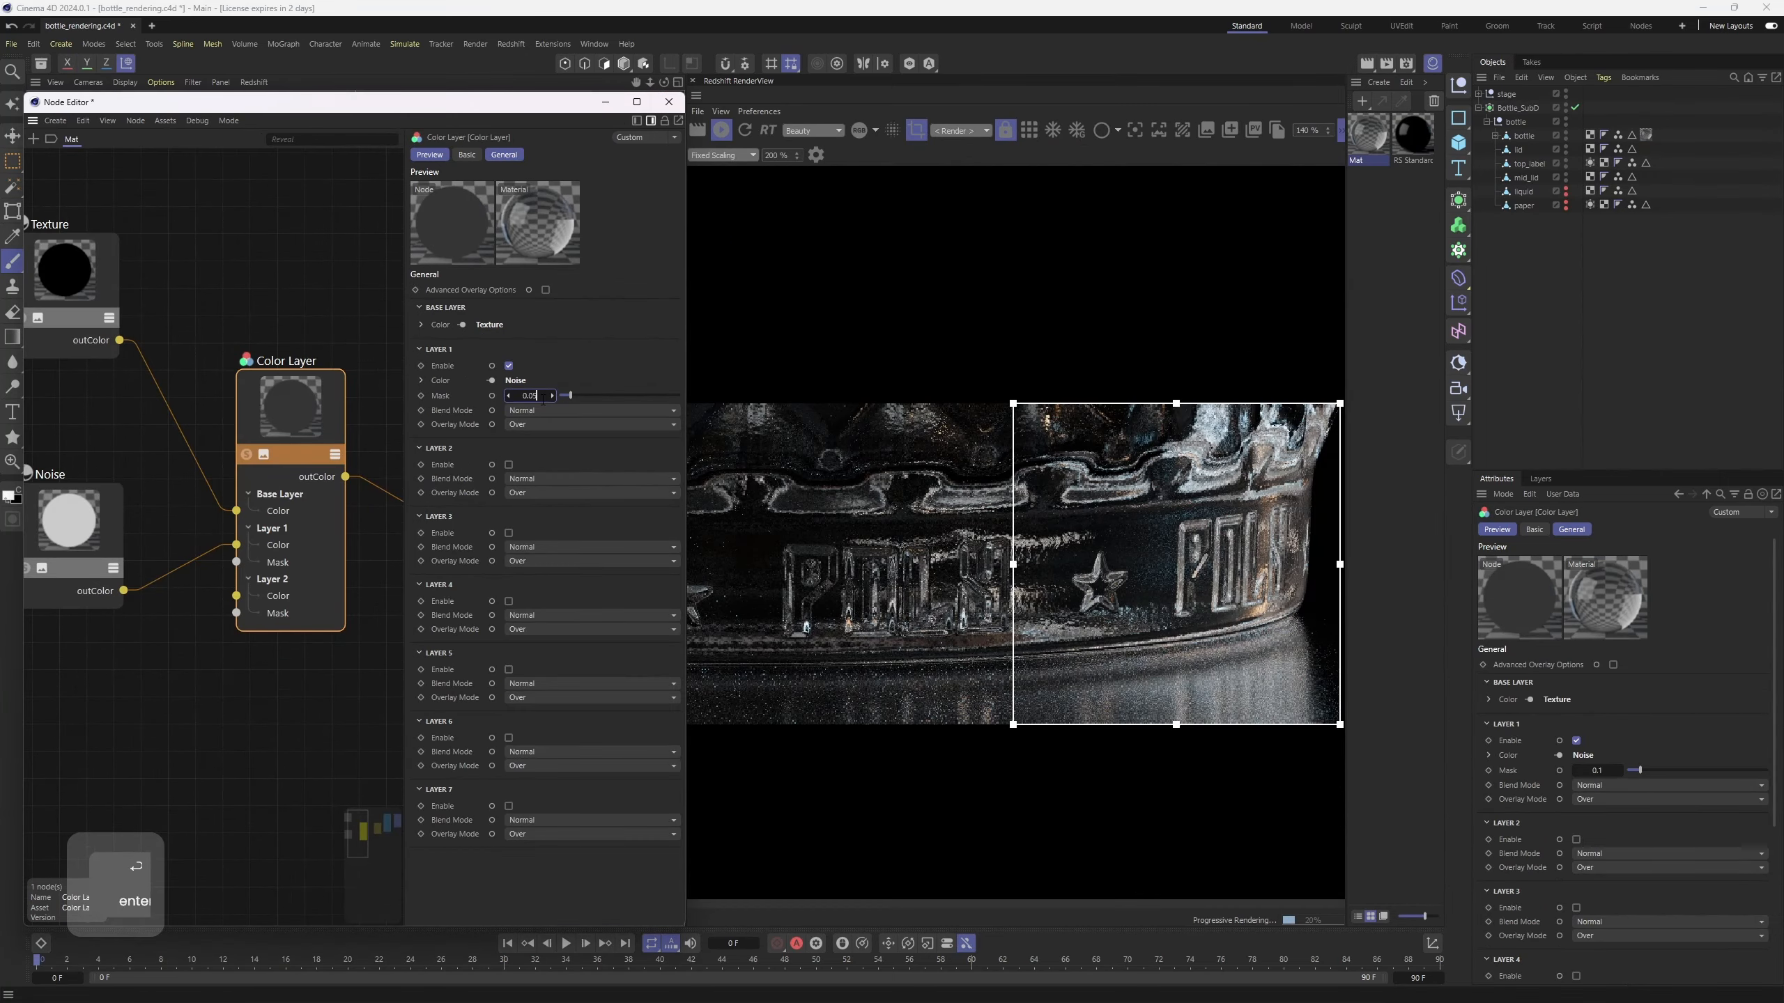
key("Return")
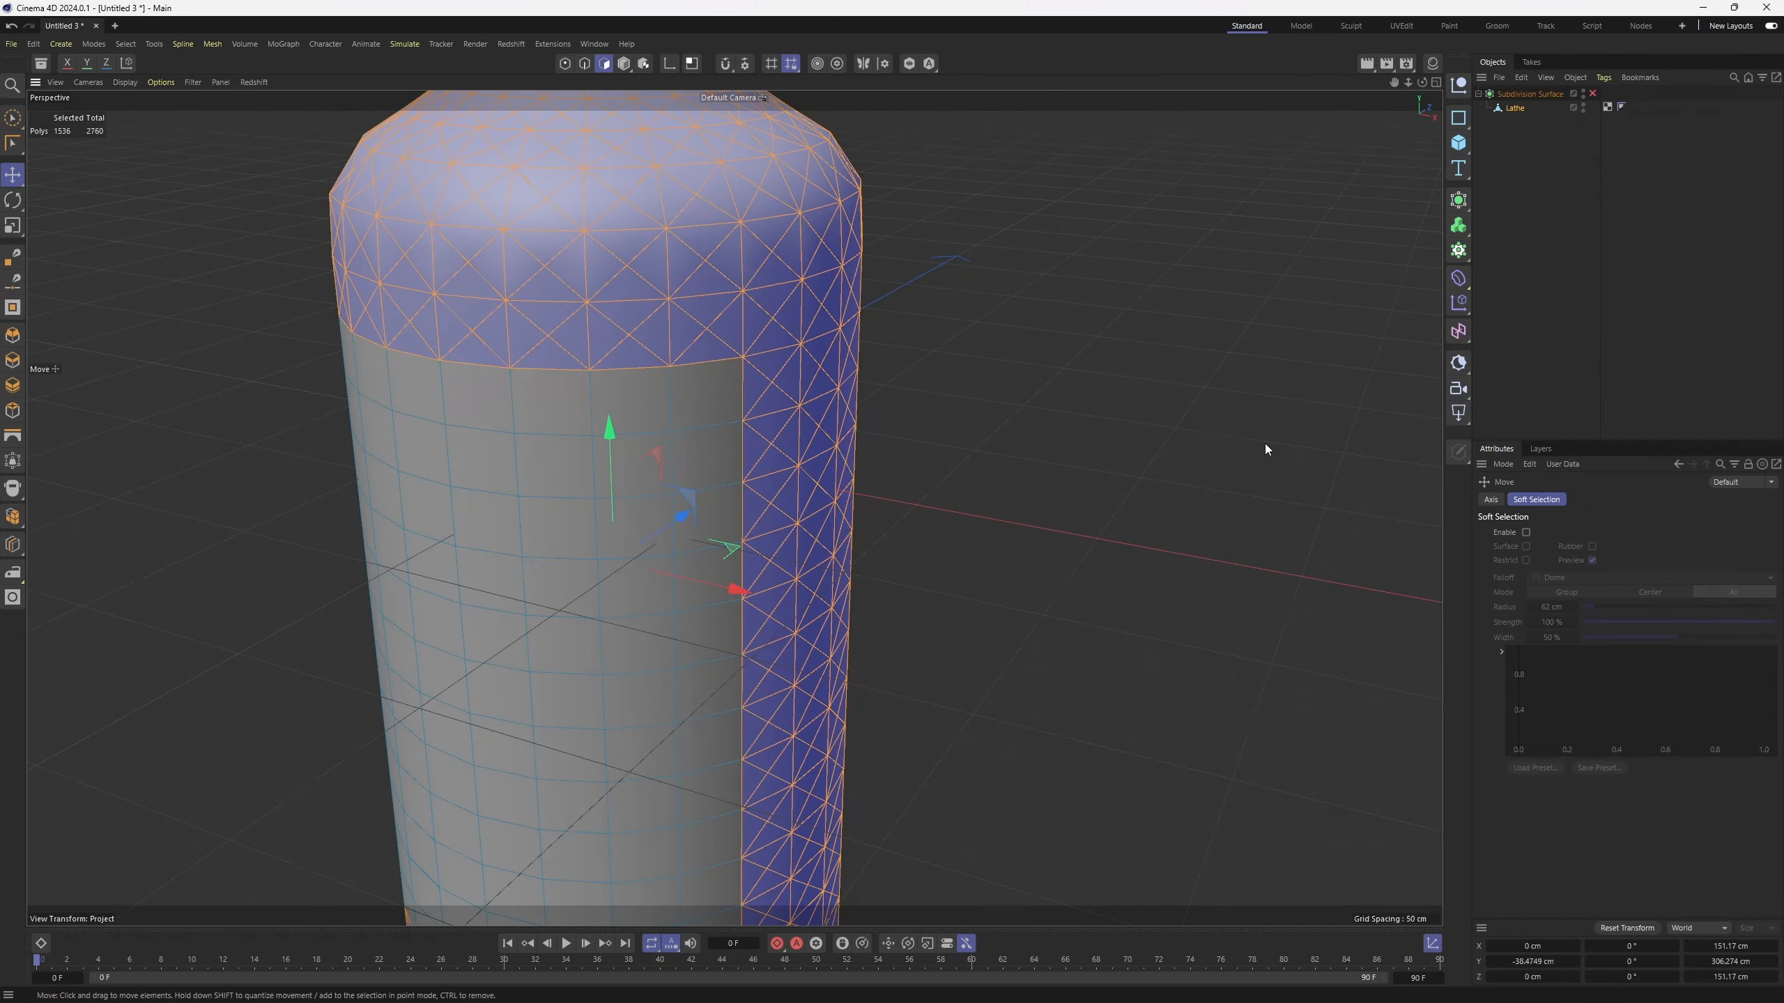
left_click_drag(1266, 443, 844, 347, "alt")
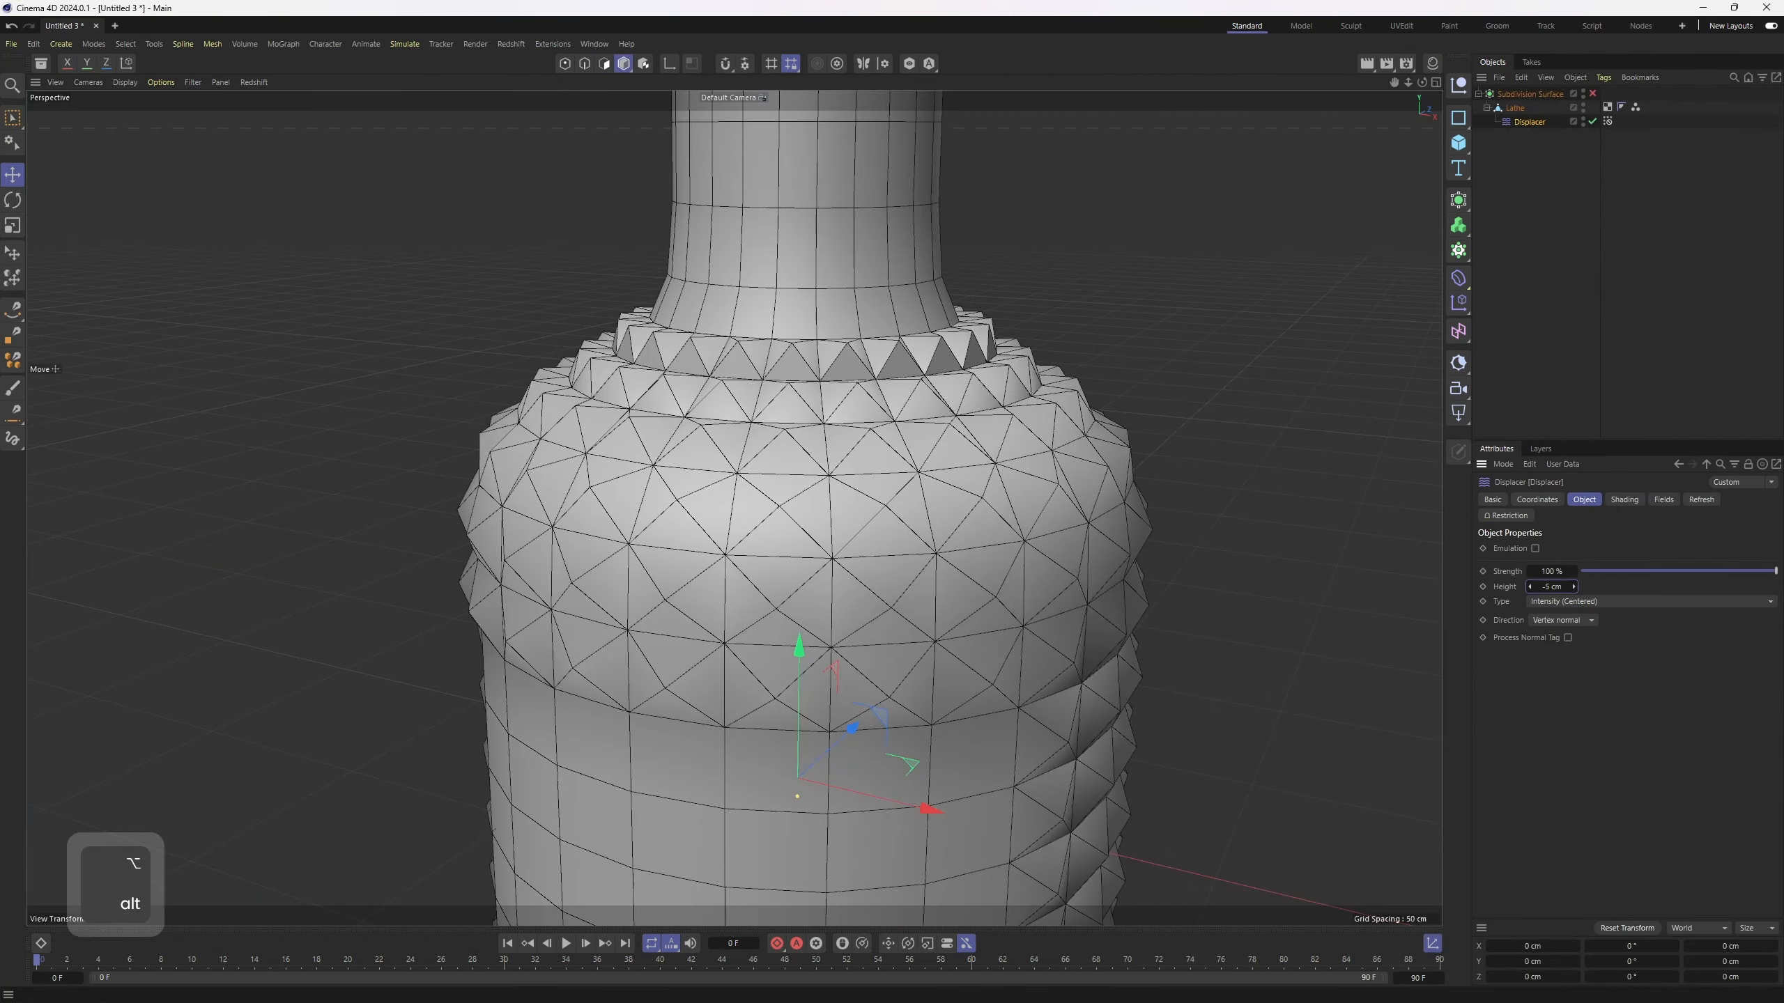
left_click_drag(1552, 586, 1556, 587)
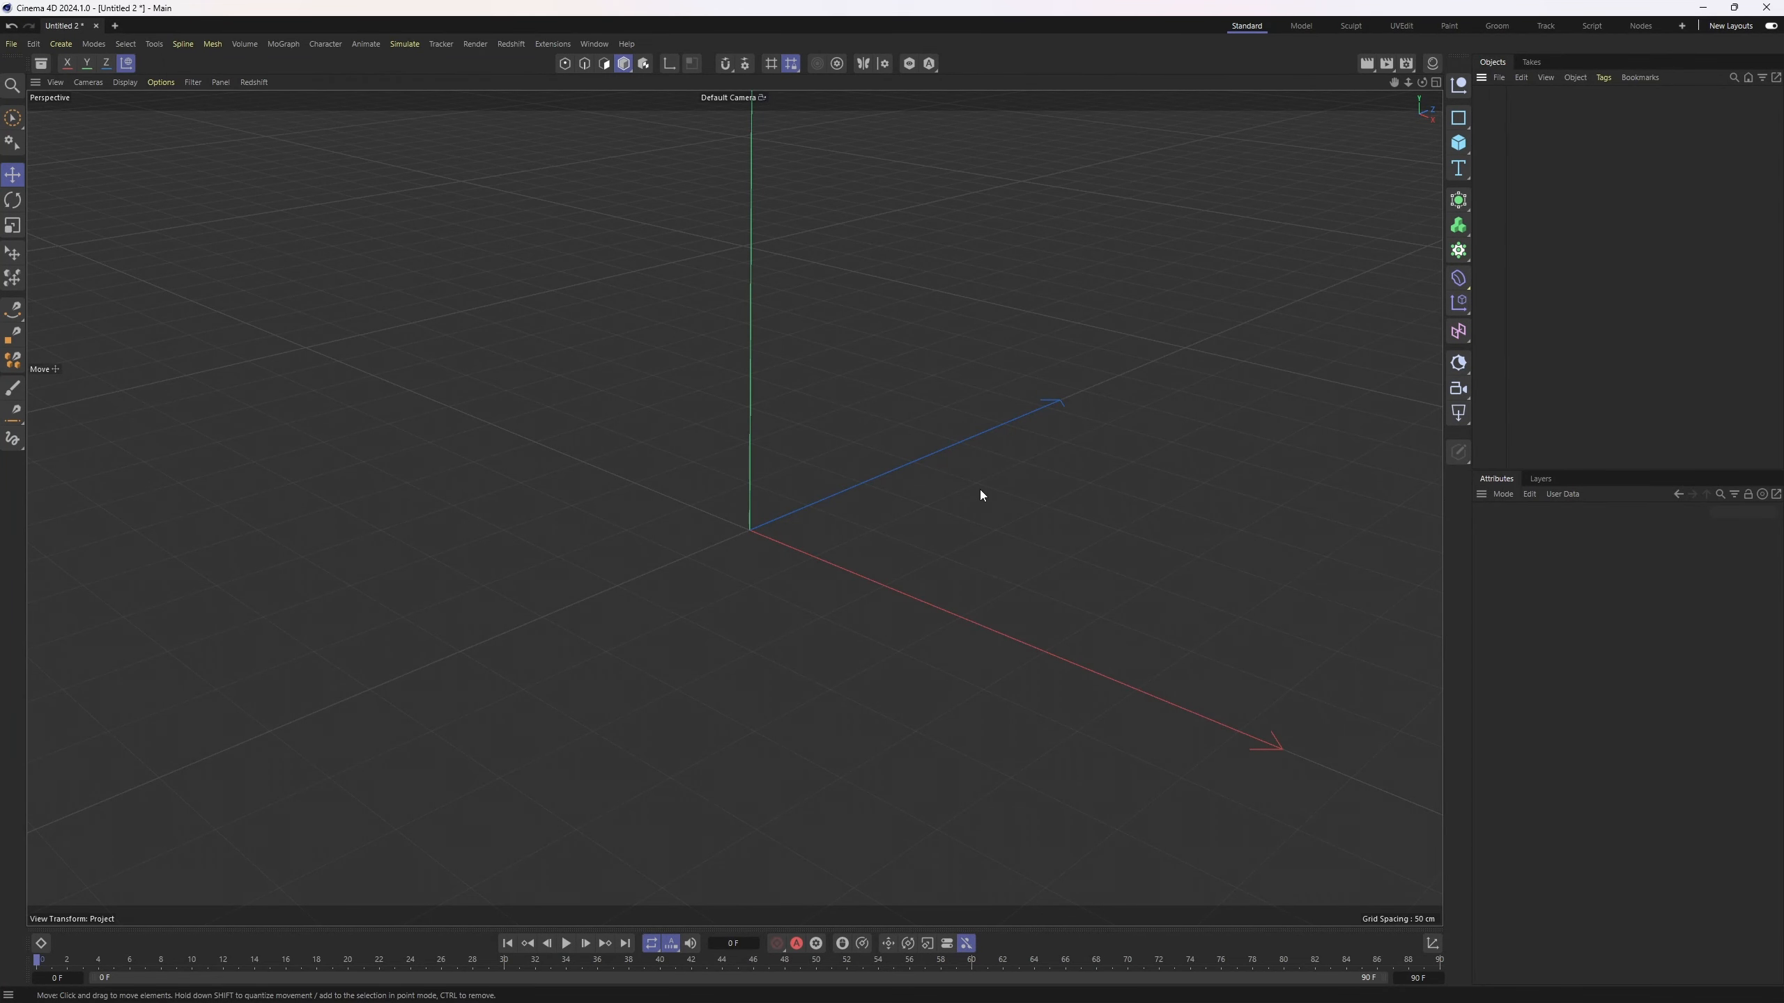
- Load the perfume bottle reference image as the front view's background and set its transparency to 84%
middle_click(798, 468)
middle_click(914, 615)
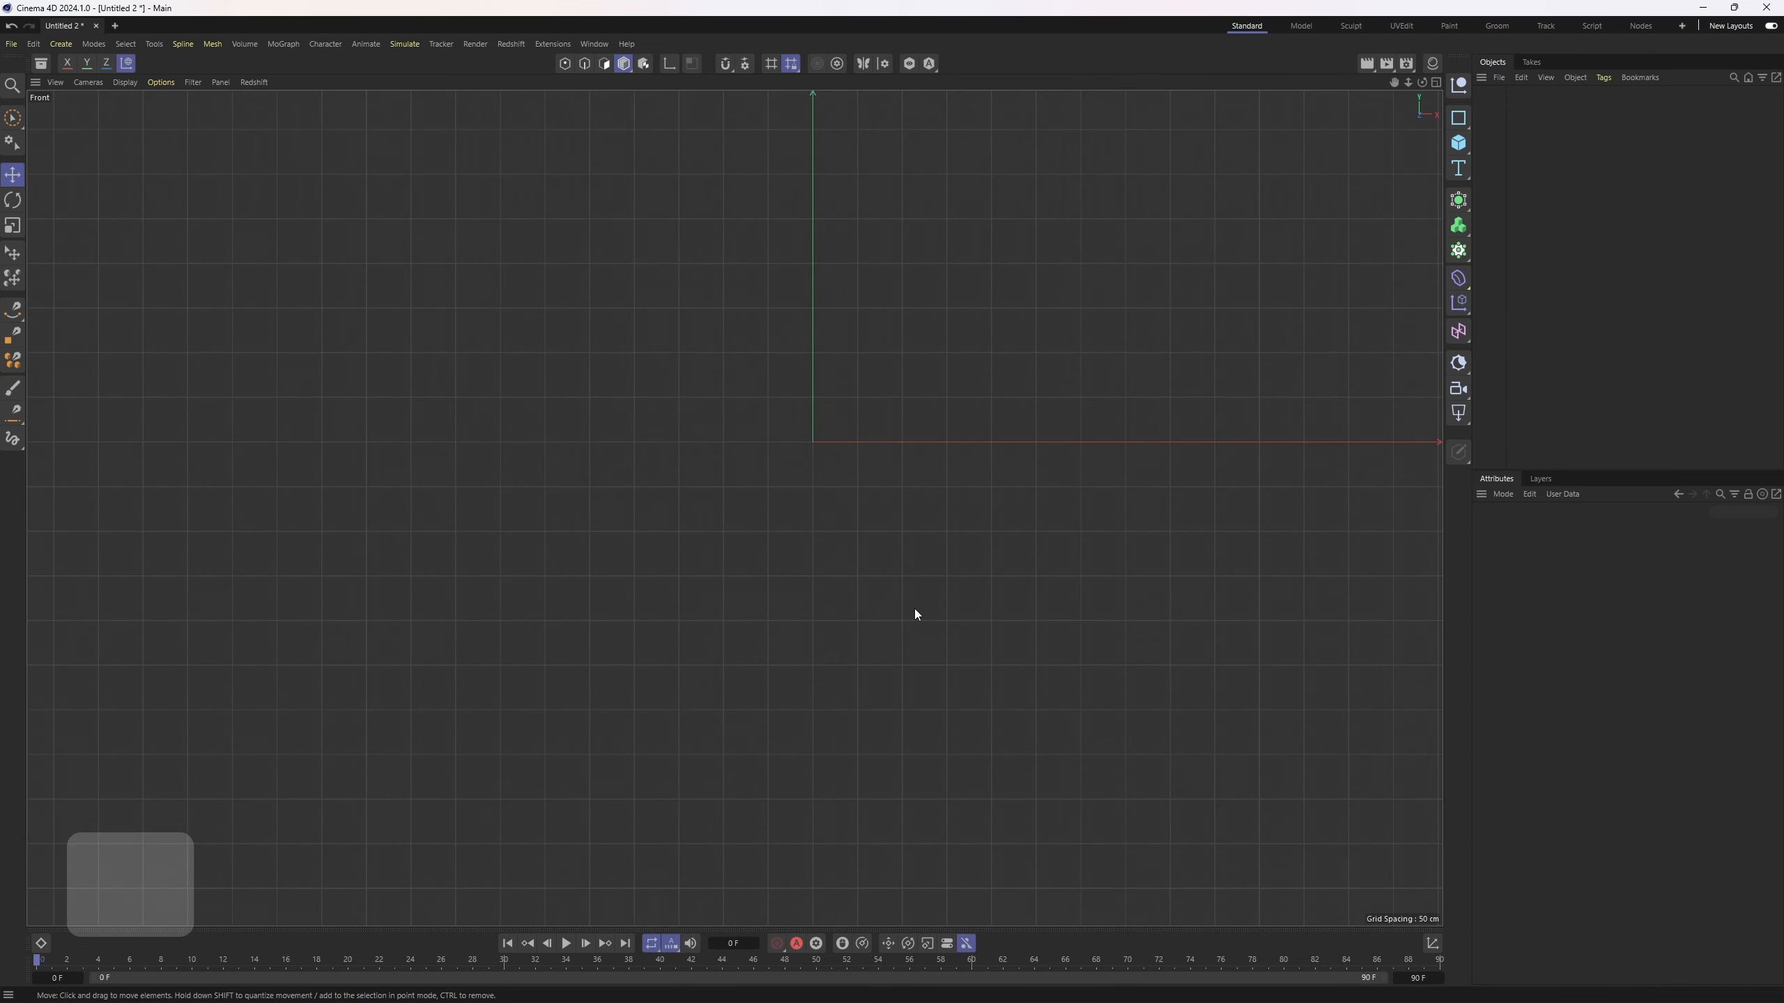
key("shift+v")
left_click(1772, 577)
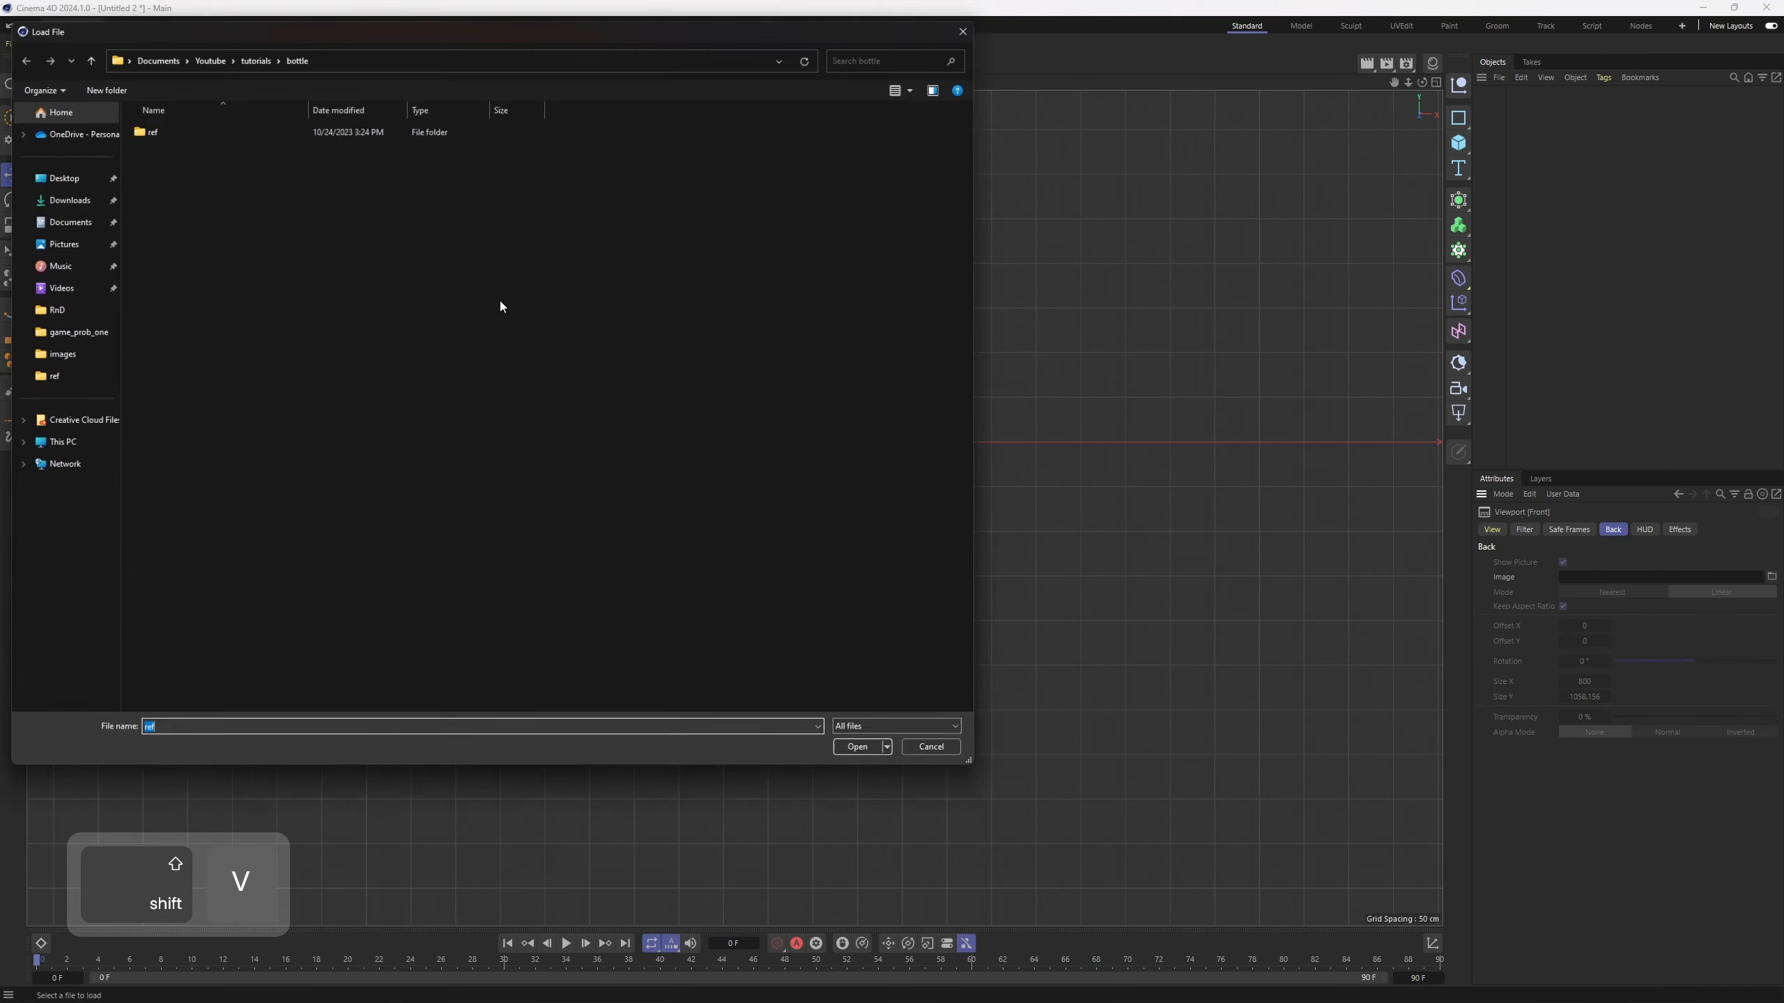
double_click(230, 133)
double_click(162, 151)
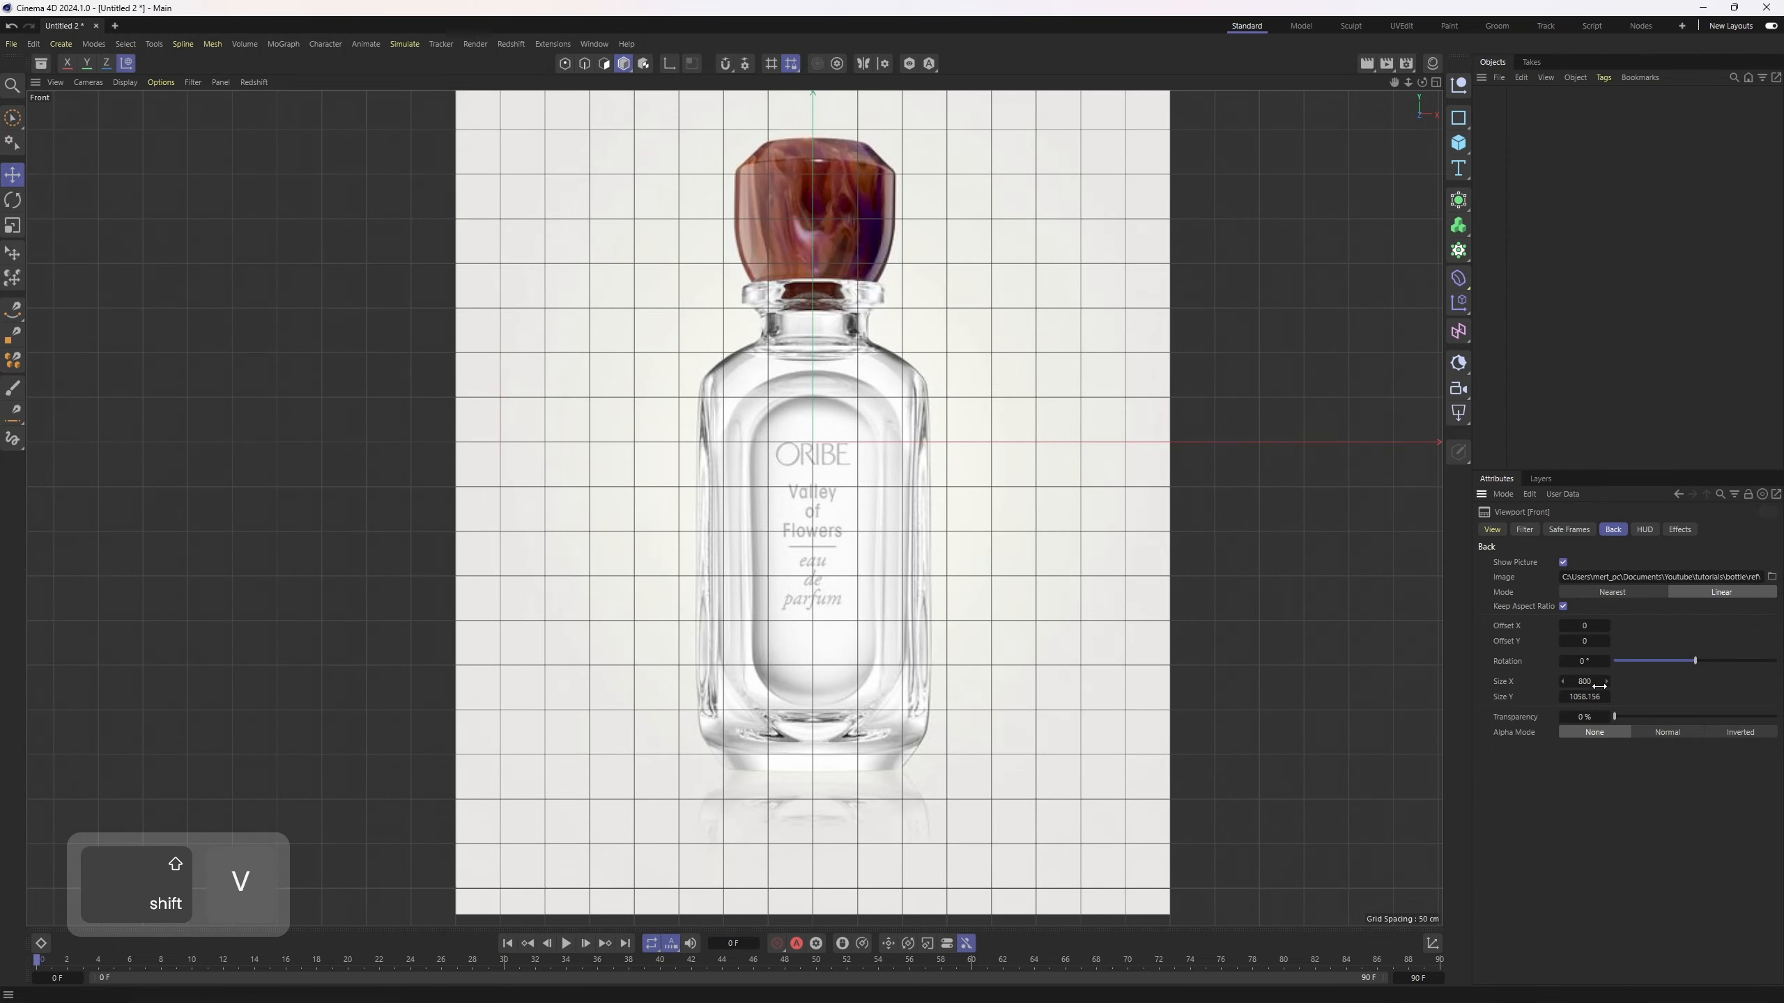
left_click_drag(1637, 719, 1753, 719)
- Switch to the Model layout and maximize the front view showing the bottle reference
middle_click(534, 407)
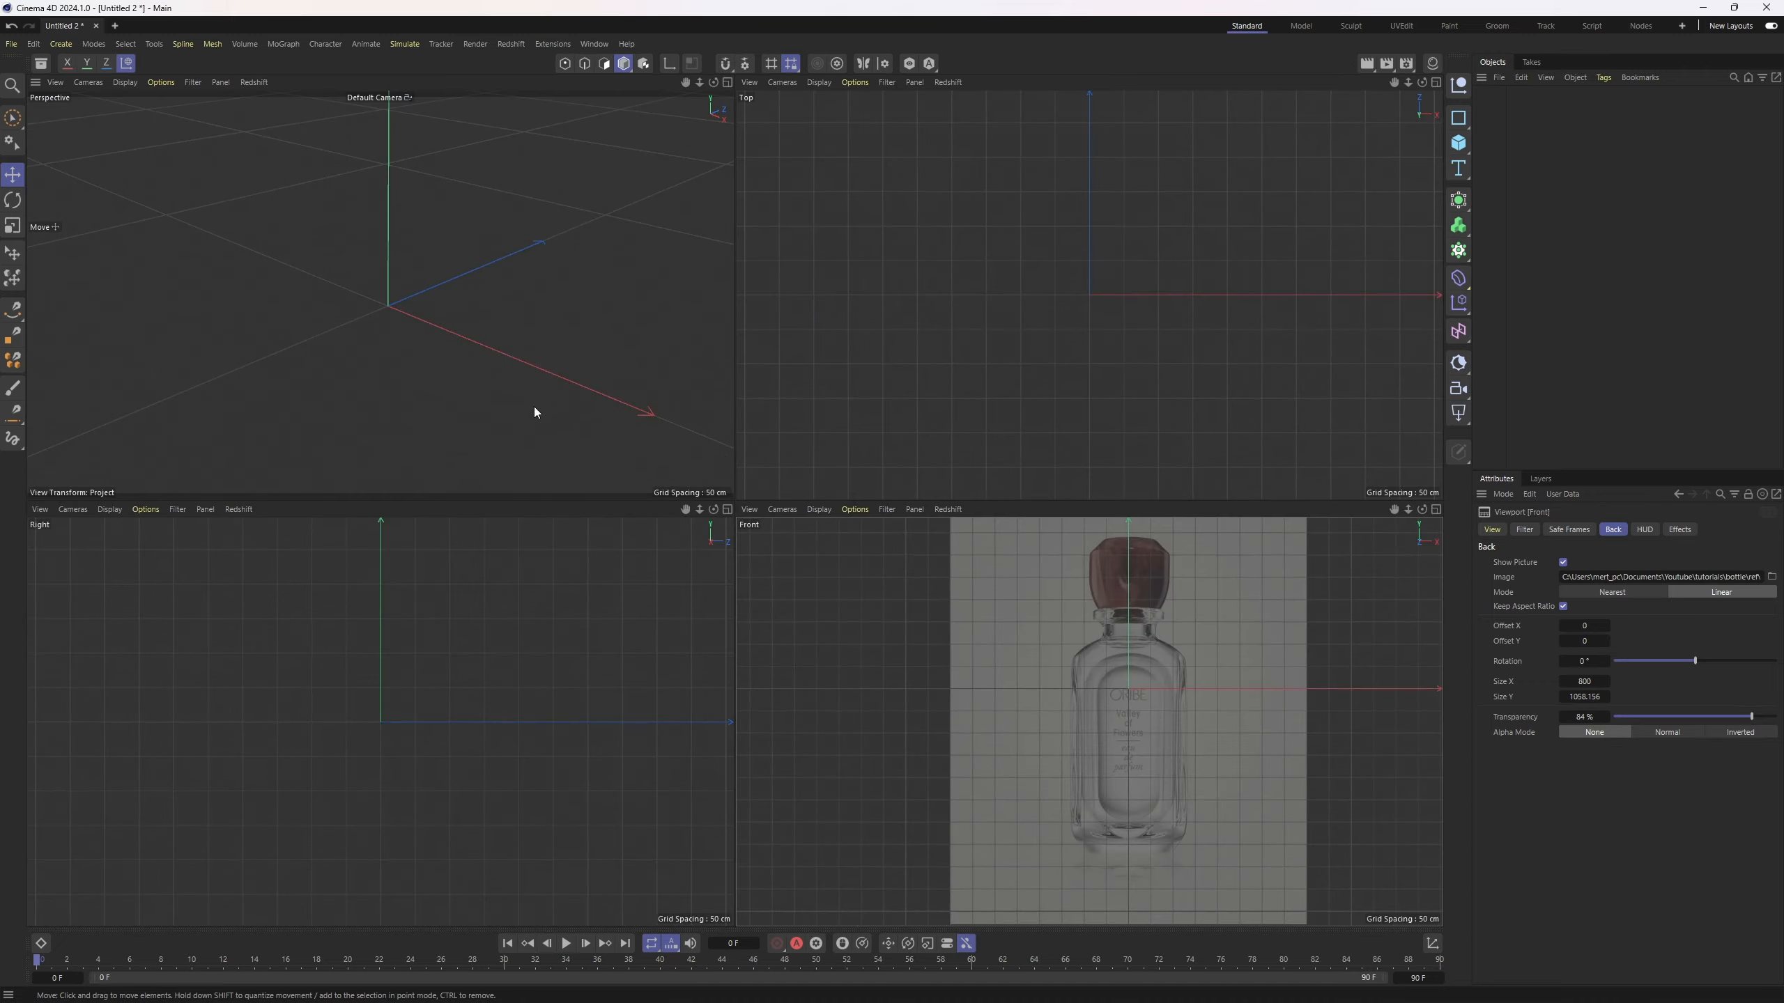
middle_click(534, 407)
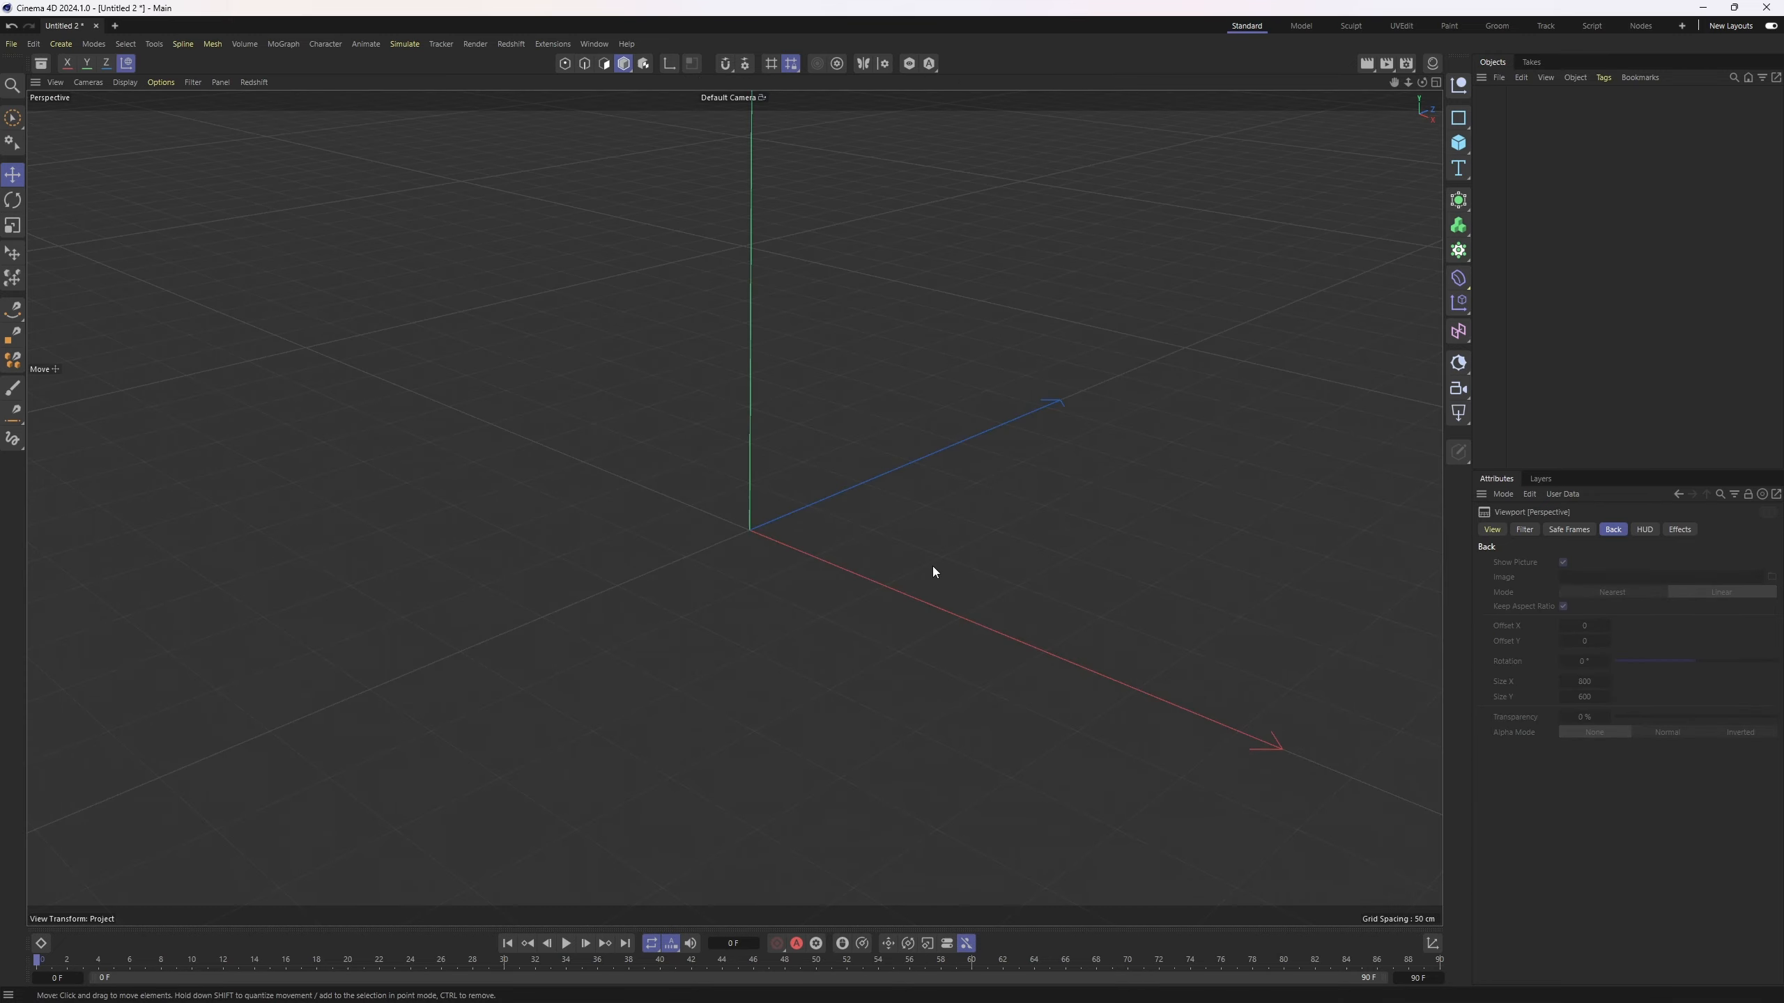
left_click(1303, 26)
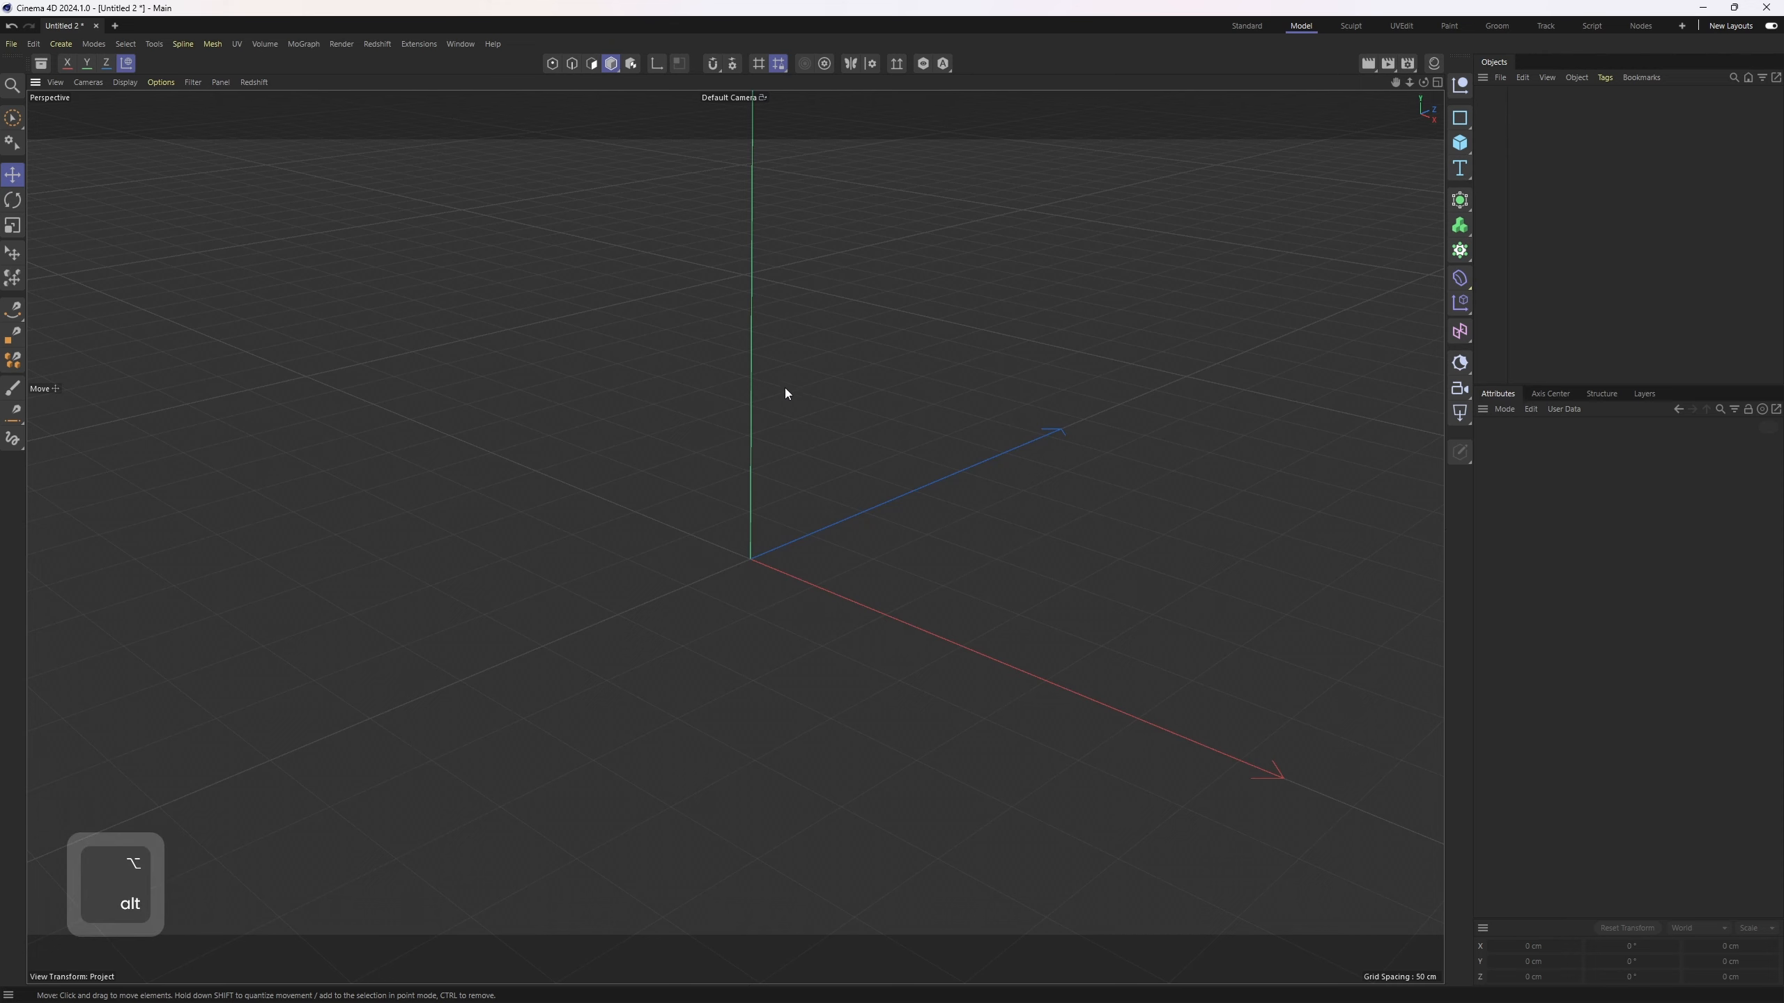
middle_click(759, 393)
middle_click(995, 610)
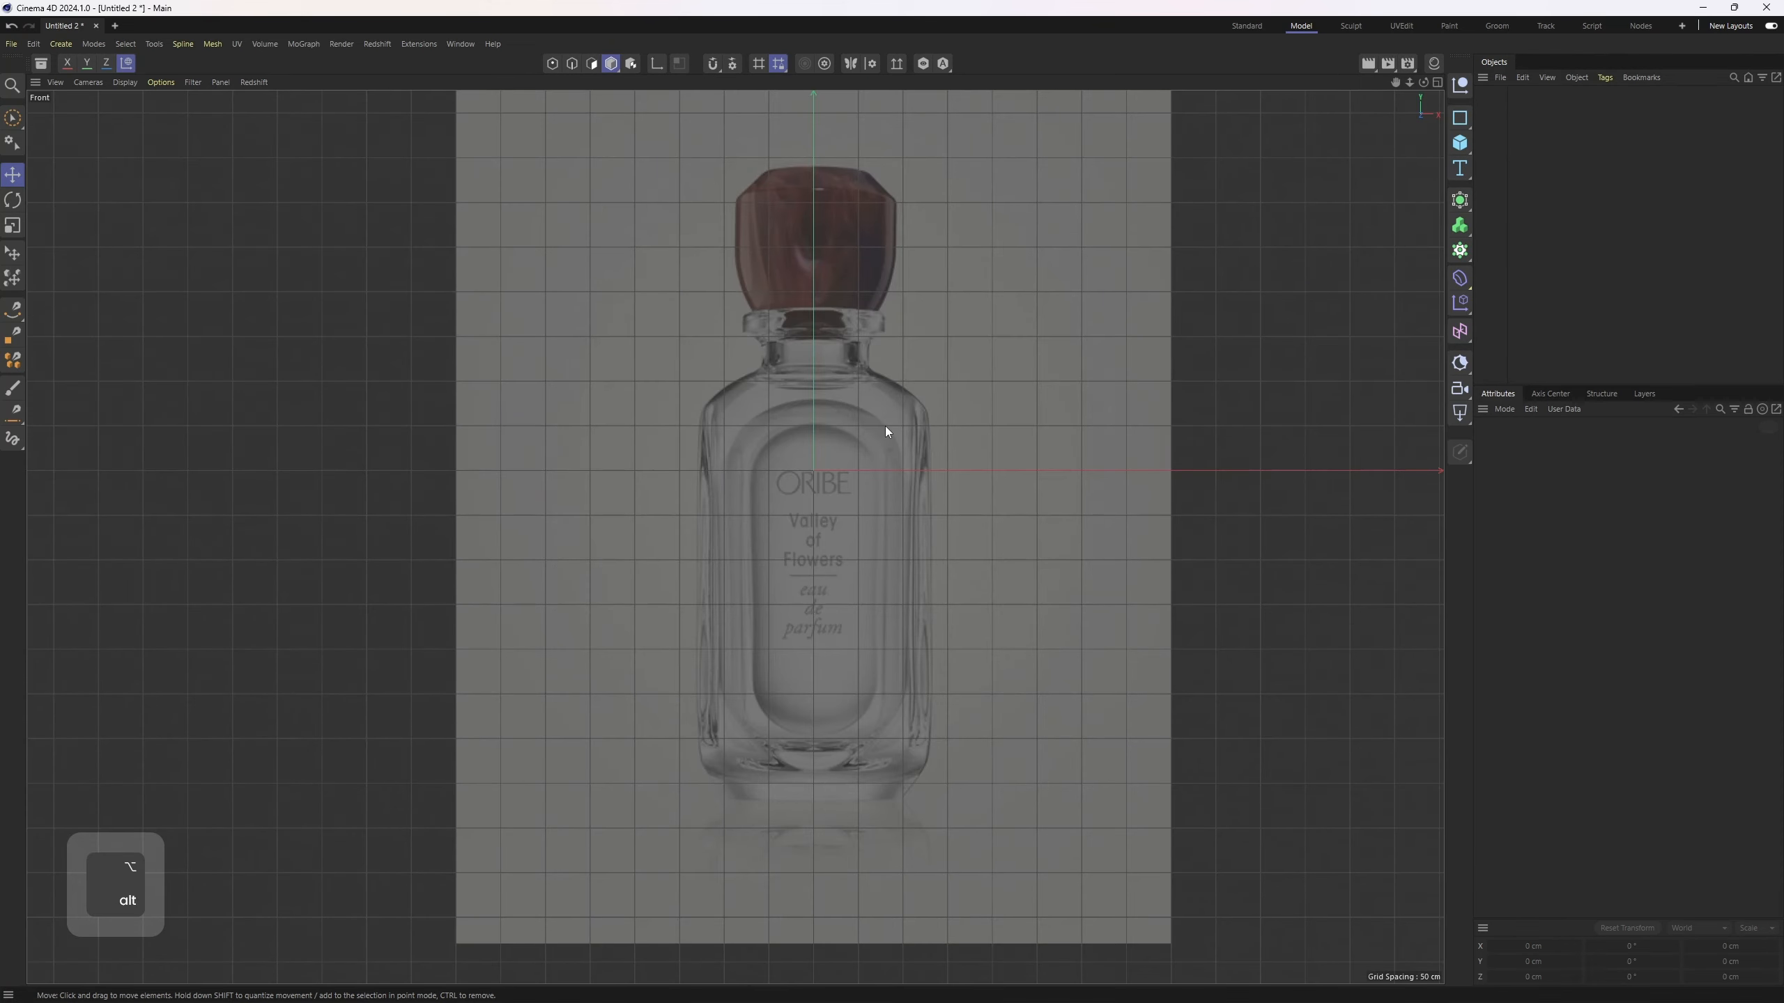
- Add a Disc primitive and set its orientation to +Z so it faces the front view
right_click_drag(834, 495, 853, 444, "alt")
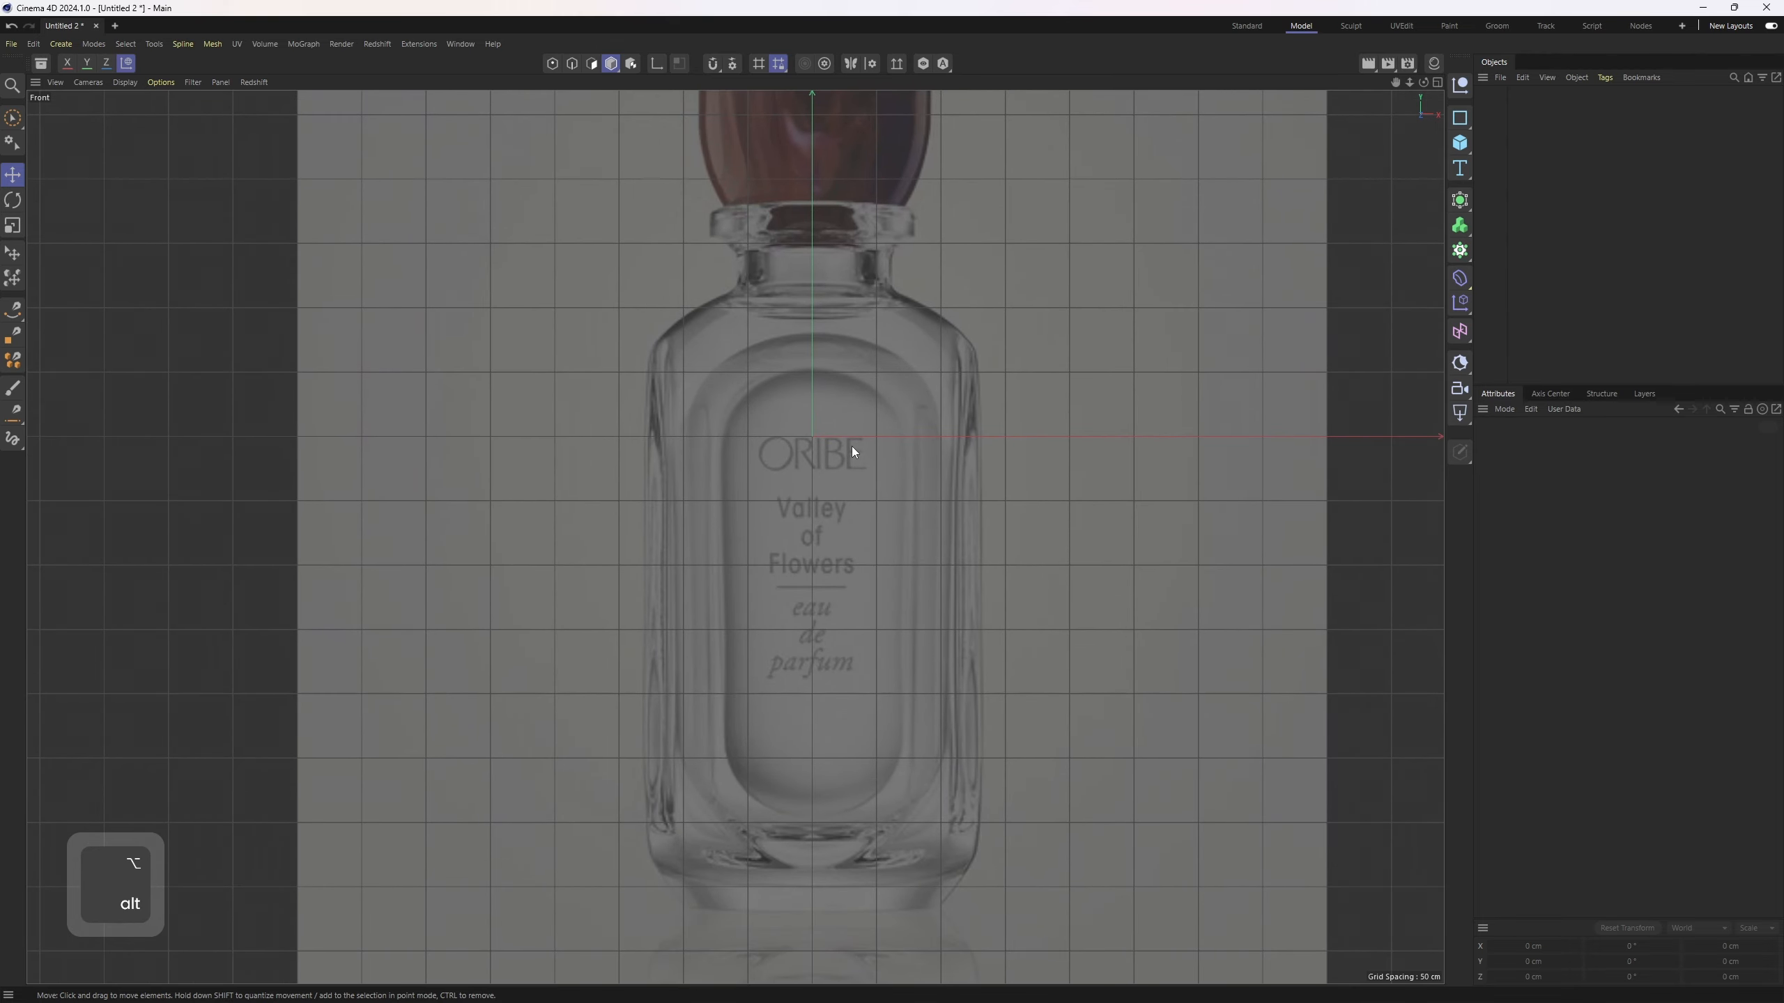
middle_click_drag(859, 443, 905, 405, "alt")
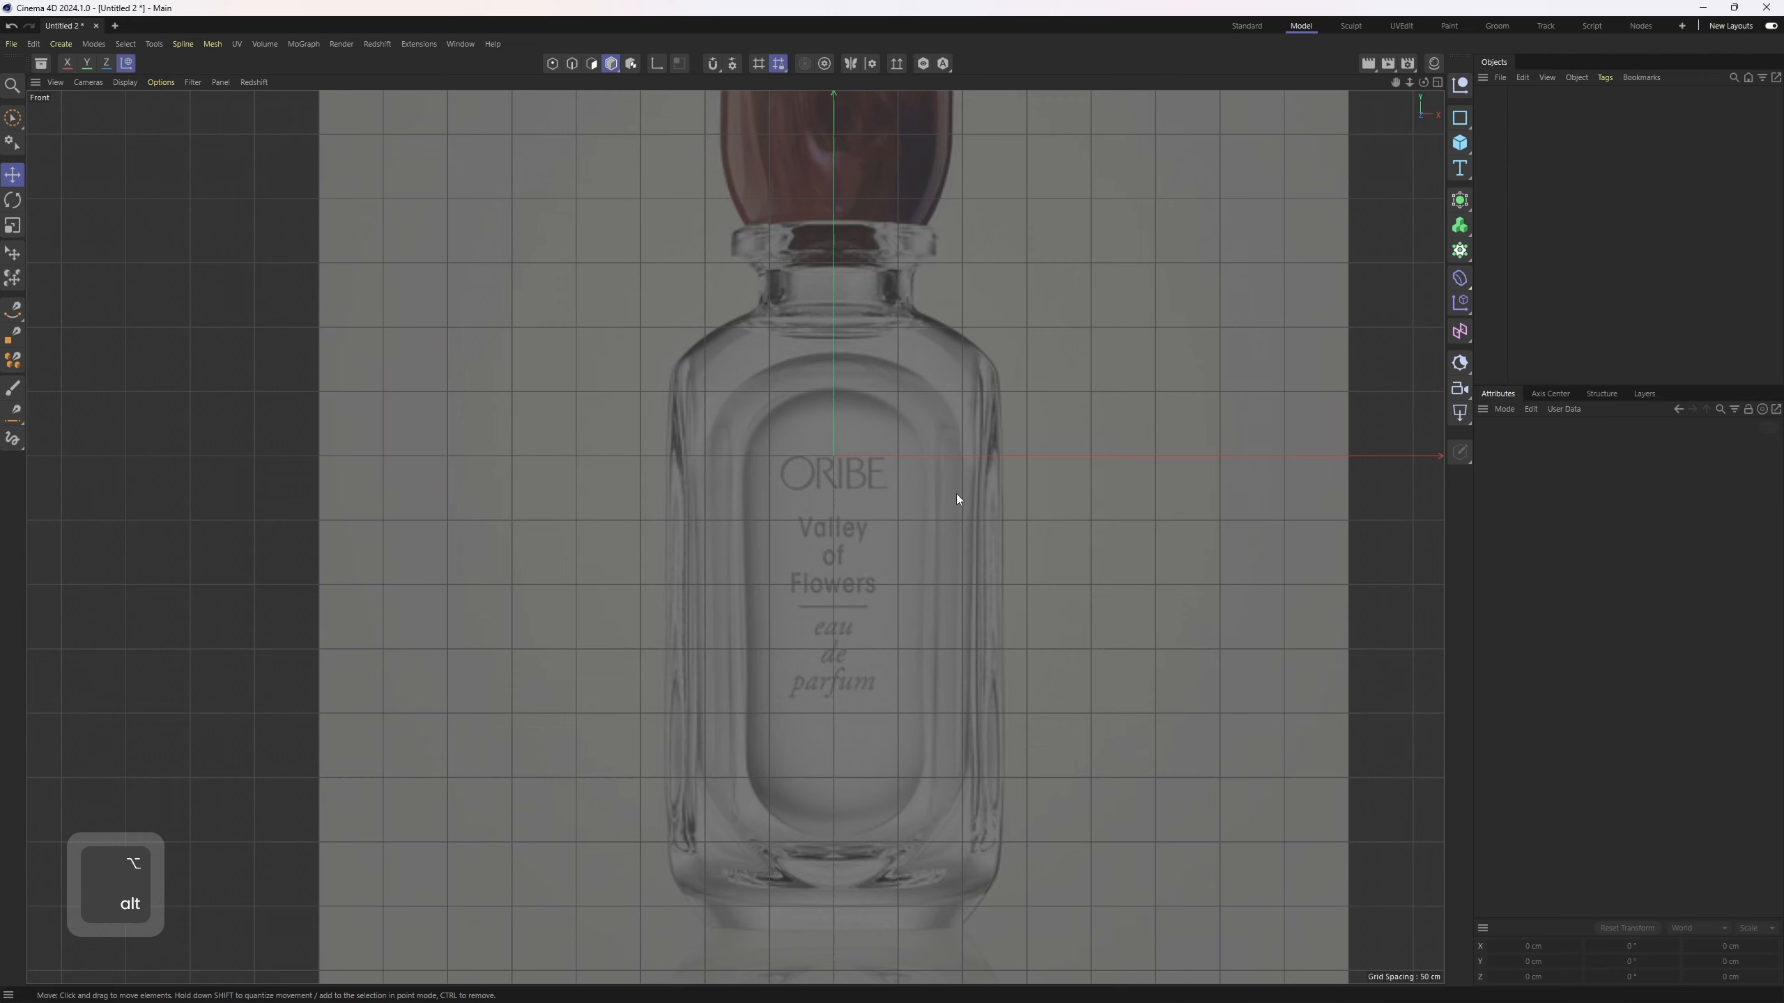
right_click_drag(970, 452, 970, 413, "alt")
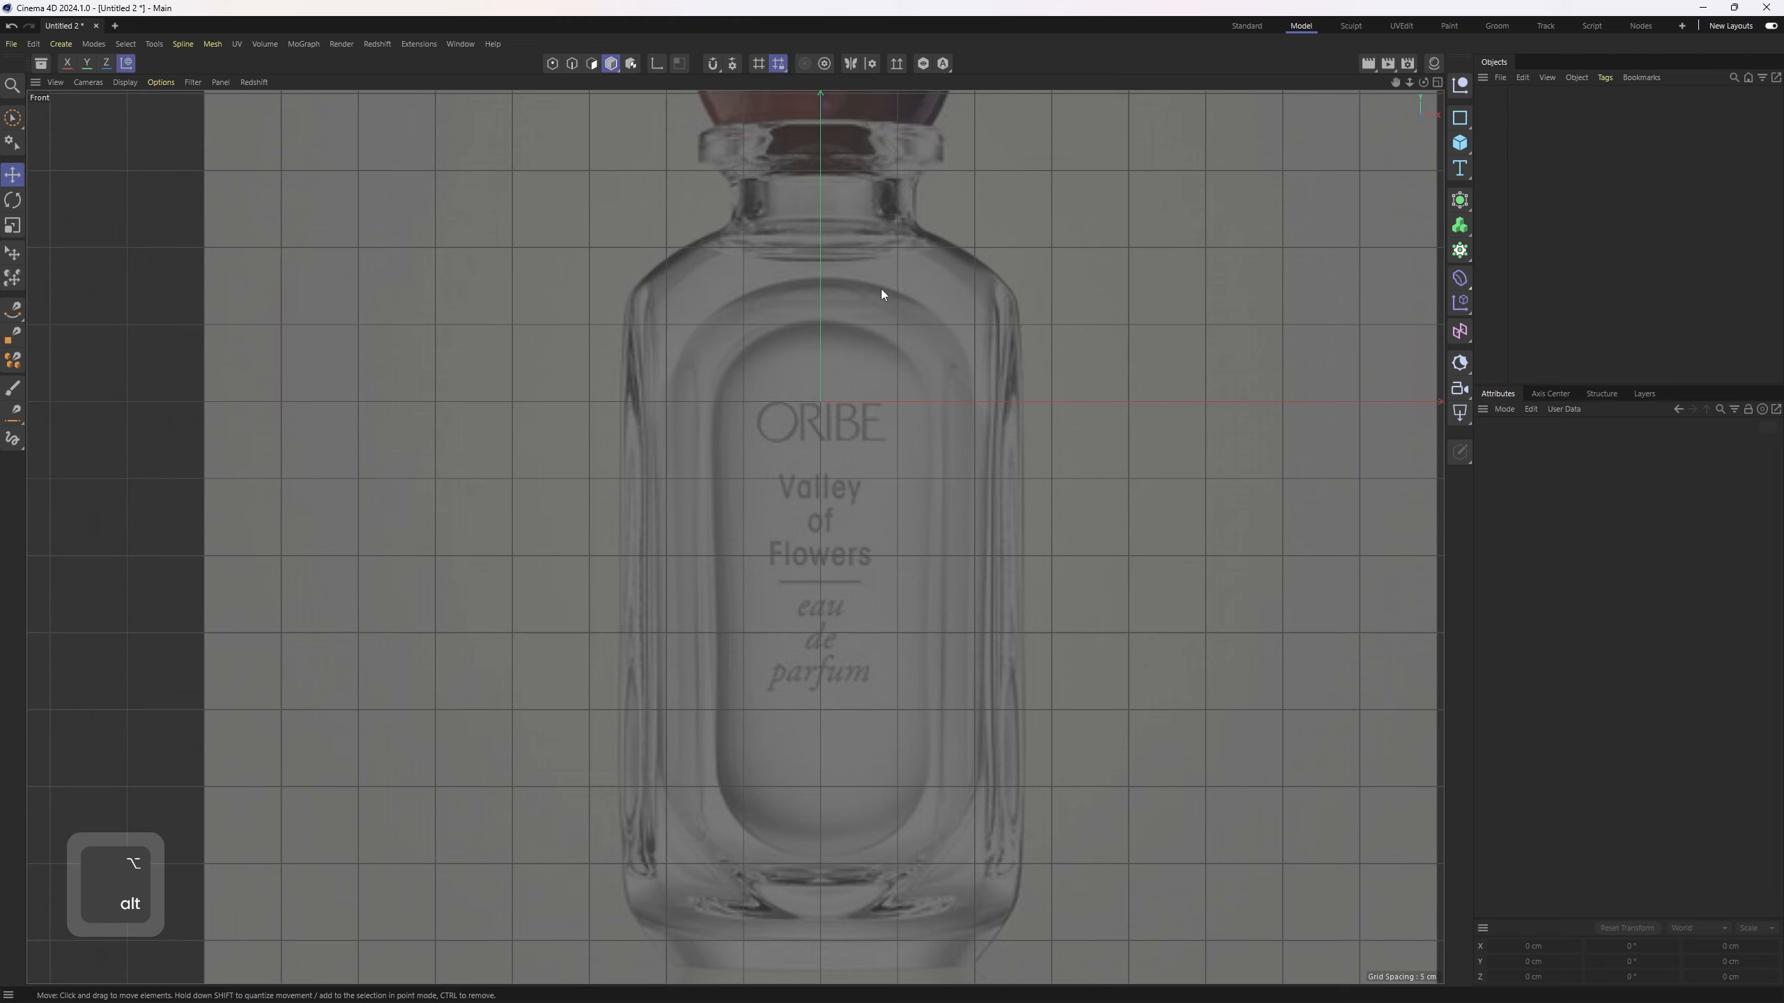
middle_click_drag(907, 462, 878, 486, "alt")
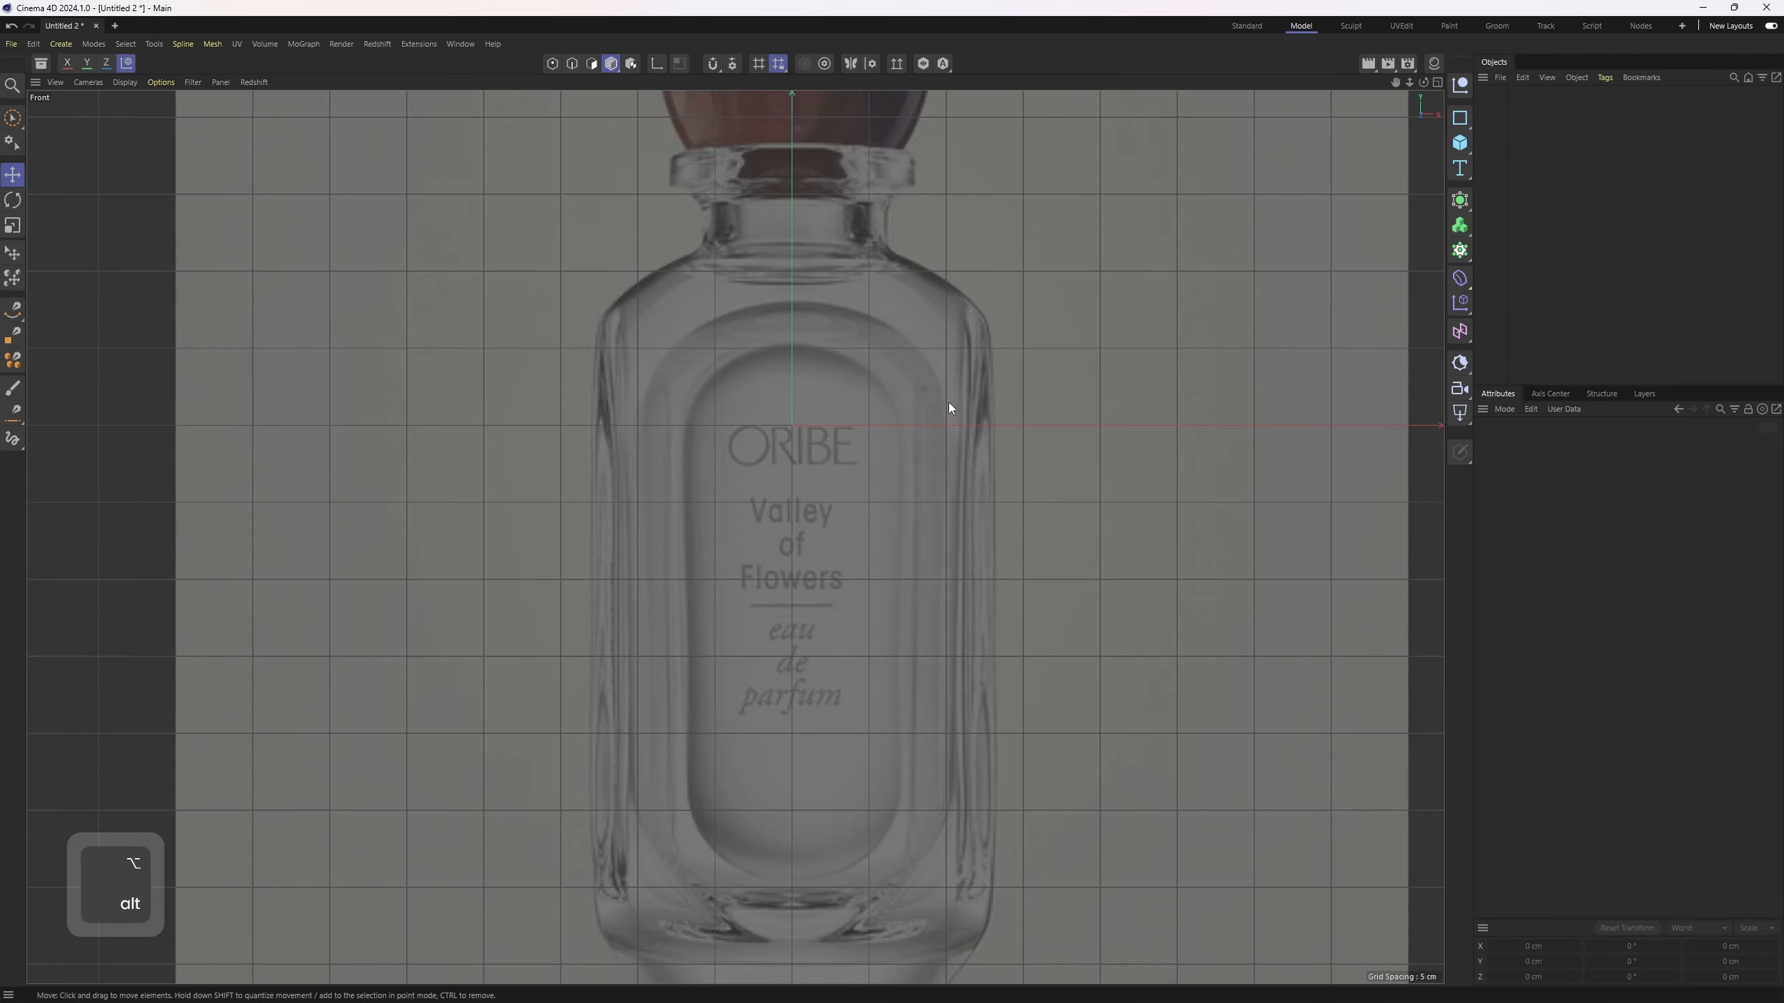
left_click(1459, 143)
left_click(1576, 203)
middle_click_drag(1066, 393, 1068, 409, "alt")
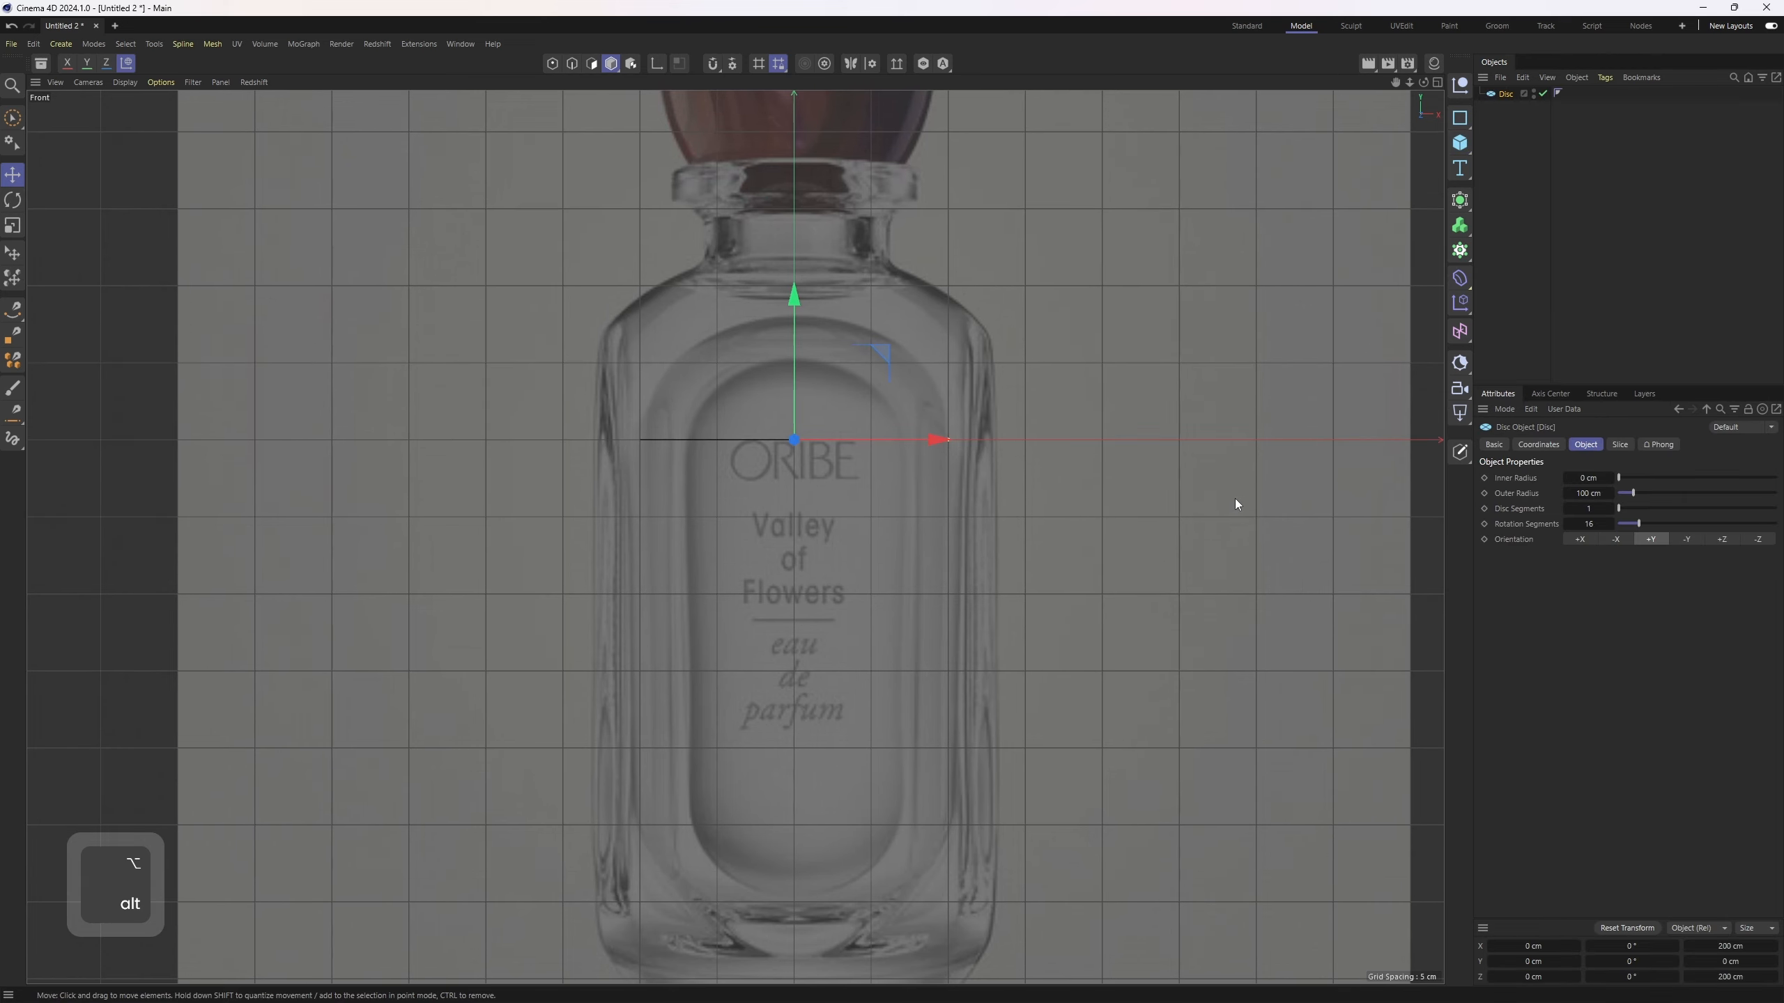
left_click(1724, 541)
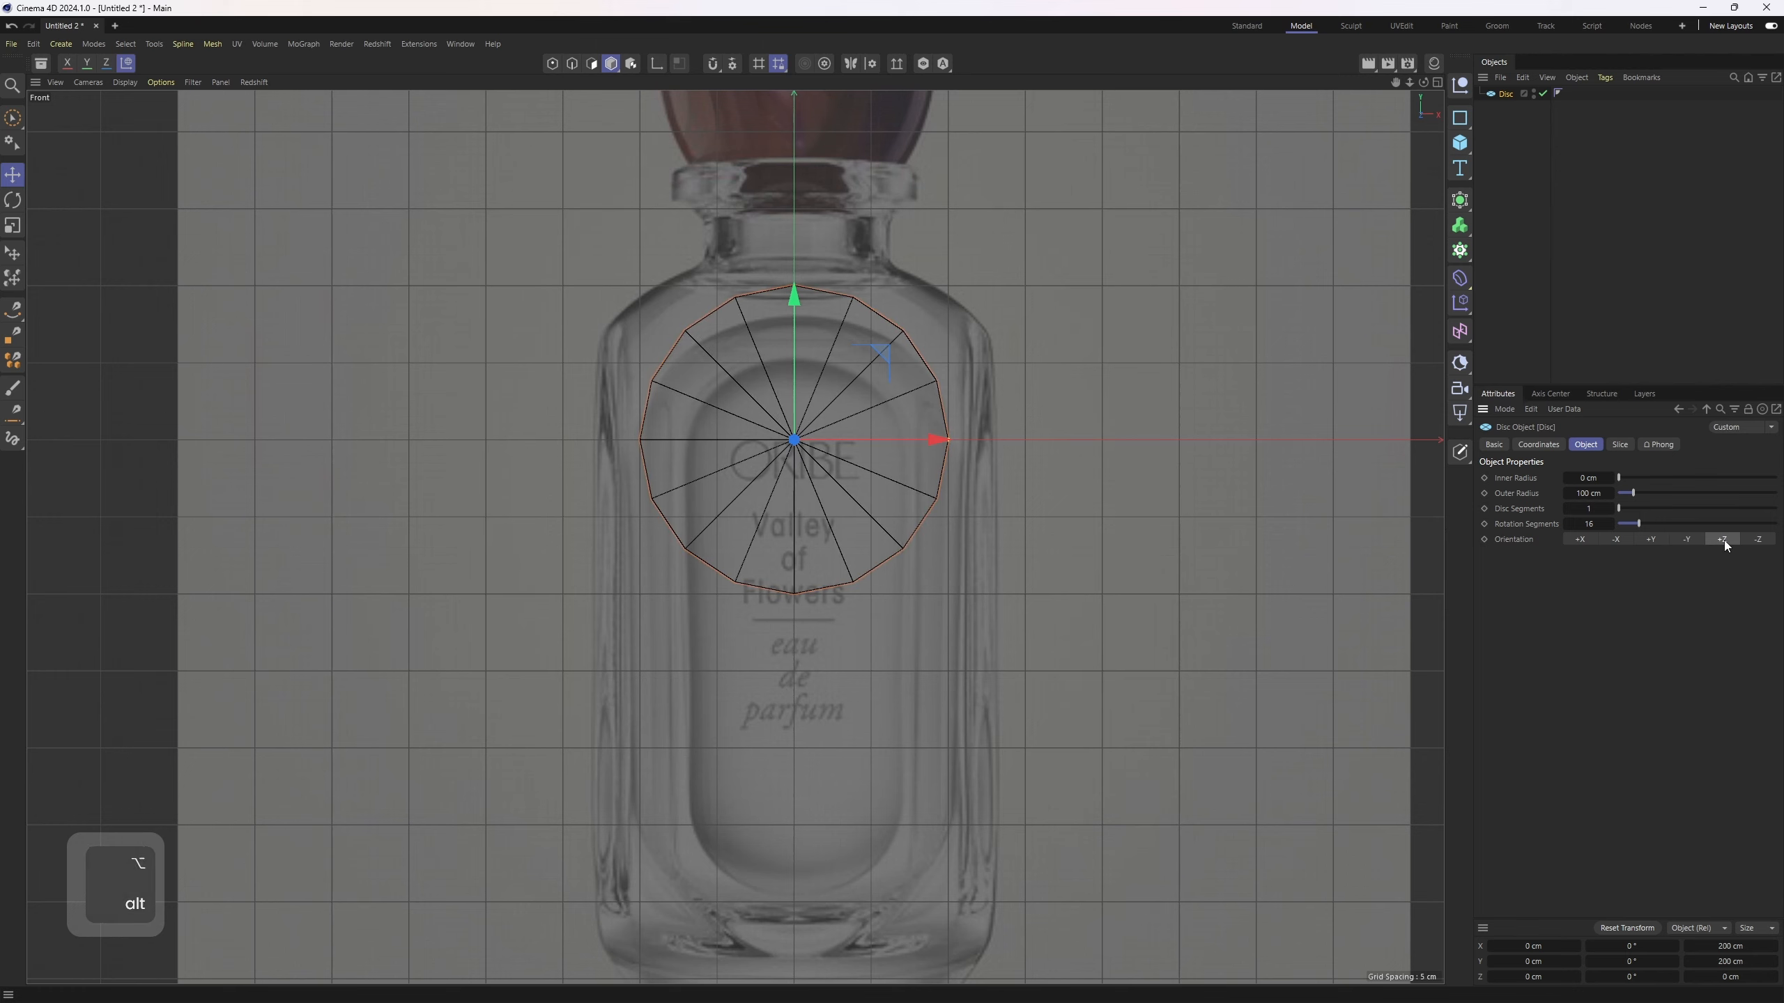
- Lower the disc to about Y -17 cm over the bottle's arch and set its rotation segments to 8
middle_click_drag(923, 463, 918, 492, "alt")
scroll(918, 492, "up", 2)
left_click_drag(769, 348, 769, 379)
middle_click_drag(856, 364, 879, 451, "alt")
scroll(878, 451, "up", 2)
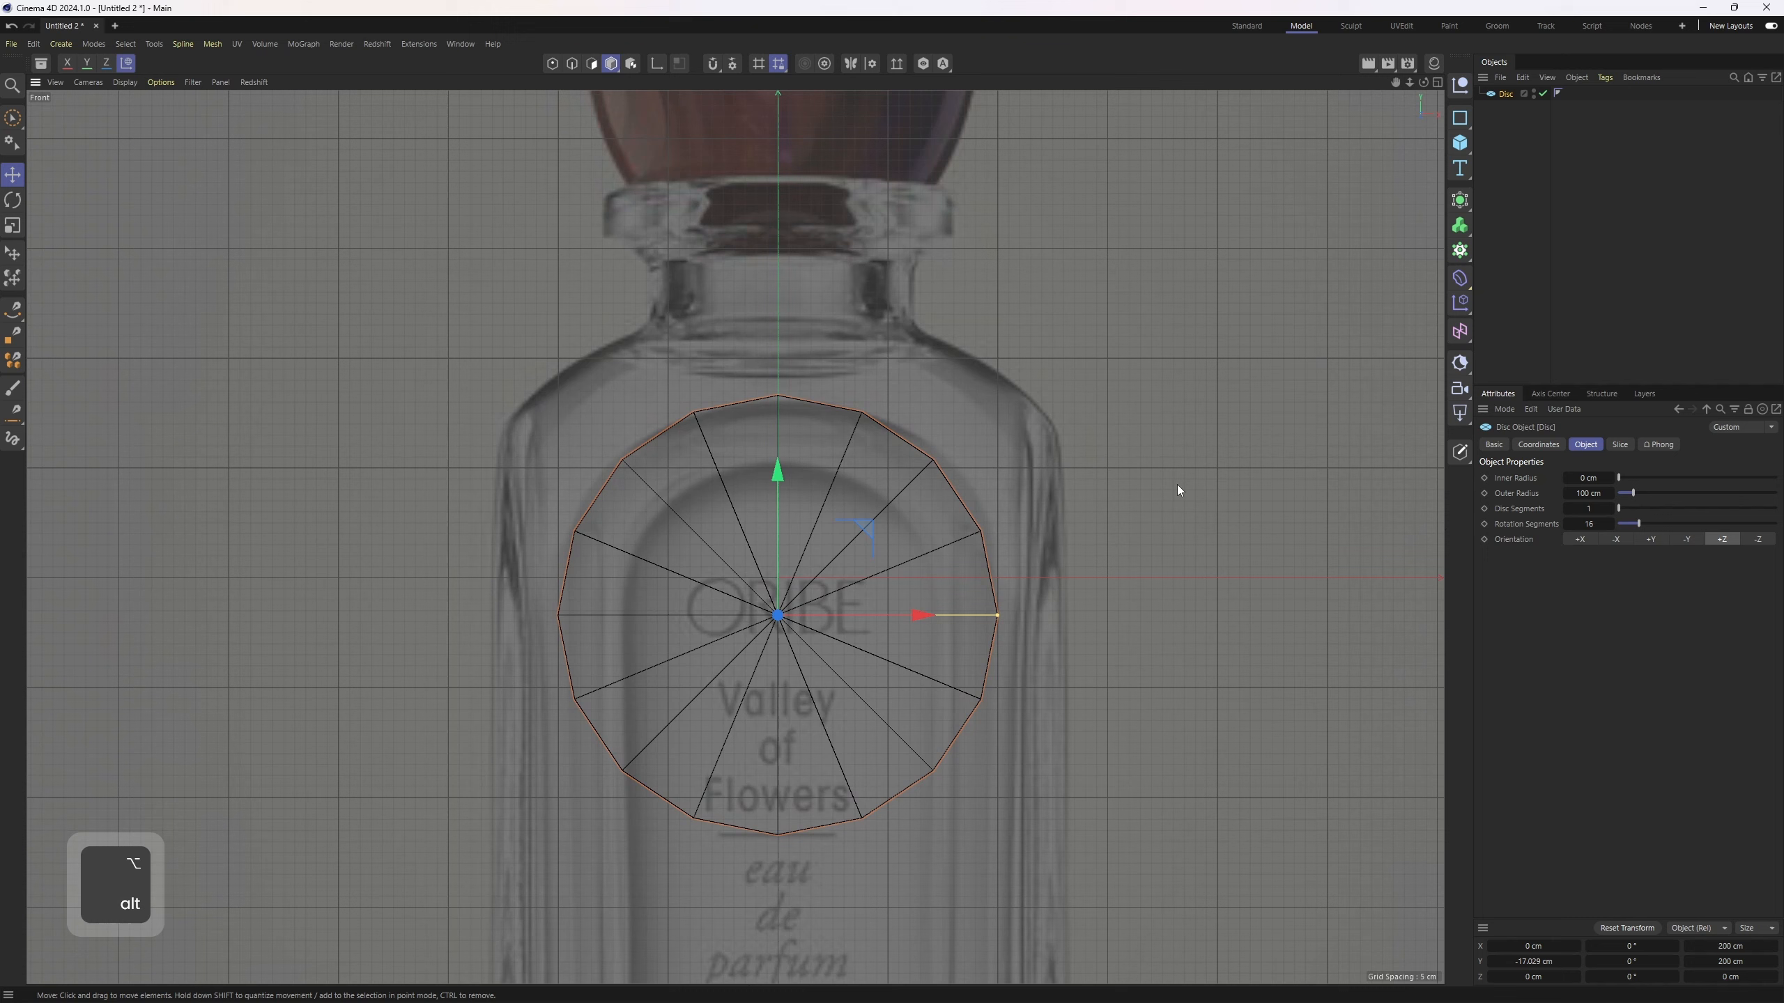
double_click(1589, 524)
type("8")
key("Return")
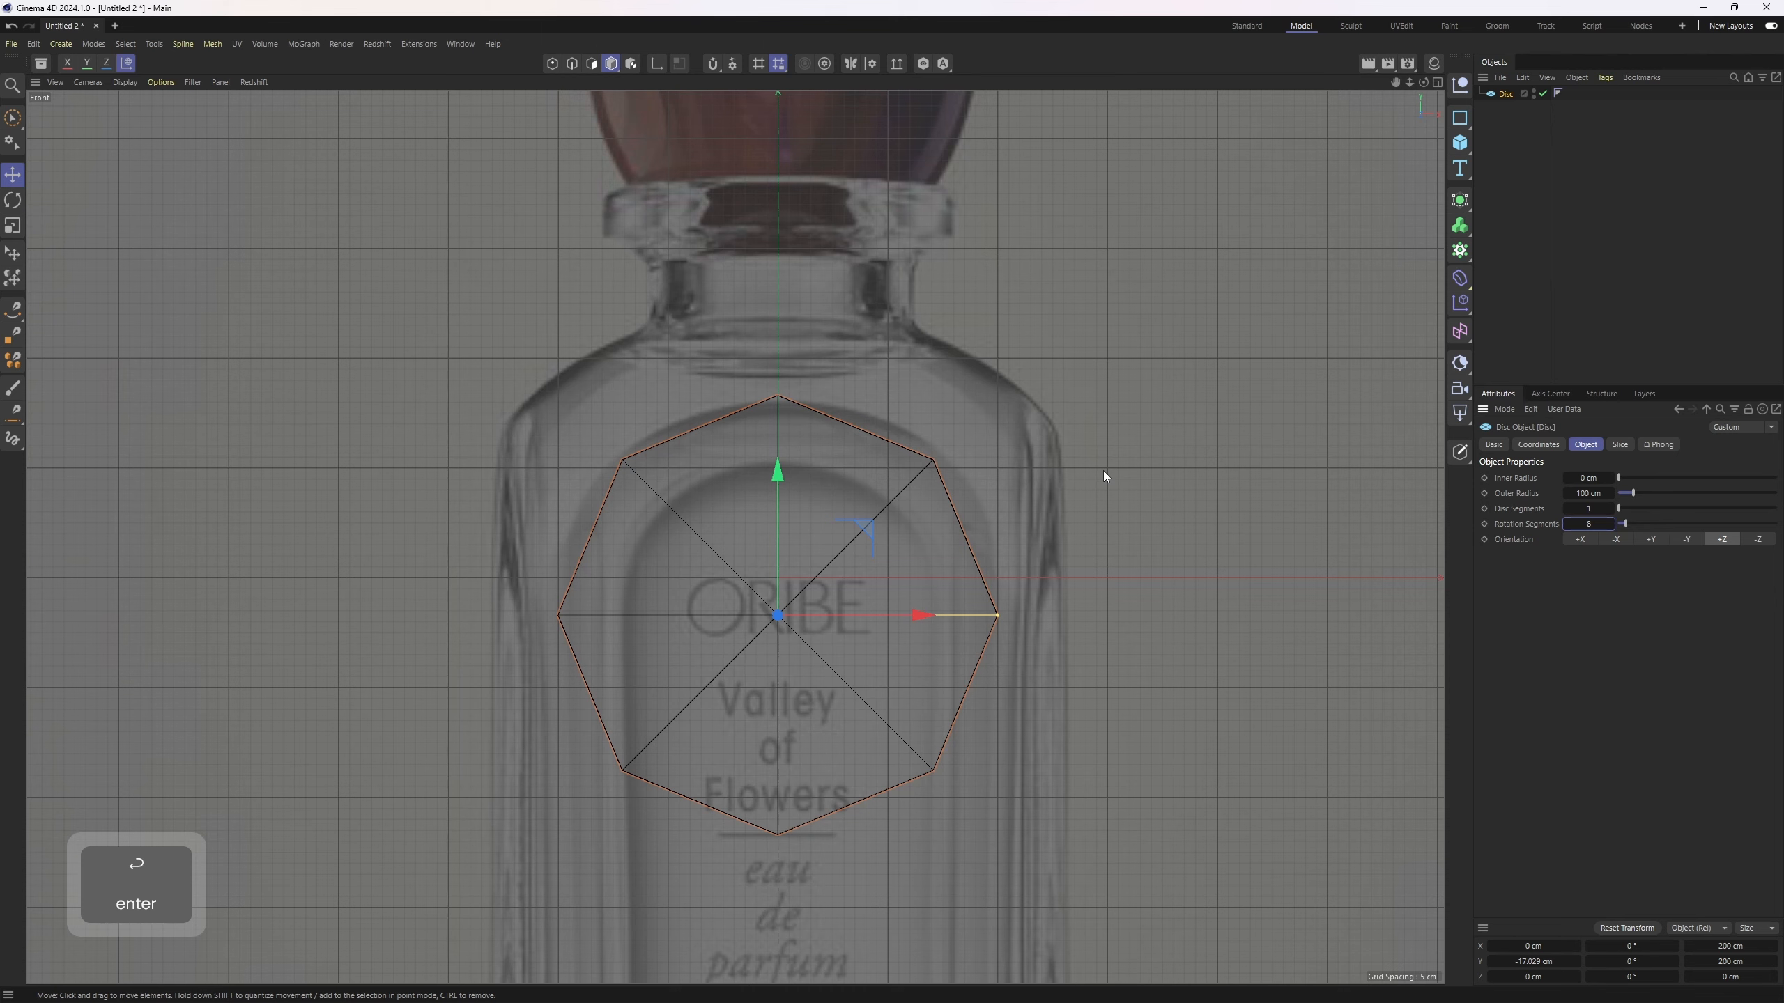
- Enlarge the disc's outer radius to about 103.7 cm and raise the disc to about Y -12.3 cm
middle_click_drag(1104, 472, 1110, 430, "alt")
left_click_drag(1004, 573, 1013, 573)
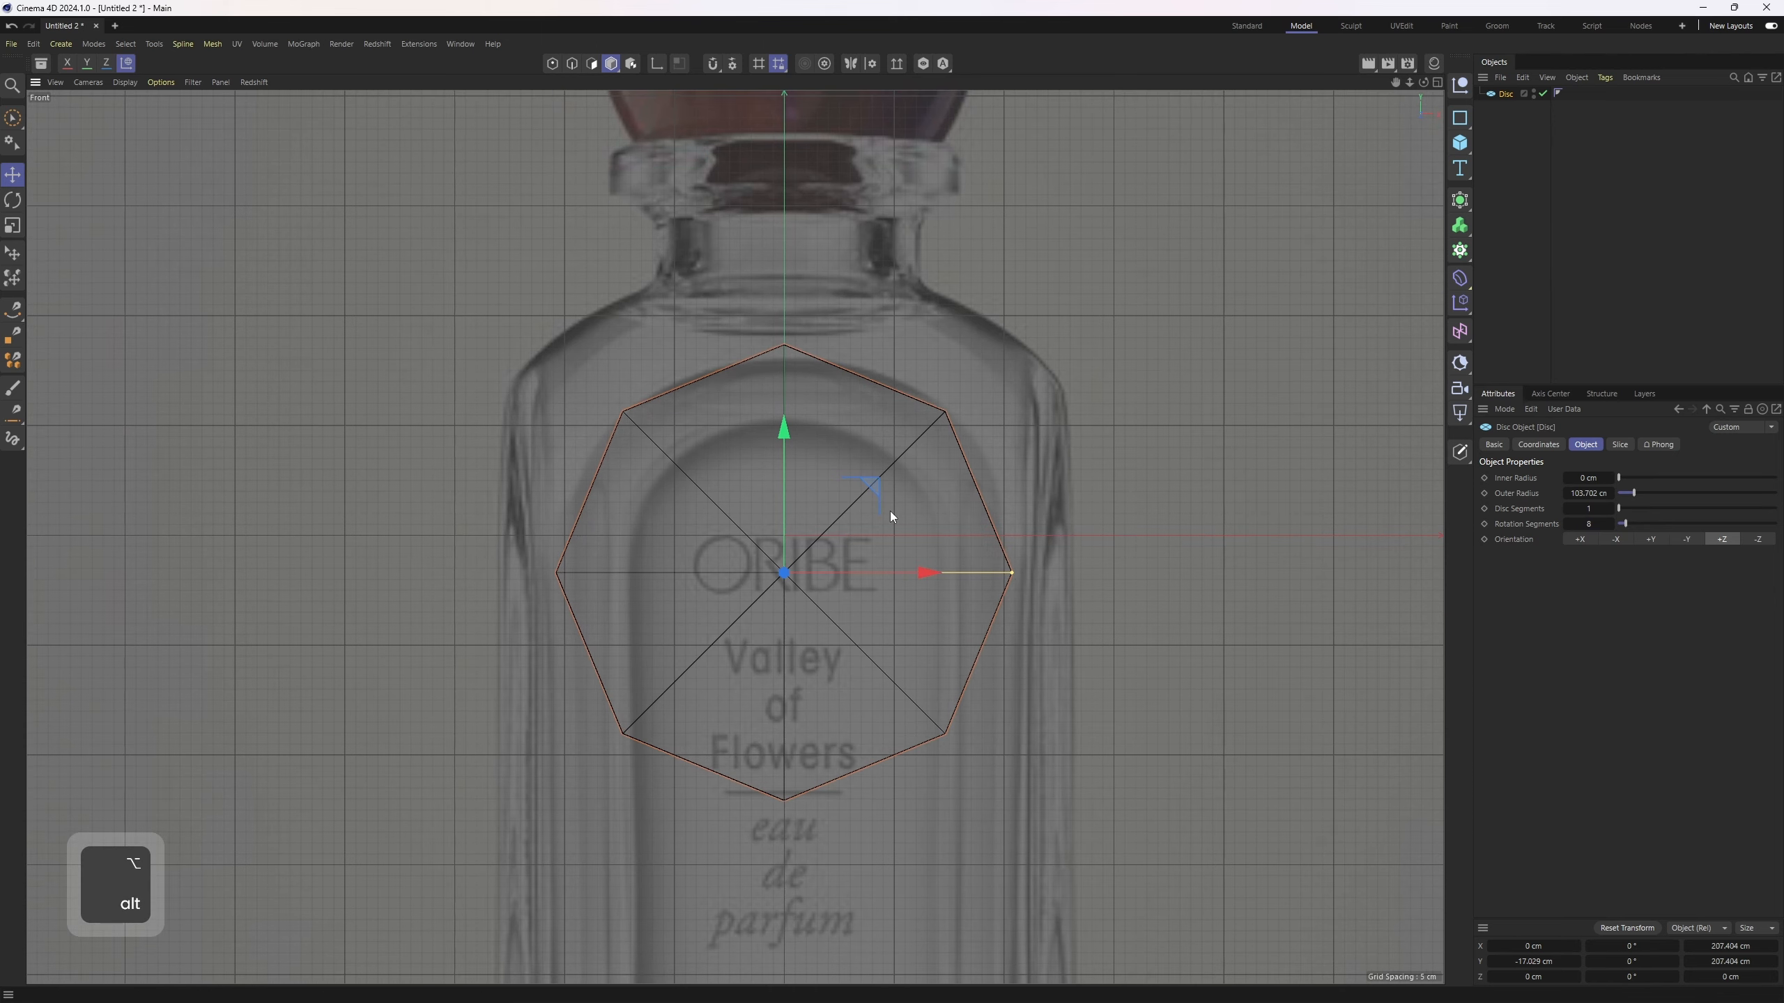
left_click_drag(788, 453, 786, 443)
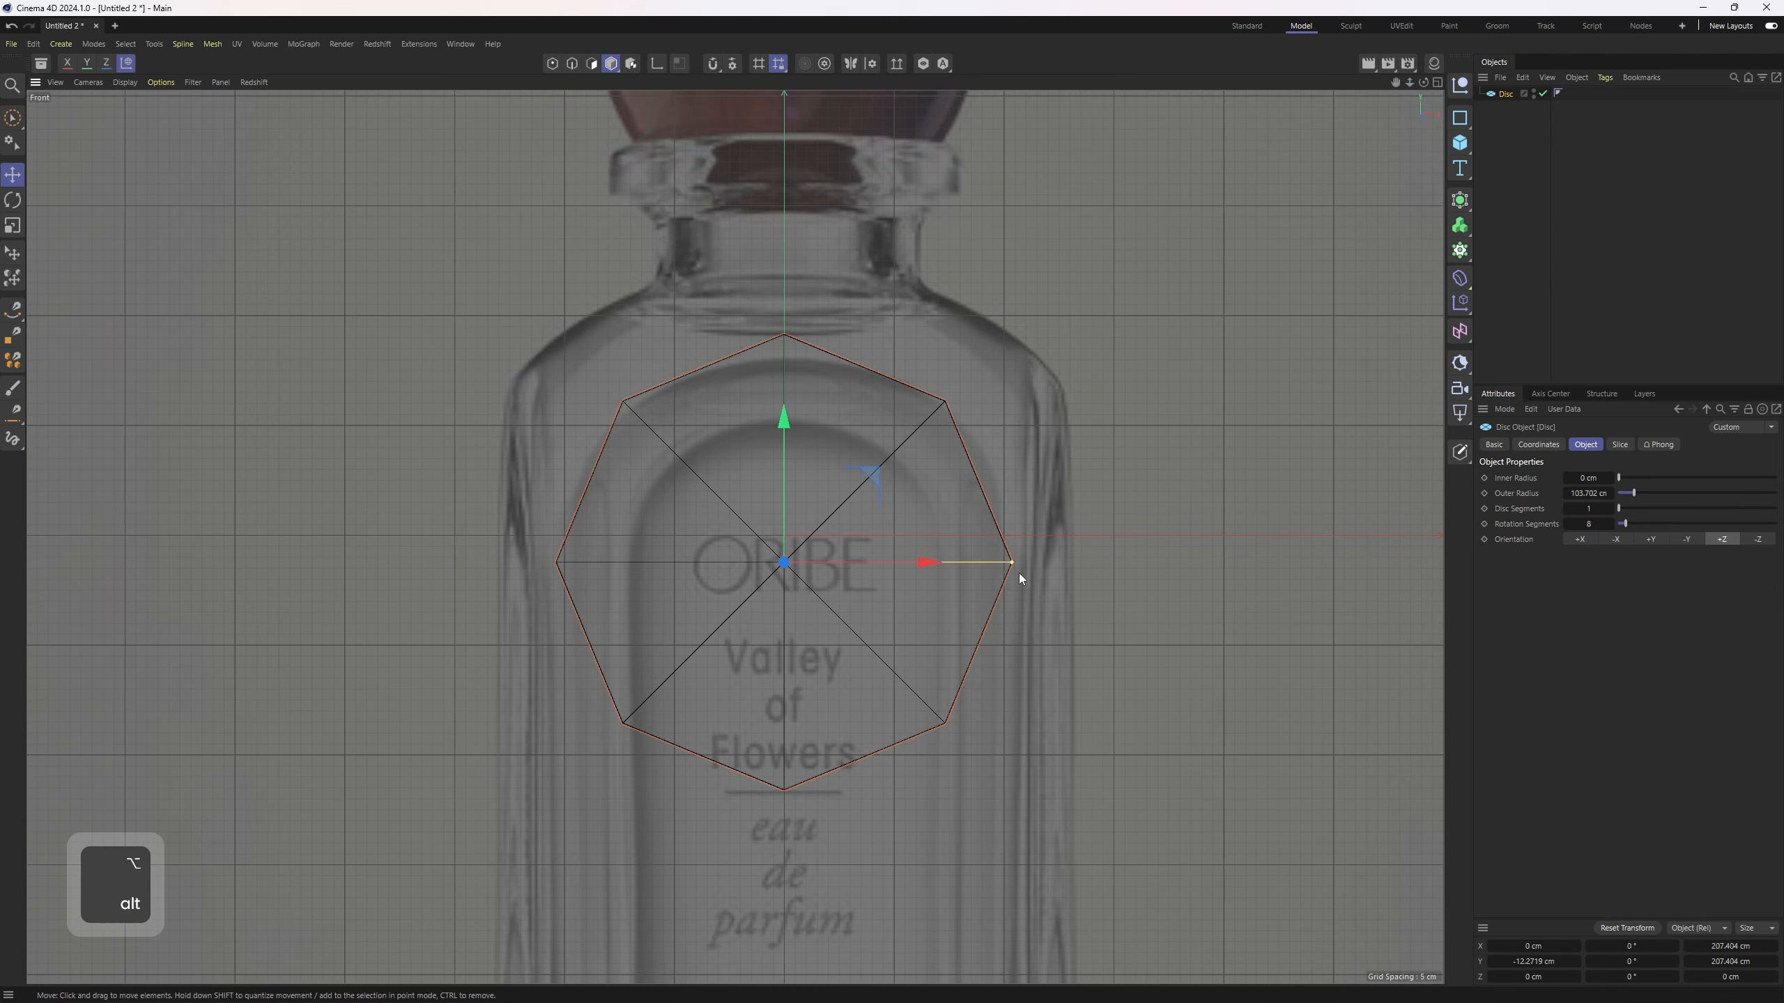
- Put the disc under a Subdivision Surface and select the disc inside it
right_click_drag(1019, 574, 917, 431, "alt")
middle_click_drag(917, 430, 926, 474, "alt")
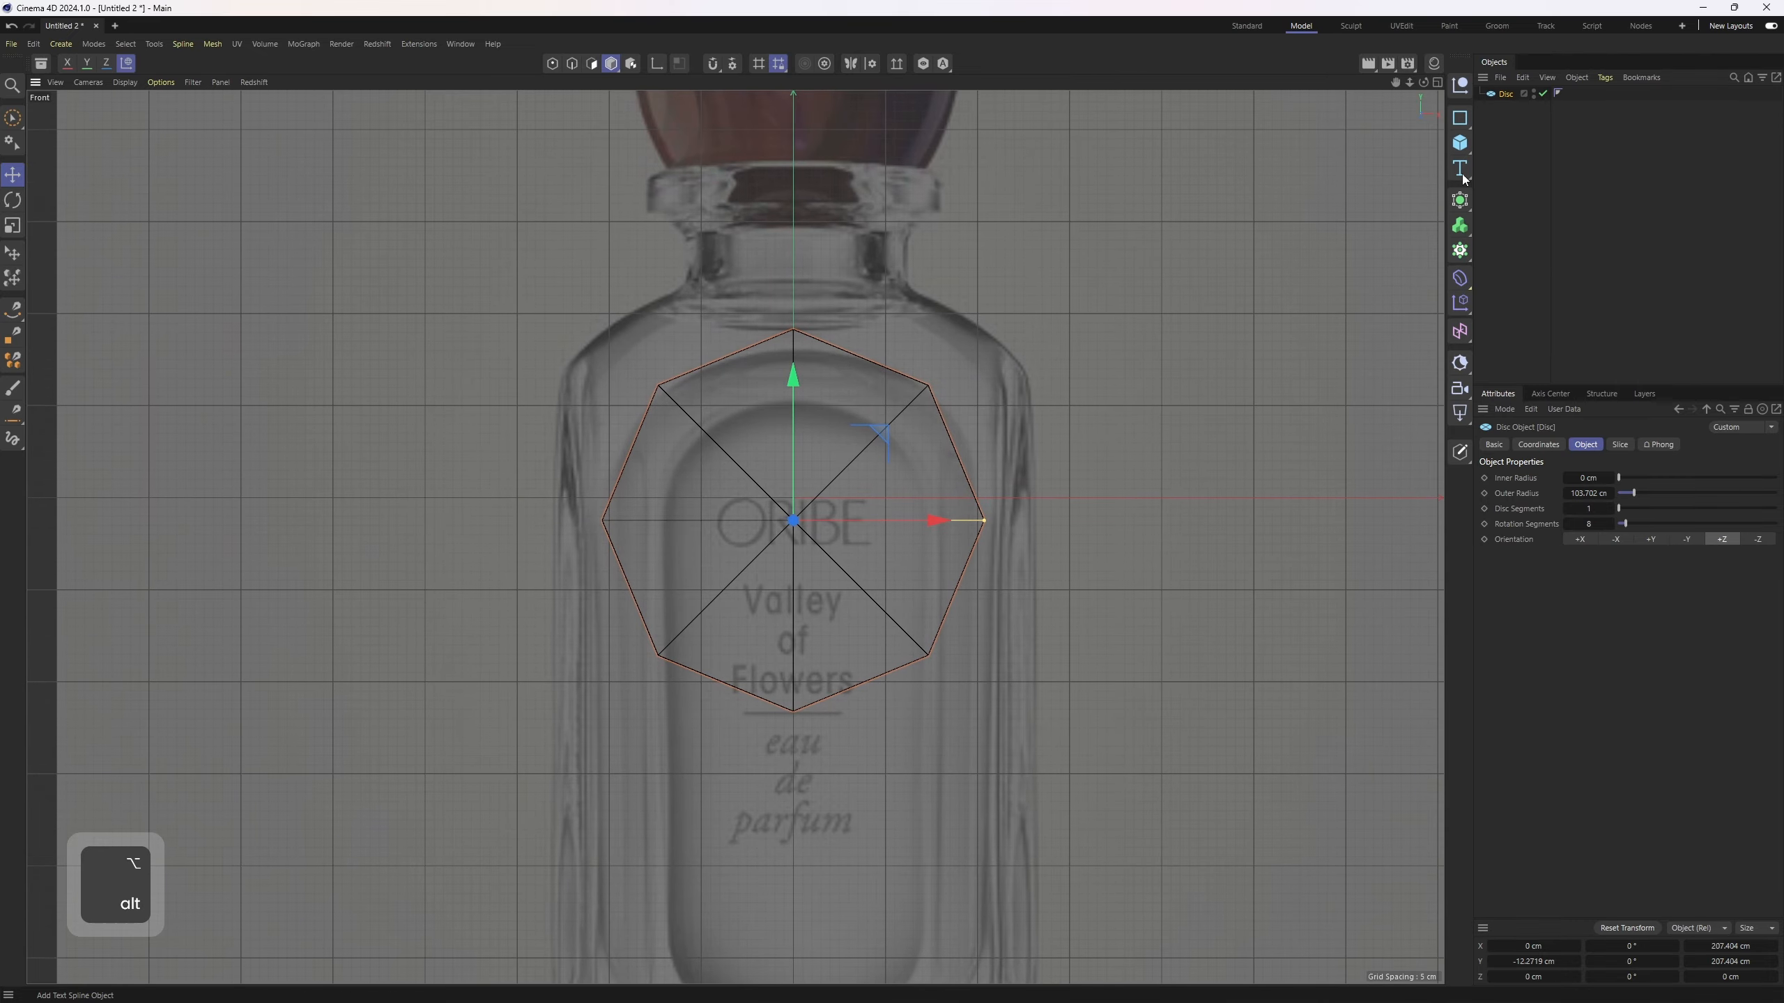
left_click(1460, 200, "alt")
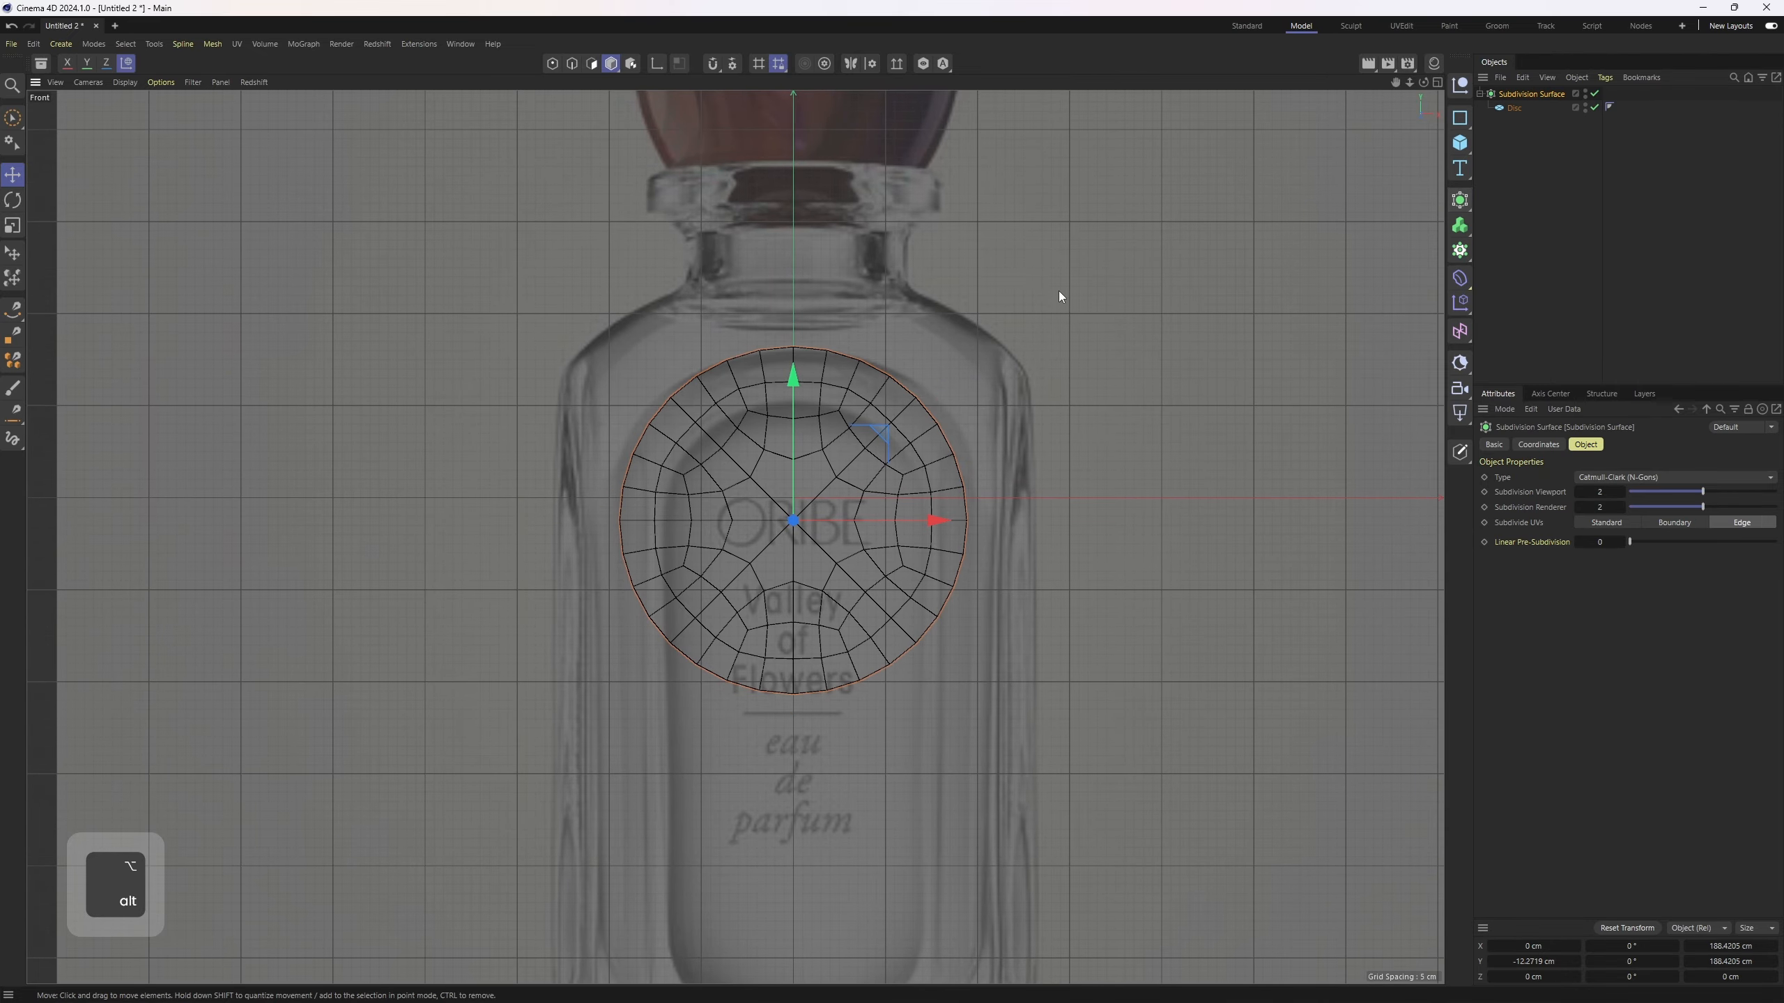
right_click_drag(1060, 294, 1087, 270, "alt")
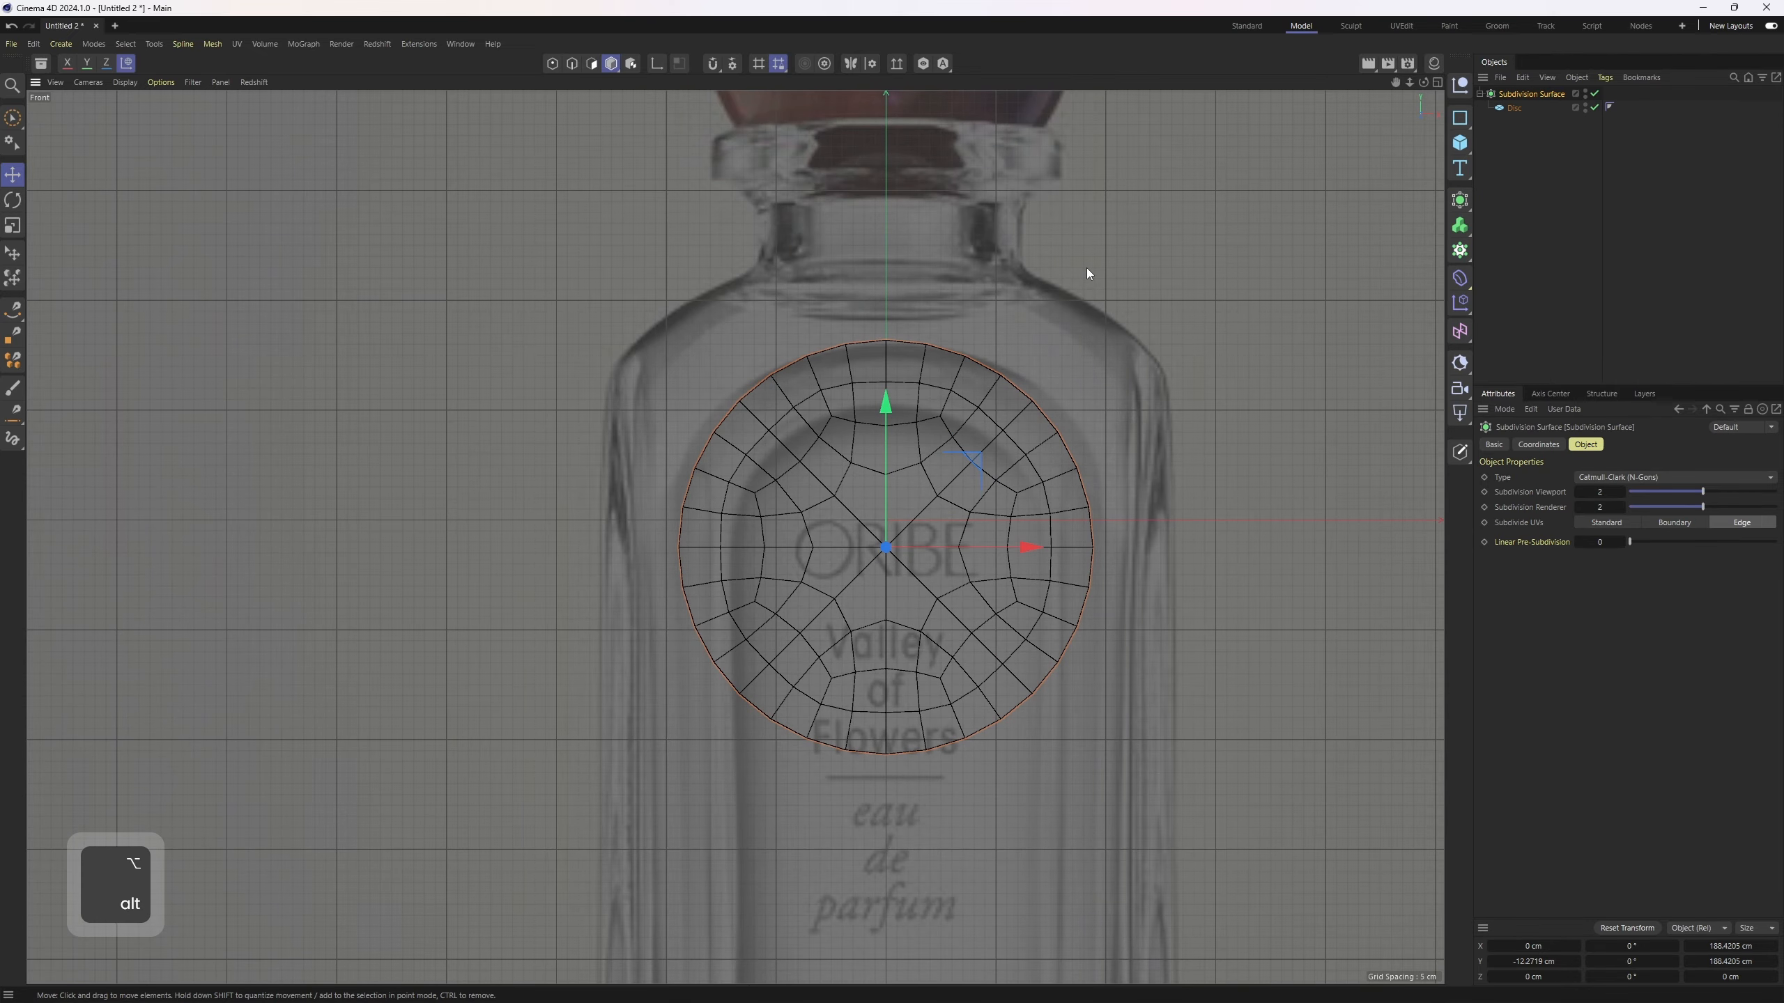
left_click(1534, 109)
left_click(1525, 97)
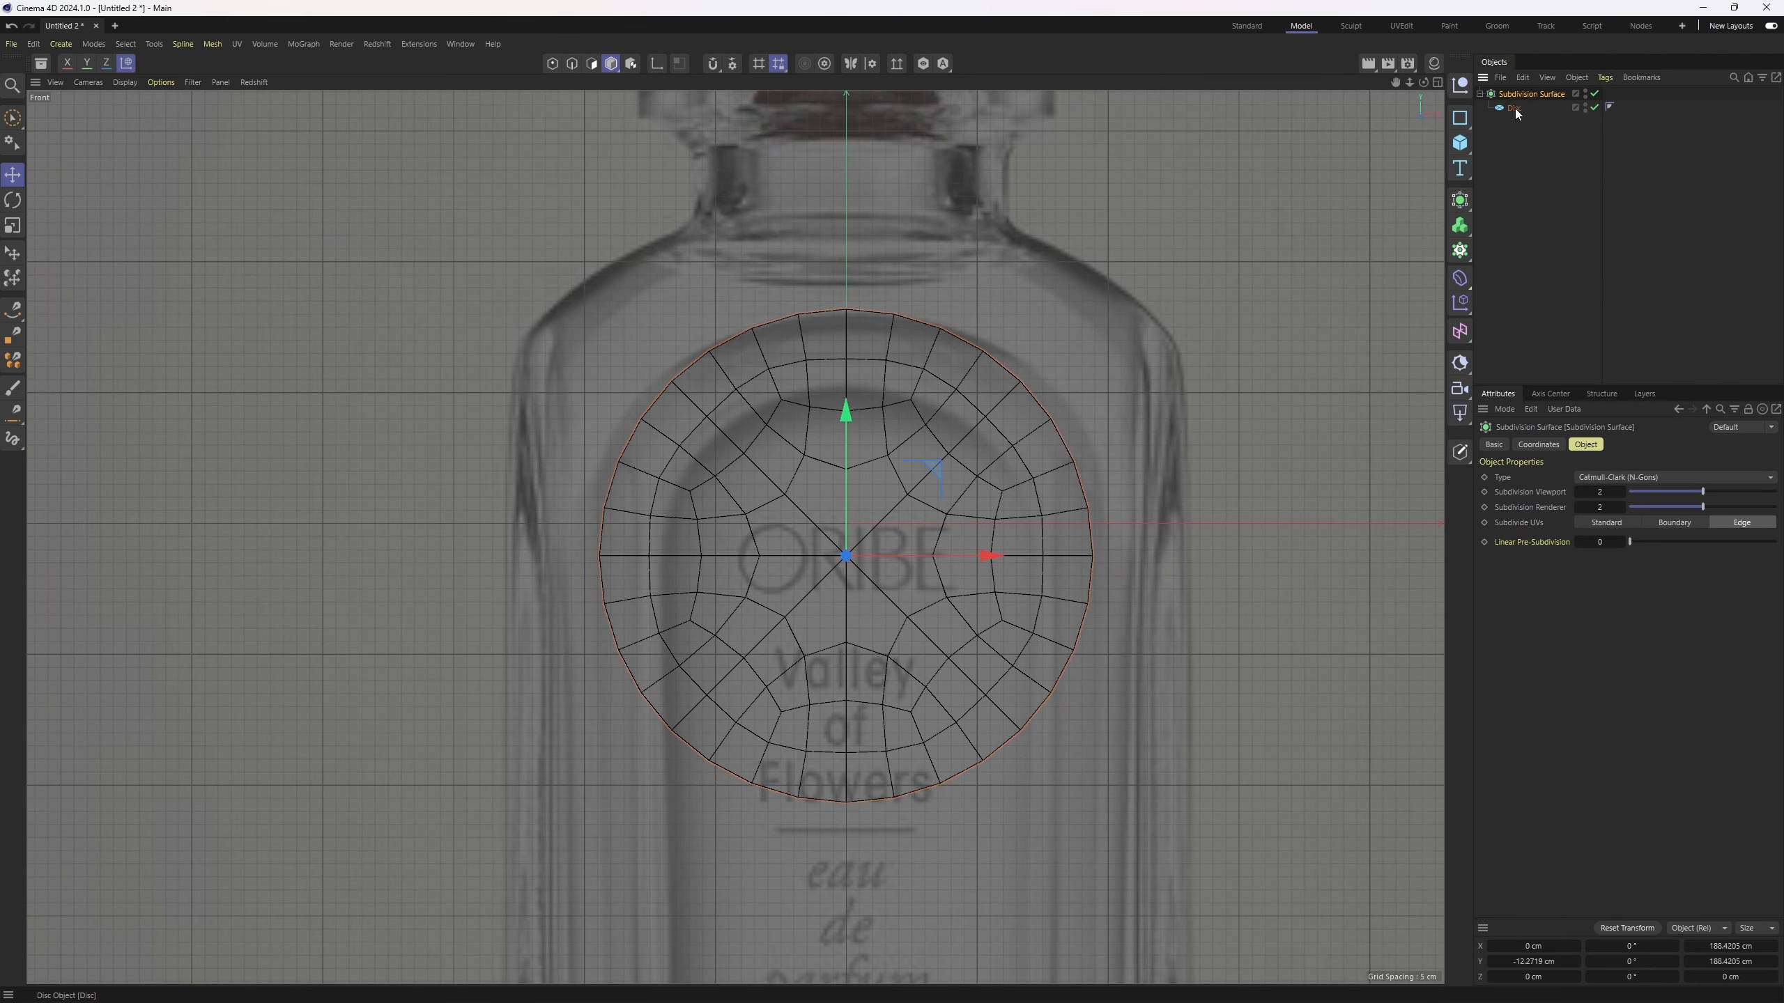
left_click(1516, 109)
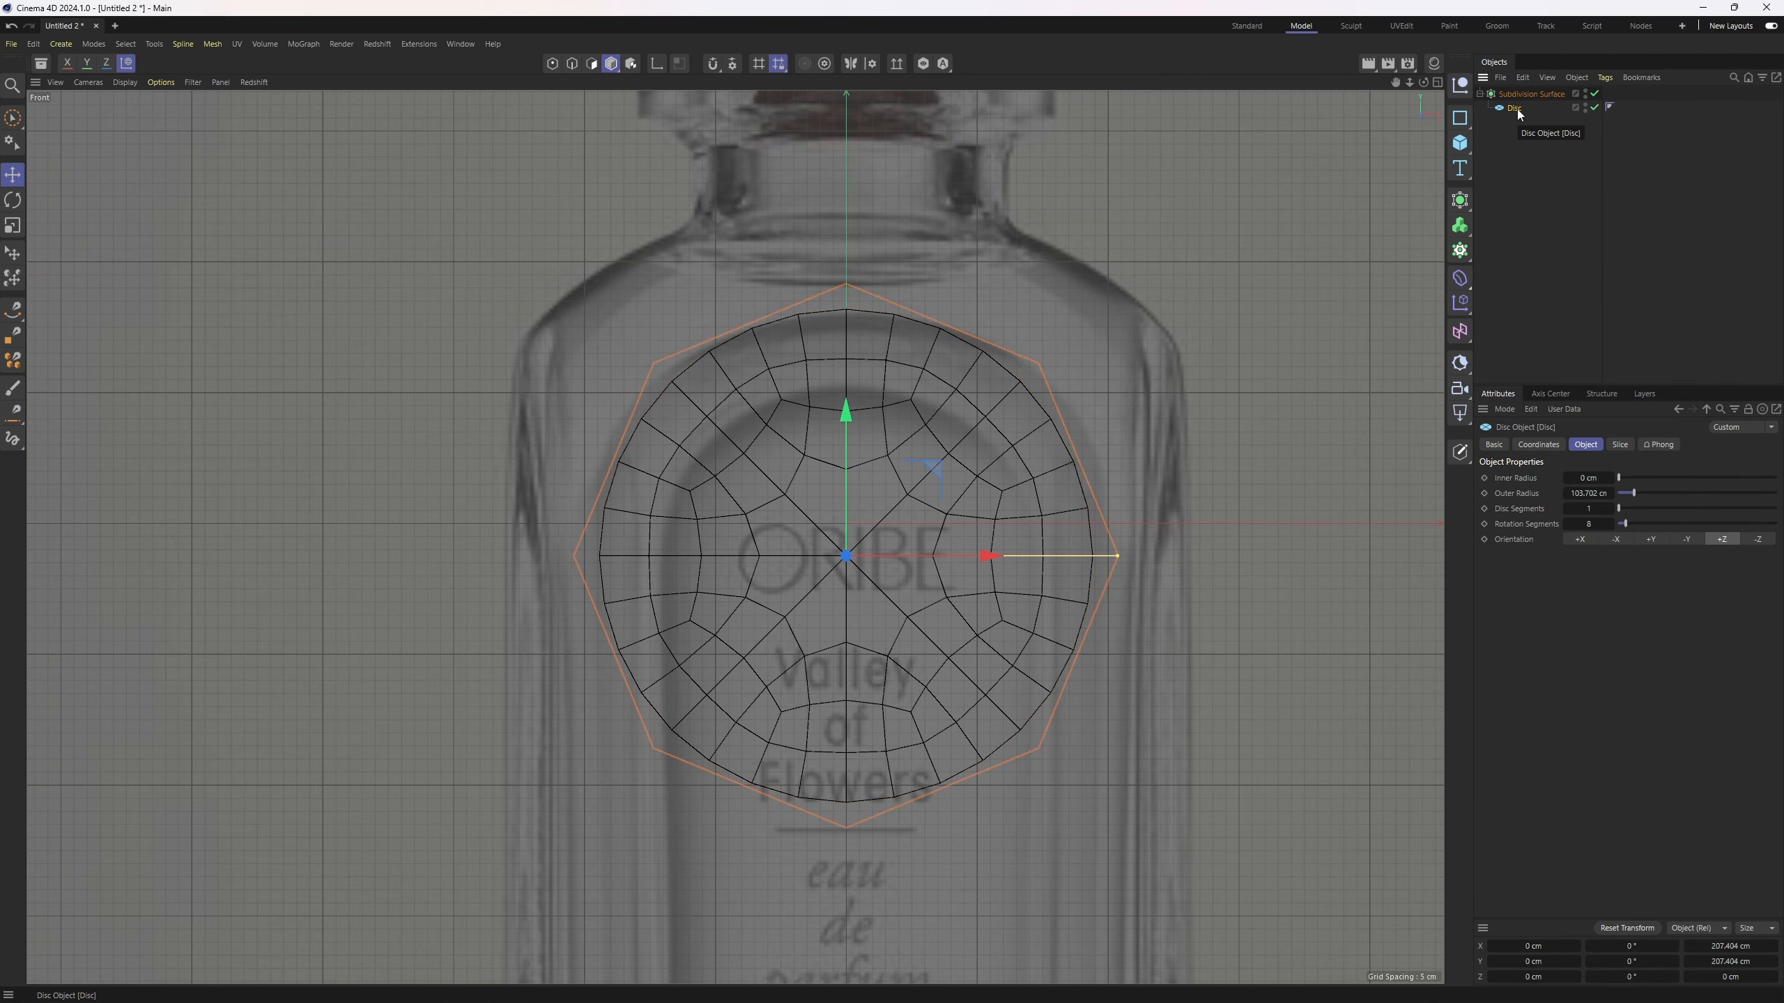
middle_click_drag(1051, 394, 1060, 384, "alt")
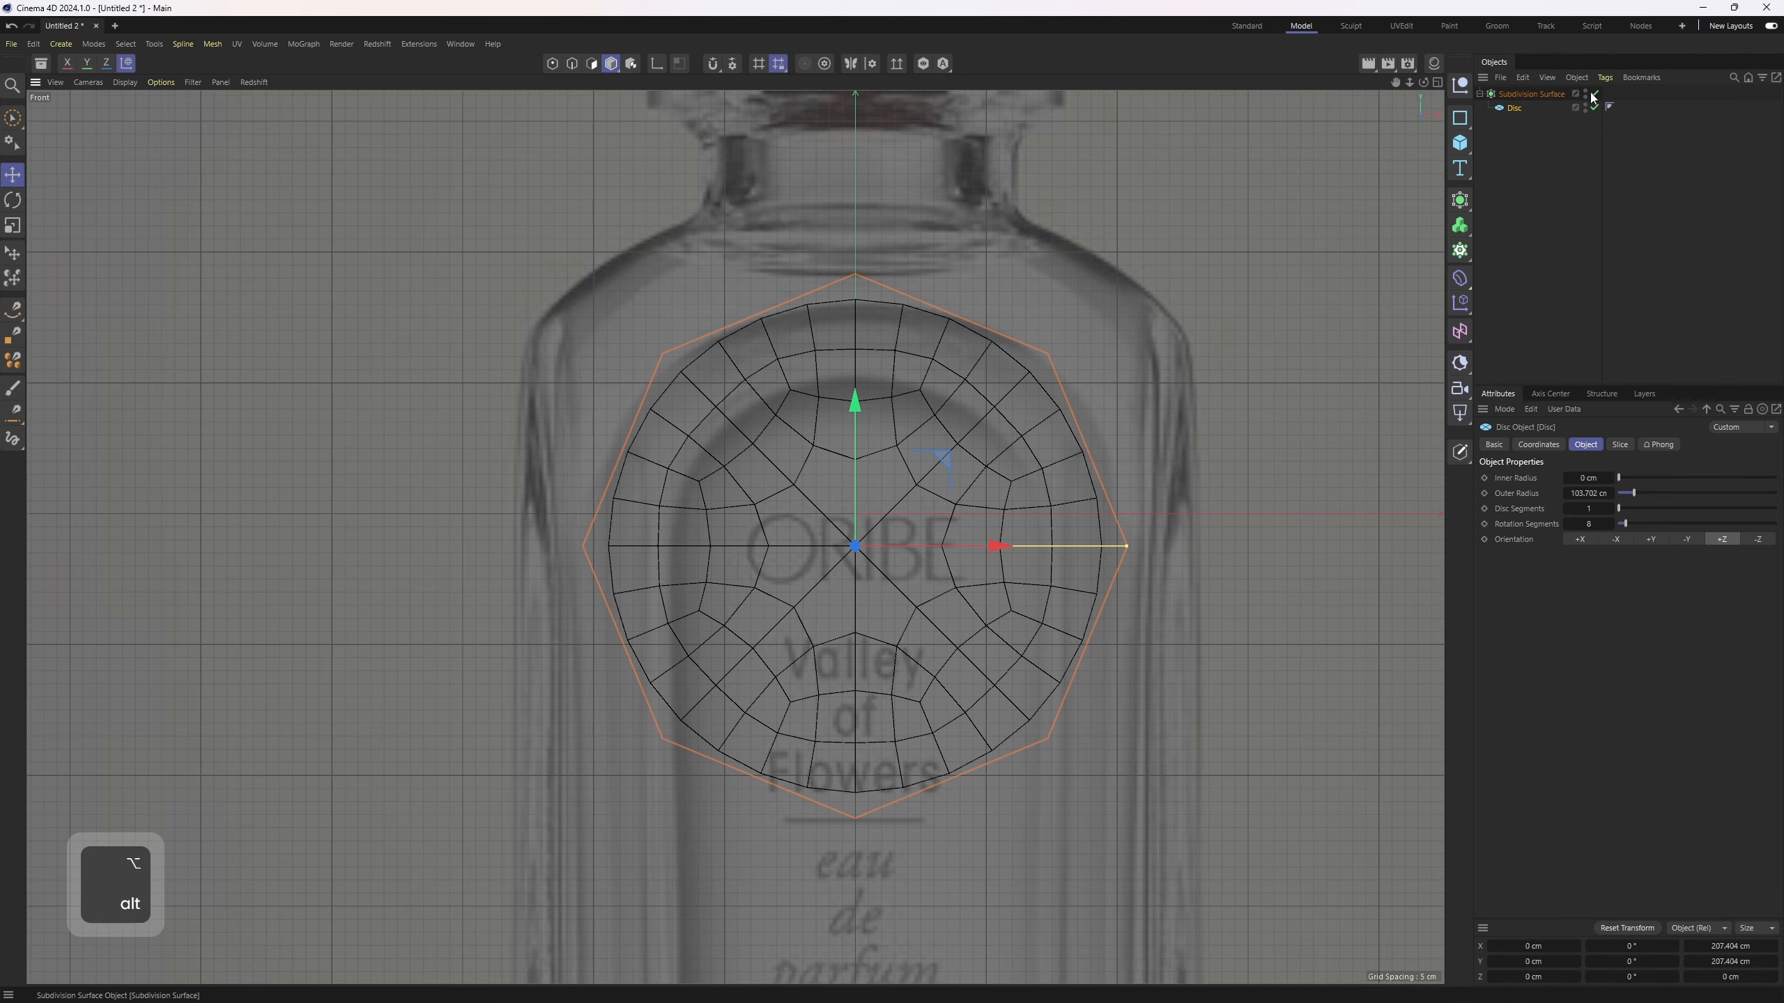
- Compare the disc with and without subdivision, then enlarge it to about 223 cm across and lower it slightly to fit the bottle's arch
left_click(1595, 94)
left_click(1595, 95)
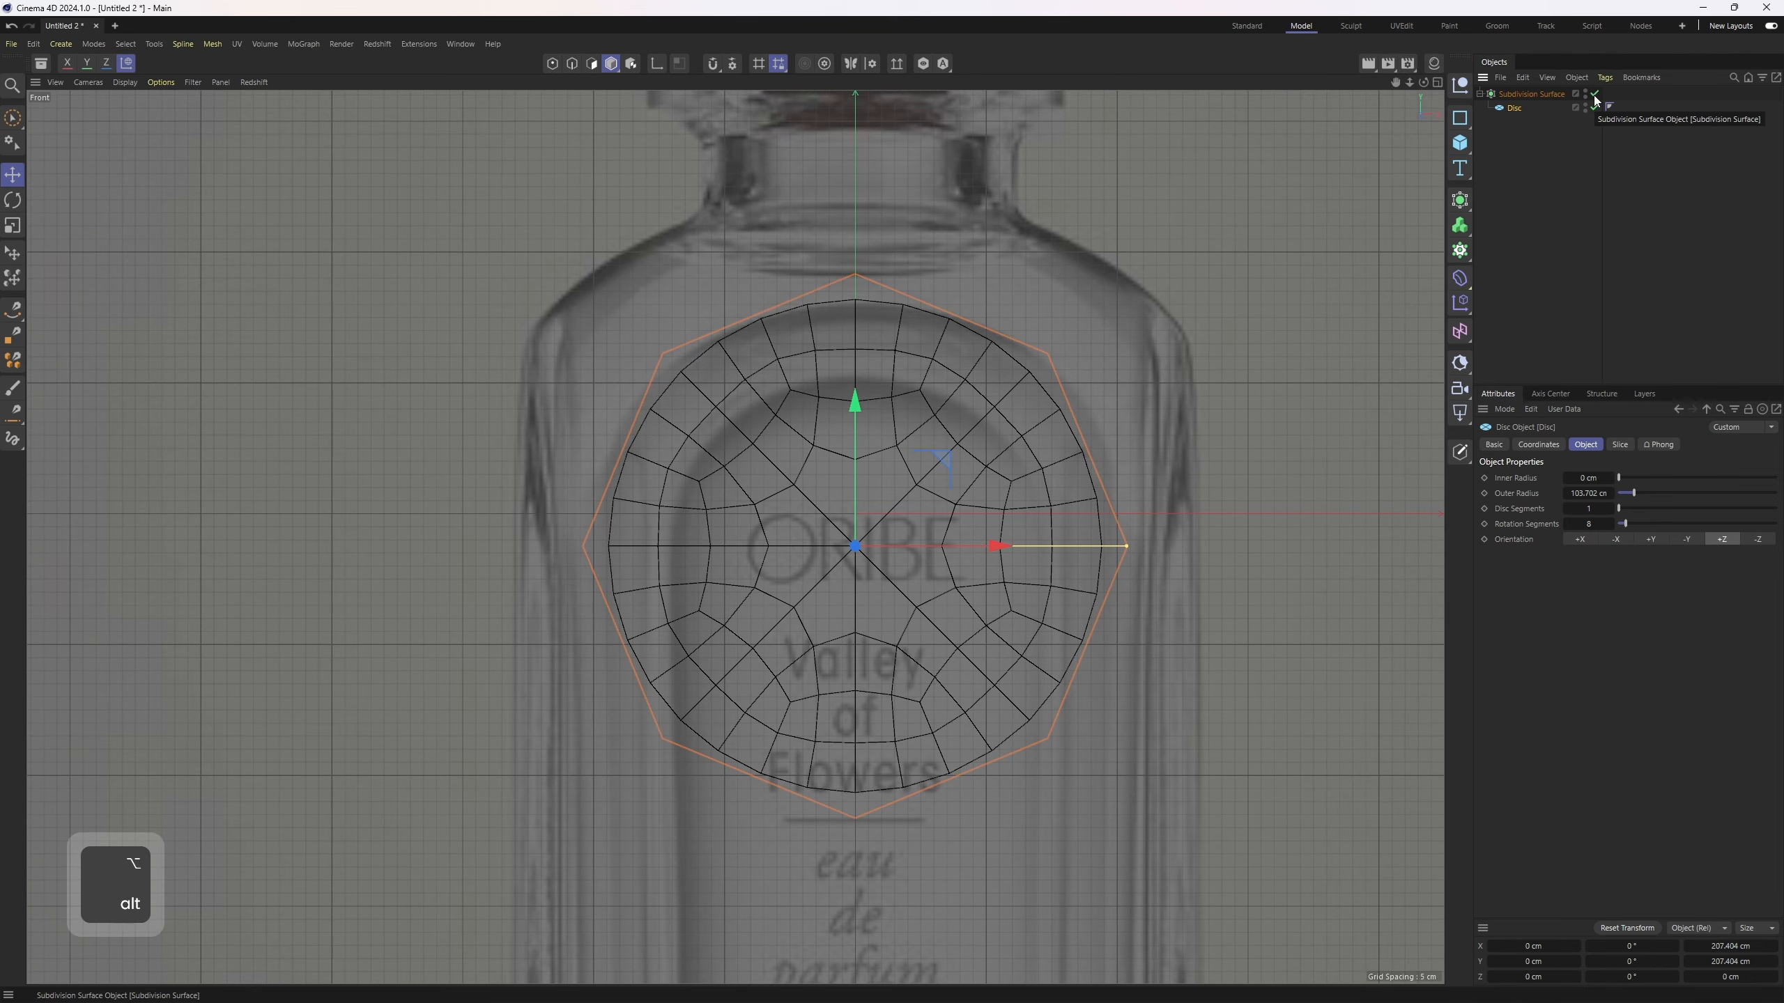
left_click(1595, 94)
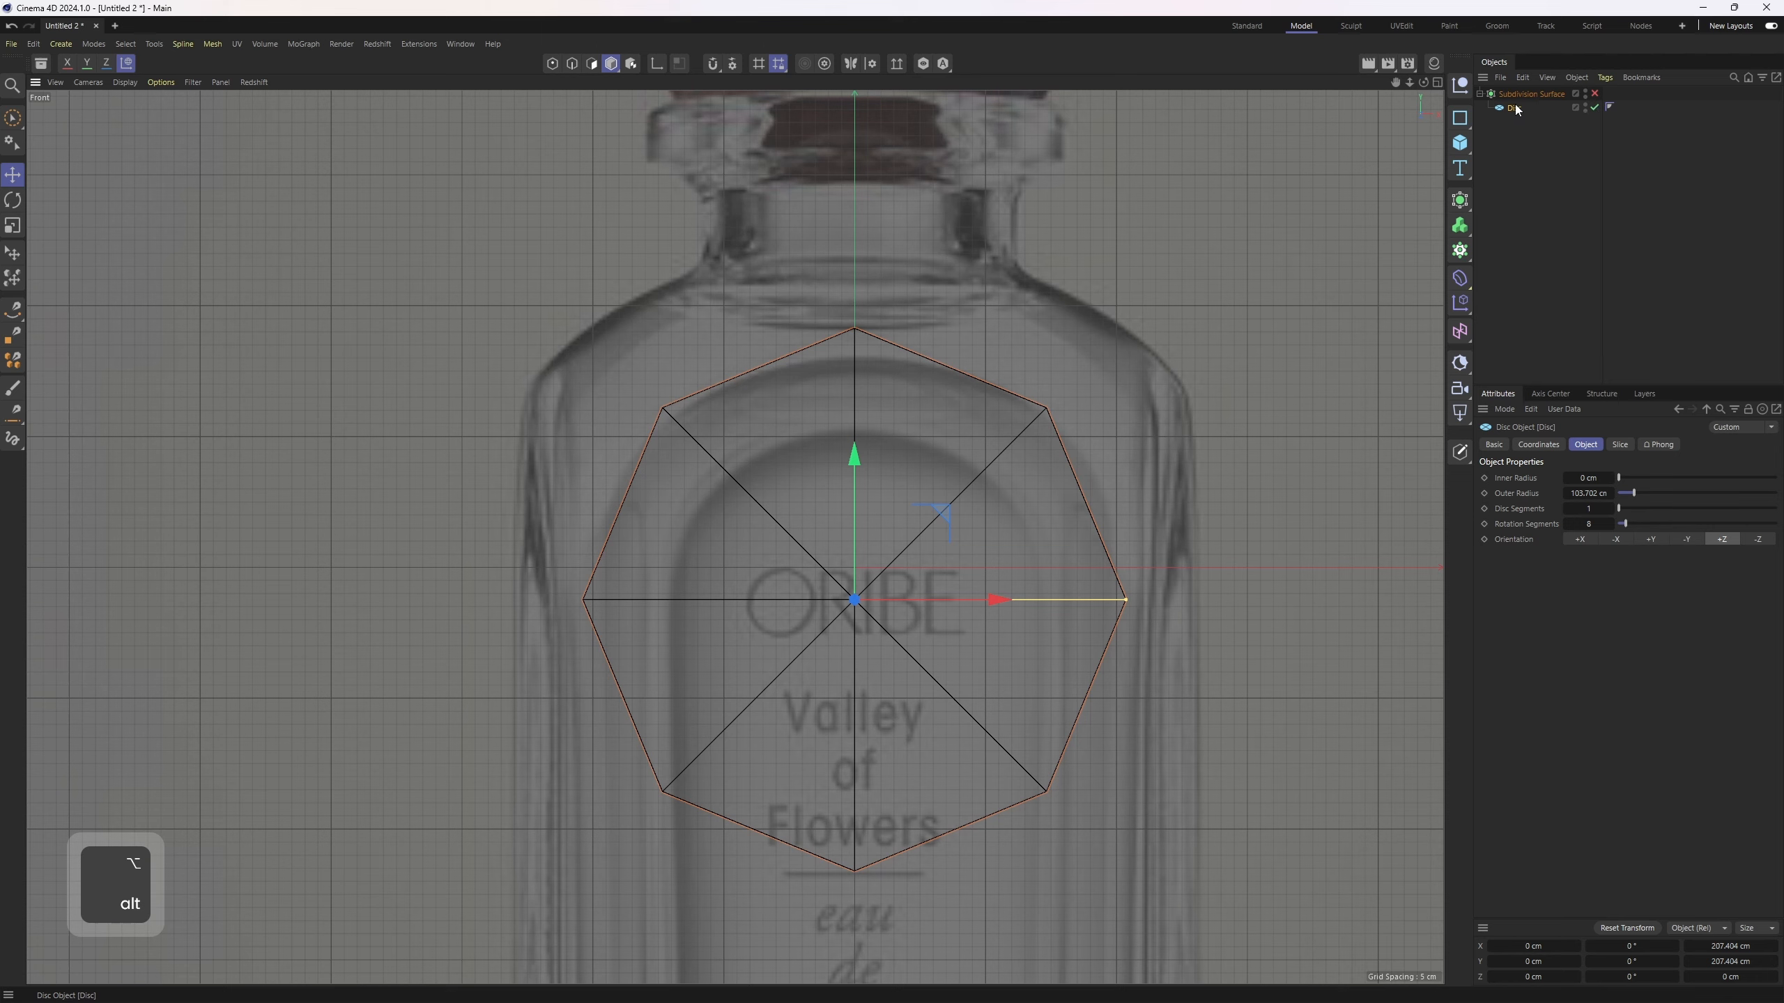
left_click(1594, 109)
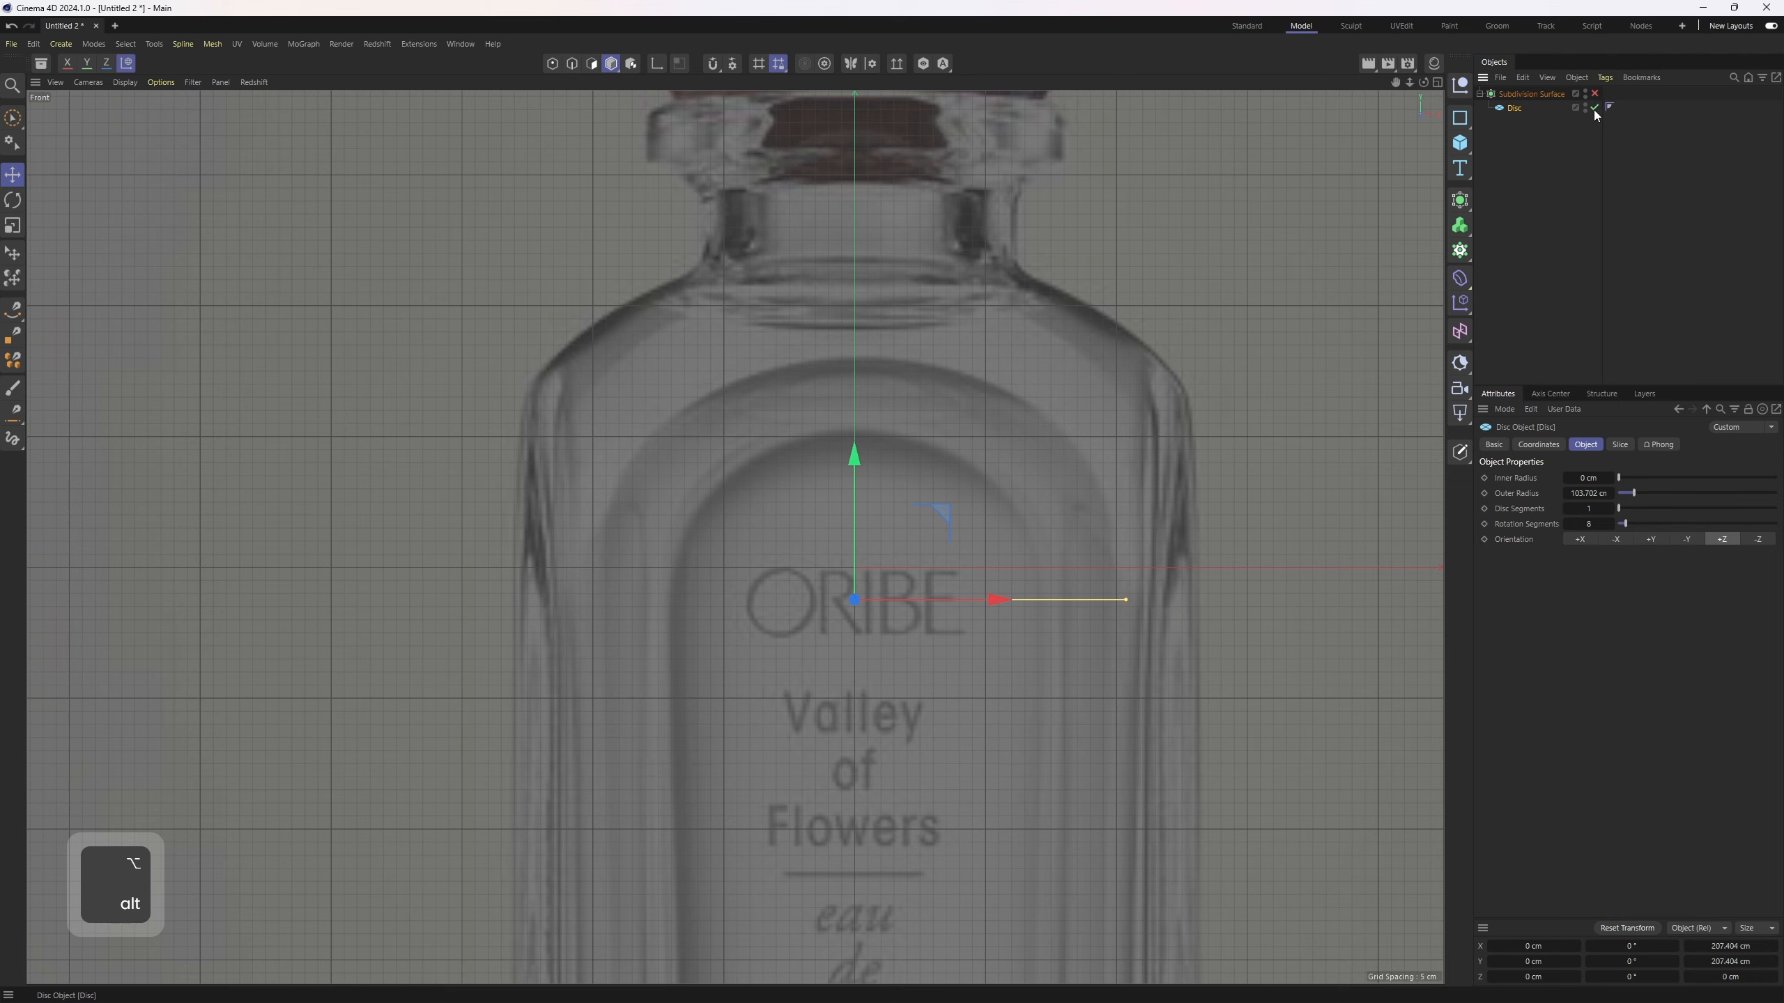
left_click(1595, 94)
key("t")
left_click_drag(1117, 593, 1173, 591)
key("e")
left_click_drag(855, 461, 856, 478)
- Disable the Subdivision Surface and make the disc an editable mesh in edge mode
left_click(1595, 94)
key("2")
key("e")
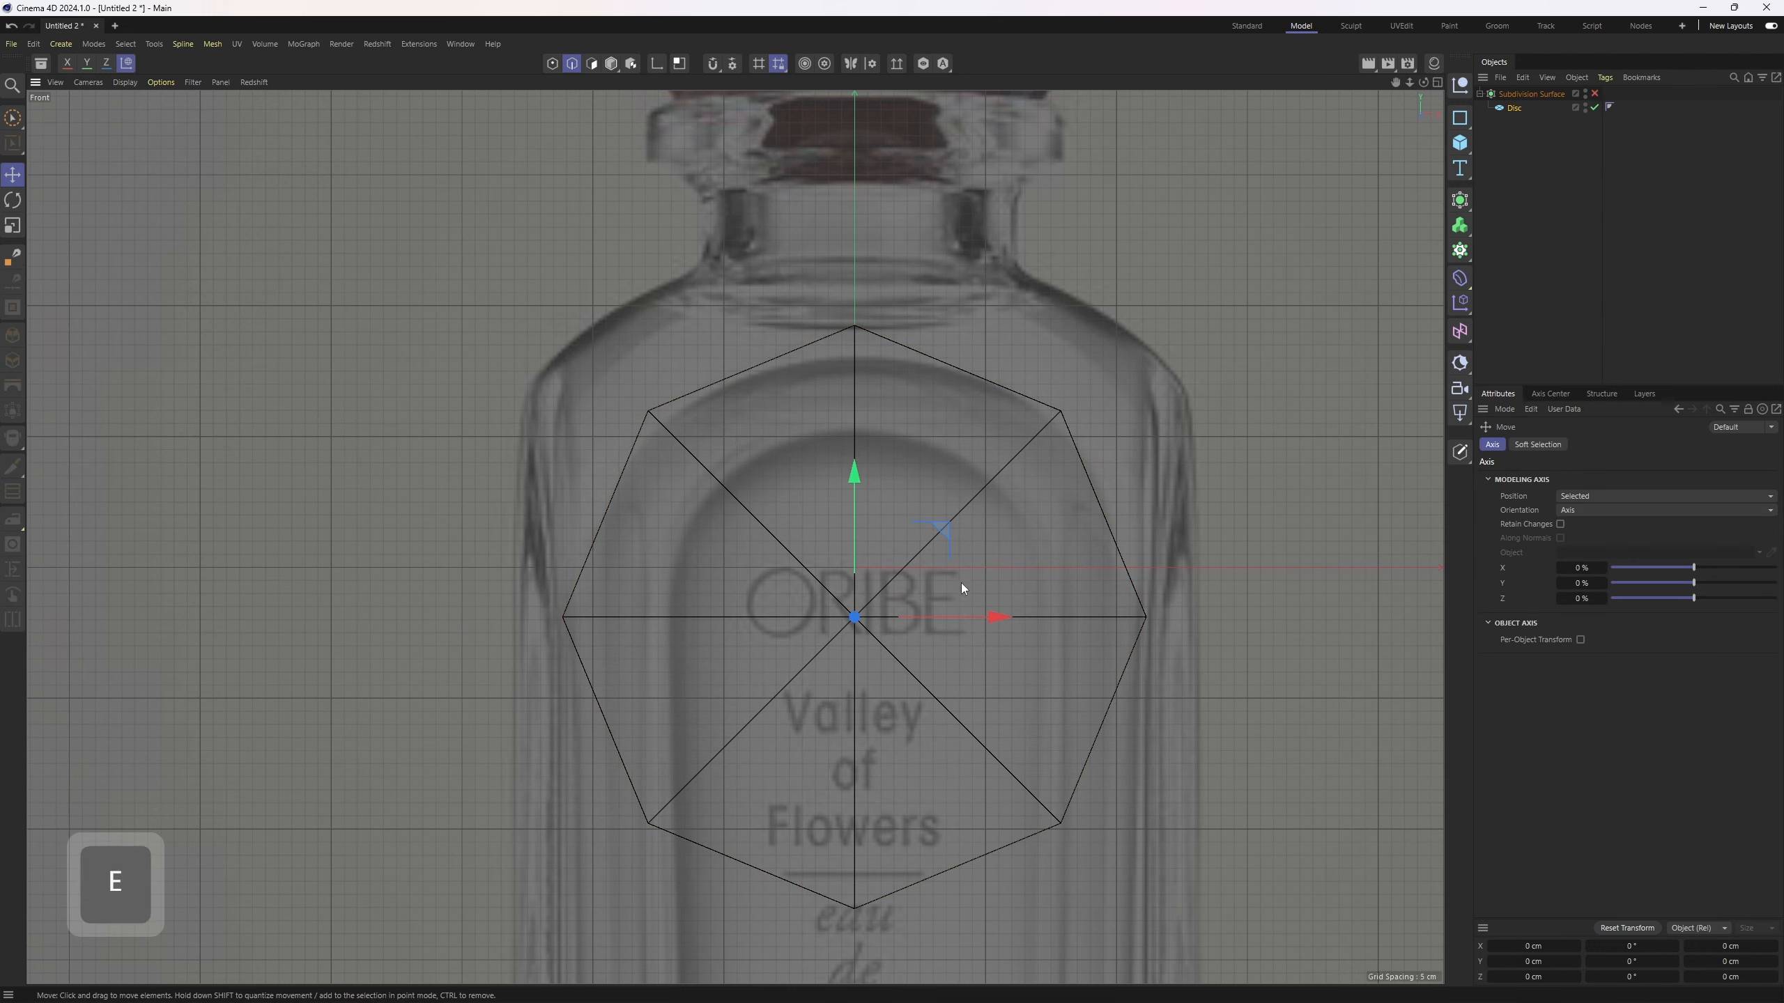
middle_click_drag(962, 583, 922, 458)
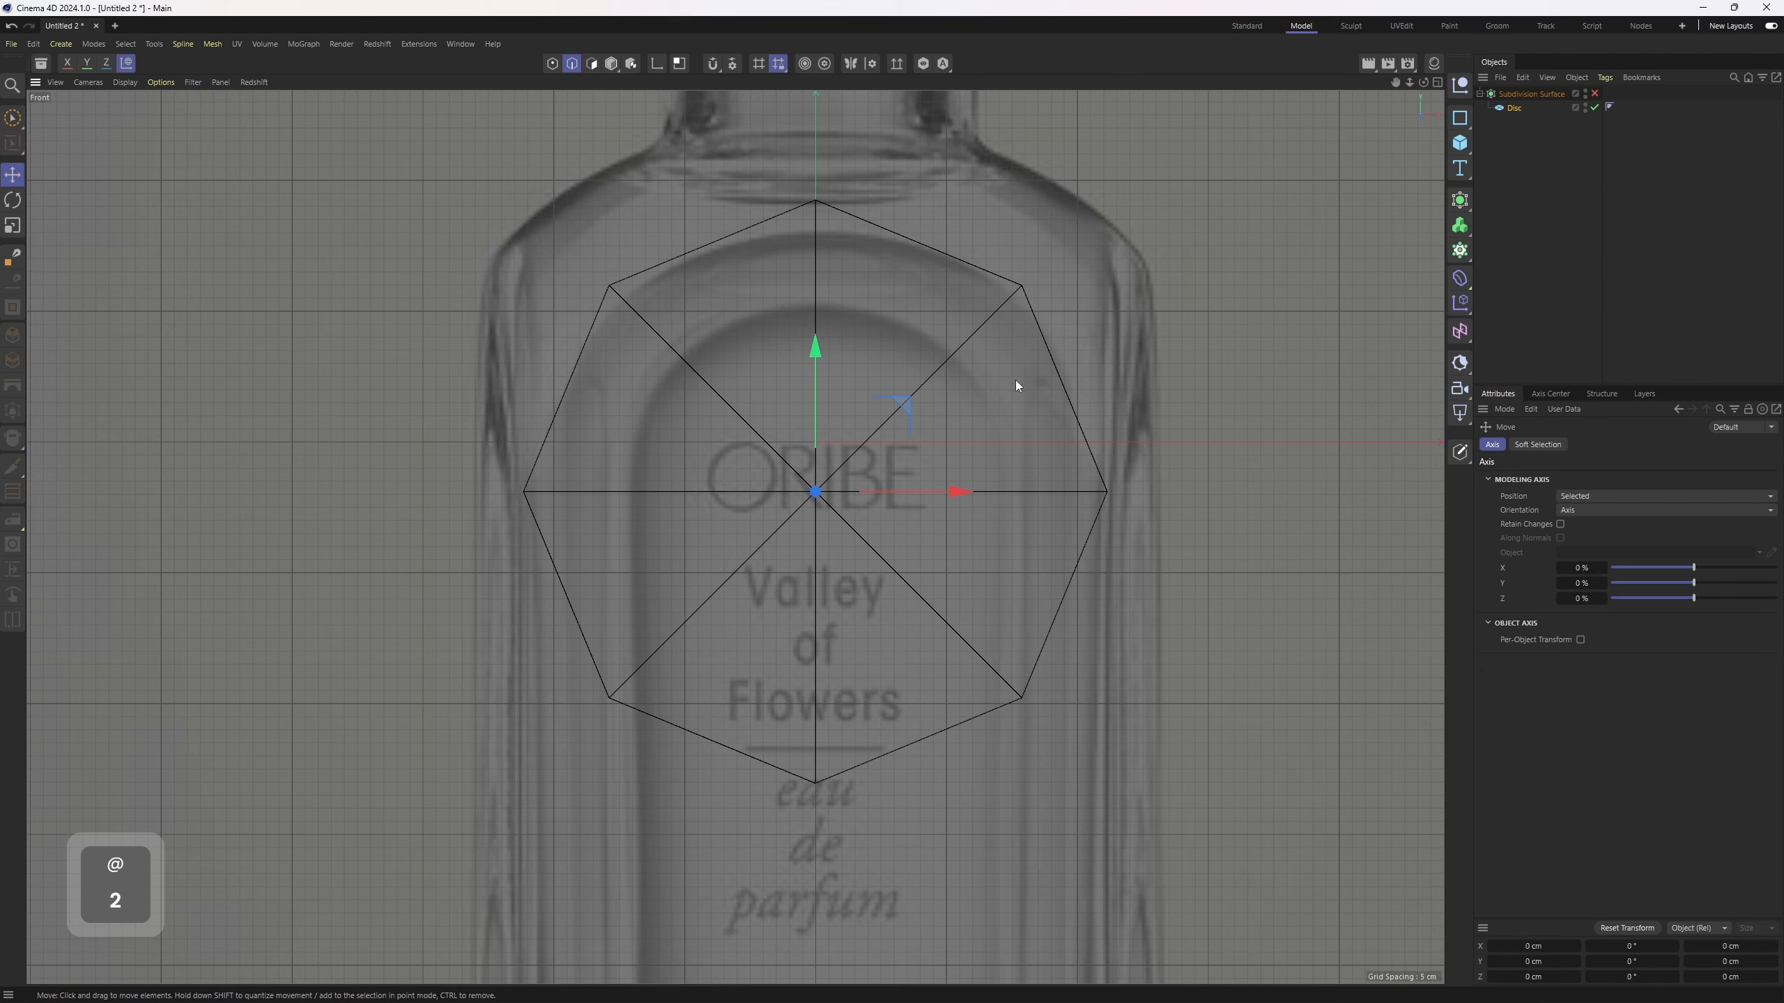
key("space")
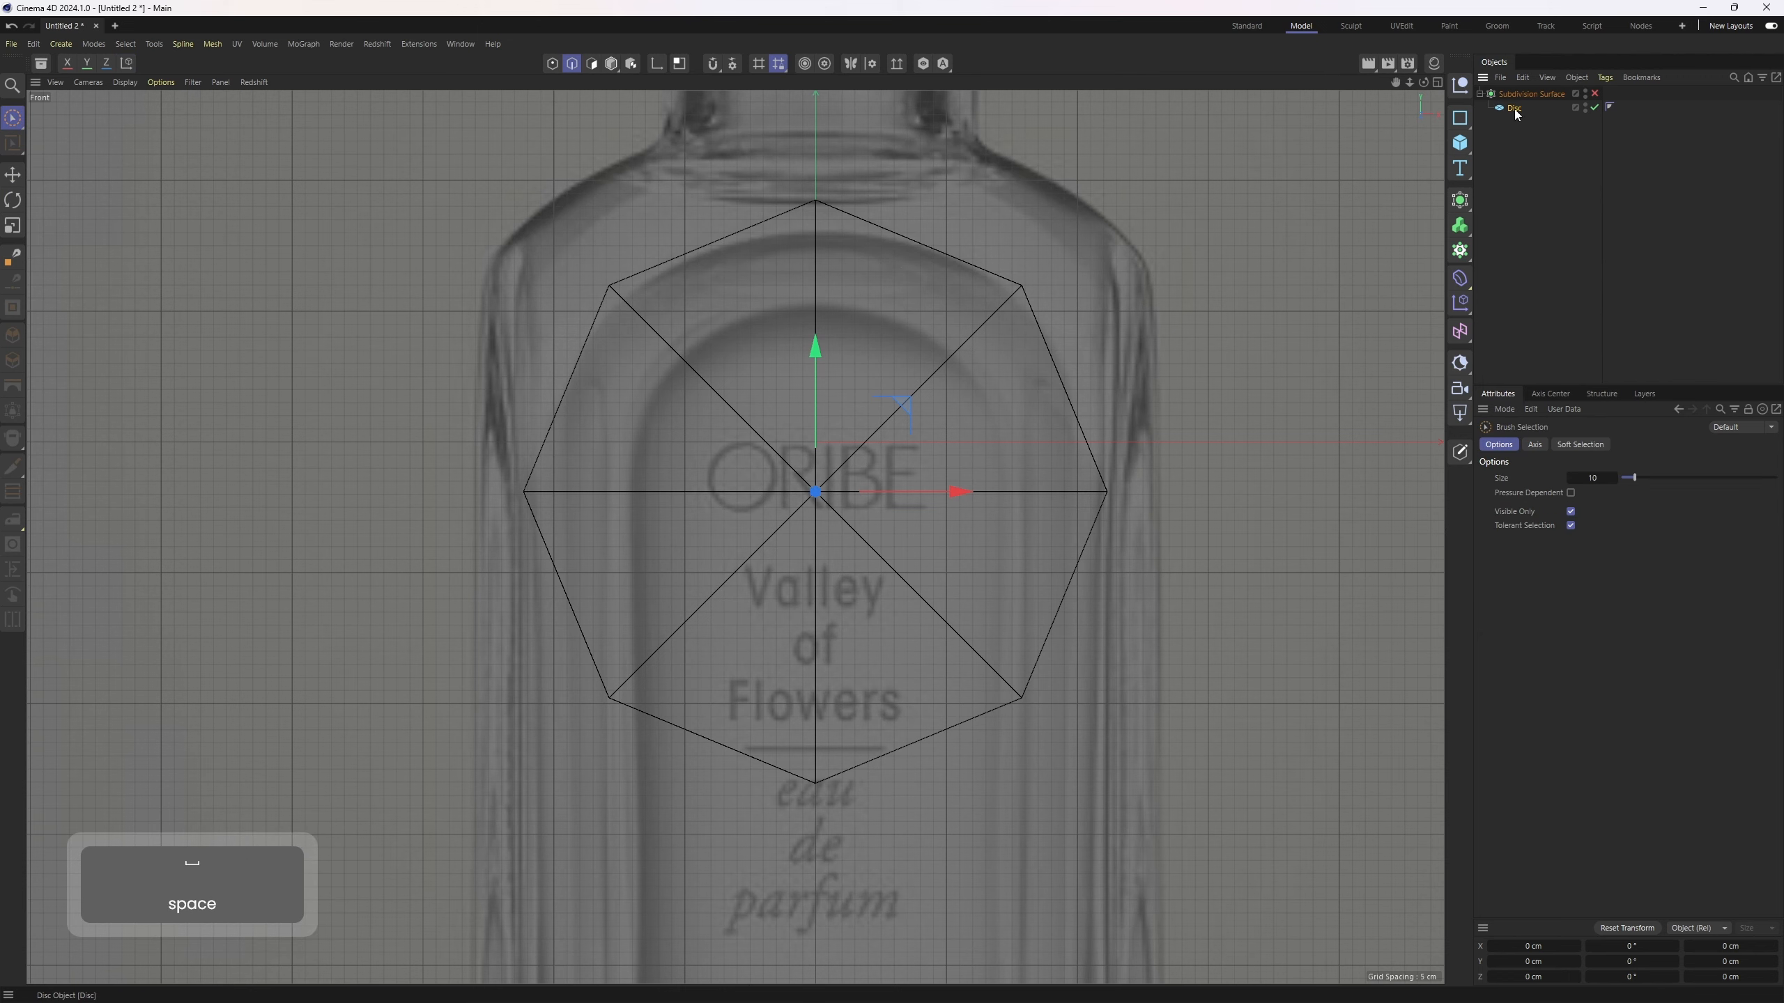
key("c")
- Select the disc's two horizontal centre edges and clone them with Edge Slide at an offset of about -0.4 cm
left_click(932, 496)
key("e")
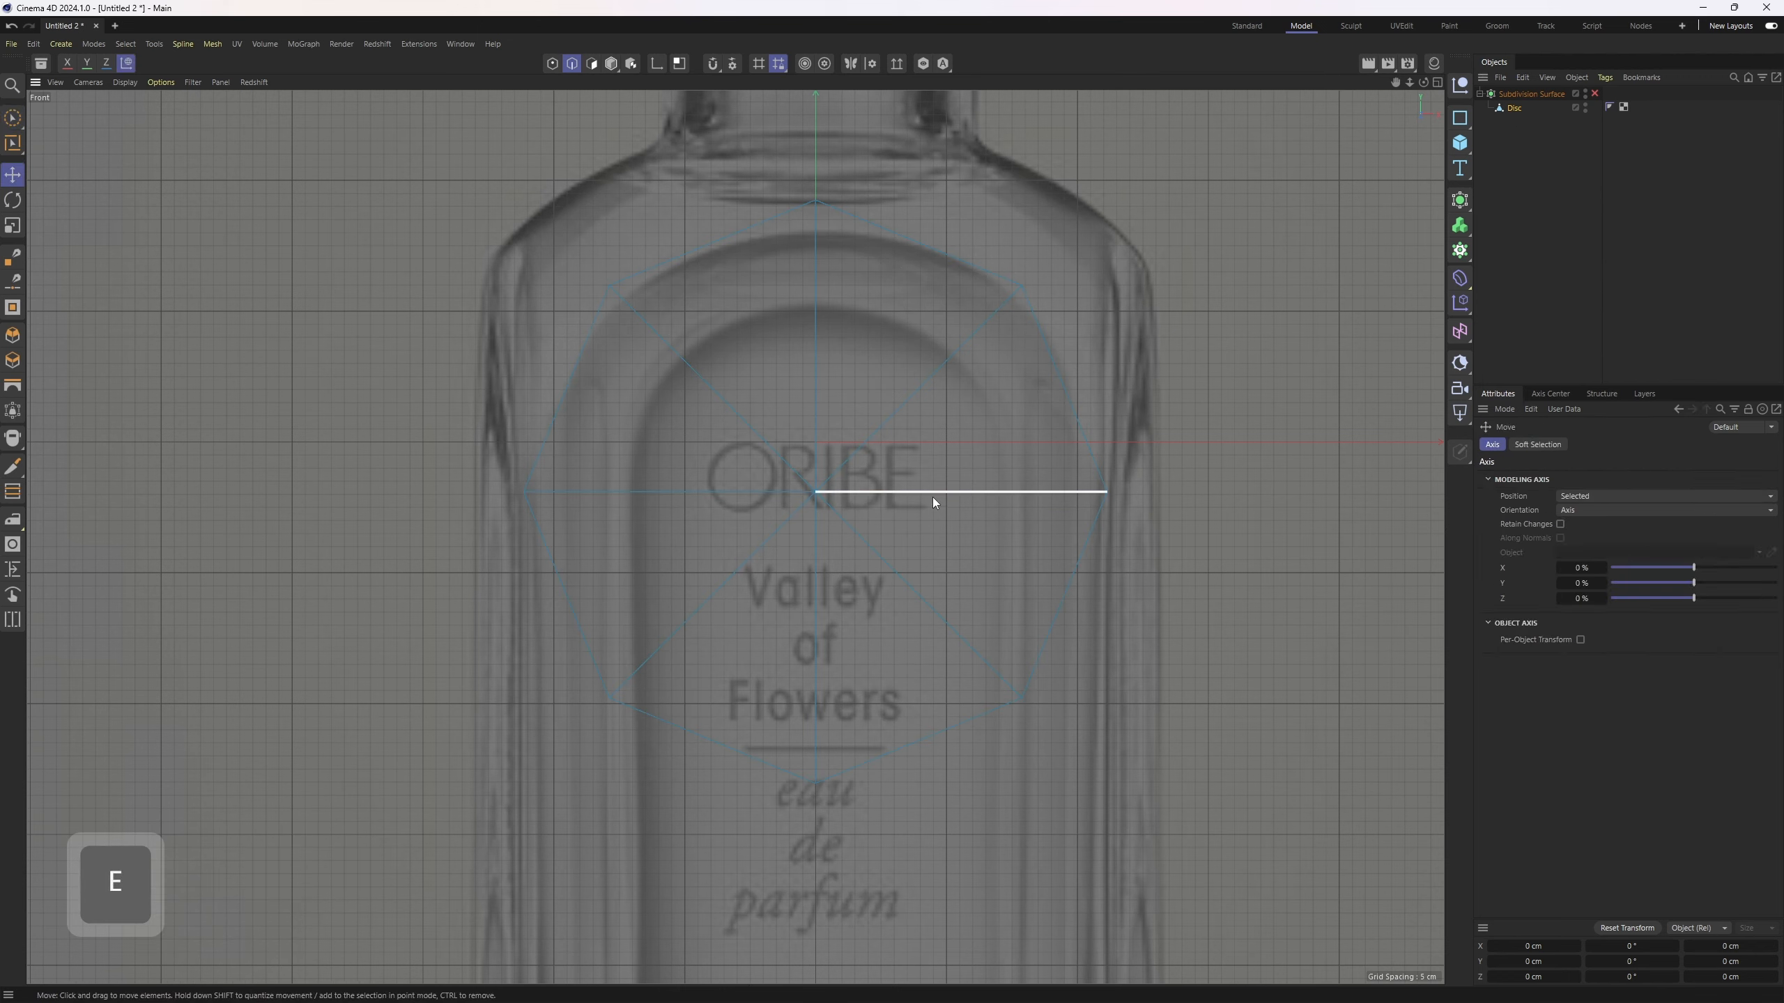
left_click(680, 491, "shift")
key("m")
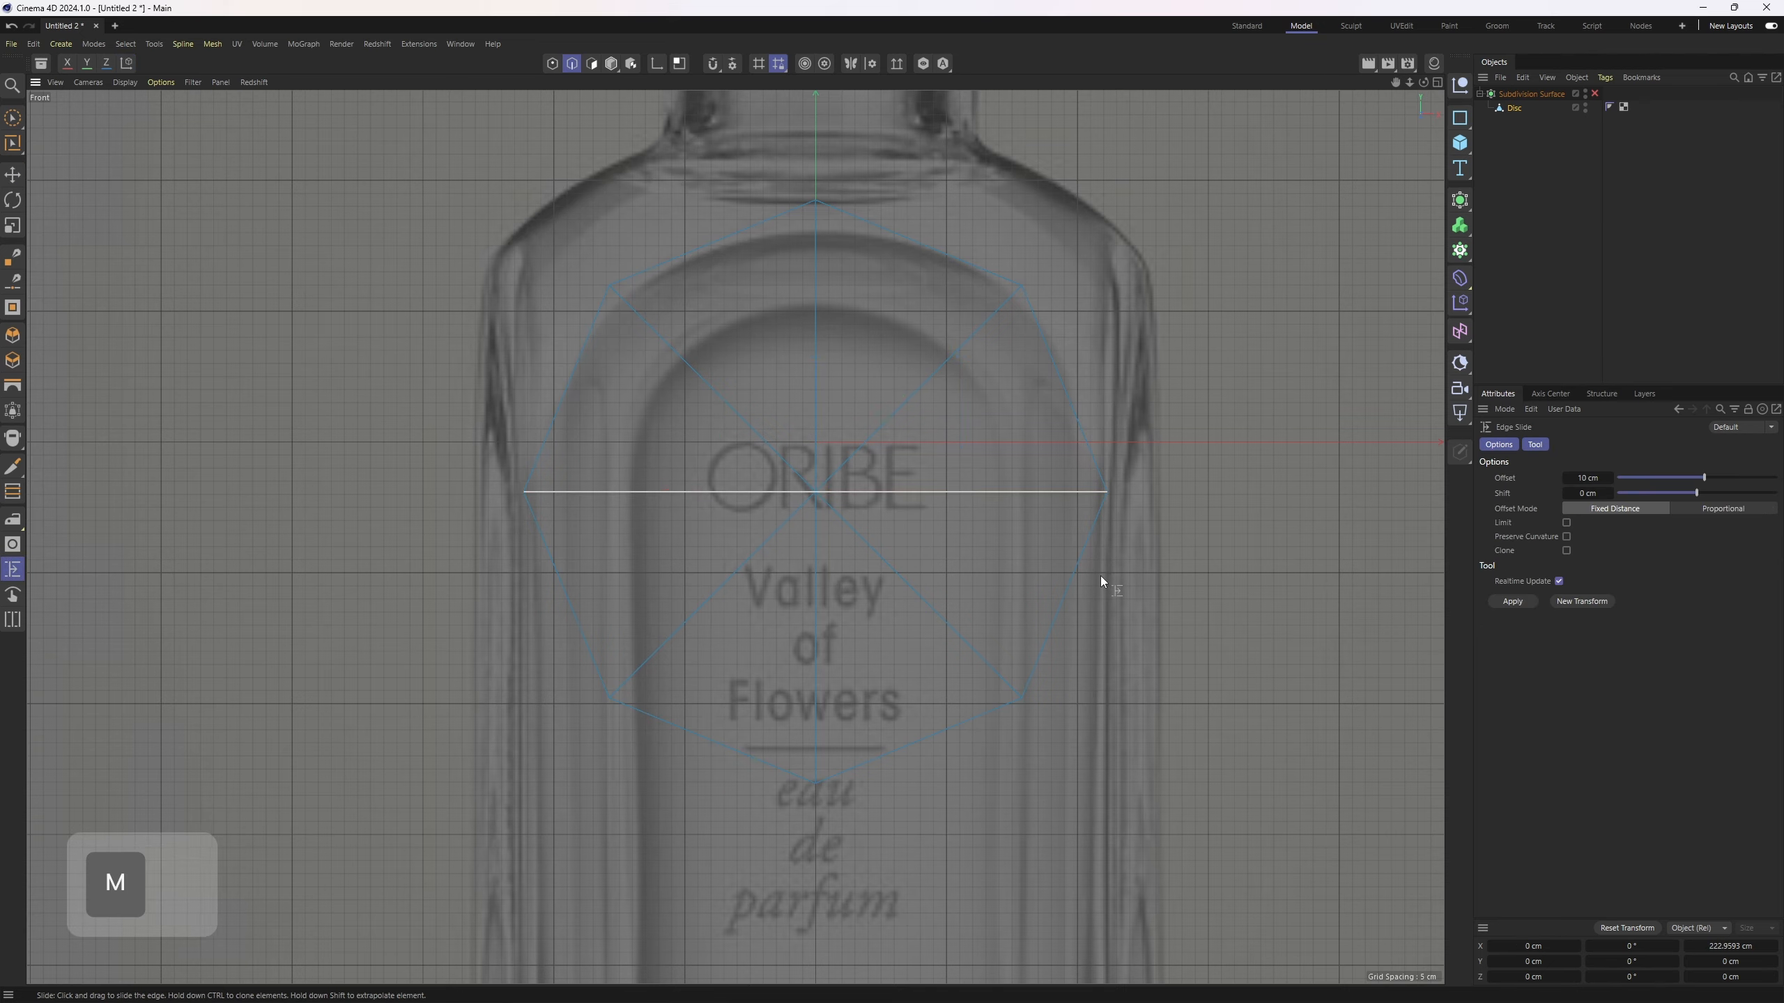
key("o")
scroll(1094, 488, "up", 10)
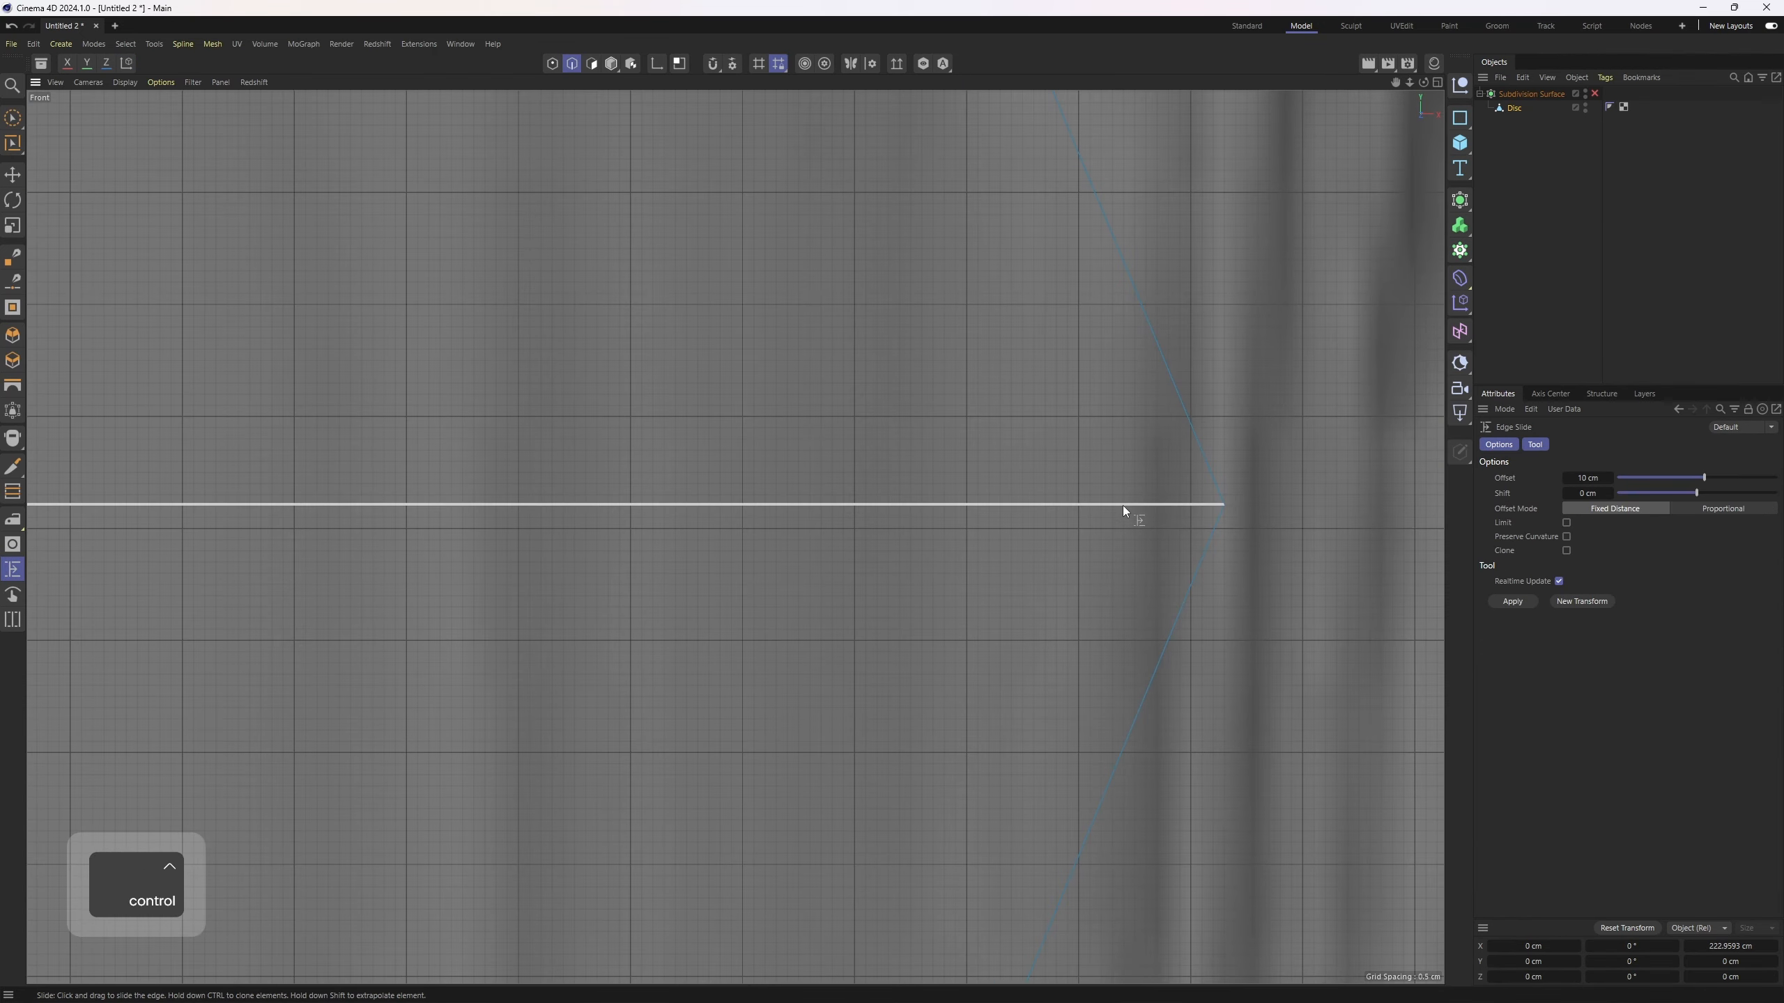
left_click_drag(1124, 504, 1123, 513, "ctrl")
scroll(1132, 512, "down", 10)
scroll(1131, 492, "down", 10)
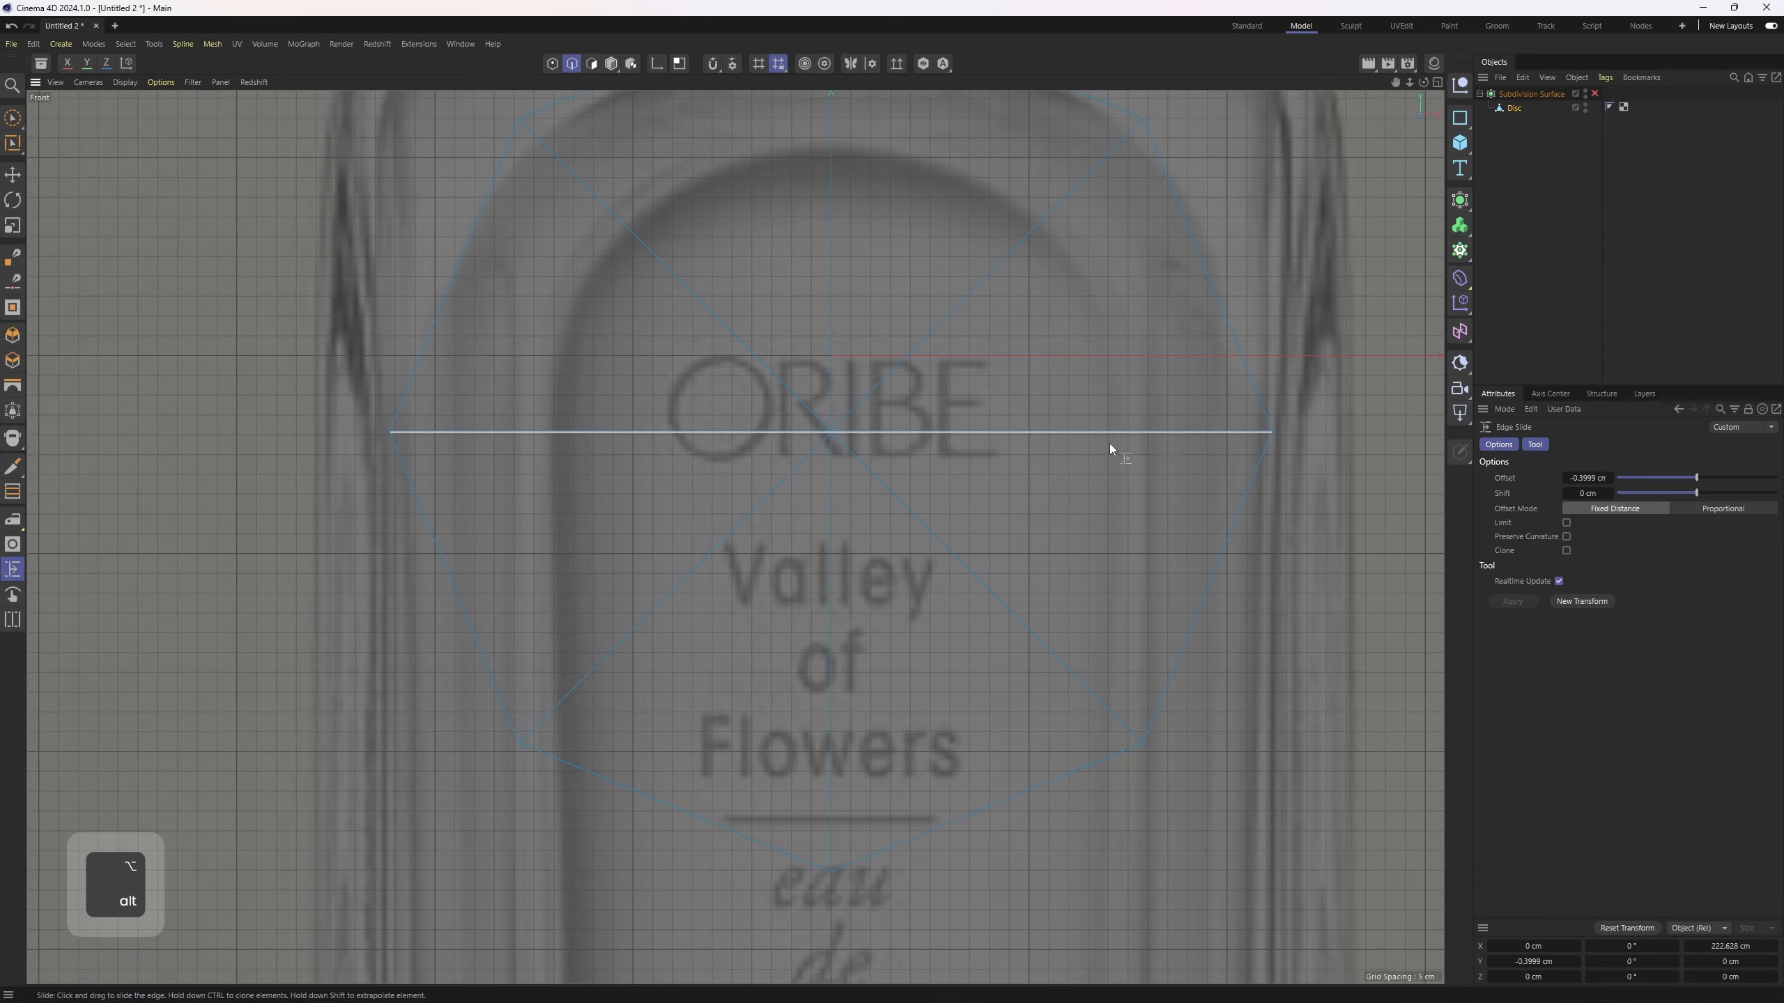
- Fill-select the disc's lower half and move it down to about Y -253 cm near the bottle's base
key("u")
key("f")
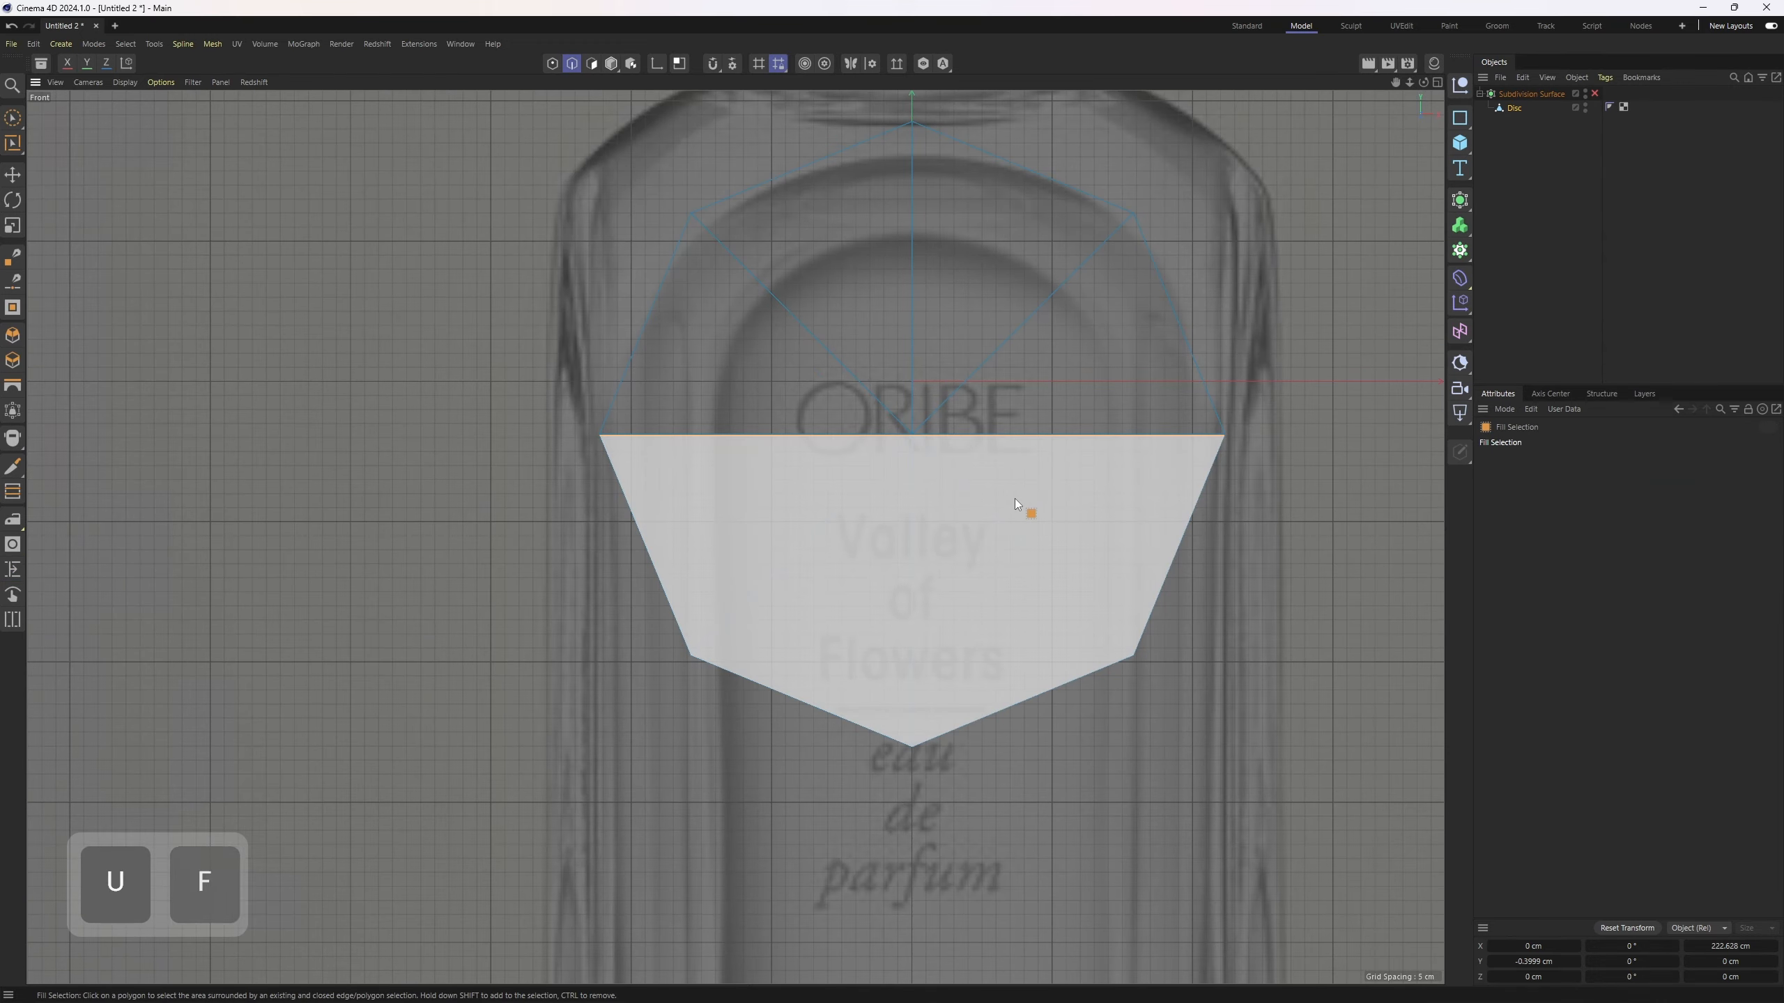
left_click(995, 544)
key("e")
scroll(991, 511, "down", 5)
middle_click_drag(964, 517, 927, 342, "alt")
left_click_drag(909, 222, 953, 561)
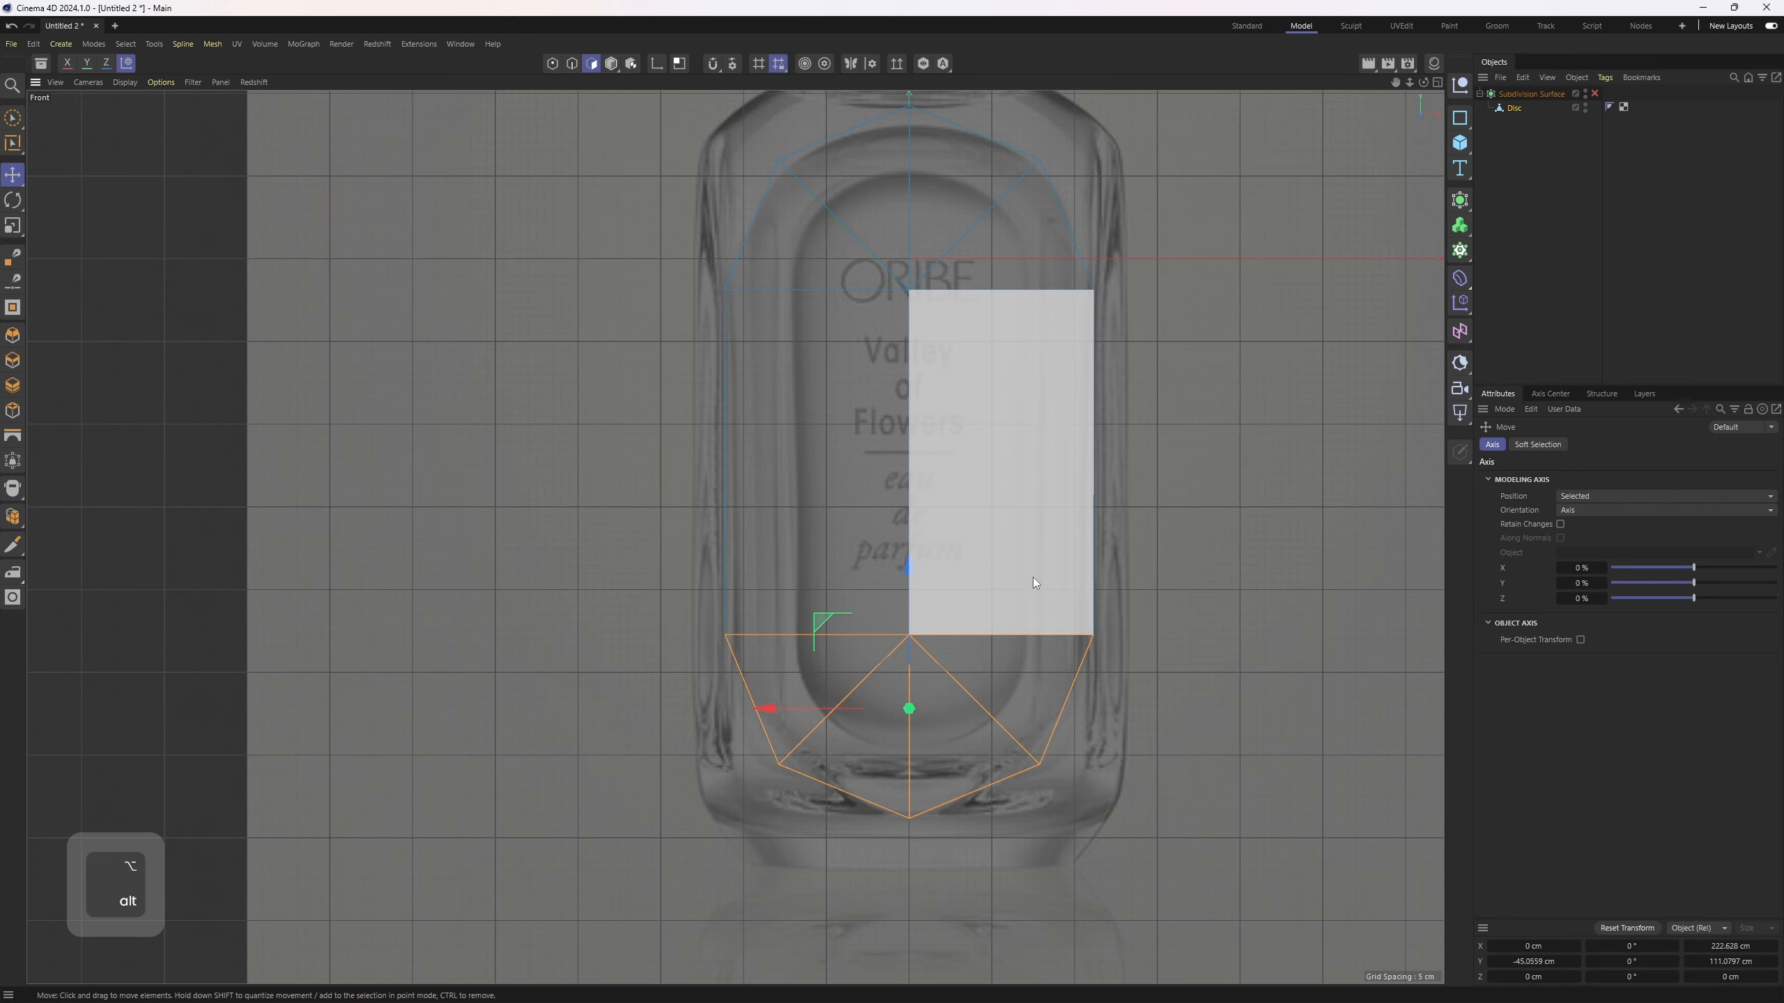
middle_click_drag(934, 790, 942, 861, "alt")
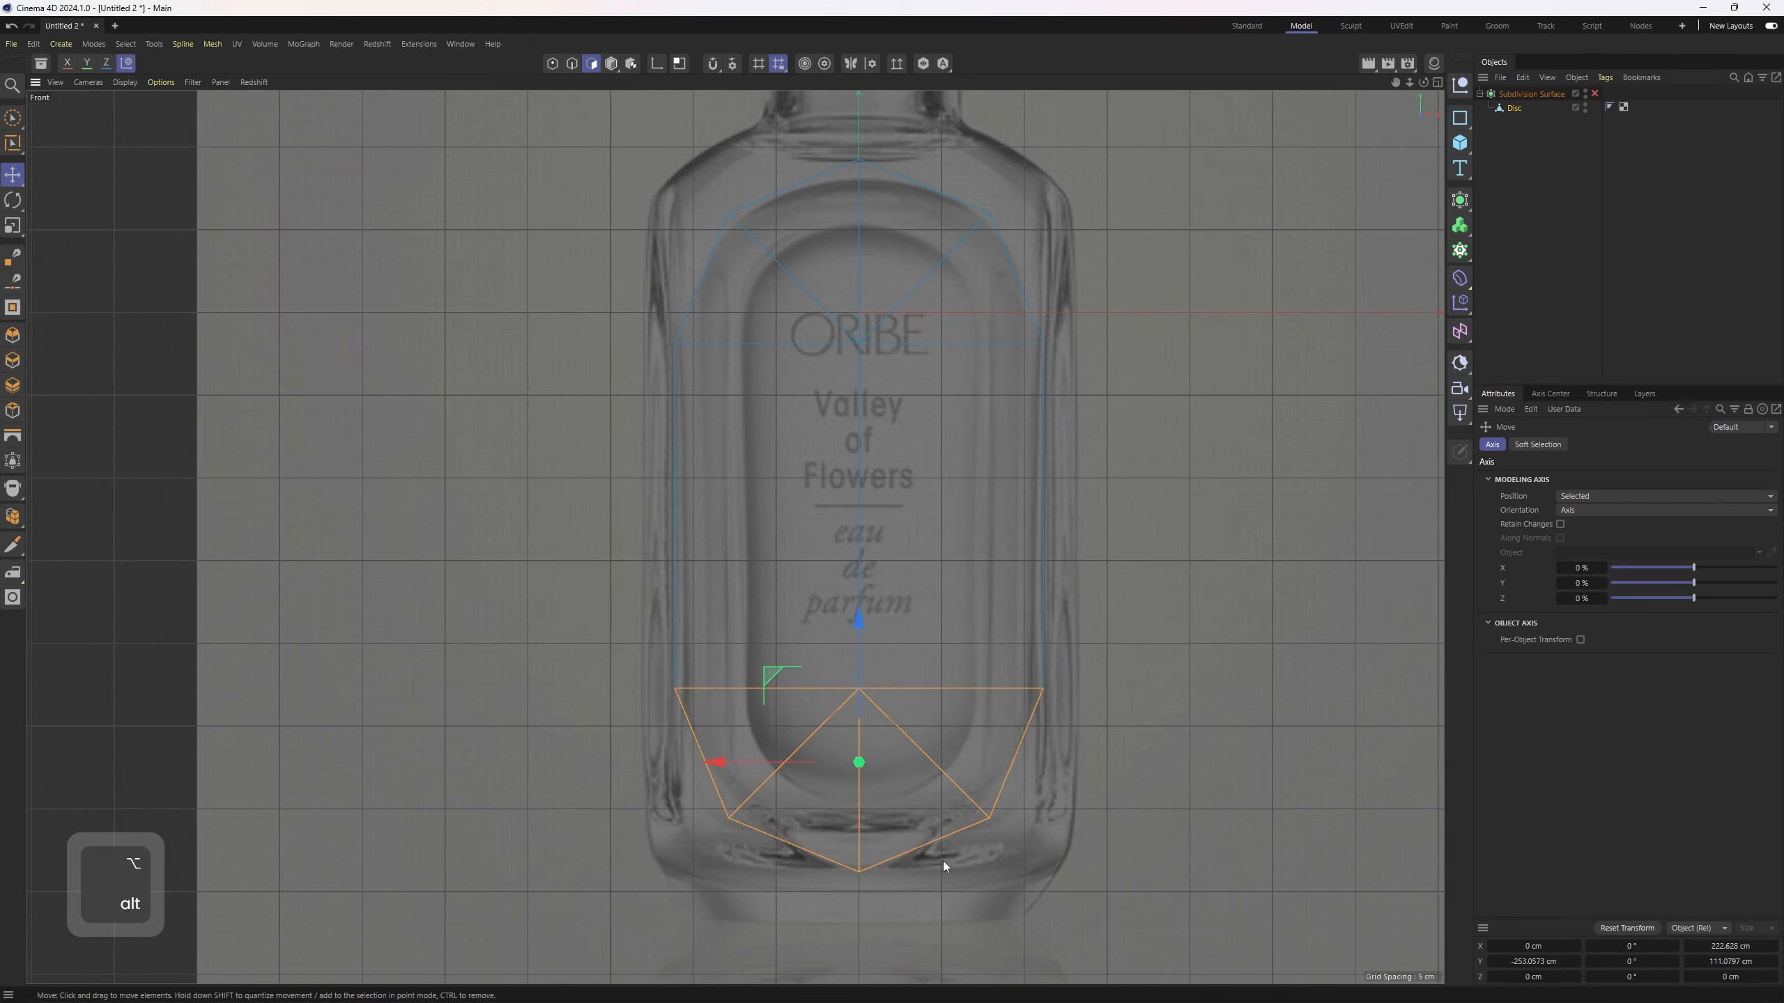
- Enable the Subdivision Surface and lower the panel's bottom centre point to about Y -332 cm
key("1")
scroll(870, 882, "up", 3)
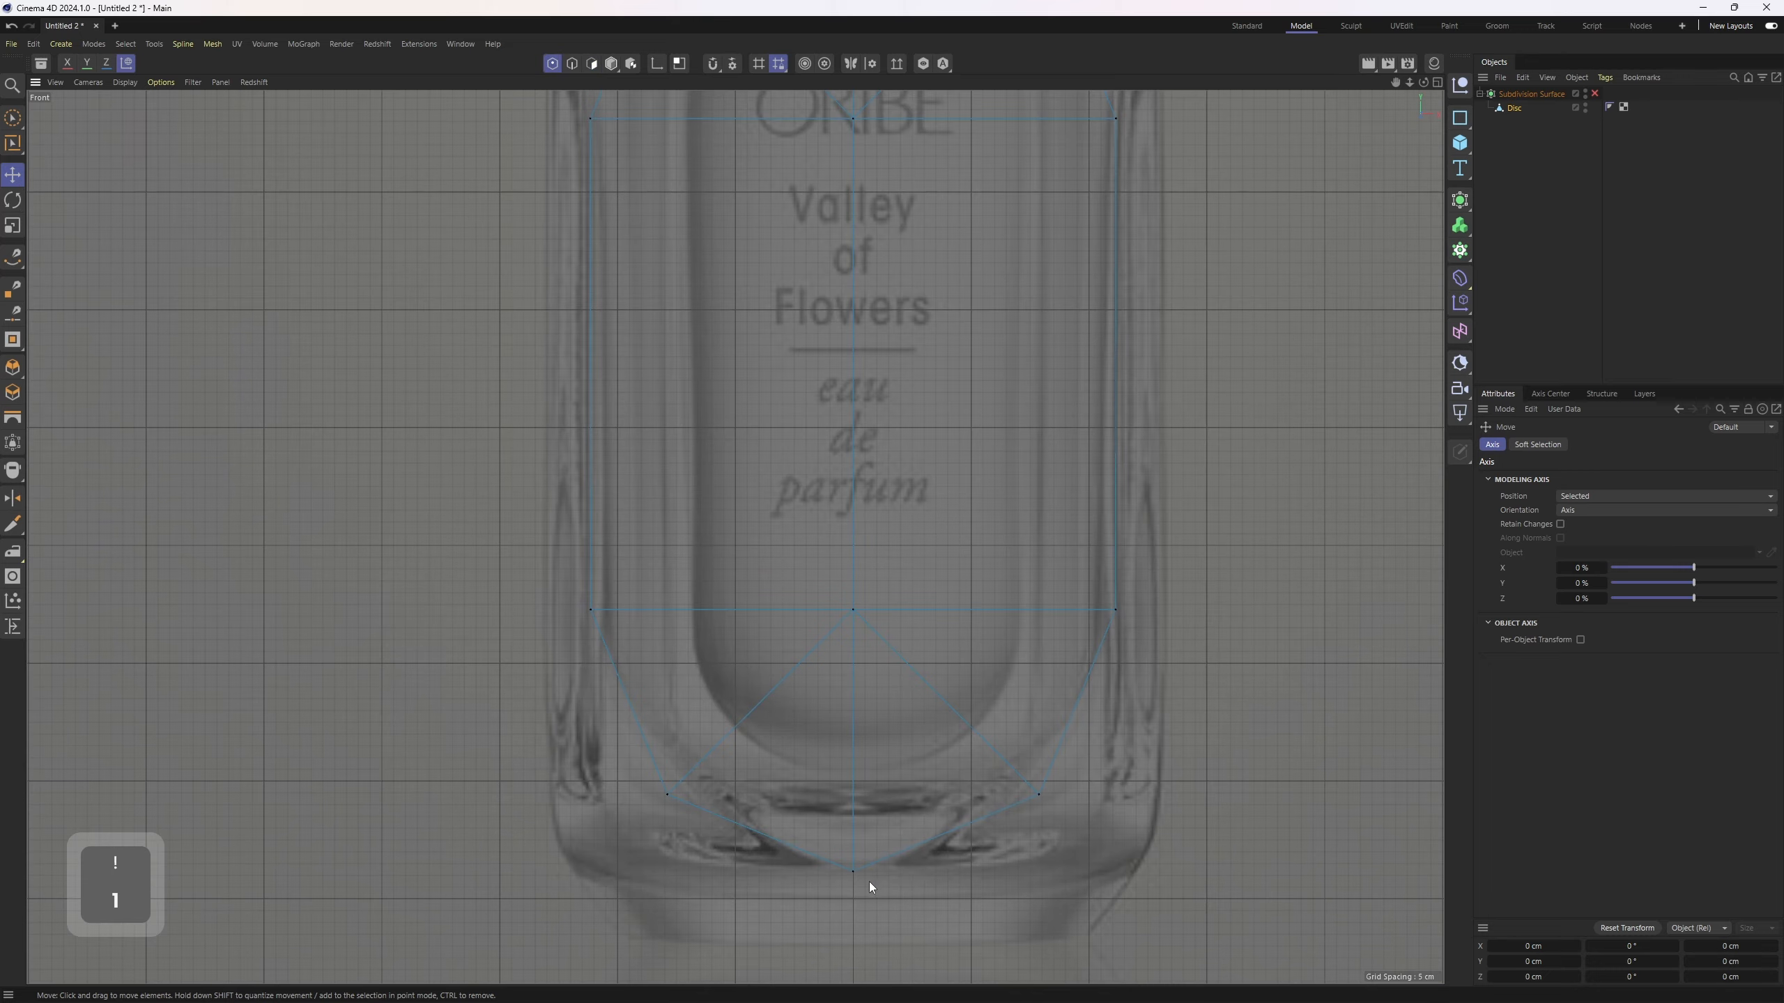
left_click(856, 873)
key("q")
middle_click_drag(852, 719, 832, 530, "alt")
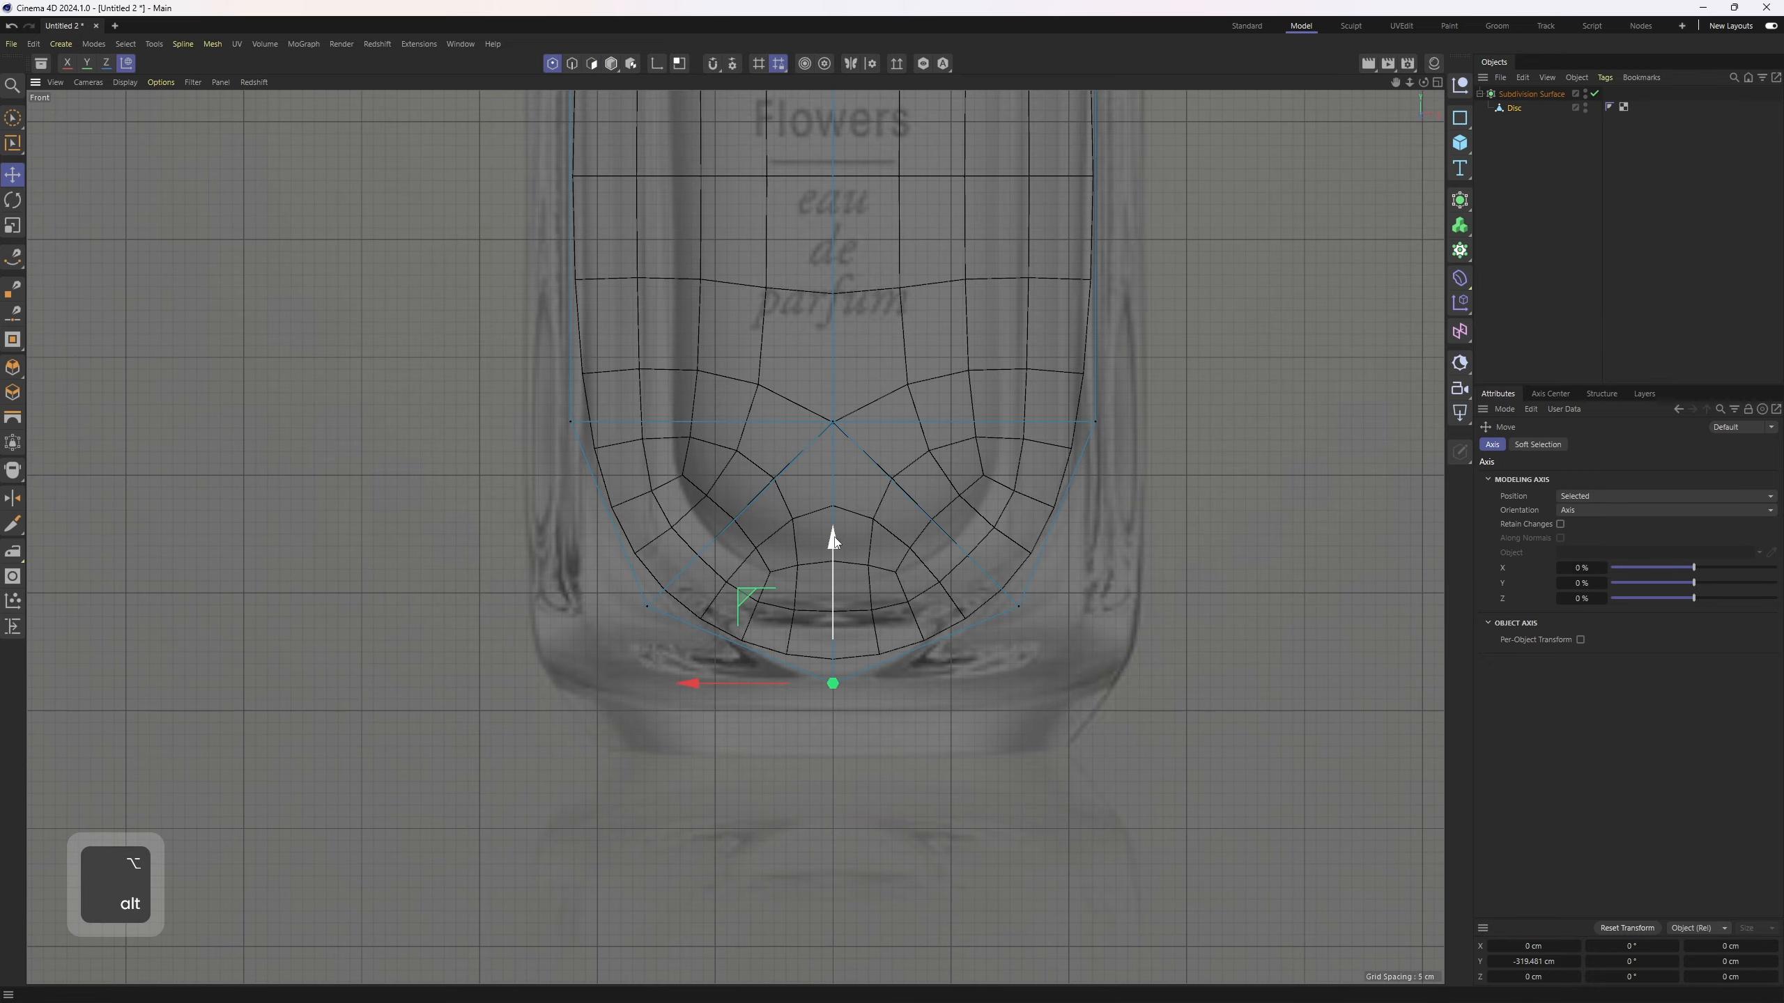
left_click_drag(832, 530, 833, 571)
- Switch to the perspective view, disable the Subdivision Surface and hide the workplane grid
key("F1")
left_click_drag(638, 391, 817, 394, "alt")
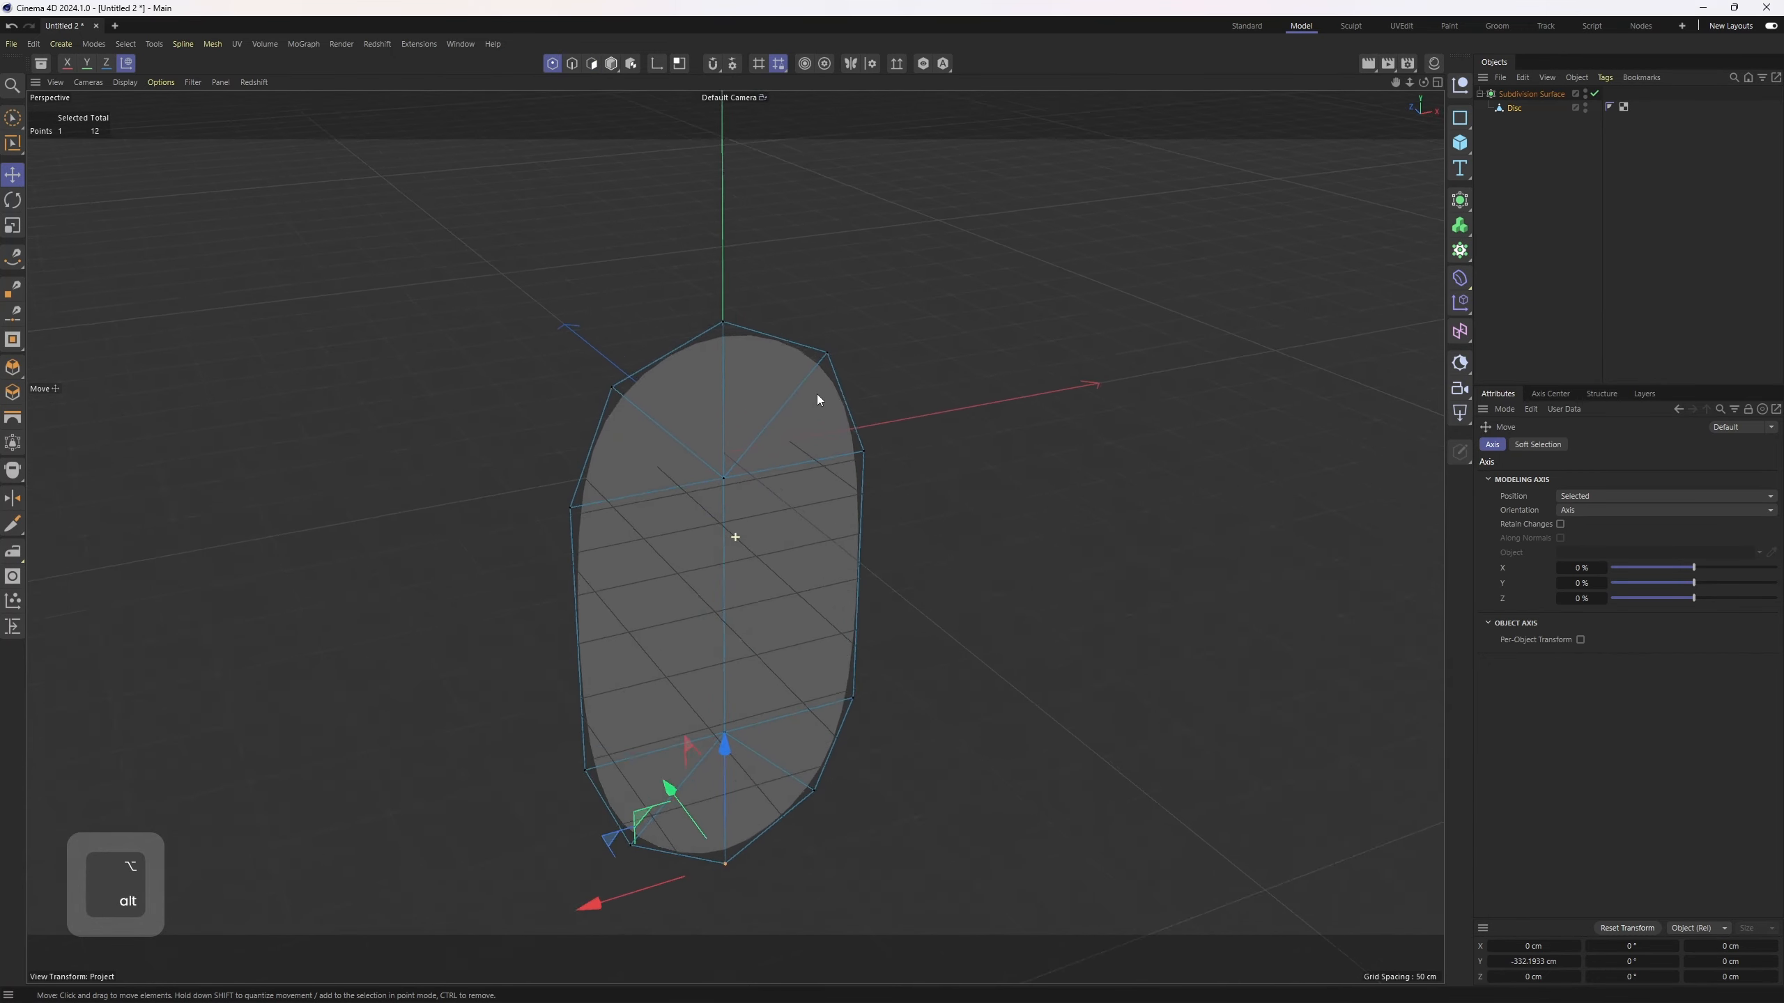
key("q")
left_click(219, 82)
mouse_move(195, 81)
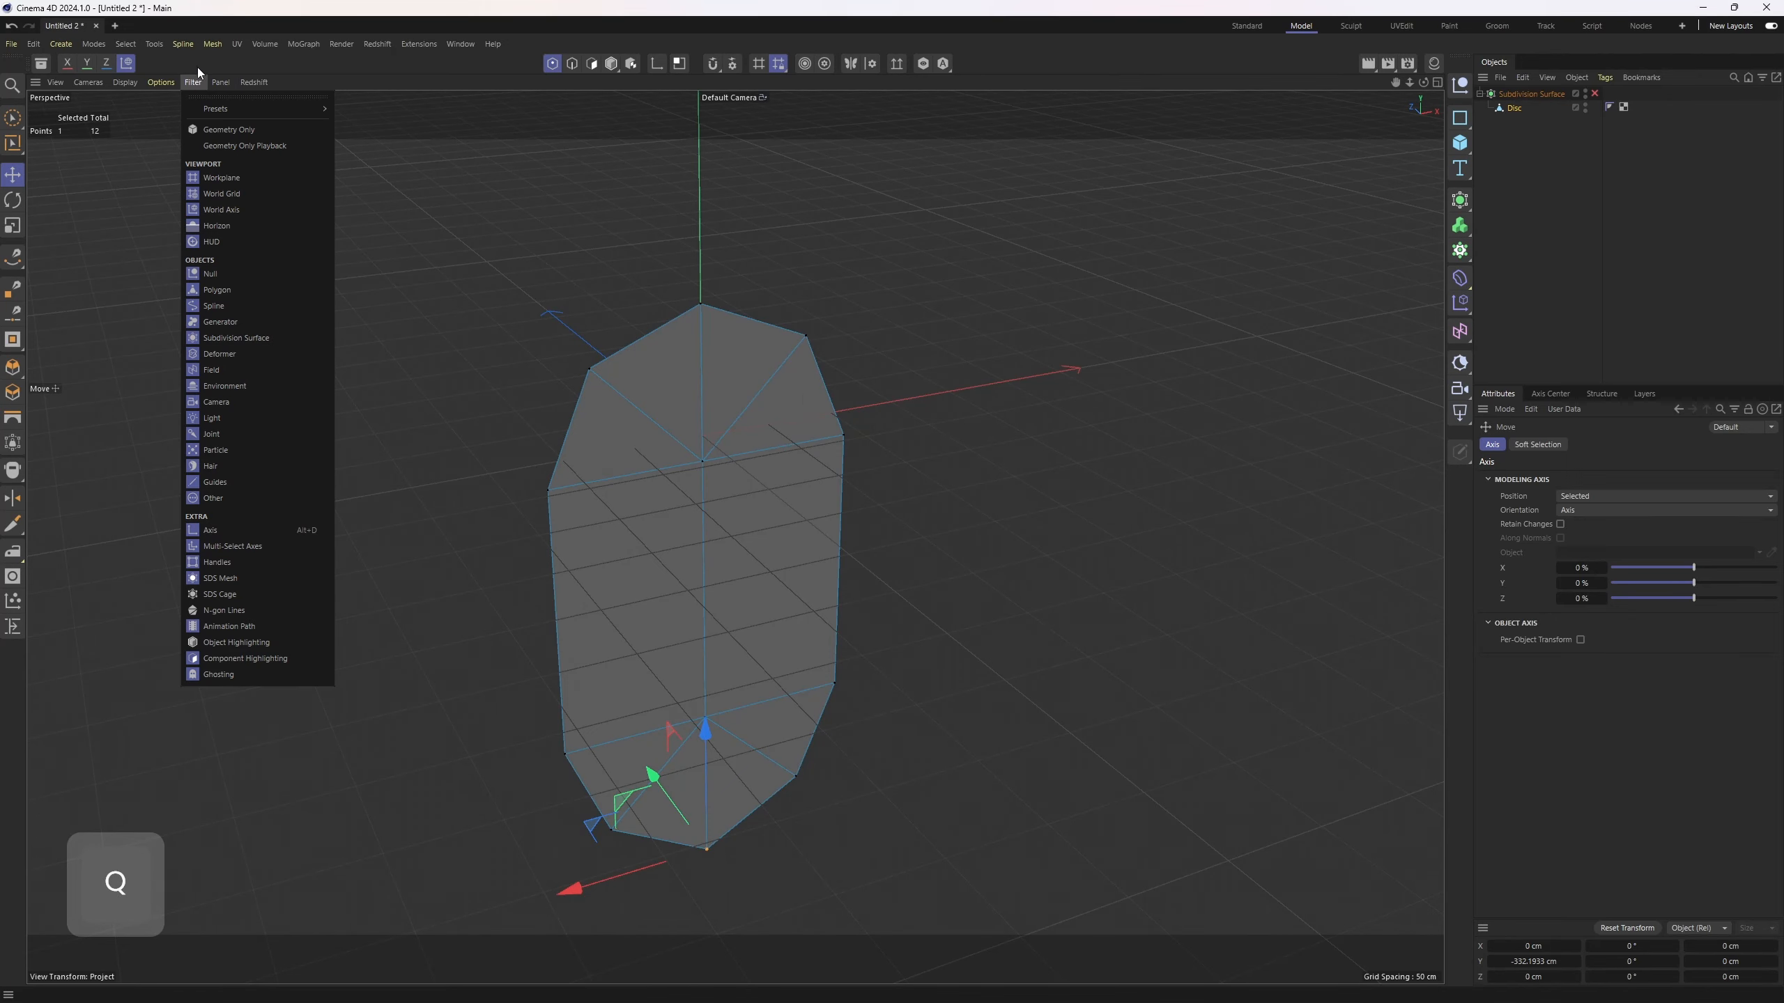
left_click(222, 175)
key("h")
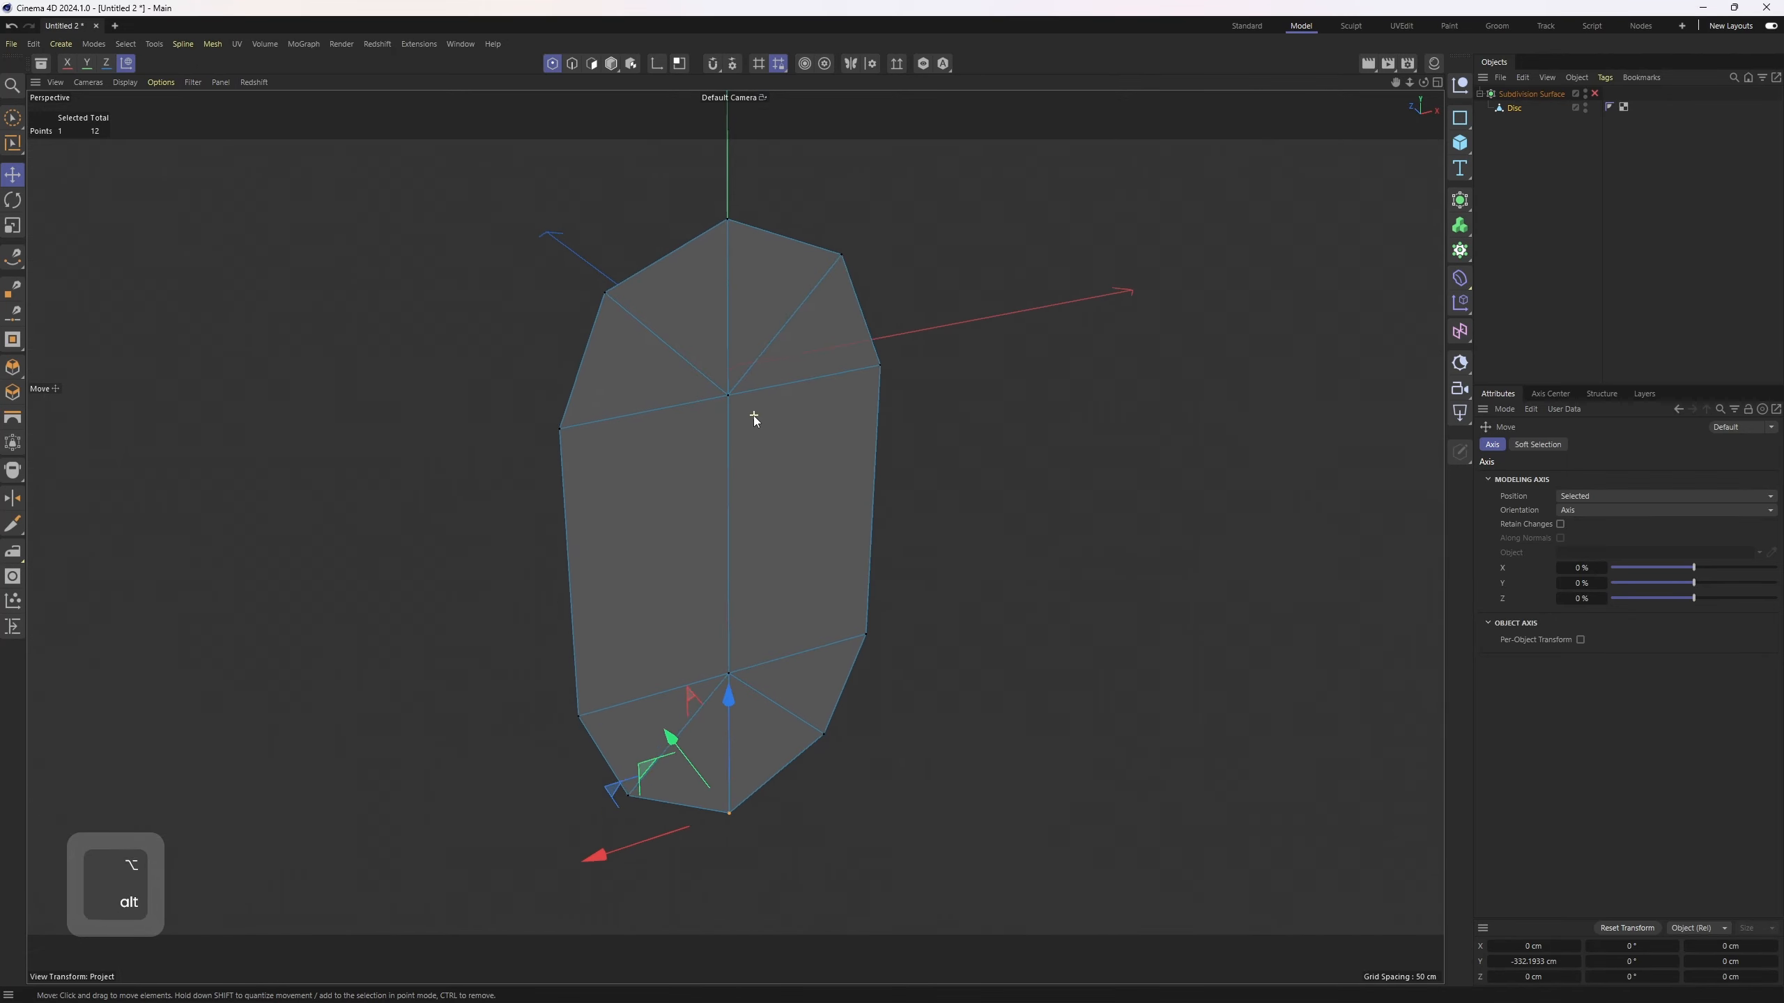
- Add a horizontal loop cut halfway along the panel's long straight middle section
key("k")
key("l")
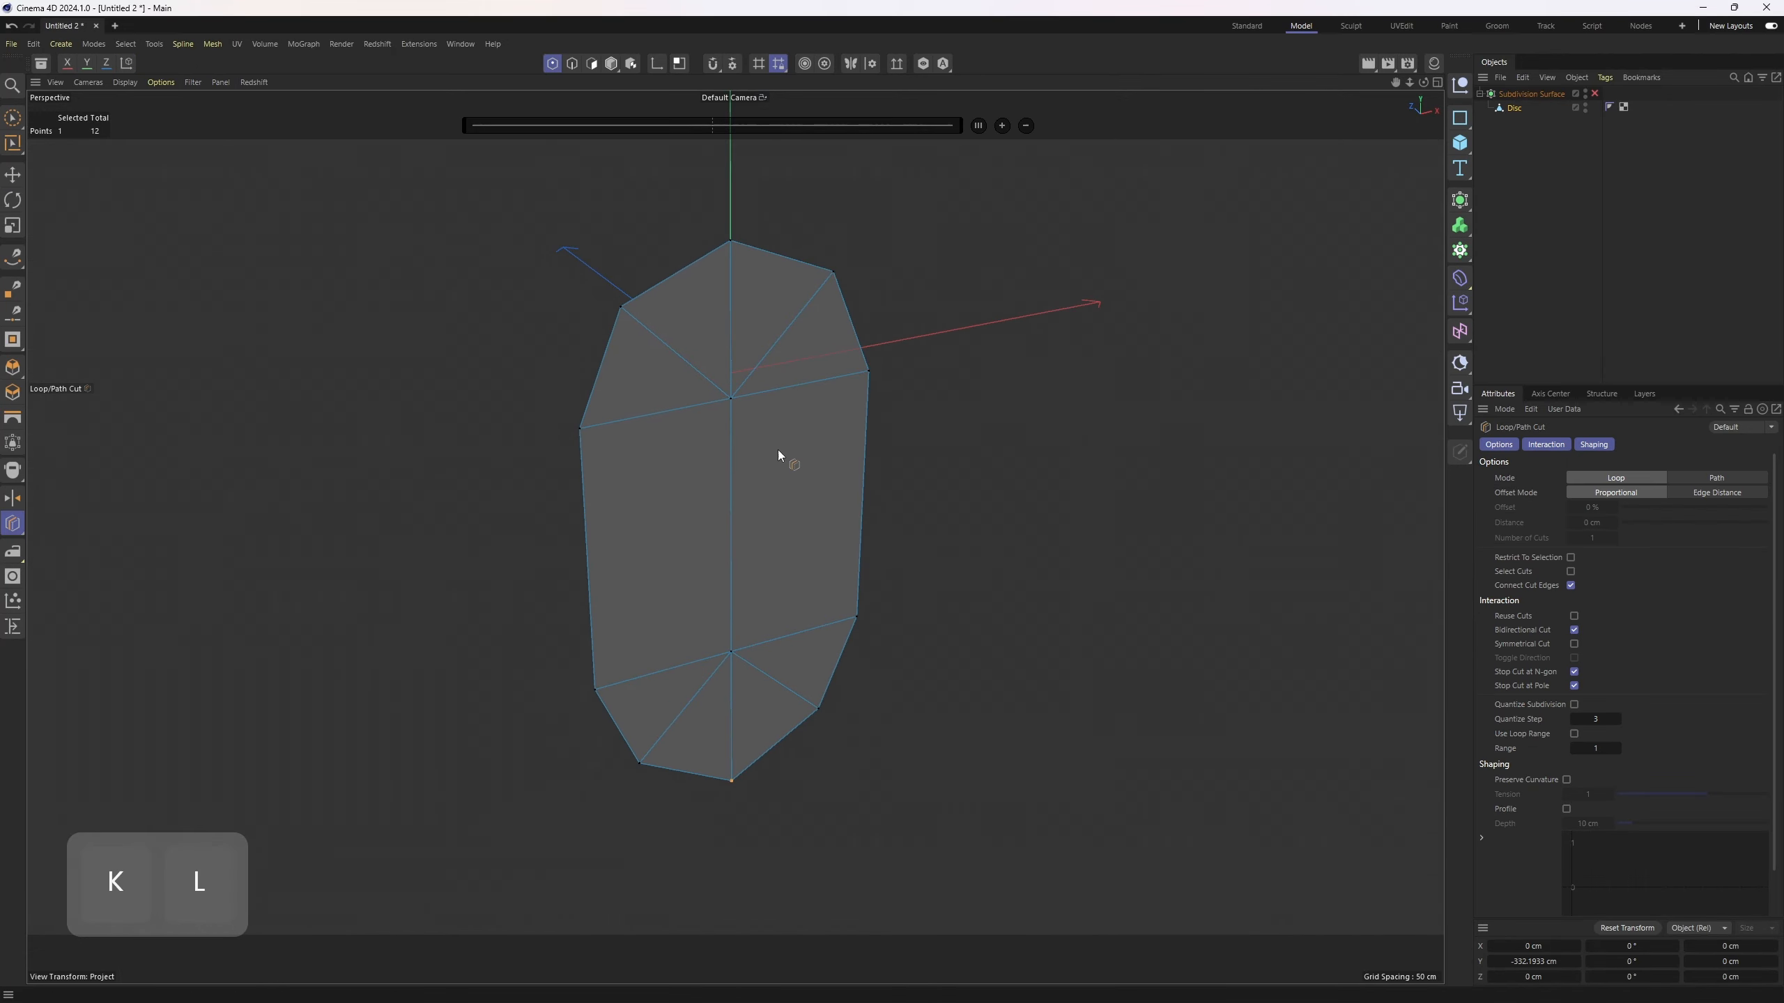
left_click(734, 518, "shift")
left_click_drag(734, 518, 766, 551, "alt")
key("e")
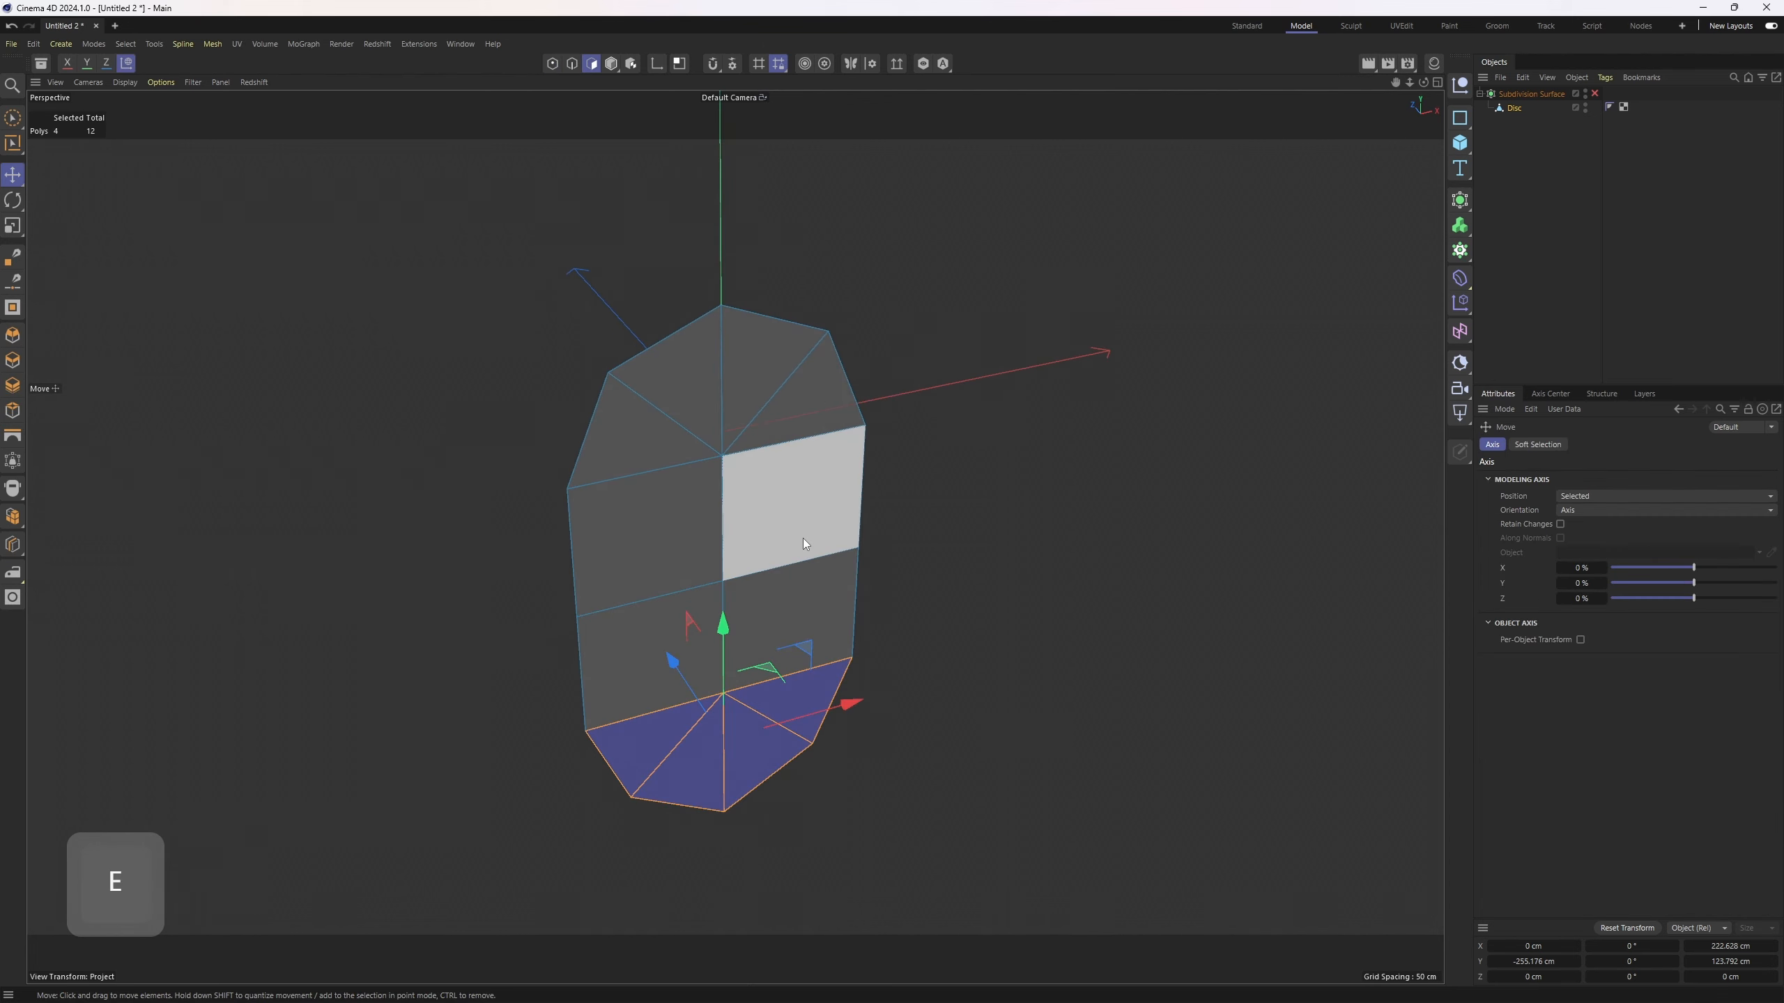
mouse_move(807, 535)
left_mouse_down()
mouse_move(732, 394)
mouse_move(641, 687)
mouse_move(699, 756)
mouse_move(772, 647)
mouse_move(808, 506)
mouse_move(831, 489)
mouse_move(808, 445)
mouse_move(744, 485)
left_mouse_up()
key("3")
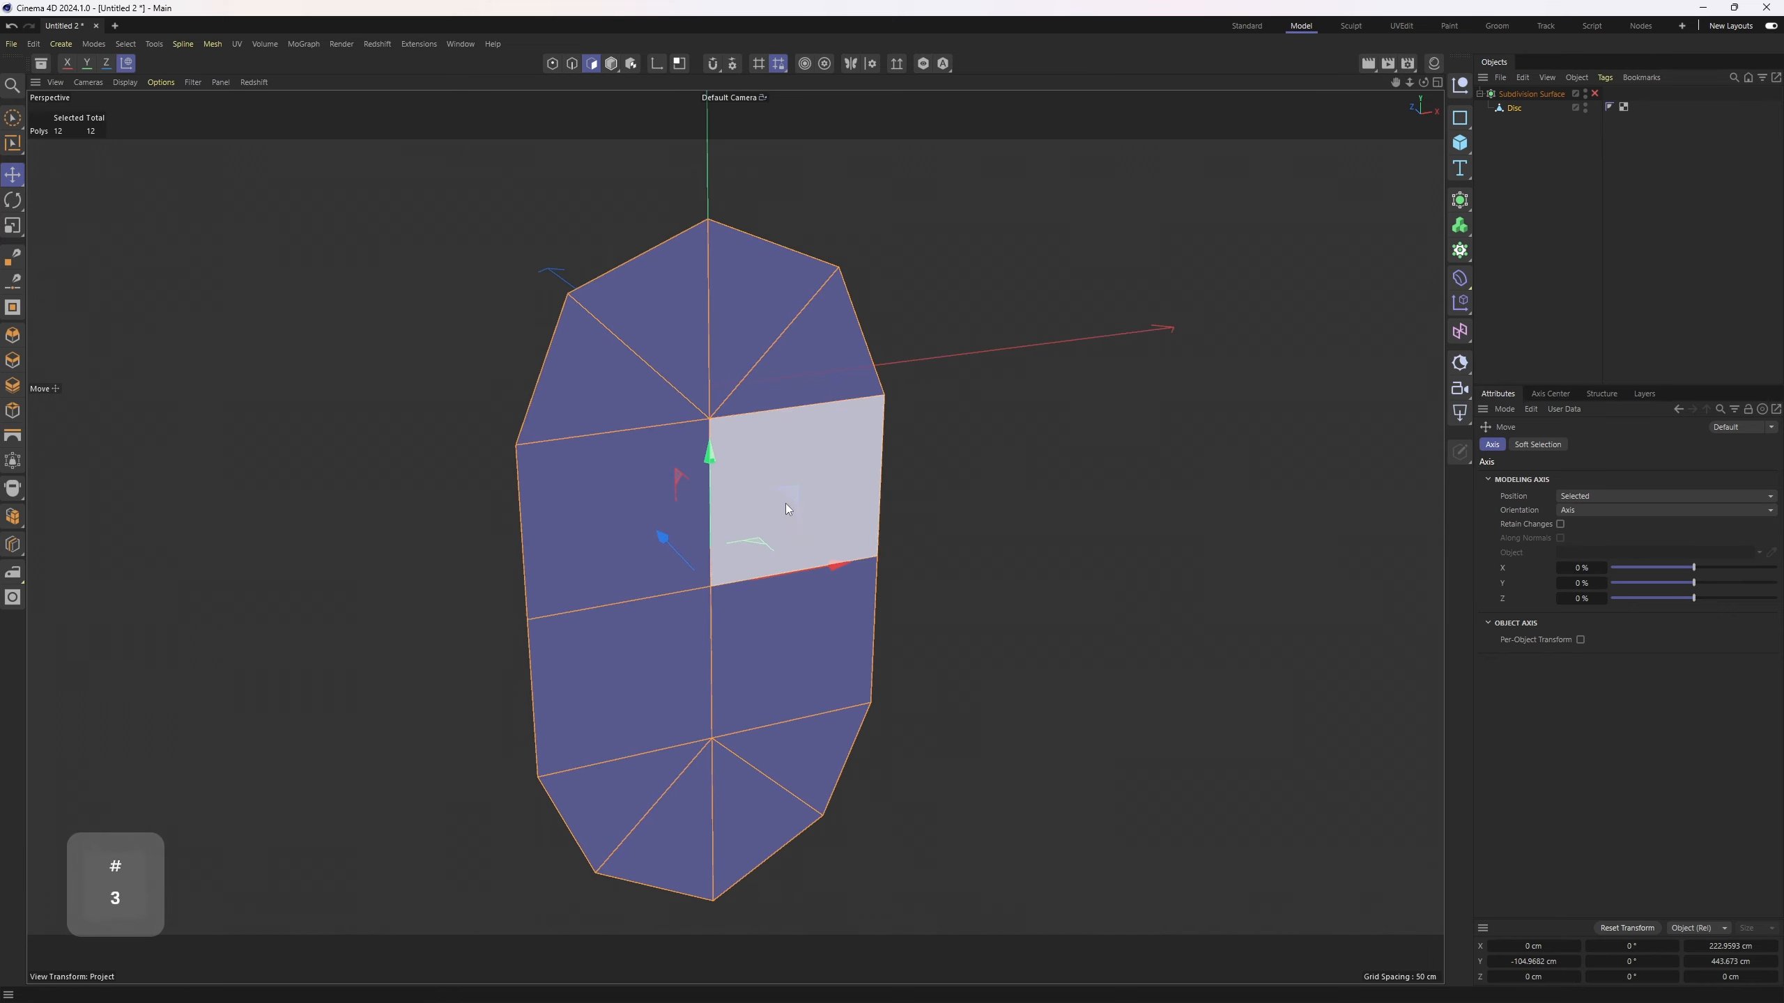
- Select the four diagonal edges in the panel's upper and lower ends and remove them to merge the adjoining triangles
key("2")
left_click(656, 375)
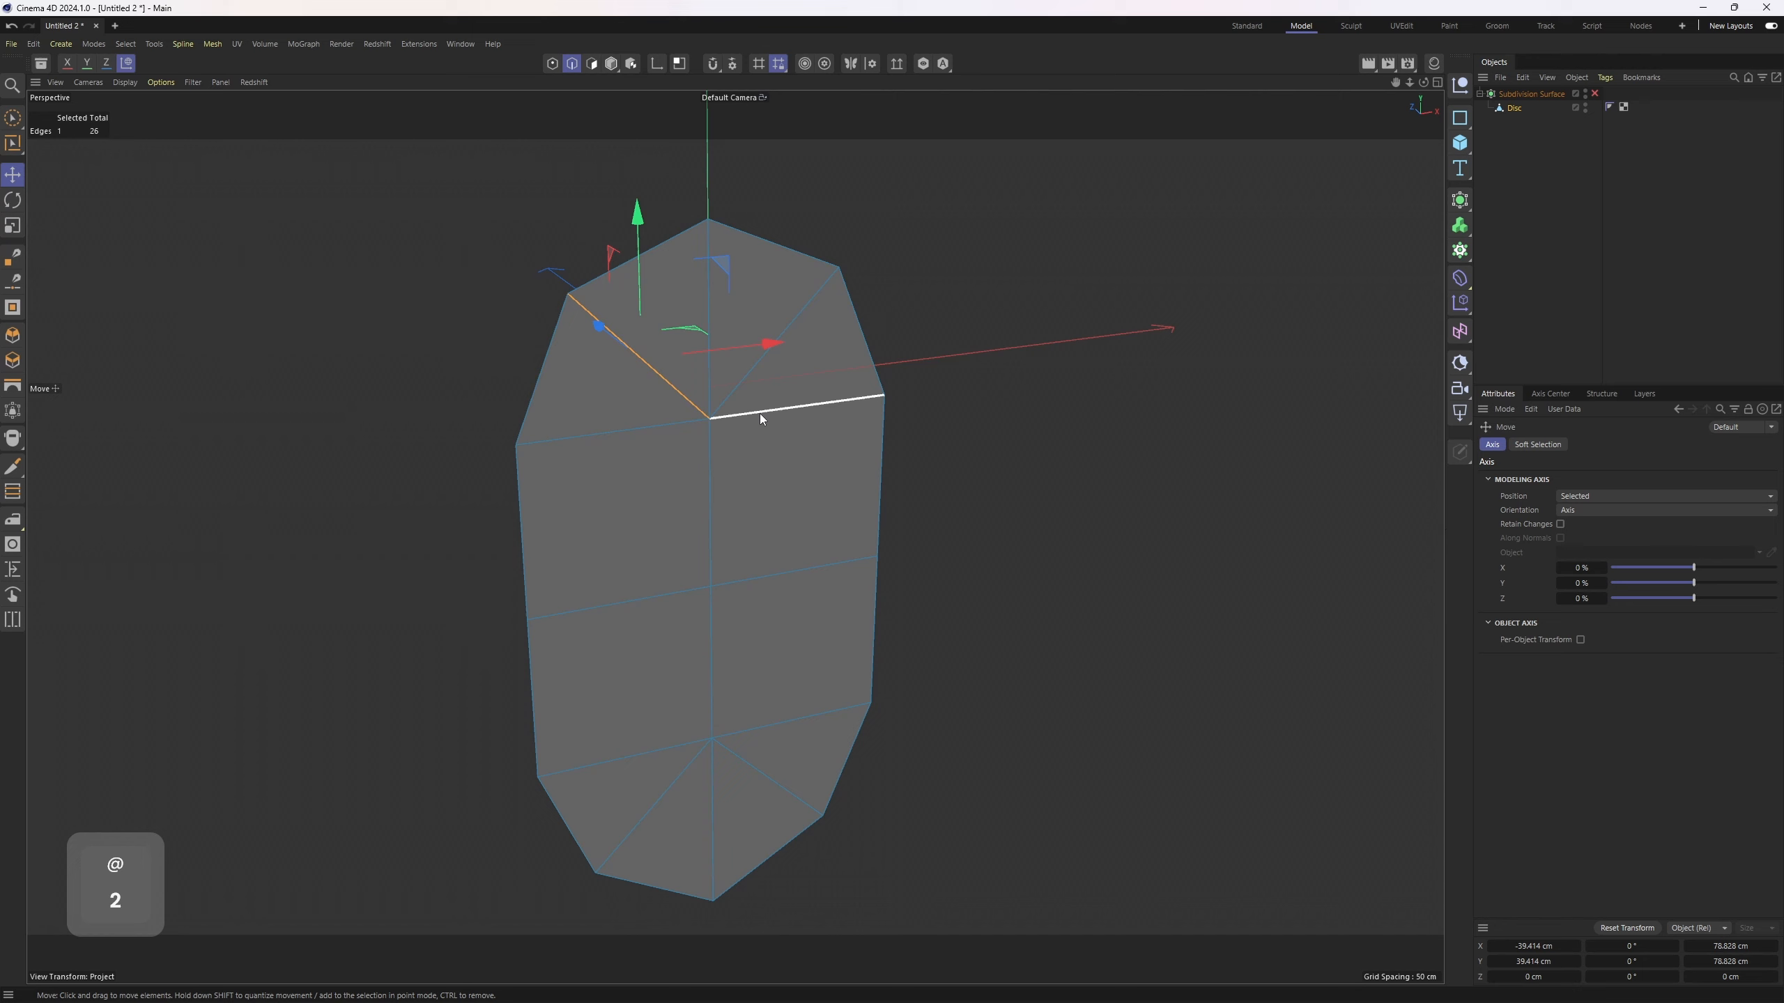
left_click(811, 312, "shift")
left_click(737, 781, "shift")
left_click(653, 806, "shift")
left_click_drag(769, 668, 753, 438, "alt")
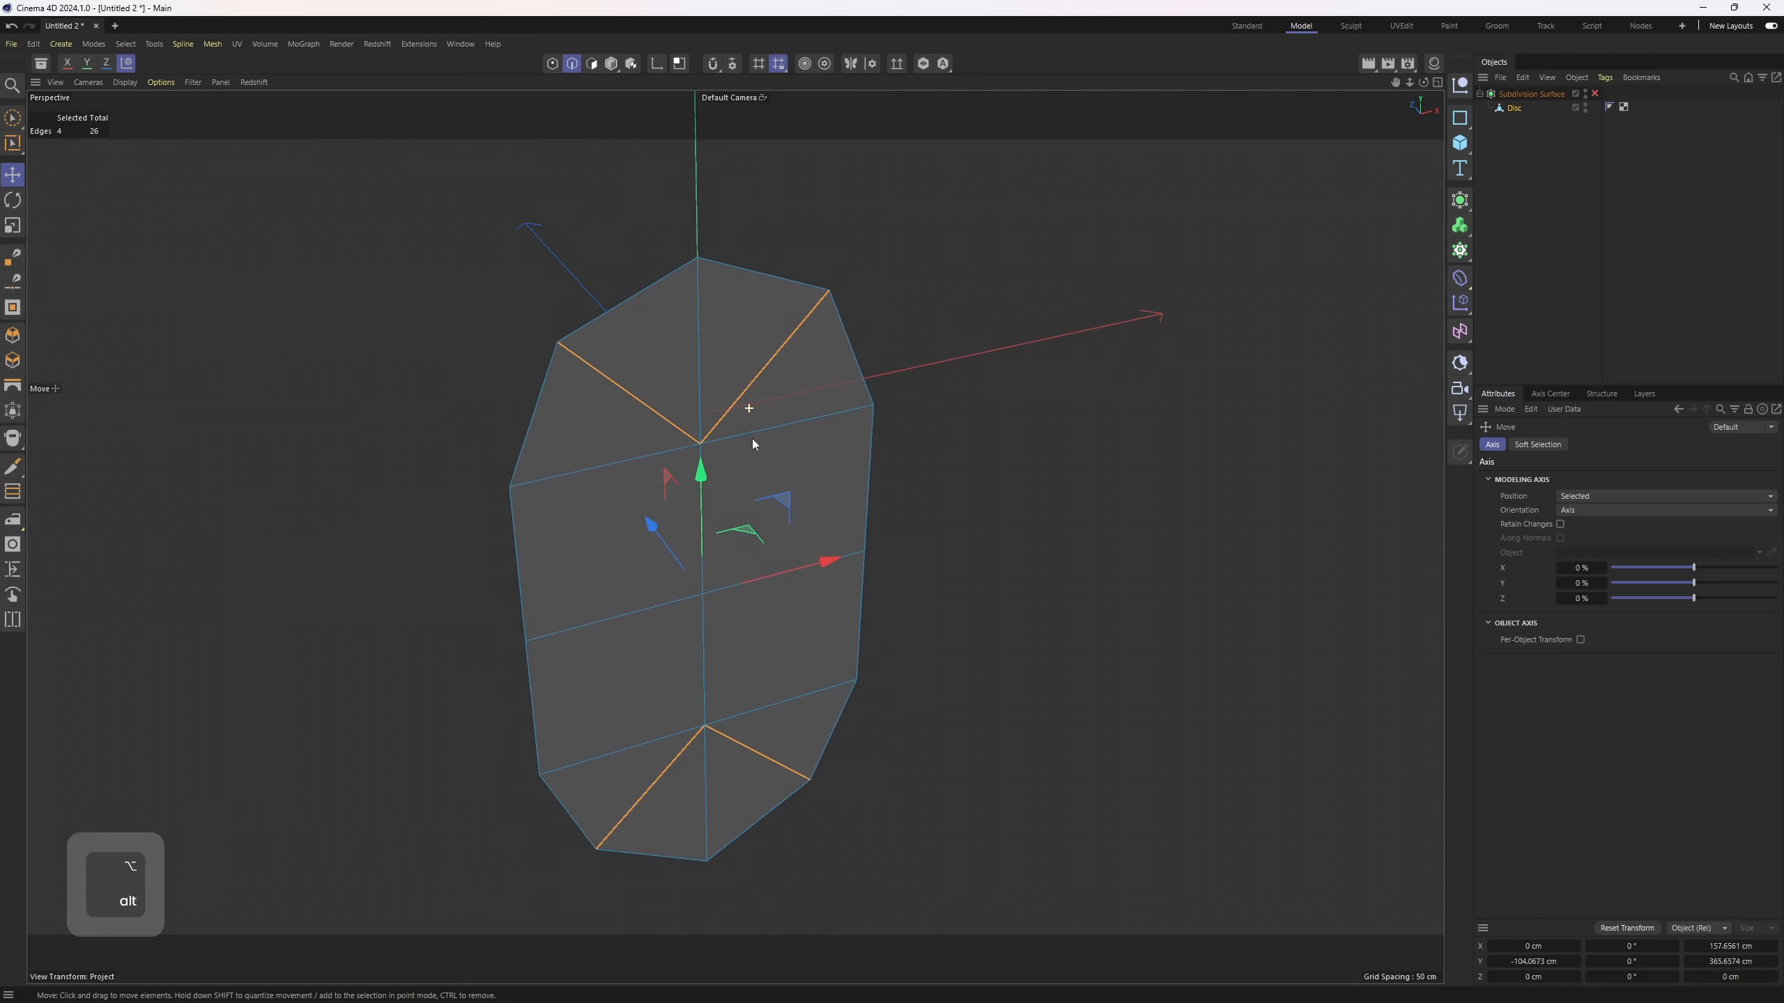
right_click(1003, 485)
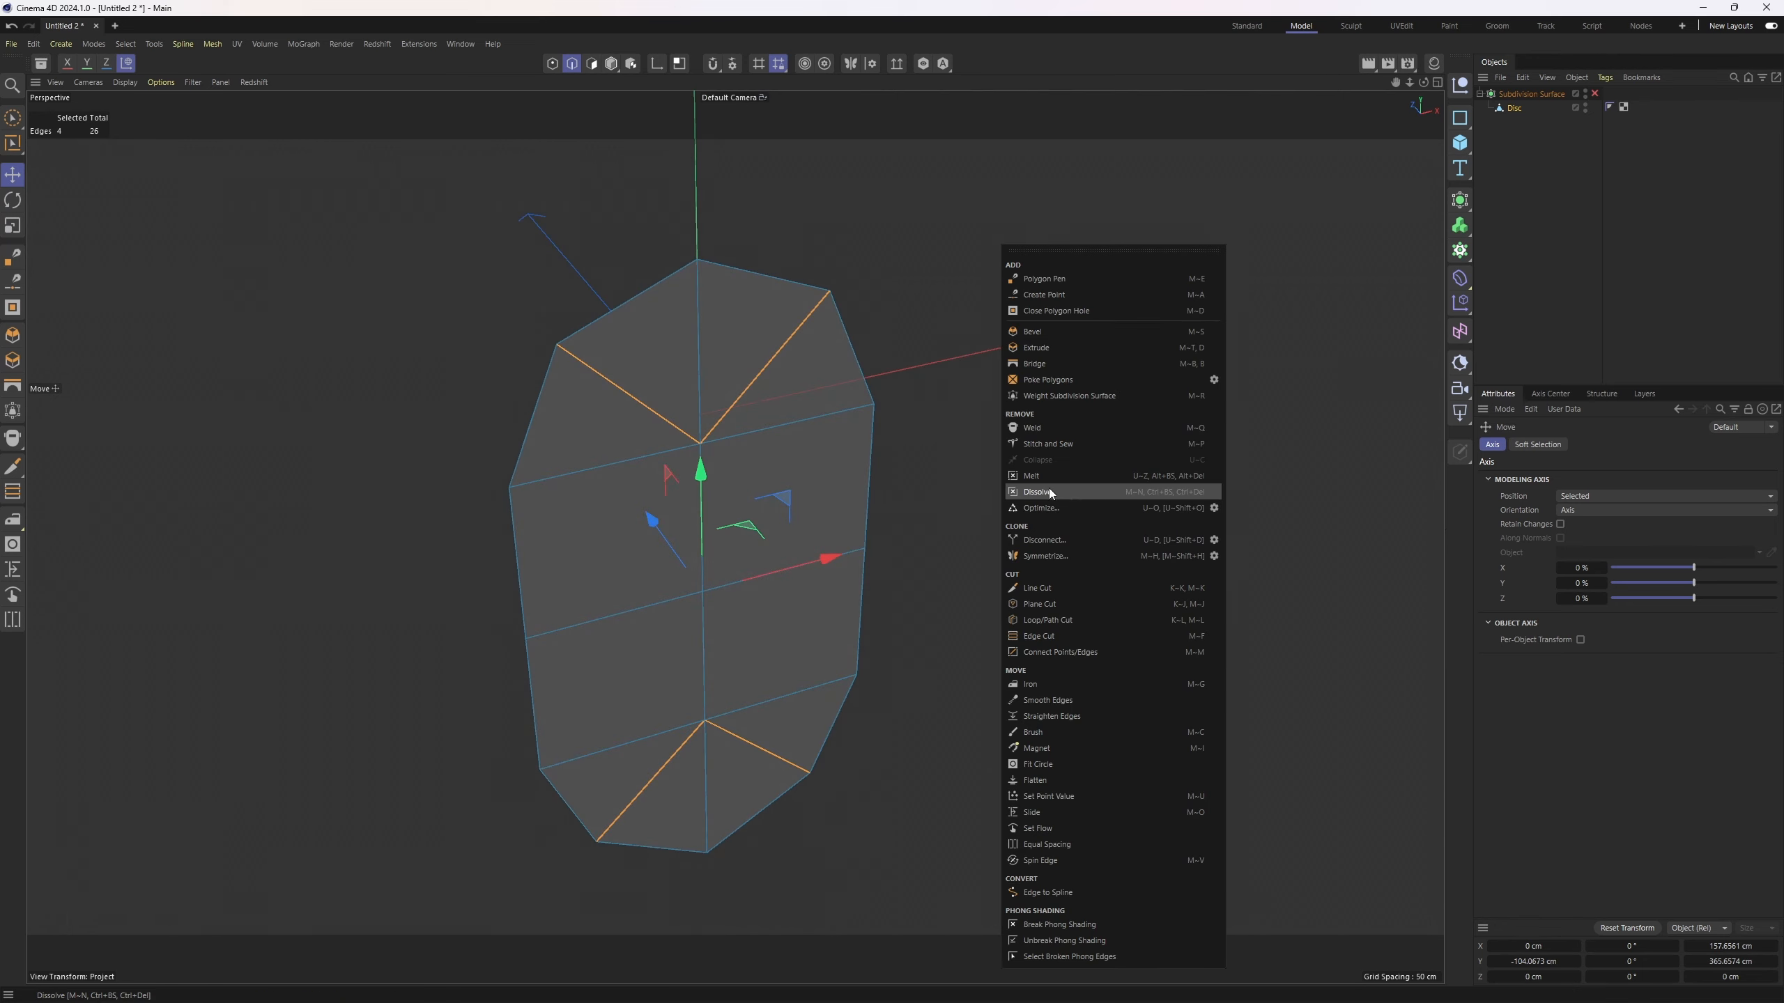
left_click(1050, 494)
key("ctrl+z")
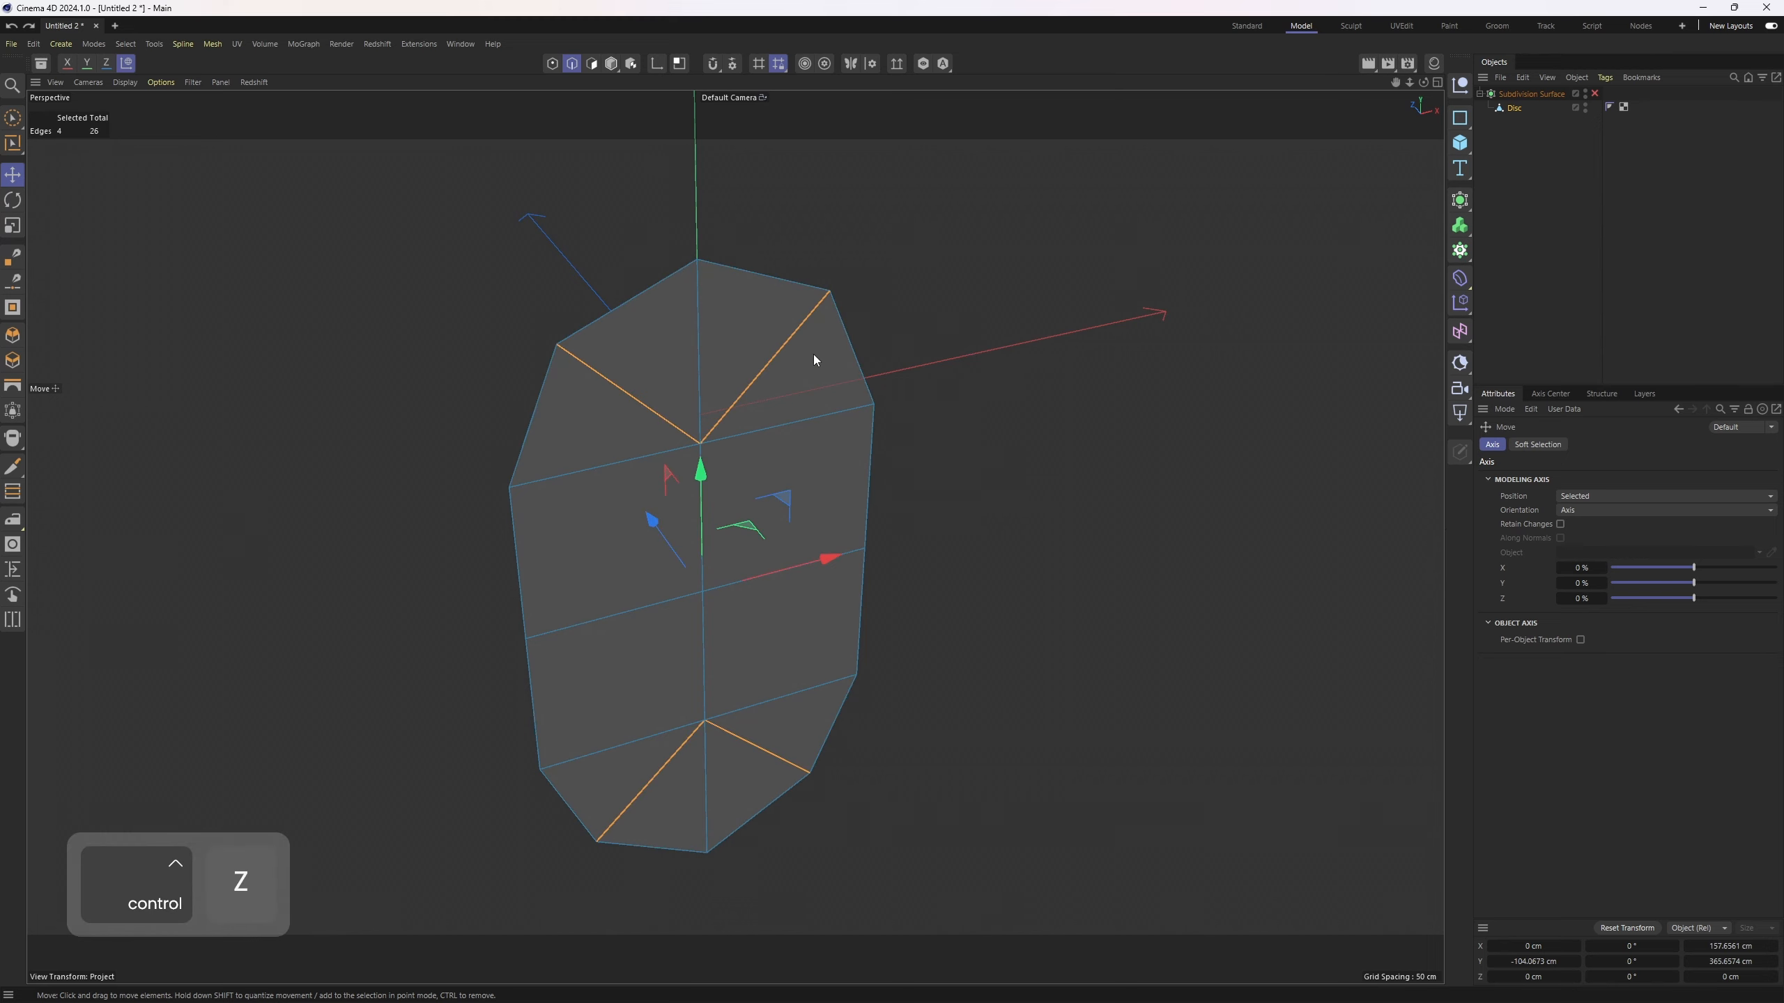
right_click(904, 453)
left_click(956, 475)
left_click_drag(824, 426, 783, 448, "alt")
- Check the simplified panel's shape in perspective and compare it with the bottle reference in the front view
key("3")
key("e")
middle_click(920, 575)
middle_click_drag(1009, 715, 968, 798, "alt")
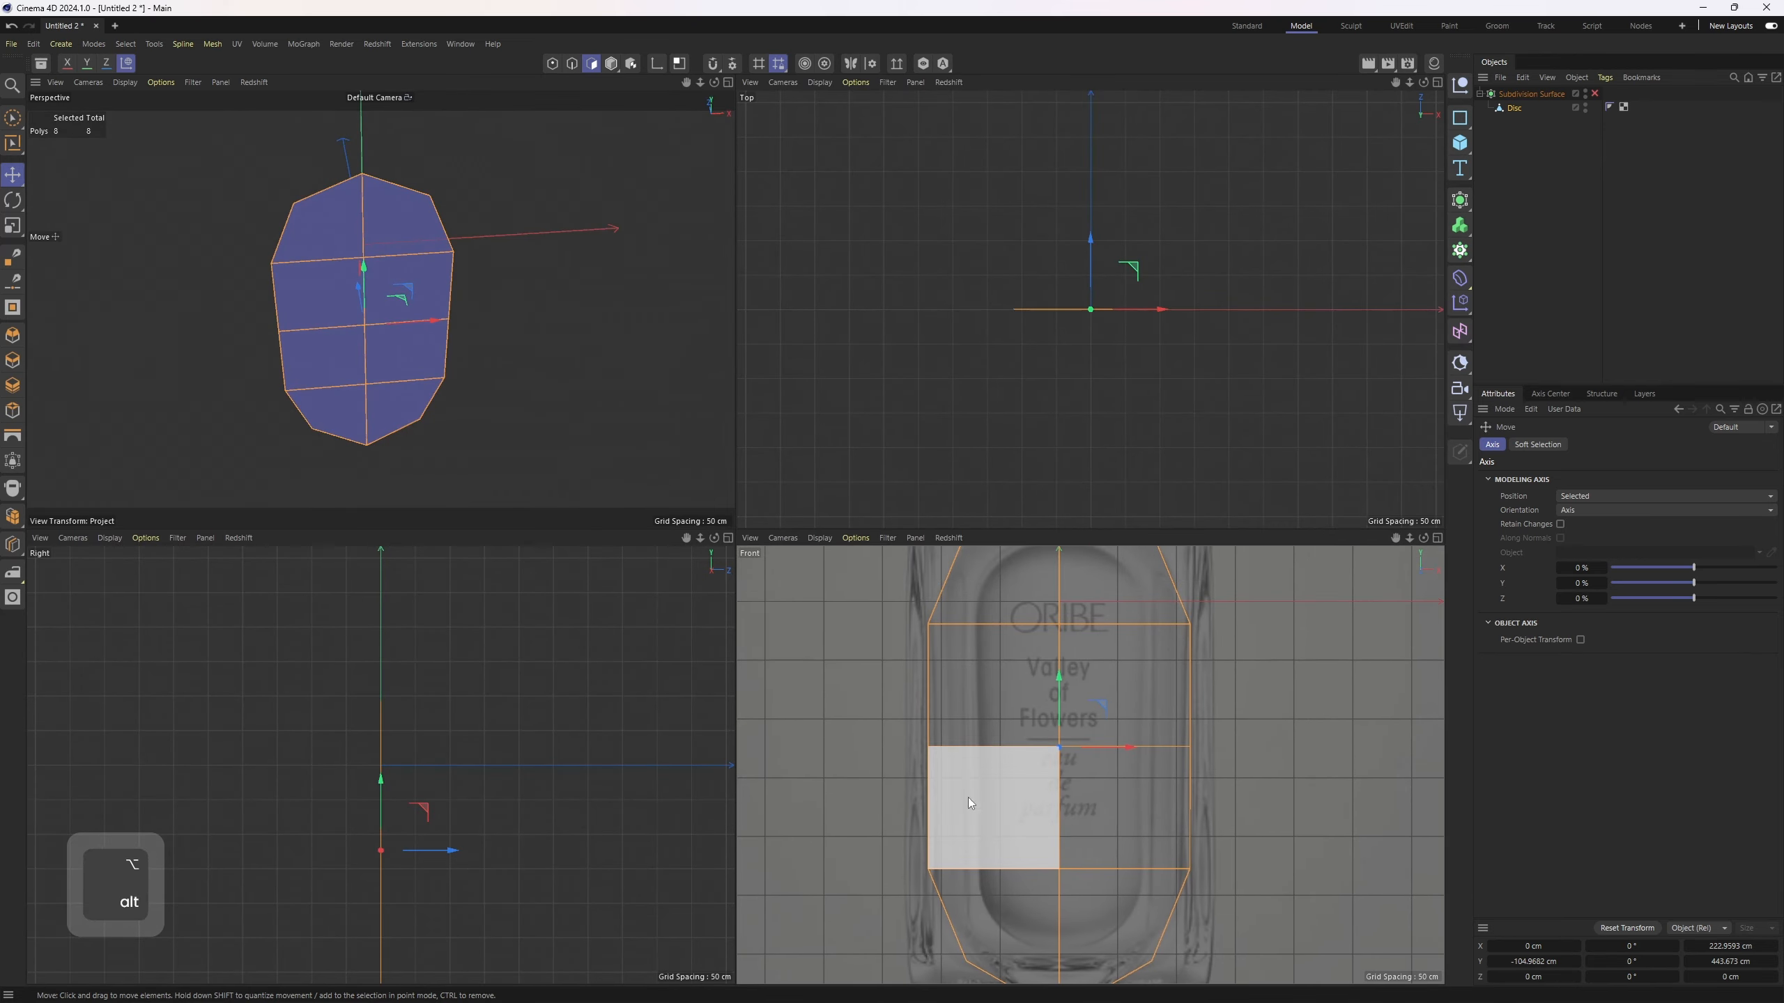
middle_click(644, 485)
scroll(675, 502, "down", 1)
key("4")
key("e")
middle_click_drag(819, 490, 815, 513, "alt")
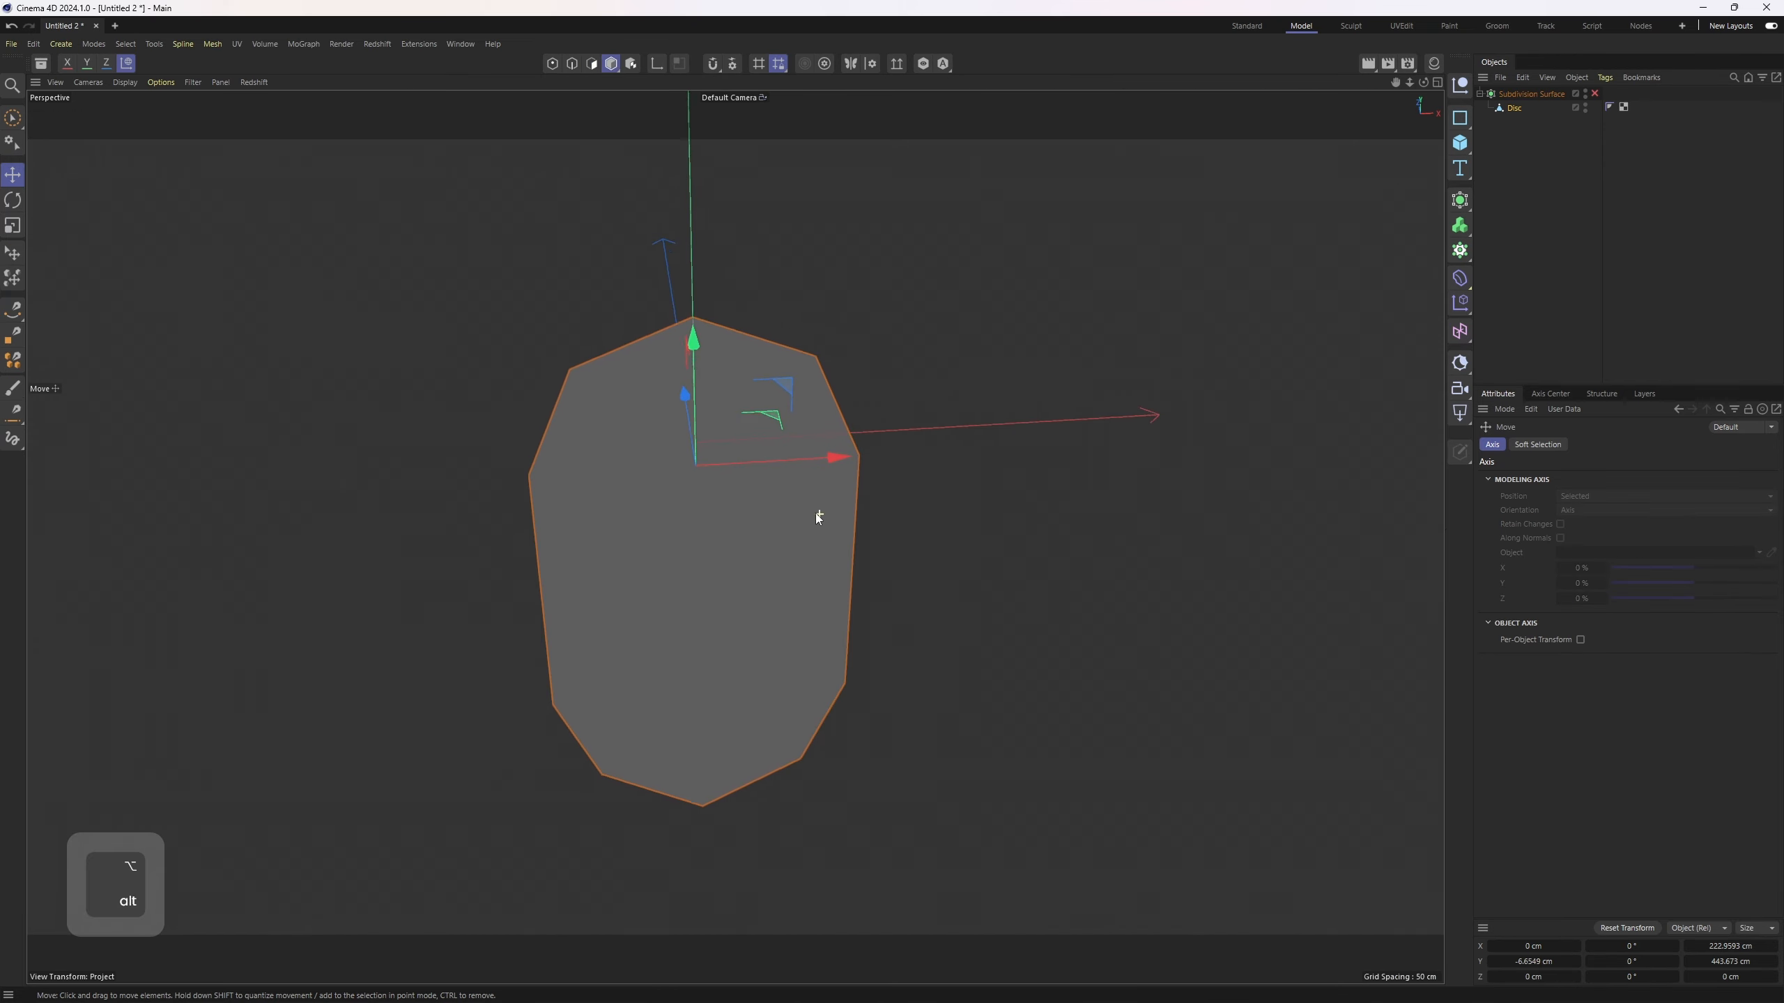
left_click_drag(815, 513, 862, 526, "alt")
middle_click(912, 629)
middle_click(1028, 664)
right_click_drag(1028, 604, 976, 504, "alt")
middle_click_drag(977, 510, 924, 593, "alt")
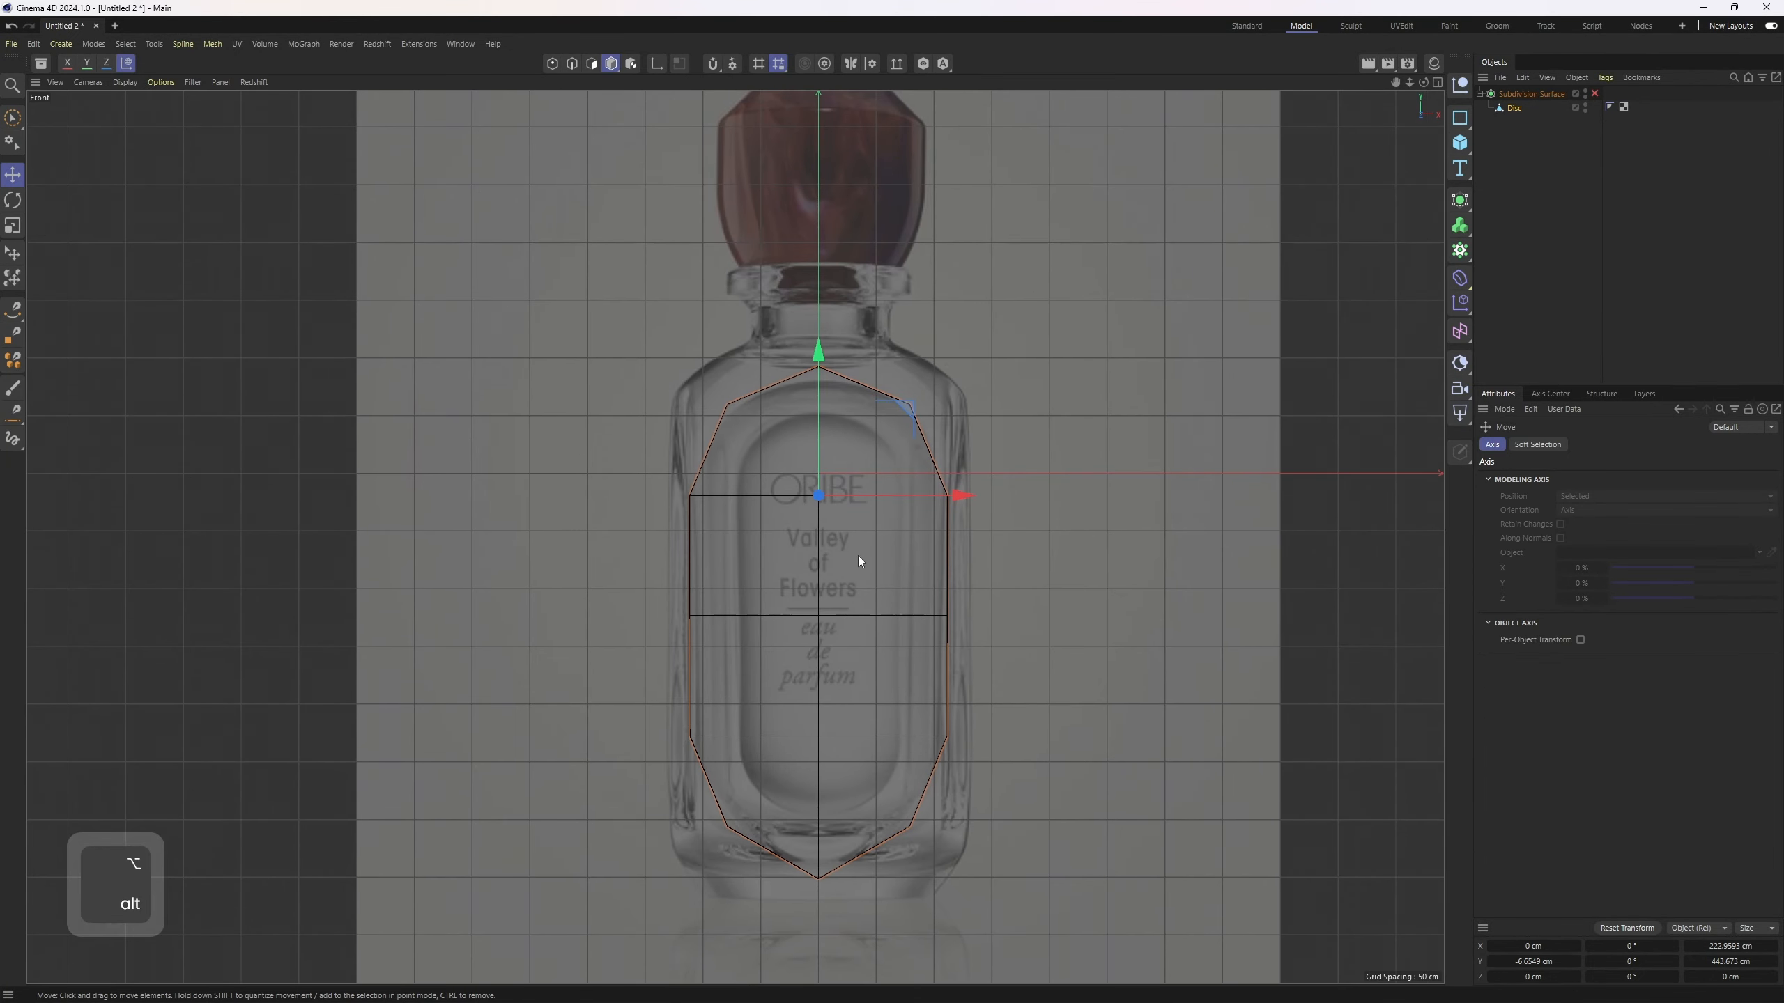
middle_click(774, 501)
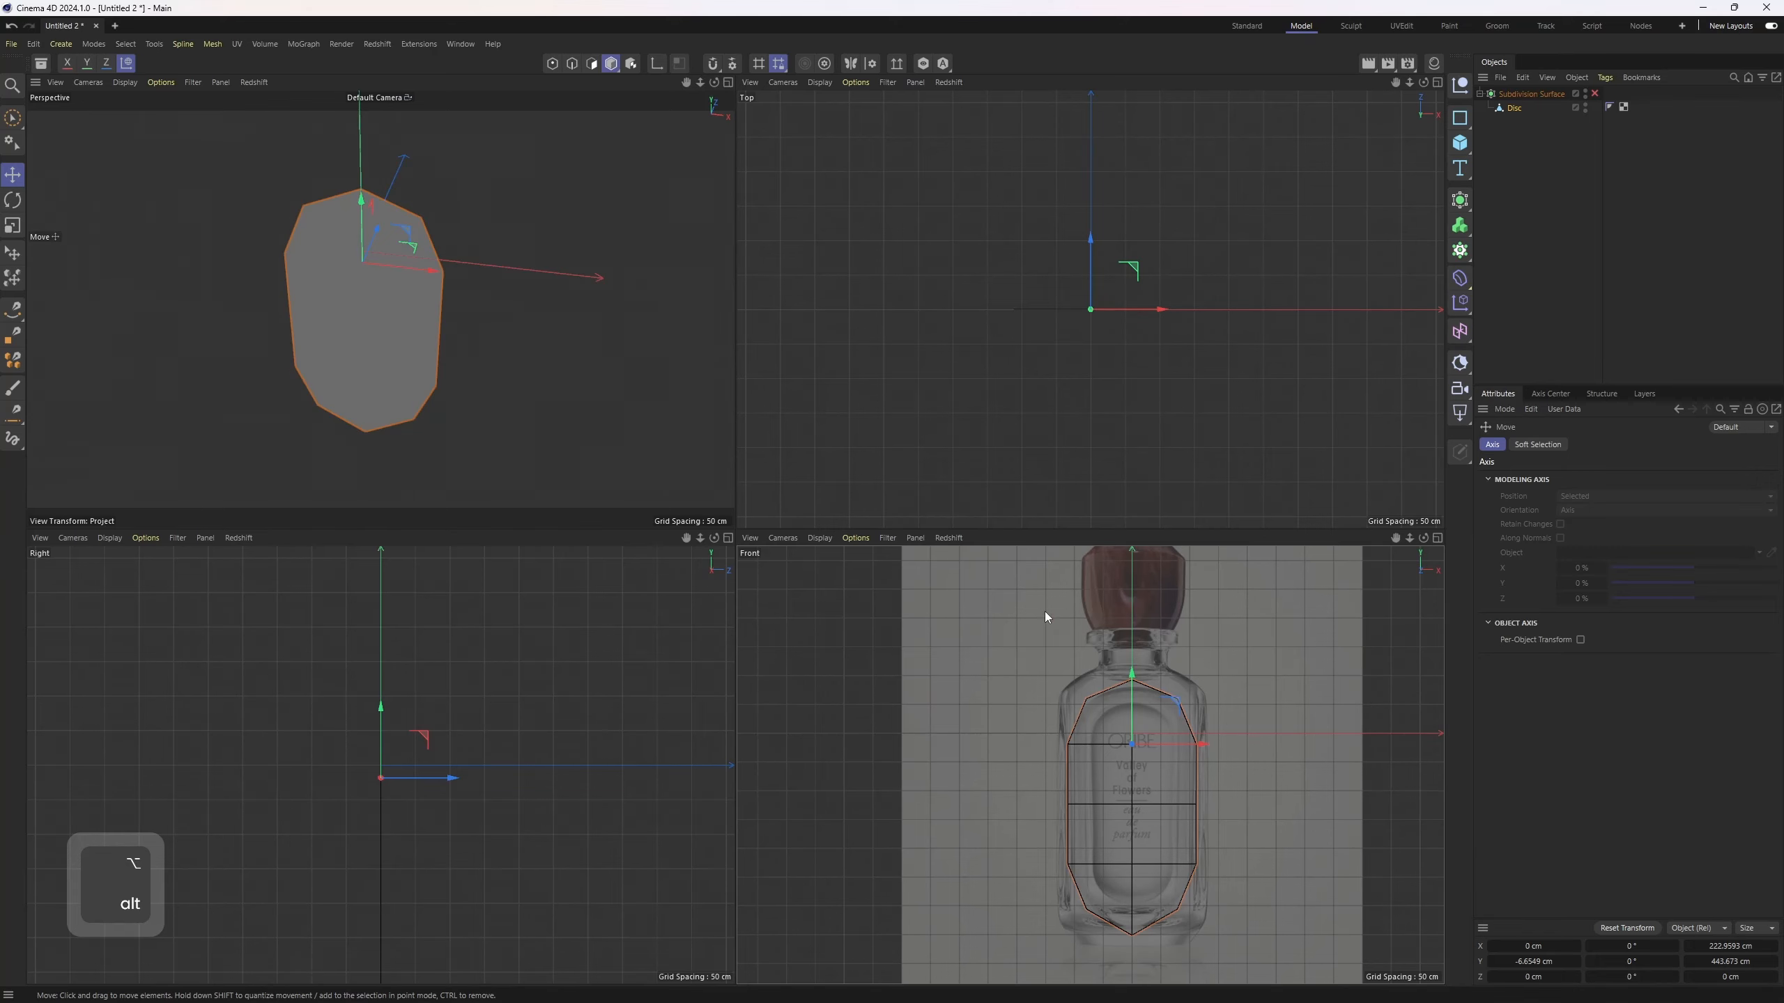
middle_click(471, 392)
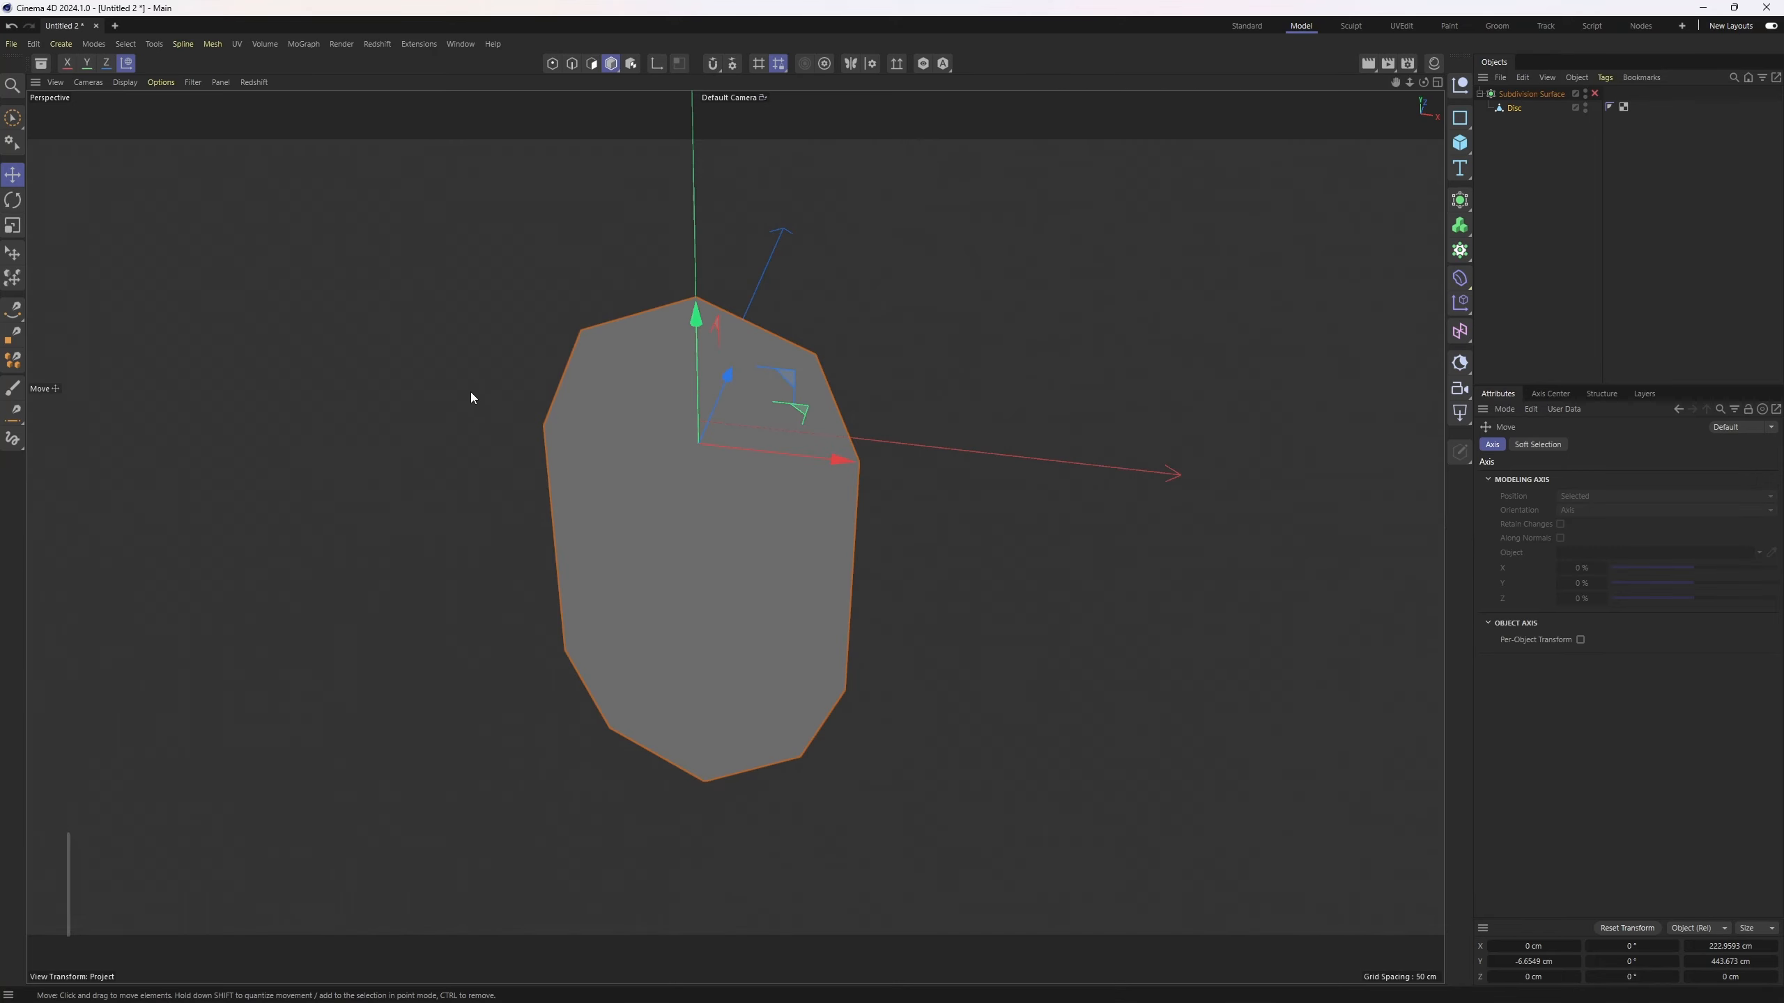
left_click_drag(471, 393, 1292, 301, "alt")
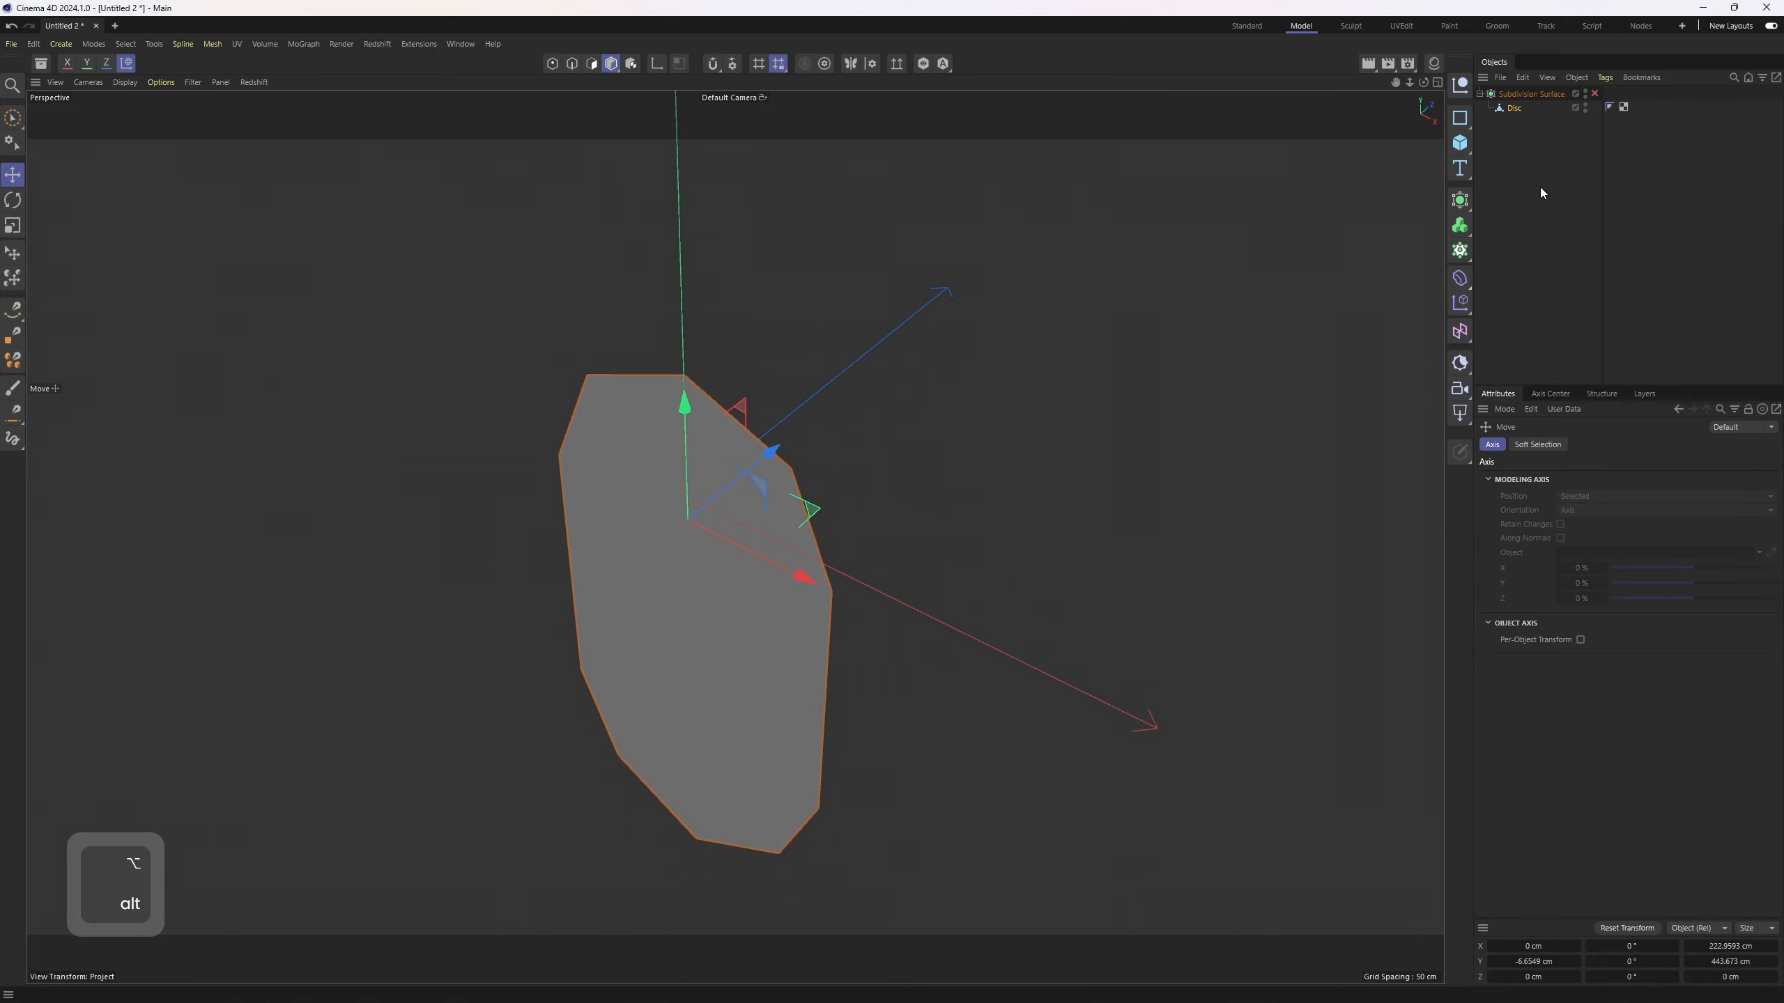
- Add a Symmetry generator as the parent of the disc, inside the Subdivision Surface
left_click(1459, 199)
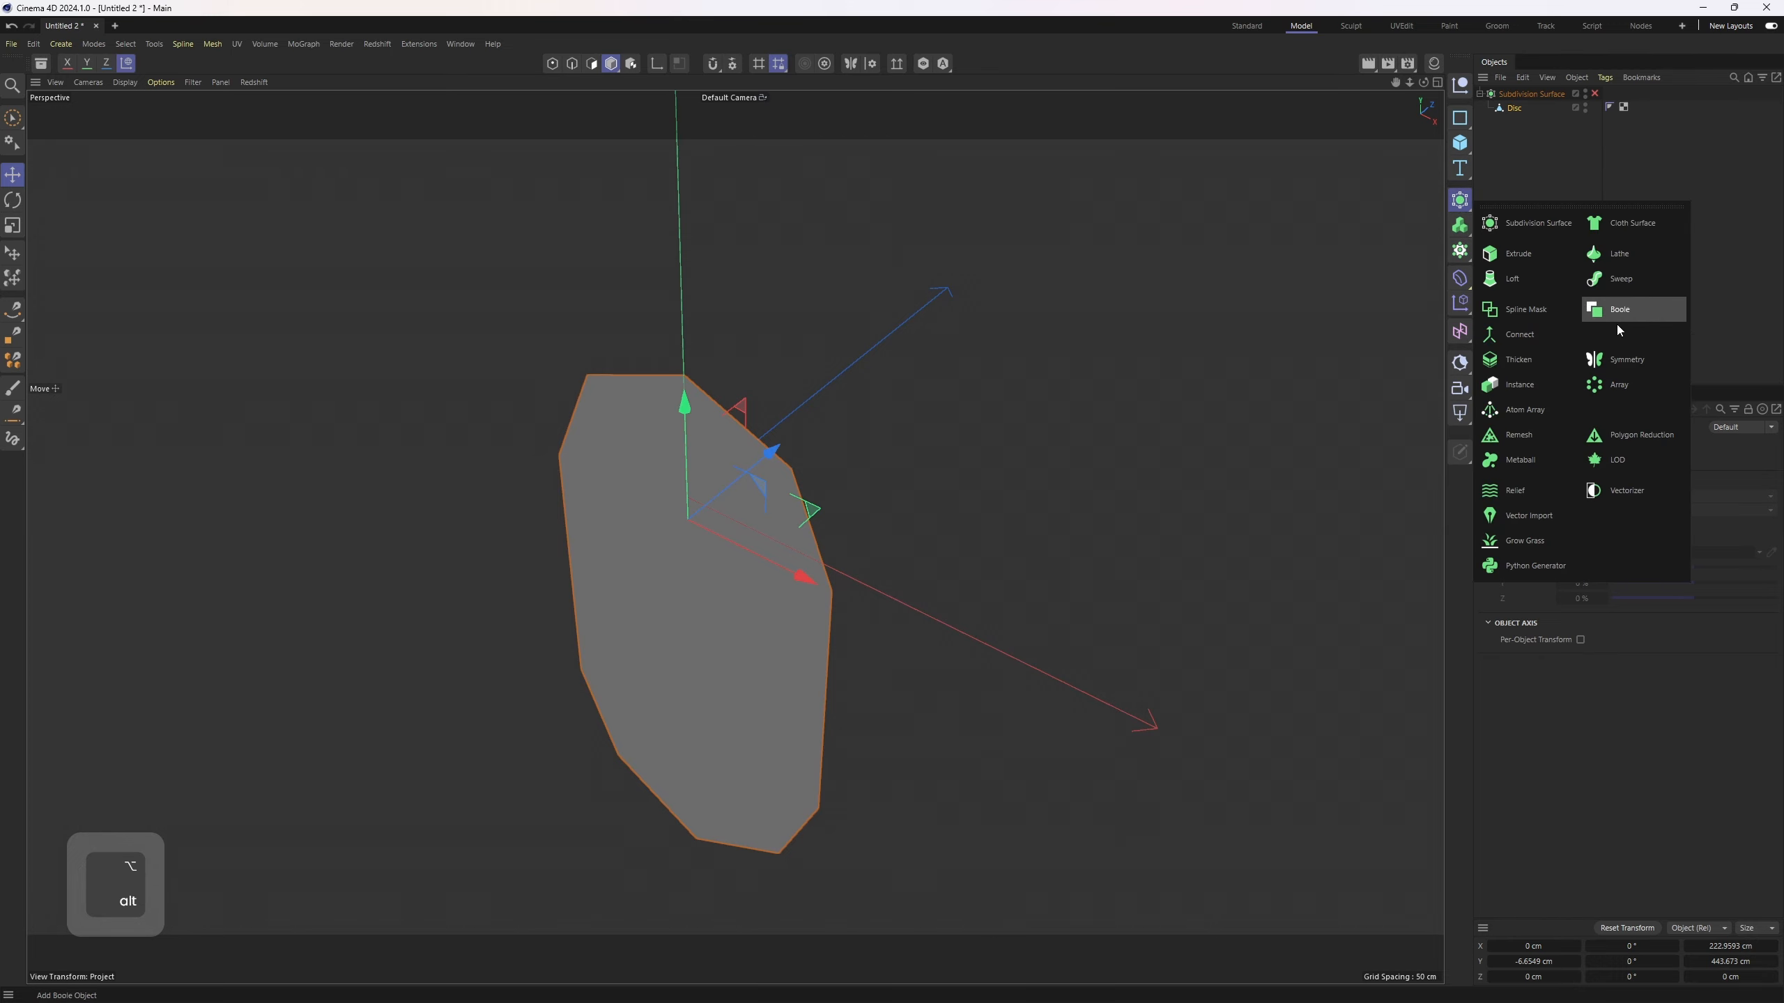
left_click(1642, 365)
left_click_drag(1007, 393, 980, 398, "alt")
key("F2")
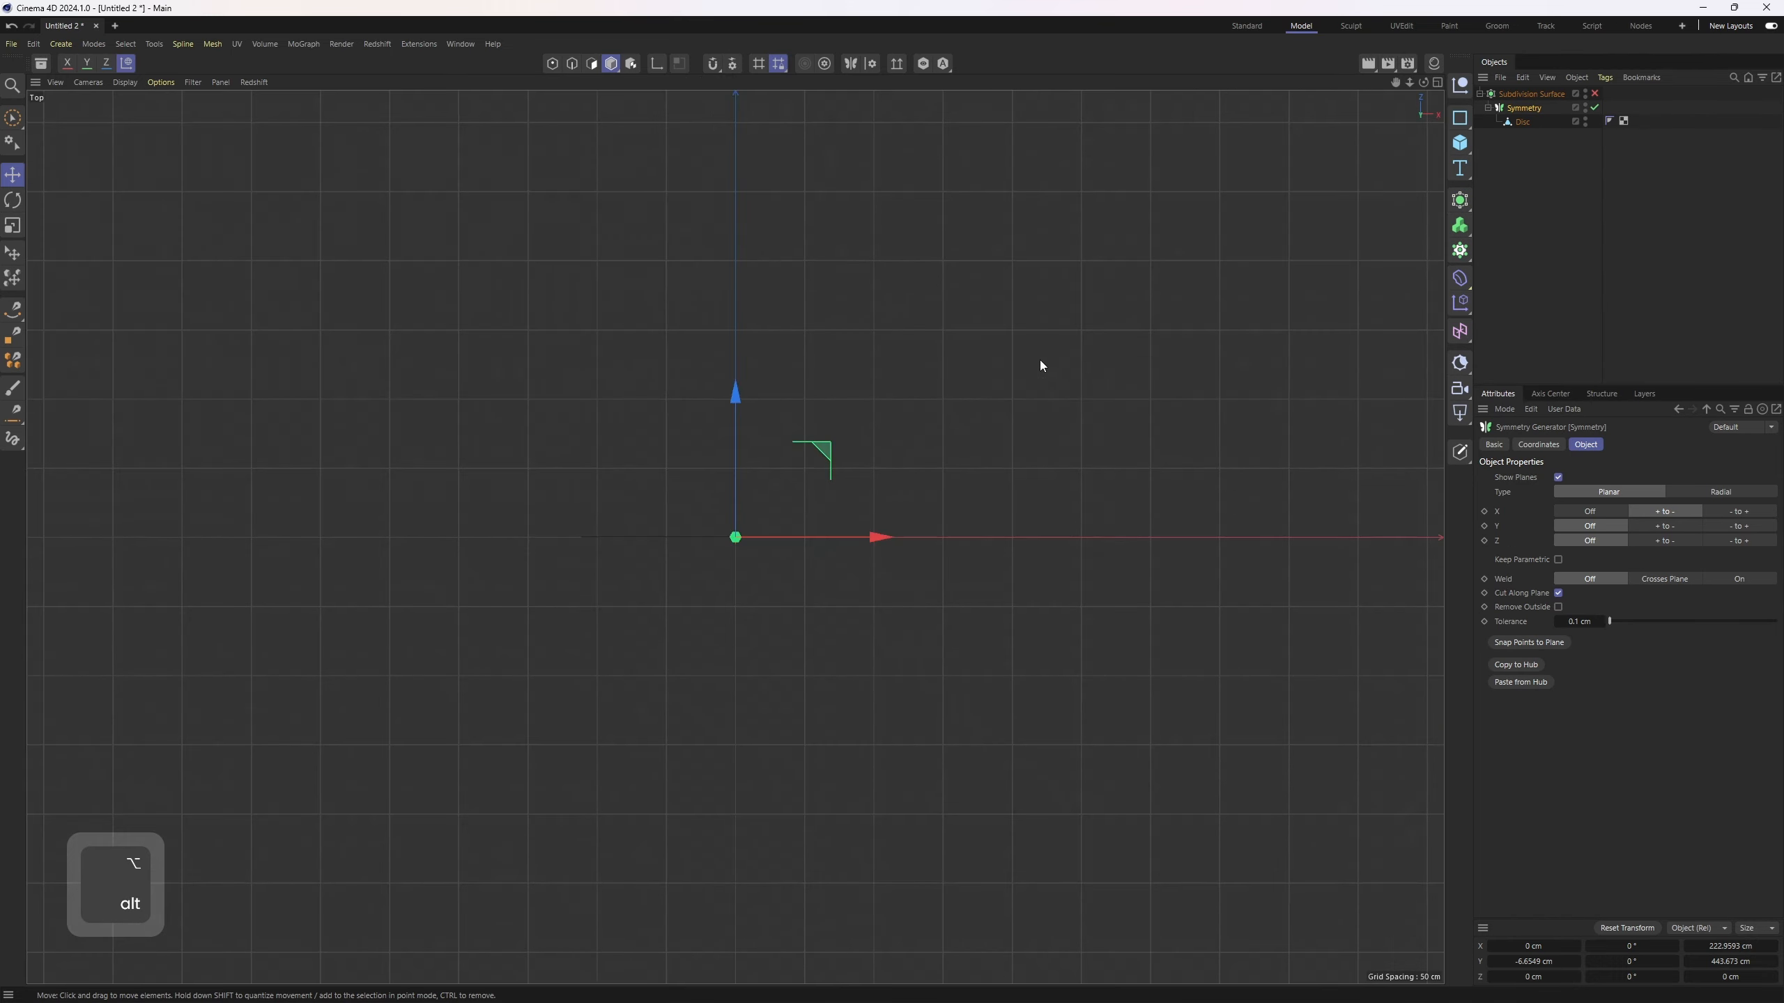
- Try moving the disc and then all of its polygons along Z inside the Symmetry generator
left_click(1524, 122)
middle_click(856, 440)
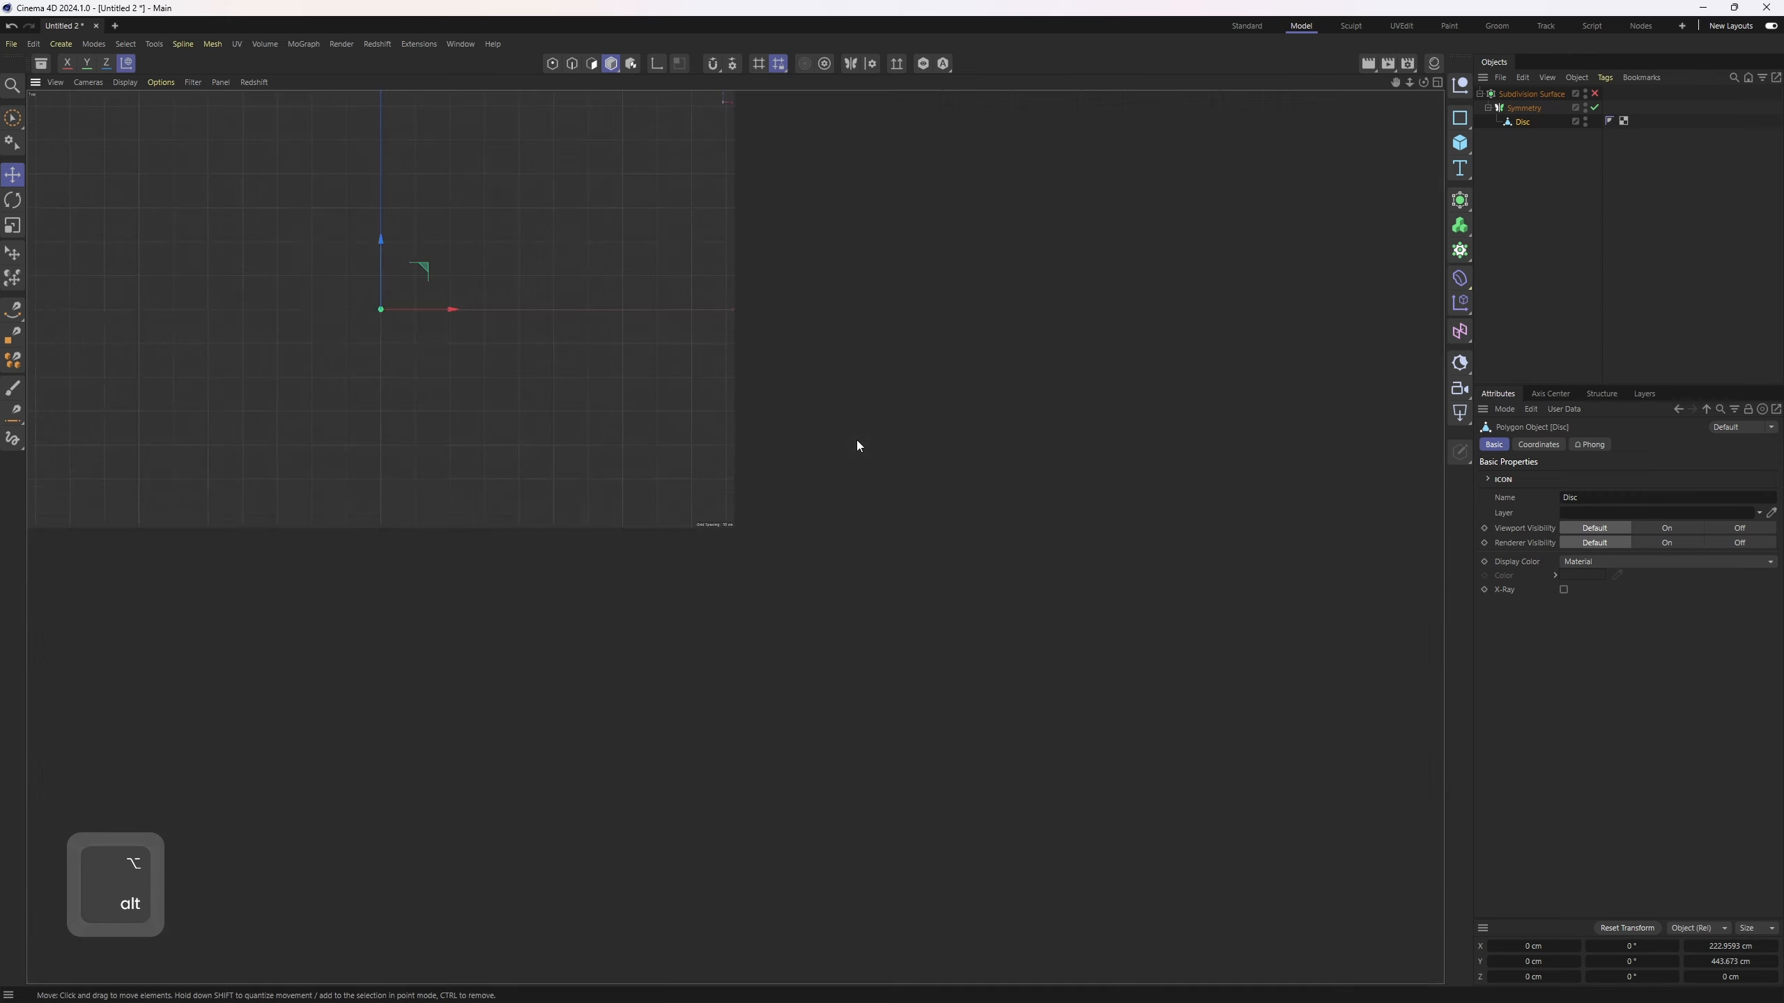
middle_click(402, 390)
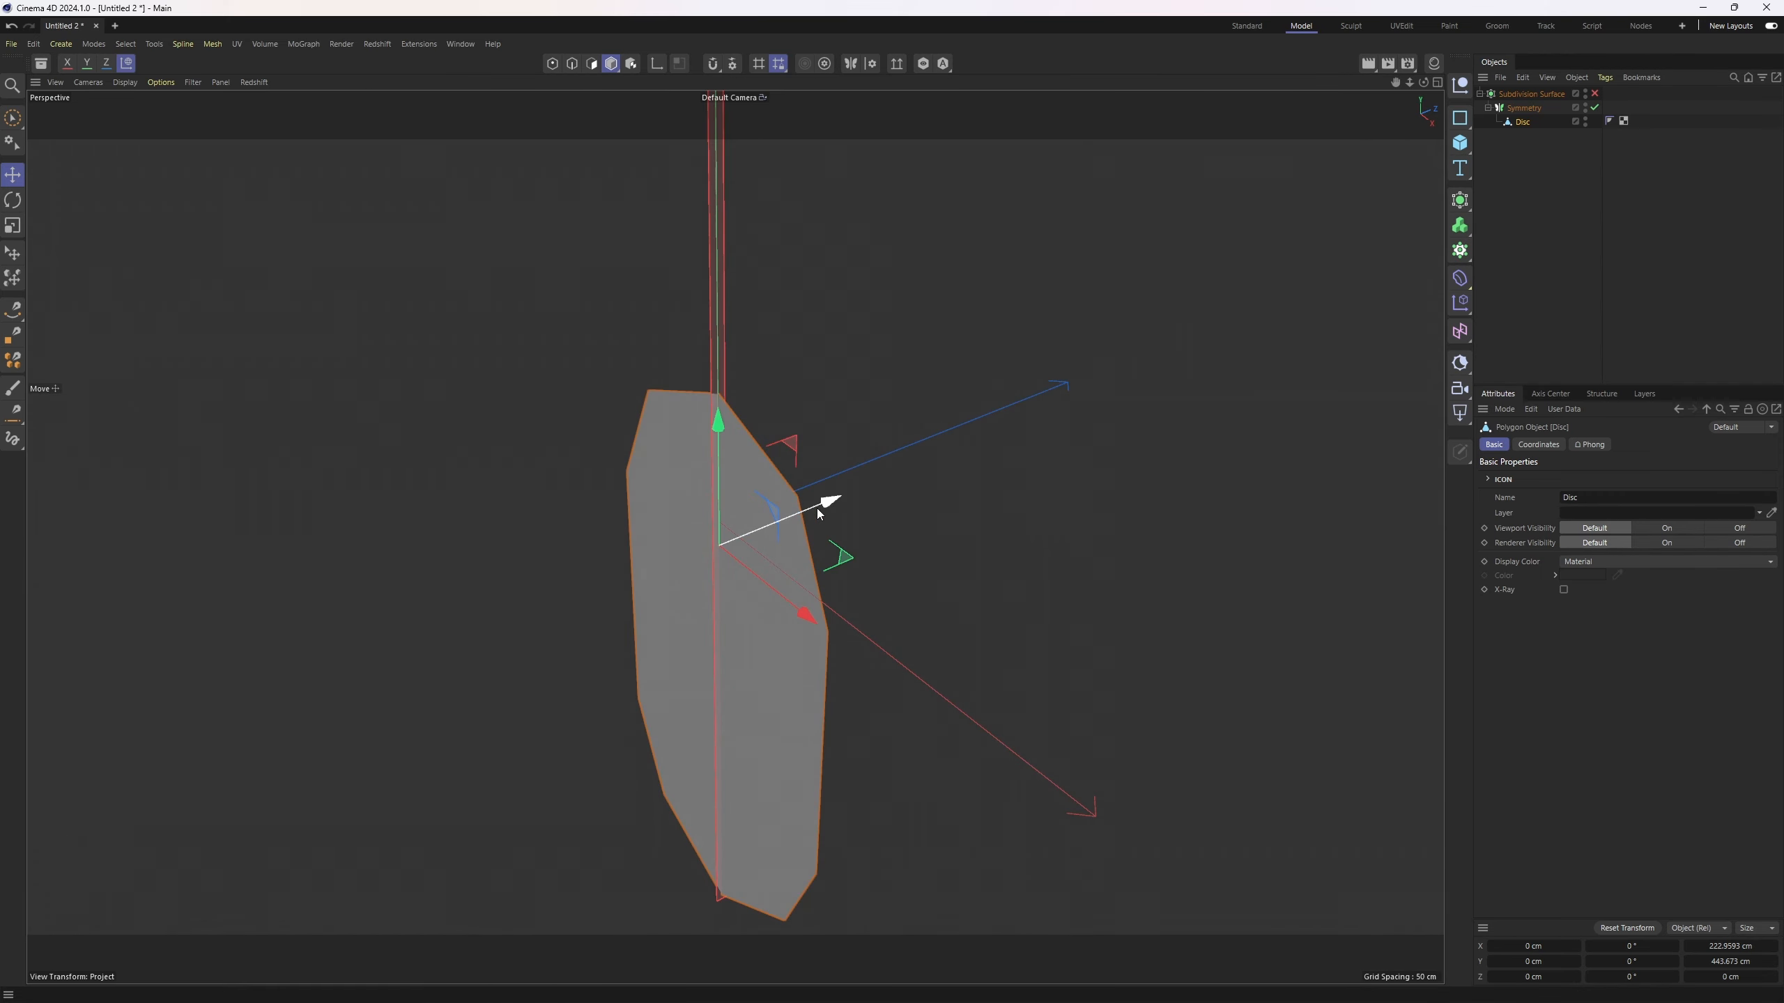
left_click_drag(816, 507, 856, 493)
key("ctrl+z")
key("3")
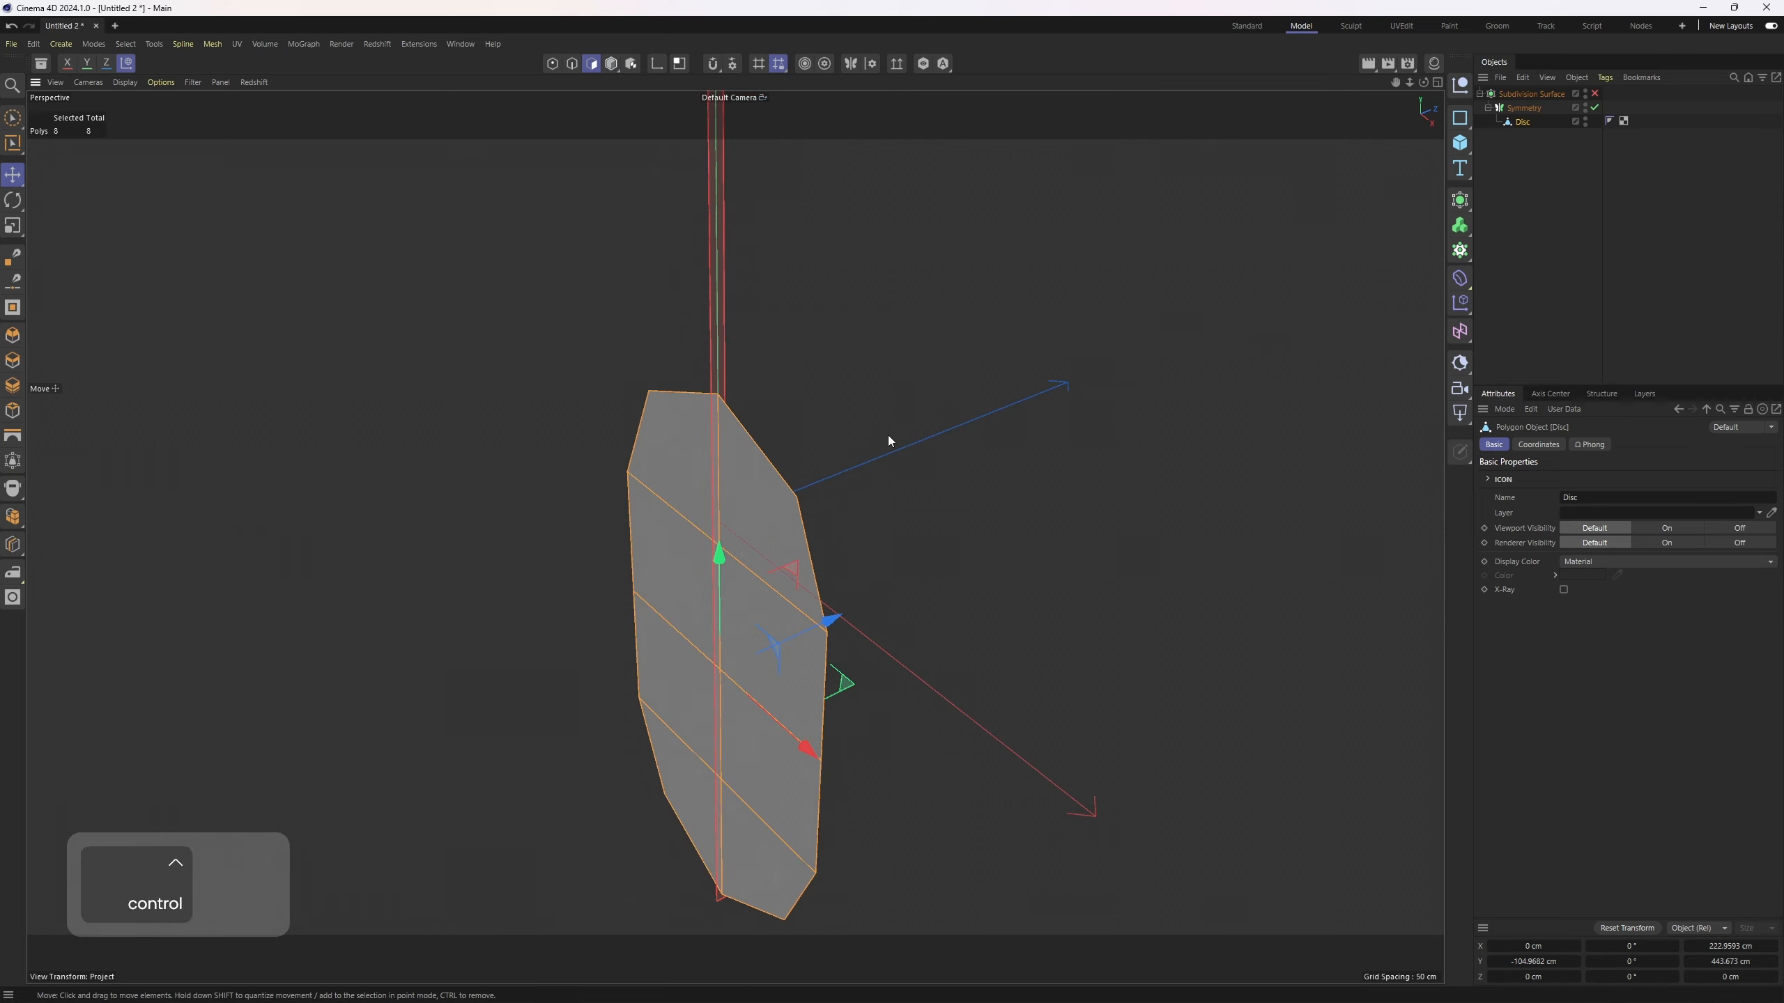
key("ctrl+a")
middle_click_drag(888, 435, 925, 359, "alt")
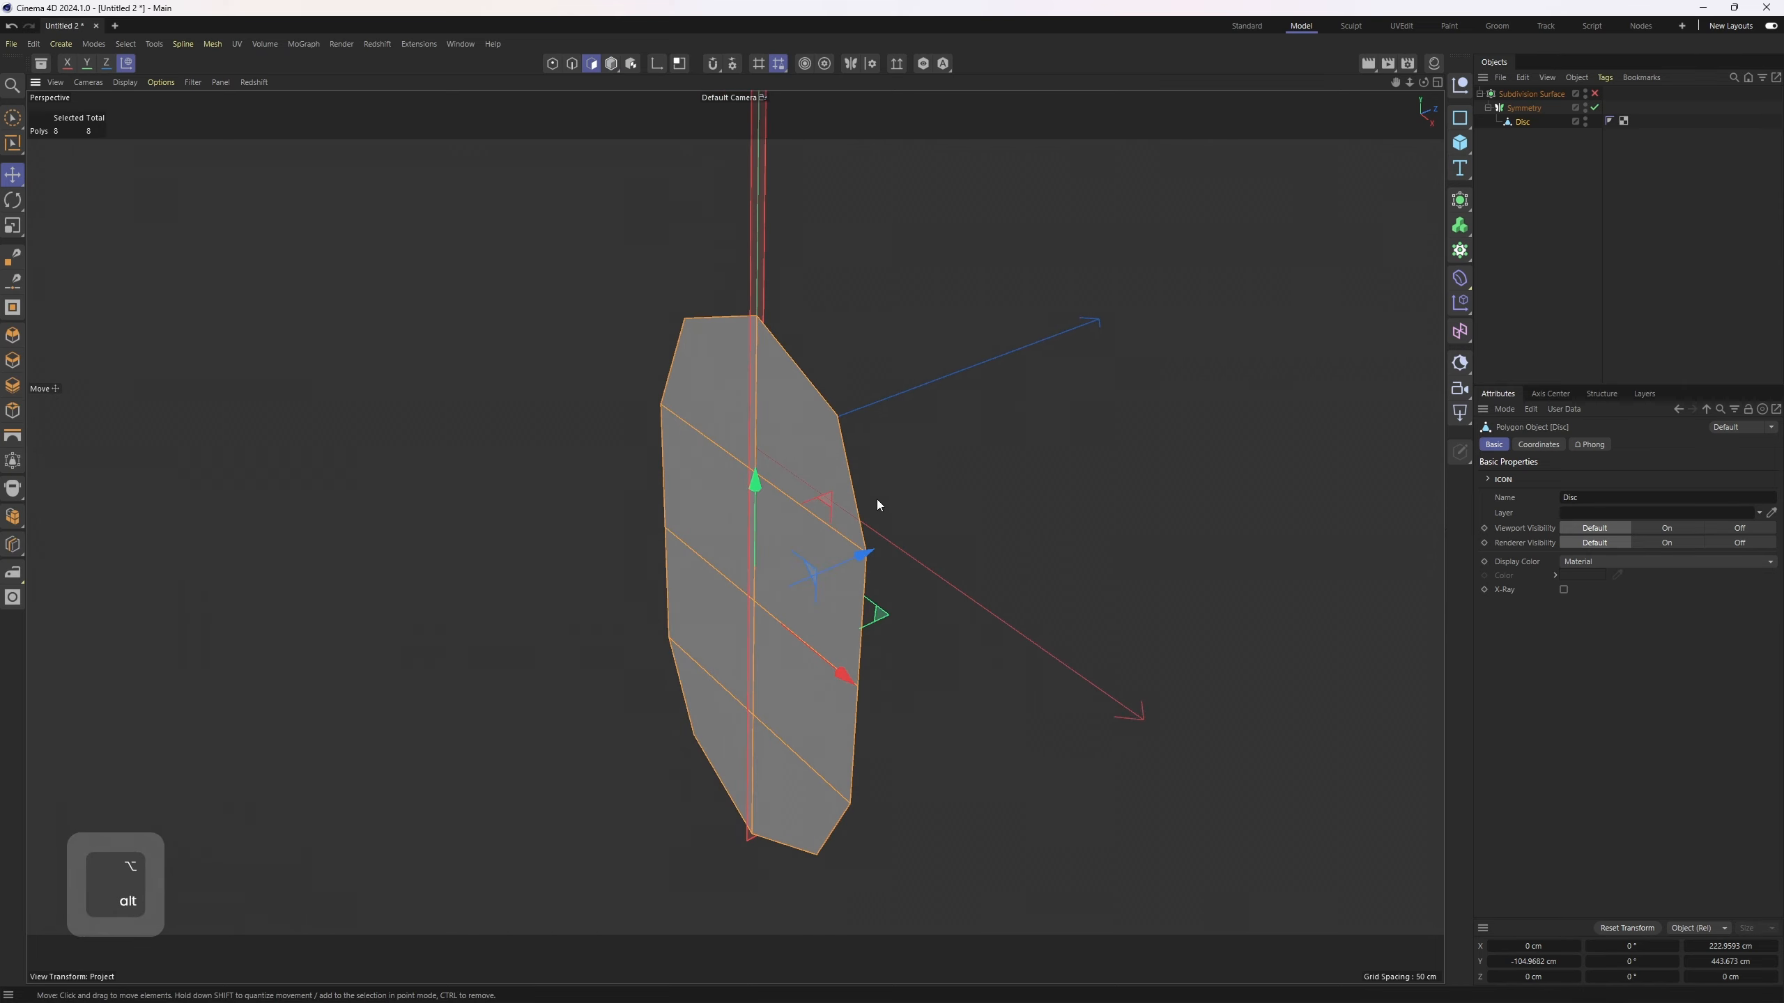
left_click_drag(873, 542, 777, 594)
key("ctrl+z")
key("ctrl+z")
key("ctrl+z")
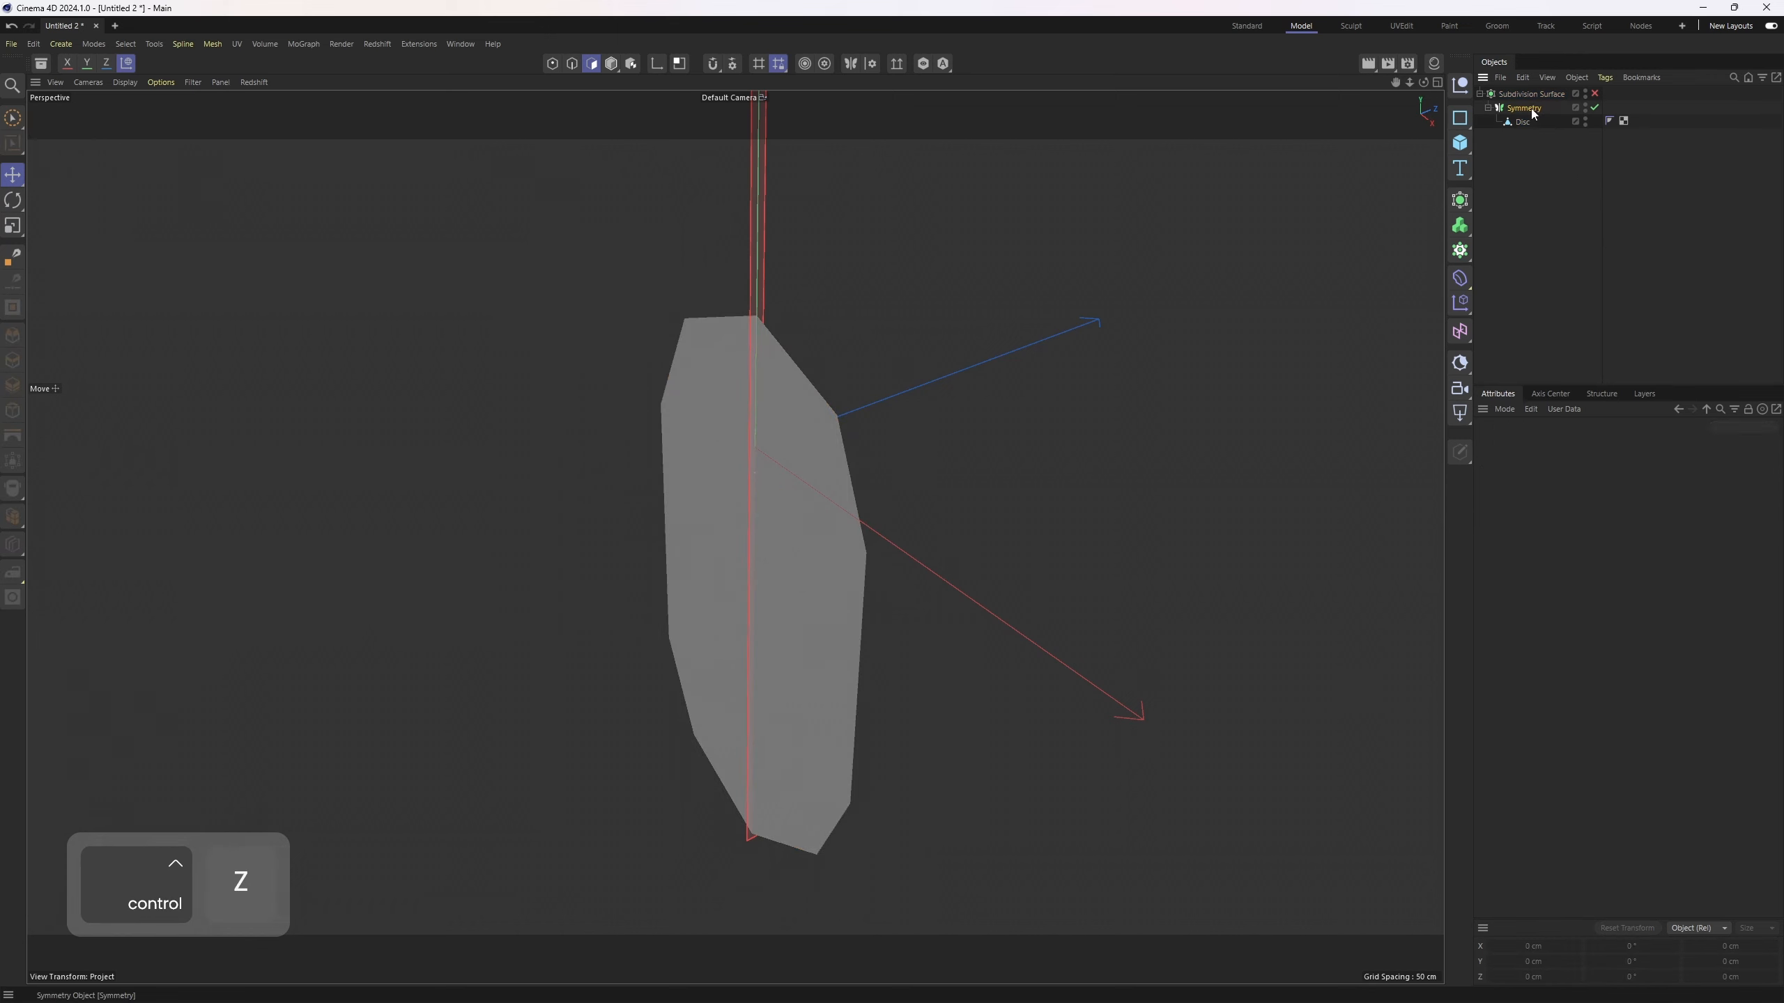
- Set the Symmetry generator's type to Radial with a slice count of 4
left_click_drag(1117, 455, 1106, 449, "alt")
middle_click_drag(1107, 448, 1126, 511, "alt")
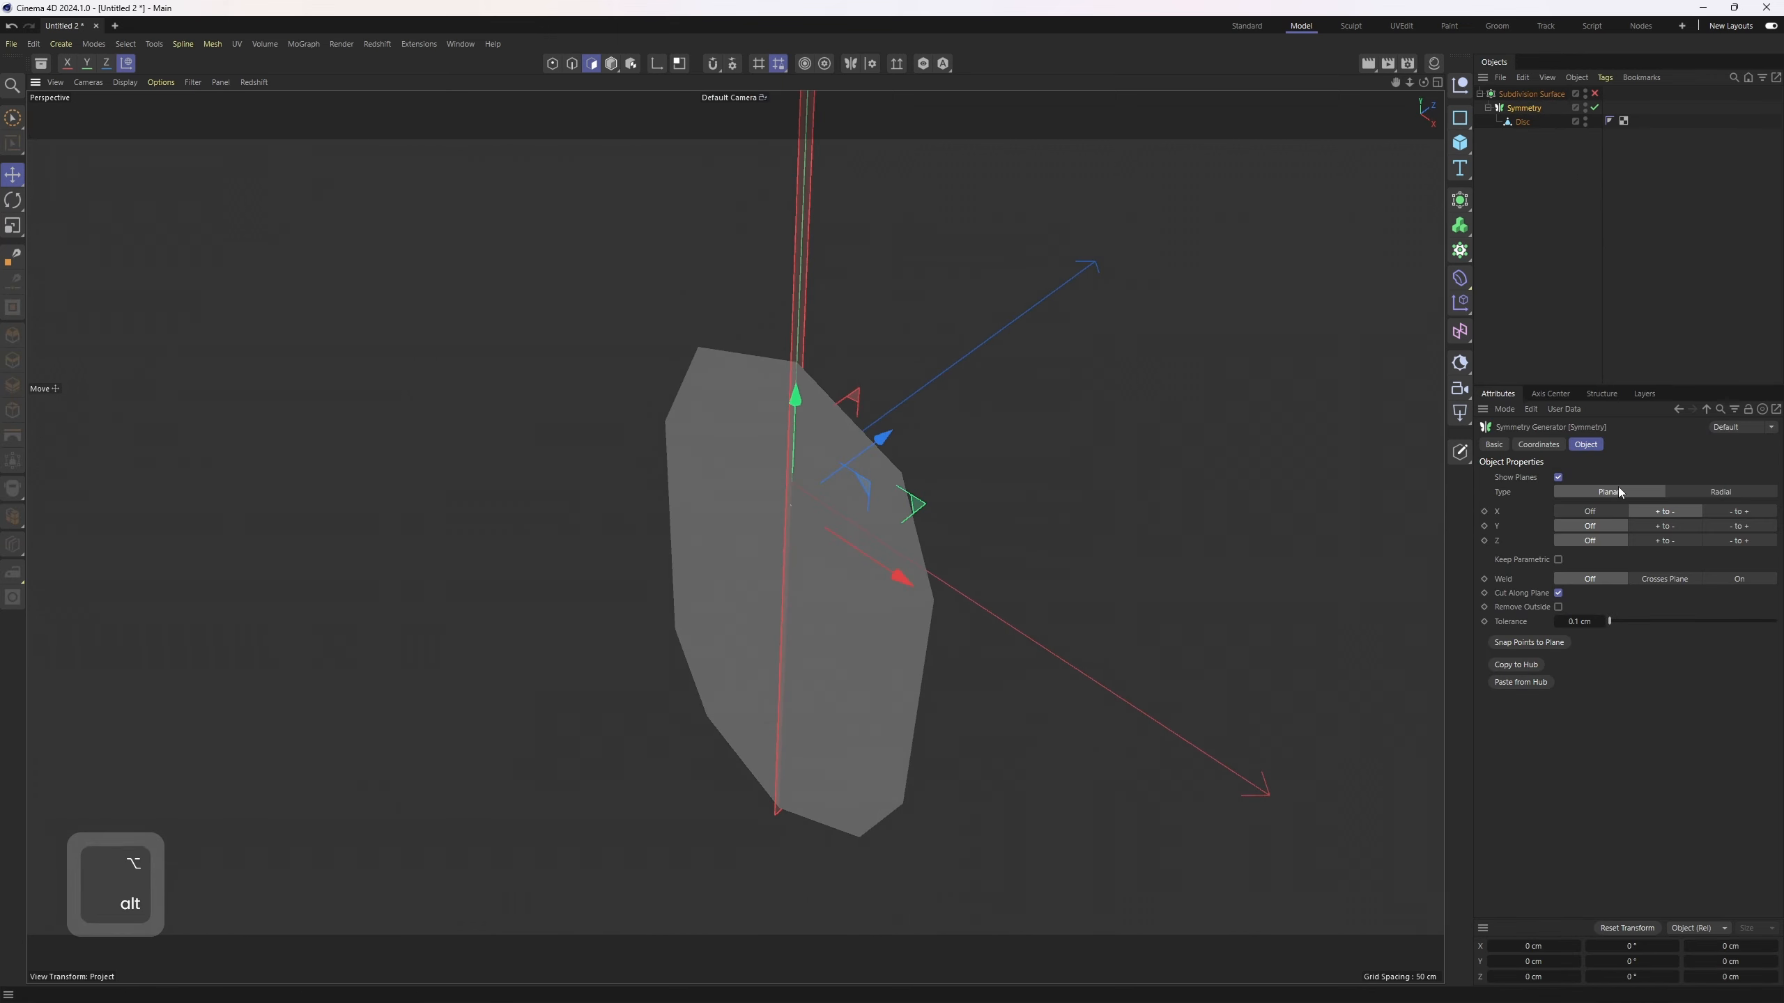
left_click(1729, 495)
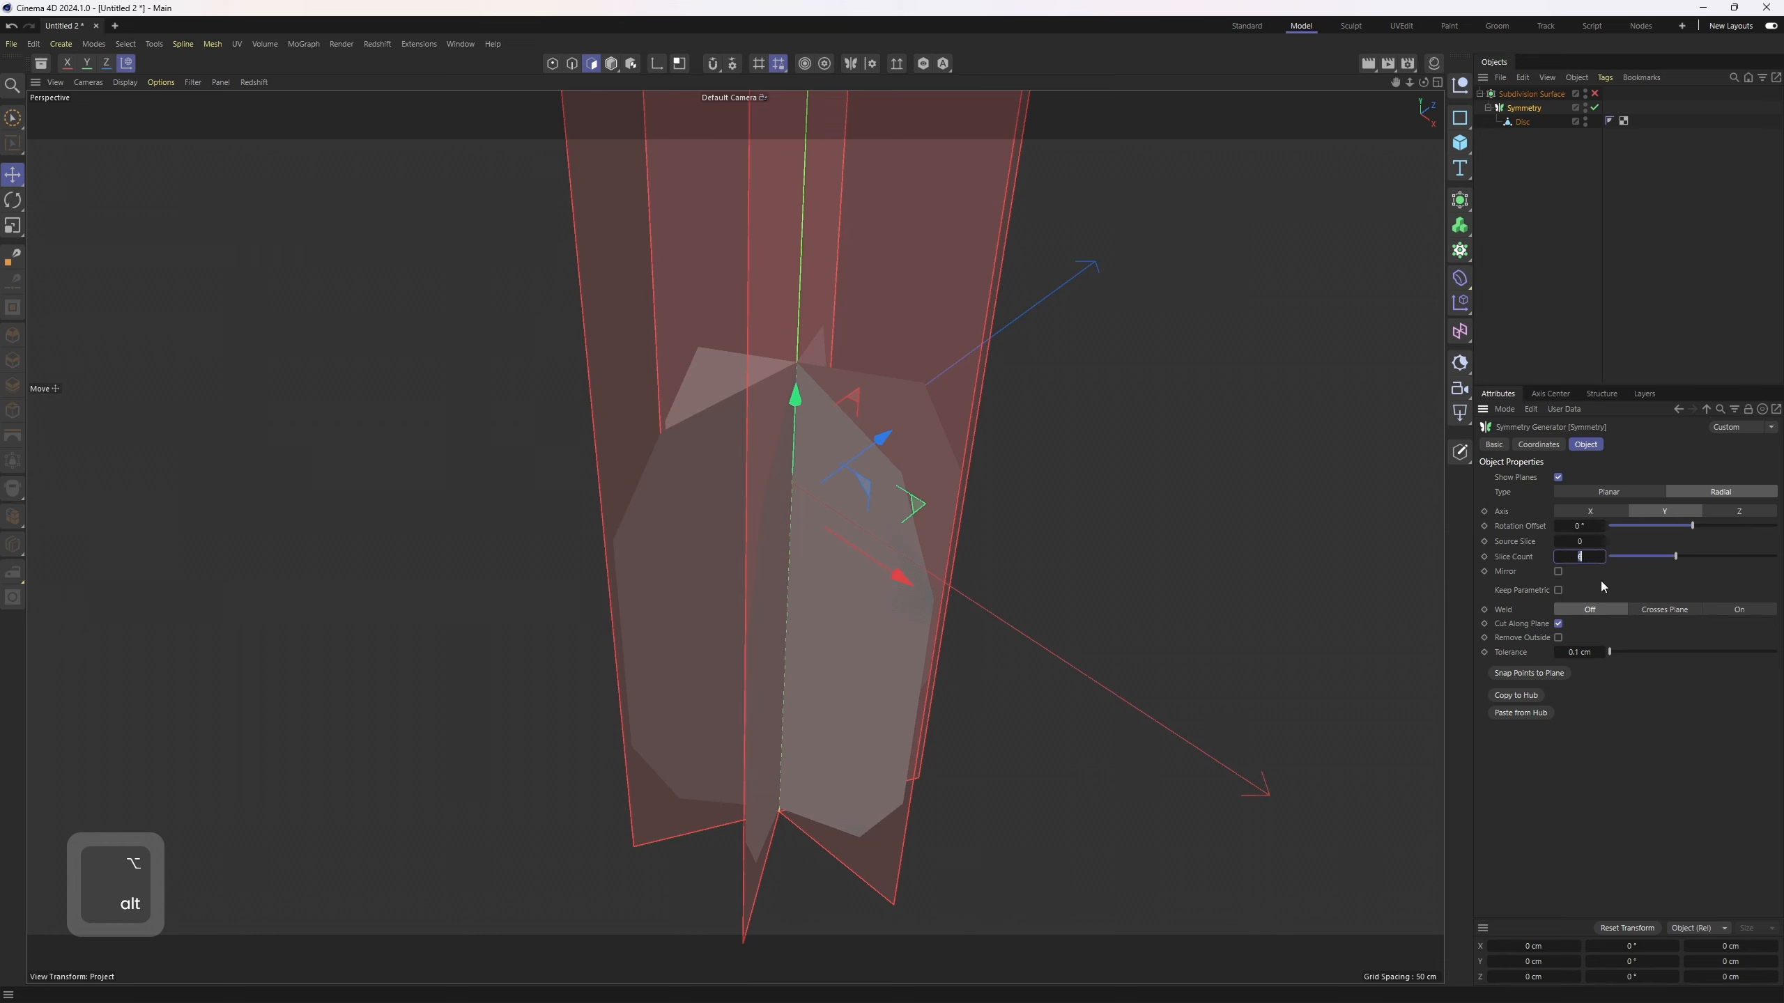
type("4")
key("Return")
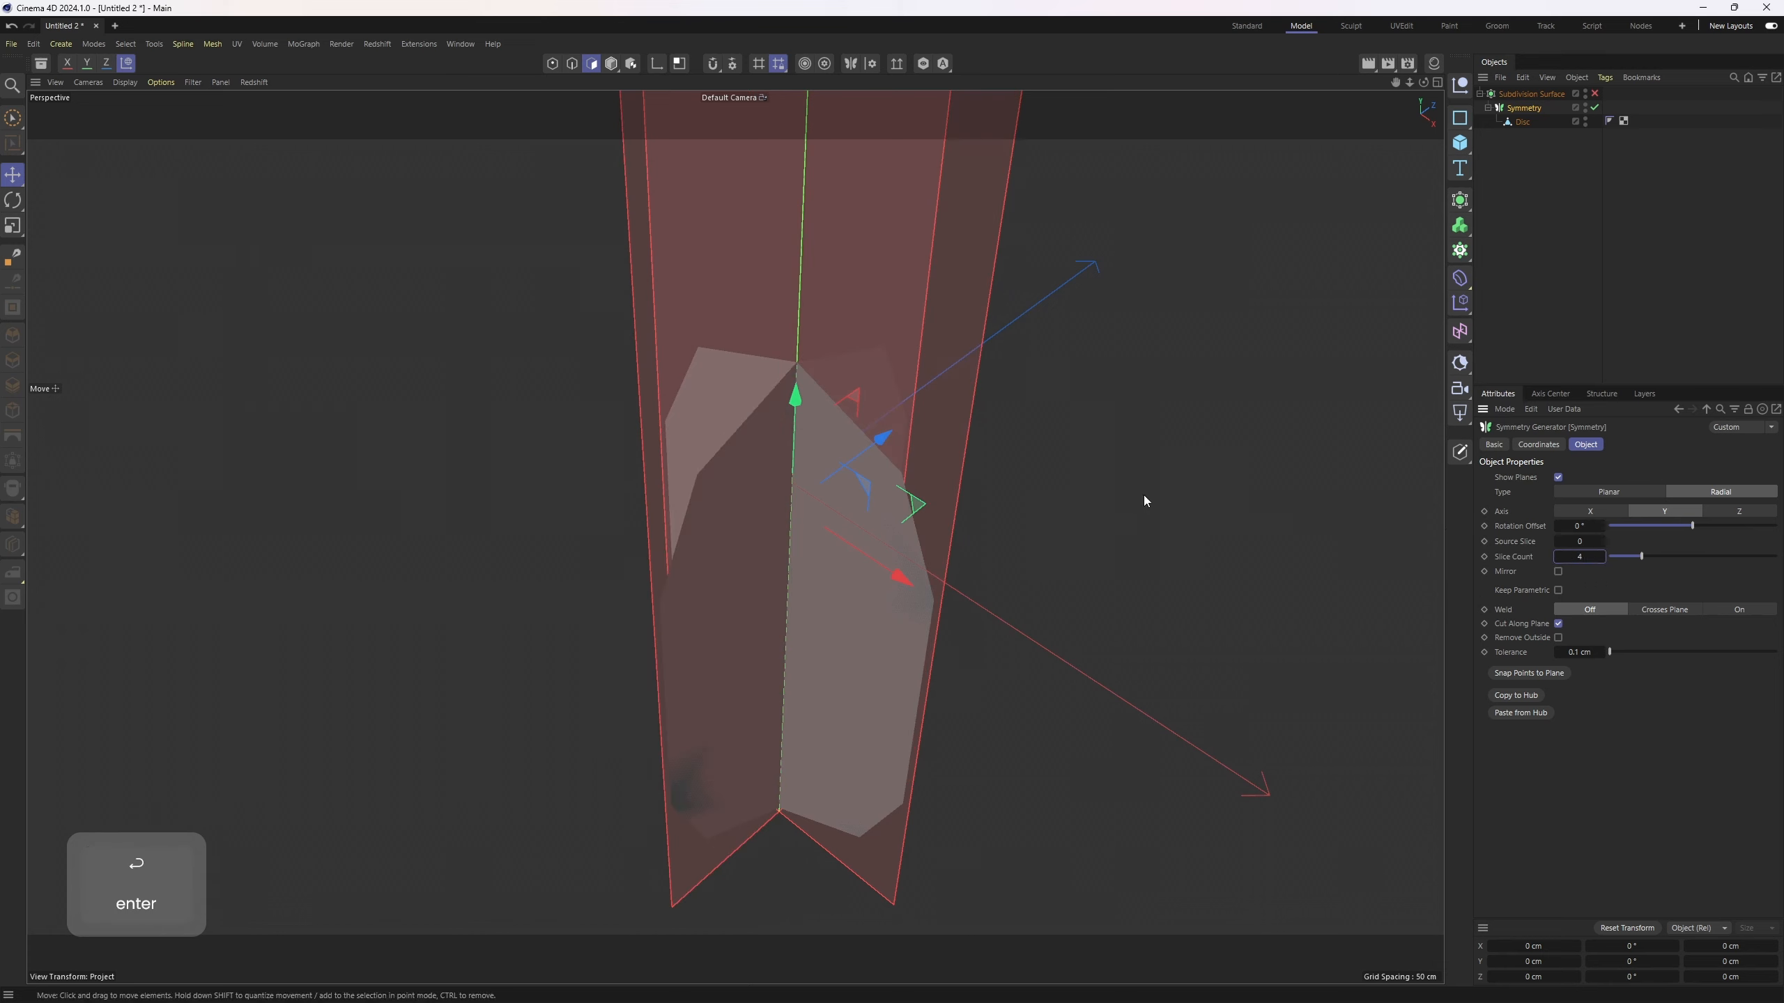
- Move the disc's polygons about 4 cm inward along Z in the top view
left_click(1522, 122)
key("3")
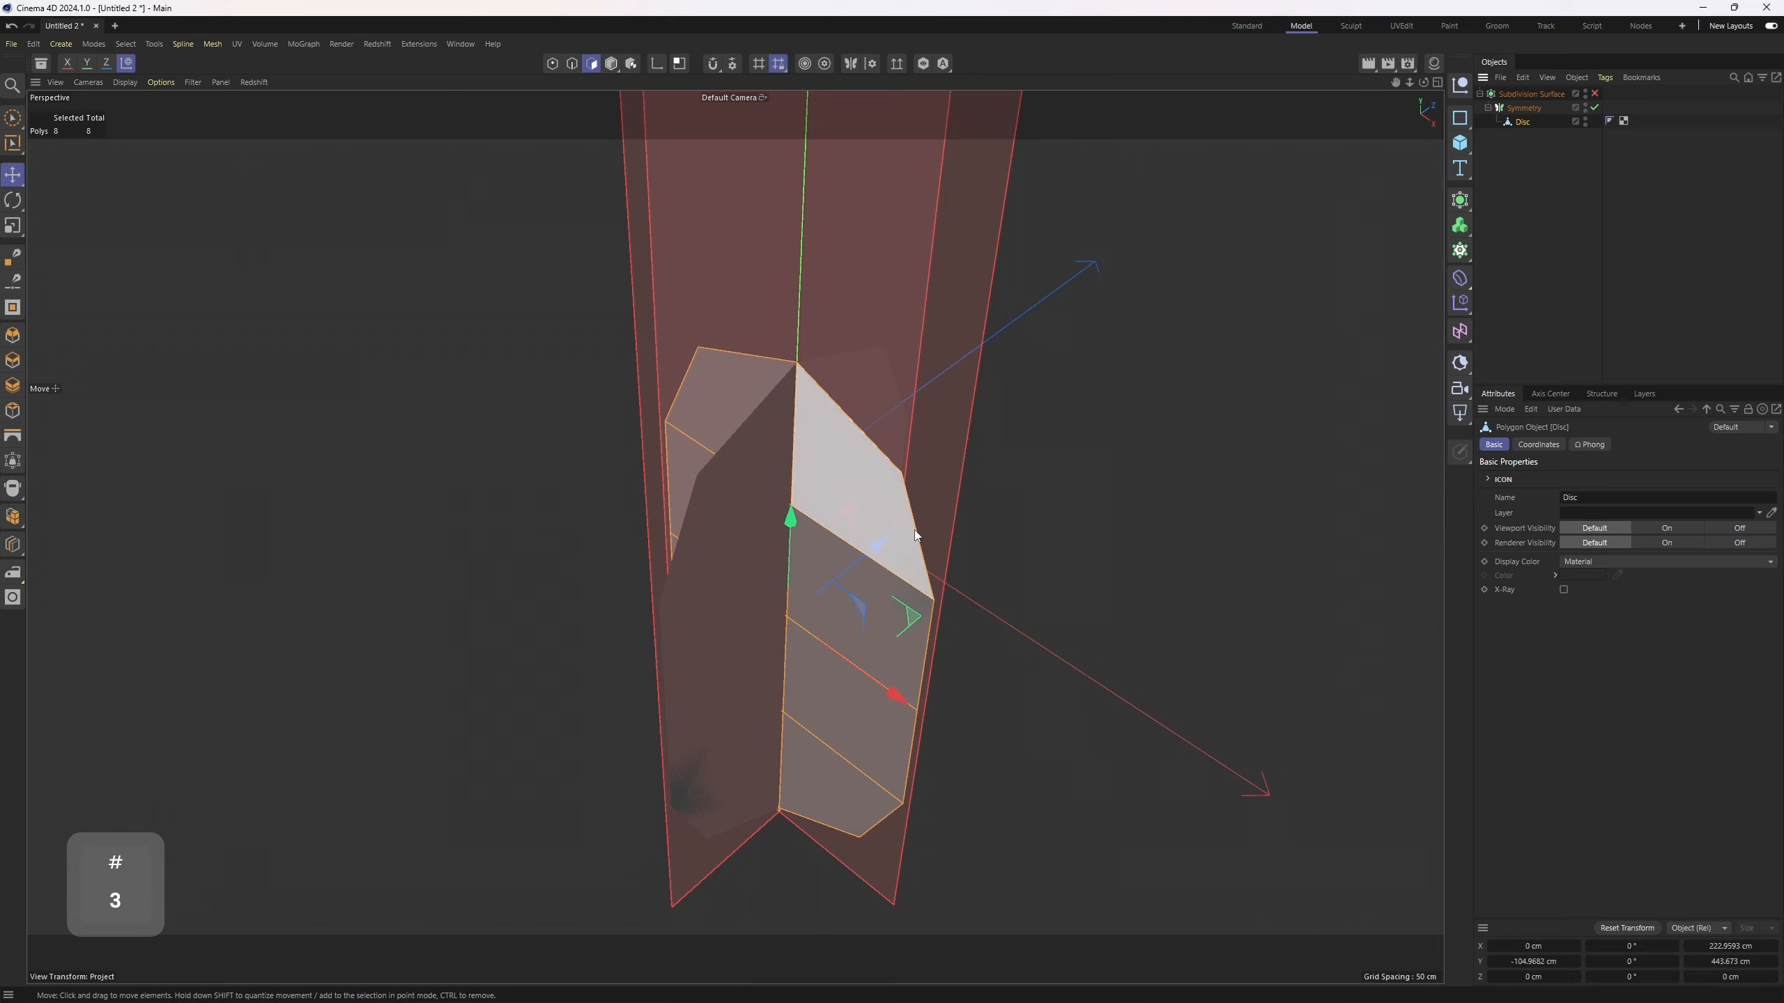
left_click_drag(914, 538, 754, 676, "alt")
middle_click(953, 599)
middle_click(961, 610)
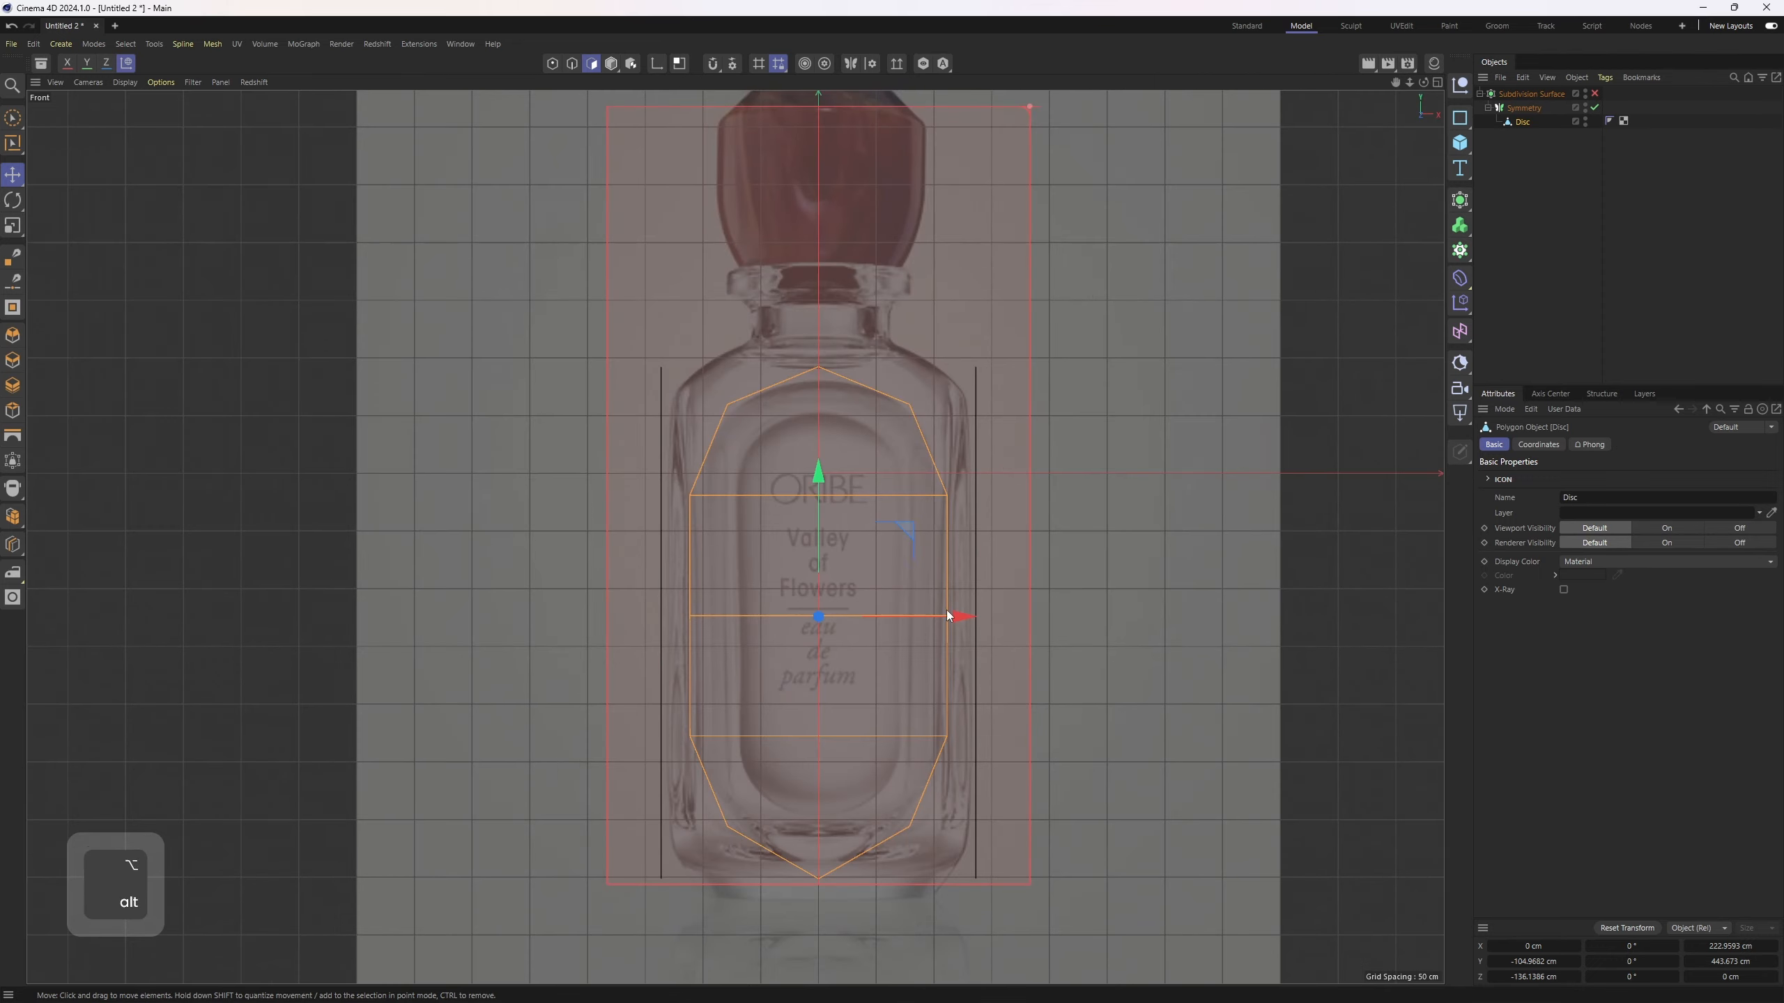
middle_click(993, 553)
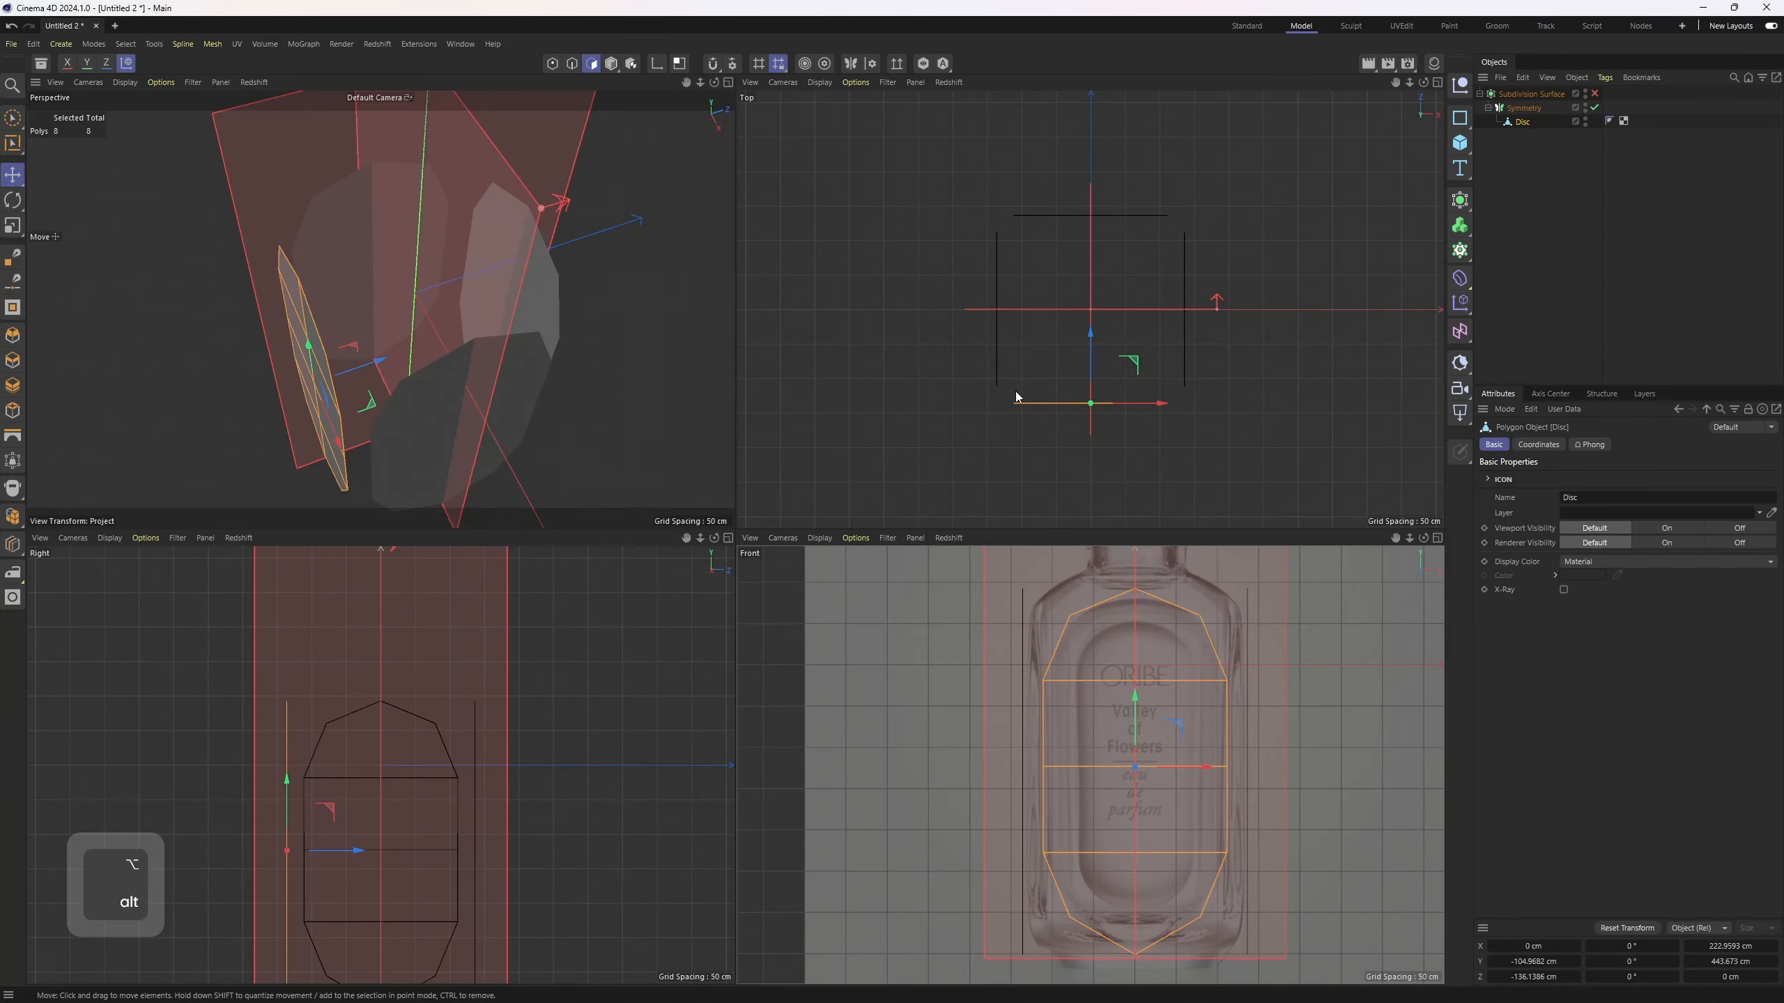
scroll(1020, 262, "up", 2)
left_click_drag(1122, 288, 1122, 279)
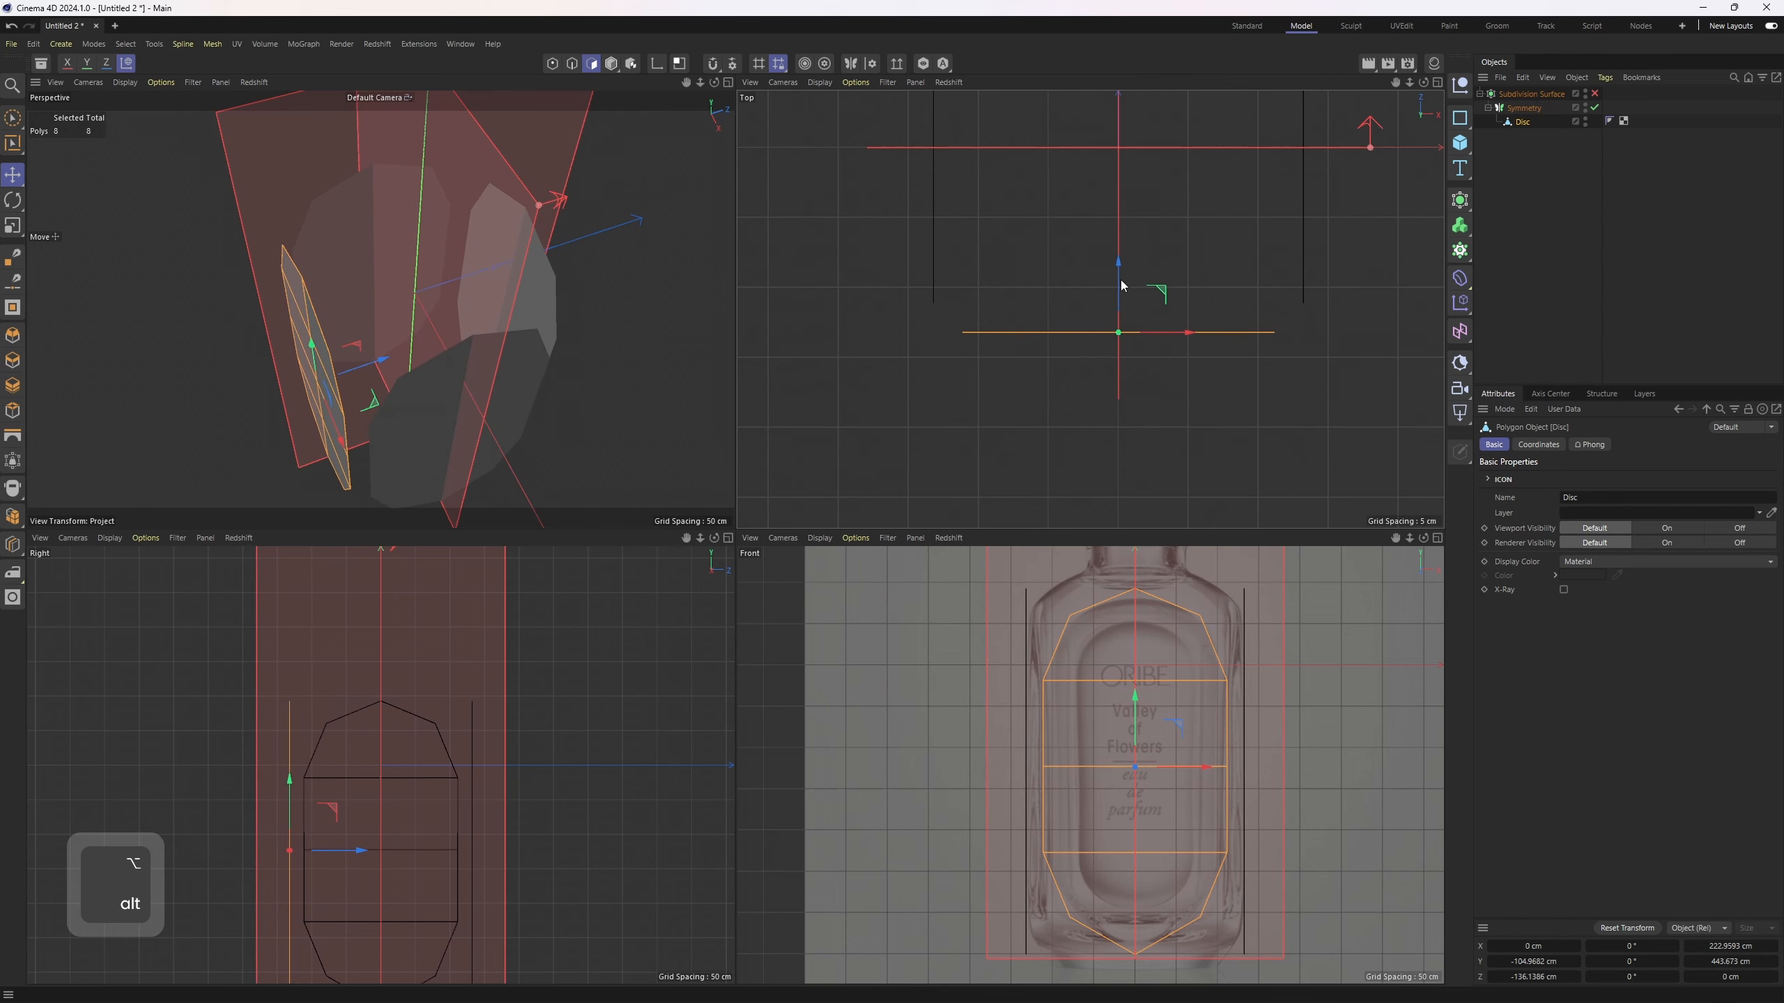
- Inspect the four radial panels in perspective, comparing the Symmetry generator switched off and on
middle_click(543, 430)
left_click_drag(543, 430, 782, 677, "alt")
left_click_drag(896, 589, 1159, 372, "alt")
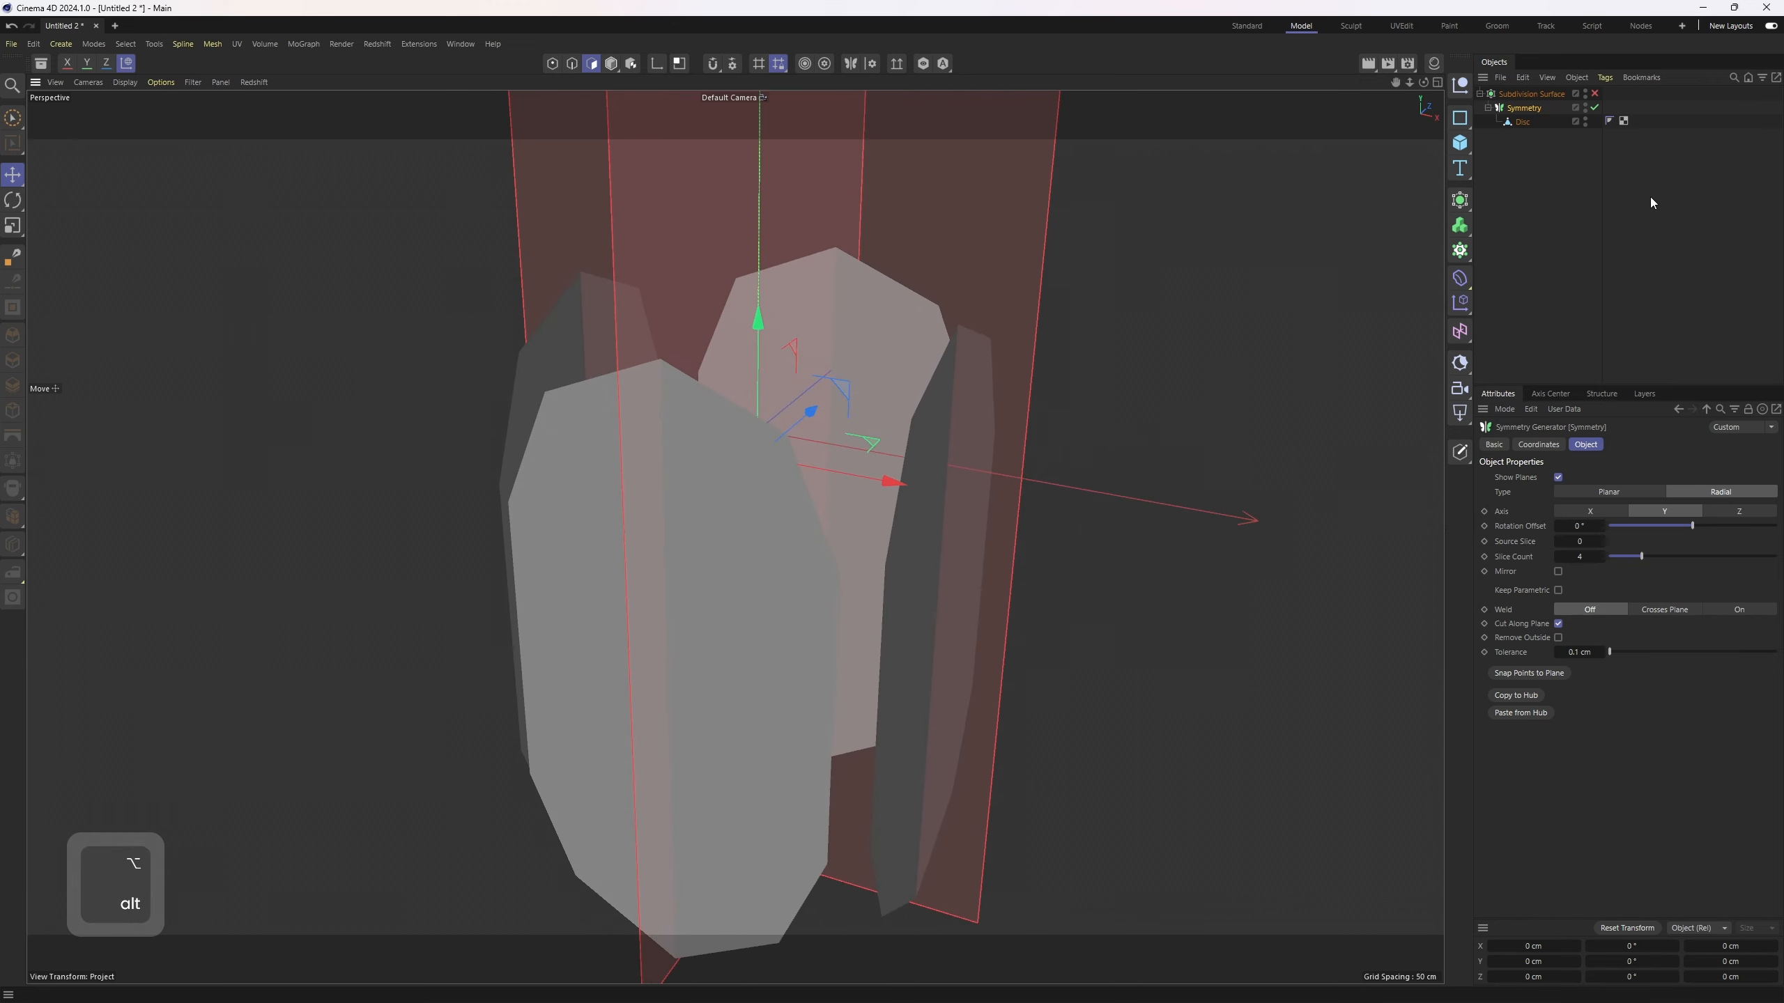
left_click(1595, 108)
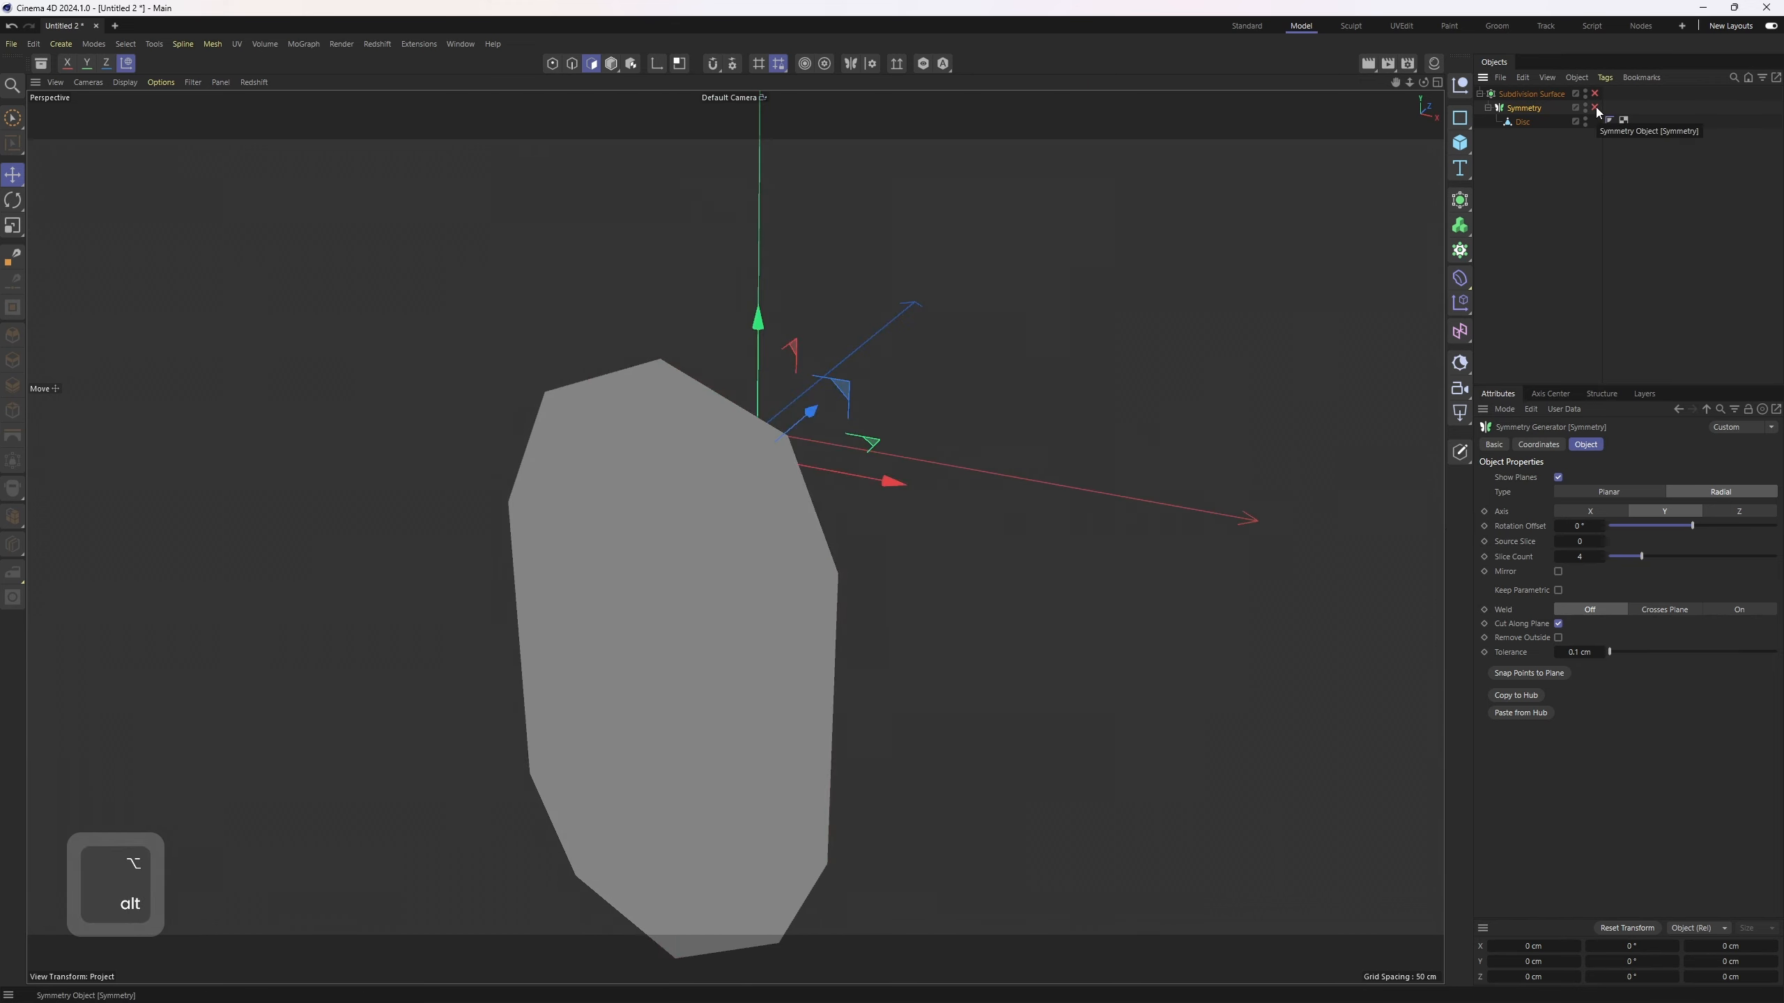
left_click(1595, 108)
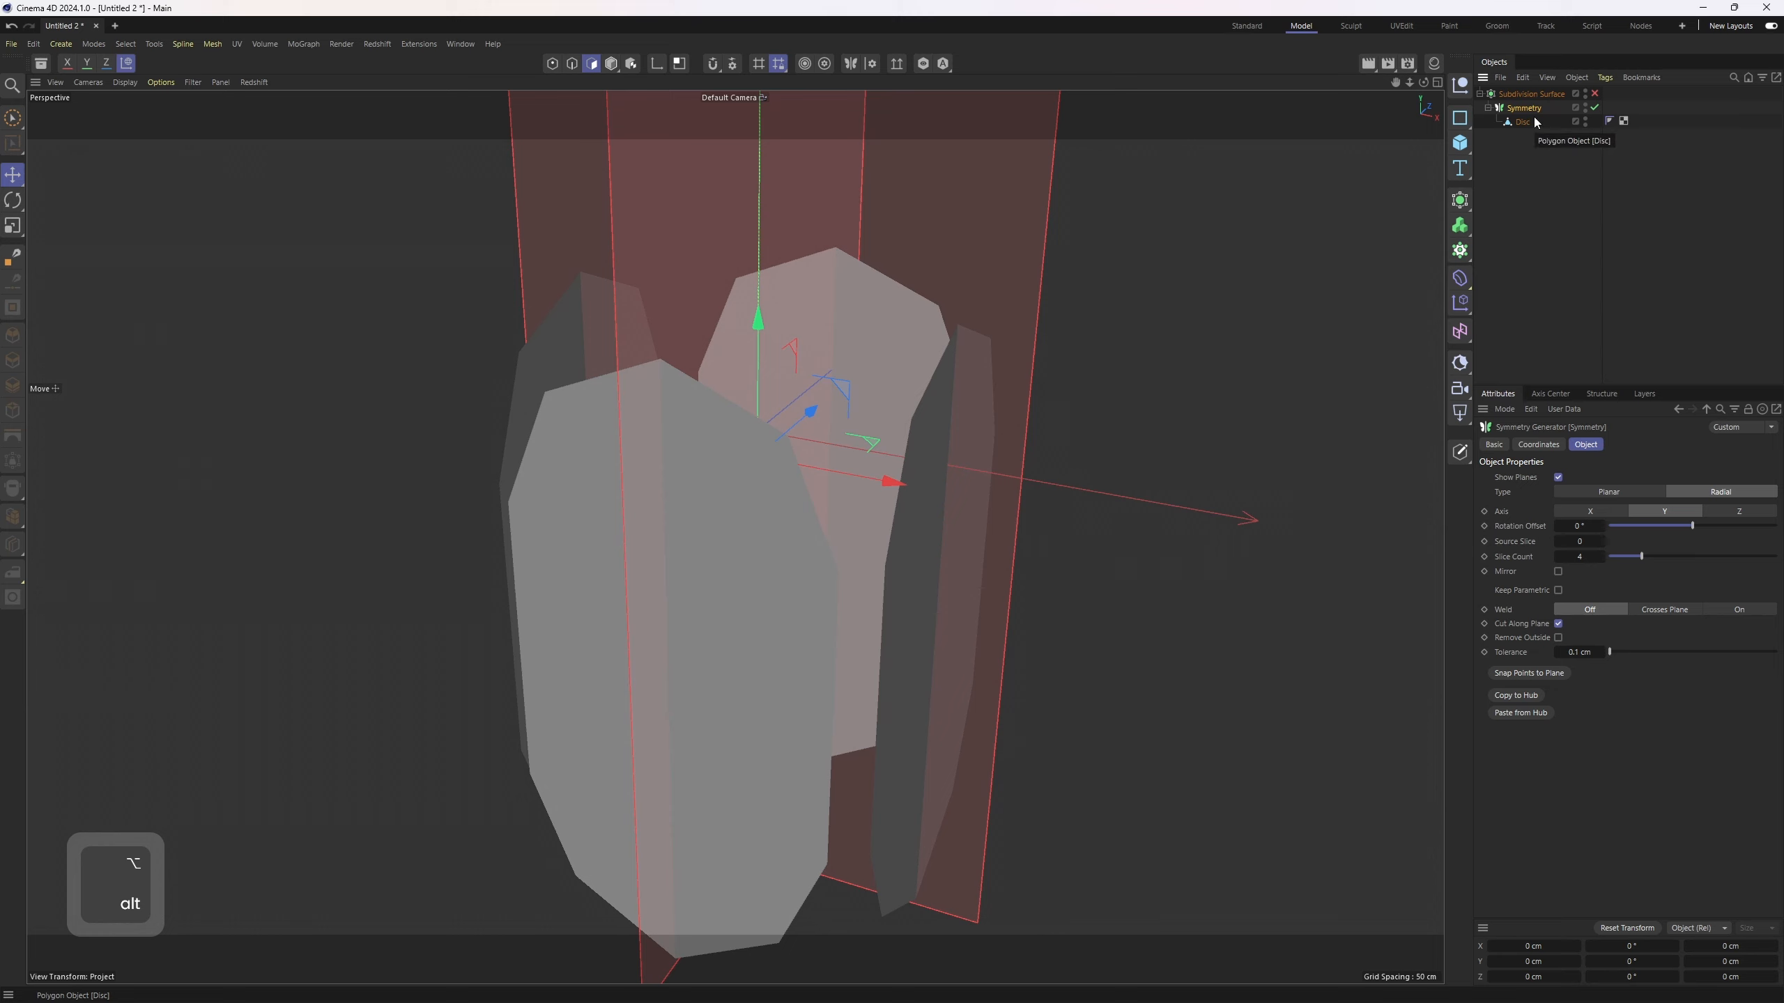
- Set the Symmetry generator's Weld to On and try converting the generator to an editable object
left_click(1737, 611)
key("c")
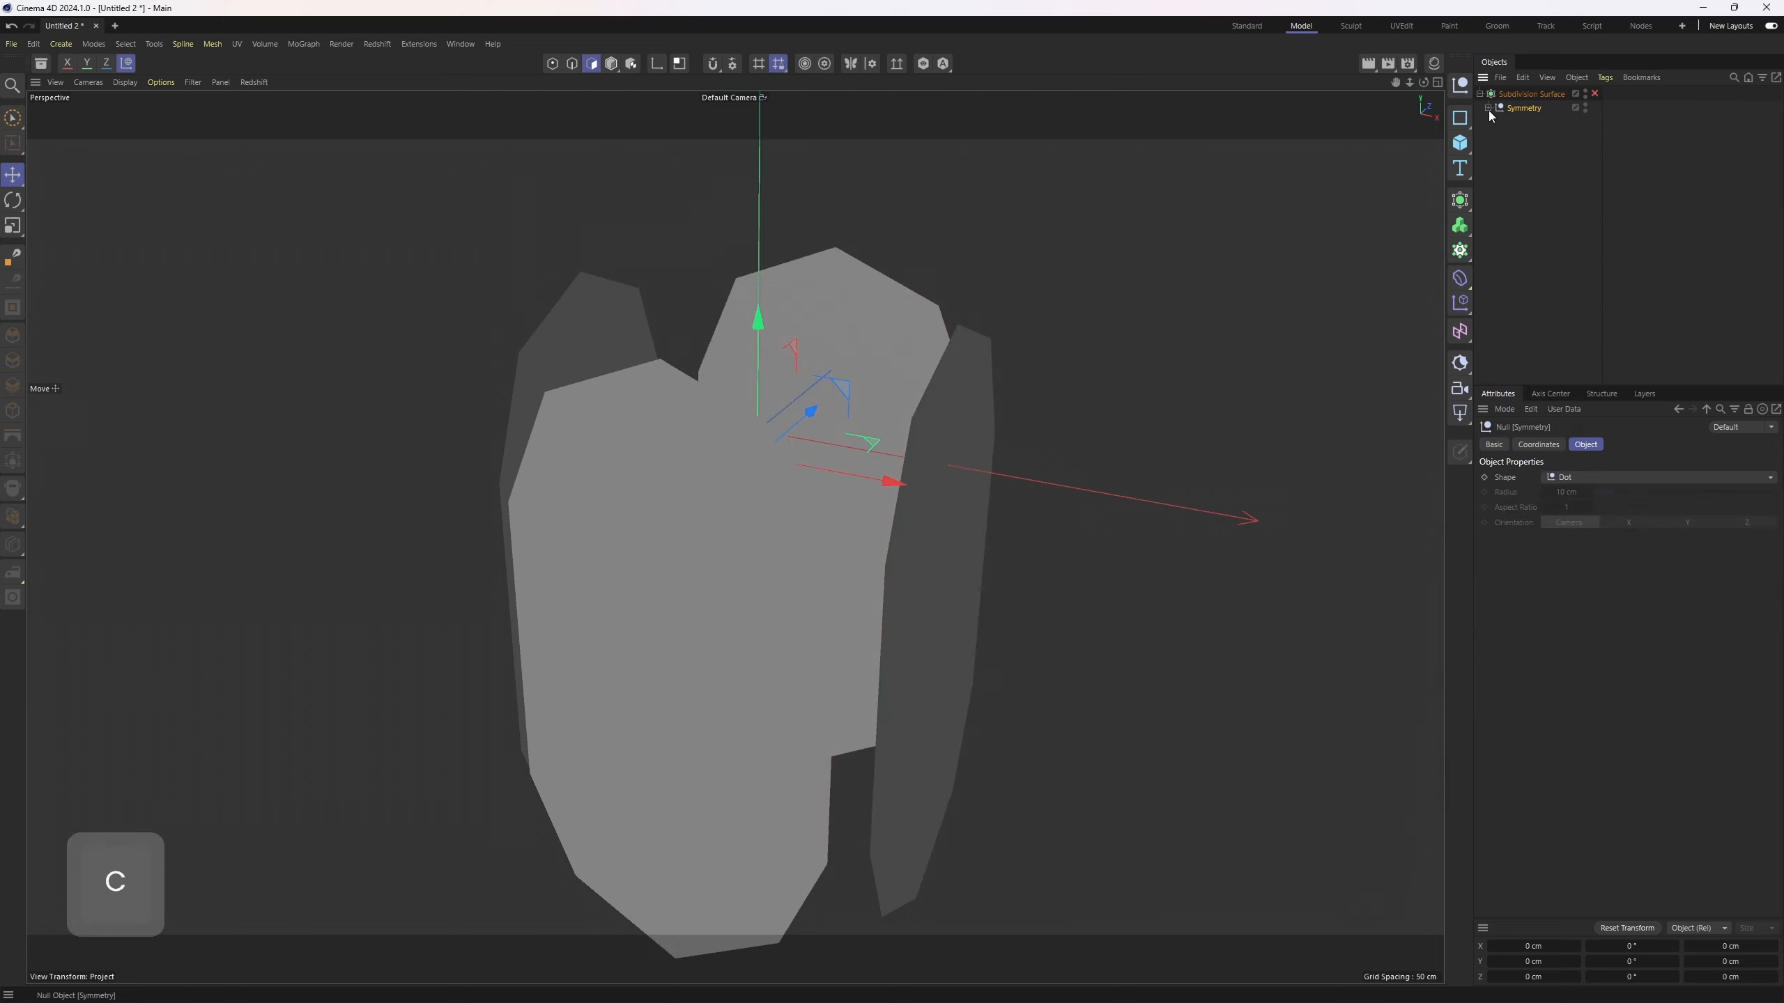
left_click(1521, 123)
key("ctrl+z")
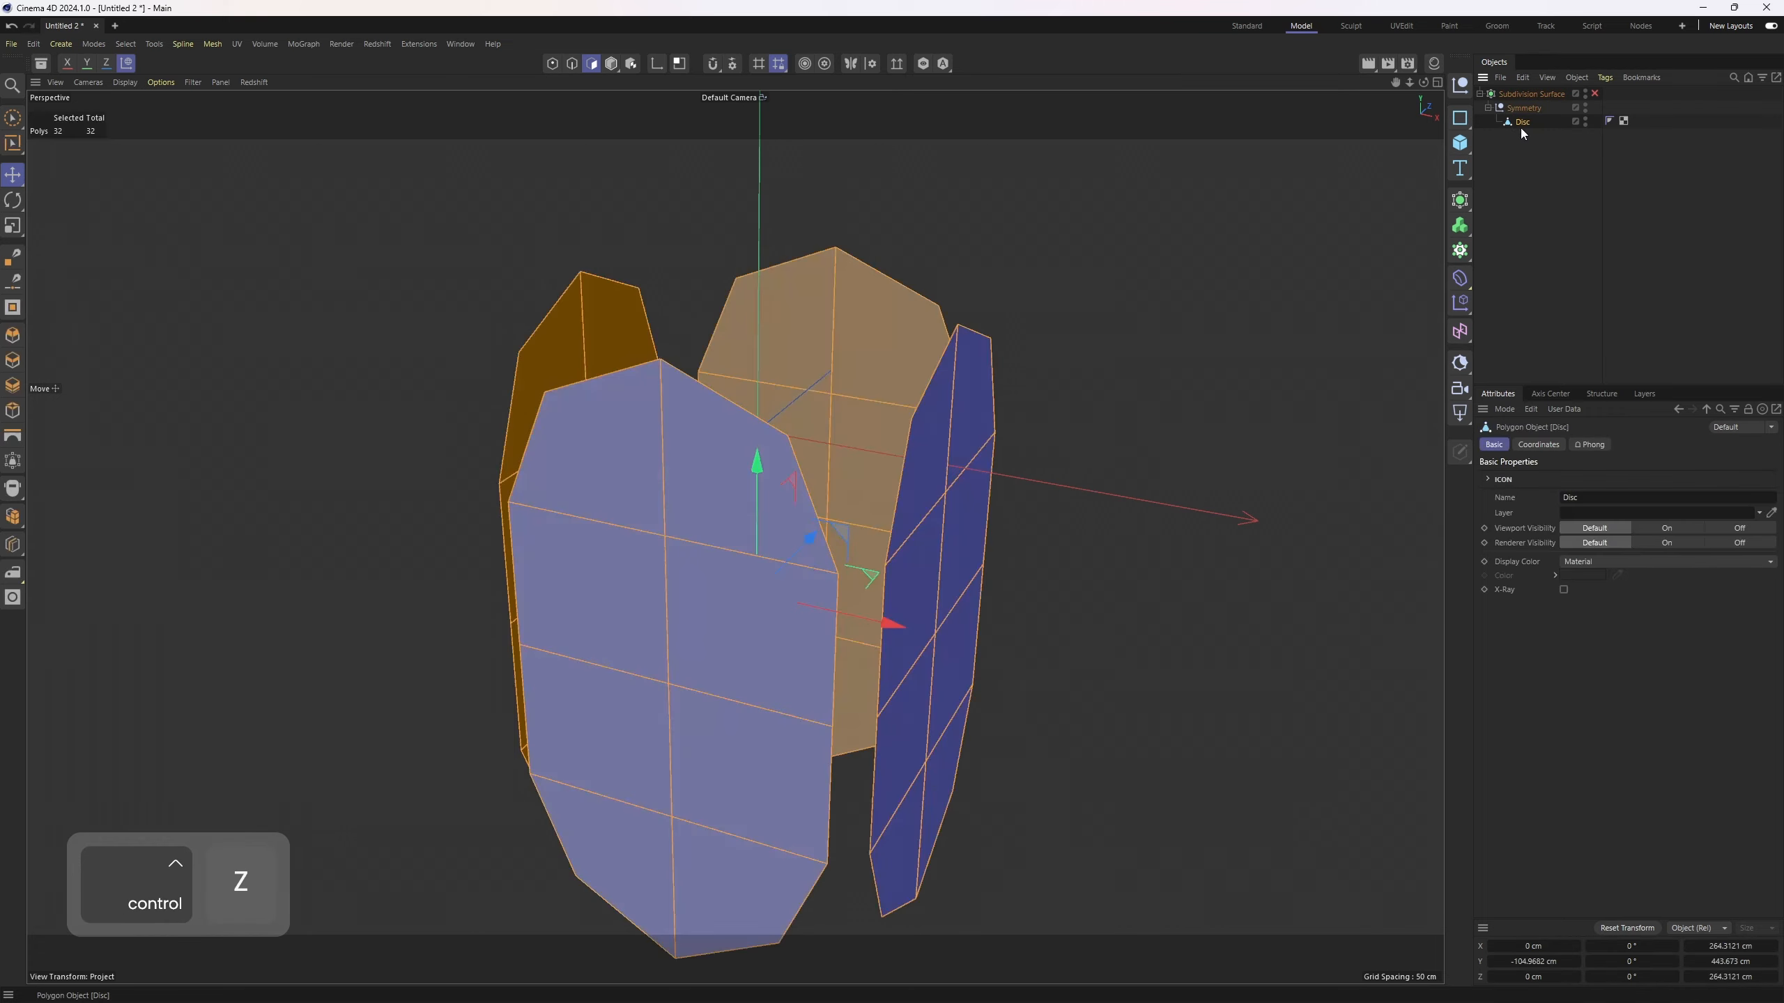
key("ctrl+z")
key("ctrl+z")
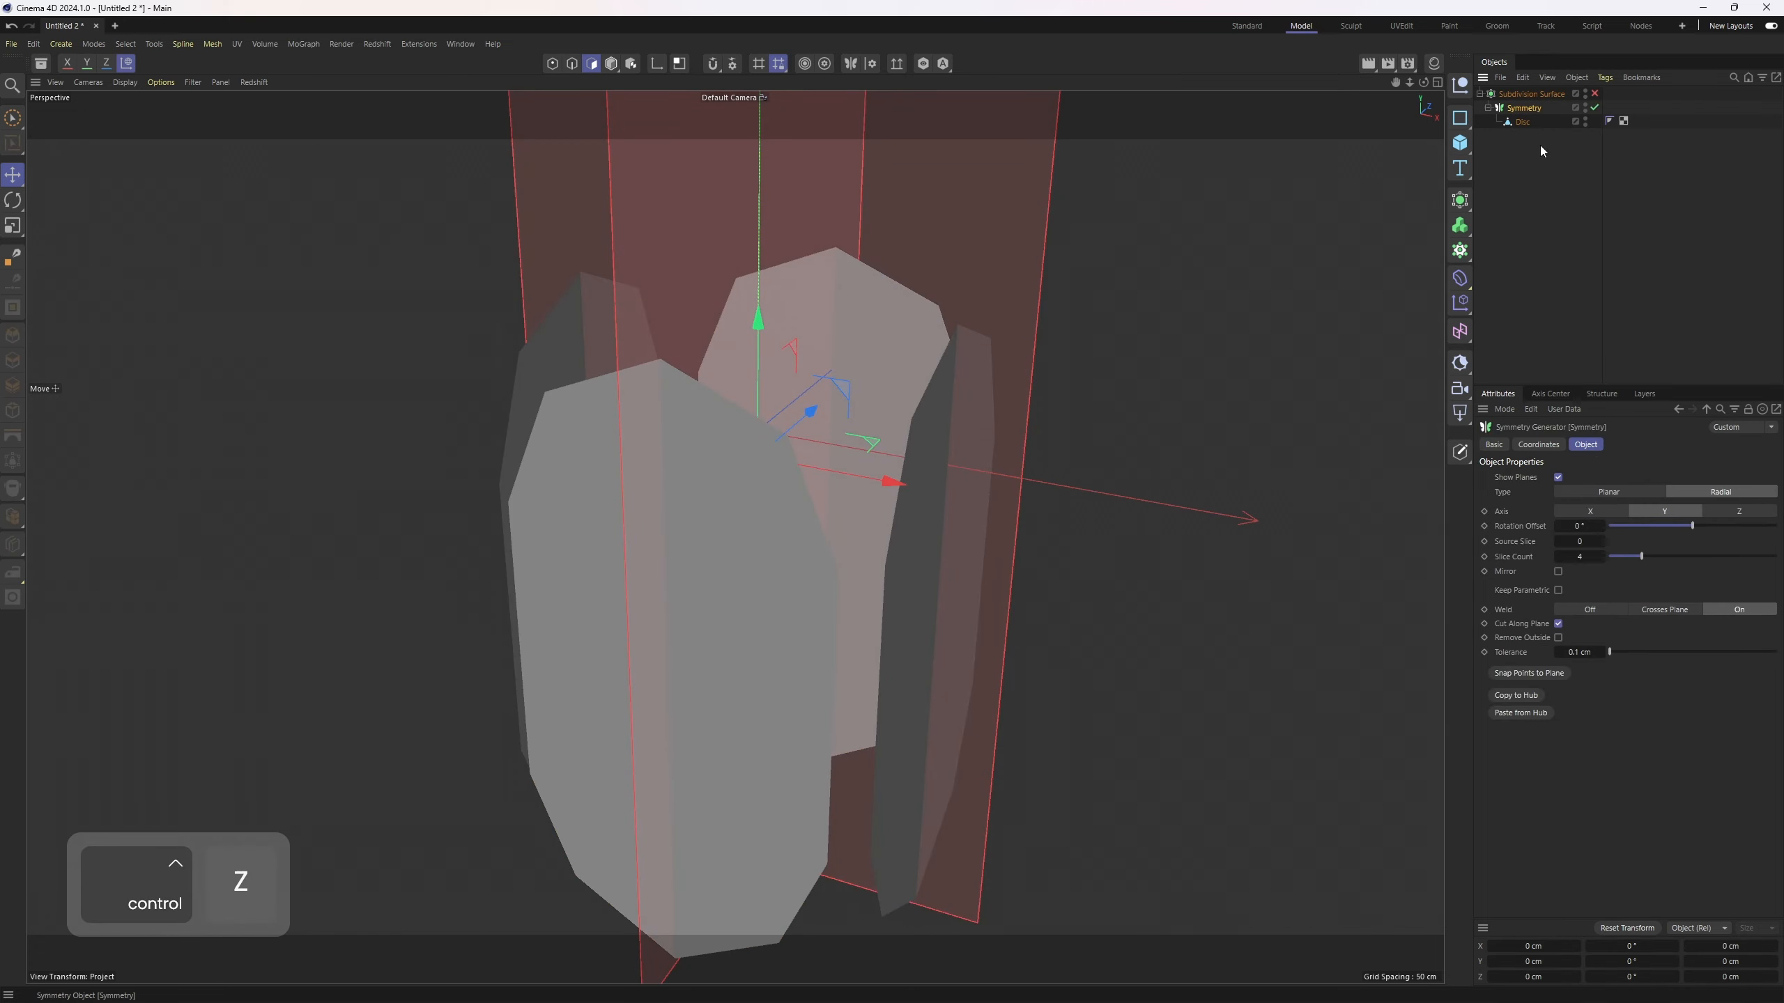
- Try converting the Symmetry generator with Weld set to Off, expand its child objects, and undo the attempt
left_click(1589, 609)
key("c")
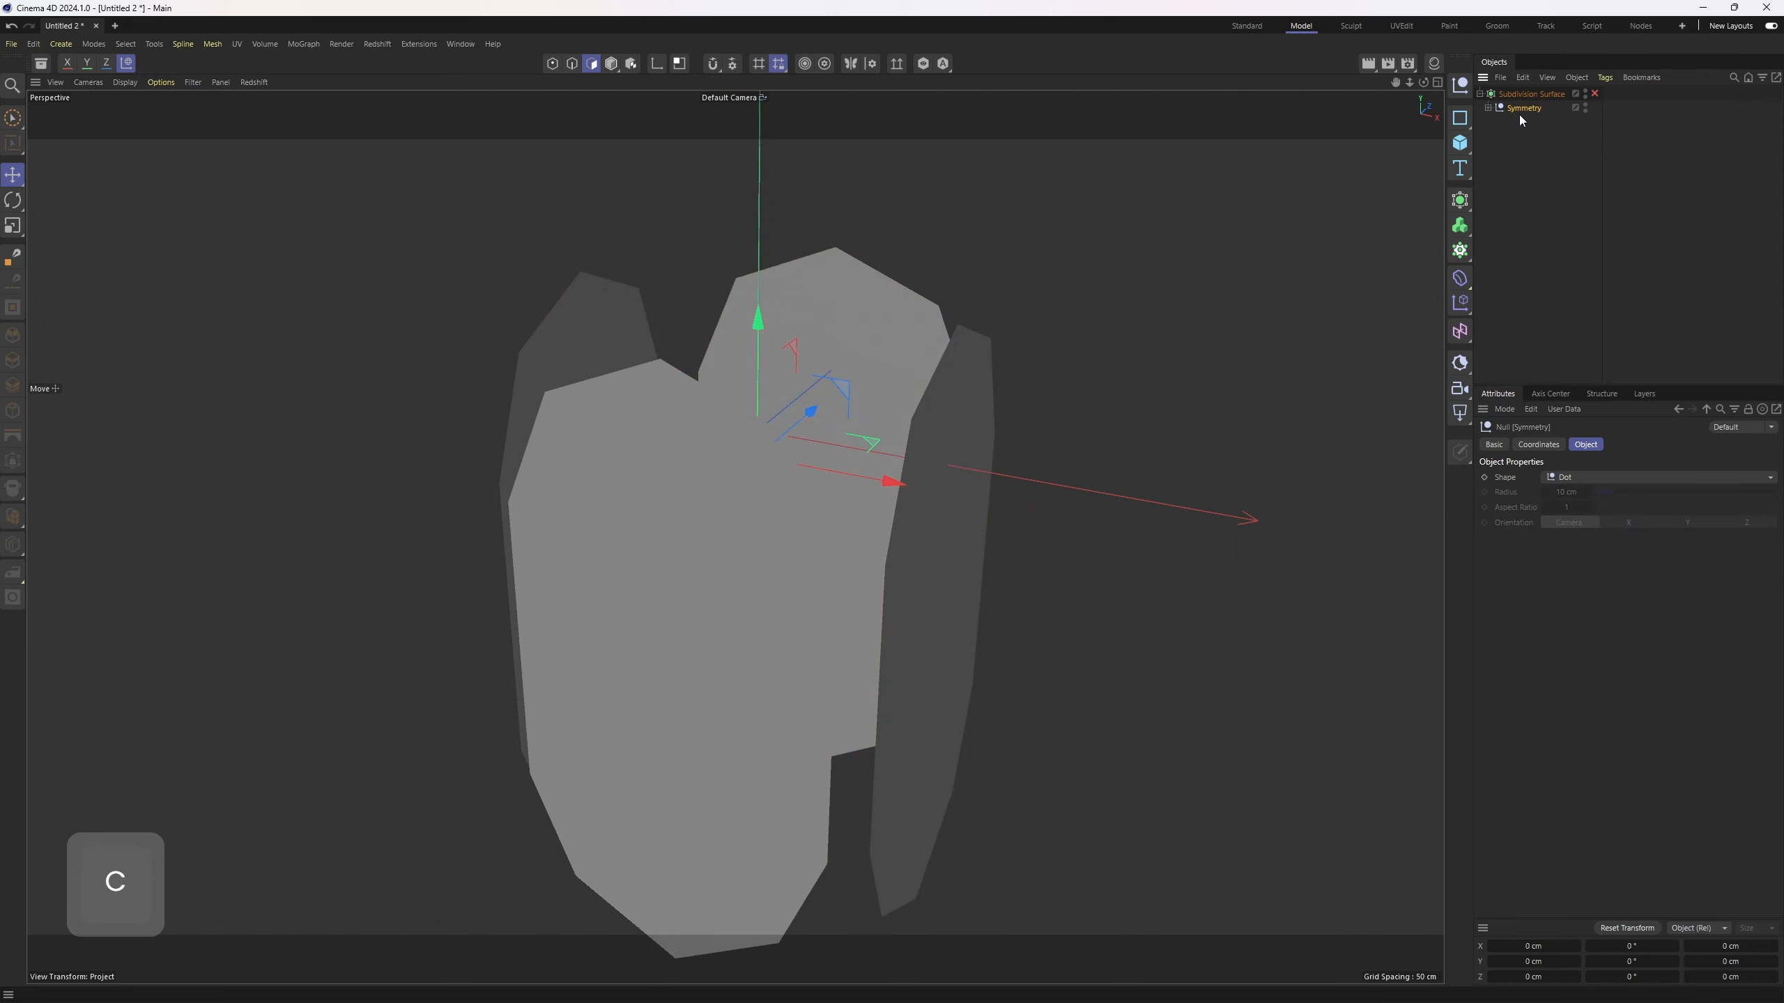
left_click(1488, 107)
left_click_drag(1524, 113, 1523, 112)
left_click(1525, 109)
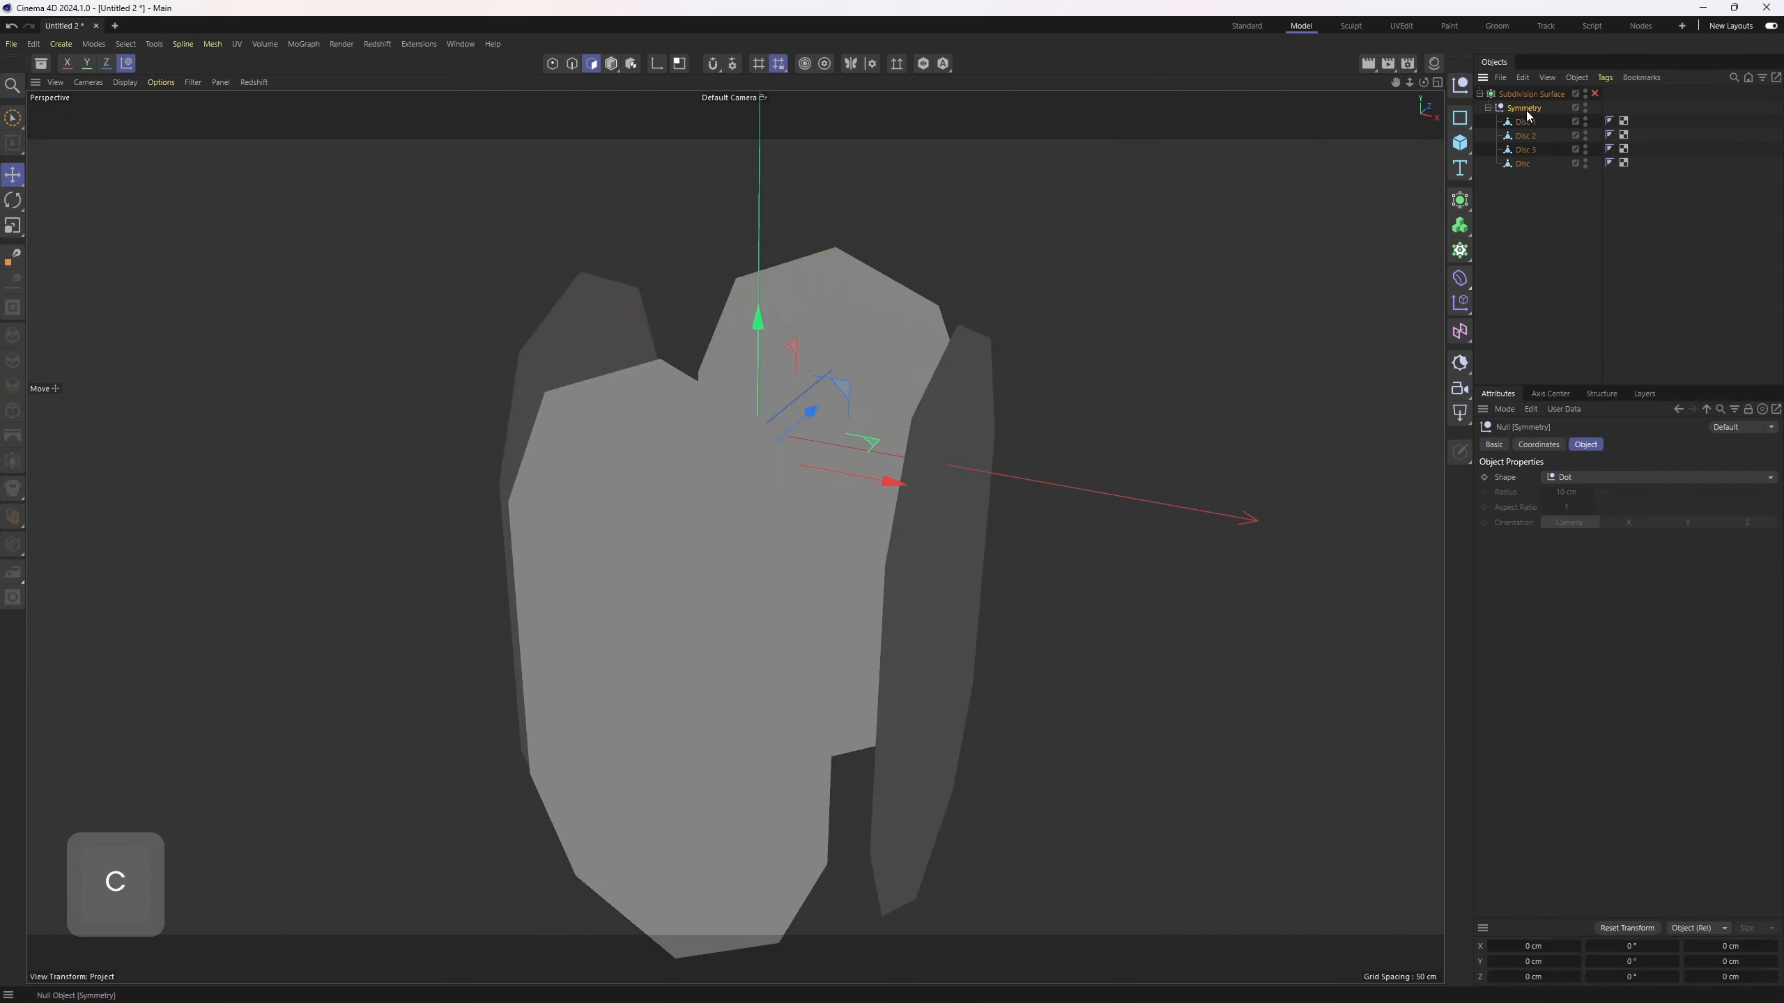
key("ctrl+z")
key("ctrl+z")
key("ctrl+z")
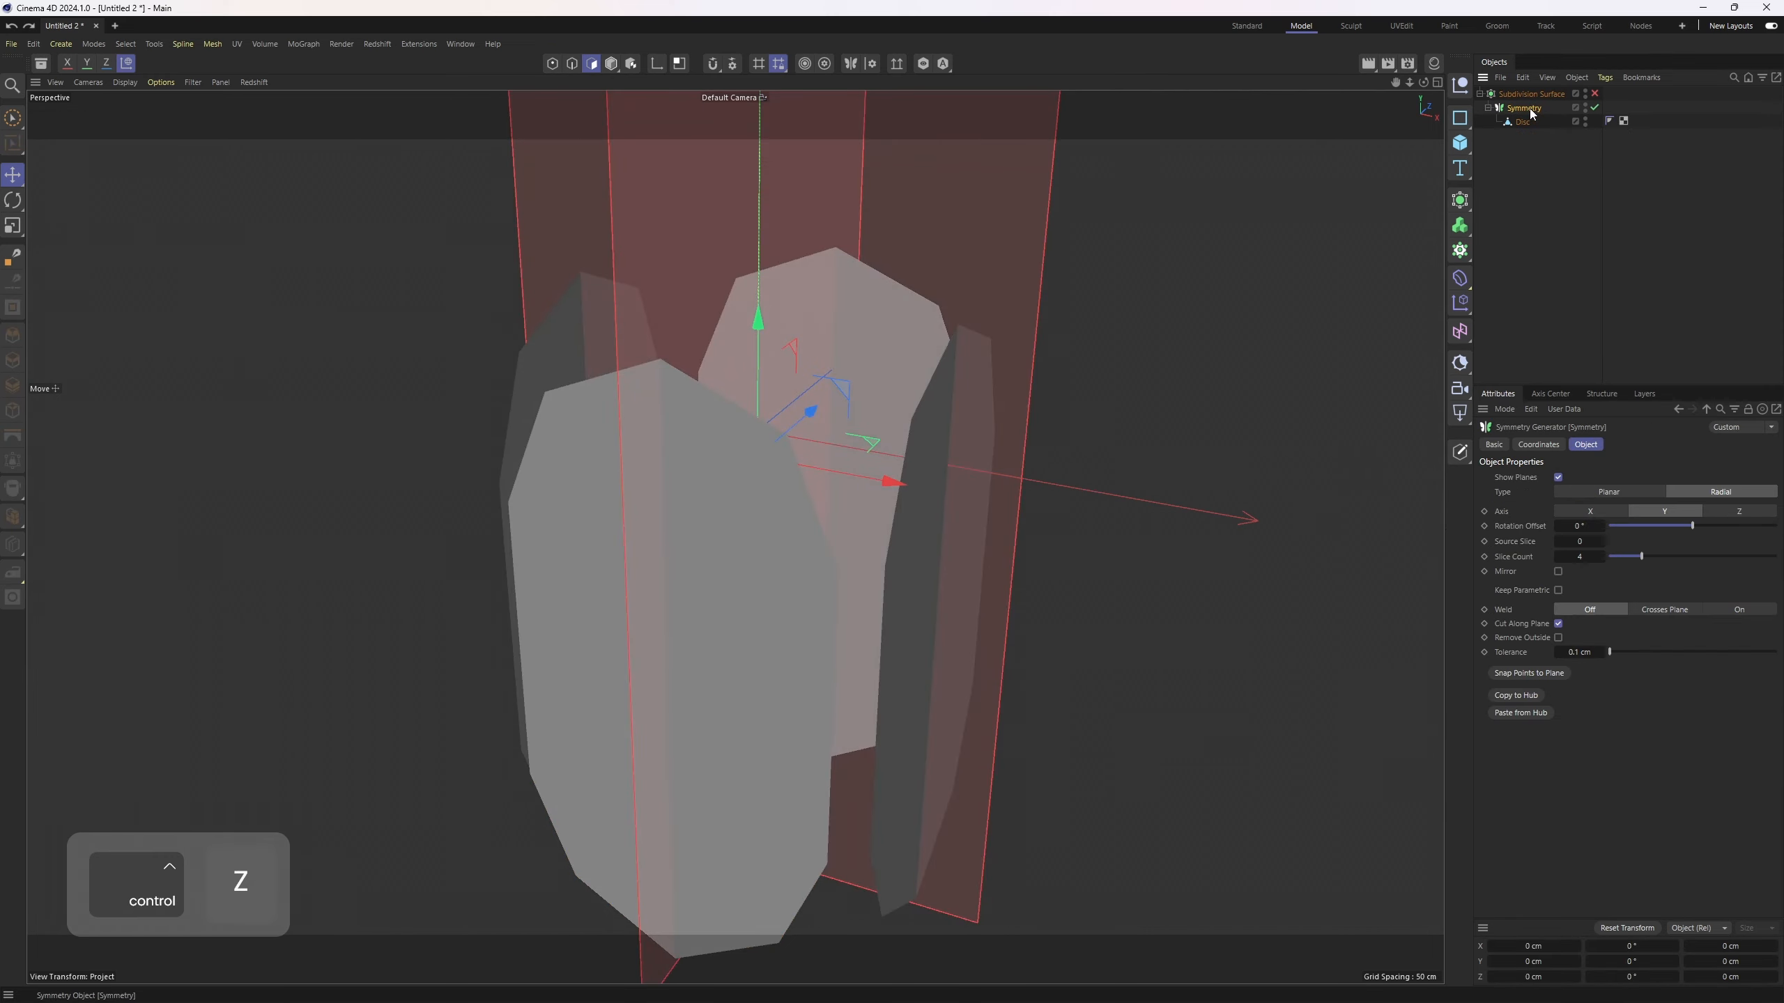
- Make the welded Symmetry generator editable and bridge the side edges of two neighbouring panels with the Polygon Pen
key("c")
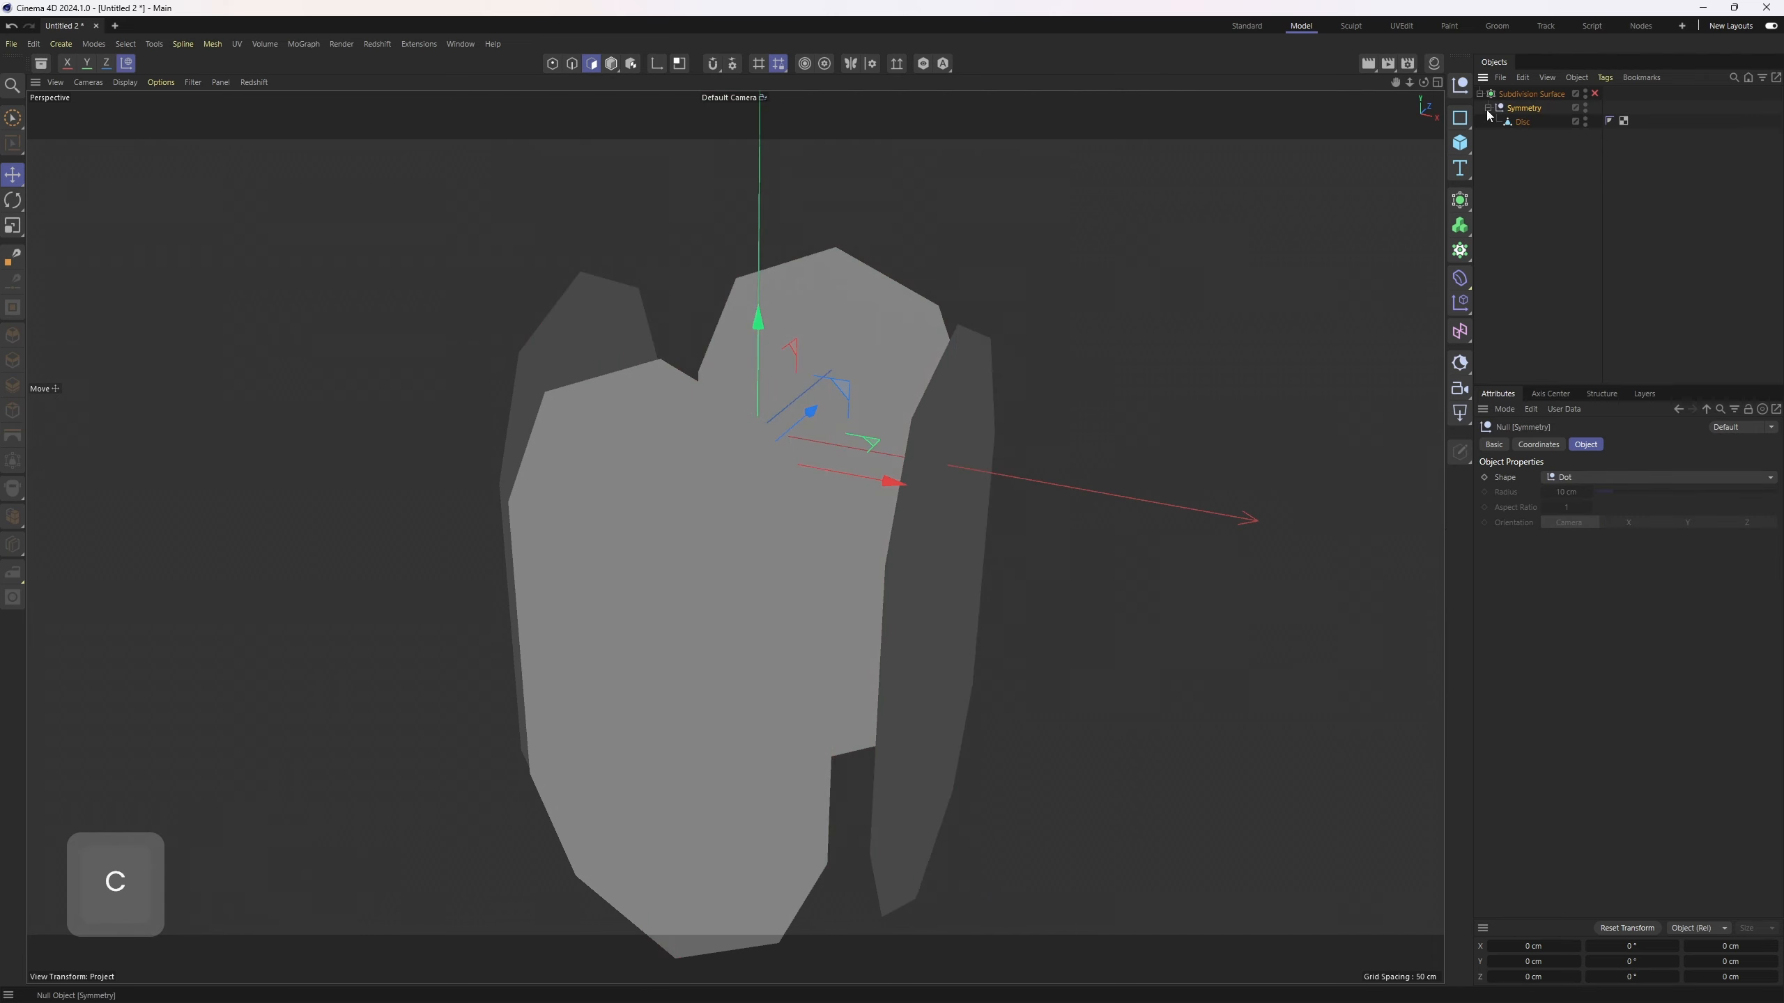
key("2")
right_click(1184, 297)
left_click(1187, 291)
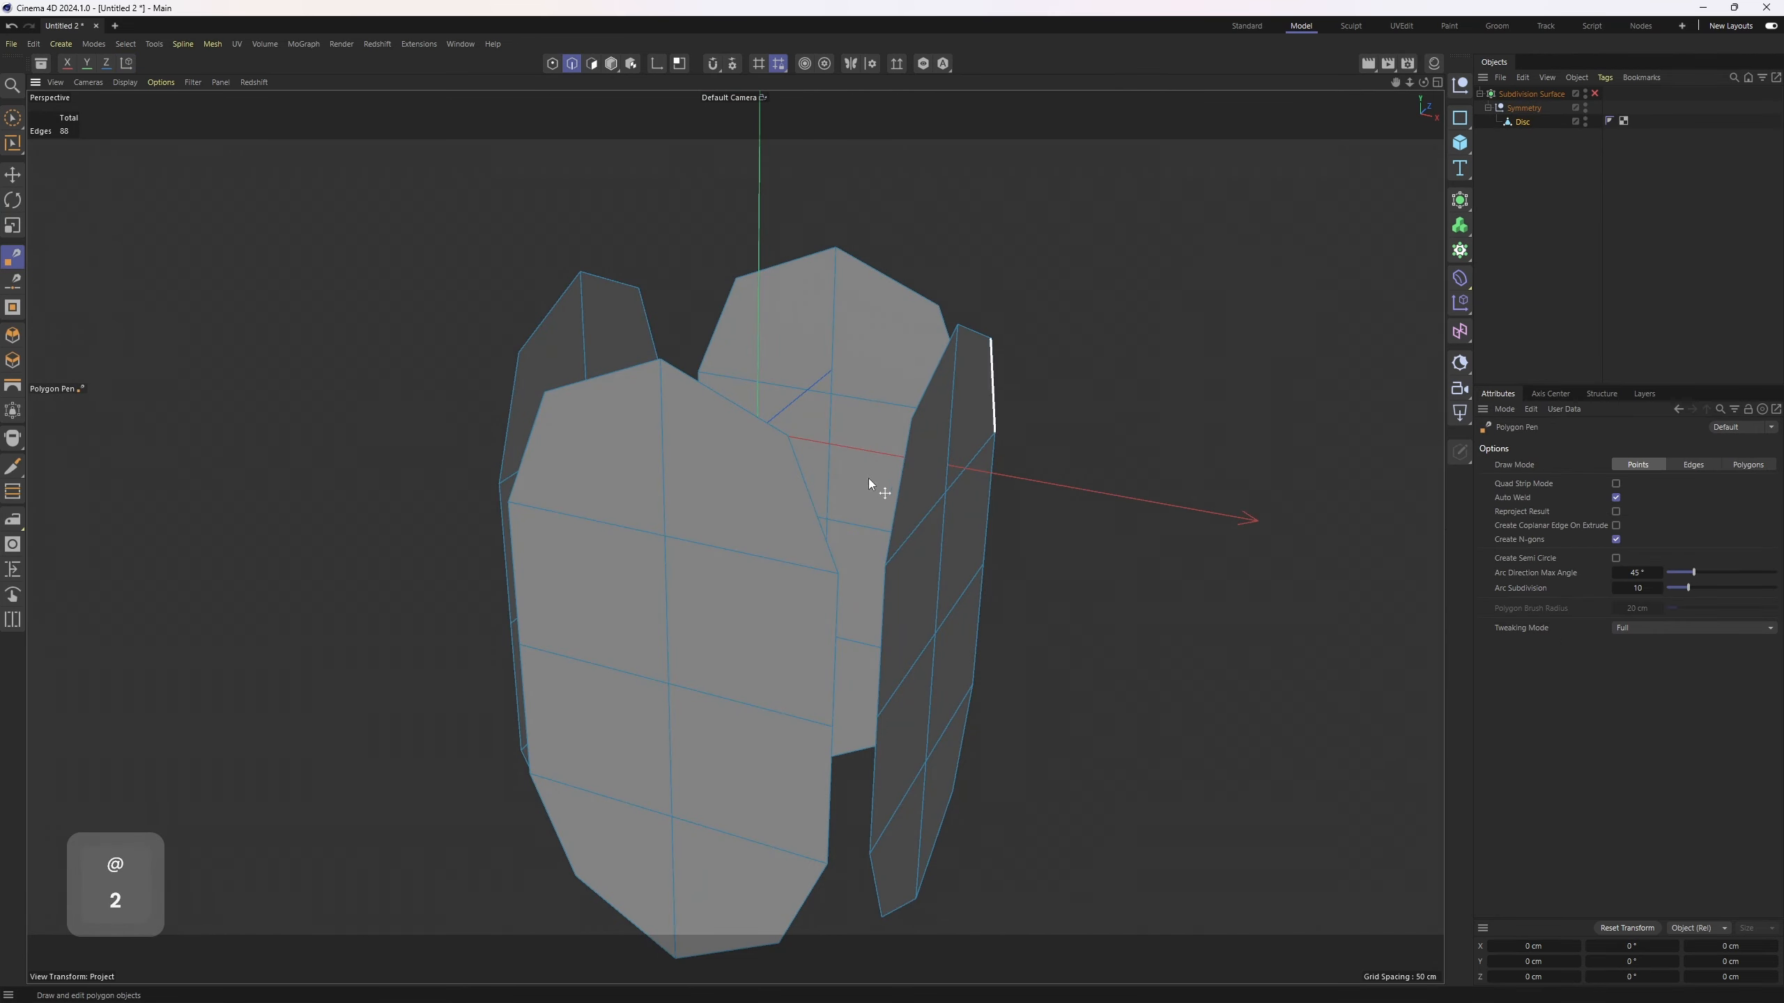
left_click_drag(868, 479, 846, 523, "alt")
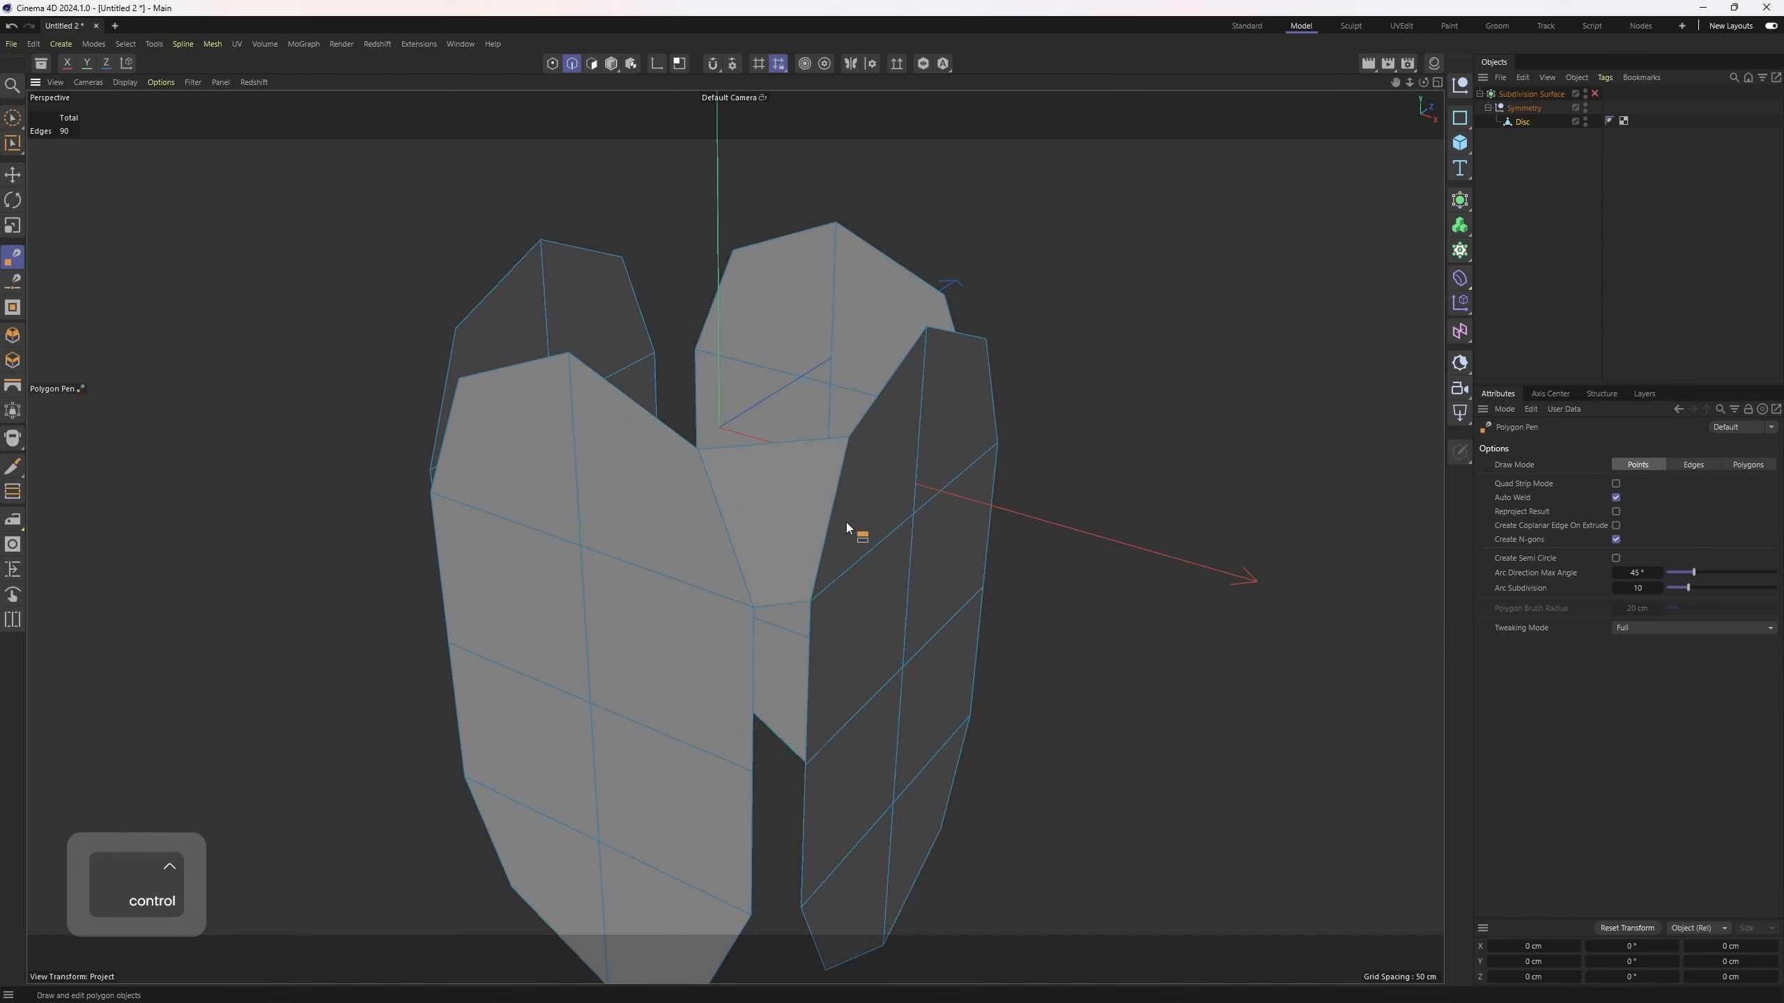
middle_click_drag(846, 524, 737, 318, "alt")
left_click_drag(642, 487, 710, 490, "ctrl")
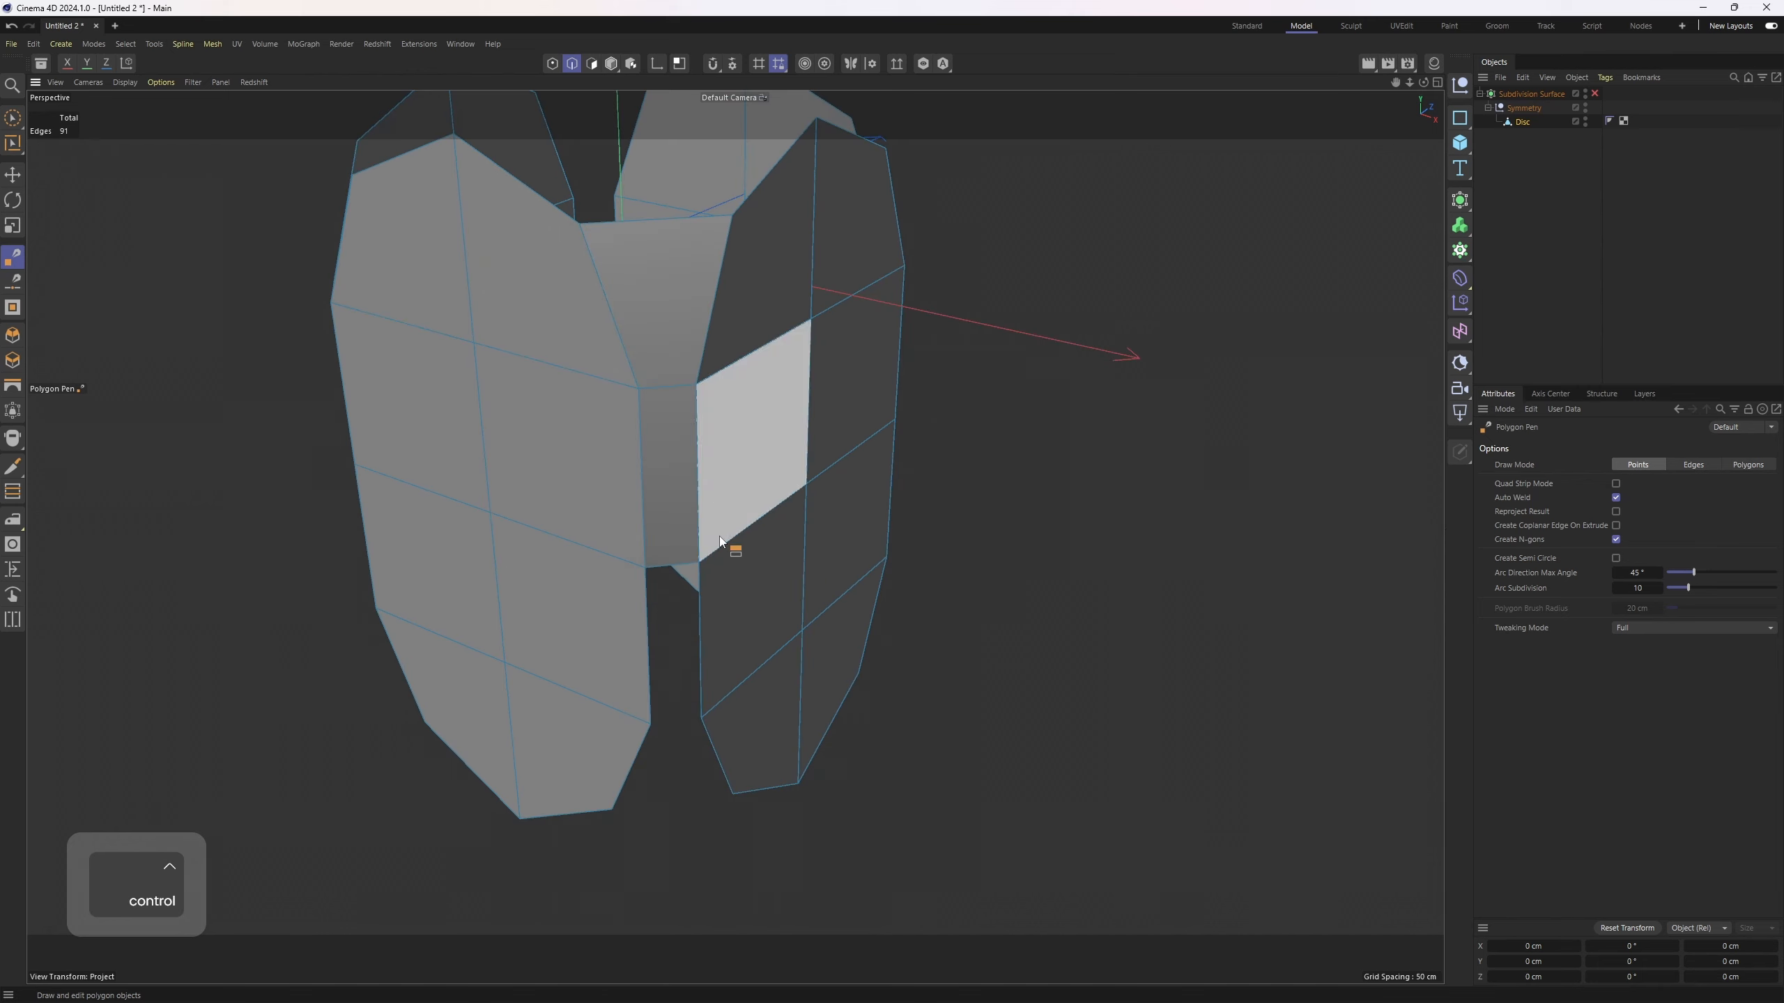
left_click_drag(651, 640, 710, 637, "ctrl")
left_click_drag(634, 763, 719, 756, "ctrl")
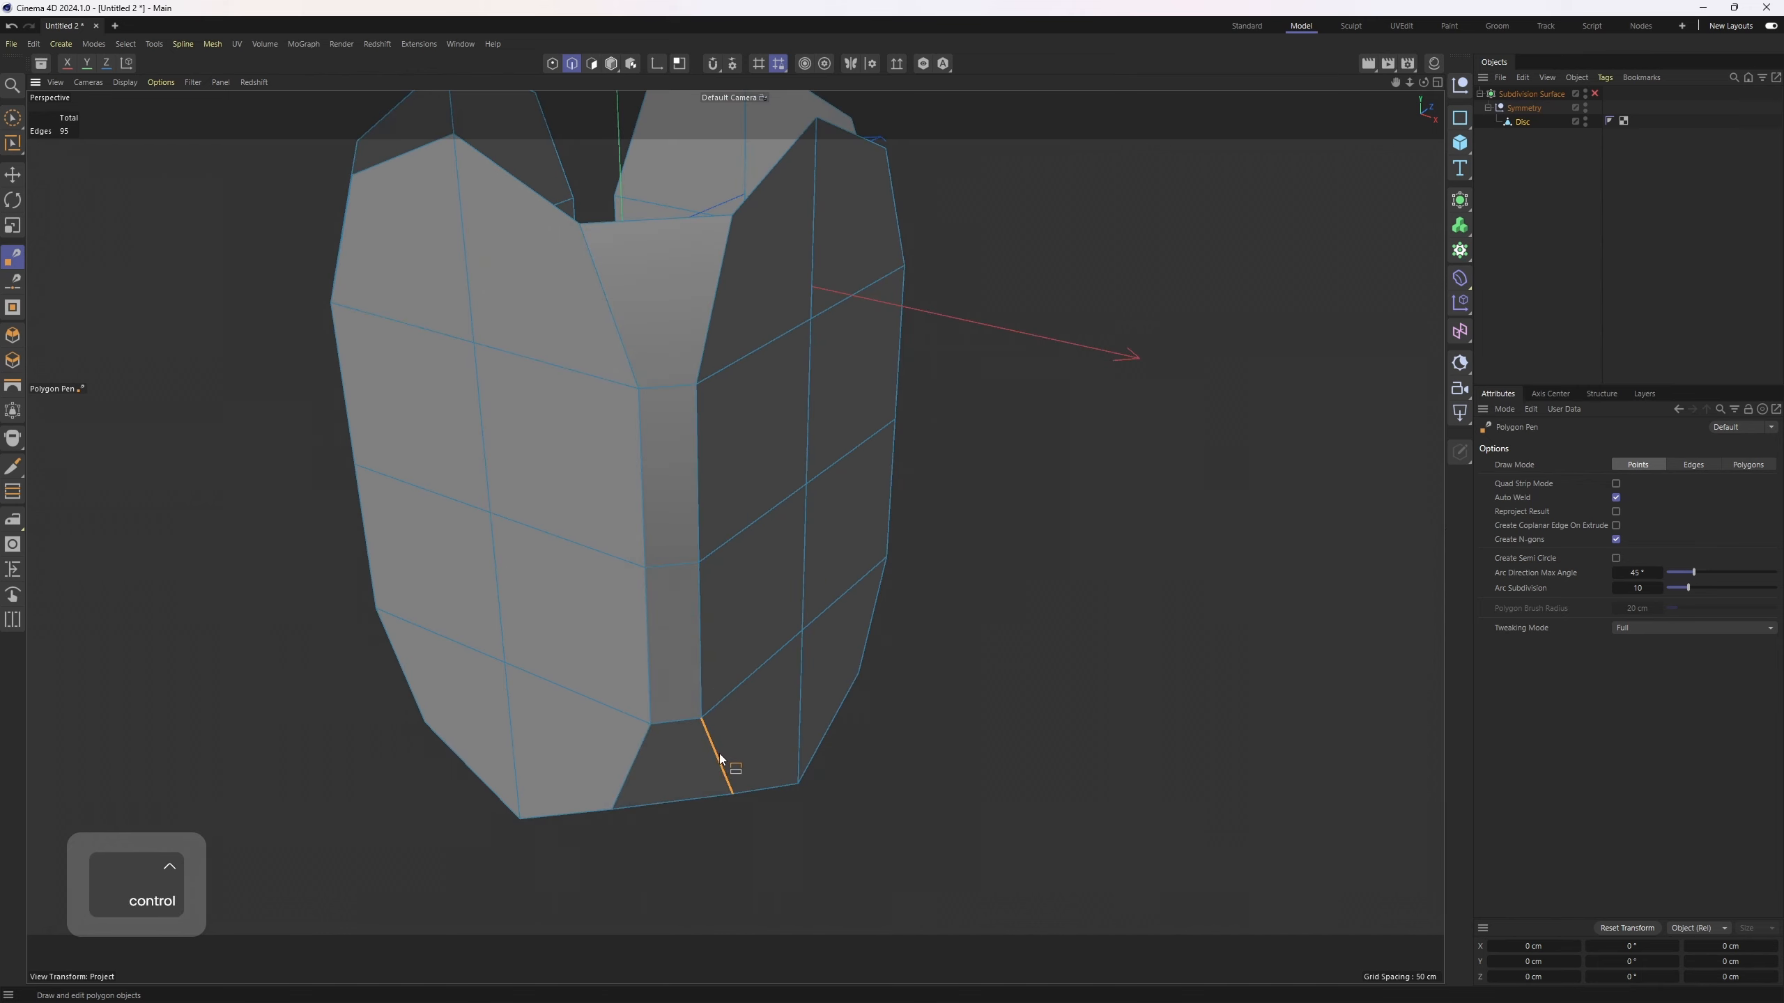
- Bridge the remaining lower and upper corner edges between the two panels with the Polygon Pen
middle_click_drag(720, 755, 667, 496, "alt")
left_click_drag(667, 496, 605, 404, "alt")
left_click_drag(542, 596, 719, 654, "ctrl")
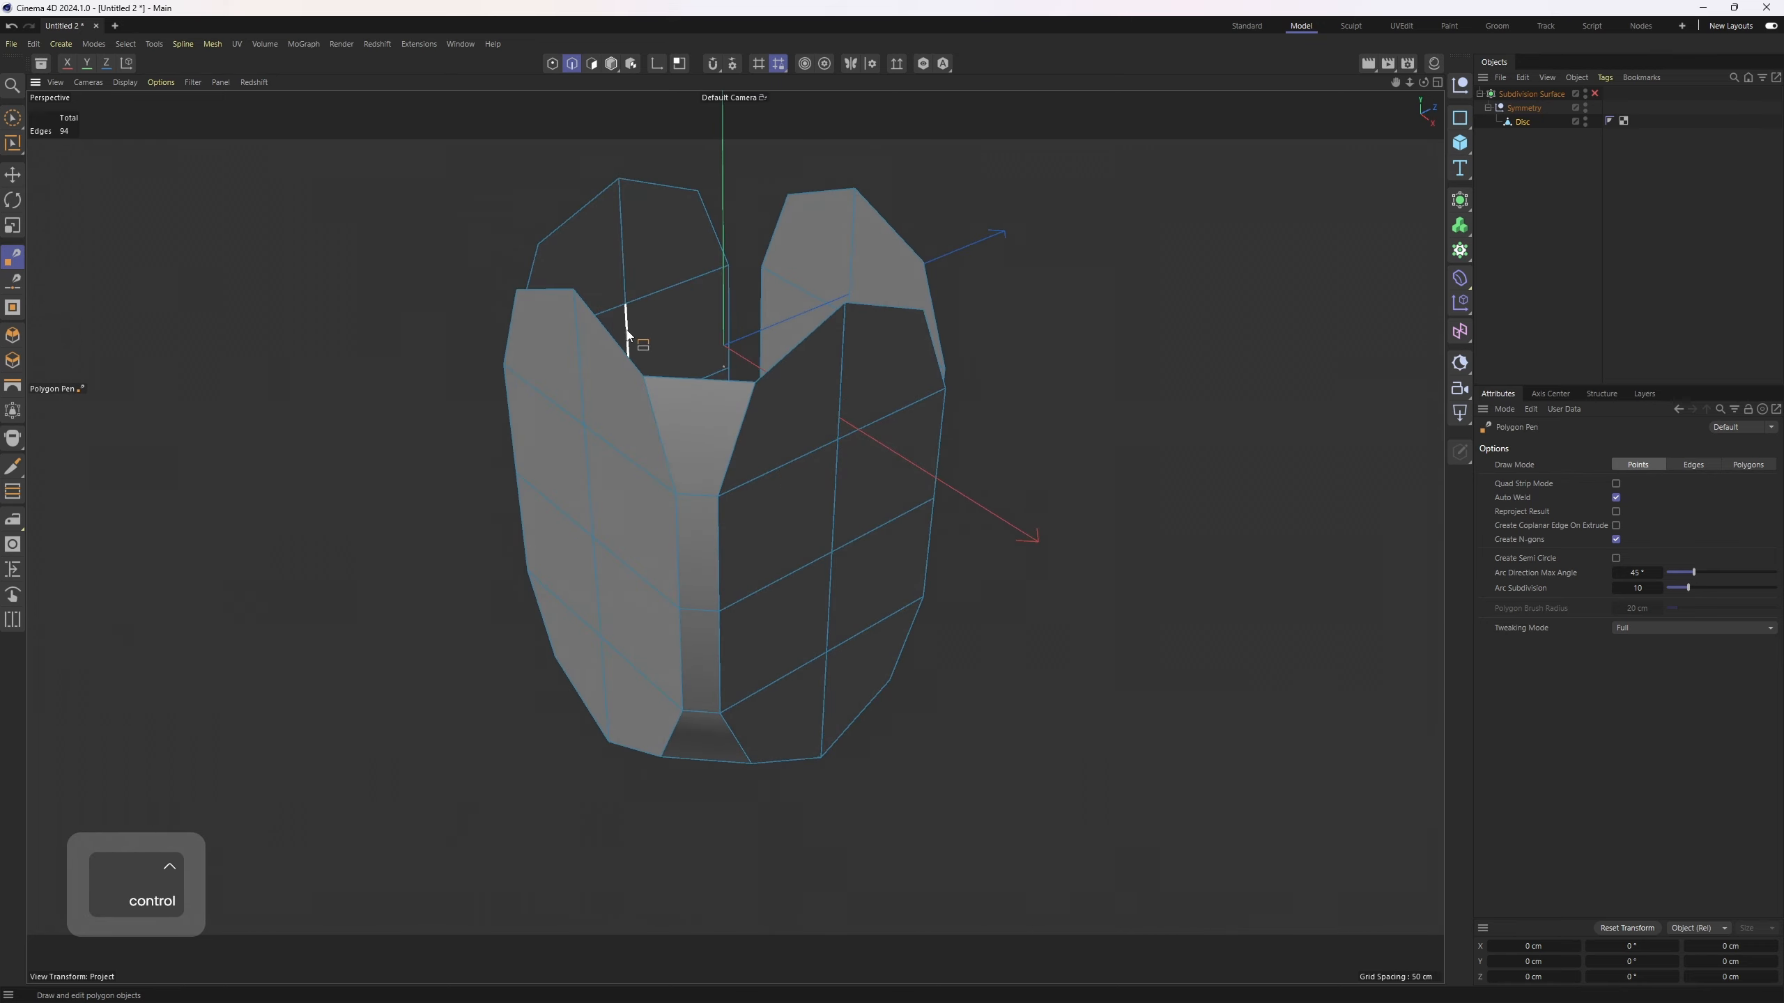
left_click_drag(620, 346, 738, 489, "ctrl")
middle_click(800, 469)
middle_click(729, 453)
- Select the six bridging polygons that run from top to bottom between the two panels
scroll(743, 448, "up", 1)
key("3")
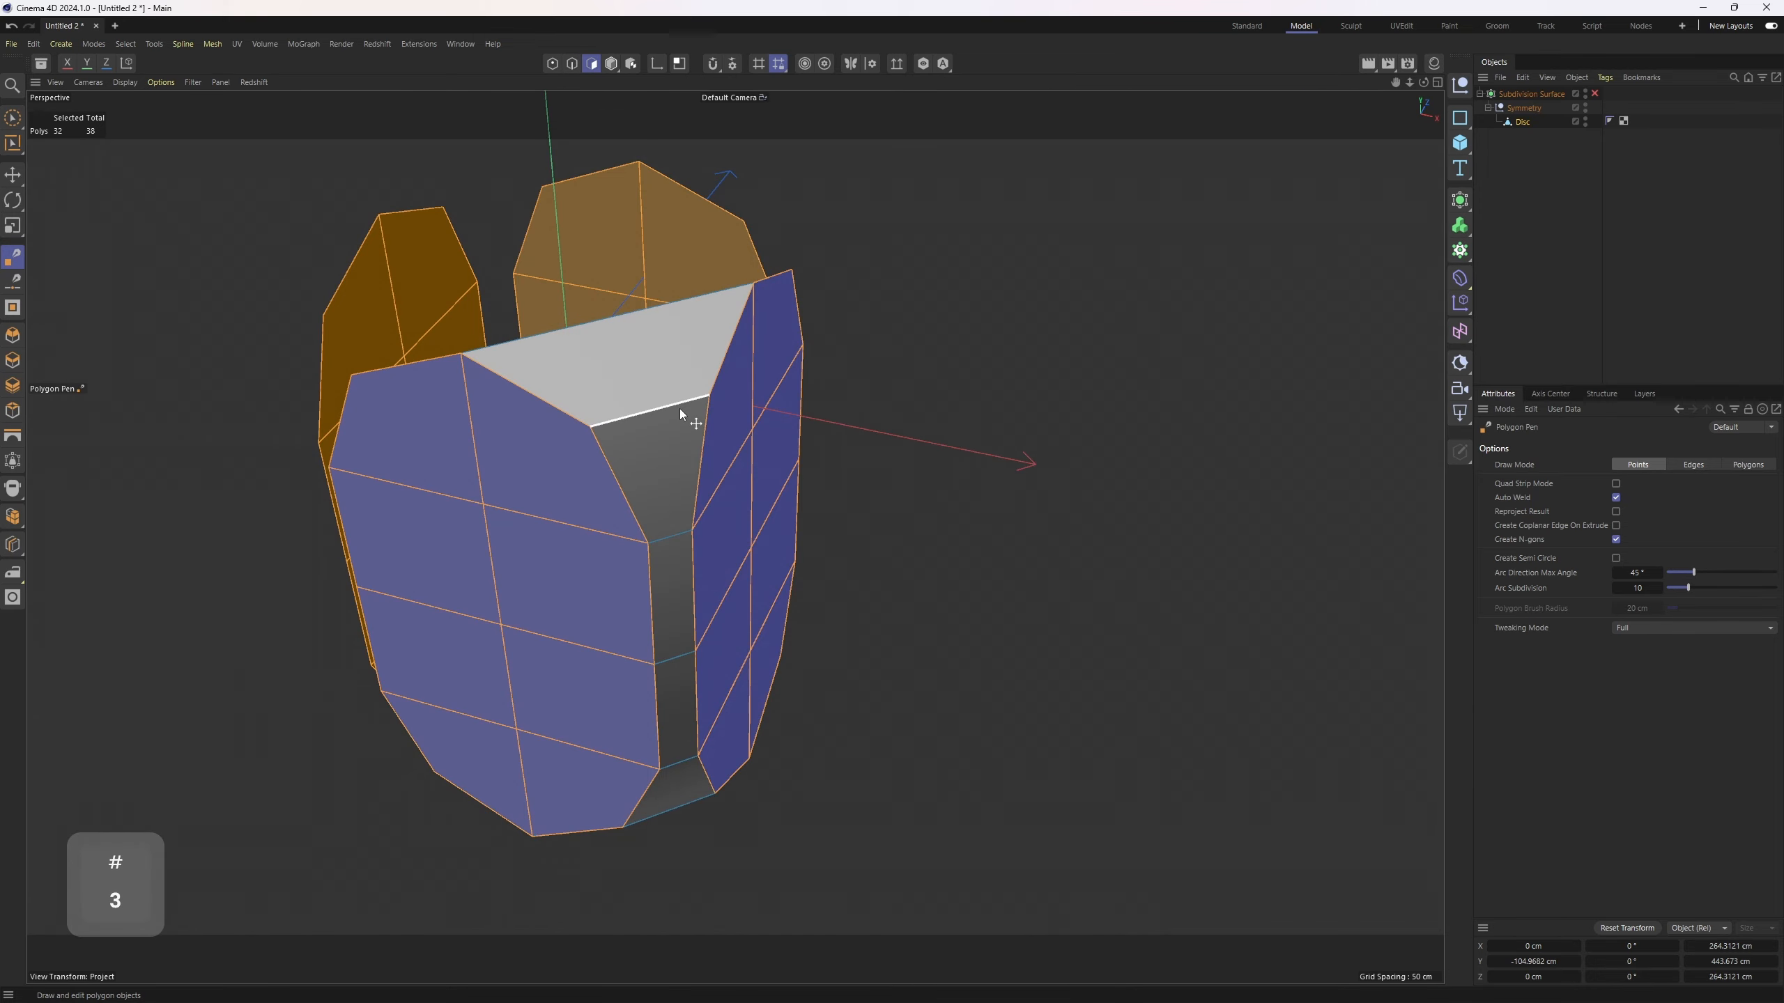
key("e")
left_click_drag(658, 416, 674, 618)
middle_click_drag(687, 700, 626, 518, "alt")
mouse_move(627, 518)
left_mouse_down("alt")
mouse_move(617, 427)
mouse_move(646, 622)
left_mouse_up("alt")
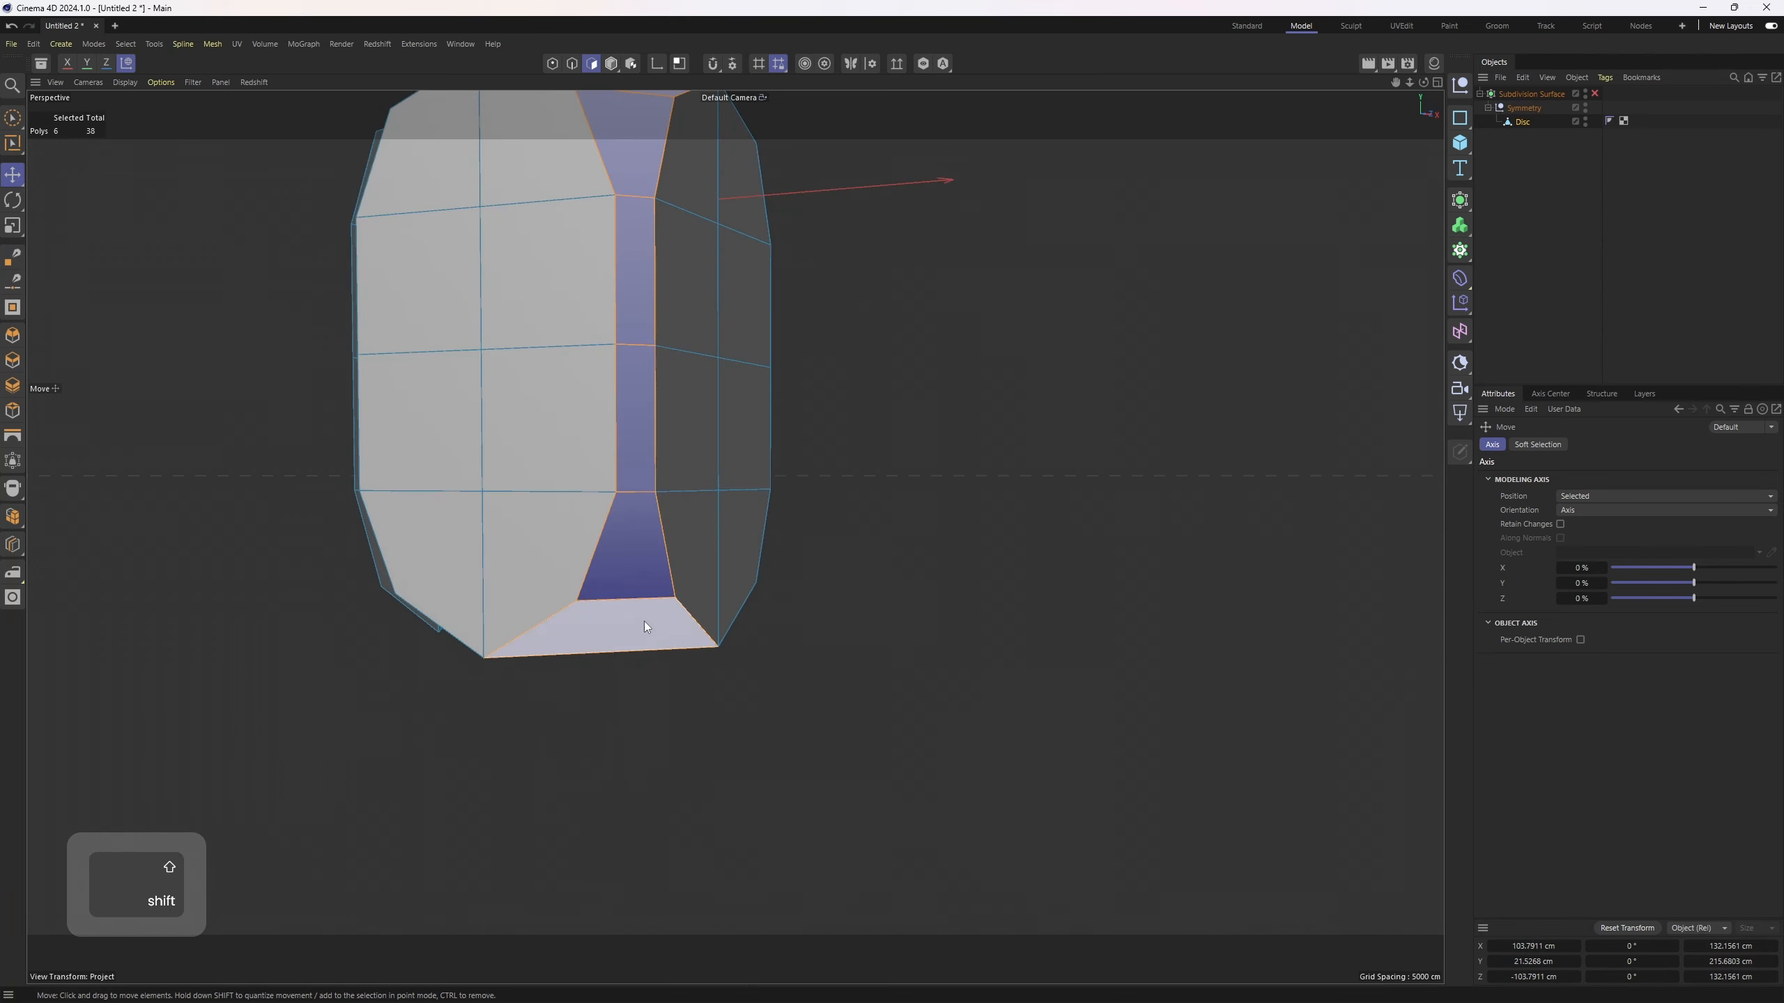
- Add a centred vertical loop cut at 50% through the bridging corner strip
middle_click_drag(665, 361, 703, 544, "alt")
left_click_drag(702, 543, 643, 566, "alt")
key("k")
key("l")
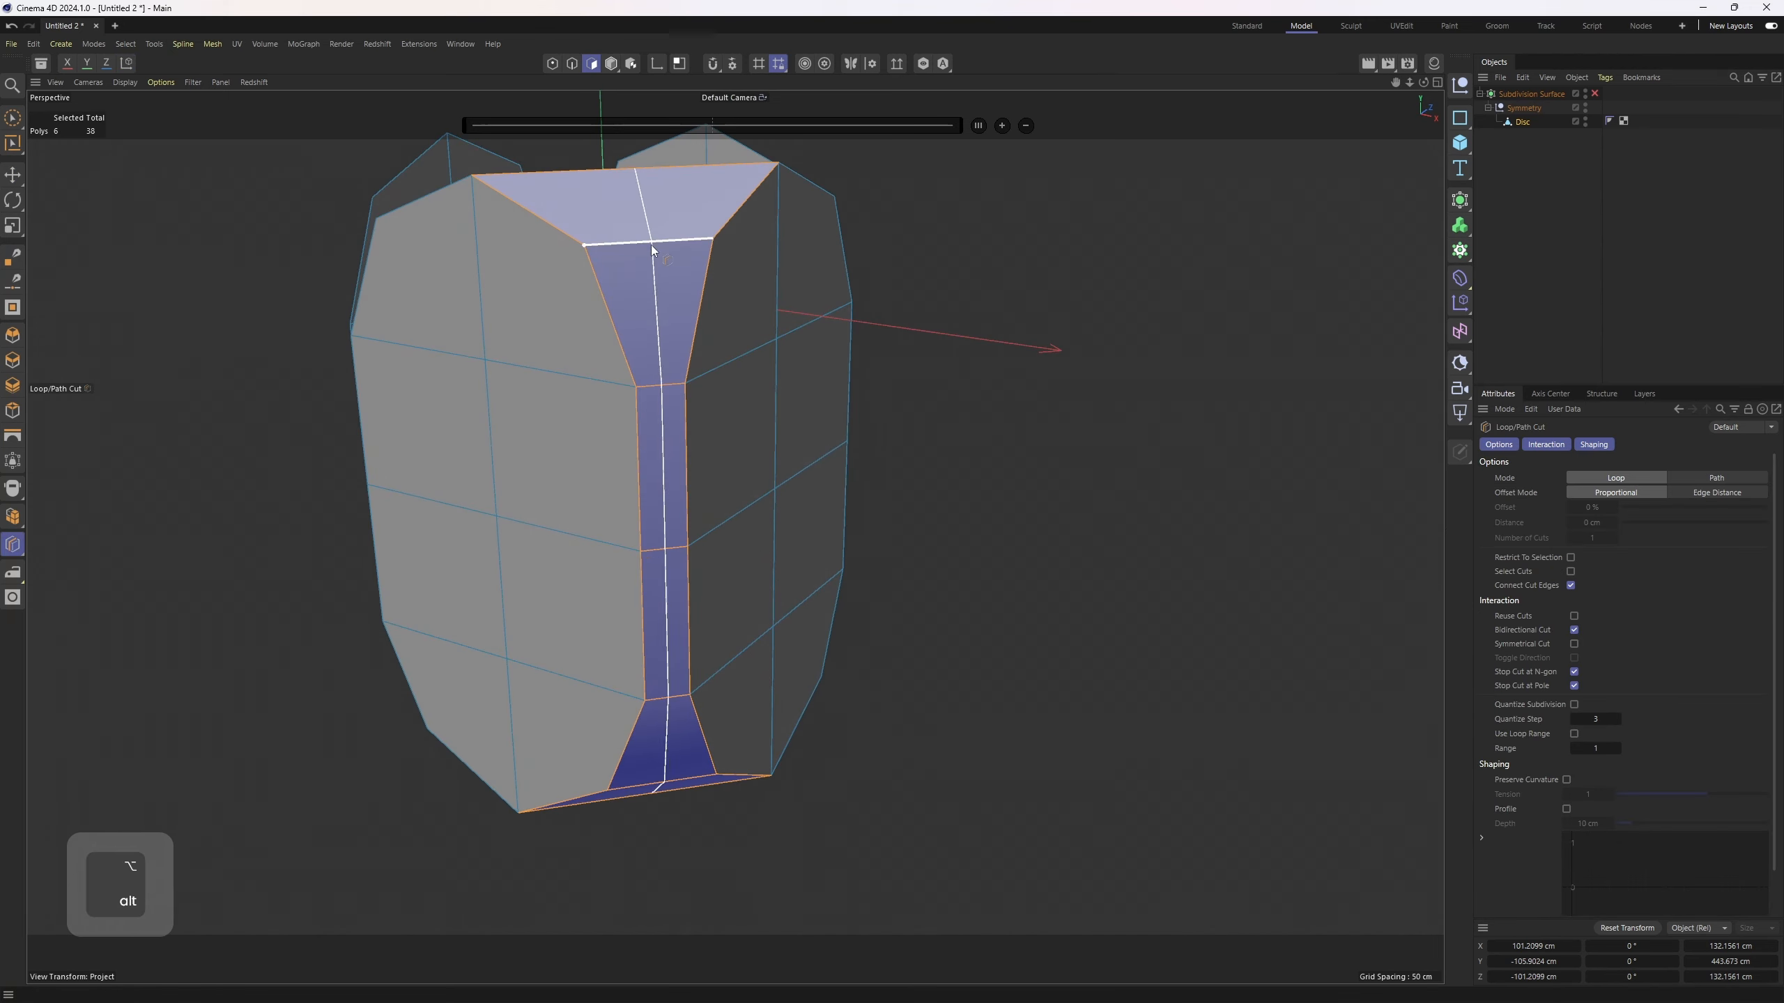
left_click_drag(651, 245, 903, 421, "alt")
left_click(648, 316, "shift")
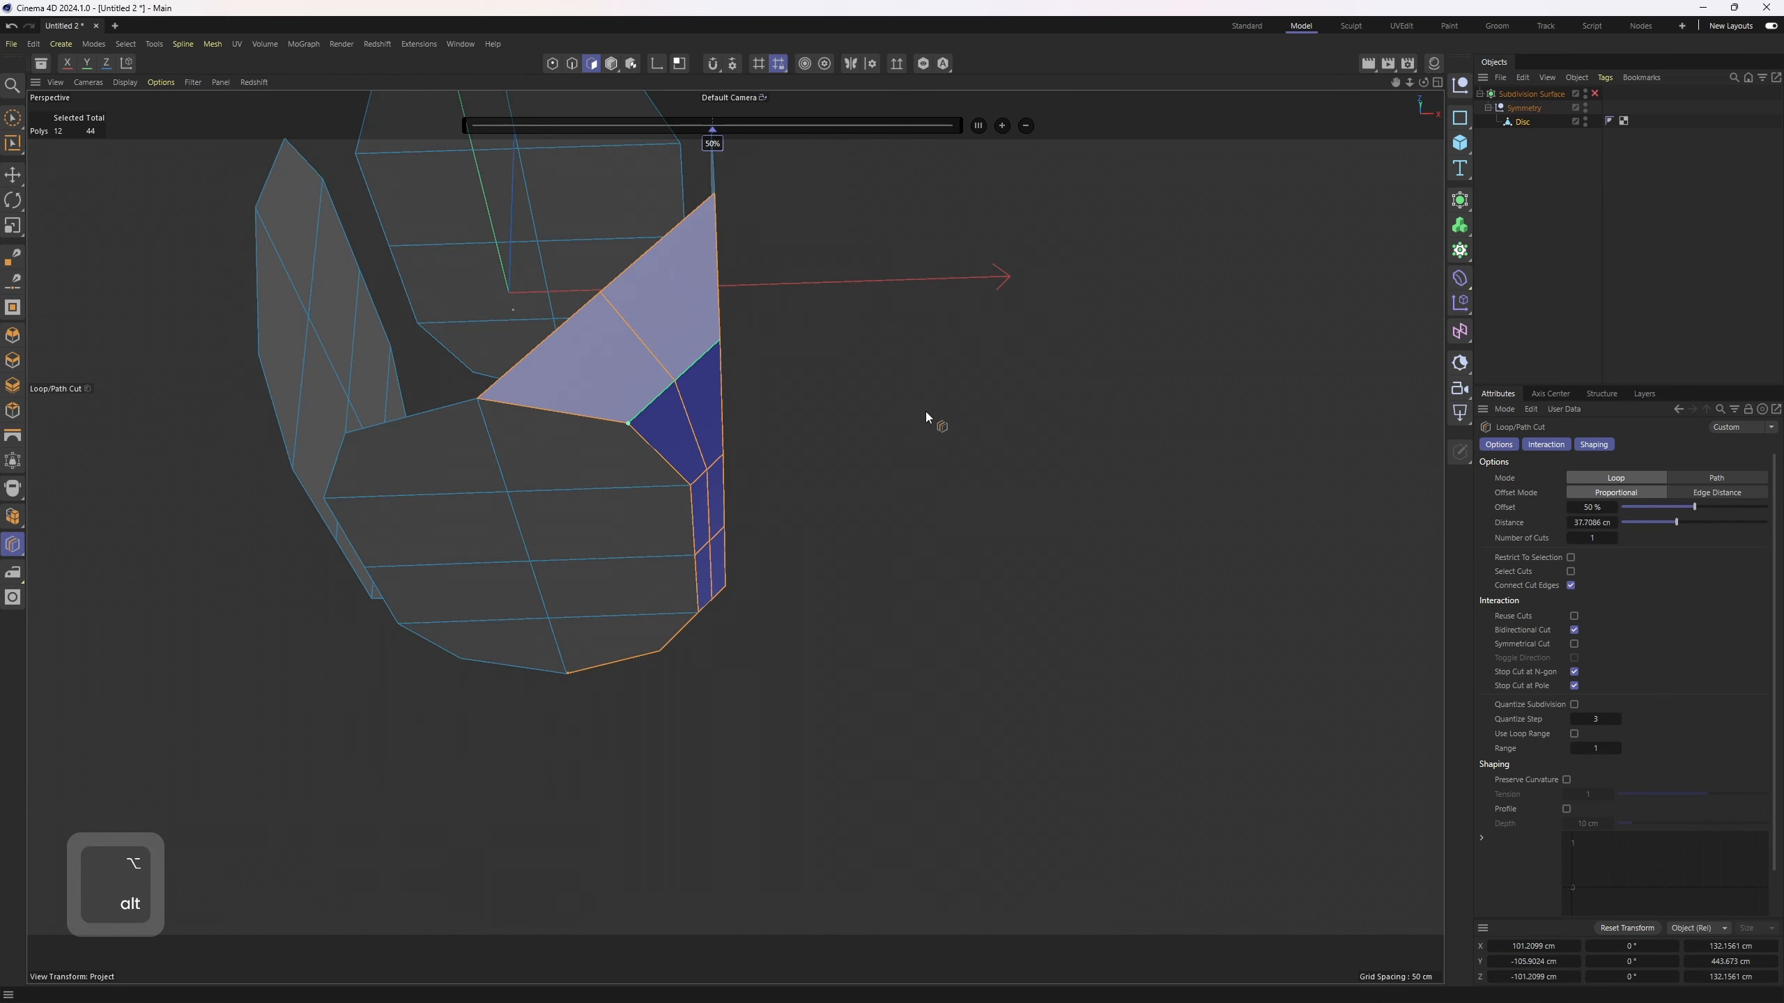
- Enable Preserve Curvature for the corner loop cut and set its tension to 1.6
left_click_drag(973, 438, 1004, 491, "alt")
scroll(1644, 738, "down", 3)
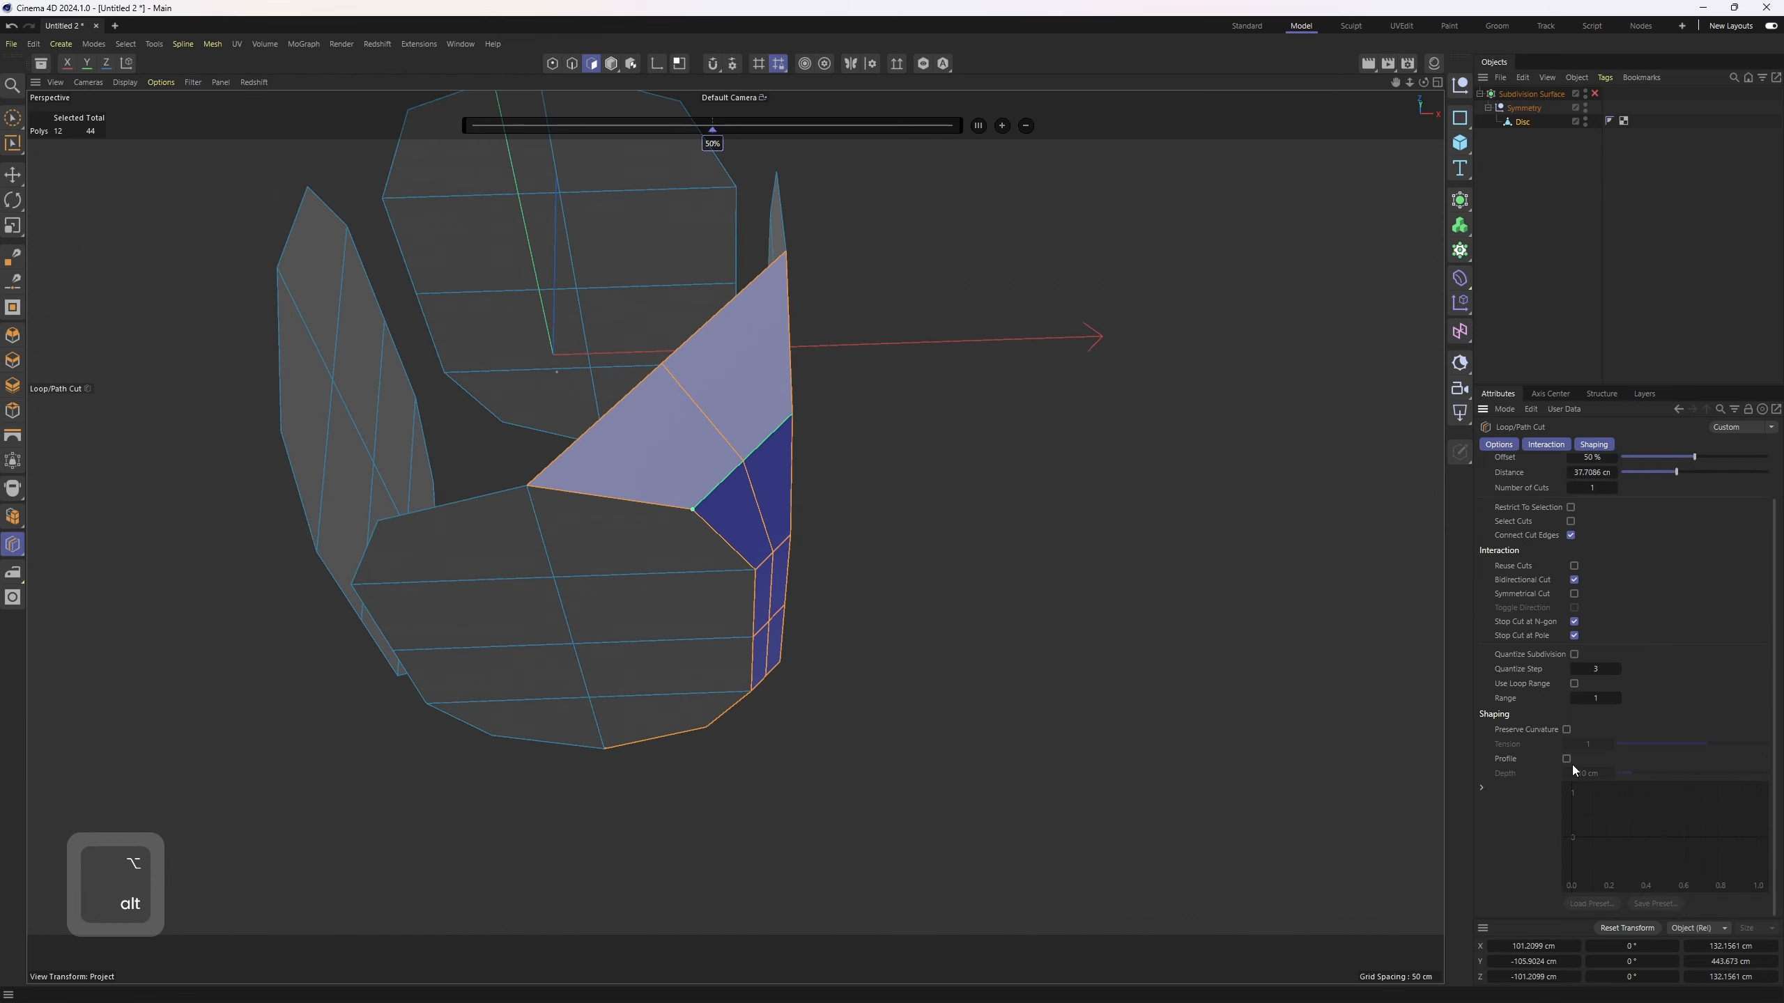
left_click(1566, 728)
left_click_drag(1159, 549, 875, 502, "alt")
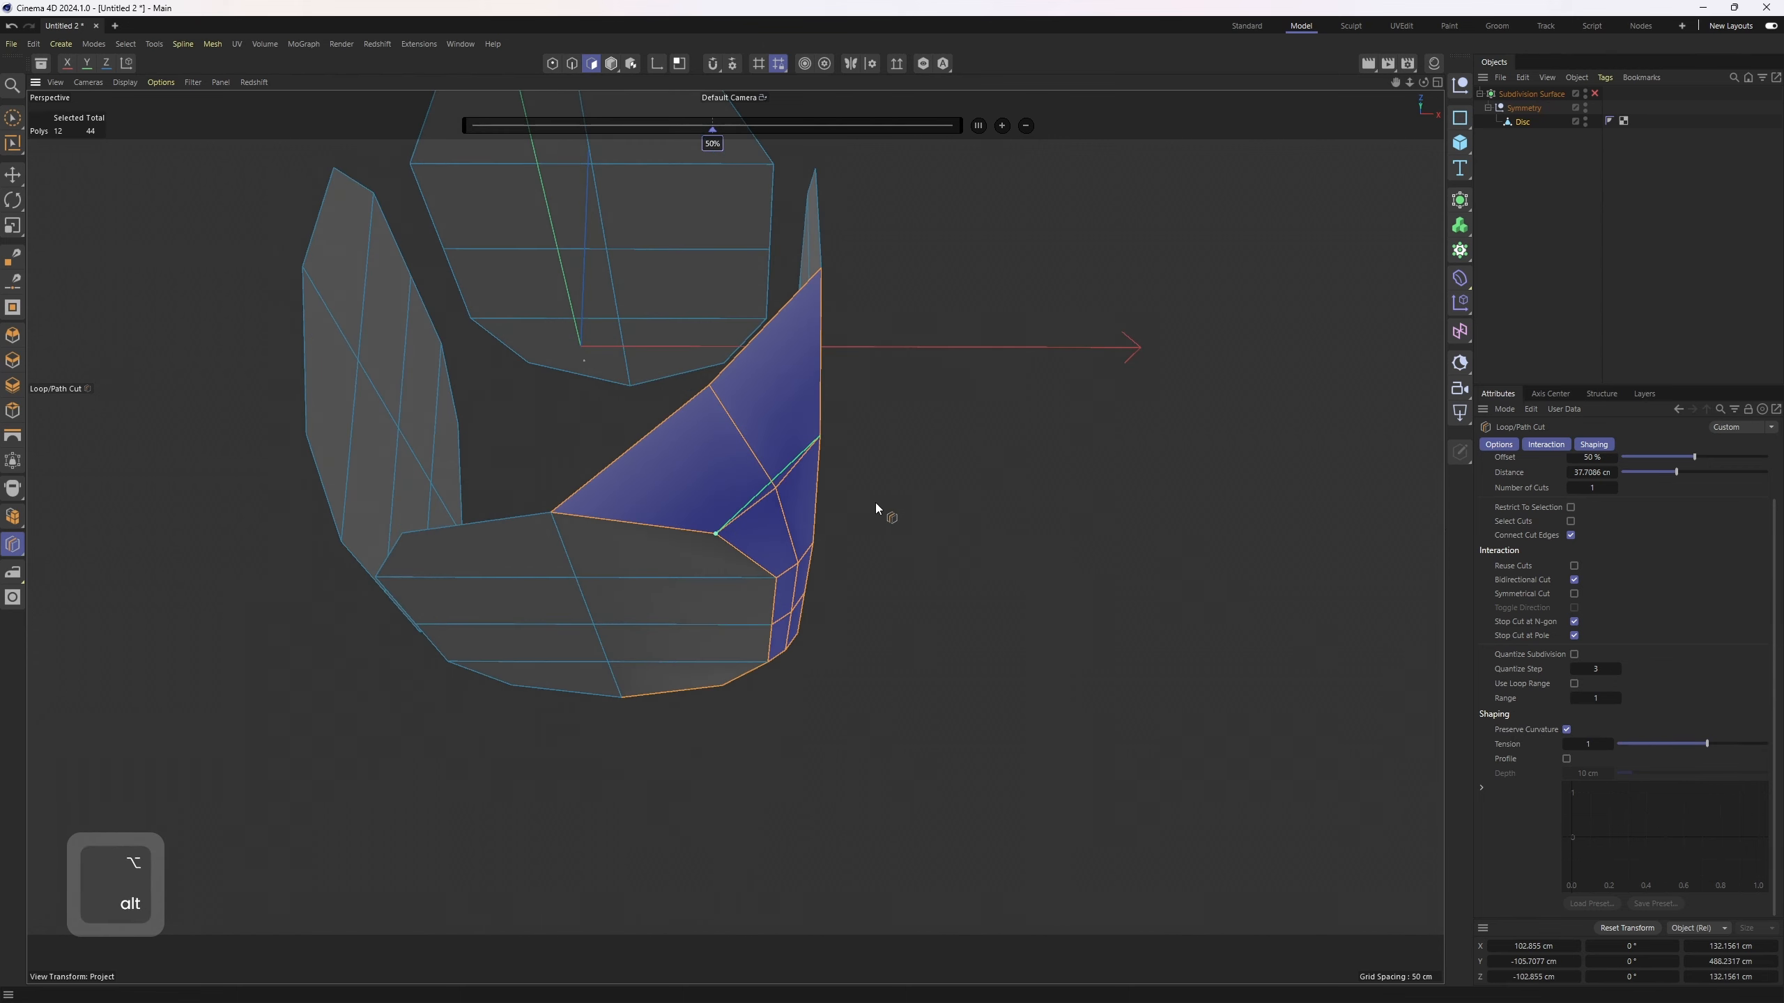
key("F2")
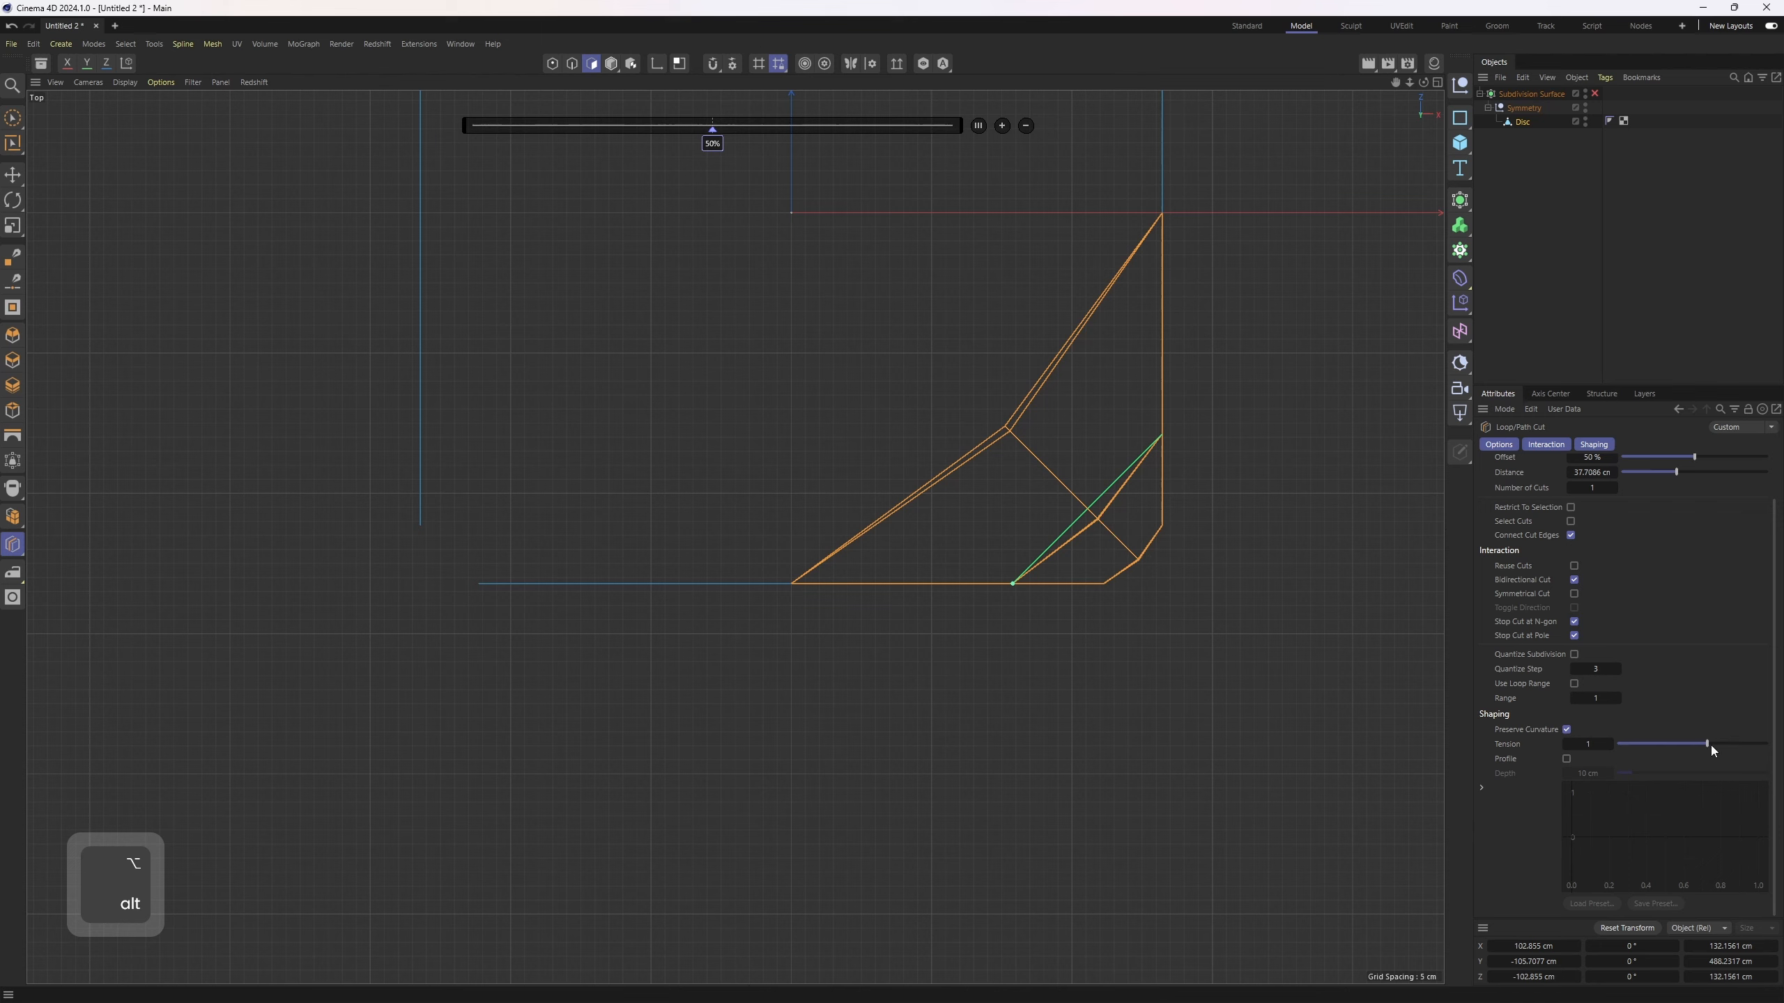
left_click_drag(1711, 745, 1718, 747)
middle_click(1054, 506)
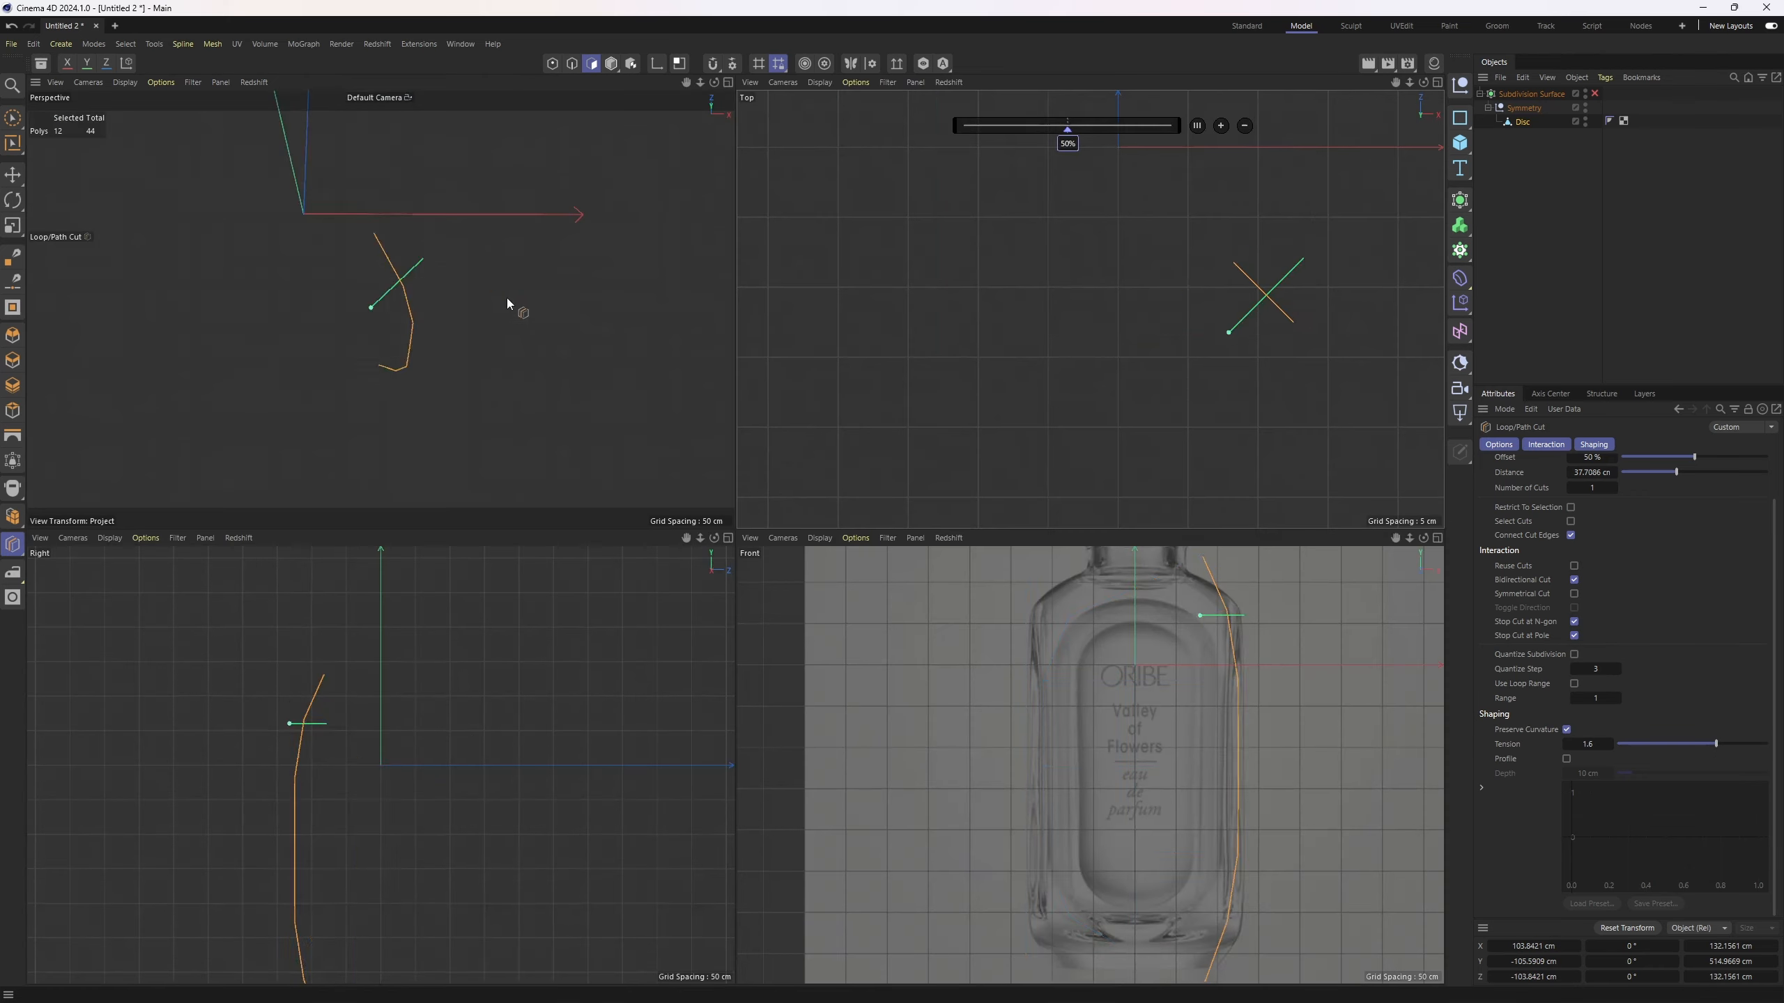
middle_click(512, 304)
- Select the rounded corner strip and its adjoining half panels, invert the selection and delete the other polygons
left_click_drag(785, 523, 629, 657, "alt")
key("e")
key("e")
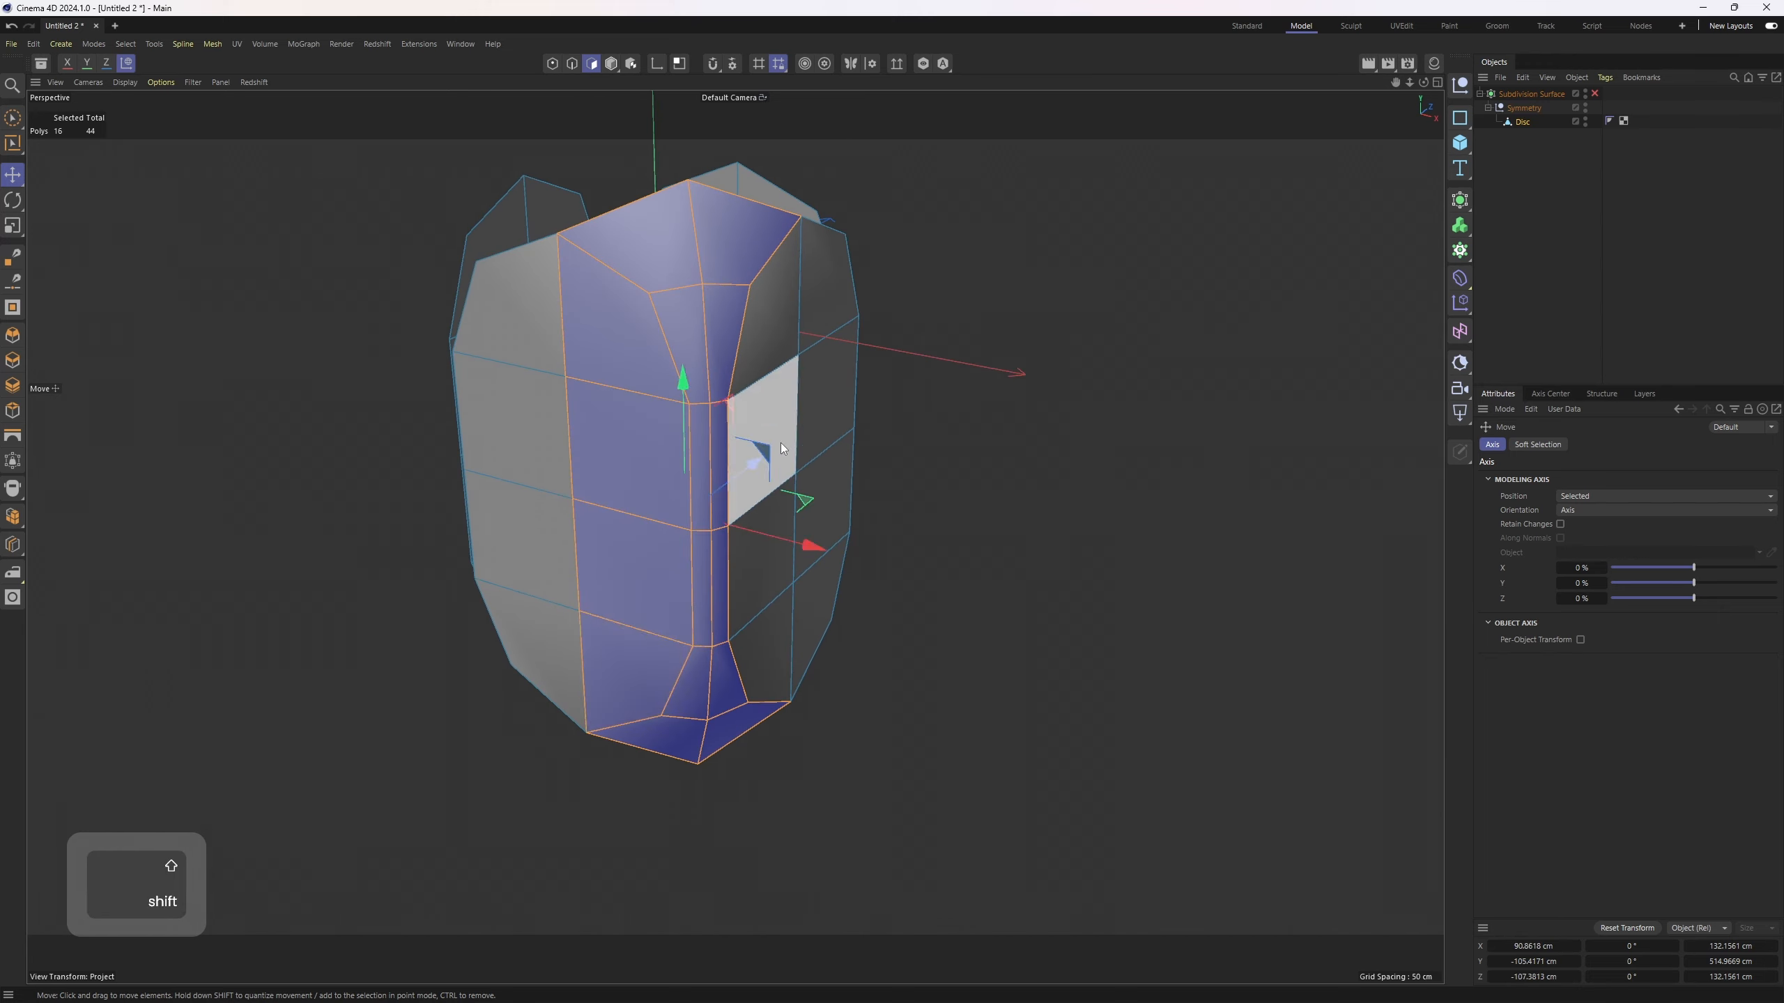
left_click_drag(783, 289, 748, 642, "alt")
key("u")
key("i")
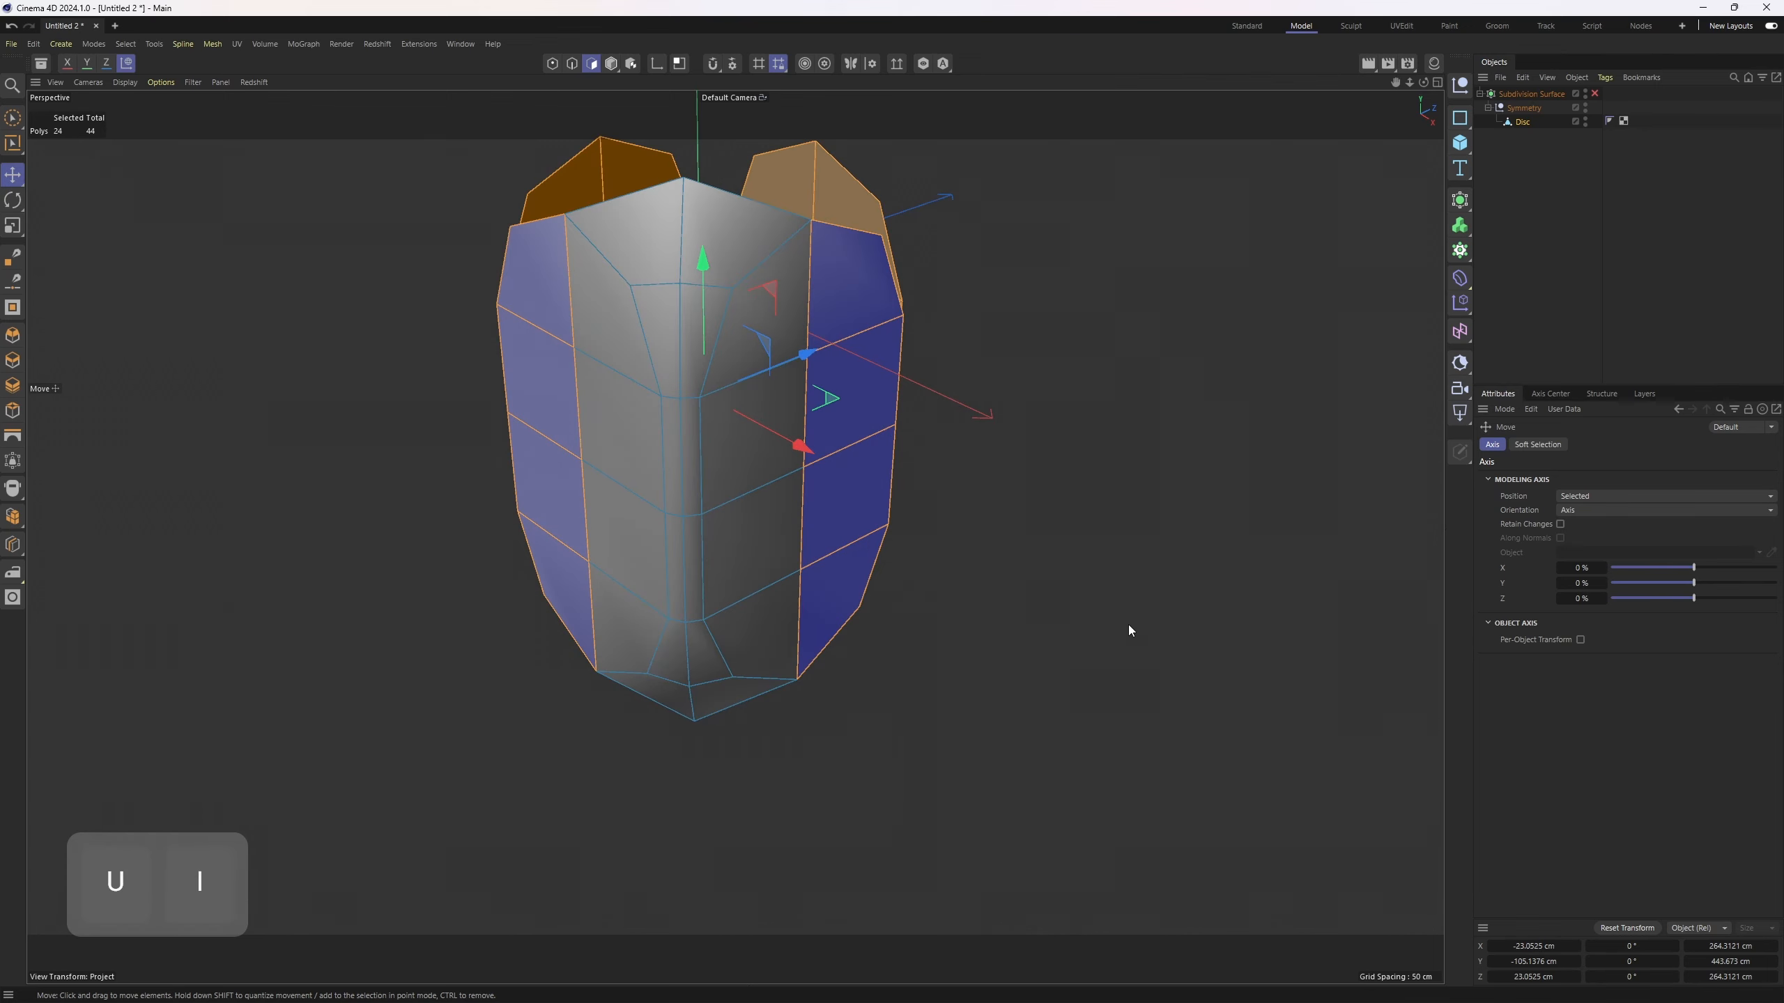
key("Delete")
- Add a planar Symmetry generator as the disc's parent, mirroring + to - on X and Z with Weld On
key("e")
left_click_drag(984, 523, 913, 478, "alt")
left_click(1459, 200)
left_click(1636, 357)
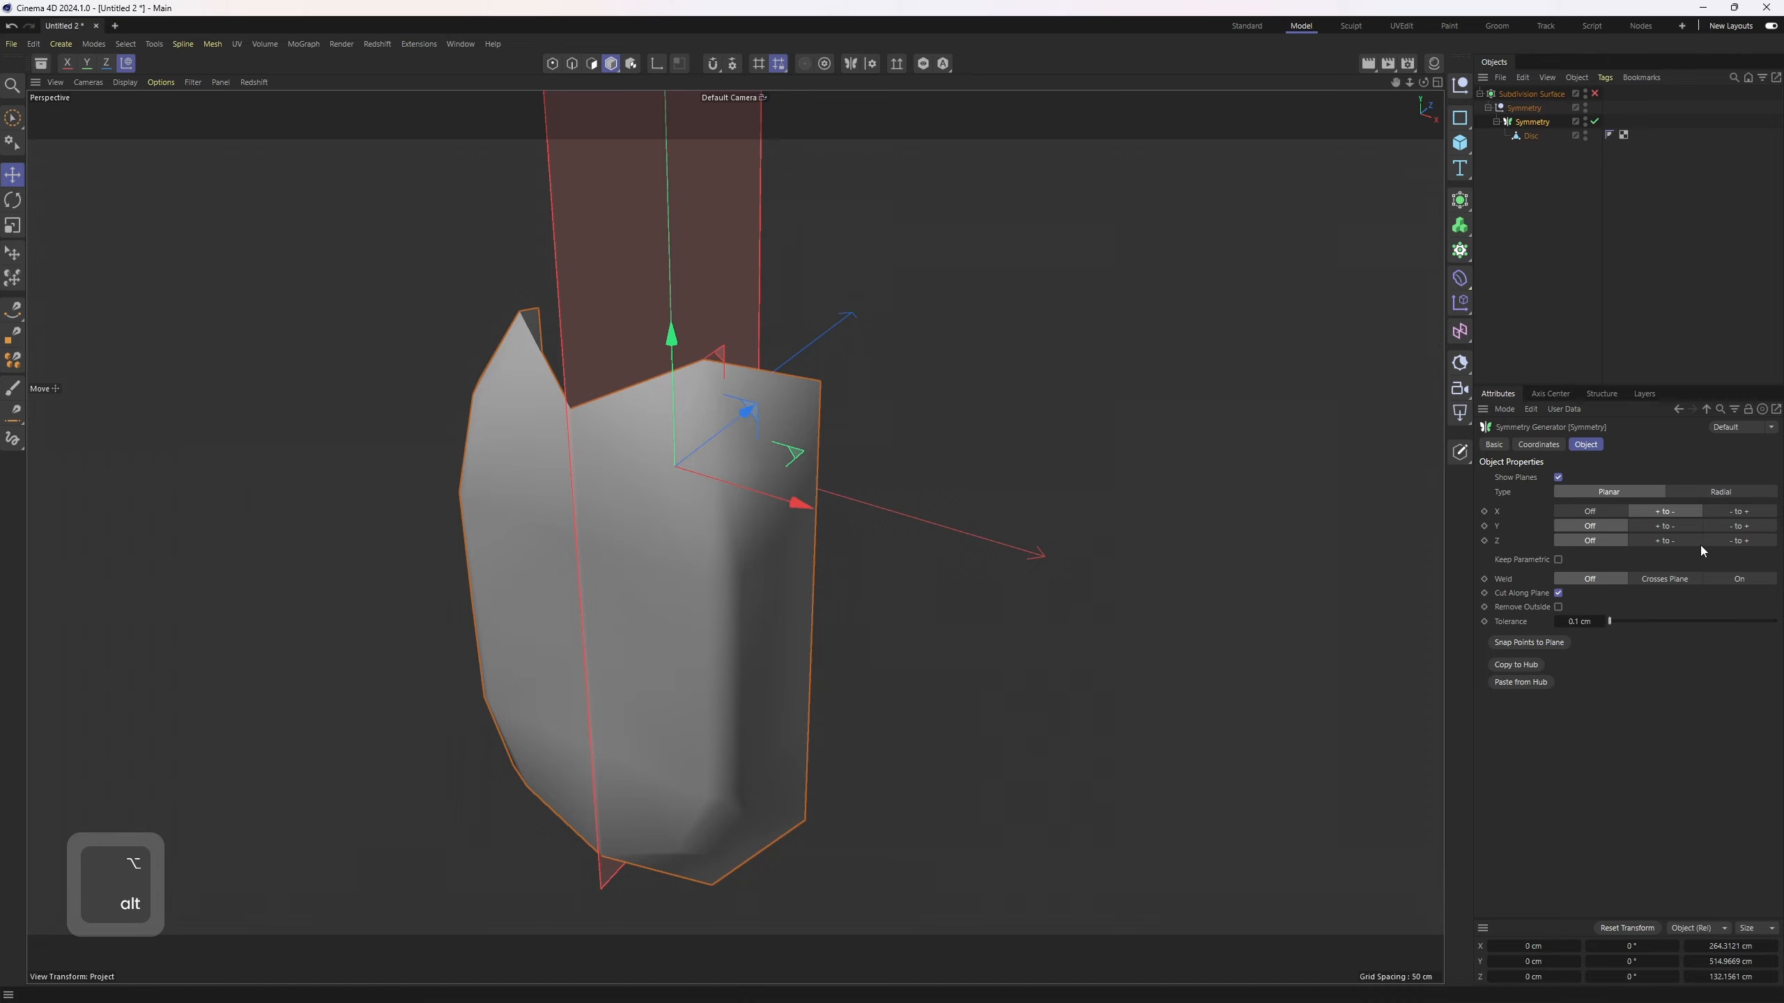
left_click(1681, 539)
left_click_drag(846, 477, 976, 625, "alt")
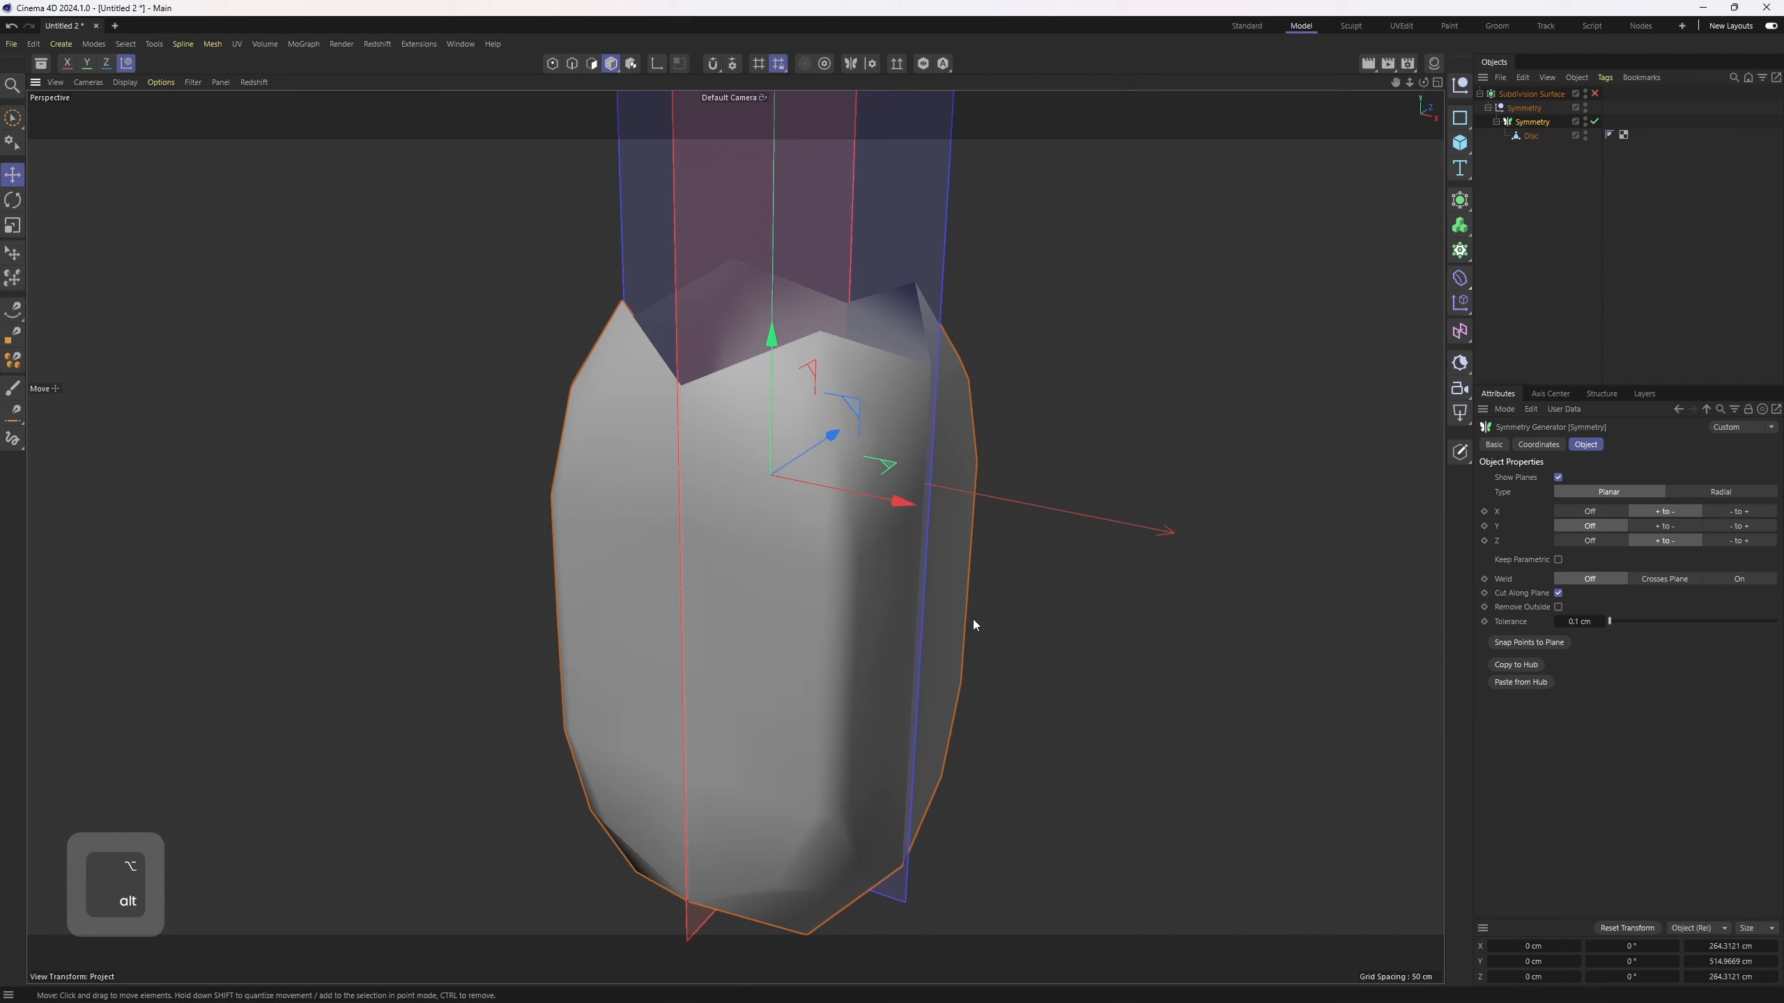
left_click(1740, 579)
left_click_drag(1422, 578, 968, 570, "alt")
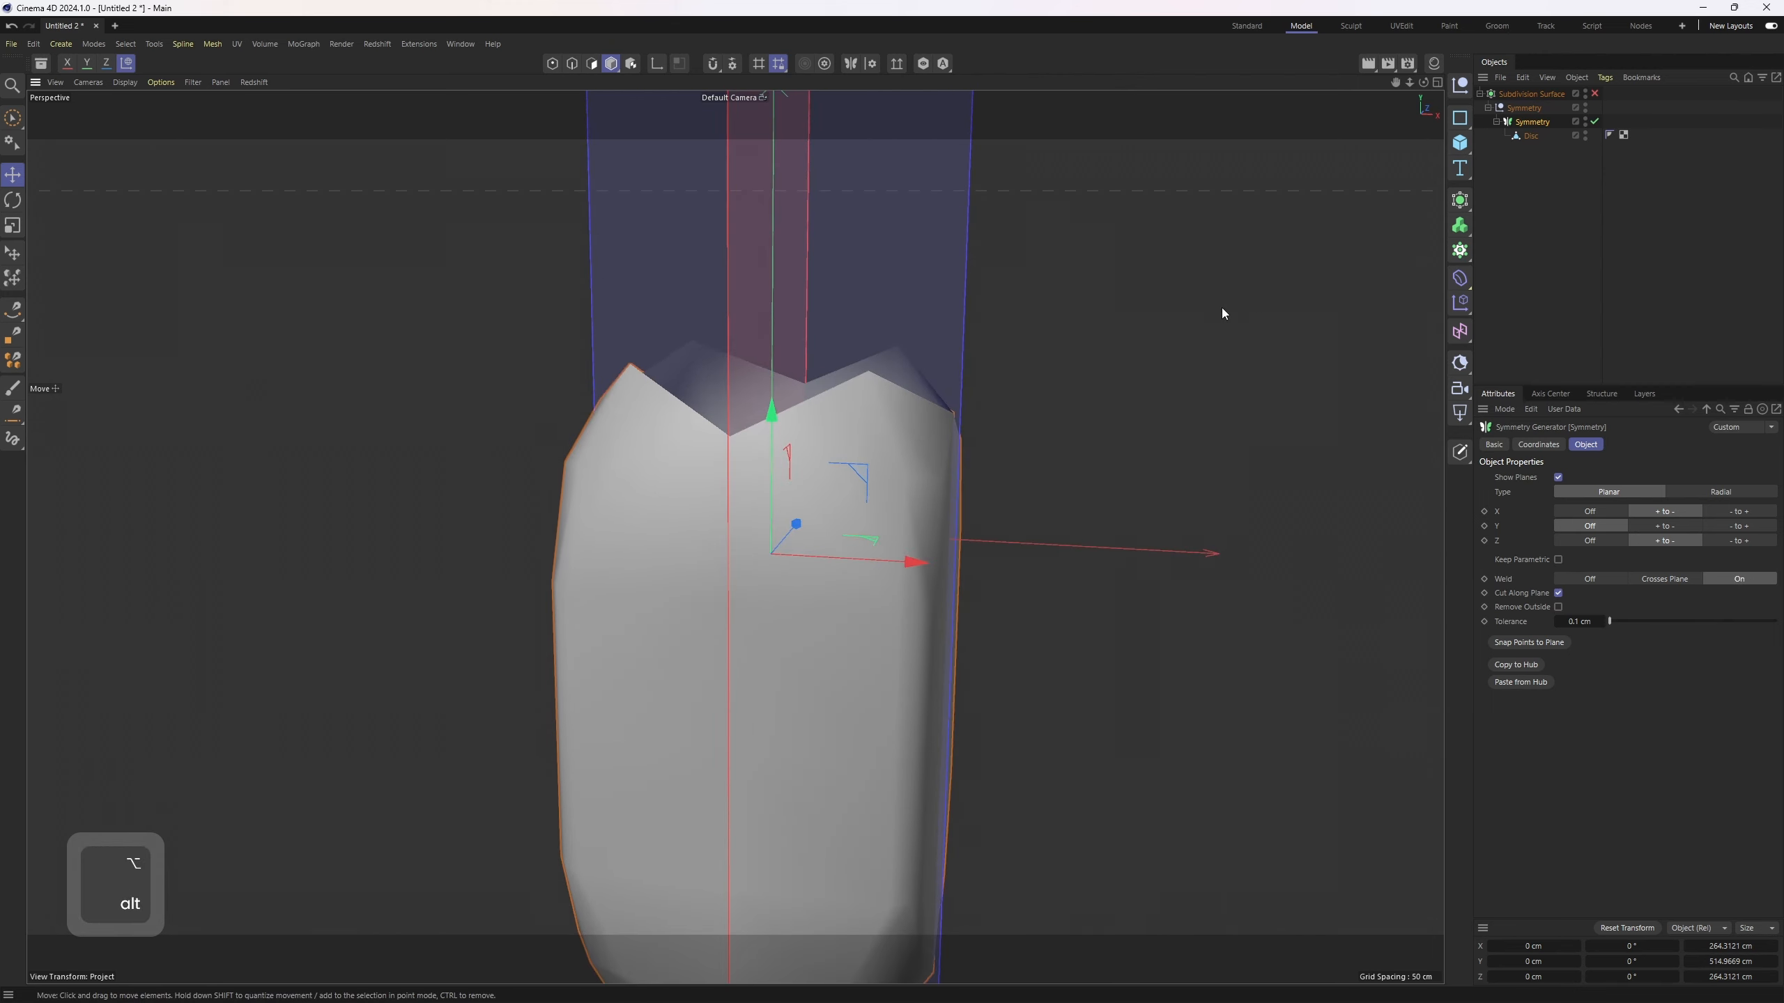
- Make the Symmetry generator editable, place the disc directly under the Subdivision Surface and delete the leftover nulls
key("c")
left_click_drag(1527, 135, 1535, 121)
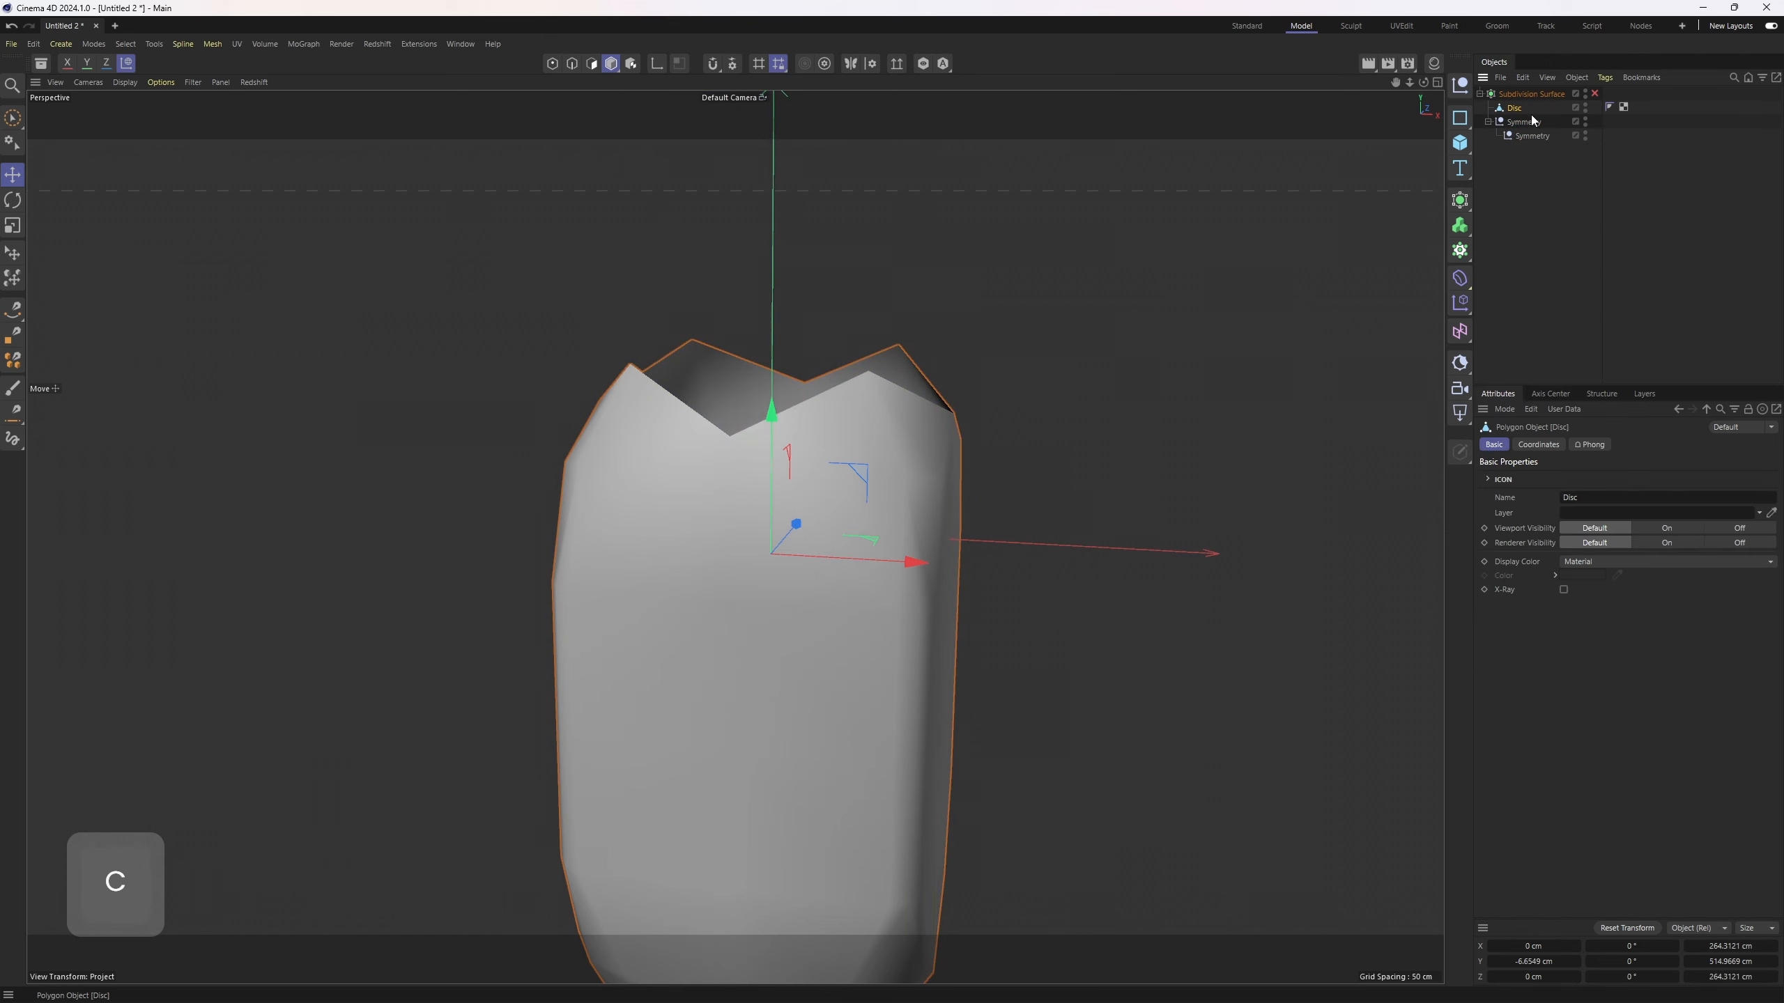
key("Delete")
- Flatten the edge loop around the disc's top opening by setting its Y size to 0 cm in World coordinates
left_click(1513, 108)
key("2")
left_click_drag(903, 380, 961, 425, "alt")
key("e")
double_click(811, 421)
key("F4")
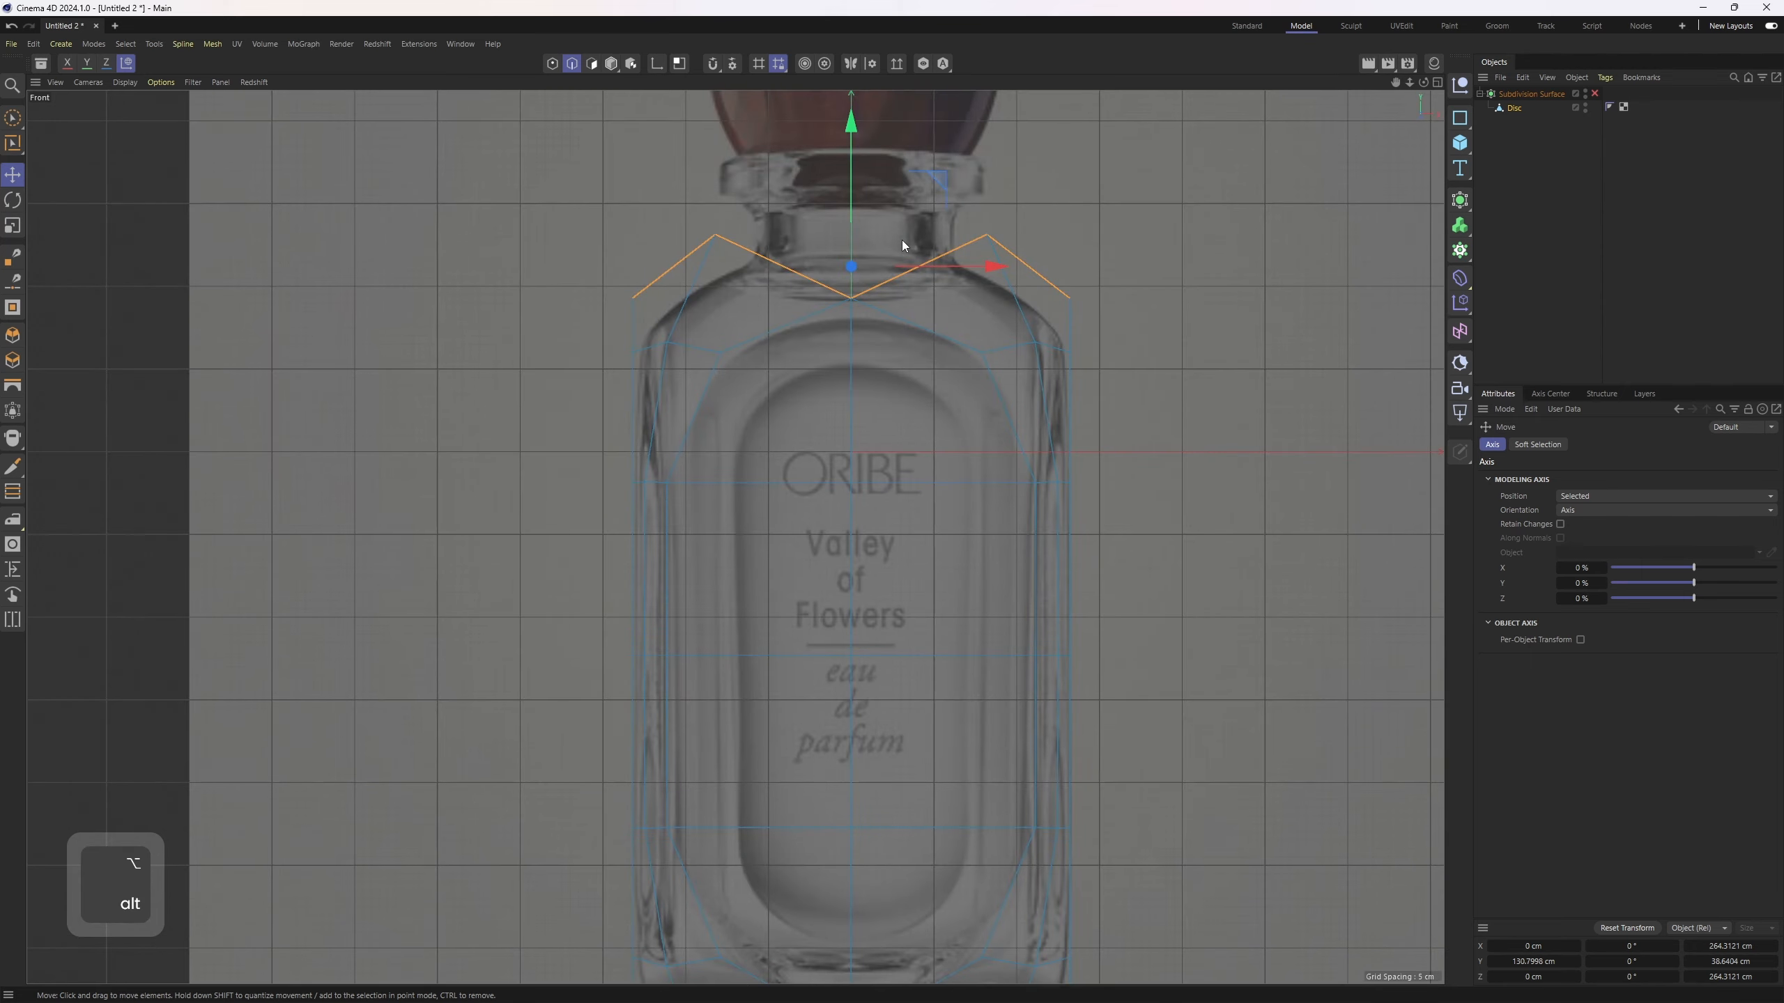
key("t")
middle_click_drag(878, 207, 885, 268, "alt")
left_click_drag(858, 186, 885, 374)
middle_click_drag(885, 374, 889, 417, "alt")
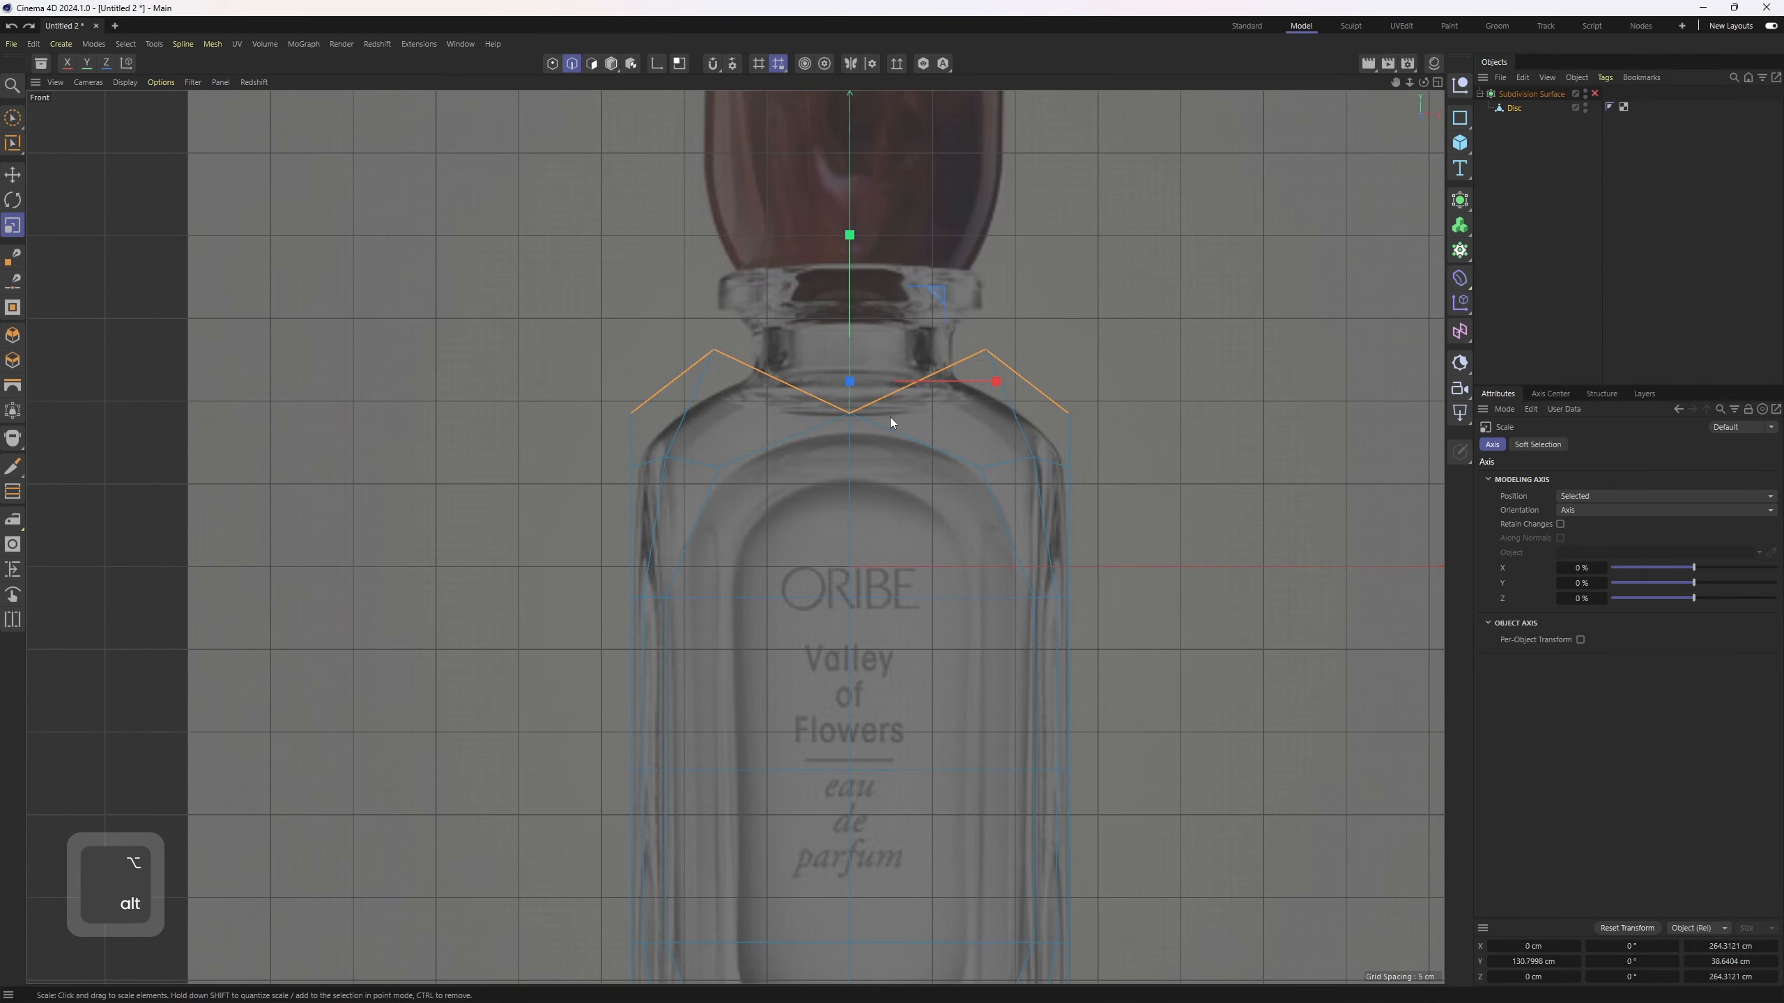
left_click(1694, 928)
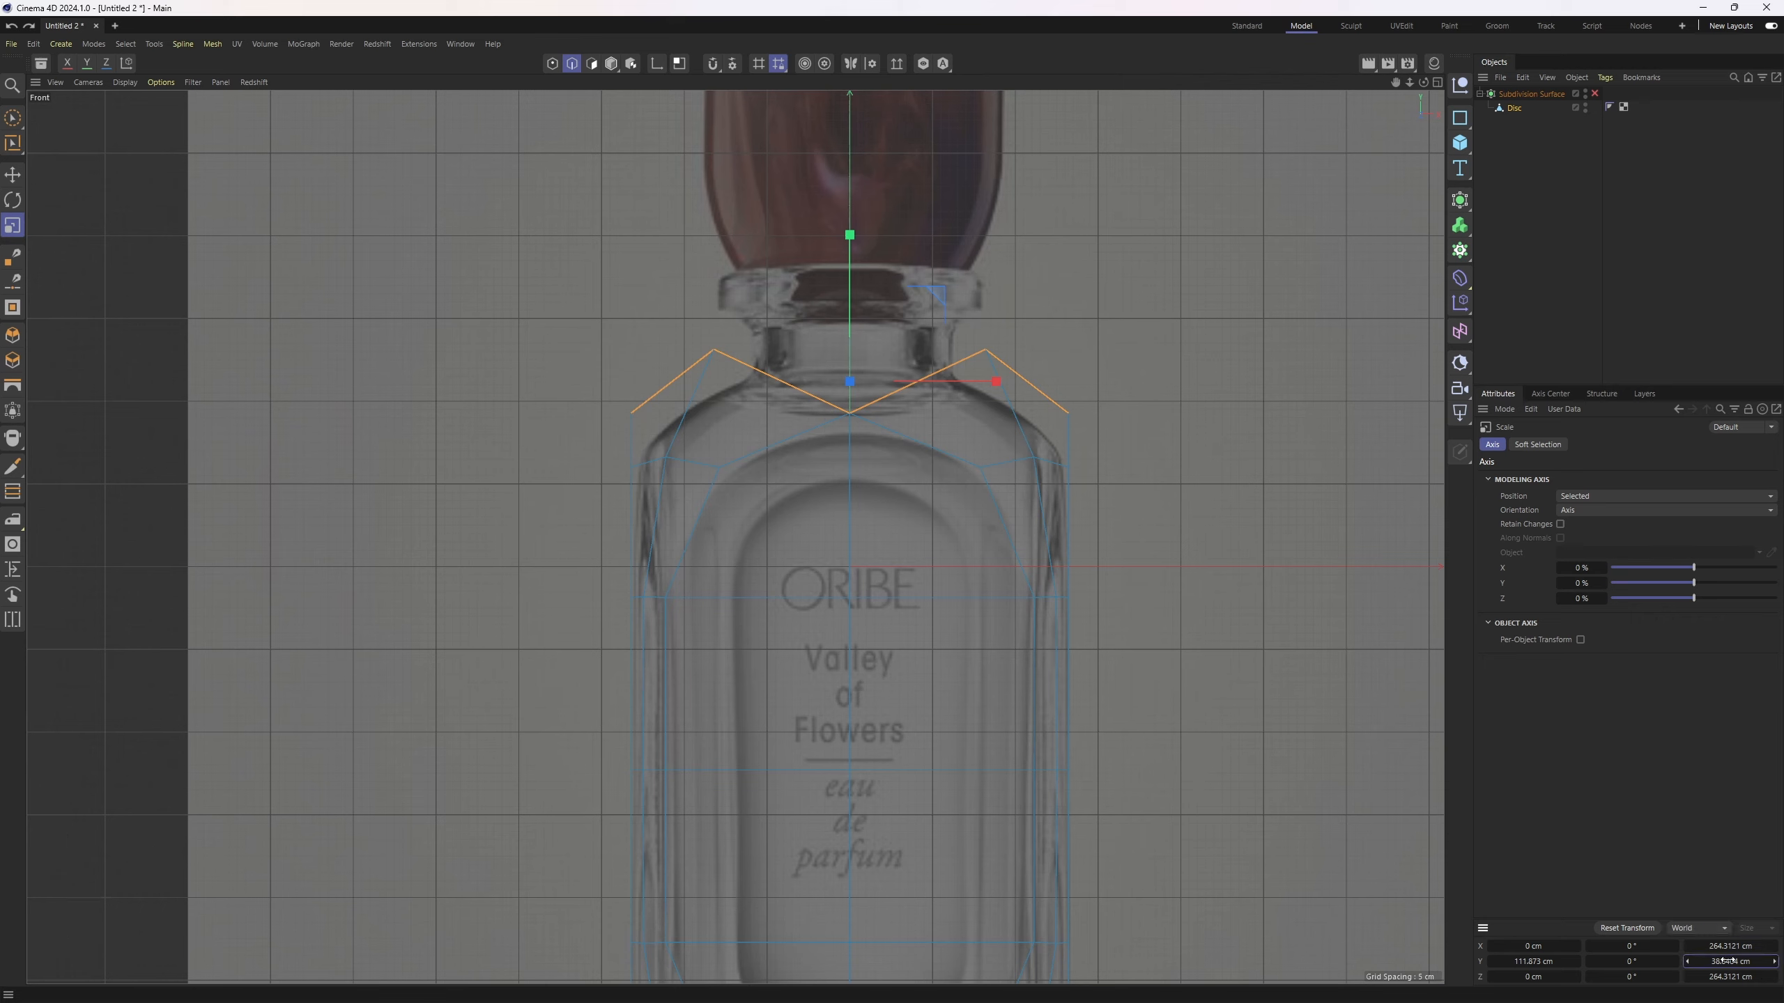
type("0")
key("Return")
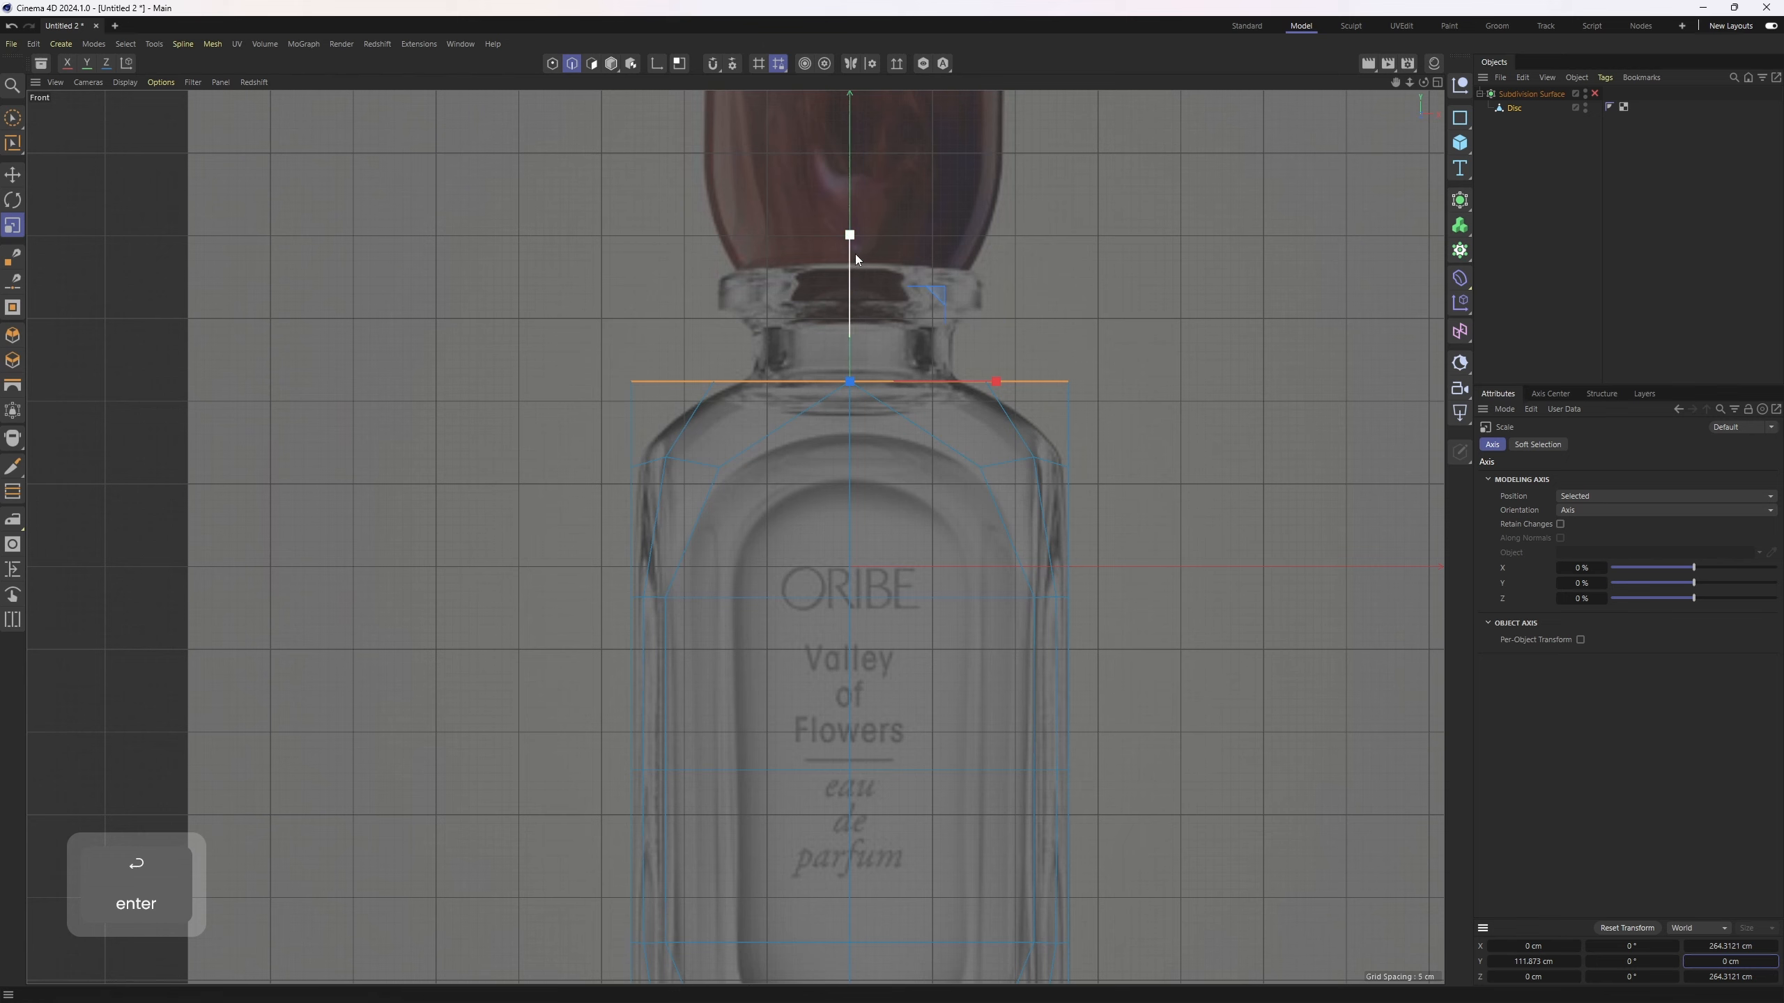
key("e")
key("ctrl+z")
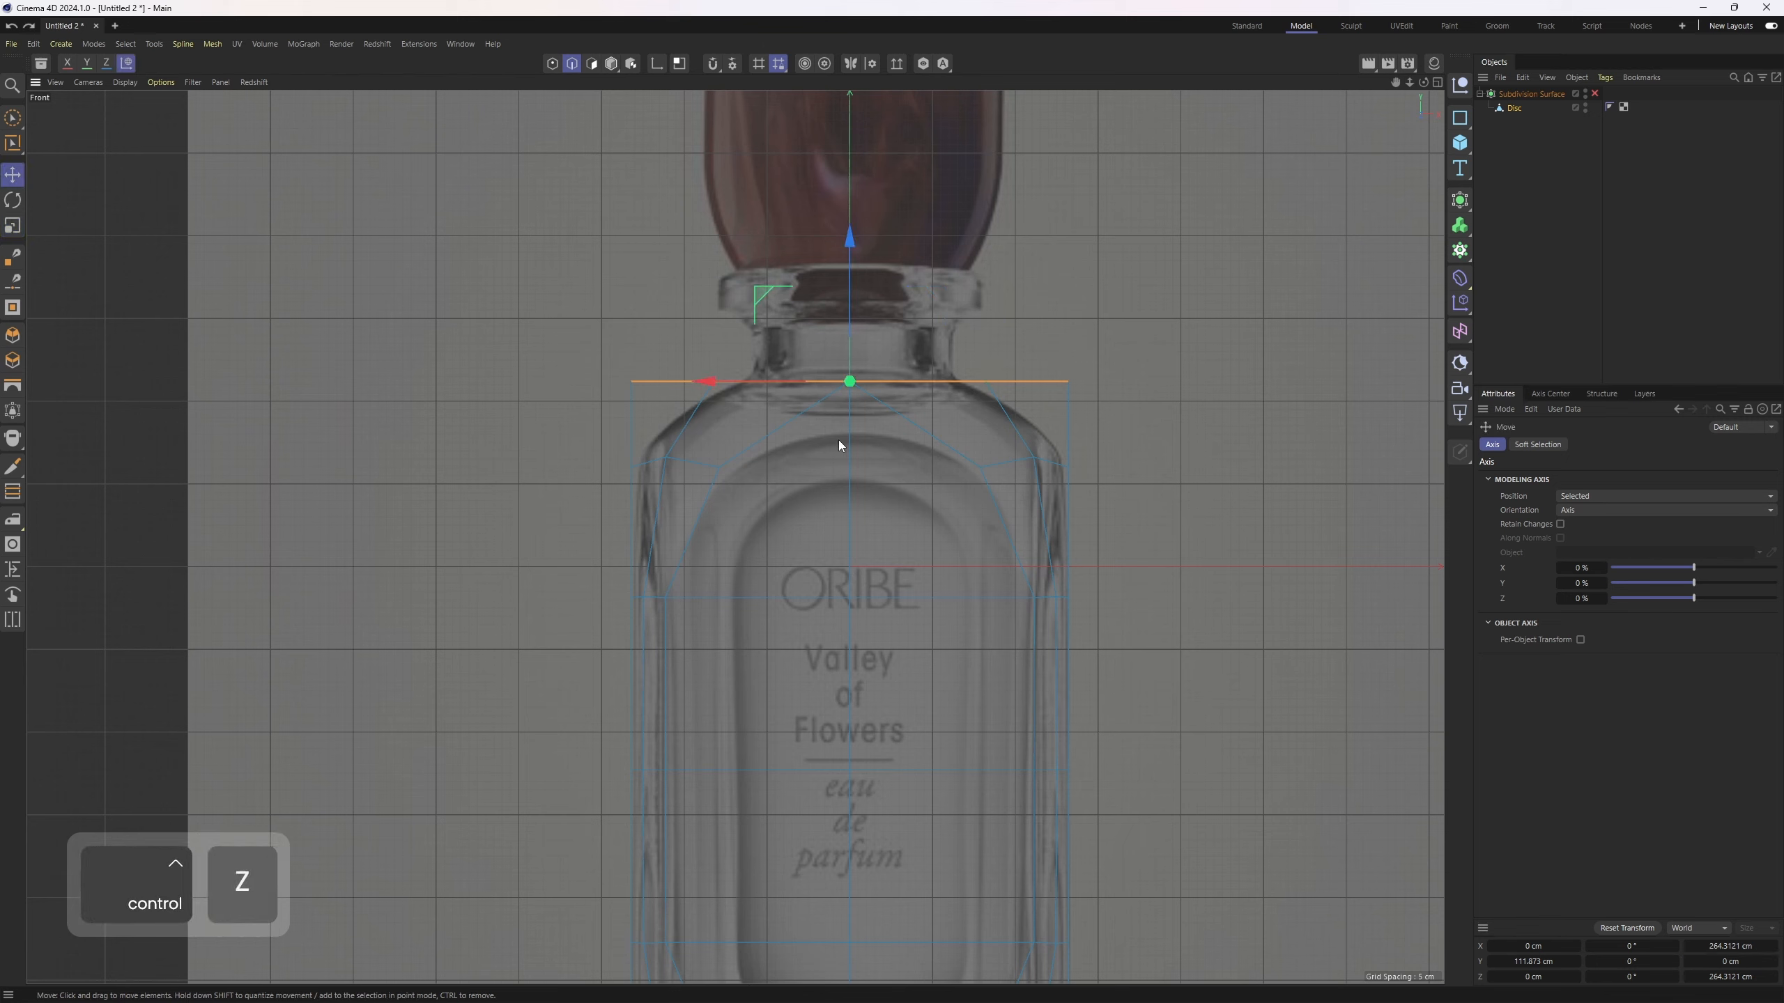
key("3")
key("e")
mouse_move(835, 527)
left_mouse_down()
mouse_move(797, 598)
mouse_move(906, 653)
left_mouse_up()
key("2")
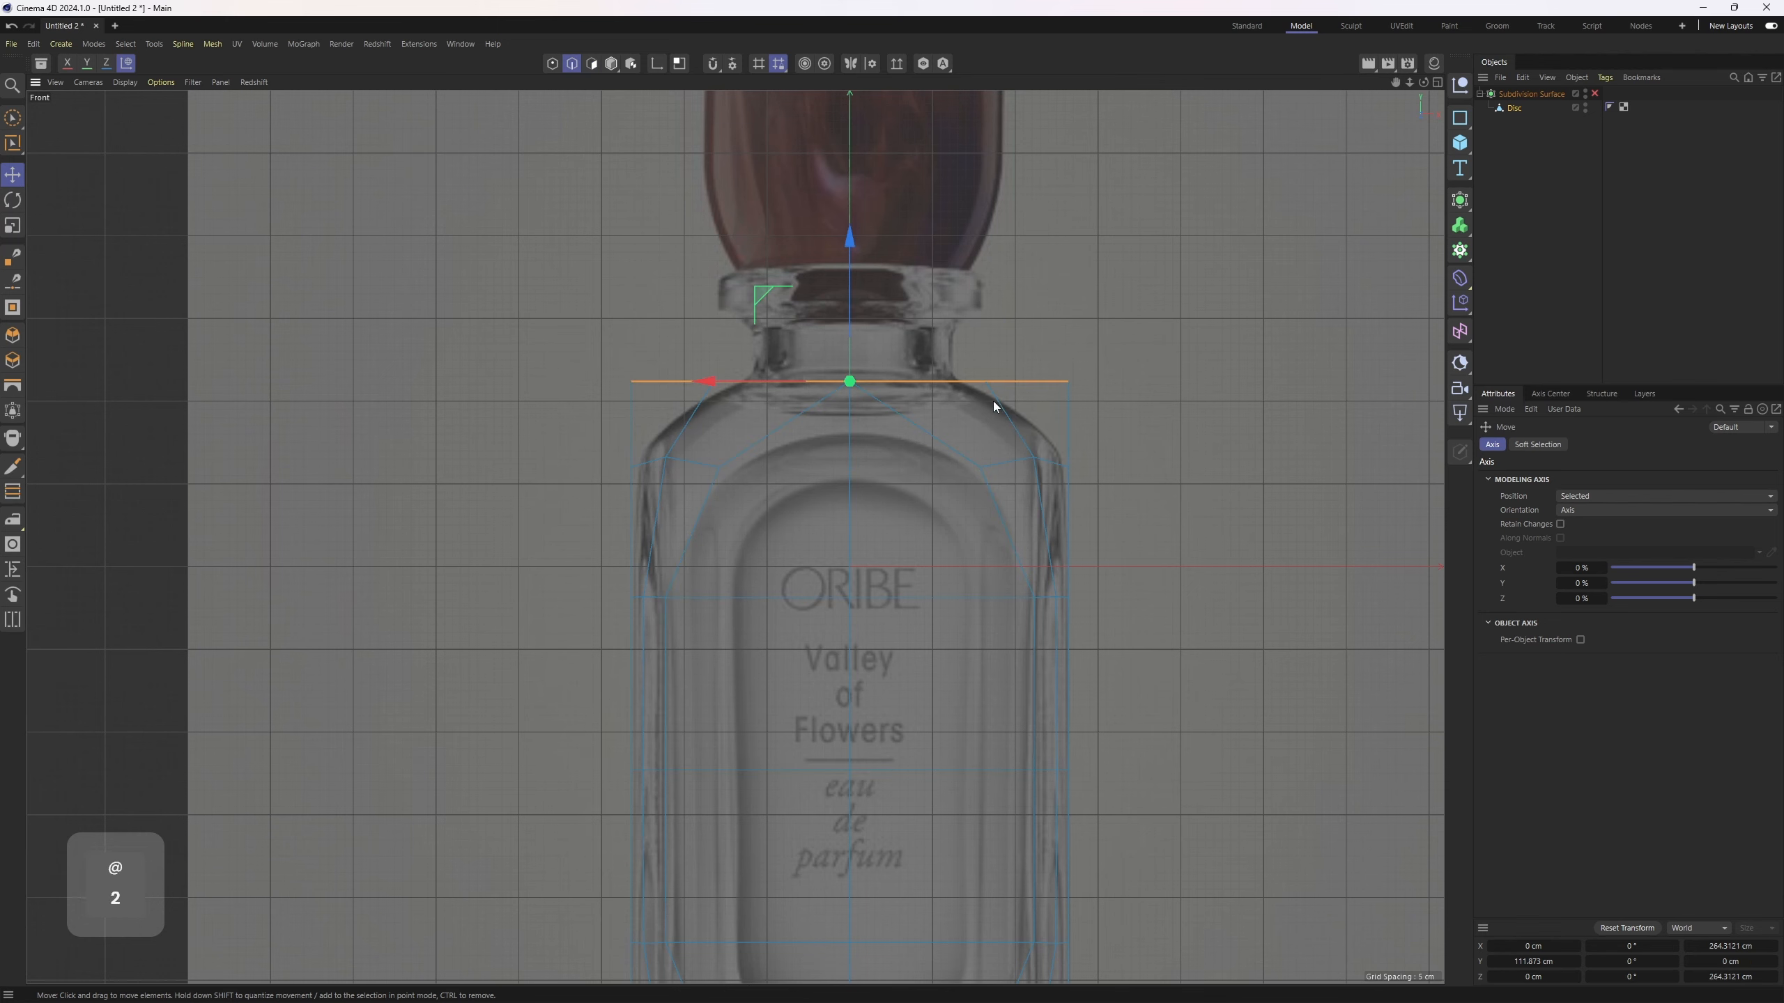
left_click_drag(843, 251, 853, 281)
key("ctrl+z")
- Rectangle-select the points at the outer end of the flattened top edge in the front view, including hidden points
scroll(1055, 401, "up", 2)
key("1")
key("space")
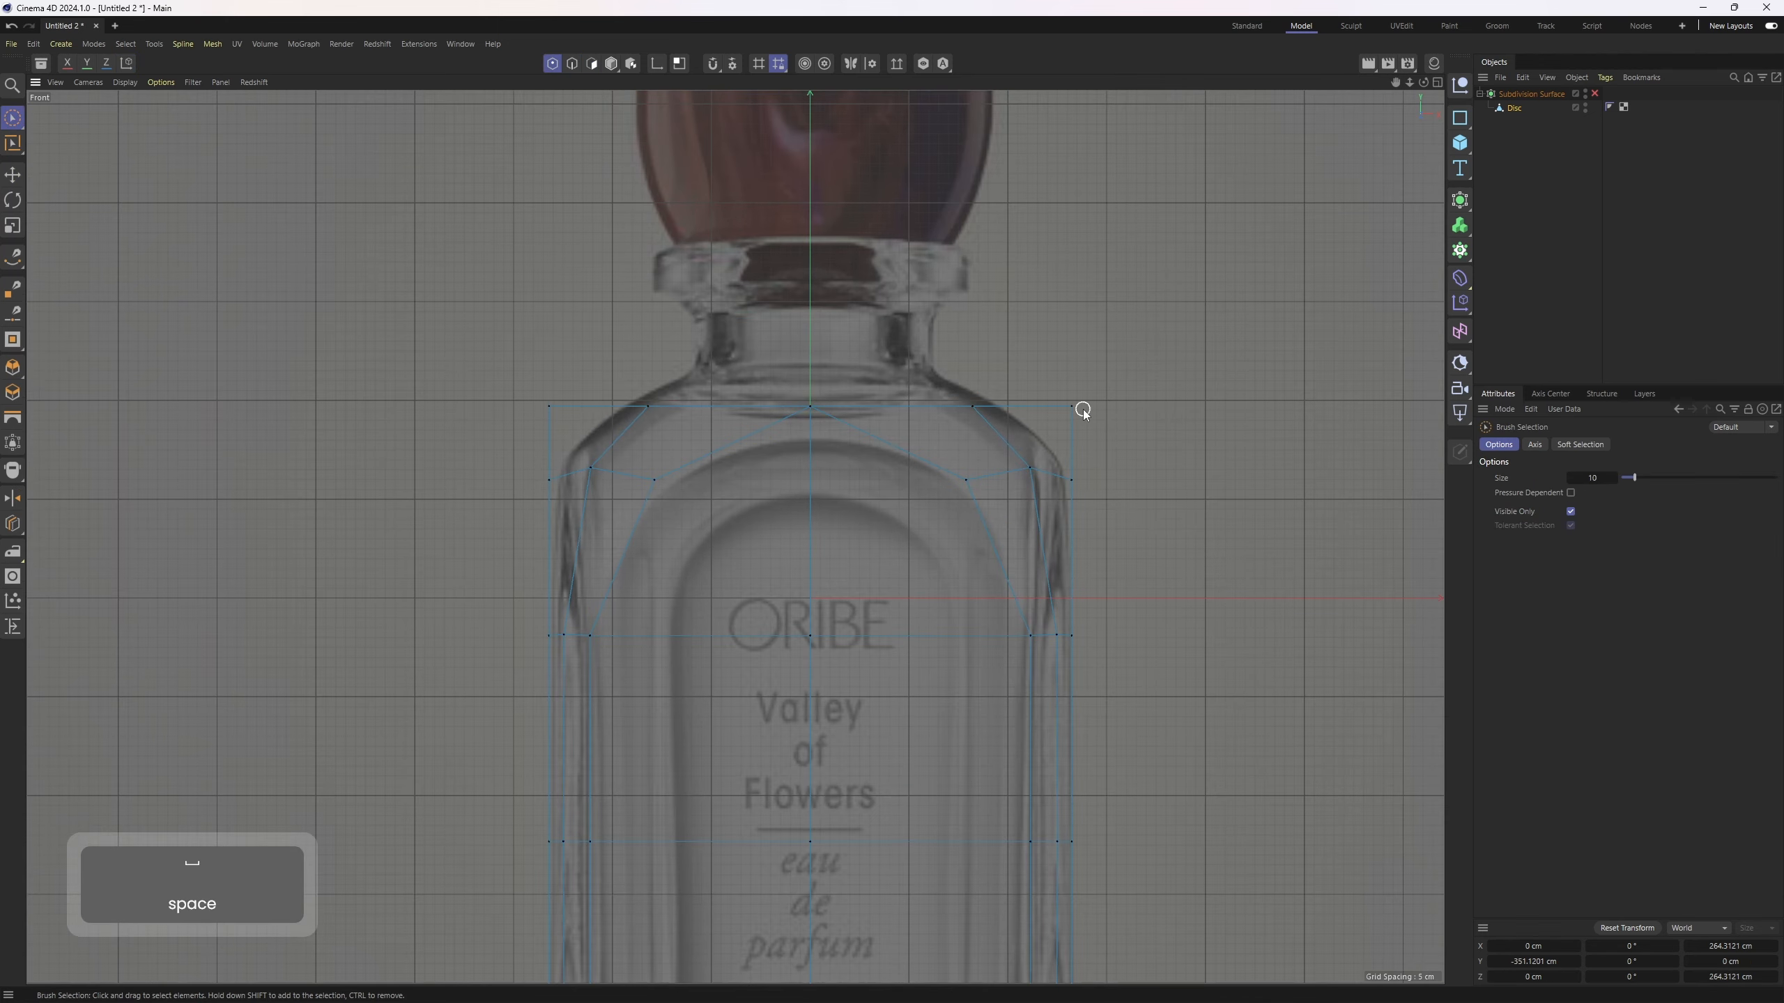
key("0")
left_click_drag(1054, 387, 1100, 423)
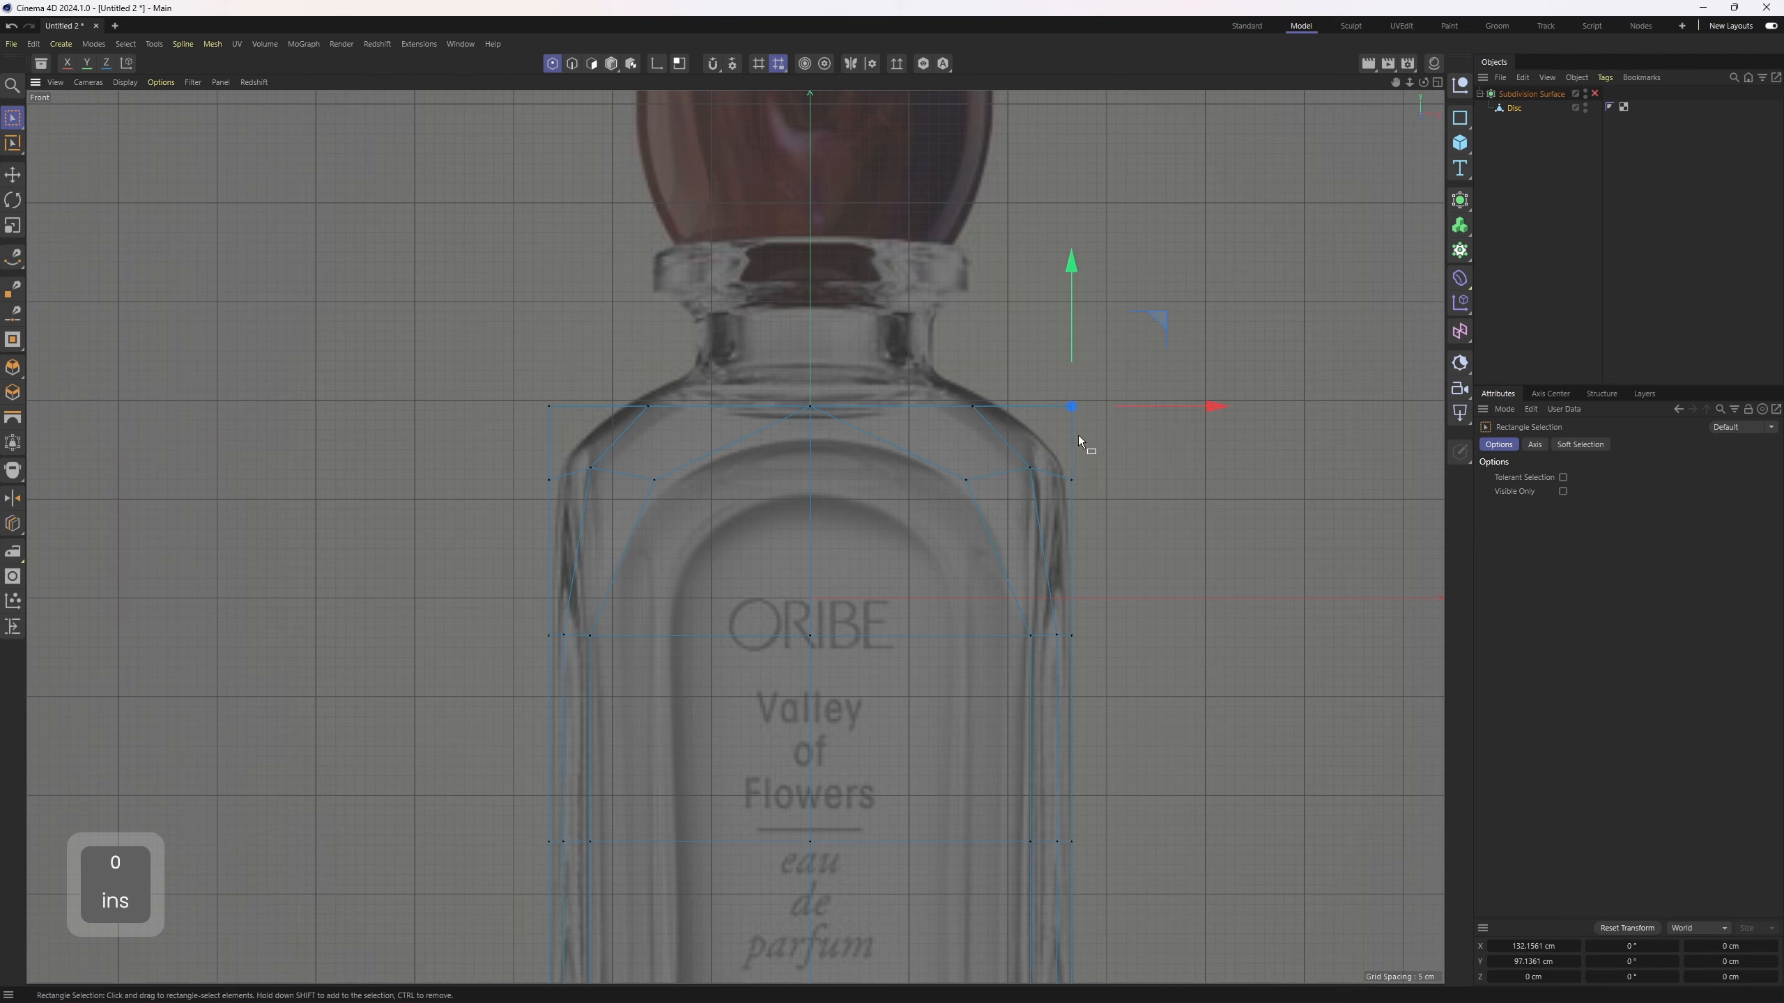
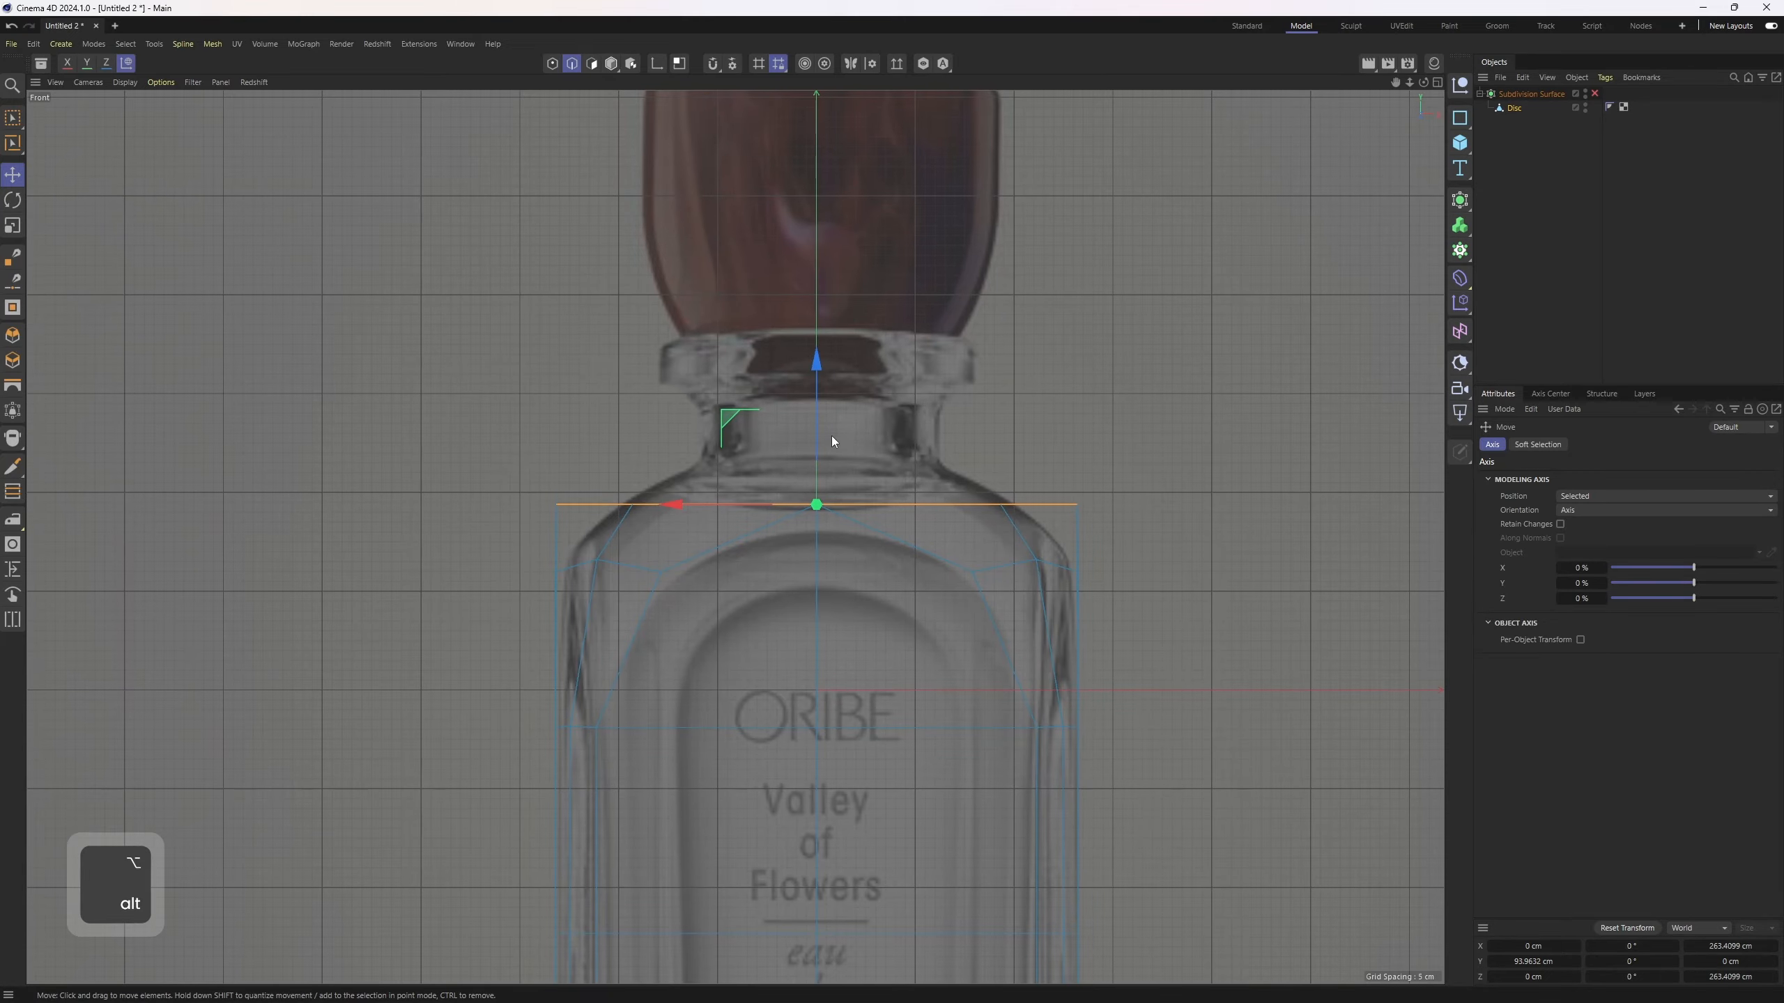
- Extrude the top opening edge to the neck base, scale it to about 128.5 cm, and extend it up to the lip's height
left_click_drag(821, 414, 825, 368)
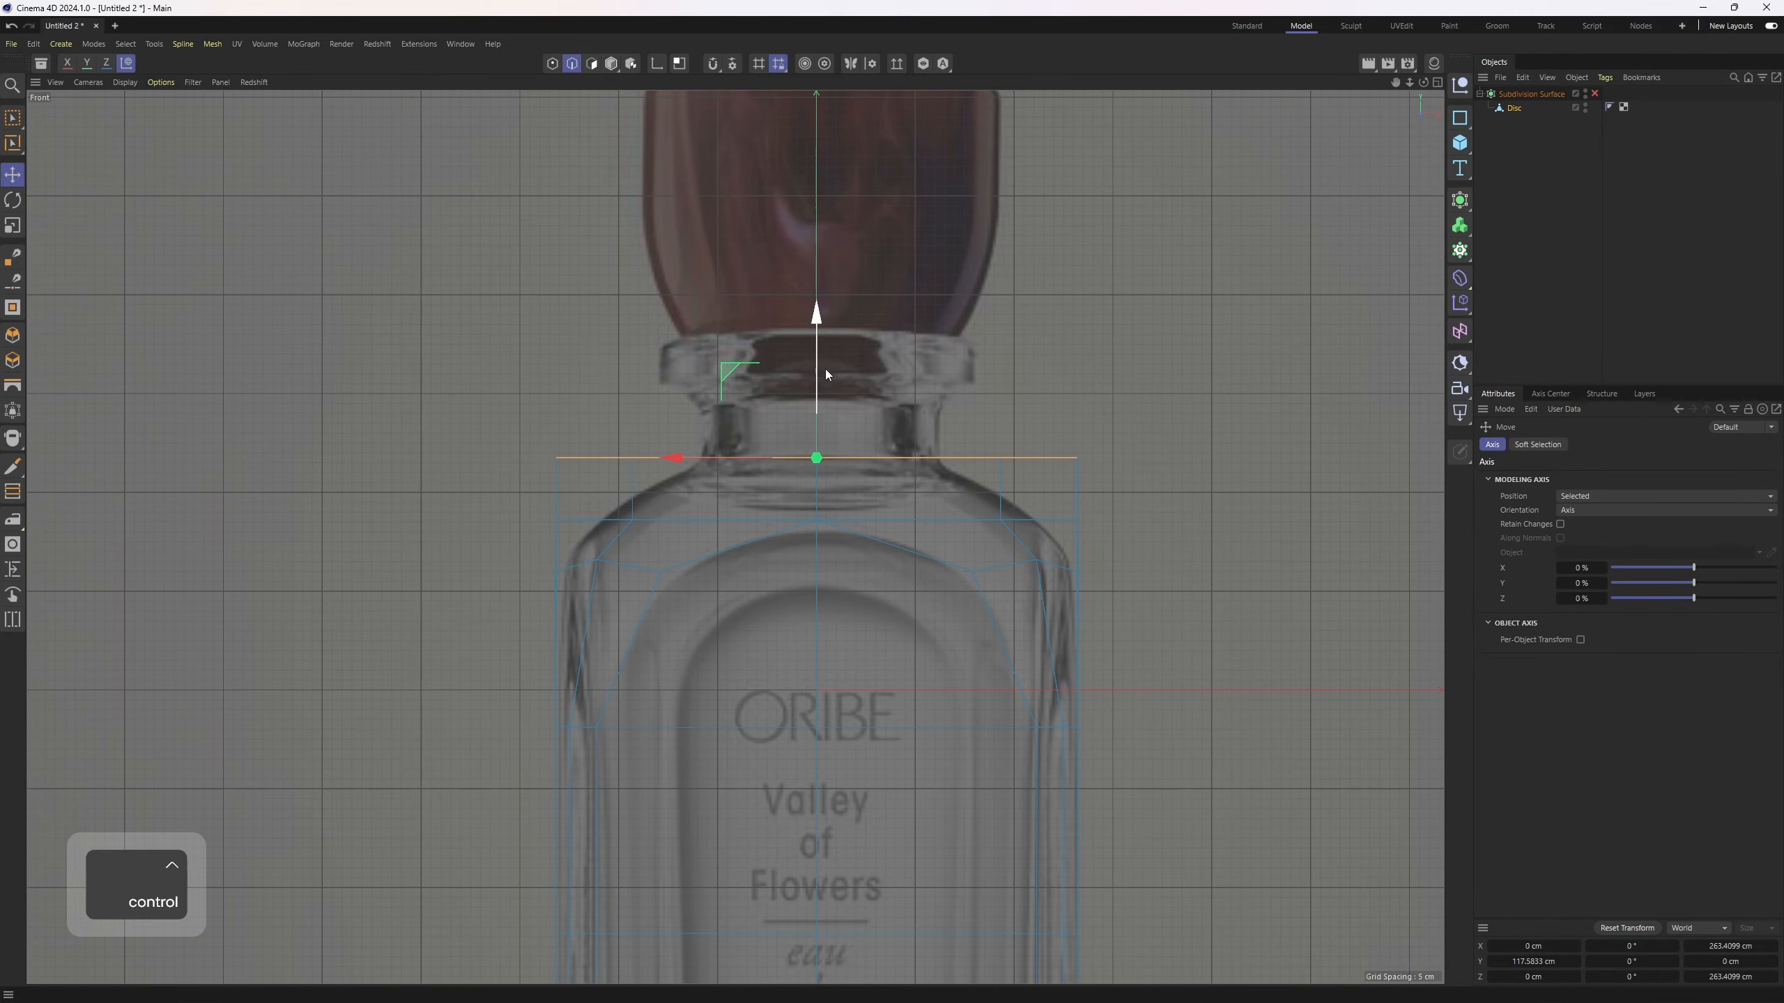
key("t")
left_click_drag(1018, 599, 917, 625)
key("e")
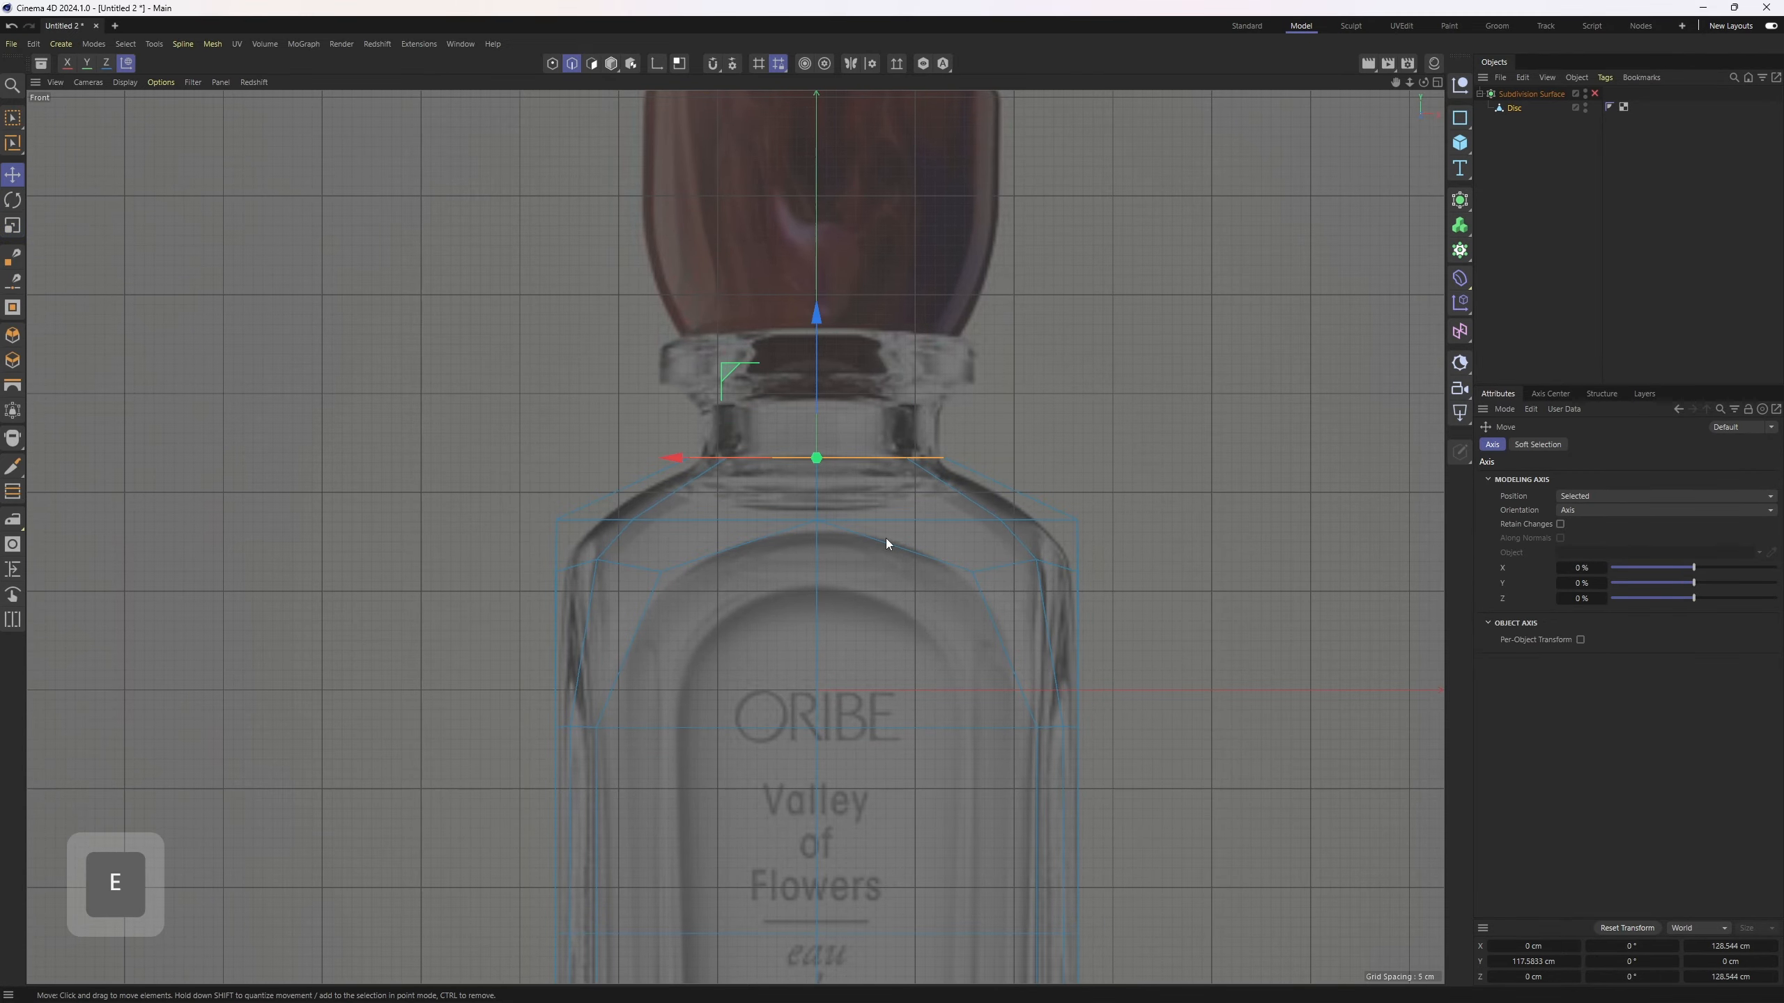
left_click_drag(817, 382, 816, 249, "ctrl")
- Loop-select the top band of neck polygons and extrude it outward to match the bottle lip in the front reference
key("3")
key("u")
key("l")
left_click(753, 361)
middle_click(753, 361)
middle_click(753, 359)
key("s")
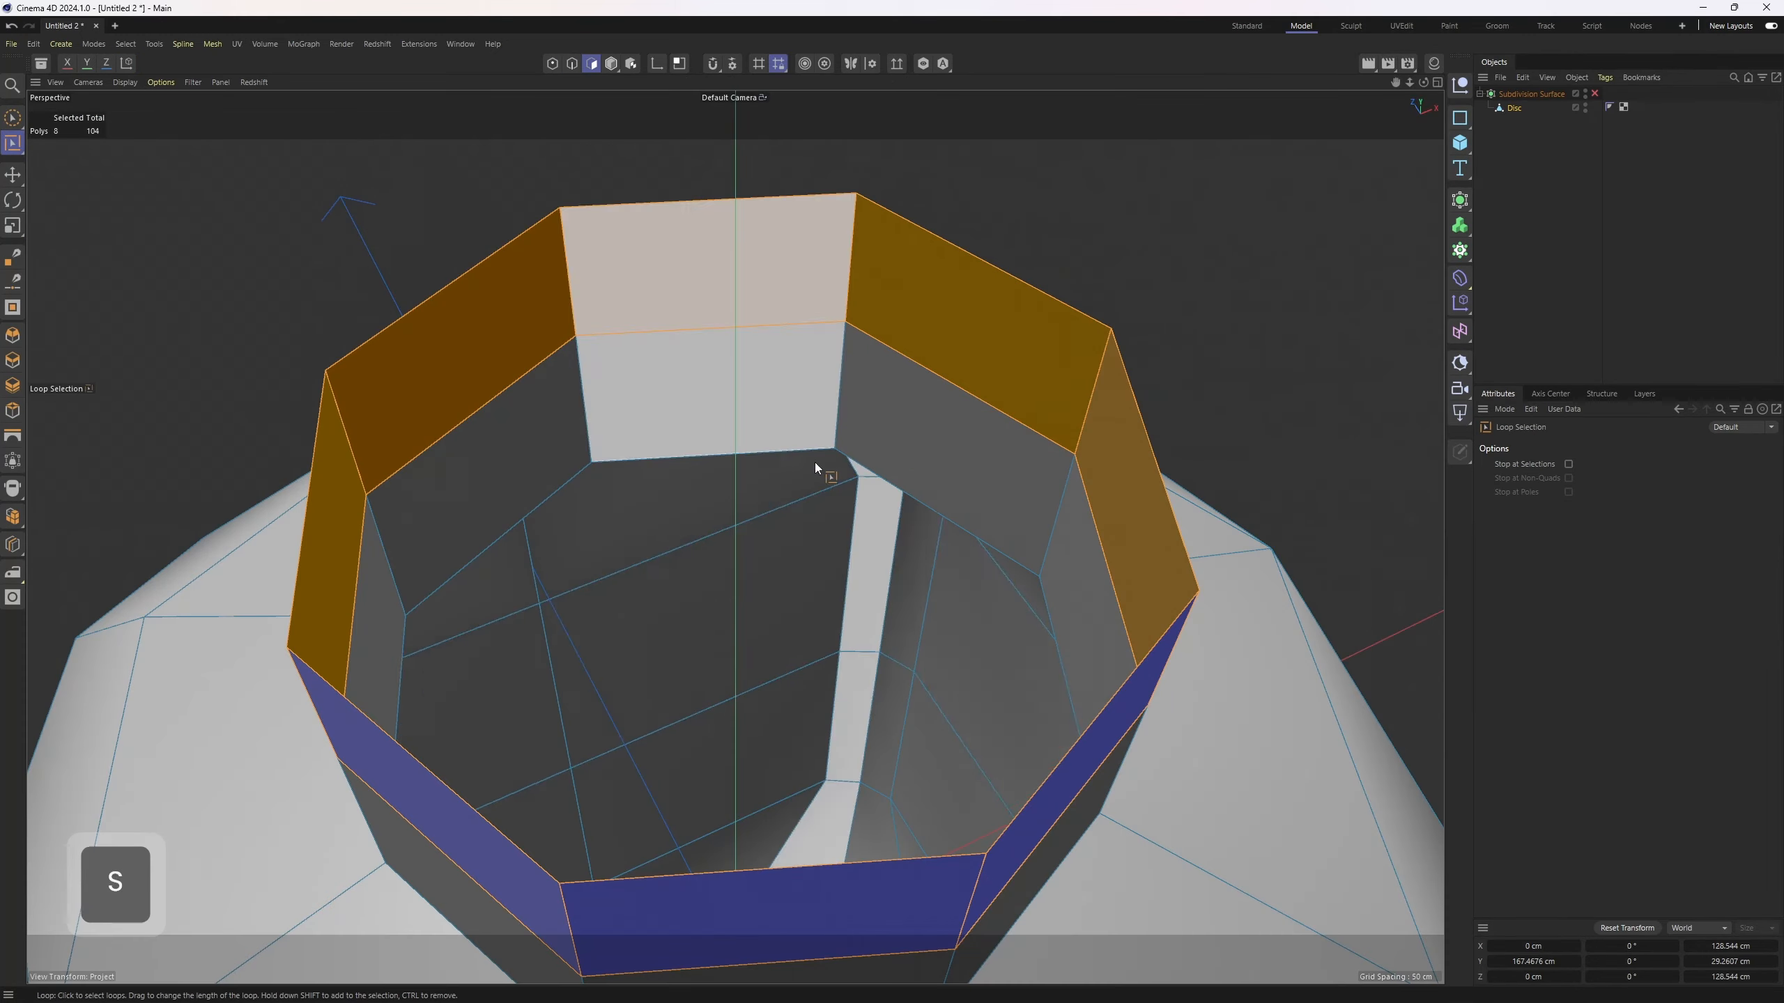
middle_click(1117, 591)
middle_click(1120, 593)
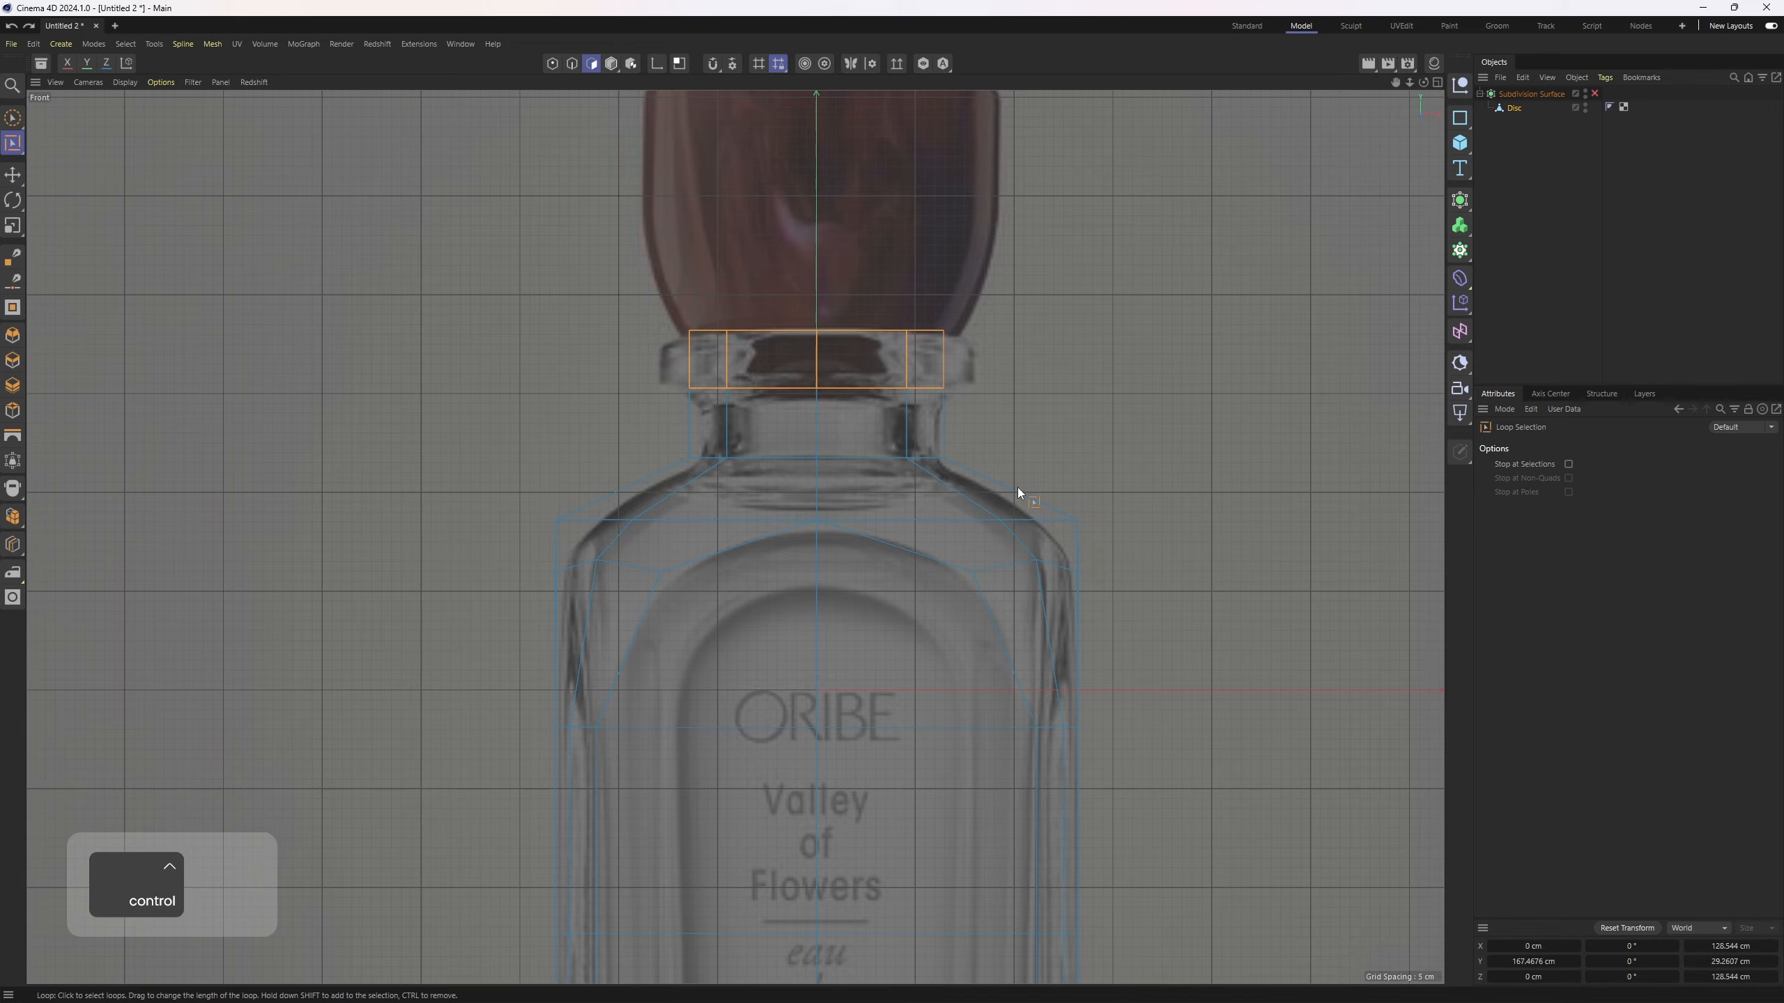
key("ctrl+z")
key("d")
left_click_drag(1023, 464, 948, 461)
- Select the edge loop around the bottom opening and flatten it by setting its Y size to 0 cm
middle_click(947, 460)
middle_click(716, 485)
right_click_drag(752, 511, 675, 512, "alt")
left_click_drag(753, 510, 884, 482, "alt")
key("2")
key("e")
double_click(794, 691)
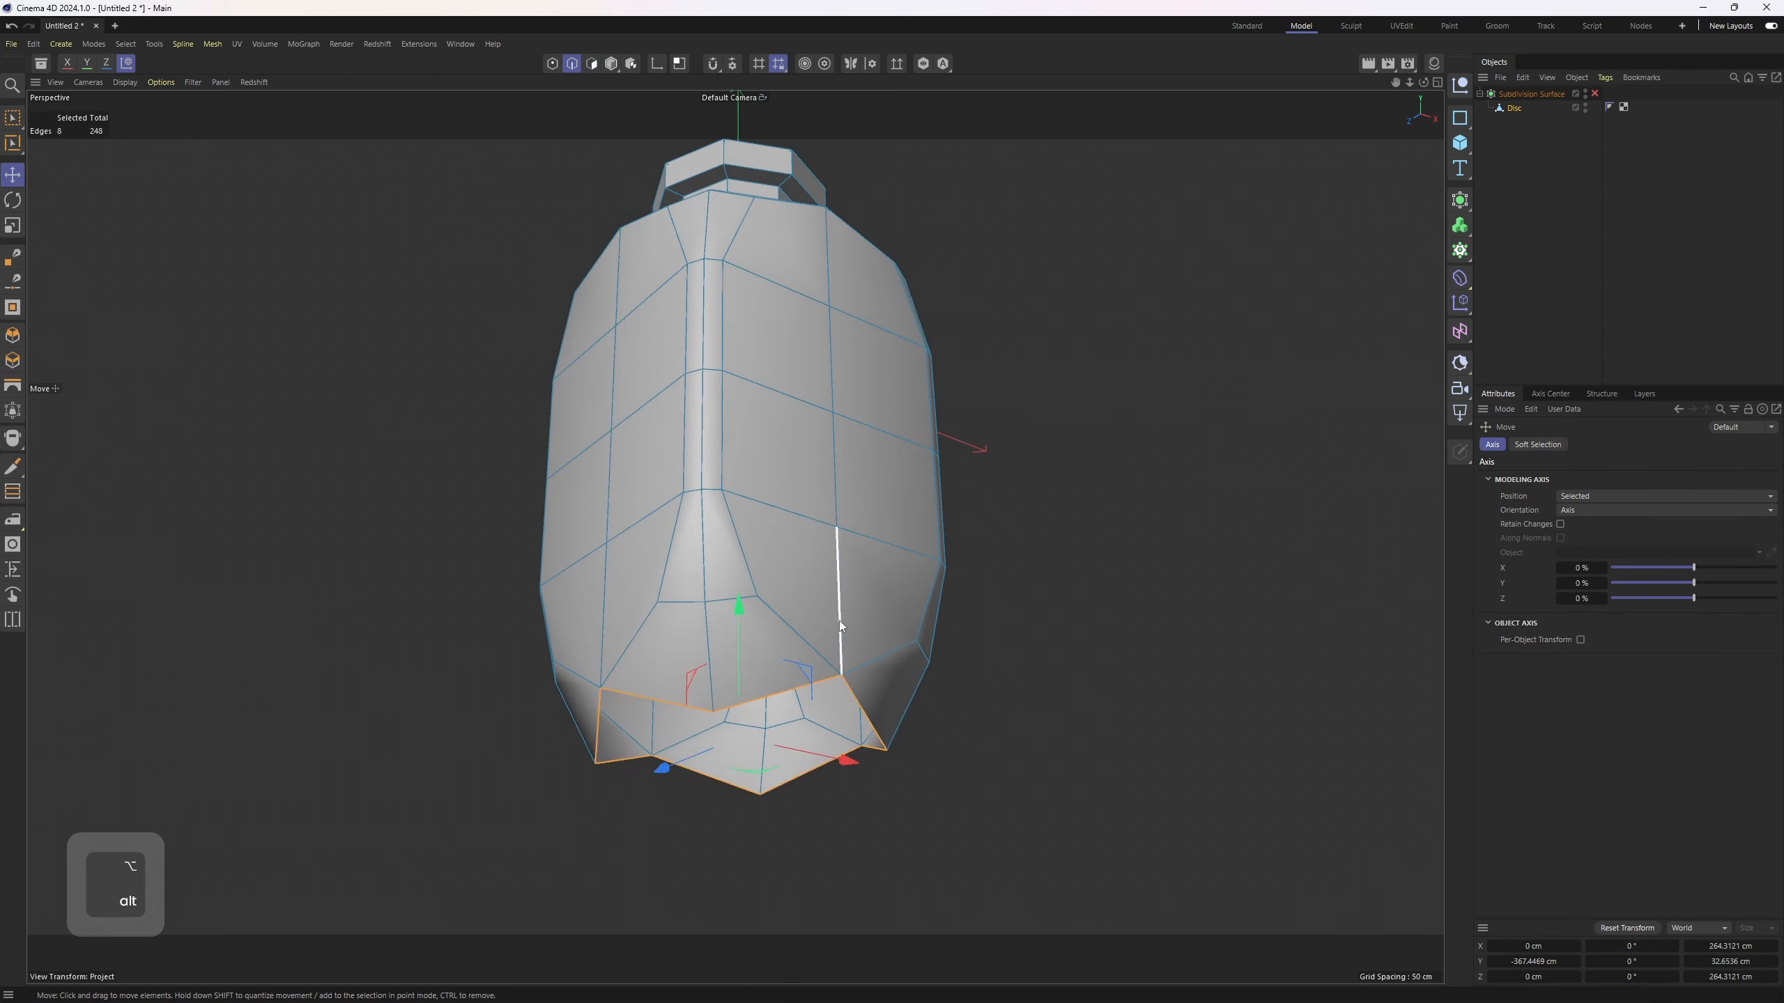
left_click_drag(839, 620, 853, 581, "alt")
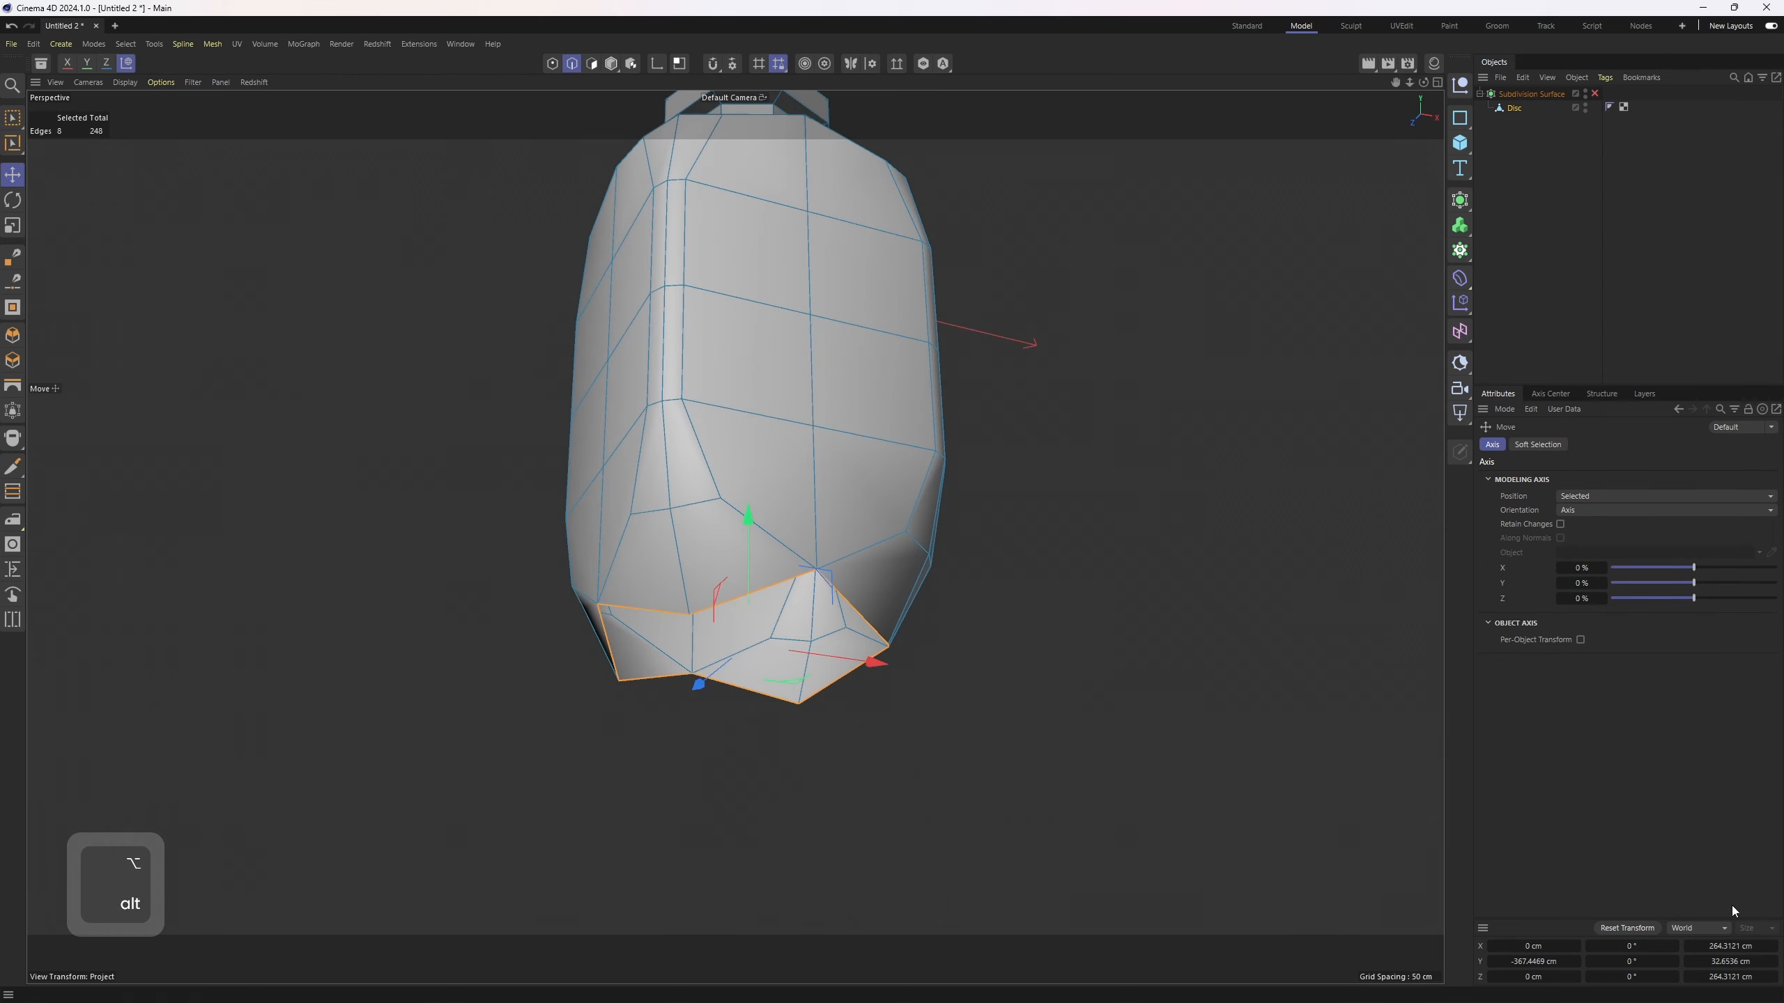
double_click(1721, 961)
type("0")
key("Return")
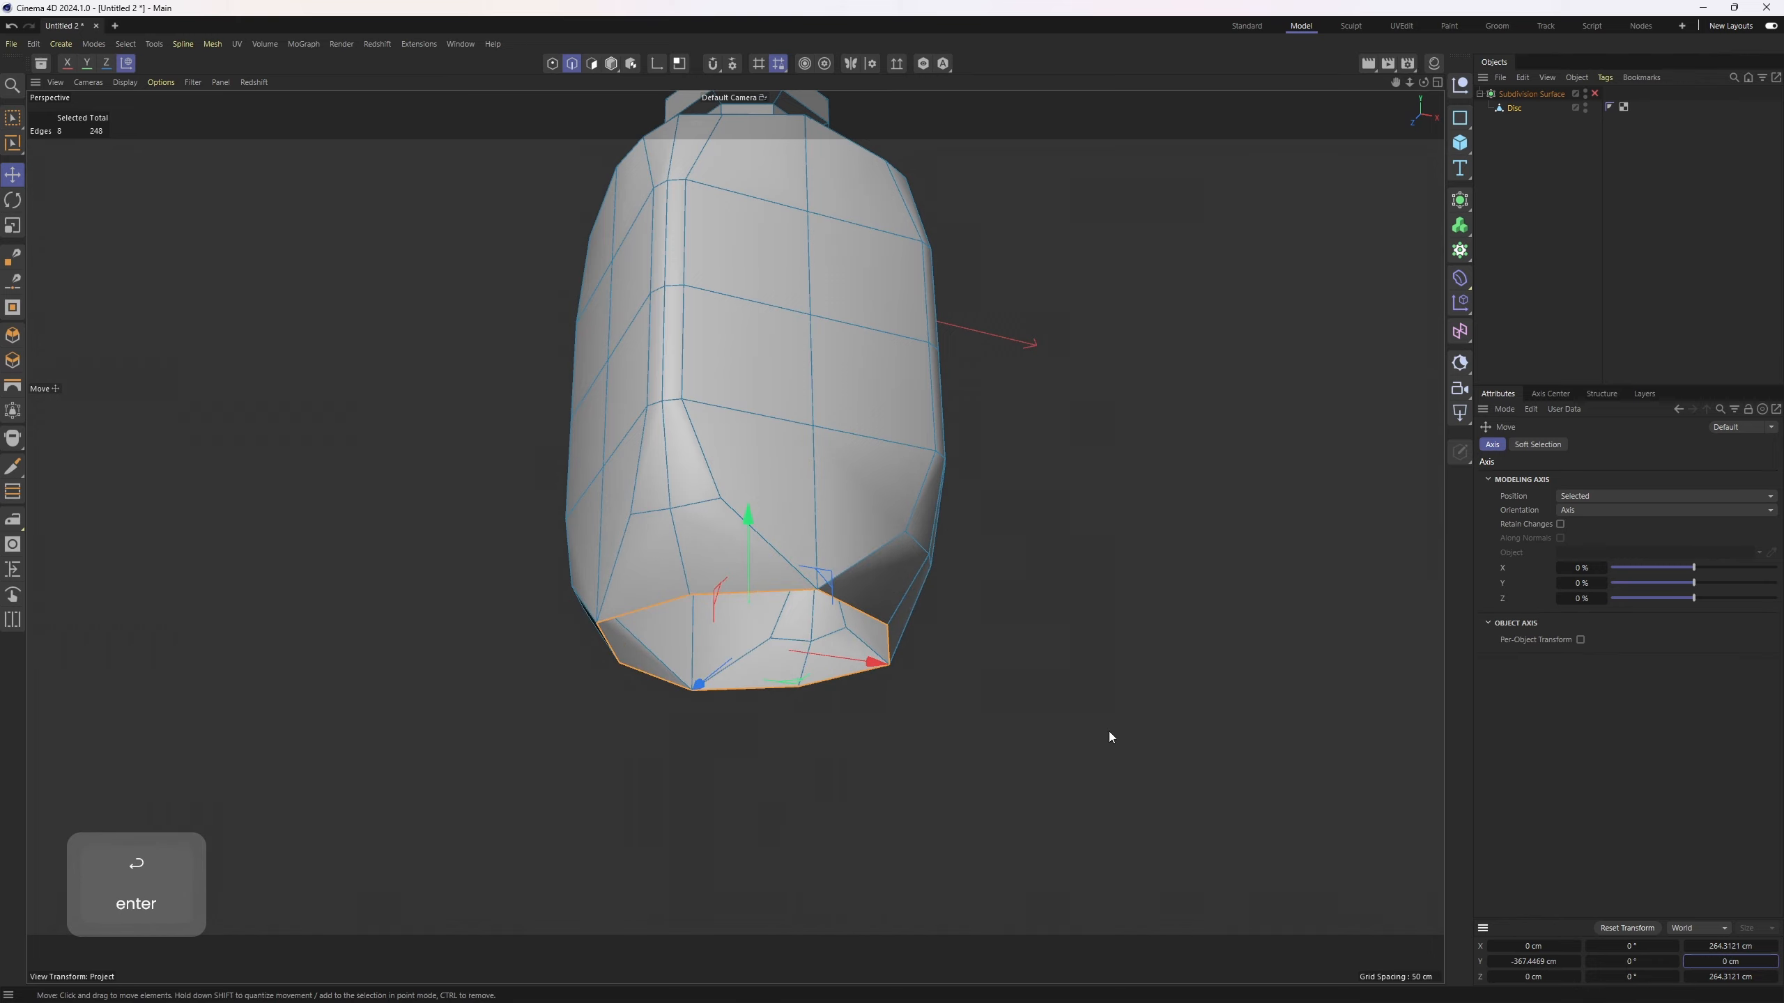
- Move the flattened bottom edge loop up to where the bottle's base begins in the front reference
middle_click(999, 571)
middle_click(1128, 714)
middle_click_drag(1076, 914, 1043, 316, "alt")
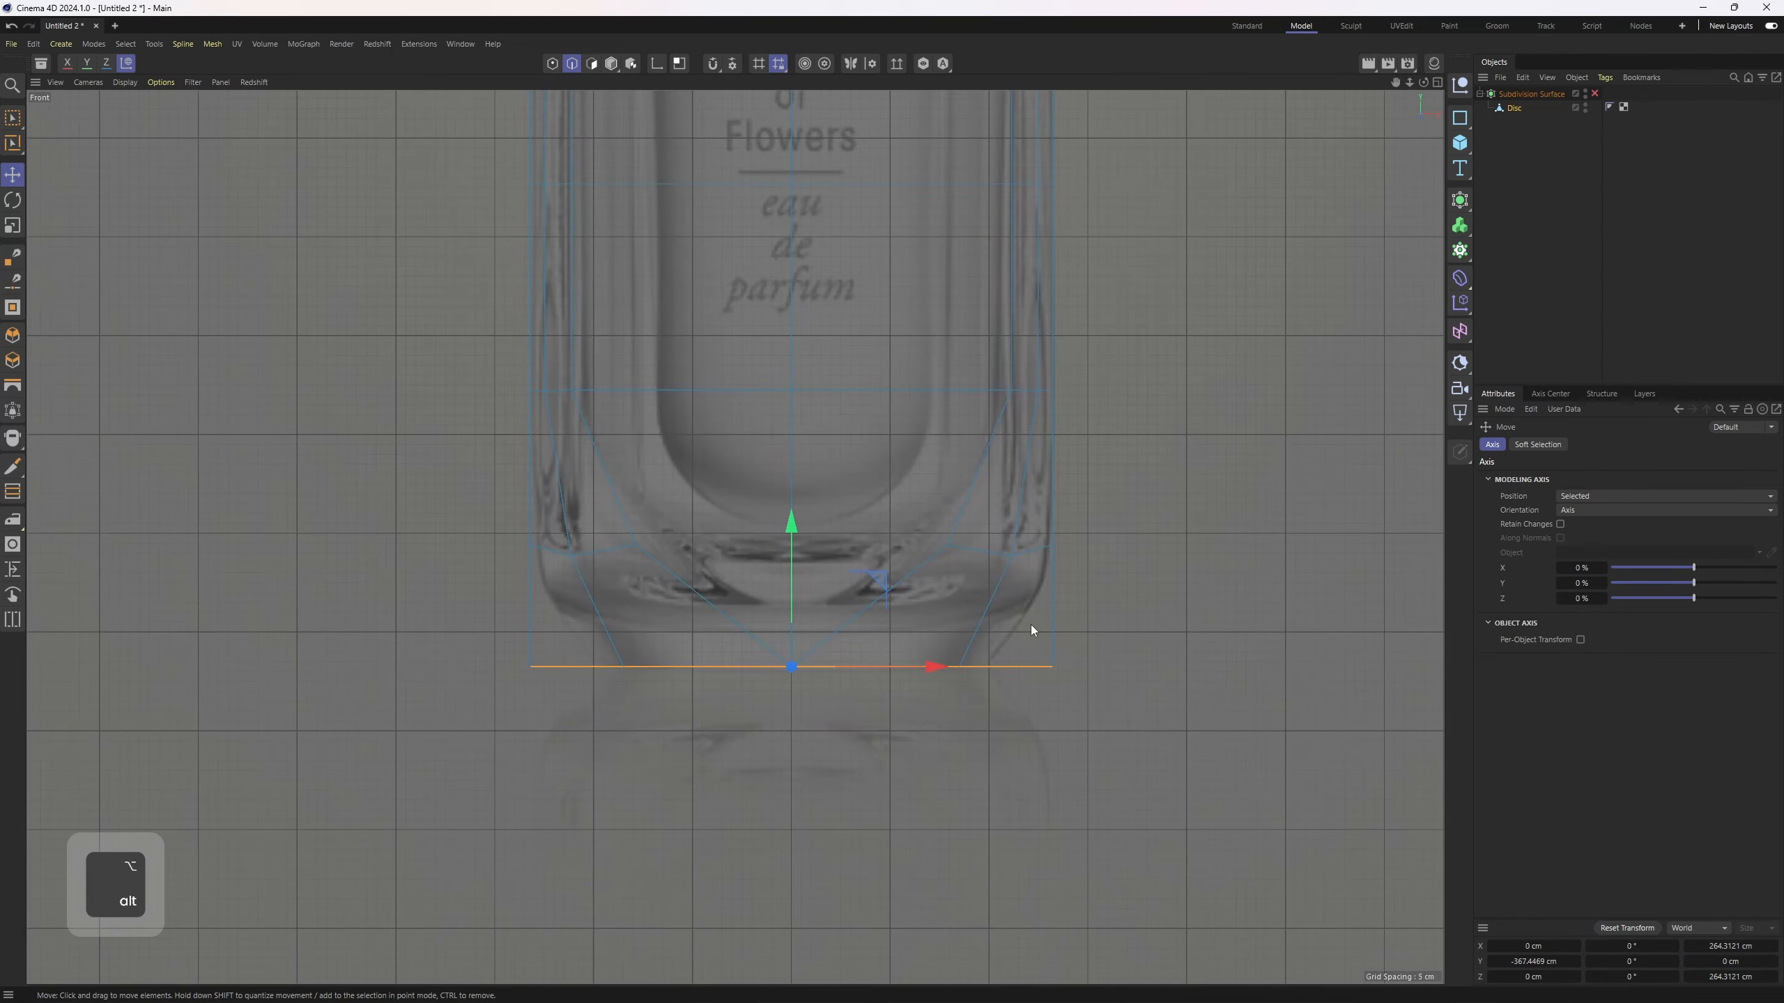
right_click_drag(1031, 624, 1199, 656, "alt")
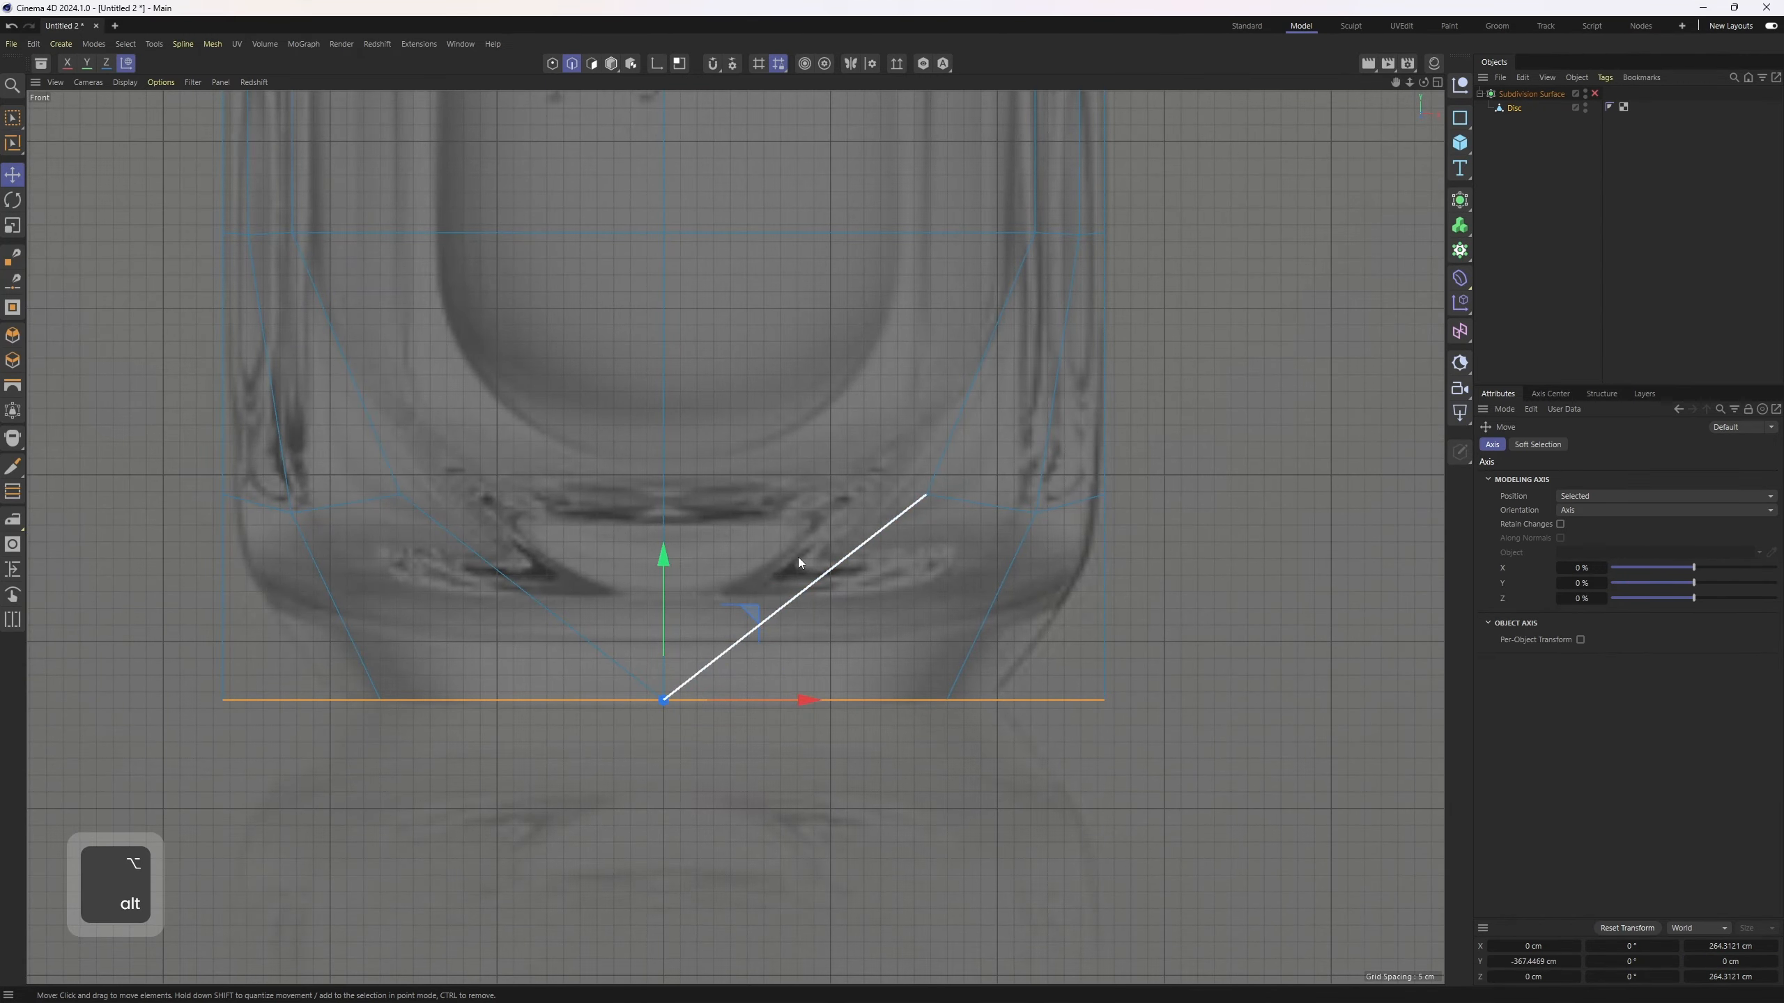
mouse_move(666, 572)
left_mouse_down()
mouse_move(655, 492)
mouse_move(685, 575)
left_mouse_up()
key("t")
left_click_drag(1074, 742, 1031, 837)
middle_click(1035, 837)
middle_click(692, 503)
left_click_drag(744, 604, 973, 488, "alt")
left_click_drag(1261, 748, 1011, 752, "ctrl")
key("ctrl+z")
left_click_drag(922, 465, 1100, 508, "alt")
key("ctrl+z")
- Round the bottom opening's edge loop with Fit Circle
right_click(1171, 590)
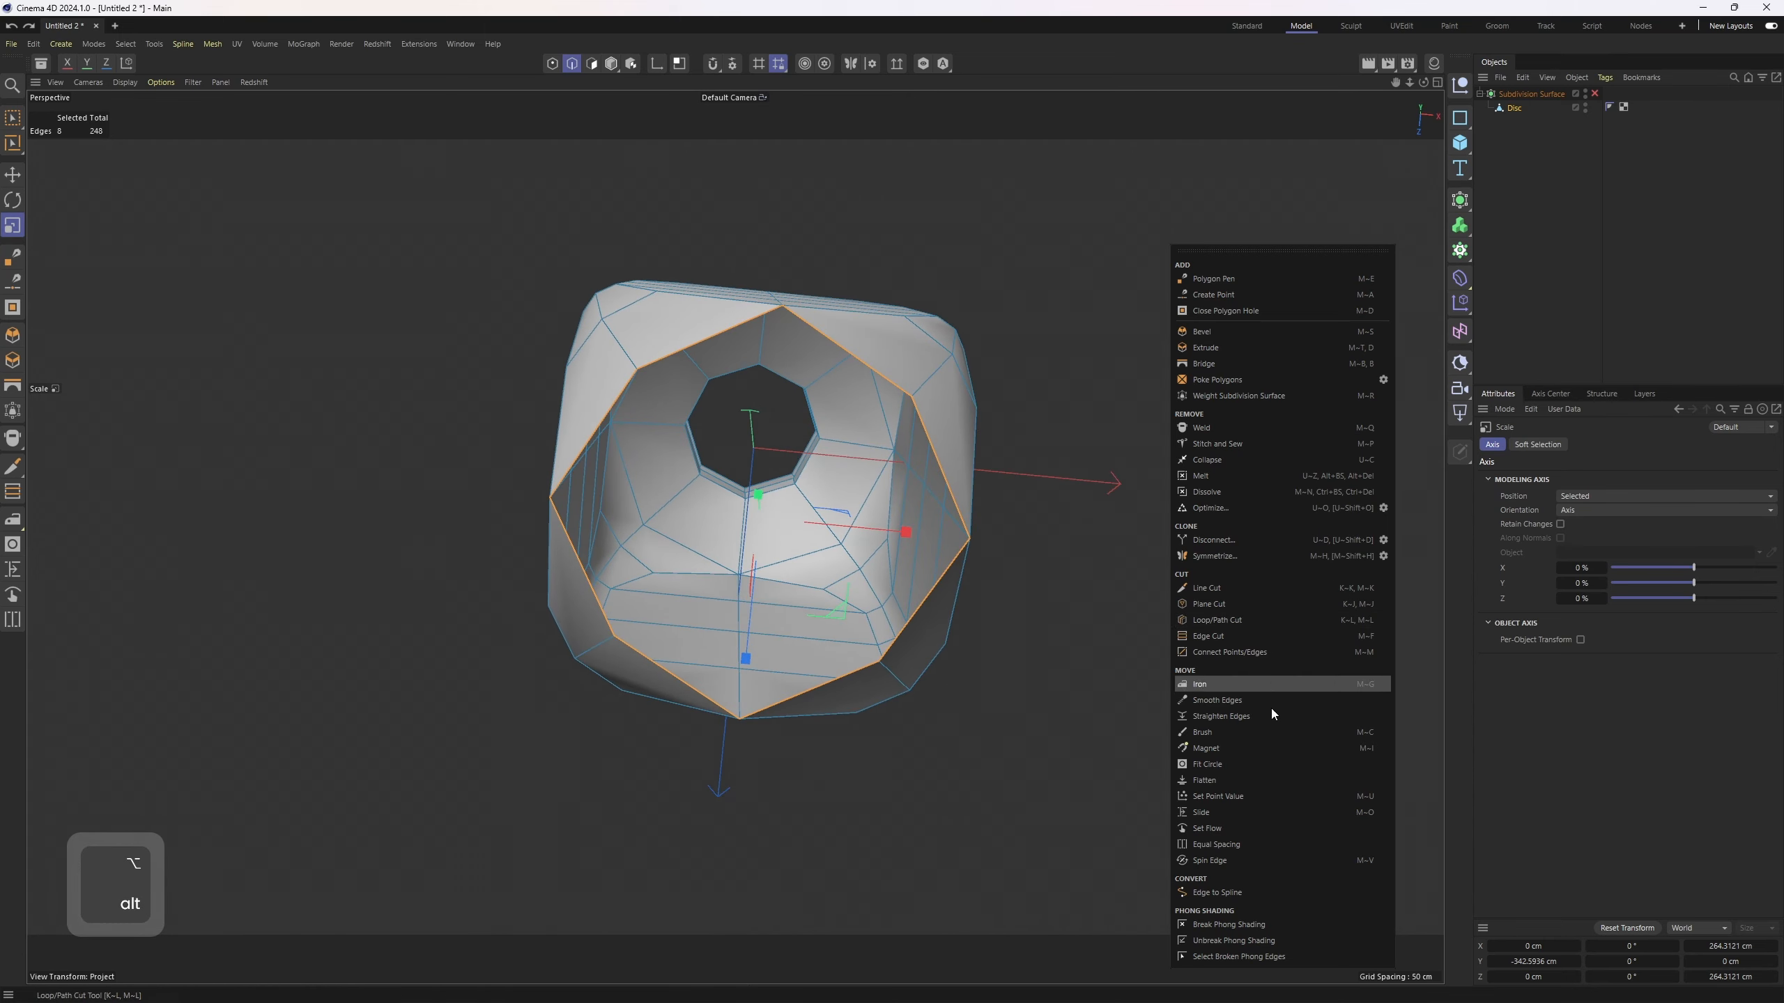
left_click(1217, 766)
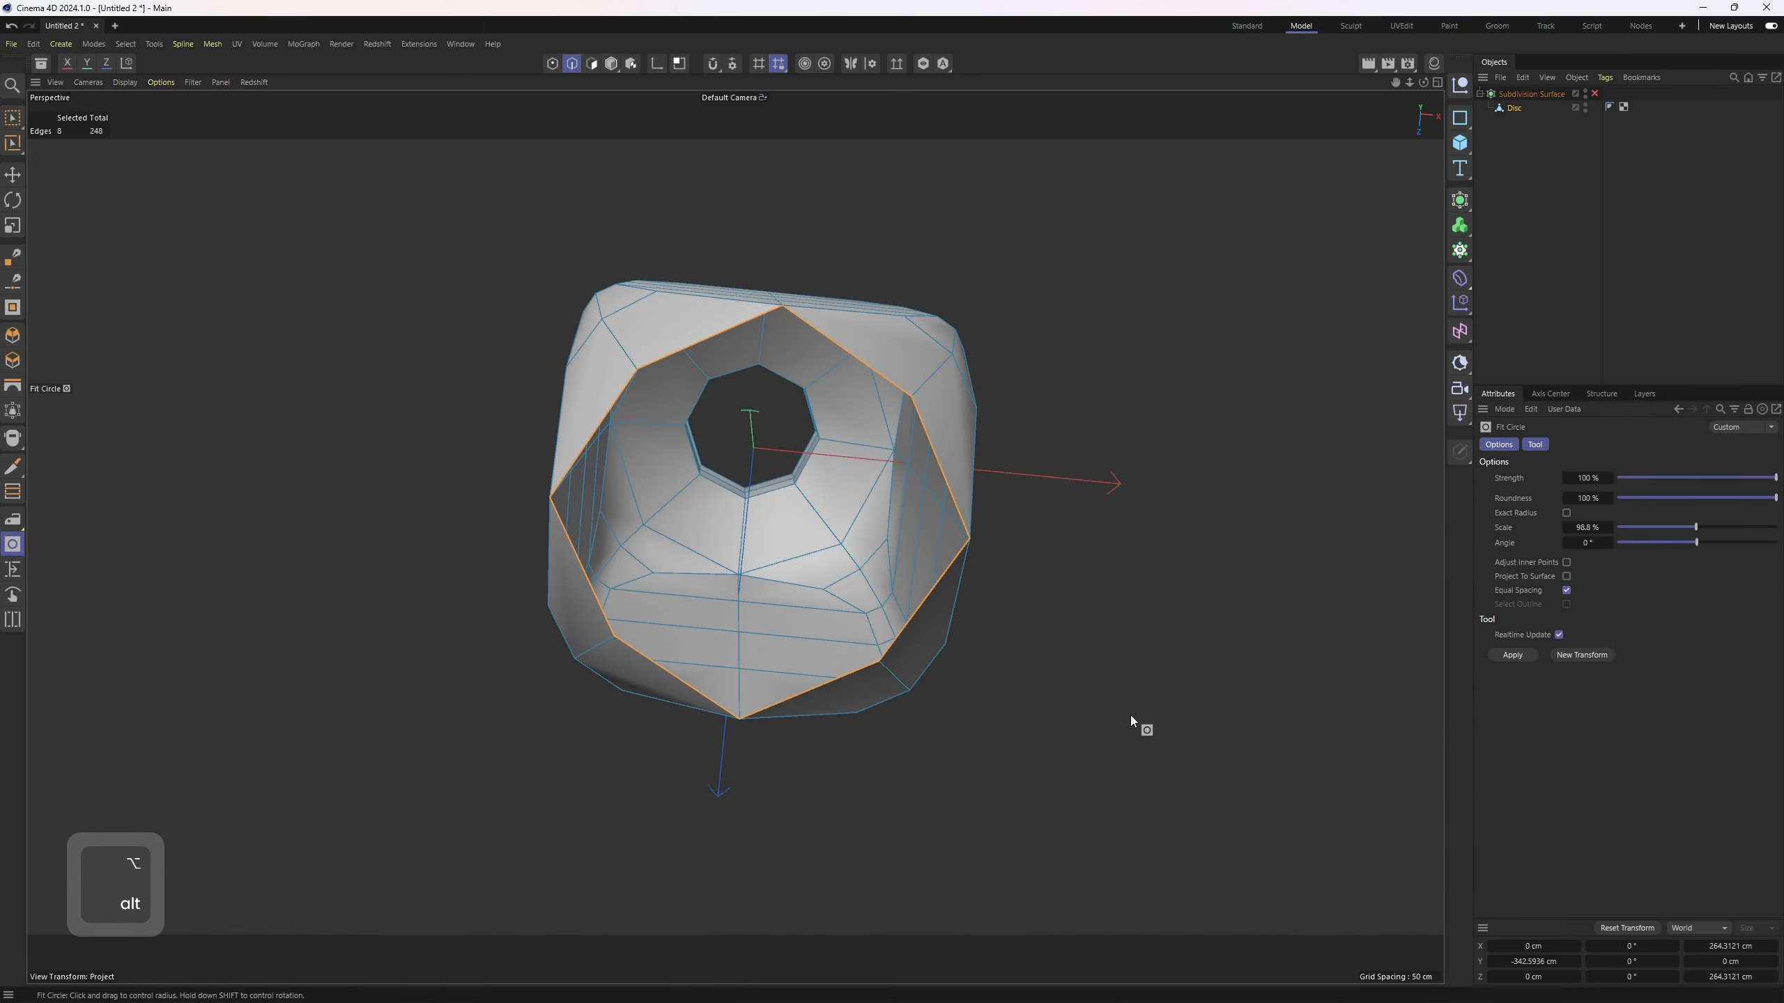
left_click_drag(1057, 677, 1079, 677)
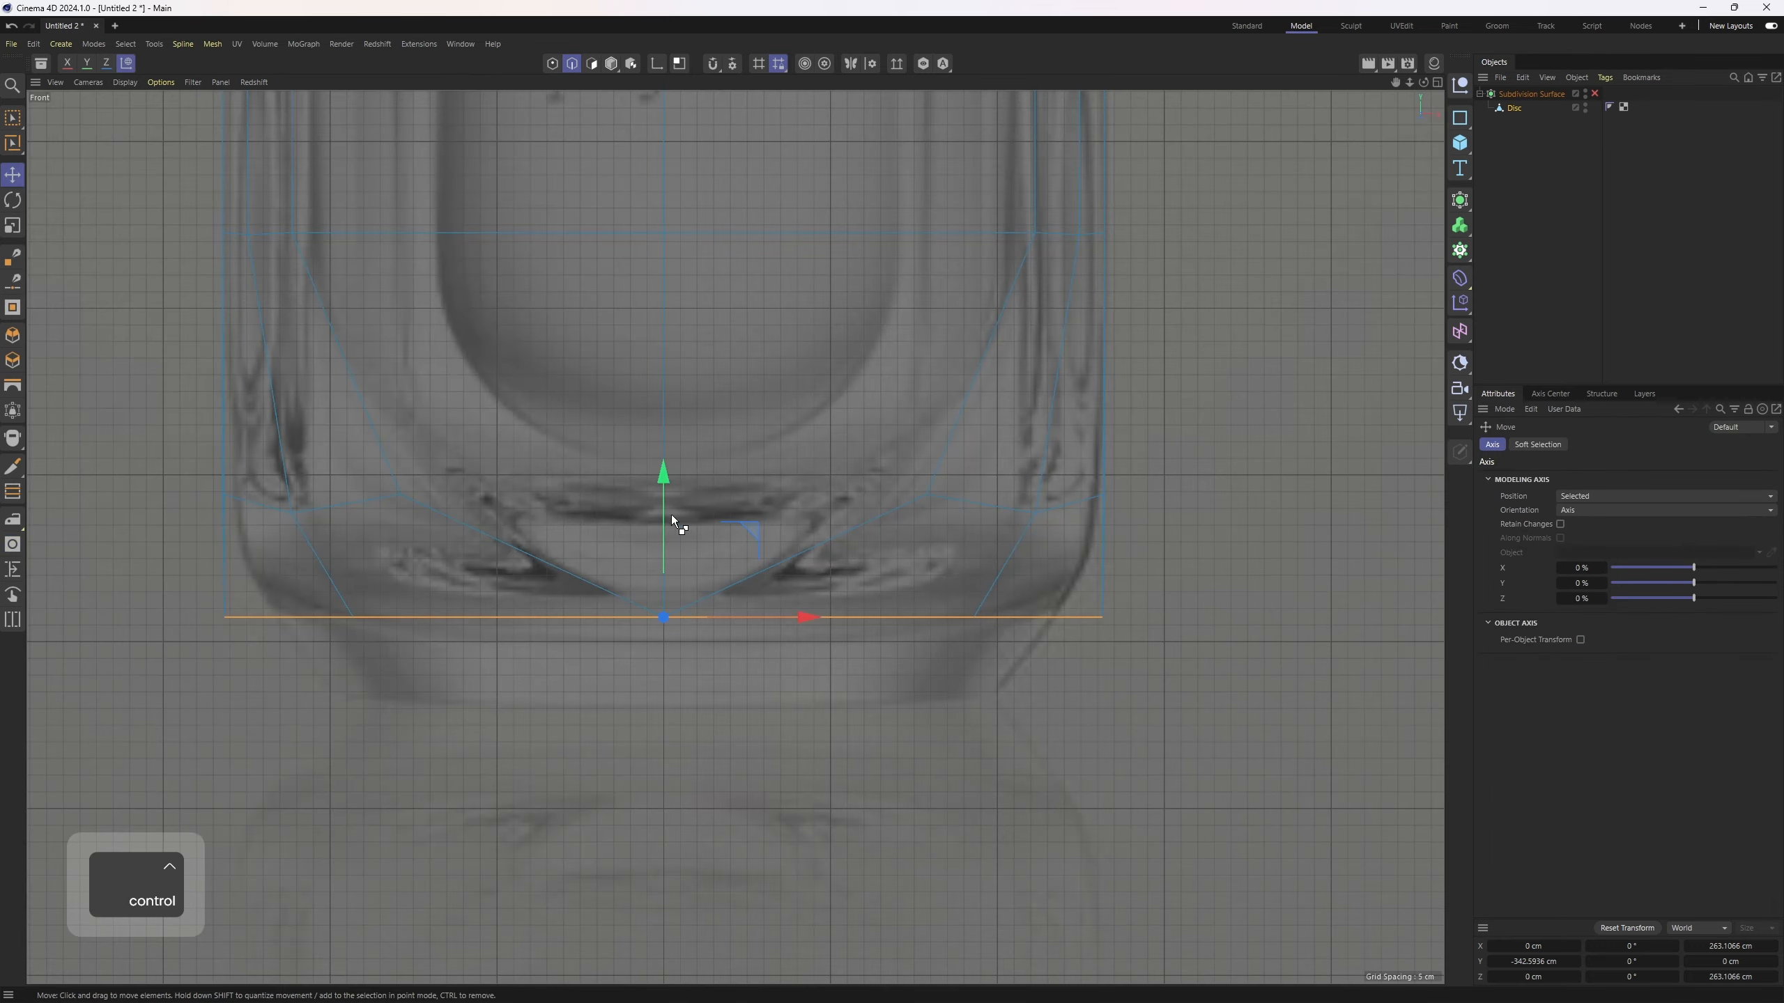
- Extrude the rounded bottom edge down about 25.9 cm and scale it to about 187.1 cm across
left_click_drag(671, 515, 682, 571, "ctrl")
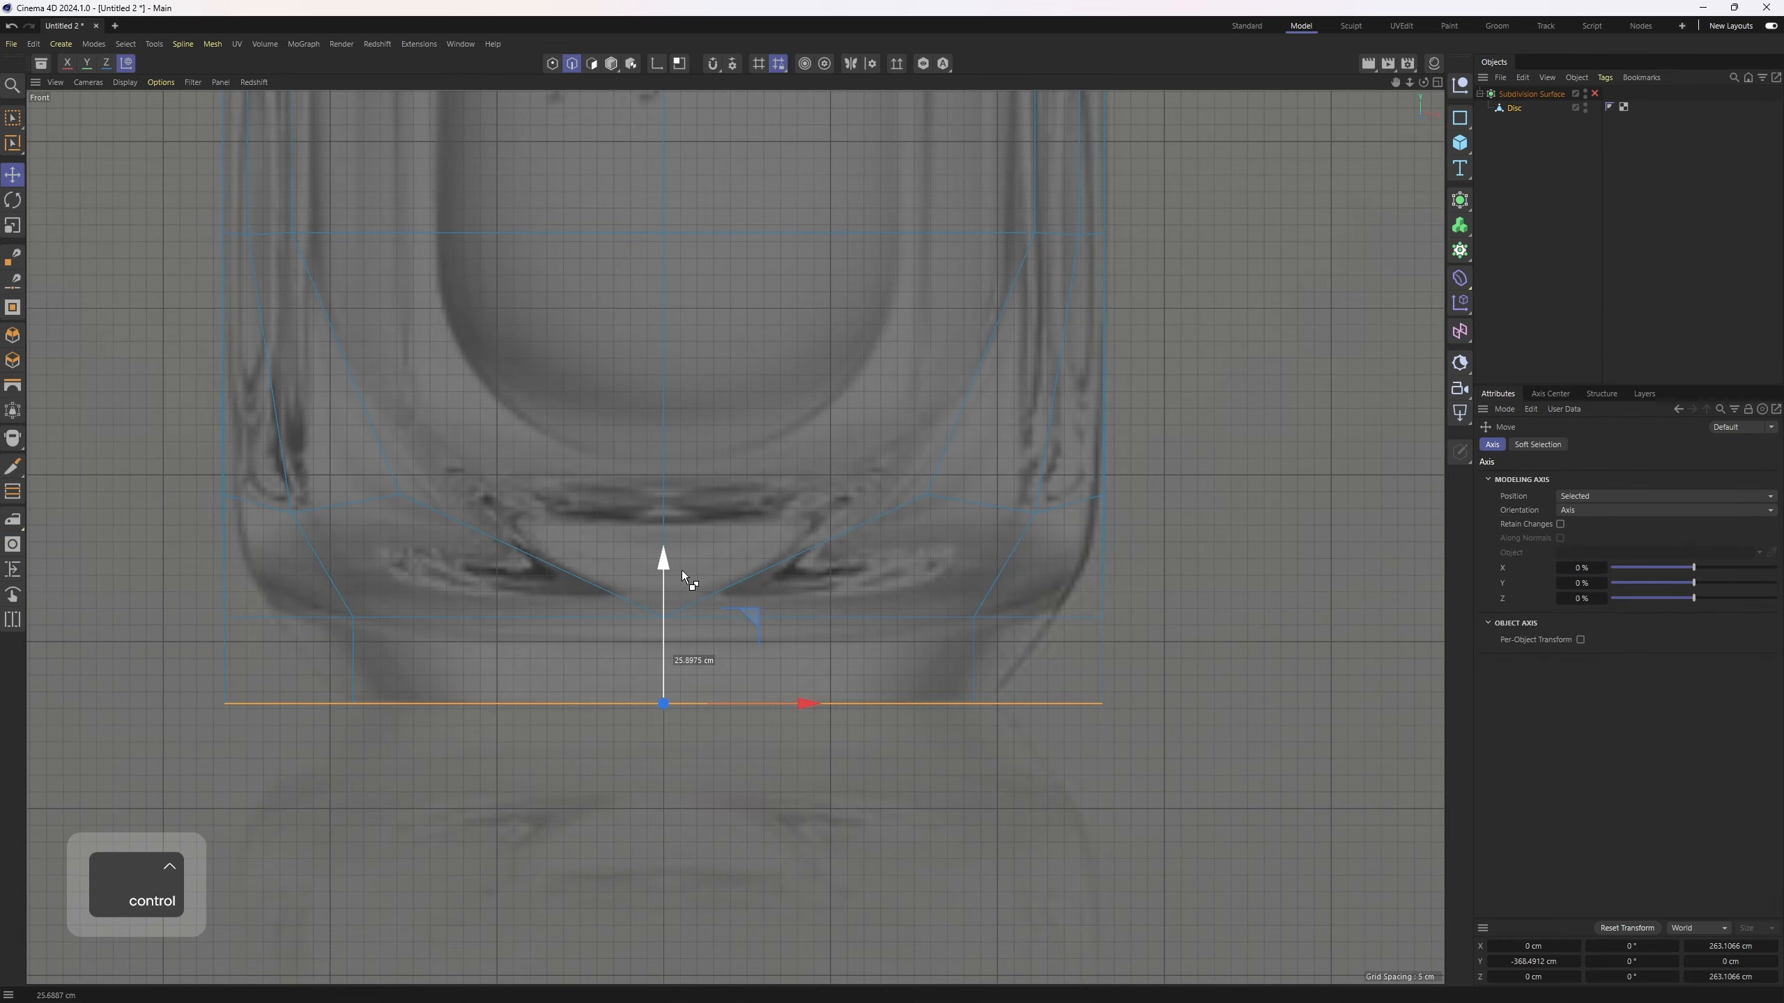
key("t")
left_click_drag(1207, 761, 1056, 810)
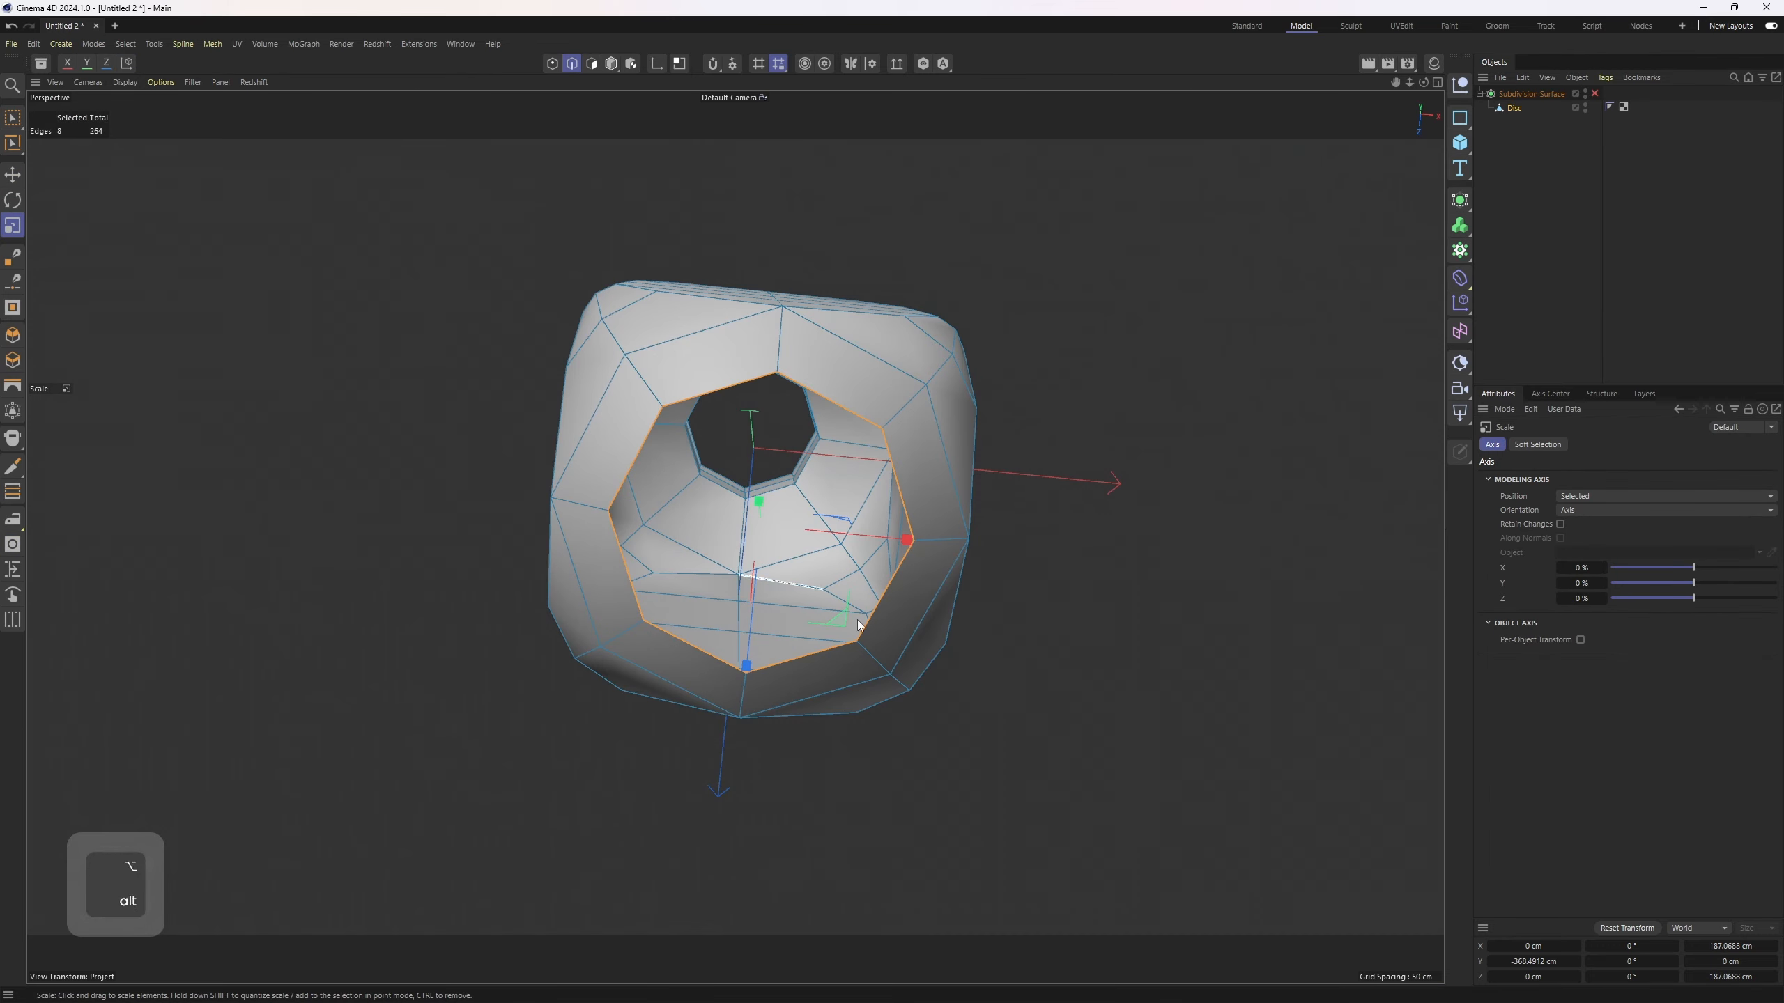
- Extrude the bottom edge inward to about 124.8 cm and fill the remaining hole using Close Polygon Hole with the Grid type
right_click(1028, 436)
left_click(1085, 311)
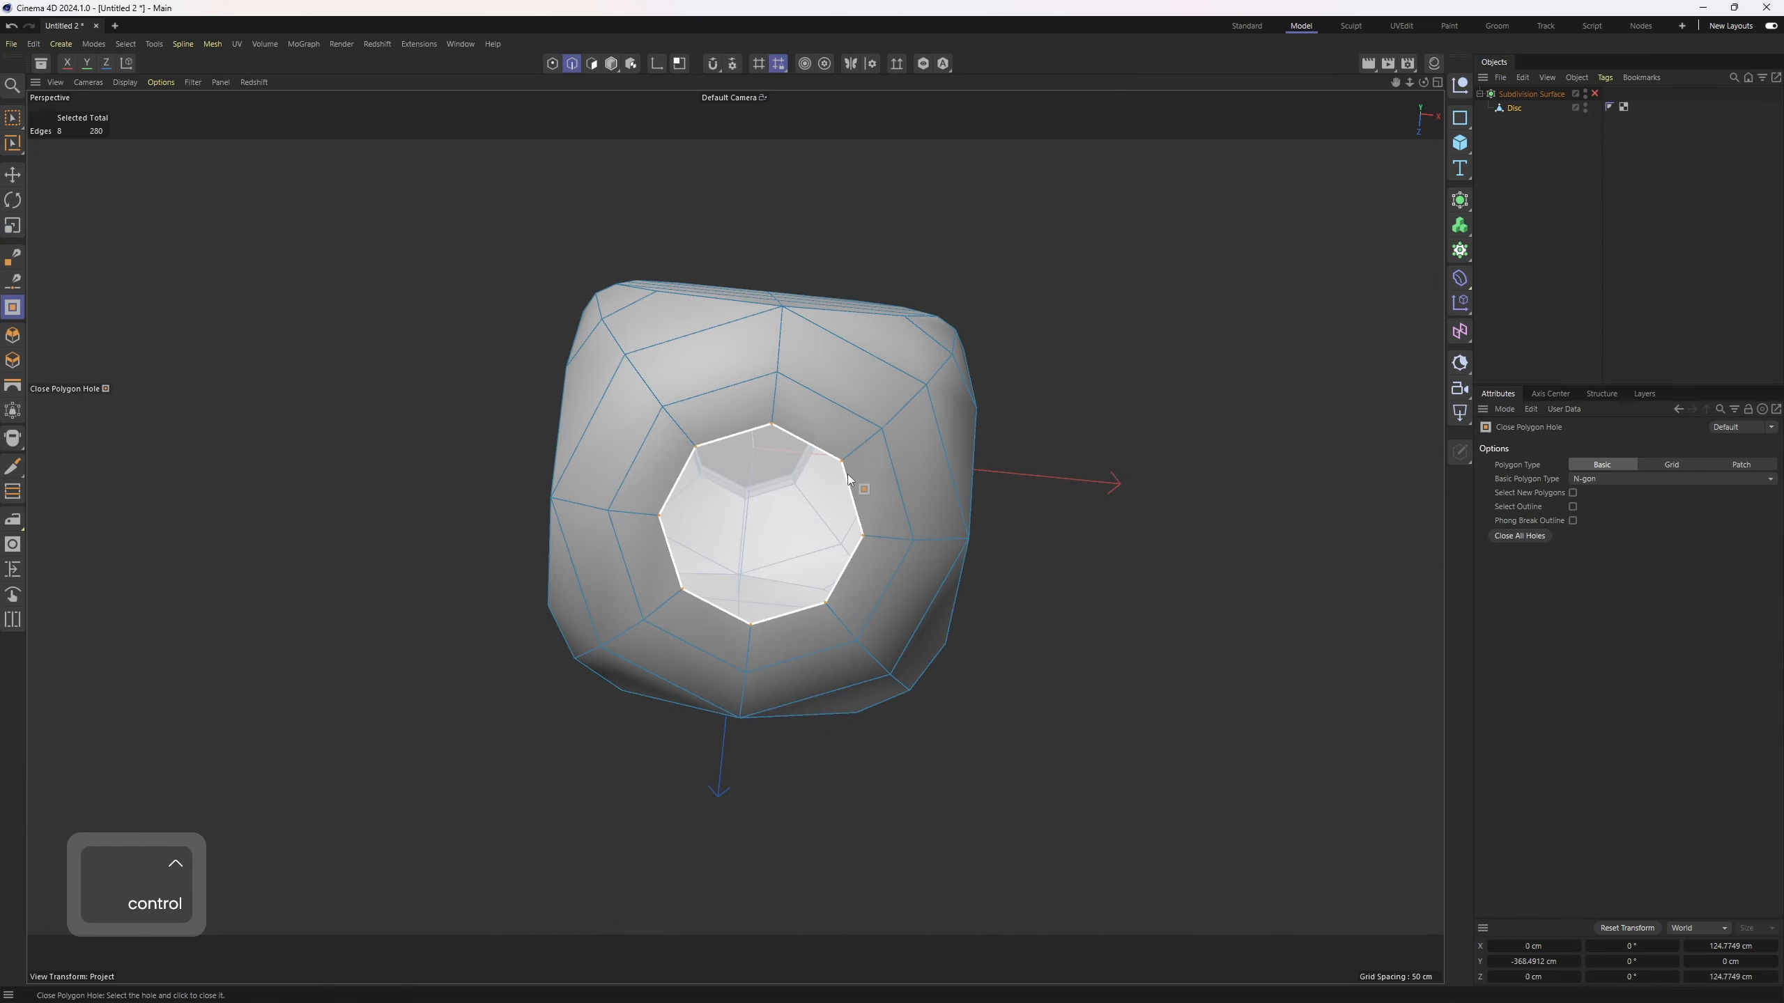
left_click(762, 527)
- Turn on the Subdivision Surface, clear the selection and inspect the bottle's topology with Gouraud Shading (Lines)
left_click_drag(824, 589, 895, 481, "alt")
left_click(1595, 93)
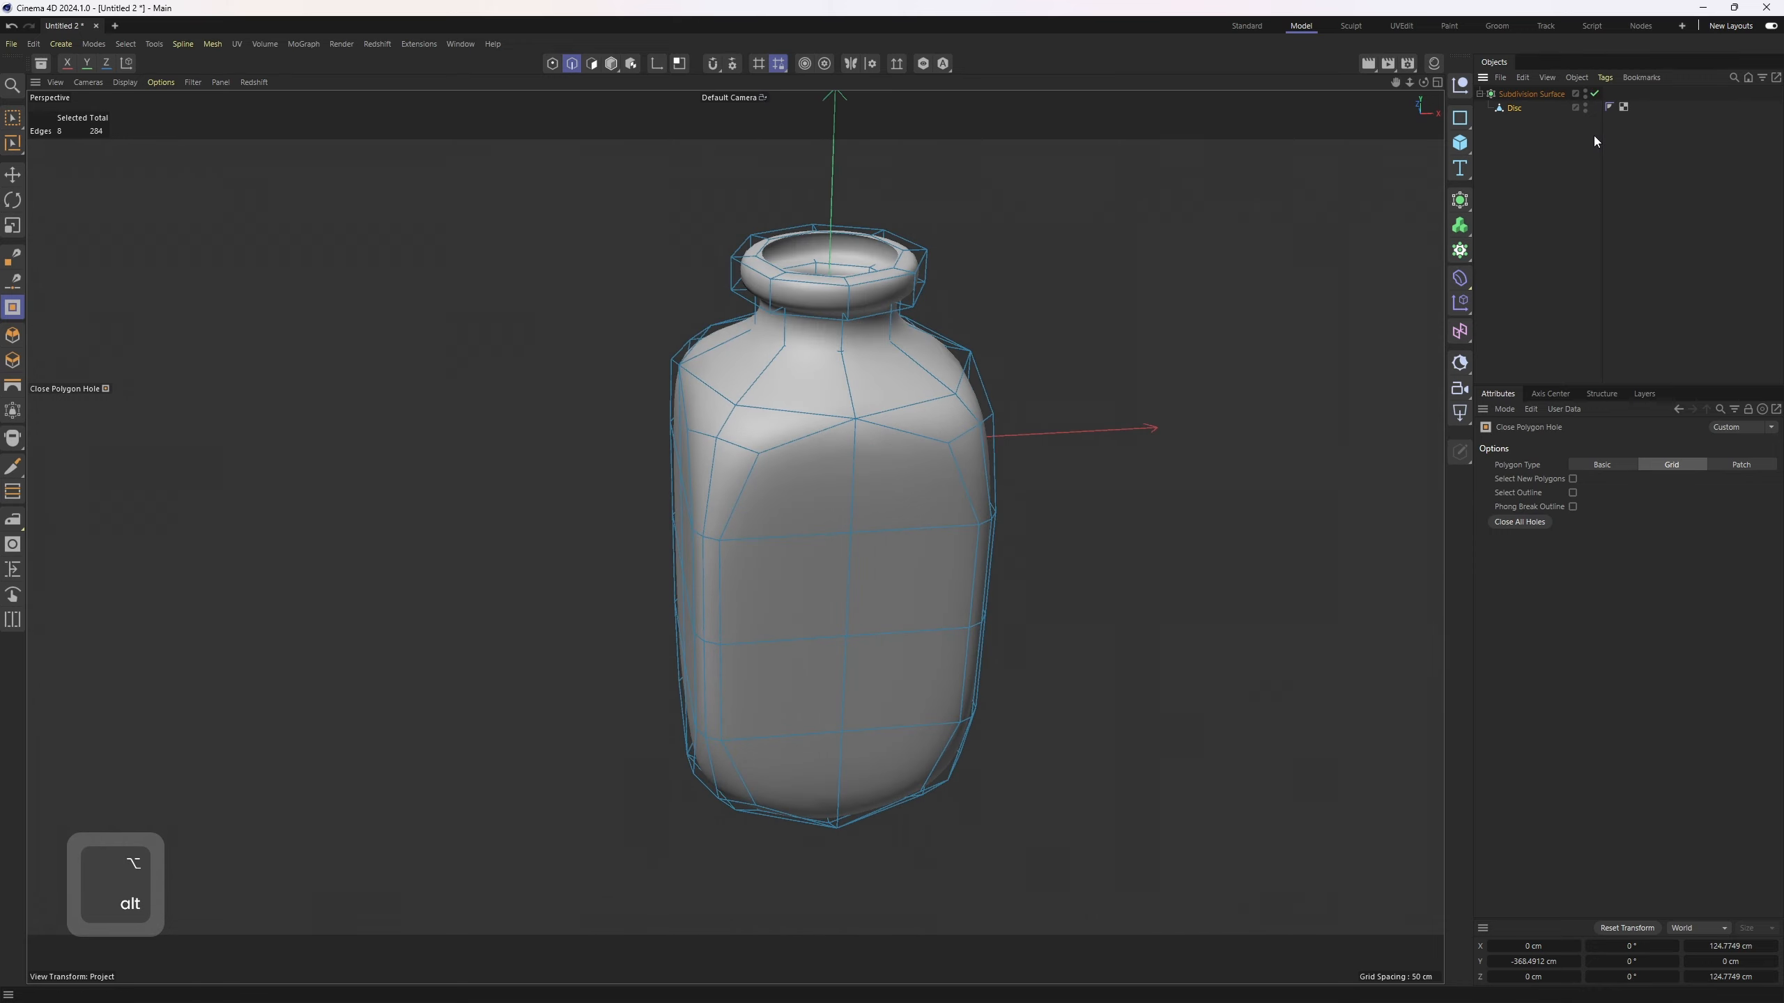
left_click(1025, 474)
left_click_drag(1025, 475, 1045, 443, "alt")
key("n")
key("b")
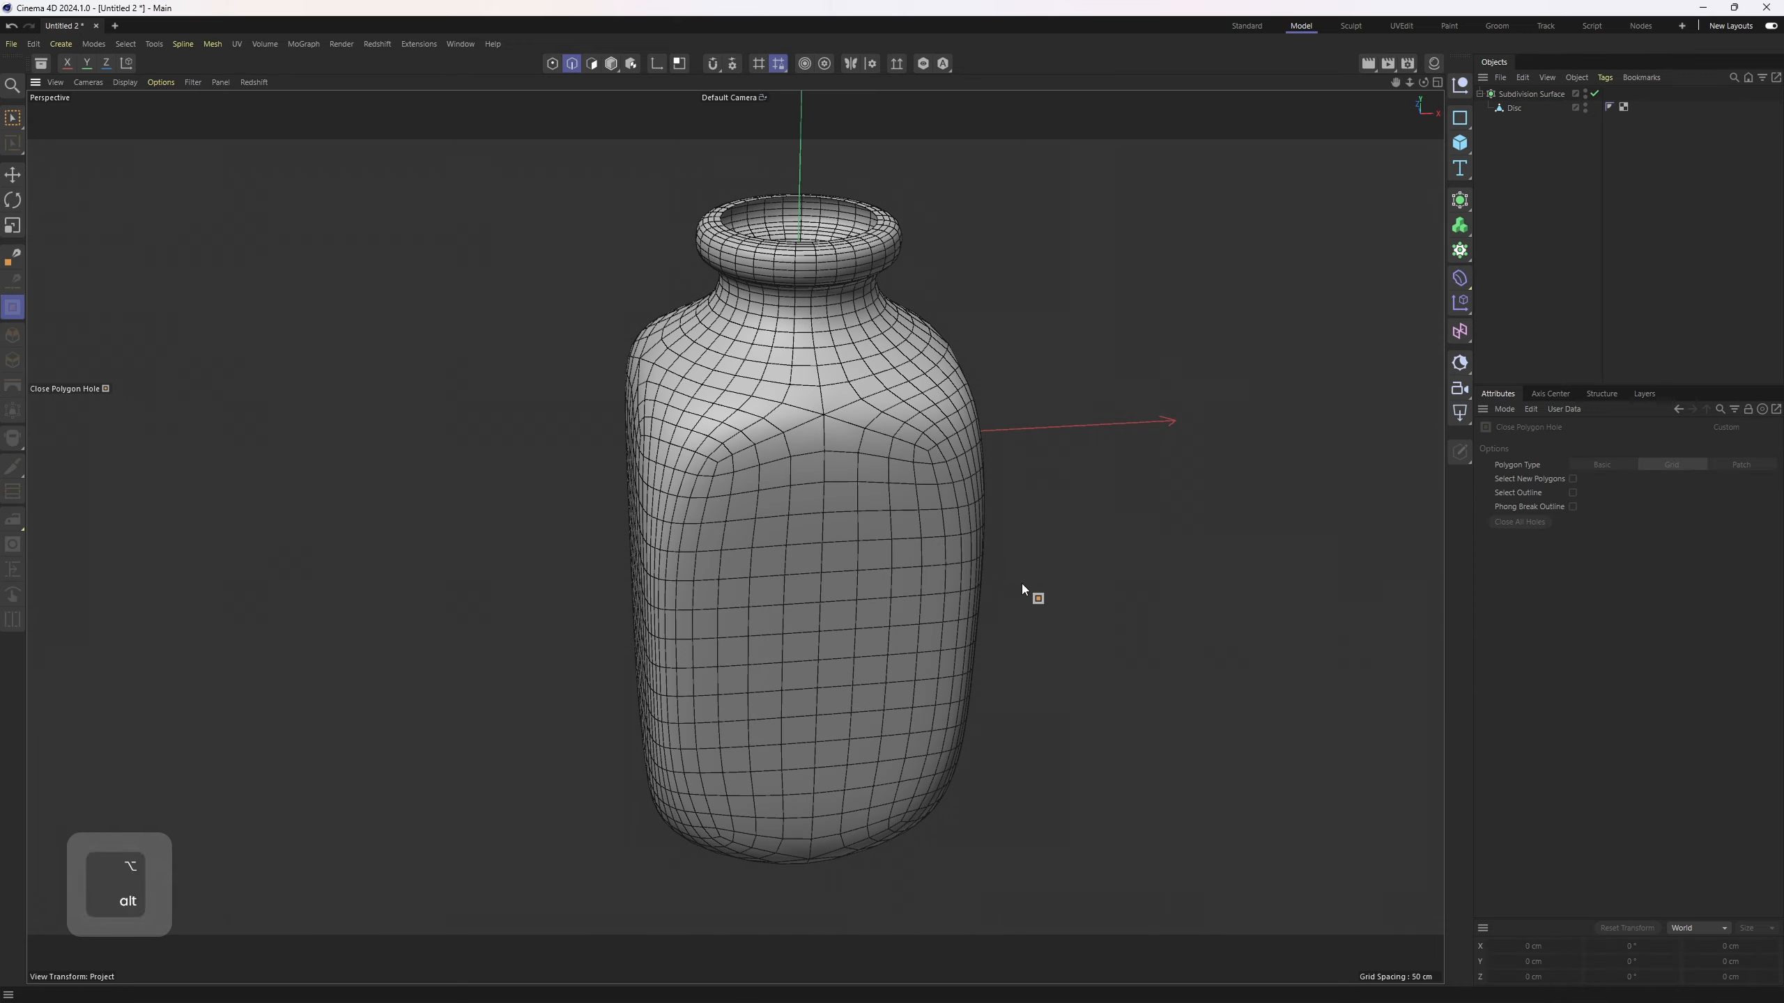
left_click_drag(1028, 594, 984, 430, "alt")
right_click_drag(984, 428, 1011, 530, "alt")
middle_click_drag(1011, 530, 895, 415, "alt")
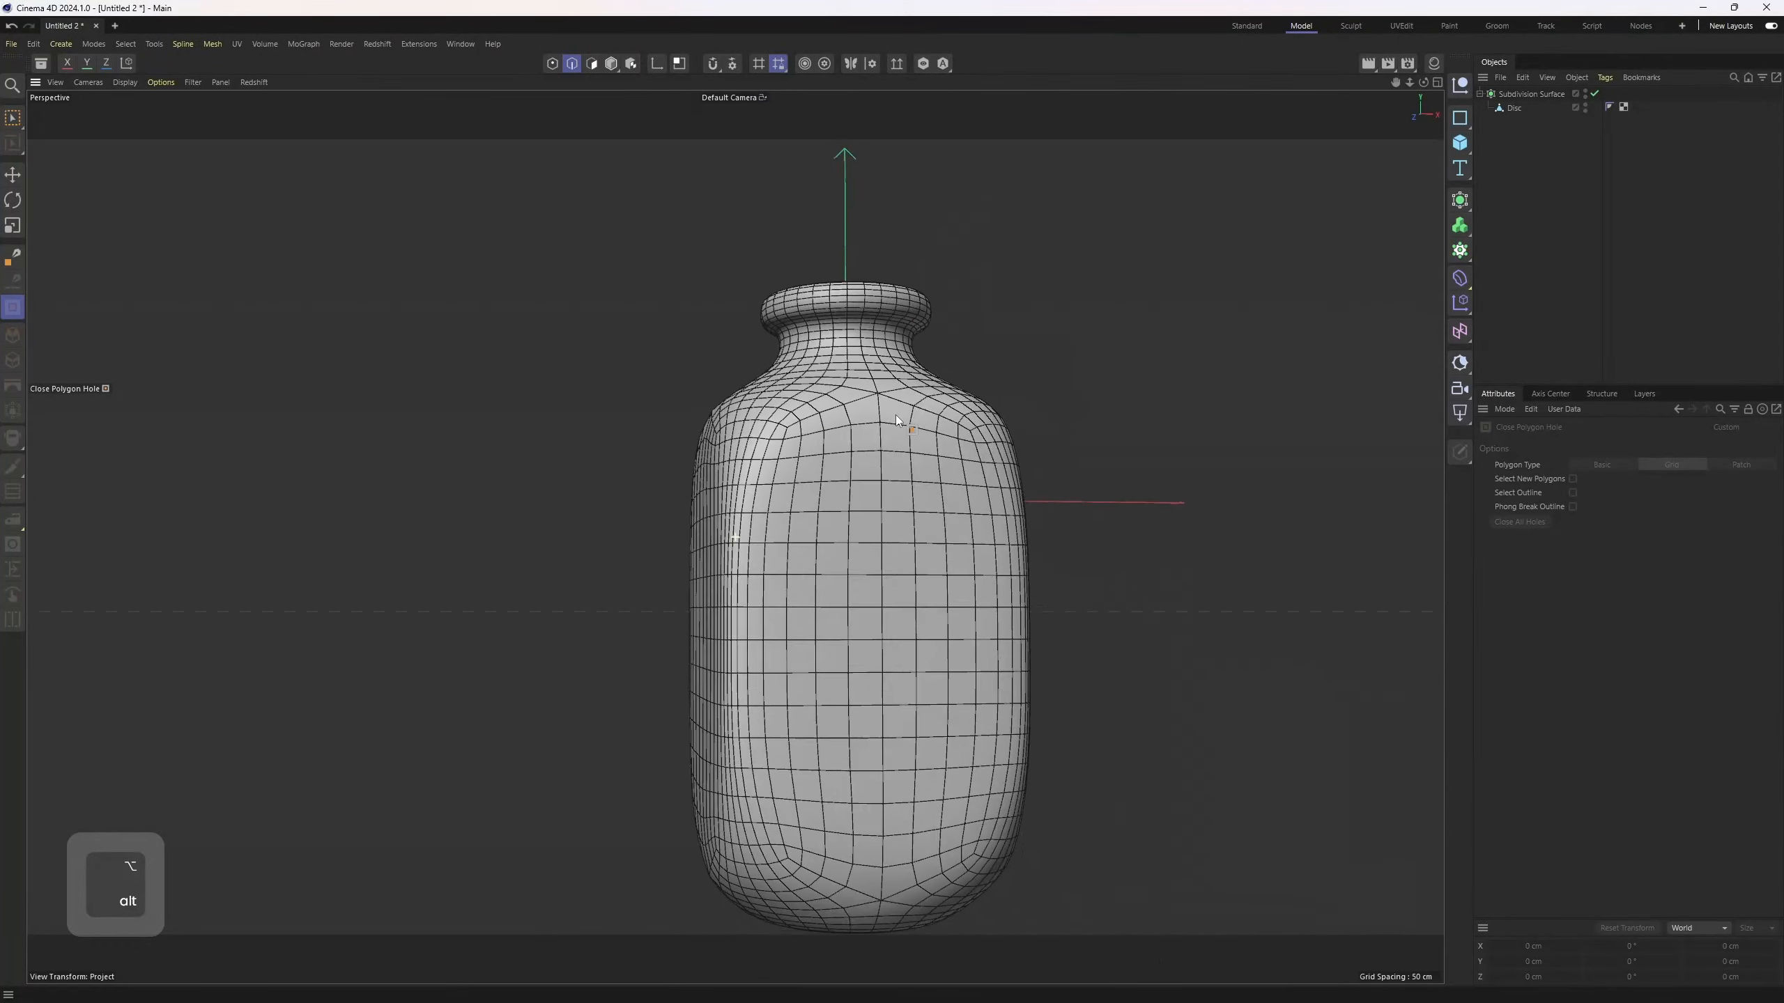
right_click_drag(894, 416, 956, 422, "alt")
- Turn off the Subdivision Surface and select the polygons of the bottle's front panel
key("ctrl+z")
key("q")
key("e")
mouse_move(1181, 368)
left_mouse_down("alt")
mouse_move(856, 474)
mouse_move(873, 485)
left_mouse_up("alt")
key("e")
mouse_move(842, 429)
right_mouse_down()
mouse_move(891, 513)
mouse_move(837, 745)
mouse_move(875, 738)
right_mouse_up()
left_click_drag(870, 480, 822, 625, "alt")
- Compare the selected front panel with the recessed label area of the reference in the front view
middle_click(820, 640)
middle_click_drag(1077, 655, 1079, 861, "alt")
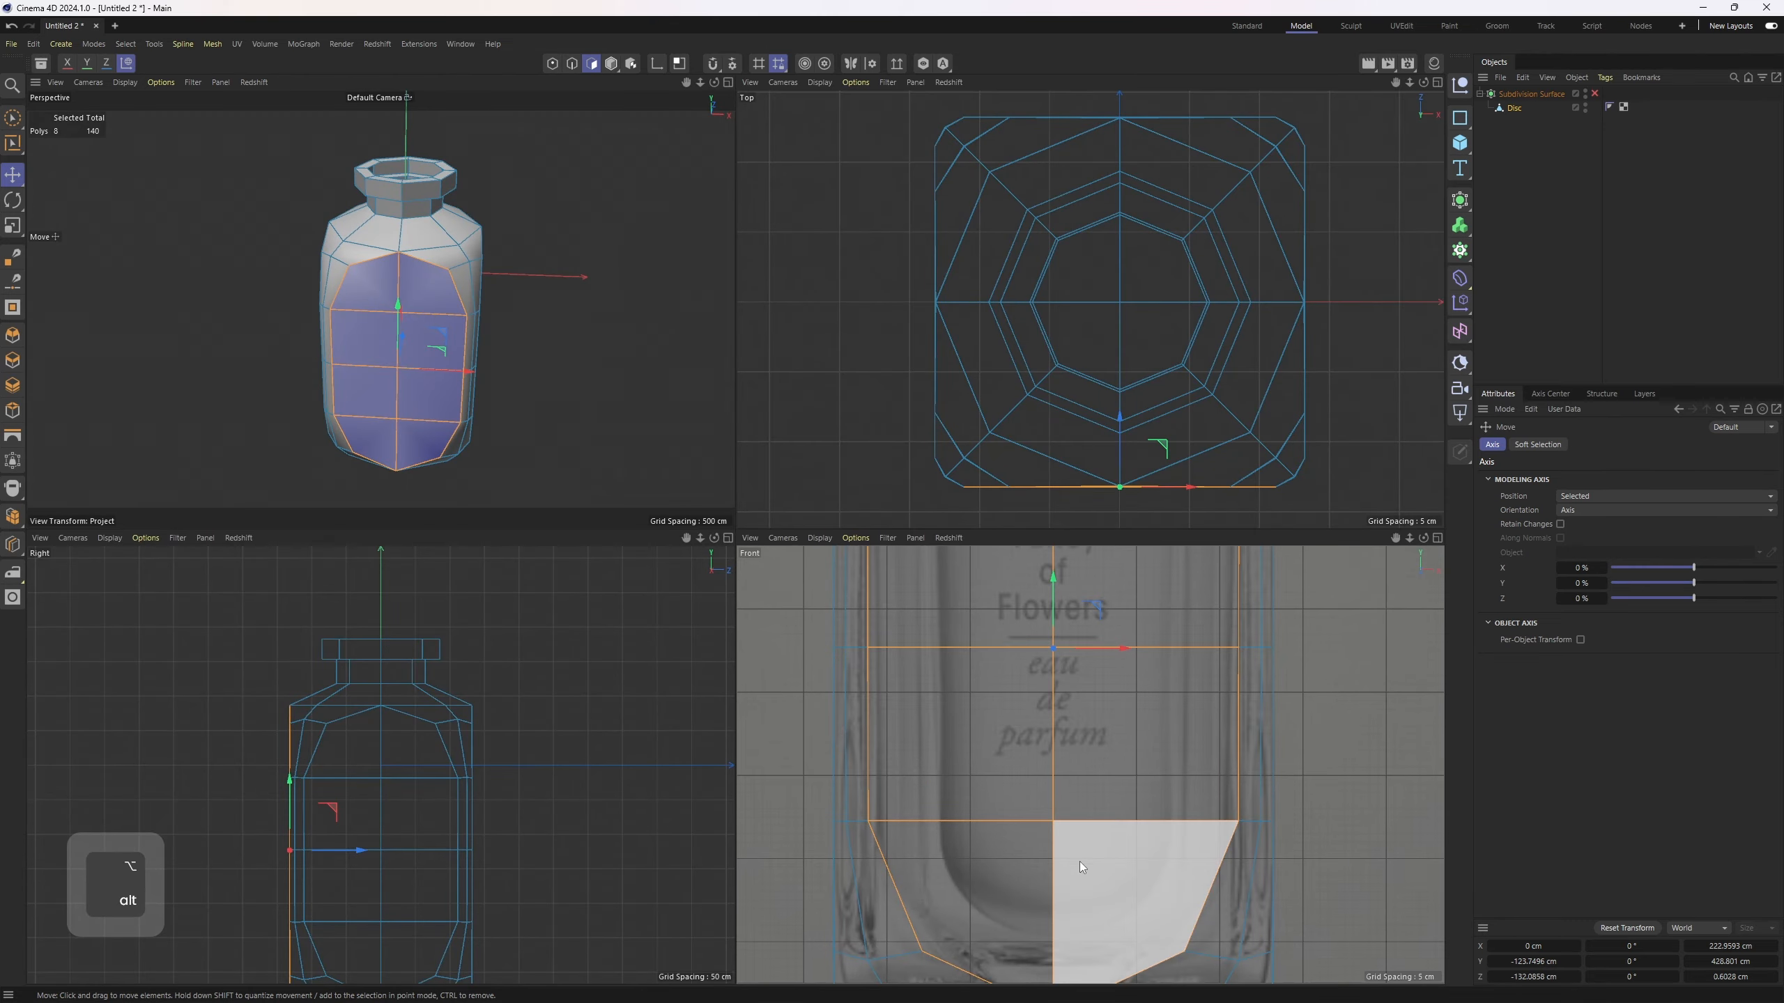
middle_click_drag(1127, 622, 1109, 860, "alt")
right_click_drag(1109, 861, 1074, 846, "alt")
middle_click_drag(1116, 816, 1168, 707, "alt")
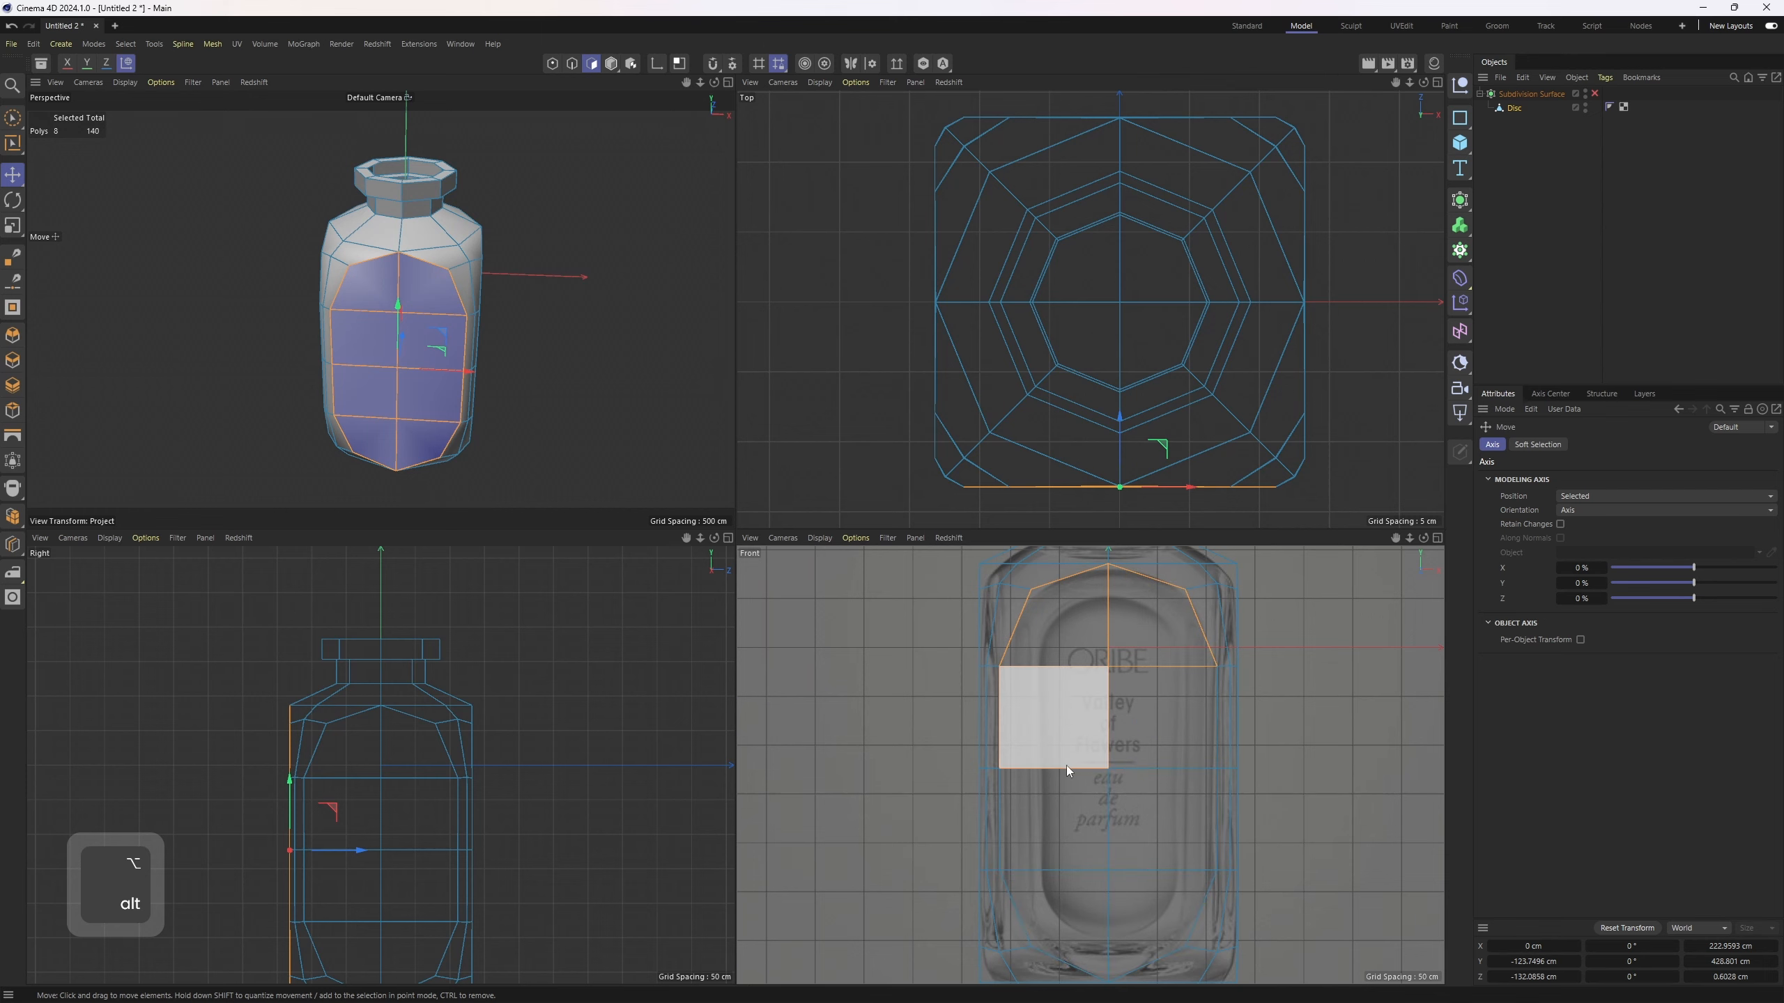
scroll(484, 334, "up", 3)
left_click_drag(485, 334, 584, 301, "alt")
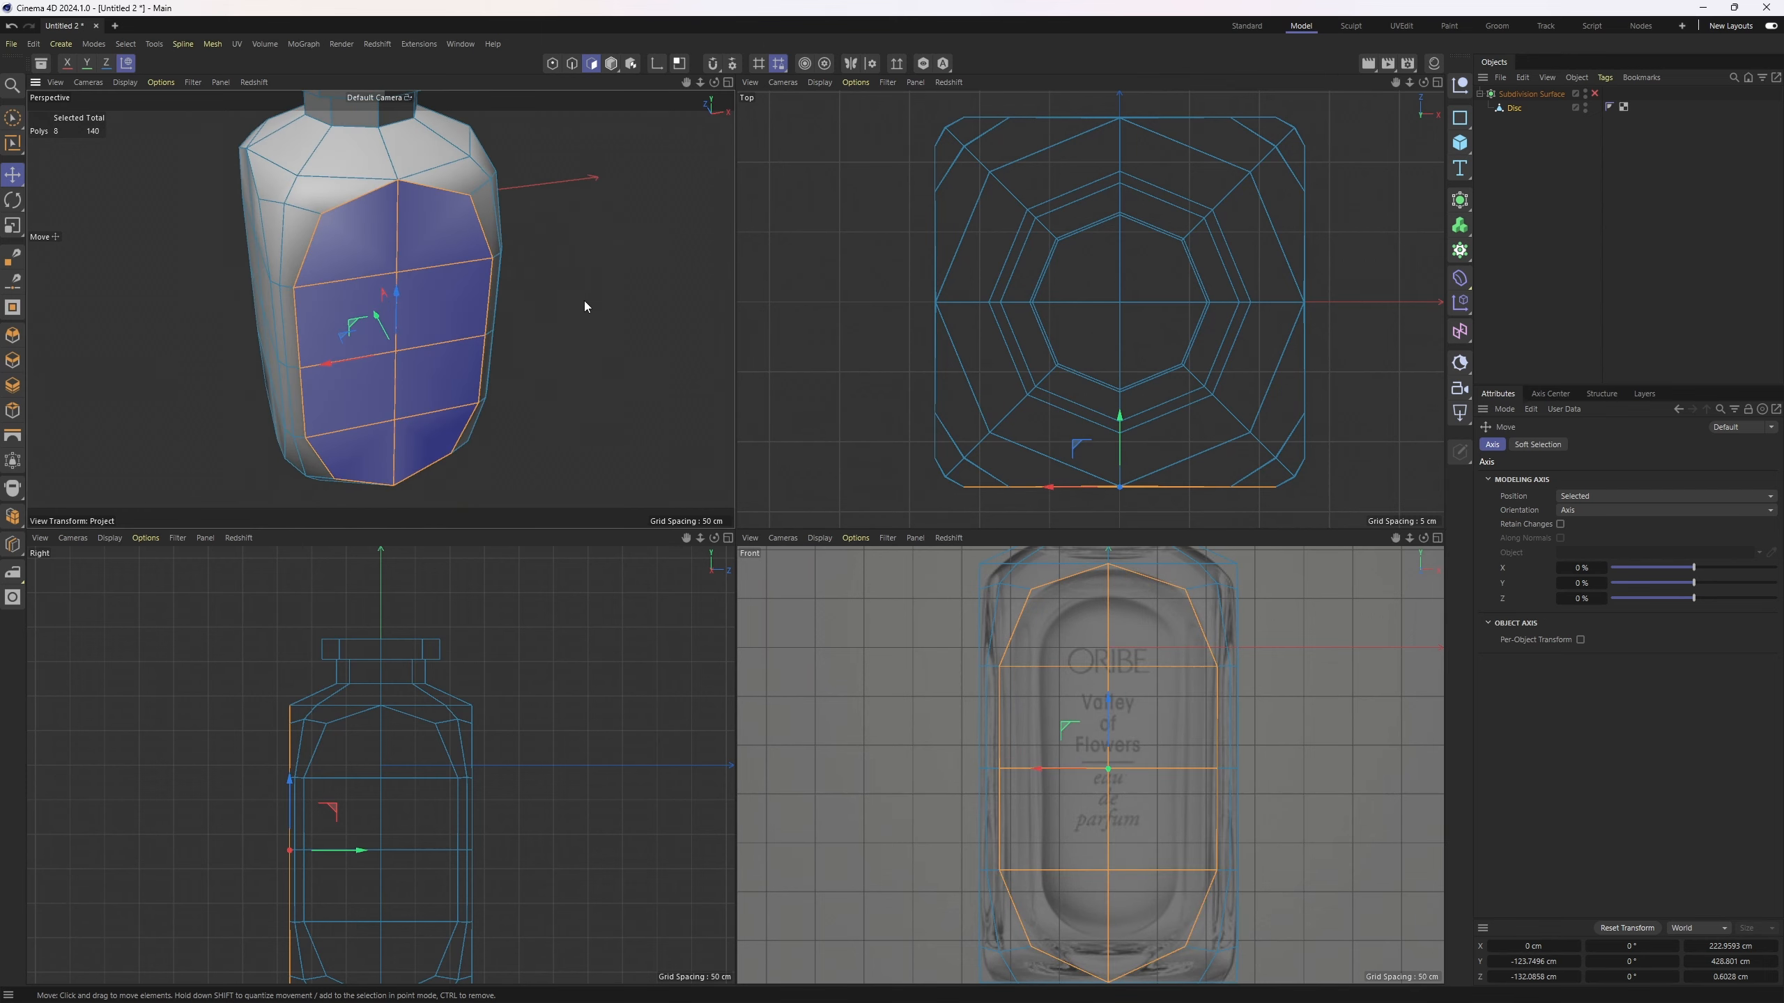
middle_click(584, 302)
- Enable Radial modeling symmetry around Y with Slice Count 4 and Mirror on for the selected side panel
left_click_drag(936, 628, 928, 547, "alt")
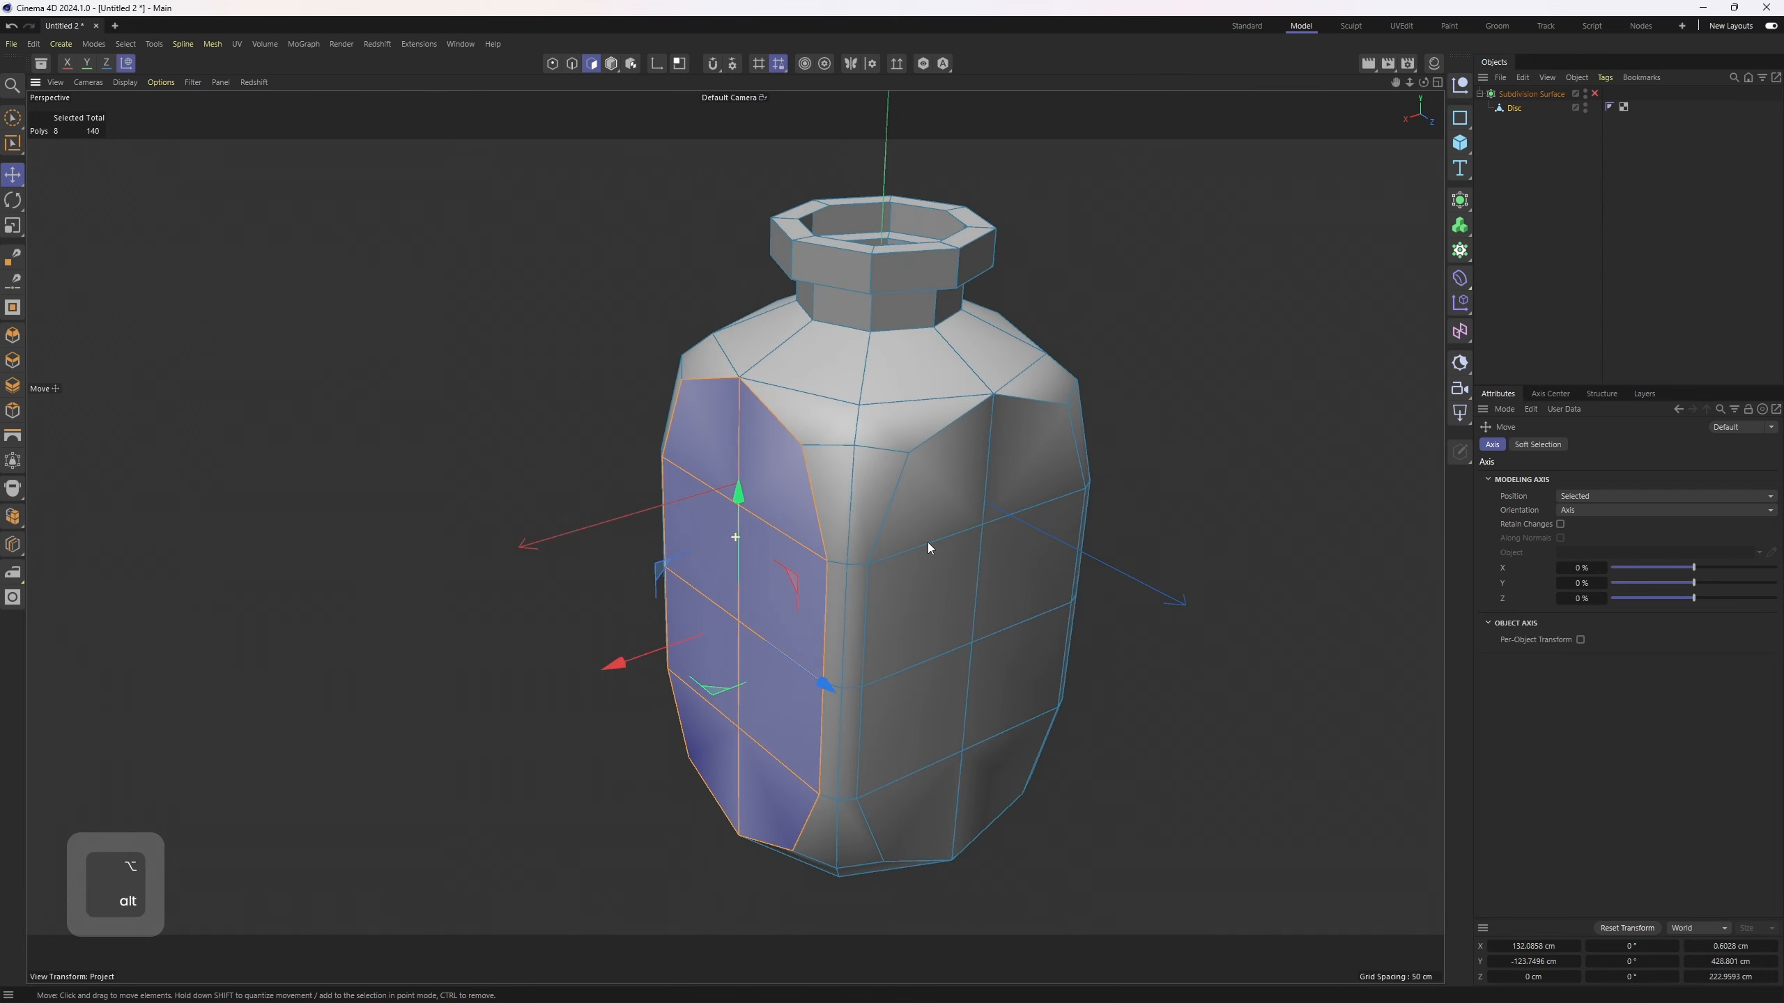
left_click_drag(1031, 597, 864, 422, "alt")
left_click(872, 66)
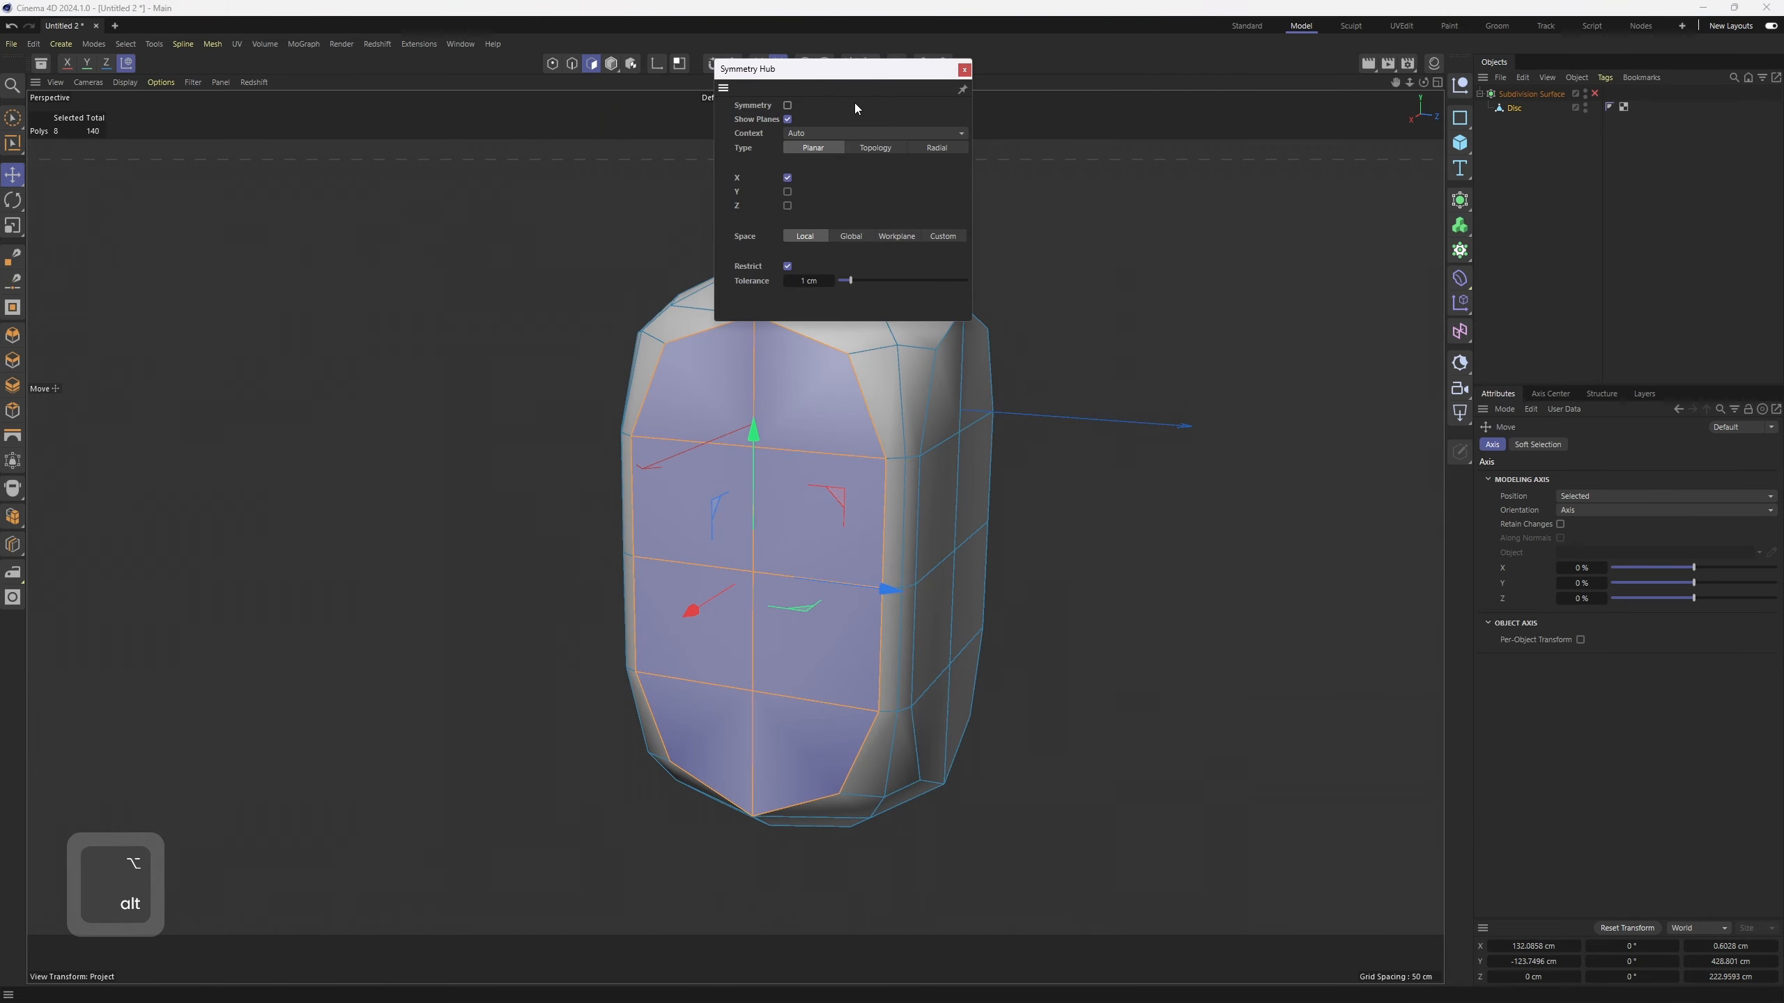
left_click(788, 106)
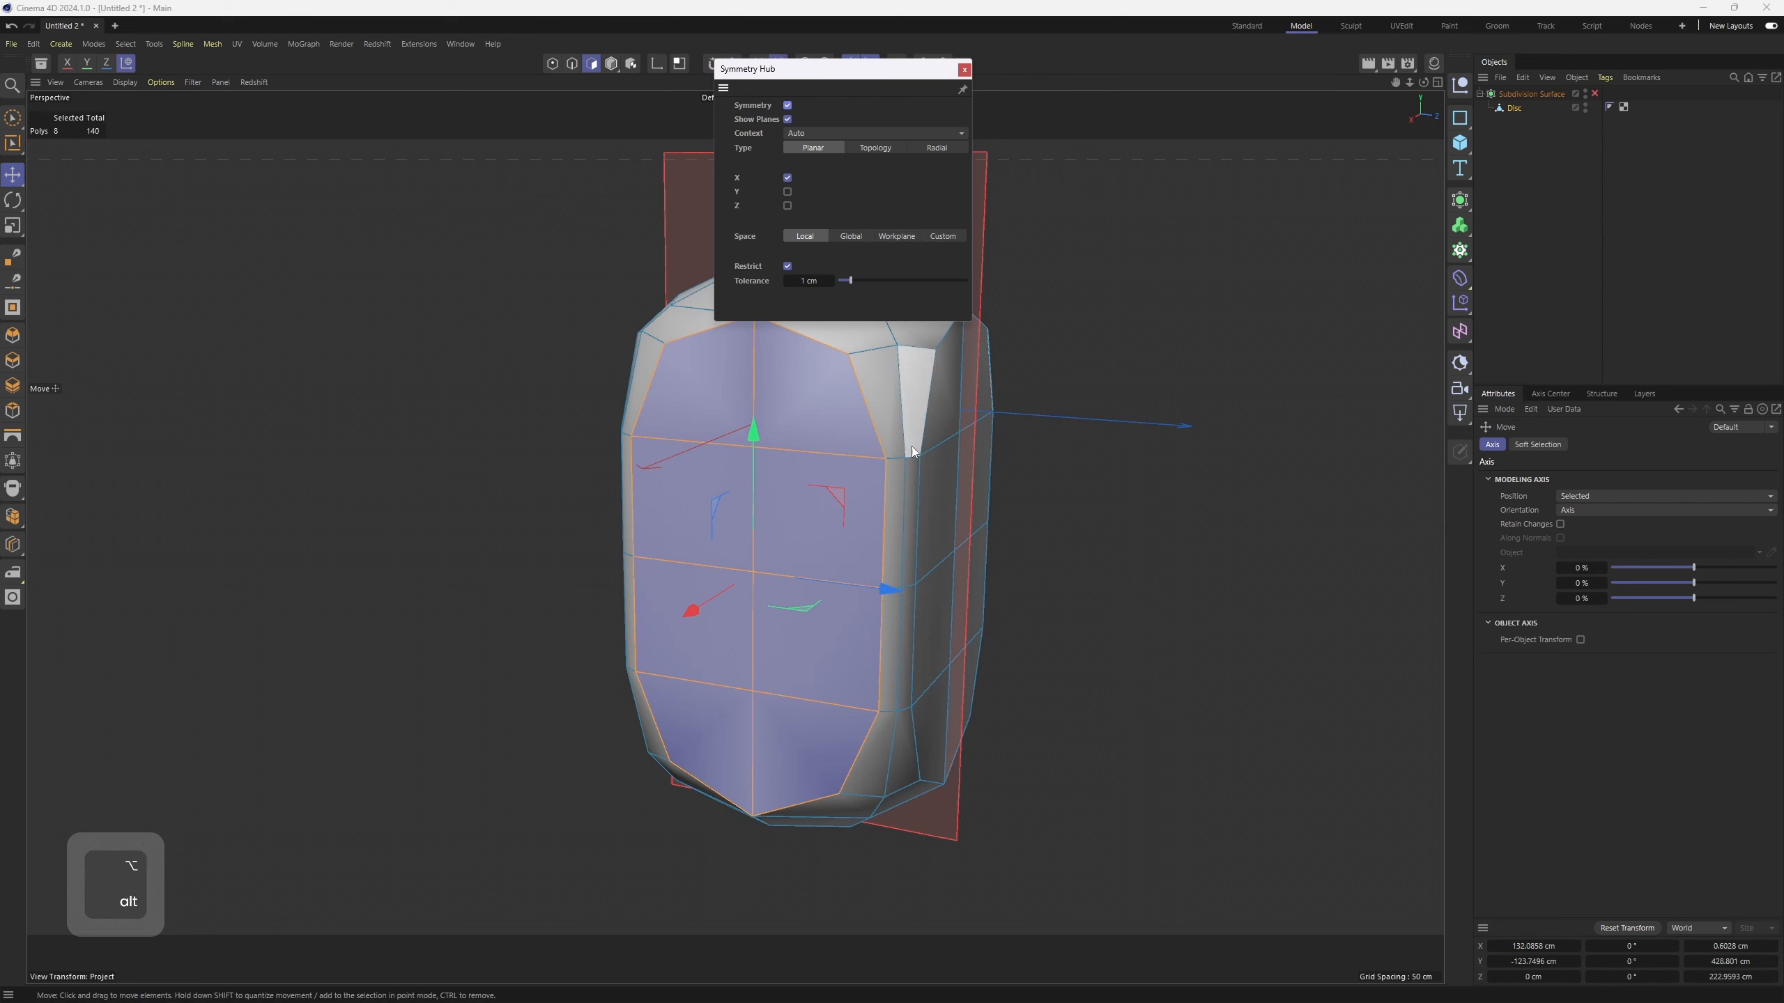
left_click(939, 148)
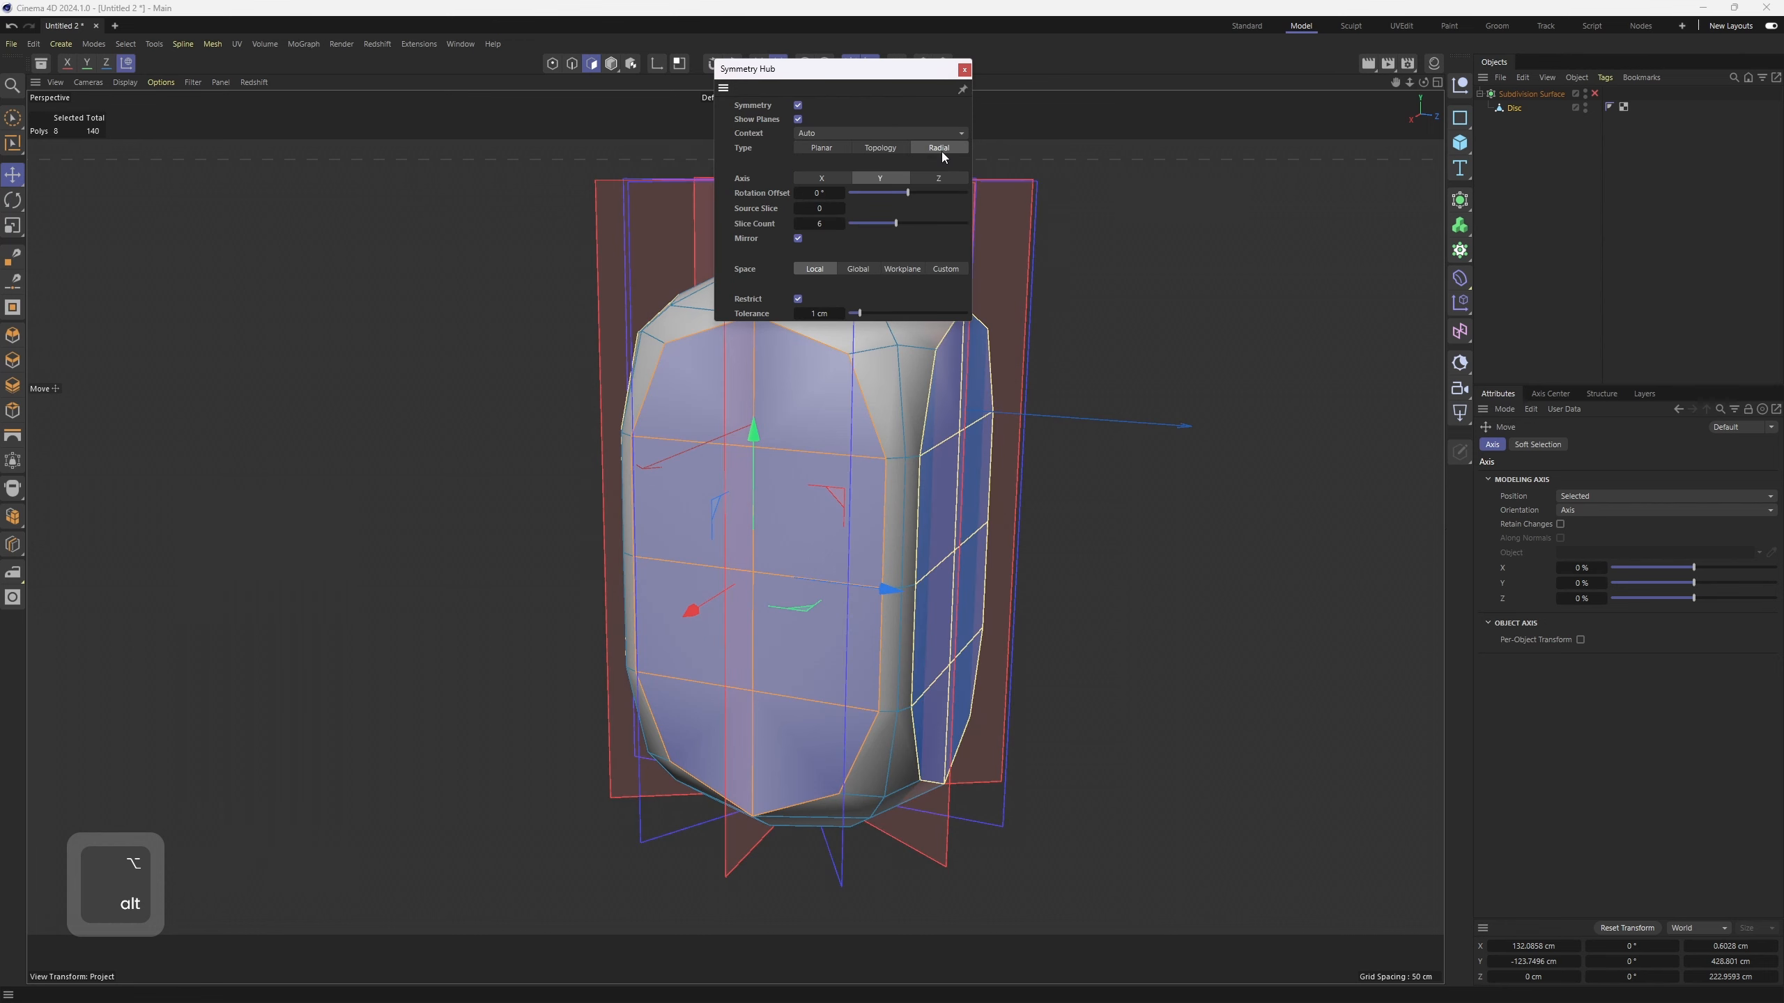
left_click(798, 238)
left_click(797, 224)
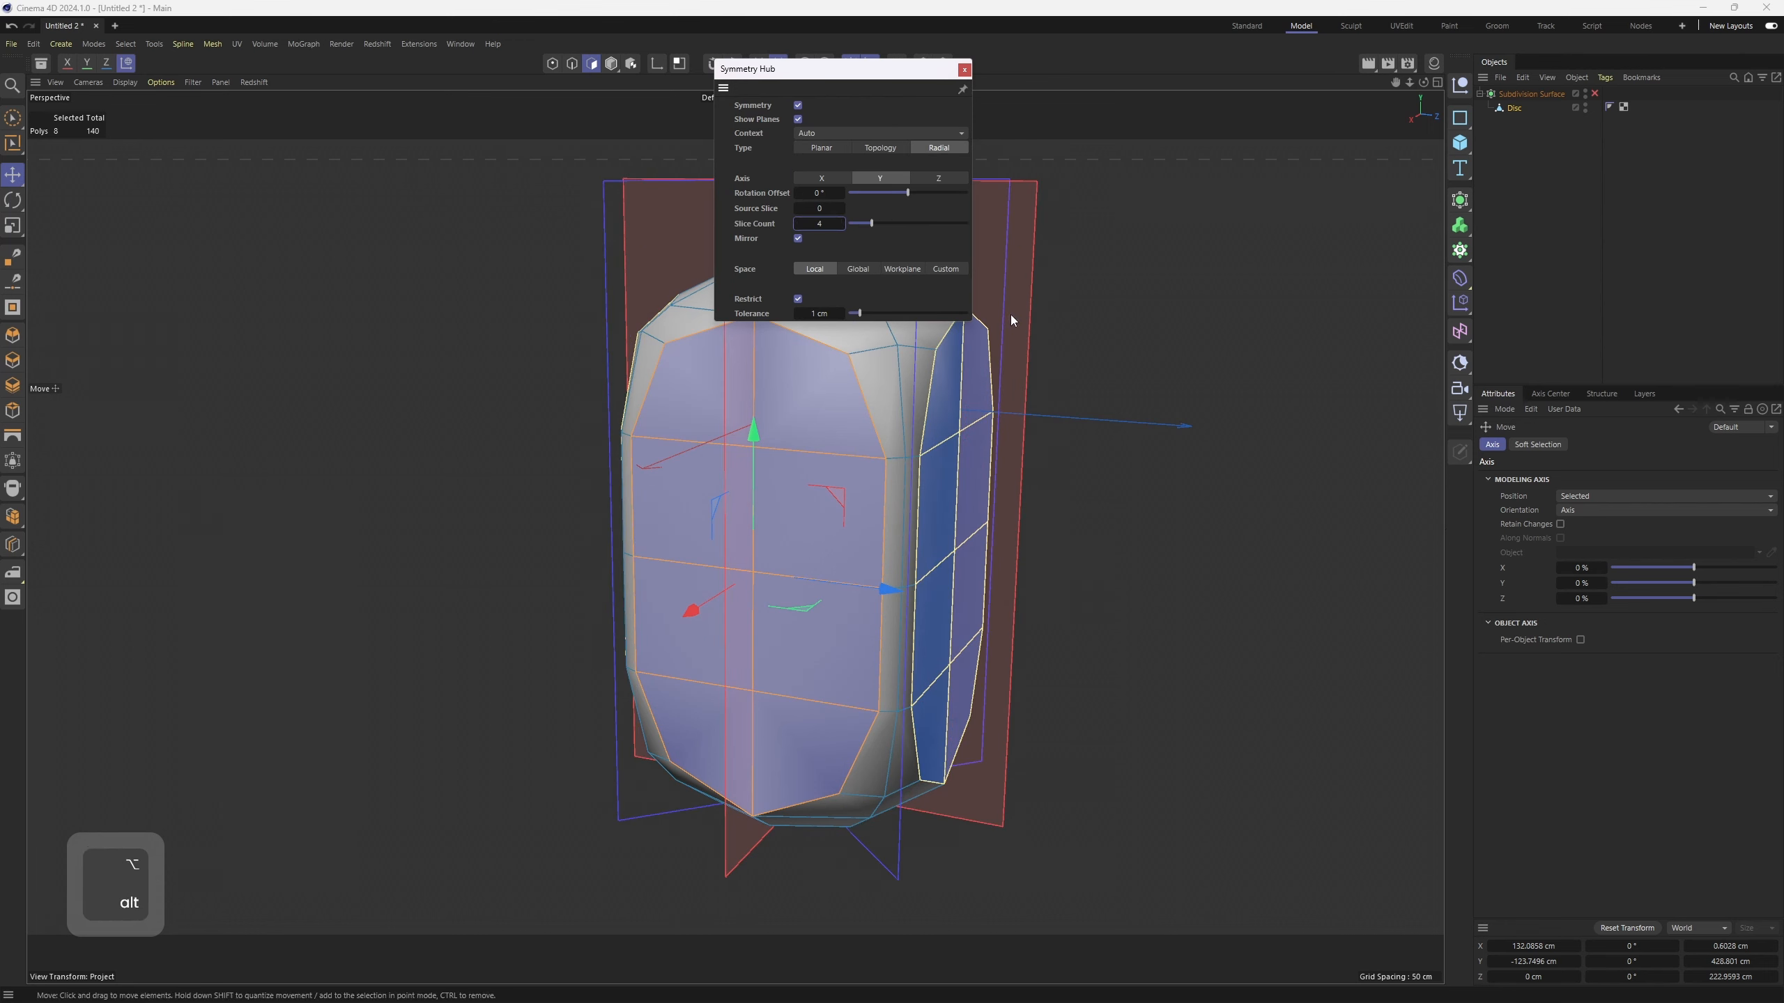
- Close the symmetry settings and check the mirrored side panel selection from the front
left_click(965, 69)
mouse_move(786, 439)
left_mouse_down()
mouse_move(751, 494)
mouse_move(763, 620)
mouse_move(724, 731)
left_mouse_up()
left_click_drag(864, 548, 764, 723, "alt")
left_click_drag(856, 466, 814, 474, "alt")
mouse_move(857, 419)
left_mouse_down("alt")
mouse_move(712, 424)
mouse_move(440, 391)
mouse_move(928, 408)
mouse_move(878, 436)
left_mouse_up("alt")
scroll(878, 436, "up", 1)
middle_click_drag(878, 436, 969, 430, "alt")
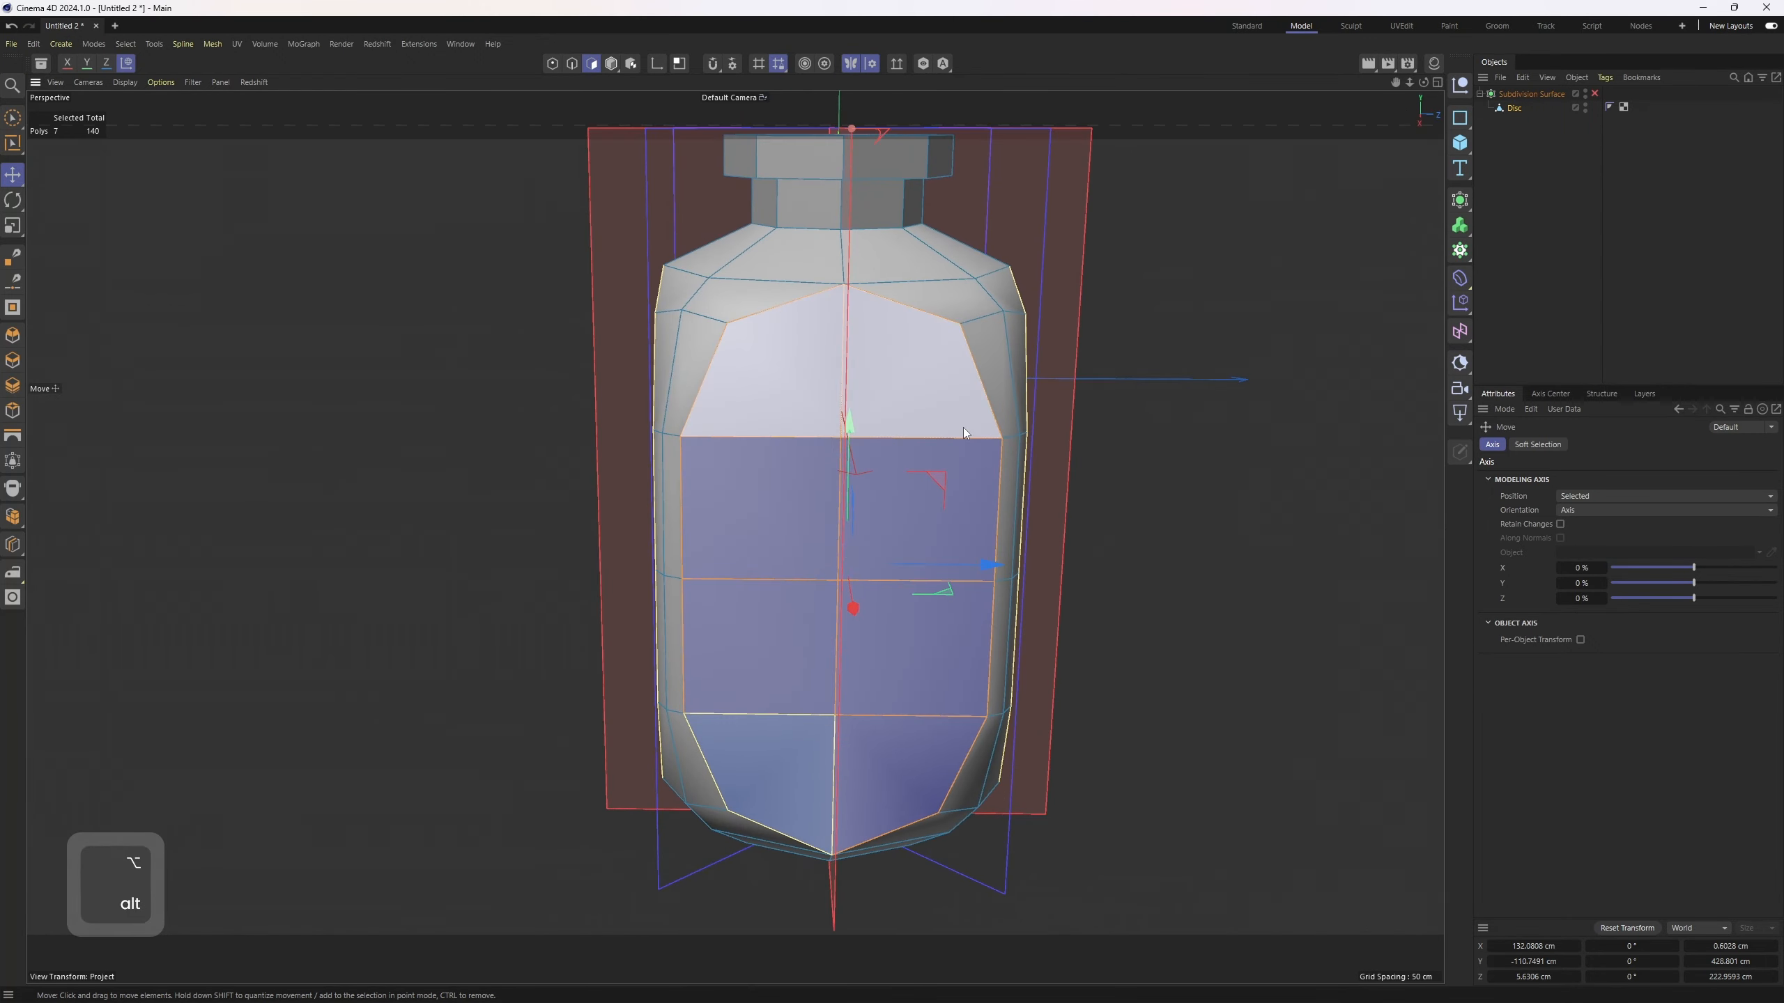
- Inset the four selected side panels by 31.2 cm in the front view to match the reference's label recess
key("m")
key("w")
left_click_drag(1219, 590, 1229, 589)
middle_click(1257, 603)
middle_click(1262, 607)
key("ctrl+z")
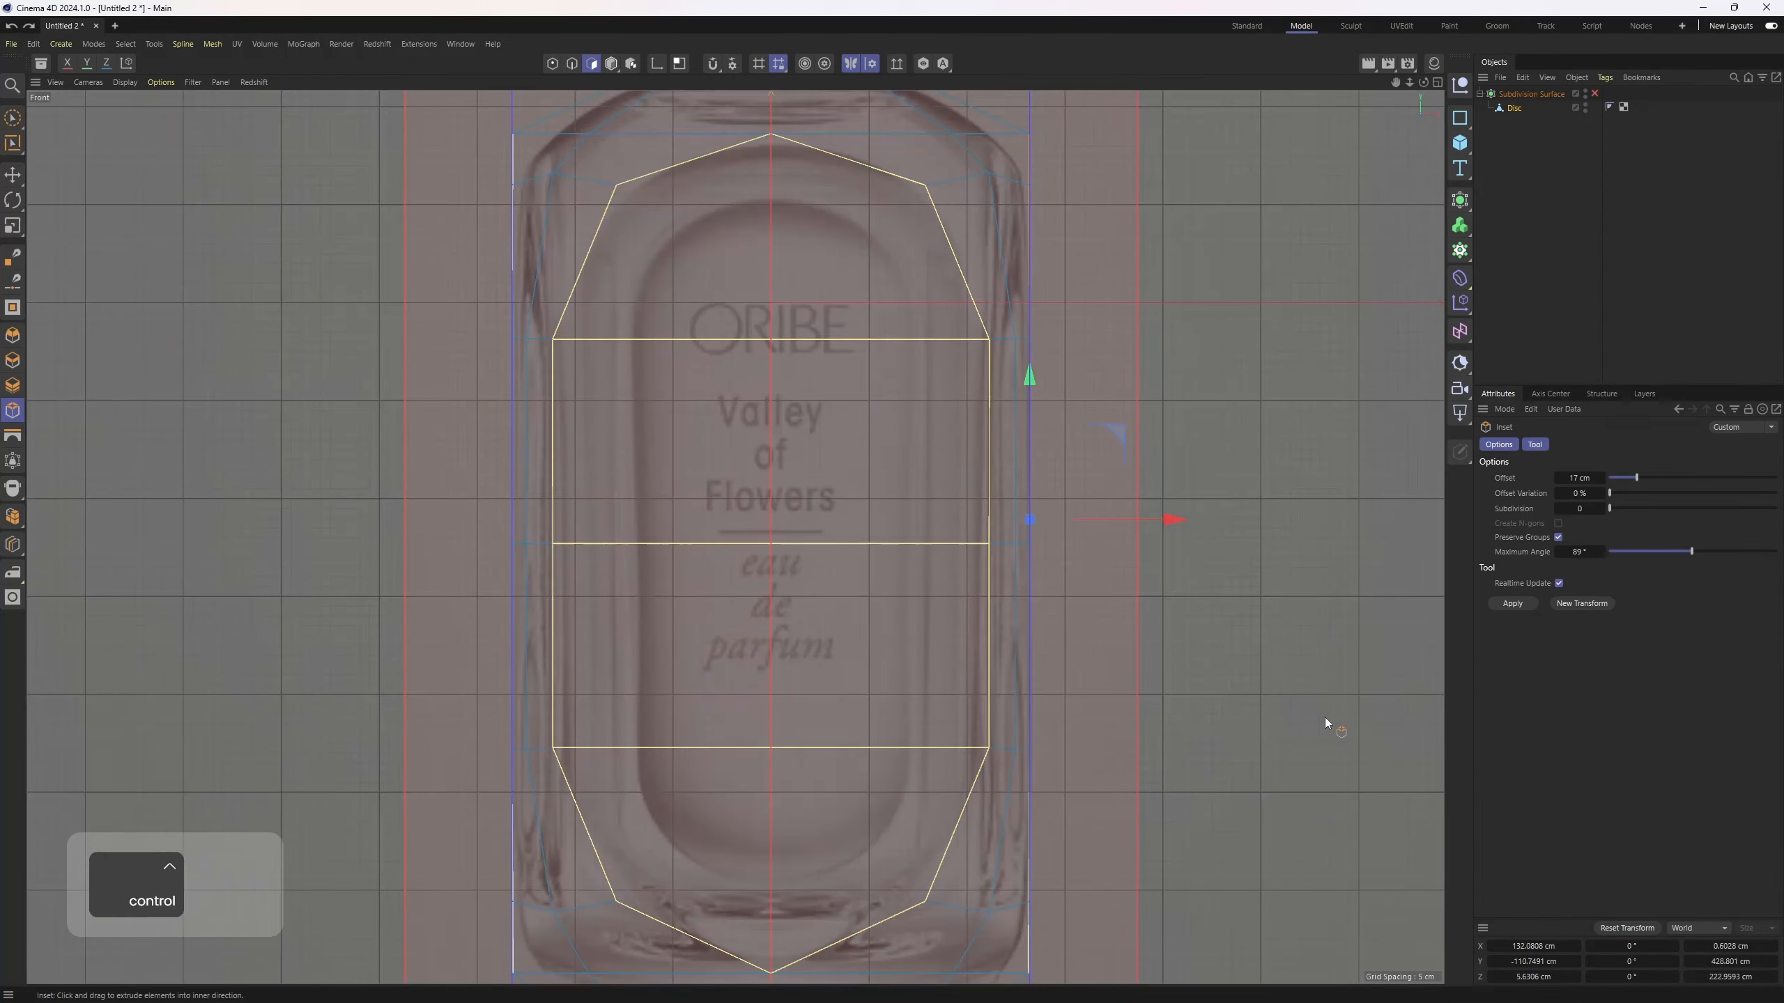
left_click_drag(1324, 717, 1430, 717)
middle_click(1431, 717)
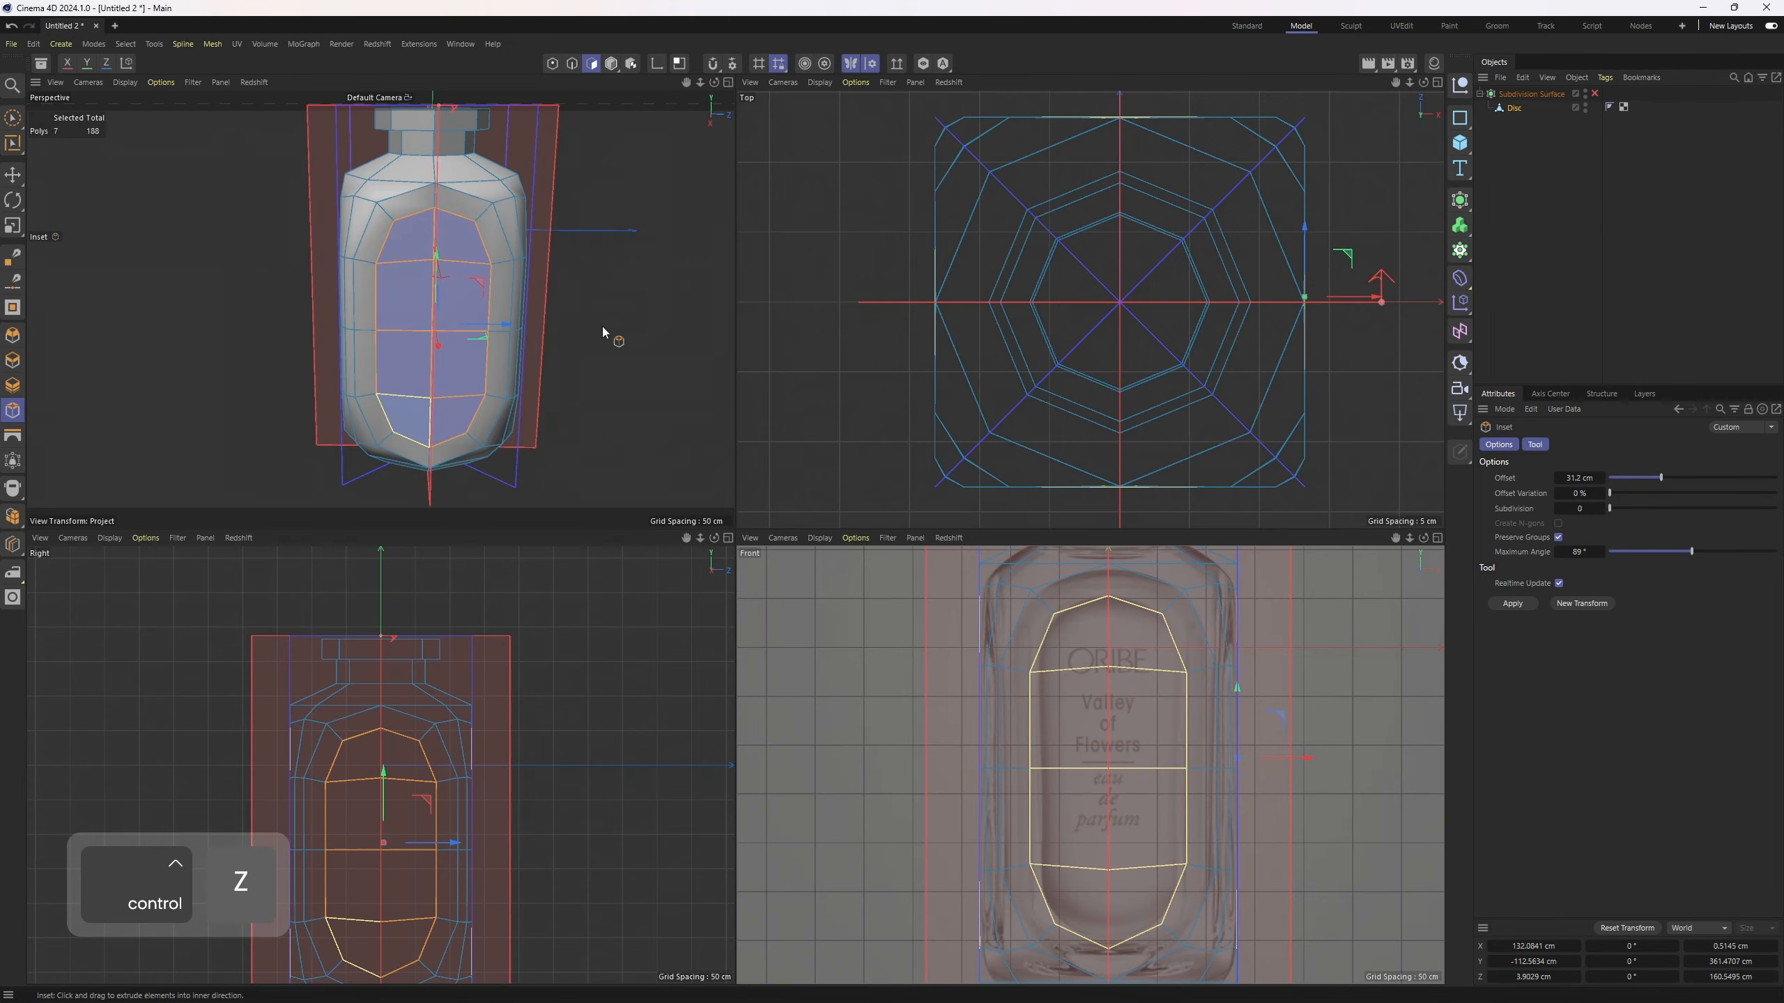
- Select the edge loop outlining the inset side panels with Loop Selection
middle_click(602, 326)
left_click_drag(709, 450, 862, 480, "alt")
scroll(864, 478, "up", 2)
middle_click_drag(866, 473, 886, 562, "alt")
scroll(836, 498, "up", 3)
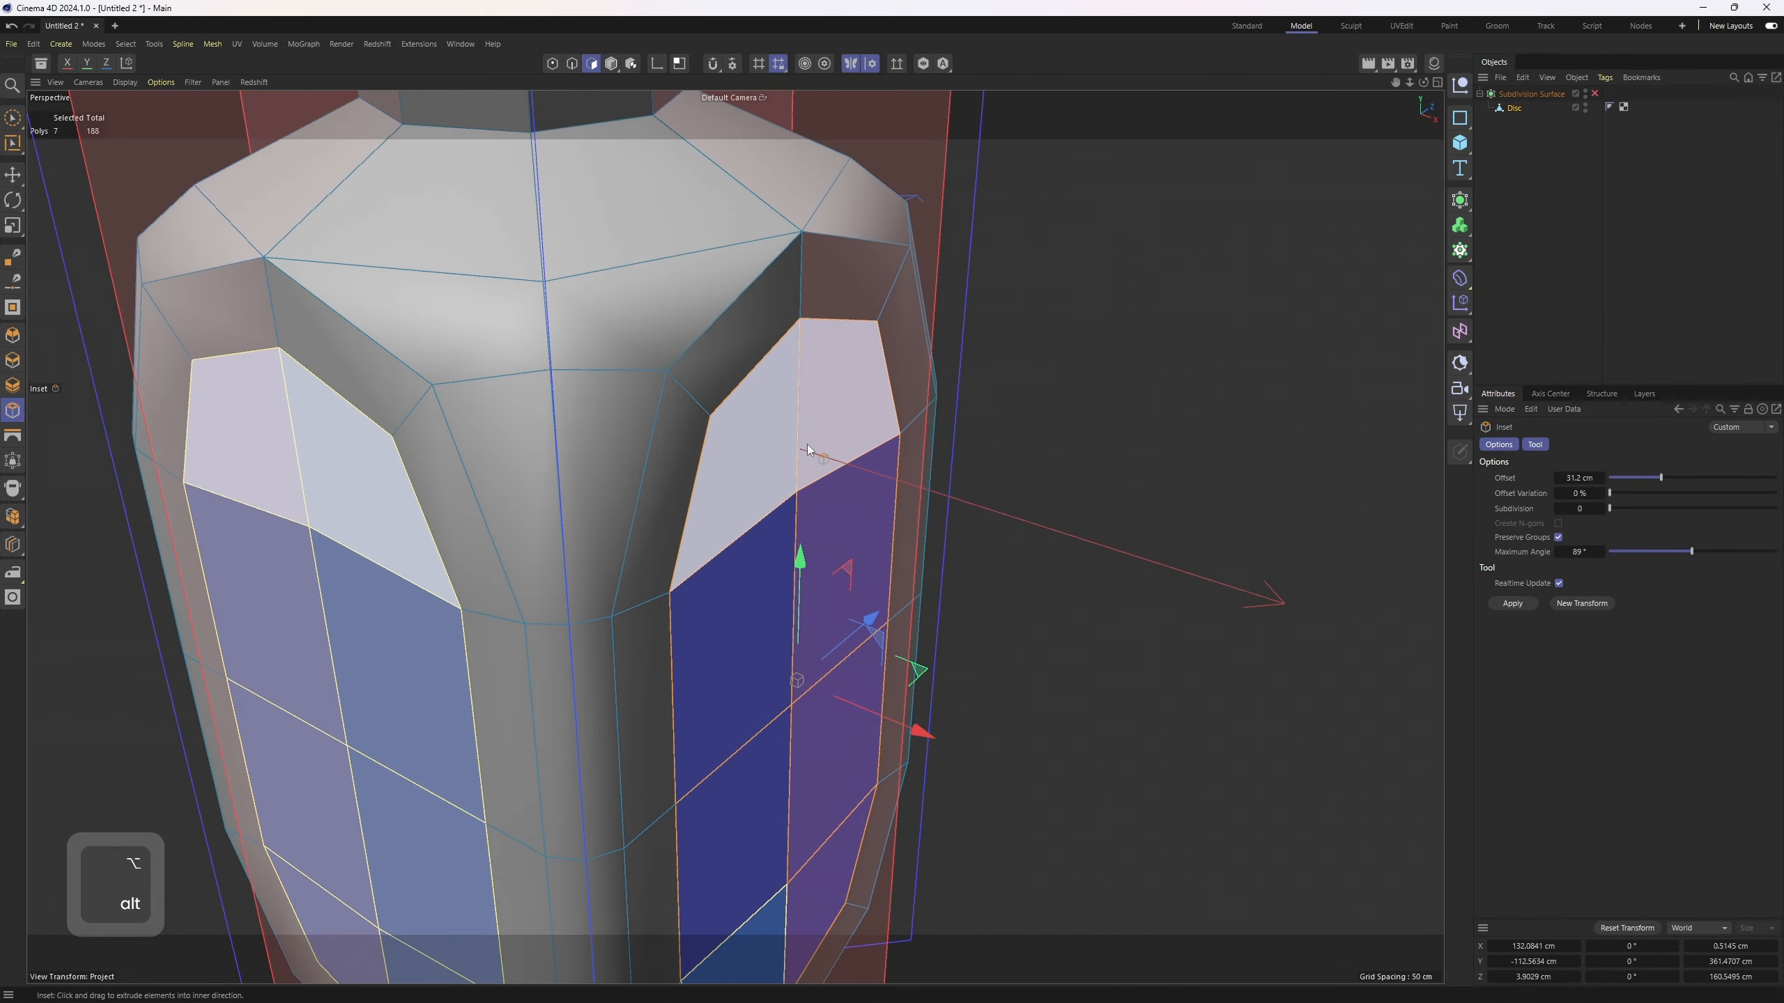
middle_click_drag(807, 443, 735, 423, "alt")
left_click_drag(685, 395, 662, 388, "alt")
key("Return")
key("u")
key("l")
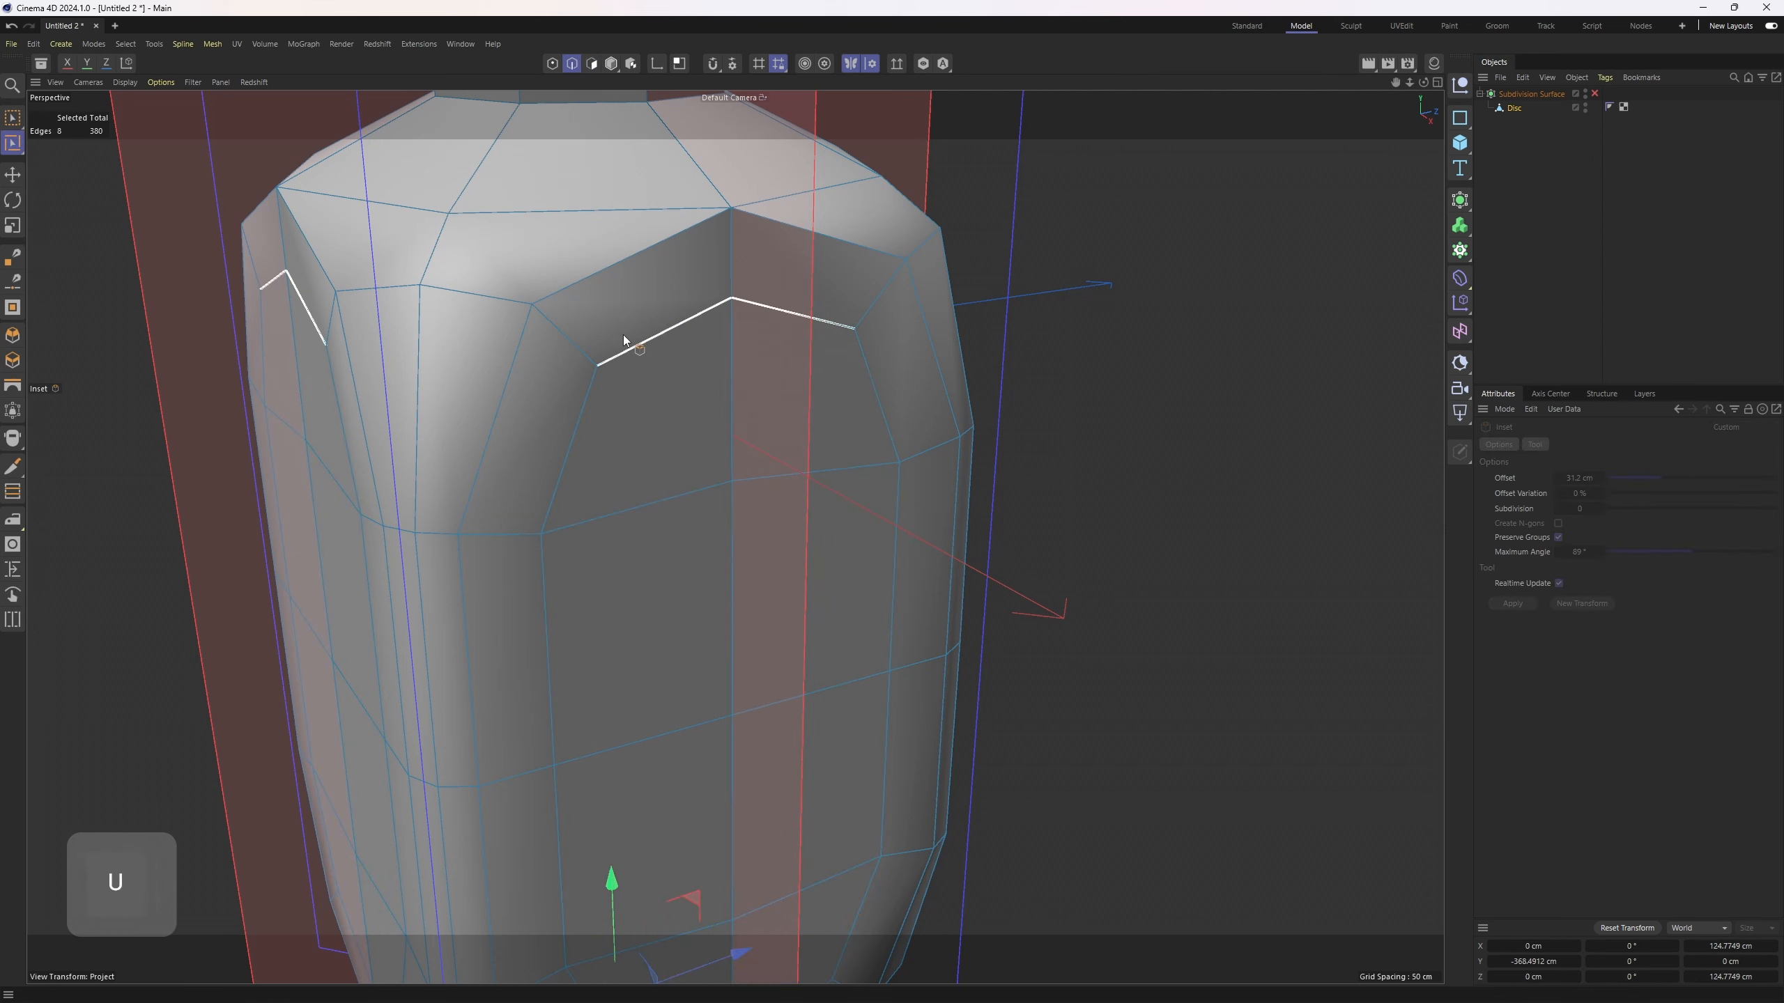
left_click(619, 360)
- Clone the panel outline's edge loop slightly outward with Edge Slide
key("m")
scroll(709, 394, "up", 2)
key("o")
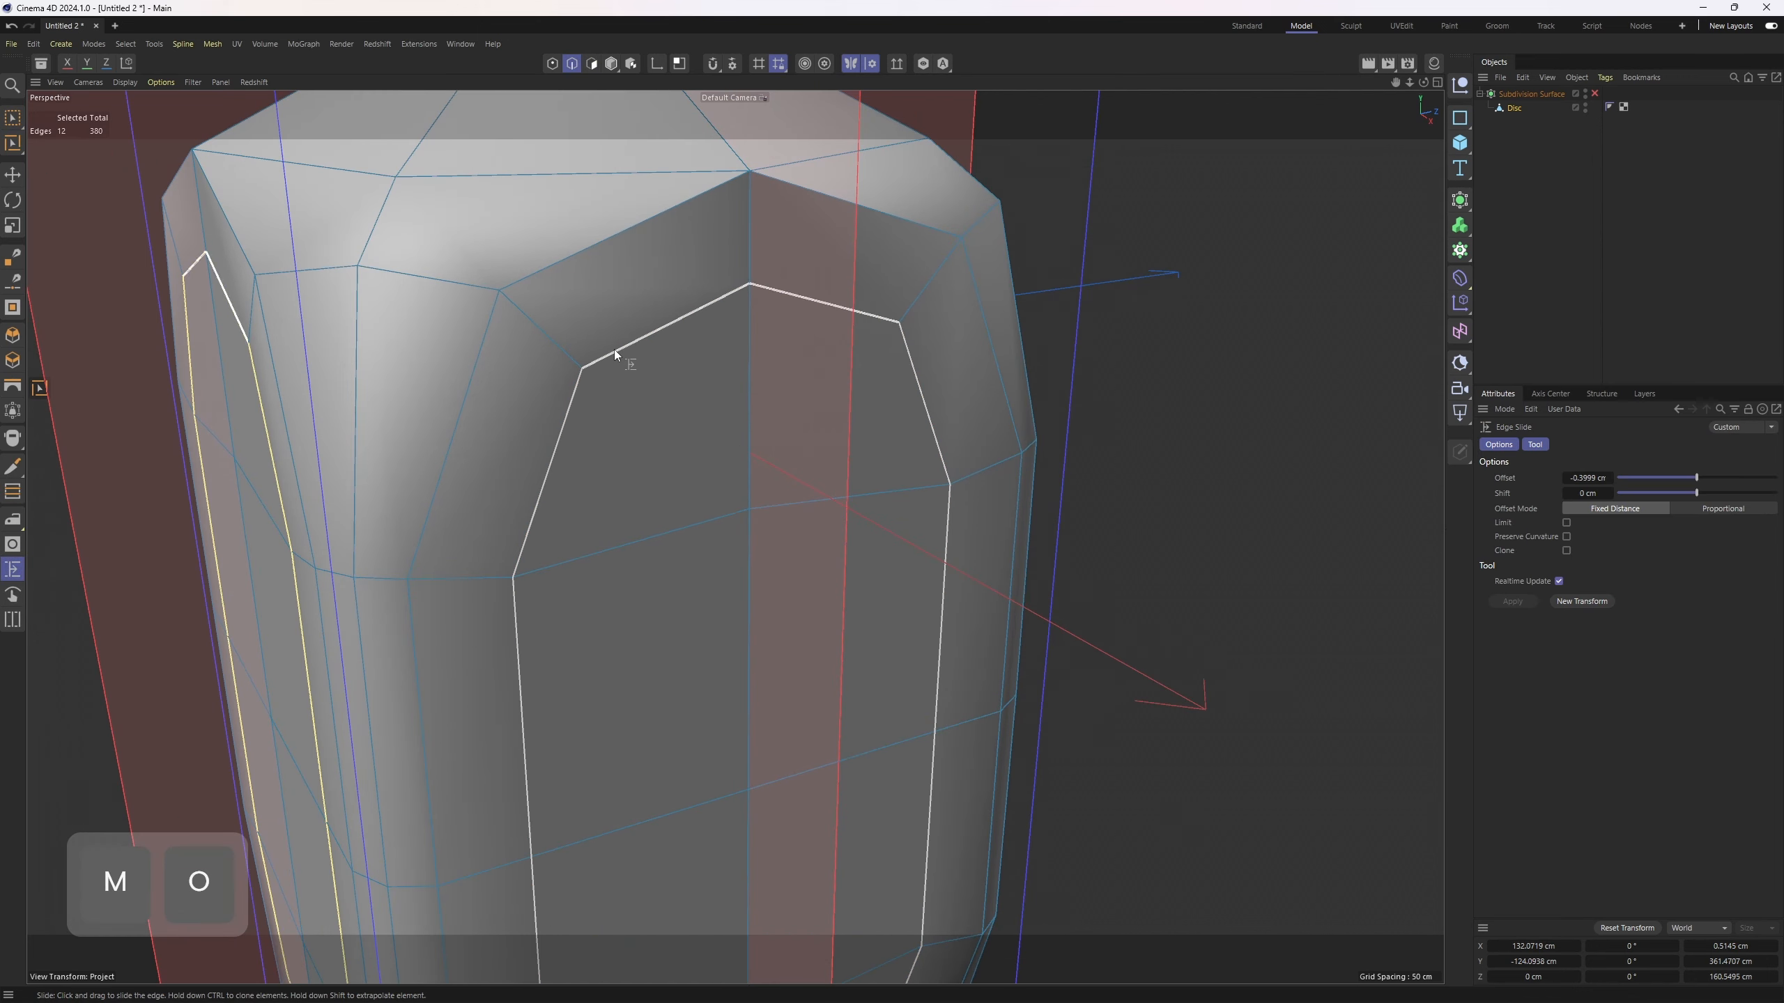
left_click_drag(614, 348, 707, 496, "ctrl")
- Move the outer outline loop about 4.9 cm into the bottle and preview the recess with the Subdivision Surface
key("e")
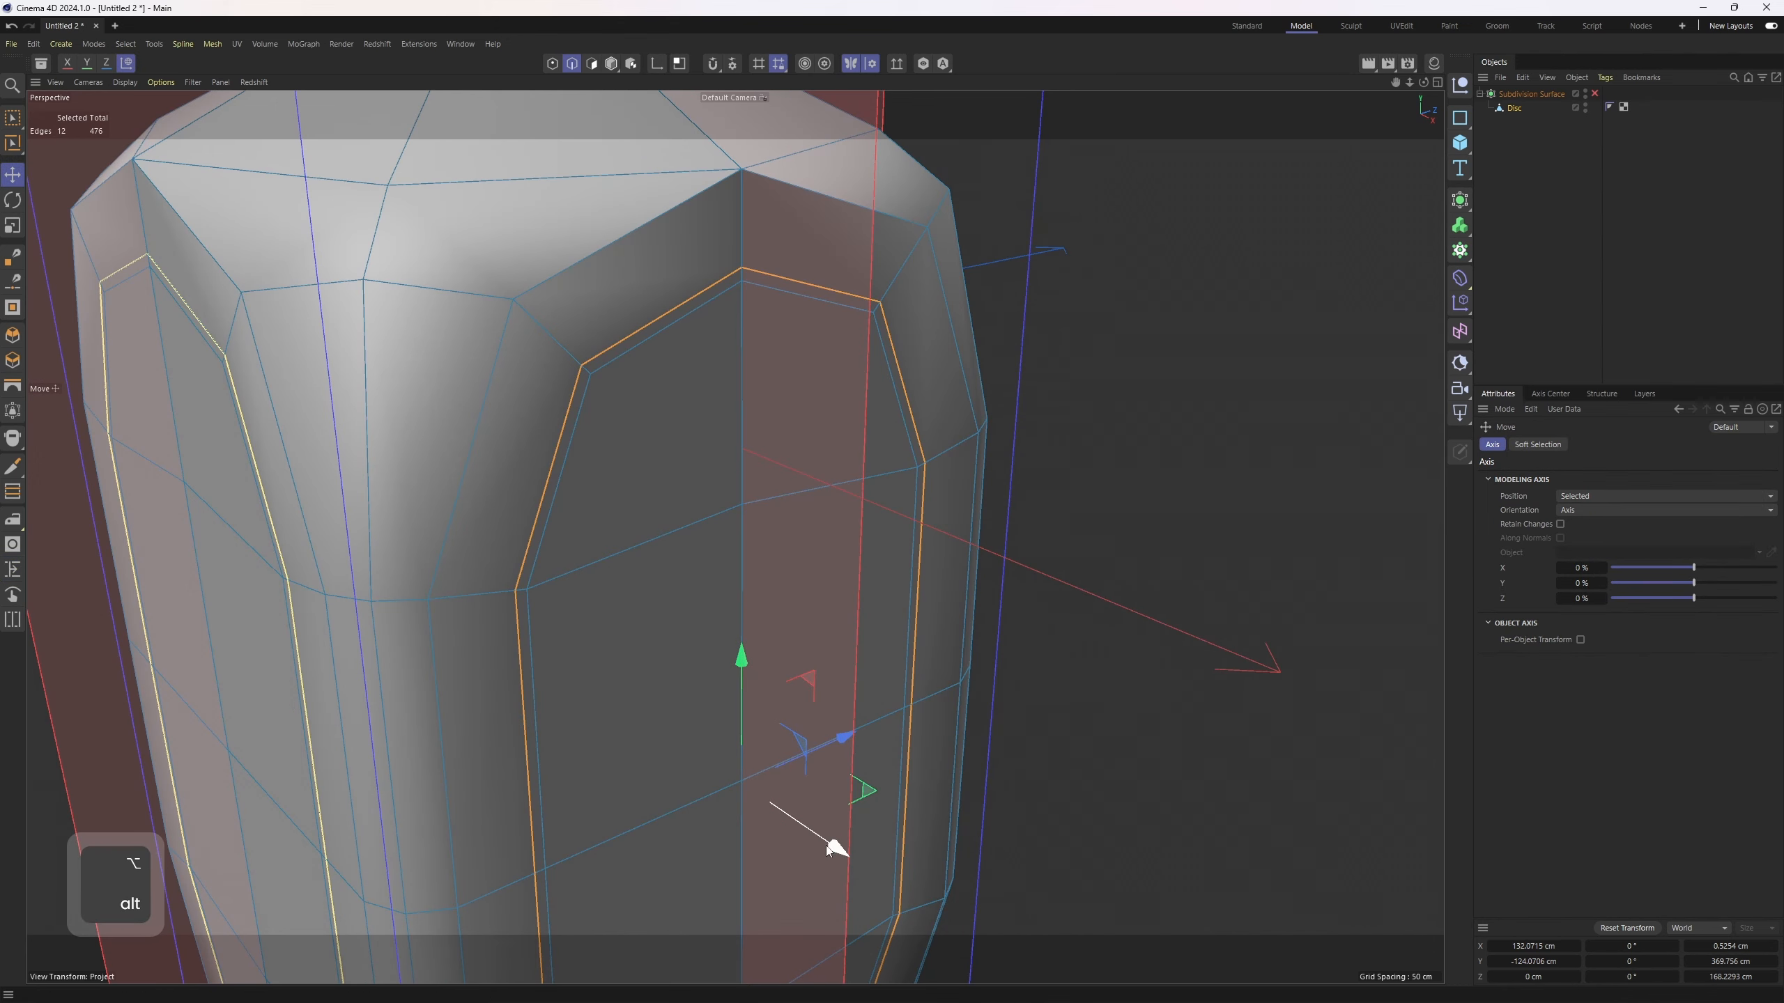
left_click_drag(845, 854, 591, 475, "ctrl")
key("3")
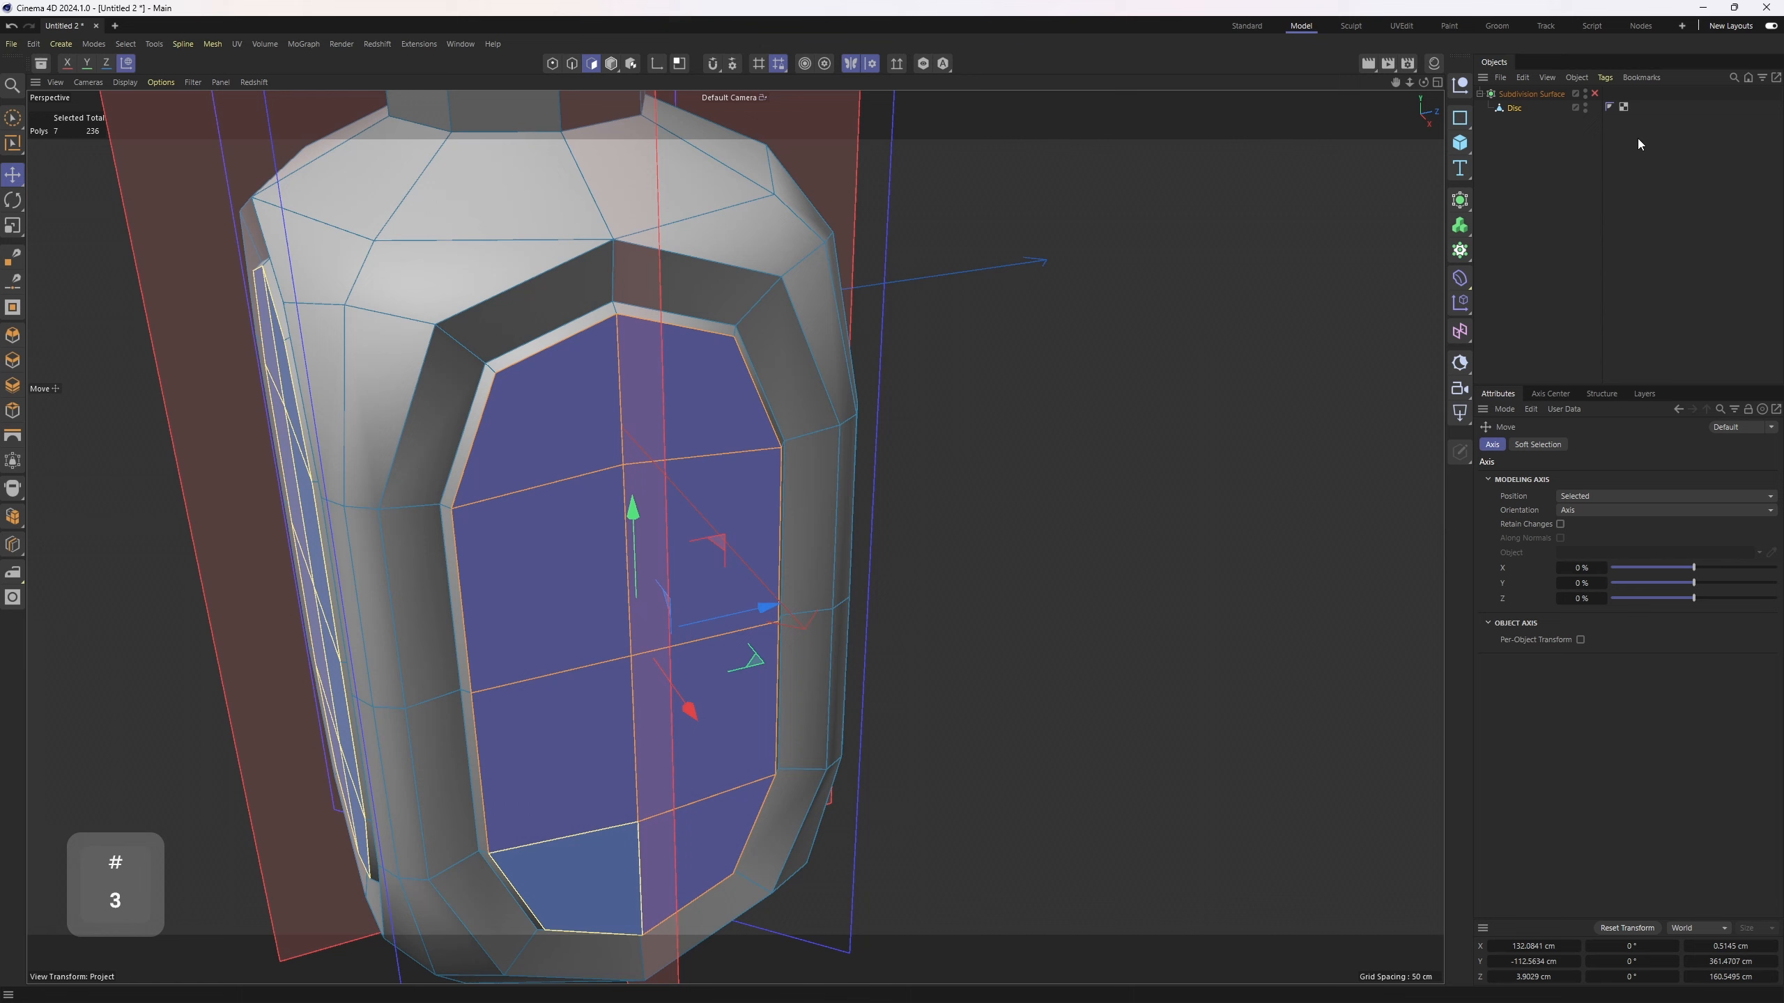
left_click(1595, 93)
left_click(1595, 94)
scroll(502, 352, "up", 2)
key("2")
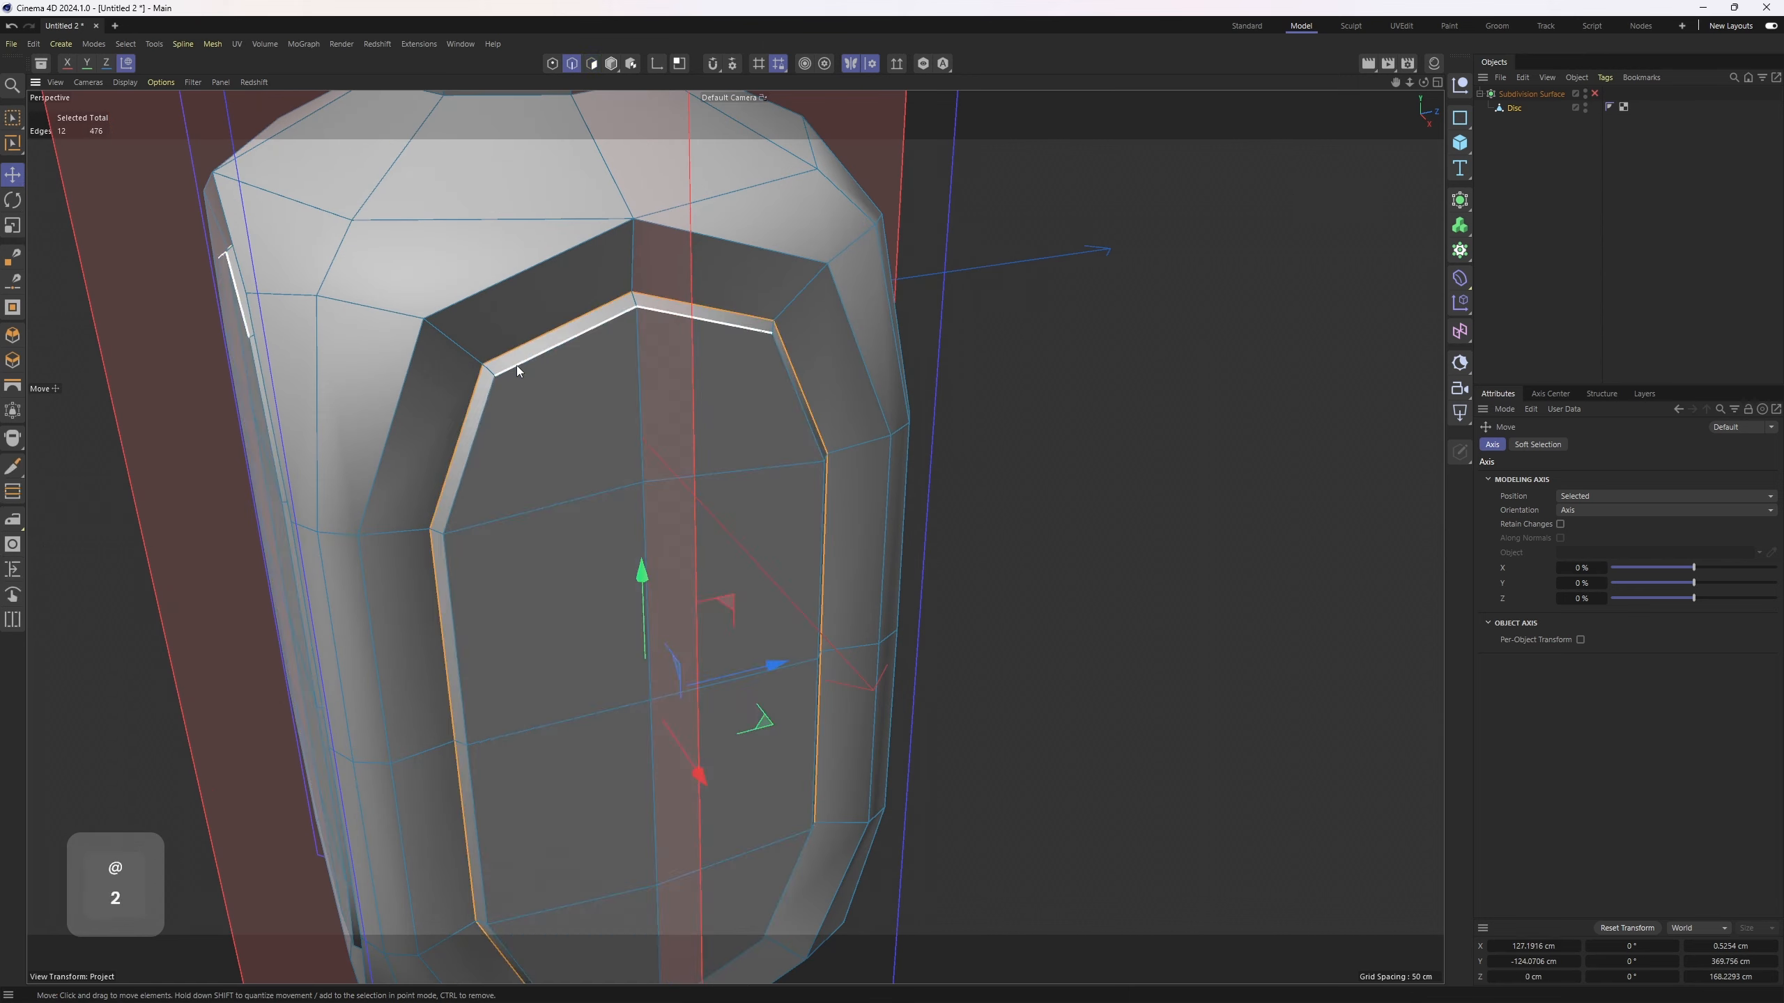
key("3")
key("i")
key("semicolon")
key("l")
key("u")
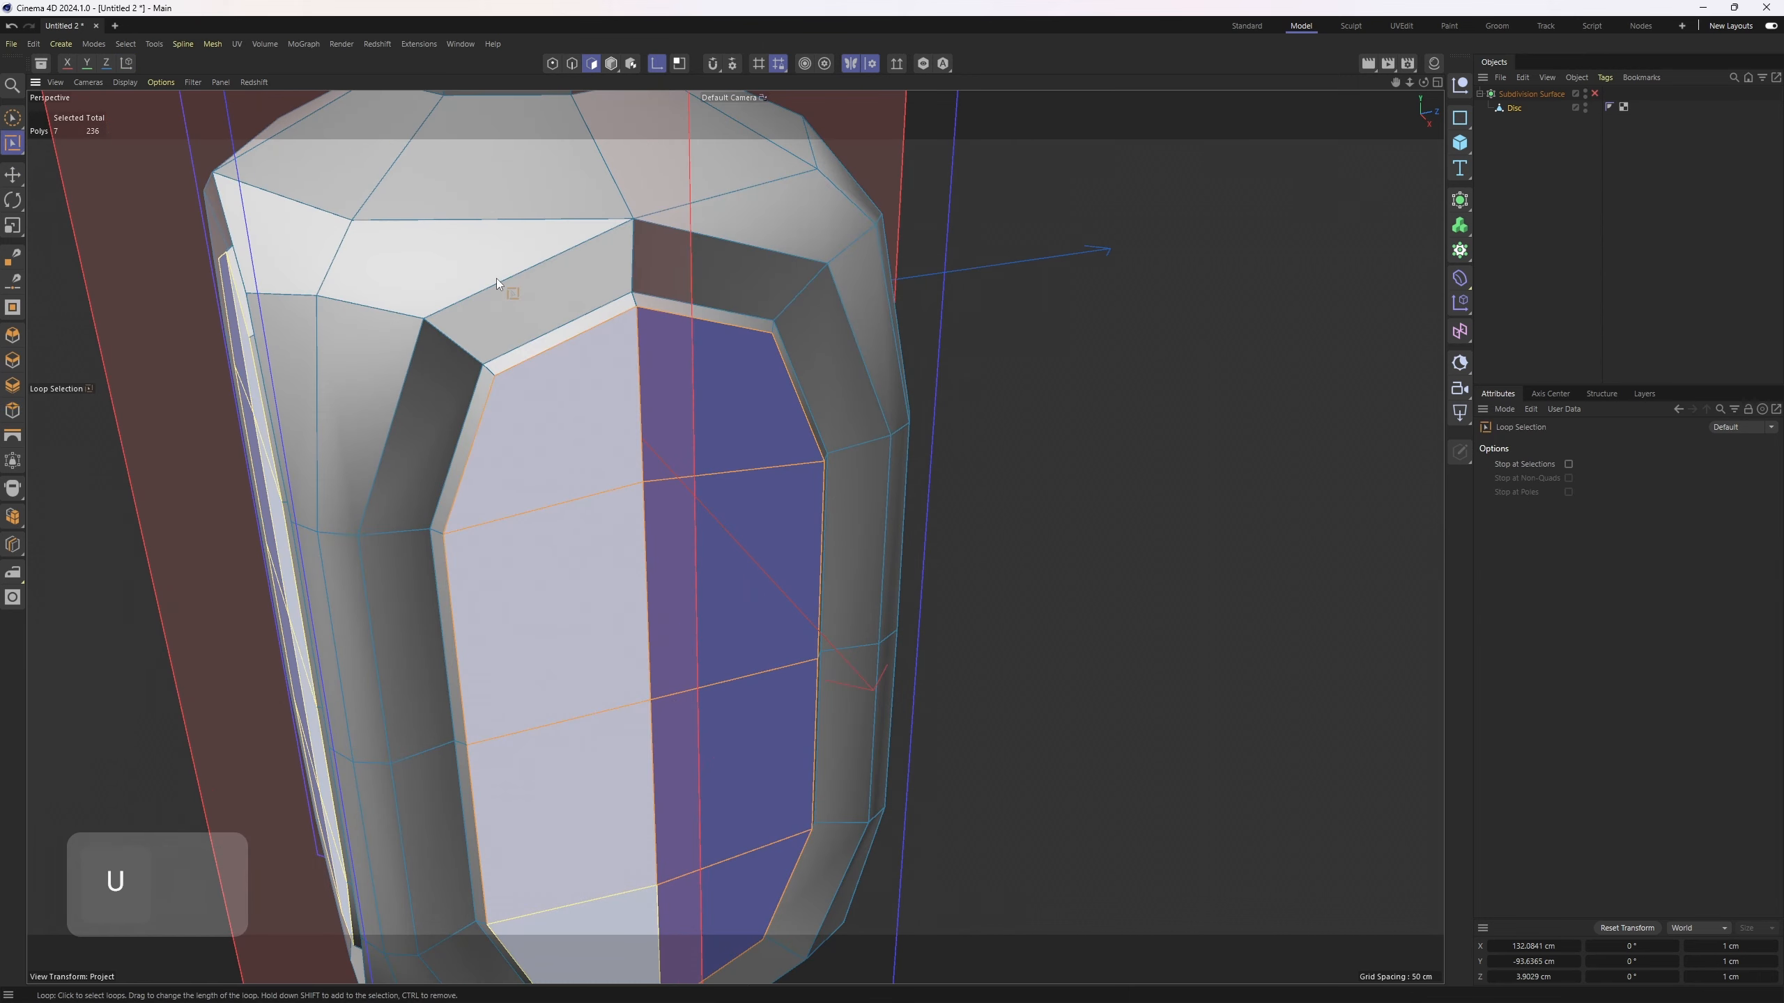
key("l")
key("3")
key("2")
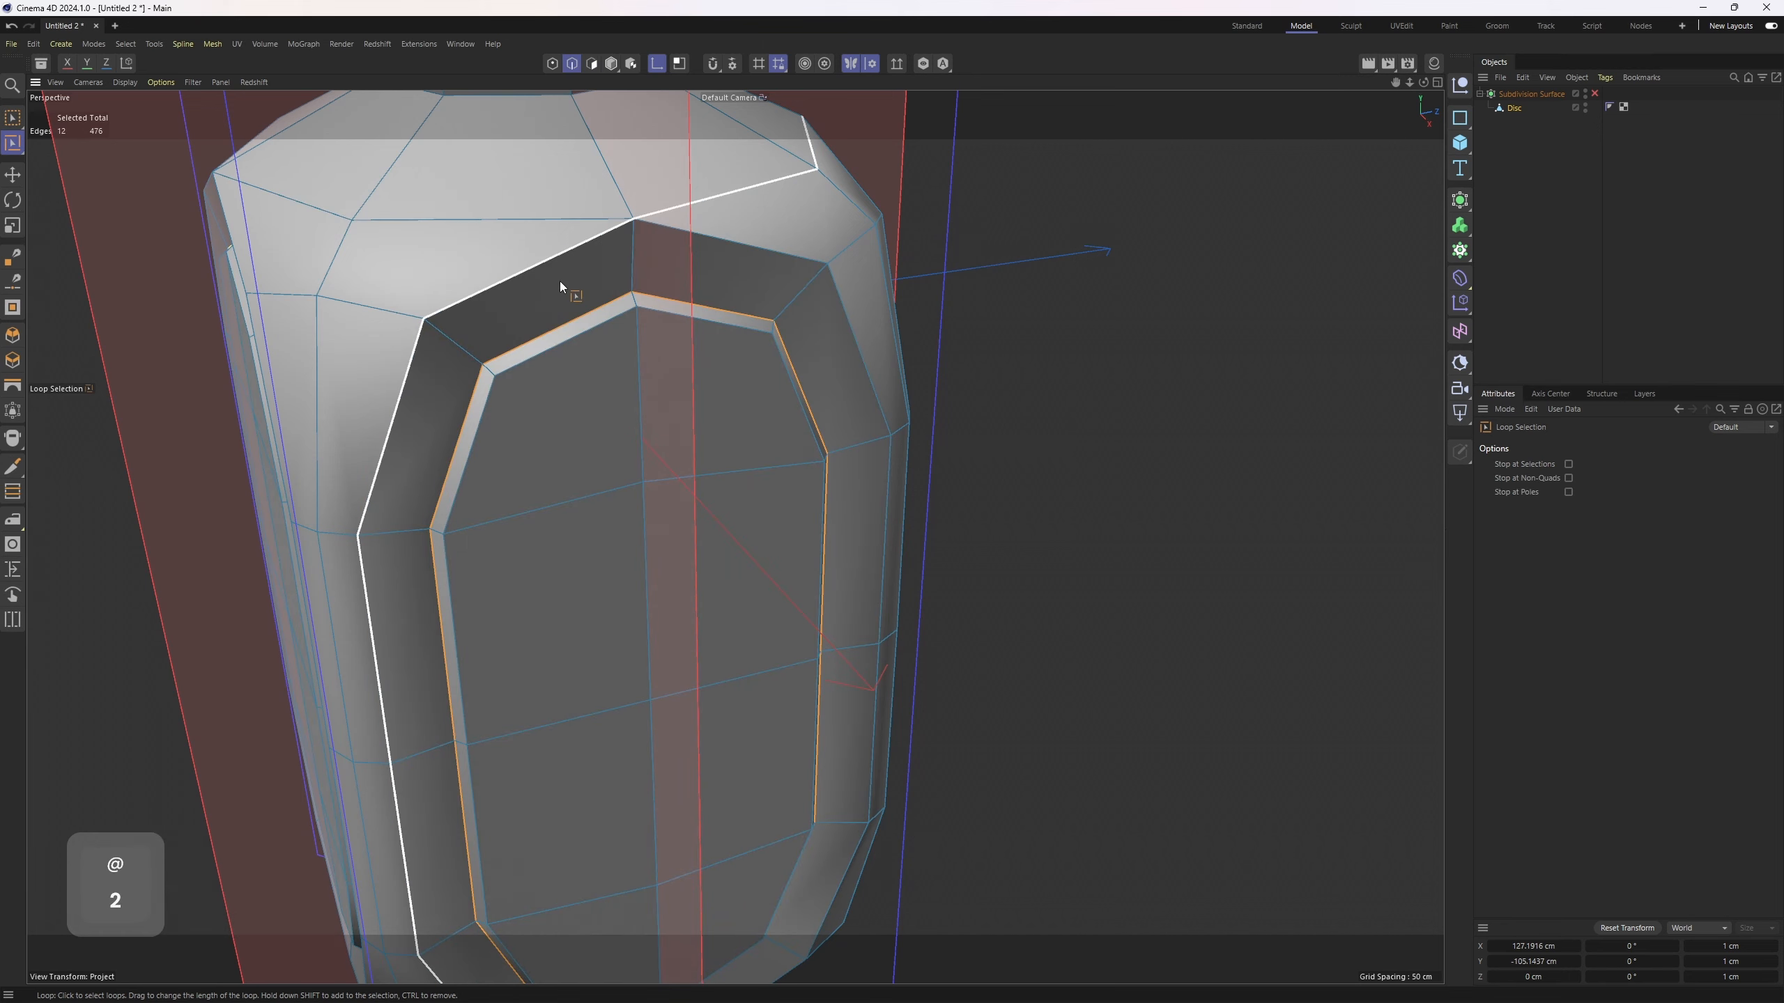
scroll(563, 287, "down", 2)
left_click_drag(643, 302, 555, 278, "alt")
key("e")
middle_click(585, 222)
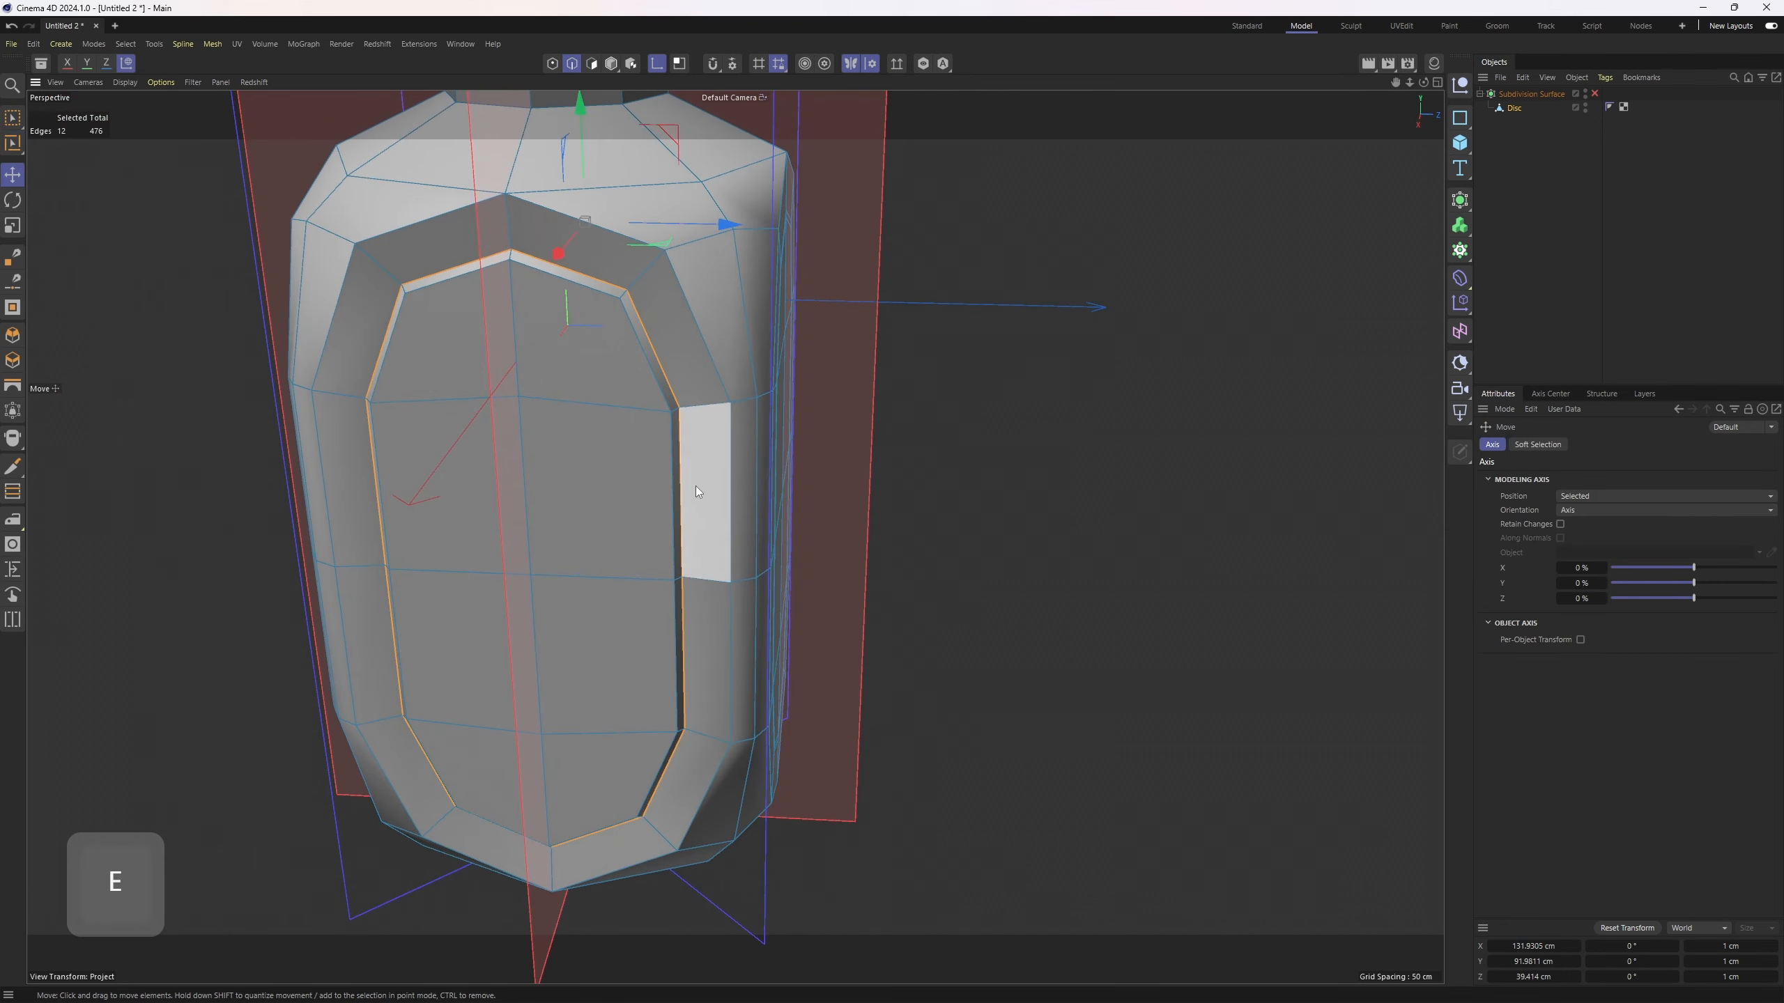
left_click_drag(698, 492, 675, 288, "alt")
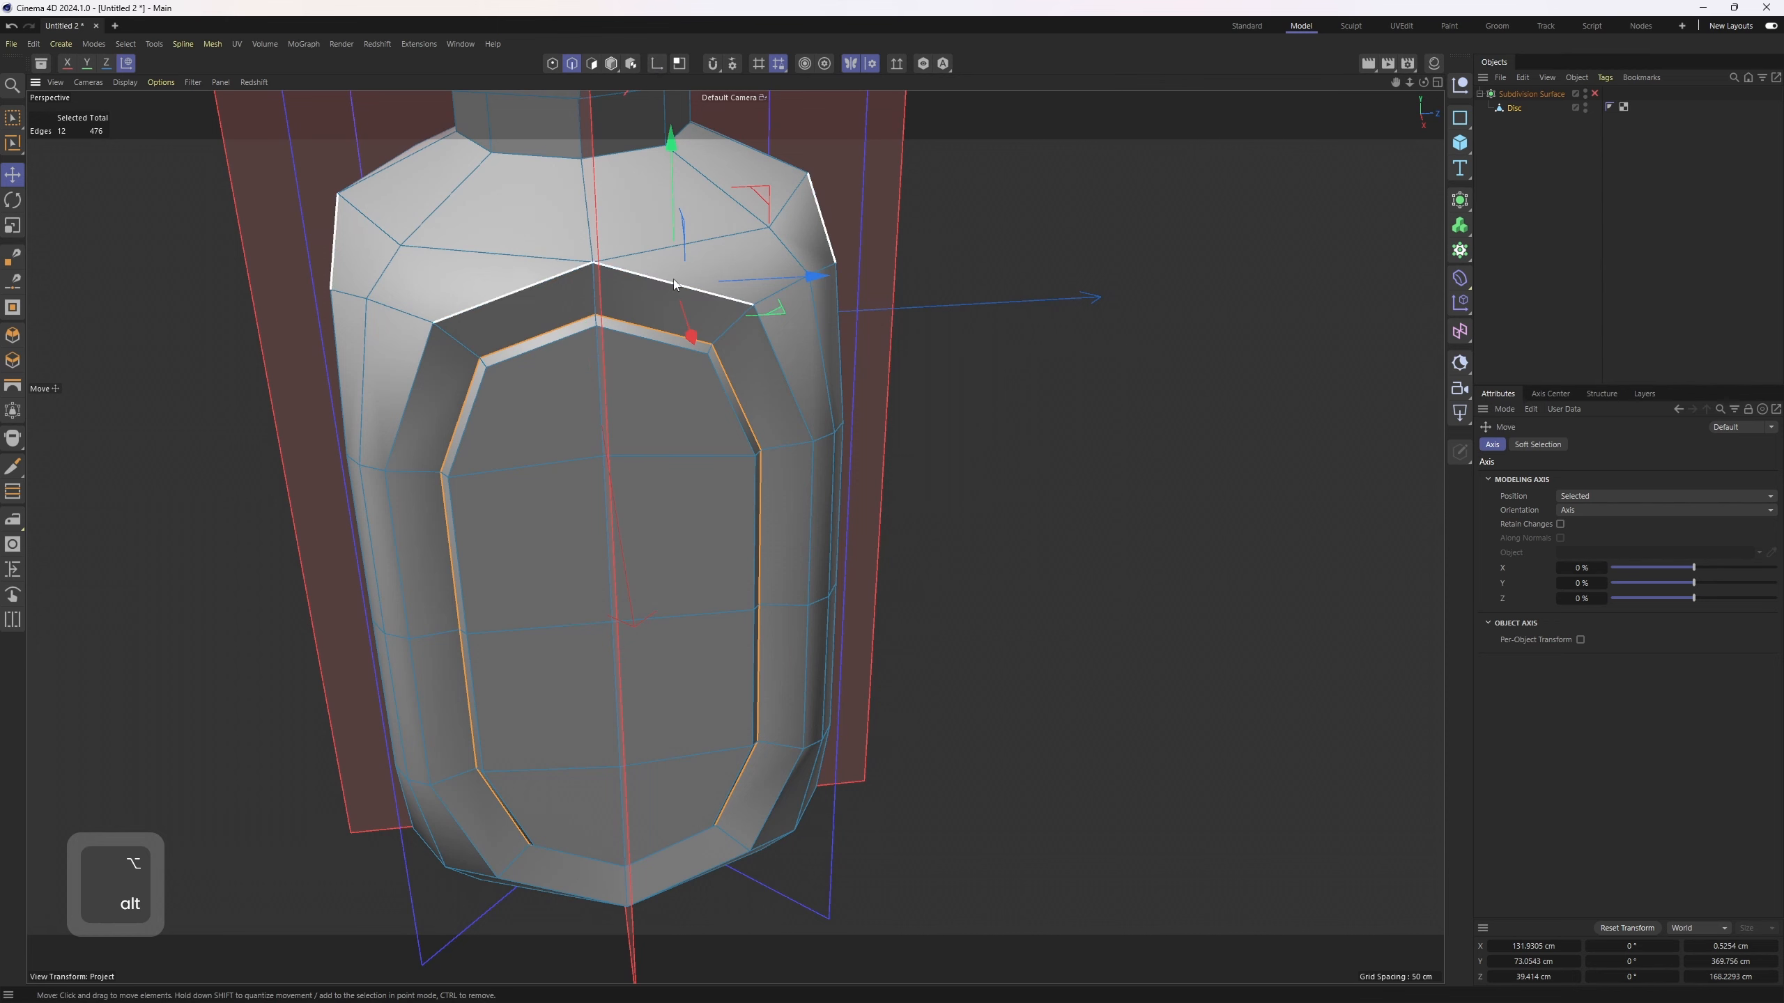
- Select the outer edge loop that borders the frame around the recessed panels using Loop Selection
key("u")
key("l")
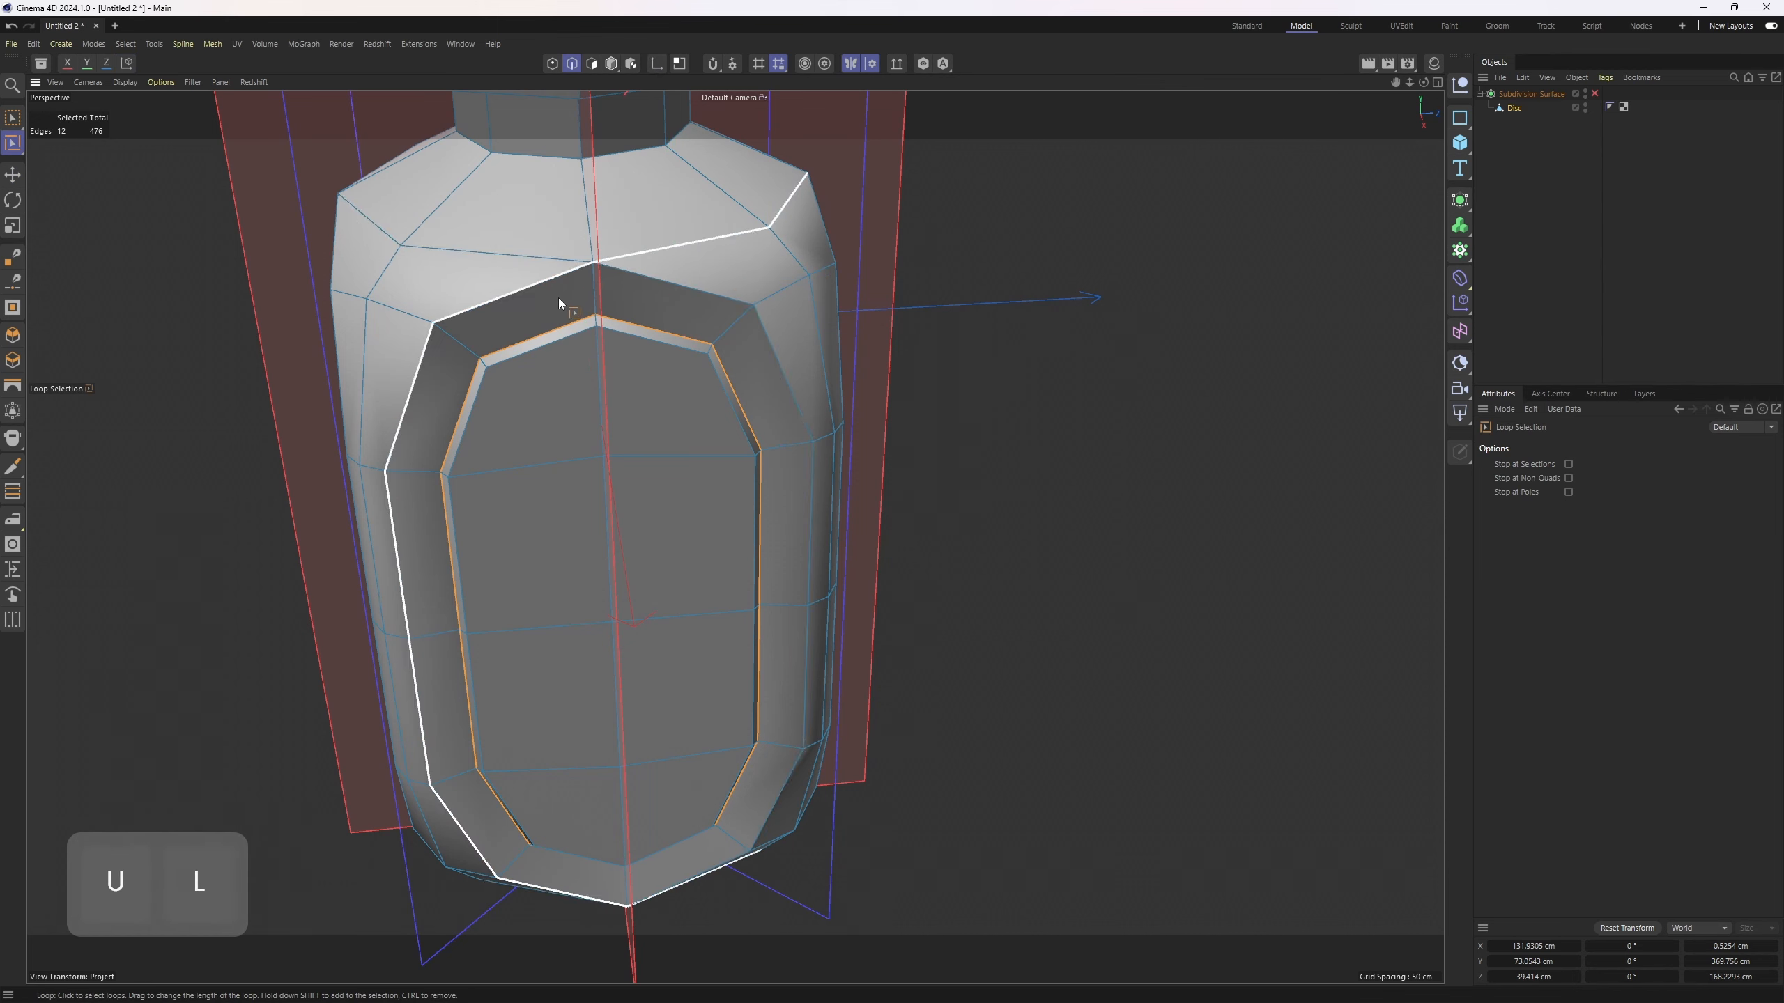
key("3")
key("2")
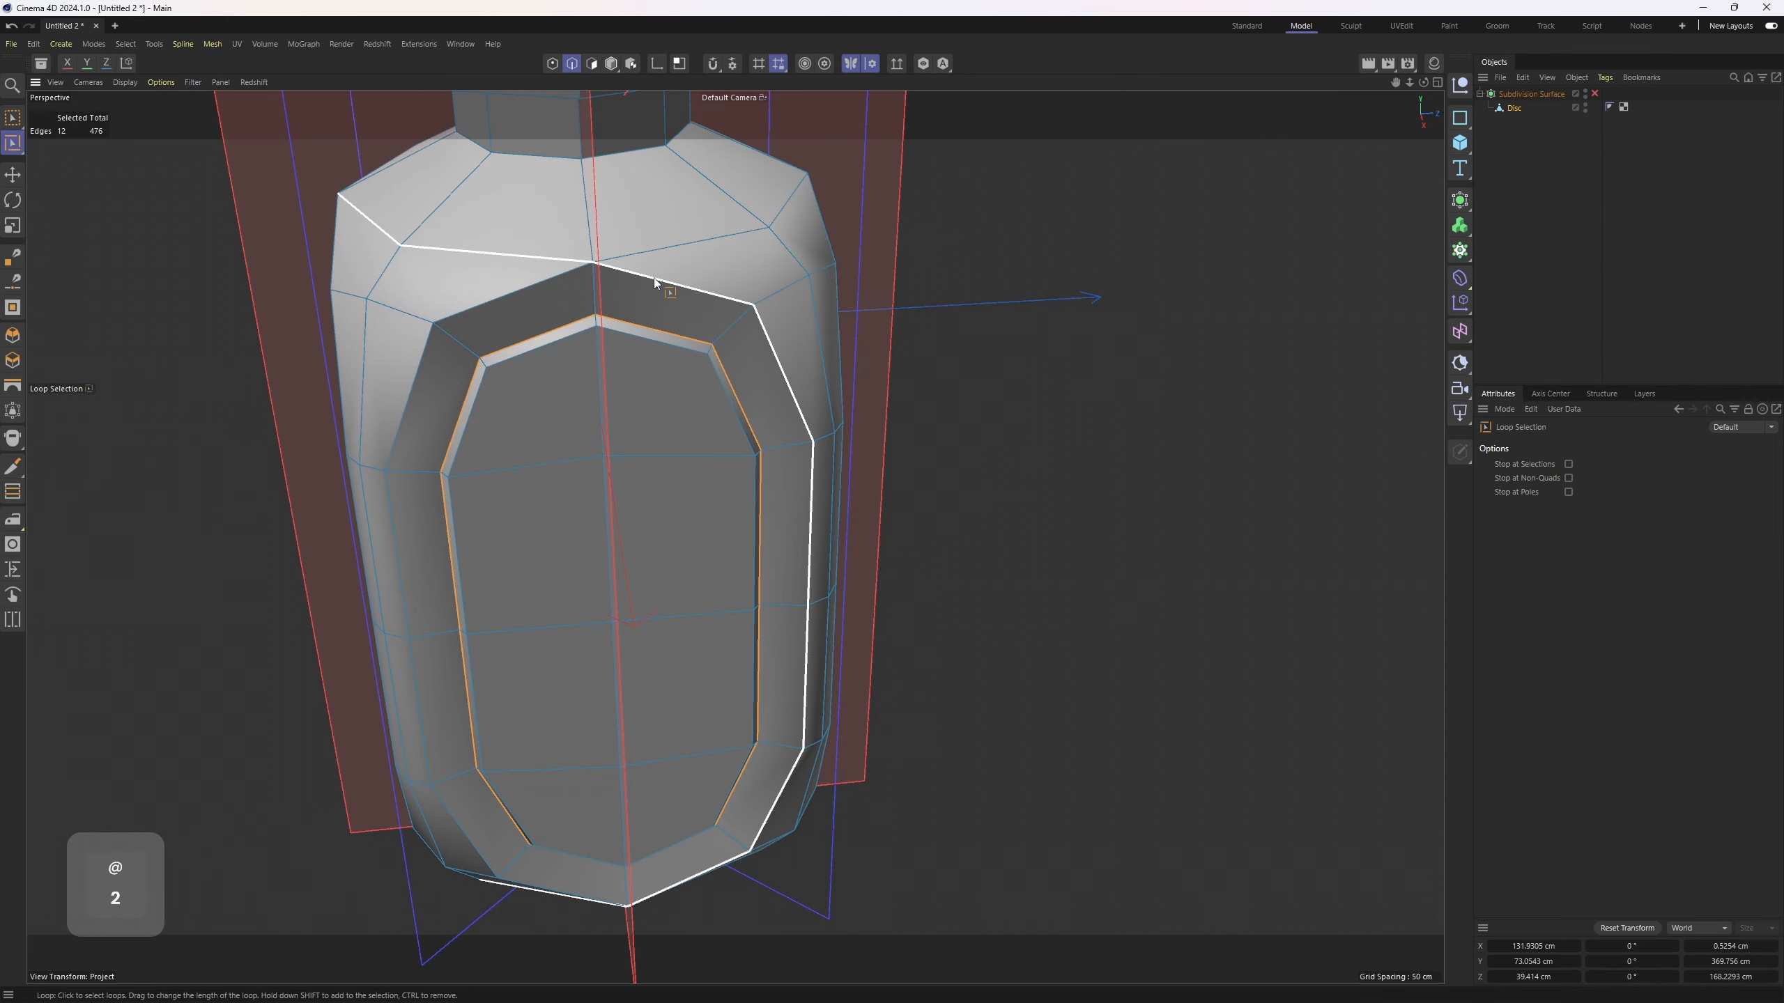
left_click(654, 278)
key("e")
- Clone the outer frame loop with Edge Slide at an offset of about -3.7 cm and preview it smoothed in Gouraud Shading
mouse_move(783, 435)
left_mouse_down("alt")
mouse_move(761, 234)
mouse_move(749, 392)
mouse_move(769, 368)
mouse_move(716, 275)
mouse_move(687, 402)
mouse_move(764, 438)
mouse_move(895, 340)
mouse_move(811, 509)
left_mouse_up("alt")
key("m")
key("o")
key("q")
scroll(744, 399, "down", 5)
key("n")
key("a")
key("q")
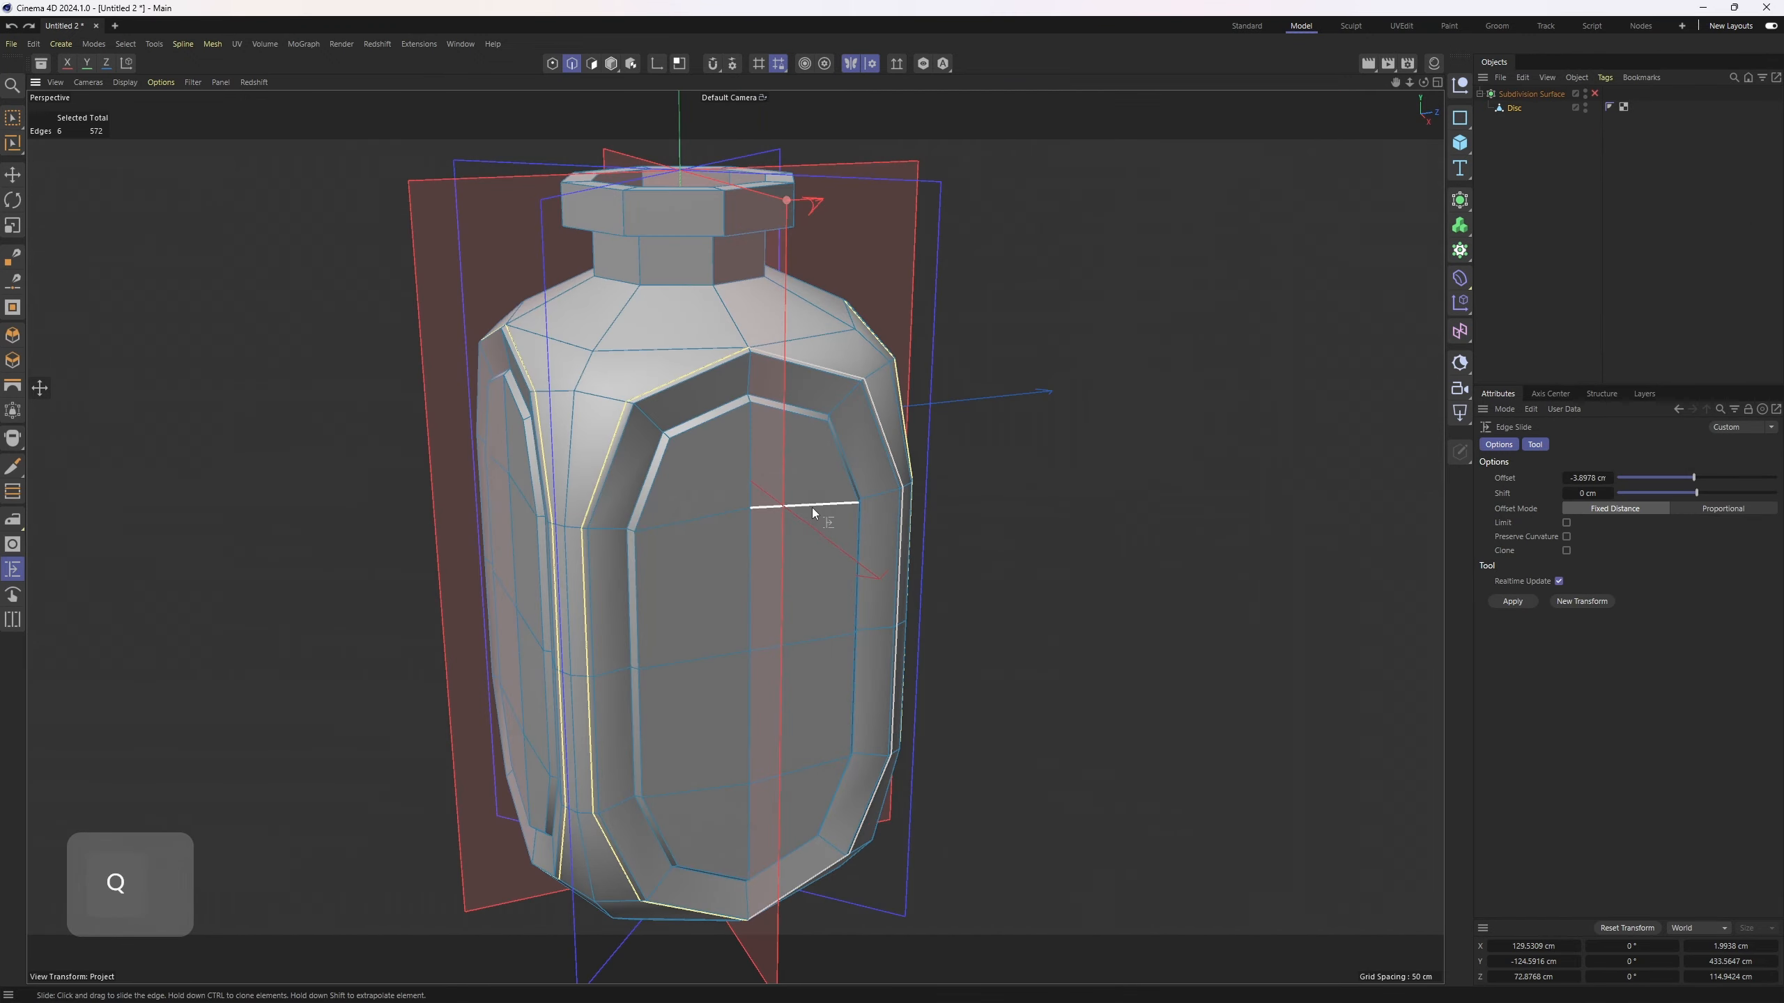
- Inset the polygons inside the recessed side panels slightly to add a supporting border
key("Return")
key("e")
scroll(761, 514, "up", 1)
key("m")
key("w")
scroll(896, 547, "up", 2)
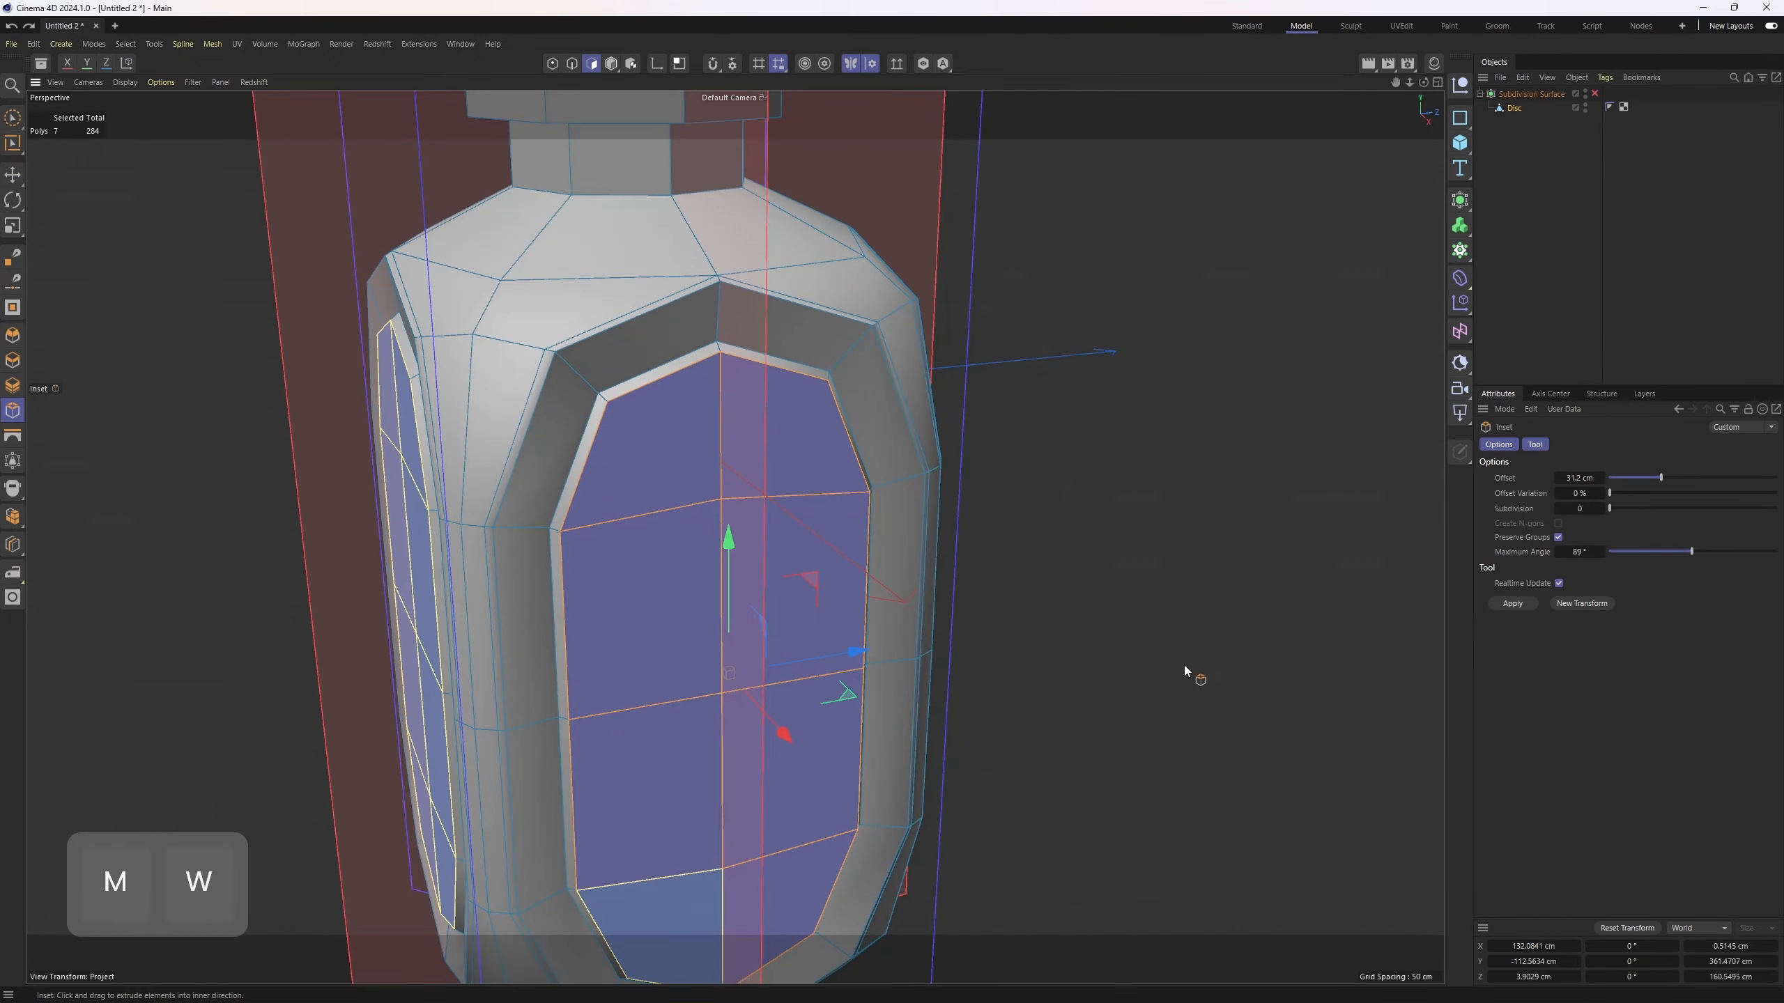
left_click_drag(1185, 671, 1018, 549)
- Select the edges of the new inner inset outline on the side panels and turn on the Subdivision Surface
key("2")
key("e")
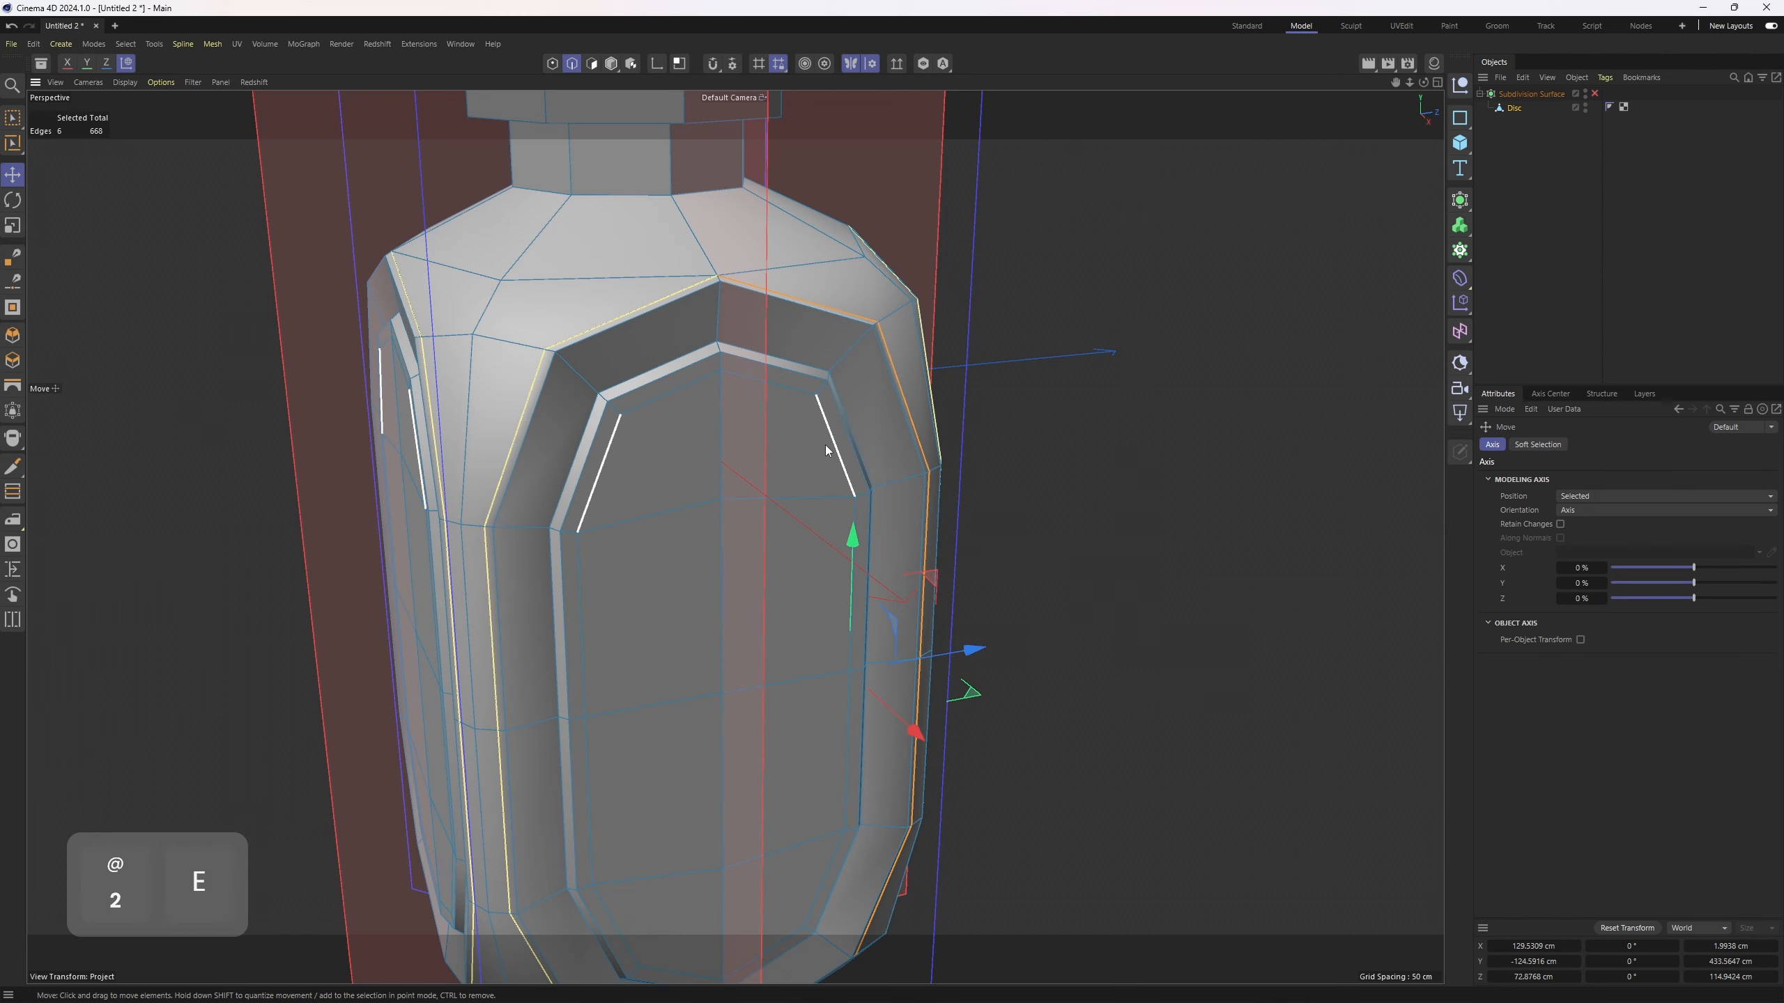
double_click(825, 444)
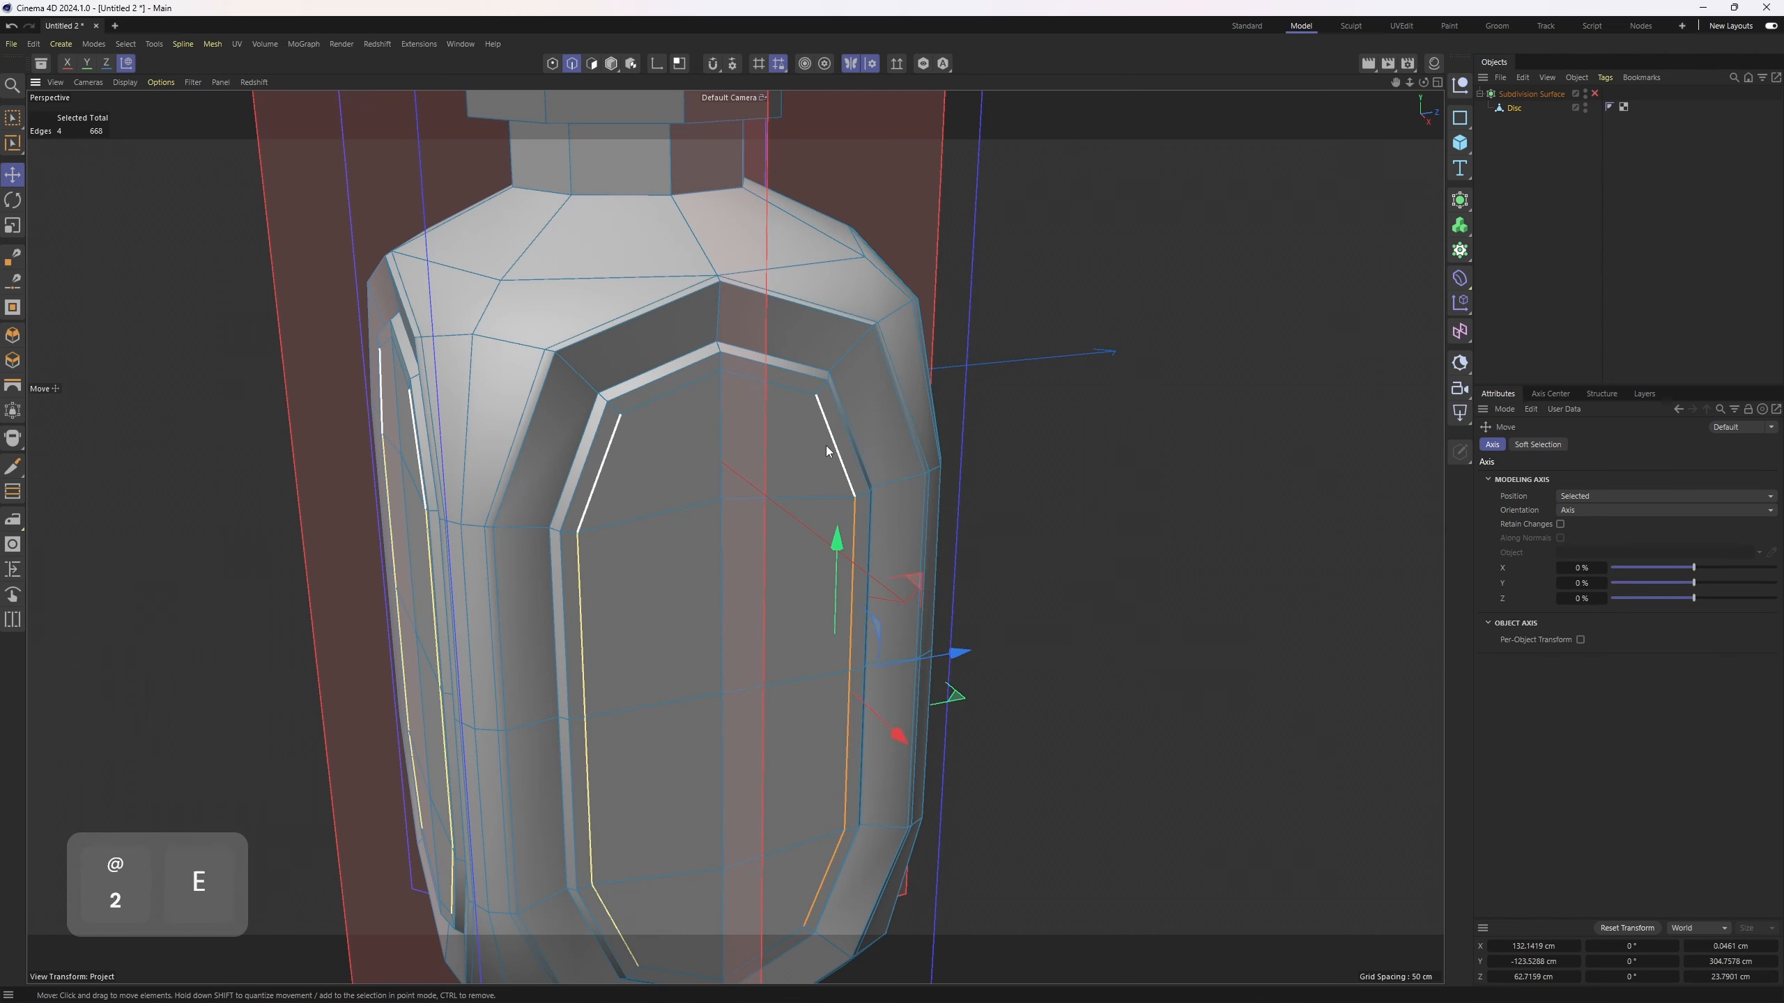
left_click(792, 386, "shift")
left_click_drag(815, 439, 920, 455, "alt")
key("q")
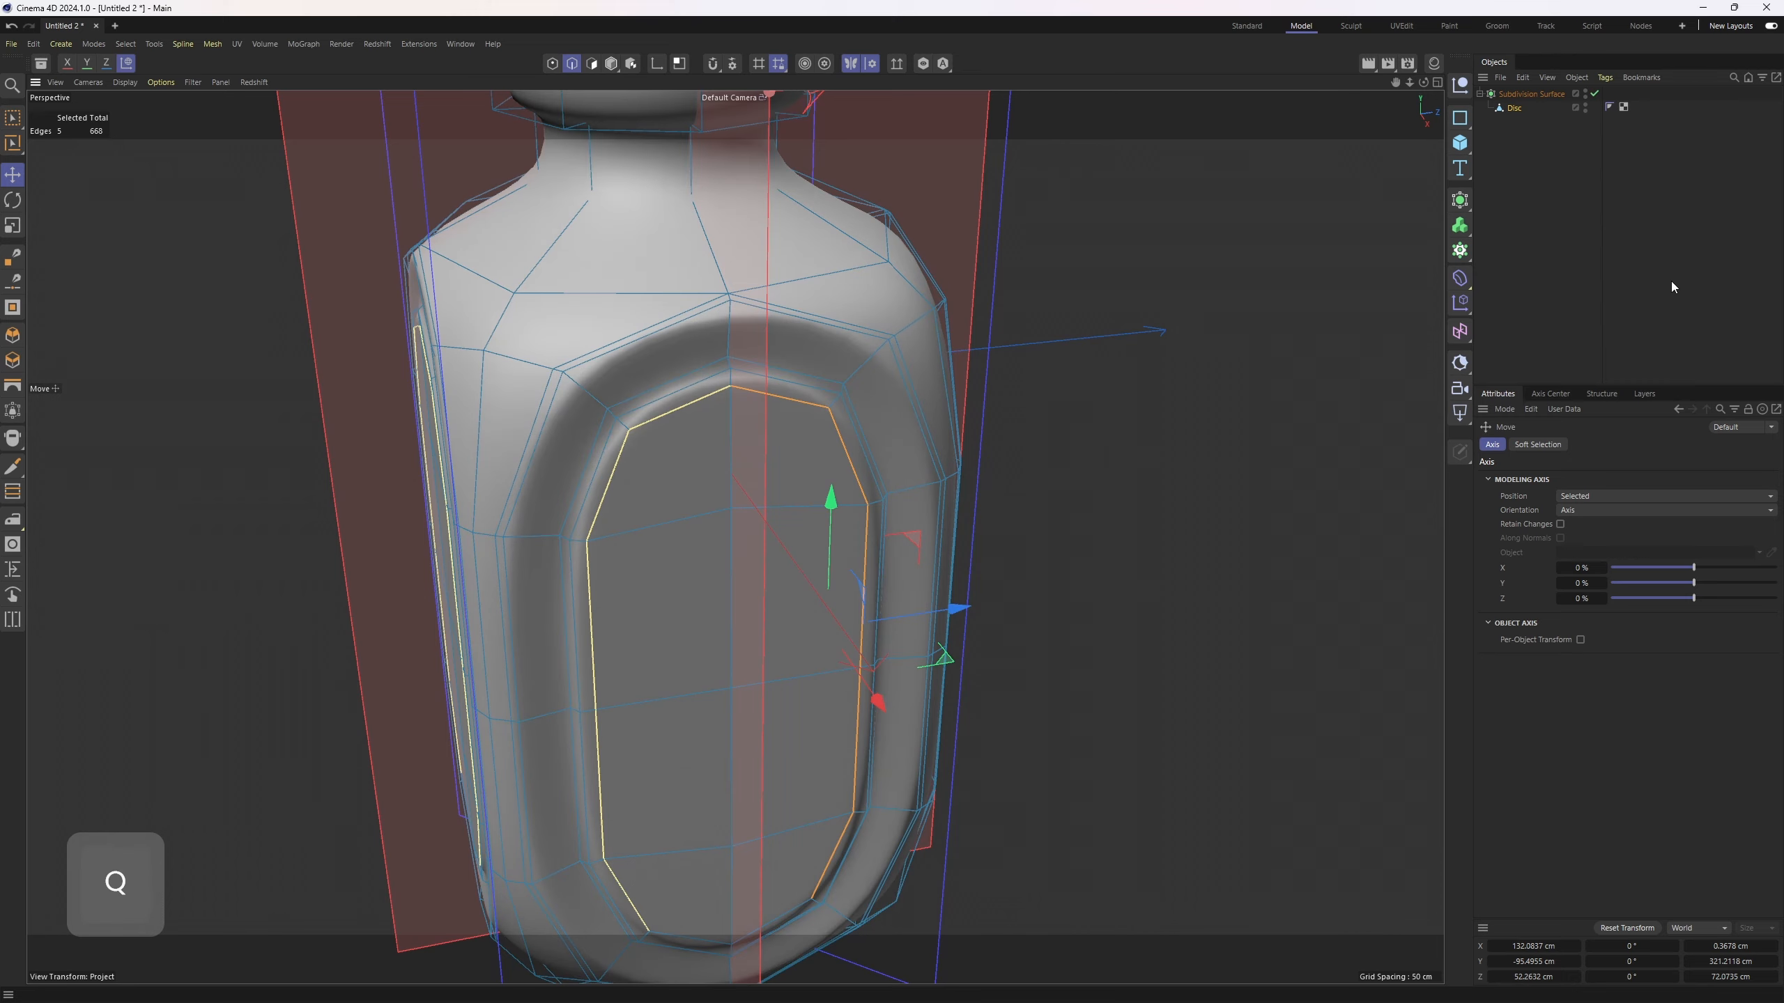
- Inspect the smoothed panels without the selection, restore the edge selection and turn the Subdivision Surface off
left_click(1673, 286)
middle_click_drag(797, 460, 778, 359, "alt")
left_click_drag(778, 359, 802, 375, "alt")
key("ctrl+z")
key("q")
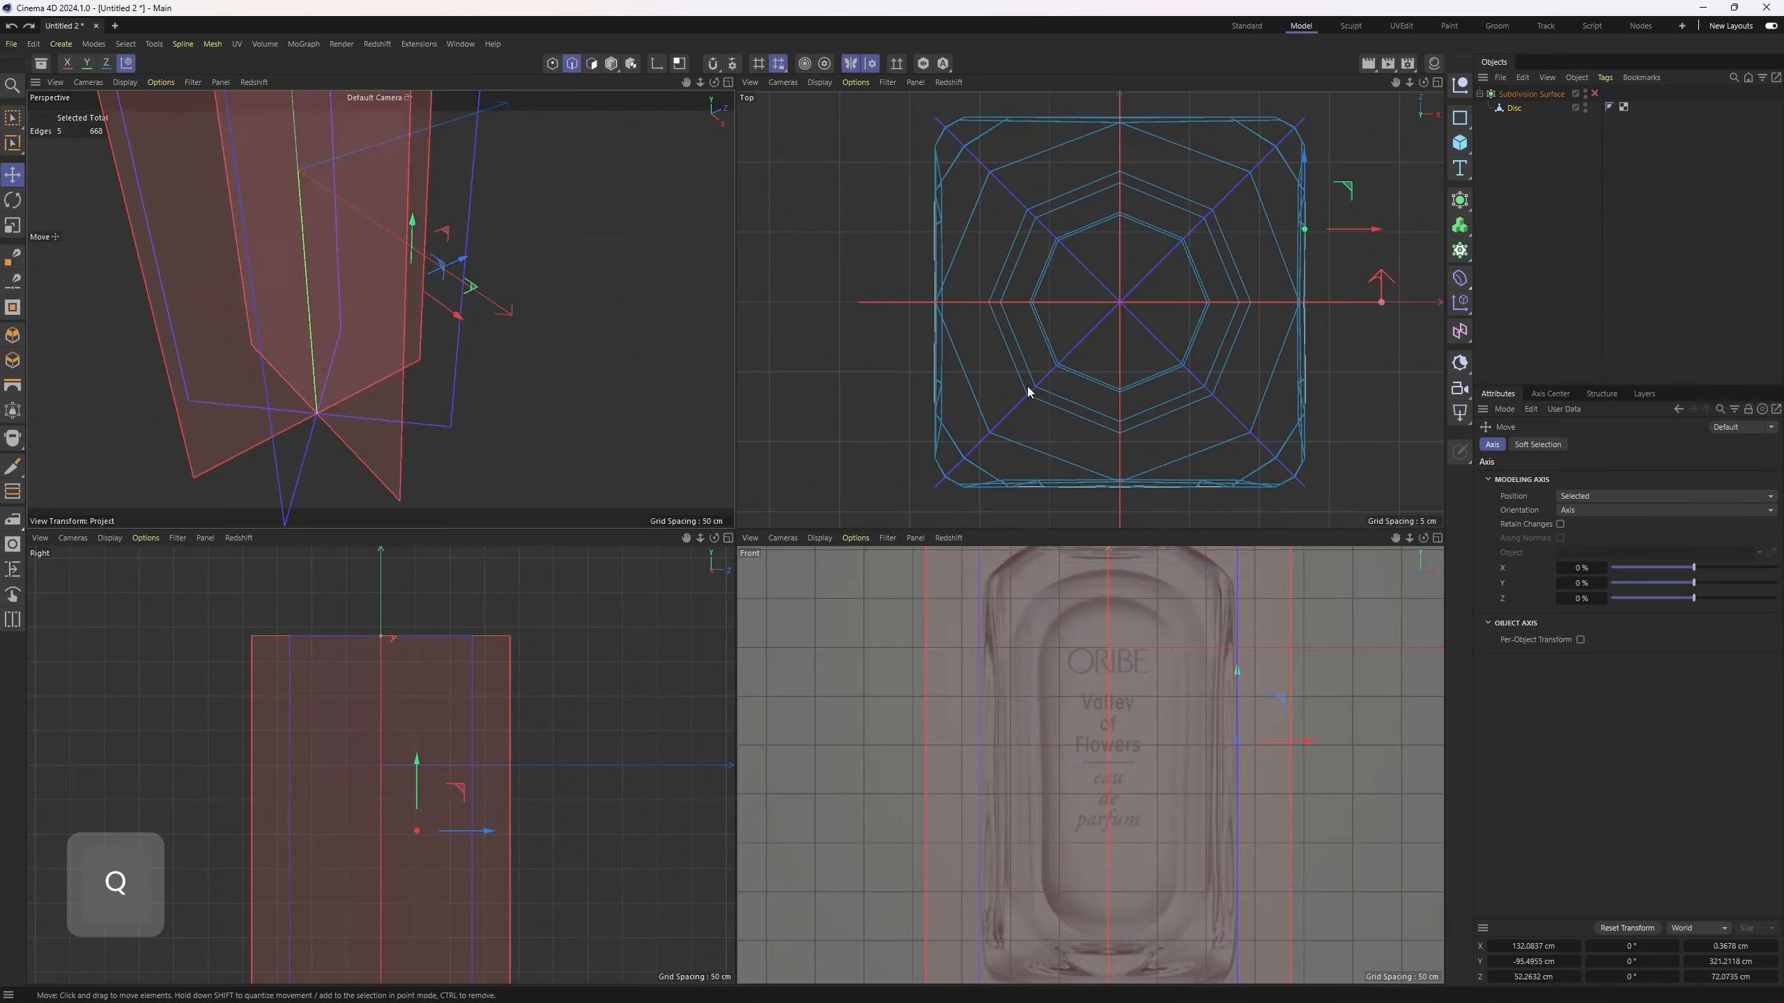
middle_click(861, 588)
middle_click(541, 382)
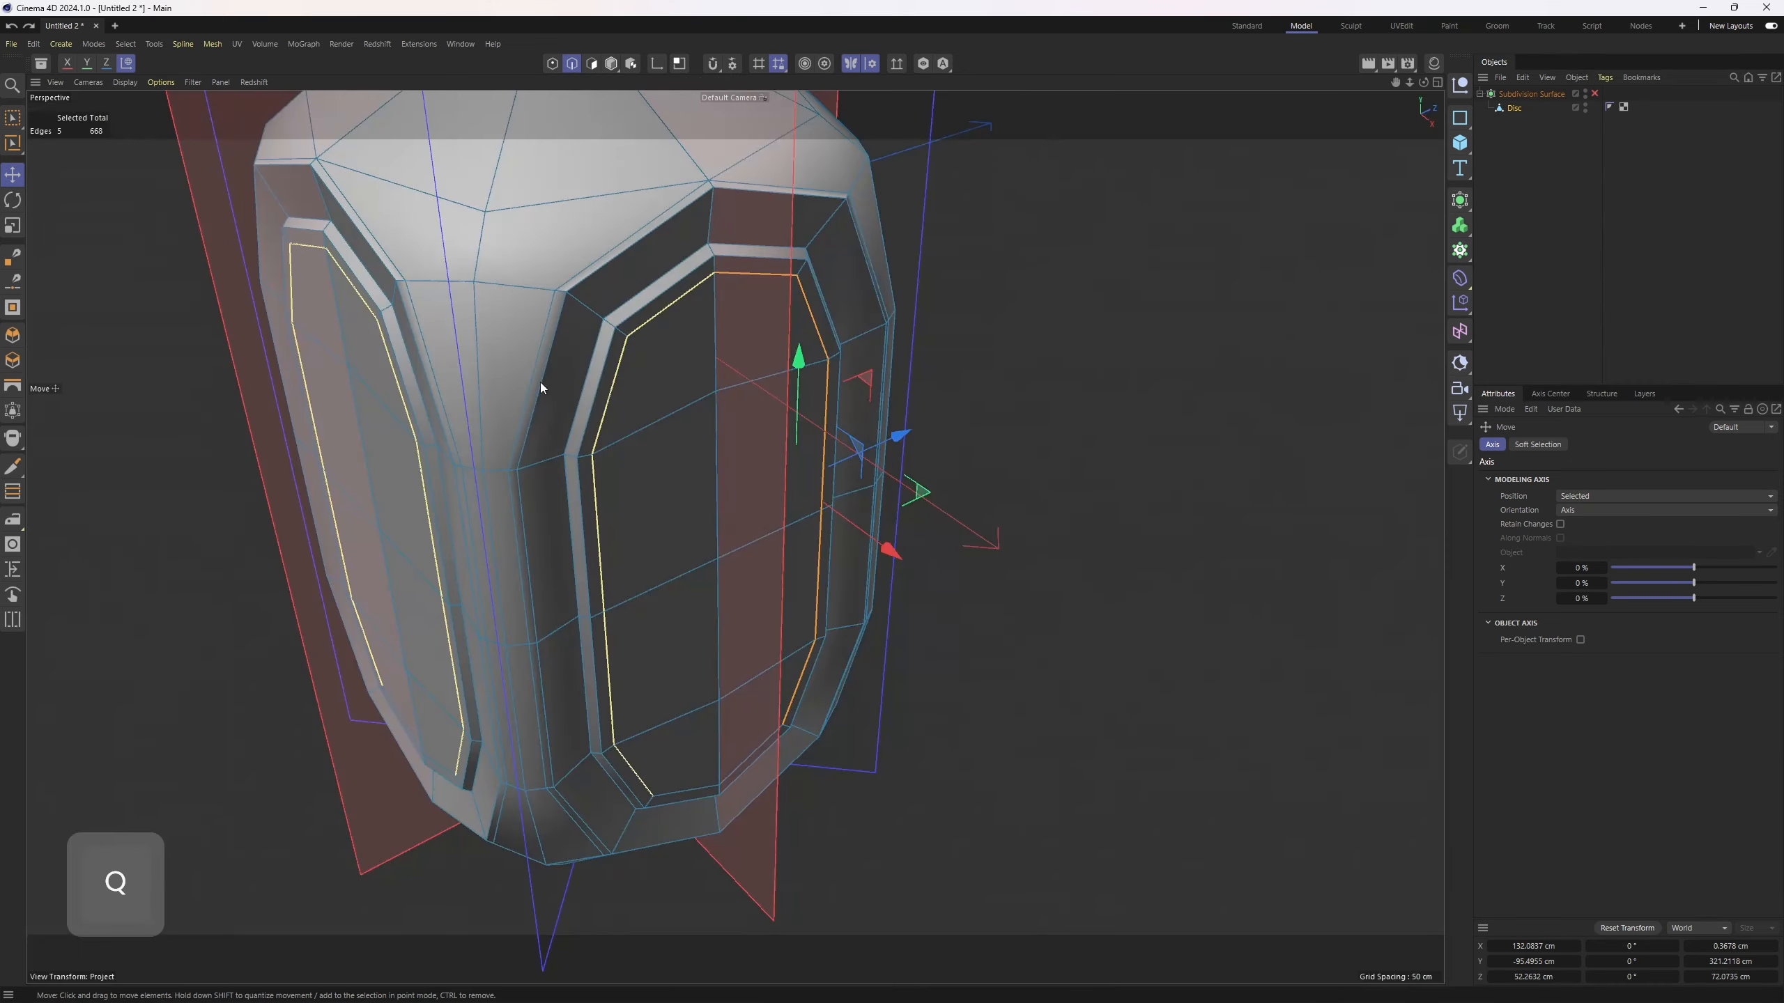
- Move the selected inner faces of the side panels outward by about 4.8 cm and turn on the Subdivision Surface
scroll(682, 460, "up", 2)
key("3")
key("e")
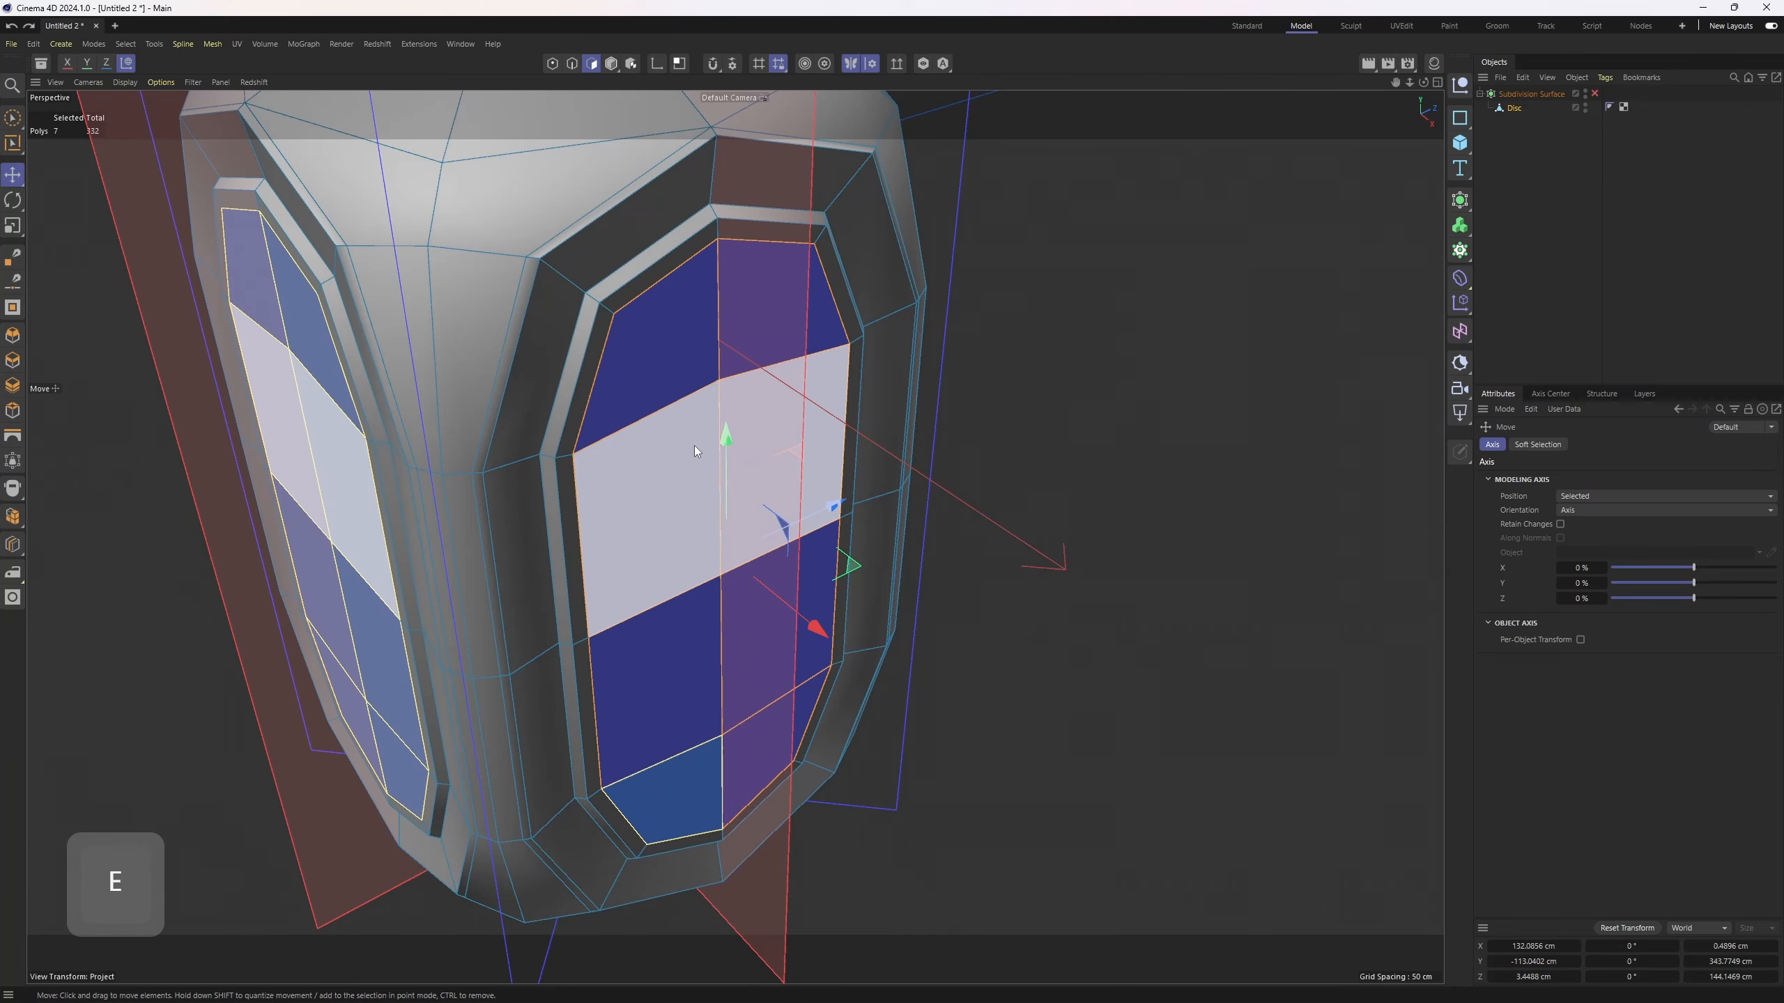
key("q")
scroll(640, 353, "up", 2)
key("q")
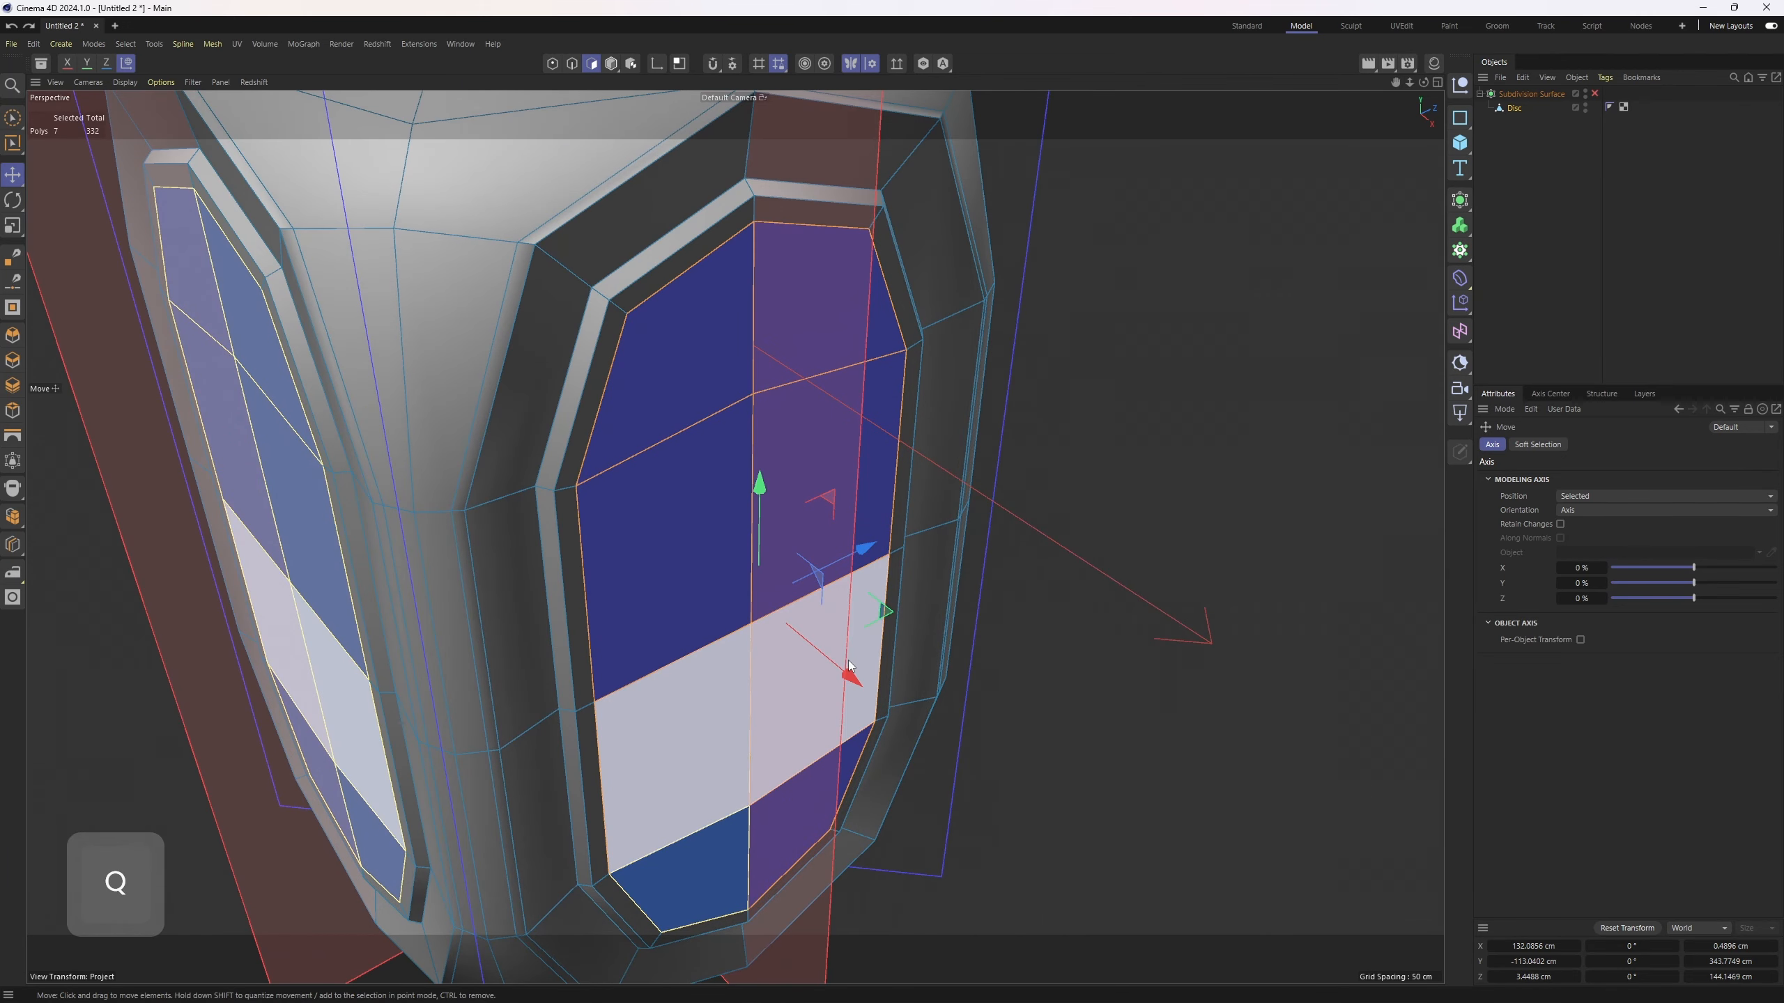
key("t")
left_click_drag(844, 656, 834, 578, "alt")
key("e")
key("q")
- Clear the selection and inspect the smoothed bottle with its recessed panels from the front, sides, top and base
left_click_drag(732, 534, 399, 390, "alt")
right_click_drag(987, 405, 829, 433, "alt")
left_click_drag(829, 433, 1095, 421, "alt")
left_click(1688, 239)
right_click_drag(1032, 344, 874, 369, "alt")
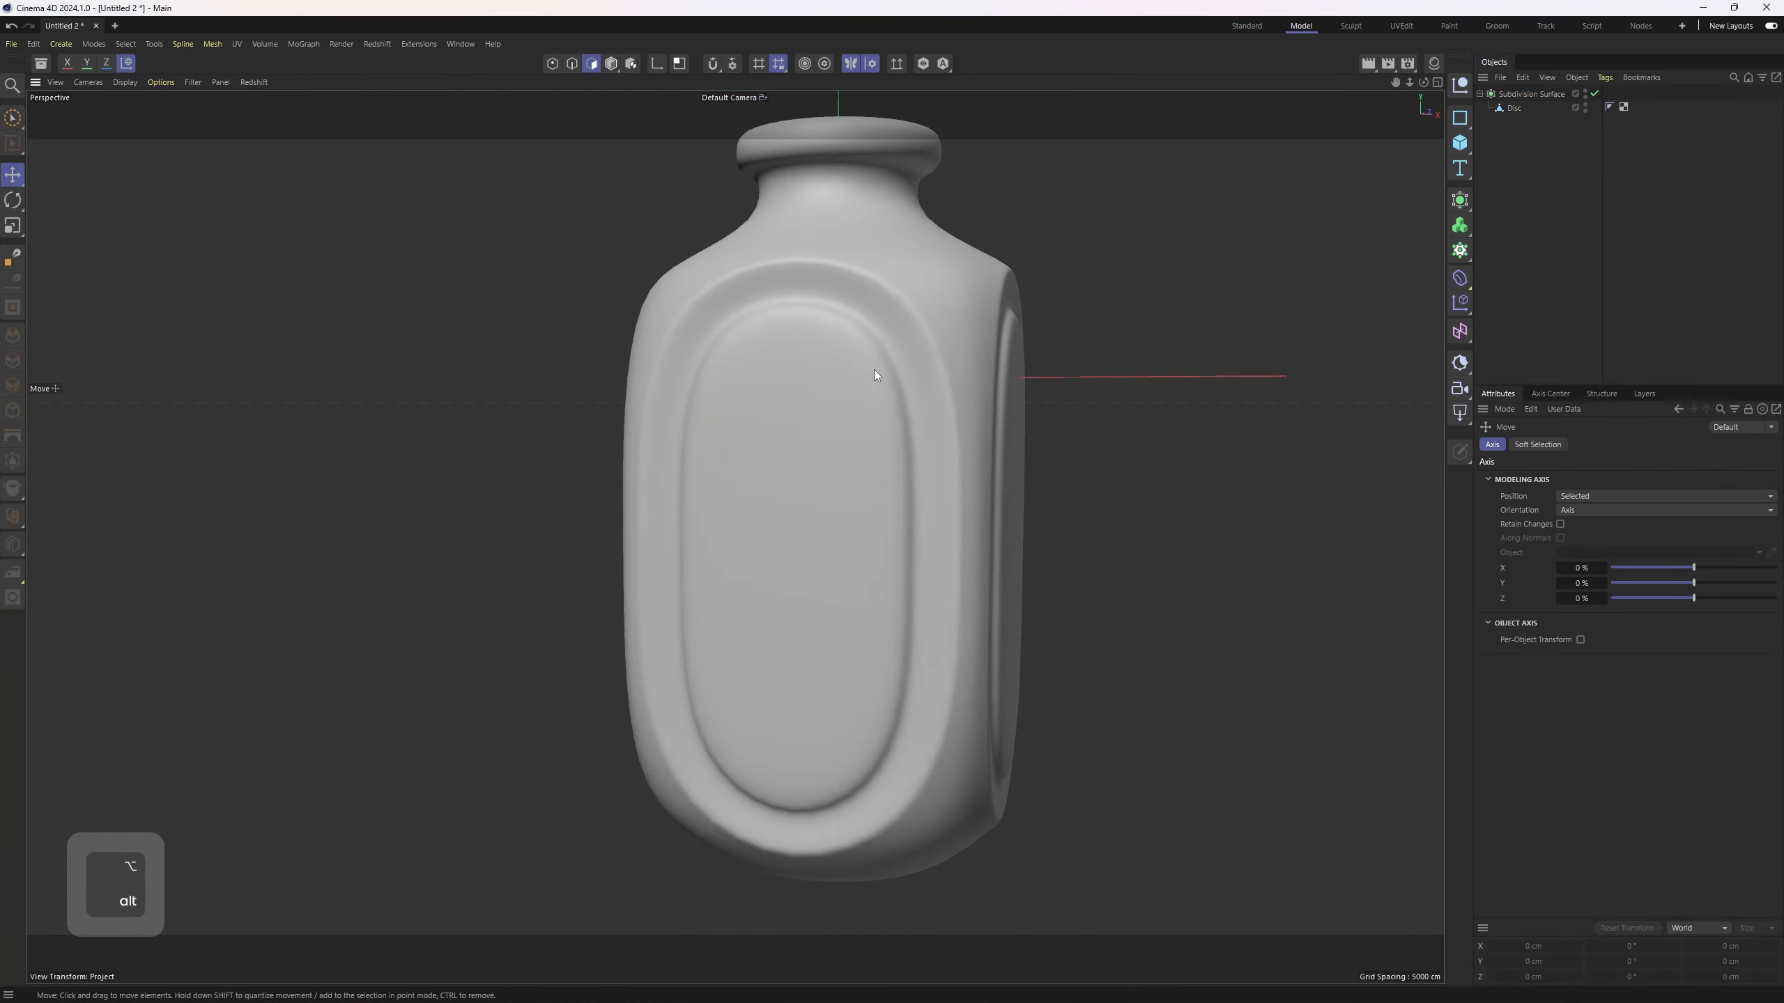
left_click_drag(874, 369, 828, 338, "alt")
right_click_drag(840, 380, 787, 400, "alt")
left_click_drag(788, 404, 788, 529, "alt")
right_click_drag(789, 530, 835, 519, "alt")
key("q")
left_click_drag(839, 513, 903, 262, "alt")
key("q")
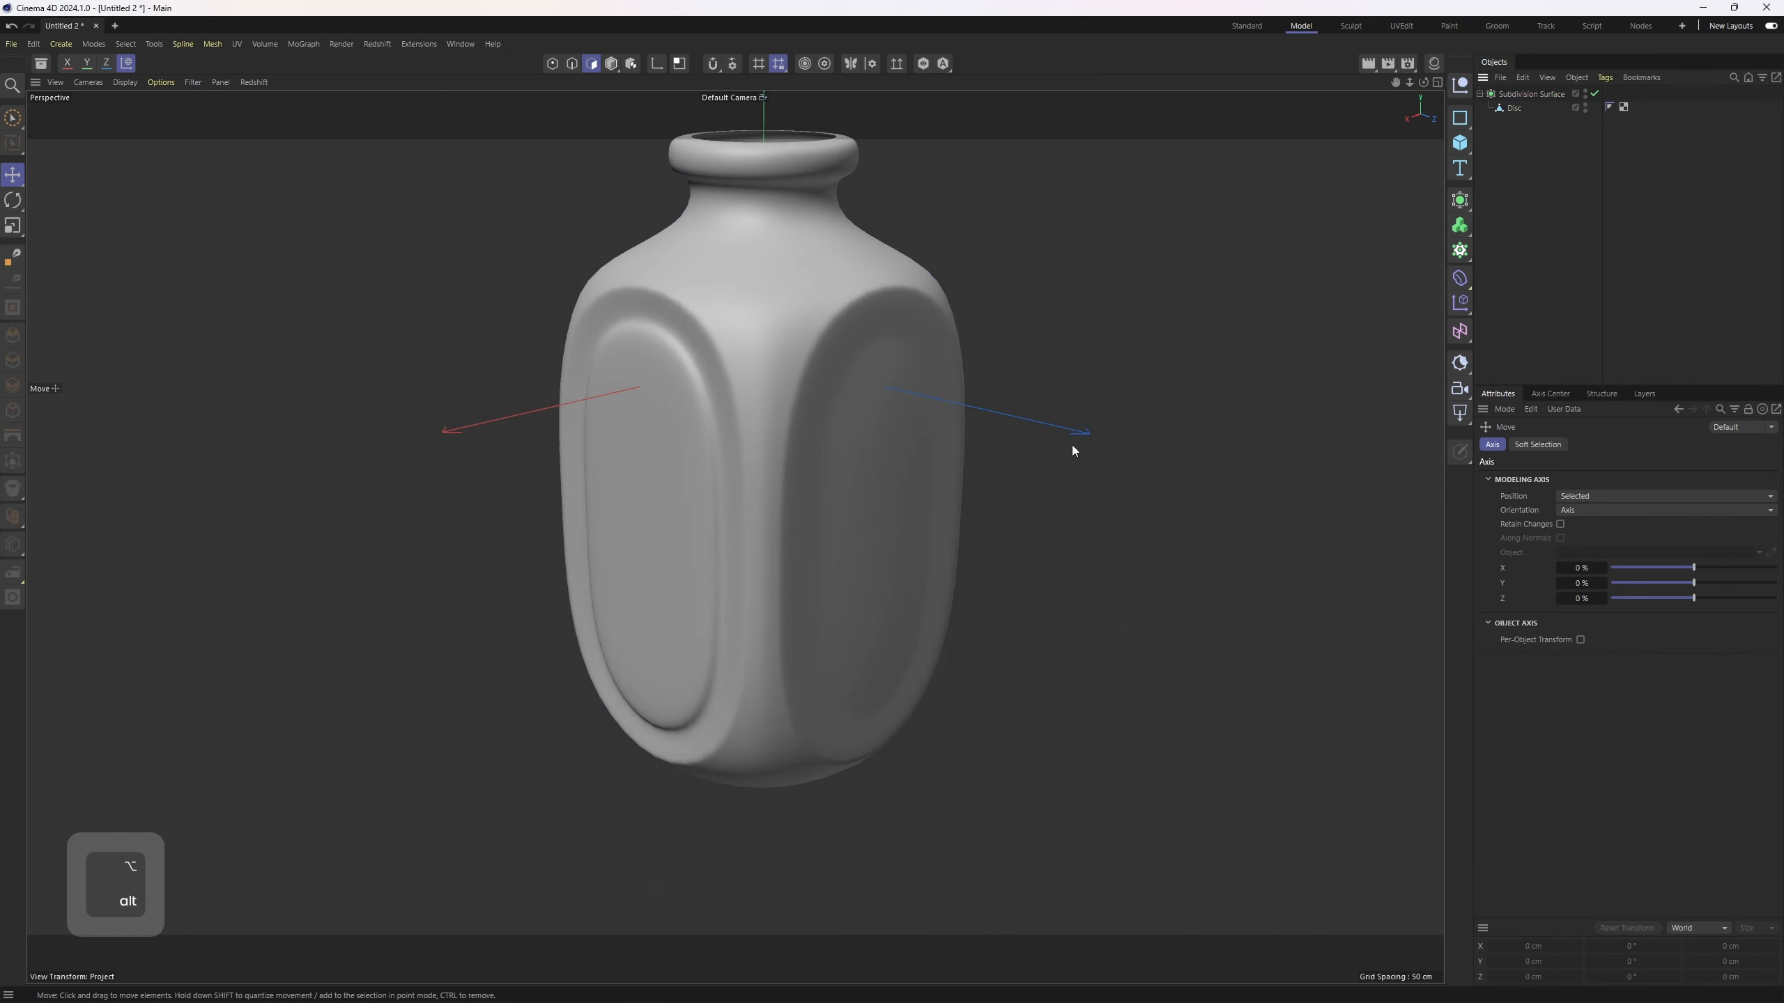
right_click_drag(1072, 445, 834, 377, "alt")
left_click_drag(833, 377, 765, 714, "alt")
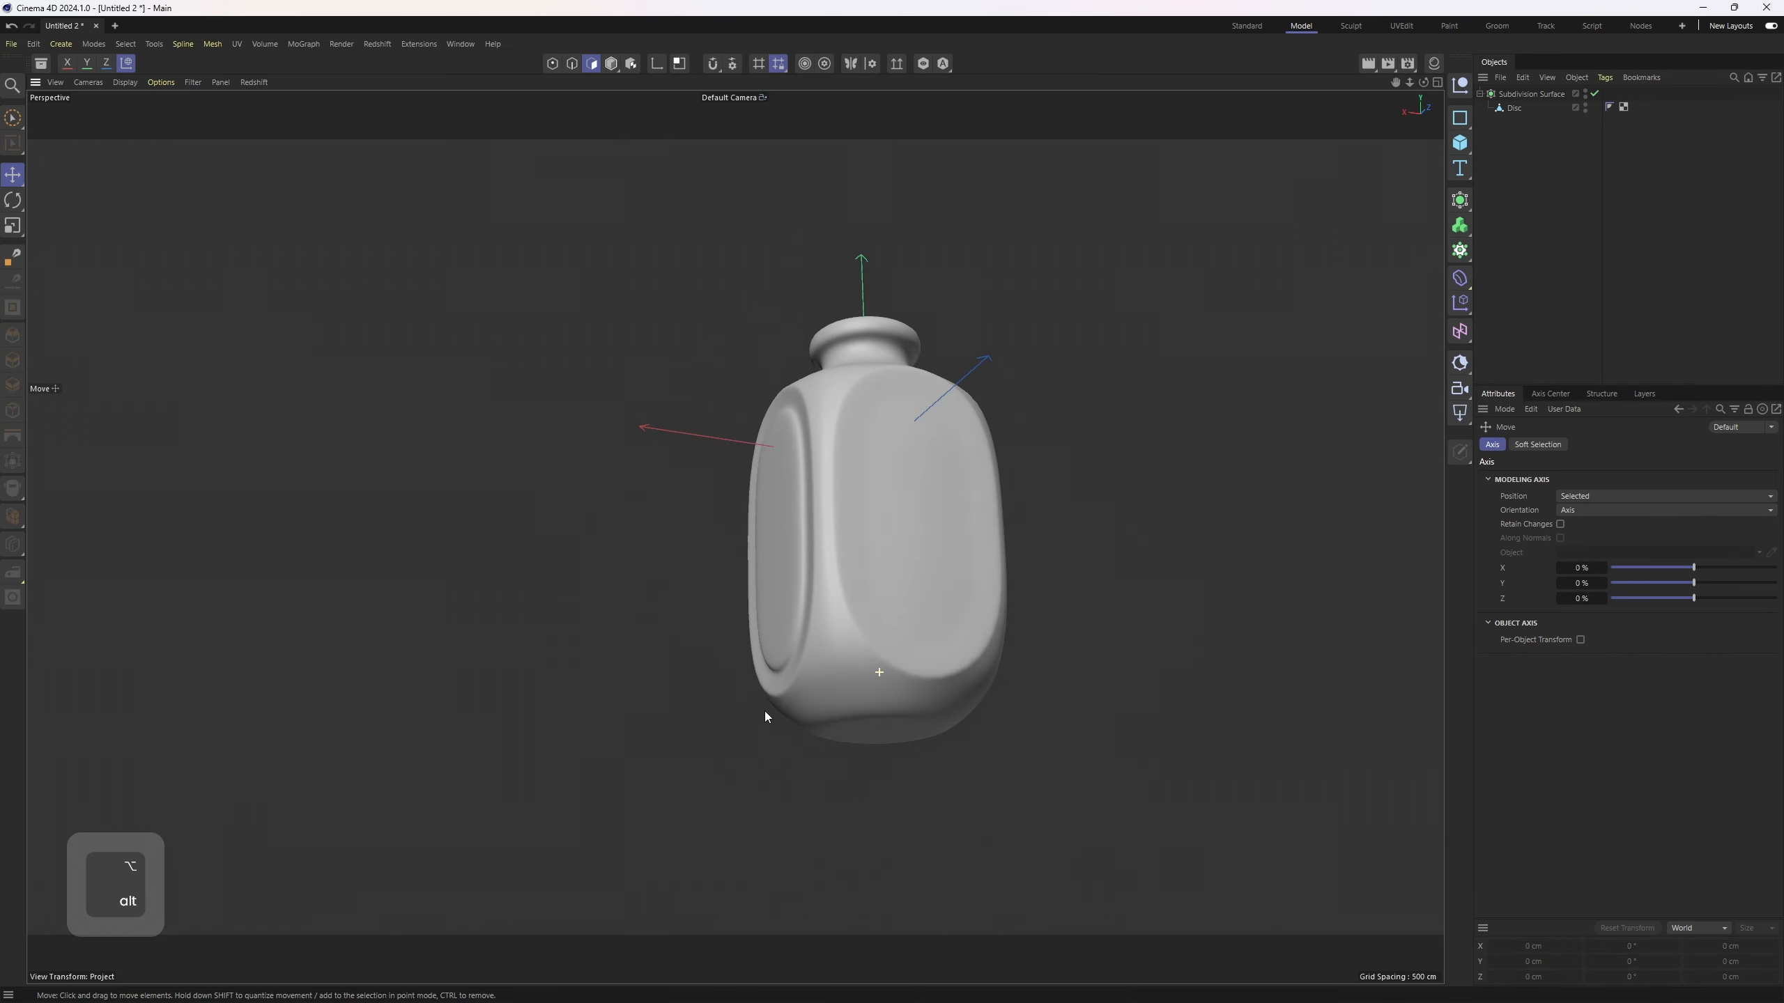
right_click_drag(766, 713, 910, 494, "alt")
- Turn off the Subdivision Surface and select the inner edge loop on top of the bottle's lip
key("q")
key("e")
key("2")
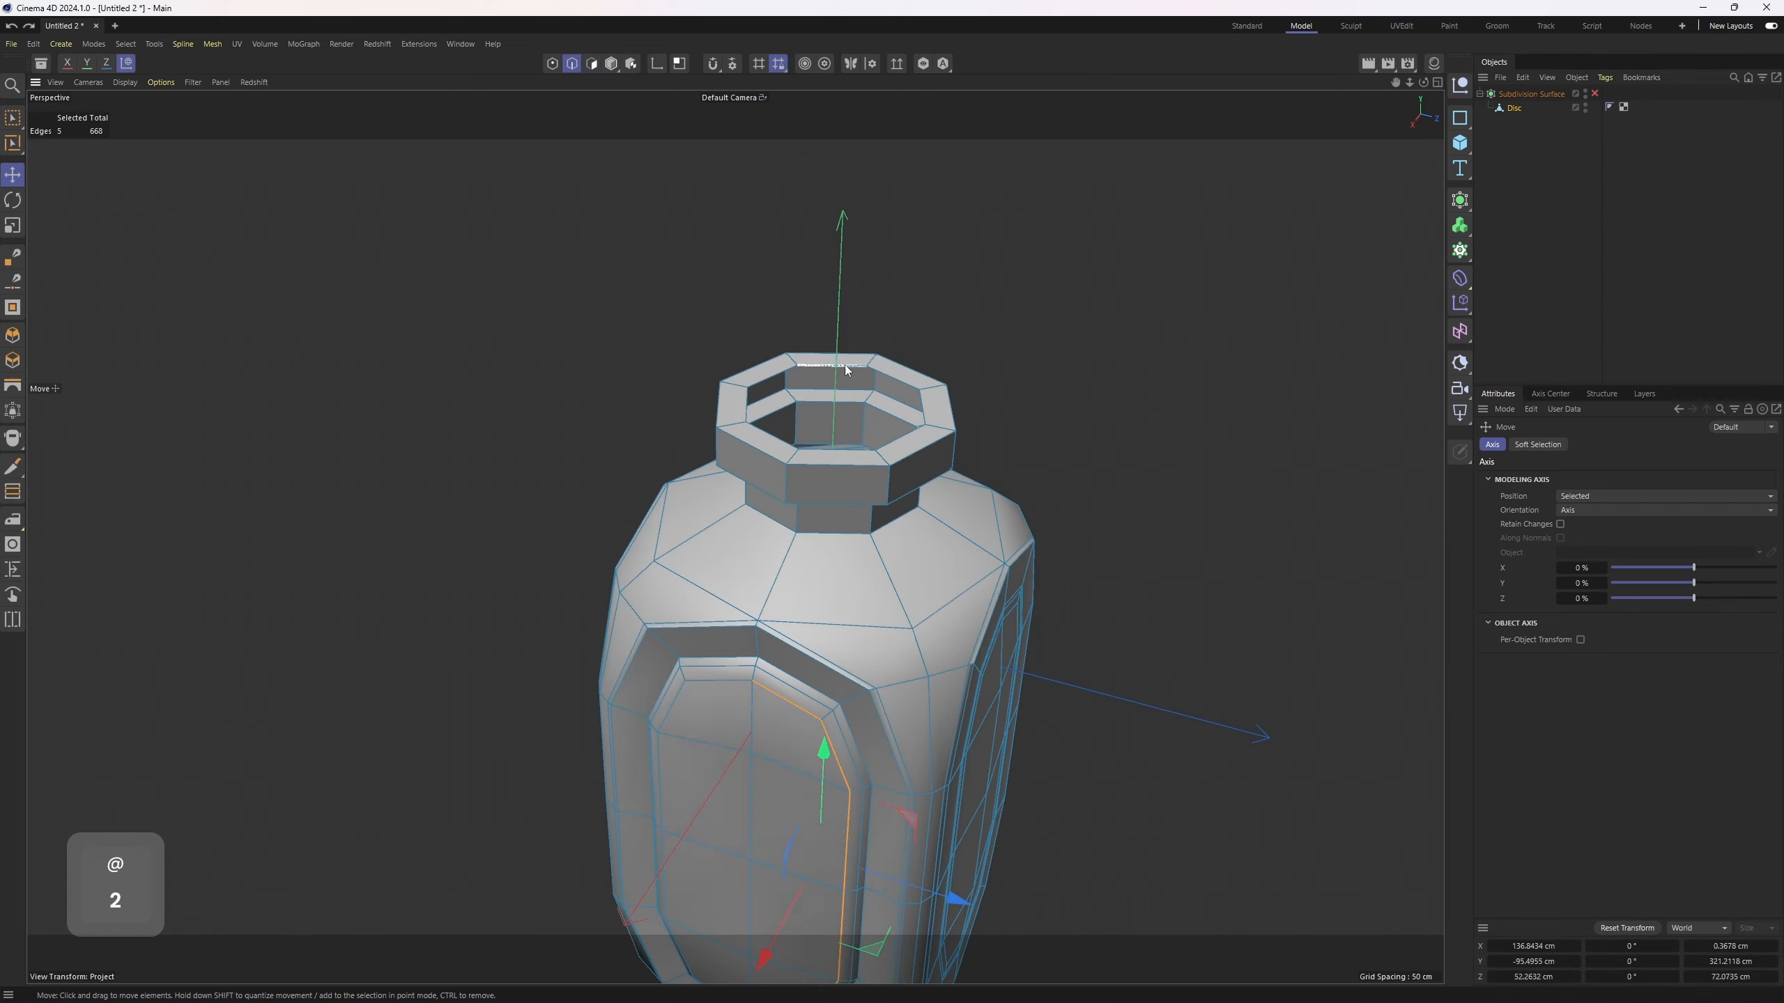
double_click(845, 365)
left_click_drag(764, 138, 973, 388, "alt")
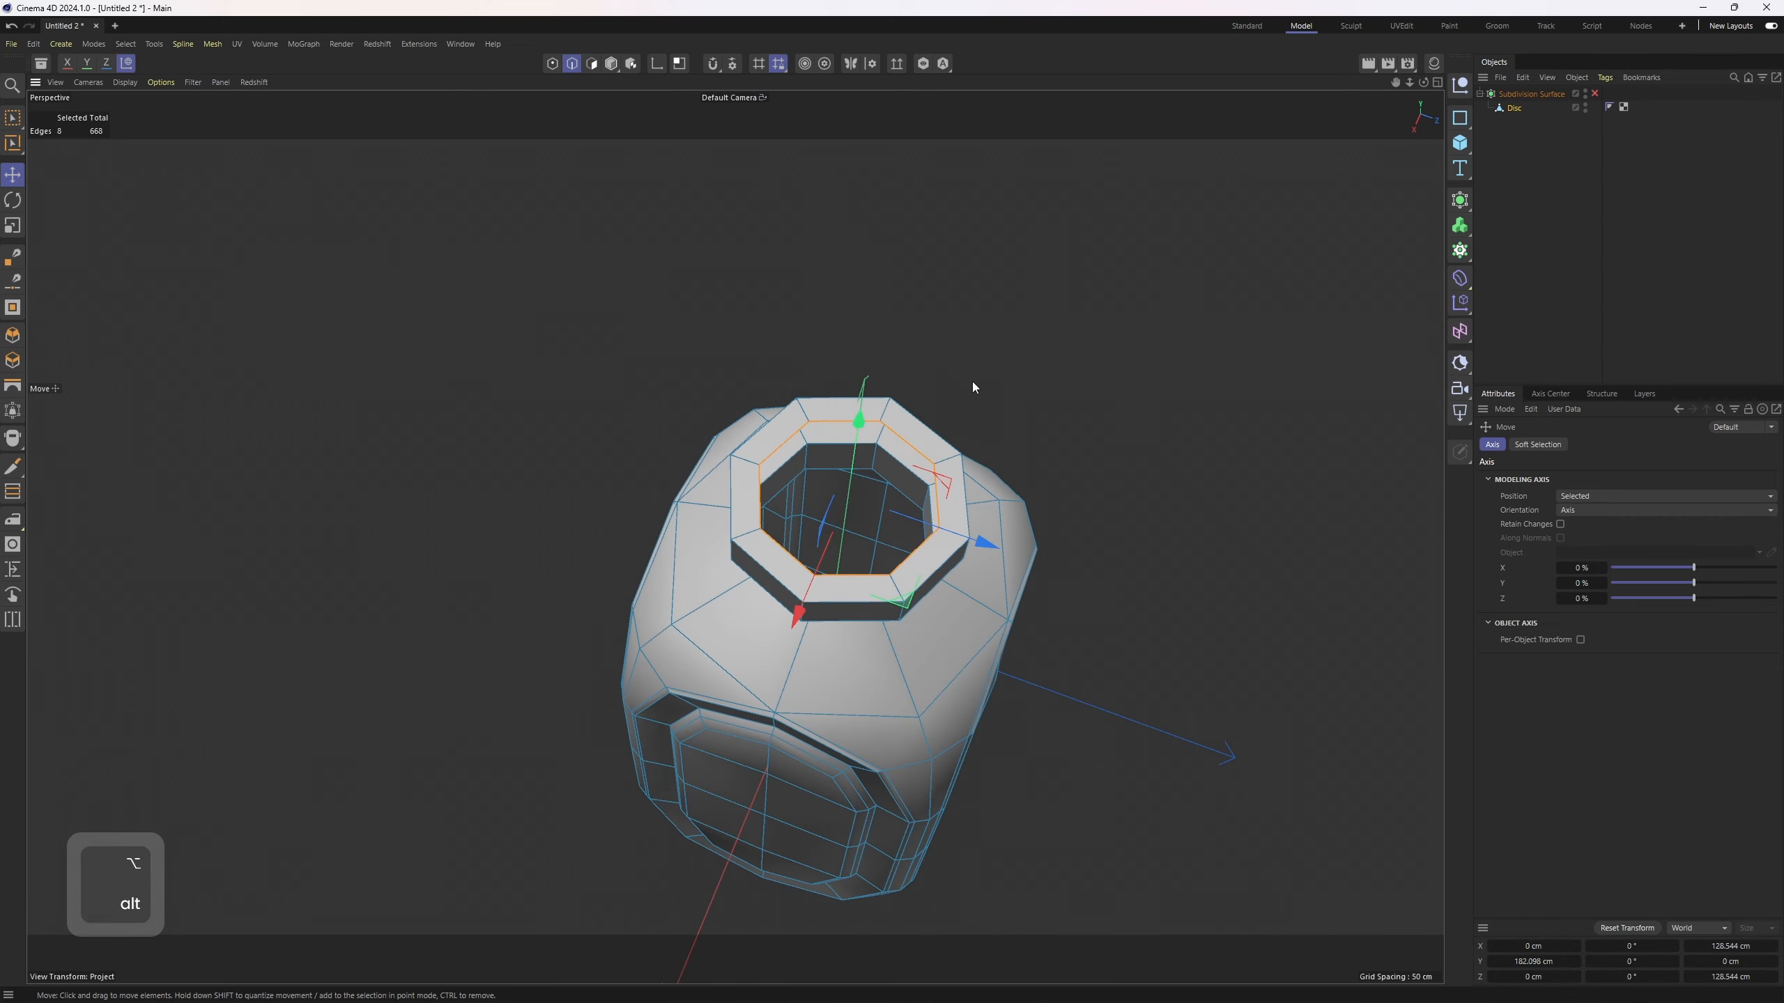
key("2")
key("e")
scroll(825, 421, "up", 4)
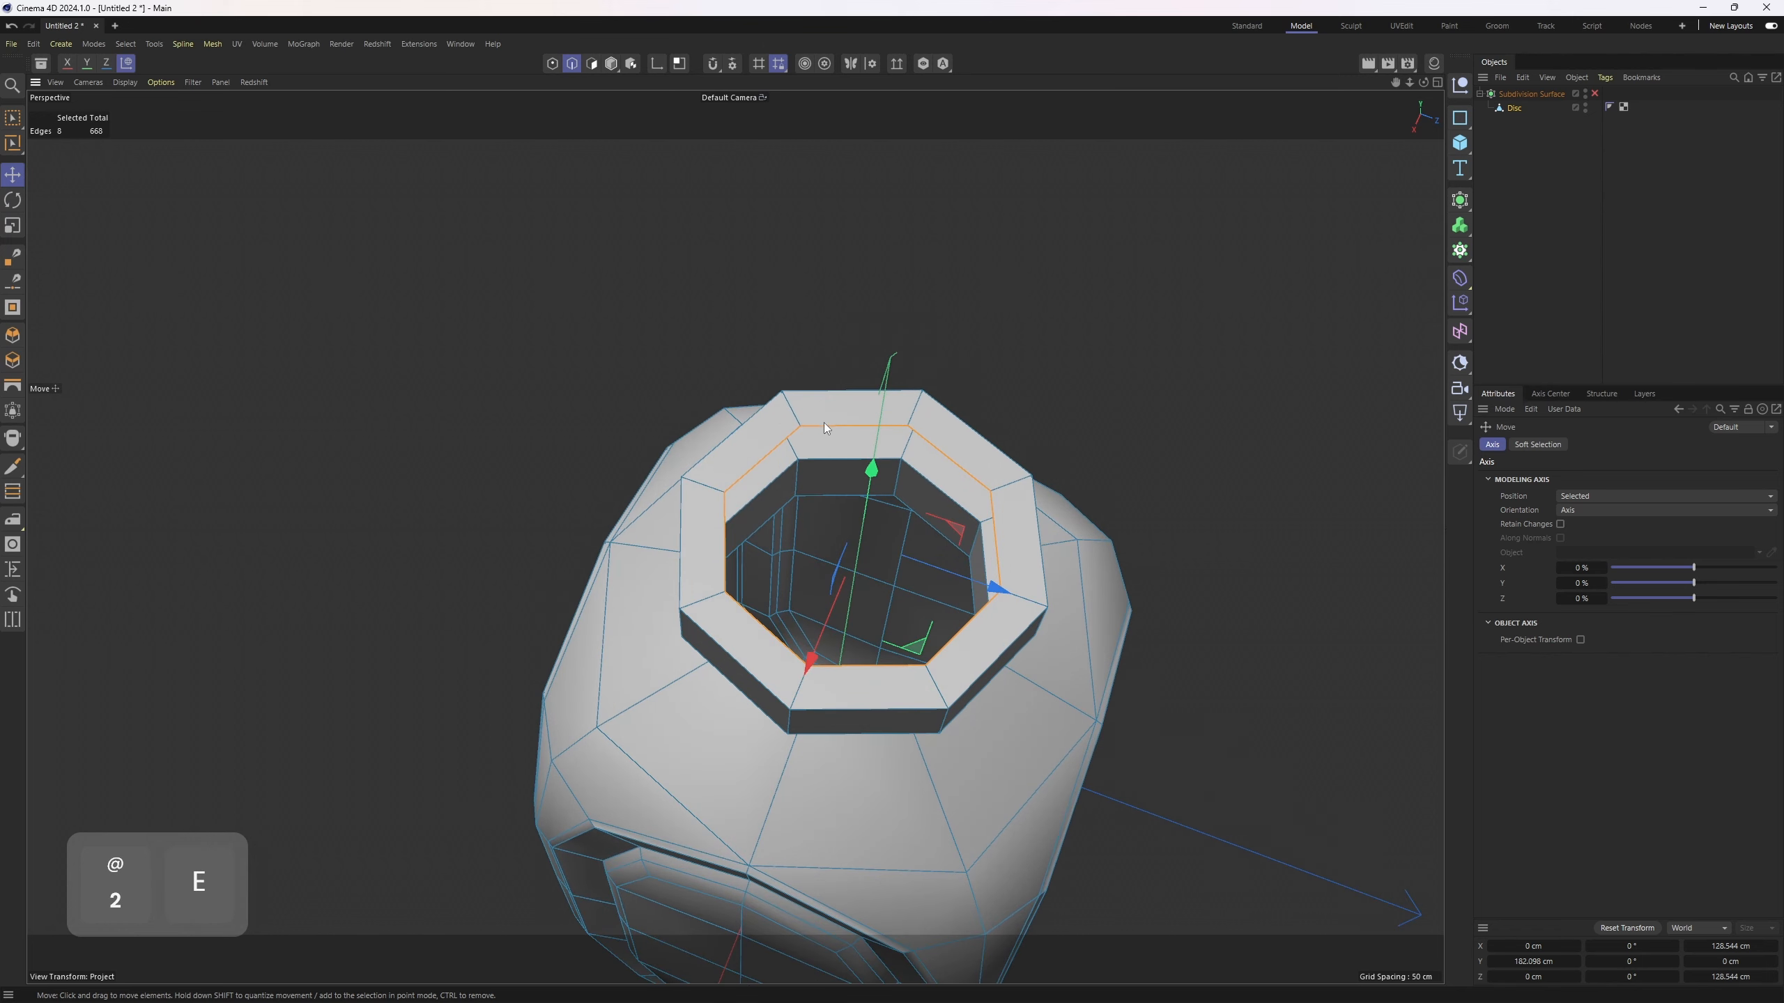
scroll(1018, 667, "down", 2)
- Scale the lip's inner edge loop inward to about 94.6 cm across in the top view
middle_click(856, 564)
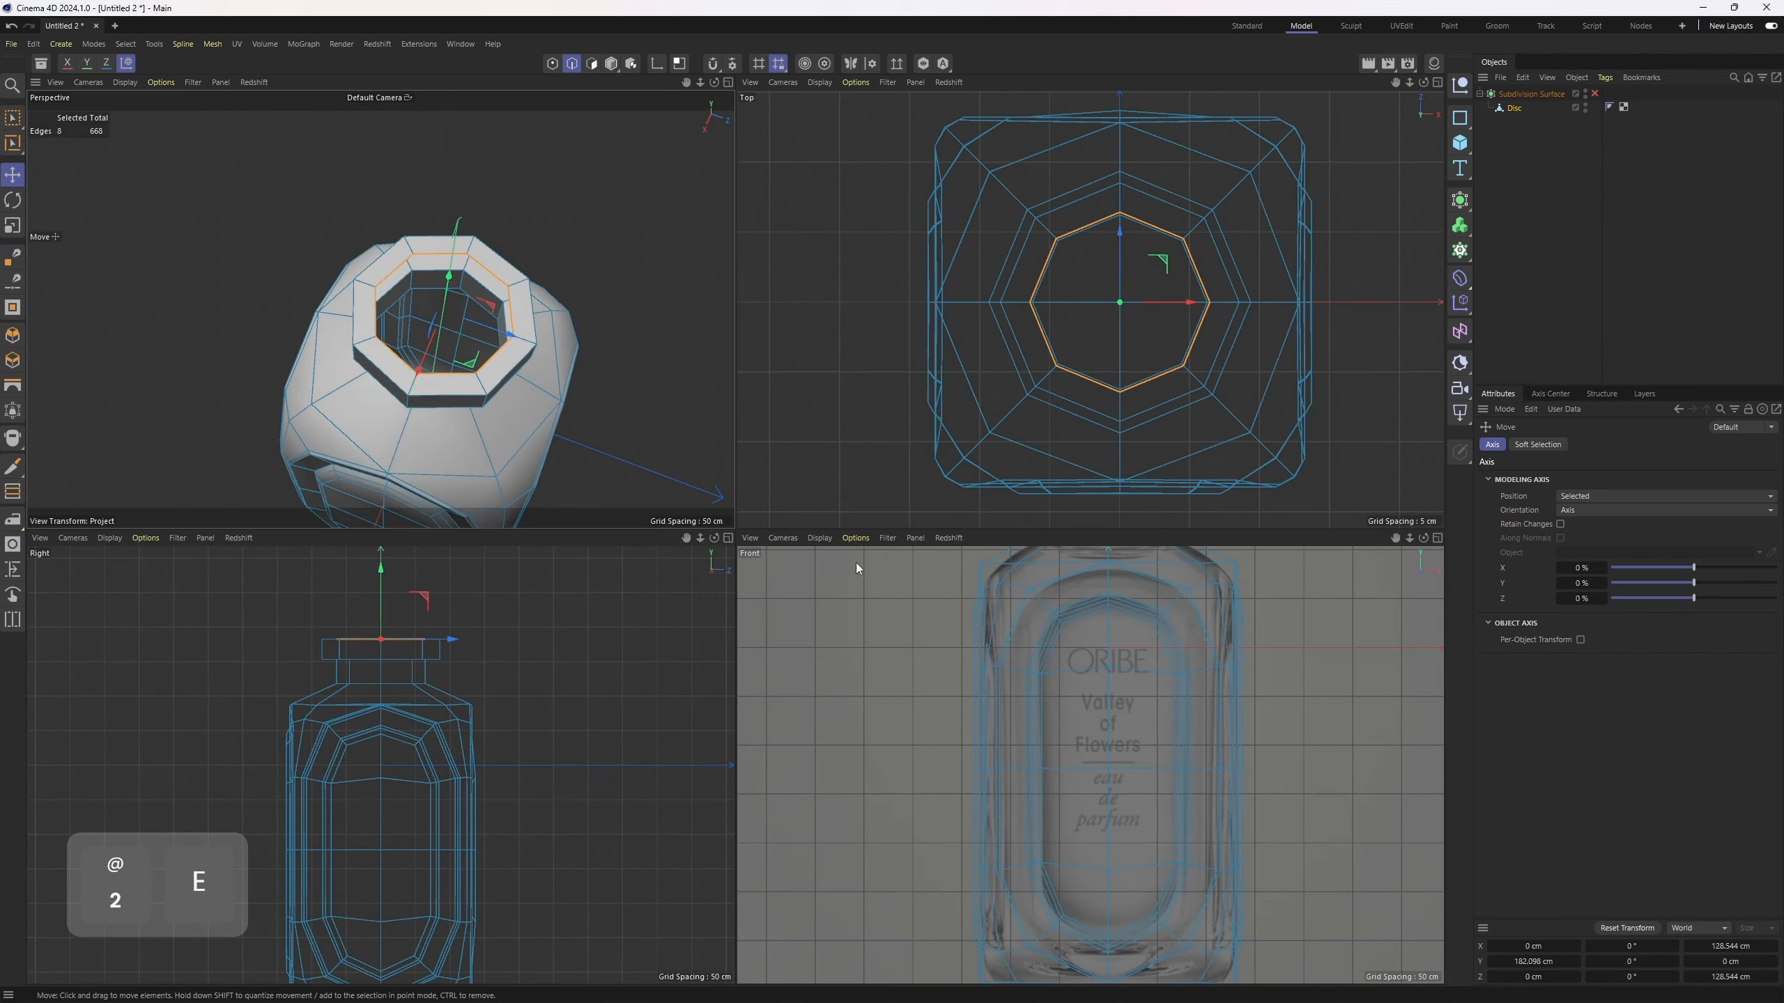
scroll(1113, 730, "down", 1)
middle_click_drag(1112, 730, 1084, 821, "alt")
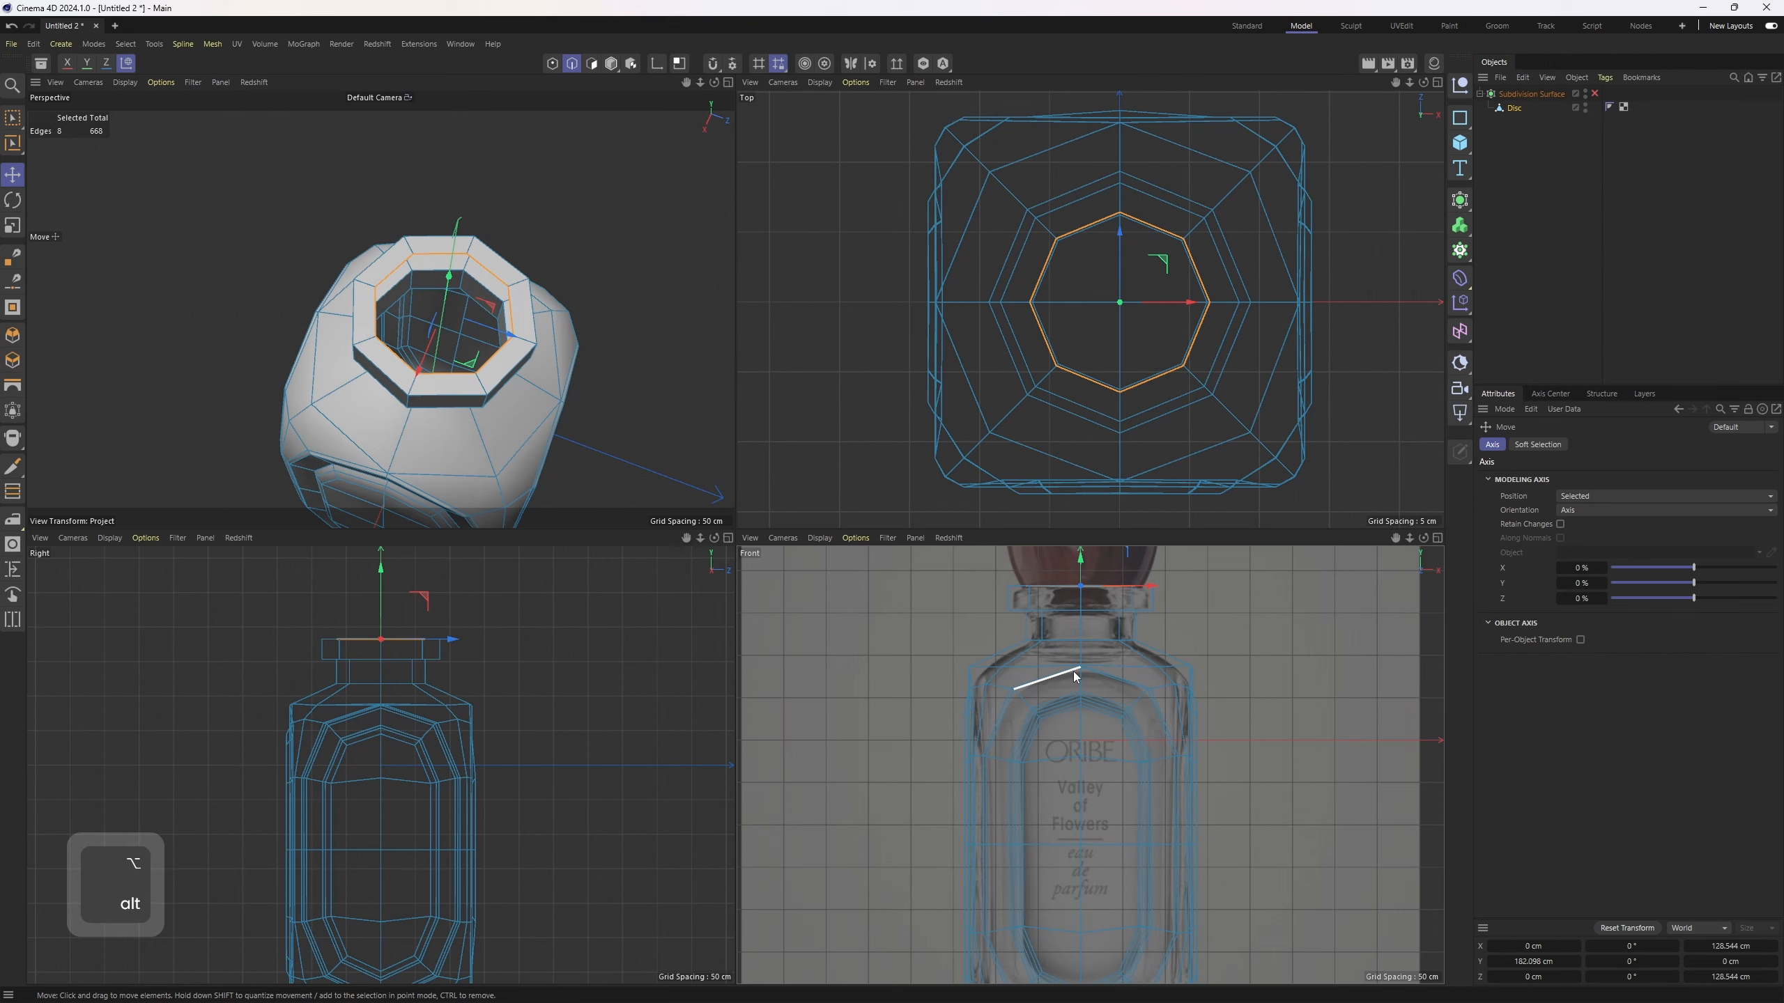
middle_click(526, 379)
middle_click(886, 433)
middle_click(1064, 388)
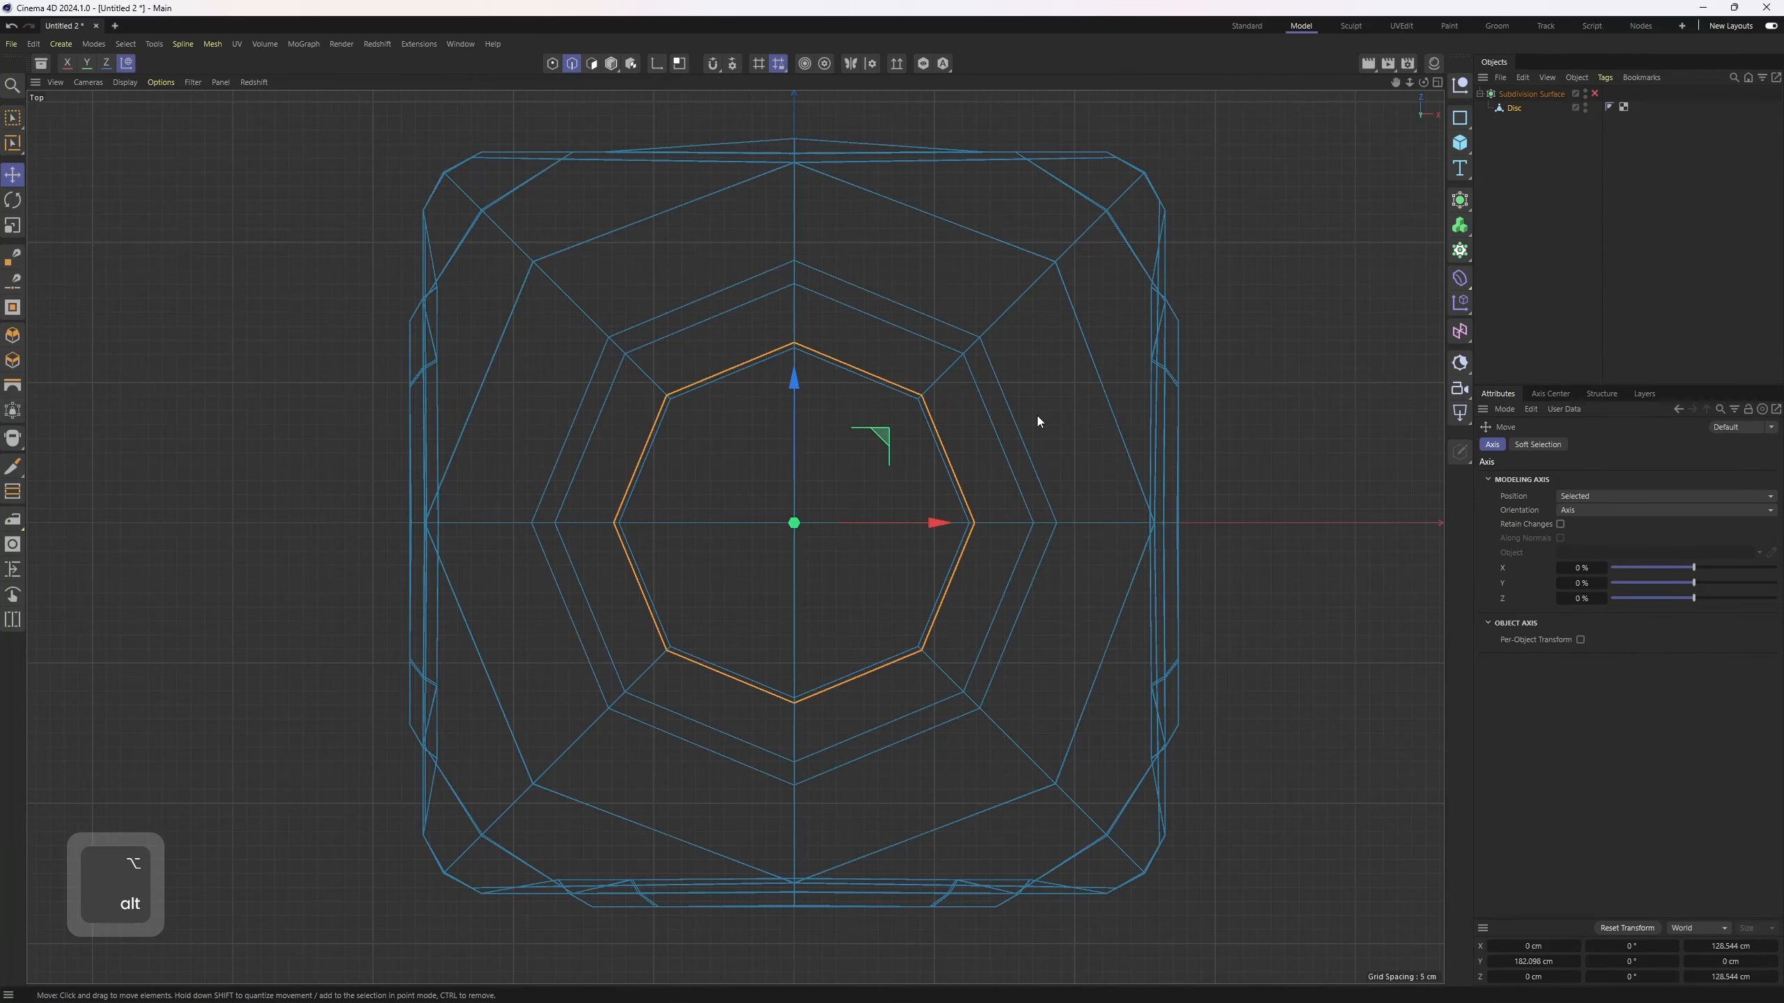
key("t")
- Extrude the lip's inner loop down through the neck to a Y position of about 86.6 cm in the front view
middle_click(1174, 585)
middle_click(1054, 702)
key("e")
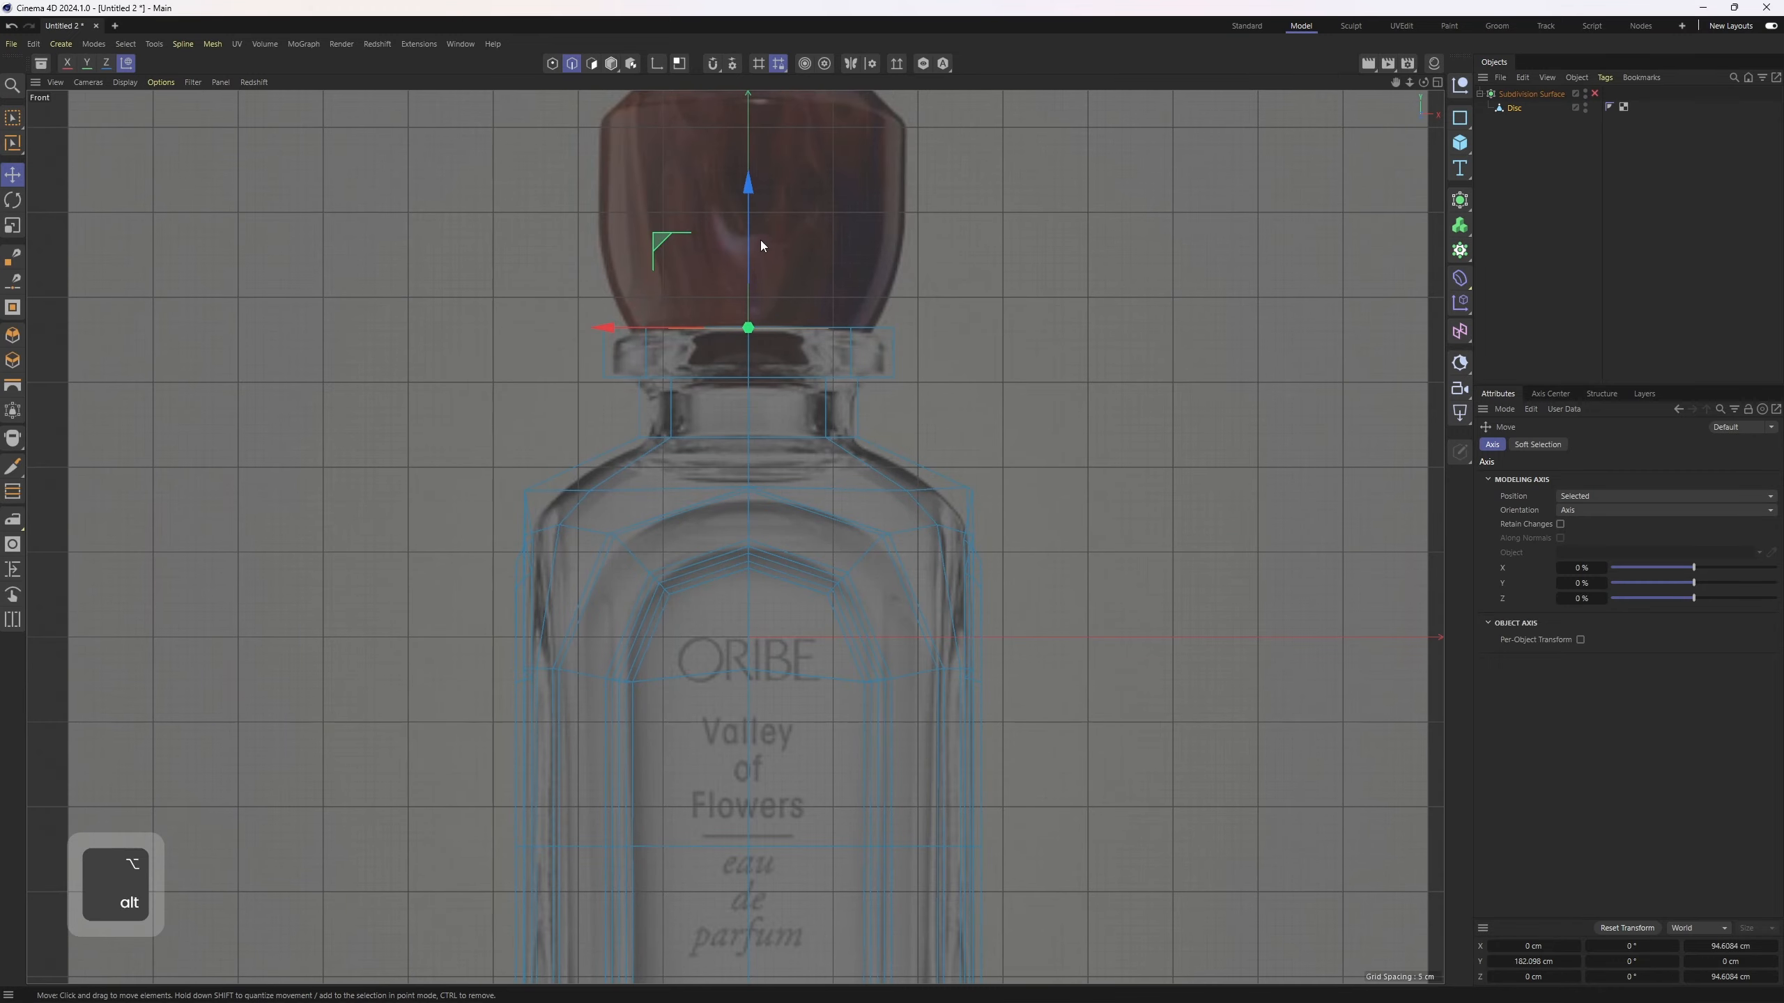
left_click_drag(744, 198, 747, 358, "ctrl")
scroll(750, 466, "up", 2)
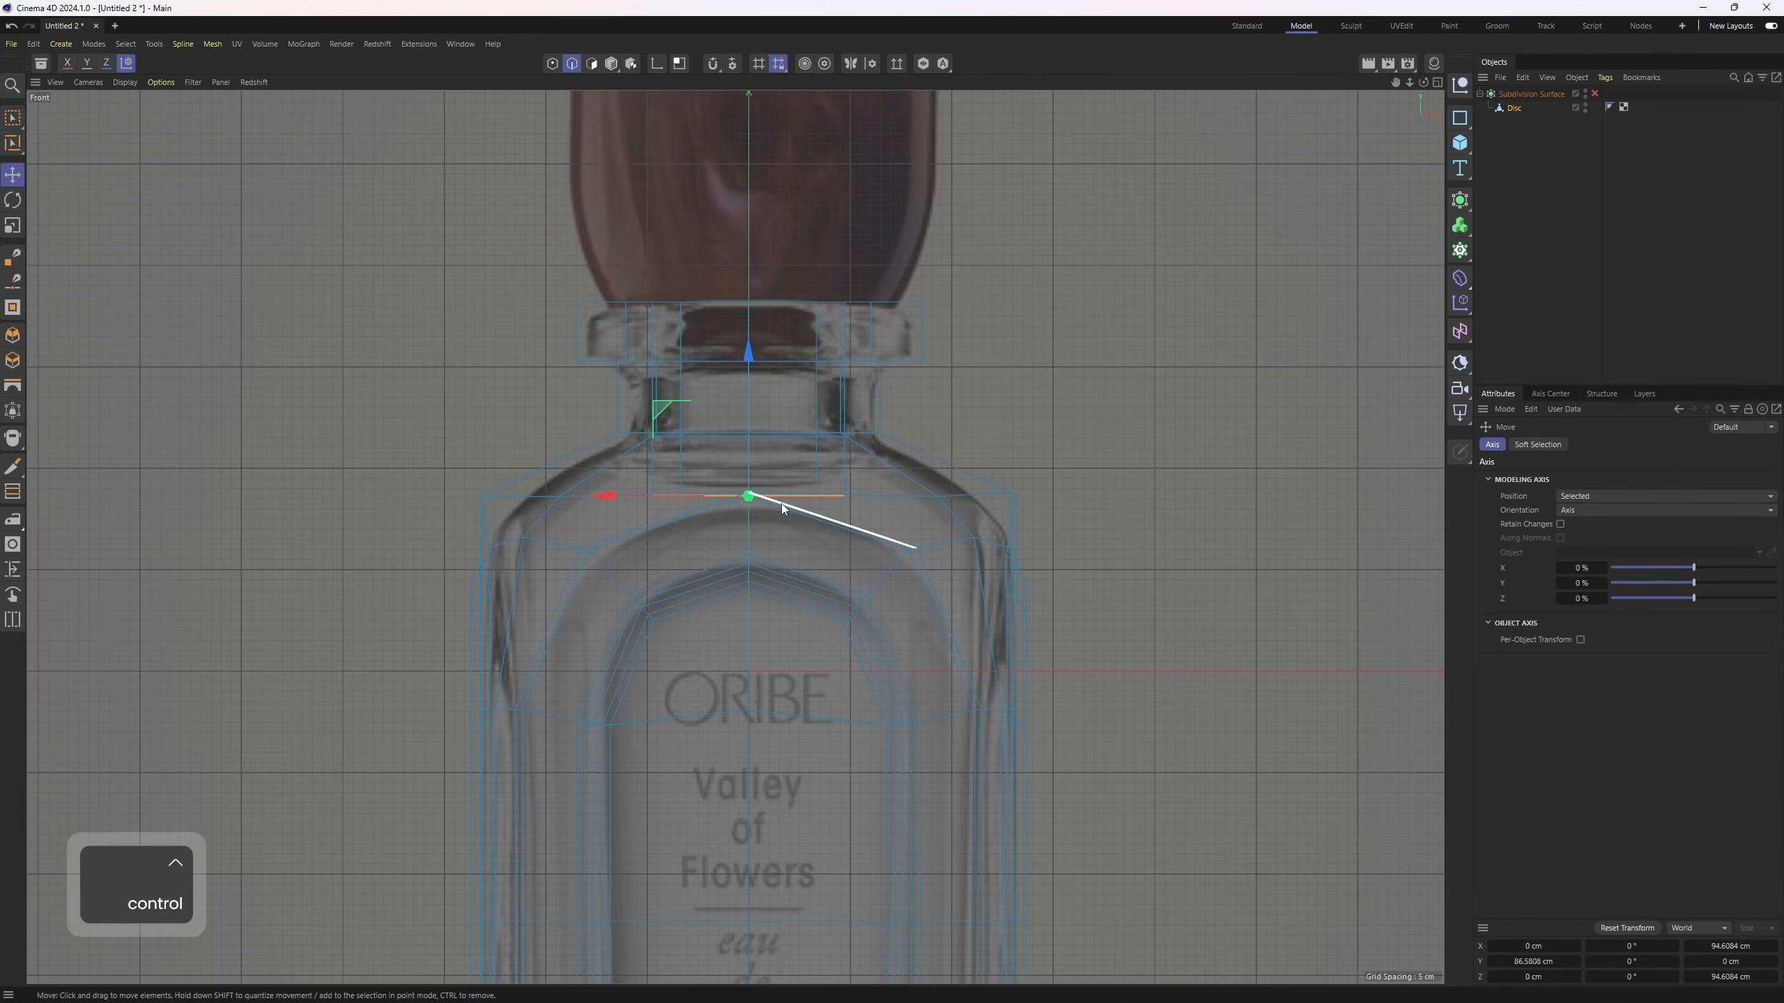
- Scale the inner loop outward to about 203.7 cm across and extrude it down inside the shoulders and upper body
key("t")
left_click_drag(794, 541, 1365, 716)
key("e")
middle_click_drag(712, 388, 713, 311, "alt")
left_click_drag(746, 286, 748, 369, "ctrl")
middle_click_drag(749, 369, 737, 279, "alt")
left_click_drag(737, 279, 742, 409, "ctrl")
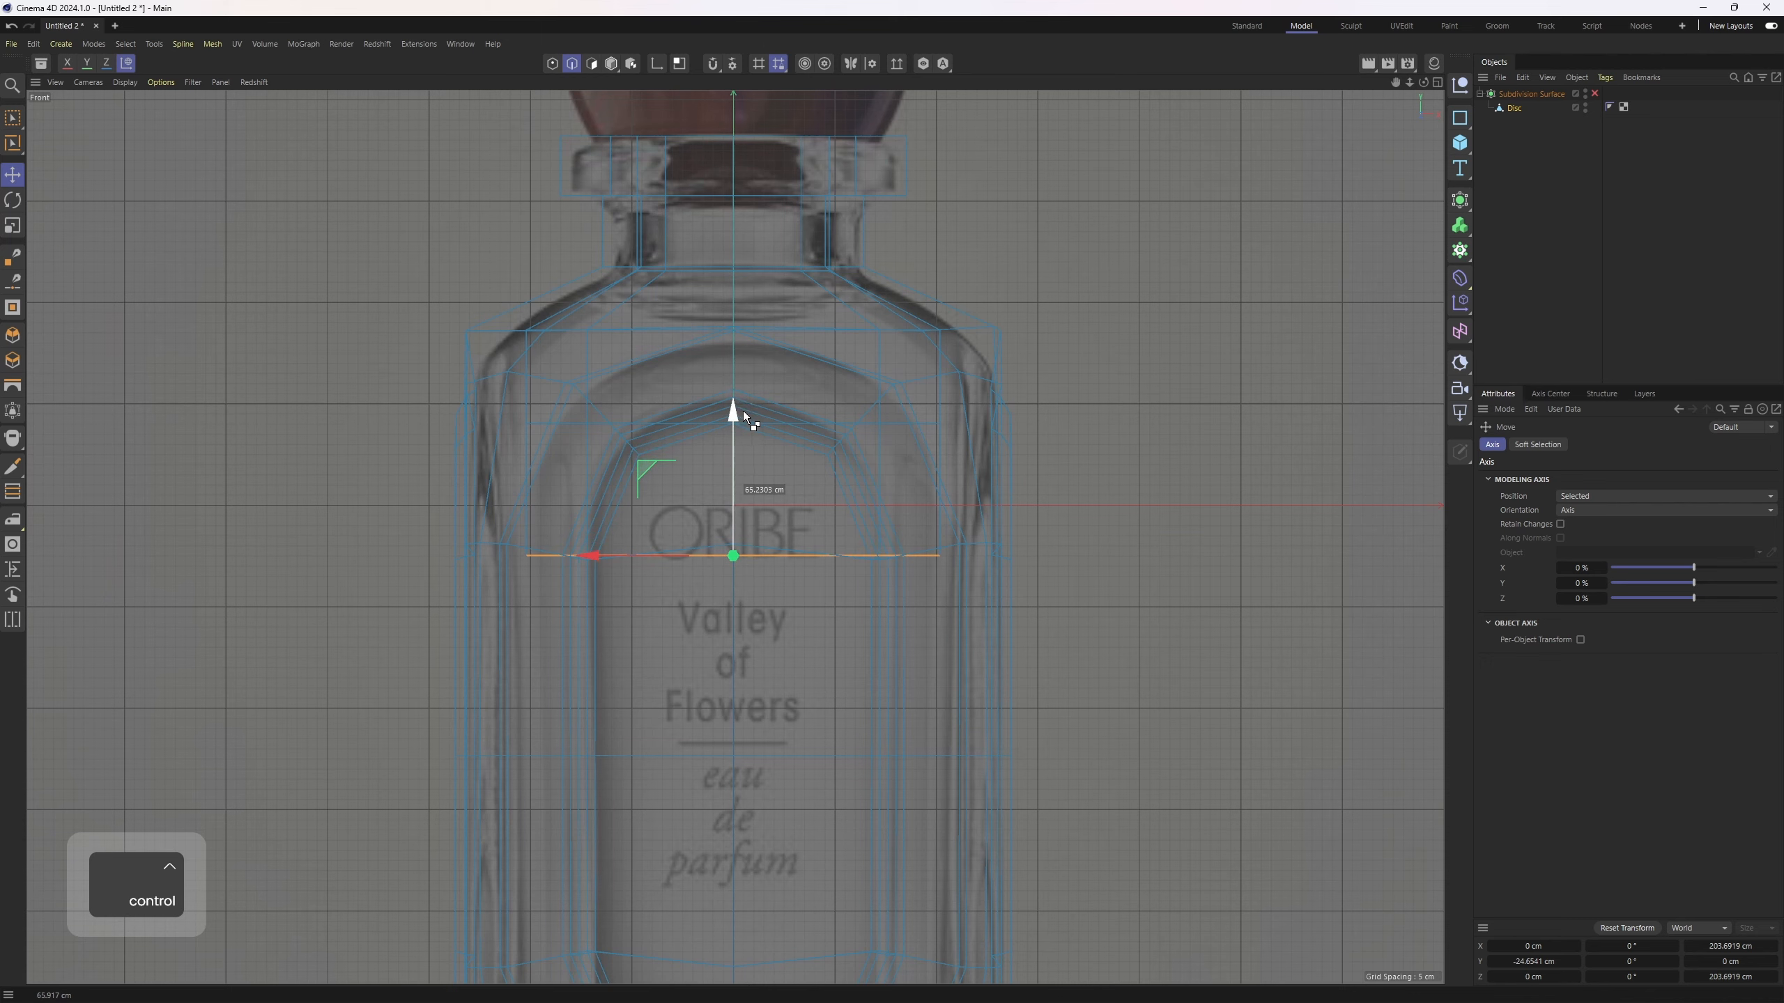
- Extrude the inner loop down toward the base to a Y position of about -333.3 cm and scale it to about 142.8 cm across
scroll(749, 425, "down", 5)
middle_click_drag(755, 446, 736, 287, "alt")
left_click_drag(719, 212, 717, 570, "ctrl")
scroll(716, 569, "up", 2)
key("t")
left_click_drag(1079, 680, 965, 749)
- Close the opening at the bottom of the inner wall with Close Polygon Hole
middle_click(903, 681)
left_click_drag(731, 669, 755, 454, "alt")
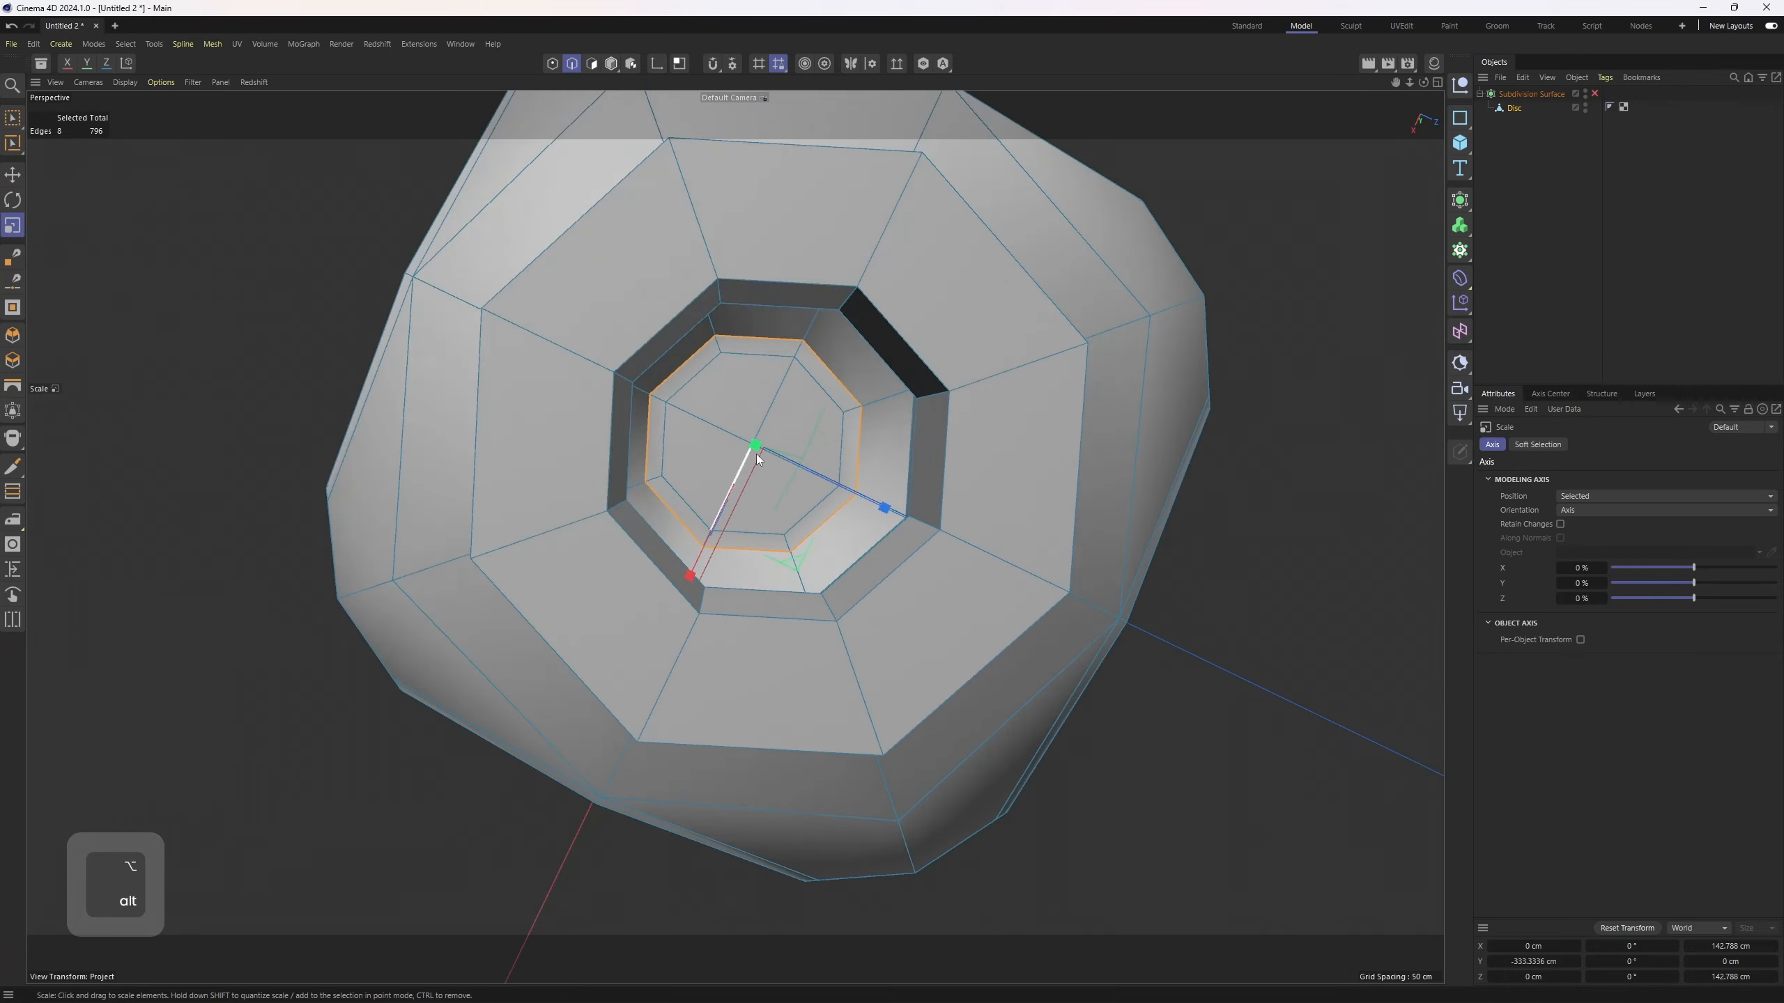
right_click_drag(756, 454, 811, 334, "alt")
left_click_drag(811, 334, 780, 407, "alt")
right_click(807, 408)
left_click(875, 310)
left_click(816, 439)
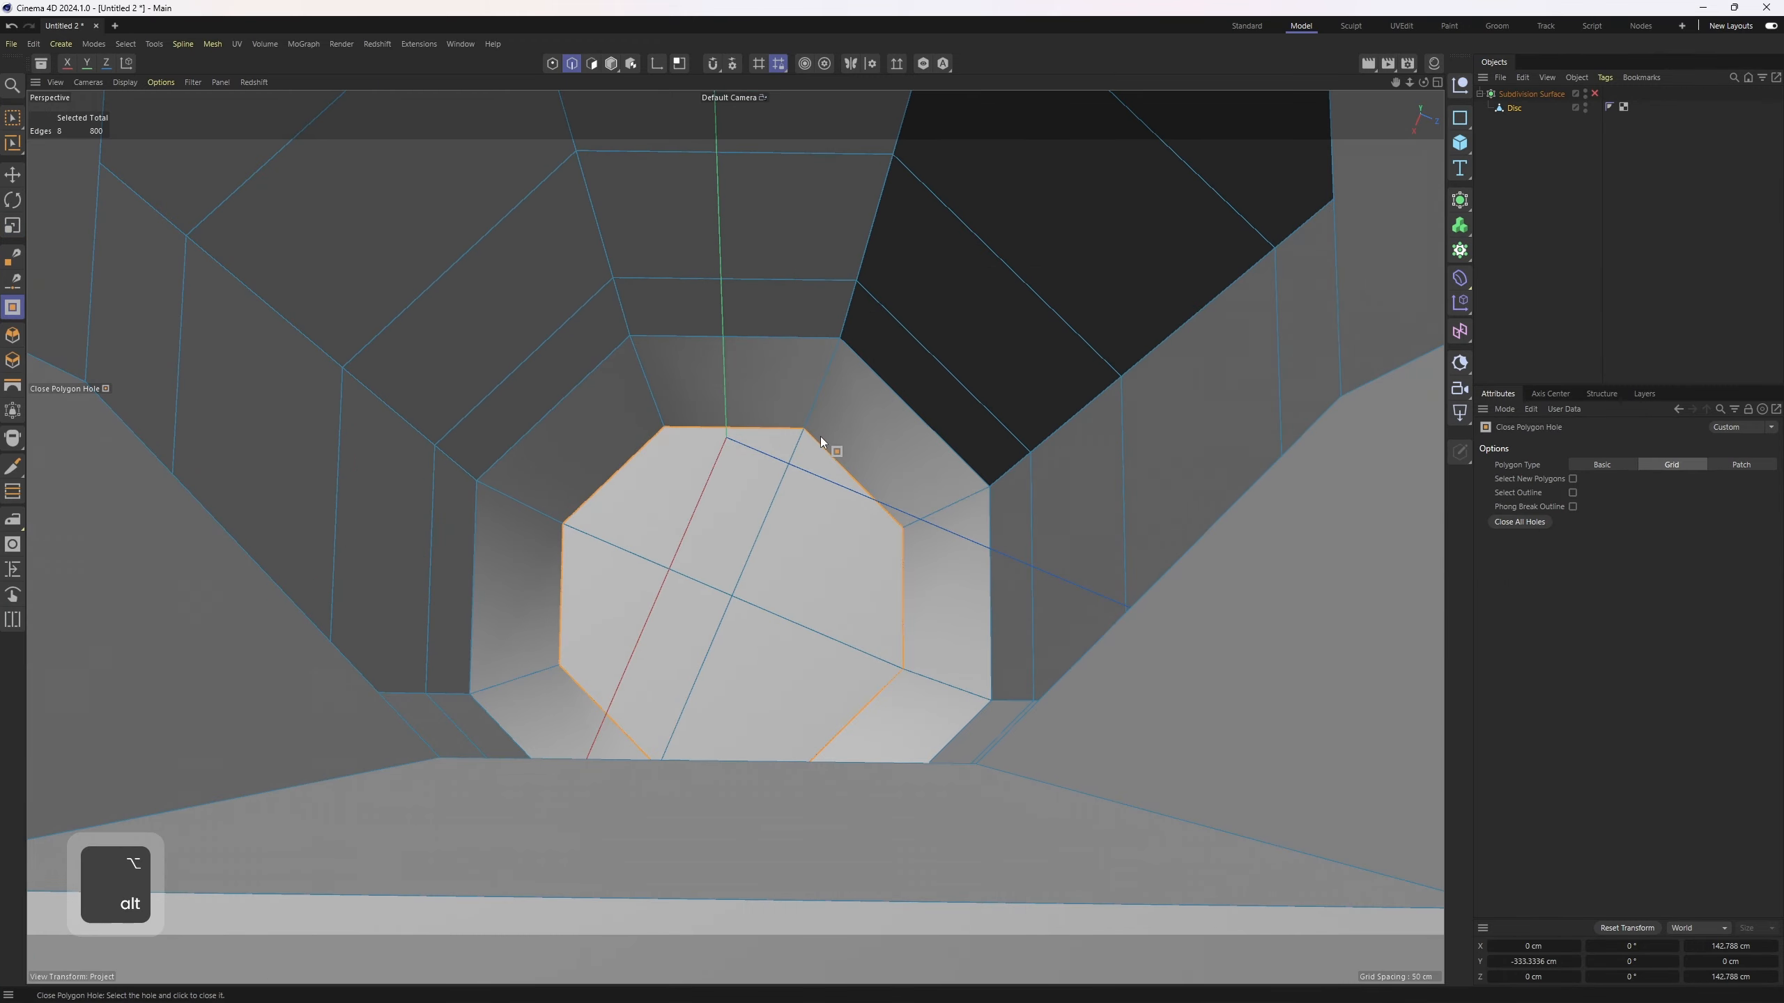
scroll(817, 441, "down", 5)
left_click_drag(786, 476, 727, 260, "alt")
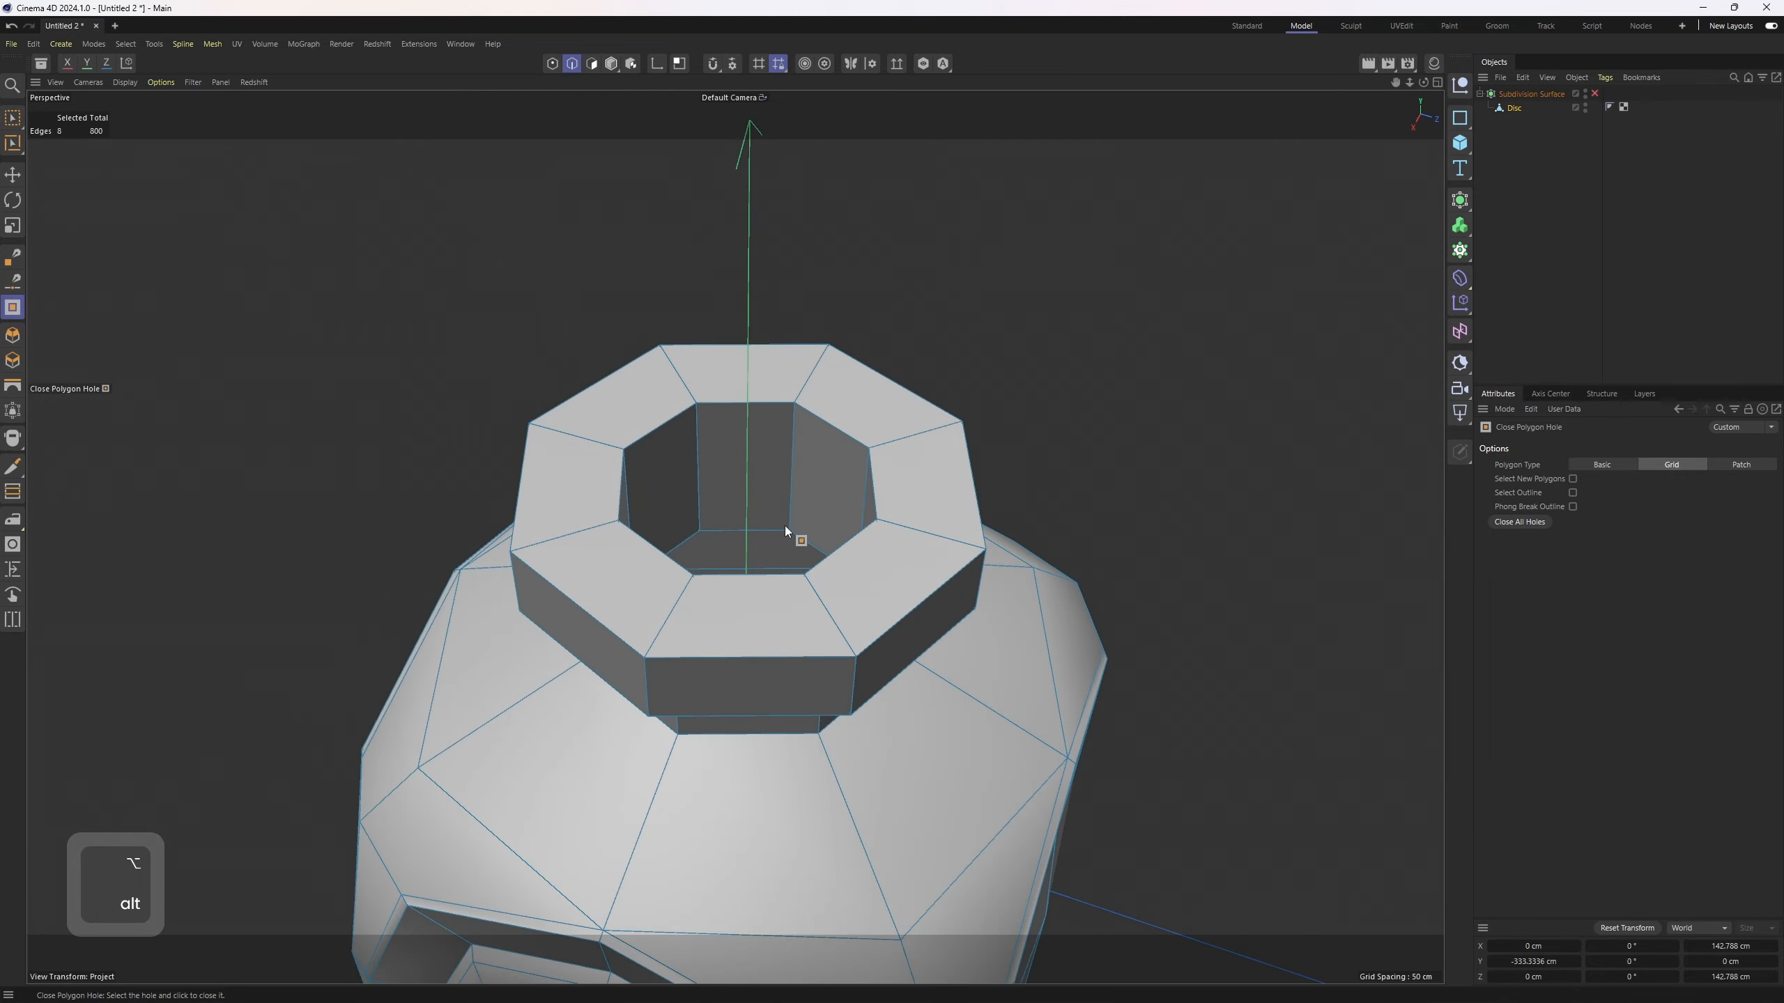
- Turn on the Subdivision Surface and examine the smoothed inner and outer walls against the front reference
key("q")
key("F4")
left_click(1630, 337)
middle_click_drag(847, 632, 934, 639, "alt")
scroll(884, 593, "up", 3)
scroll(935, 640, "up", 3)
scroll(1098, 639, "down", 5)
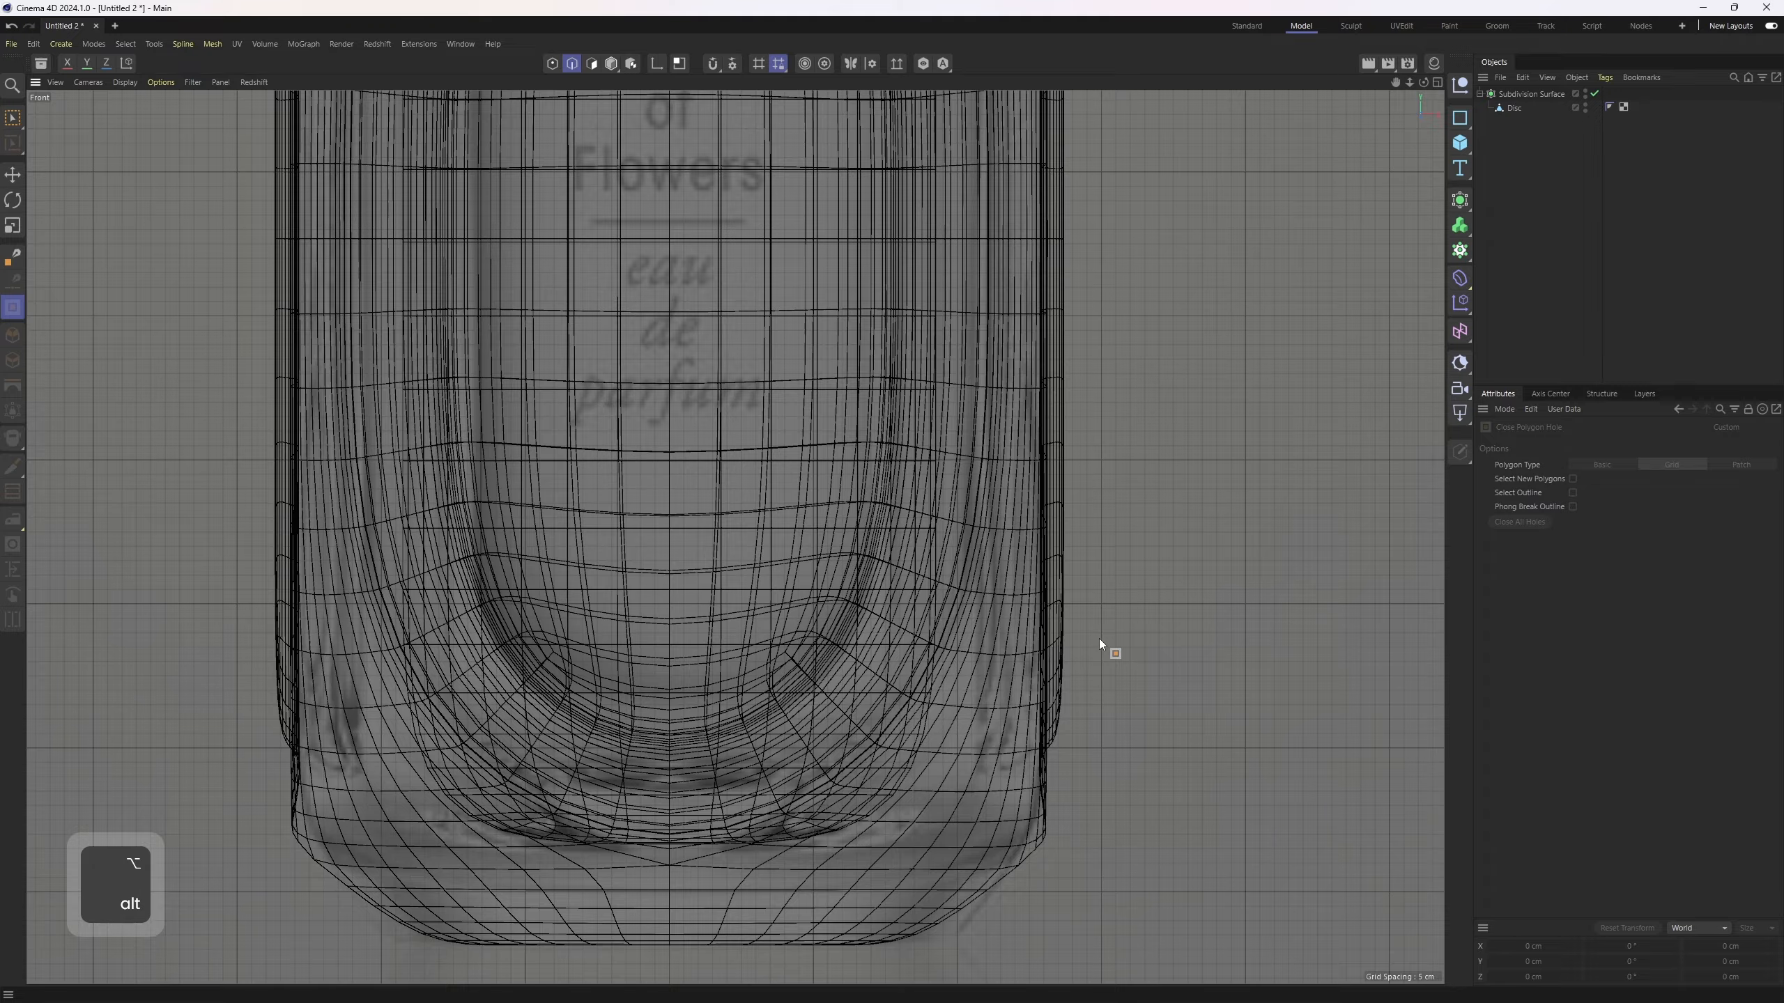
scroll(1015, 457, "down", 1)
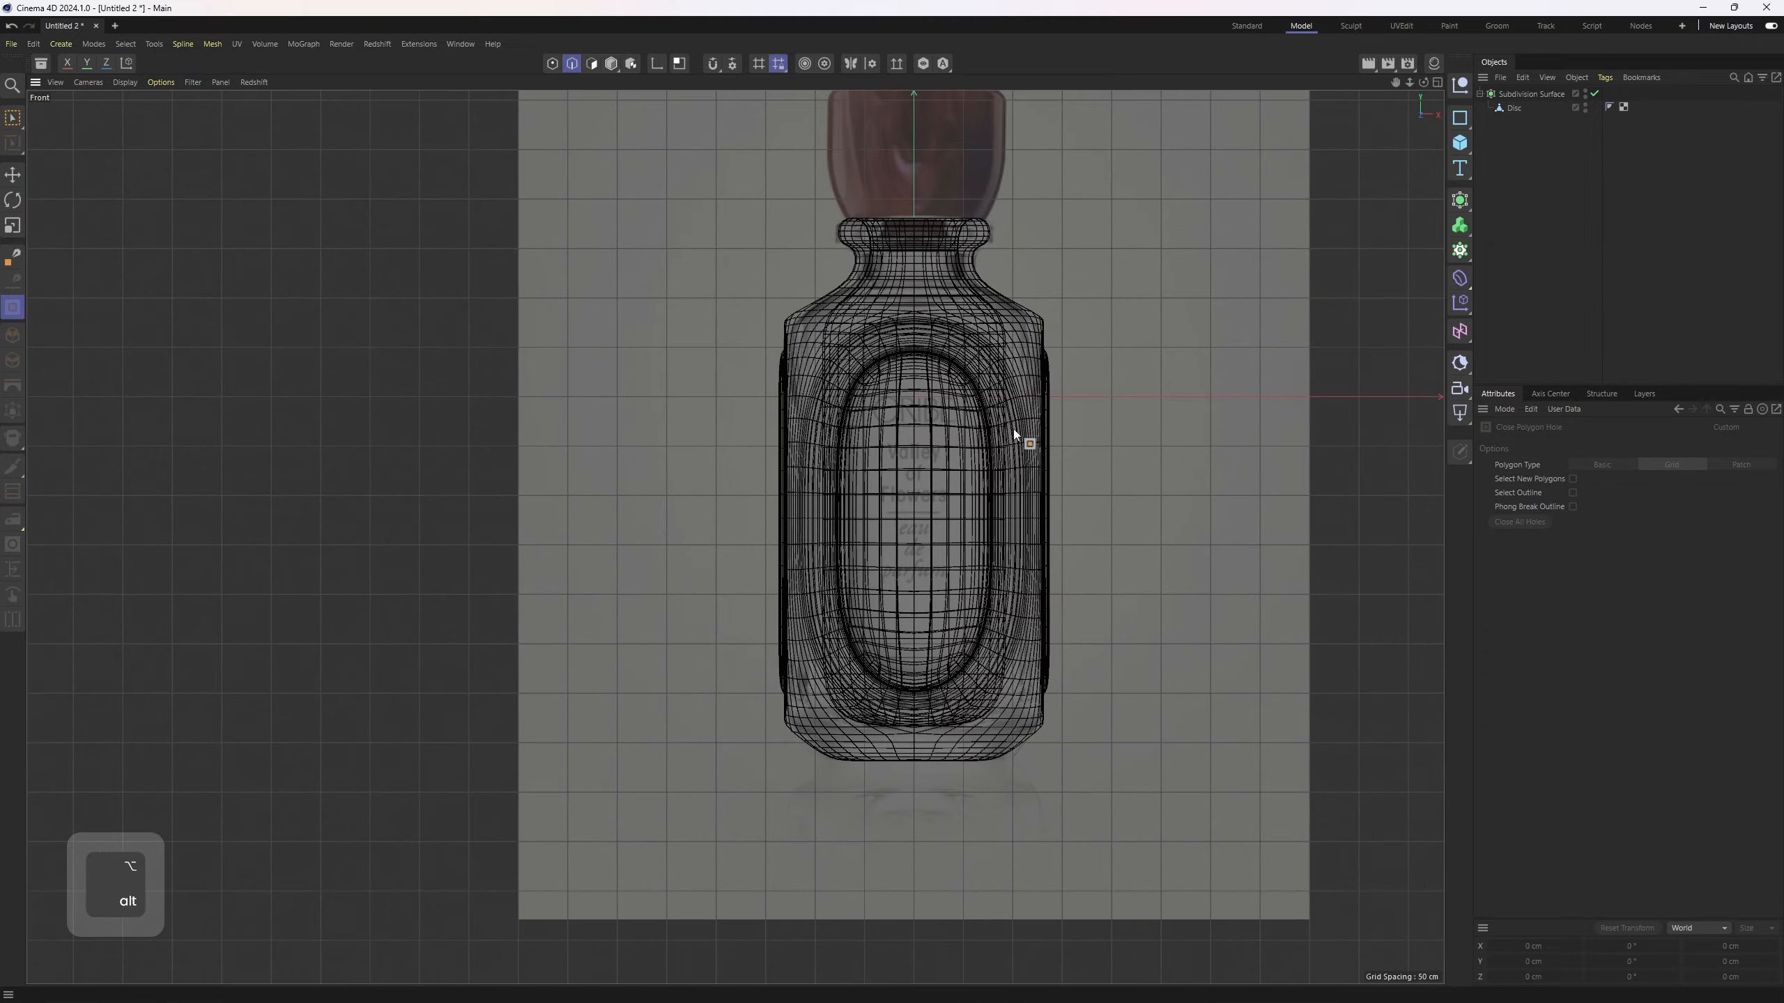
scroll(1013, 429, "up", 5)
scroll(1127, 374, "down", 3)
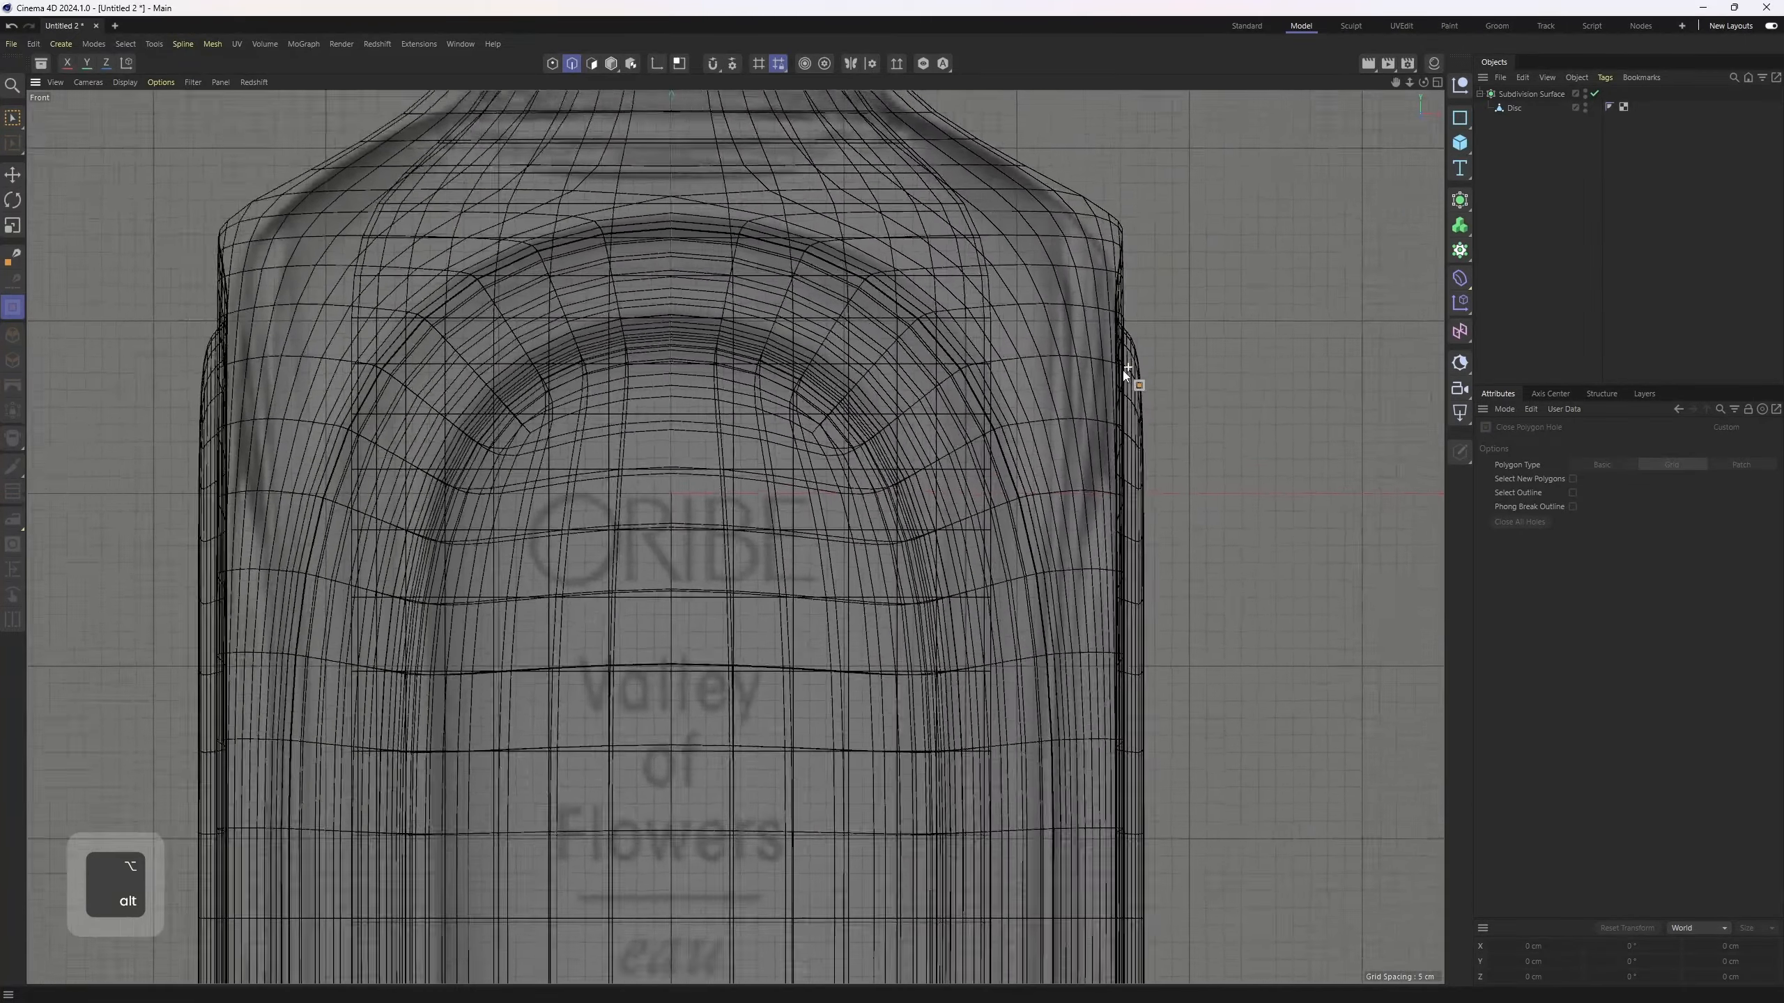
middle_click_drag(1110, 382, 961, 448, "alt")
scroll(961, 448, "down", 2)
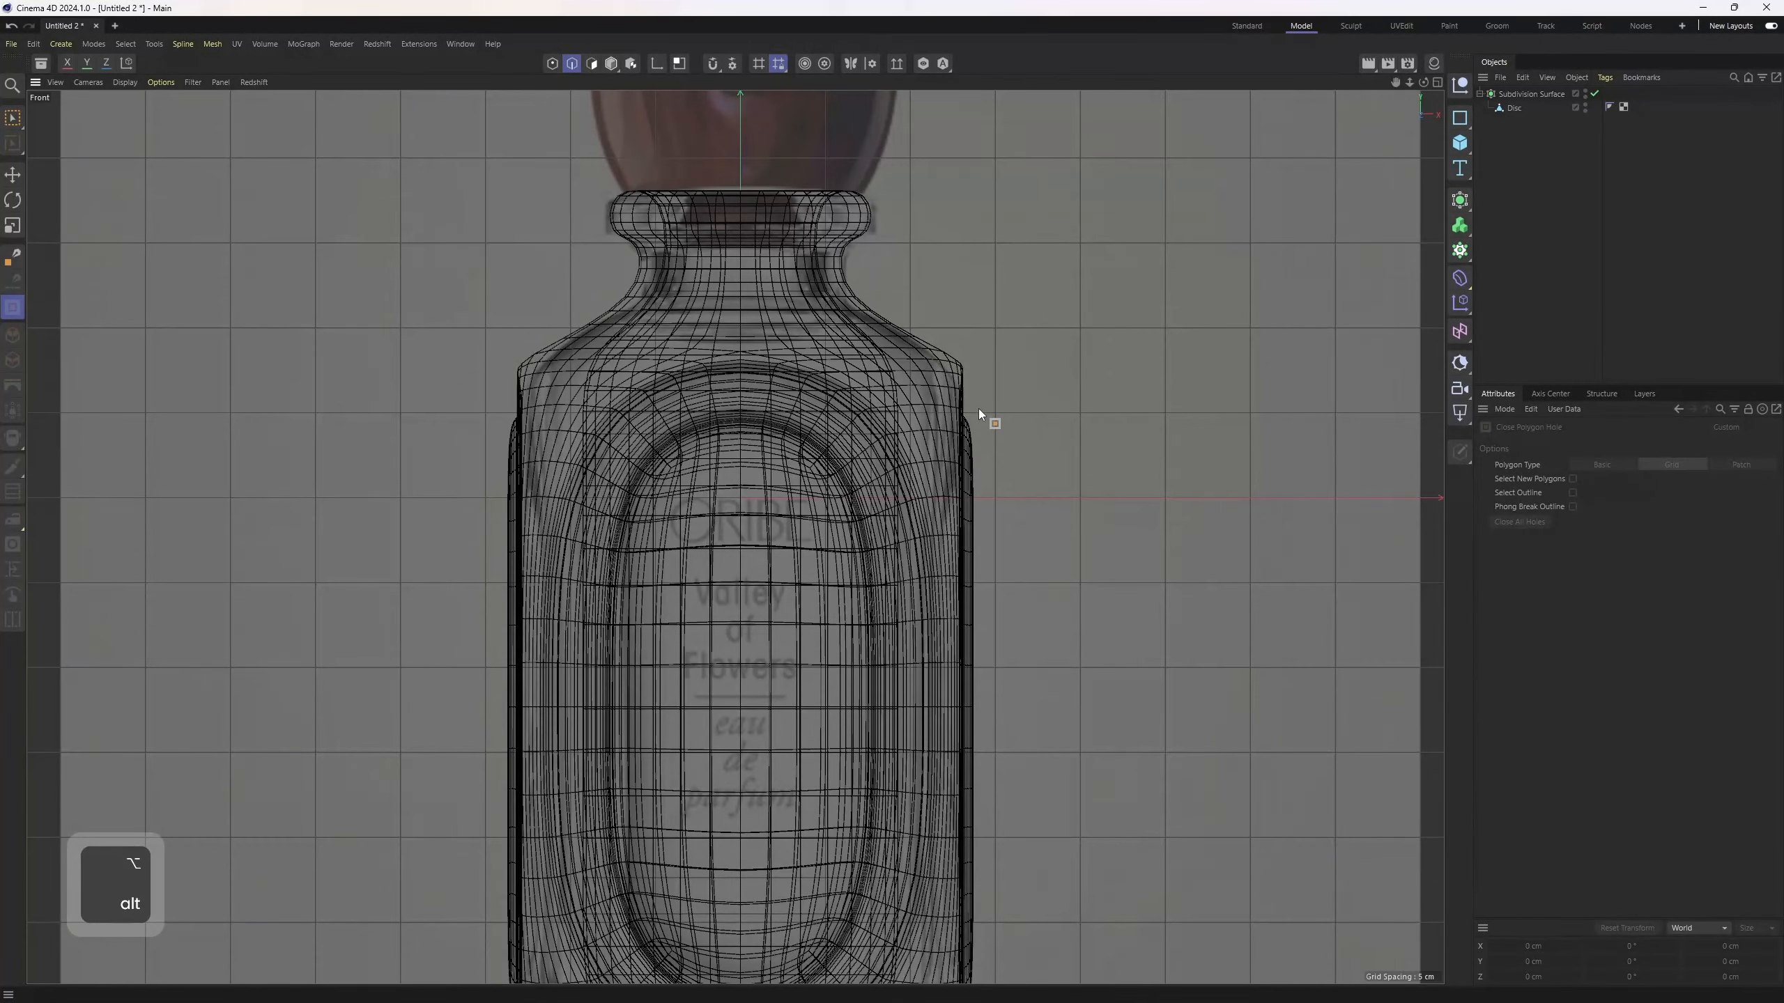
middle_click(986, 391)
middle_click(675, 365)
mouse_move(818, 462)
left_mouse_down("alt")
mouse_move(793, 508)
mouse_move(829, 490)
left_mouse_up("alt")
- Turn off the Subdivision Surface, loop-select the inner wall polygons and grow the selection over the whole wall and floor
key("ctrl+z")
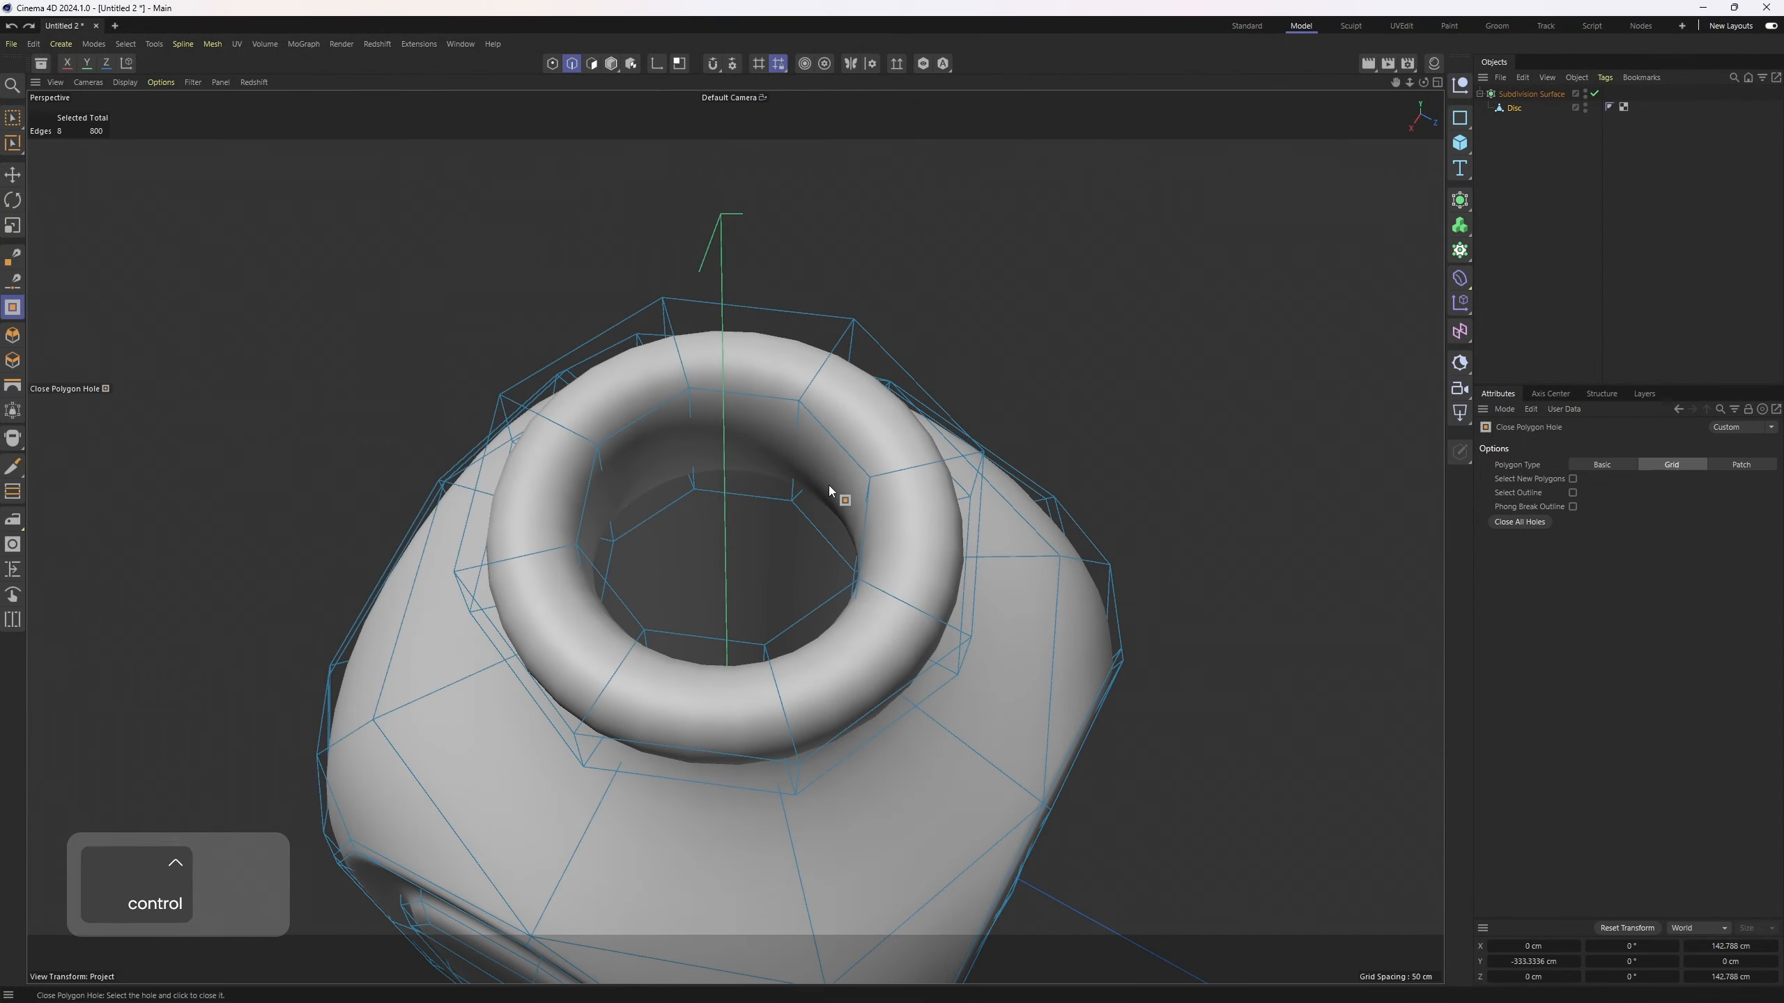
key("q")
key("3")
scroll(767, 537, "up", 2)
left_click_drag(735, 537, 764, 427, "alt")
scroll(714, 564, "up", 7)
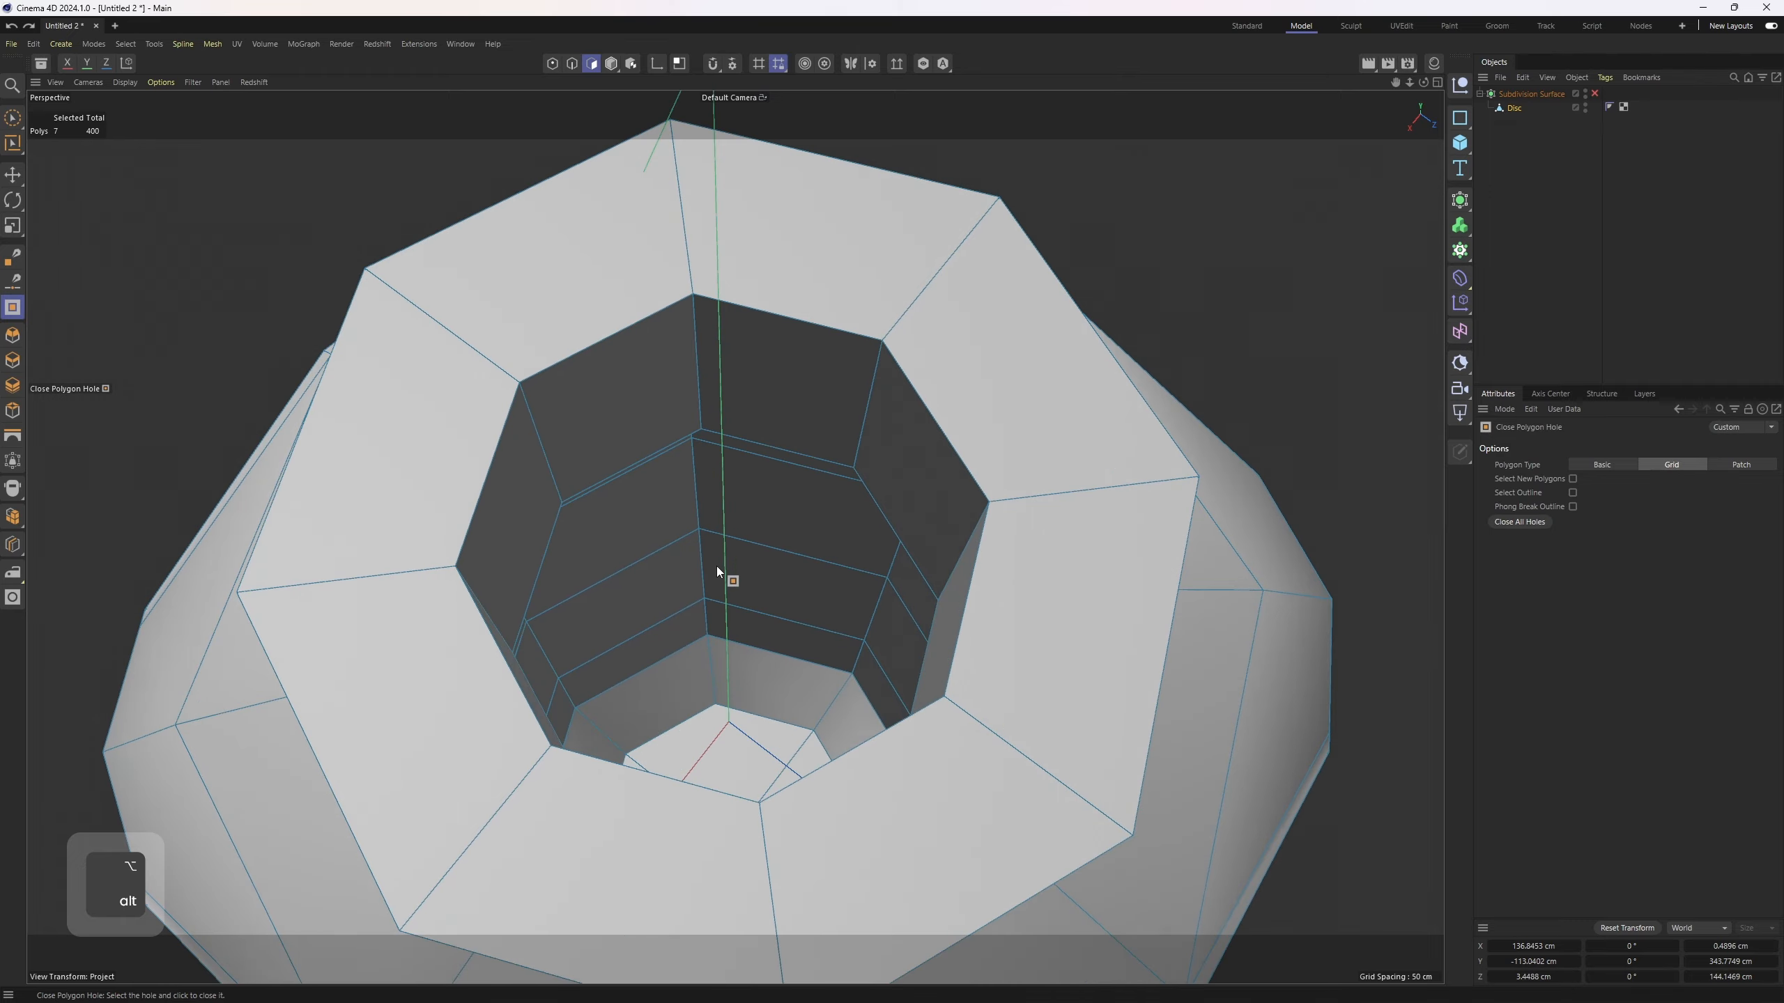
key("u")
key("l")
left_click(686, 484)
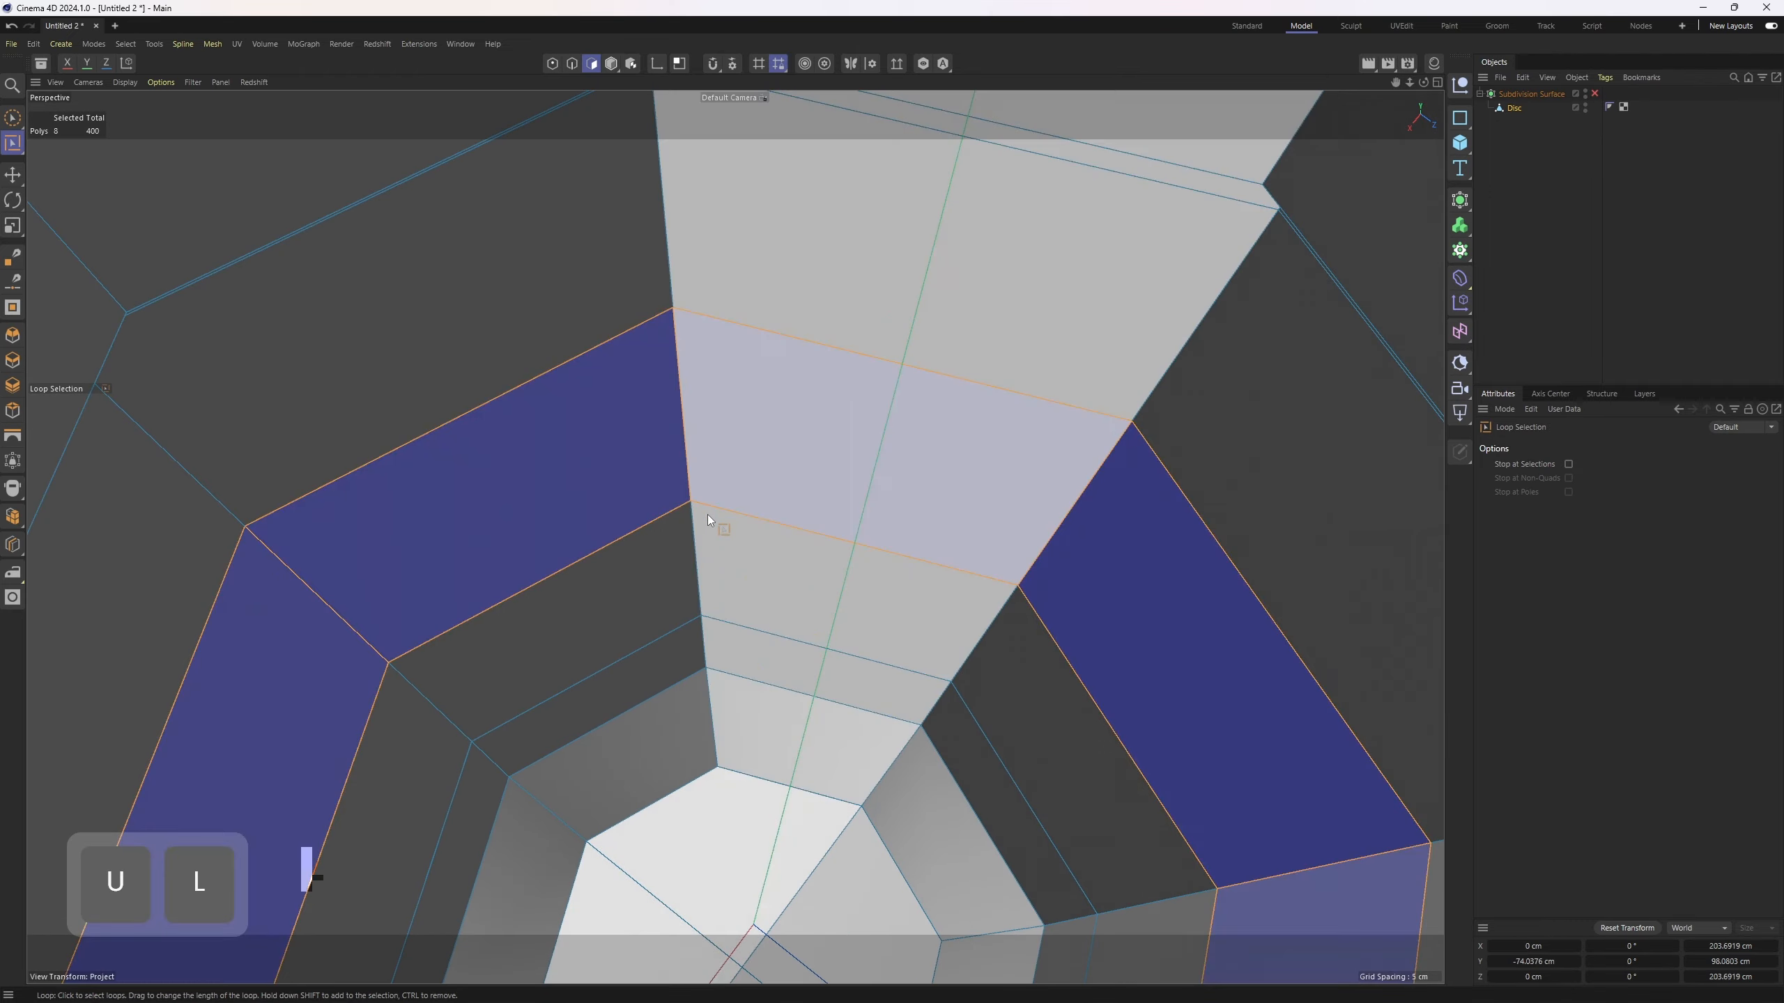
left_click(785, 531)
scroll(786, 528, "down", 2)
scroll(962, 472, "down", 4)
scroll(997, 475, "down", 3)
key("u")
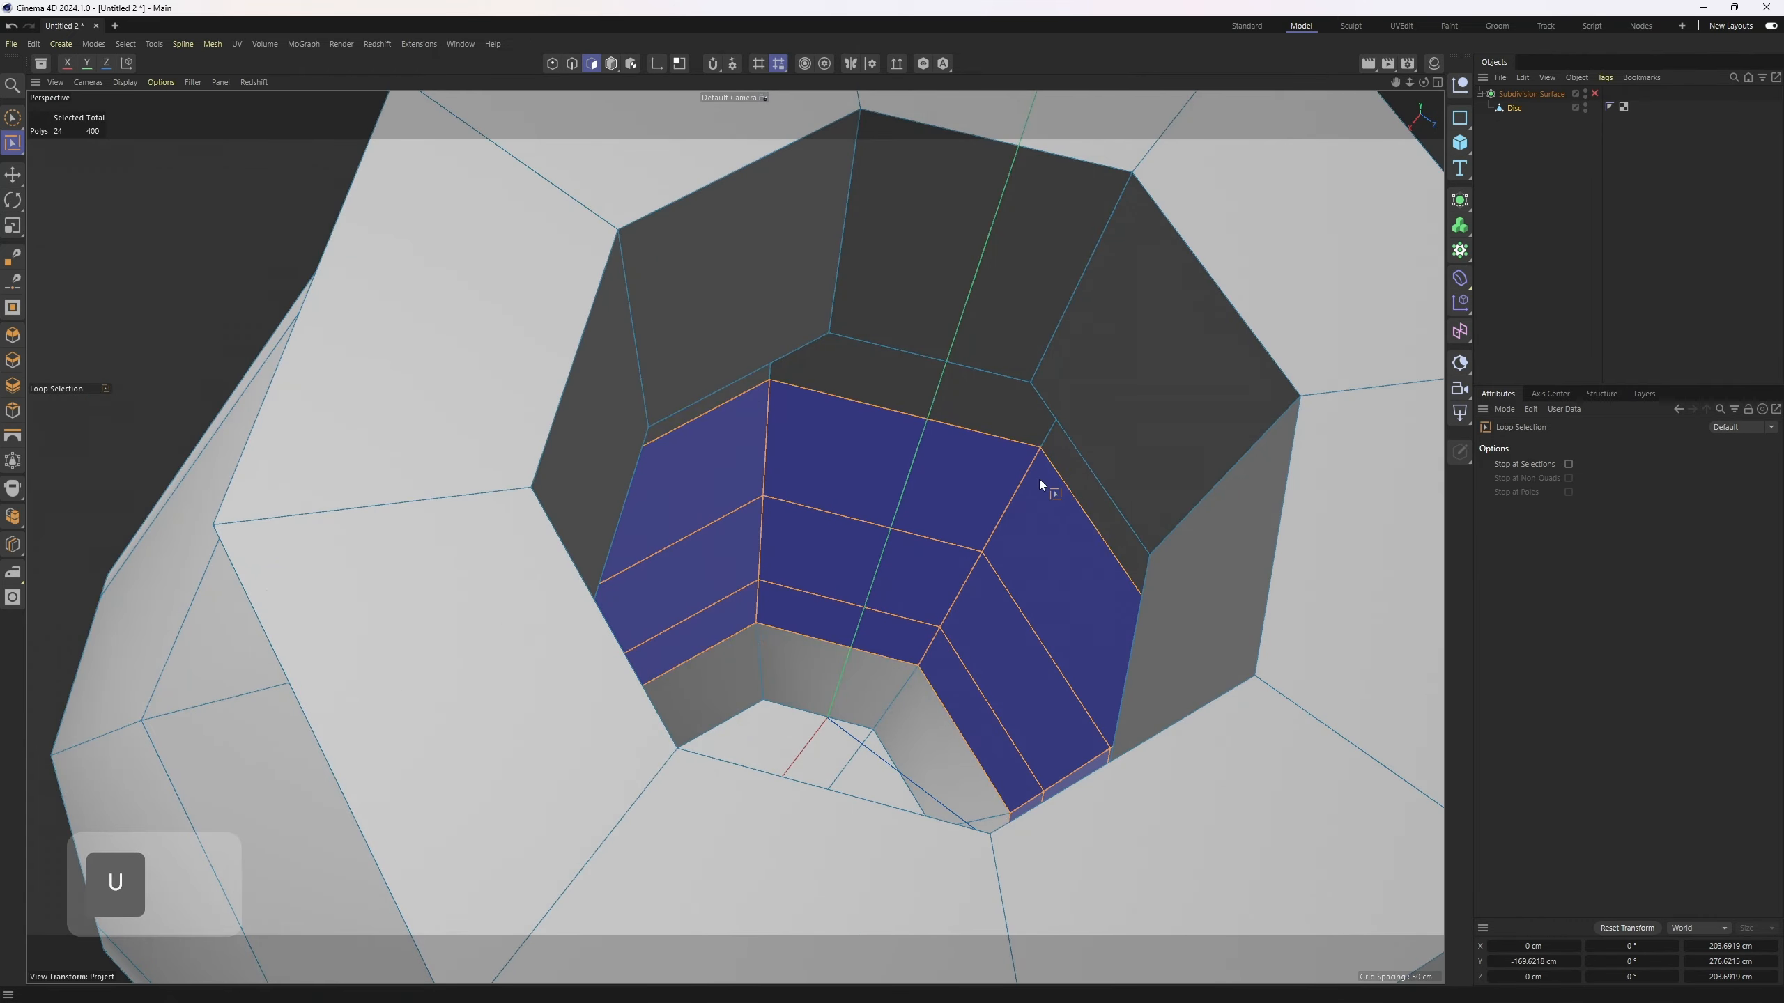
key("y")
middle_click(1039, 481)
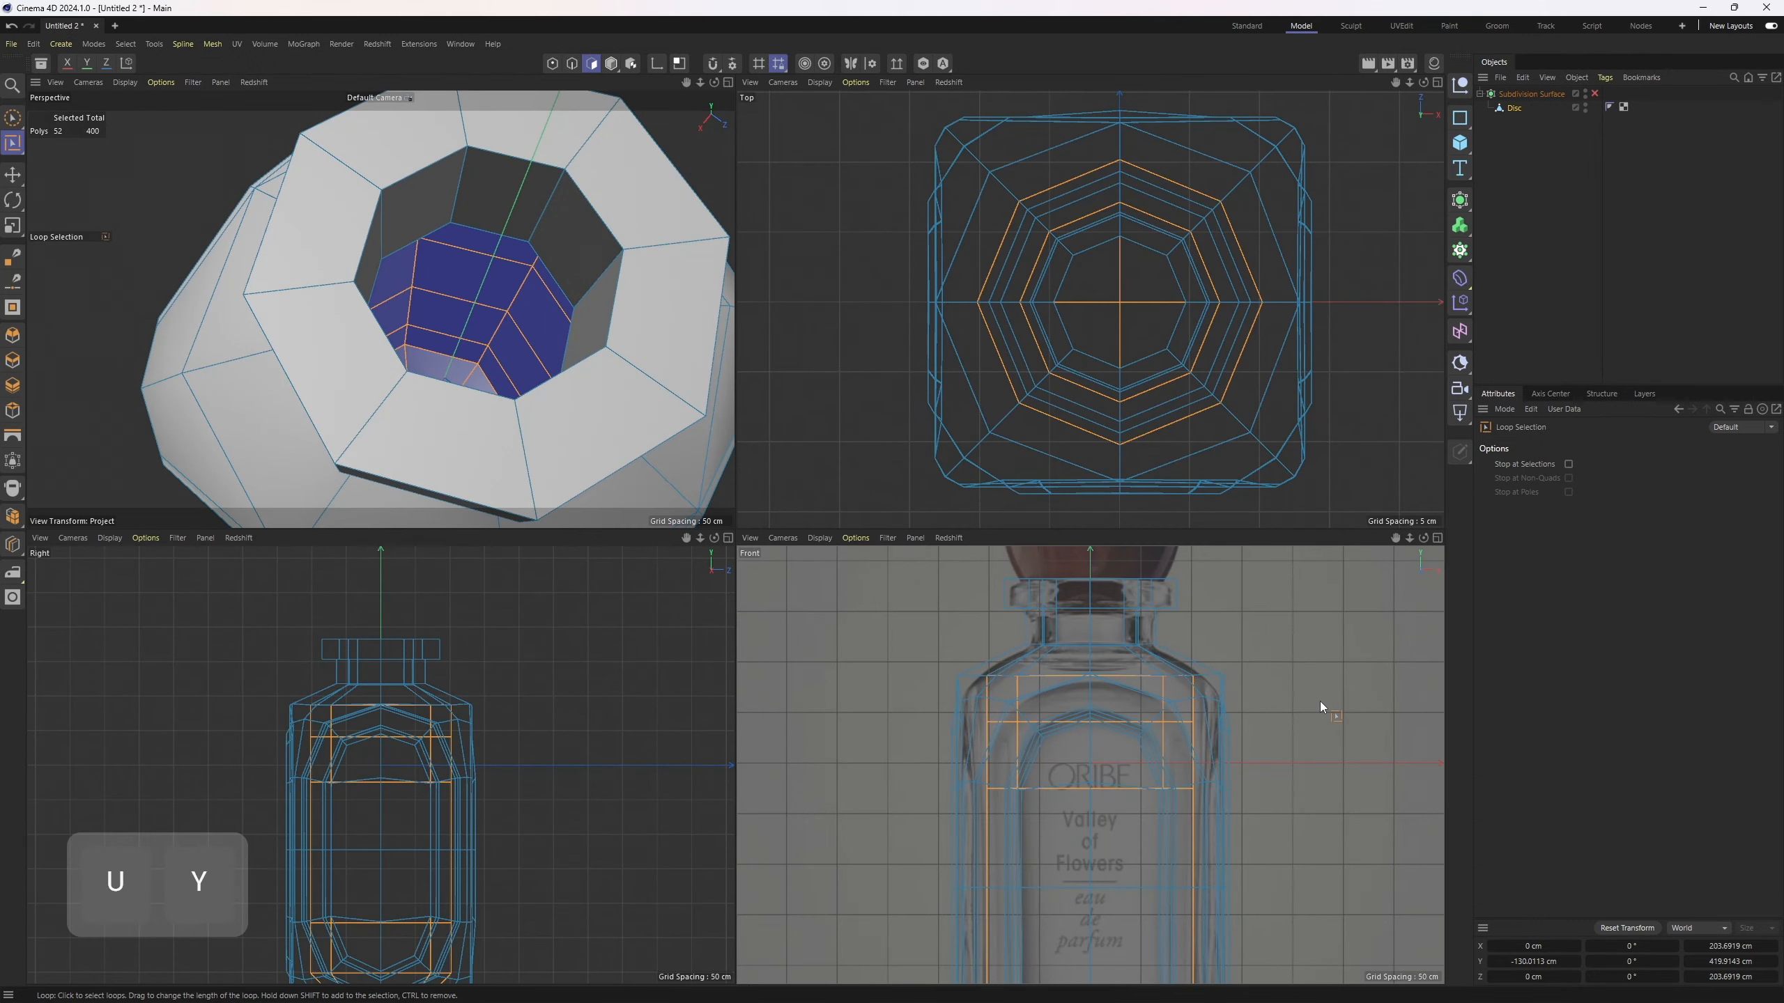
middle_click(538, 348)
- Push the selected inner wall polygons outward by about 8.55 cm with Normal Move and turn on the Subdivision Surface
right_click(945, 531)
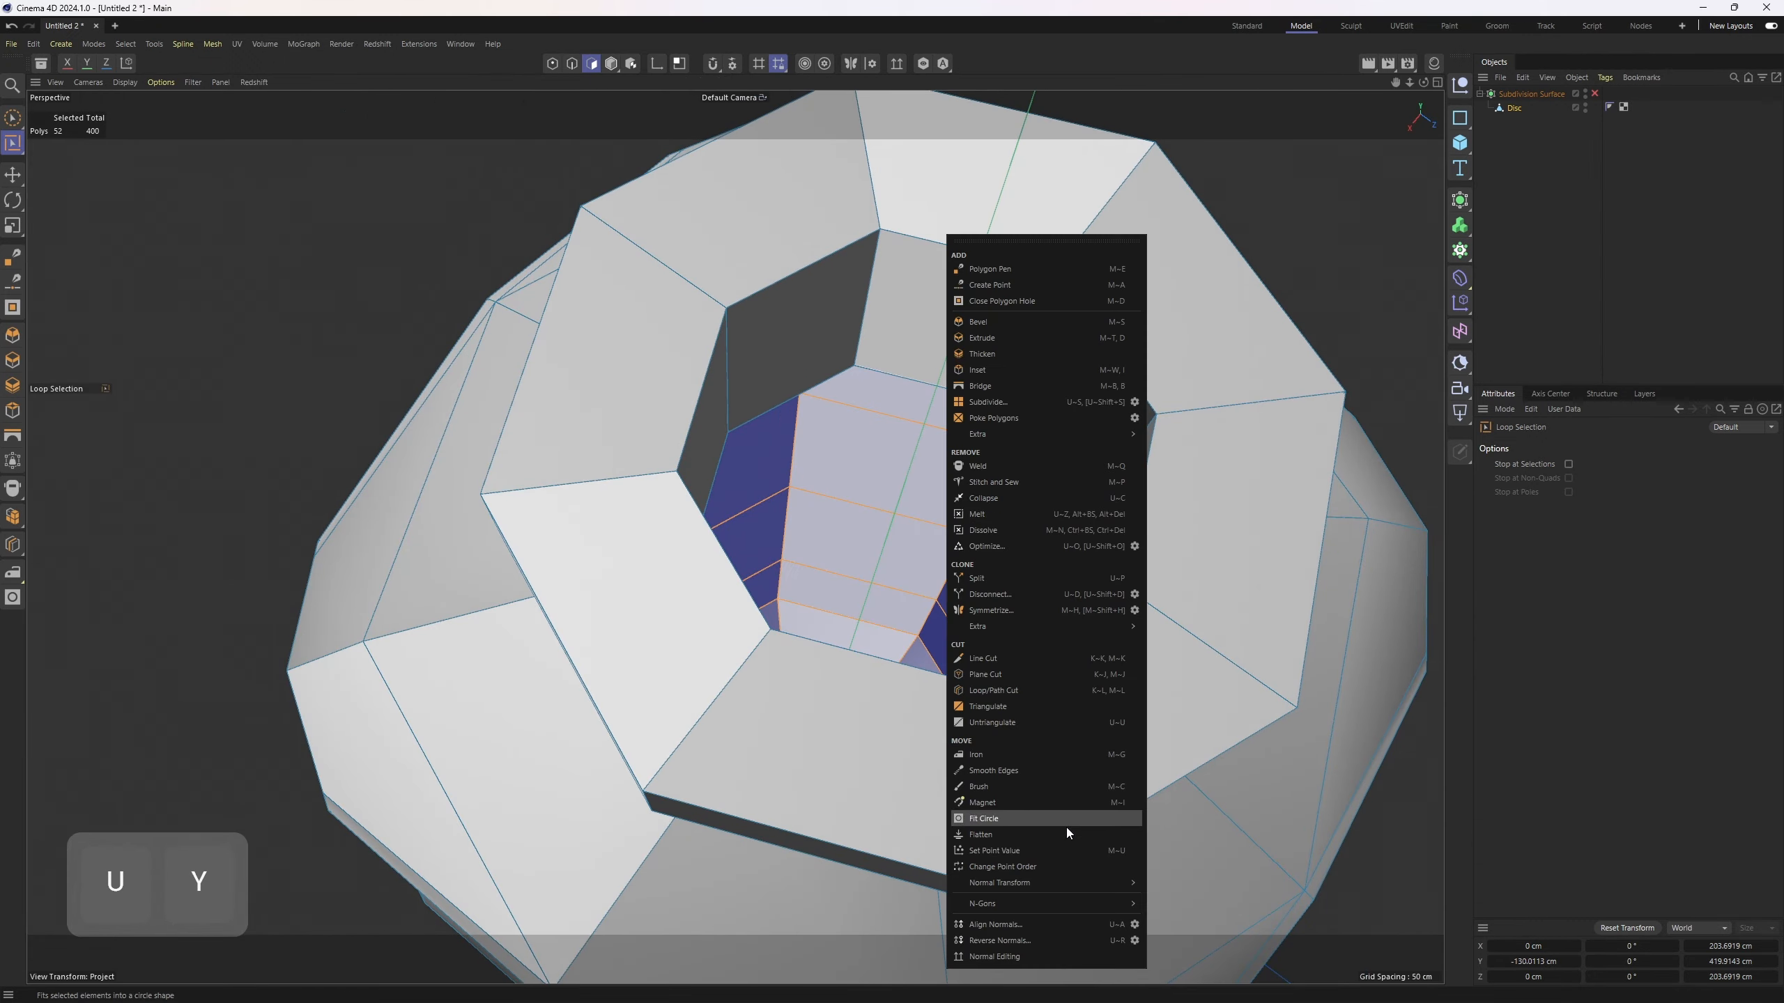
mouse_move(1051, 886)
left_click(1208, 885)
middle_click(1184, 752)
middle_click(1182, 746)
middle_click_drag(1181, 746, 1134, 492, "alt")
scroll(1055, 433, "down", 3)
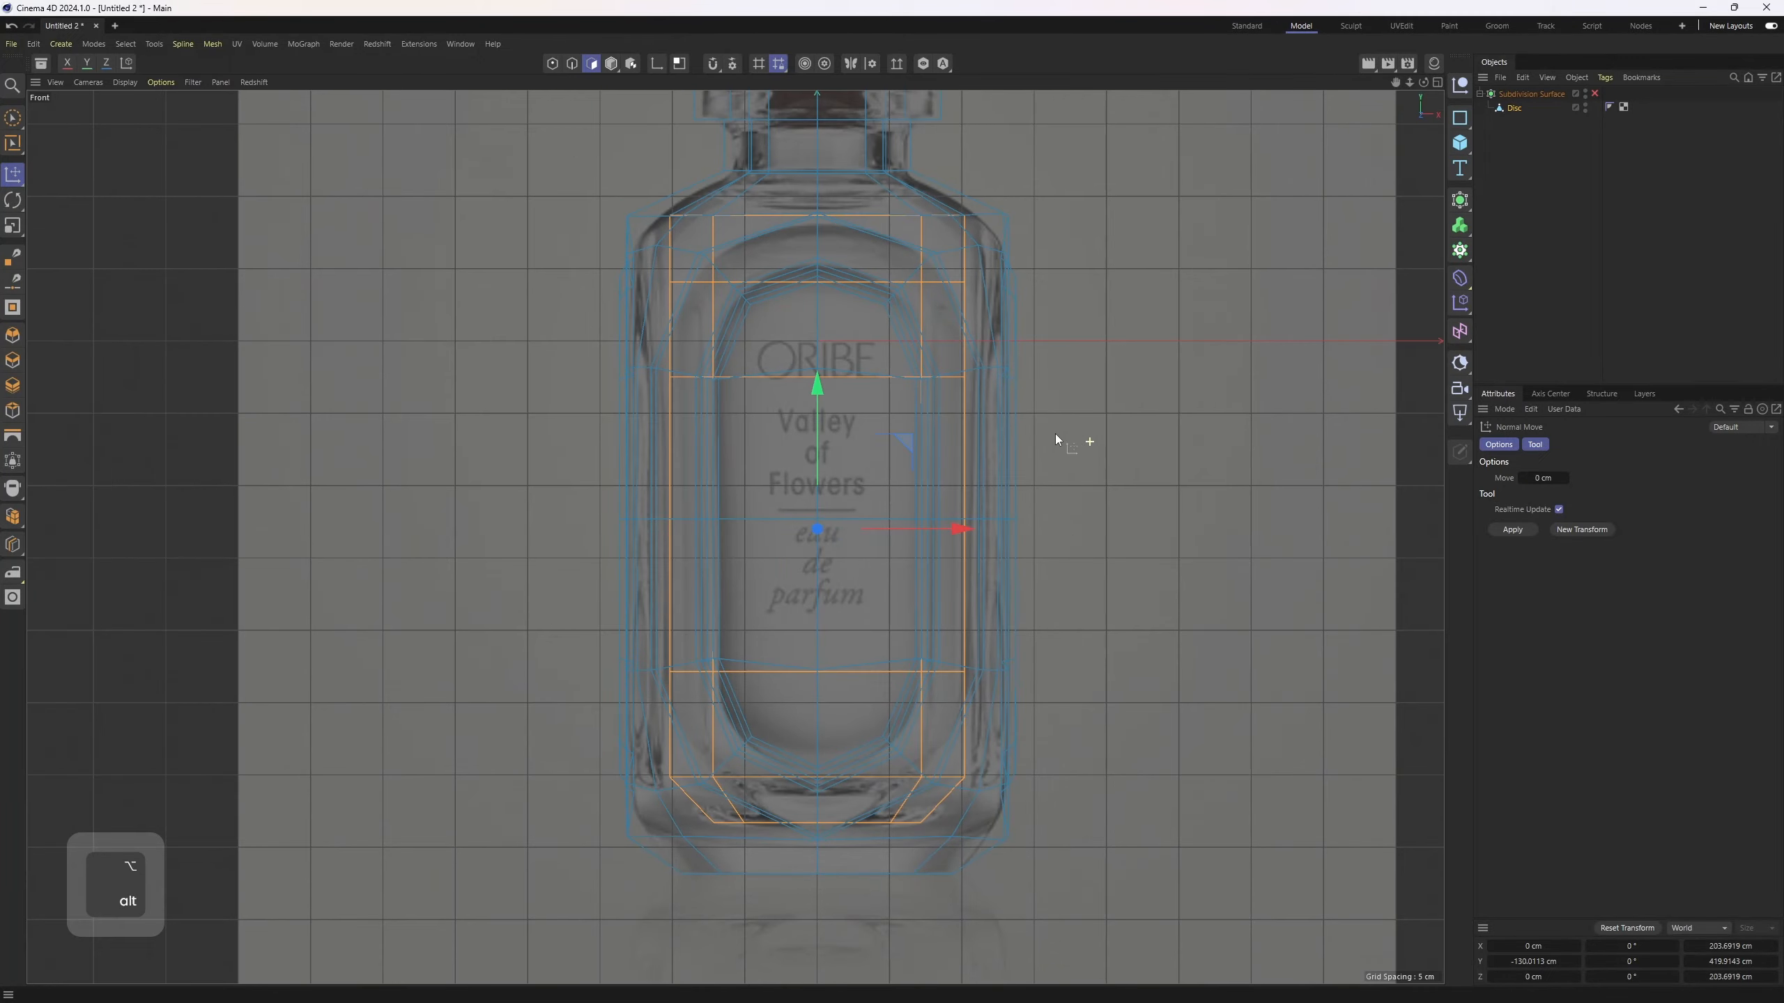
left_click_drag(1078, 619, 1197, 619)
key("q")
scroll(1025, 593, "up", 1)
scroll(1029, 590, "up", 1)
middle_click_drag(1035, 567, 1087, 648, "alt")
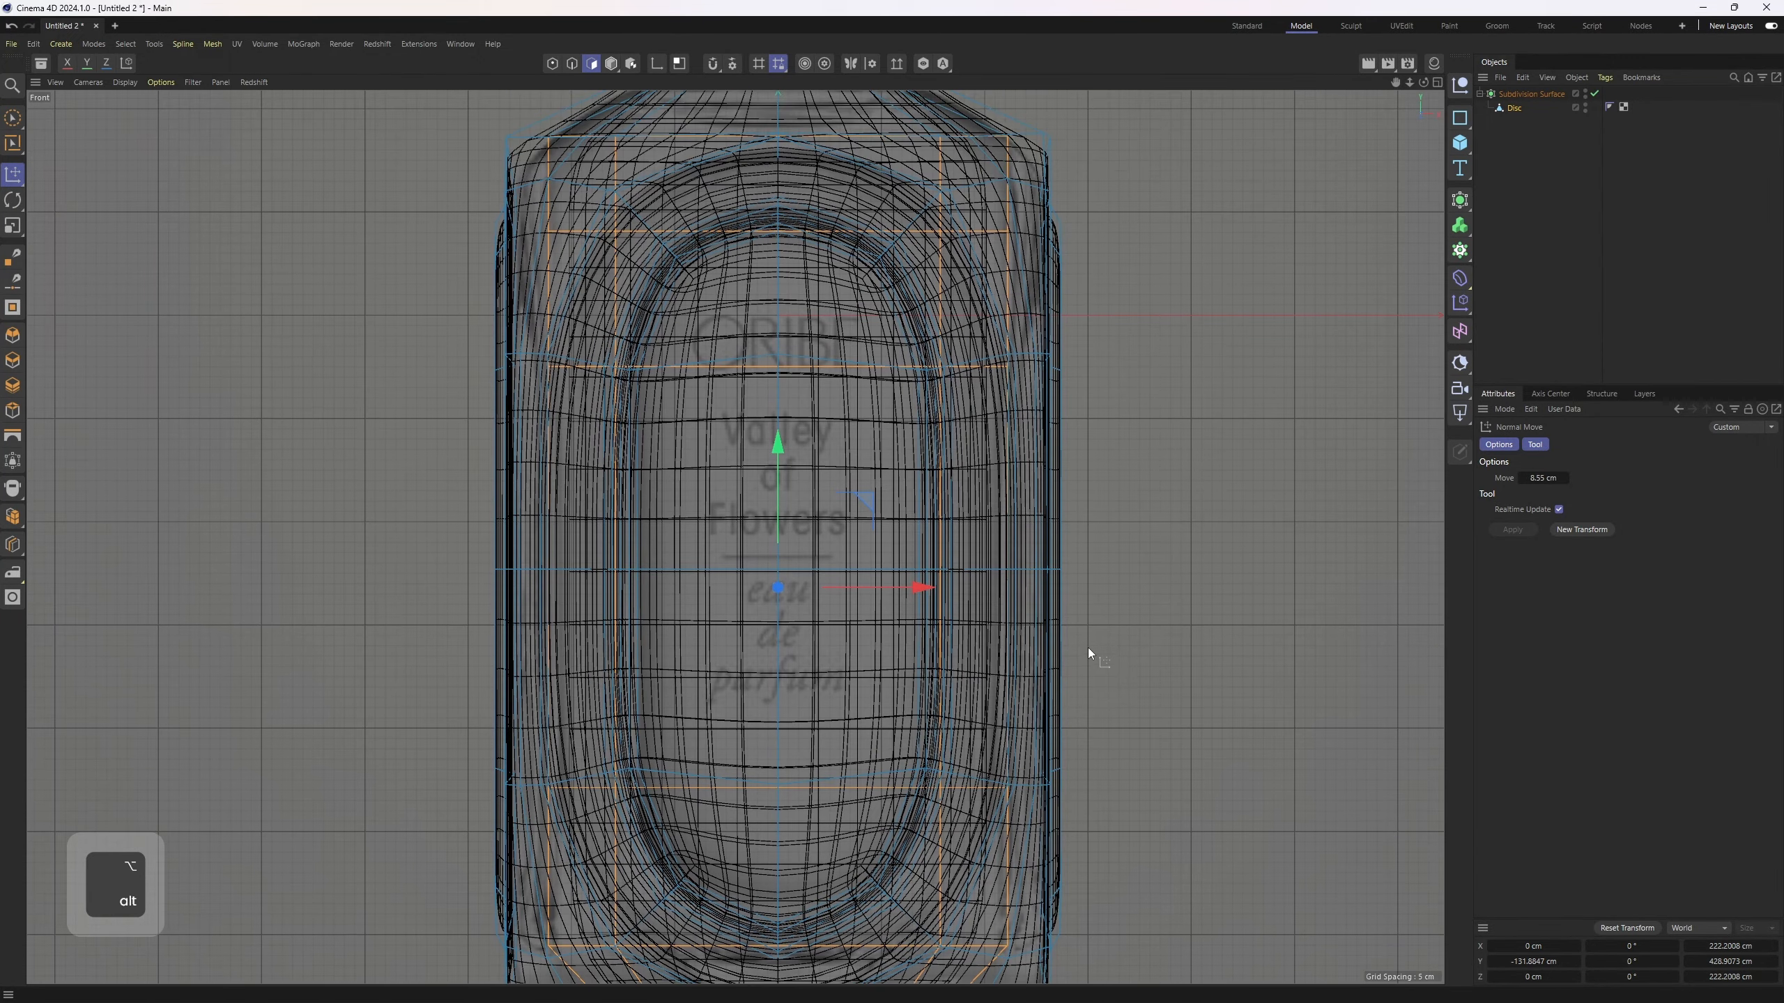
- Push the inner wall outward along its normals by a further 8.675 cm or so
scroll(1096, 653, "down", 1)
left_click_drag(1101, 665, 1223, 665)
- Turn off the Subdivision Surface and inspect the enlarged inner wall in the perspective and orthographic views
middle_click(1221, 664)
middle_click(579, 411)
left_click_drag(632, 443, 973, 427, "alt")
key("q")
scroll(765, 390, "down", 2)
scroll(822, 399, "down", 1)
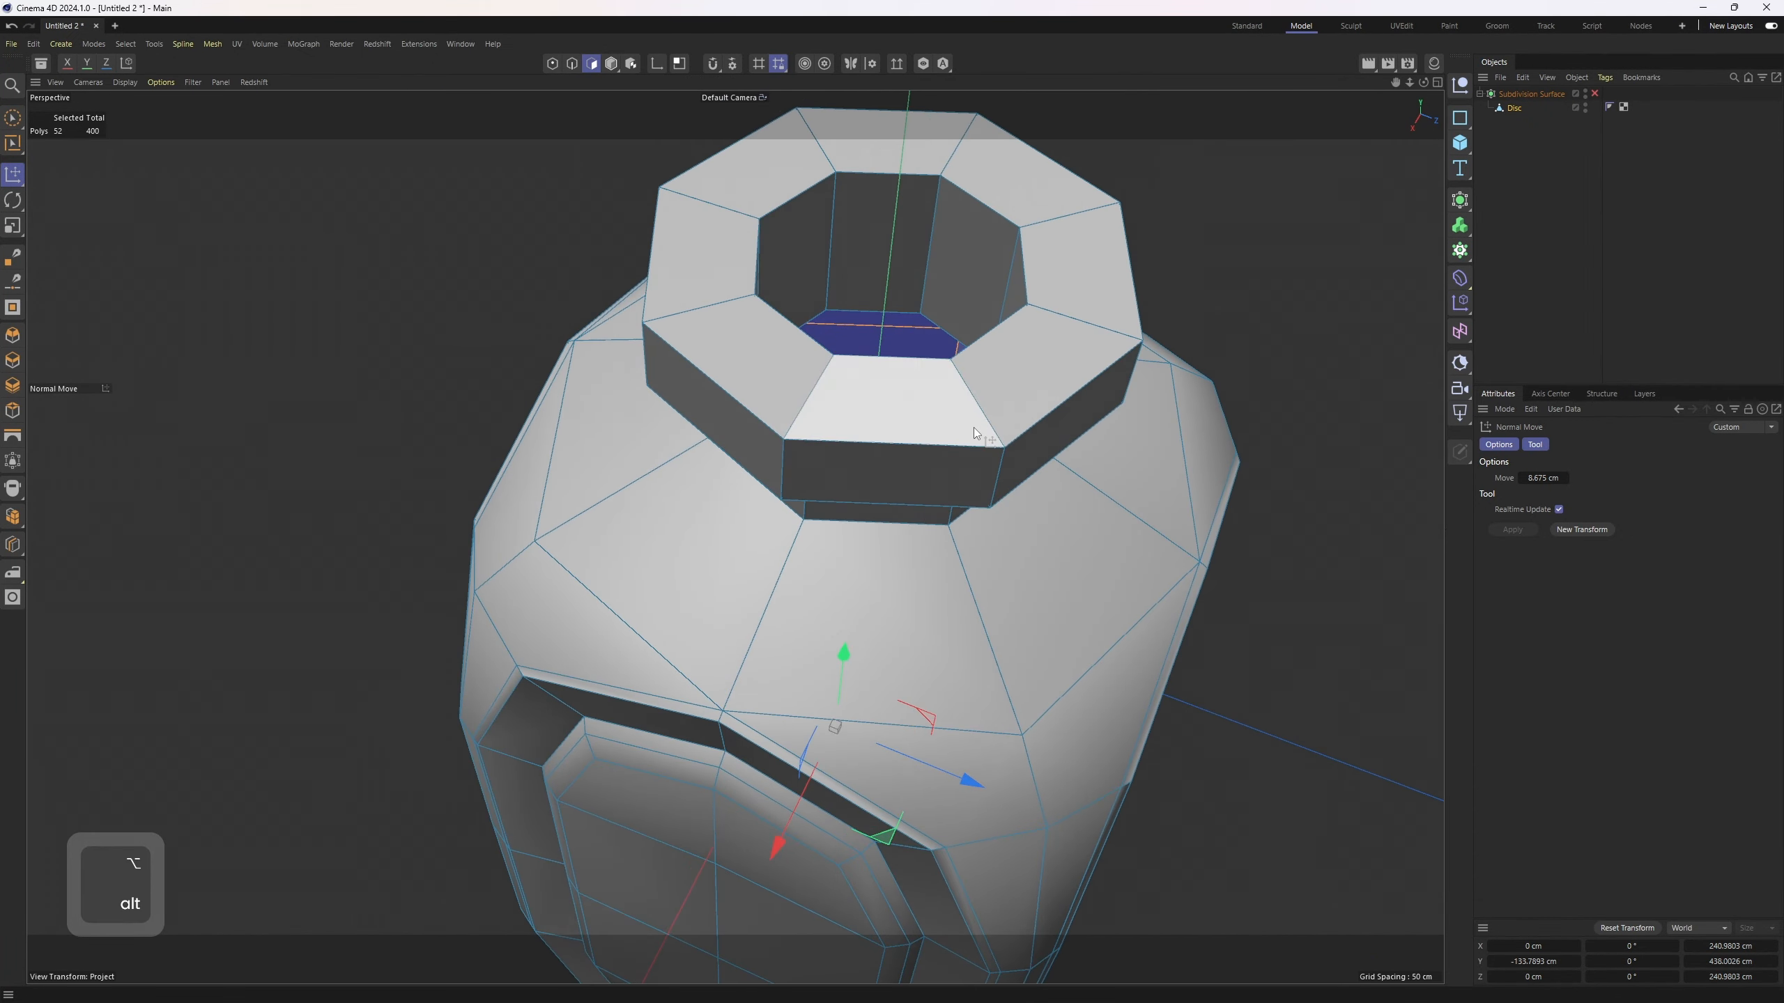
middle_click(974, 427)
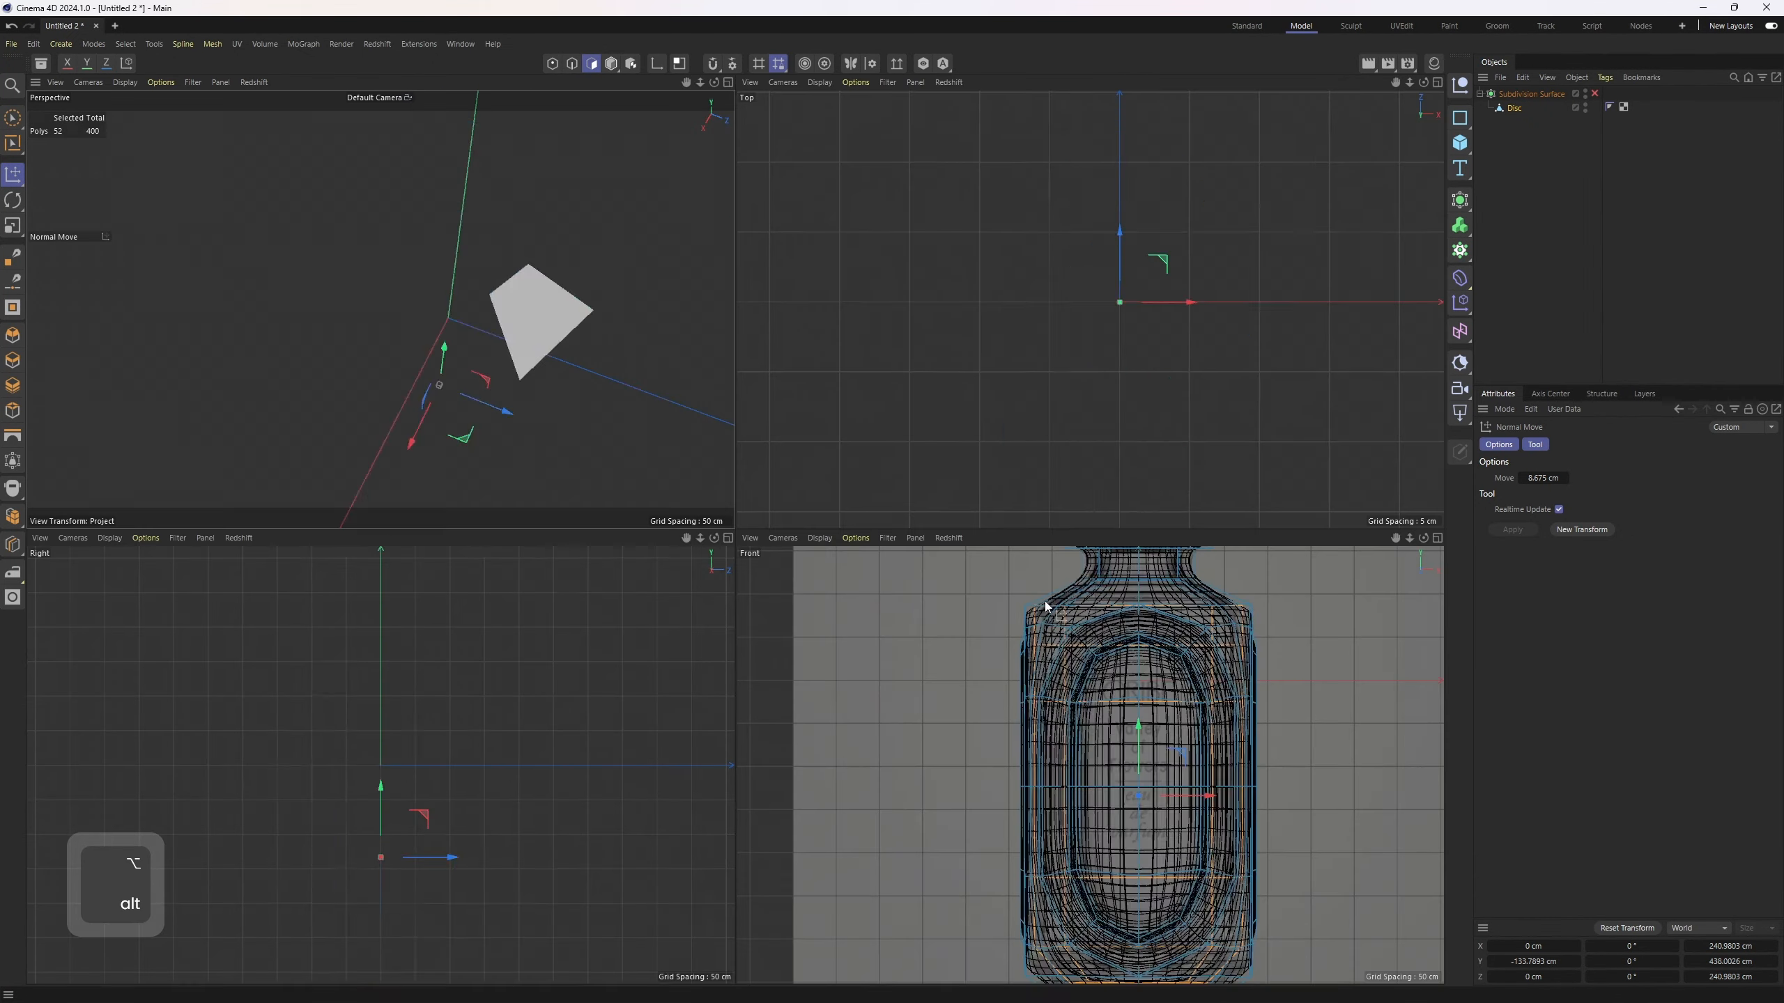
scroll(1101, 653, "down", 3)
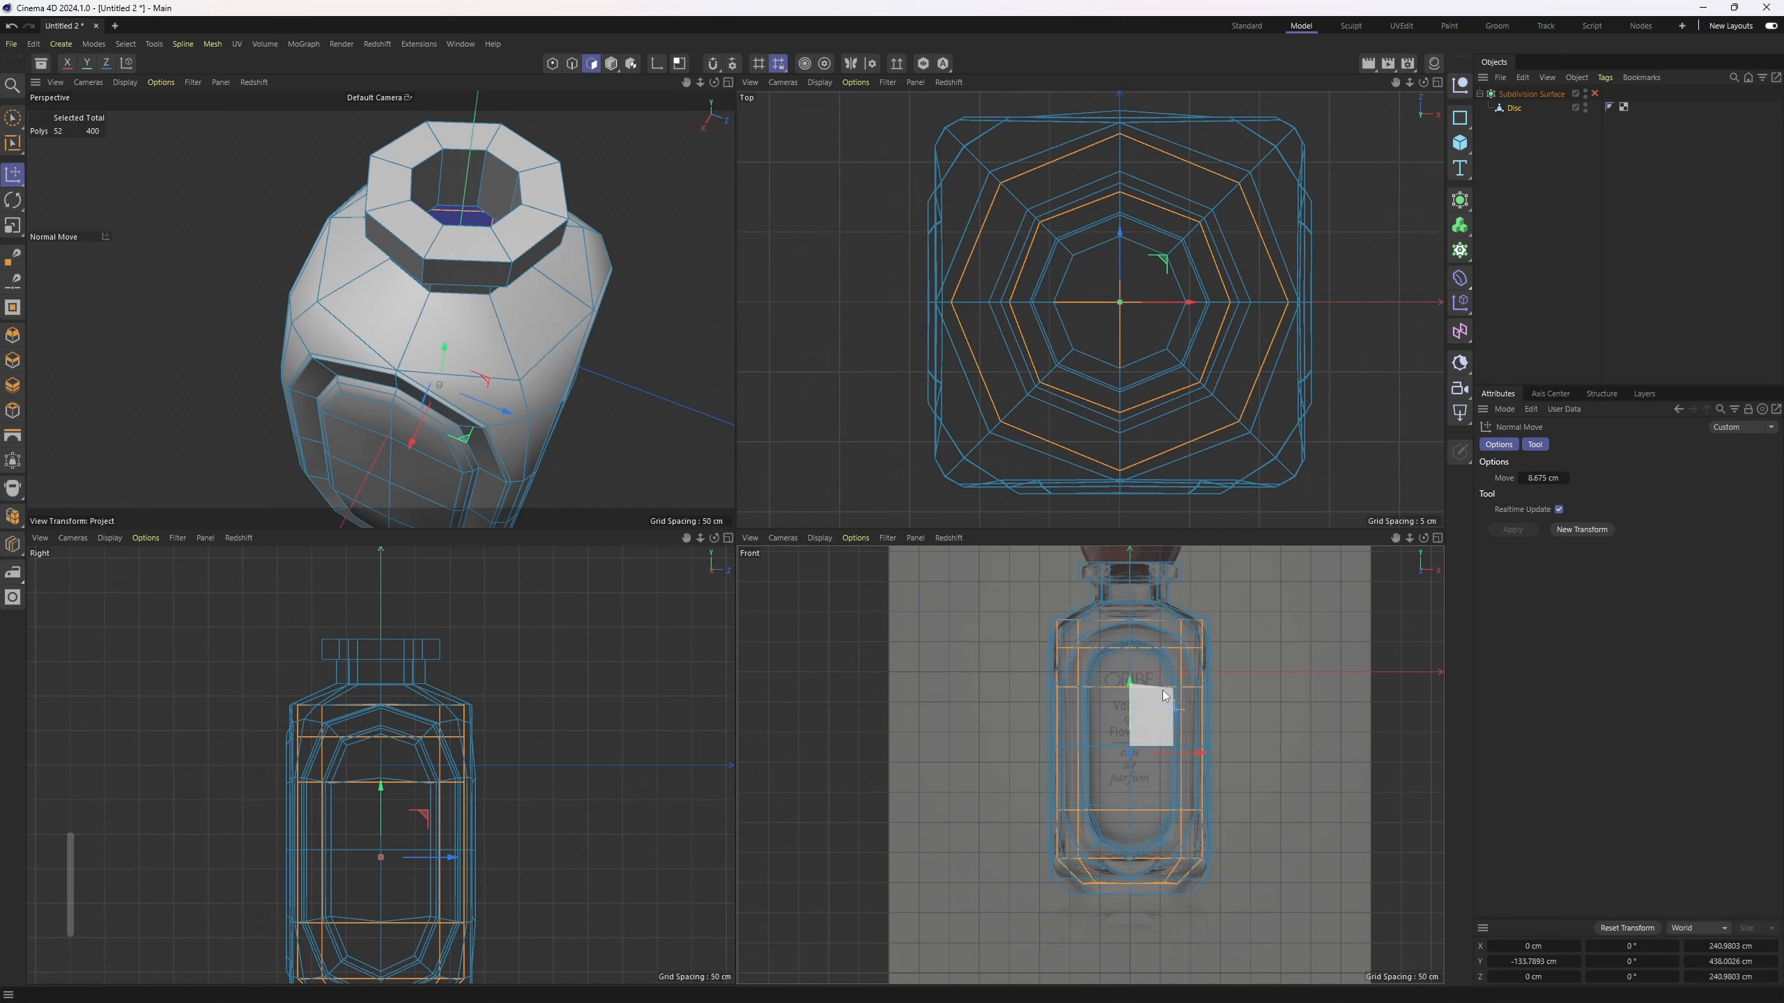
middle_click_drag(1208, 679, 1170, 696, "alt")
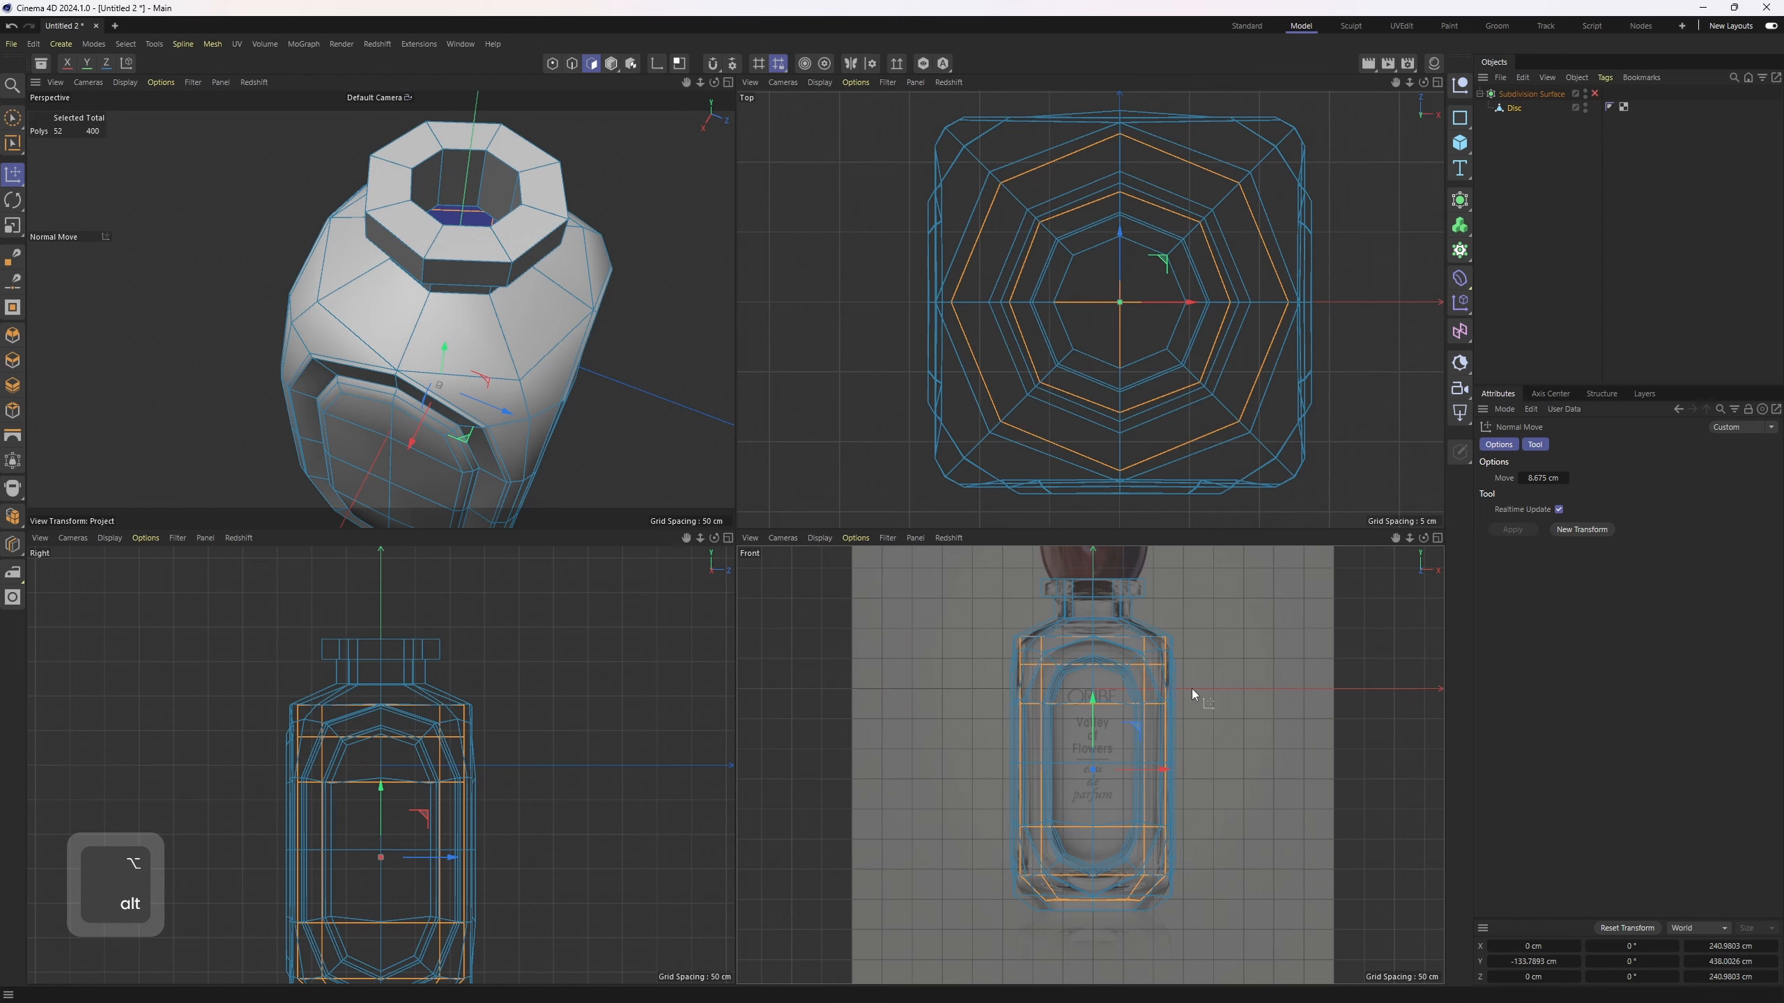
middle_click(724, 503)
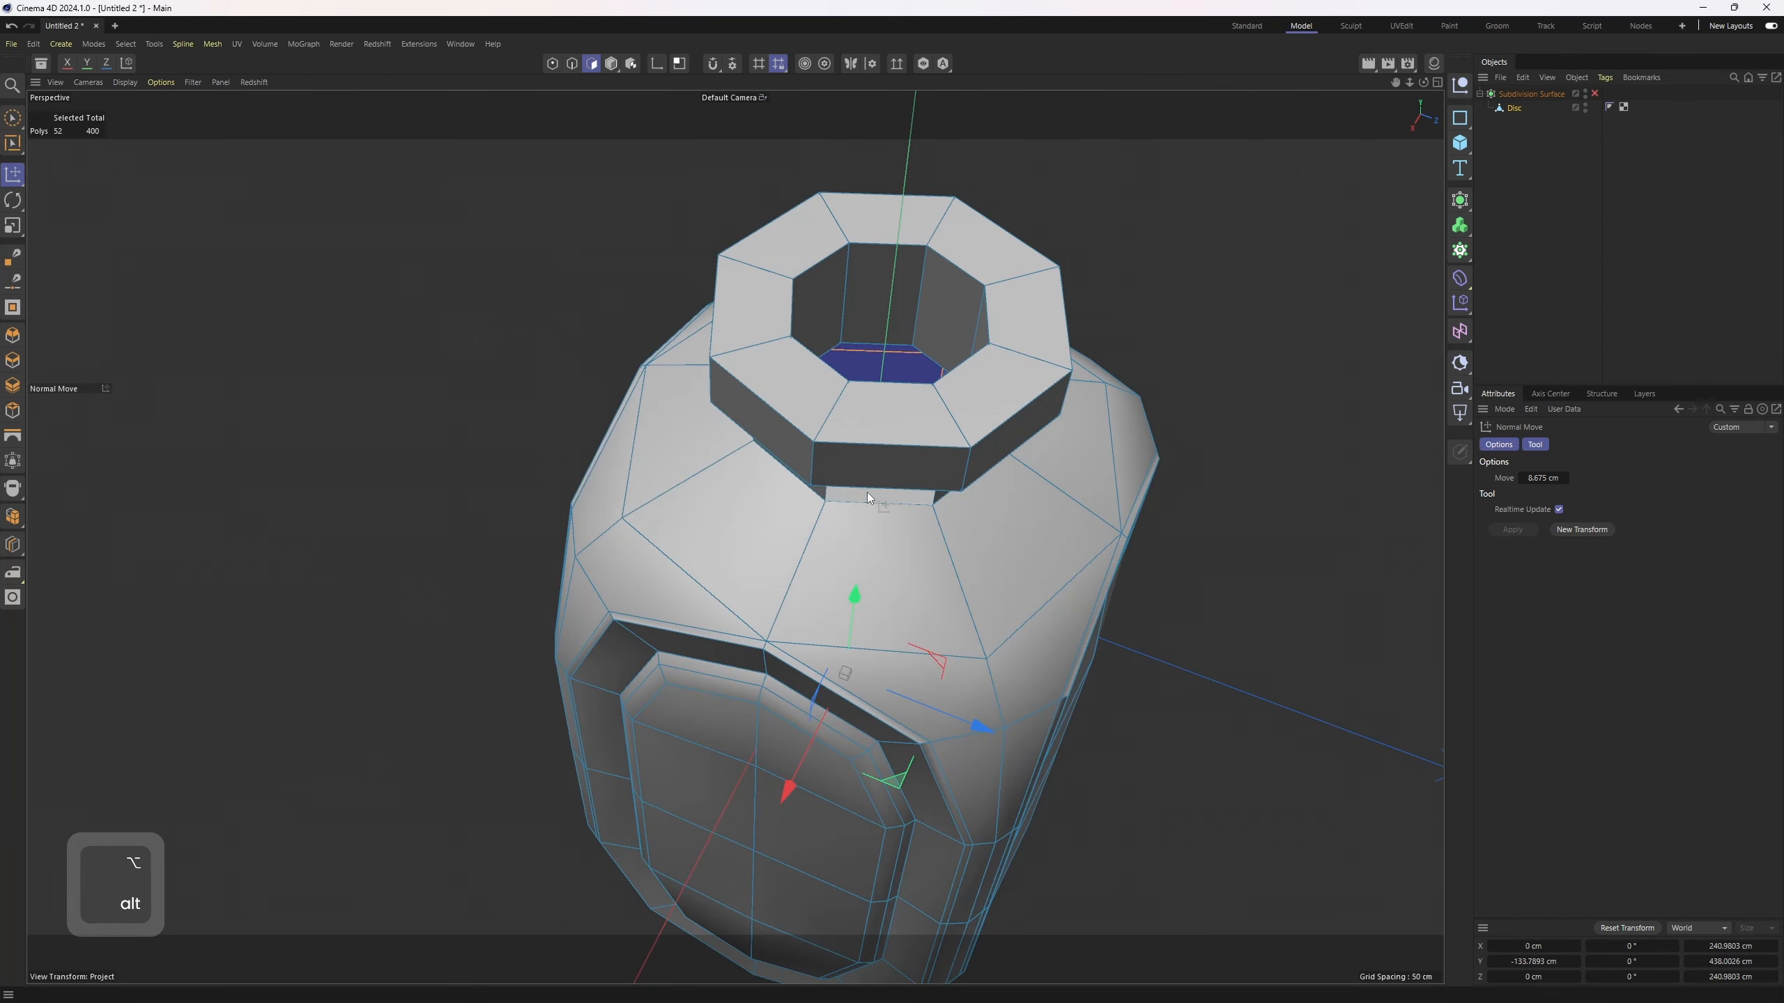
key("2")
middle_click(945, 539)
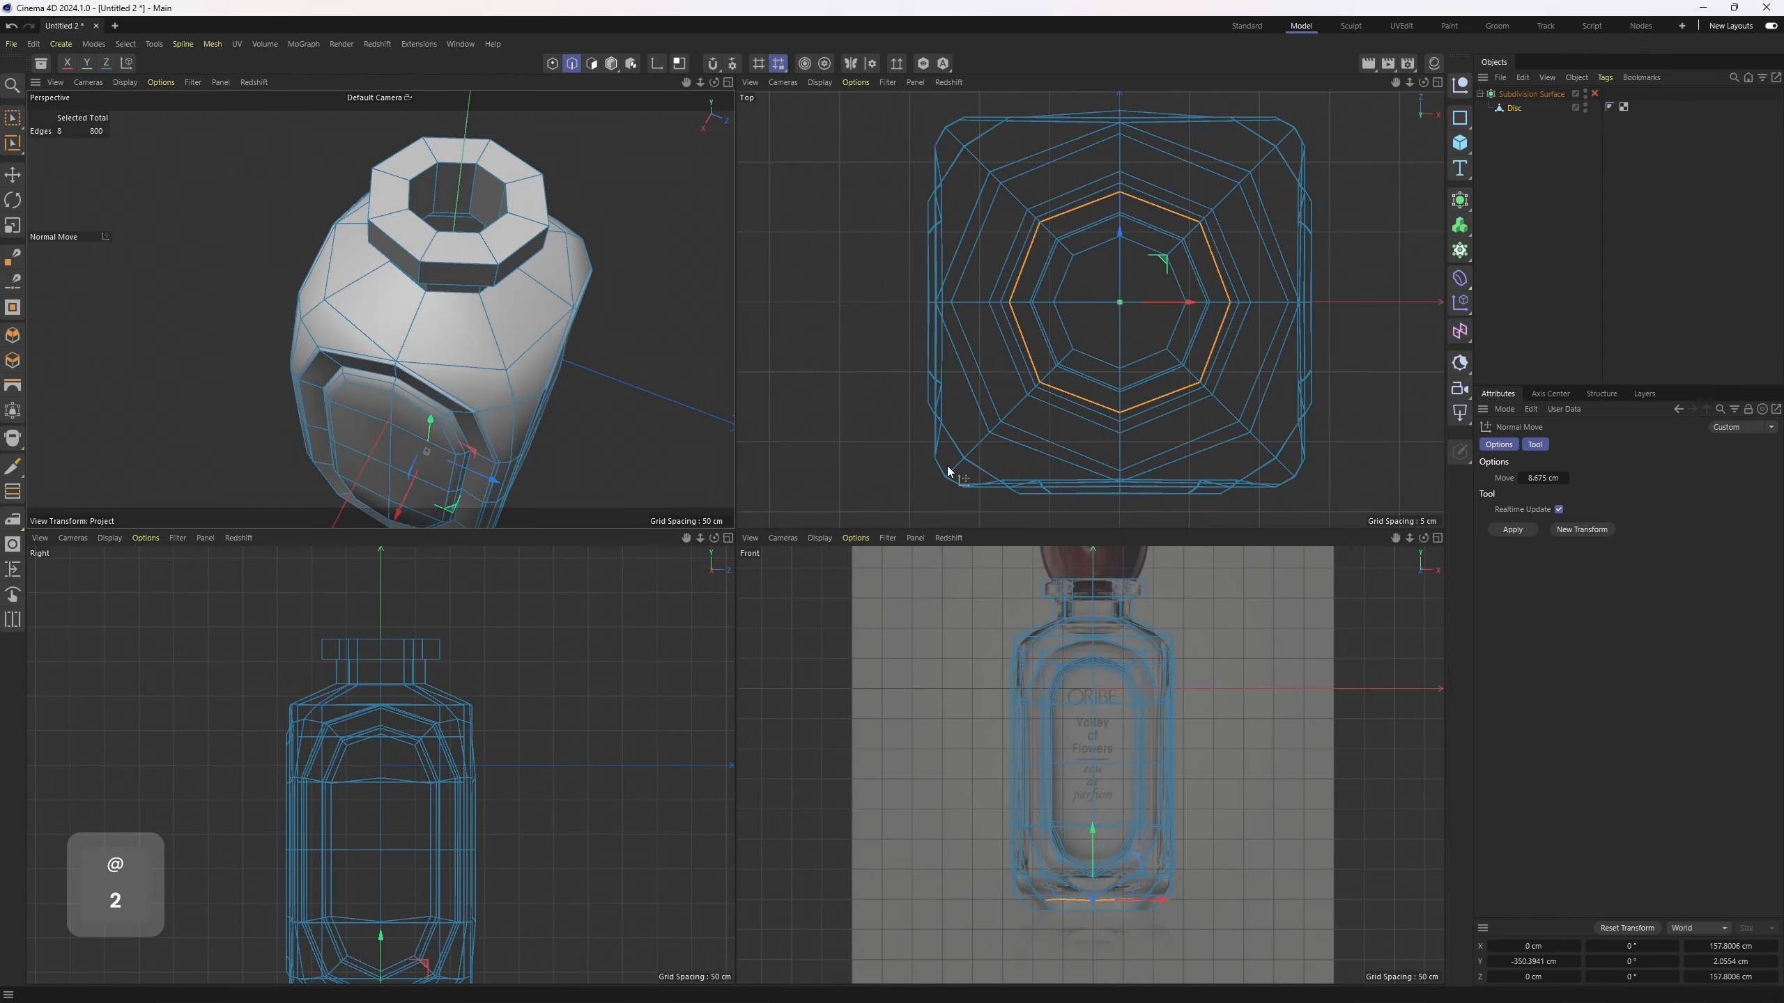
middle_click(658, 323)
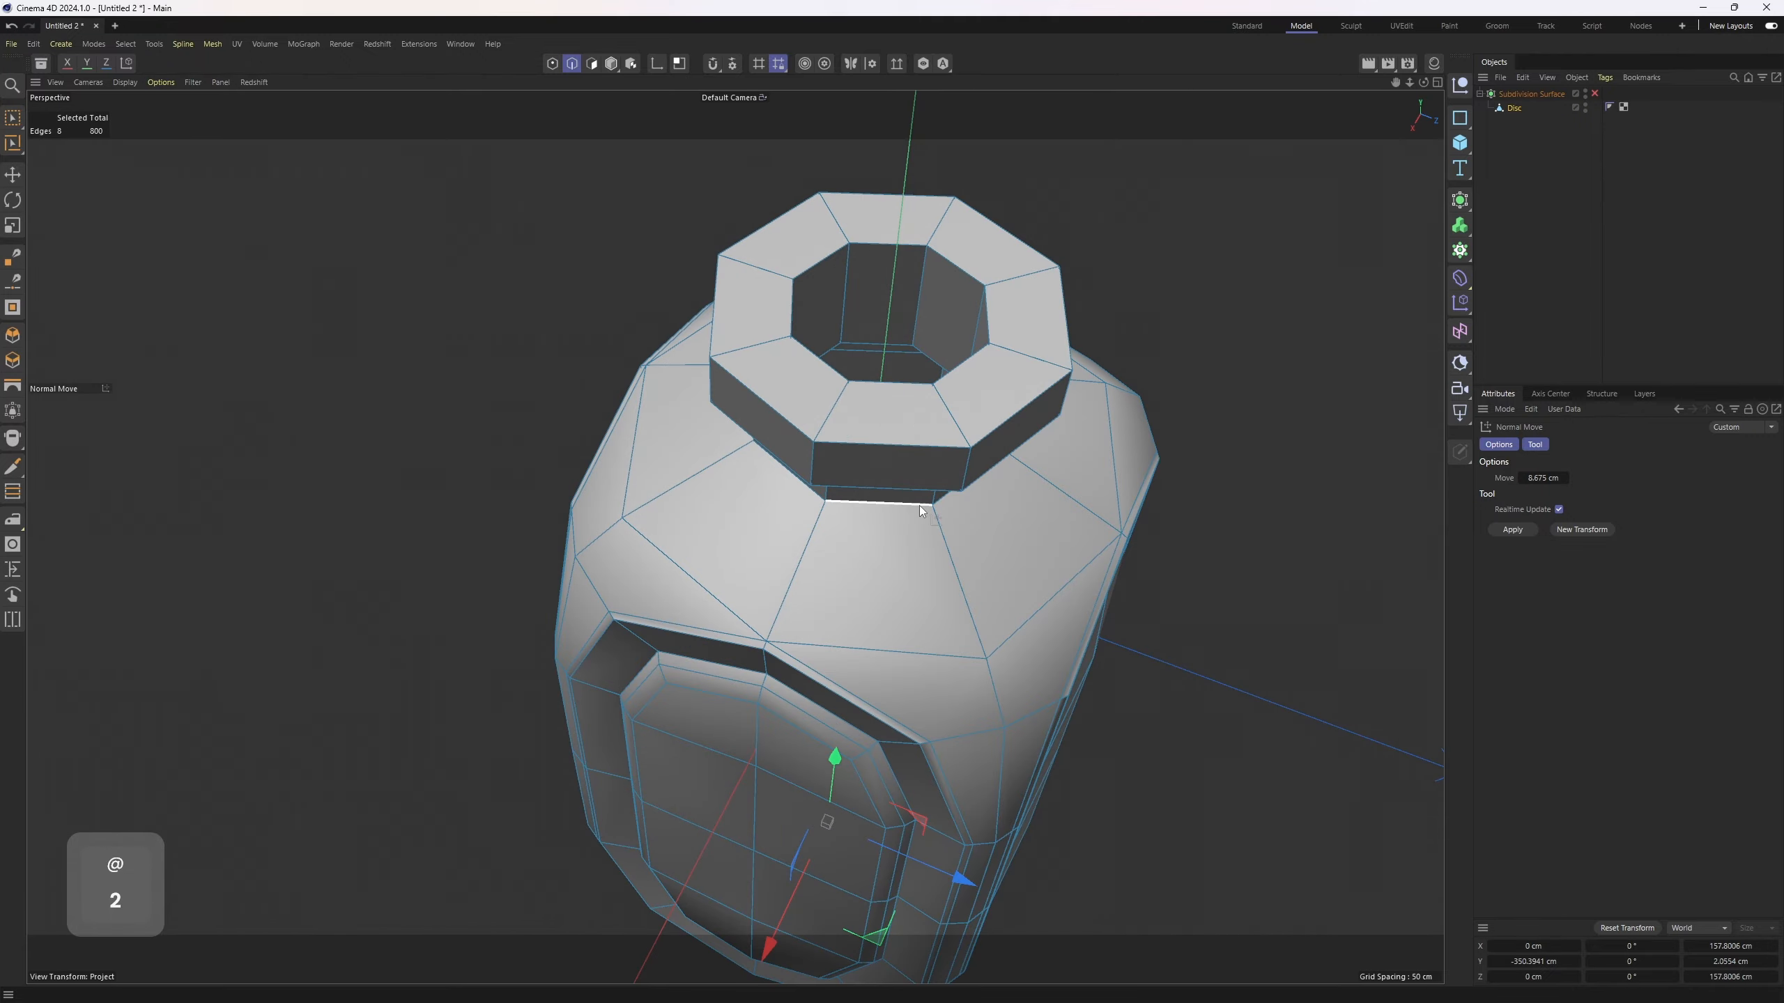
key("3")
key("e")
- Turn on the Subdivision Surface and cut support loops around the lip using Loop/Path Cut with Preserve Curvature off
left_click_drag(920, 503, 902, 211, "alt")
middle_click(934, 618)
middle_click(934, 620)
middle_click_drag(817, 199, 847, 434, "alt")
scroll(847, 433, "up", 5)
key("k")
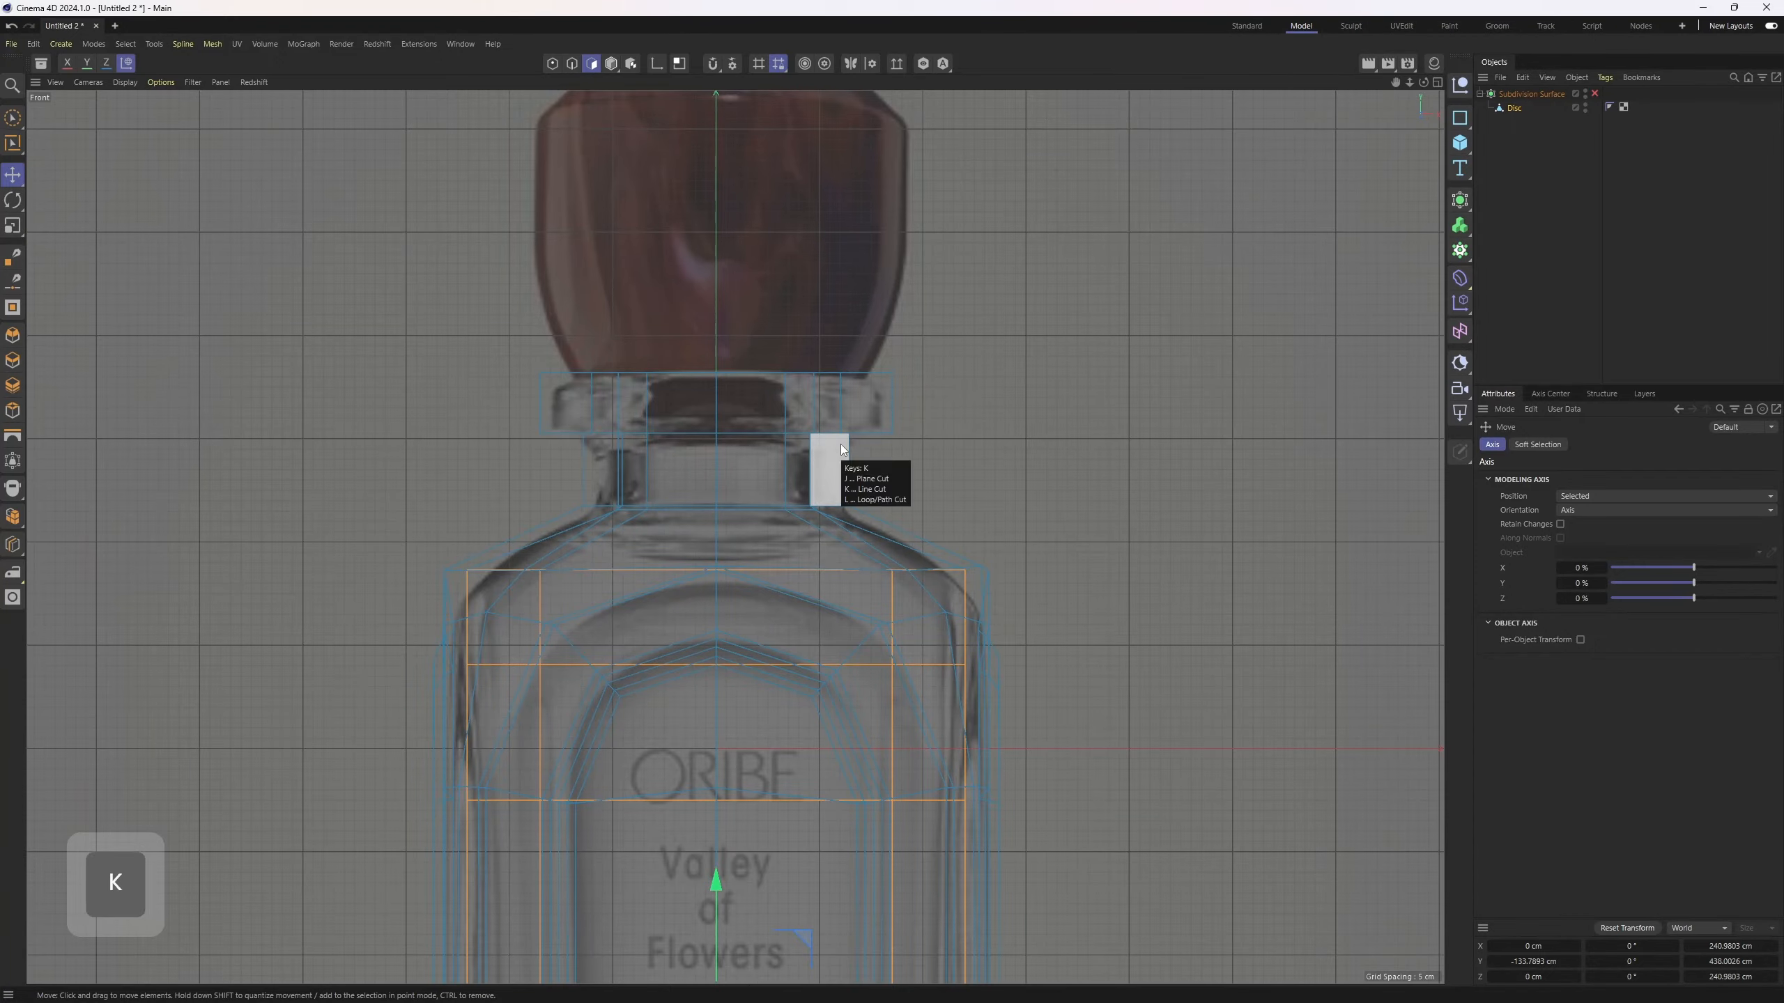
key("l")
key("q")
scroll(1178, 508, "up", 2)
scroll(965, 429, "up", 2)
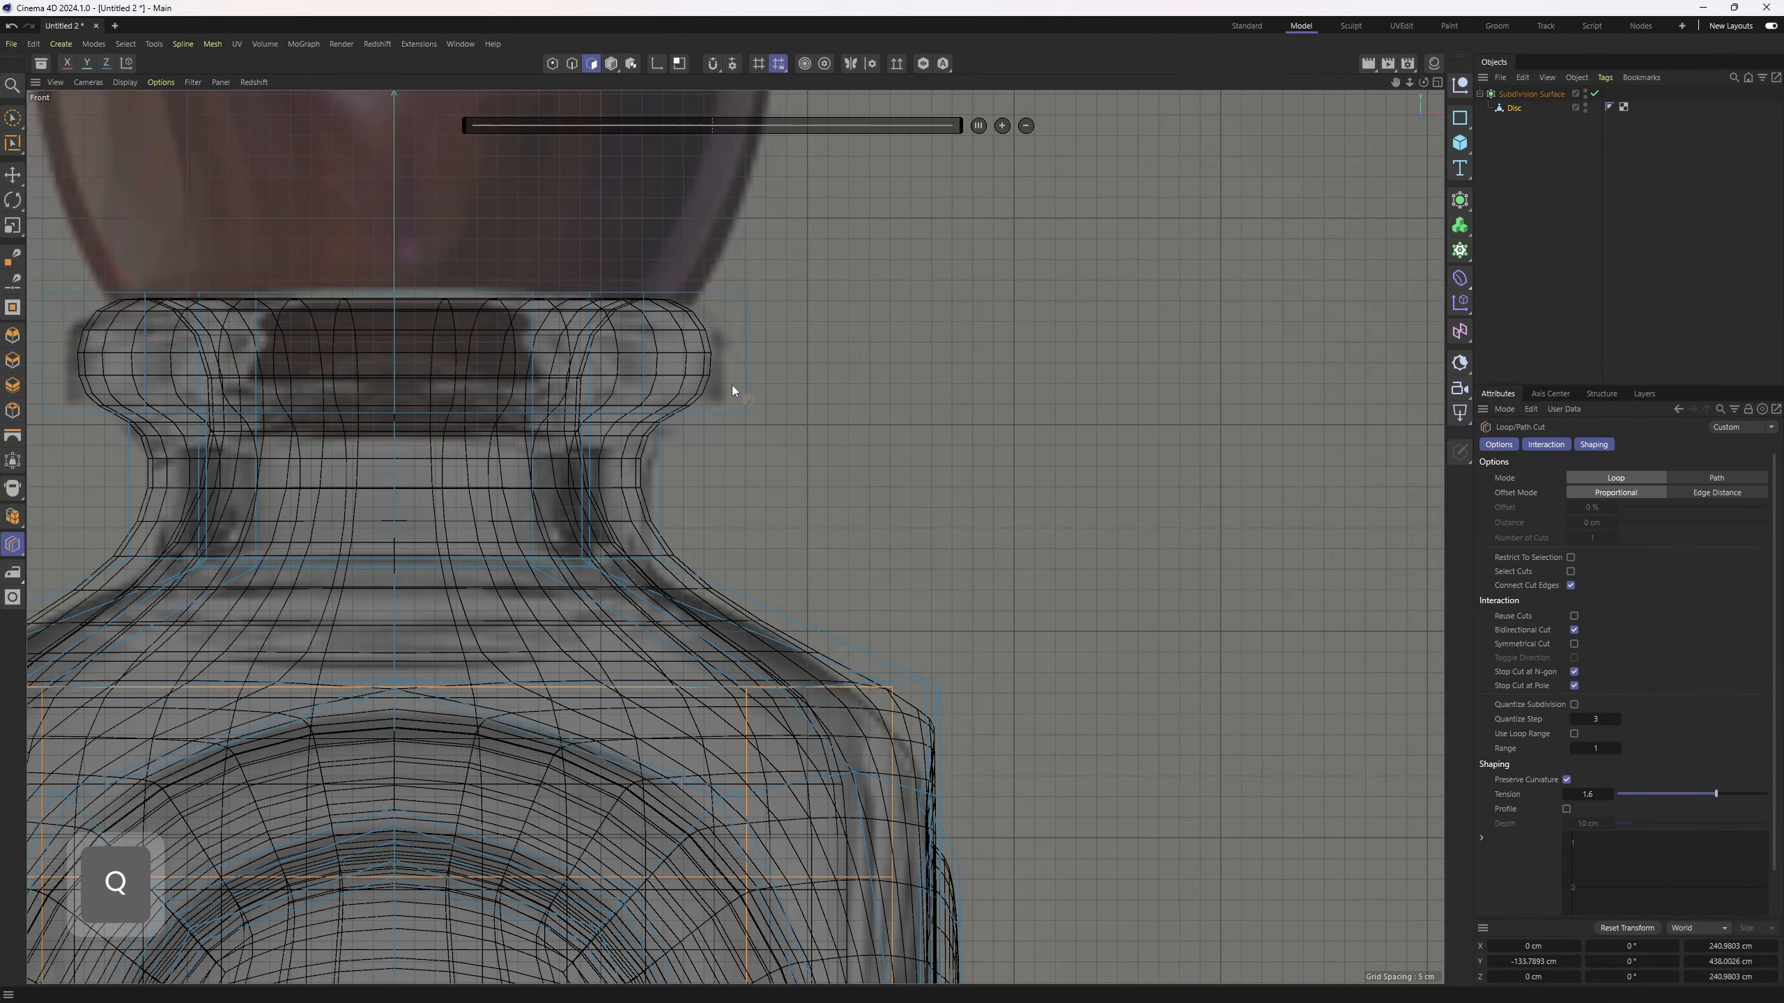
left_click(1567, 779)
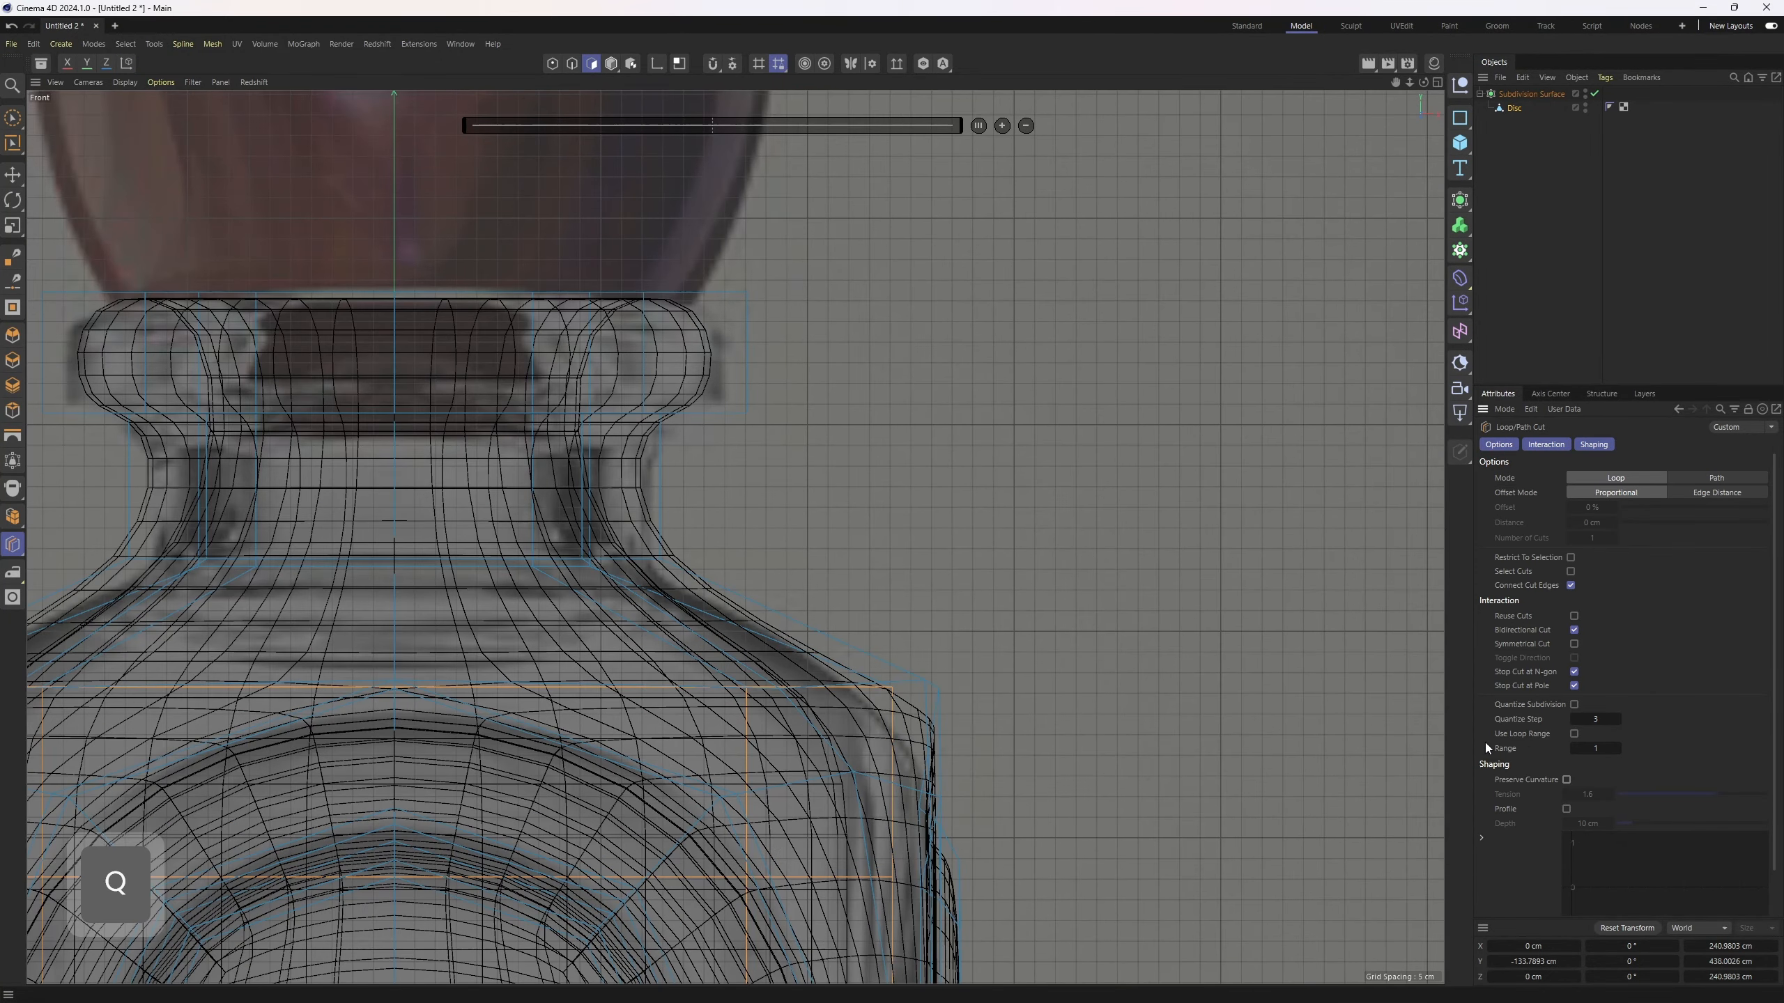
left_click(743, 380)
- Undo the last loop cut on the lip and cut a replacement support loop around it
middle_click(471, 336)
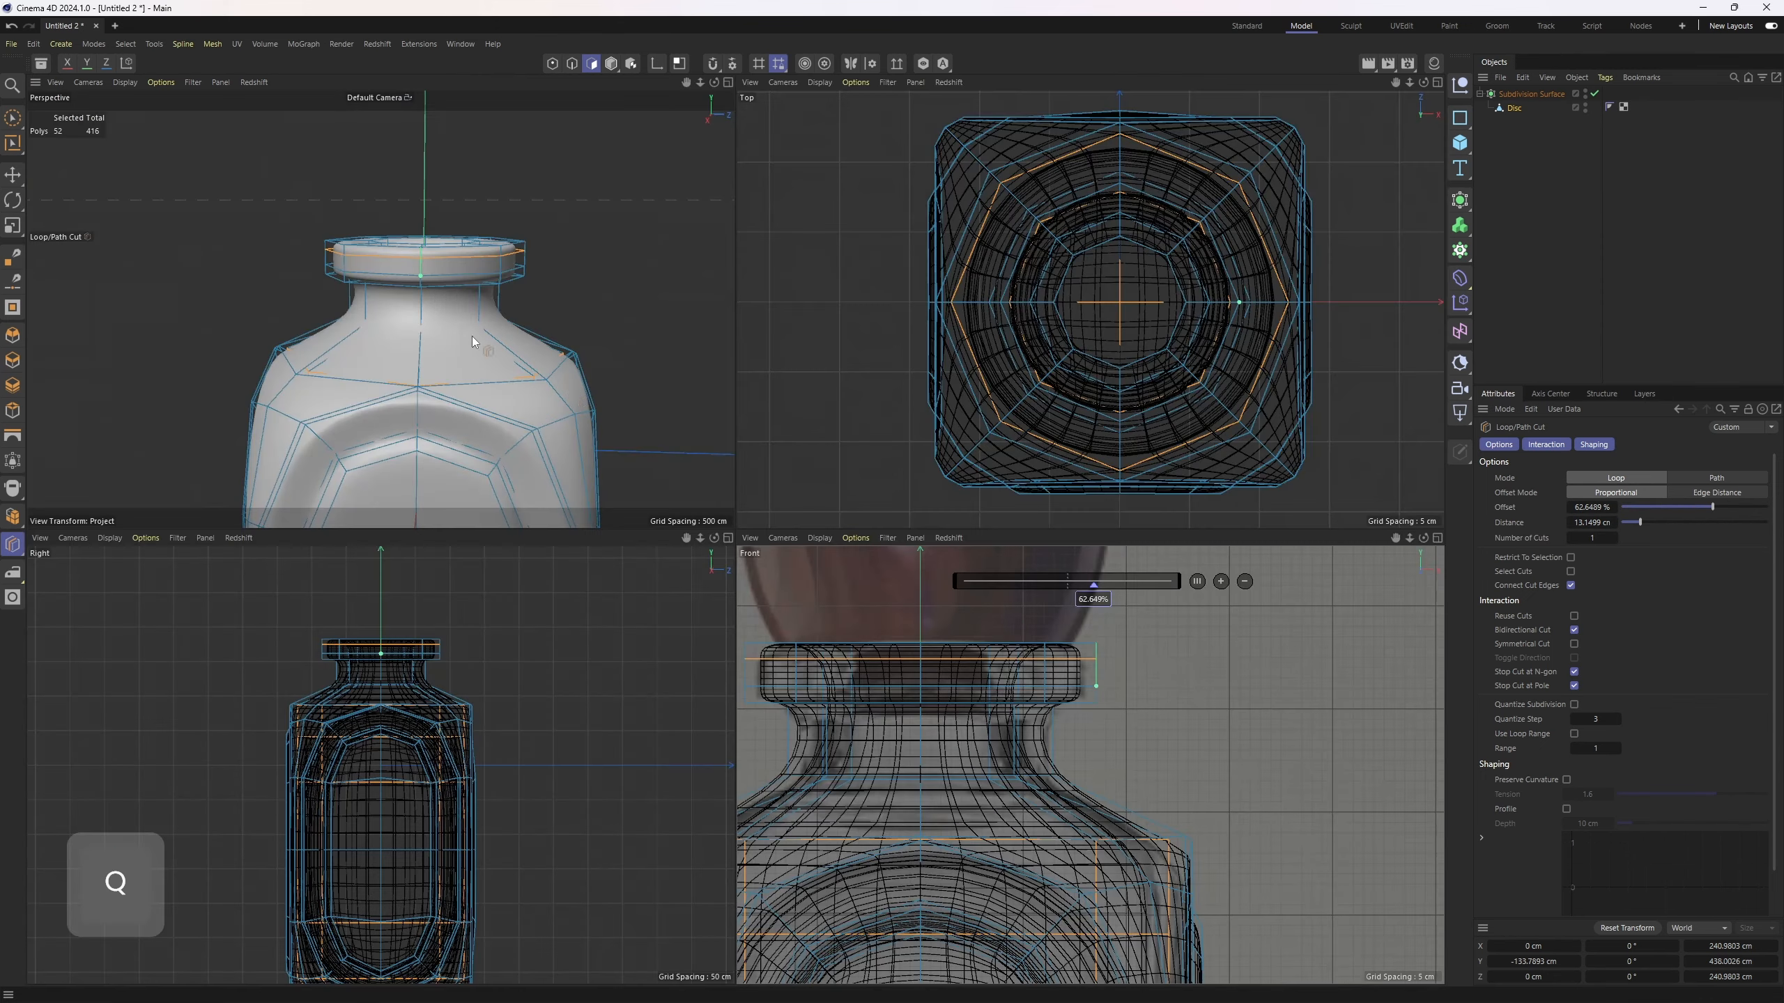
middle_click(471, 336)
left_click_drag(1027, 522, 965, 365, "alt")
key("ctrl+z")
left_click(973, 384)
- Cut two support loops around the neck, one at about 38.3 % below the lip and one near the shoulder
key("q")
left_click_drag(1027, 506, 901, 590, "alt")
key("q")
left_click(897, 505)
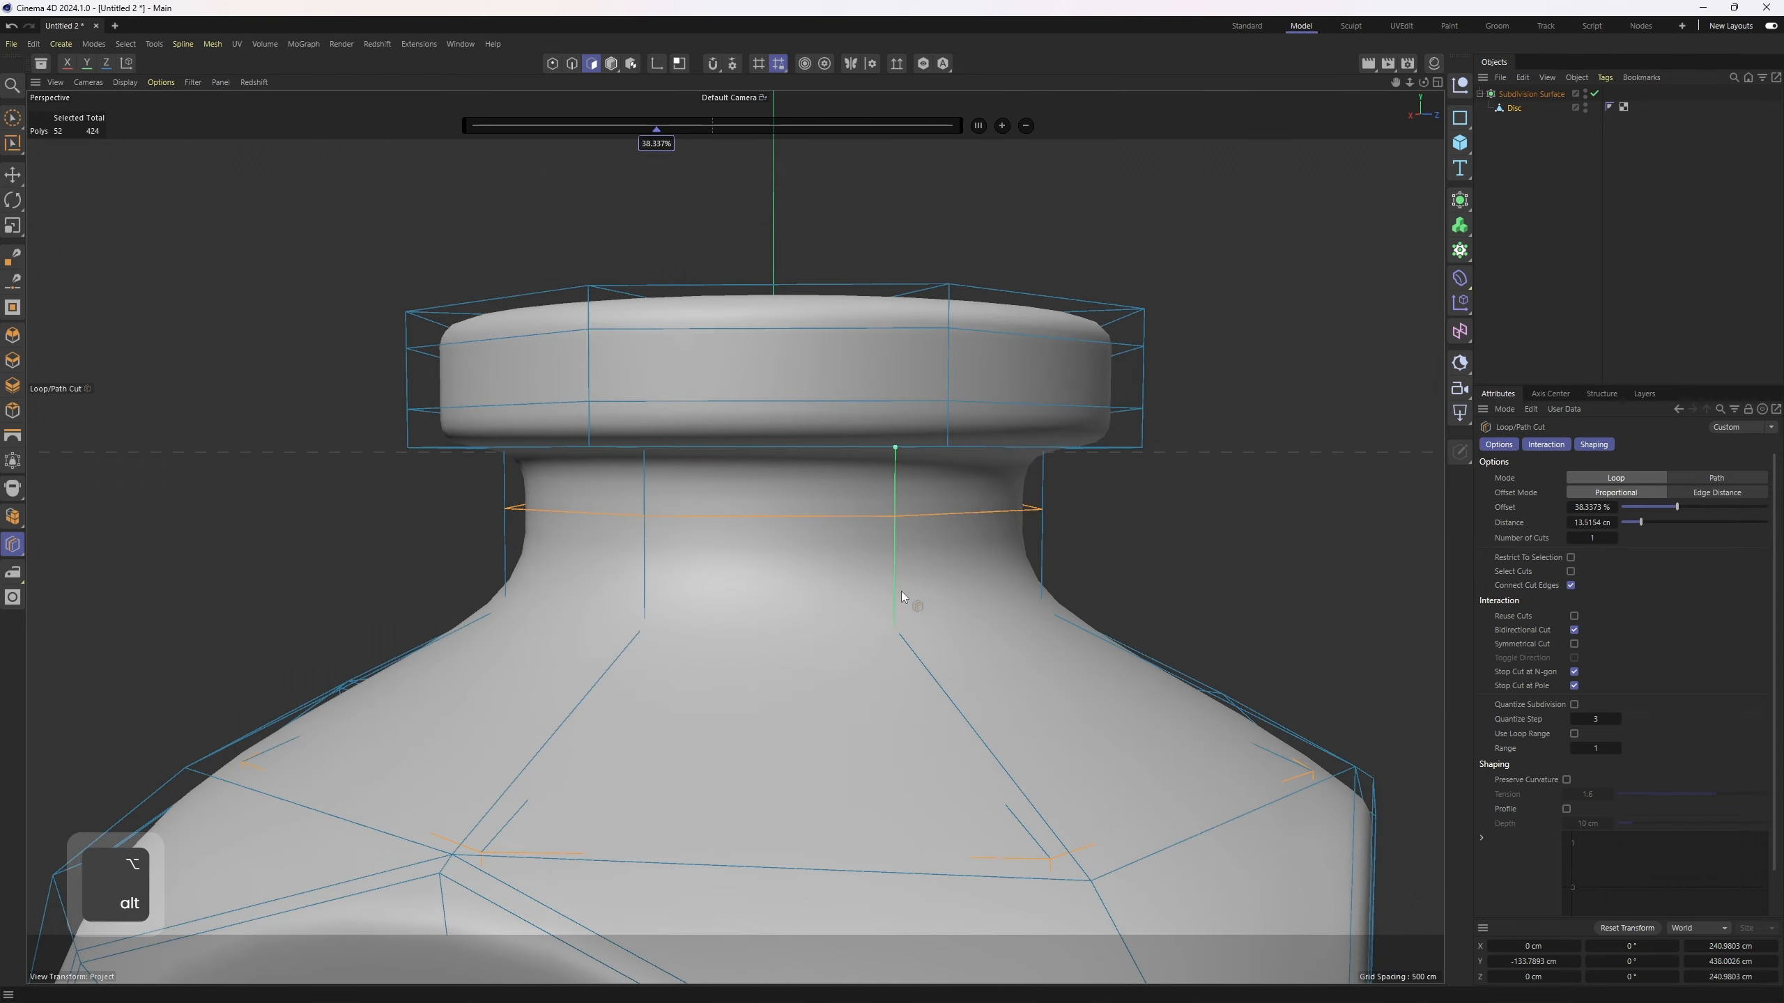
key("q")
key("q")
left_click(896, 586)
left_click(896, 586)
- Clear the selection and examine the smoothed bottle's lip, neck and panels from several angles and against the reference
left_click(1523, 211)
right_click_drag(1234, 334, 843, 485, "alt")
left_click_drag(842, 485, 872, 557, "alt")
middle_click(875, 563)
right_click_drag(1011, 668, 948, 736, "alt")
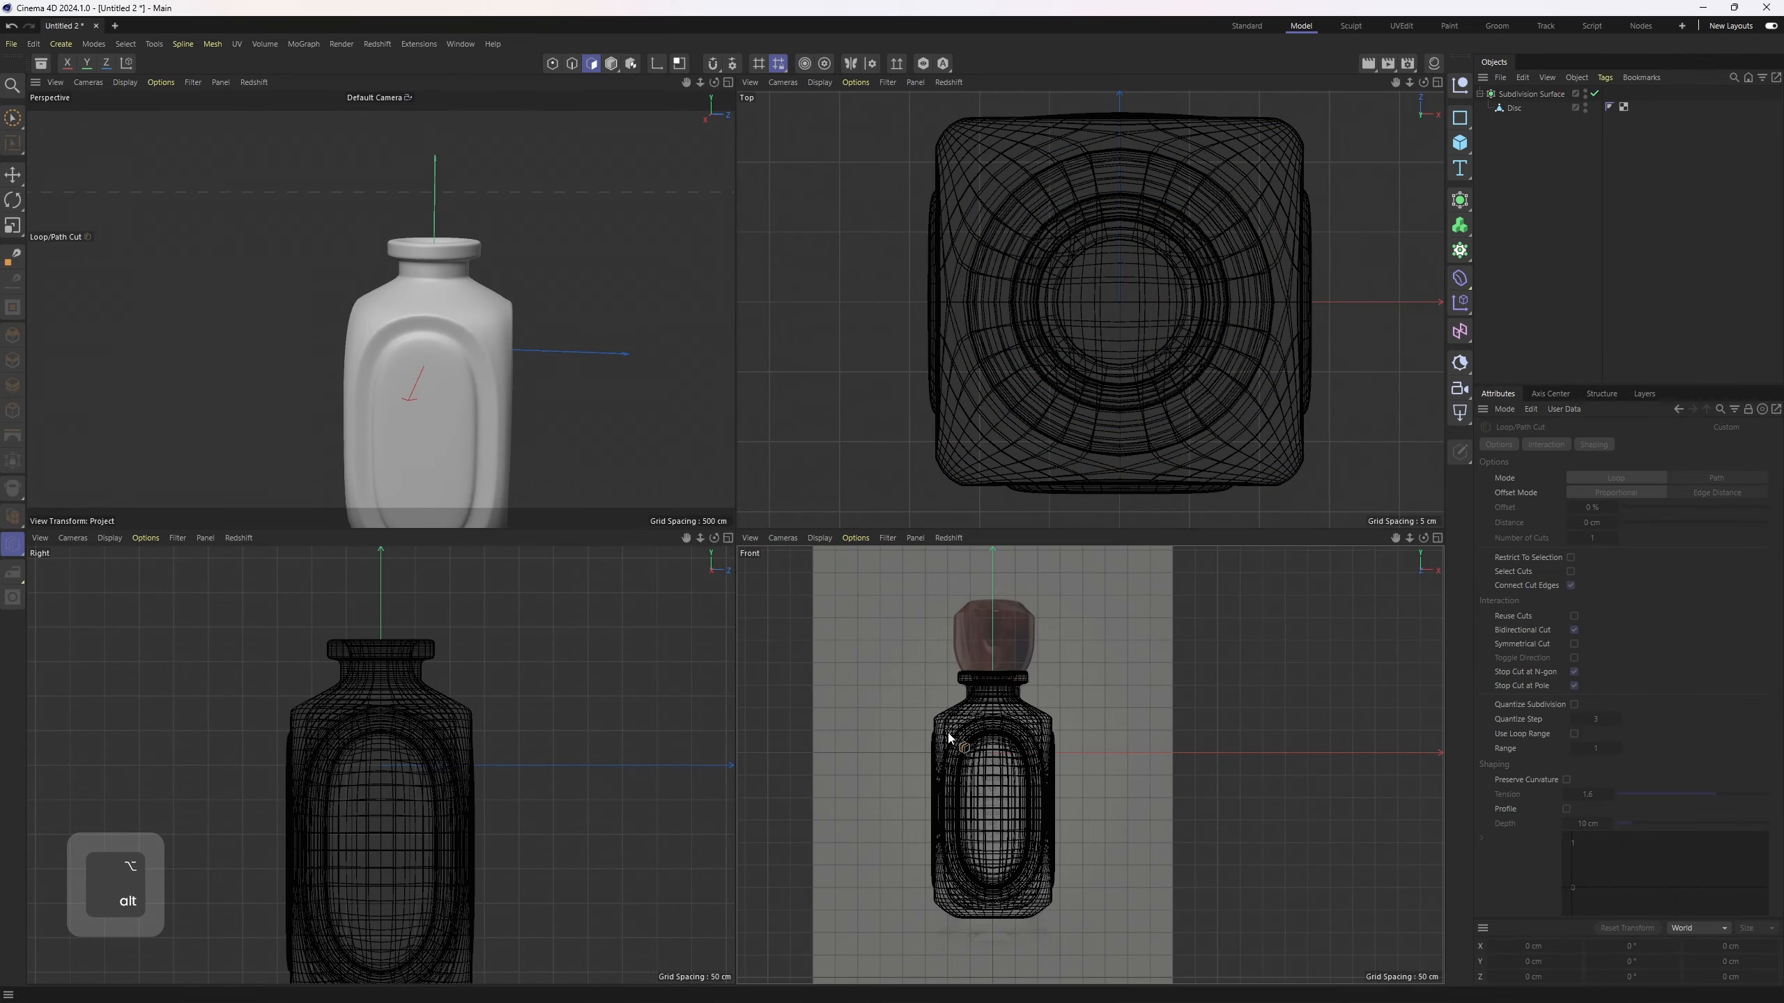
middle_click(729, 516)
right_click_drag(733, 520, 786, 547, "alt")
left_click_drag(786, 547, 696, 552, "alt")
right_click_drag(832, 571, 796, 605, "alt")
middle_click_drag(796, 605, 748, 510, "alt")
left_click_drag(749, 510, 781, 581, "alt")
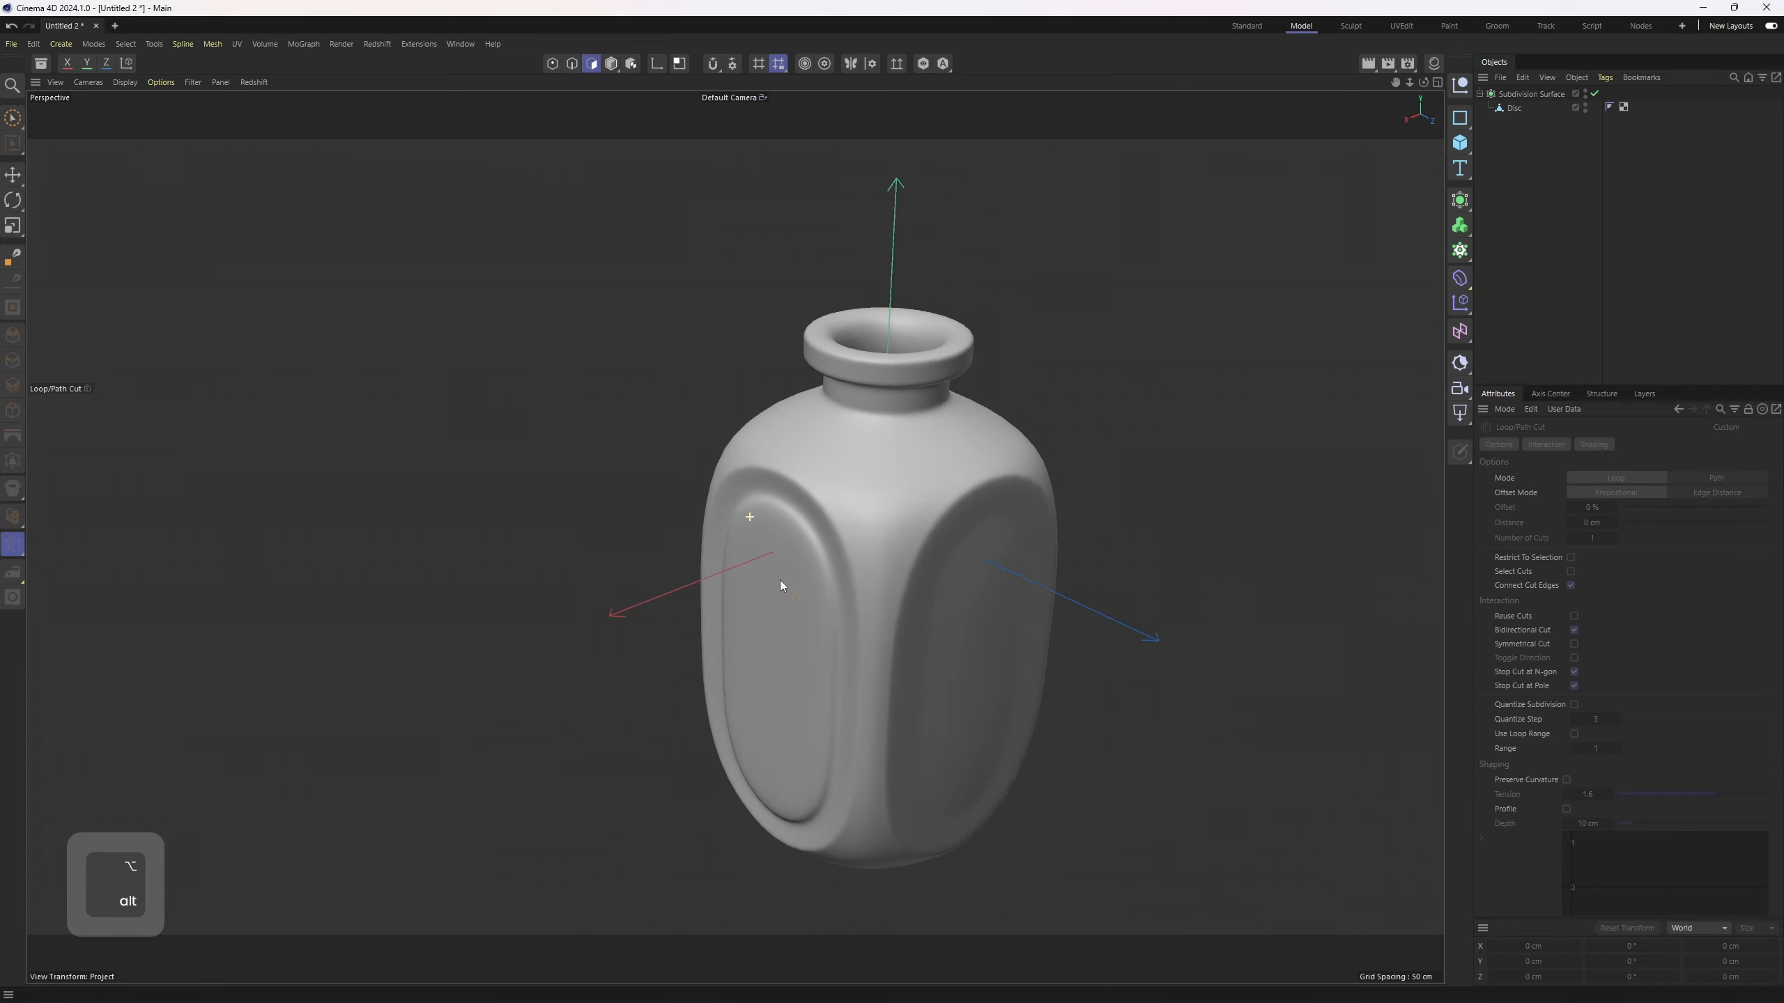
right_click_drag(780, 581, 839, 555, "alt")
- Turn off the Subdivision Surface, select all polygons of the bottle and reverse their normals
key("ctrl+z")
key("q")
mouse_move(1041, 499)
left_mouse_down("alt")
mouse_move(1023, 482)
mouse_move(1082, 428)
mouse_move(878, 409)
mouse_move(931, 435)
mouse_move(864, 389)
mouse_move(1052, 435)
left_mouse_up("alt")
key("ctrl+a")
key("ctrl+a")
key("e")
key("3")
right_click(1081, 439)
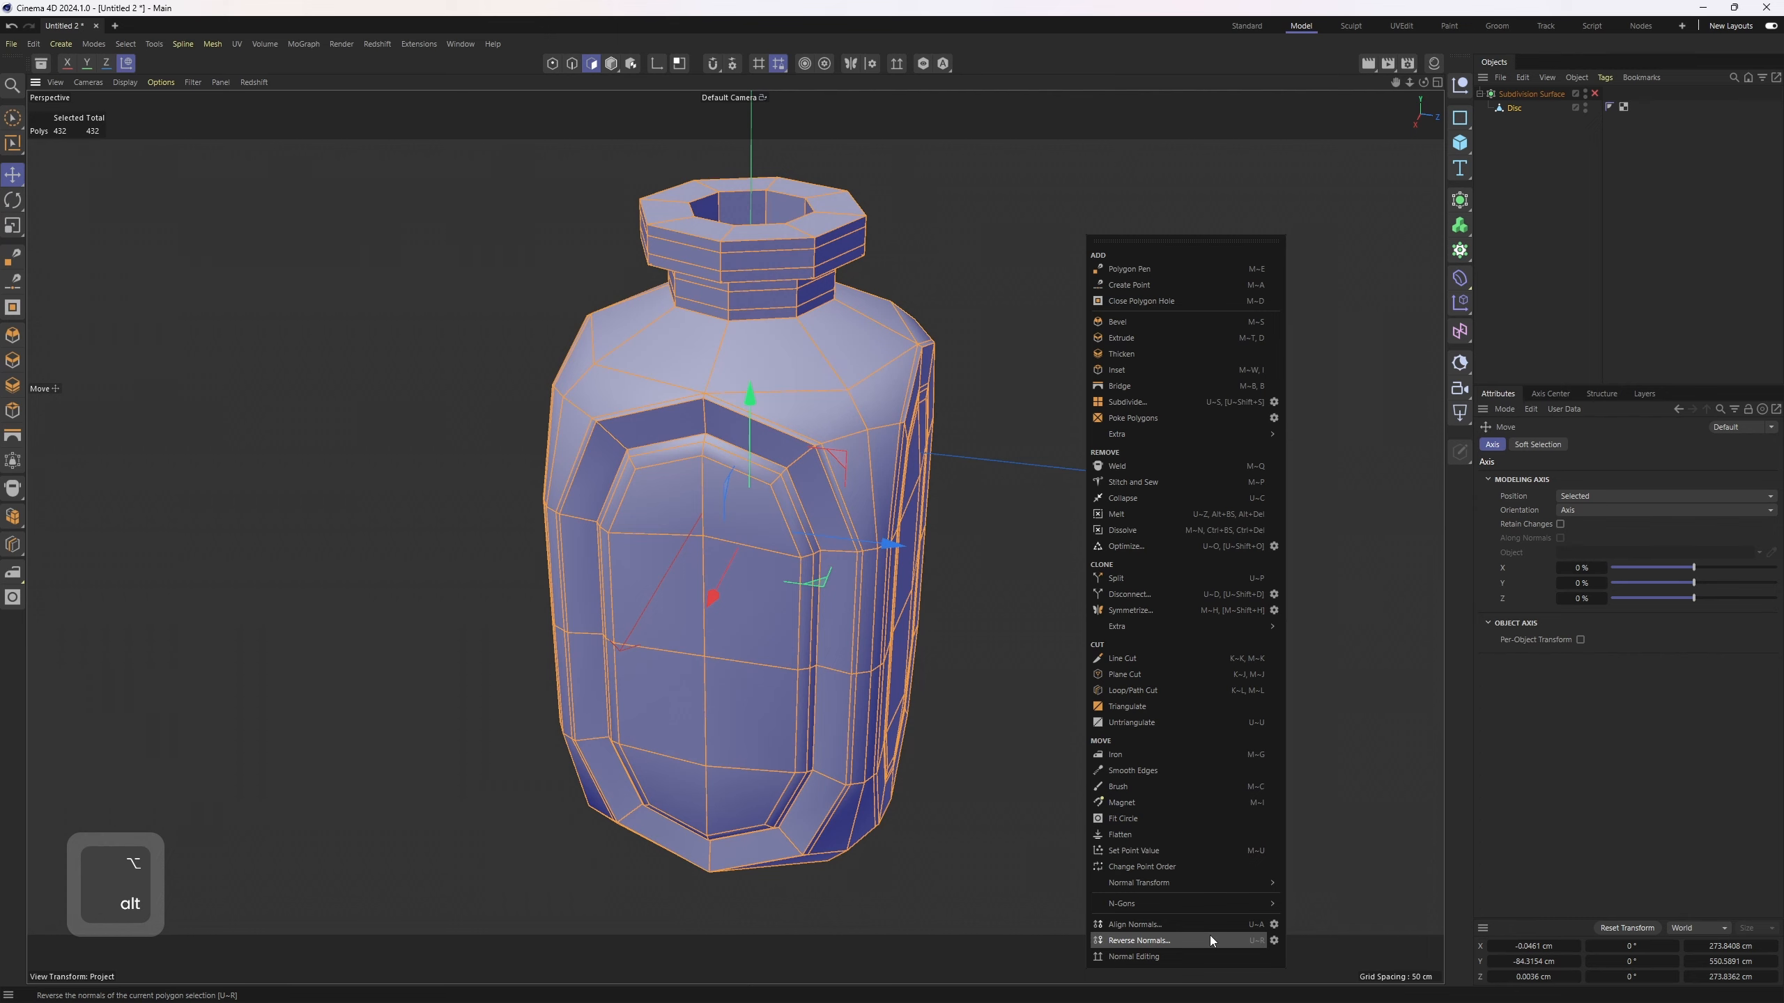
left_click(1210, 939)
- Turn the Subdivision Surface back on, clear the selection and check the bottle's shading
scroll(948, 341, "up", 3)
key("q")
left_click(1627, 327)
scroll(950, 449, "down", 5)
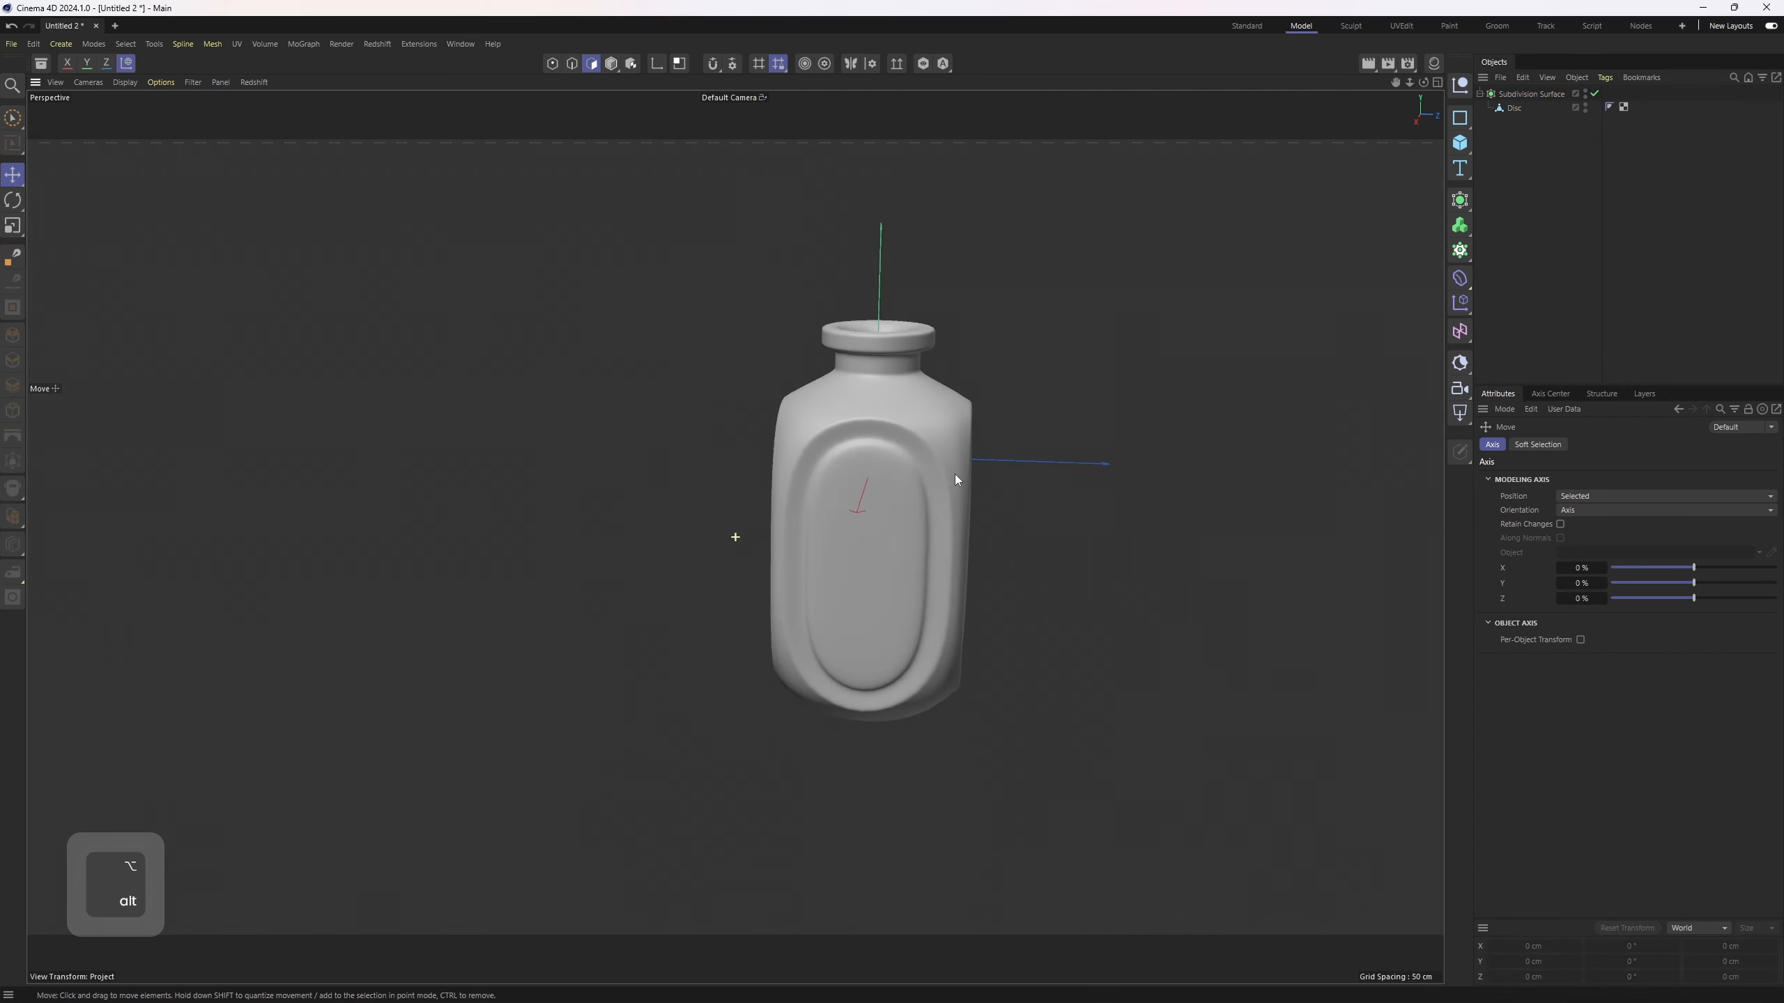
mouse_move(955, 475)
left_mouse_down("alt")
mouse_move(990, 315)
mouse_move(980, 457)
left_mouse_up("alt")
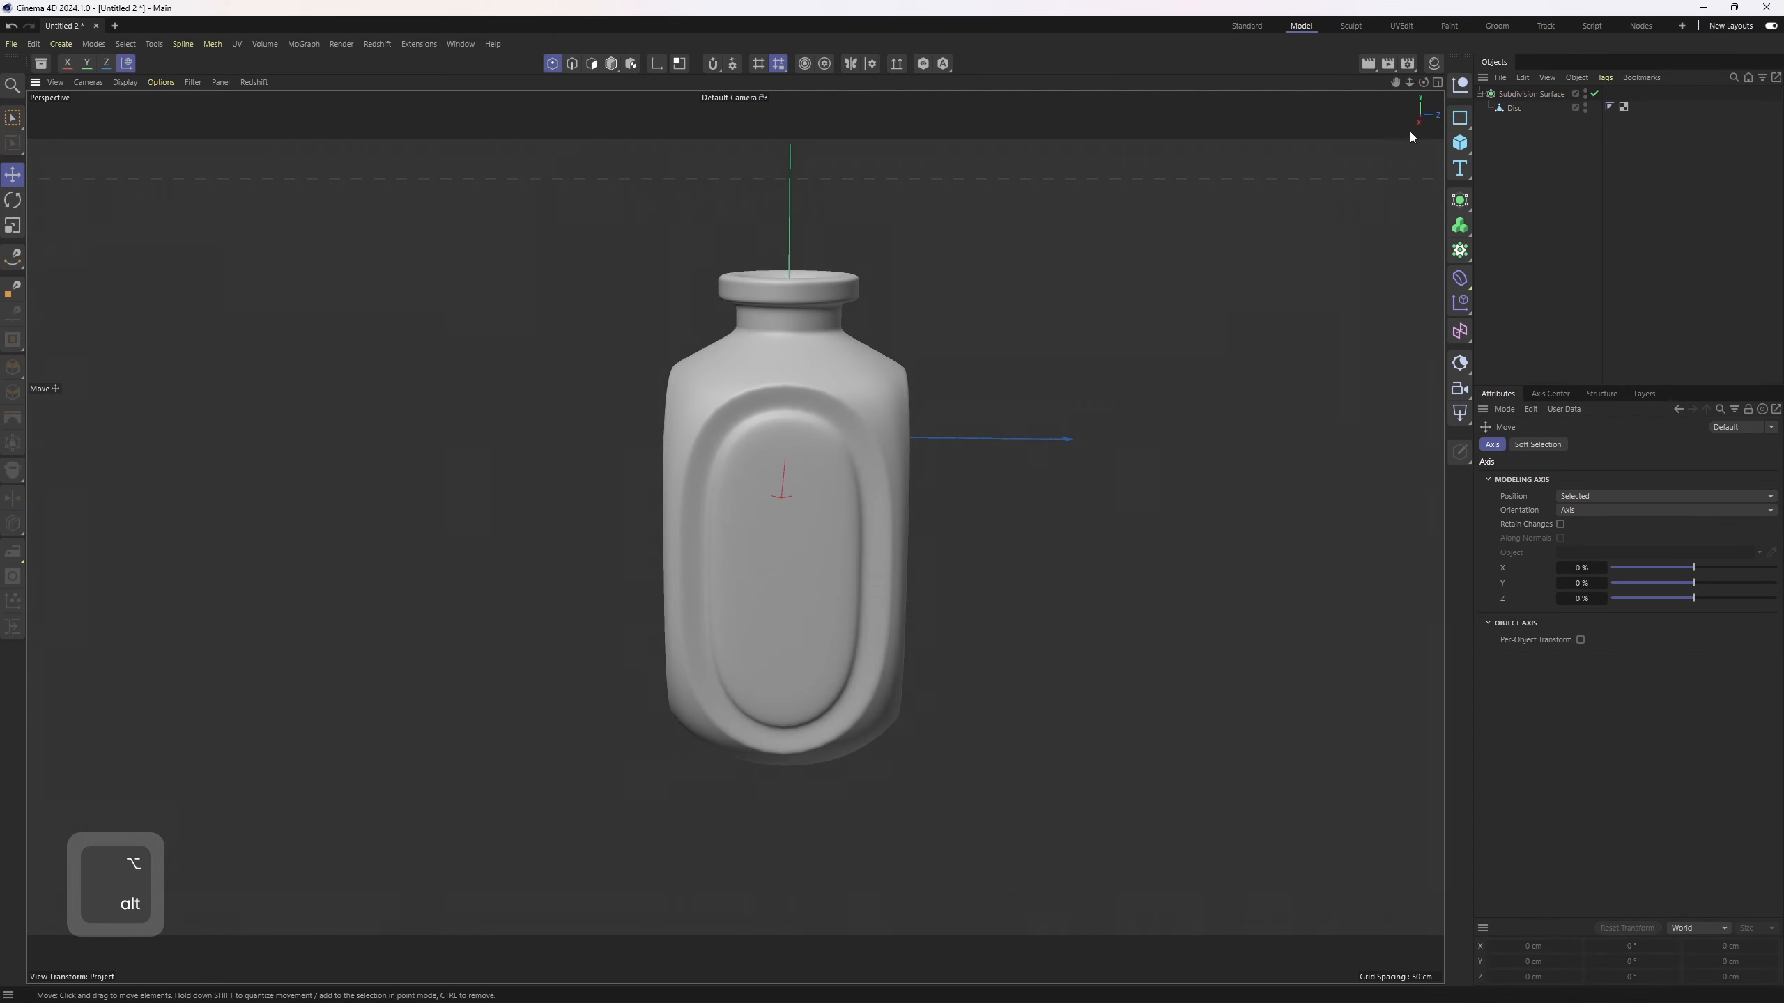
- Create a new material, assign it to the Disc object and open the material's properties
left_click(1435, 63)
double_click(1258, 197)
left_click_drag(1248, 138, 1637, 109)
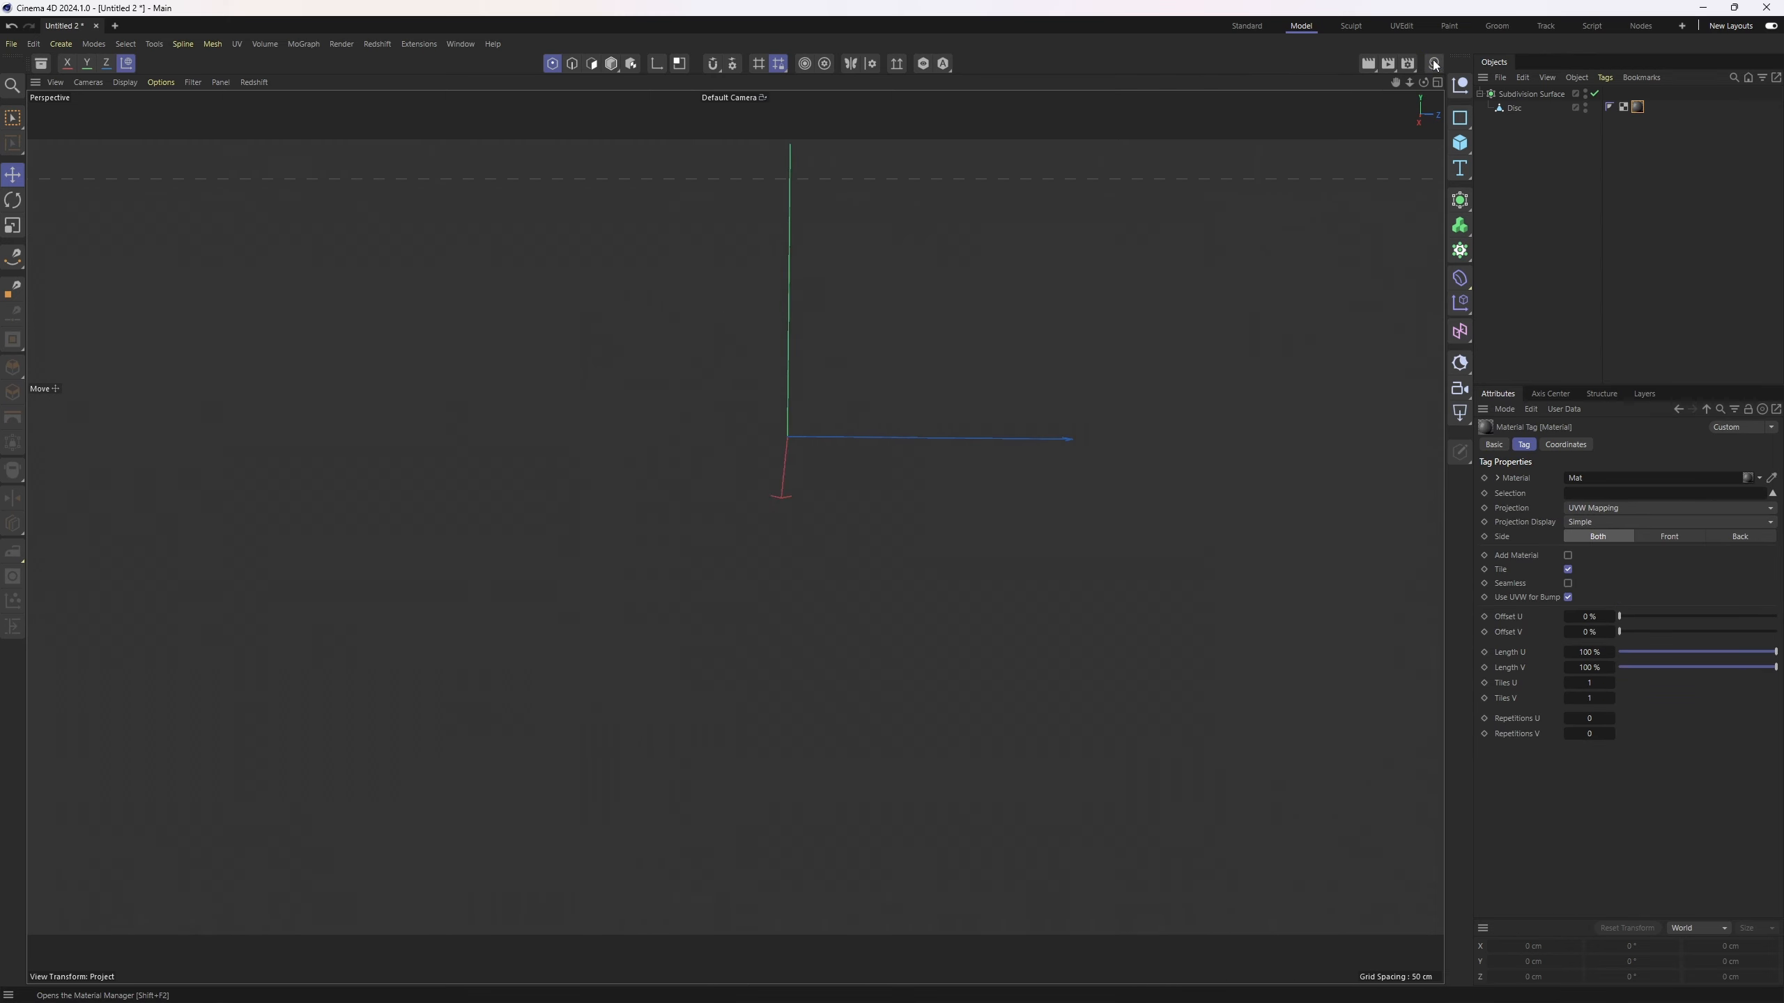
double_click(1637, 108)
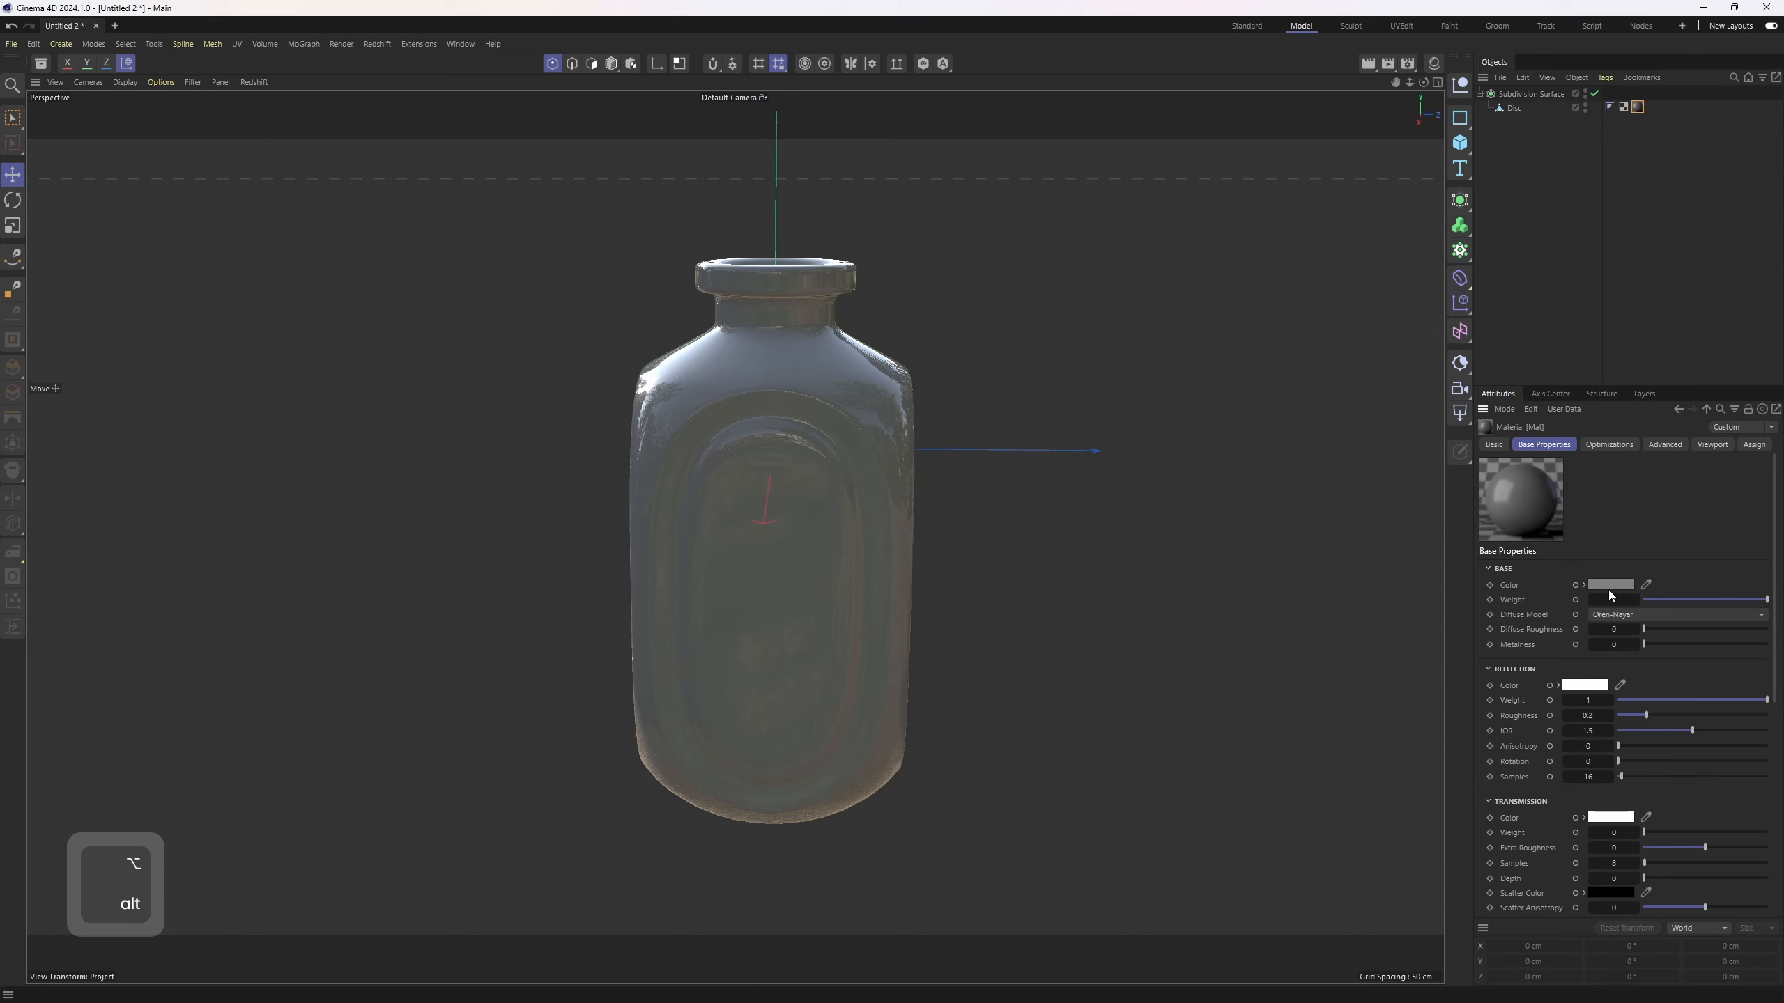
- Give the bottle's material a dark red base color and lower its reflection roughness to 0.062
left_click(1609, 587)
left_click_drag(1564, 705, 1625, 715)
left_click(1751, 602)
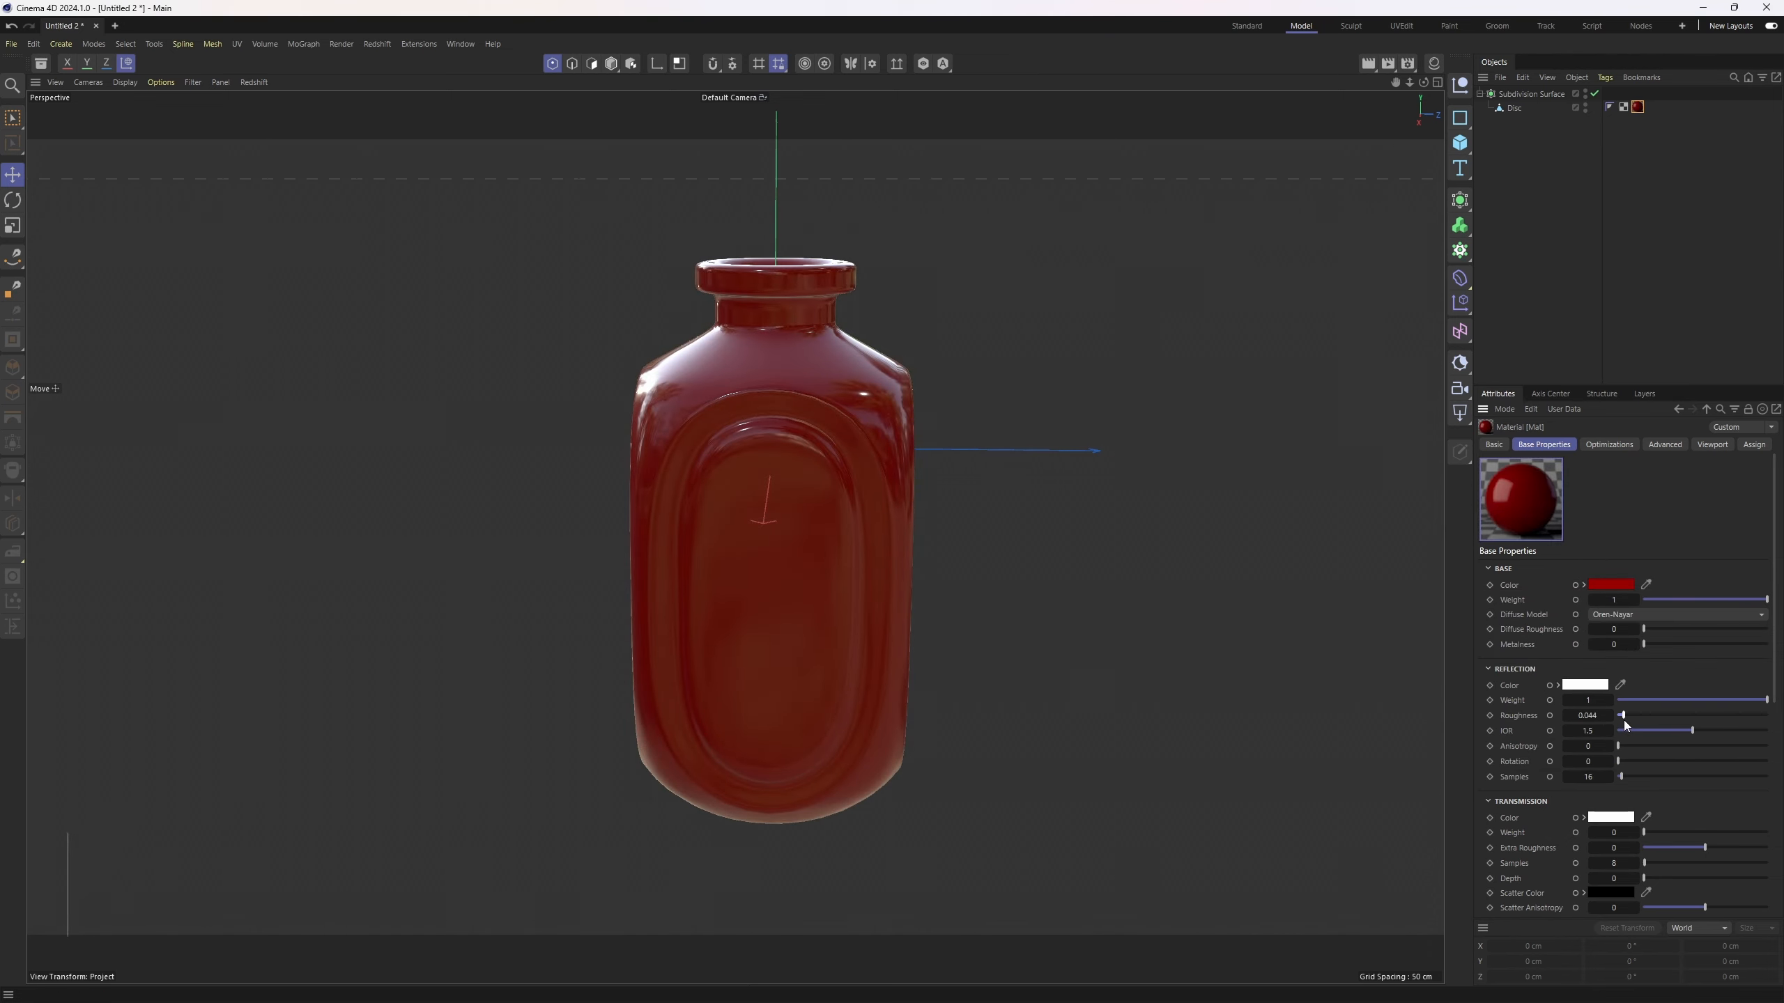
- Examine the glossy reflections on the bottle's neck, shoulder and panels from several angles, checking for shading flaws
mouse_move(689, 232)
left_mouse_down("alt")
mouse_move(917, 426)
mouse_move(1097, 524)
mouse_move(984, 384)
mouse_move(945, 438)
mouse_move(1137, 345)
mouse_move(946, 486)
mouse_move(937, 380)
mouse_move(869, 310)
mouse_move(892, 392)
left_mouse_up("alt")
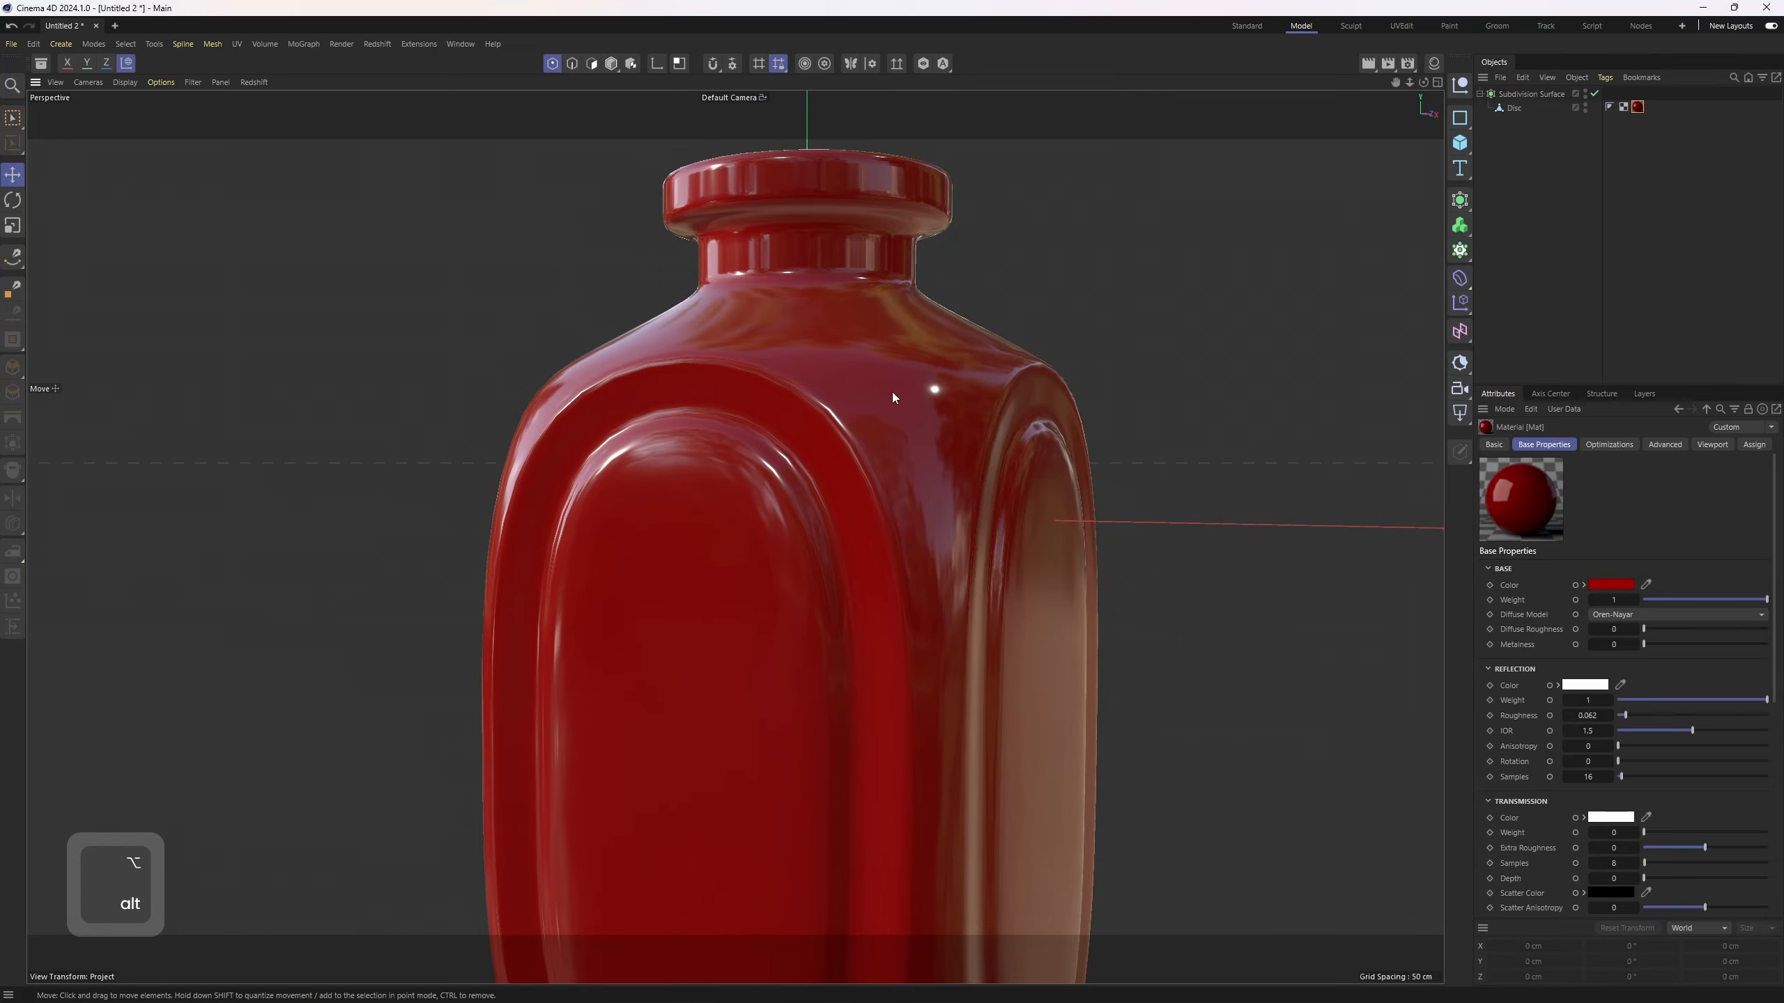
key("n")
key("b")
key("n")
key("a")
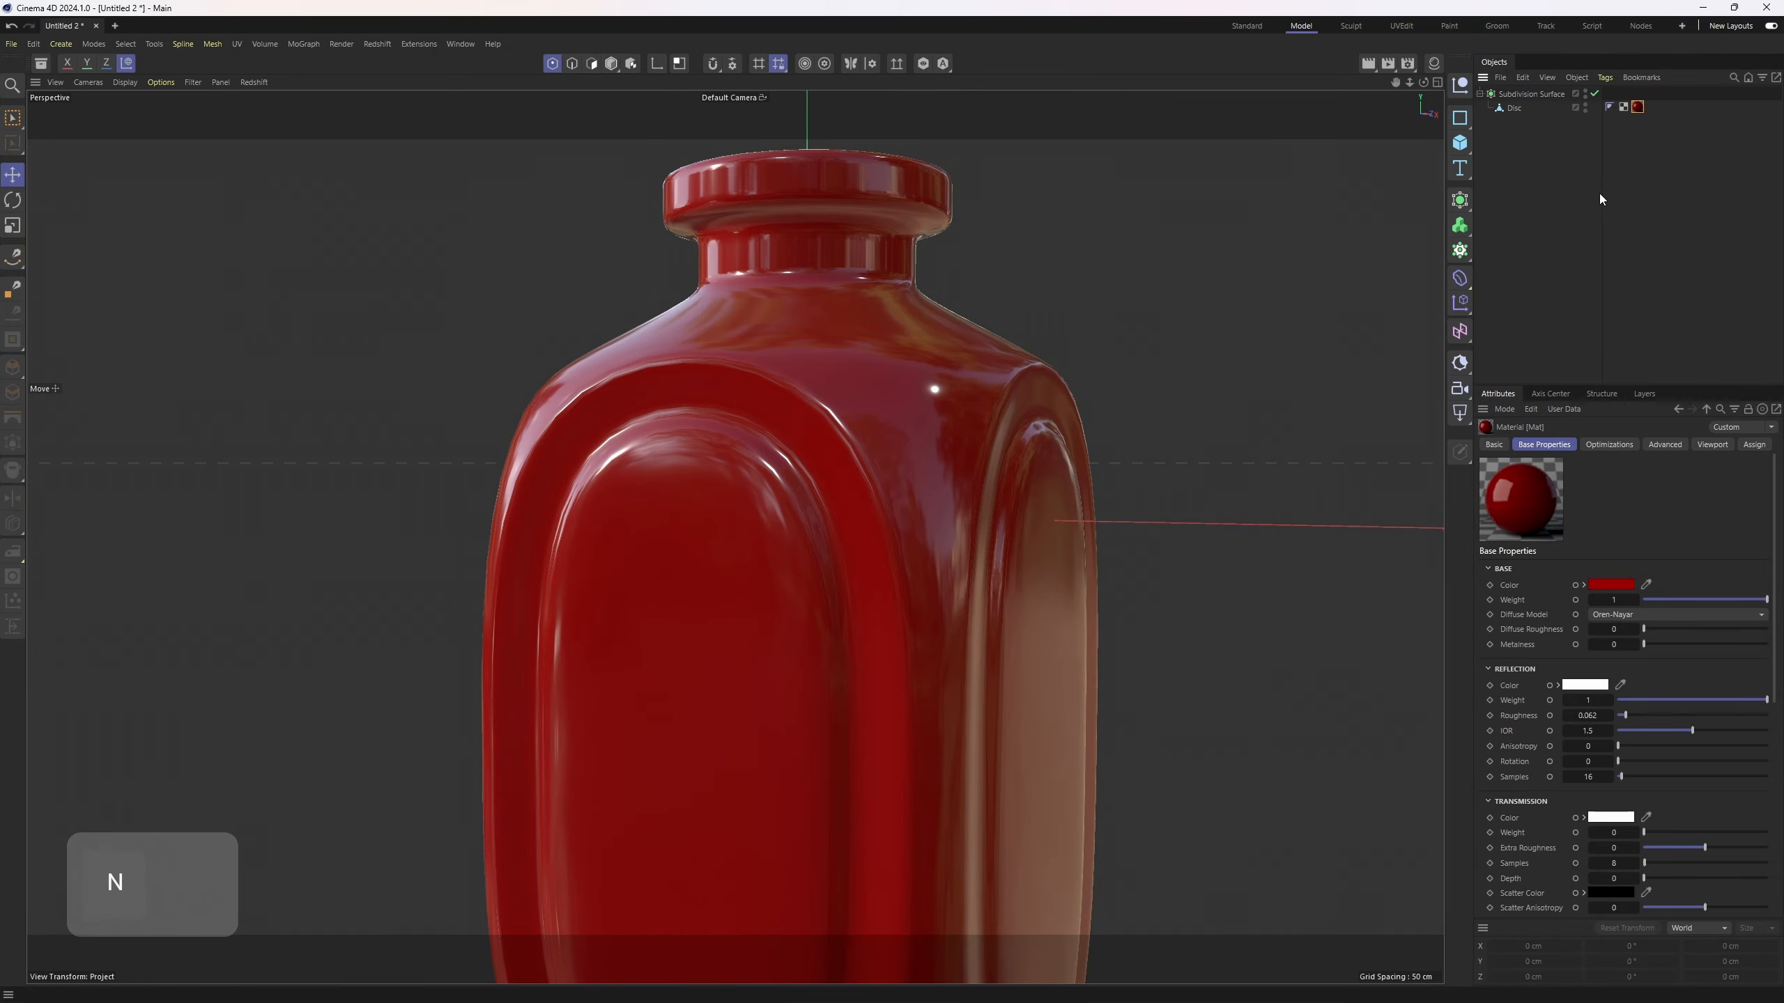
left_click(1600, 193)
mouse_move(683, 396)
right_mouse_down("alt")
mouse_move(710, 396)
mouse_move(790, 329)
right_mouse_up("alt")
left_click_drag(790, 328, 642, 388, "alt")
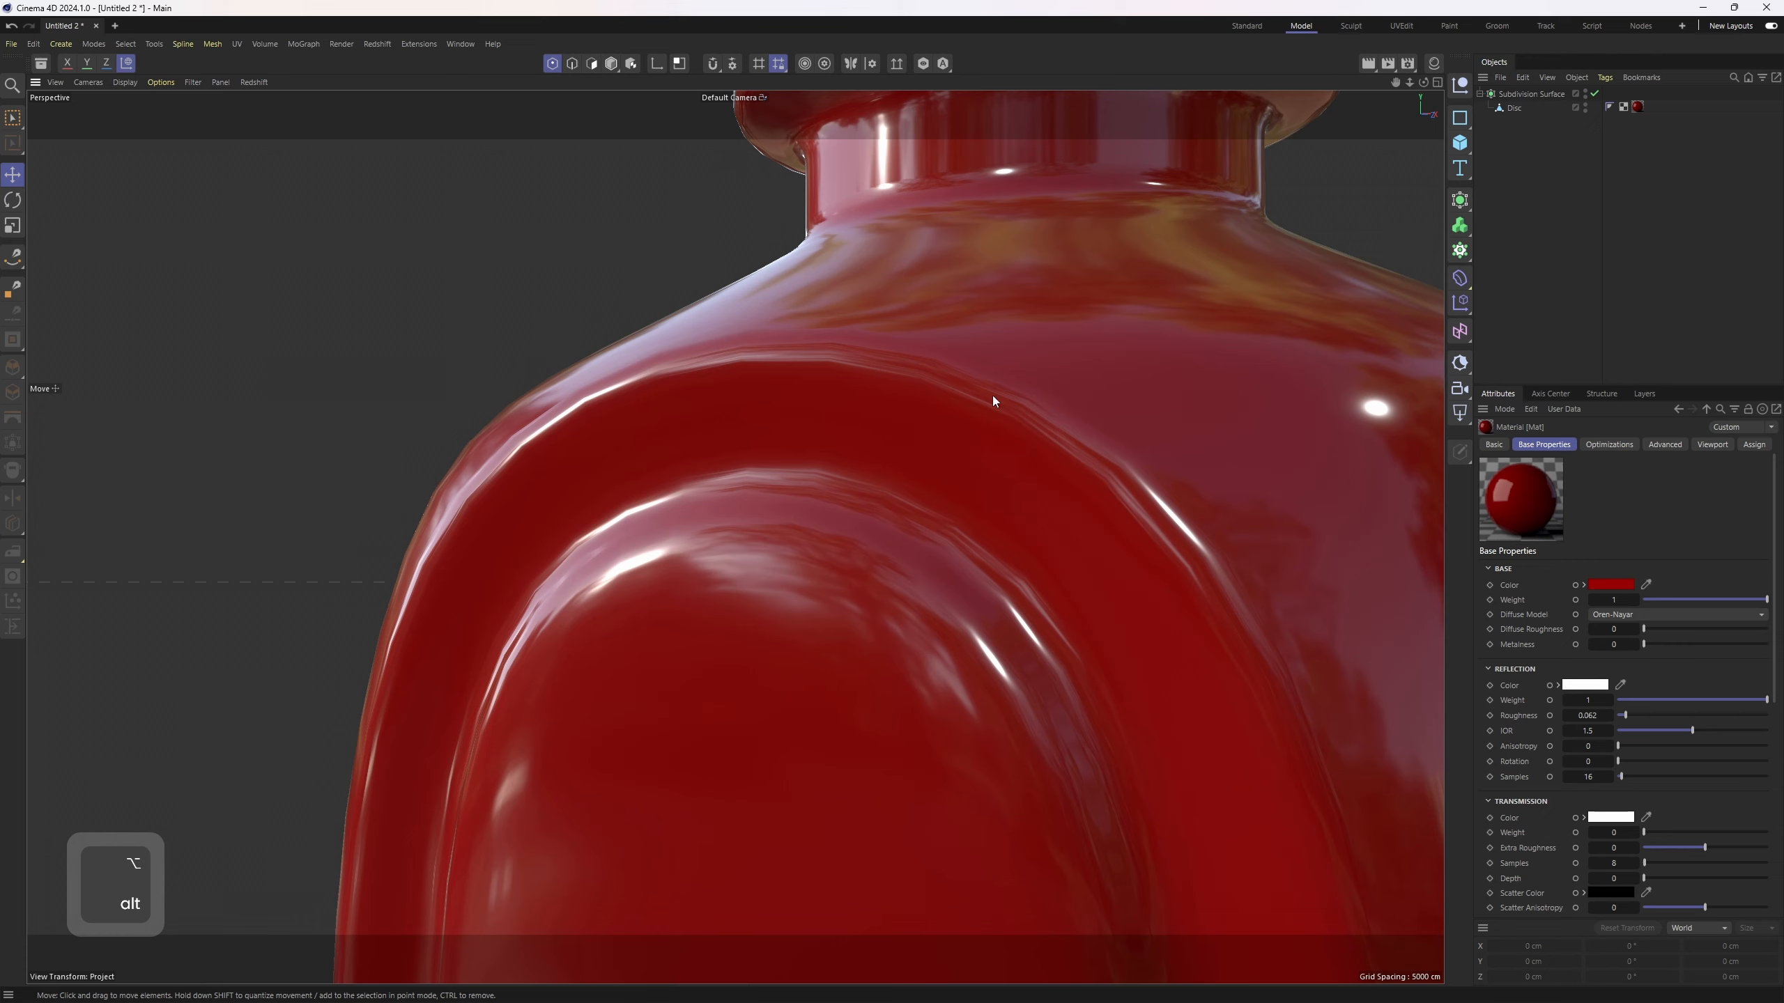
left_click(1541, 95)
right_click_drag(948, 492, 738, 492, "alt")
left_click_drag(737, 492, 878, 492, "alt")
- Change the bottle material's base color to black and raise its reflection roughness for softer highlights
double_click(1636, 108)
left_click(1609, 584)
left_click_drag(1514, 707, 1498, 756)
left_click(1498, 748)
left_click(1749, 602)
left_click_drag(957, 418, 990, 404, "alt")
left_click_drag(1651, 716, 1687, 720)
left_click_drag(1004, 450, 933, 590, "alt")
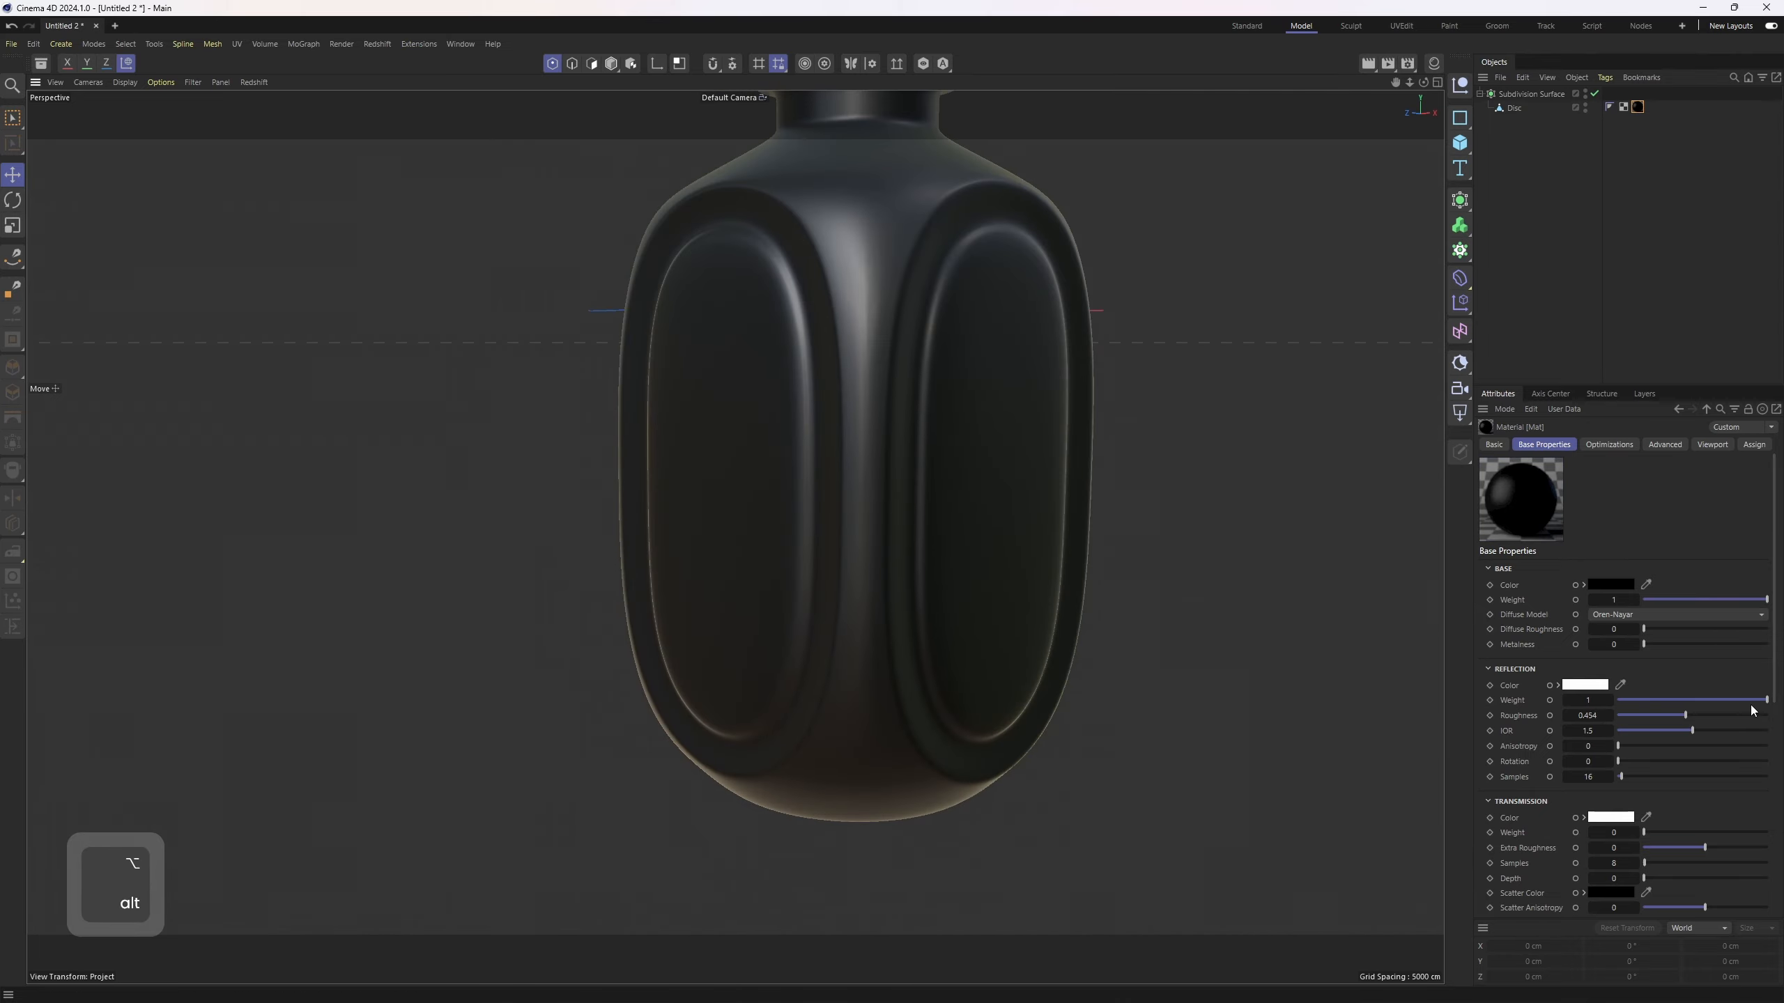
left_click_drag(1680, 719, 1670, 717)
- Show the mesh lines on the shaded bottle and set the Subdivision Surface's viewport subdivision to 2
mouse_move(1069, 333)
left_mouse_down("alt")
mouse_move(931, 602)
mouse_move(906, 478)
left_mouse_up("alt")
key("n")
key("b")
left_click(1545, 94)
left_click(1578, 495)
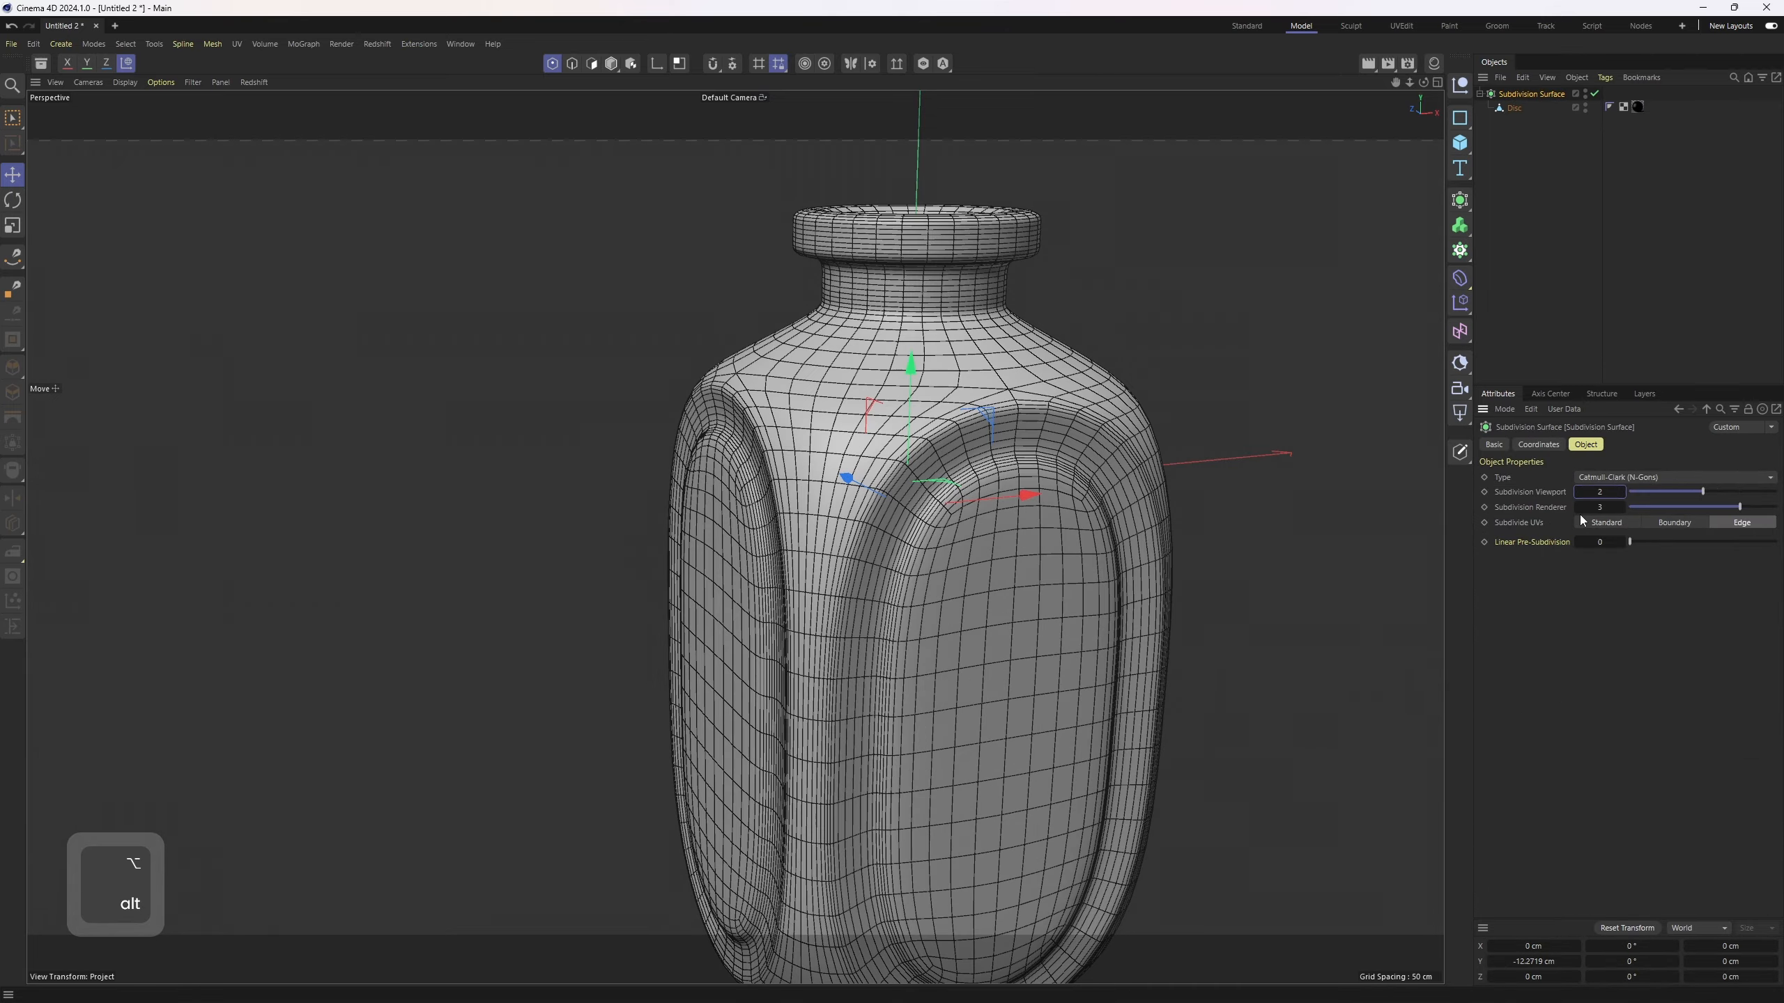
left_click(1579, 510)
left_click(1608, 296)
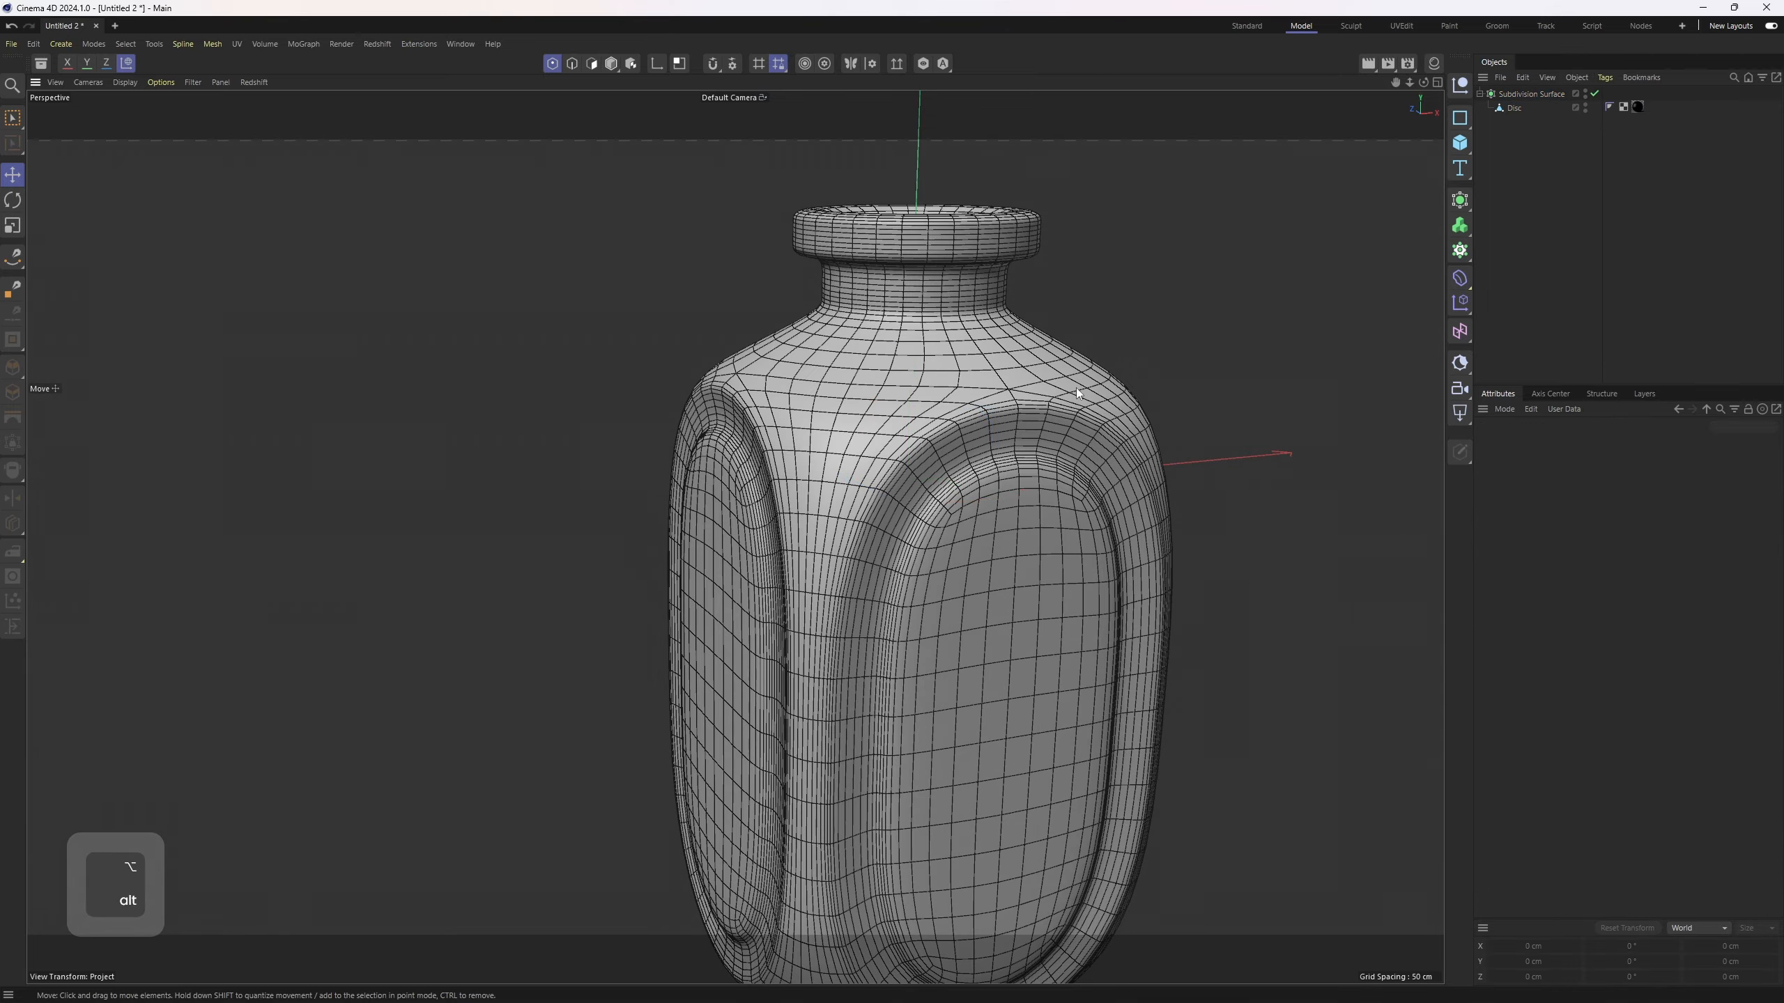
- Compare the bottle's shoulder and panel mesh with the Subdivision Surface off and on
left_click_drag(1076, 388, 811, 498, "alt")
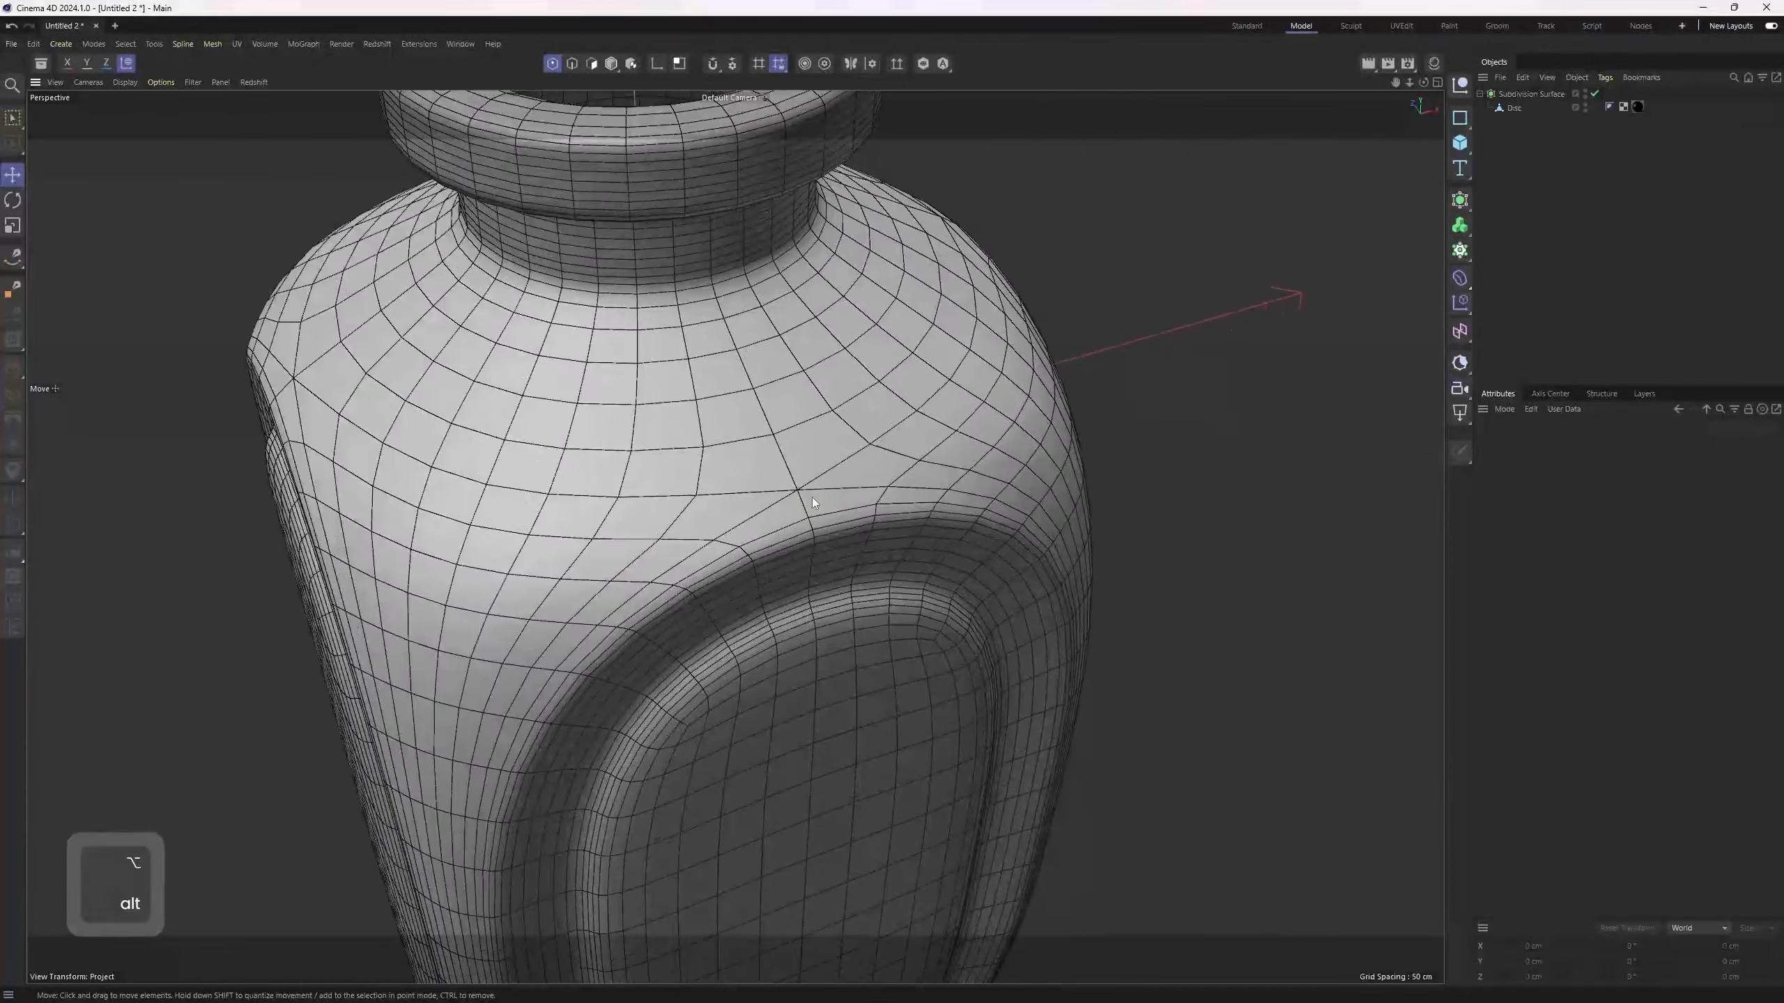
left_click(1595, 93)
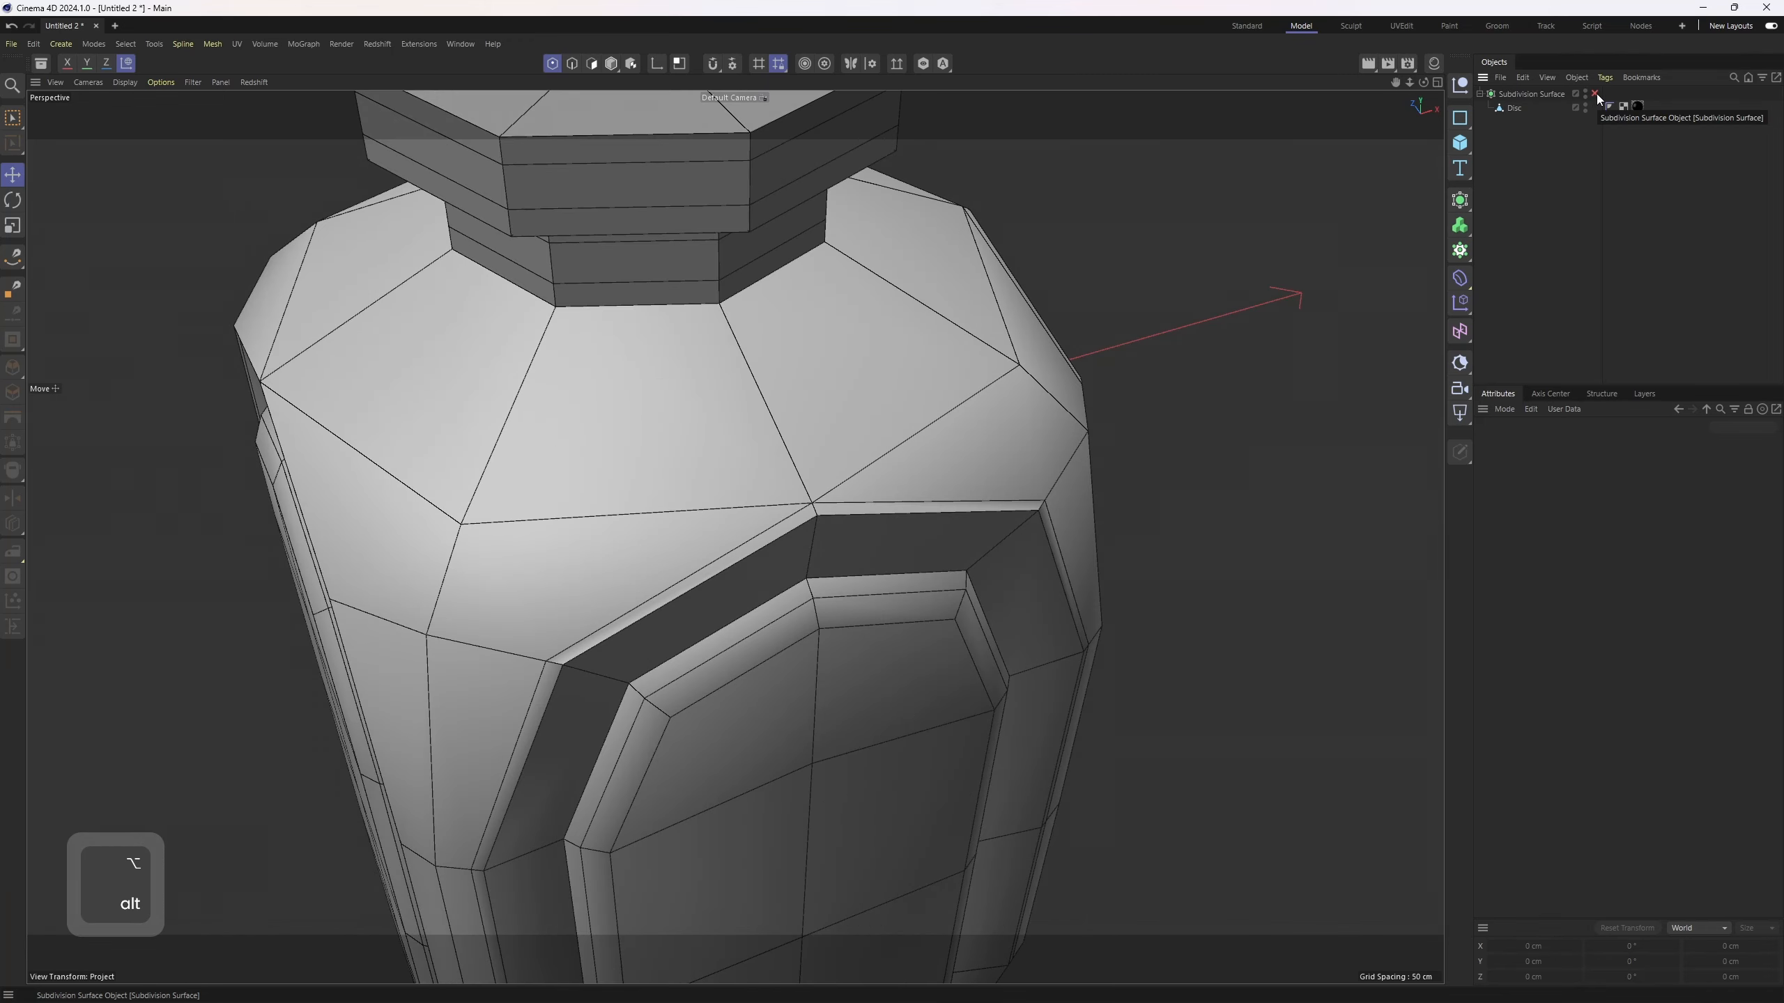
left_click(1595, 94)
left_click_drag(1193, 296, 816, 446, "alt")
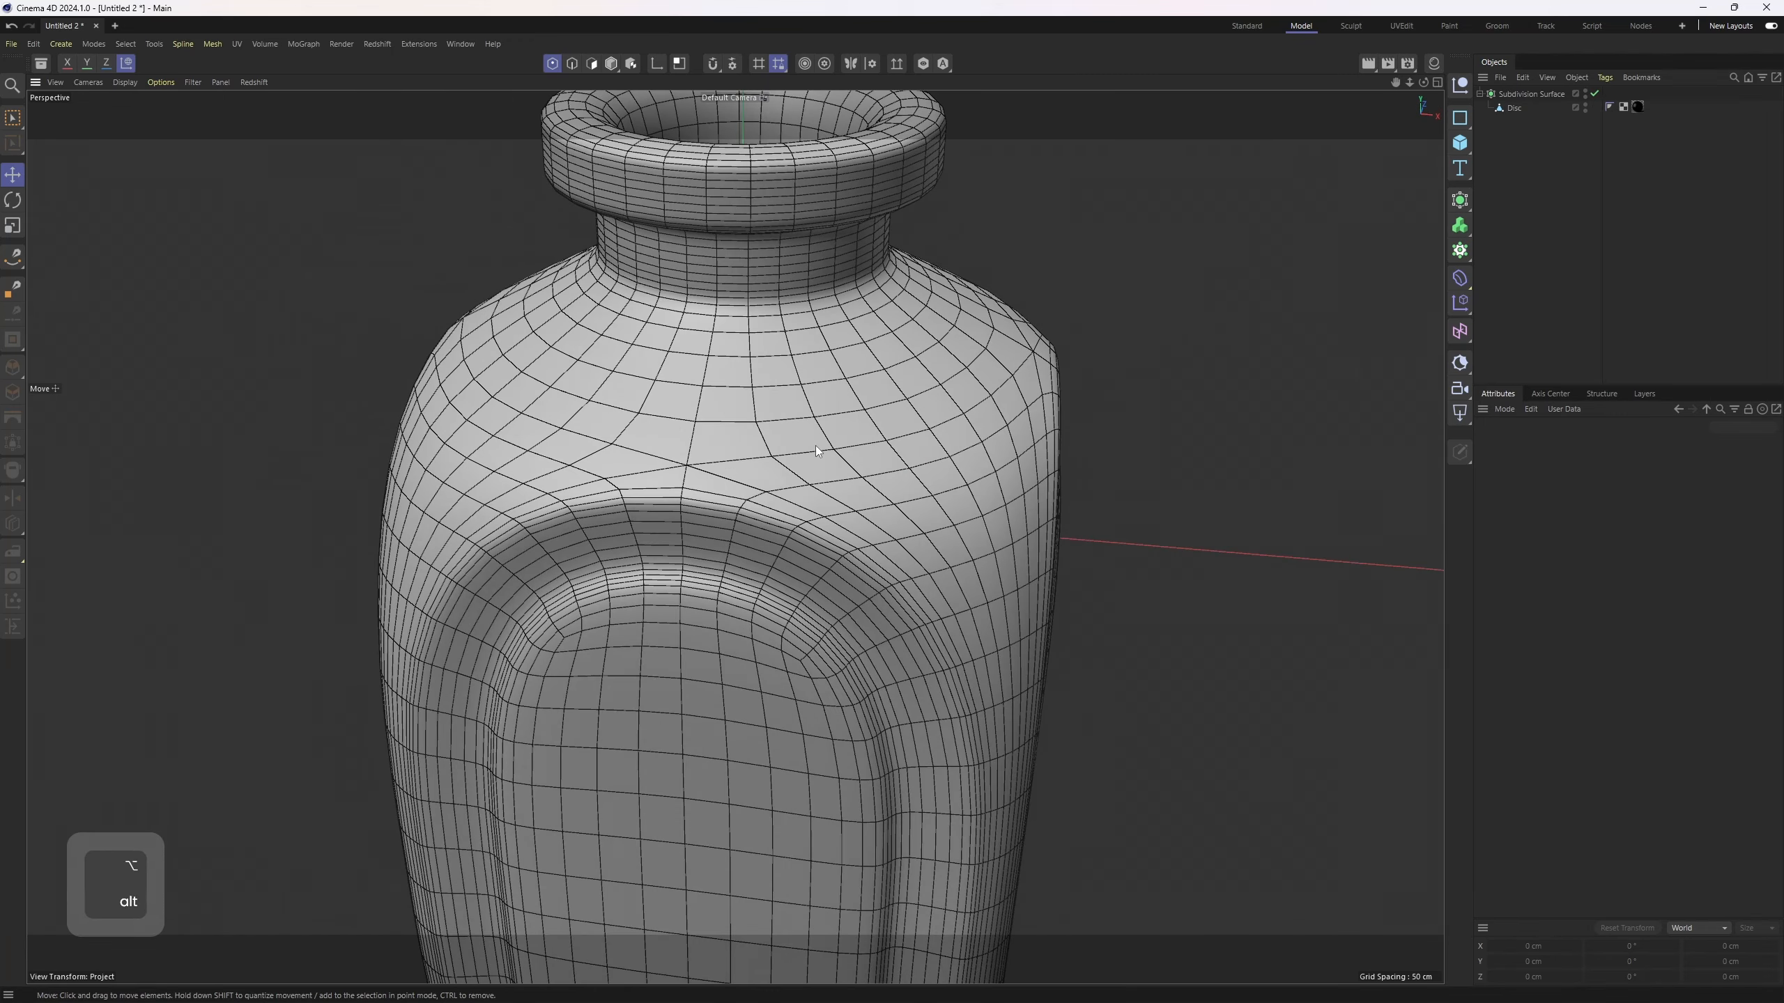
key("n")
key("a")
- Add a Cylinder for the cap and raise it to about Y 231.7 cm, over the reference cap in the front view
middle_click(883, 407)
middle_click(1054, 702)
left_click_drag(1459, 143, 1388, 169)
left_click_drag(726, 836, 726, 322)
key("n")
key("g")
- Check how the cylinder sits in the bottle's opening with mesh lines shown, turning the cylinder off and on
middle_click(828, 414)
middle_click(702, 408)
mouse_move(737, 415)
left_mouse_down("alt")
mouse_move(789, 421)
mouse_move(794, 450)
left_mouse_up("alt")
middle_click_drag(744, 197, 773, 348, "alt")
scroll(773, 349, "up", 5)
key("n")
key("b")
key("b")
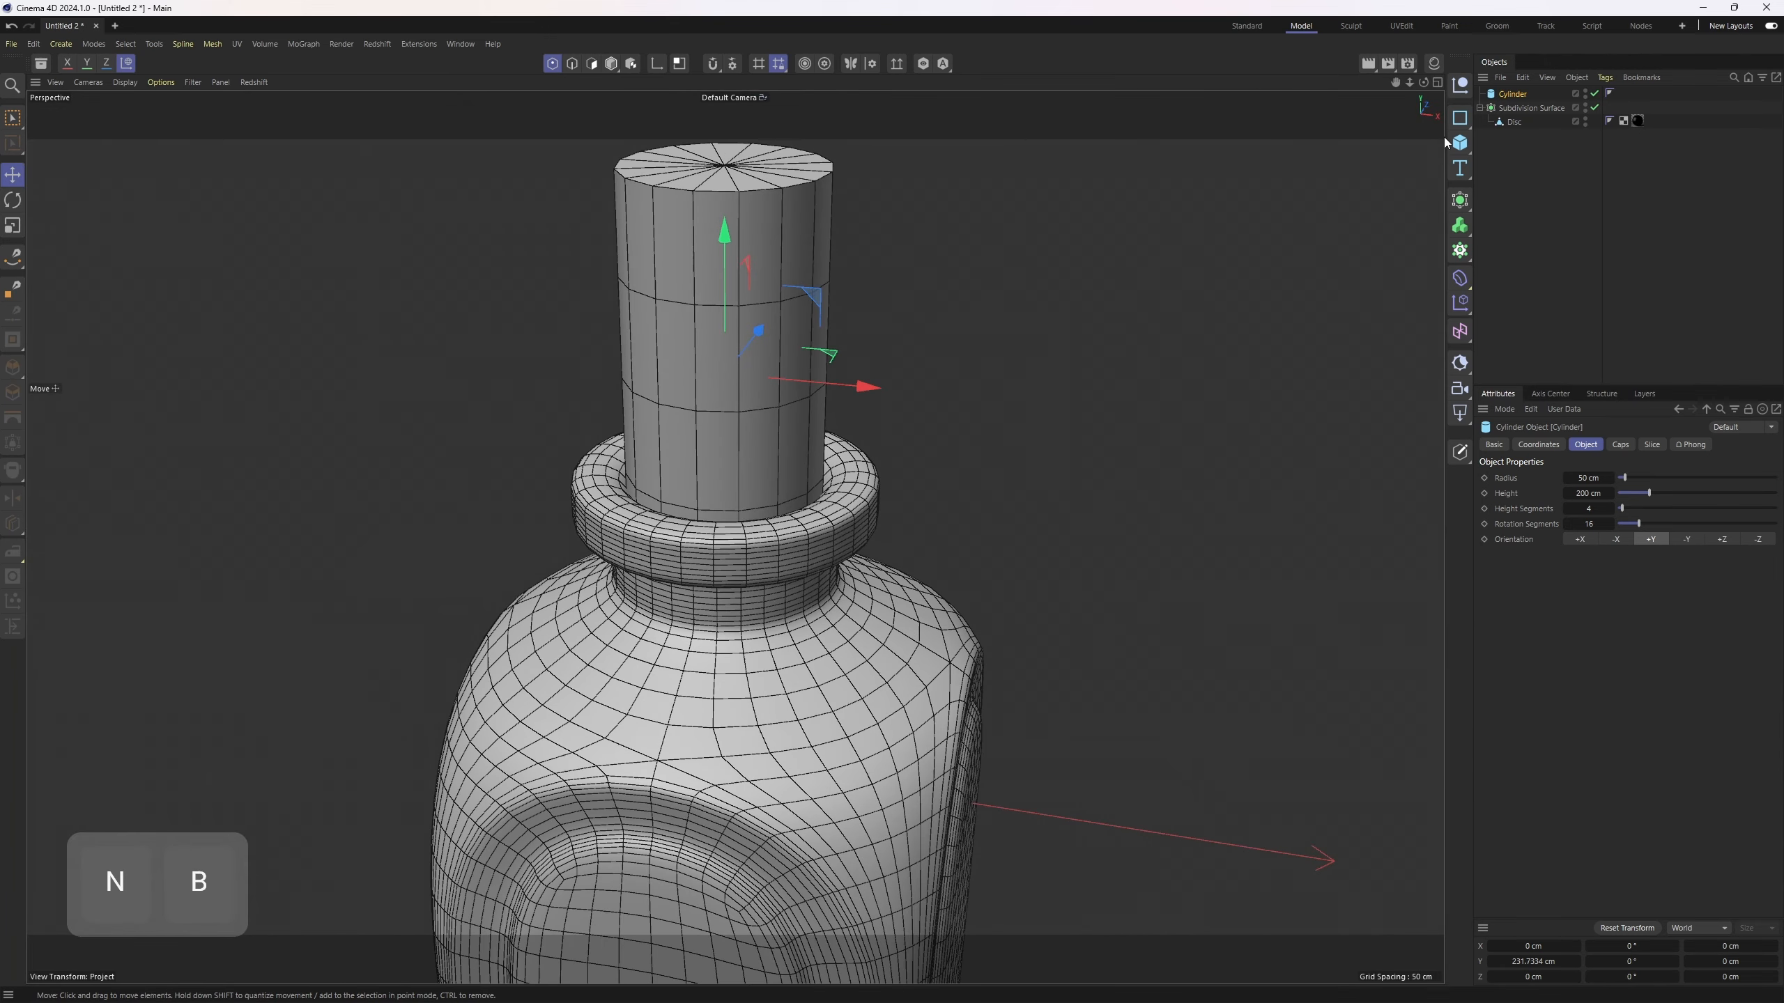
left_click(1594, 94)
left_click(1510, 122)
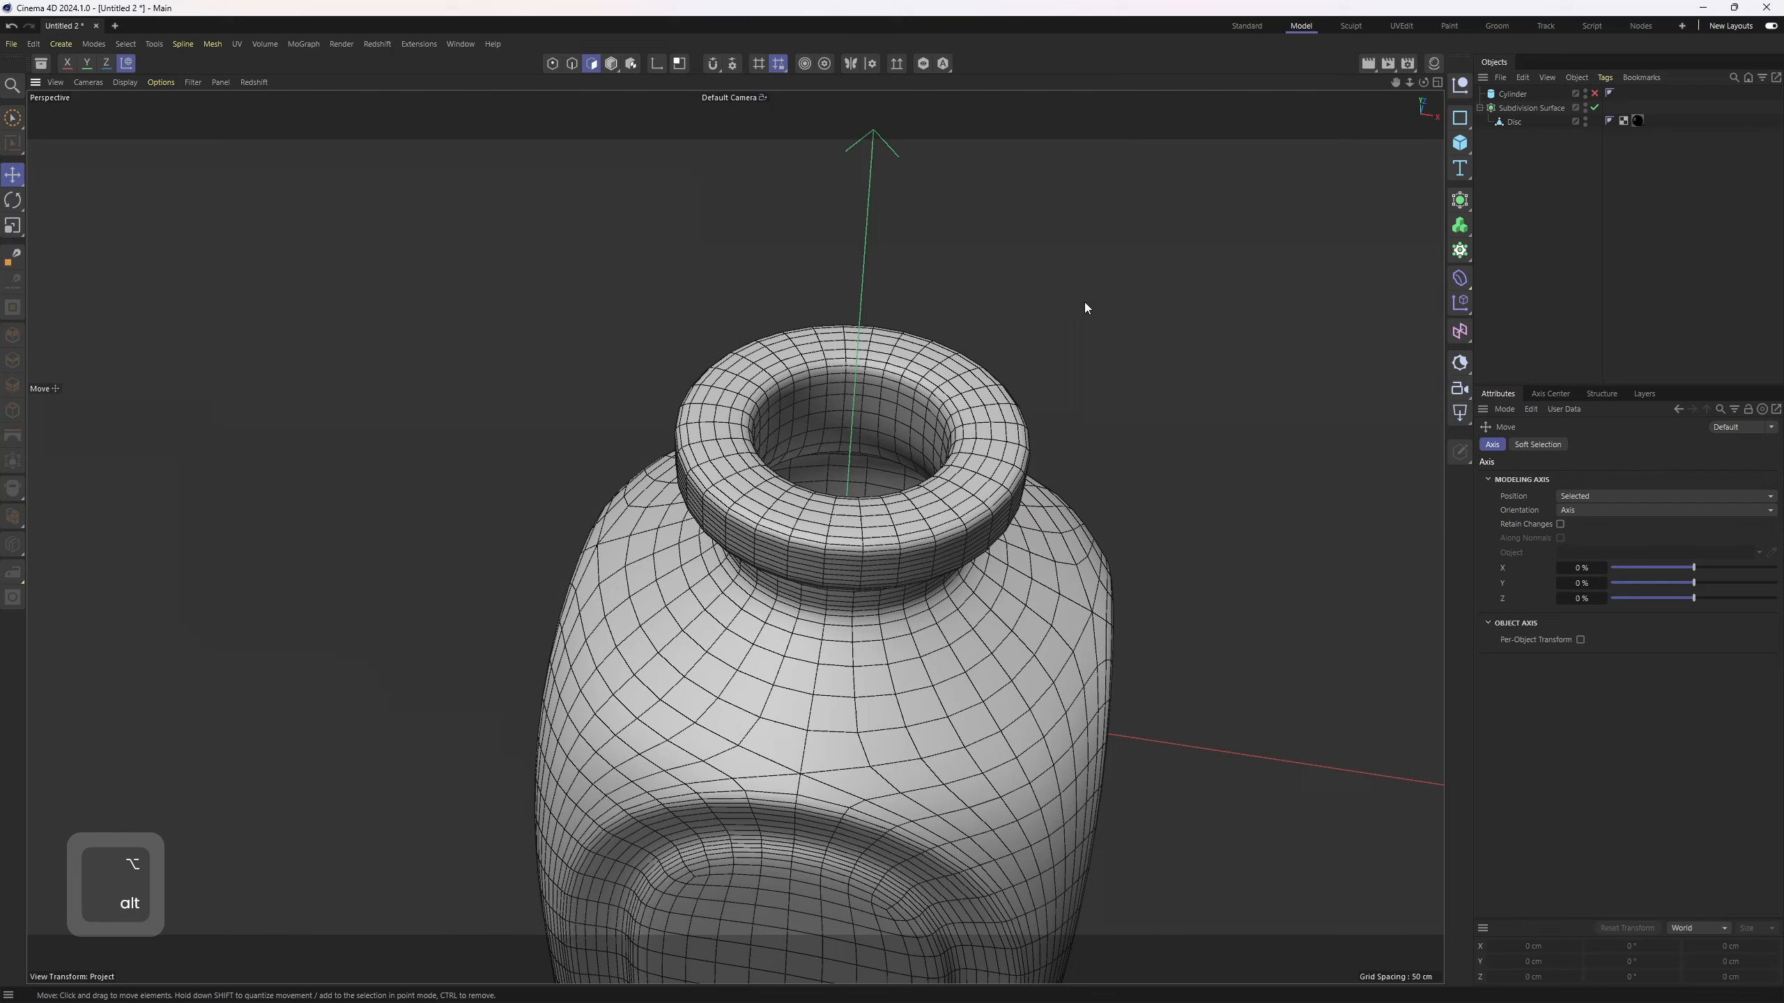
left_click(1595, 93)
- Set the cylinder's rotation segments to 8 and its height segments to 1
middle_click(1057, 533)
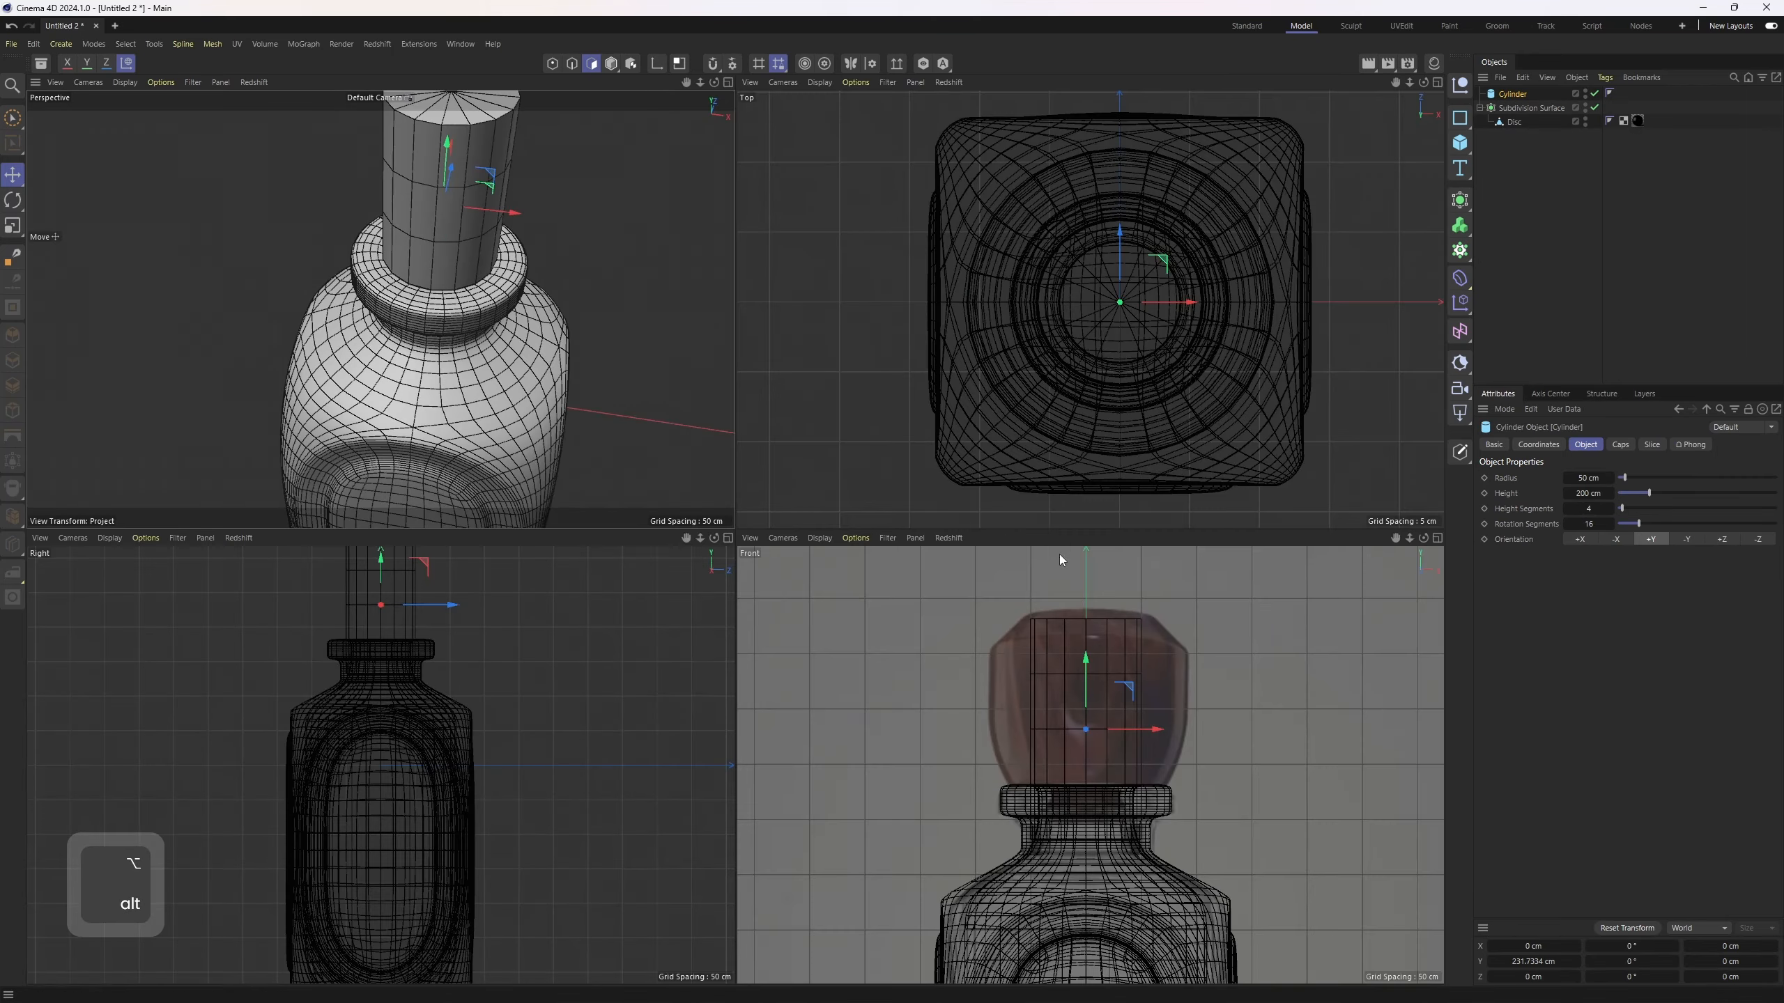
middle_click(557, 377)
scroll(831, 446, "up", 1)
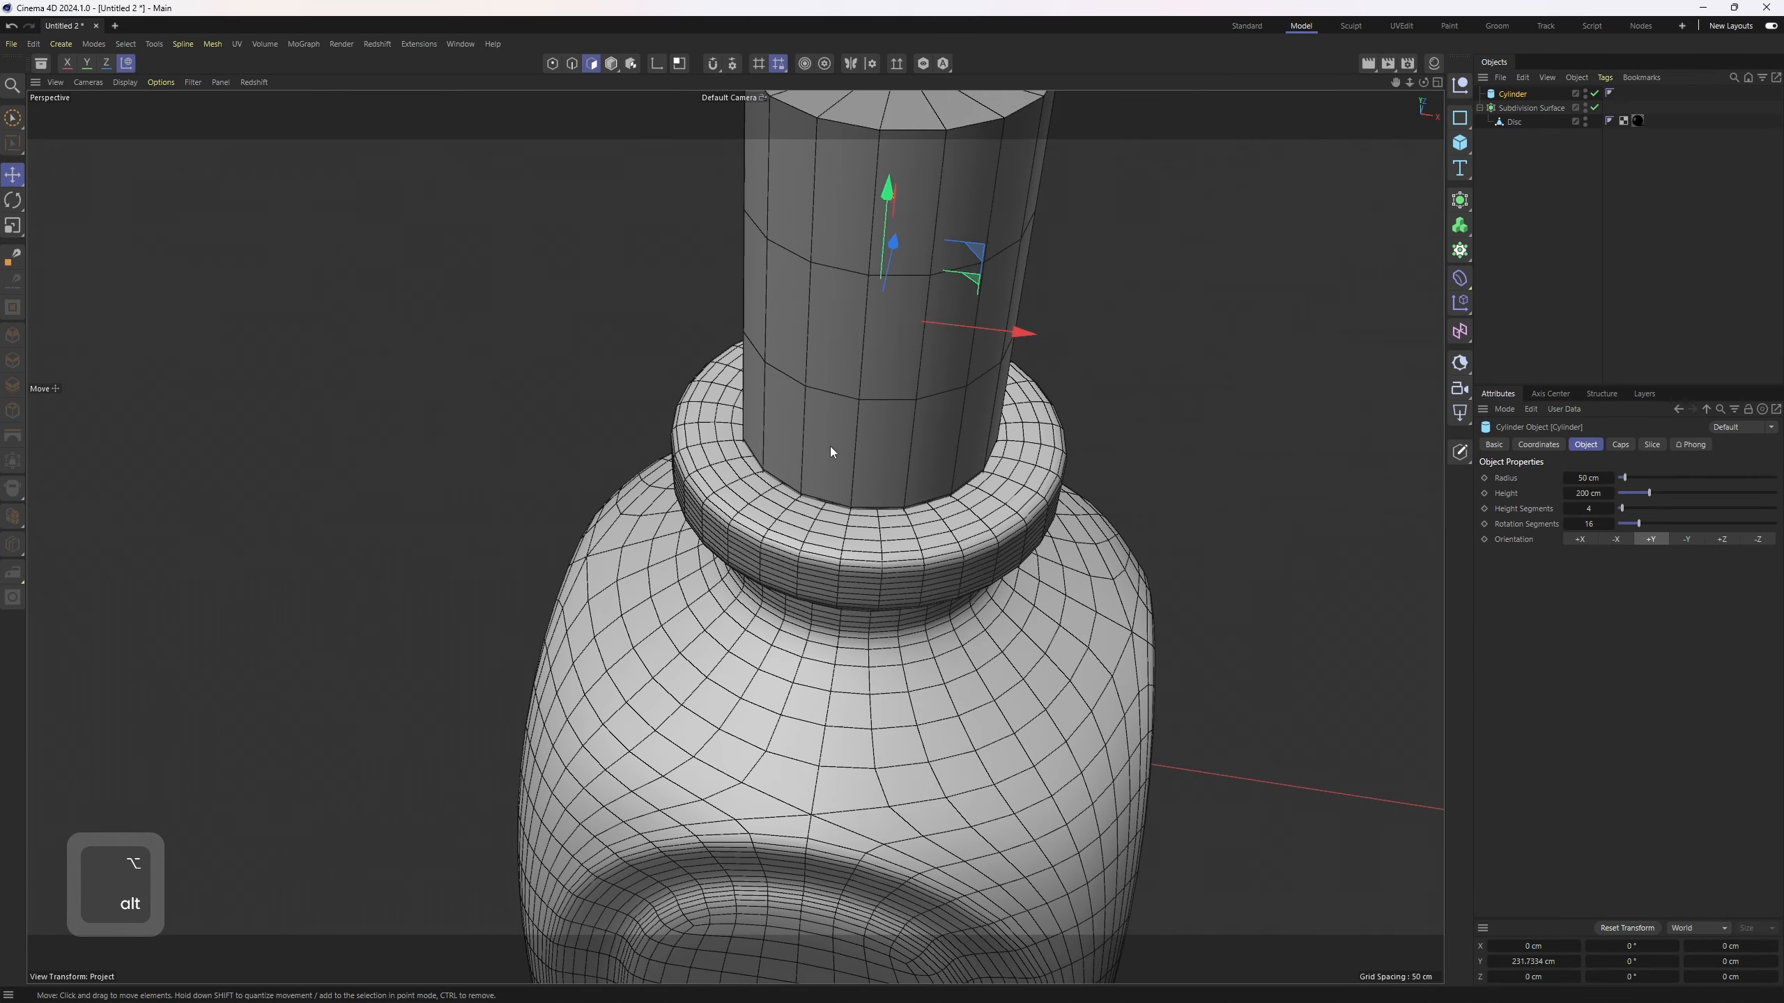
middle_click_drag(831, 447, 783, 524, "alt")
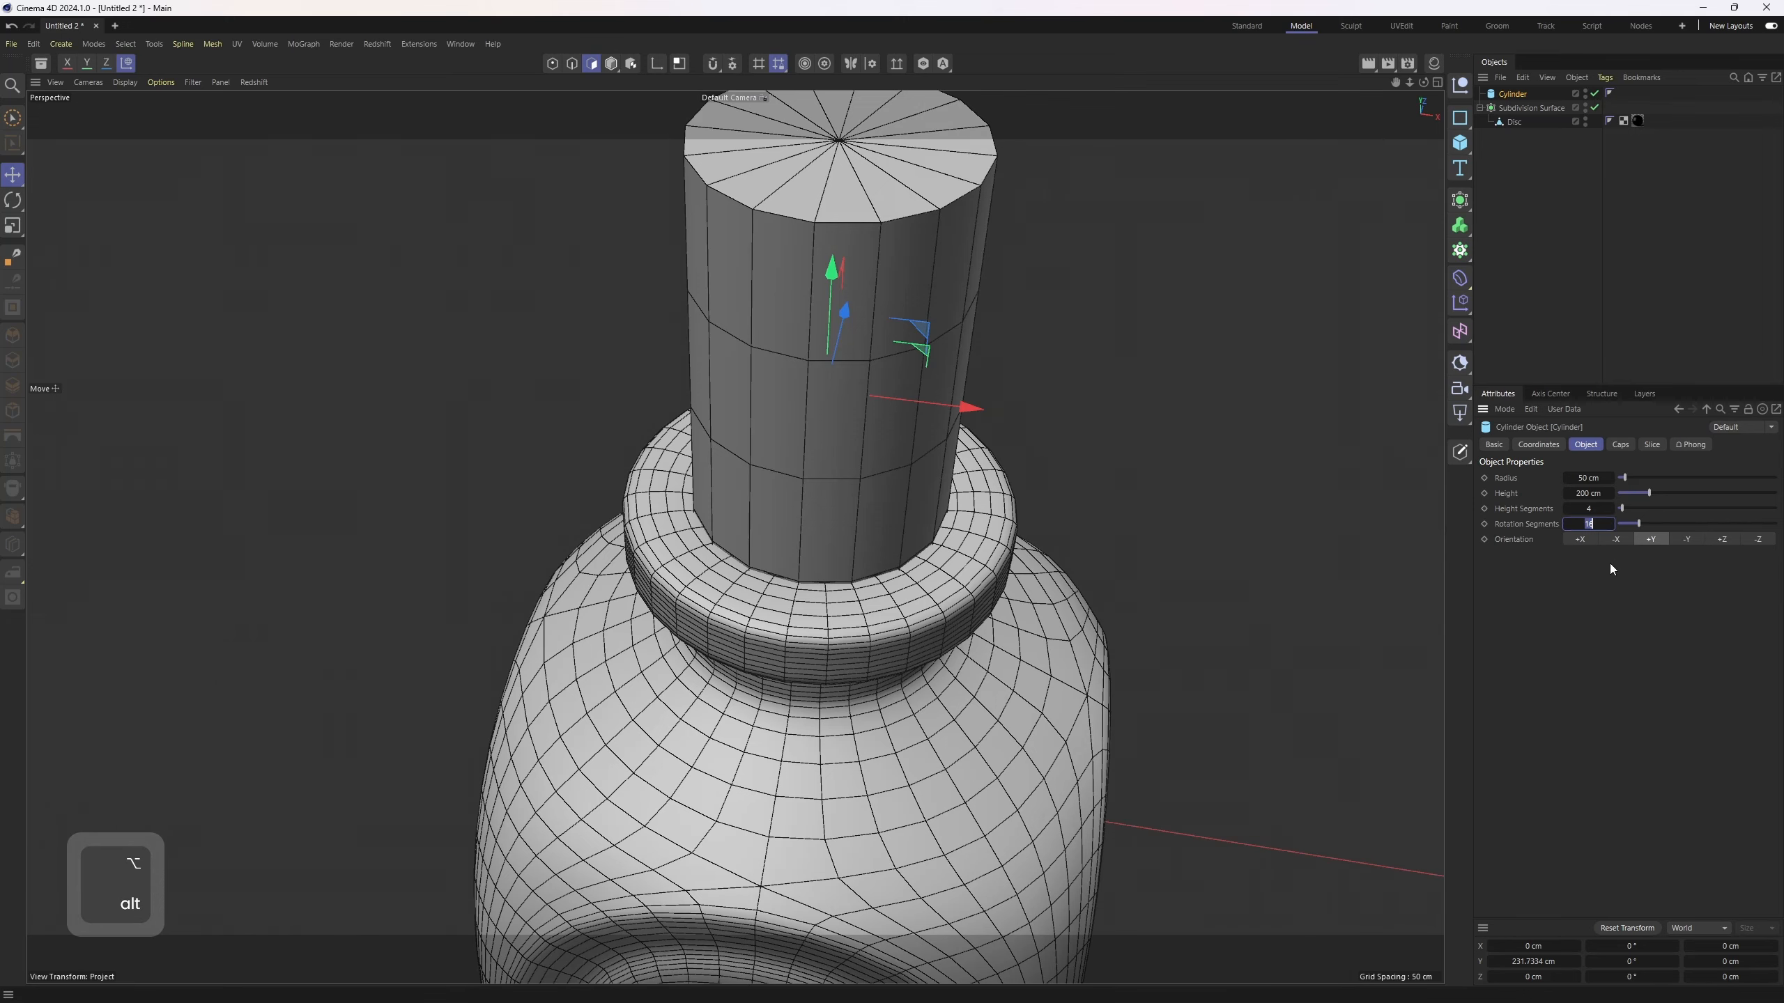
type("8")
key("Return")
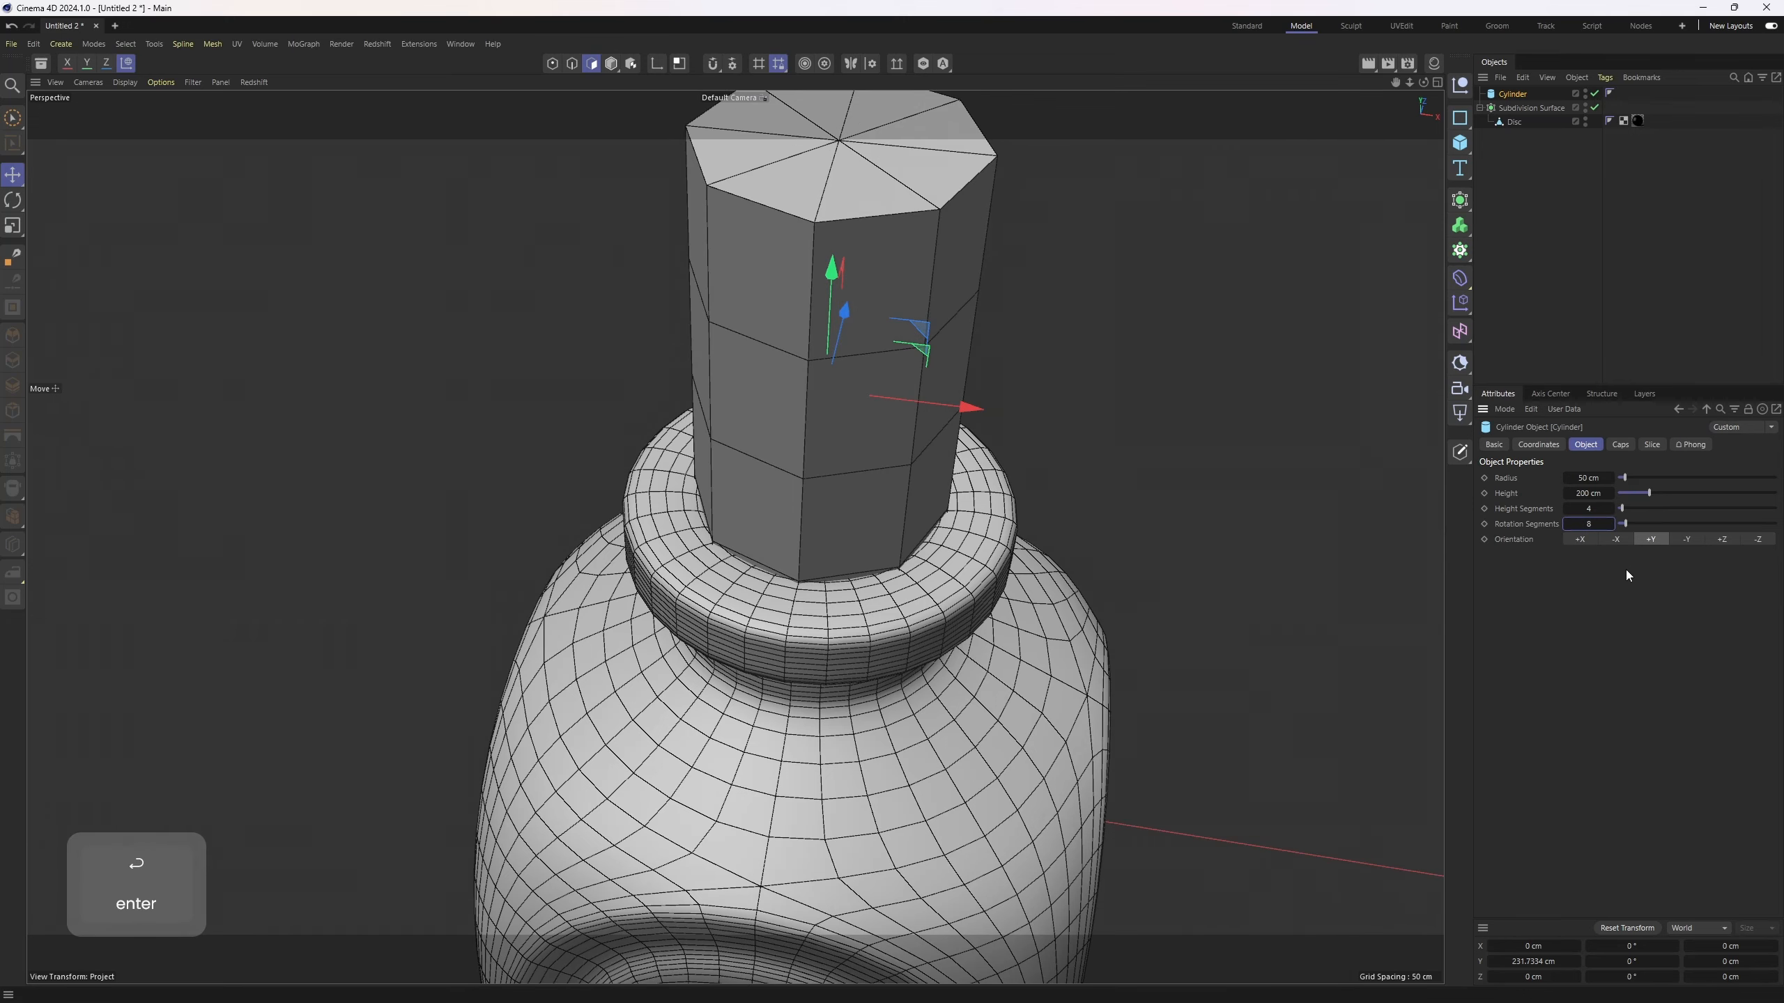
left_click(1608, 513)
type("1")
- Make the cylinder editable and raise its bottom points inside the bottle's neck in the front view
middle_click(1069, 584)
middle_click(1081, 633)
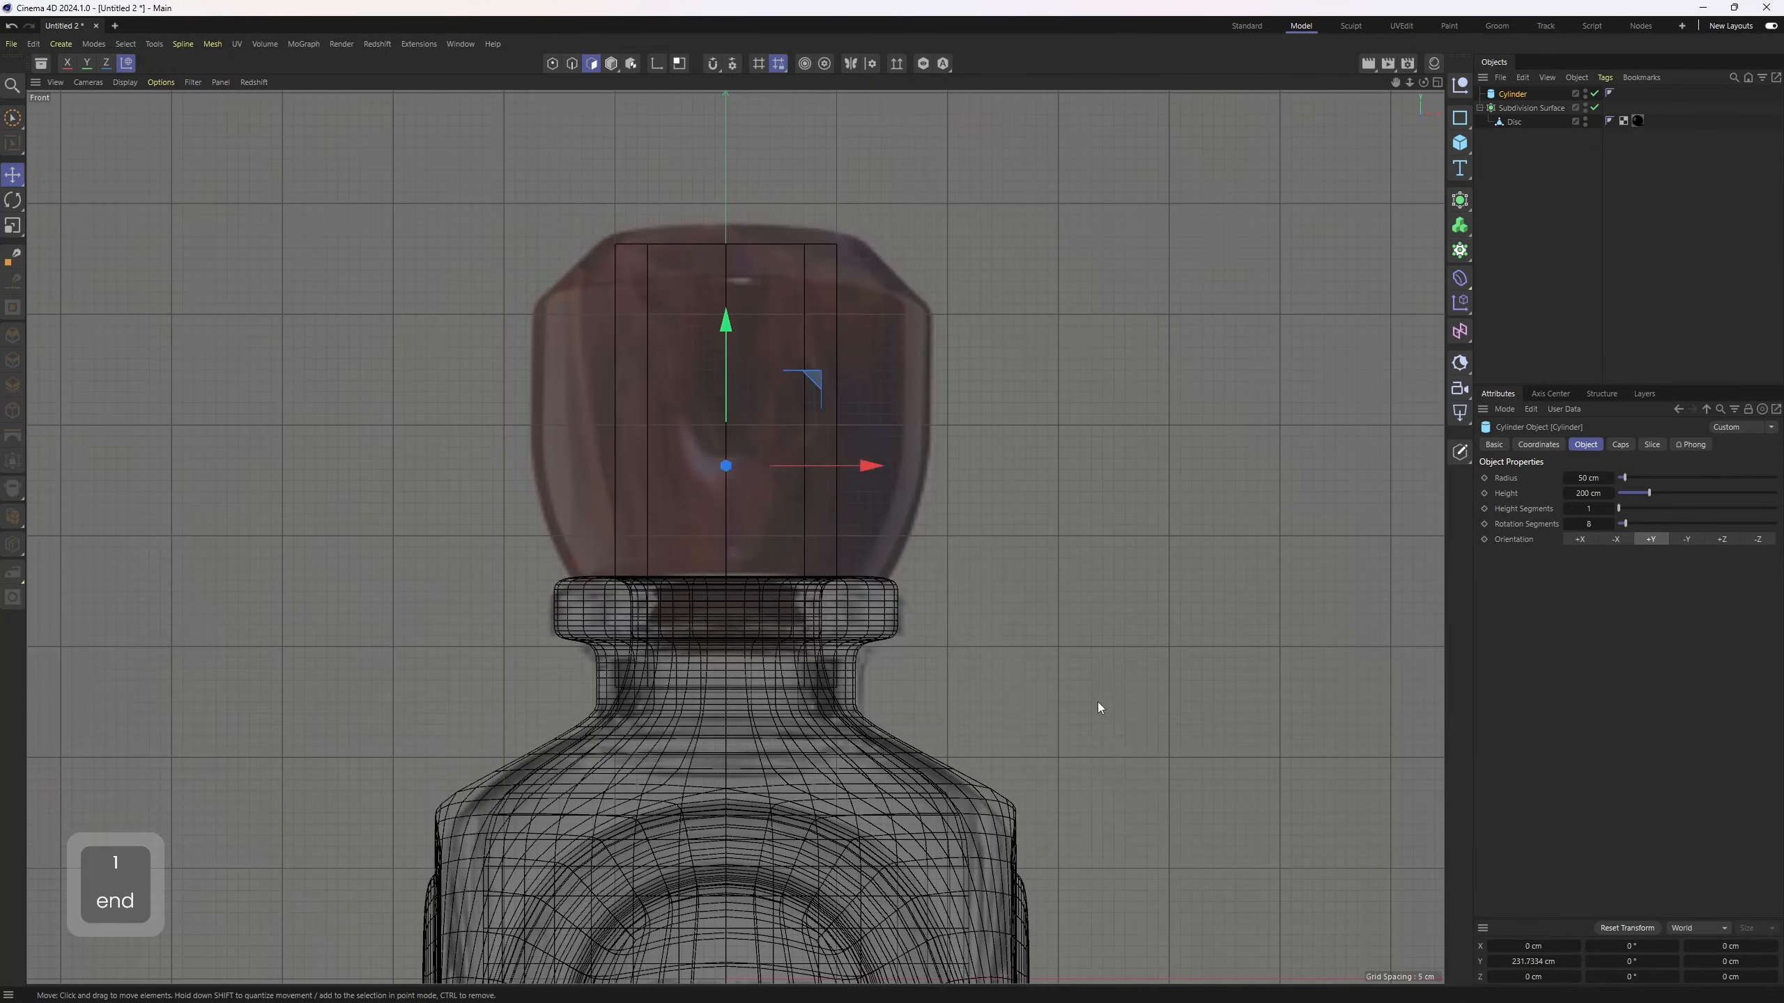
key("c")
key("1")
key("k")
key("l")
scroll(736, 672, "up", 1)
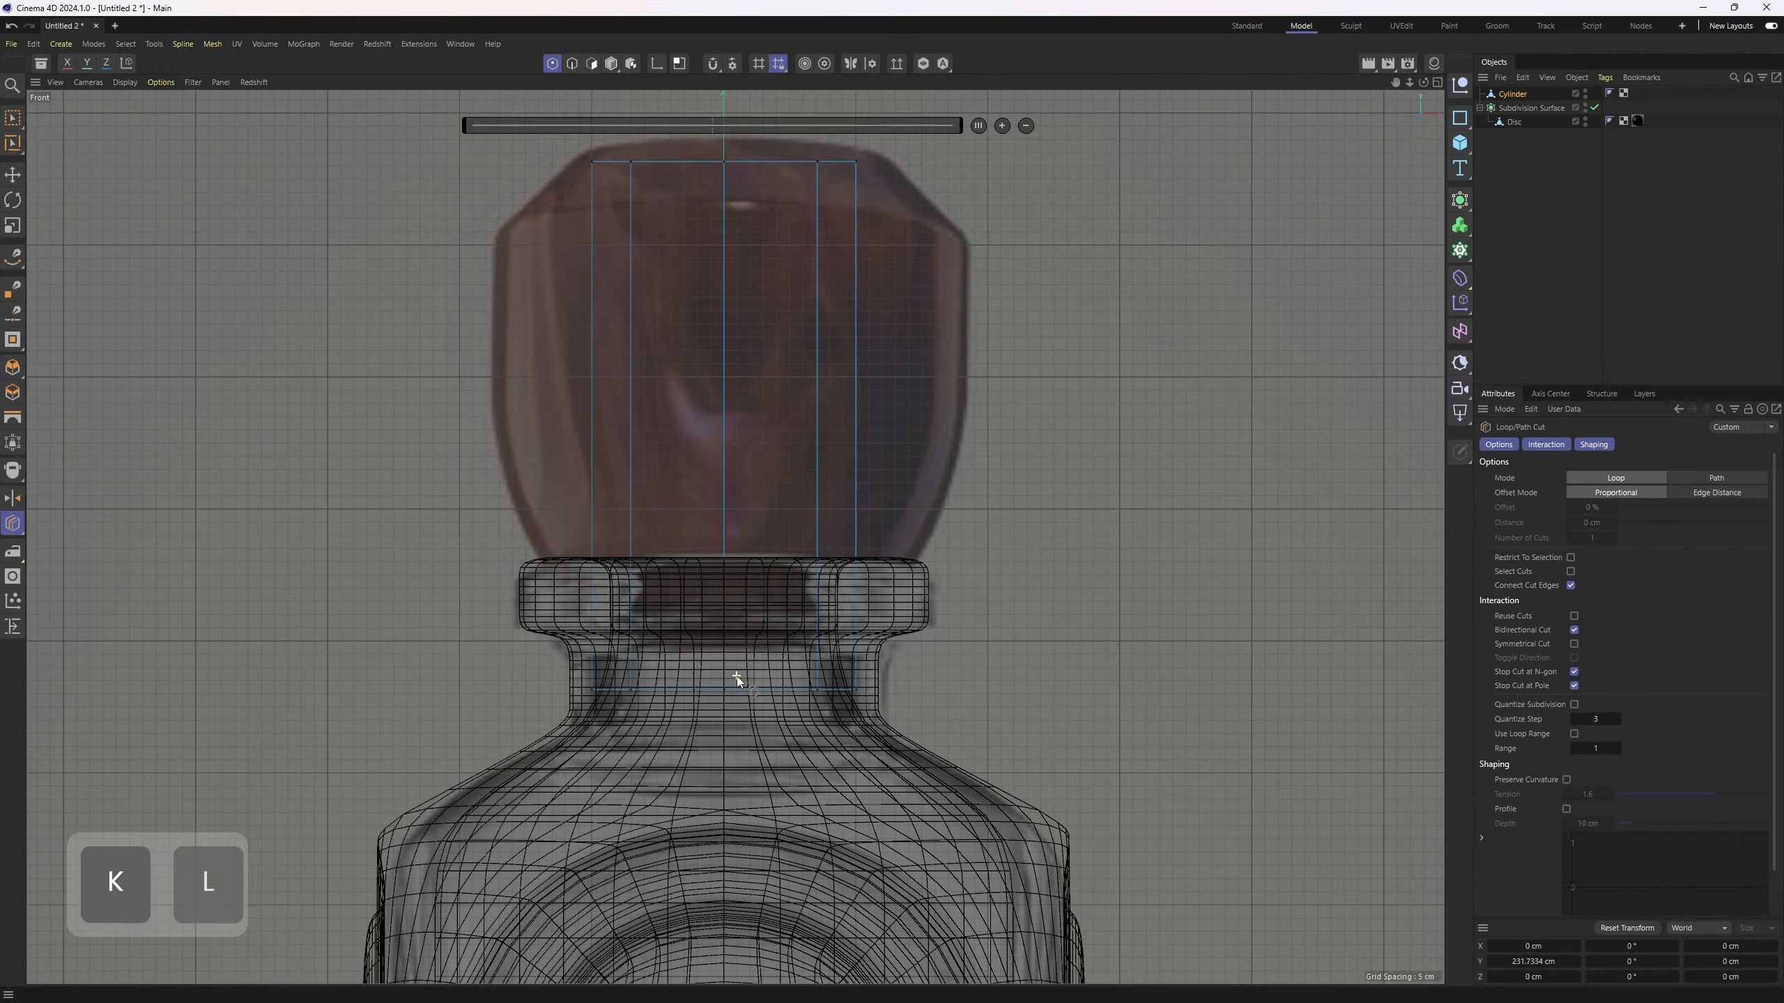
key("space")
key("0")
left_click_drag(496, 667, 1145, 731)
scroll(717, 581, "up", 1)
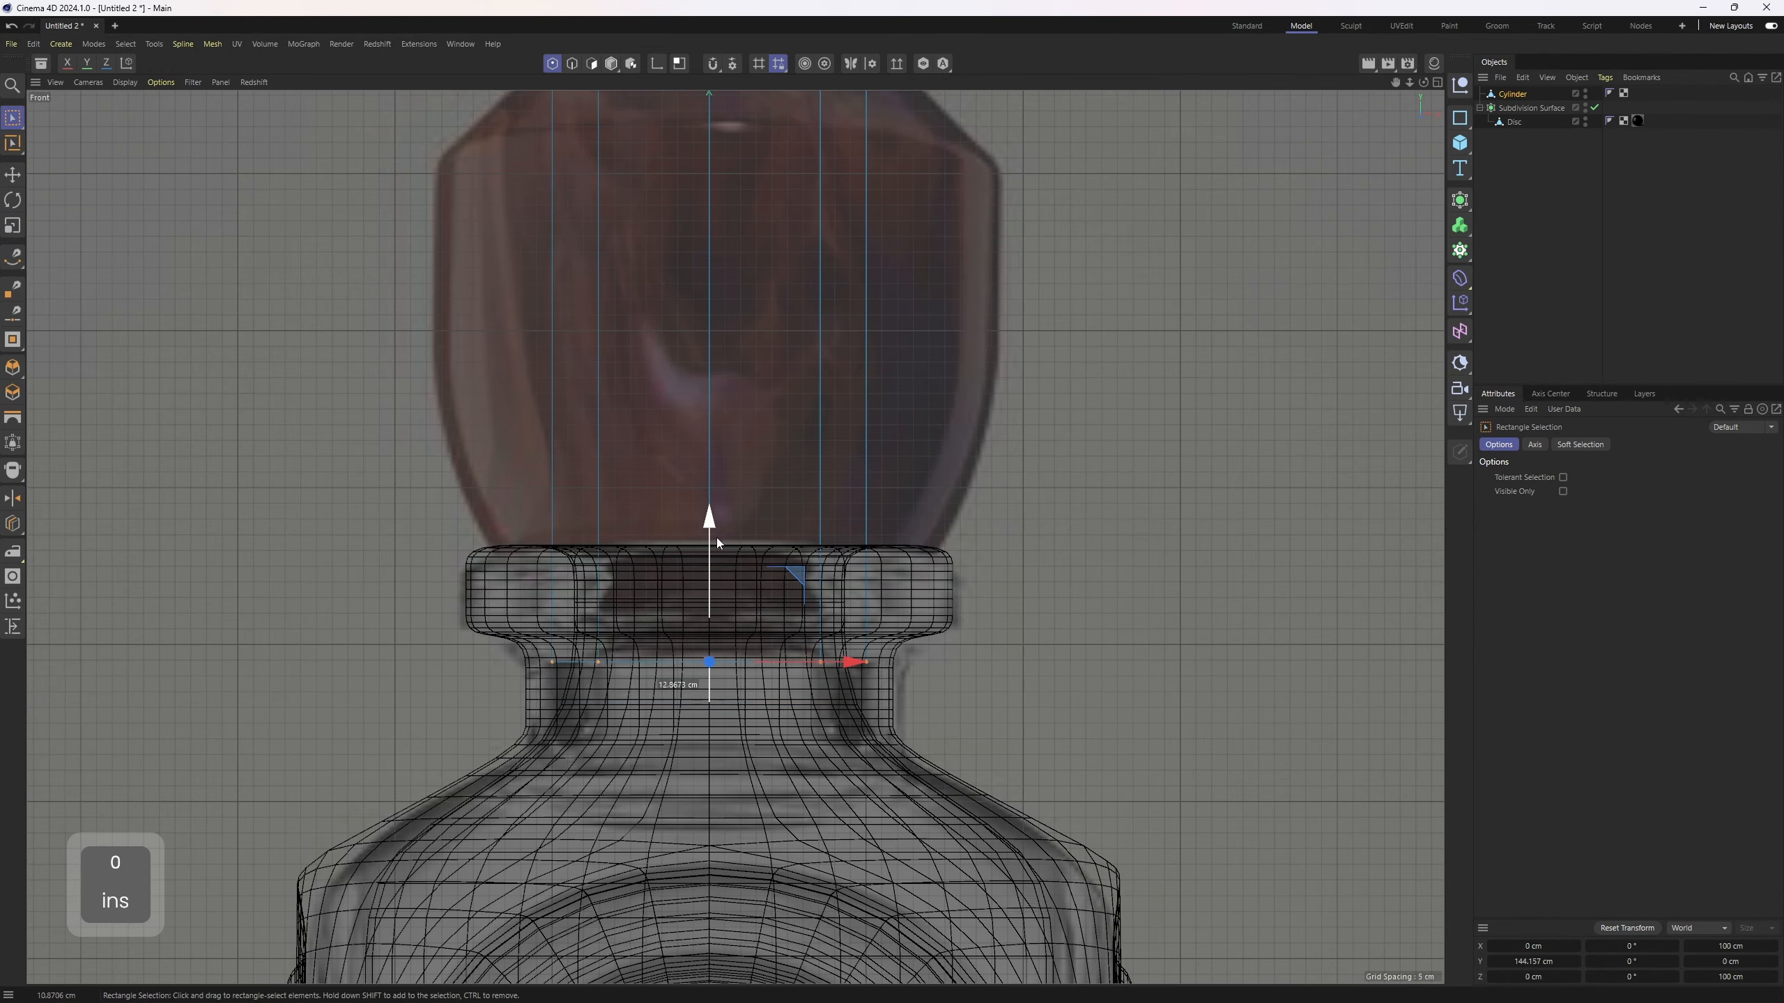
mouse_move(718, 518)
left_mouse_down()
mouse_move(739, 539)
mouse_move(721, 519)
left_mouse_up()
key("ctrl+z")
- Select the cylinder's top points and lower them to about Y 314.4 cm, at the reference cap's upper shoulder
middle_click_drag(721, 520, 734, 585, "alt")
scroll(707, 583, "down", 1)
scroll(705, 582, "up", 1)
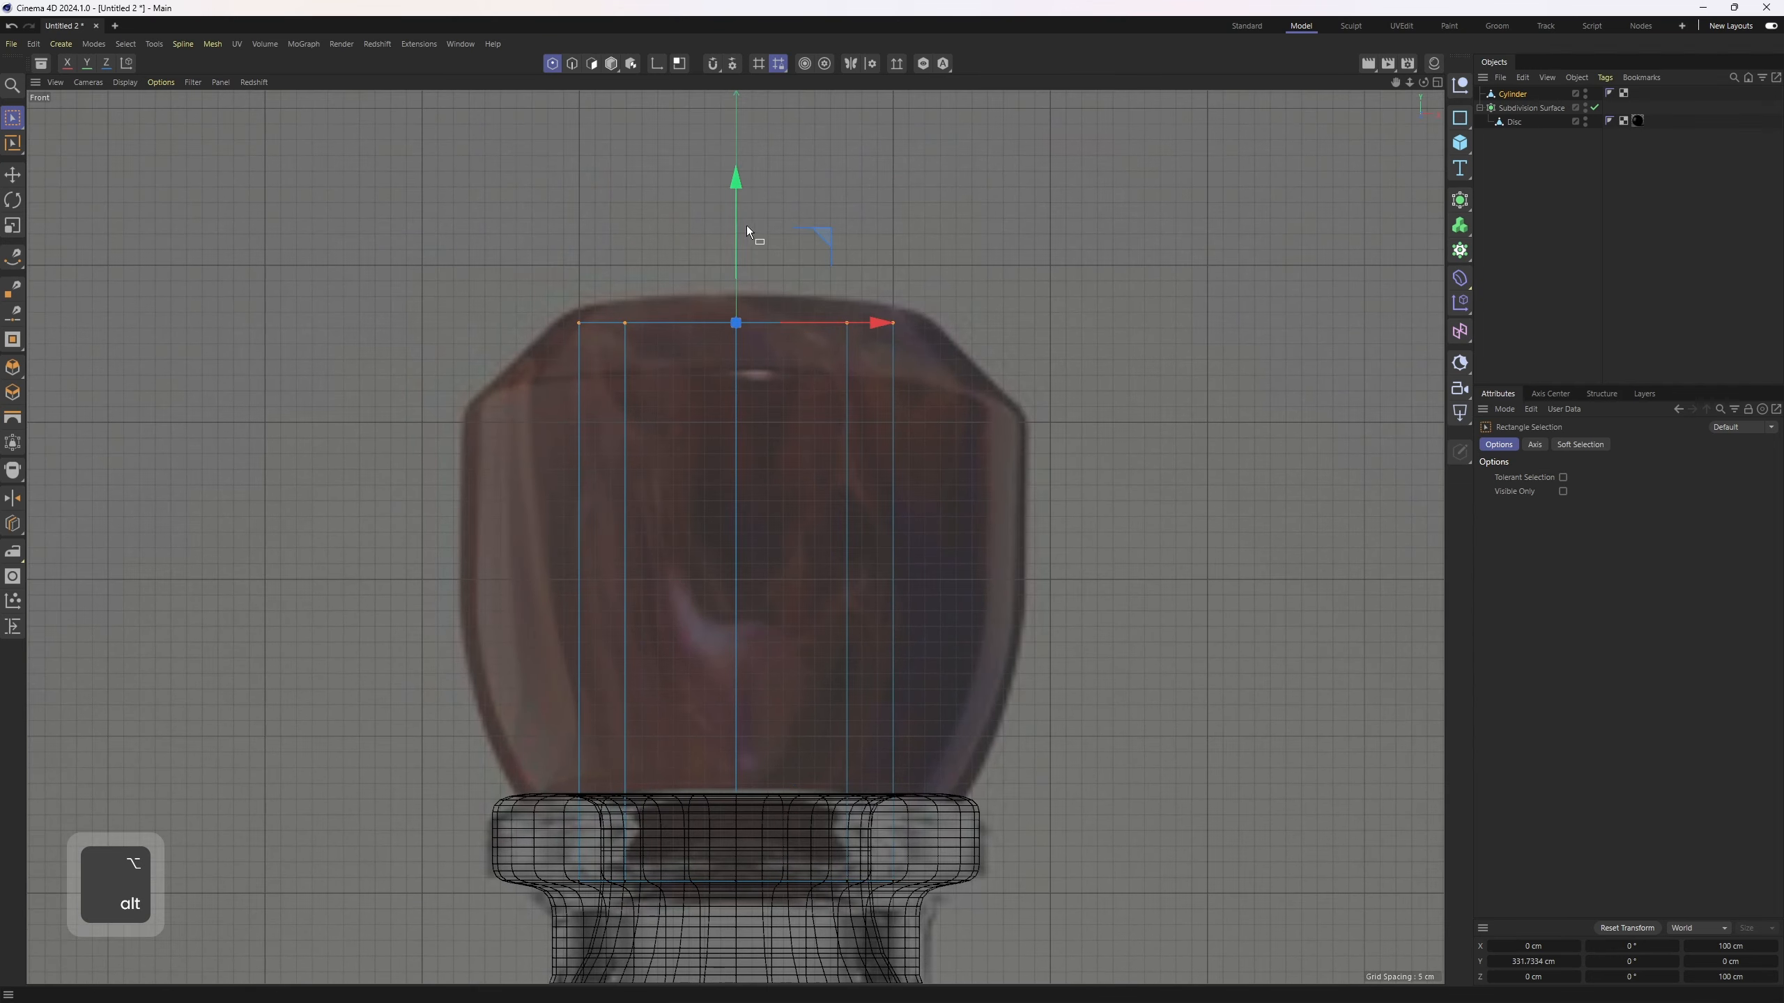
left_click(738, 229)
key("ctrl+z")
left_click_drag(735, 222, 720, 275)
- Cut an edge loop just above the bottle's lip and move the cylinder's side faces above it outward 25.125 cm along their normals
key("k")
key("l")
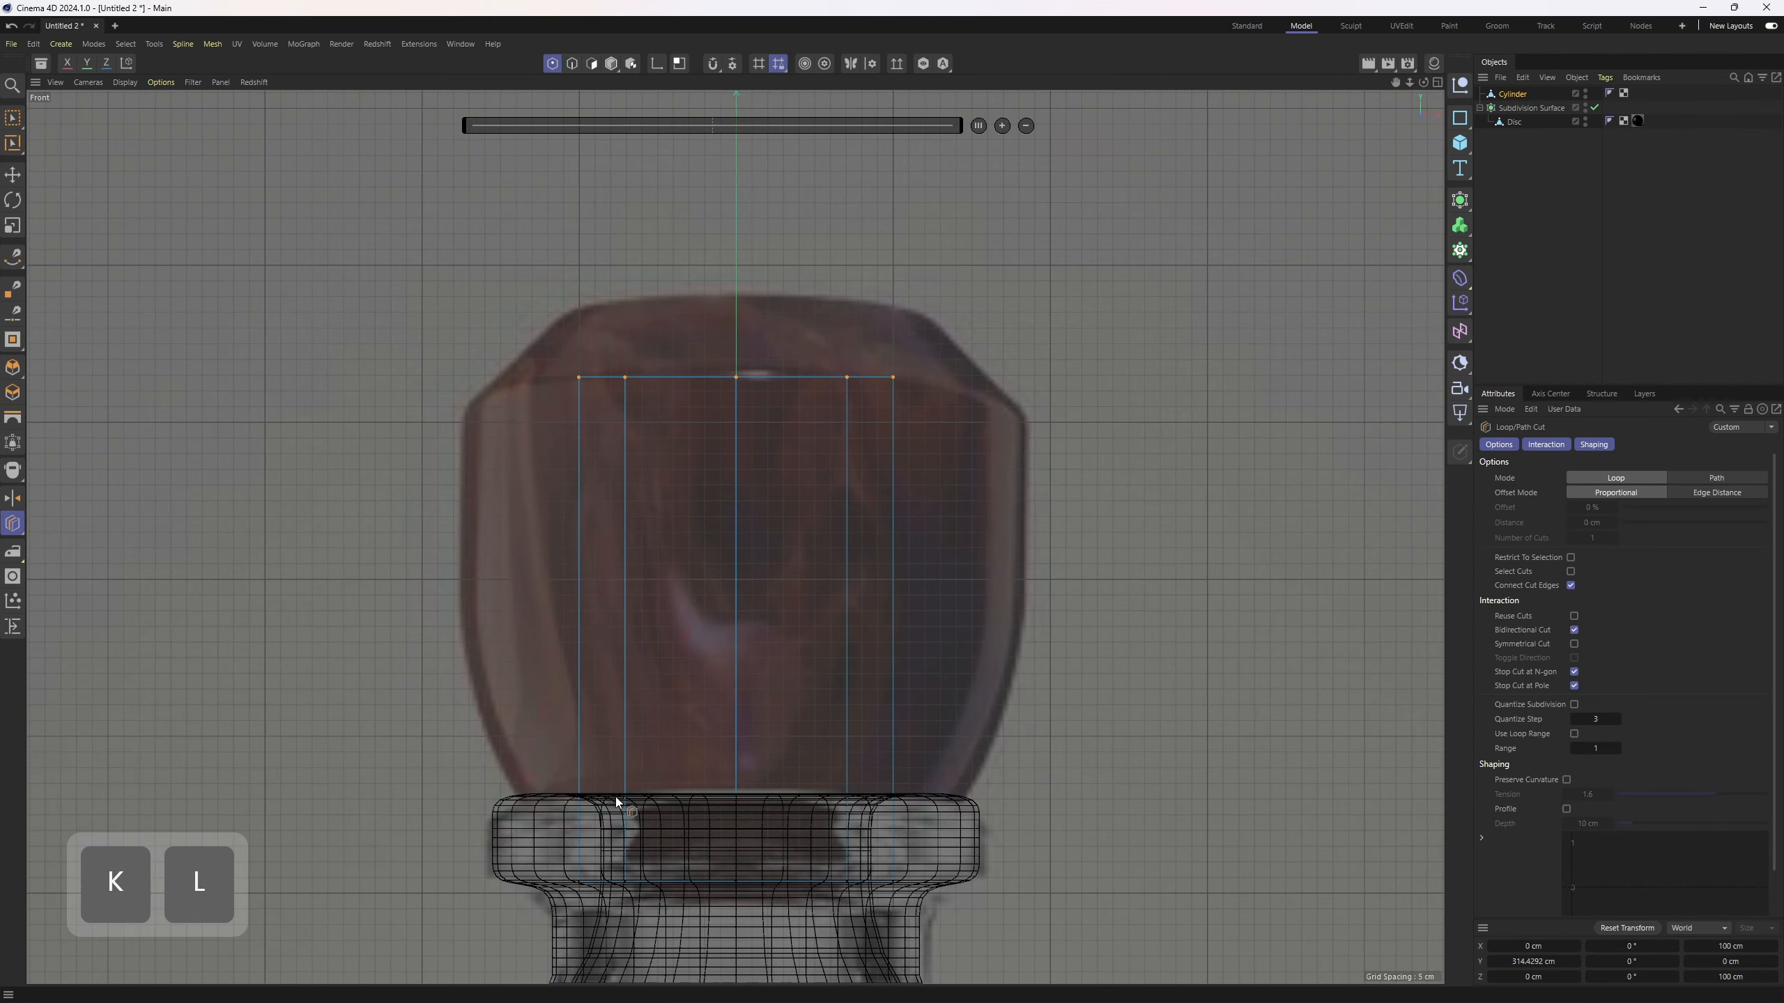
left_click(630, 780)
key("u")
key("l")
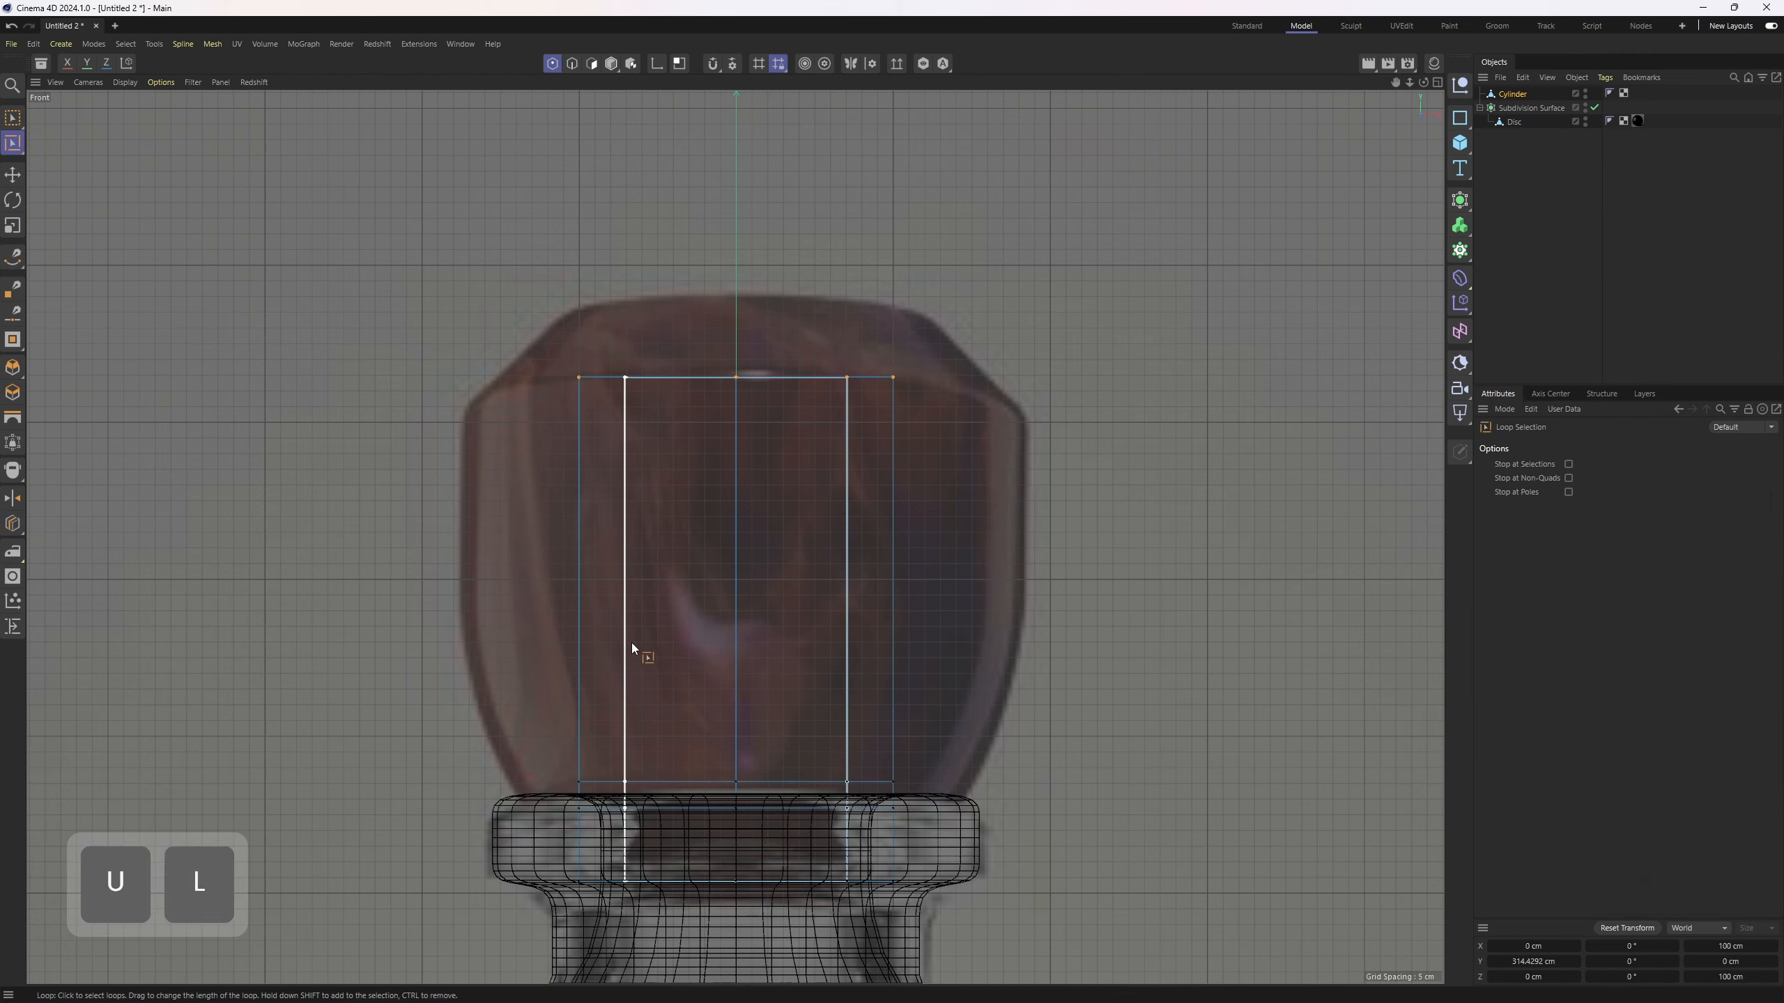
key("3")
left_click(623, 639)
left_click(623, 639)
key("m")
key("z")
mouse_move(1132, 642)
left_mouse_down()
mouse_move(1235, 642)
mouse_move(1149, 668)
left_mouse_up()
- Cut another edge loop around the lower part of the cap and move the faces above it outward 12.225 cm along their normals
scroll(1150, 668, "up", 3)
key("k")
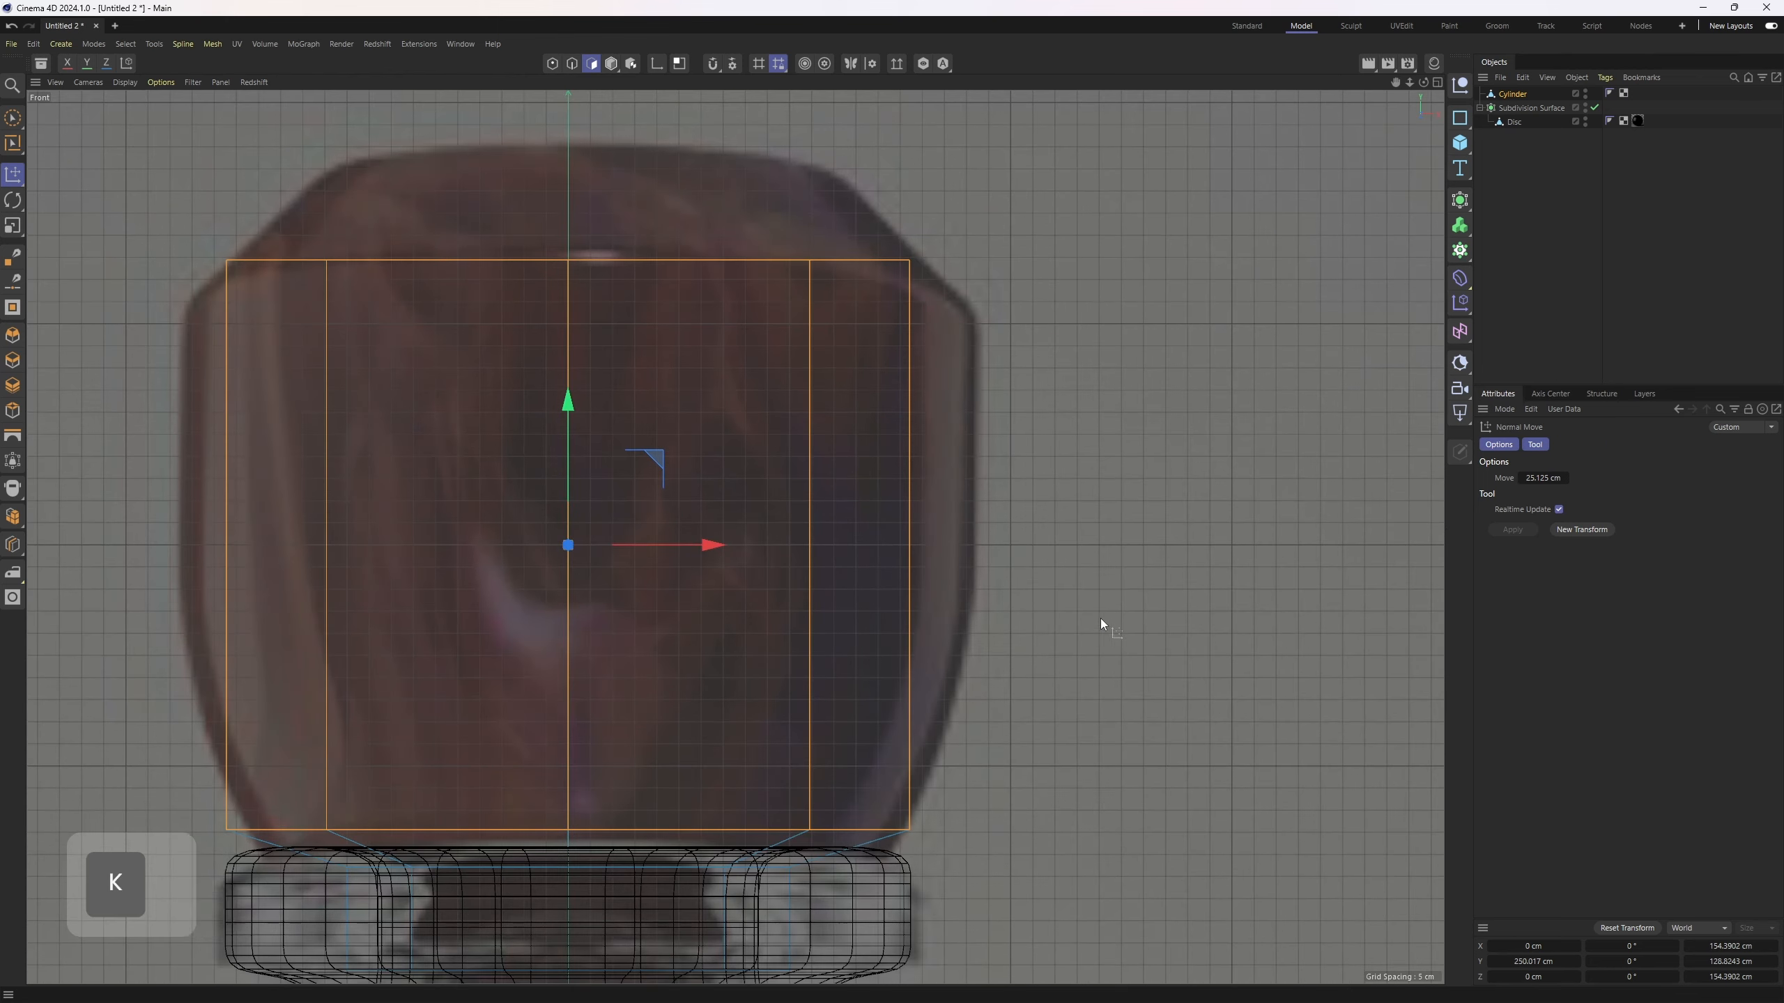
key("l")
key("u")
key("l")
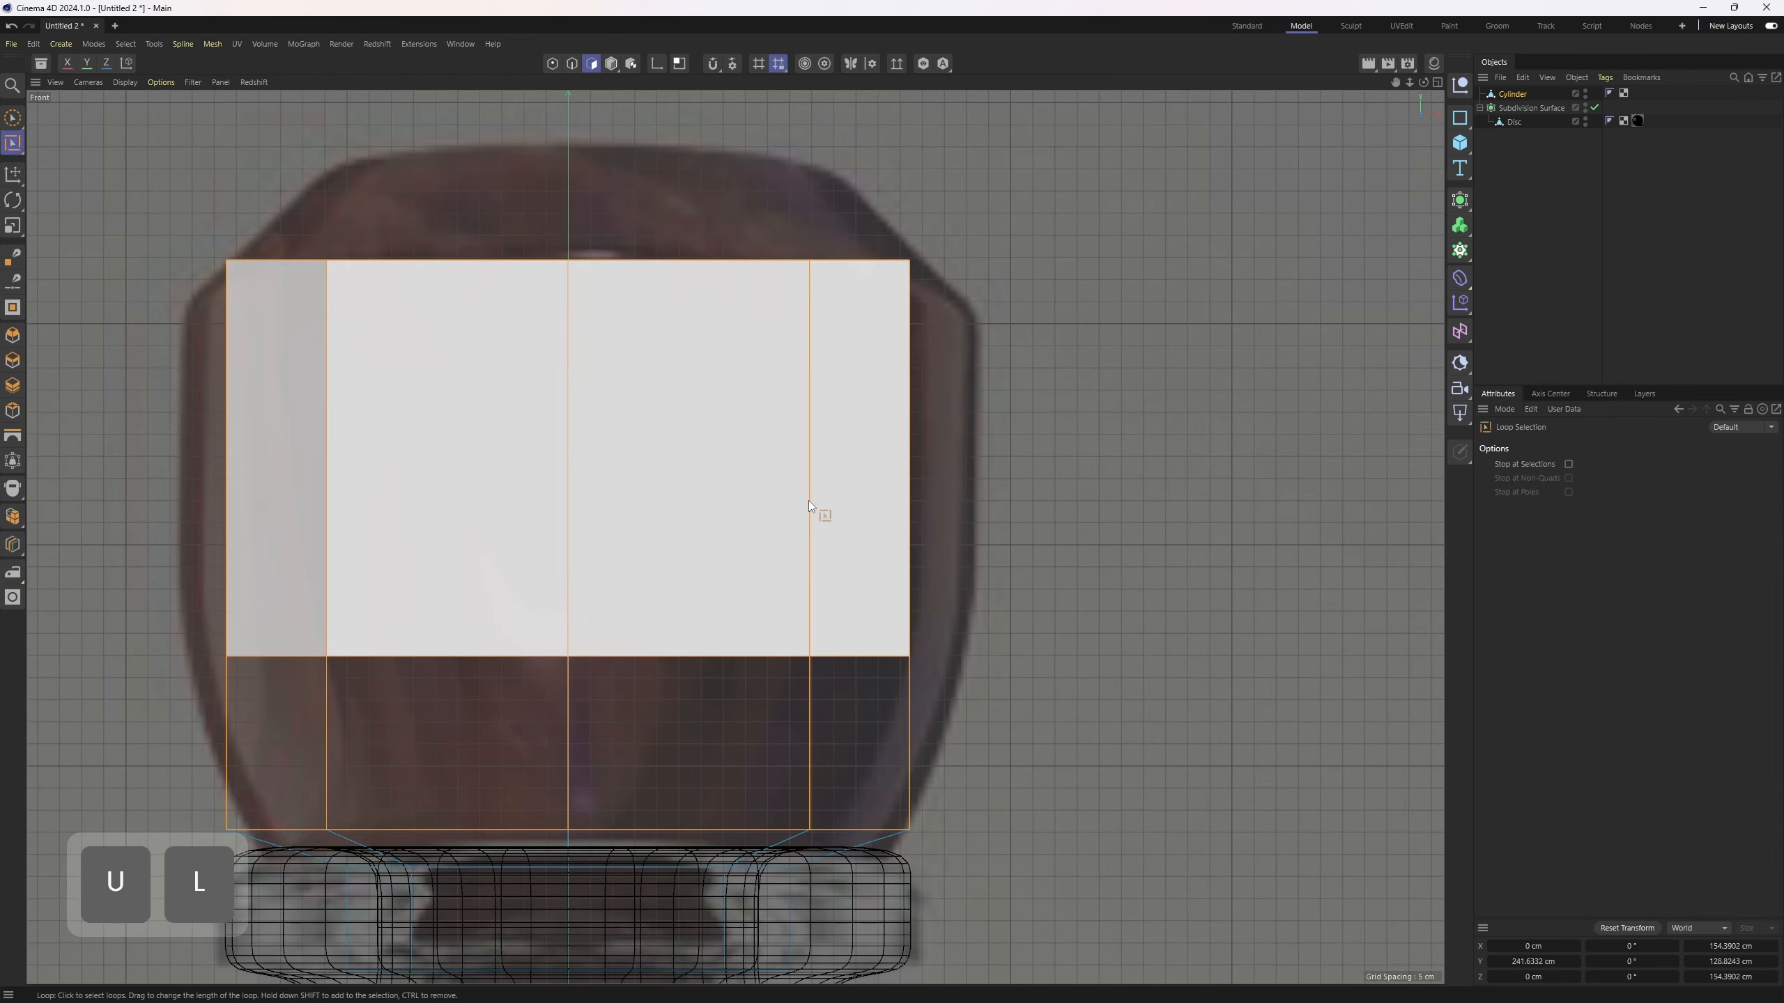
left_click(808, 501)
key("m")
key("z")
left_click_drag(1024, 612, 1076, 612)
- Extrude the cap's top faces up about 26 cm and scale them in to about 122 cm wide
middle_click_drag(625, 397, 722, 510, "alt")
scroll(722, 510, "down", 2)
middle_click(721, 510)
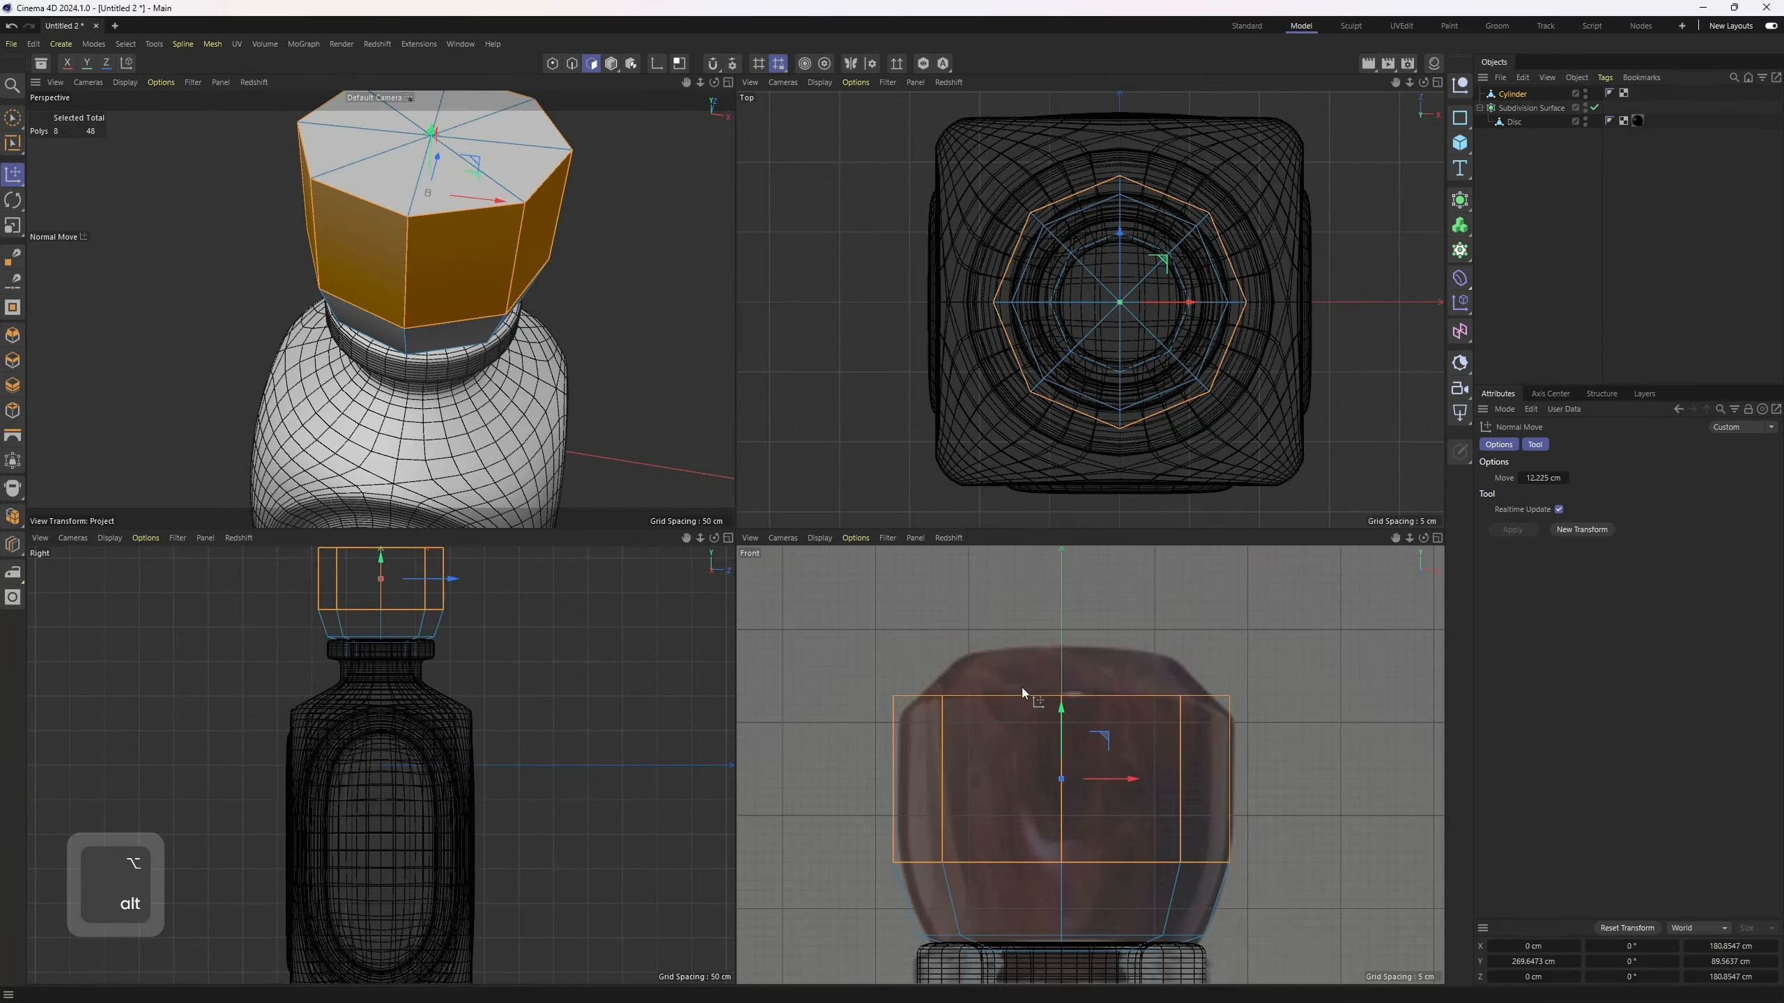
key("0")
left_click_drag(808, 645, 1193, 702)
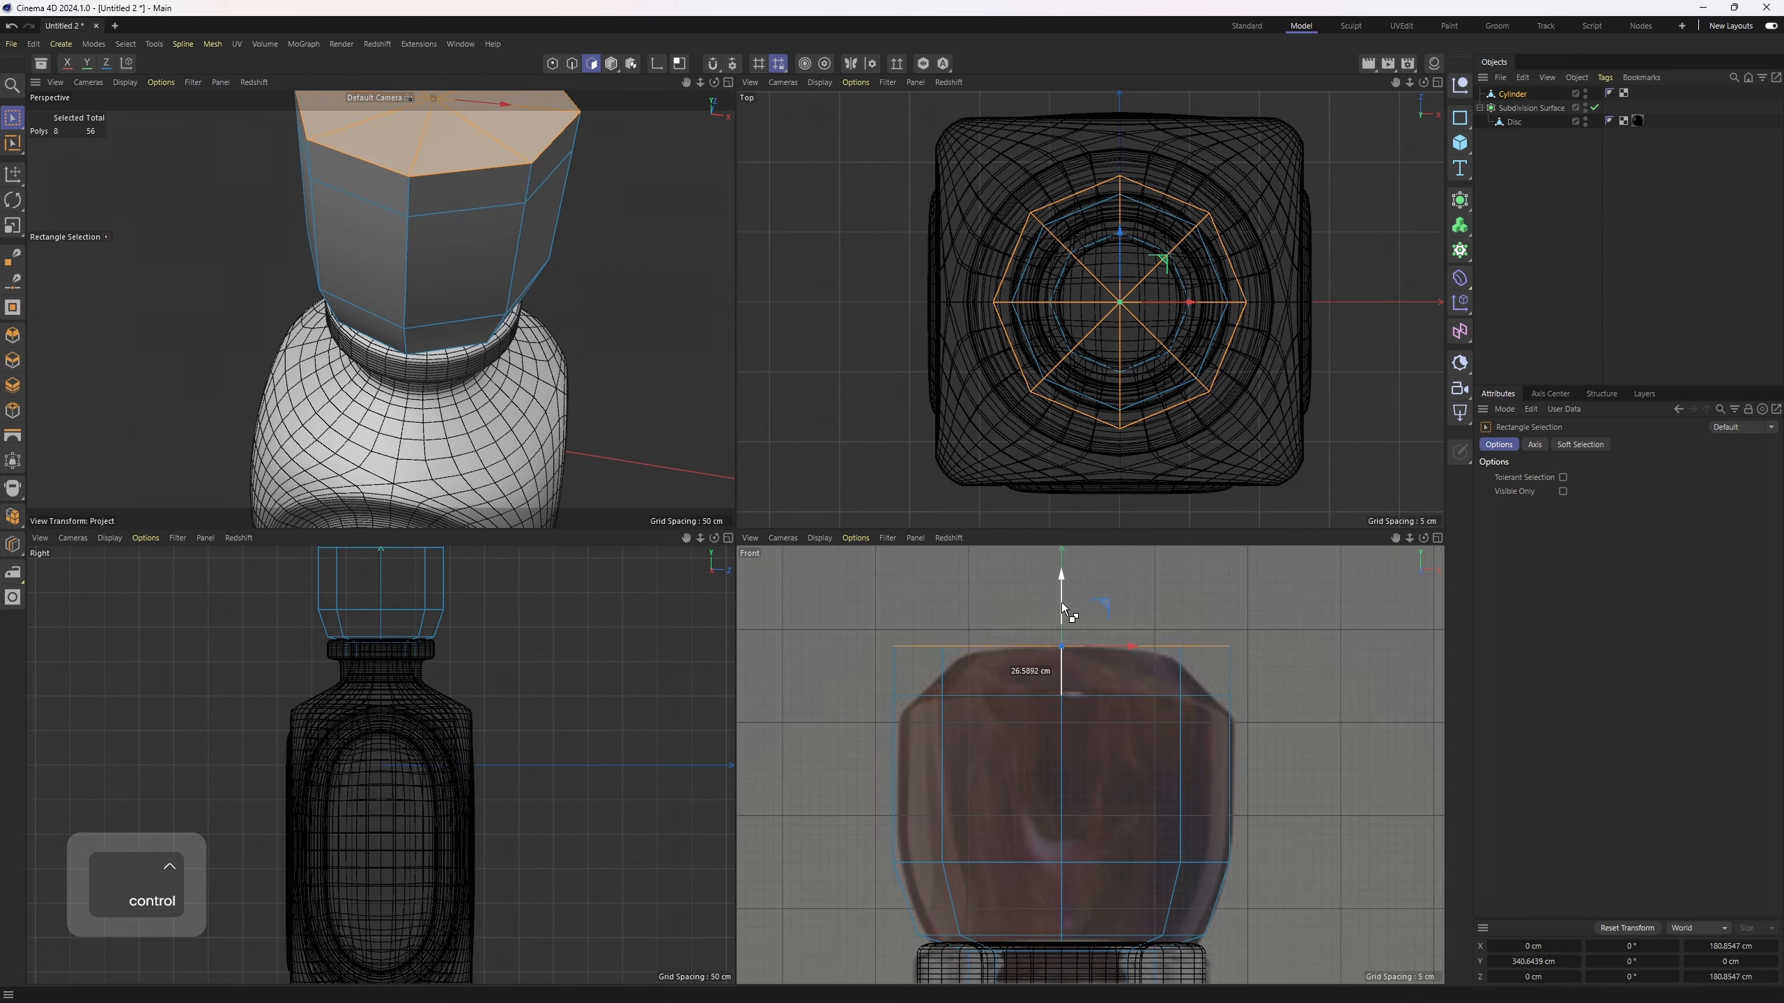
key("t")
left_click_drag(1369, 756, 1158, 772, "ctrl")
- Cut a centered edge loop around the middle of the cap's side faces
scroll(1162, 751, "down", 1)
middle_click_drag(1163, 750, 1044, 694)
middle_click(677, 513)
left_click_drag(806, 512, 914, 566, "alt")
key("k")
key("l")
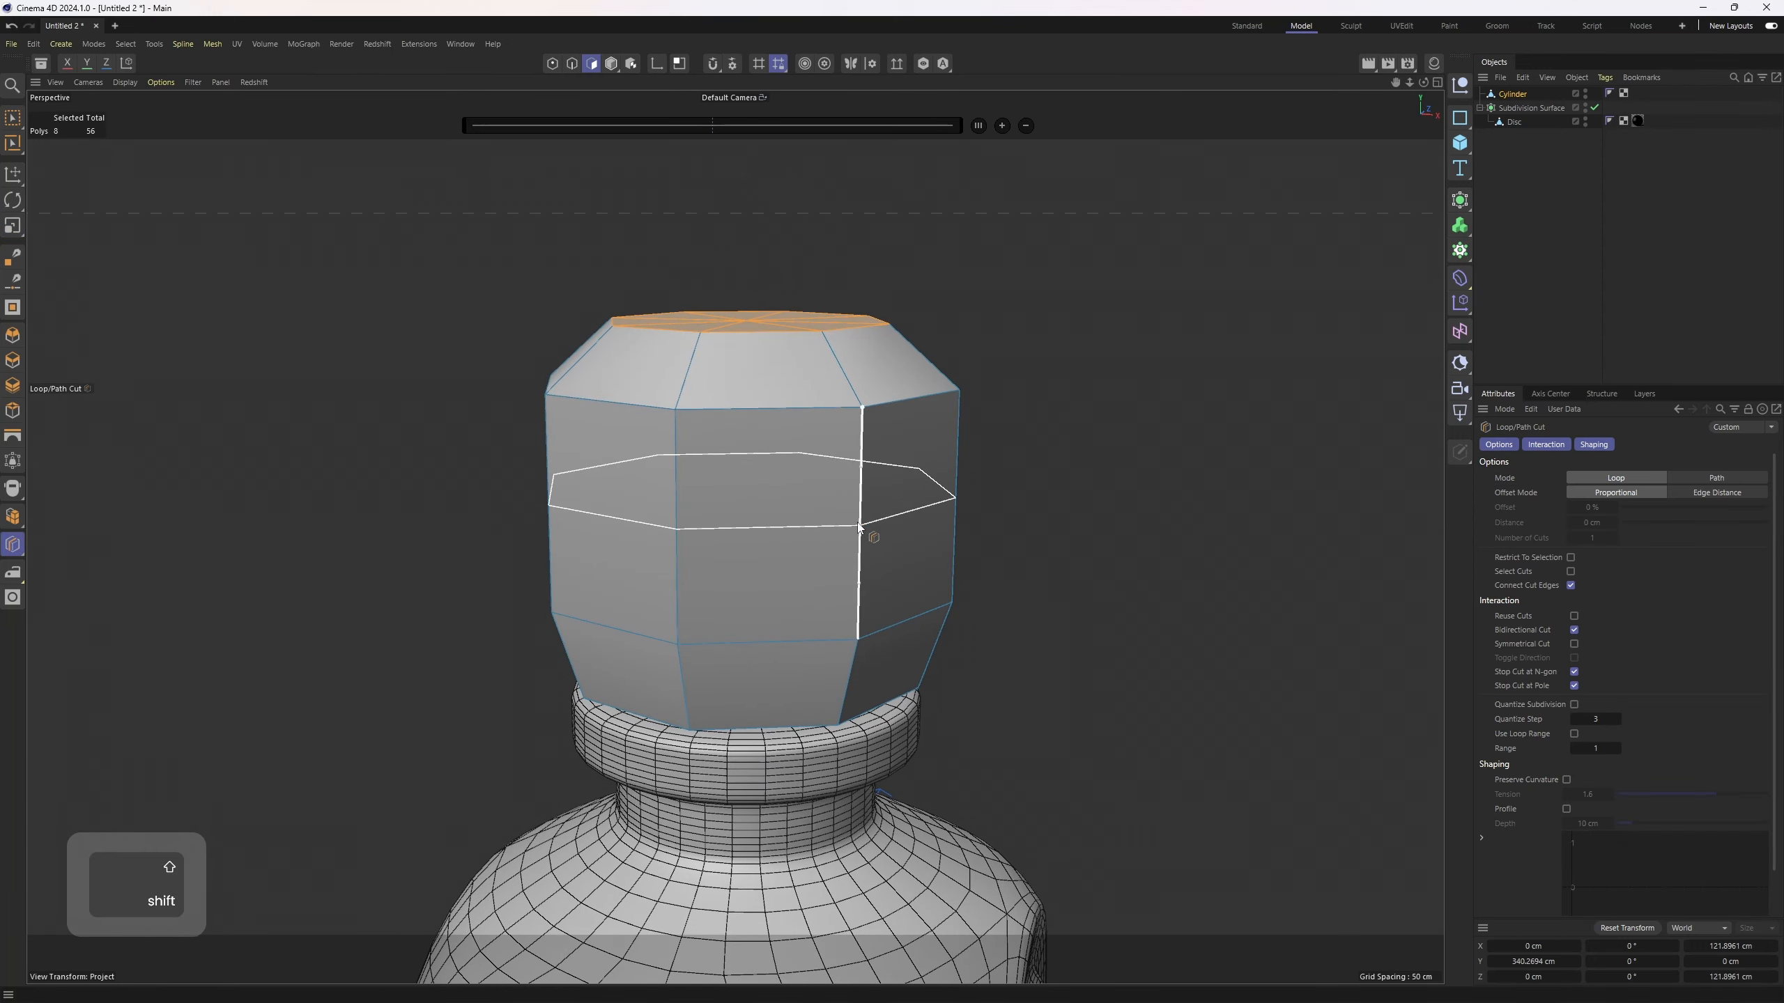
left_click(857, 521, "shift")
key("e")
- Put the Cylinder with the Disc under the Subdivision Surface and group both objects in a Null
left_click_drag(807, 483, 639, 569, "alt")
left_click(1510, 94)
left_click_drag(1510, 106, 1516, 121)
left_click(1517, 122, "ctrl")
key("alt+g")
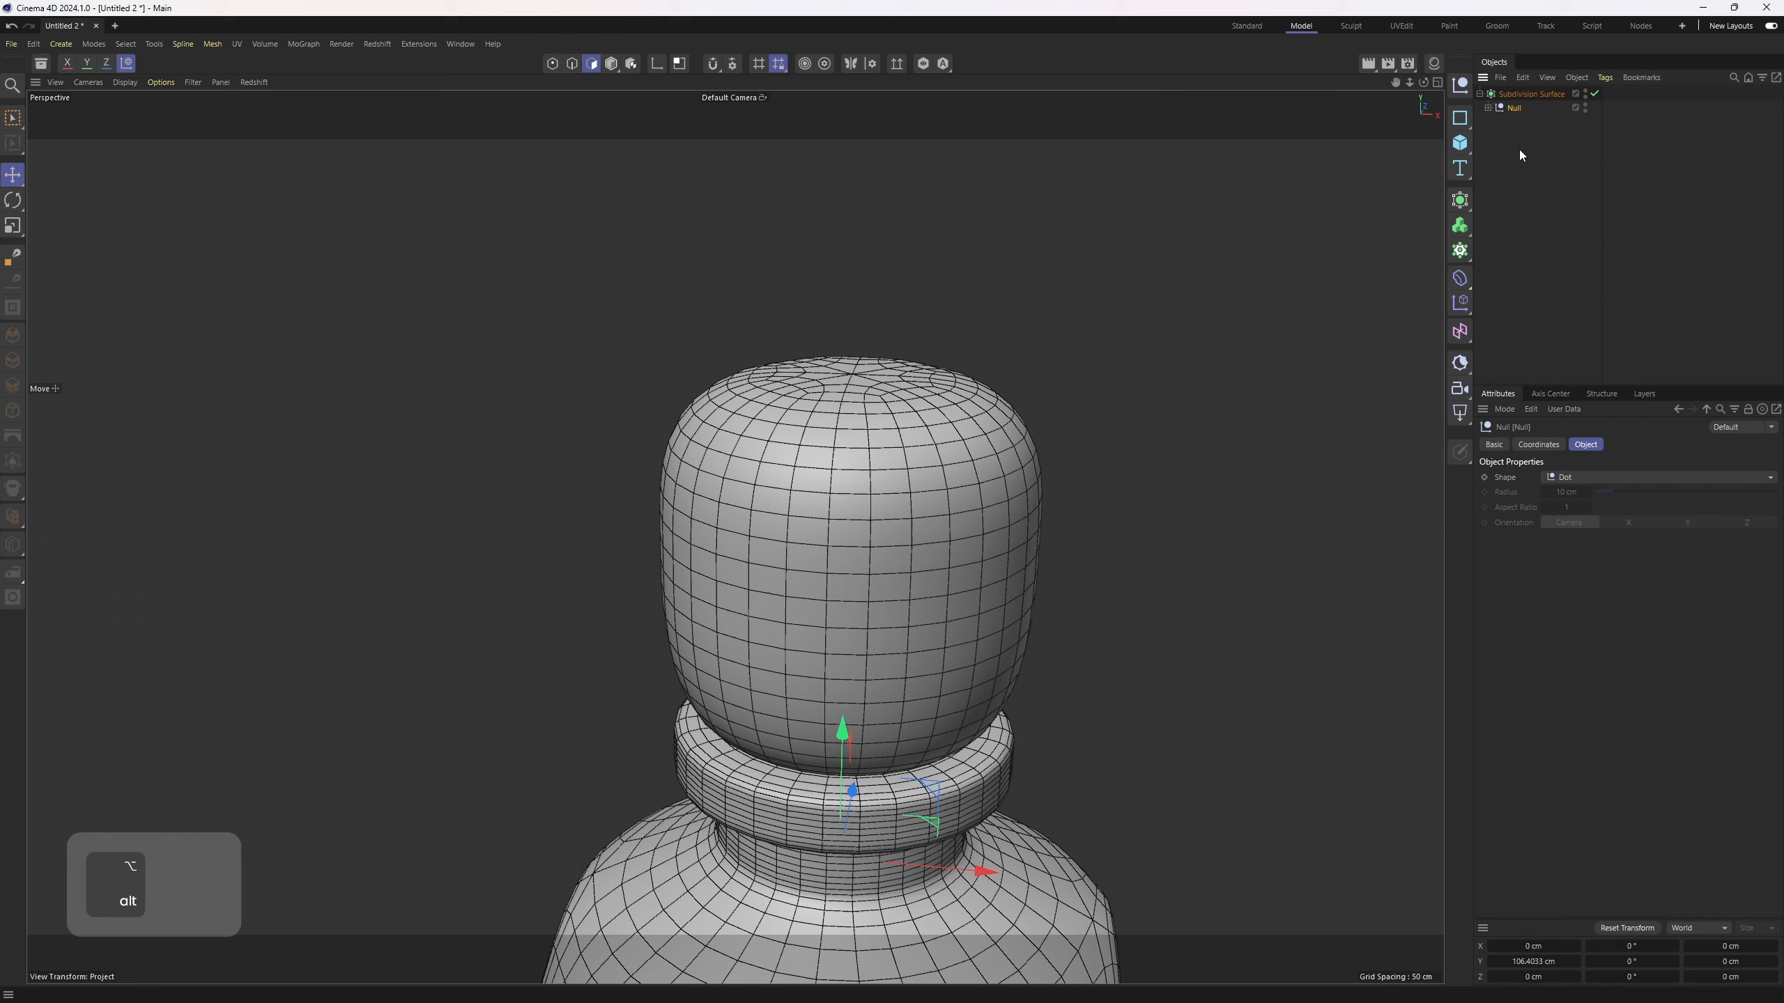
left_click(1488, 107)
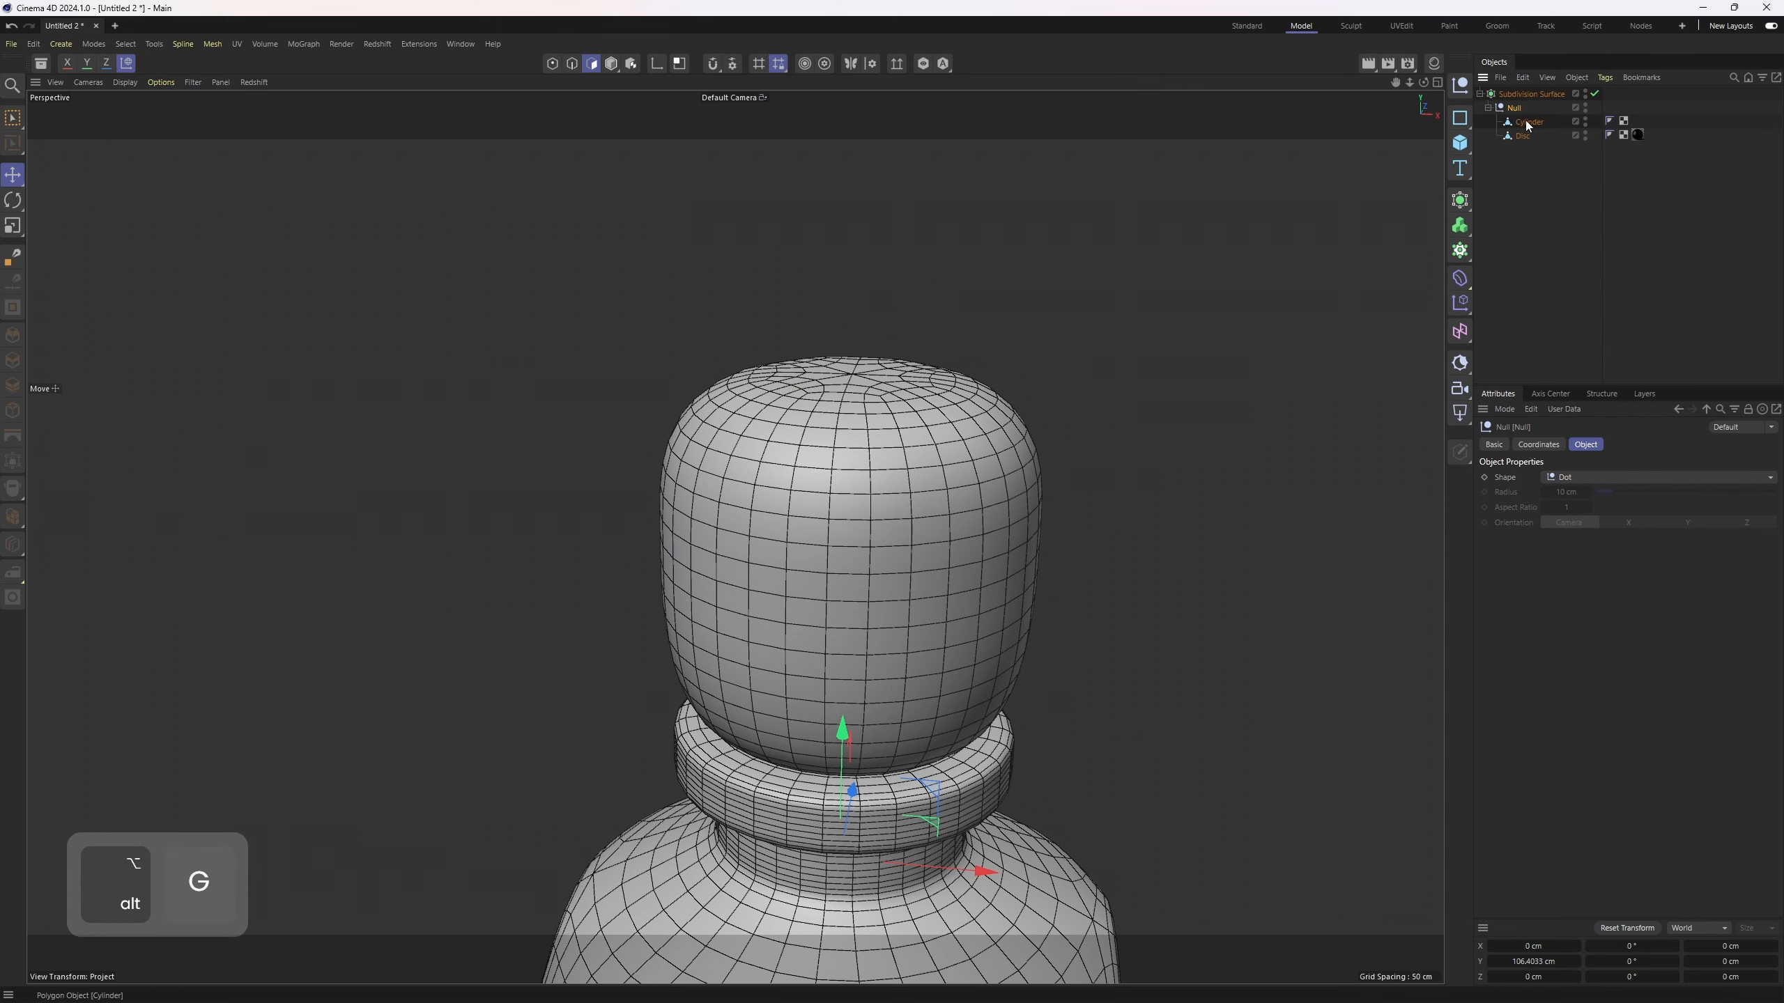
- Turn off the Subdivision Surface and melt every other radial edge on the cap's top to form four quads
left_click(1521, 120)
left_click_drag(1151, 299, 732, 532, "alt")
key("q")
key("2")
left_click(708, 366)
left_click(861, 360, "shift")
left_click(854, 337, "shift")
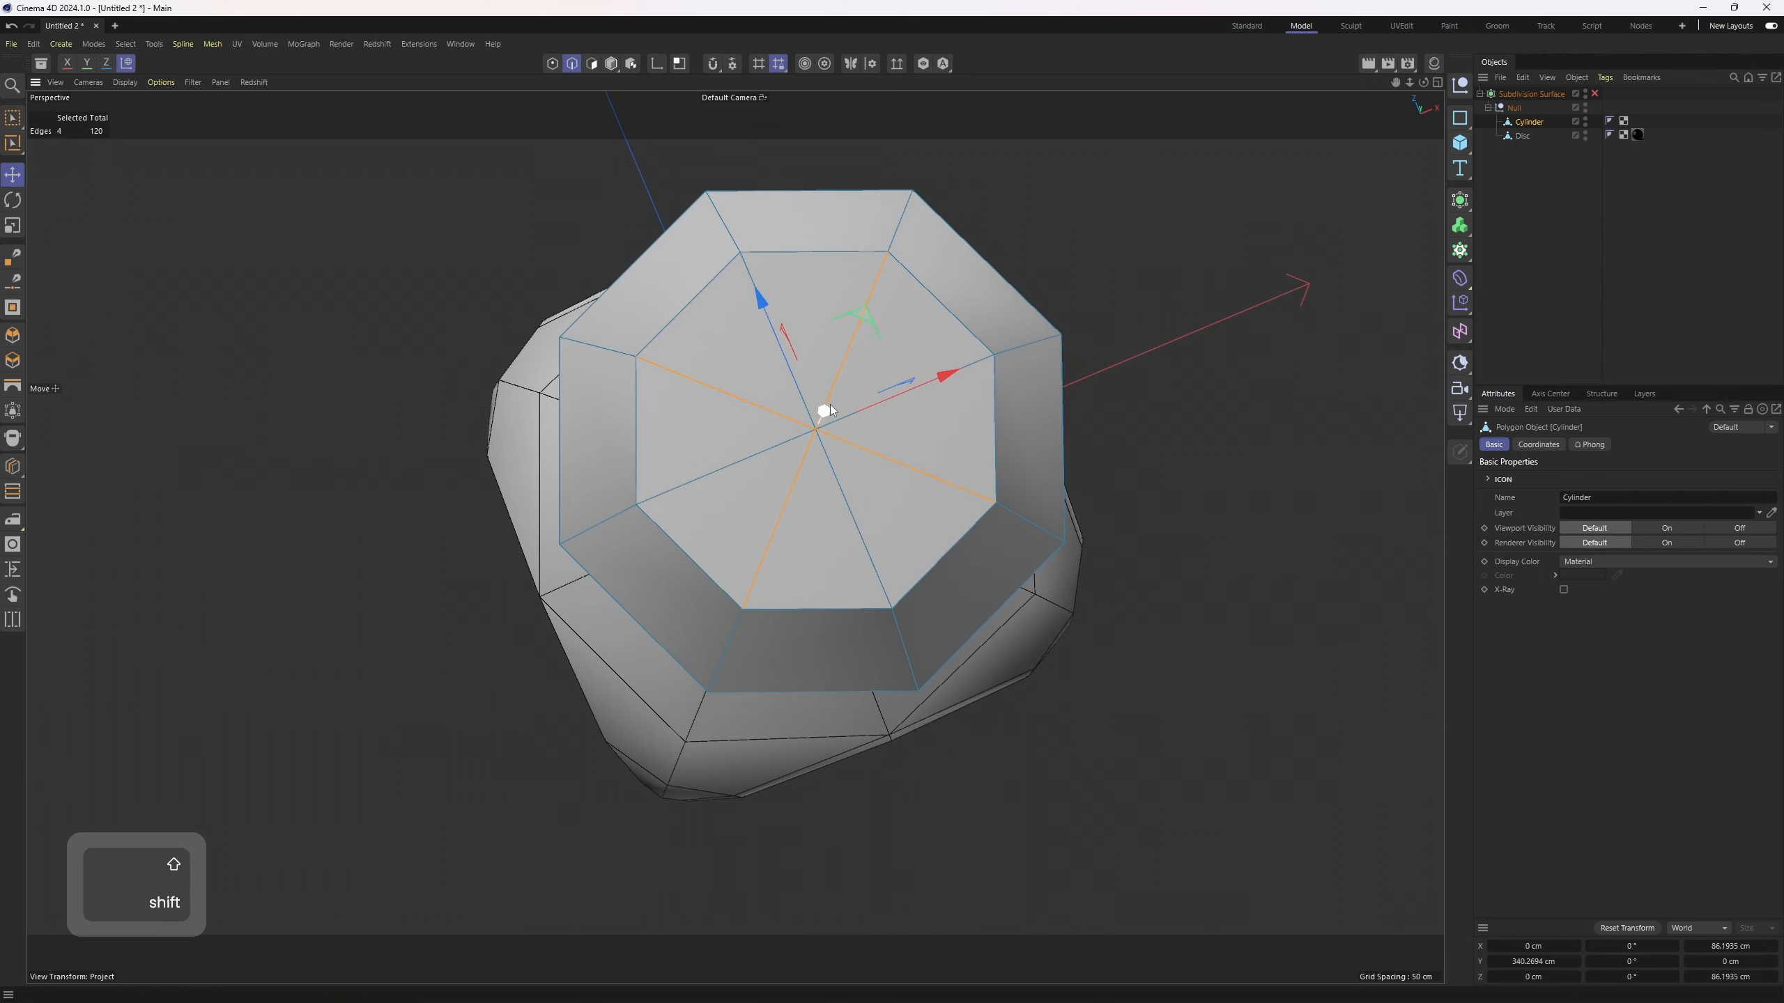
left_click(836, 419, "shift")
key("u")
key("z")
- Inset the cap's four top faces by 9.1 cm and turn the Subdivision Surface back on
left_click_drag(836, 414, 785, 348, "alt")
scroll(785, 348, "down", 1)
key("3")
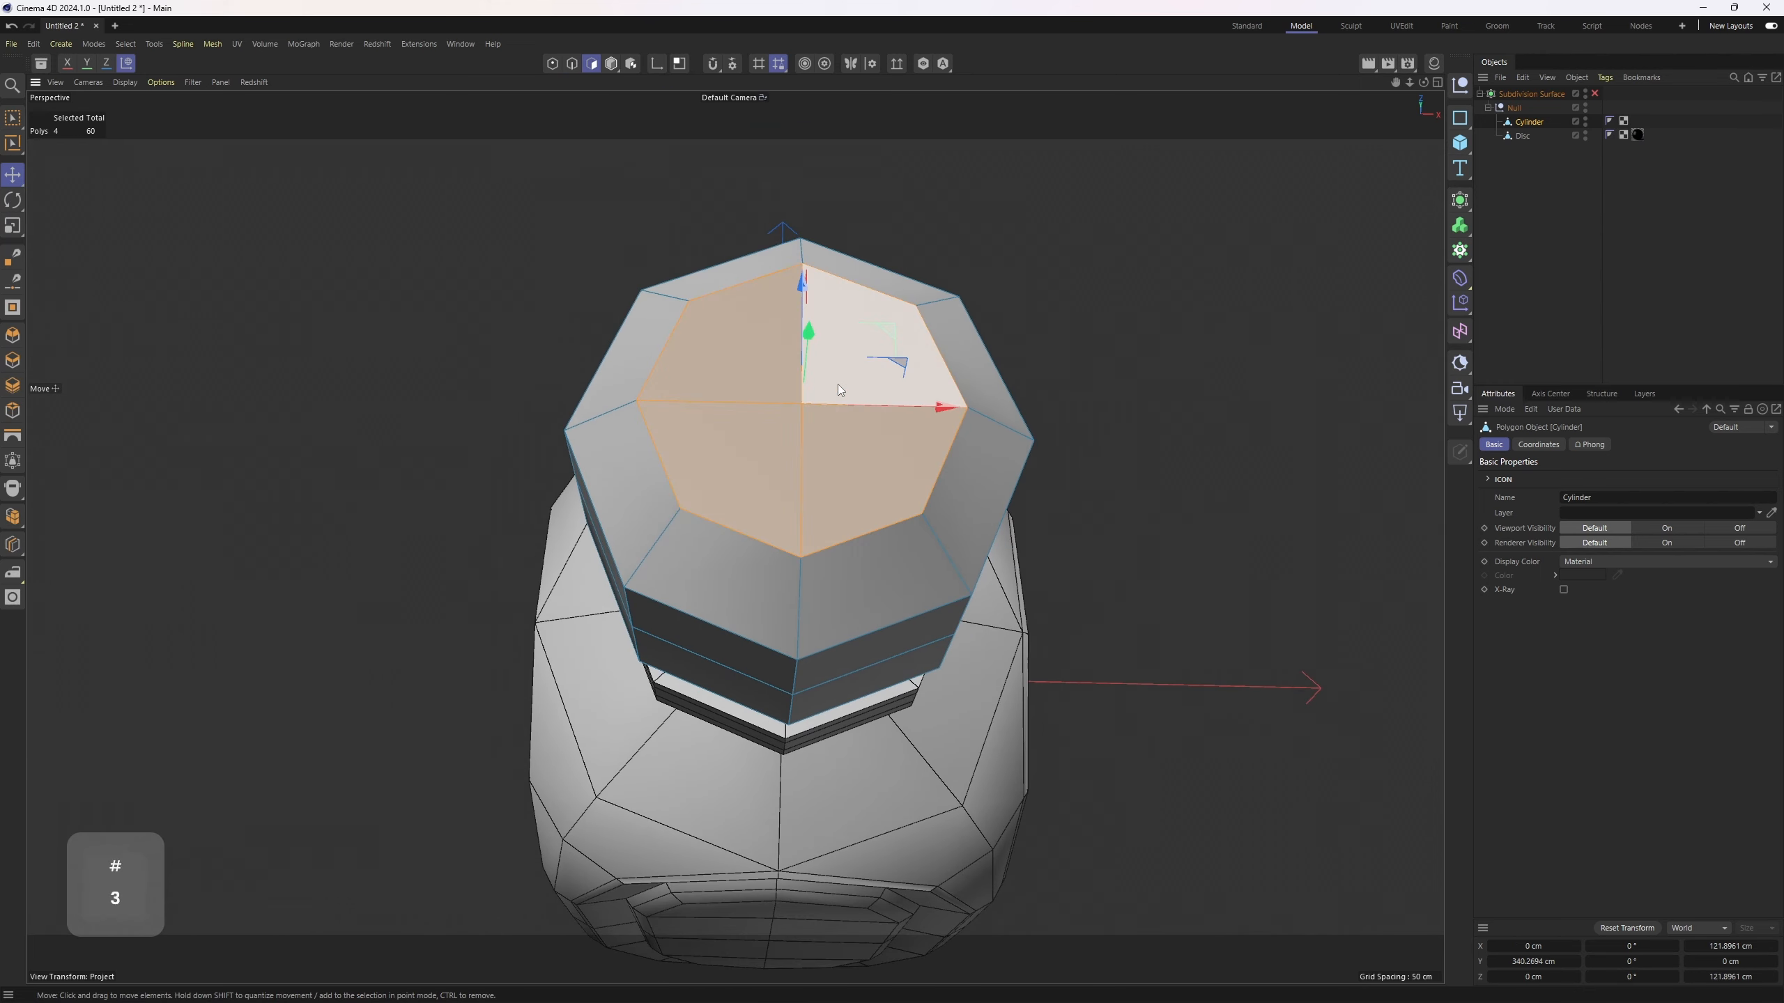
key("m")
key("w")
left_click_drag(1109, 542, 1040, 447)
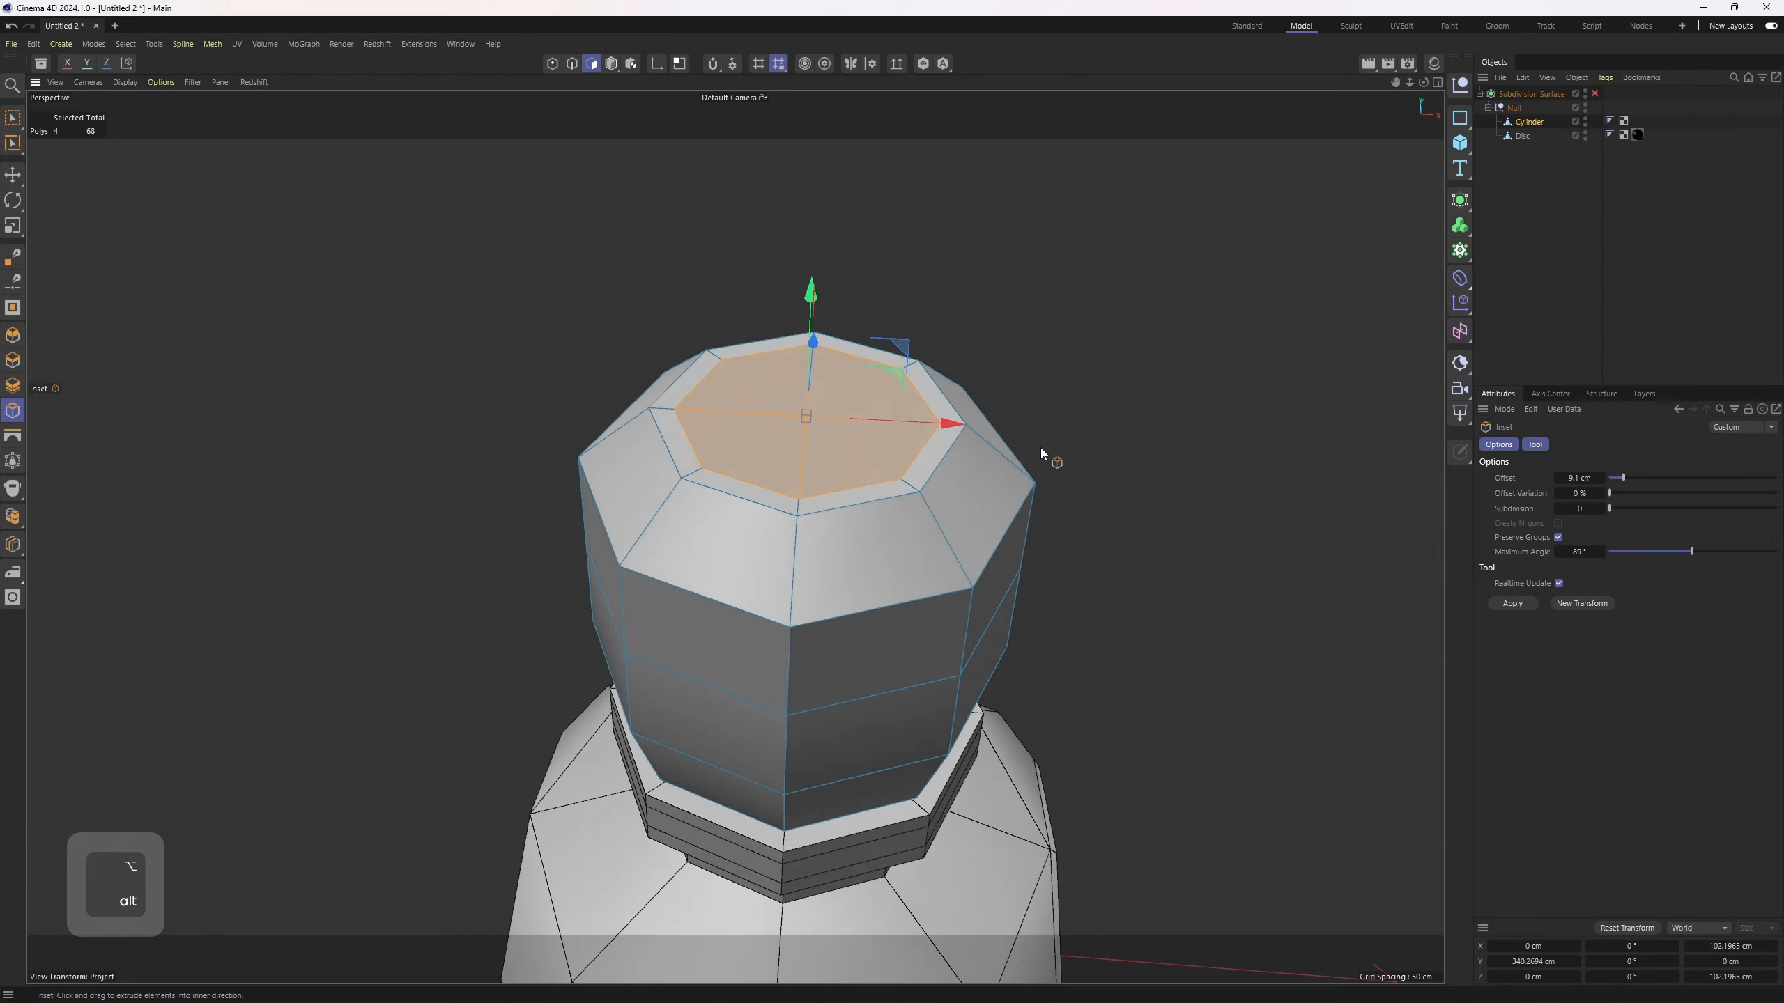
key("q")
- Cut two edge loops around the cap, one just below its upper shoulder and one at about 78.8% above the lower bend
scroll(1051, 549, "up", 2)
key("k")
key("l")
middle_click(1151, 689)
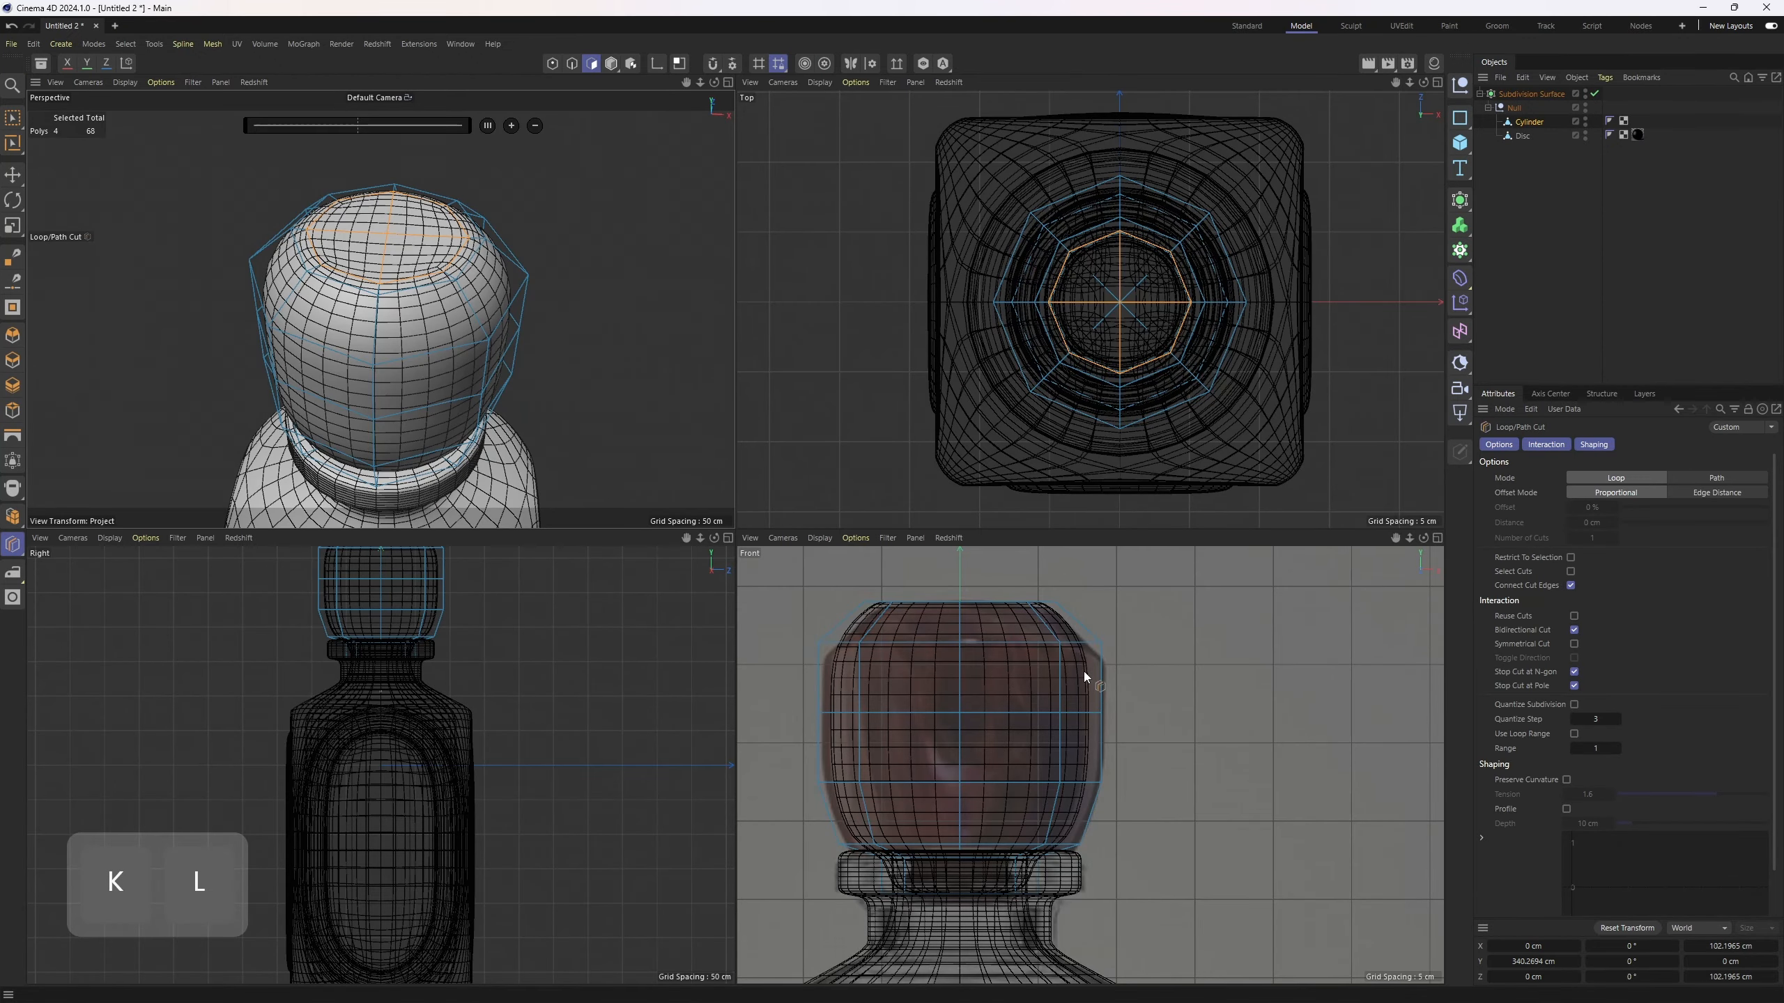
left_click(1084, 669)
middle_click_drag(1147, 696, 1143, 657, "alt")
left_click(1129, 695)
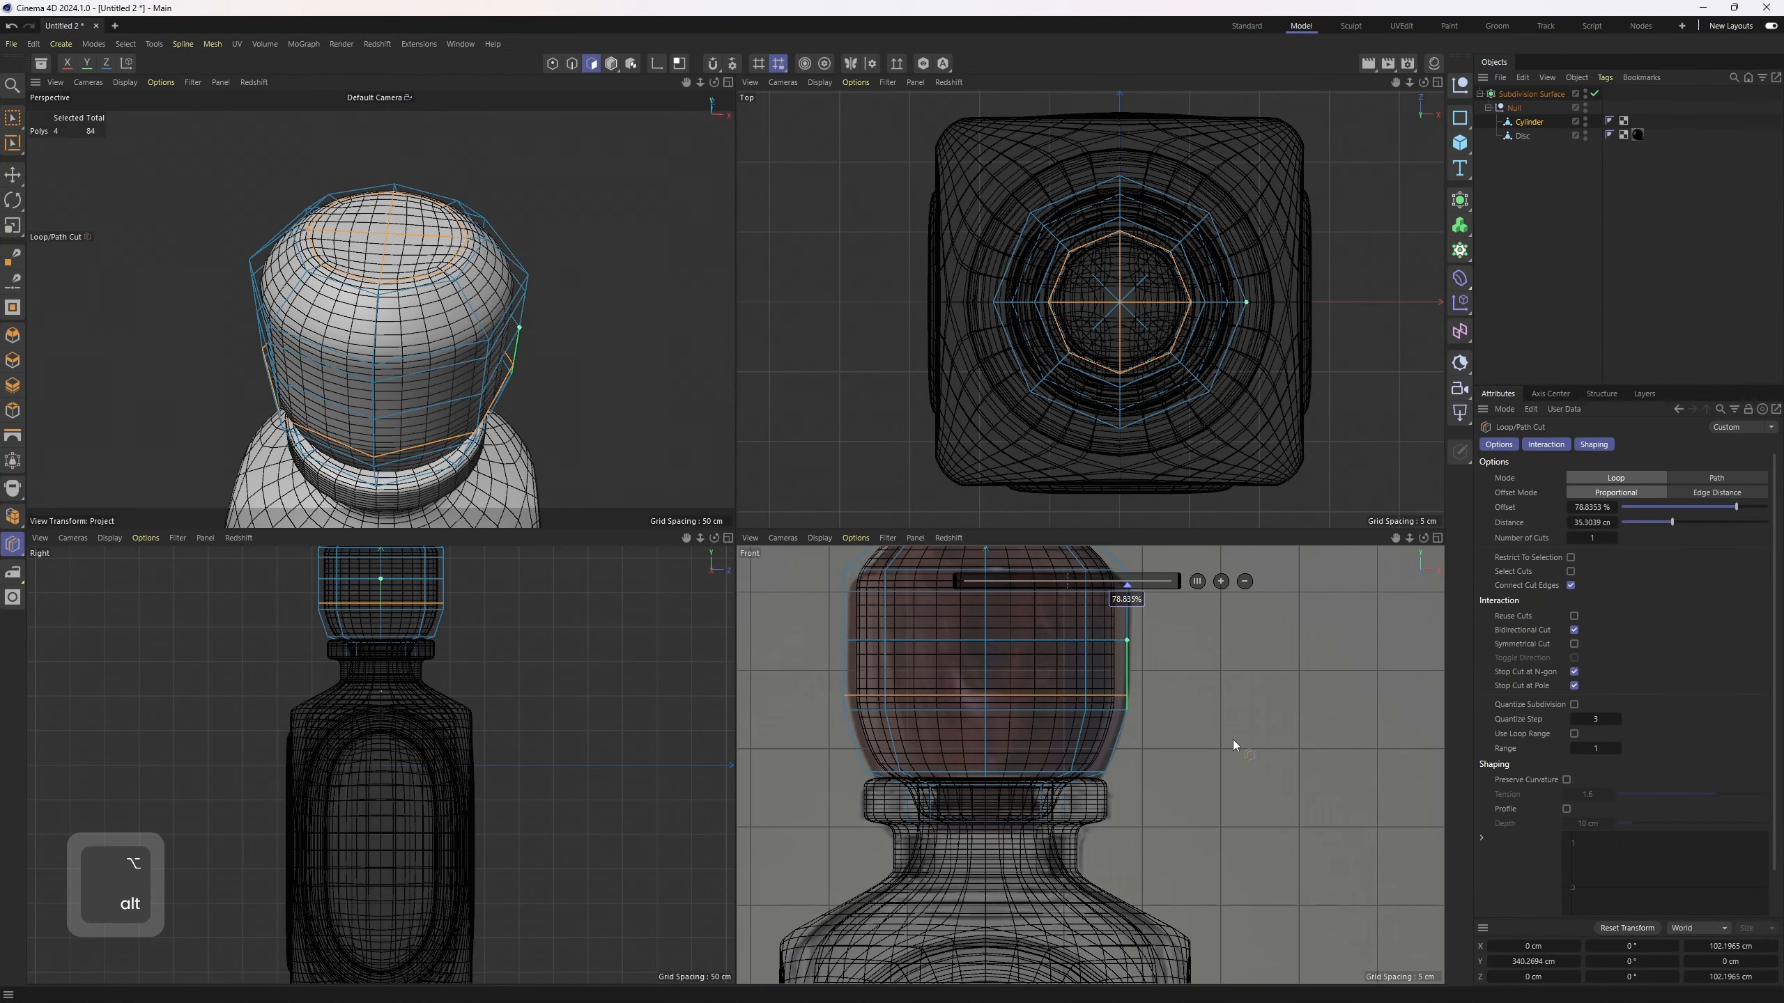
- Compare the cap's outline against the front reference with the Subdivision Surface off and on
middle_click(419, 369)
scroll(842, 519, "down", 1)
key("q")
middle_click(1095, 655)
middle_click(1100, 764)
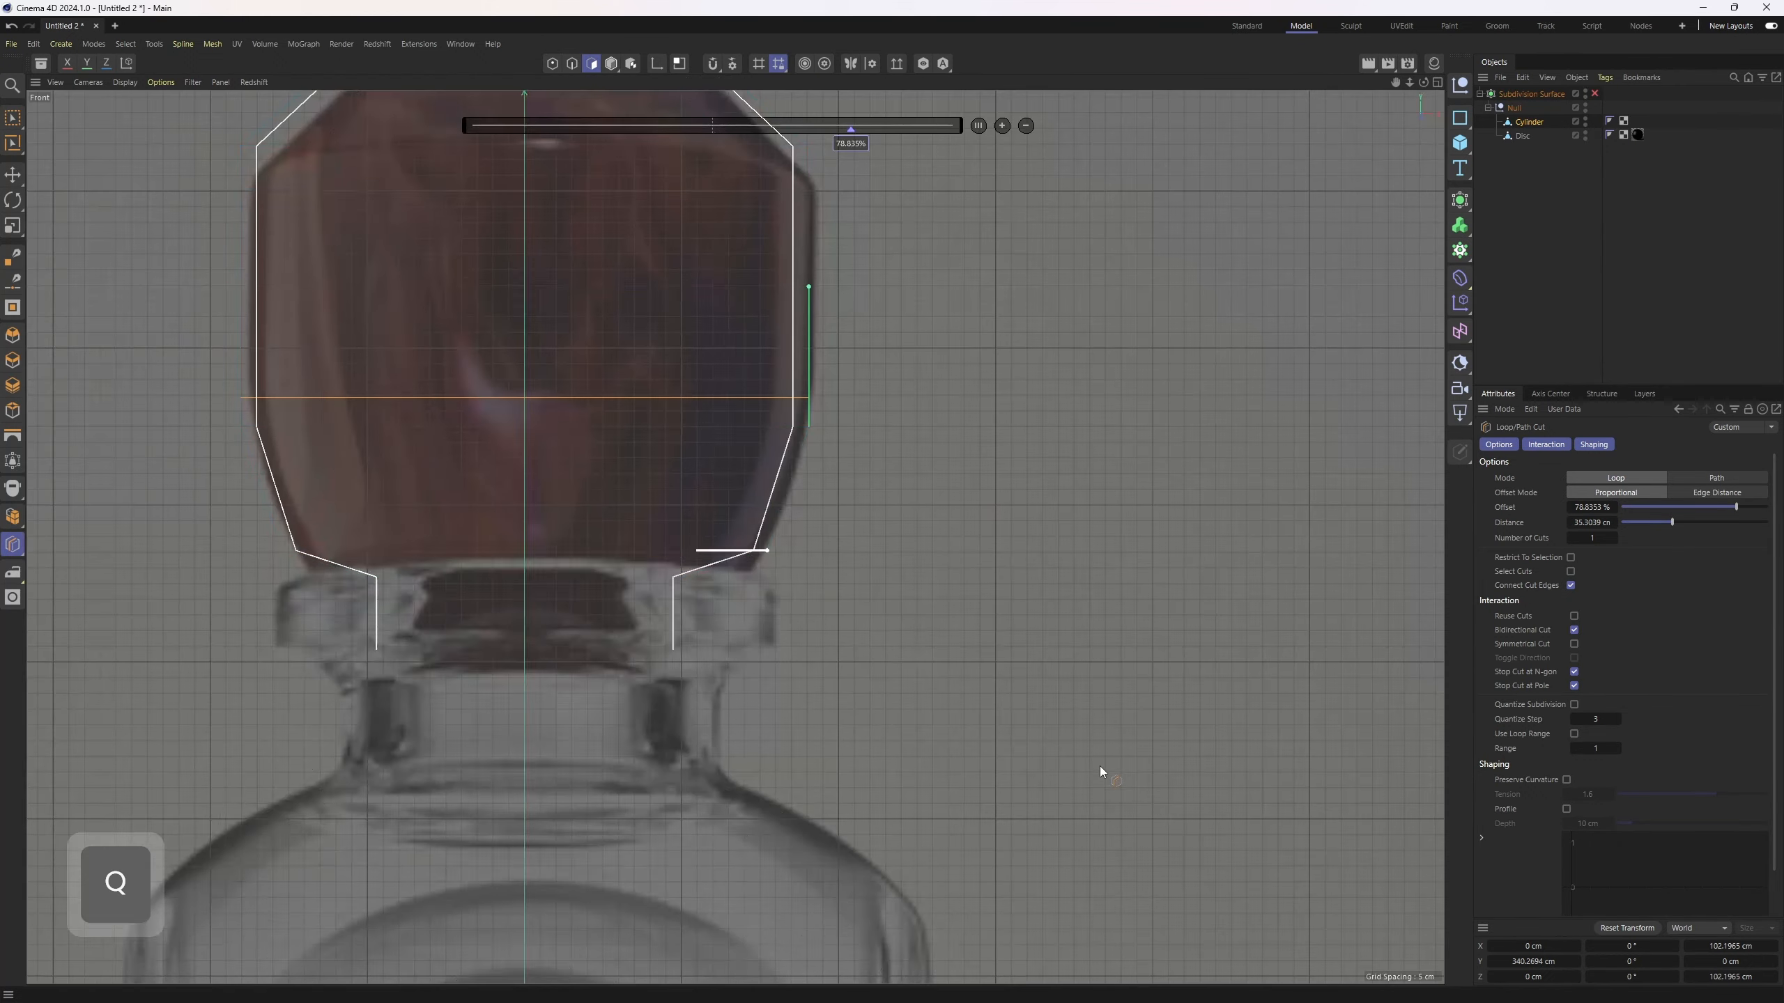
key("q")
key("4")
middle_click_drag(836, 467, 1021, 652, "alt")
key("q")
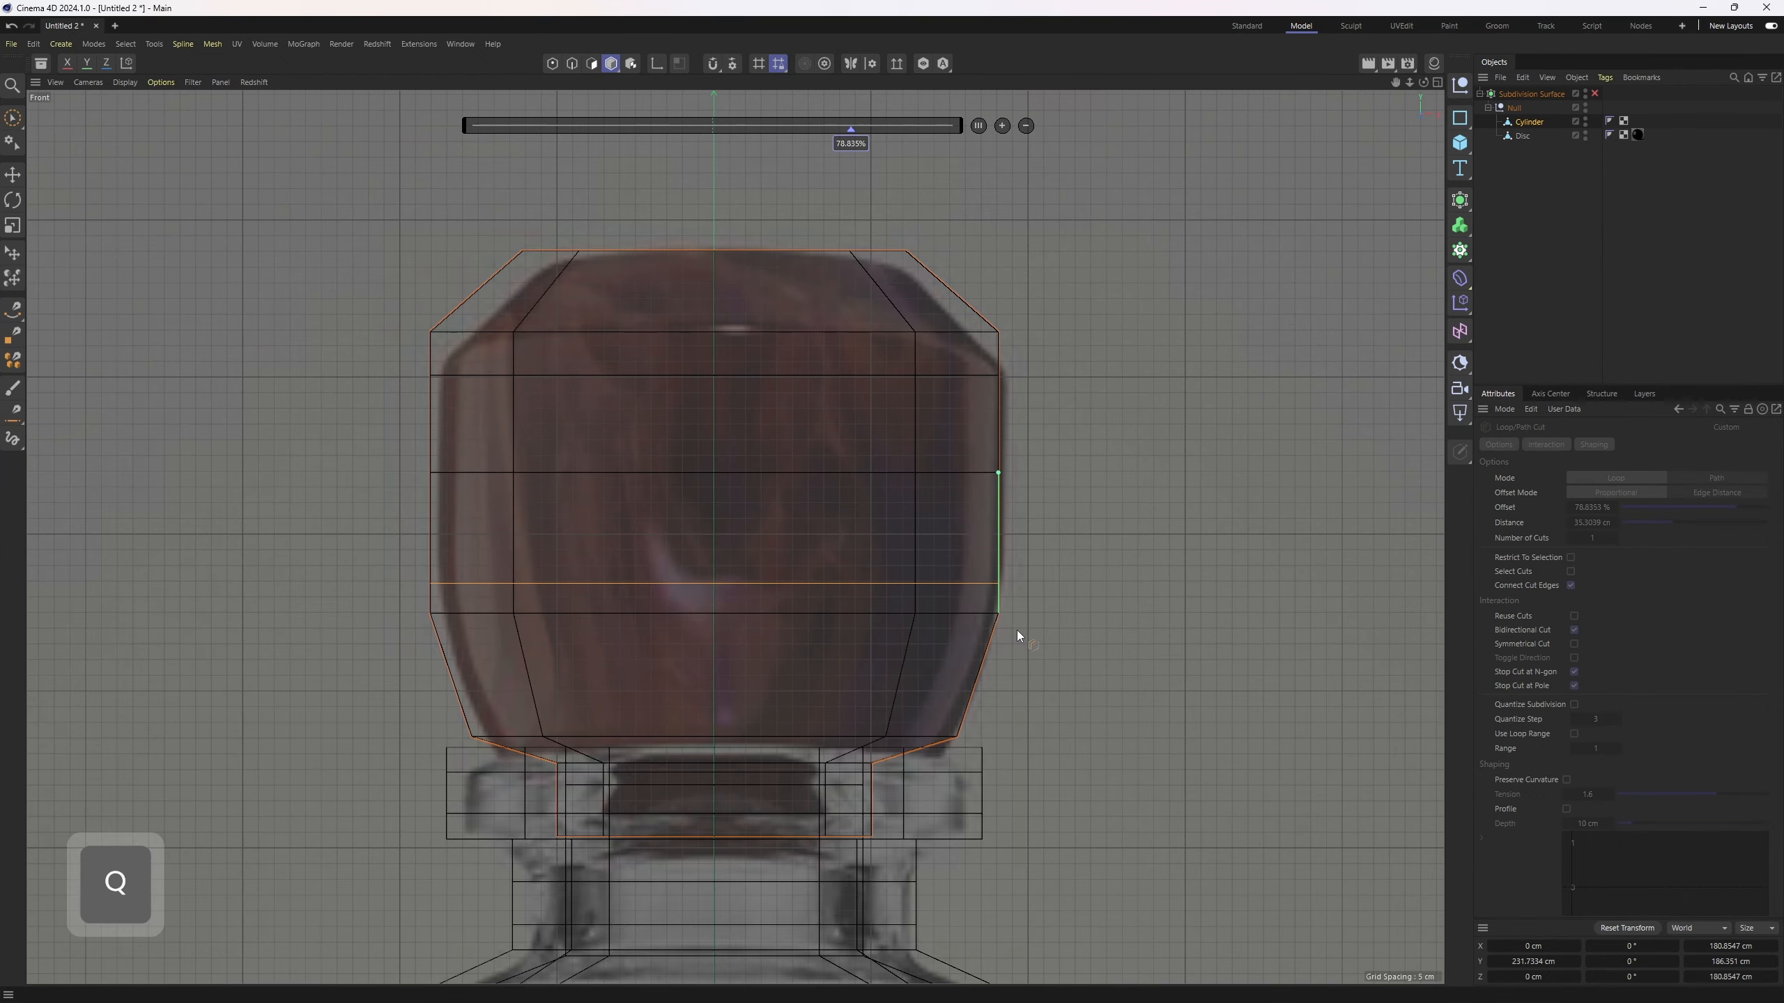
key("q")
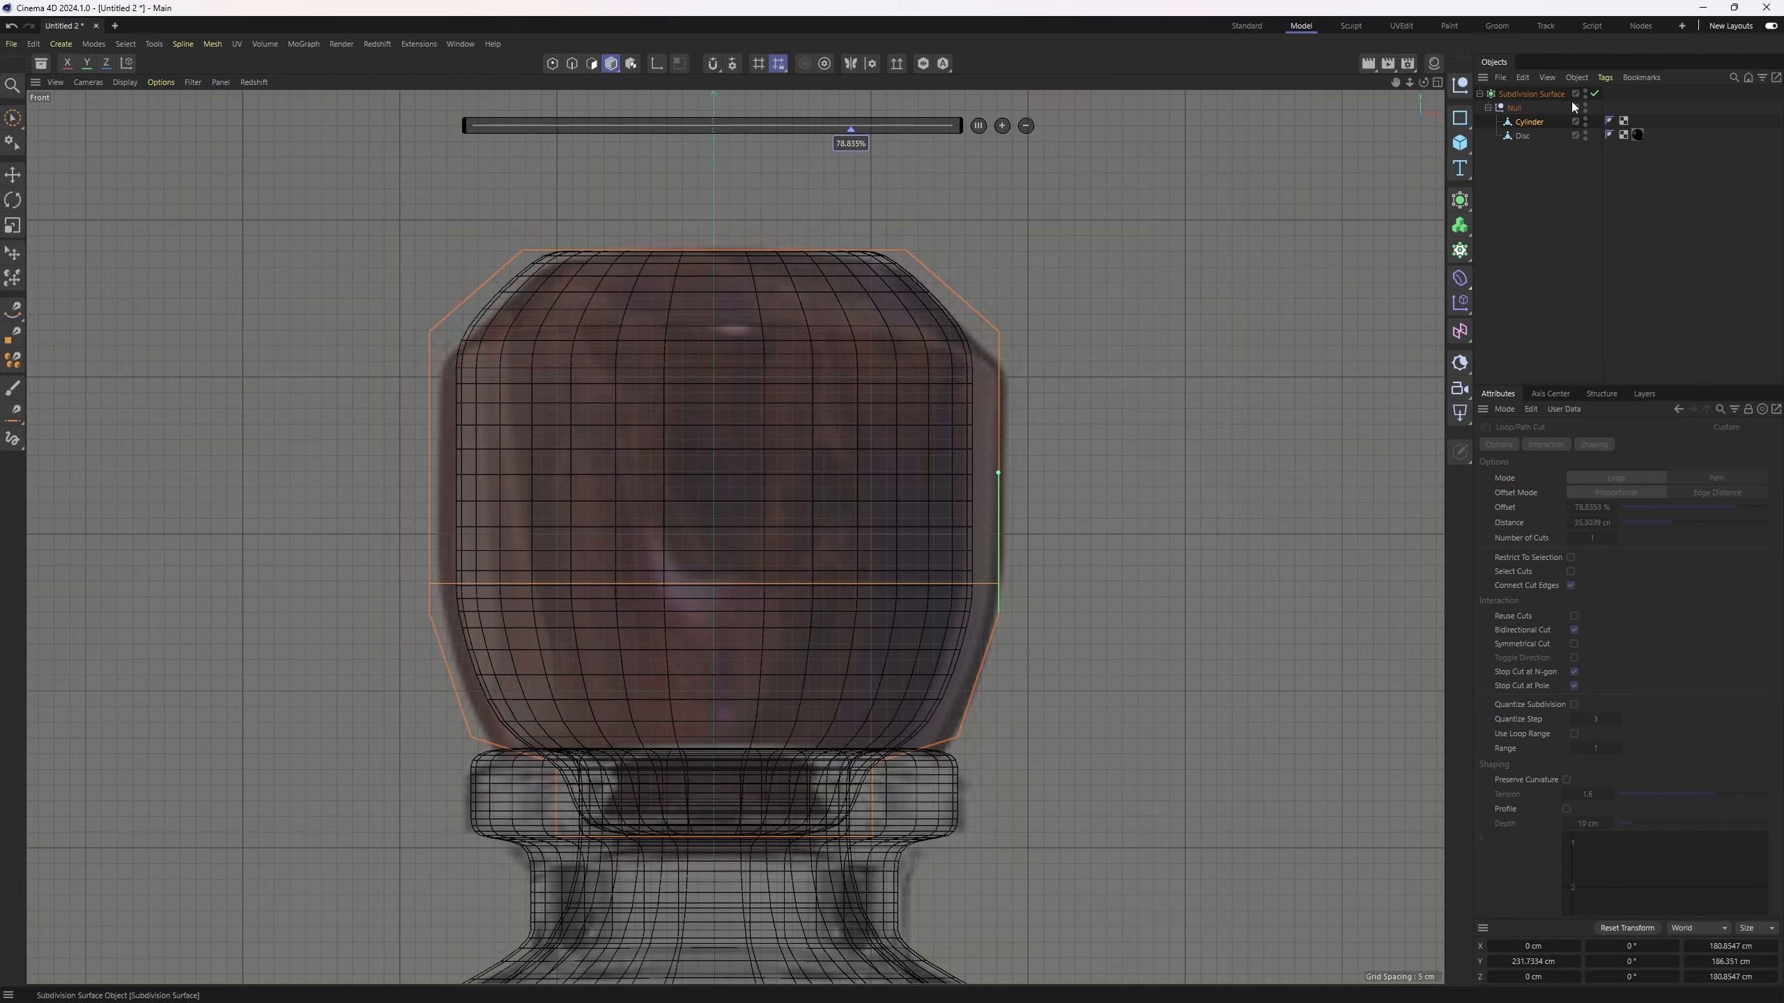
- Select the cap's middle band of polygons, scale it to about 194 cm wide and shift it slightly down to follow the reference image
key("3")
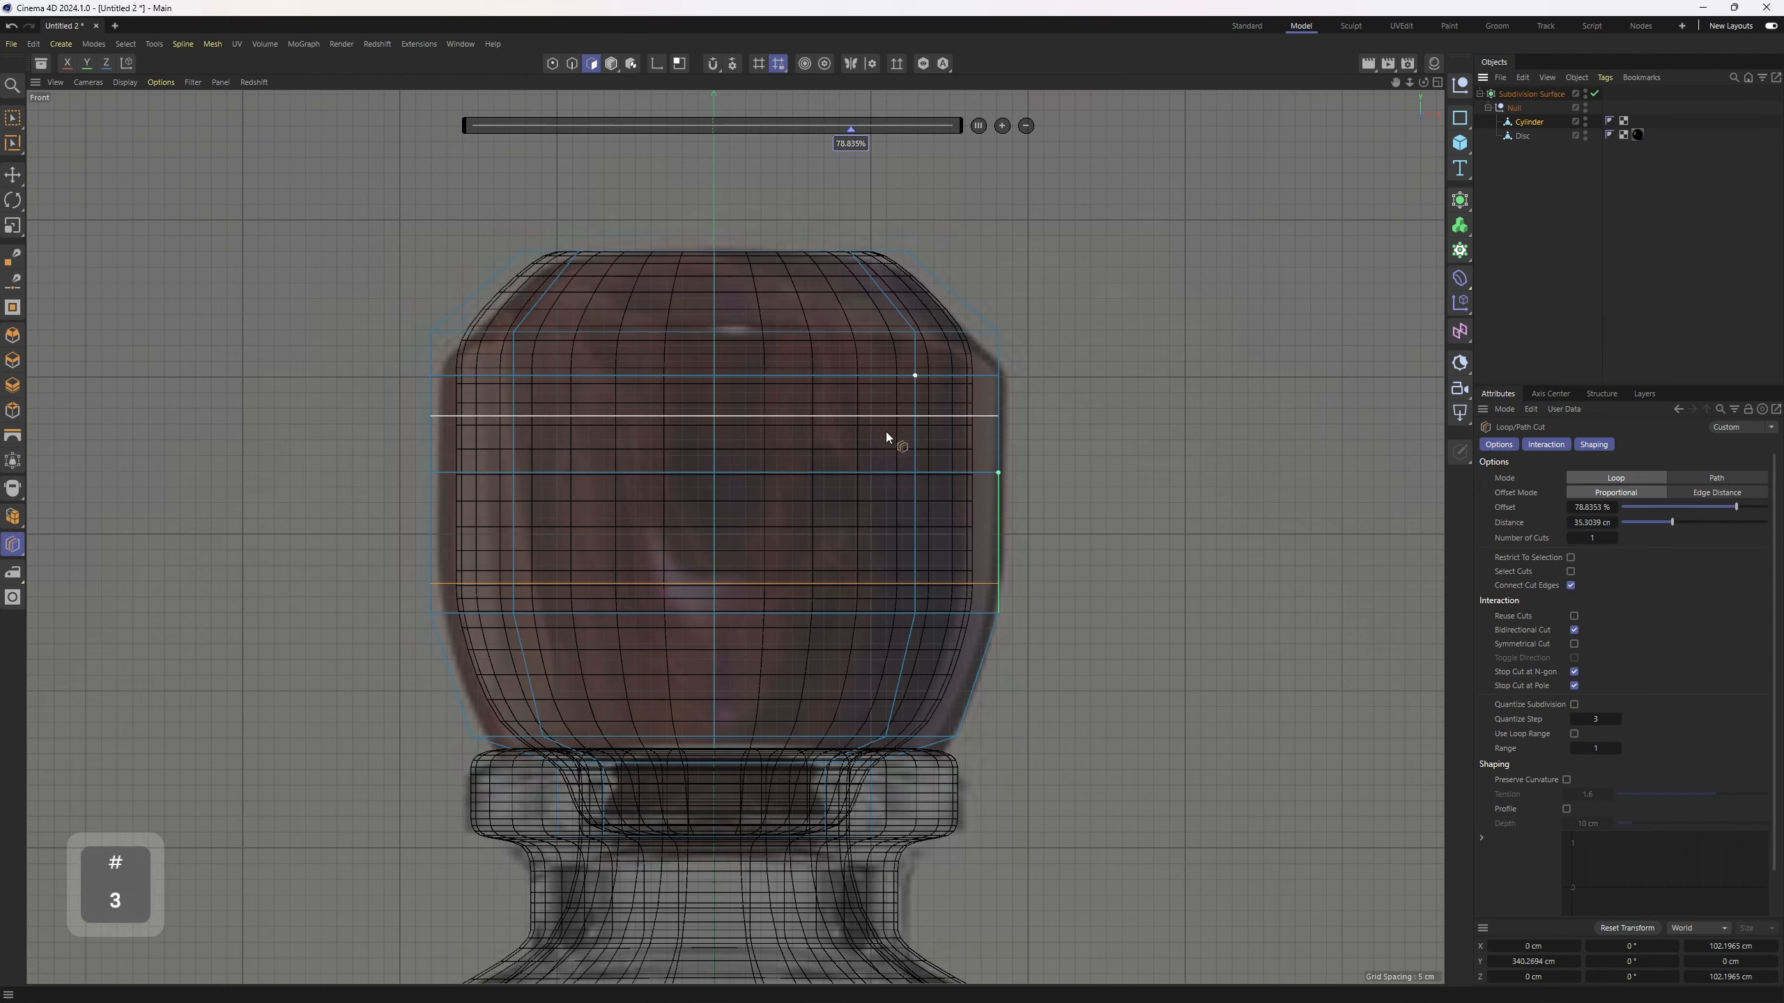
key("space")
key("KP_0")
left_click_drag(377, 318, 1003, 645)
key("t")
left_click_drag(887, 659, 957, 699)
key("e")
left_click_drag(724, 343, 719, 360)
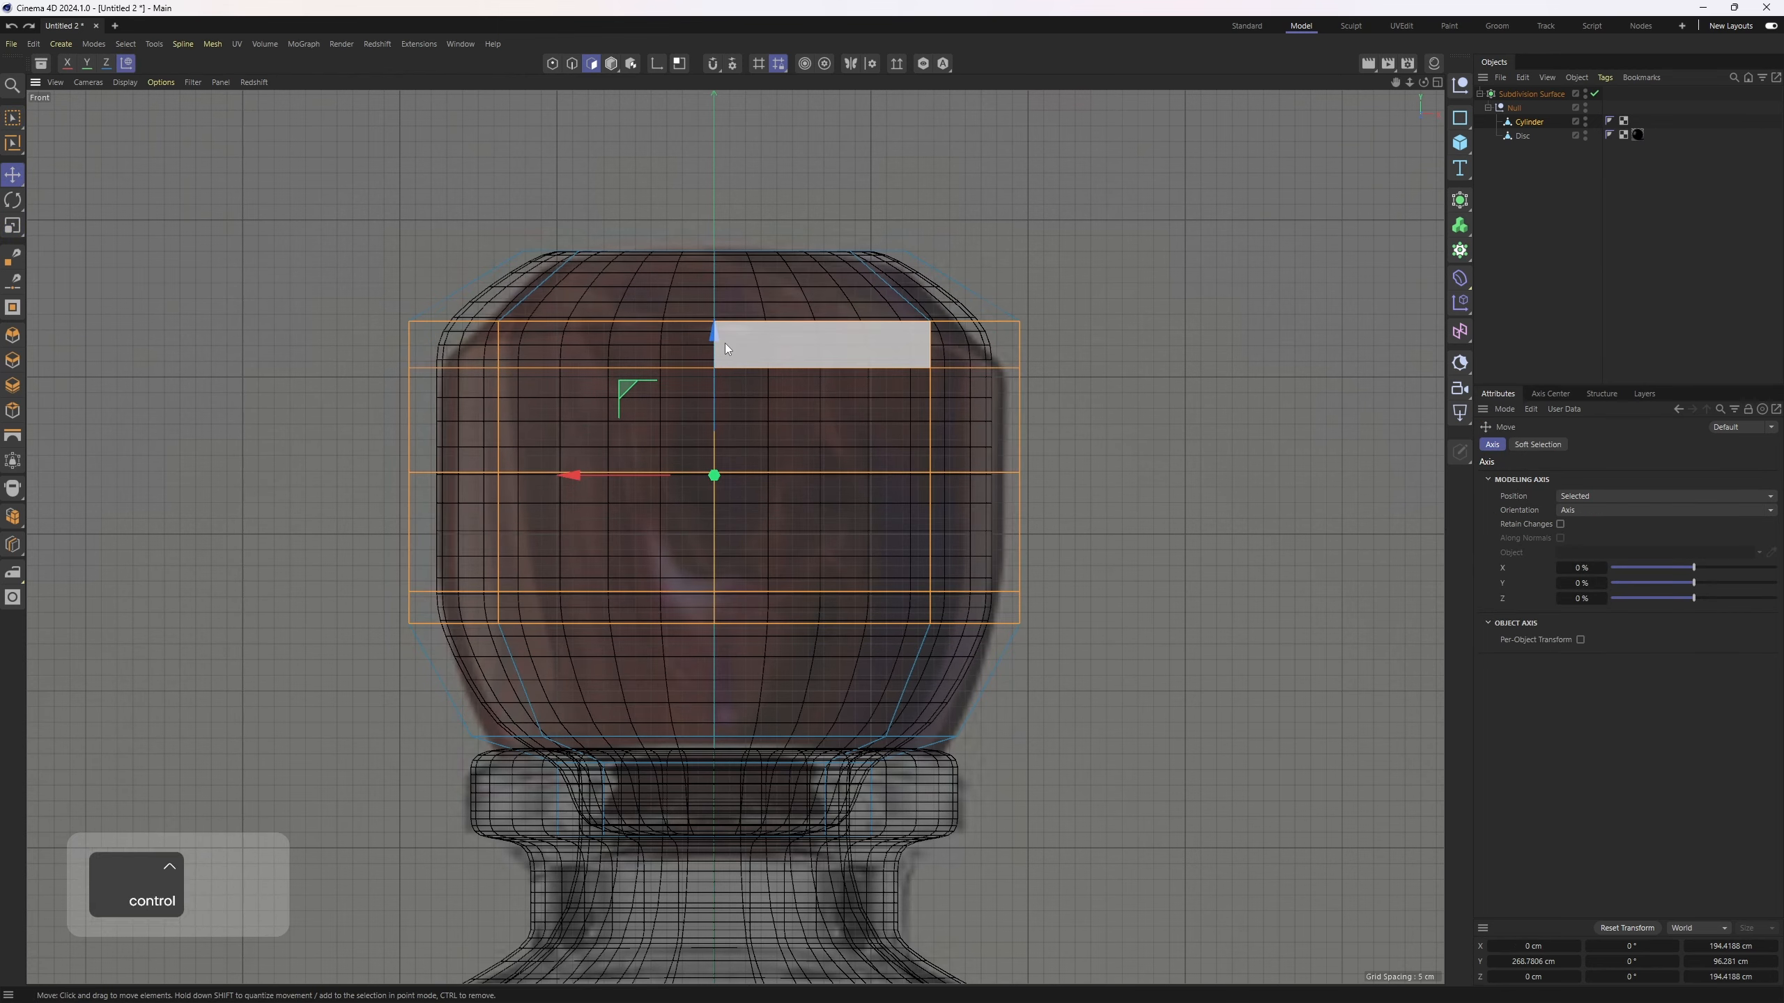
key("ctrl+z")
- Lower the cap's bottom edge loop slightly and cut a new edge loop just above it
key("2")
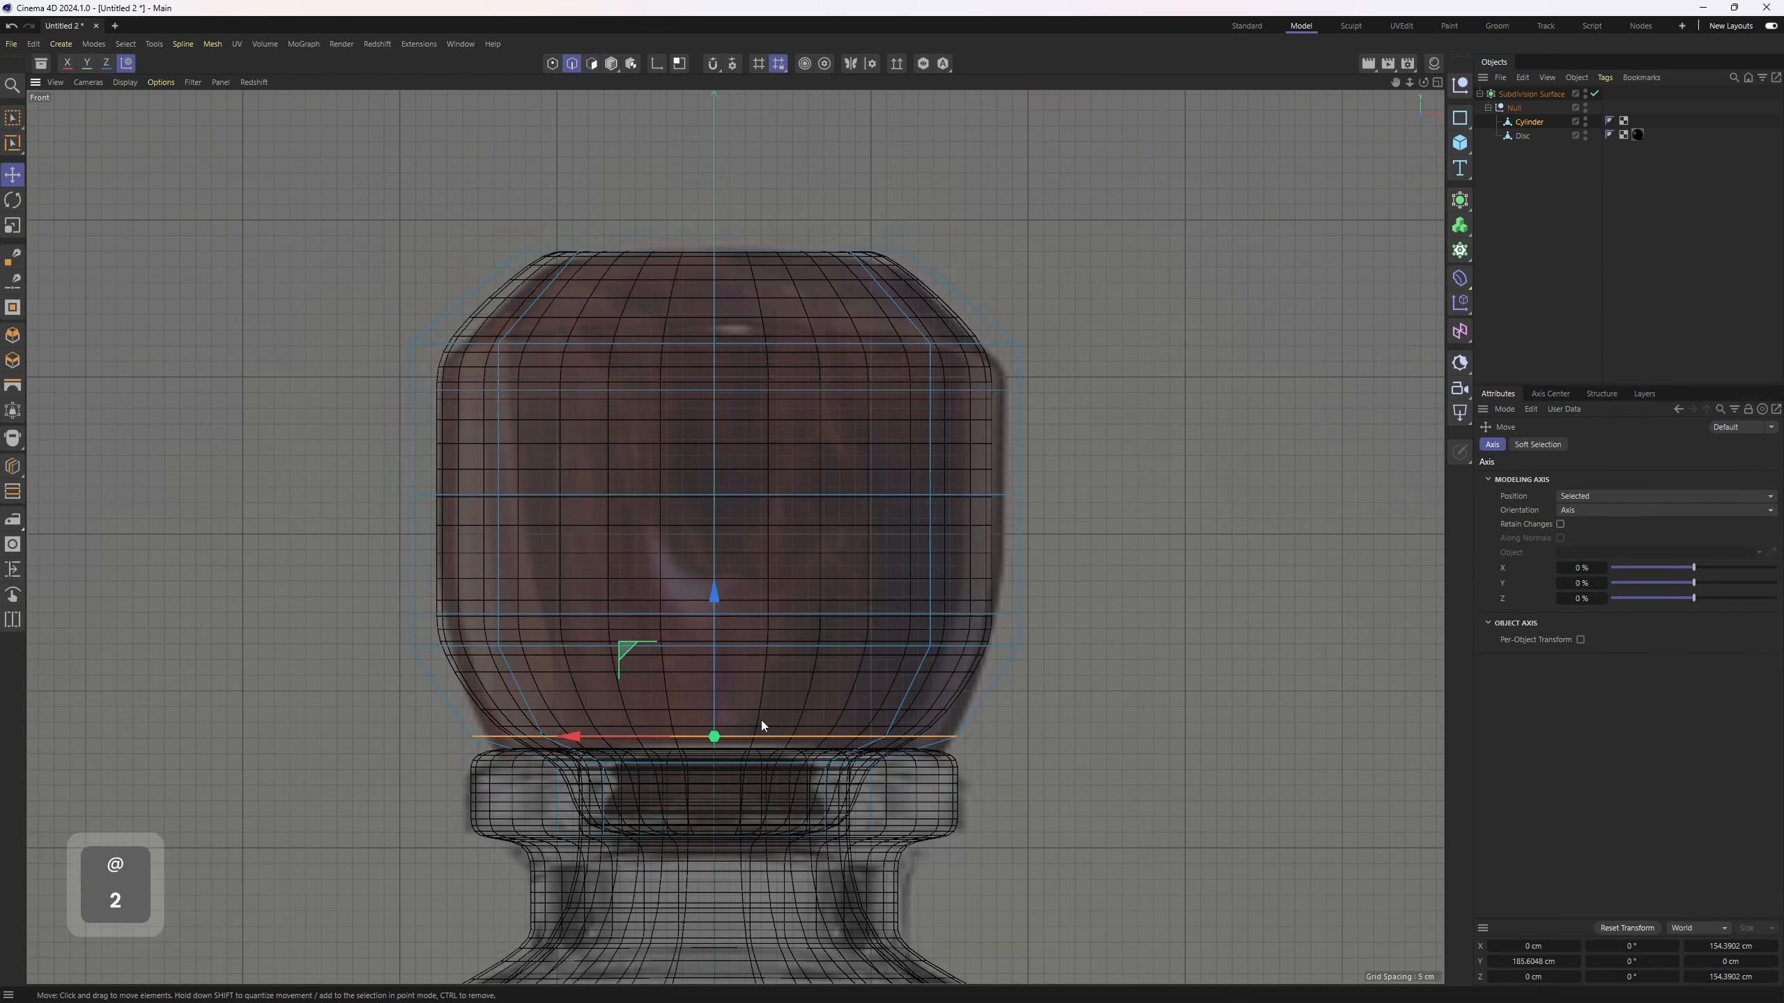
key("k")
key("l")
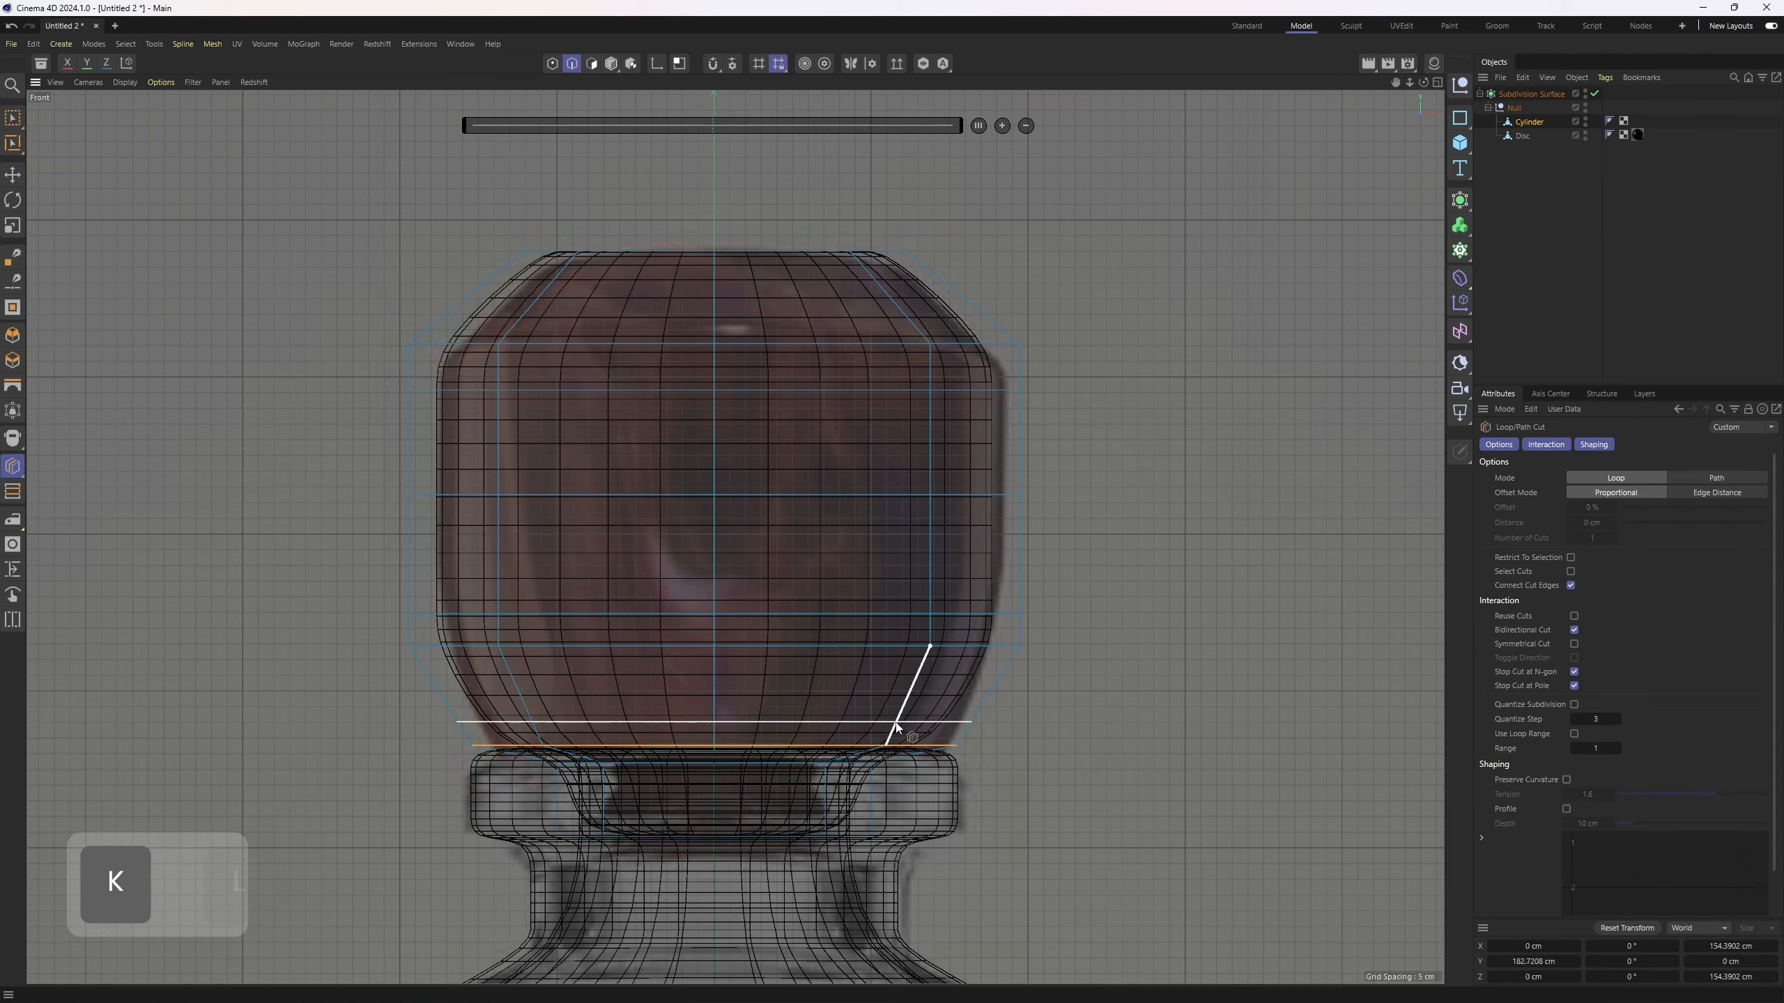
left_click(894, 723)
- Examine the smoothed cap and bottle in the perspective view, with plain shading and with shading plus wireframe lines
middle_click(768, 562)
middle_click(463, 378)
left_click(1696, 354)
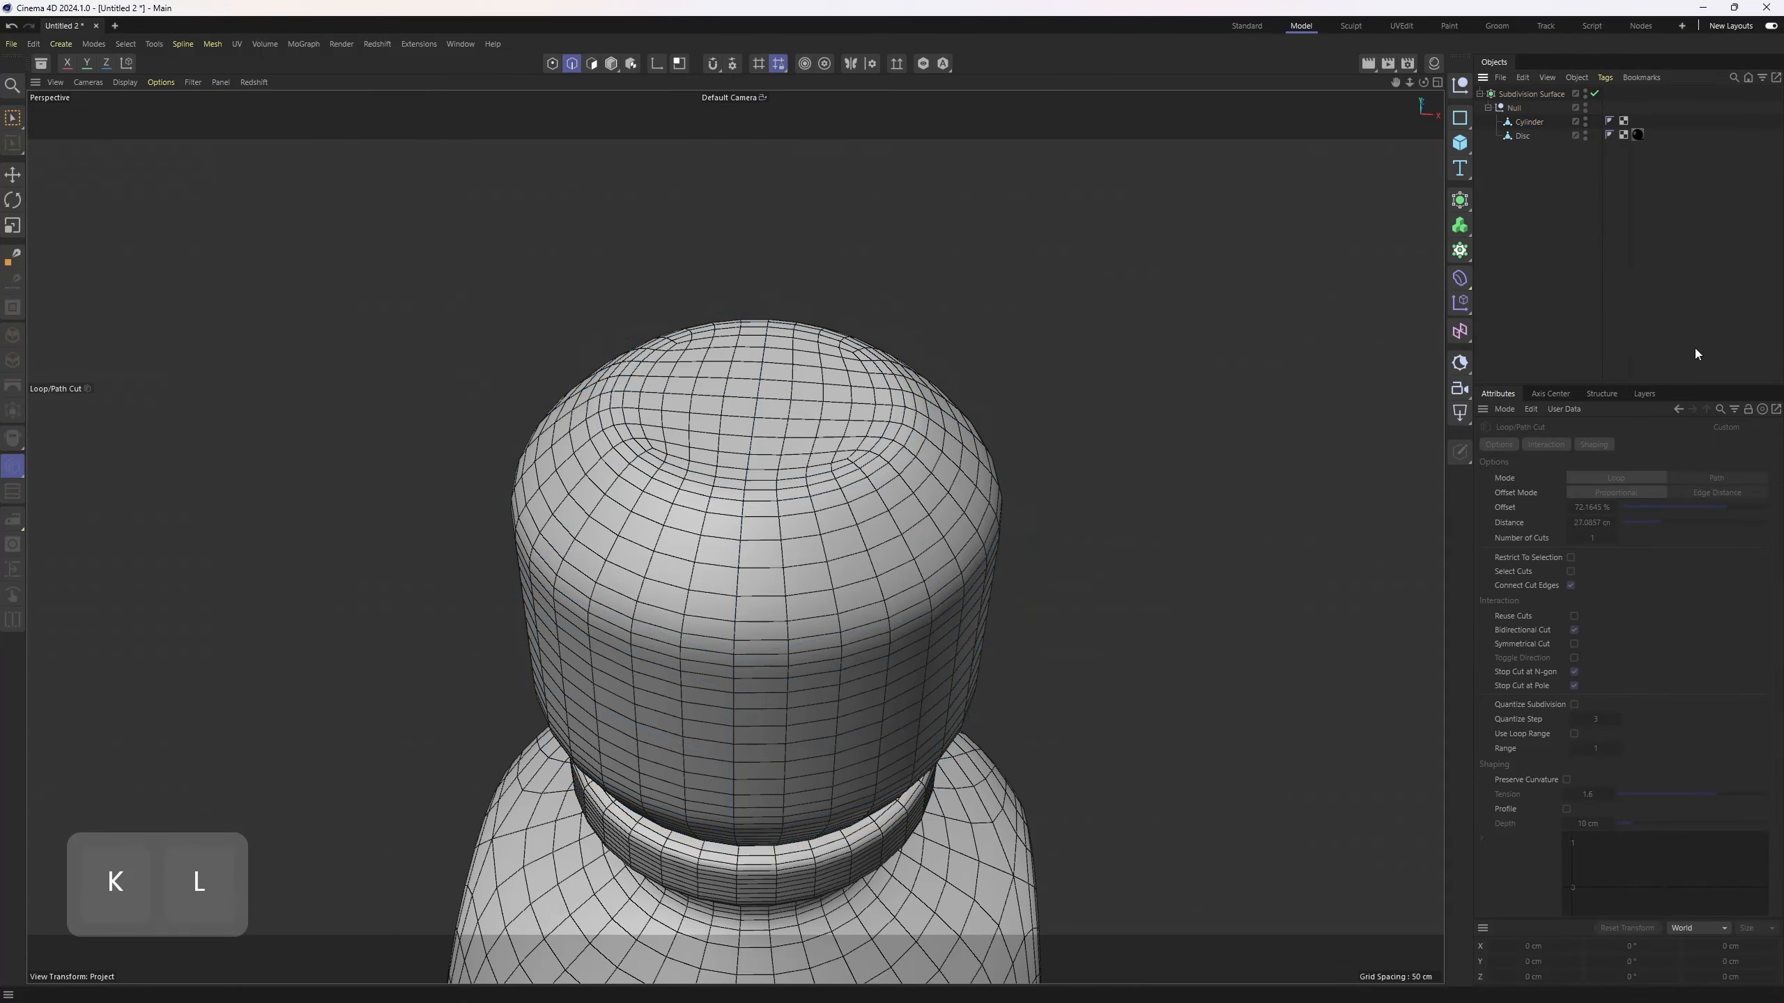
scroll(947, 610, "down", 2)
key("n")
key("a")
left_click_drag(946, 611, 816, 376, "alt")
right_click_drag(817, 376, 751, 467, "alt")
left_click_drag(752, 466, 691, 452, "alt")
right_click_drag(691, 451, 586, 424, "alt")
left_click_drag(585, 423, 812, 421, "alt")
key("n")
key("b")
scroll(764, 464, "up", 2)
key("4")
right_click_drag(813, 421, 896, 394, "alt")
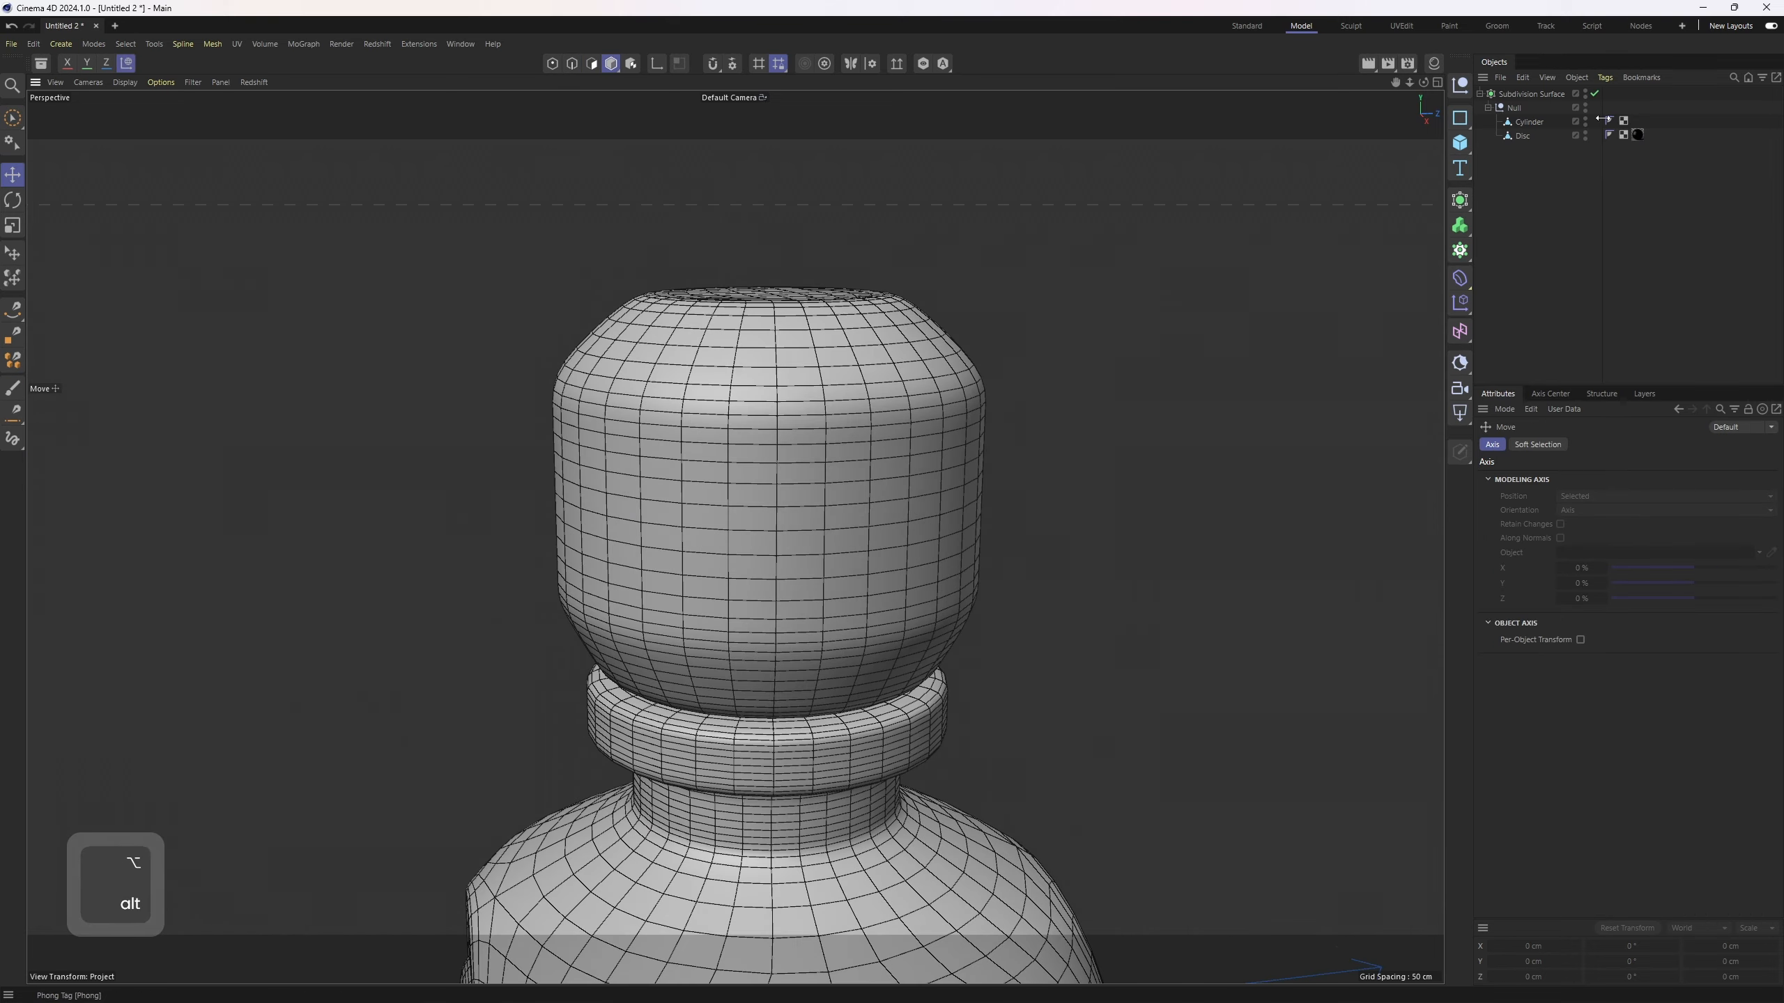
- Compare the cap's base mesh with its smoothed shape by switching the subdivision surface off and on again
left_click(1594, 93)
left_click_drag(915, 504, 879, 502, "alt")
left_click(879, 502)
left_click(885, 702)
key("2")
left_click(1529, 121)
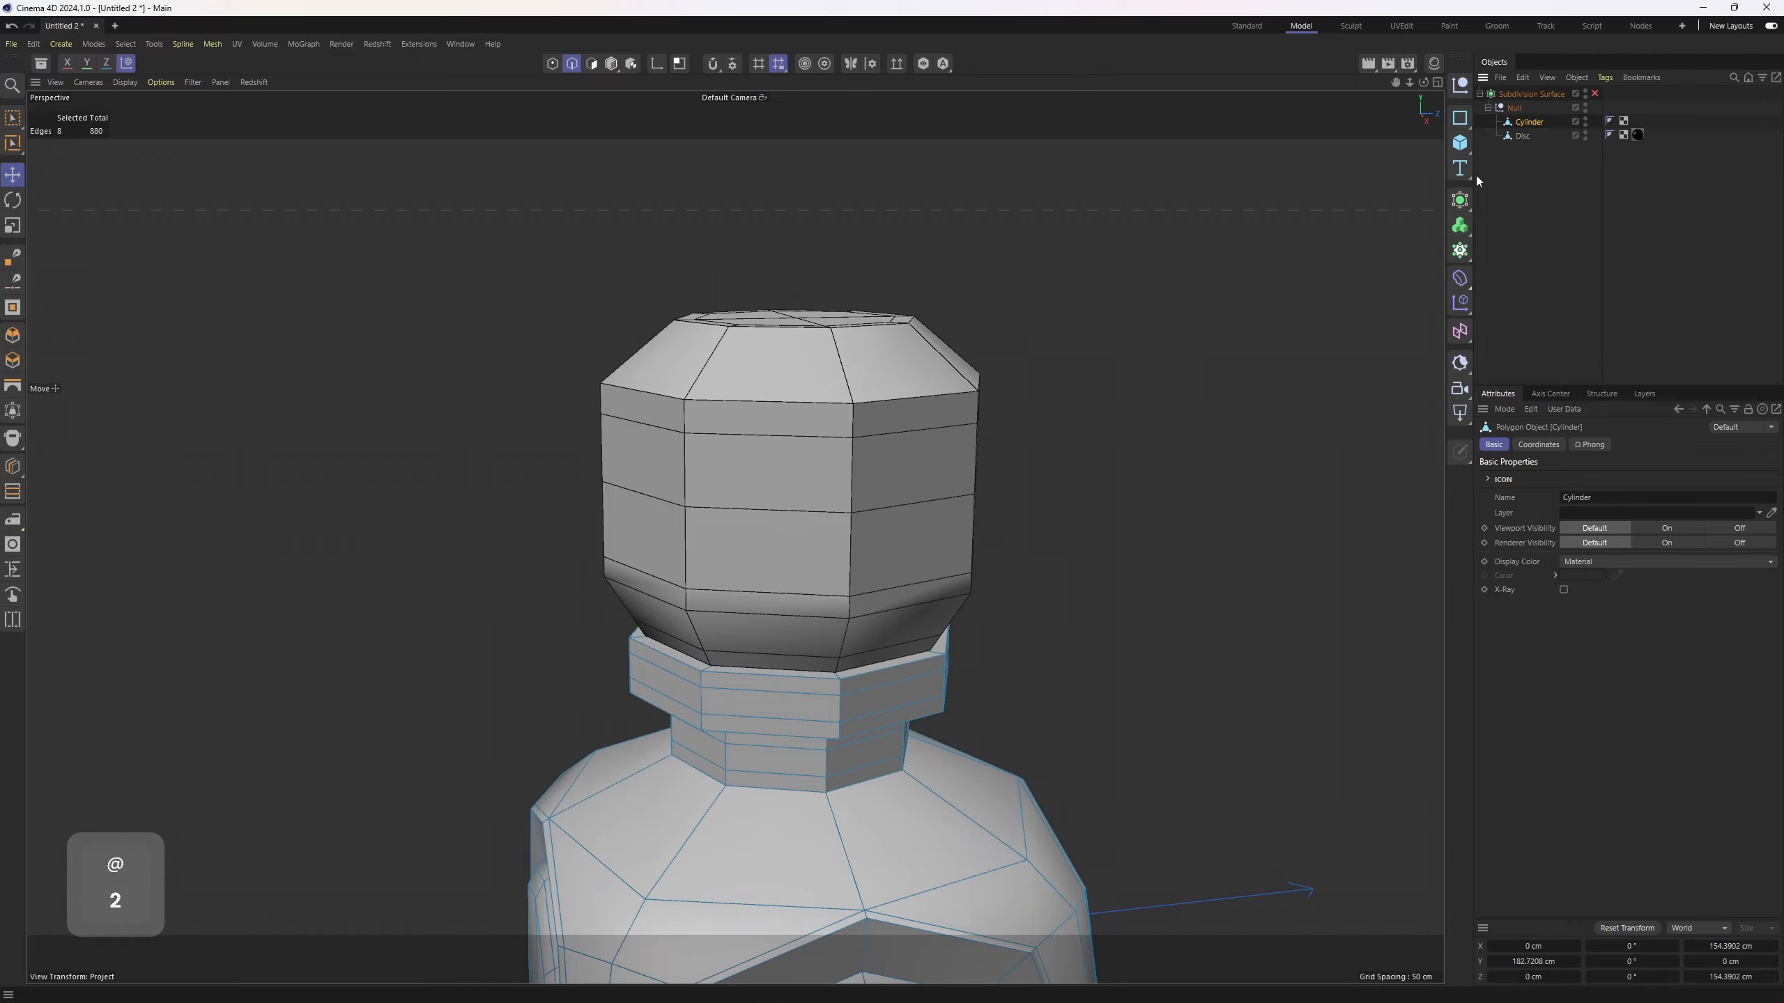
key("m")
key("q")
left_click(1602, 289)
middle_click_drag(1006, 530, 868, 499, "alt")
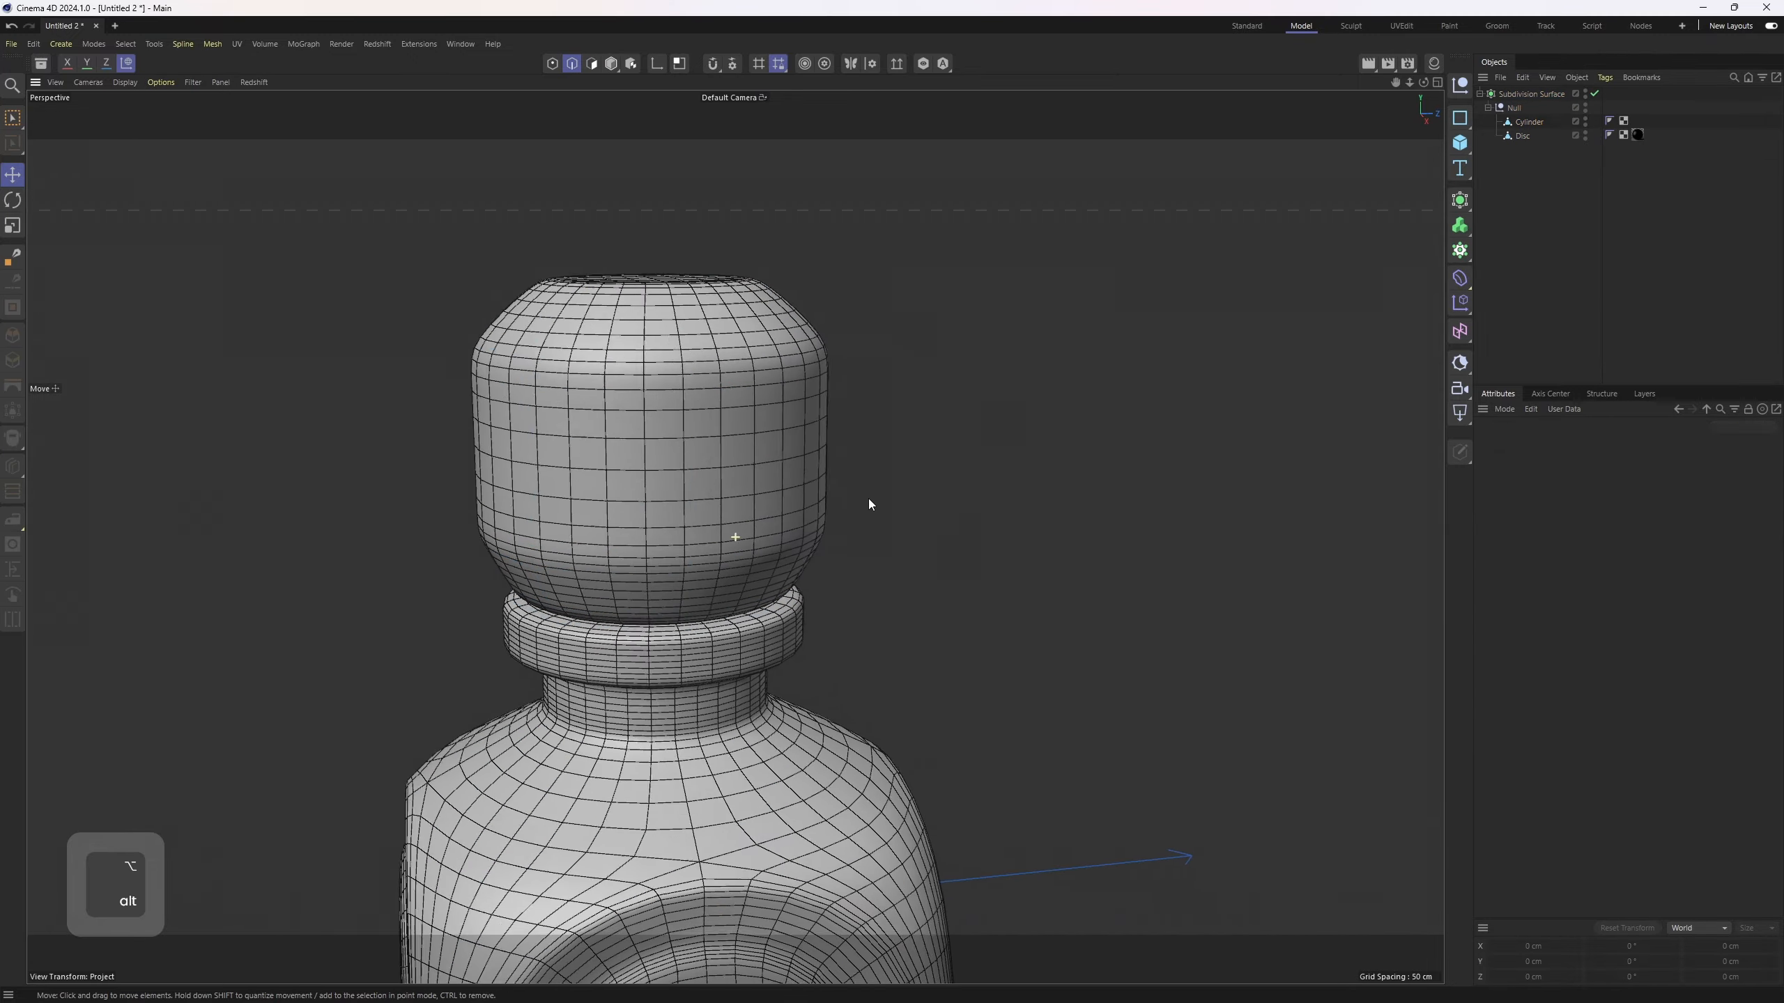
left_click_drag(868, 499, 663, 466, "alt")
right_click_drag(664, 466, 797, 432, "alt")
left_click_drag(798, 432, 563, 509, "alt")
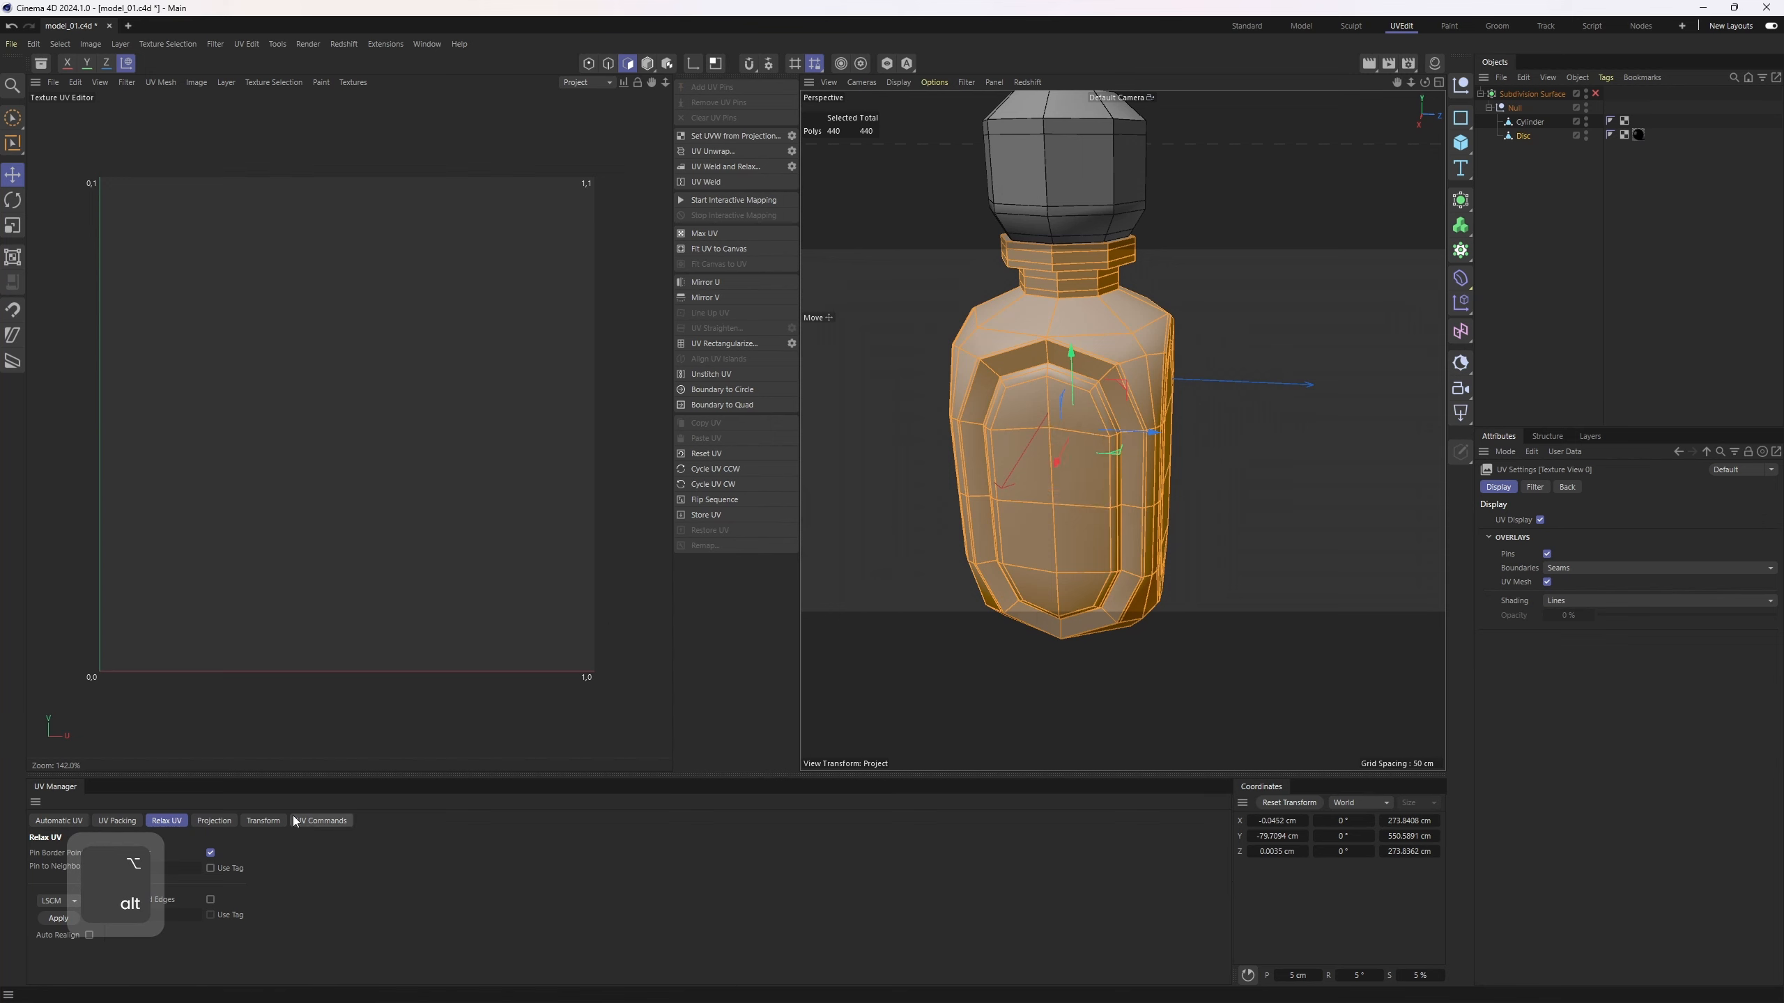
- Apply a Box UV projection to the bottle body's polygons
left_click(212, 820)
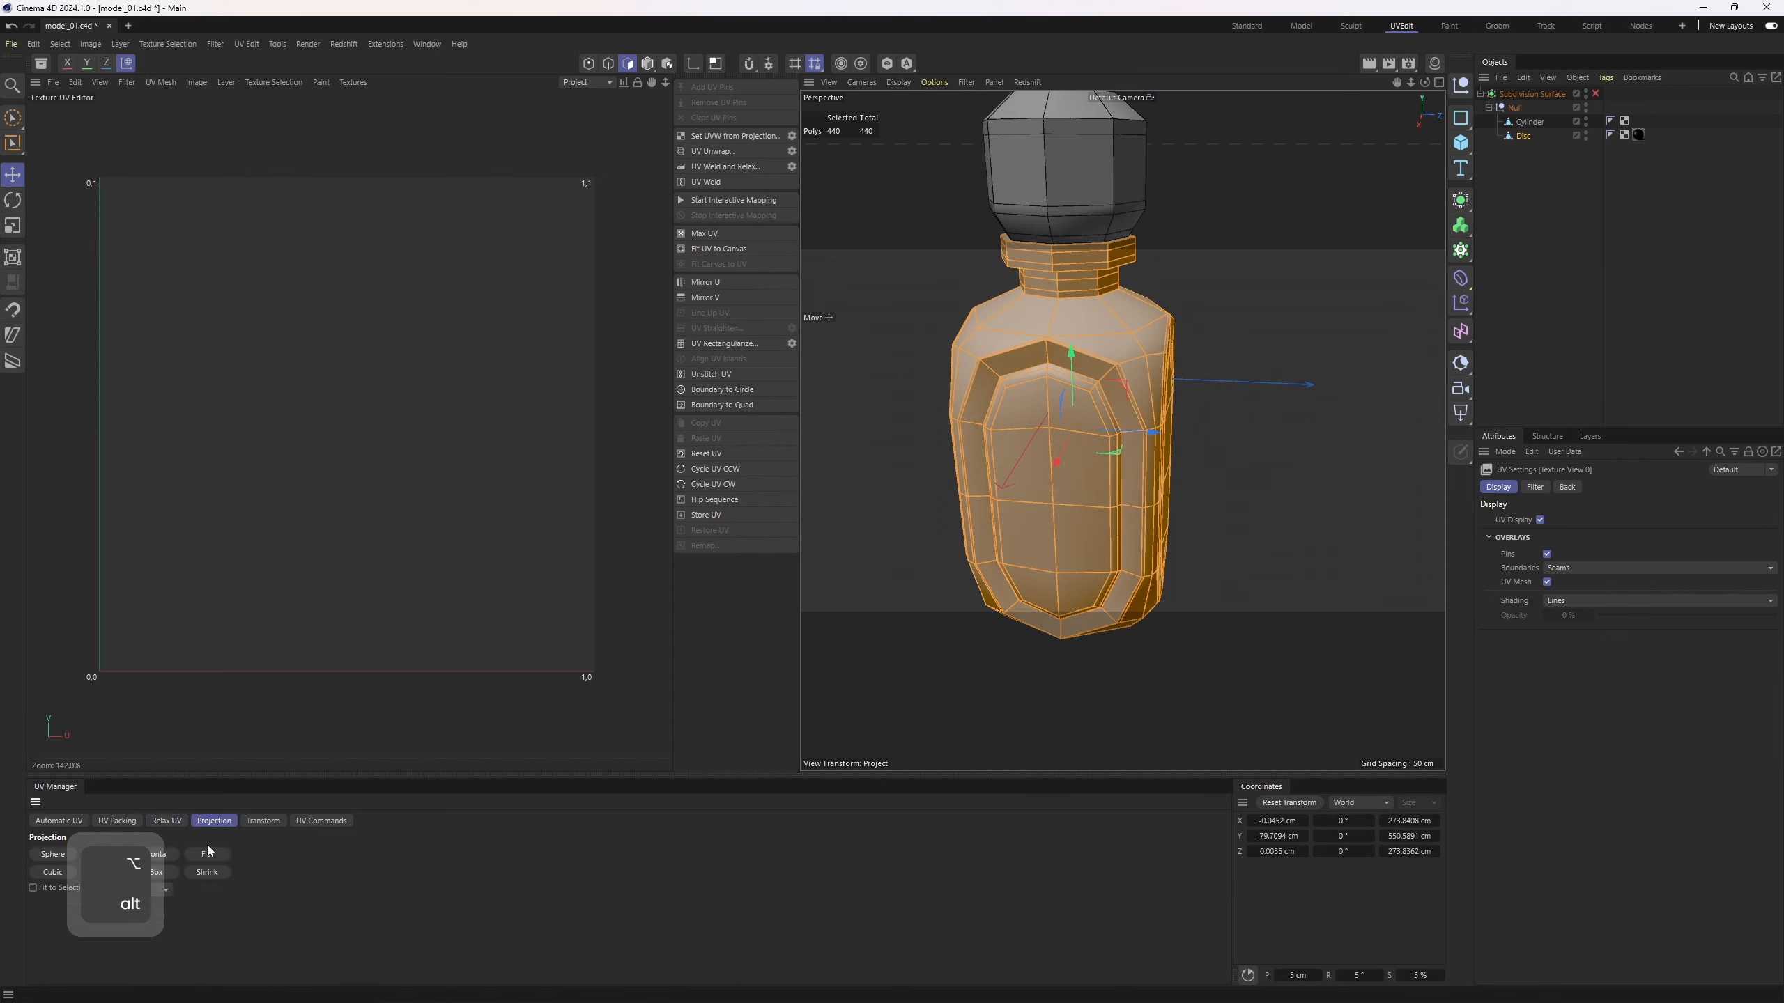
left_click(174, 874)
scroll(467, 352, "up", 2)
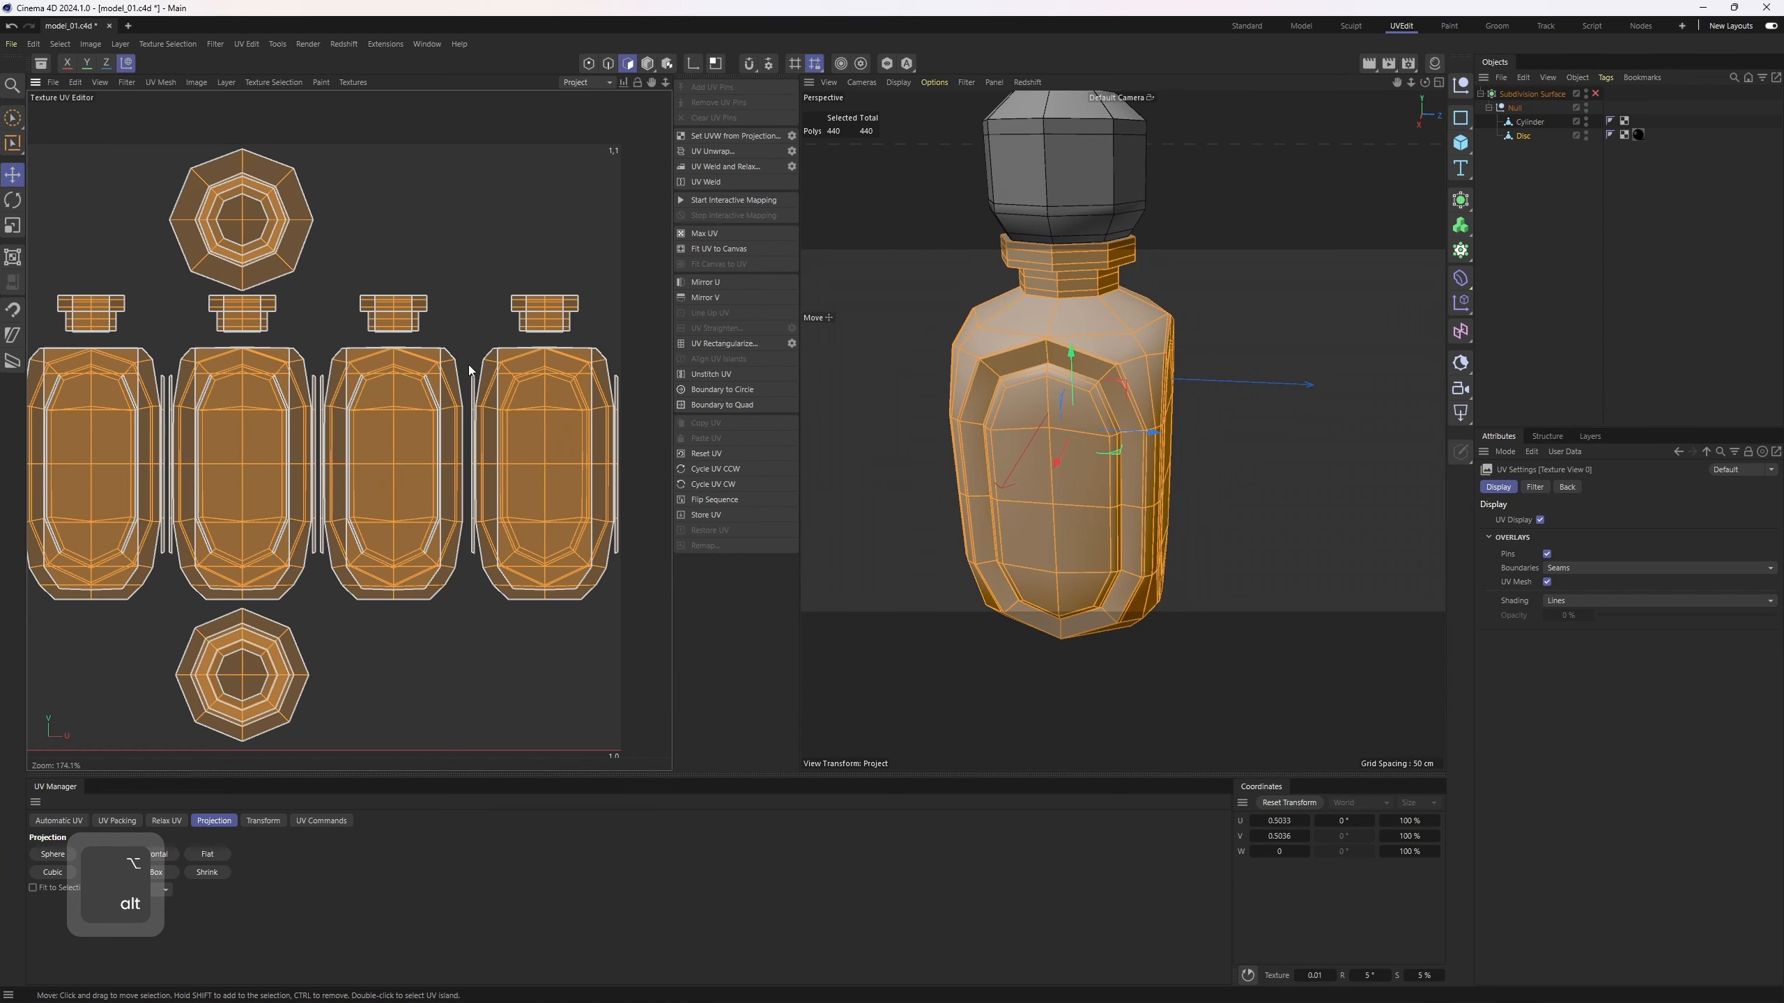
- Select all of the bottle body's UVs and pack the islands into the UV space with geometric packing
key("ctrl+a")
left_click(117, 821)
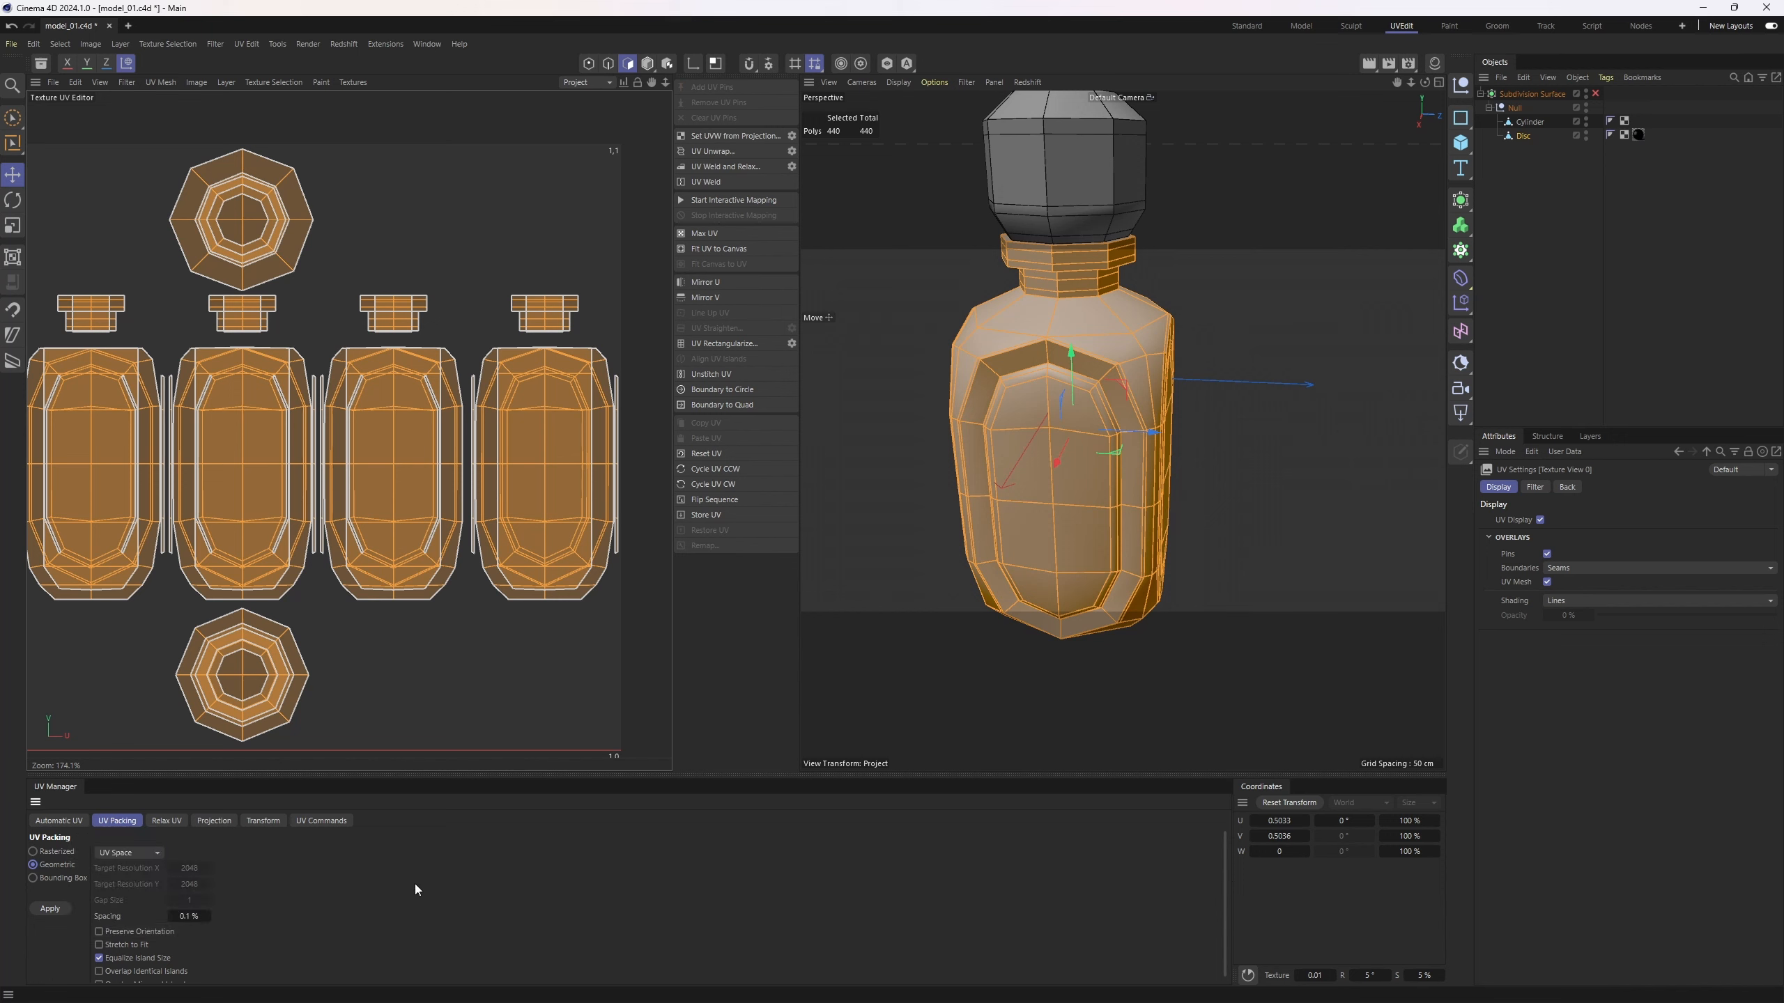
key("w")
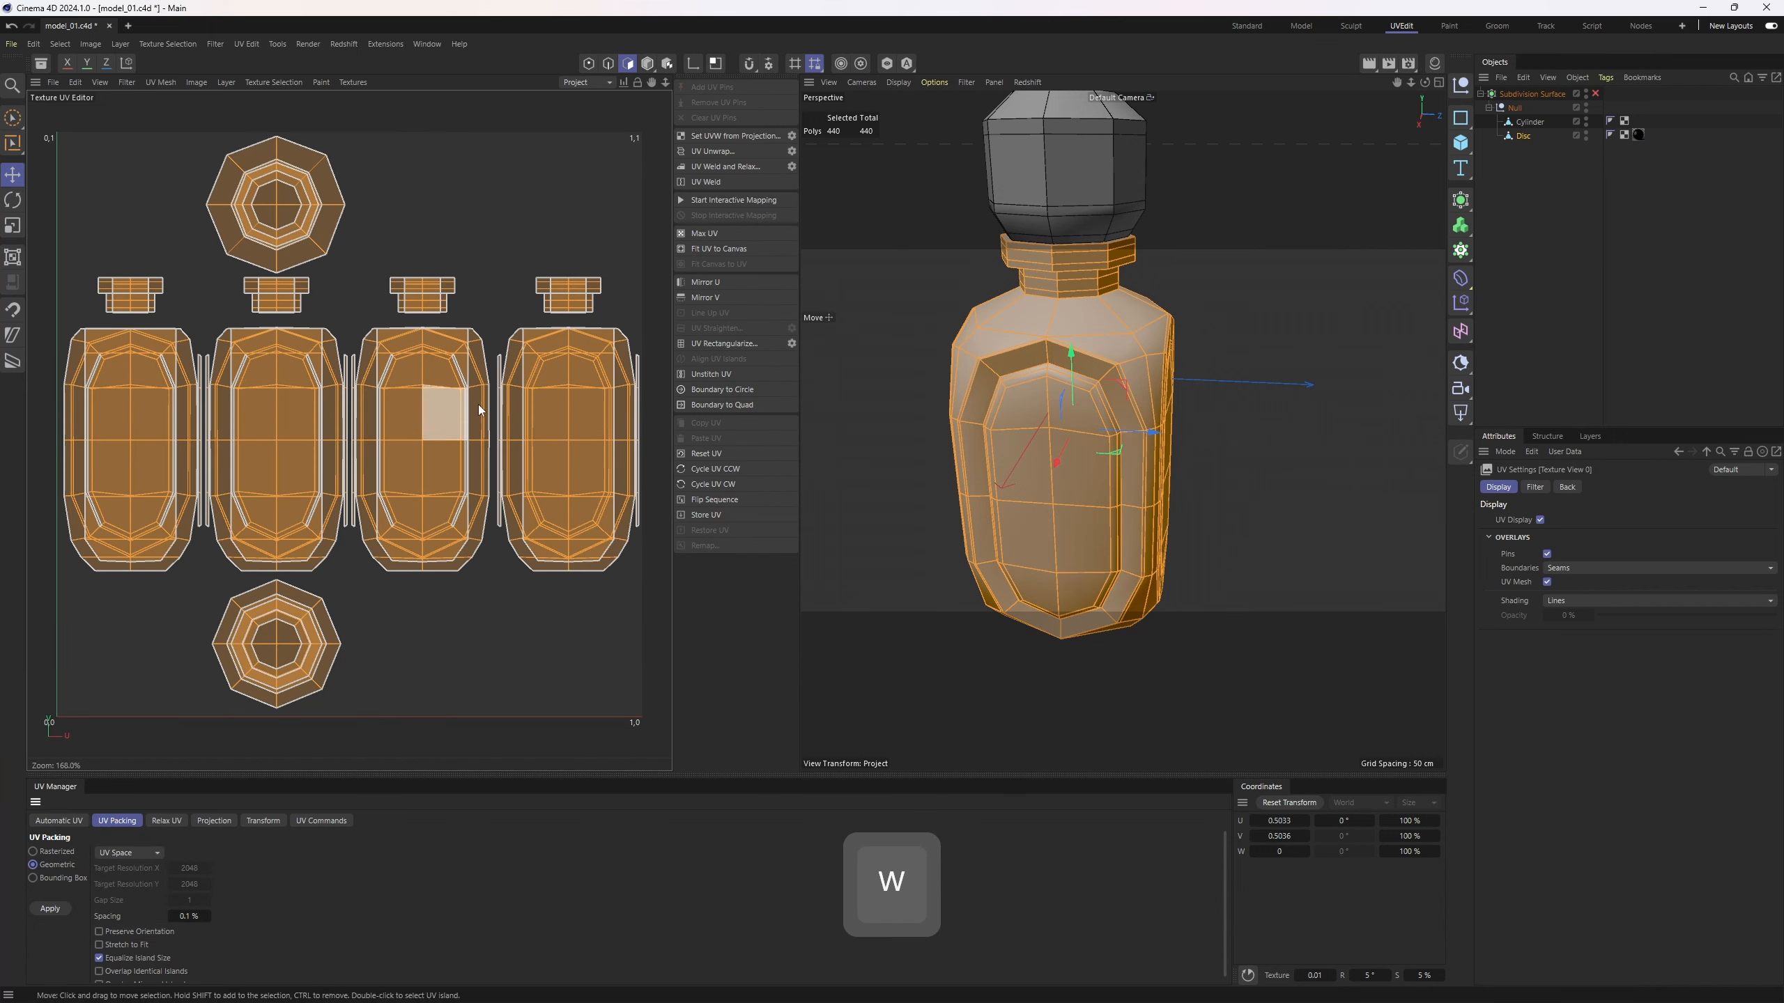
left_click(60, 910)
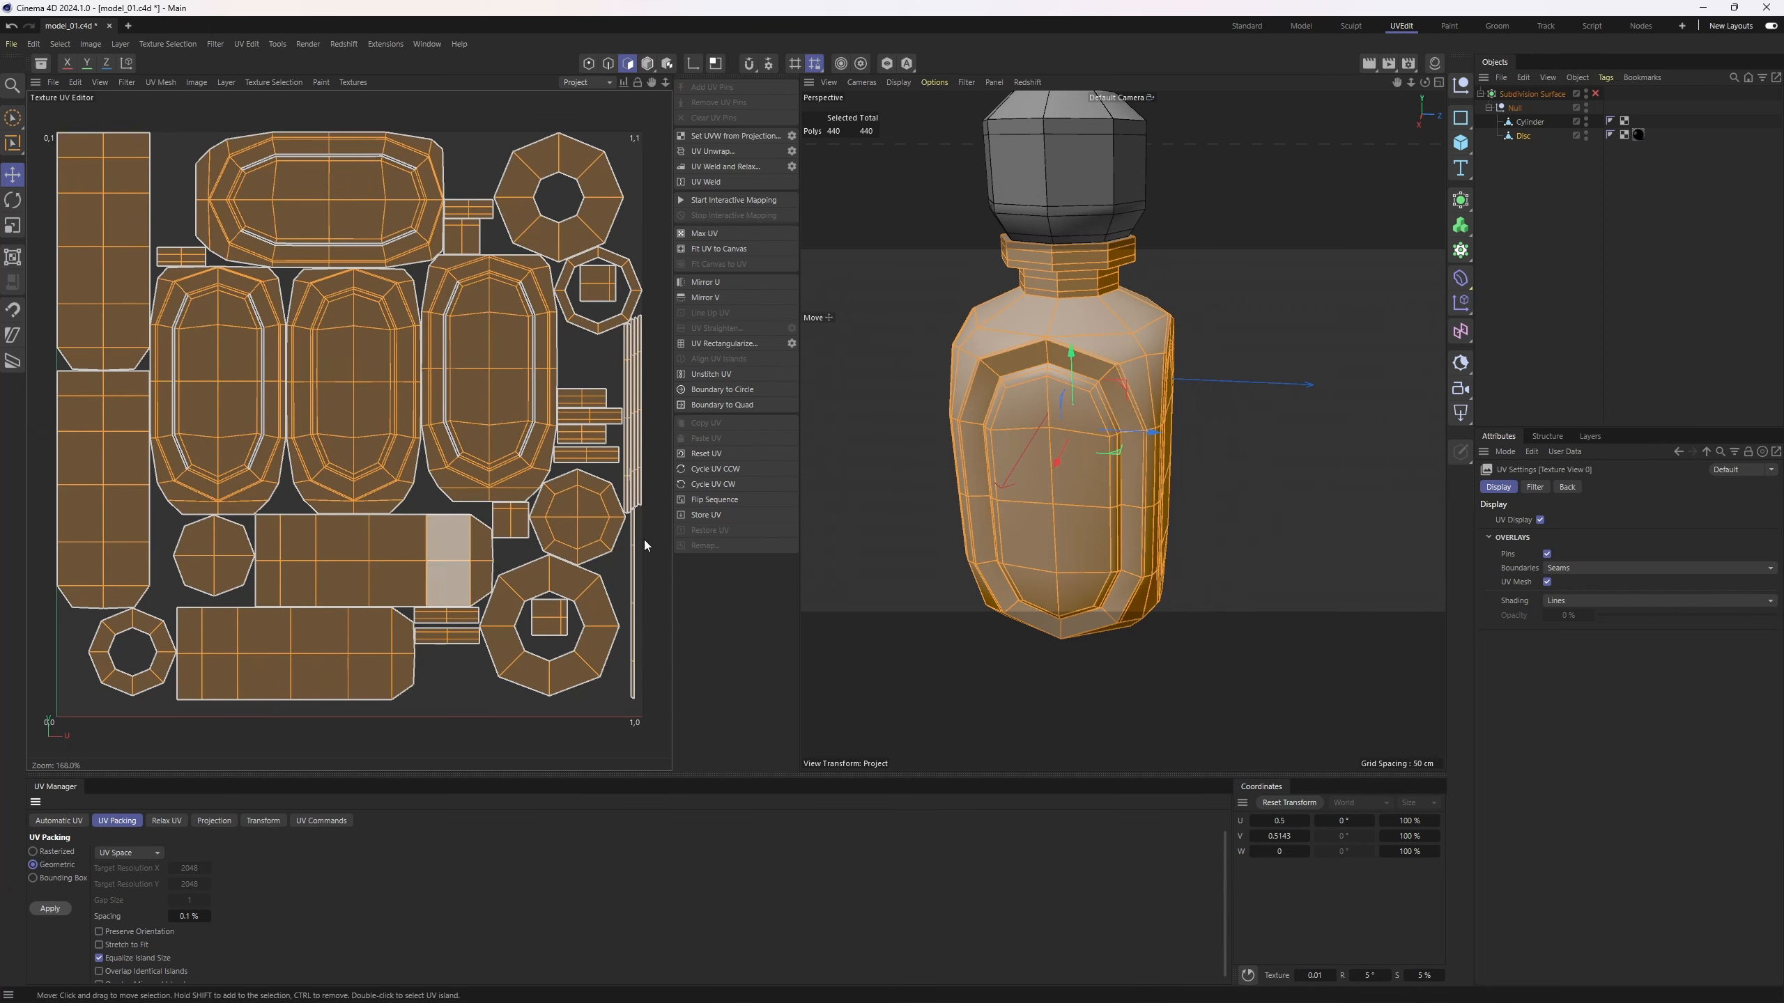
- Select the polygons of the bottle's front inset panel to locate them in the UV layout
middle_click(975, 524)
middle_click(1164, 674)
scroll(1165, 675, "down", 4)
middle_click_drag(1165, 673, 1131, 362, "alt")
scroll(1134, 333, "up", 4)
mouse_move(1126, 333)
right_mouse_down()
mouse_move(1071, 328)
mouse_move(1038, 392)
mouse_move(1123, 448)
mouse_move(1053, 620)
right_mouse_up()
middle_click(1165, 461)
middle_click(873, 322)
scroll(1124, 394, "up", 2)
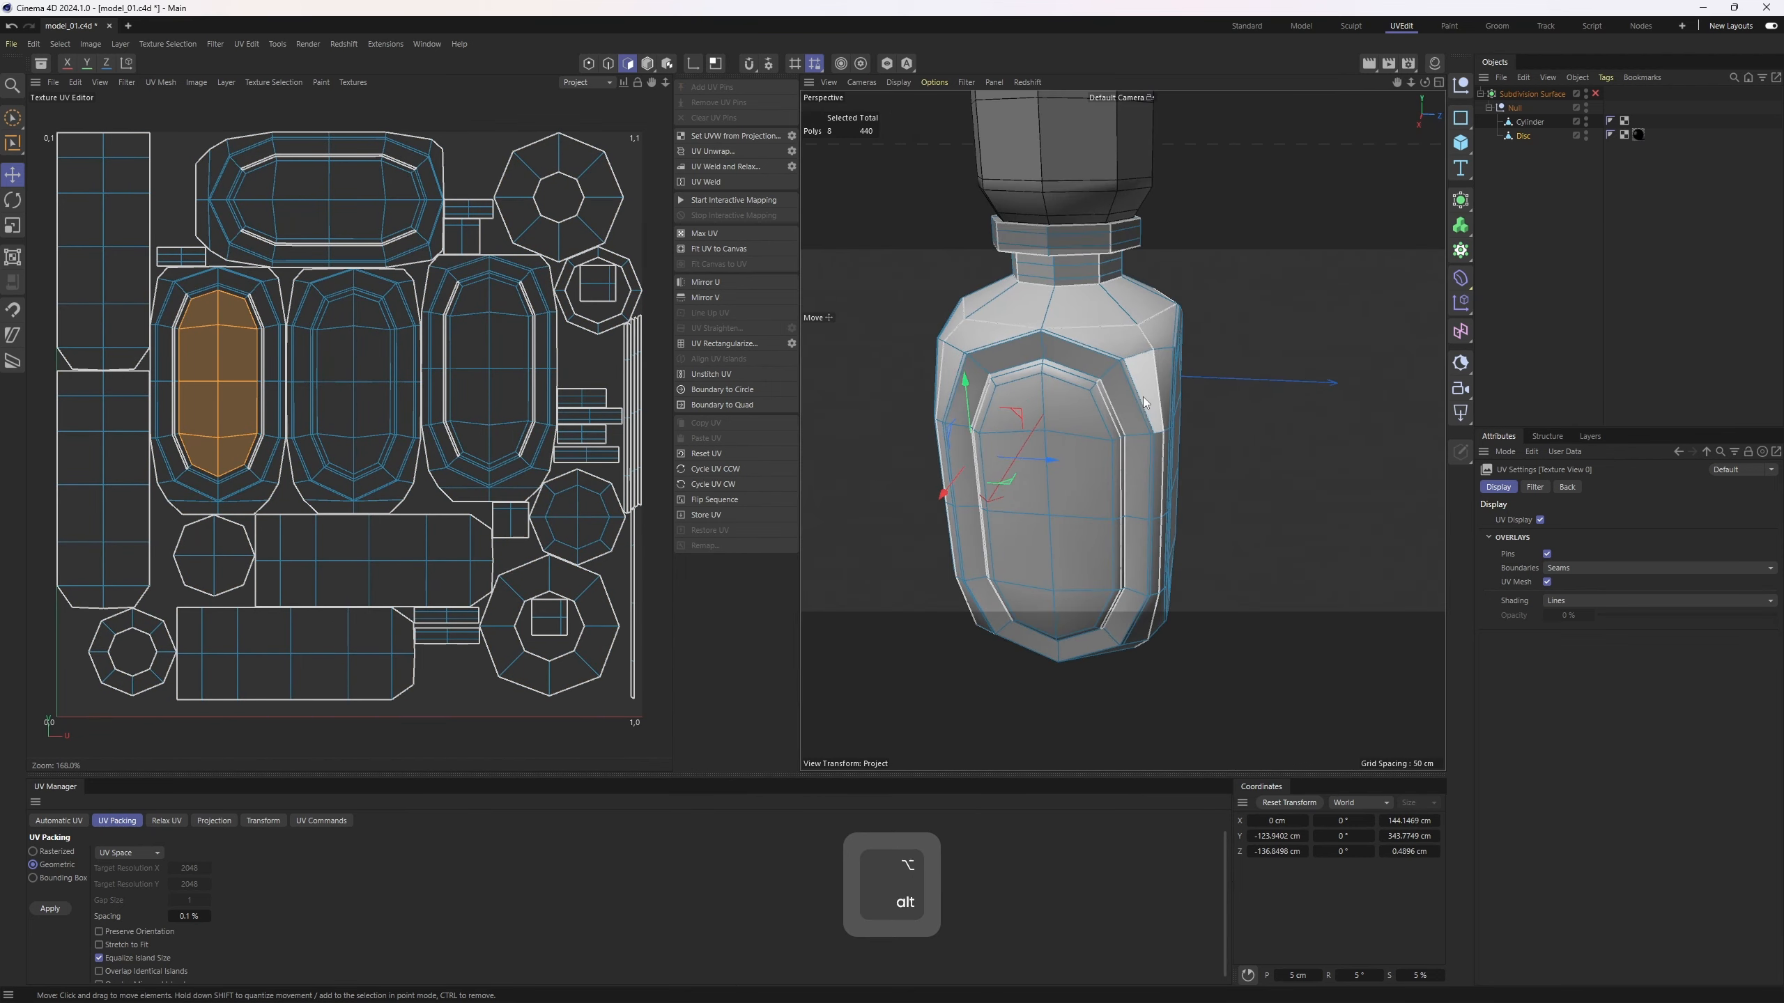
mouse_move(1146, 395)
left_mouse_down("alt")
mouse_move(1047, 421)
mouse_move(1036, 393)
mouse_move(1063, 413)
mouse_move(1081, 383)
mouse_move(1135, 368)
mouse_move(1168, 405)
left_mouse_up("alt")
middle_click(1082, 383)
middle_click(978, 273)
key("3")
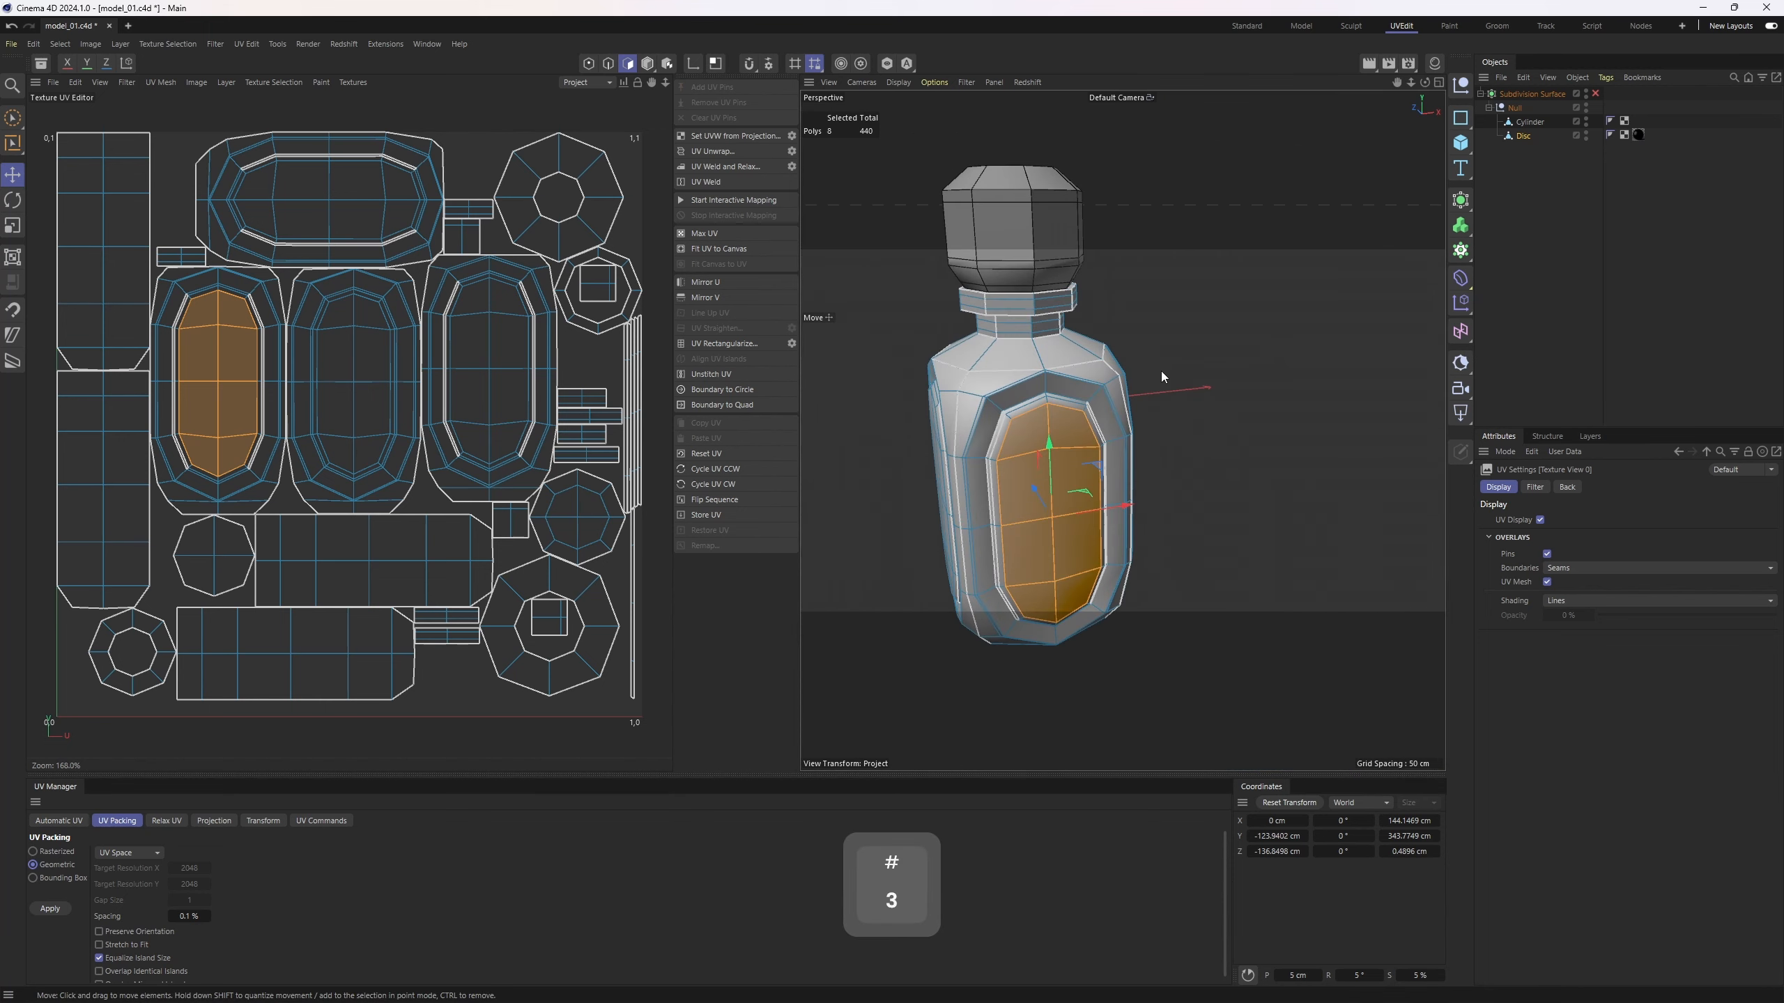
- Show the UV Map test grid on the bottle and in the UV layout to check the texture orientation
left_click(353, 82)
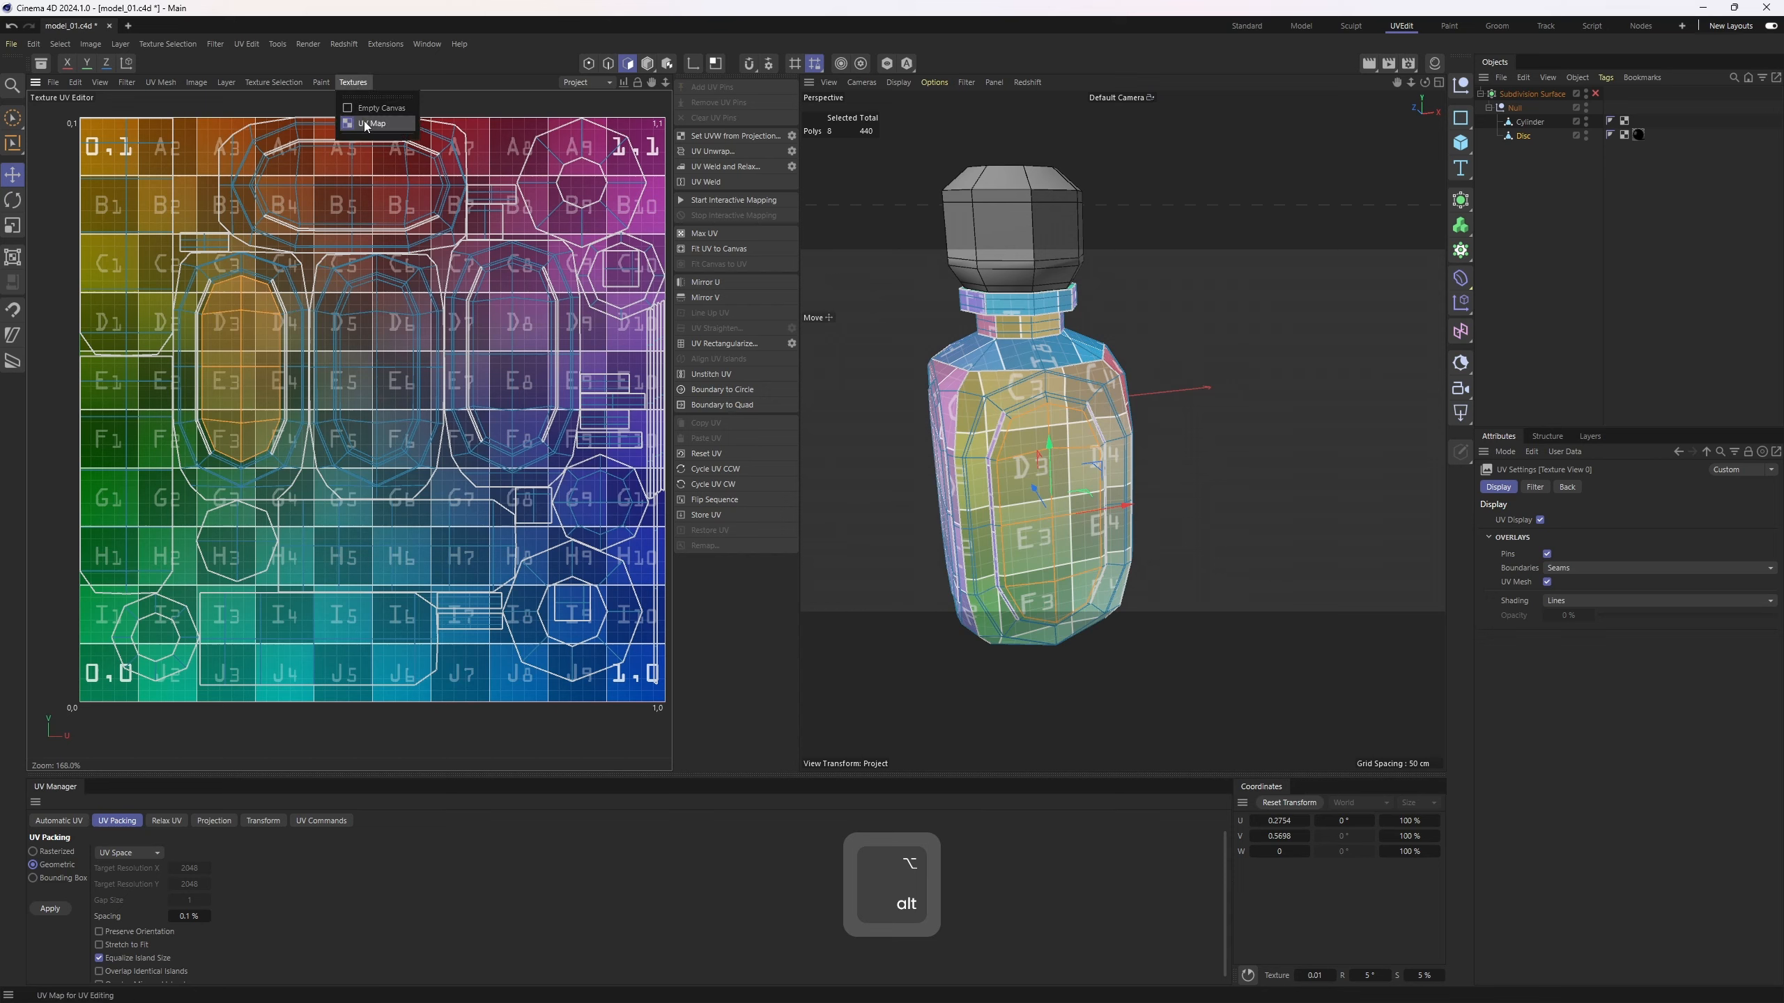
left_click(370, 124)
left_click_drag(1223, 486, 1053, 395, "alt")
scroll(1042, 391, "up", 2)
- Select the sideways UV island of the bottle's side and rotate it by 90 degrees
left_click(1067, 345)
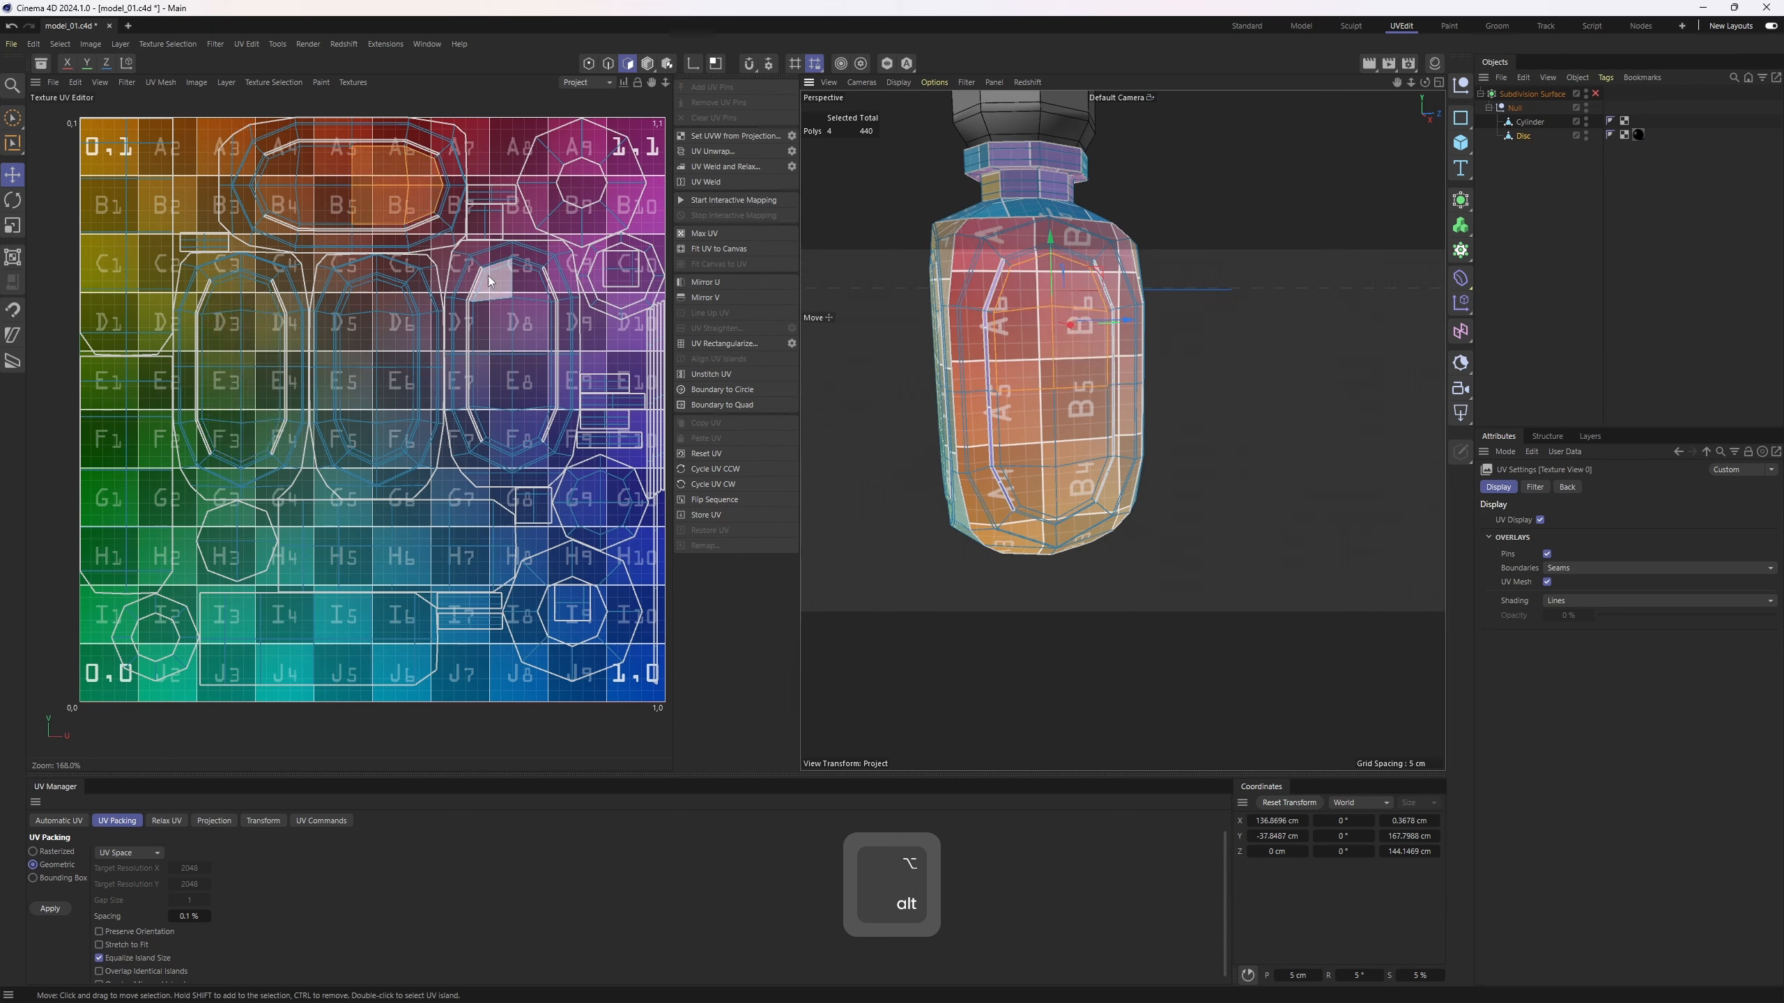
left_click(373, 211)
double_click(374, 210)
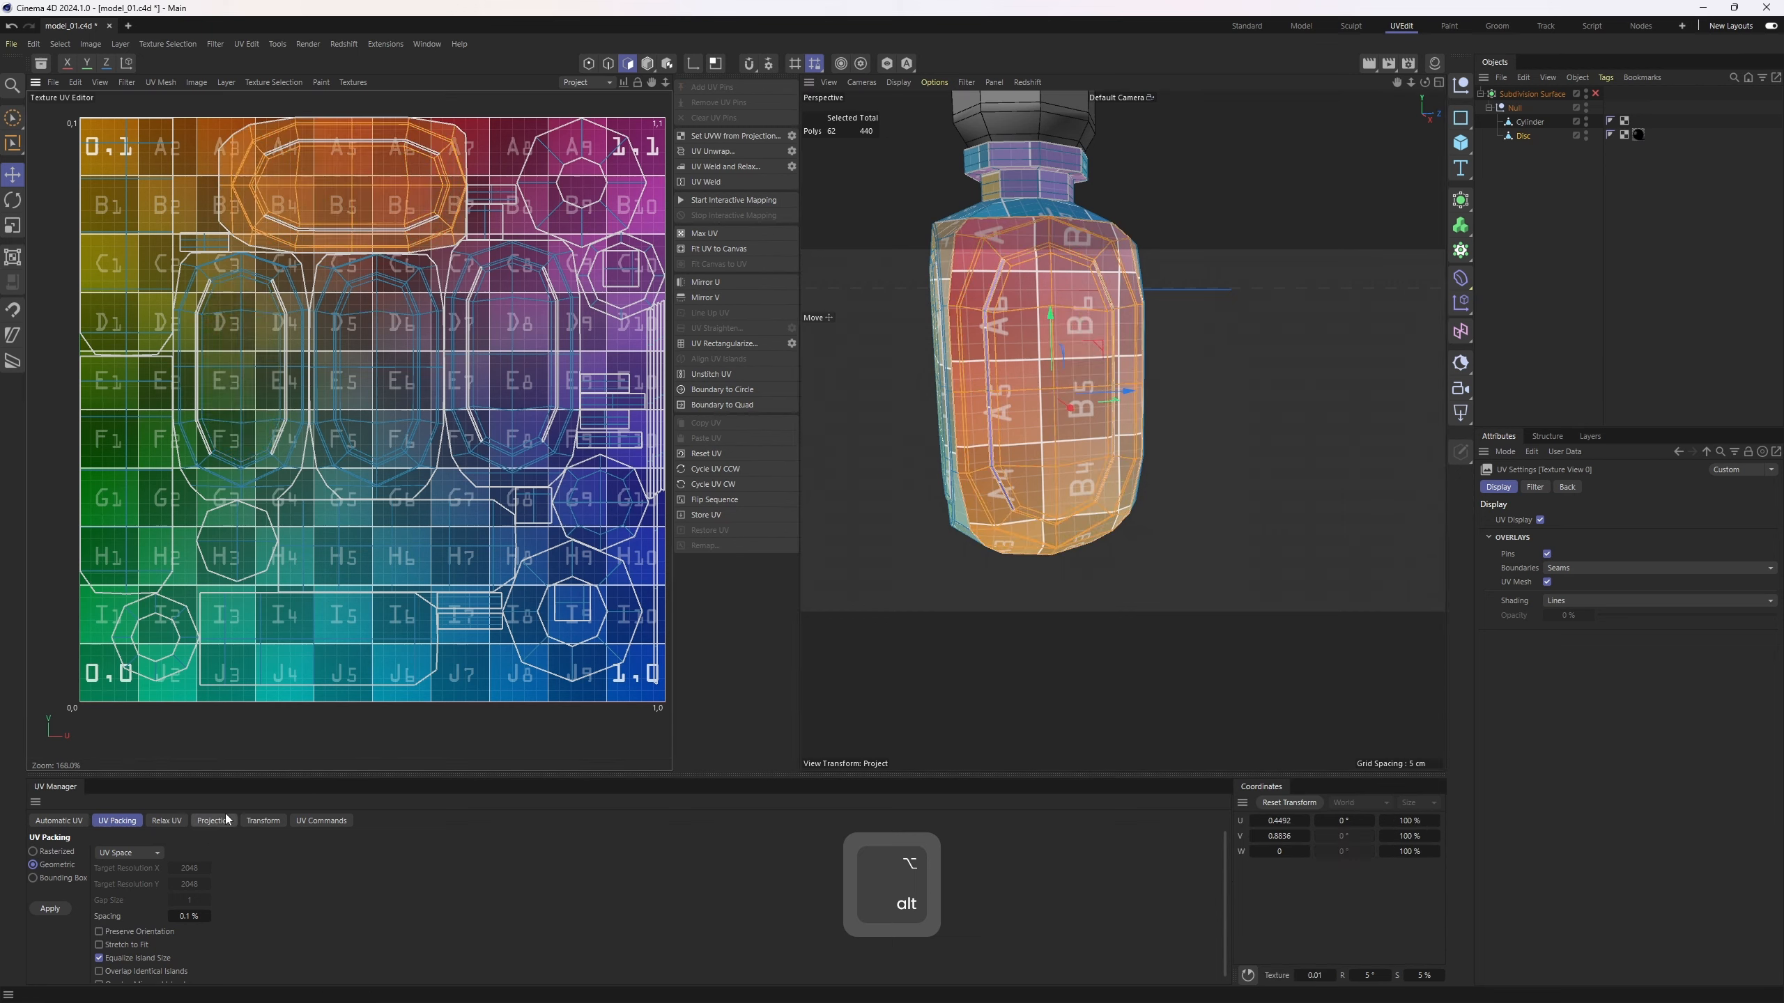
left_click(261, 820)
left_click(172, 865)
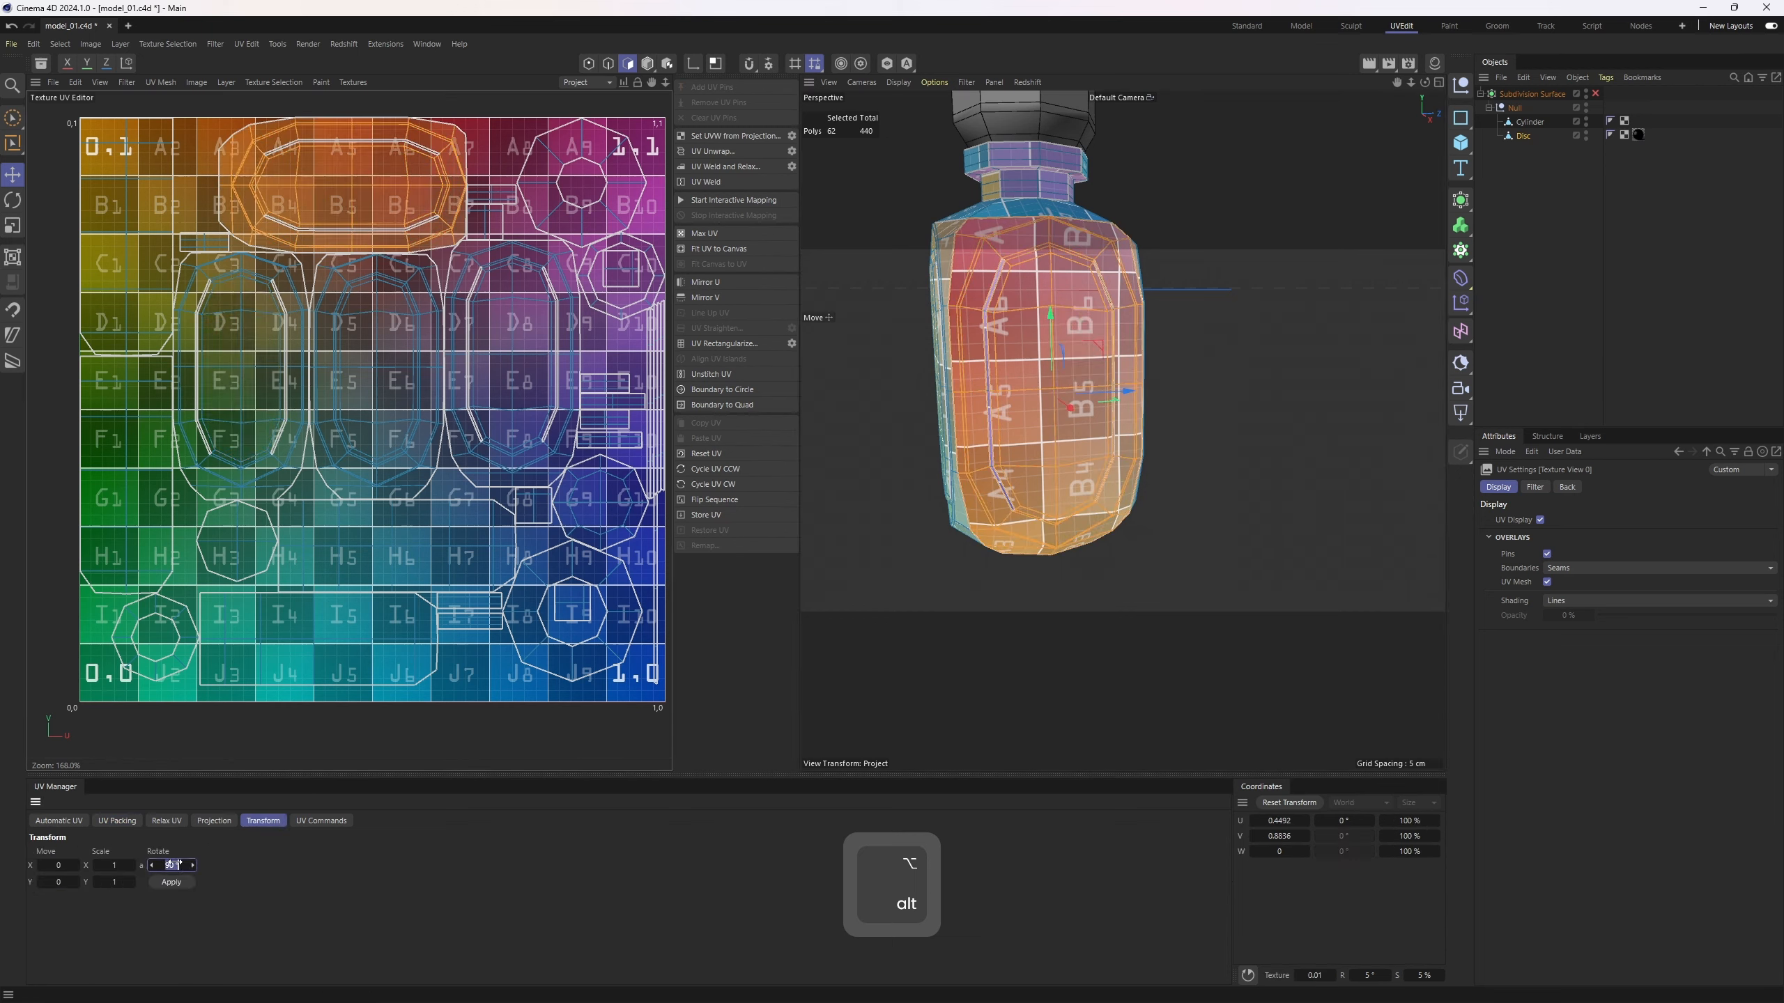
type("90")
left_click(170, 882)
middle_click_drag(530, 351, 467, 394, "alt")
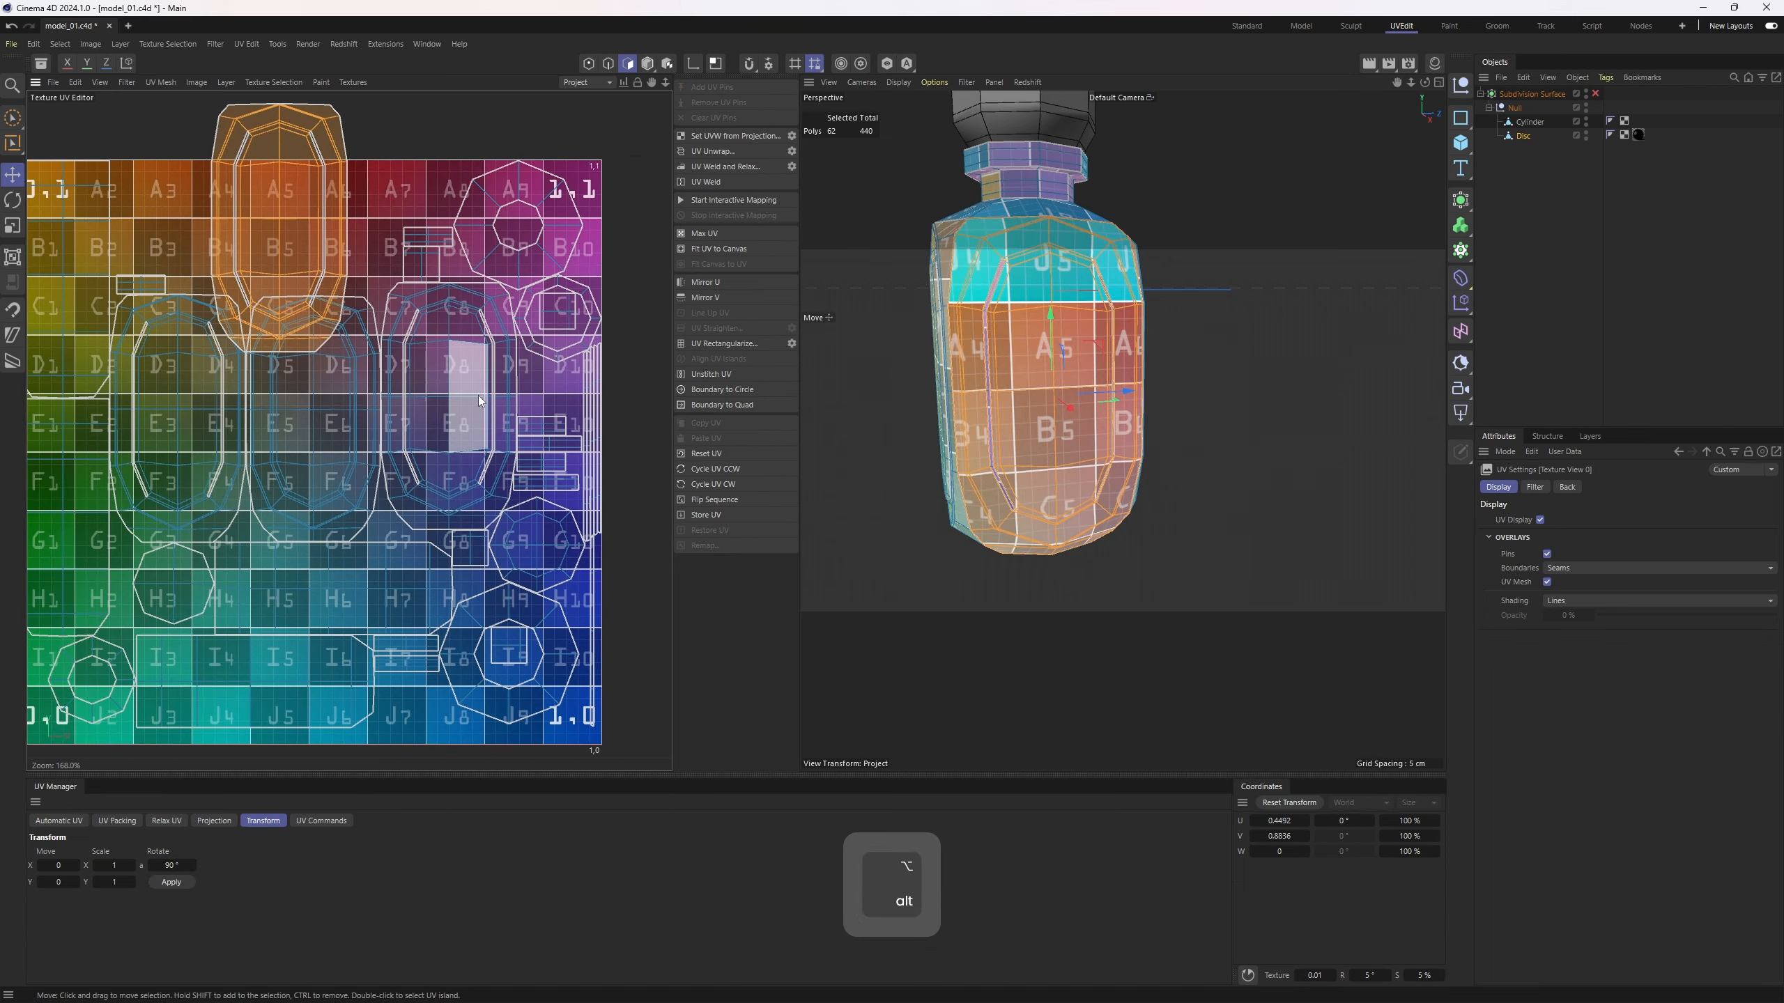
middle_click_drag(1035, 336, 909, 354, "alt")
left_click_drag(909, 354, 1087, 413, "alt")
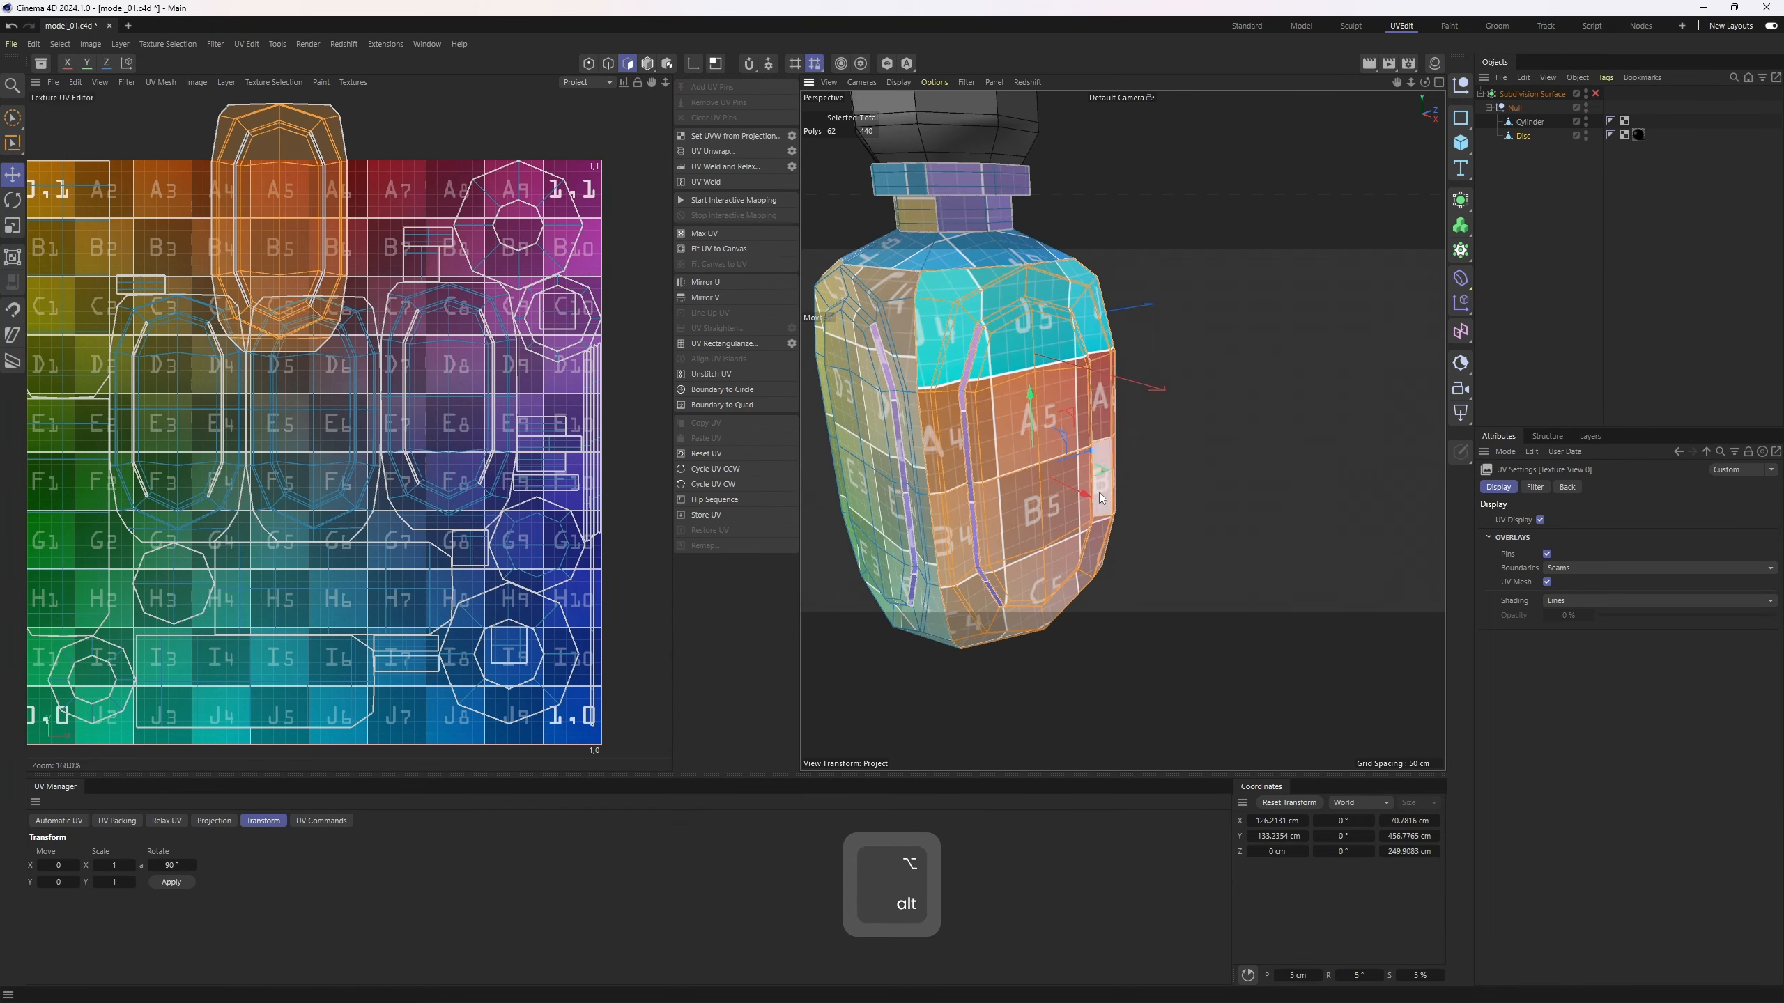
- Select all of the bottle's UV polygons and hide the UV Map test grid
key("4")
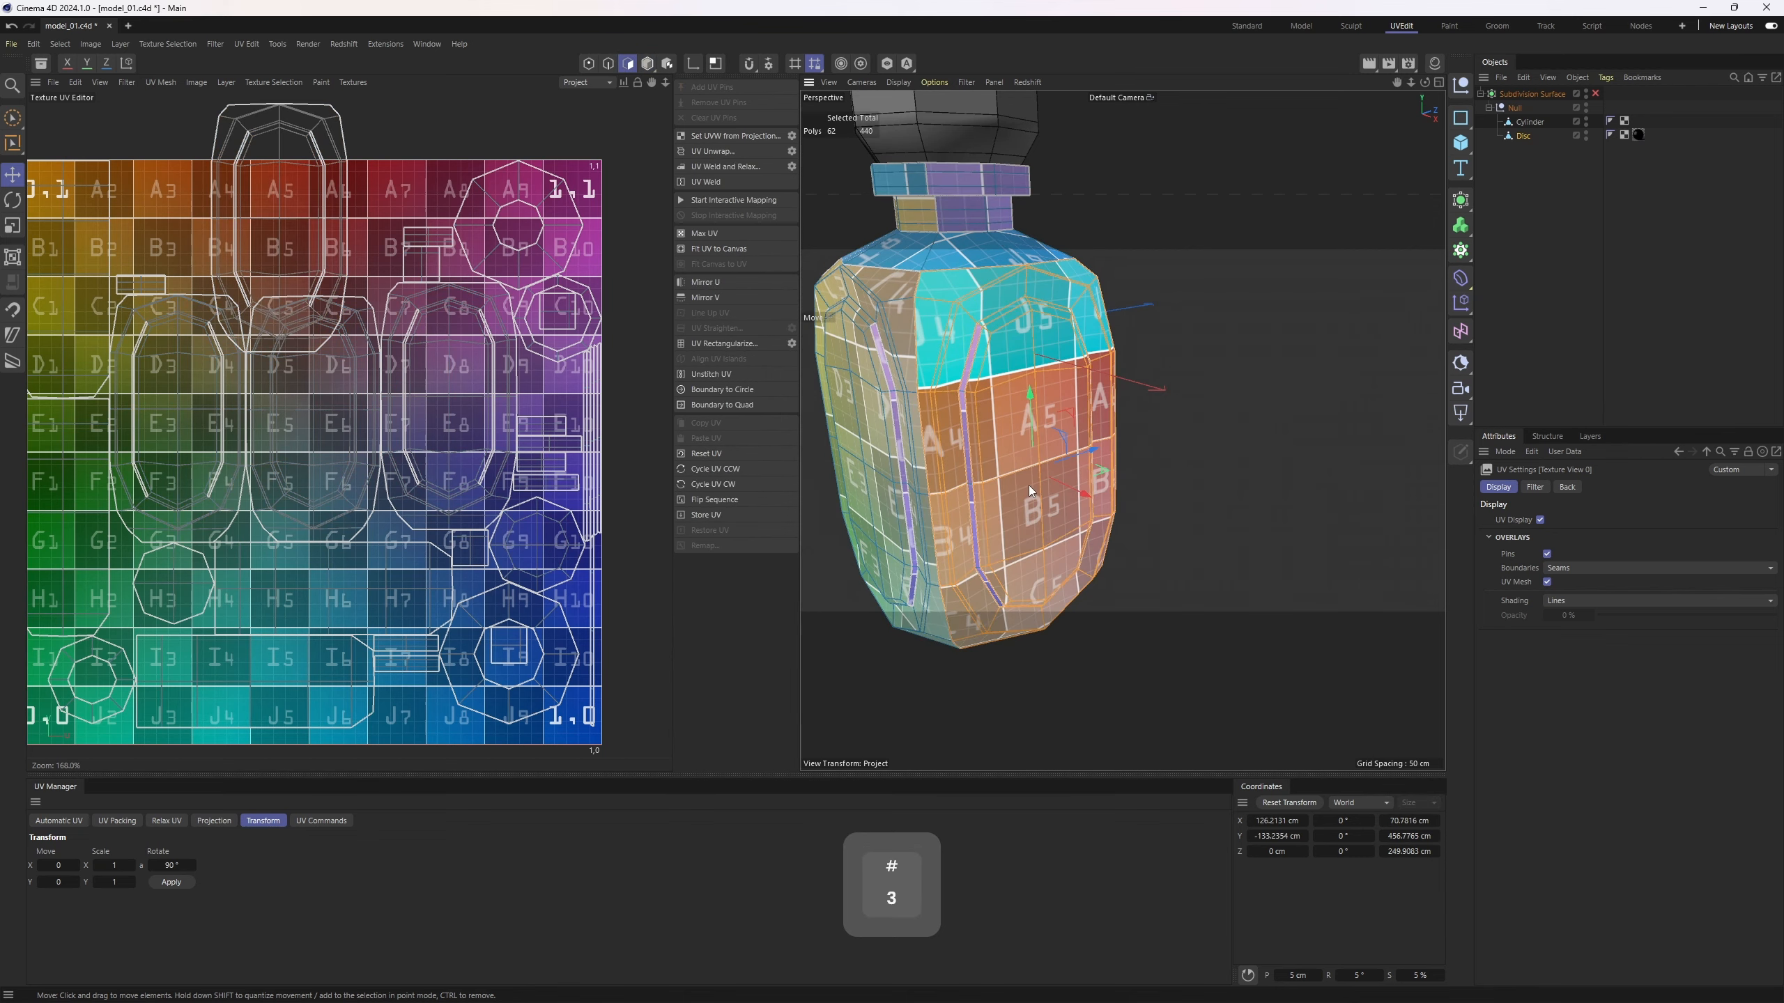
key("3")
key("ctrl+a")
scroll(368, 579, "down", 1)
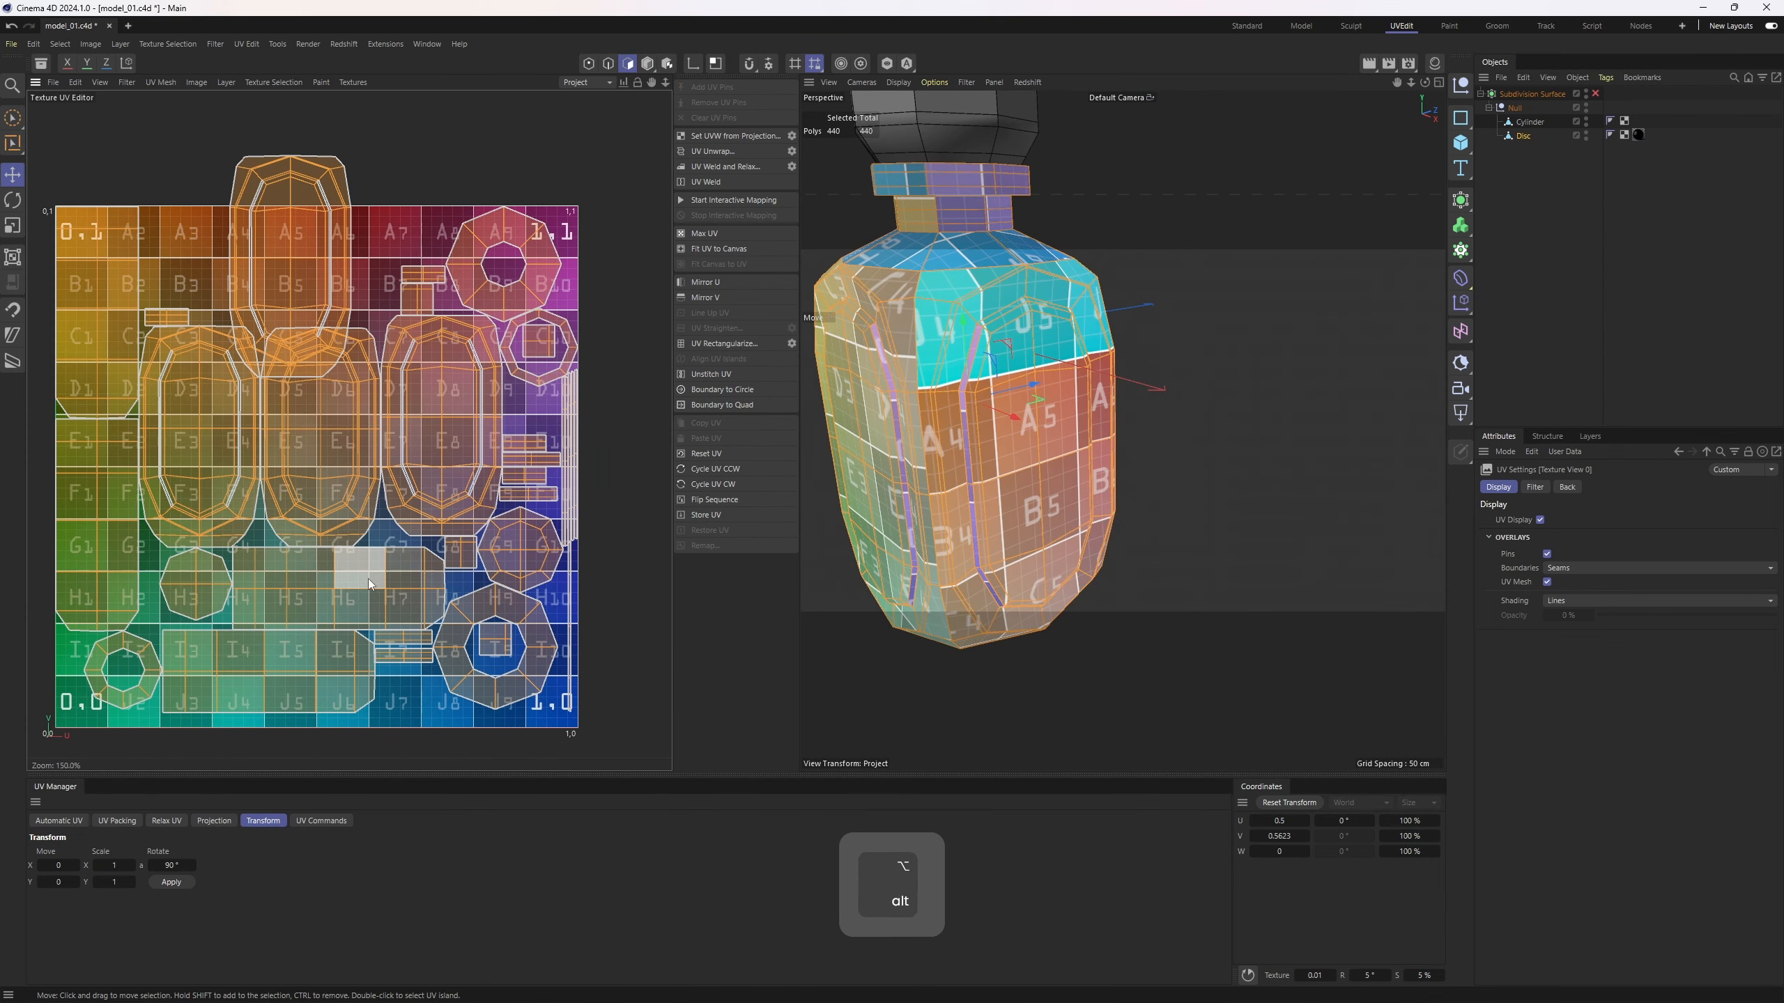
middle_click_drag(368, 579, 397, 469, "alt")
left_click(354, 82)
left_click(370, 123)
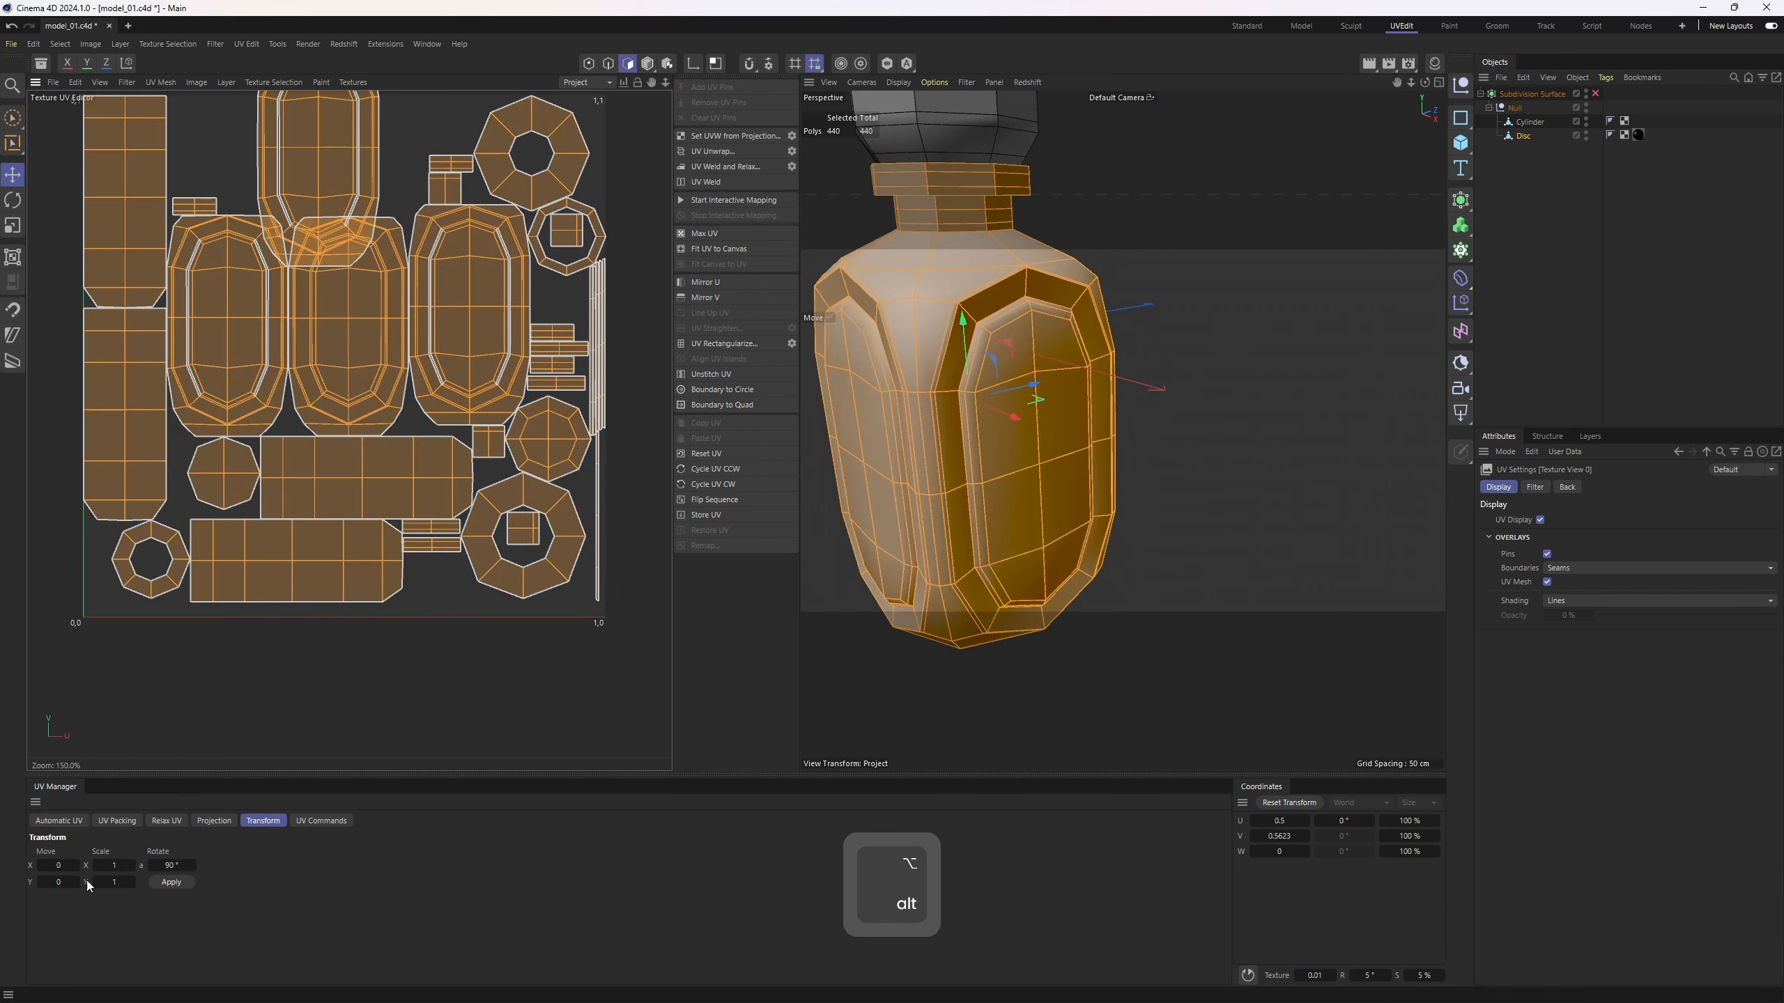
- Repack the bottle's UV islands with Preserve Orientation enabled
left_click(120, 820)
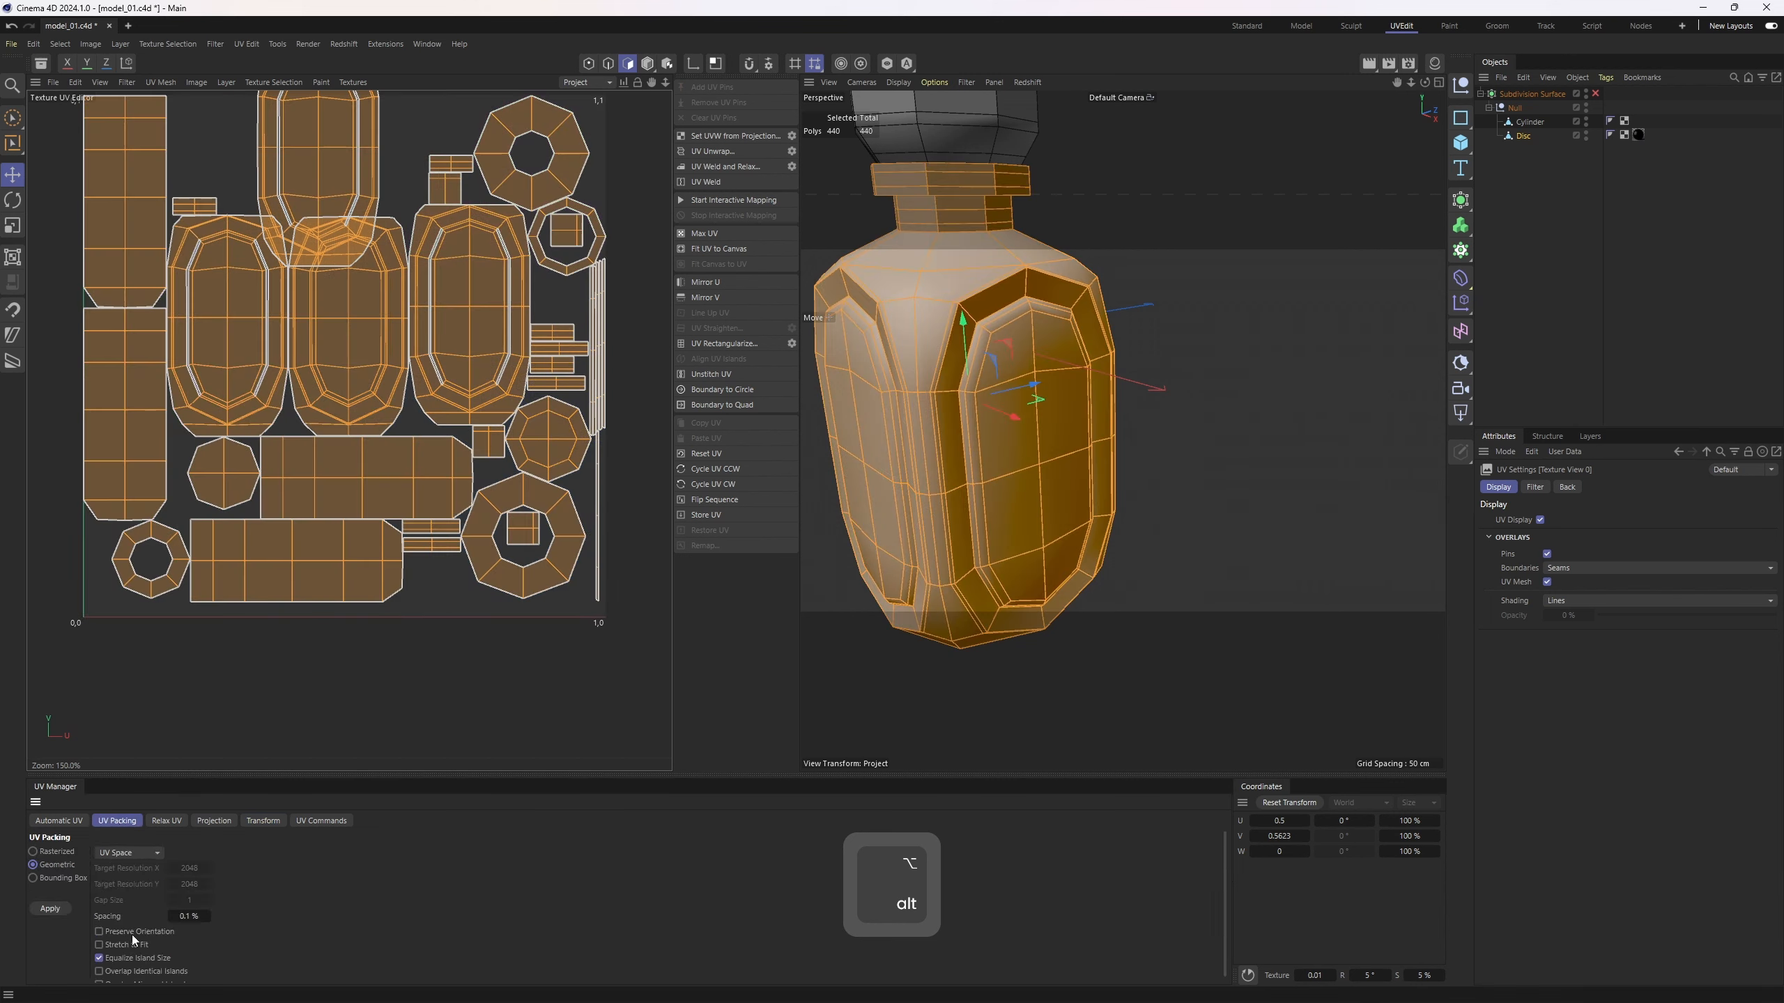
middle_click_drag(379, 273, 388, 358, "alt")
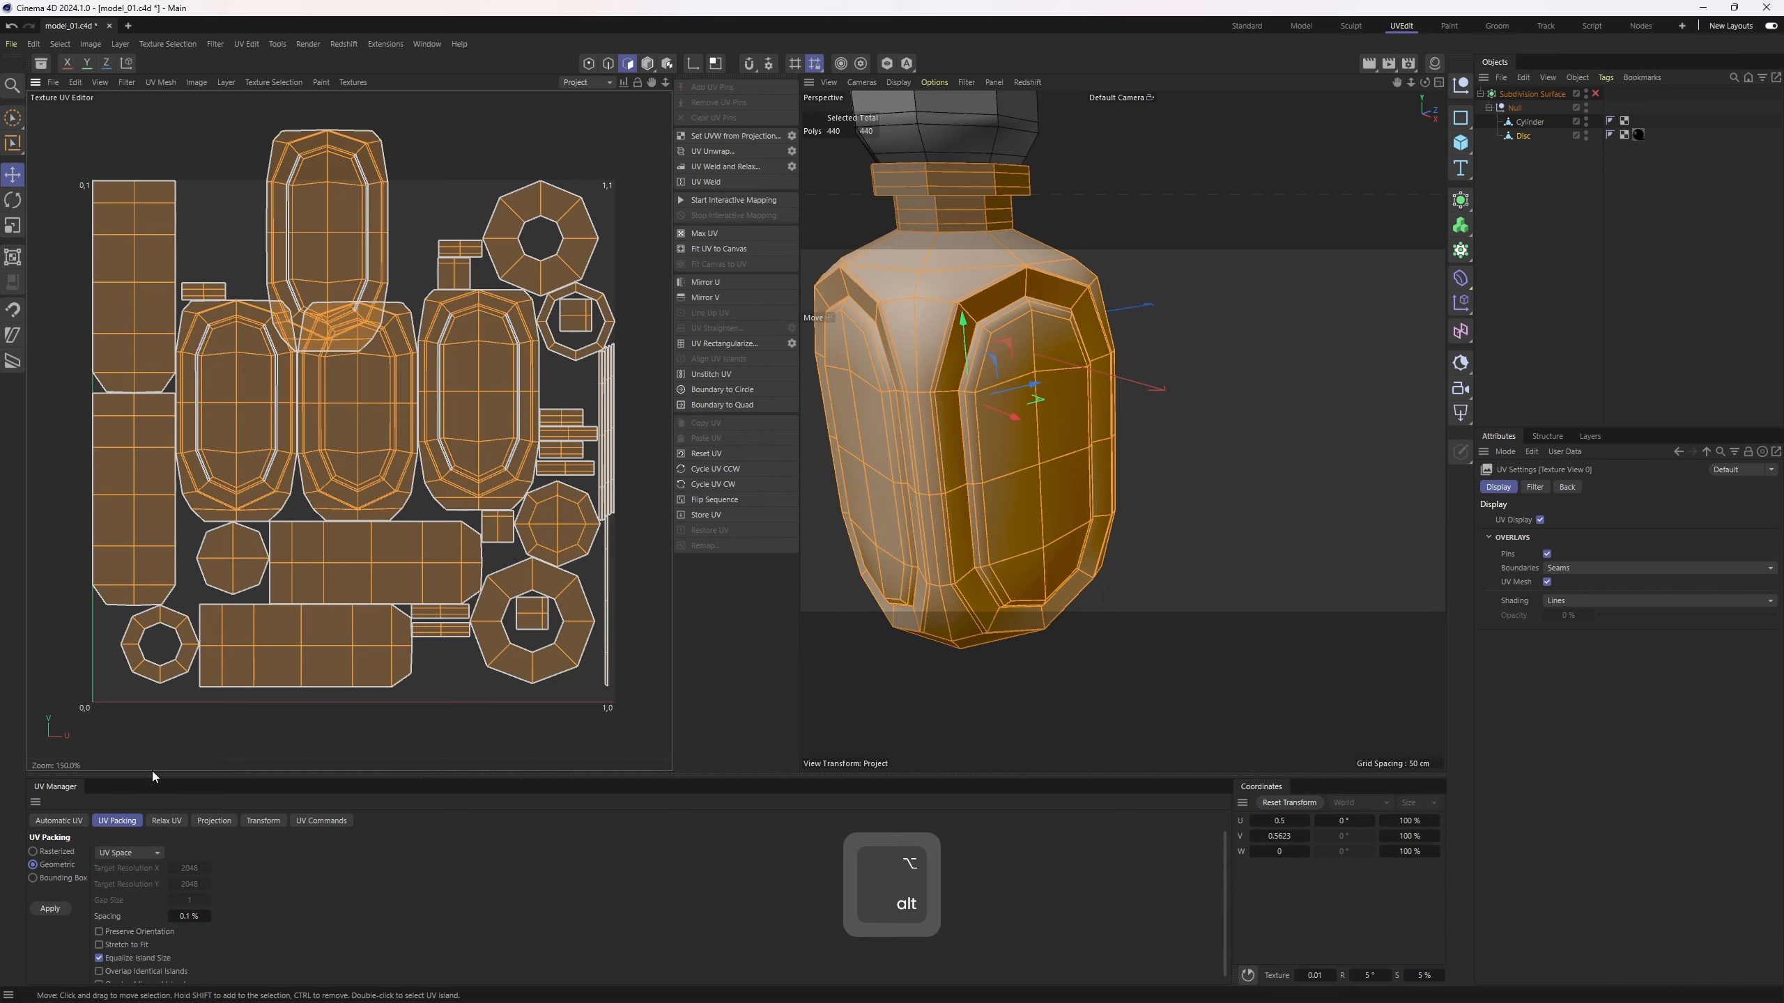
left_click(50, 908)
key("ctrl+z")
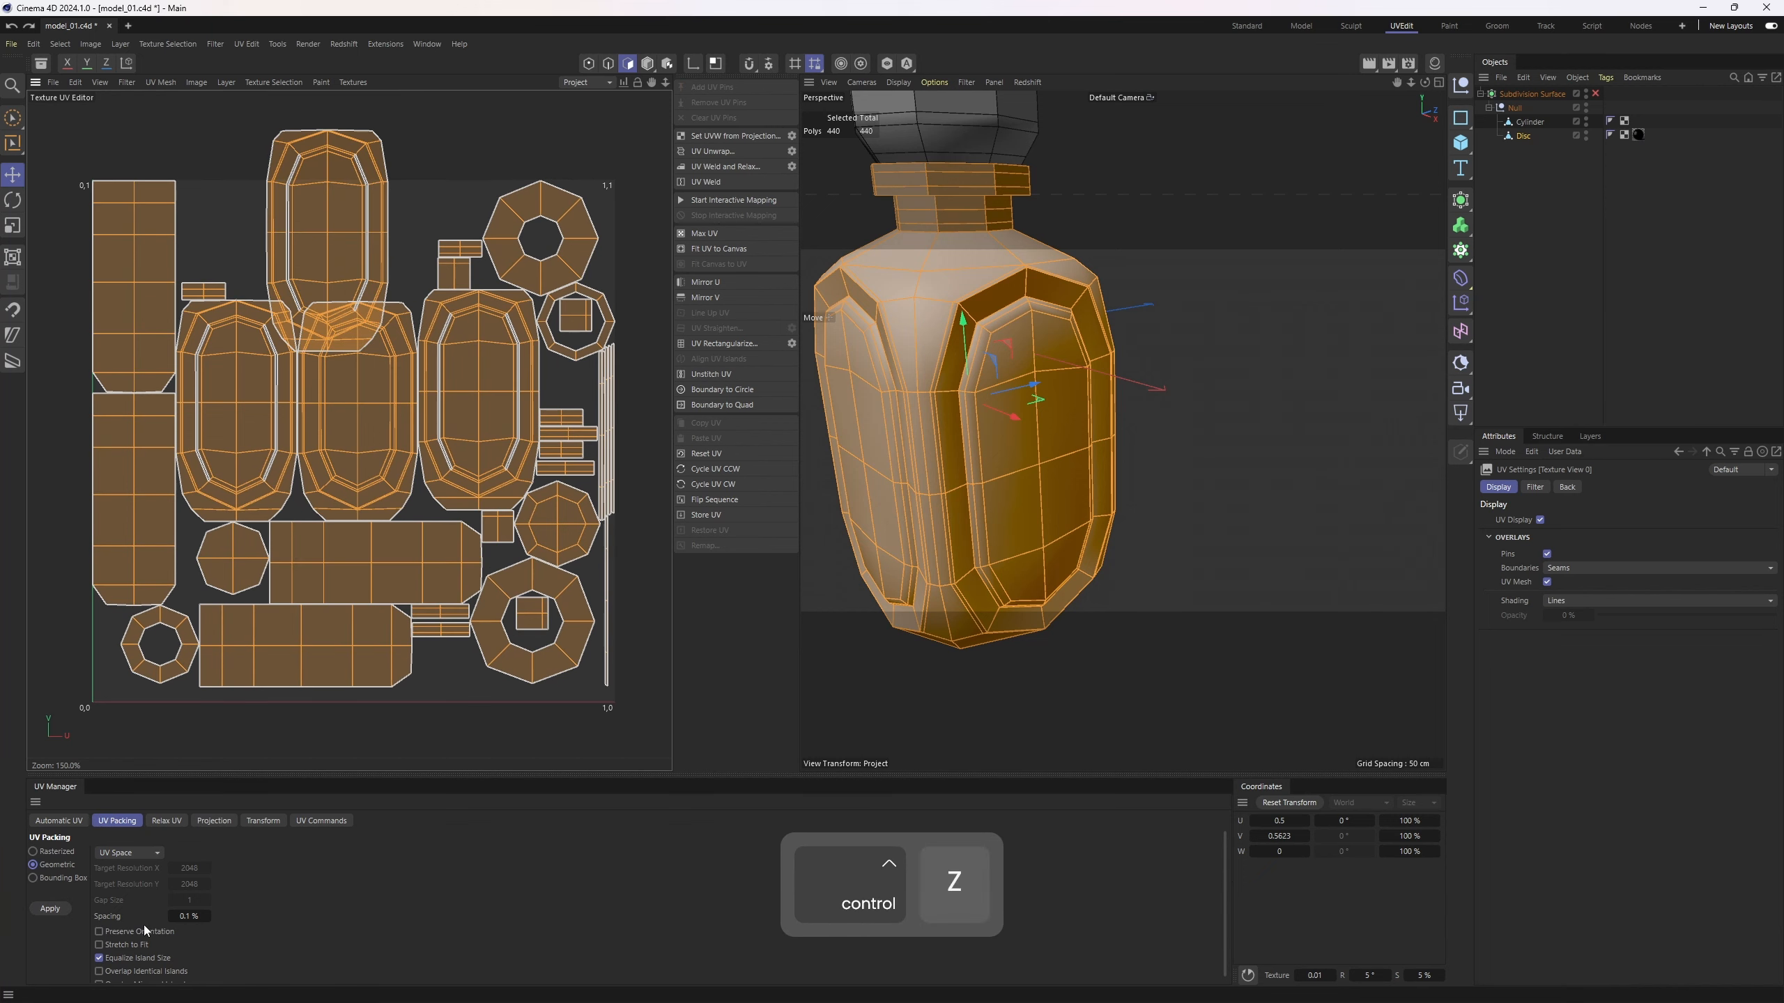
left_click(140, 929)
left_click(53, 908)
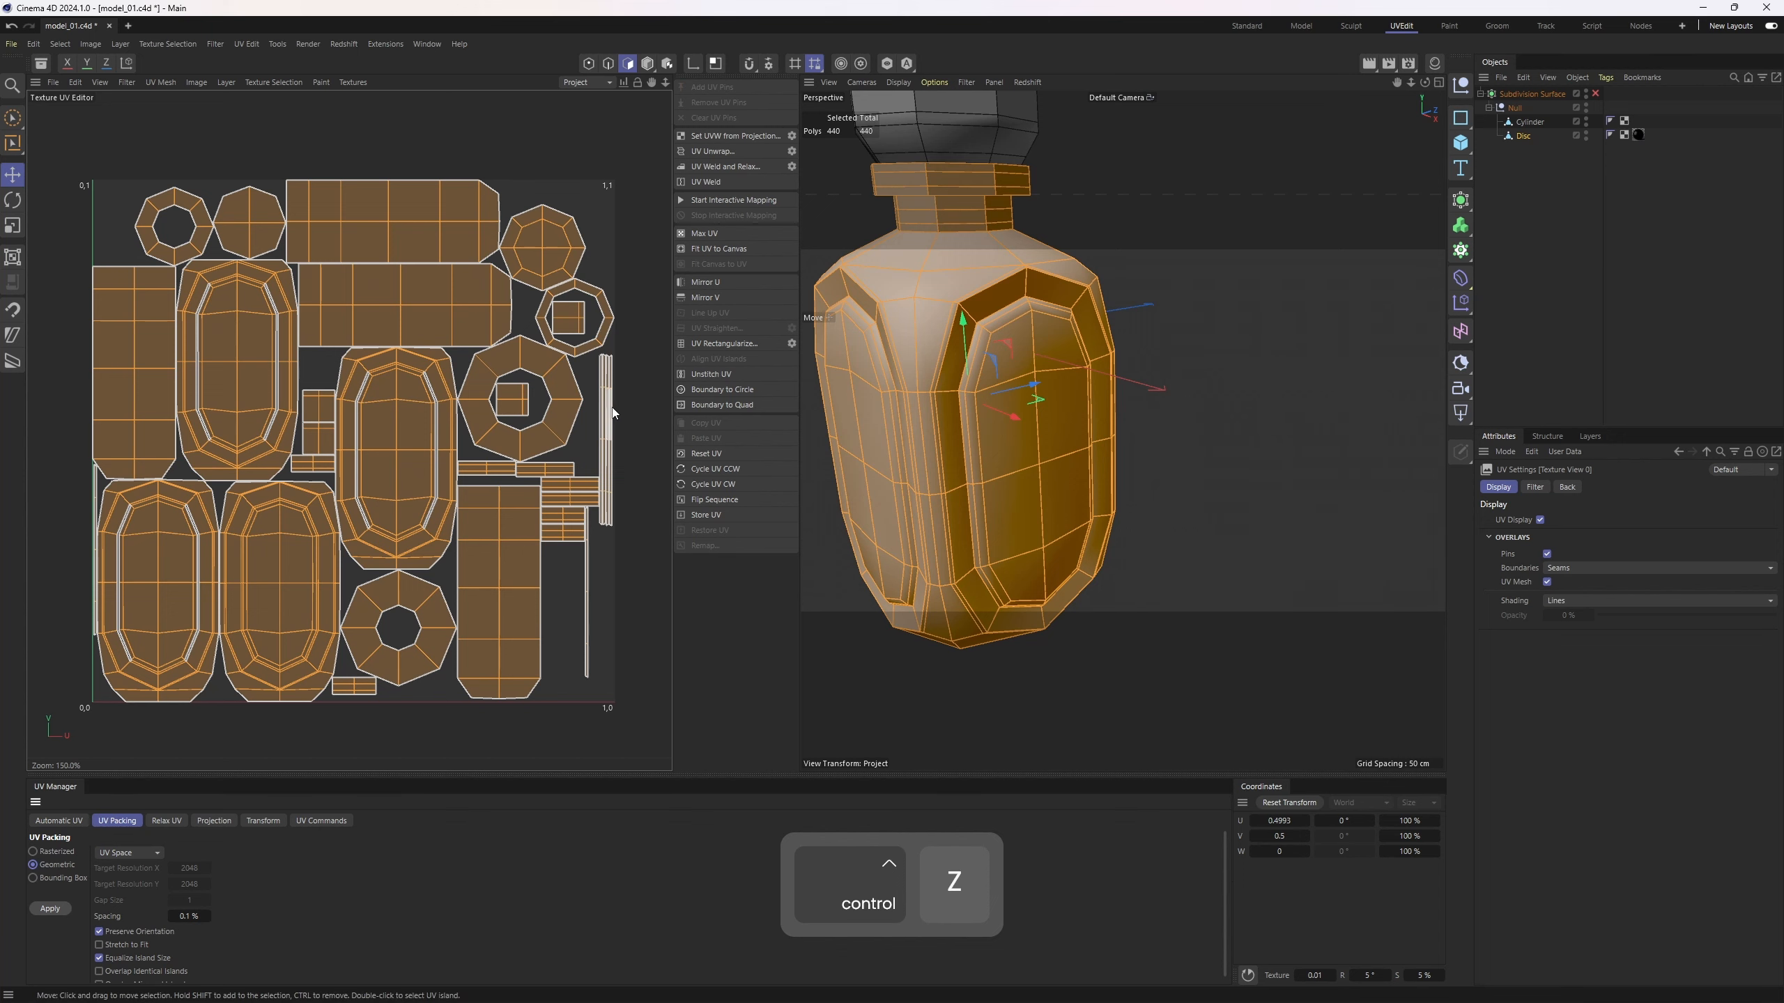
- Select the inner polygons of the bottle's side inset panel and pack them as a separate, enlarged UV island
middle_click(1057, 502)
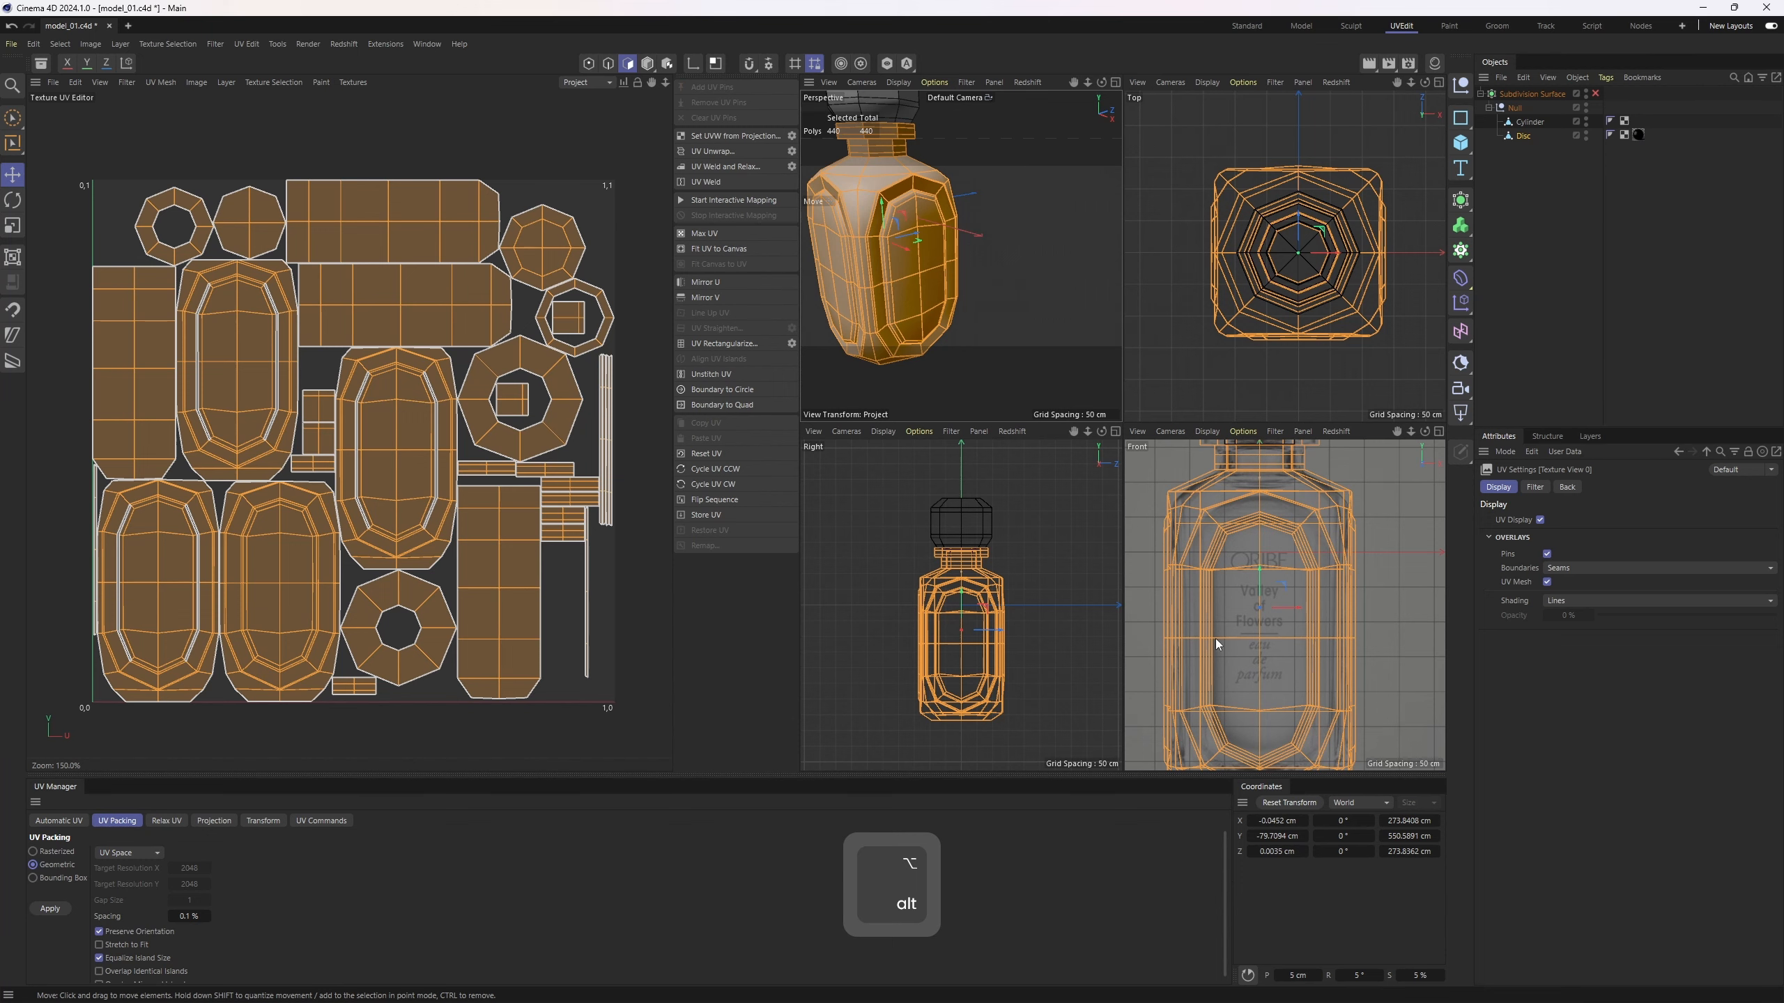
middle_click(946, 330)
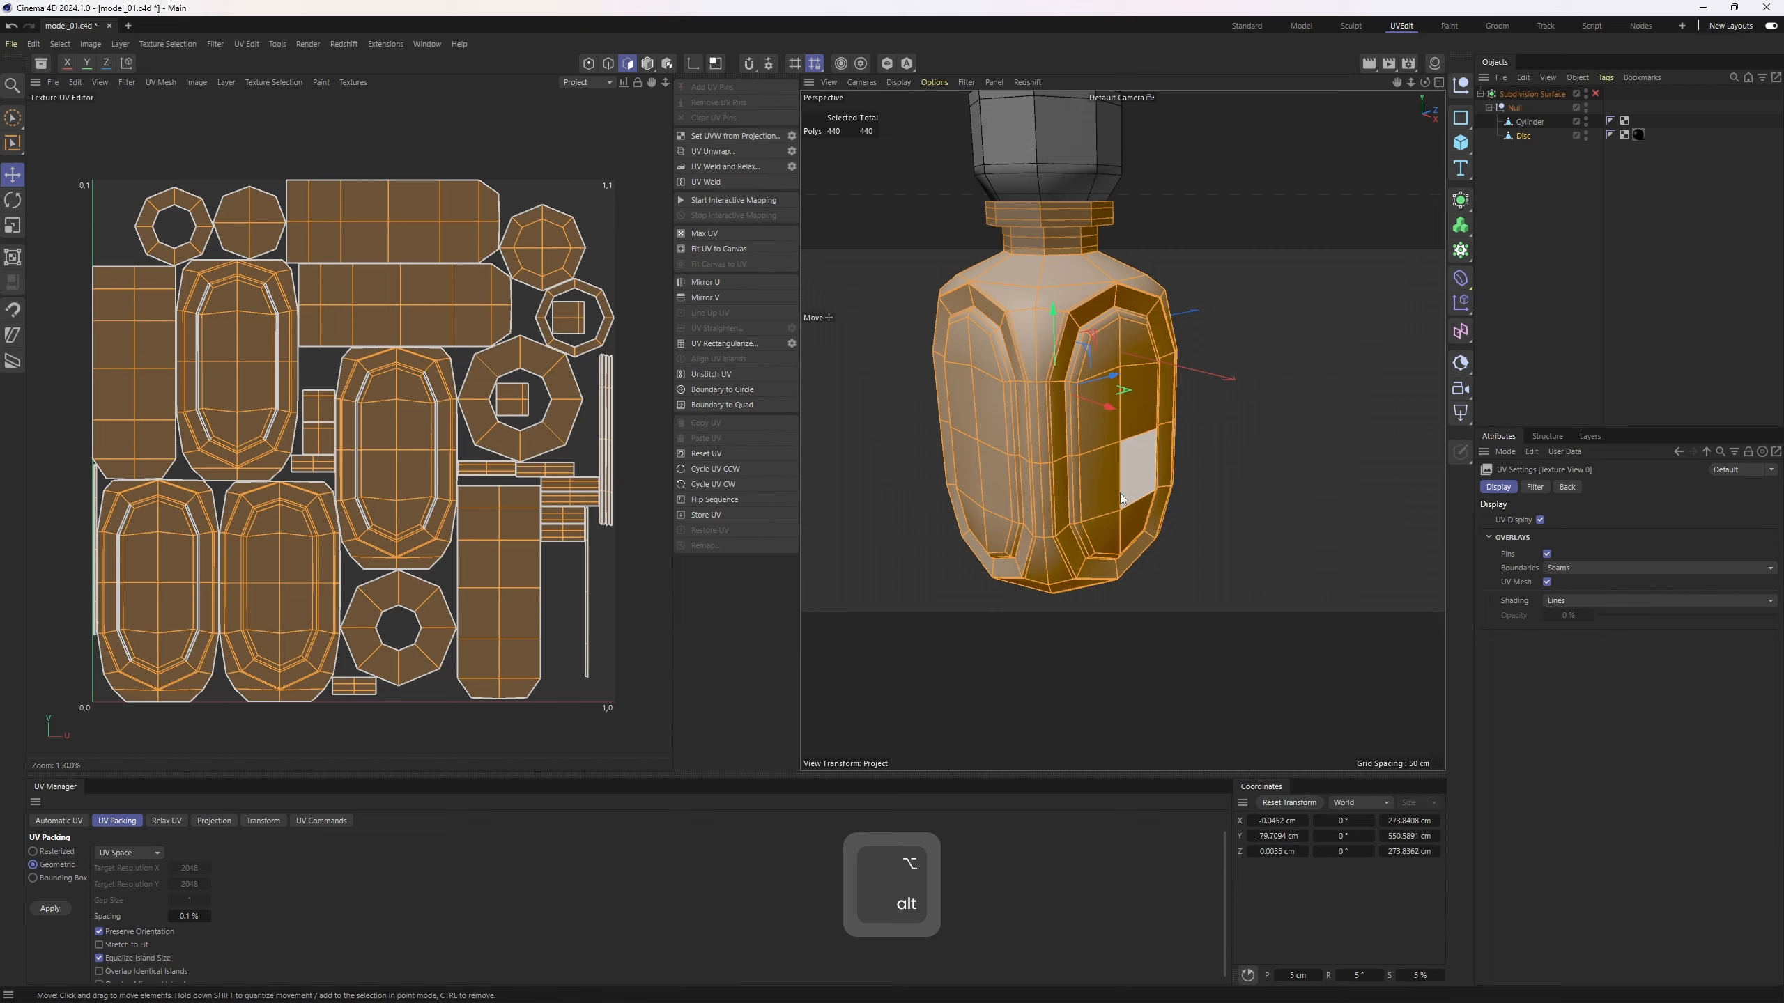
left_click_drag(1094, 355, 1042, 310, "alt")
right_click_drag(1088, 309, 1050, 370)
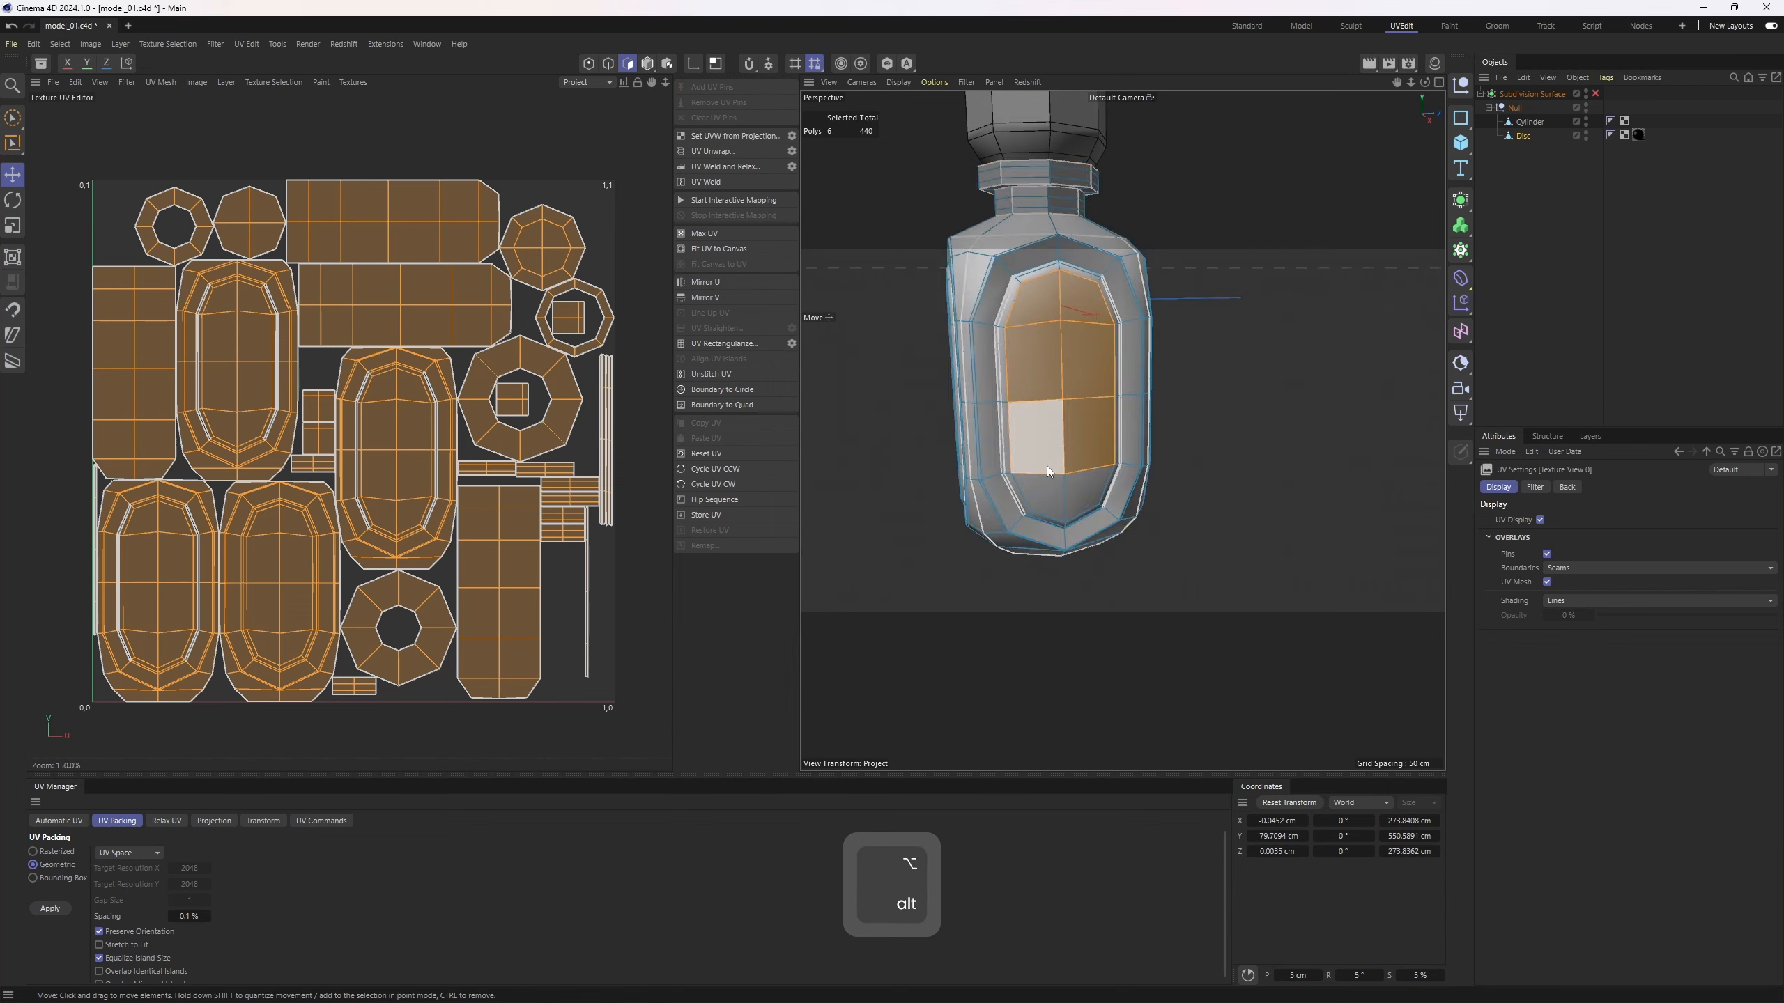
right_click_drag(1046, 466, 1083, 485)
scroll(1093, 310, "up", 5)
mouse_move(1092, 309)
left_mouse_down("alt")
mouse_move(942, 222)
mouse_move(1065, 245)
left_mouse_up("alt")
scroll(388, 400, "up", 1)
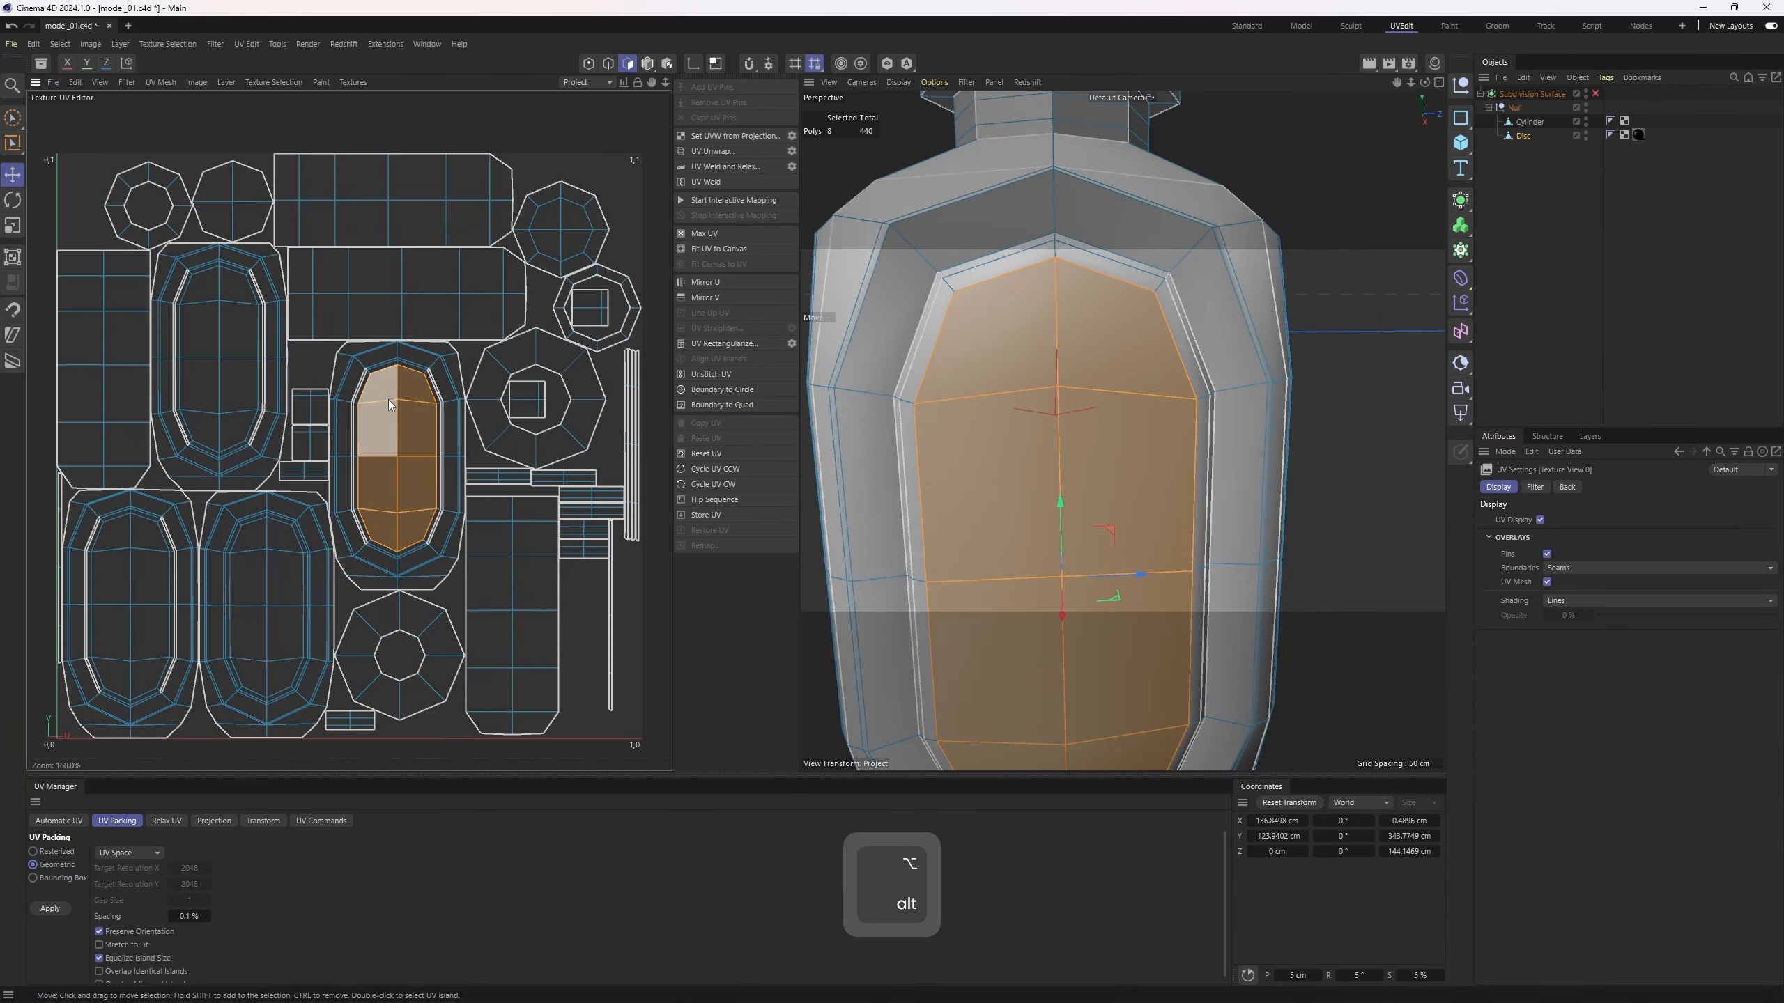
scroll(387, 400, "down", 3)
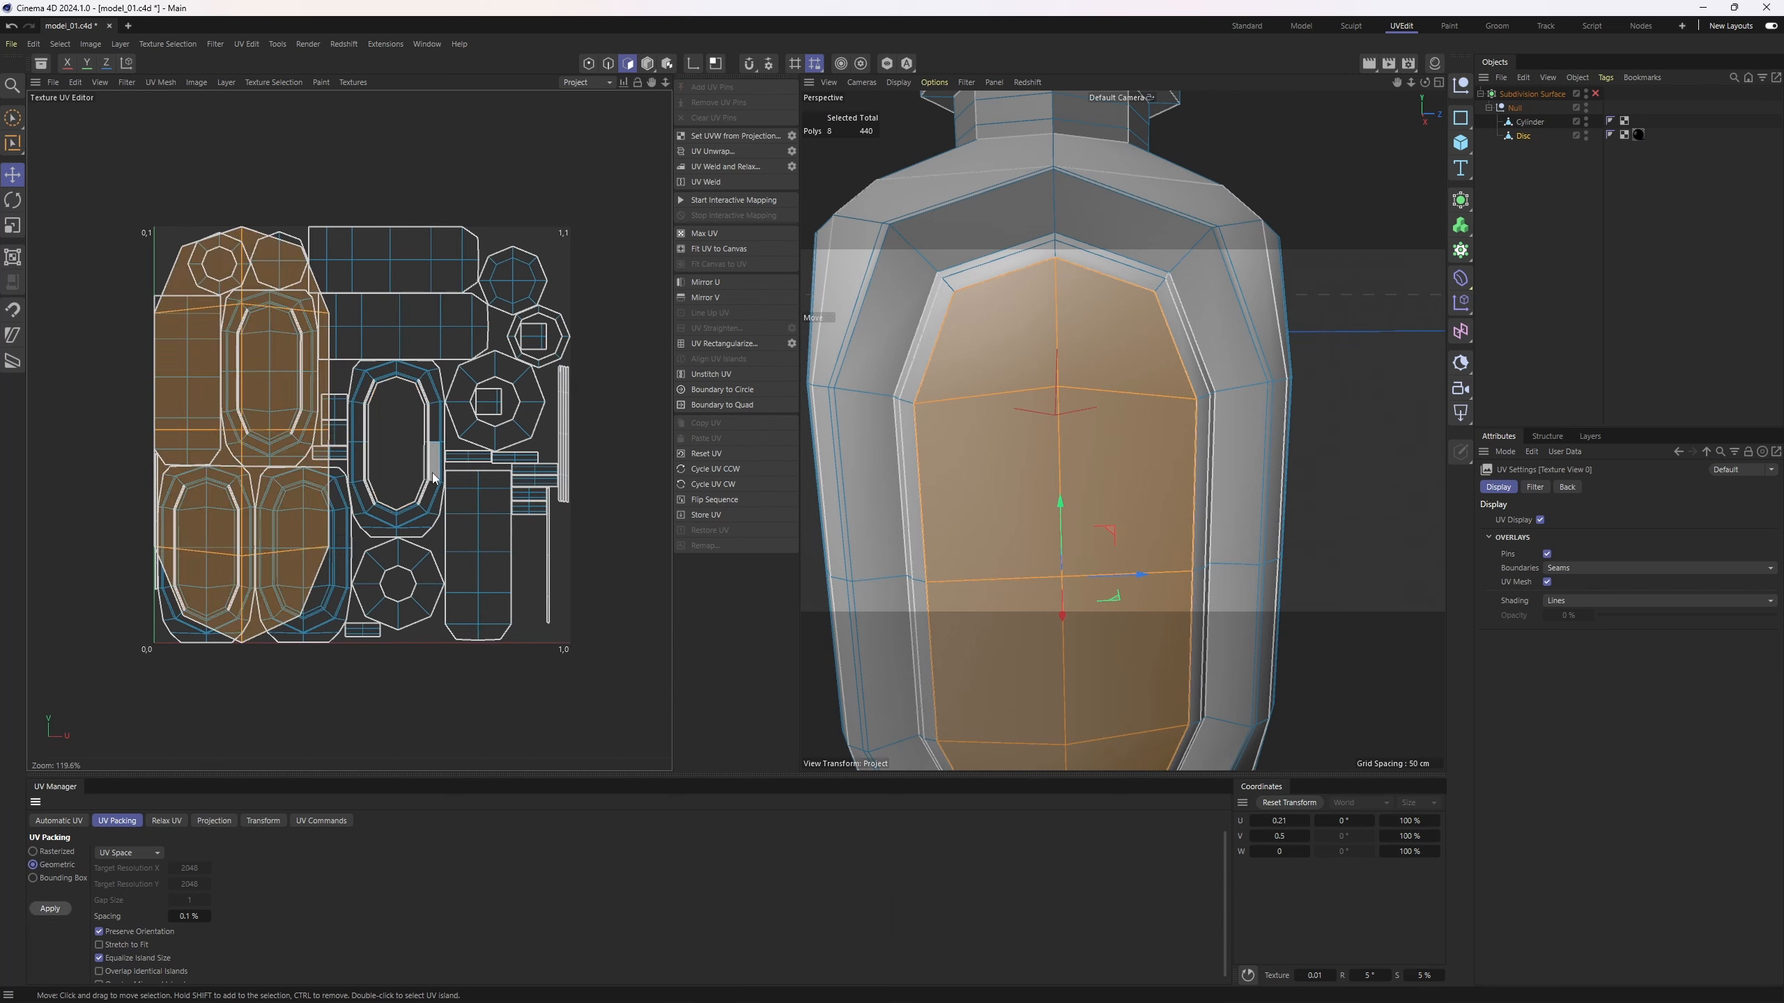
- Invert the selection, scale down all the remaining UV islands and move them beside the enlarged panel island in the UV space
key("u")
key("i")
key("t")
left_click_drag(432, 473, 359, 430)
key("e")
left_click_drag(408, 342, 515, 271)
scroll(449, 225, "up", 1)
key("t")
key("e")
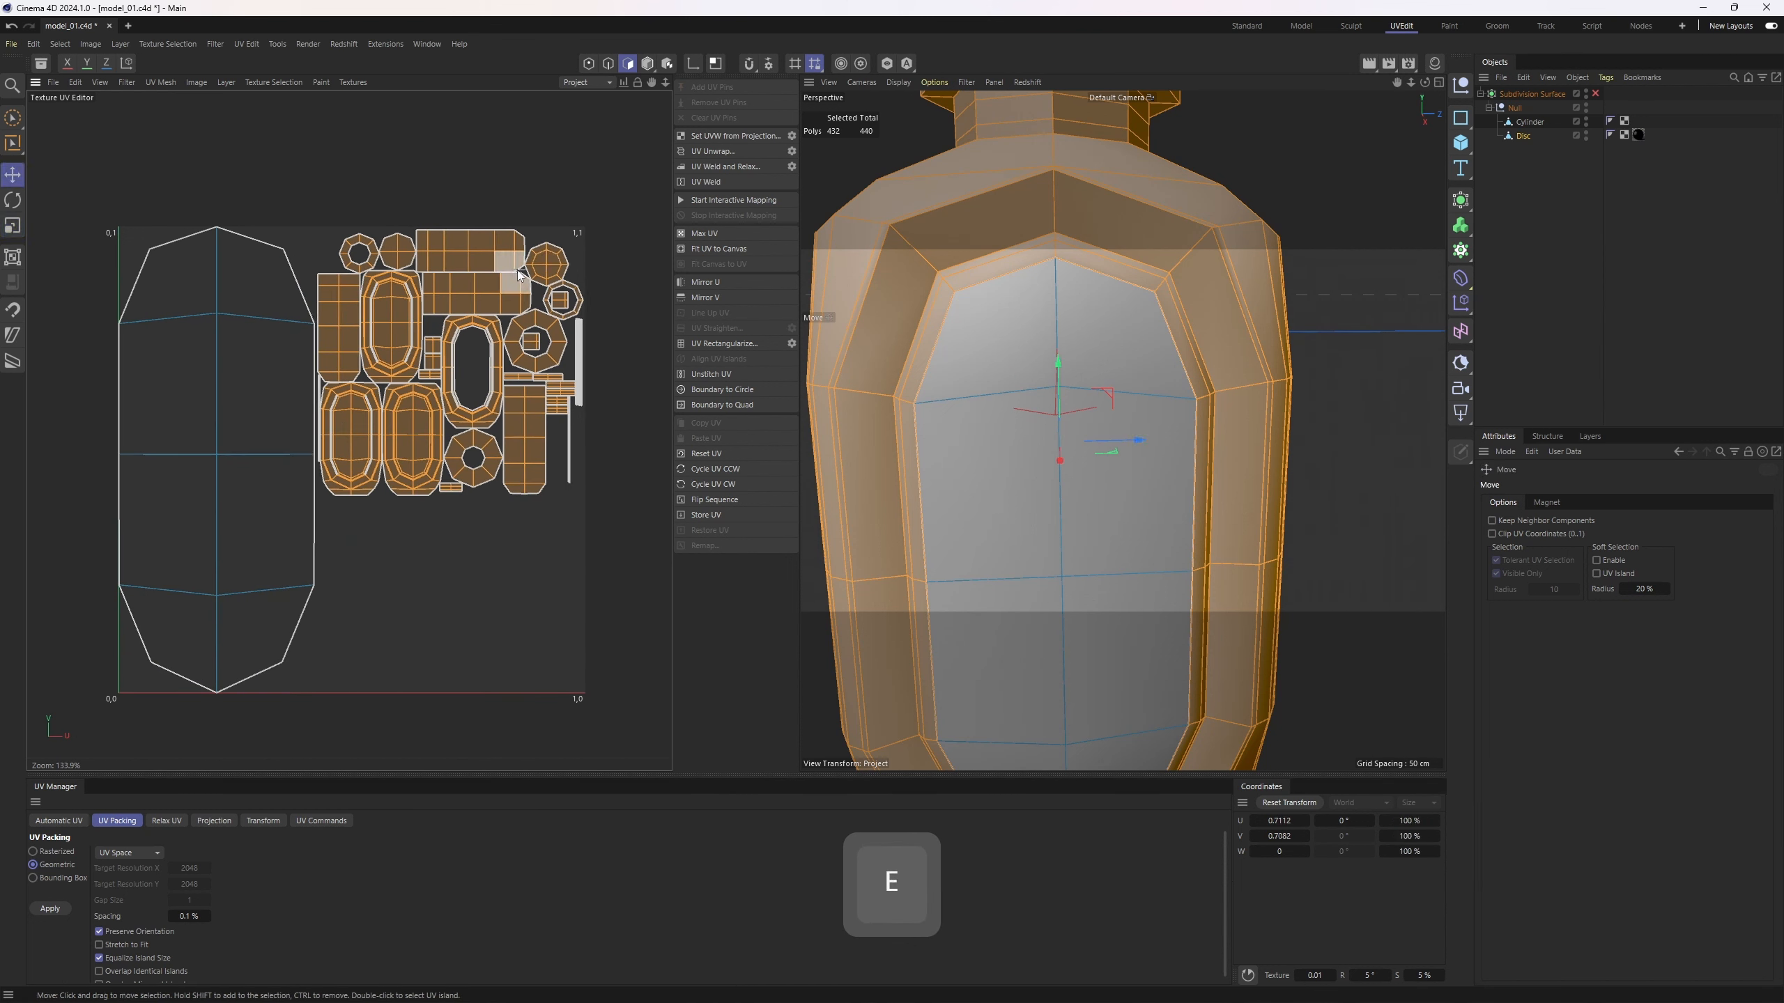
- Brush-select the enlarged panel island's polygons and paint over parts of the smaller islands in the UV layout
middle_click_drag(250, 360, 274, 324, "alt")
right_click(292, 287)
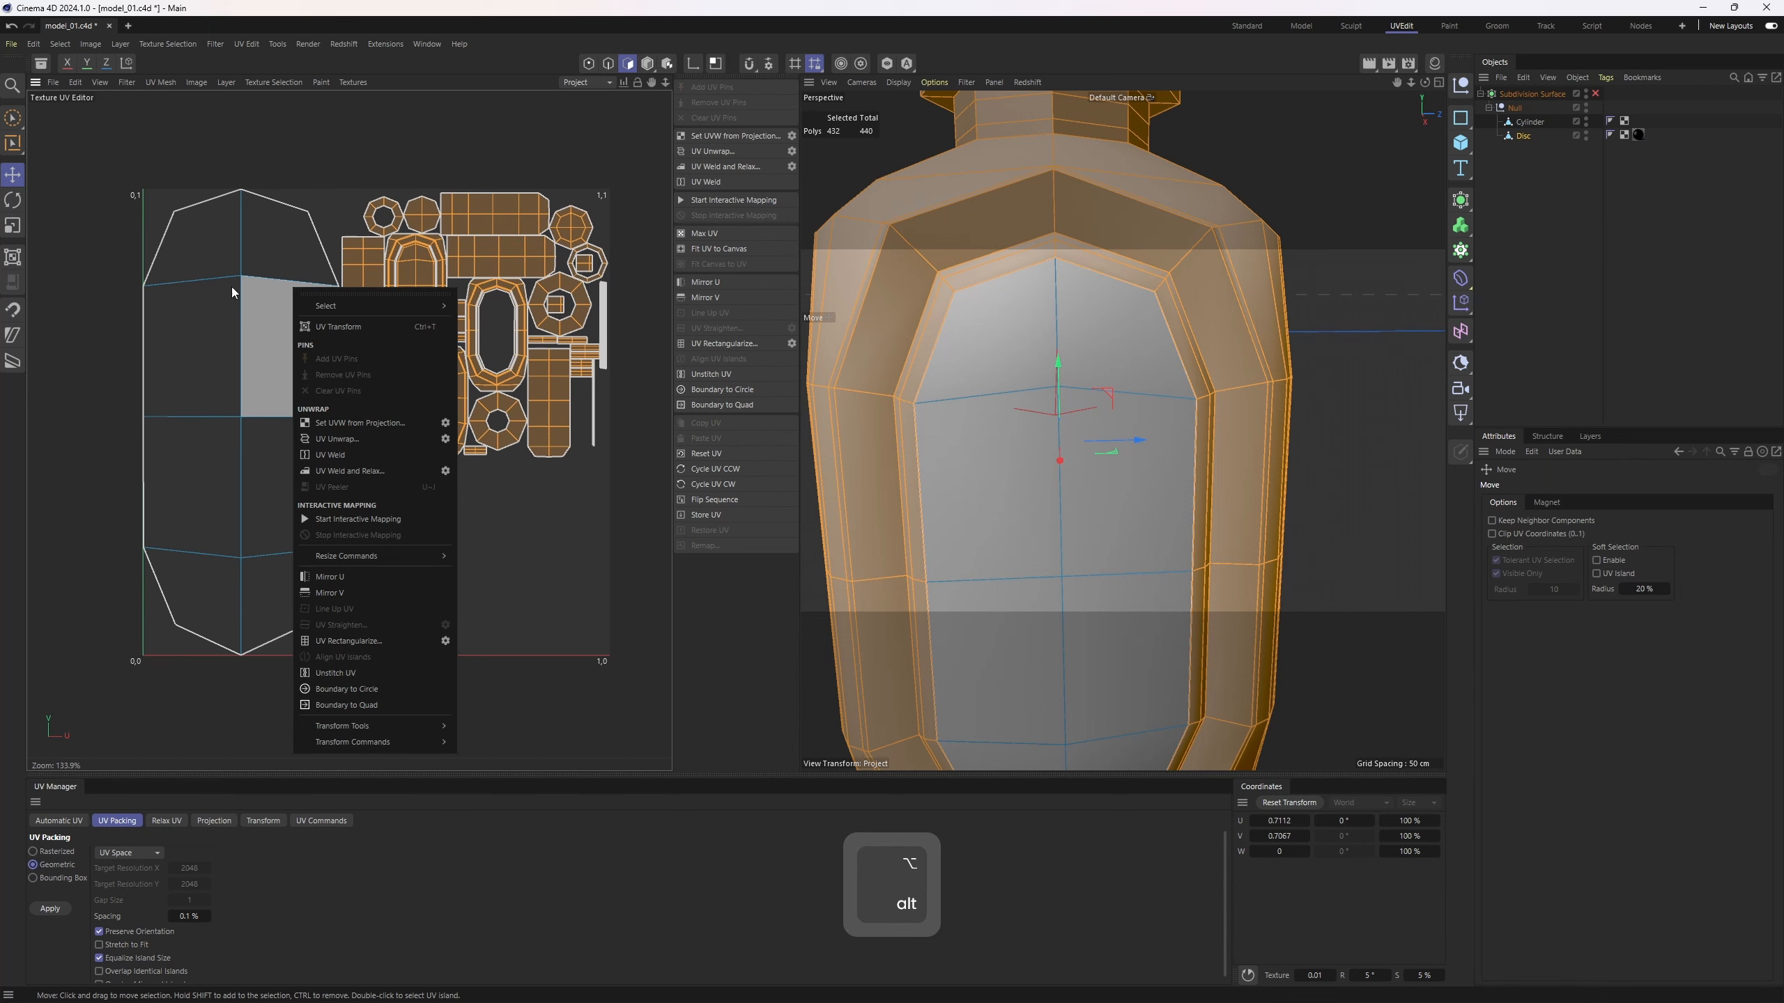
left_click(231, 287)
scroll(260, 318, "down", 4)
key("9")
mouse_move(270, 299)
left_mouse_down()
mouse_move(247, 339)
mouse_move(263, 487)
mouse_move(295, 478)
left_mouse_up()
scroll(303, 337, "up", 6)
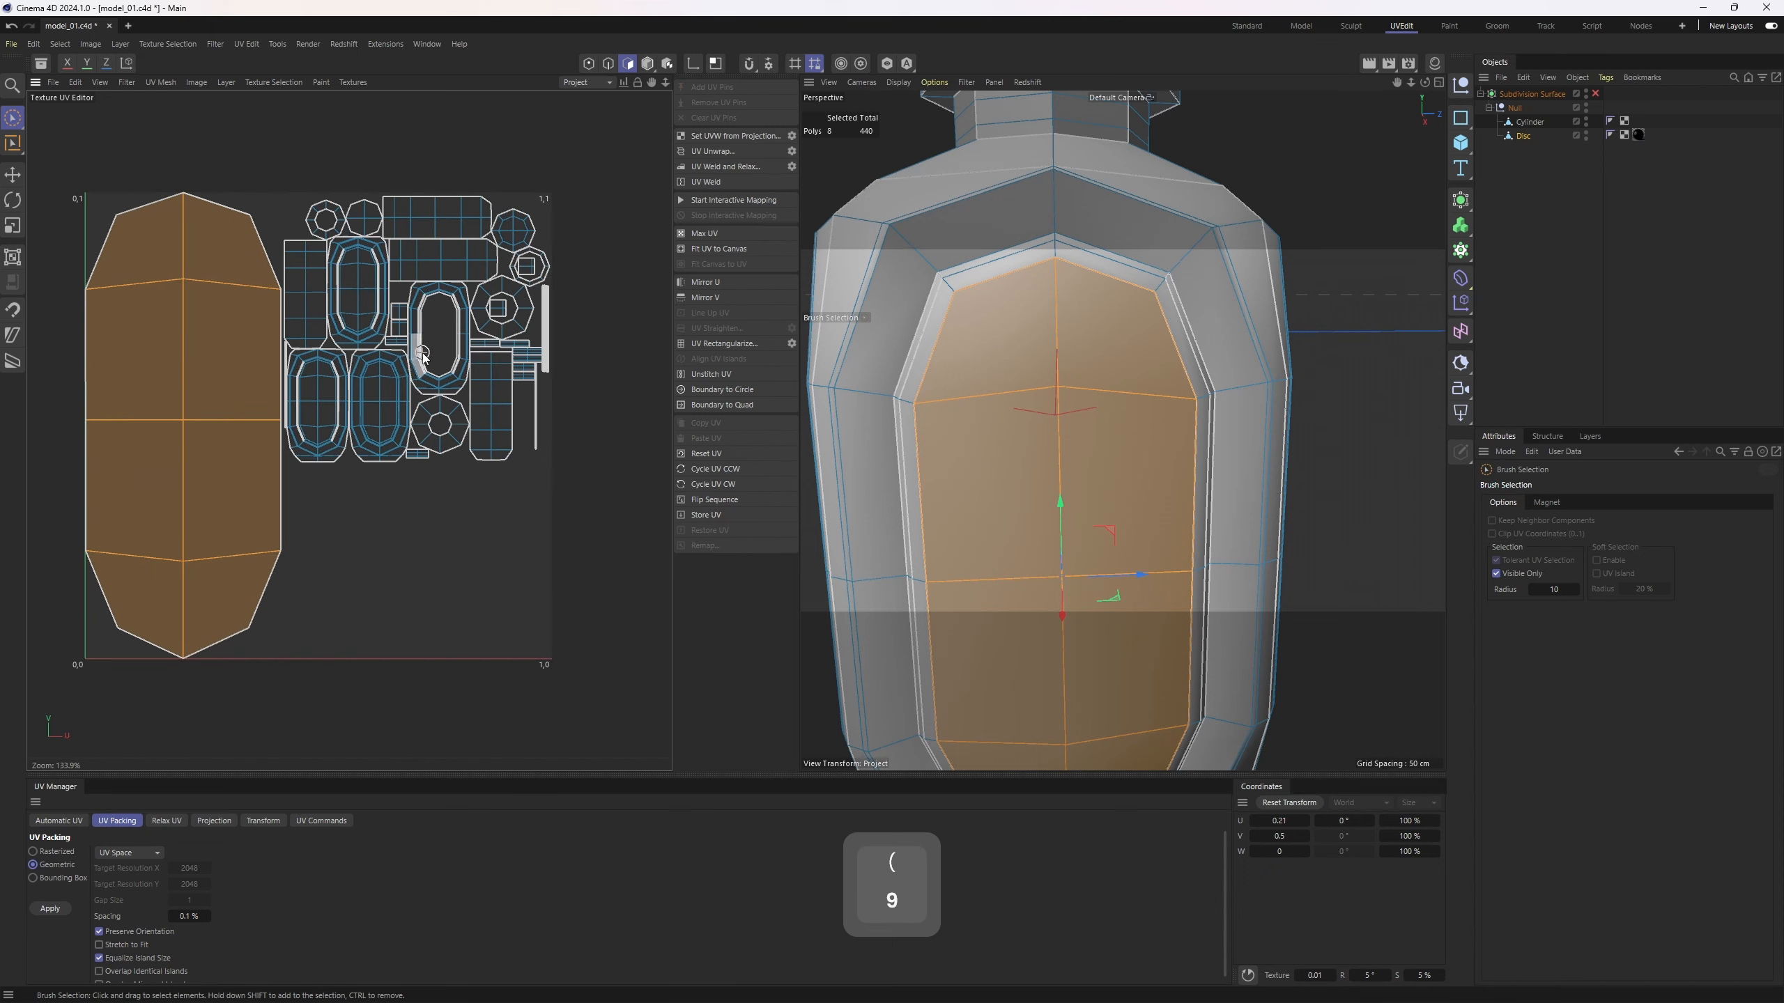
scroll(379, 387, "up", 5)
left_click(359, 401)
mouse_move(360, 401)
left_mouse_down()
mouse_move(393, 485)
mouse_move(400, 413)
left_mouse_up()
scroll(400, 413, "down", 8)
mouse_move(450, 247)
left_mouse_down()
mouse_move(338, 255)
mouse_move(362, 449)
mouse_move(523, 365)
mouse_move(517, 400)
left_mouse_up()
scroll(436, 409, "down", 2)
- Undo the enlarged packing of the panel polygons and the rescaling of the other UV islands, and return to object mode
key("ctrl+z")
key("ctrl+z")
key("ctrl+z")
key("ctrl+z")
key("ctrl+z")
key("ctrl+z")
key("ctrl+z")
key("ctrl+z")
key("ctrl+z")
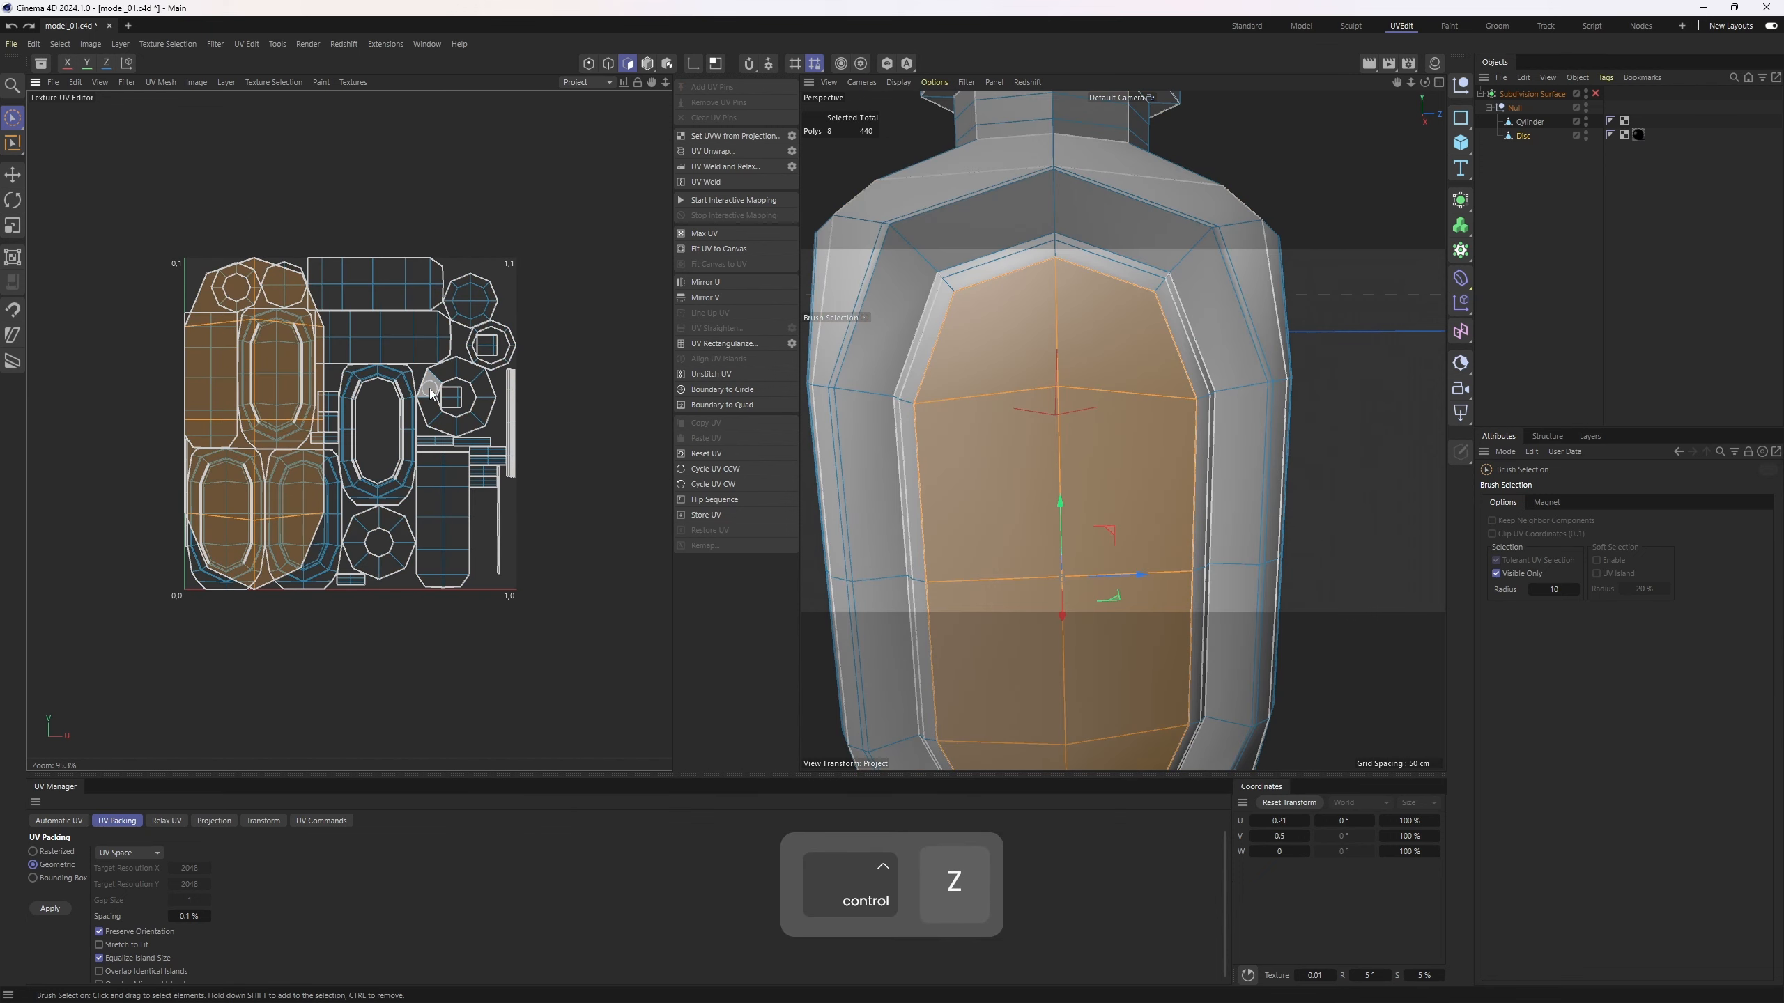
key("4")
key("e")
scroll(427, 401, "up", 3)
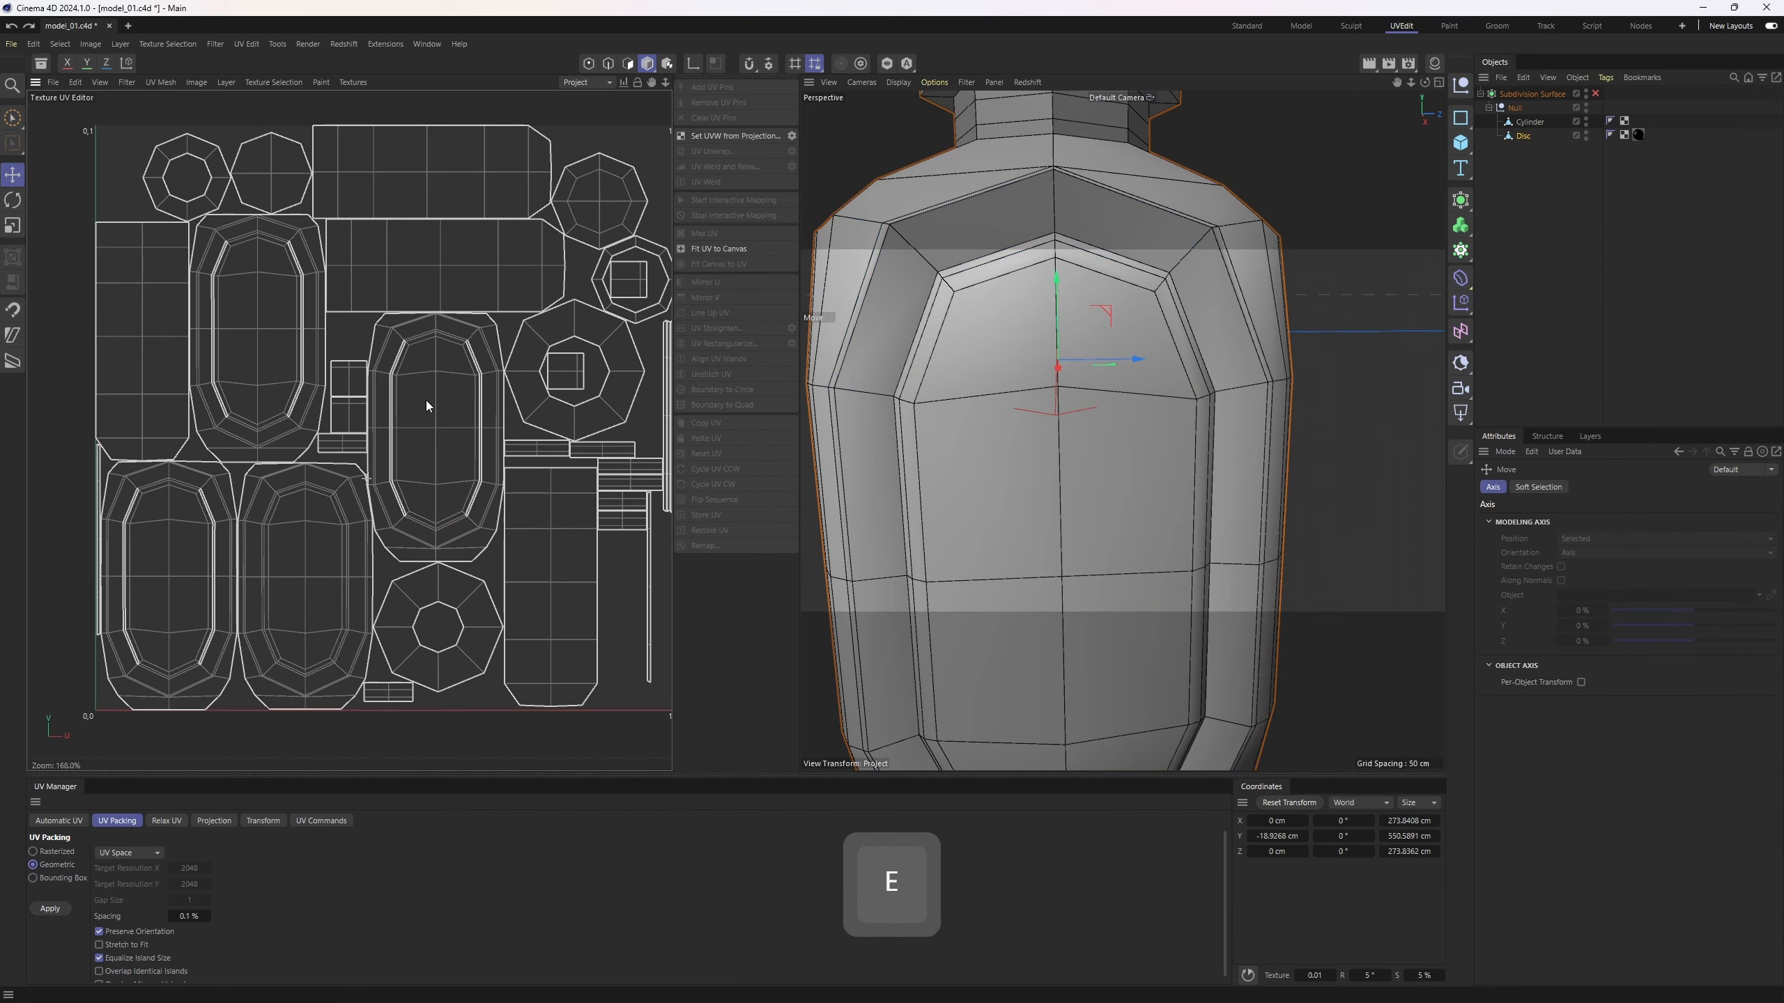
scroll(424, 435, "down", 4)
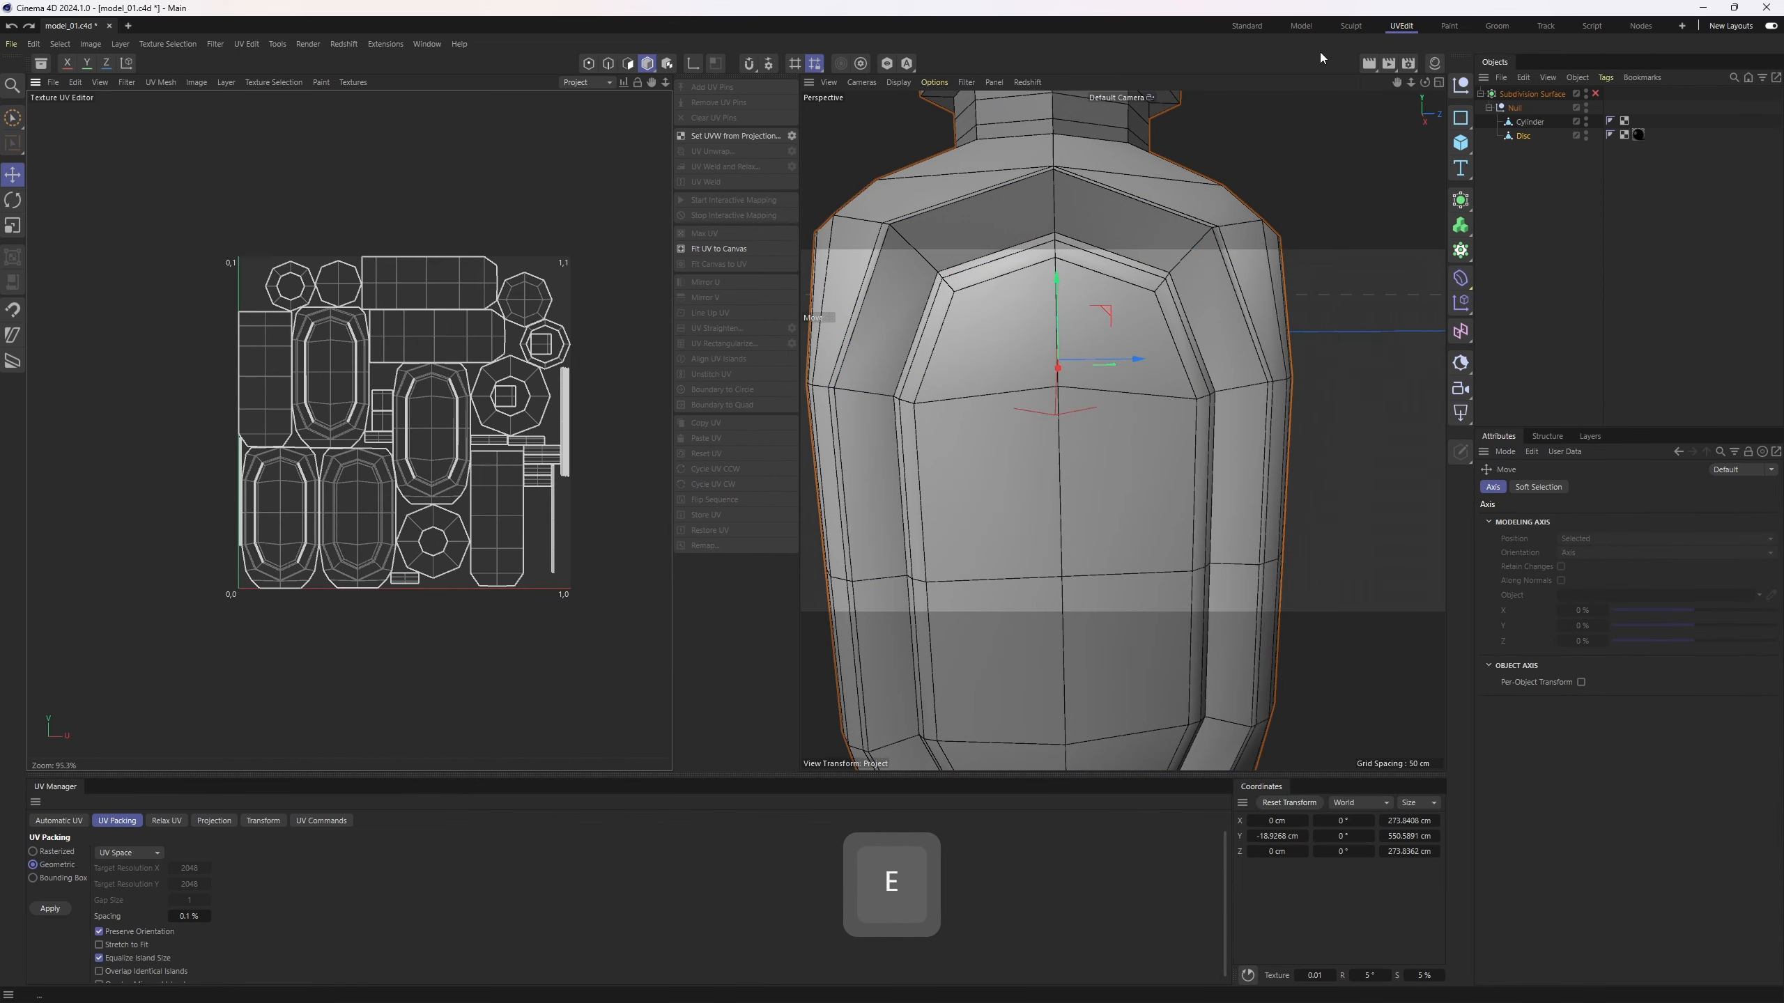
- Switch to the Standard layout and delete the material tag from the bottle body
left_click(1247, 25)
key("Delete")
left_click_drag(786, 330, 850, 329, "alt")
middle_click_drag(851, 473, 850, 410, "alt")
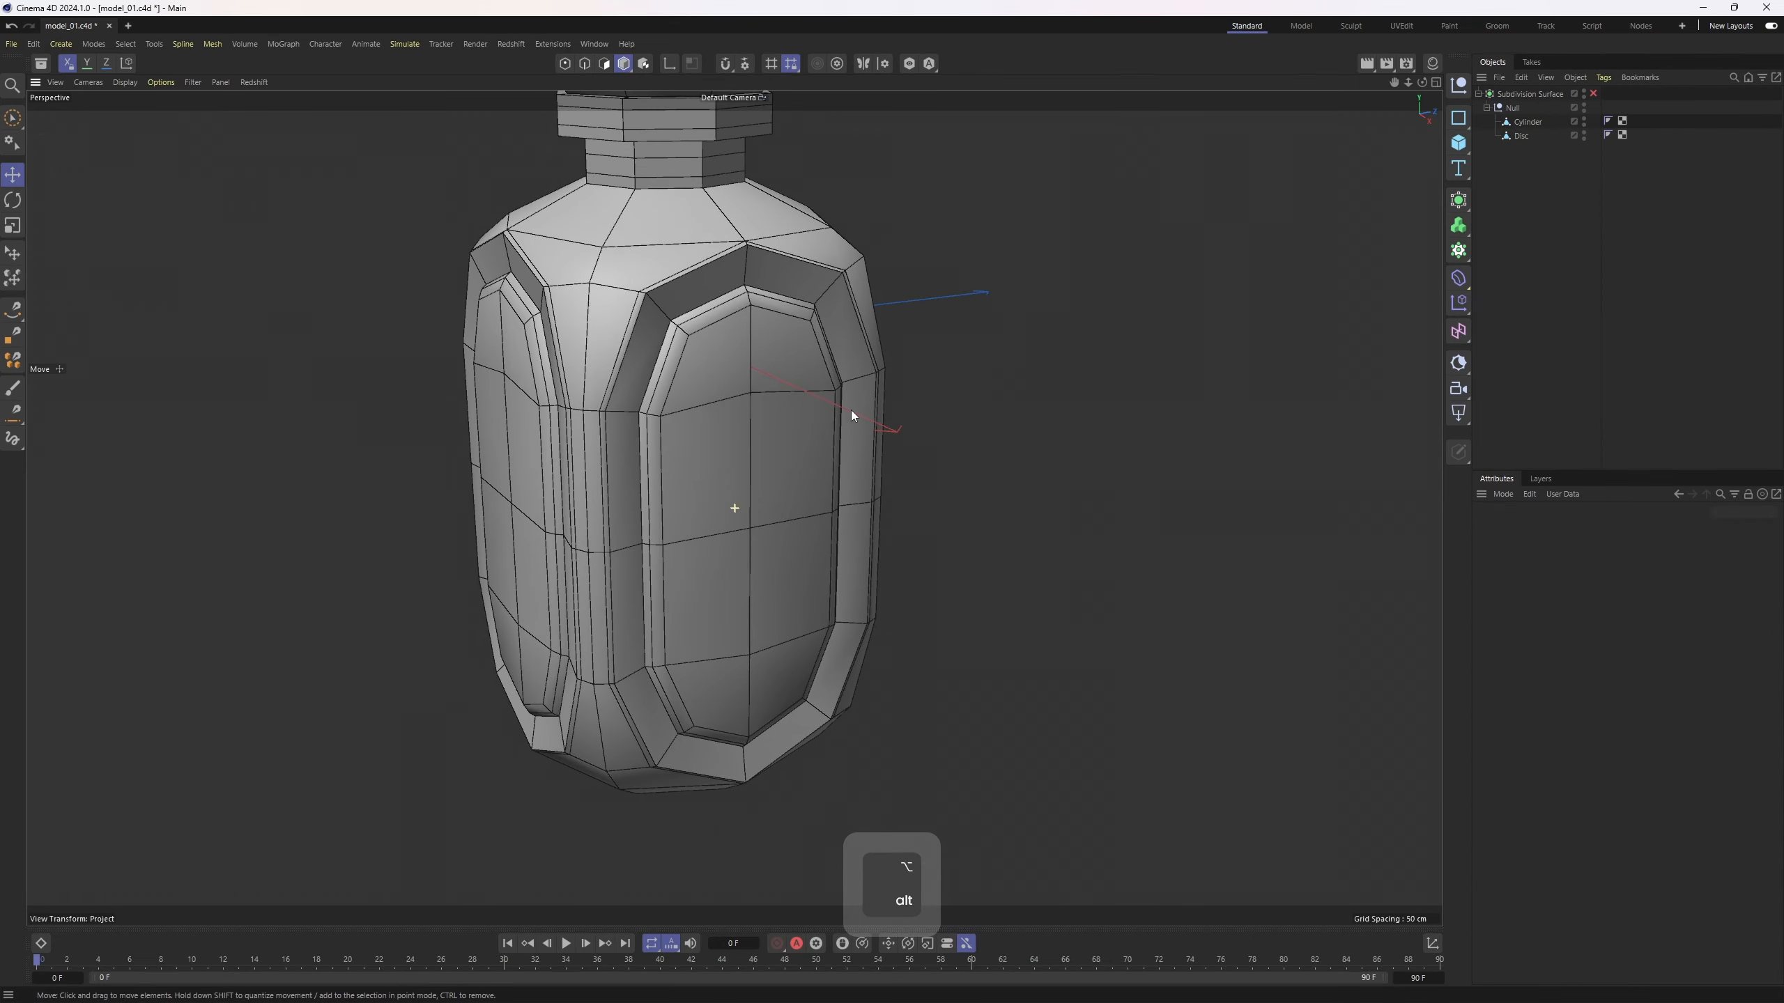
mouse_move(825, 389)
left_mouse_down("alt")
mouse_move(786, 354)
mouse_move(718, 393)
mouse_move(811, 337)
mouse_move(785, 291)
mouse_move(839, 279)
mouse_move(767, 312)
left_mouse_up("alt")
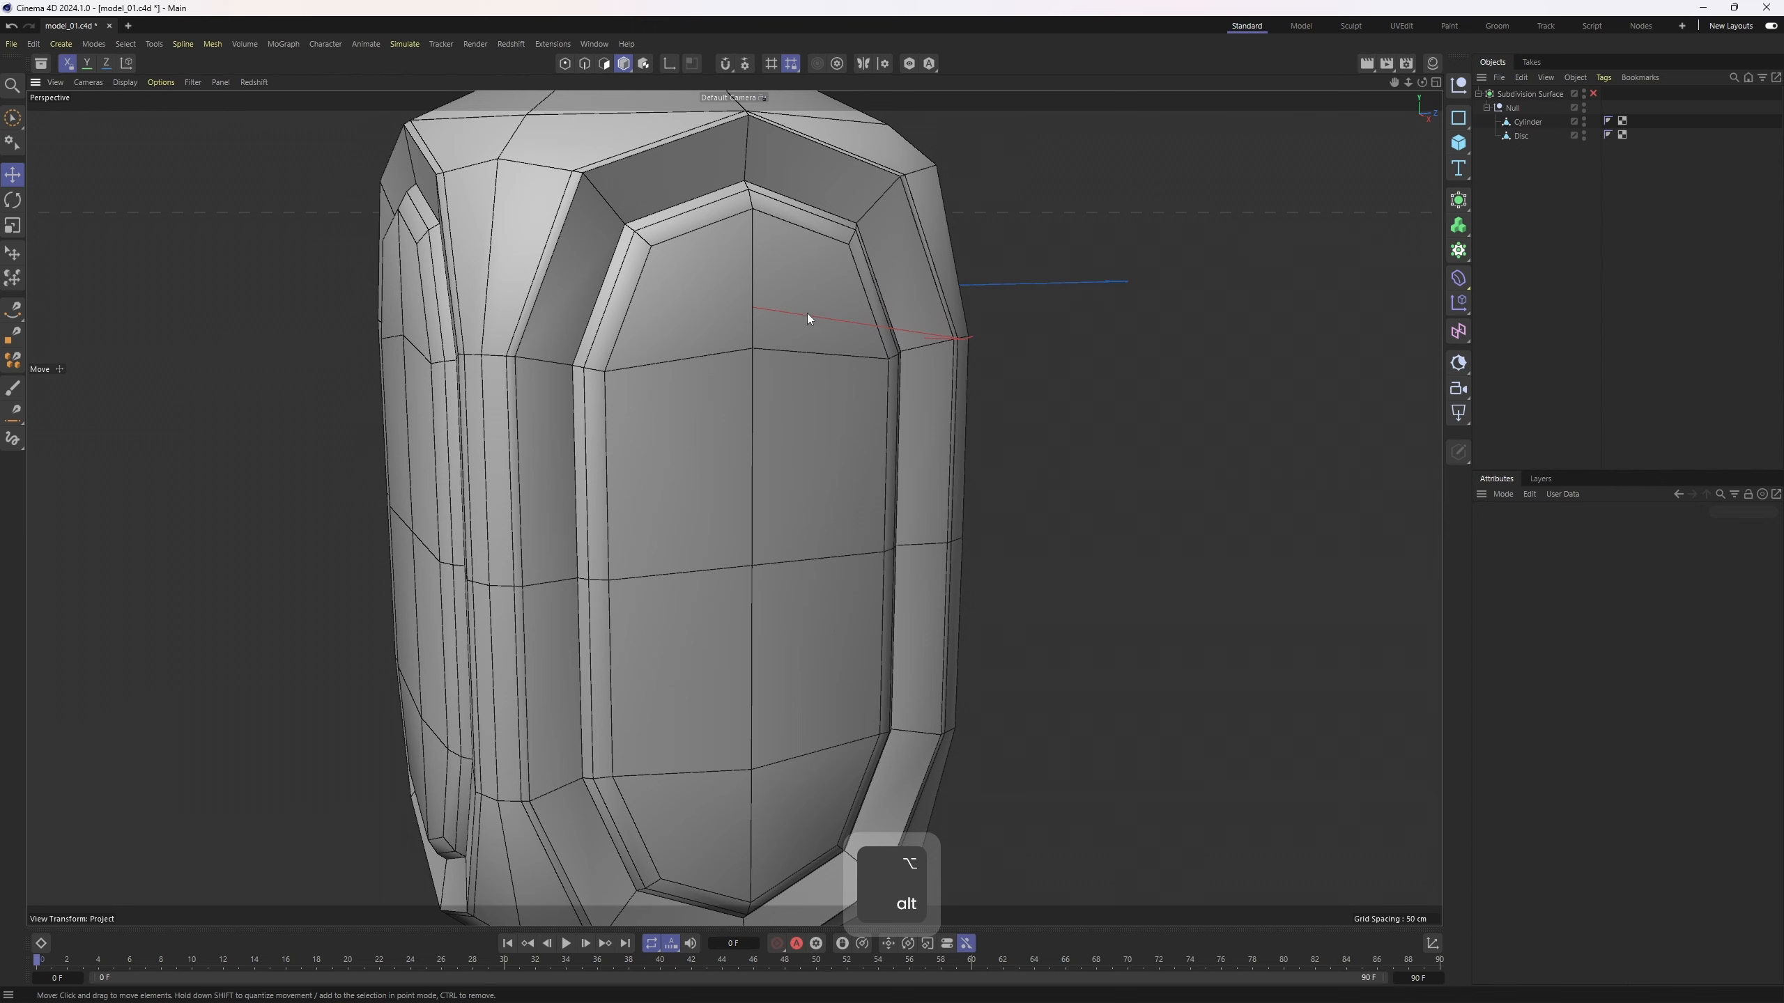
- Select all polygons of the bottle body, examine its surface from several sides, and clear the selection
left_click(1517, 136)
right_click_drag(760, 342, 776, 340, "alt")
key("3")
left_click(1634, 279)
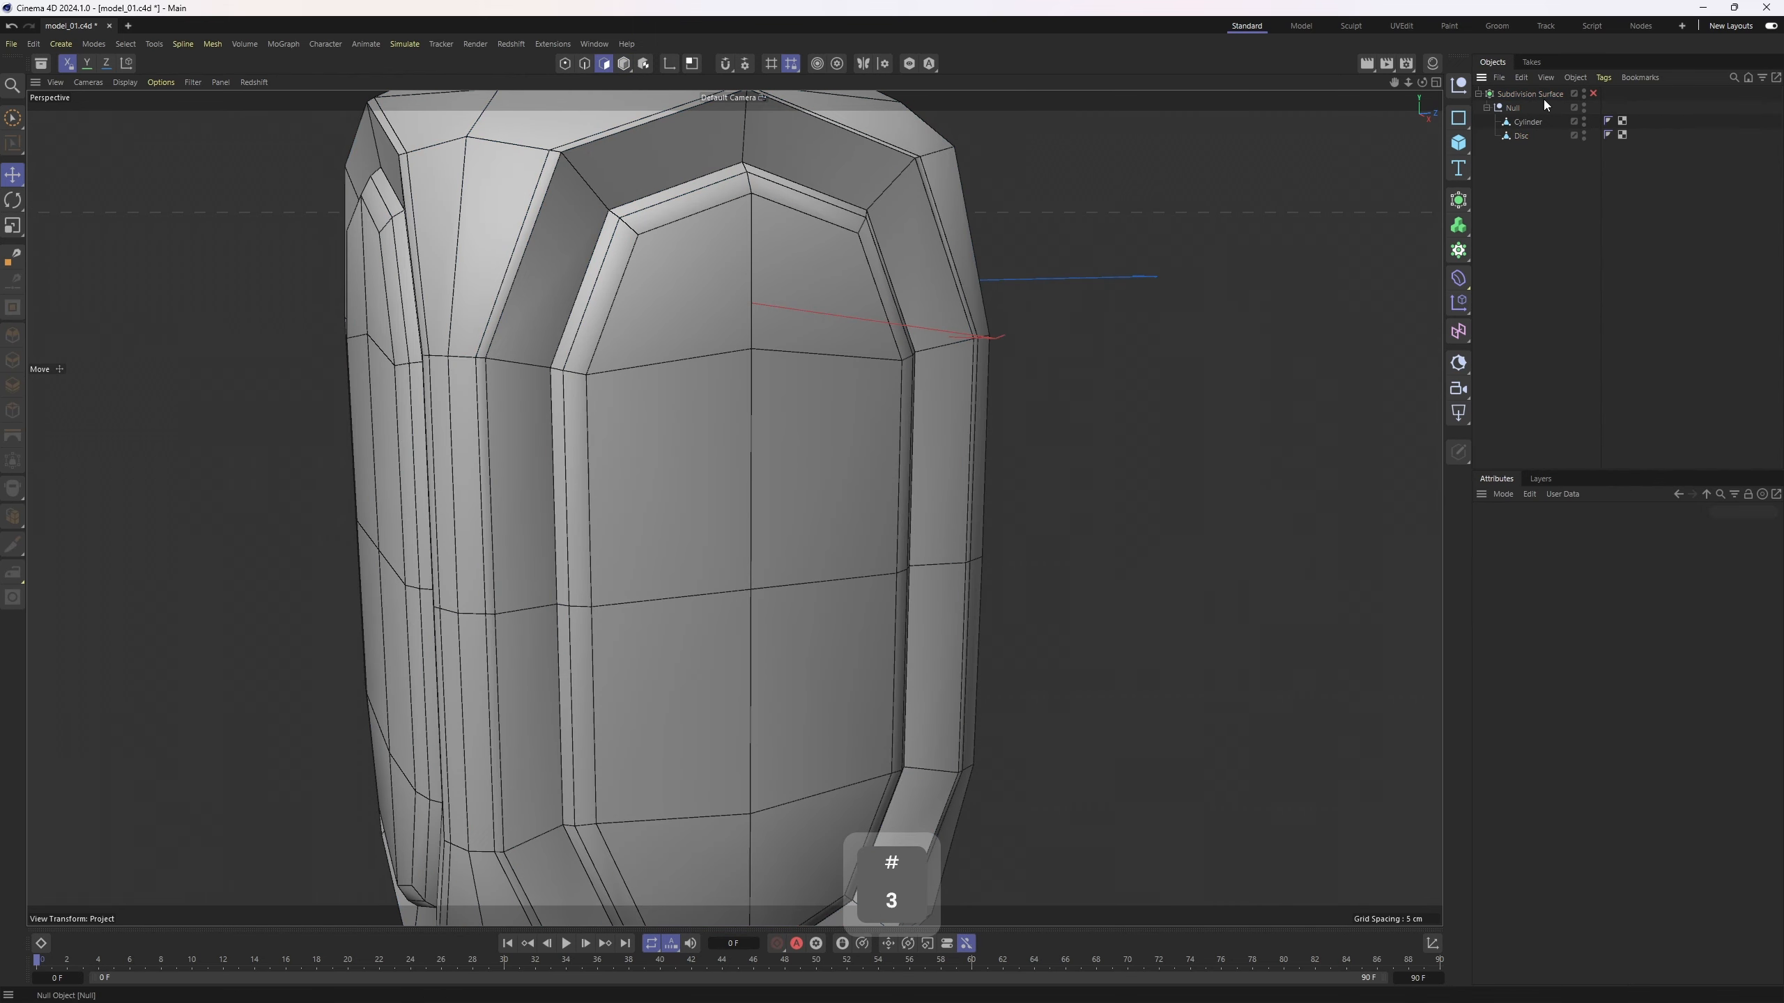
left_click(1520, 138)
key("ctrl+a")
left_click_drag(839, 323, 606, 343, "alt")
key("u")
key("r")
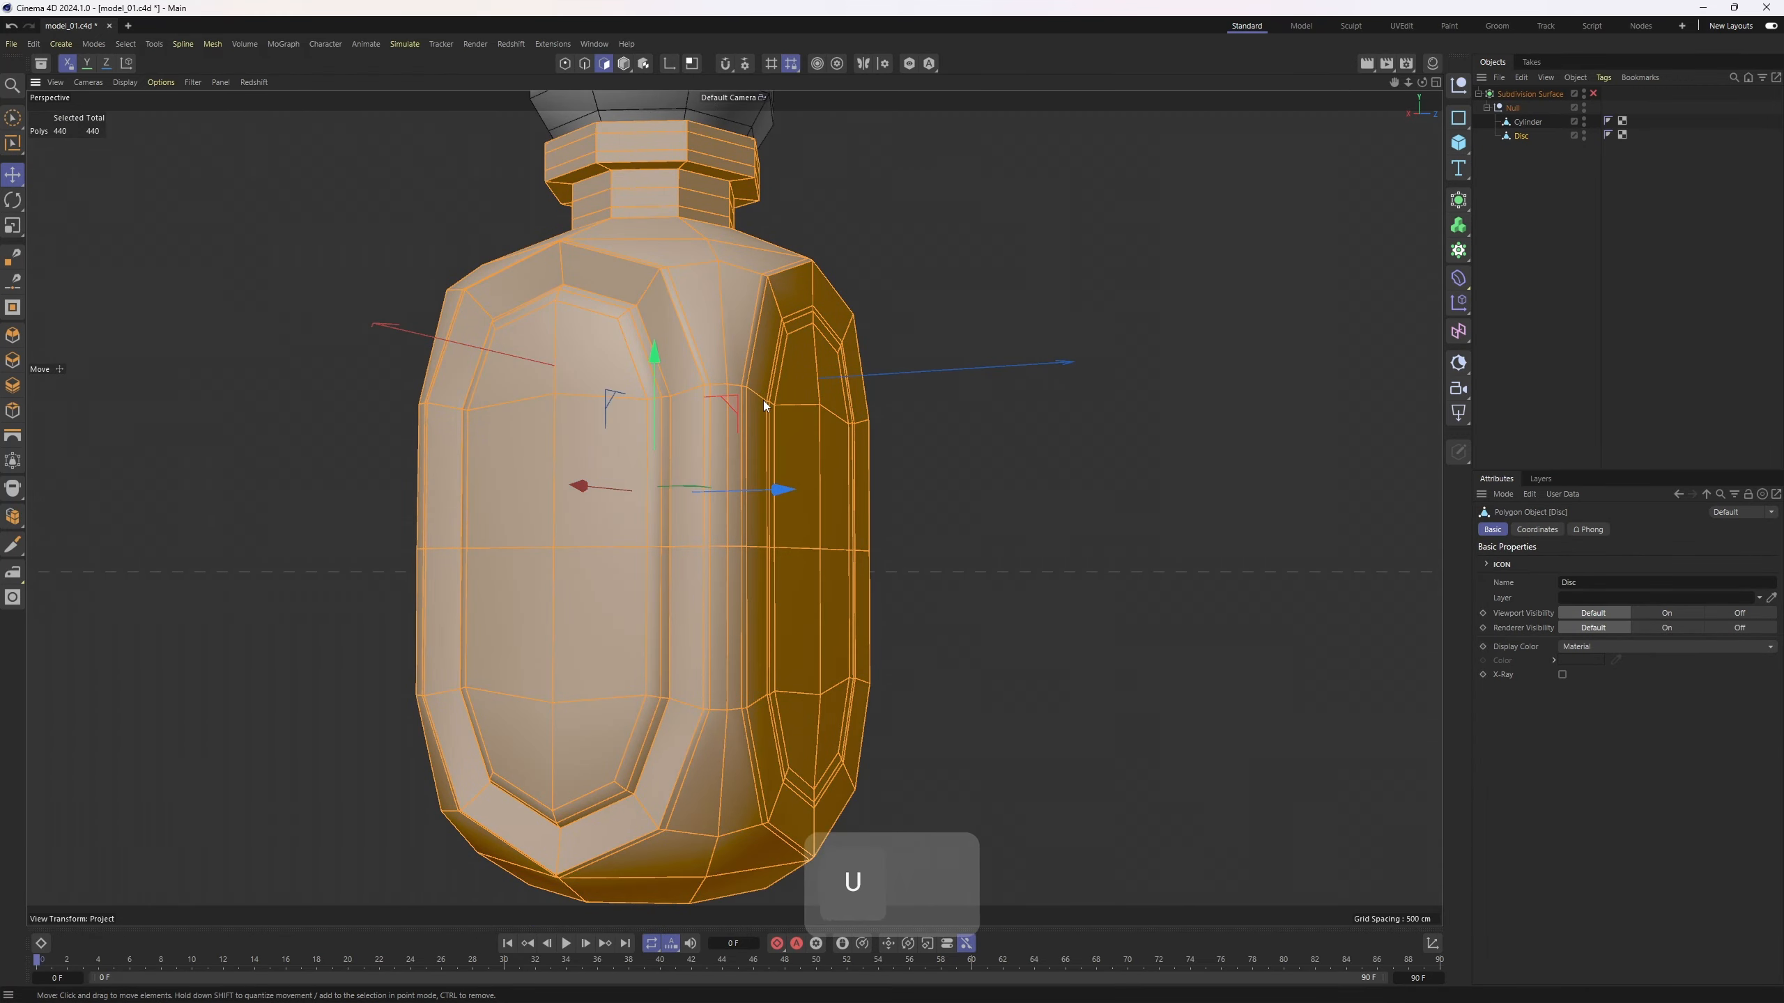
right_click_drag(763, 400, 711, 385, "alt")
left_click_drag(711, 385, 930, 468, "alt")
left_click(1540, 208)
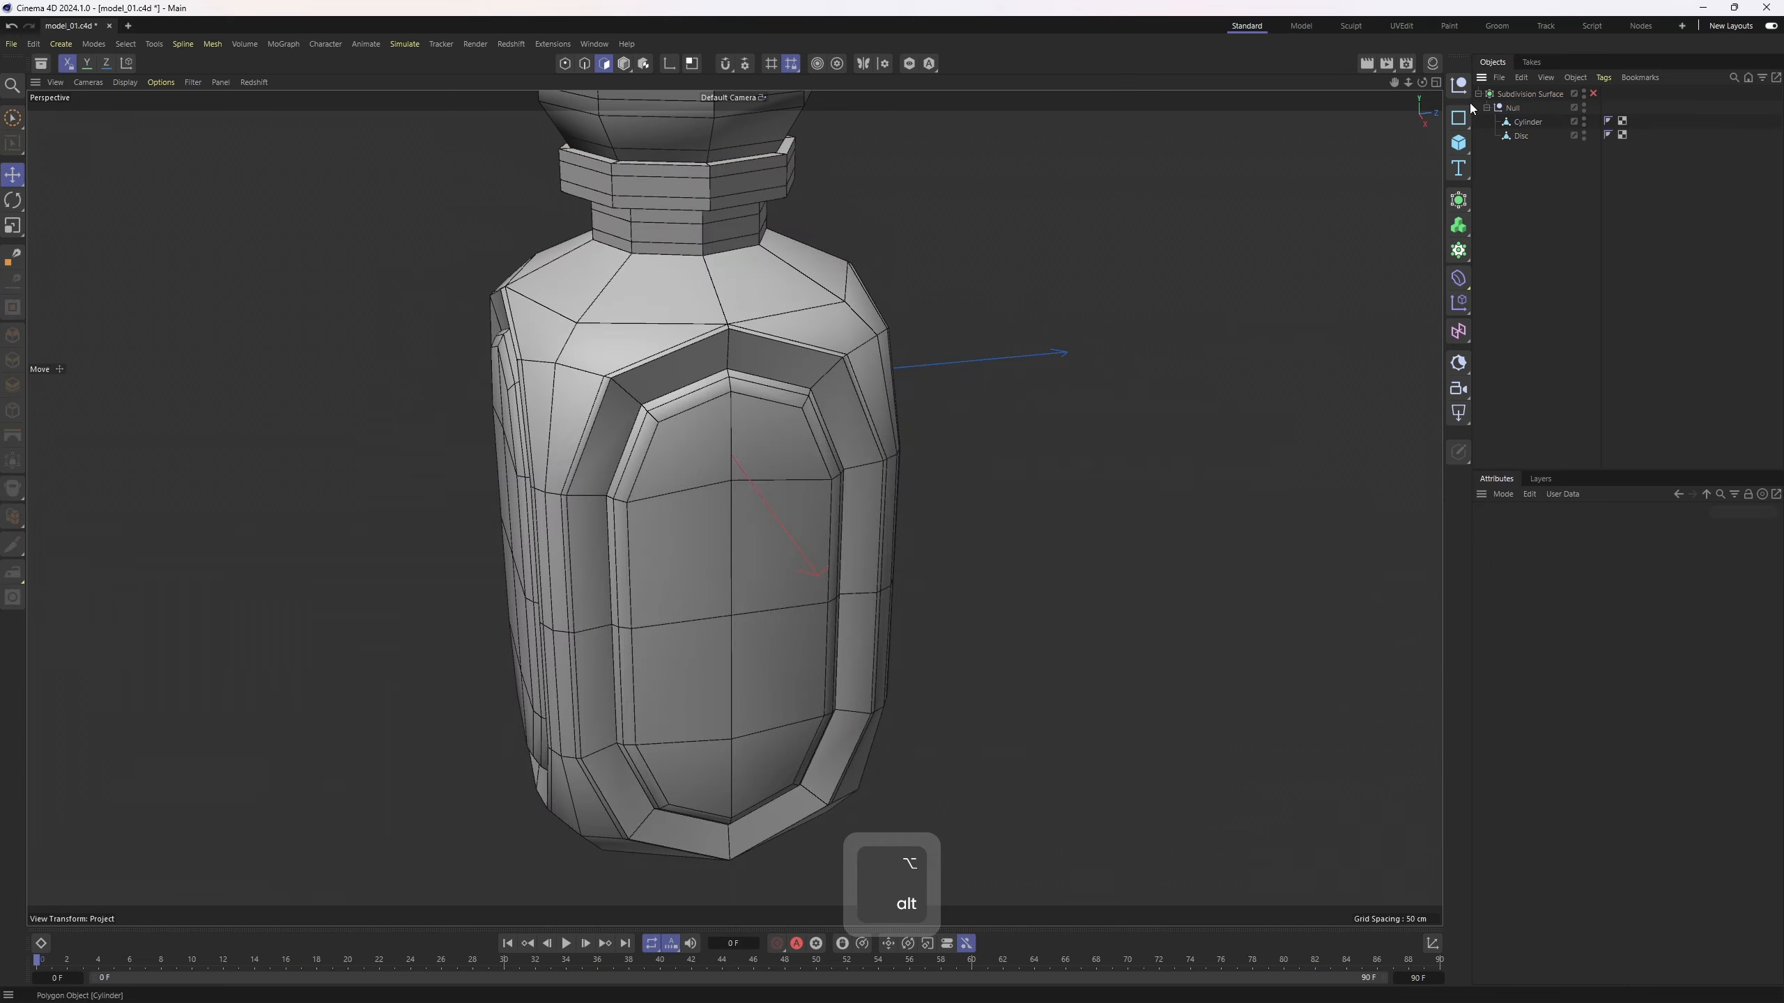
- Apply the UV test material Mat to the bottle body and turn on texture display in the viewport
left_click(1432, 66)
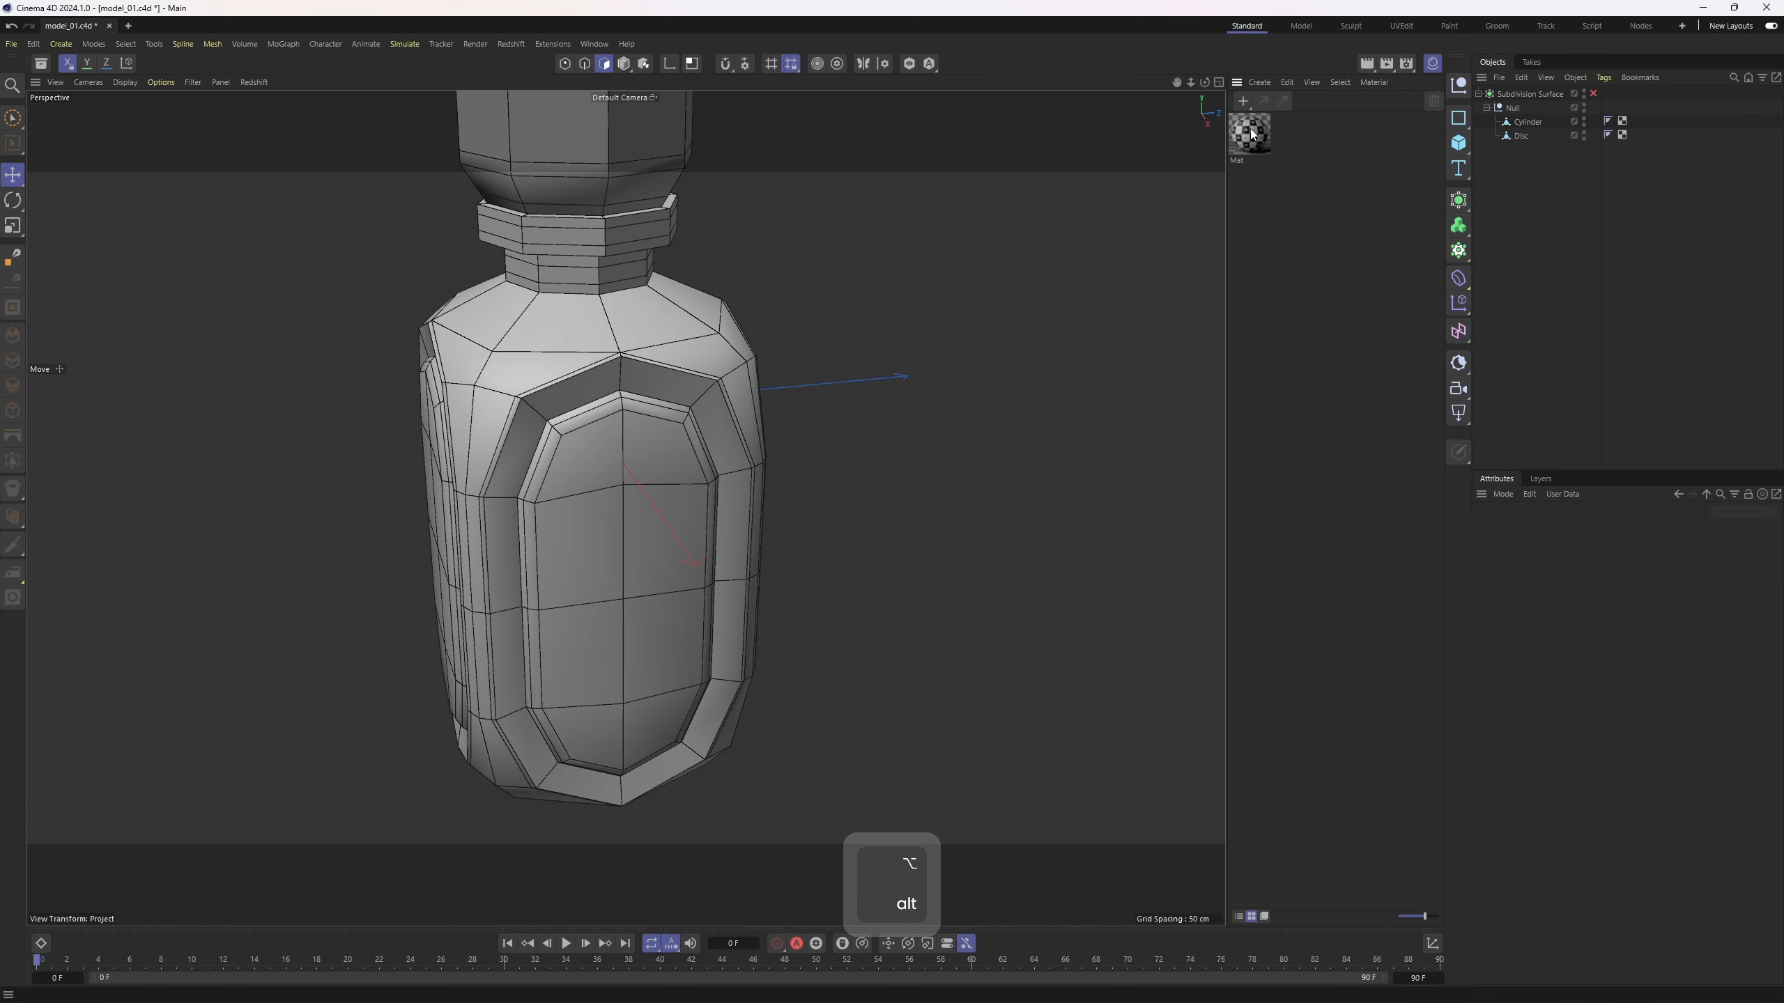
left_click_drag(1524, 143, 1524, 144)
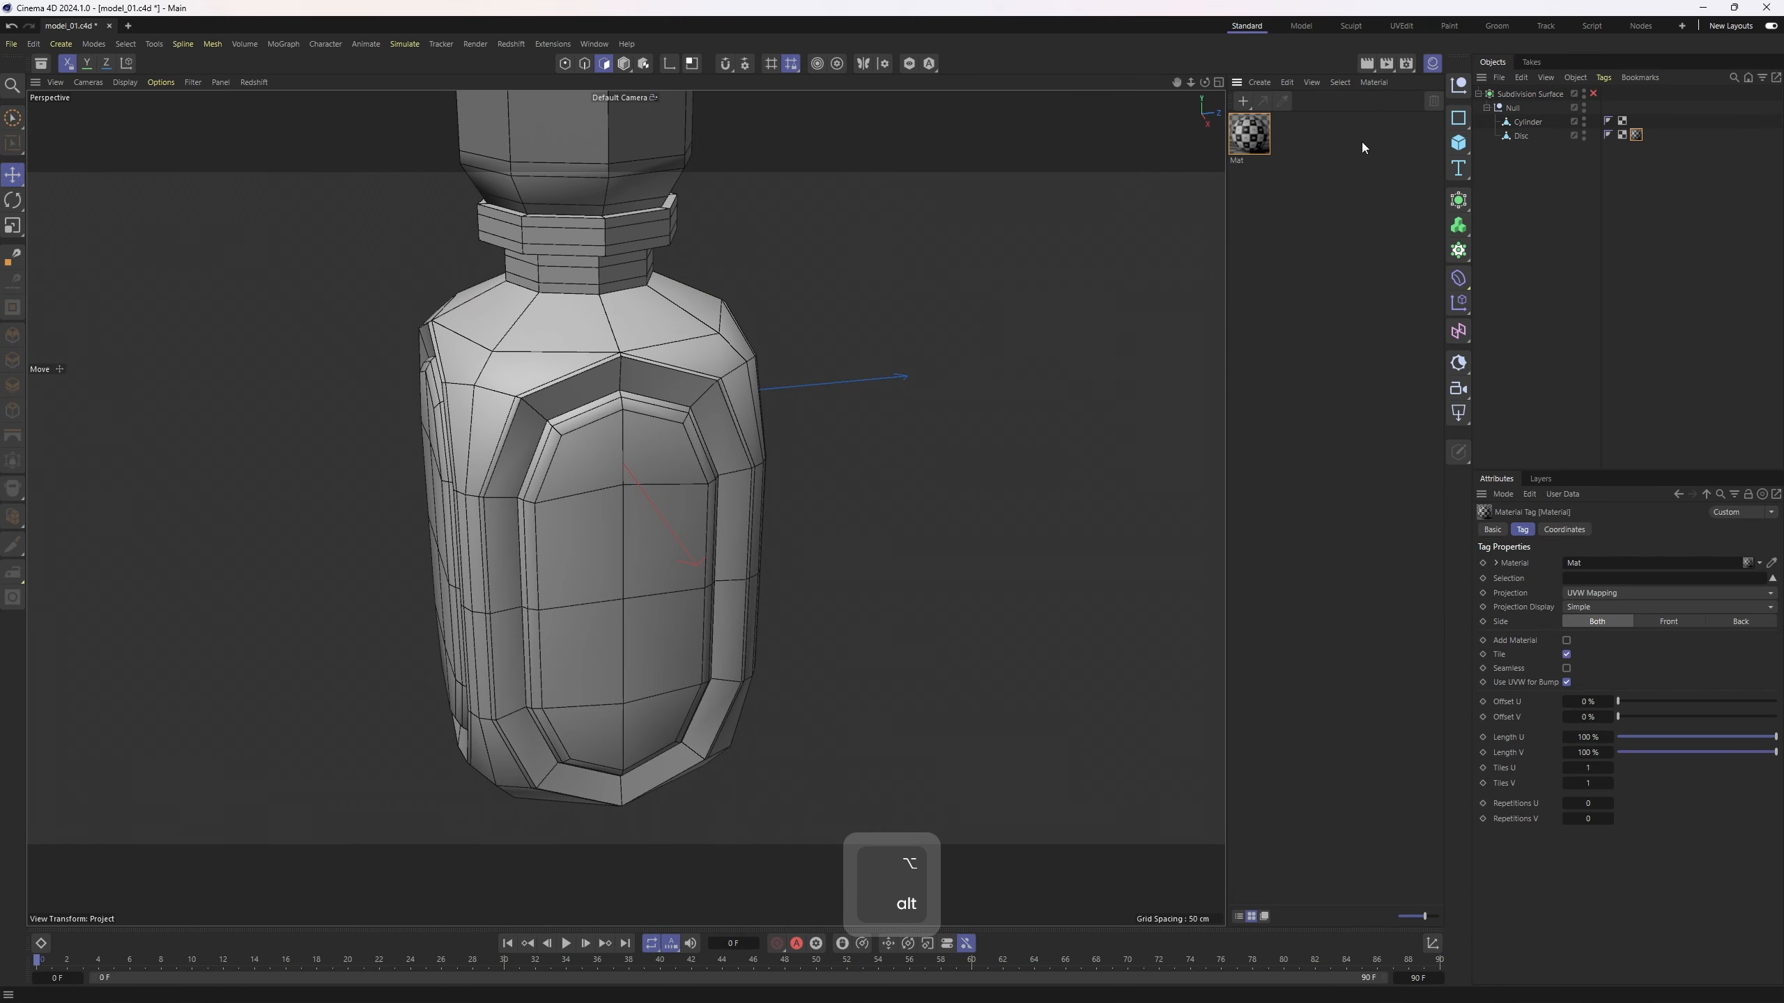
left_click(1433, 67)
left_click(1520, 136)
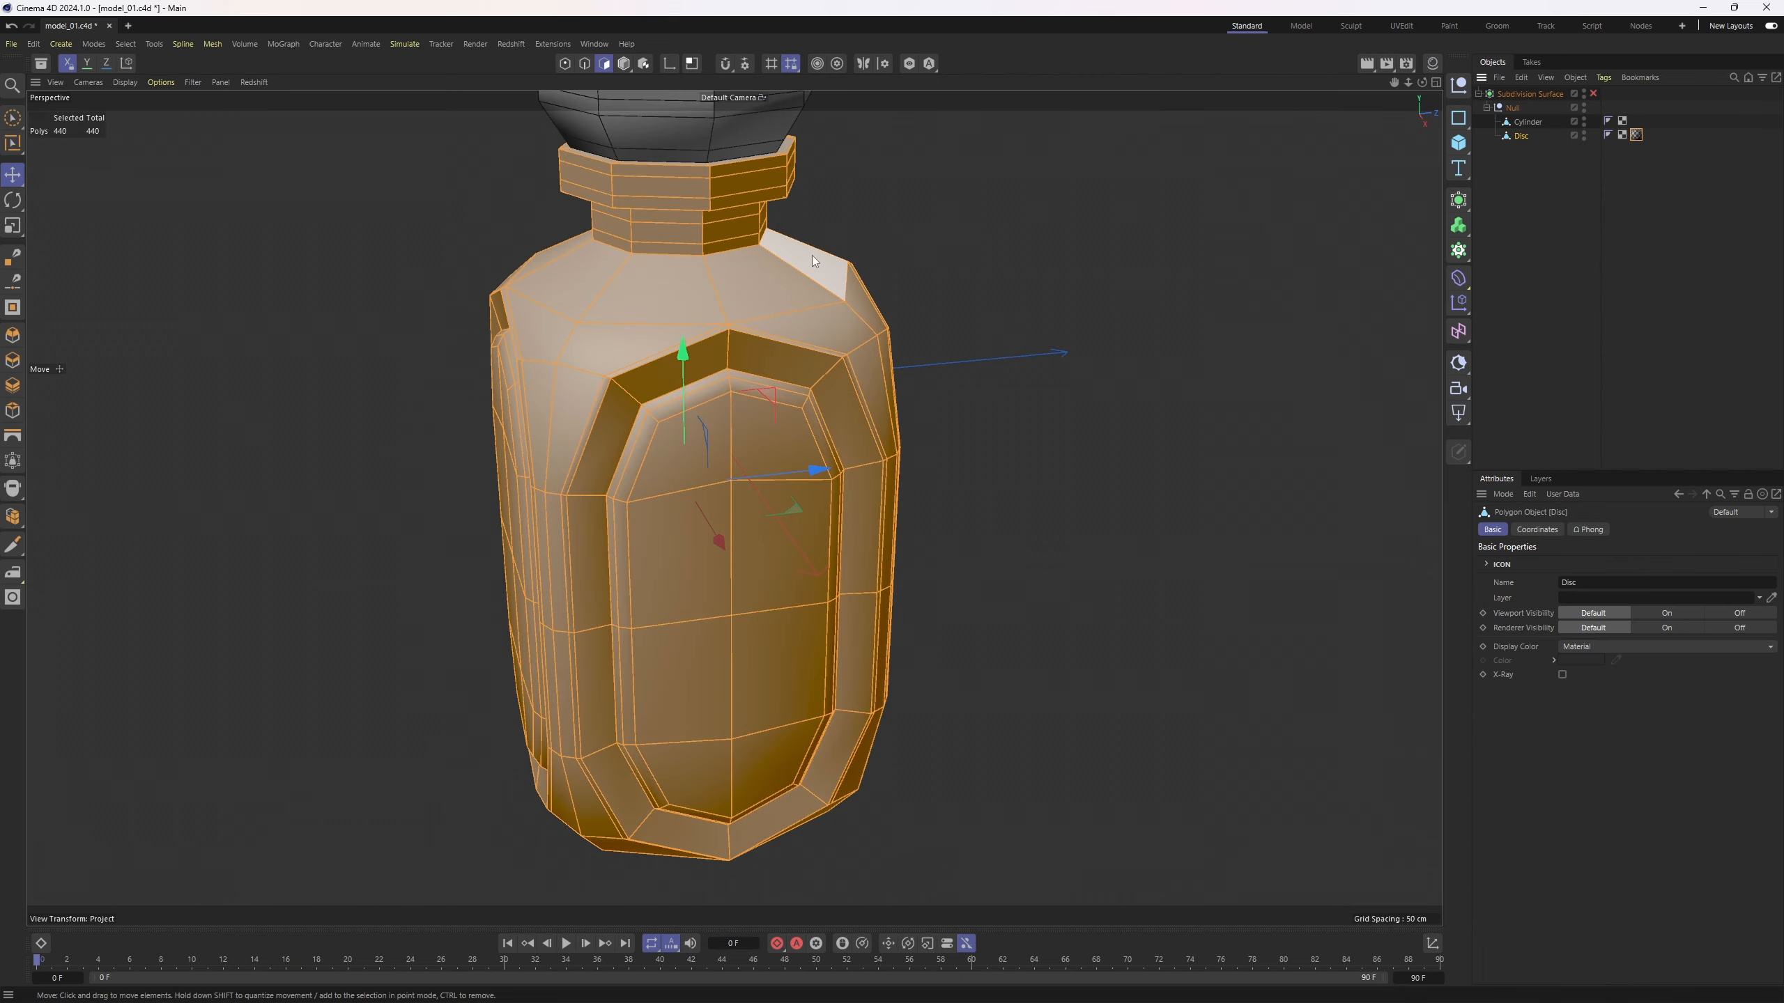
key("n")
key("q")
left_click_drag(886, 276, 855, 240, "alt")
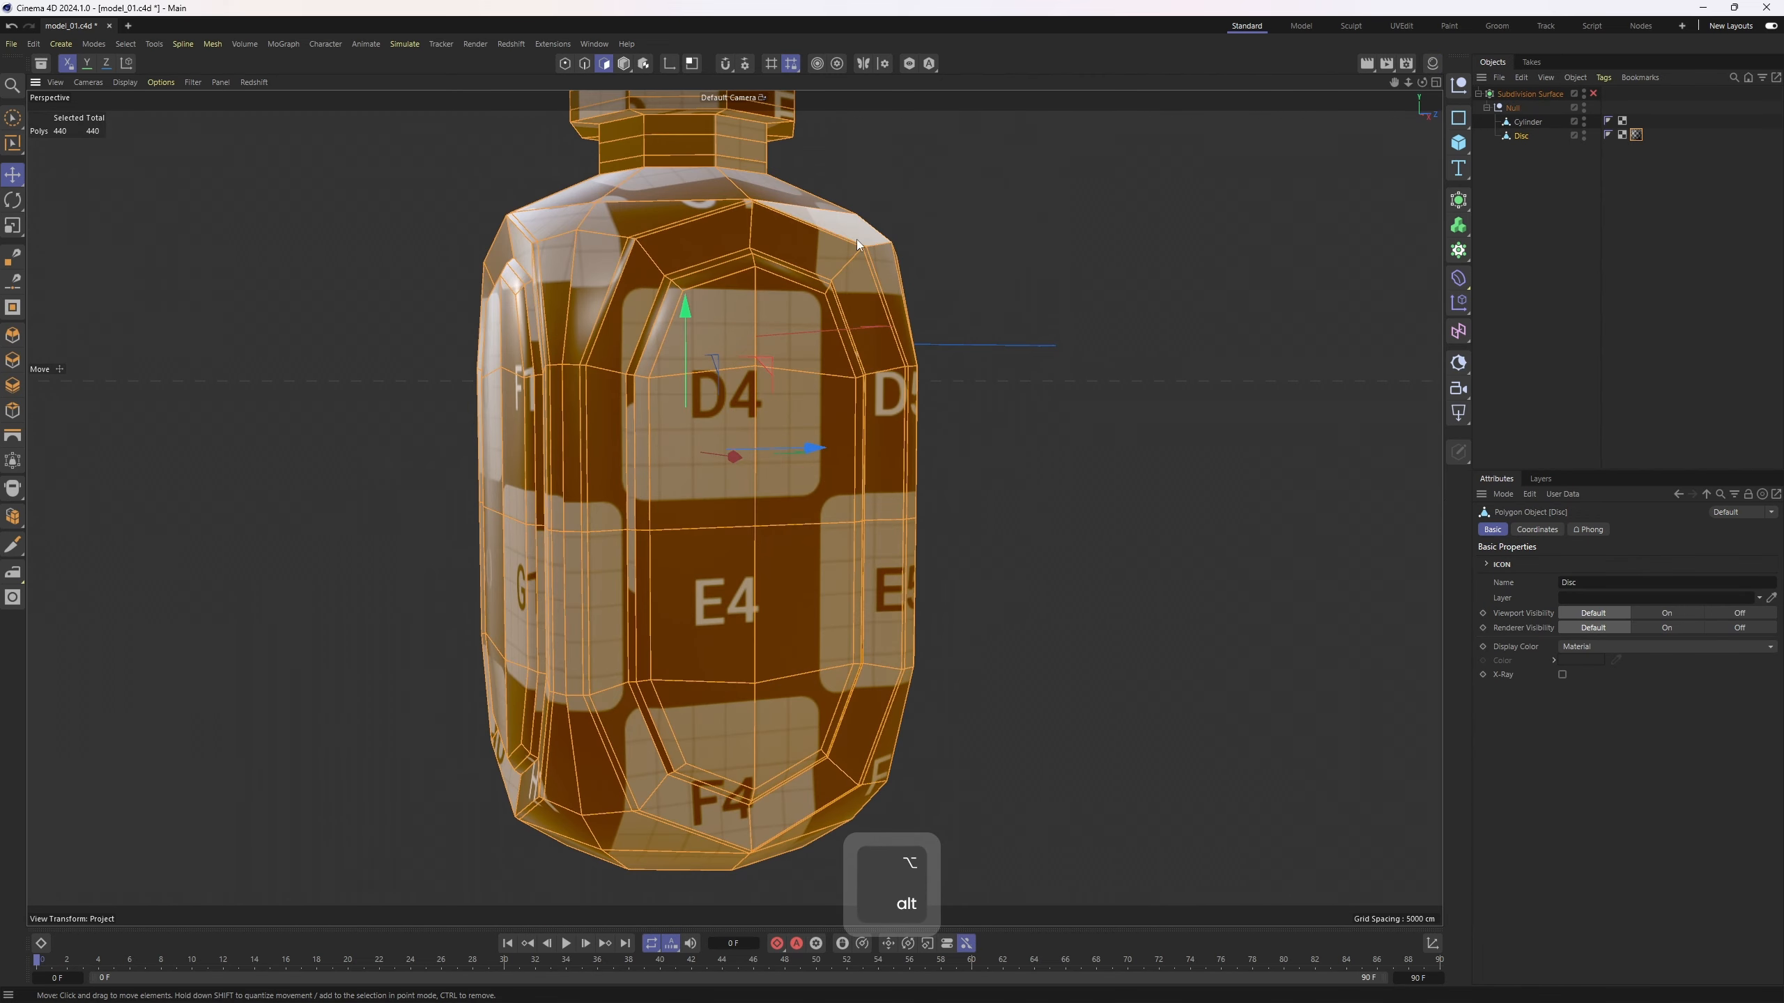
- Compare the grid texture on the bottle's side panel with Subdivision Surface off and on, leaving it enabled
key("4")
scroll(843, 317, "up", 1)
left_click_drag(801, 320, 871, 365, "alt")
left_click(1593, 93)
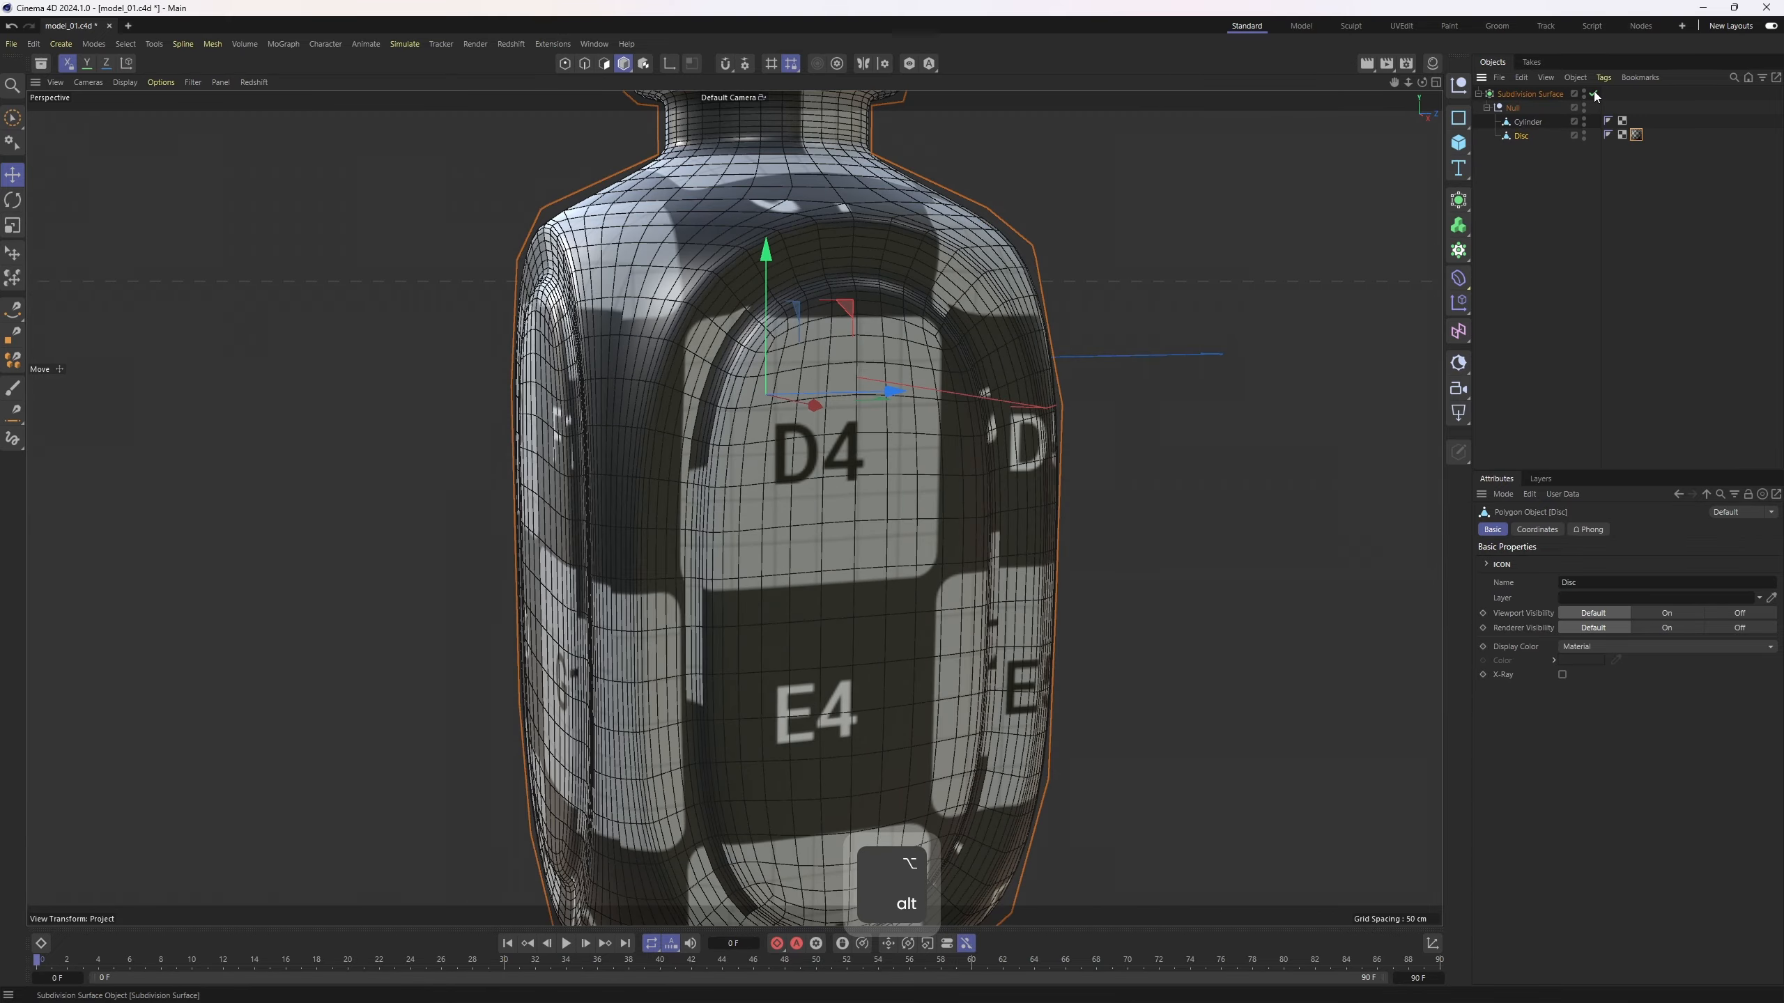
left_click(1593, 94)
left_click(1593, 93)
scroll(954, 422, "up", 4)
left_click_drag(955, 420, 1011, 393, "alt")
scroll(975, 367, "down", 2)
left_click(1593, 93)
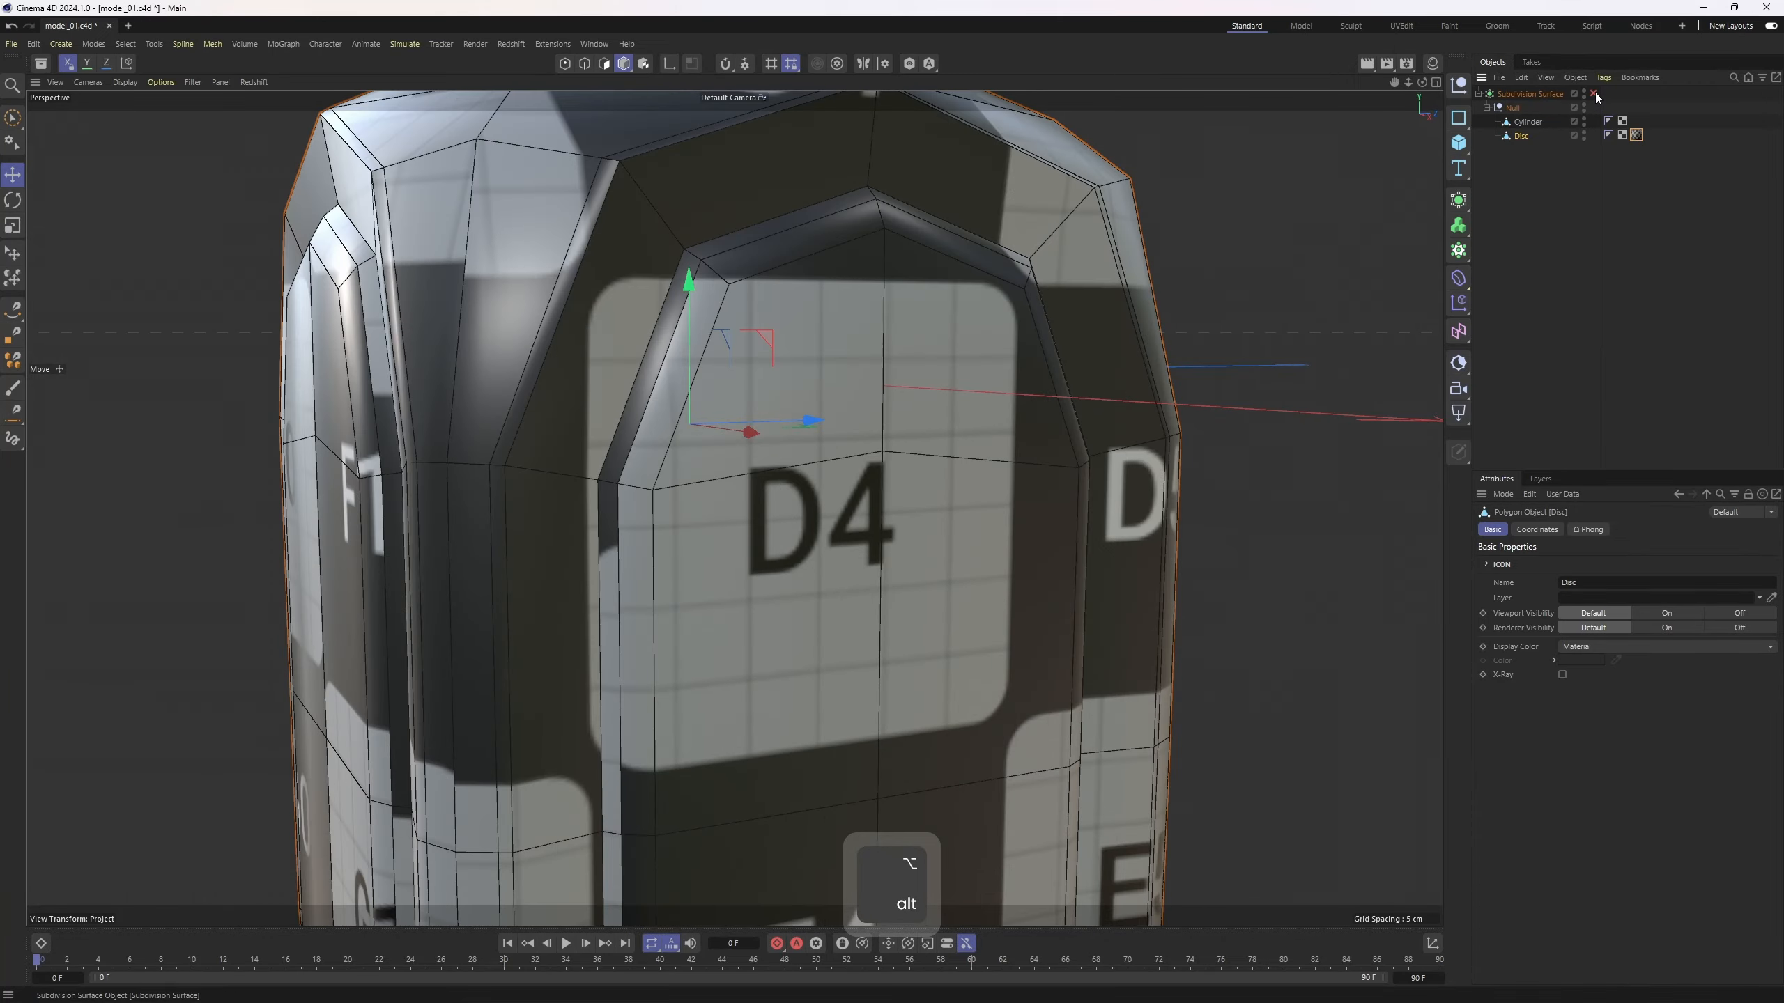
left_click(1593, 93)
left_click(1593, 94)
left_click(1593, 93)
left_click_drag(939, 496, 783, 328, "alt")
middle_click_drag(746, 425, 748, 475, "alt")
left_click_drag(749, 474, 887, 417, "alt")
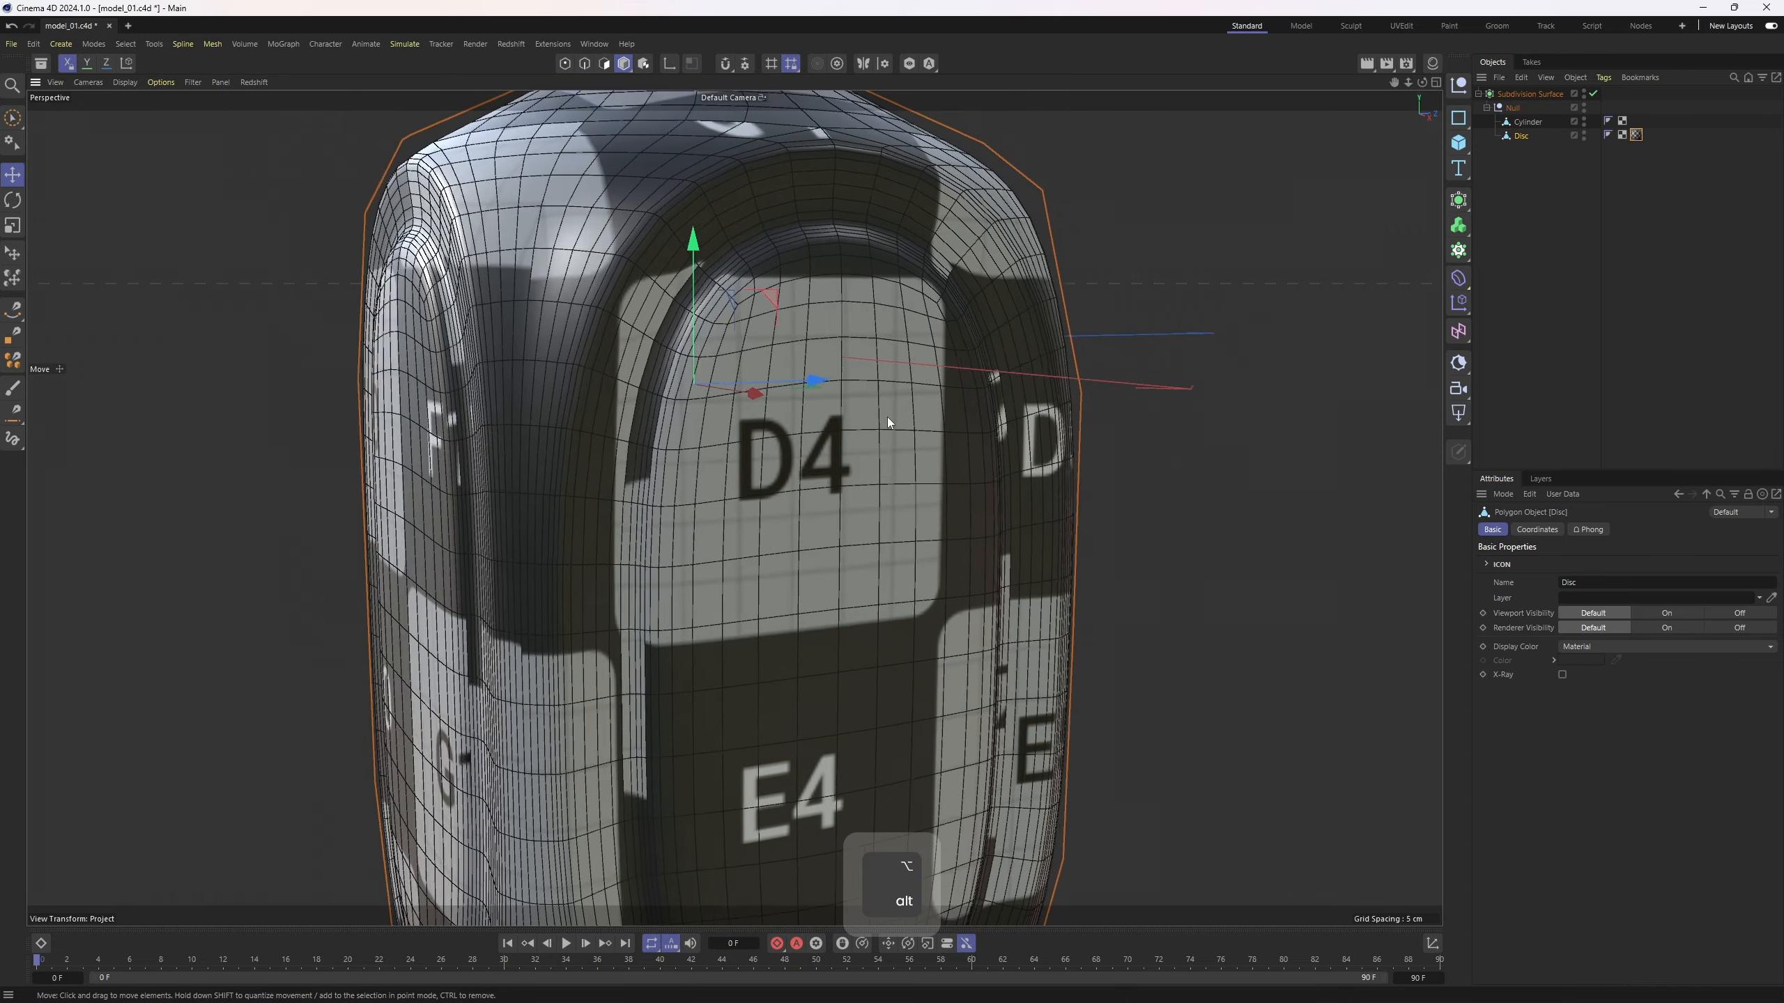
scroll(886, 417, "up", 2)
left_click(1594, 92)
left_click(1593, 93)
left_click(1593, 94)
left_click(1593, 94)
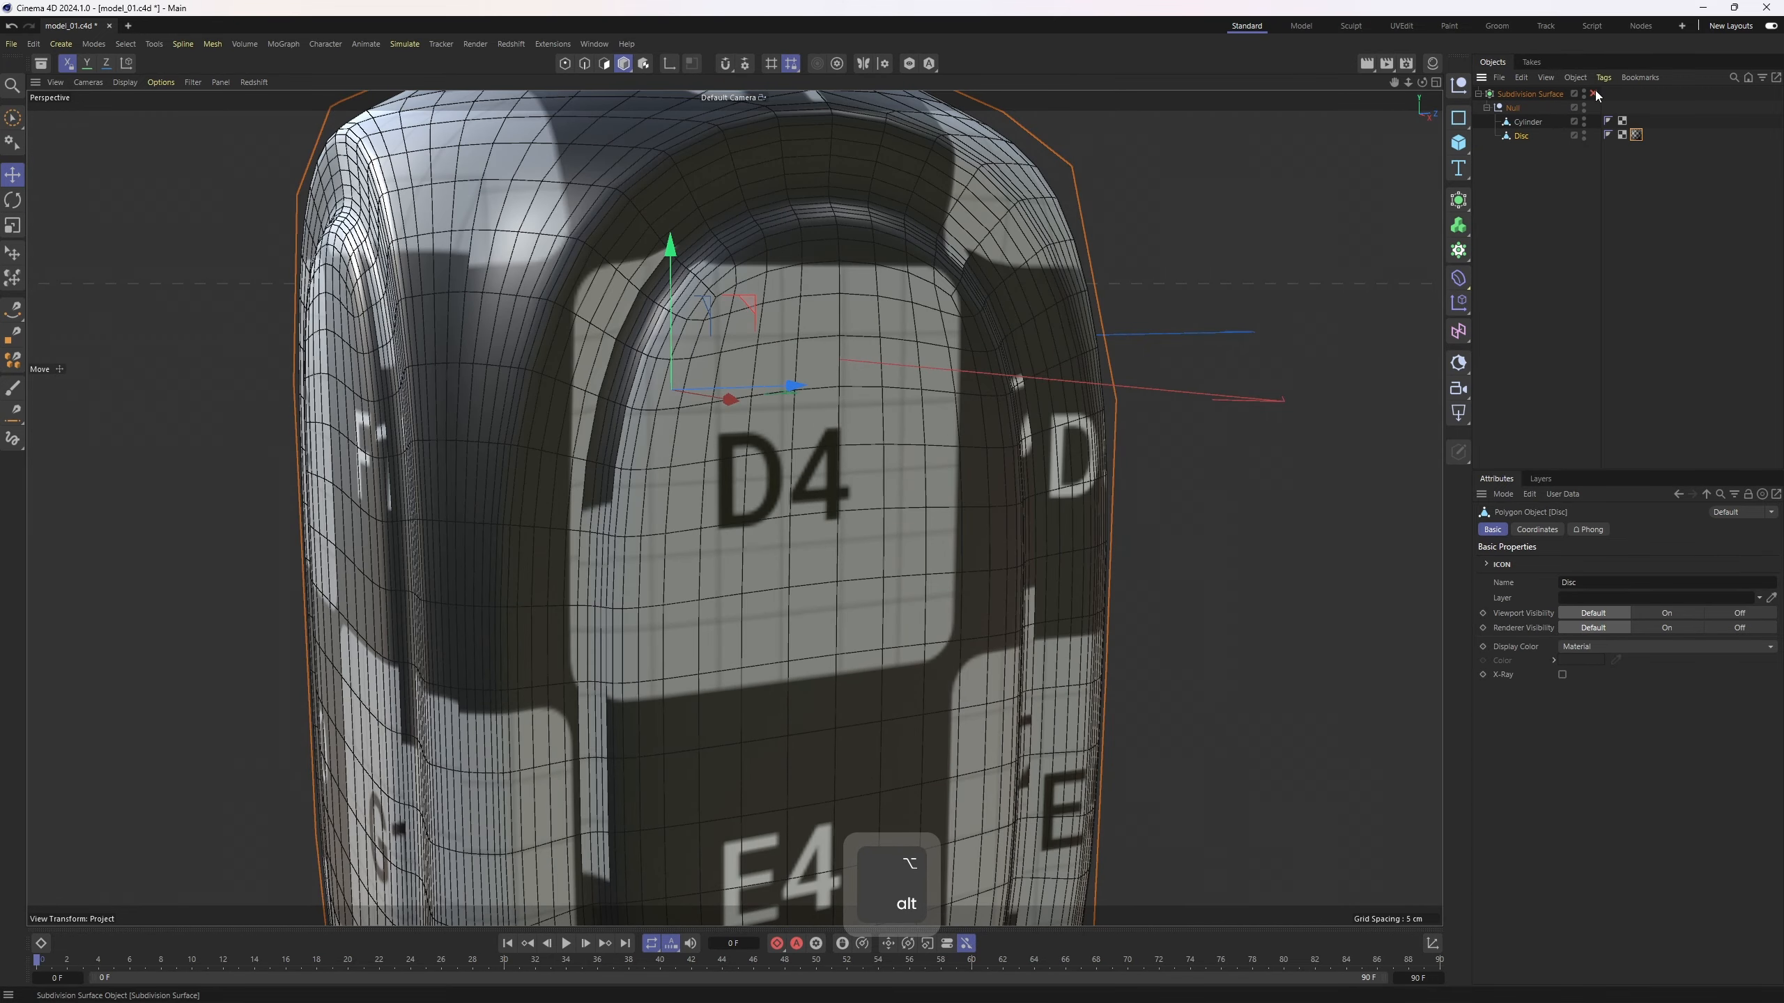
left_click(1593, 93)
left_click(1593, 94)
left_click(1593, 93)
left_click(1593, 93)
left_click(1593, 93)
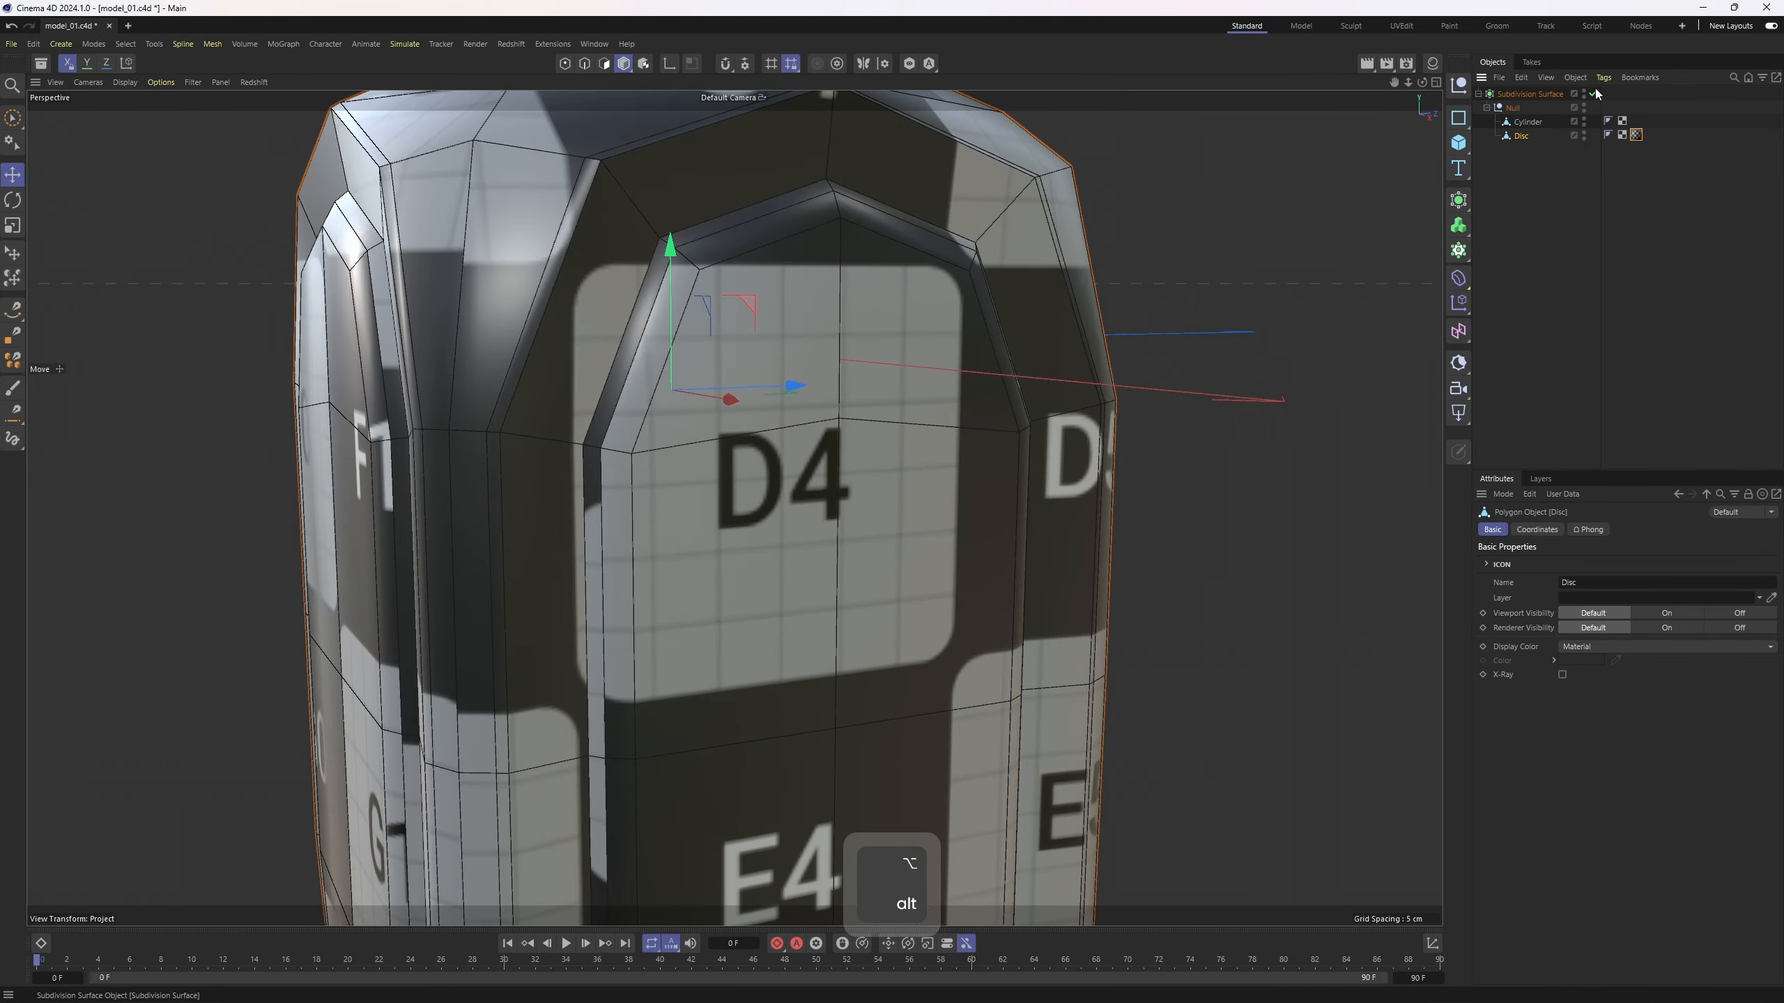
left_click(1593, 93)
left_click(1593, 93)
left_click(1593, 93)
scroll(934, 458, "down", 5)
left_click_drag(934, 458, 934, 497, "alt")
right_click_drag(934, 497, 934, 521, "alt")
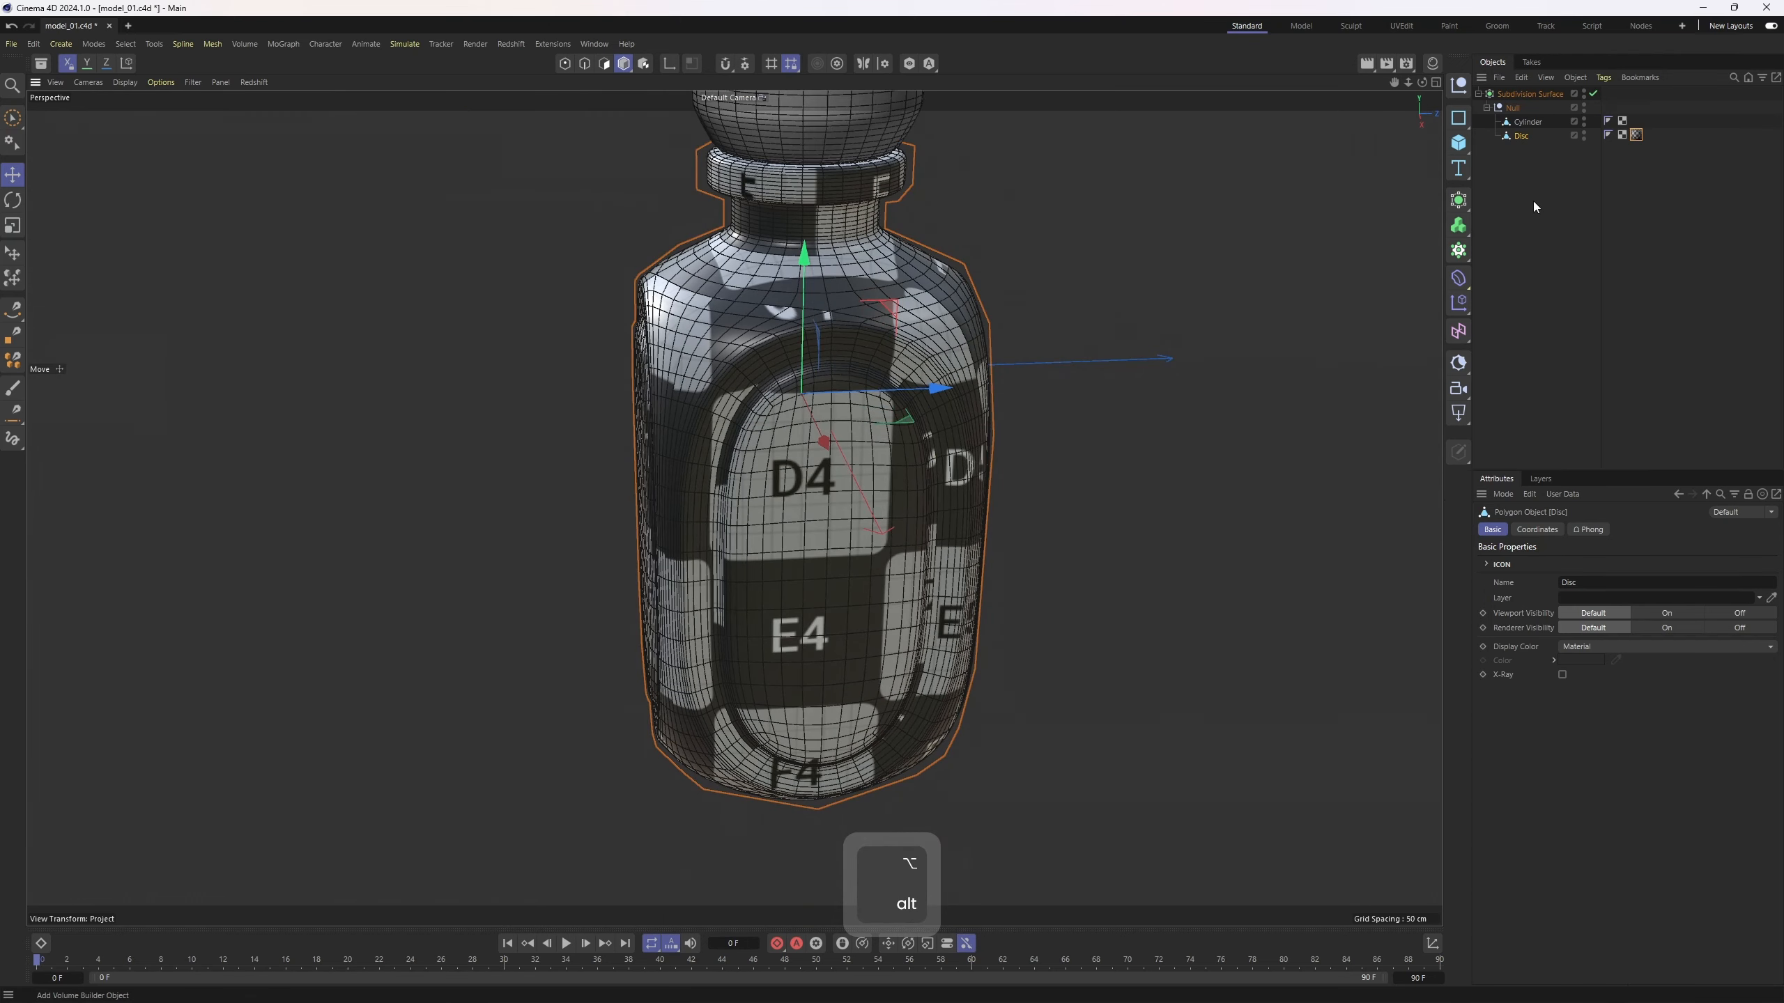
- Remove the test material tag from the Disc object
left_click(1634, 137)
key("Delete")
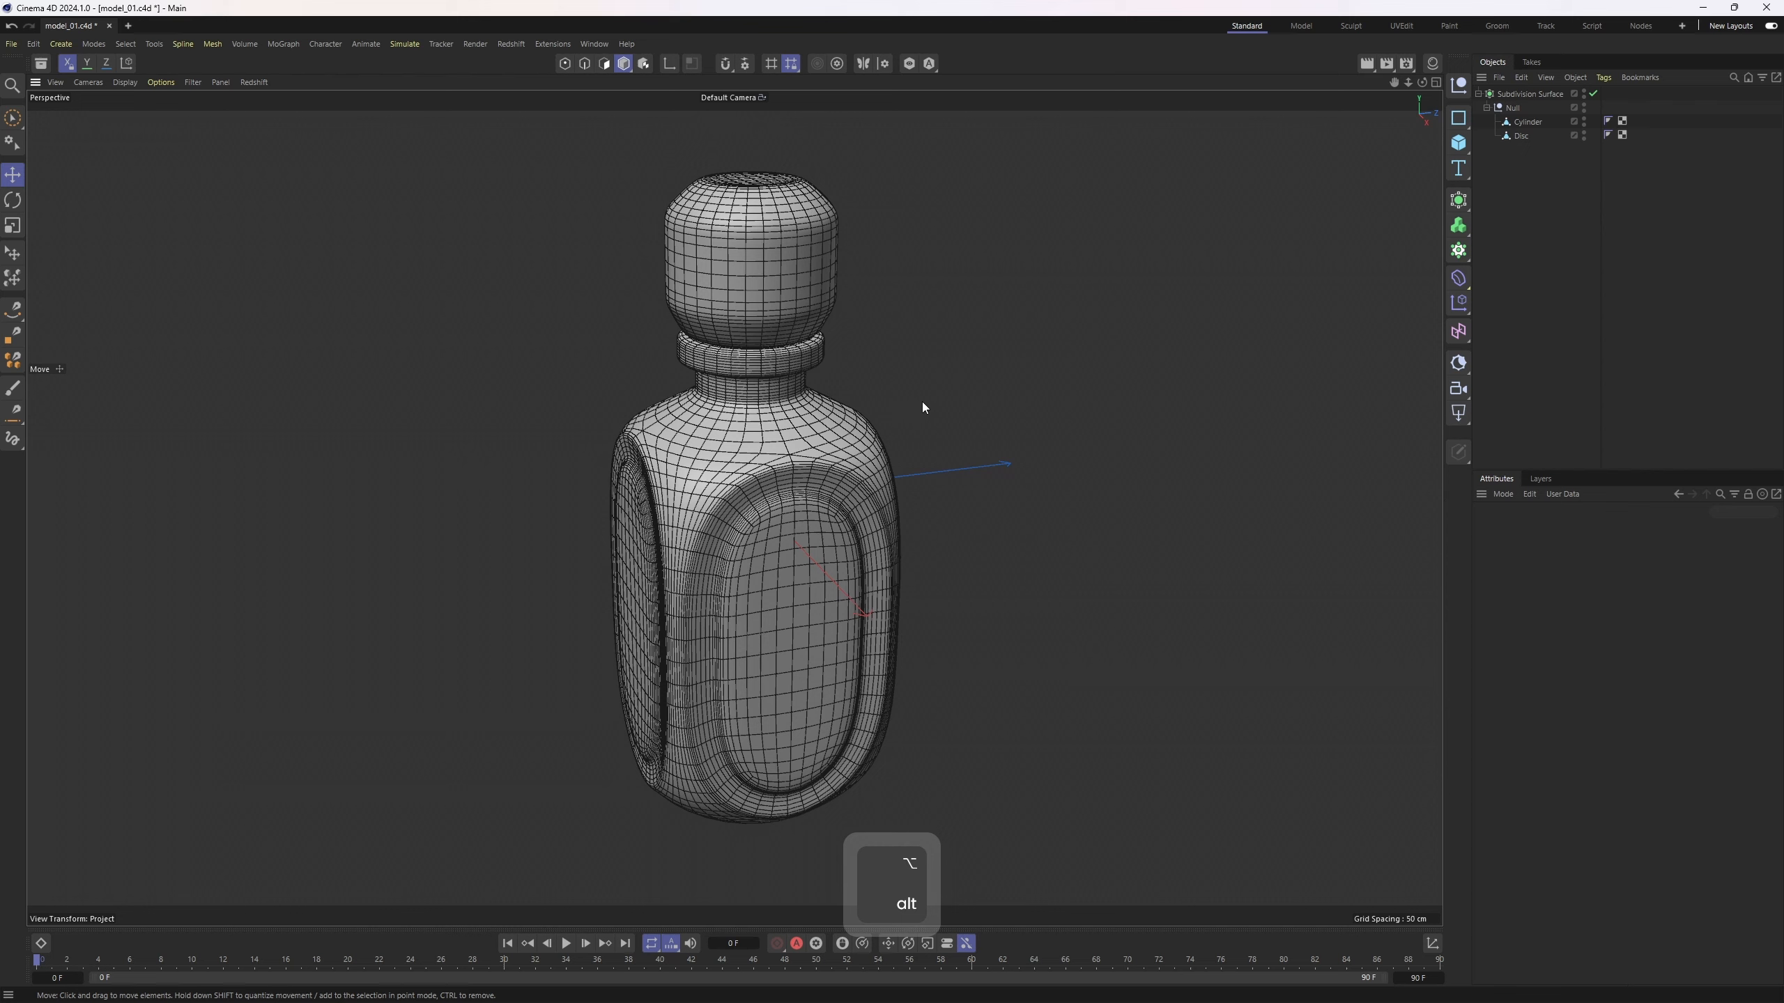
scroll(821, 512, "up", 2)
middle_click_drag(821, 515, 844, 445, "alt")
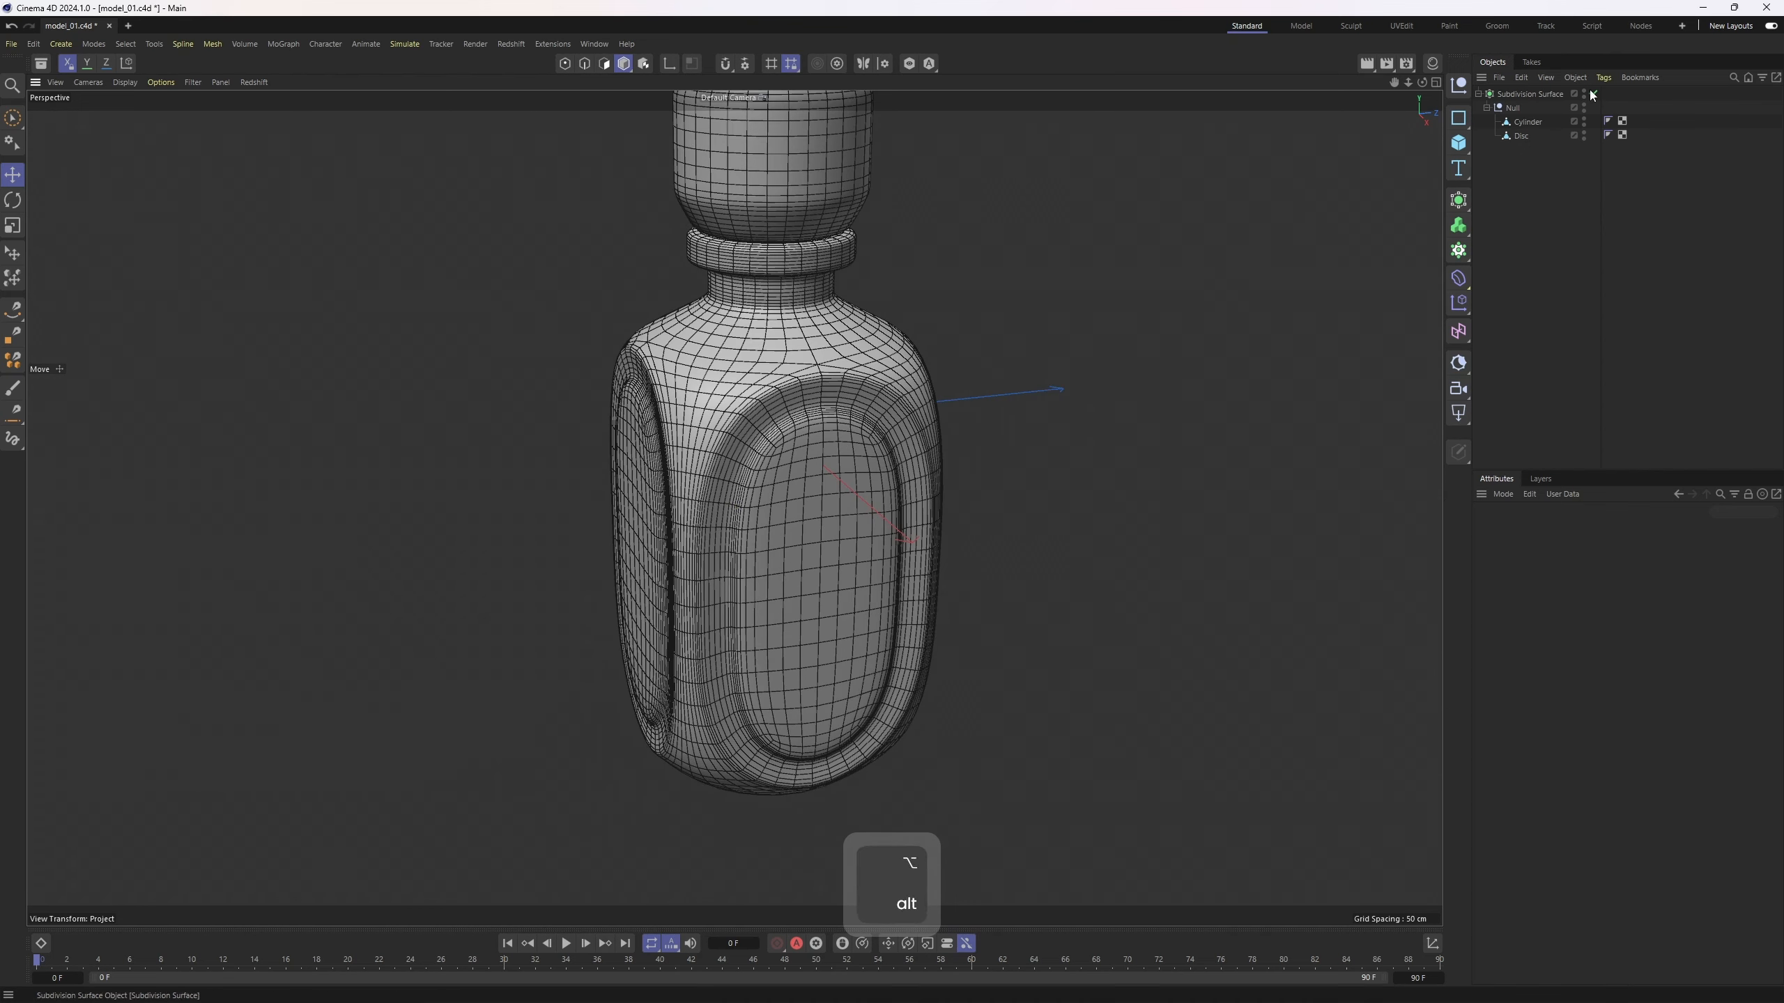
- Set the Subdivision Surface's viewport and renderer subdivision levels to 1
left_click(1544, 94)
left_click(1576, 577)
left_click(1576, 591)
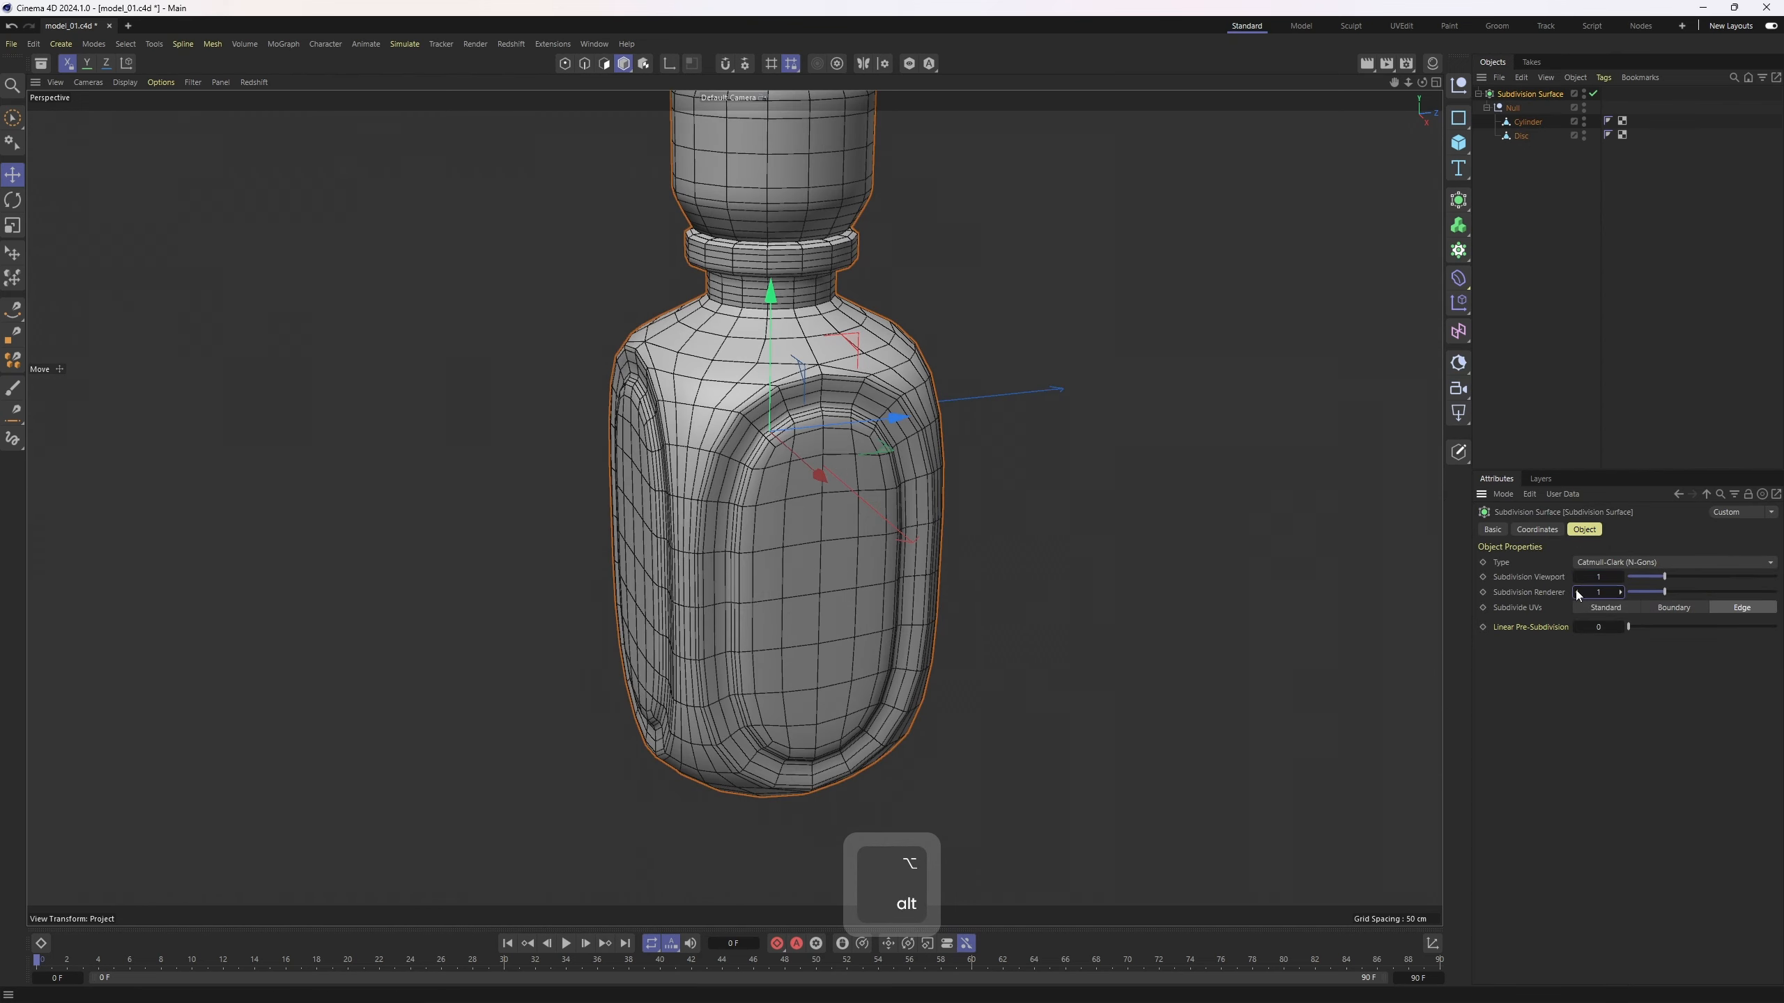
middle_click_drag(966, 453, 968, 530, "alt")
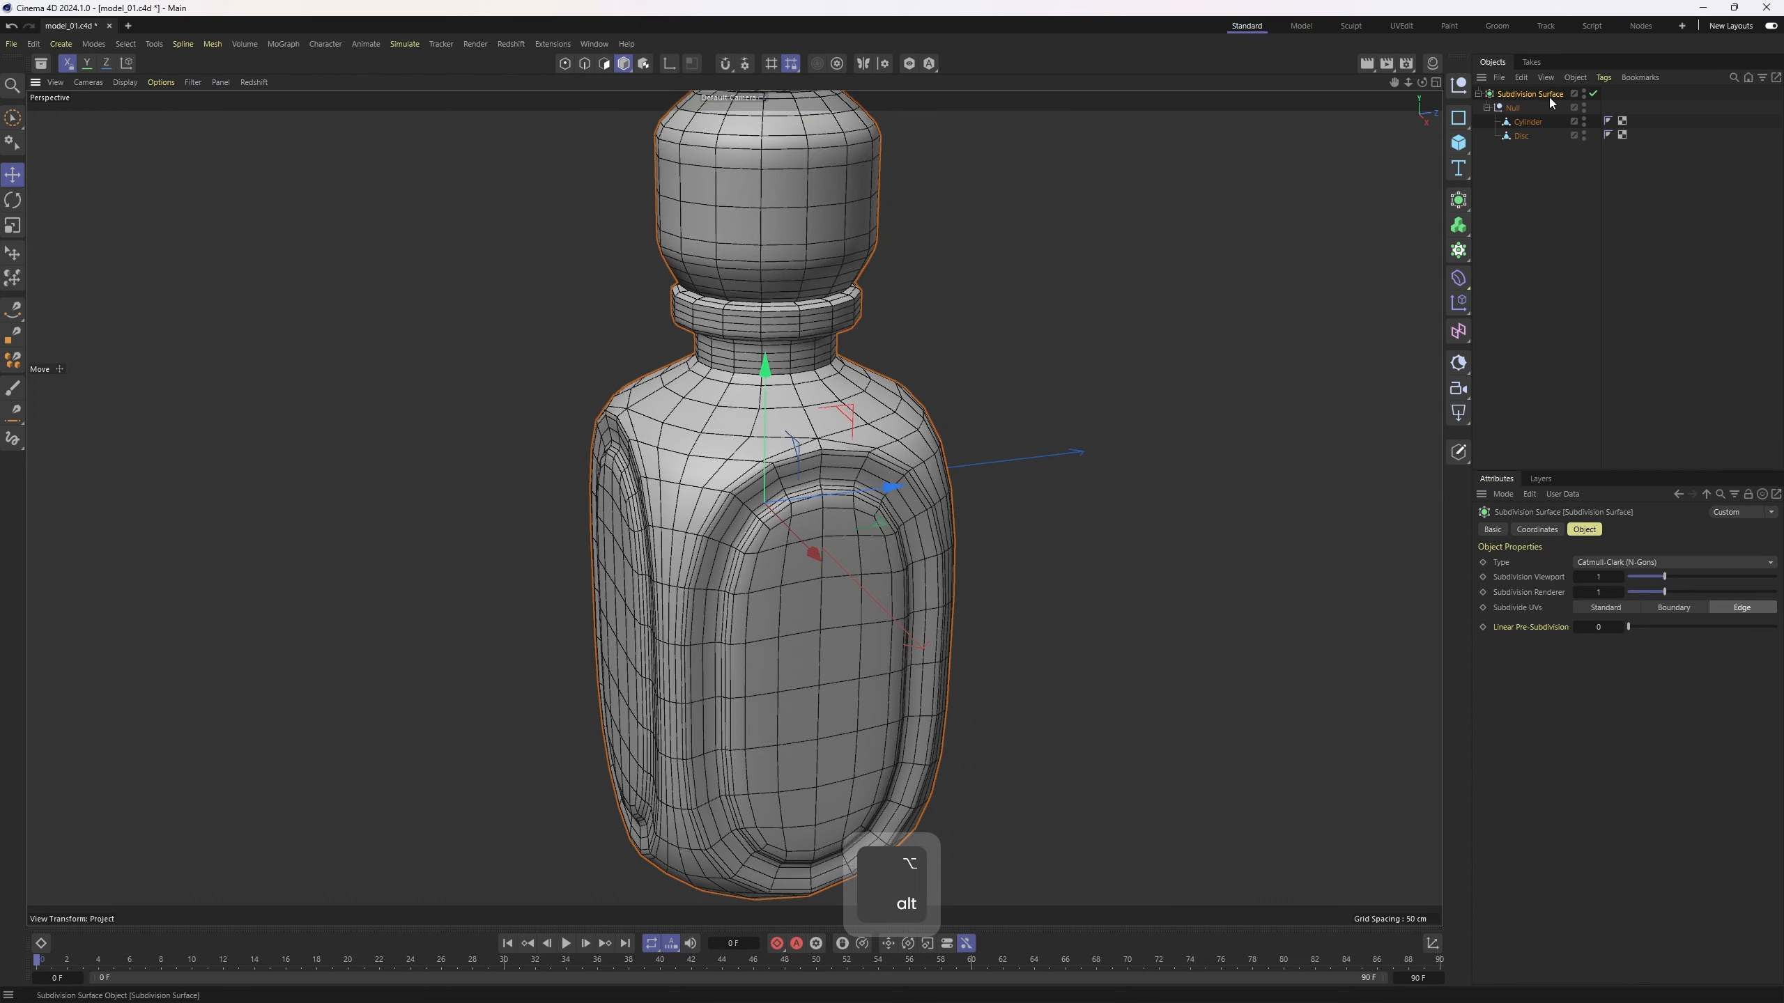
- Try converting the Subdivision Surface into an editable mesh, inspect the bottle, and undo the conversion
key("c")
right_click_drag(776, 622, 873, 444, "alt")
middle_click_drag(823, 491, 811, 323, "alt")
left_click_drag(811, 316, 861, 278, "alt")
key("ctrl+z")
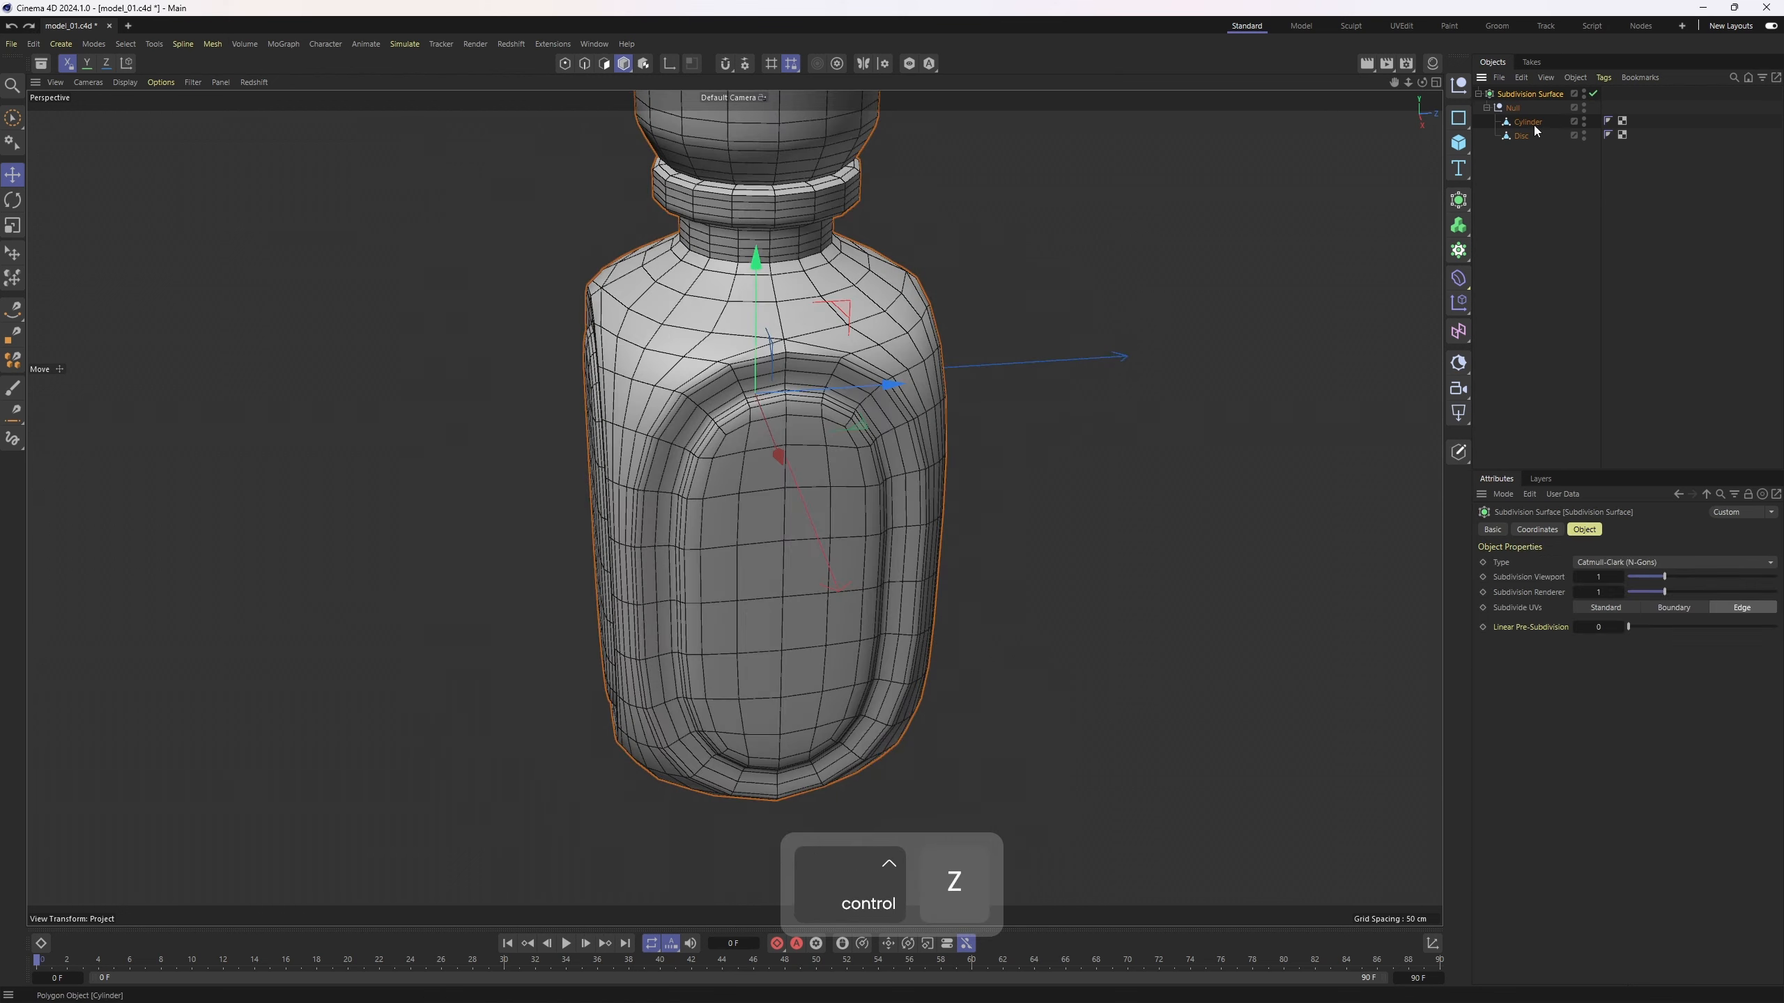
middle_click_drag(1023, 314, 1029, 359, "alt")
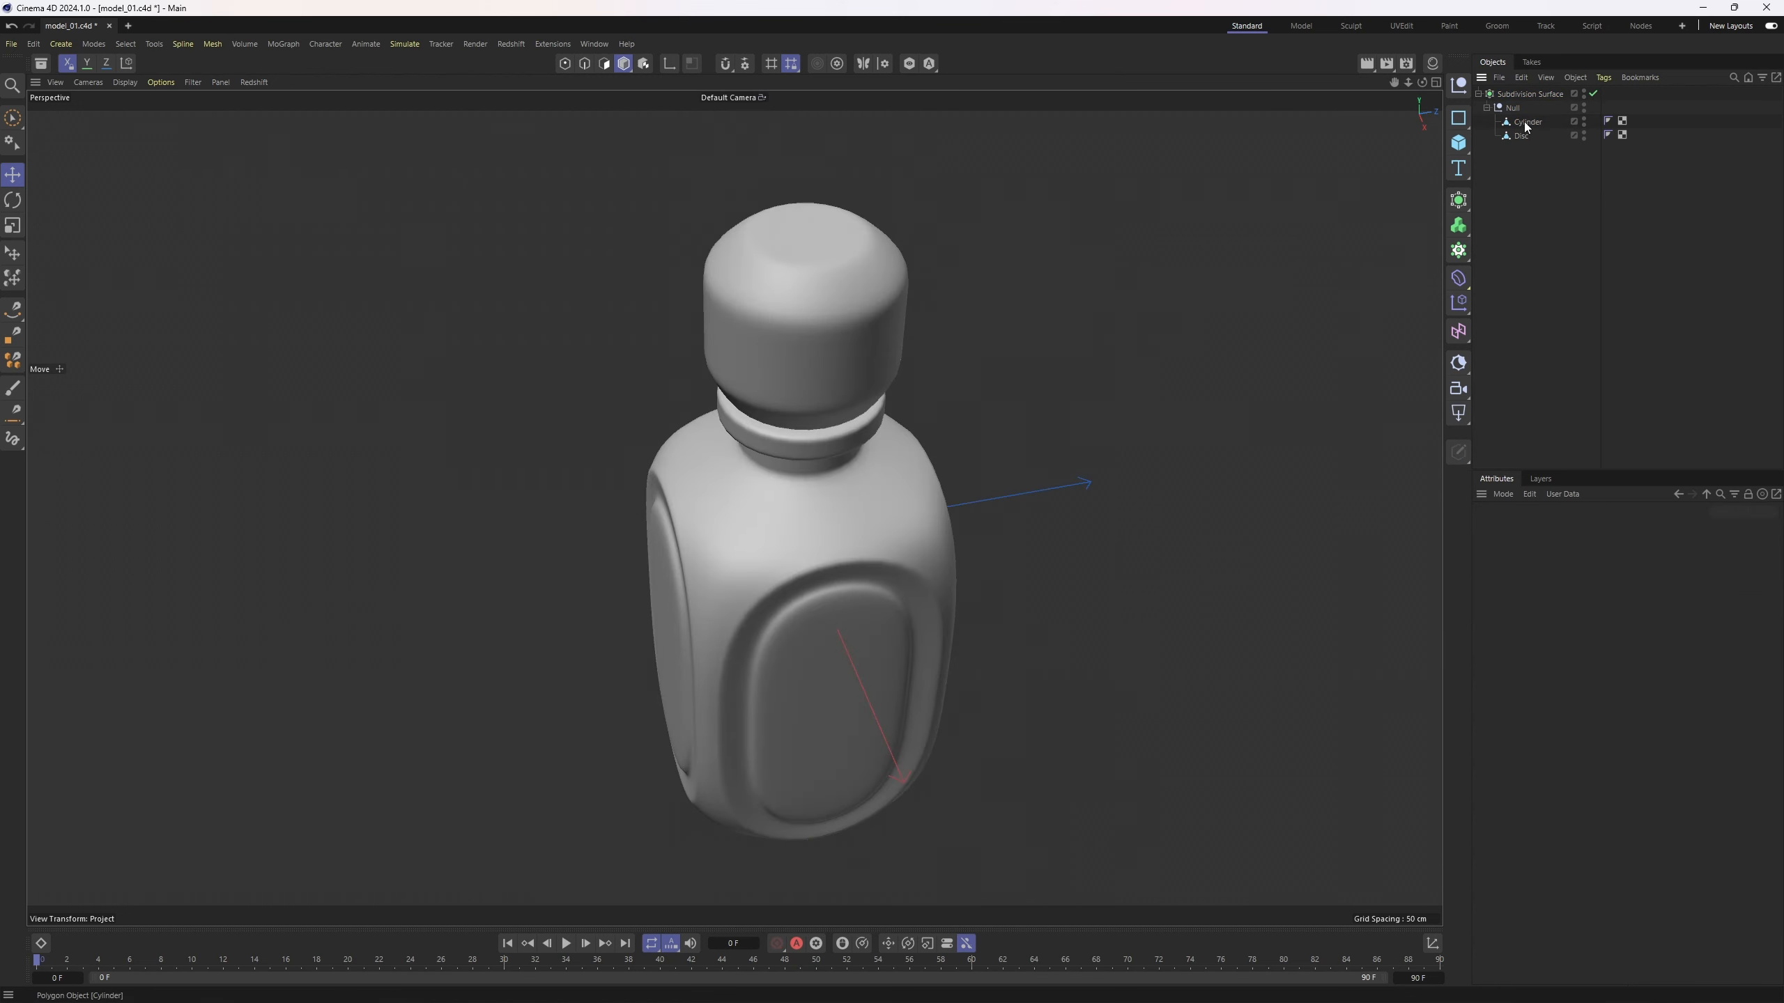
- Rename the Cylinder object to lid and the Disc object to bottle
left_click(1526, 127)
right_click_drag(972, 259, 1007, 254, "alt")
key("l")
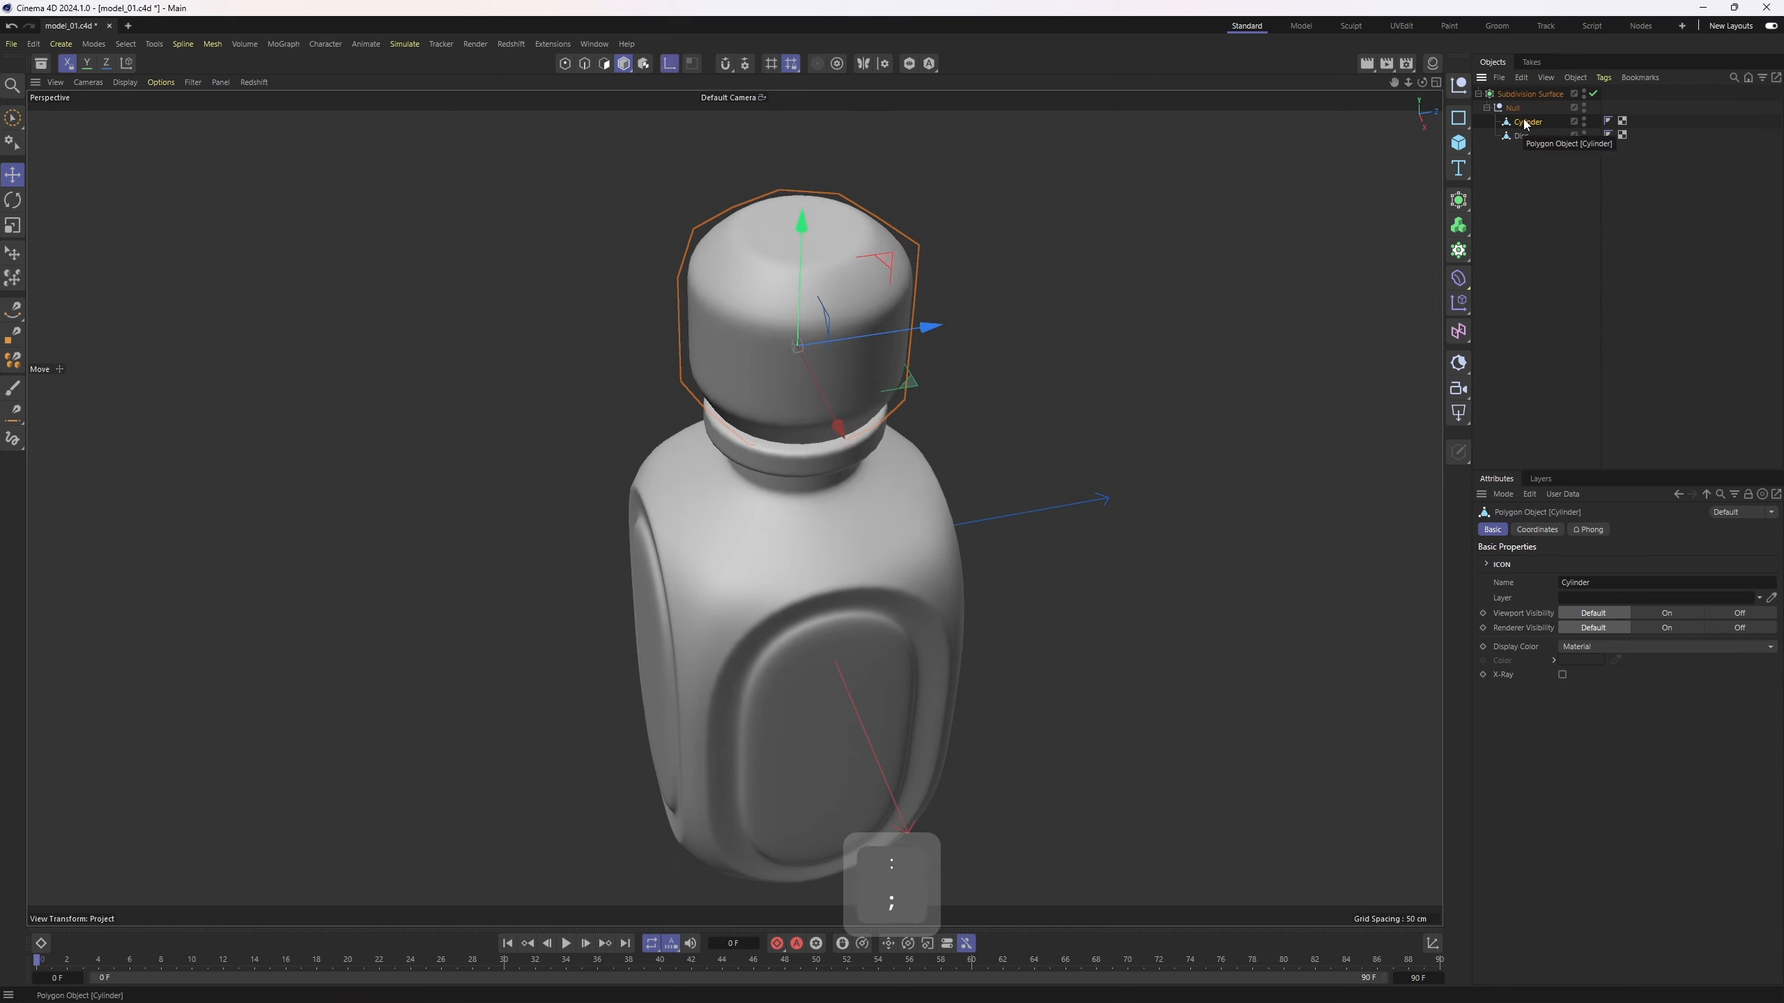
key("Return")
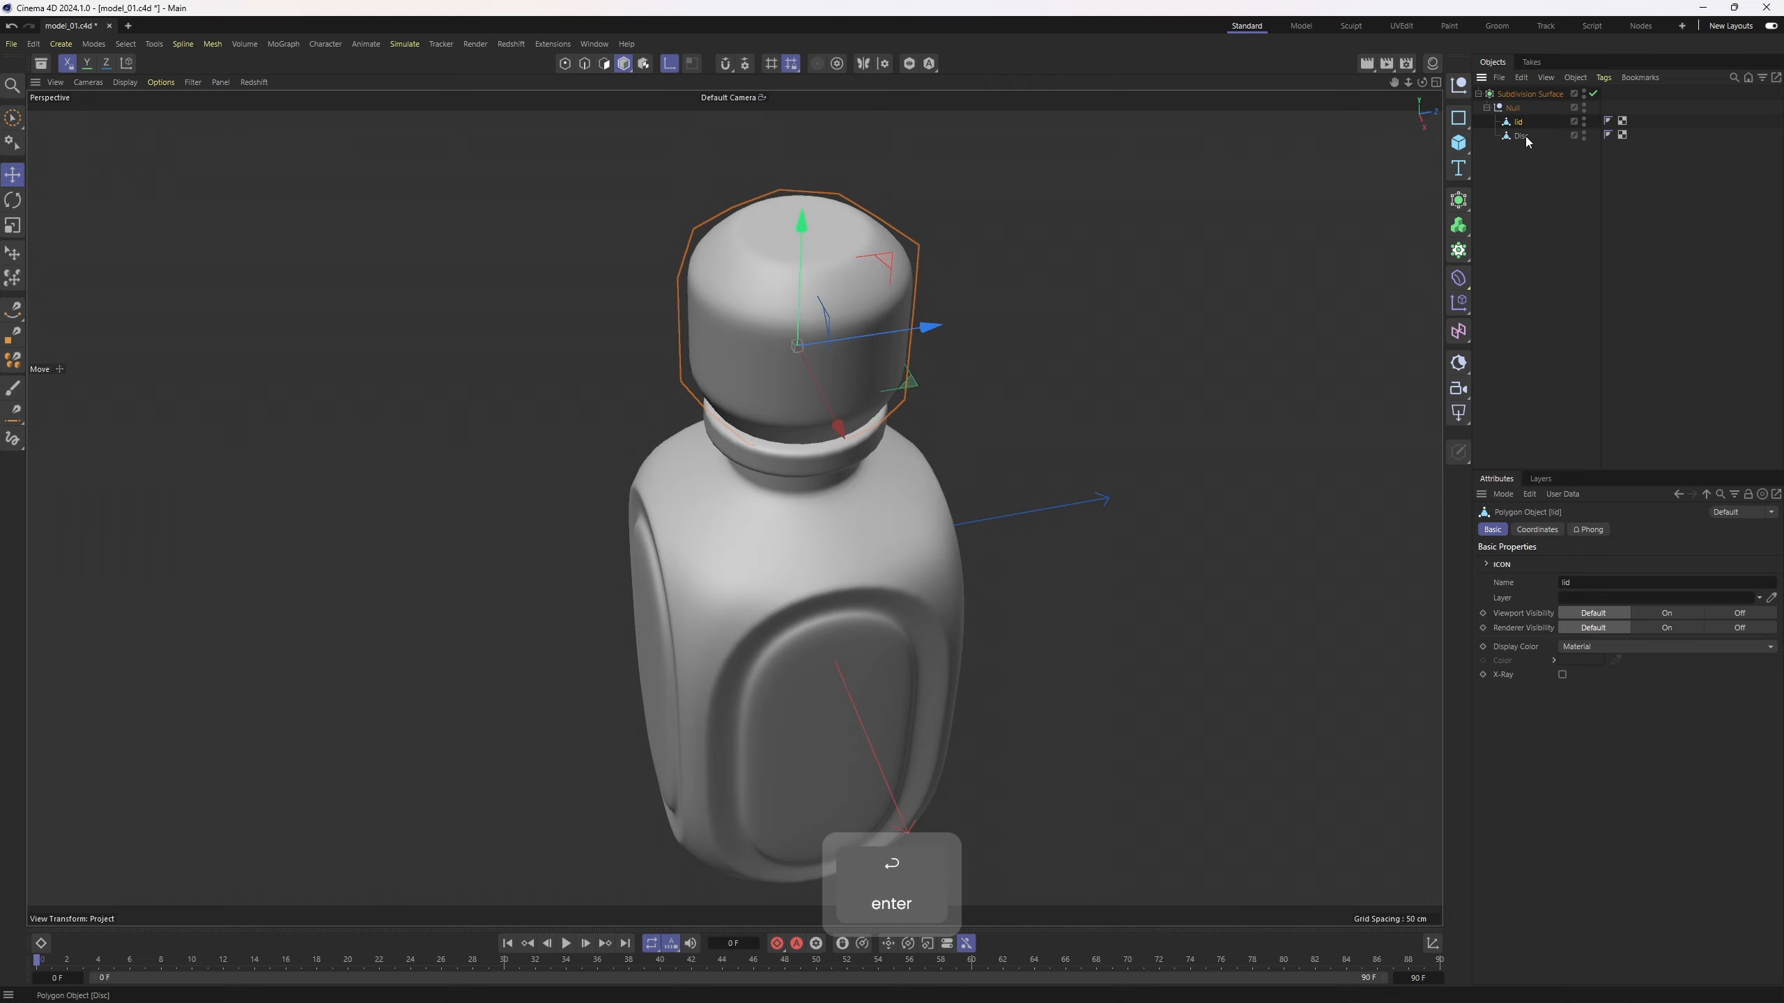
double_click(1523, 136)
type("bottle")
key("Return")
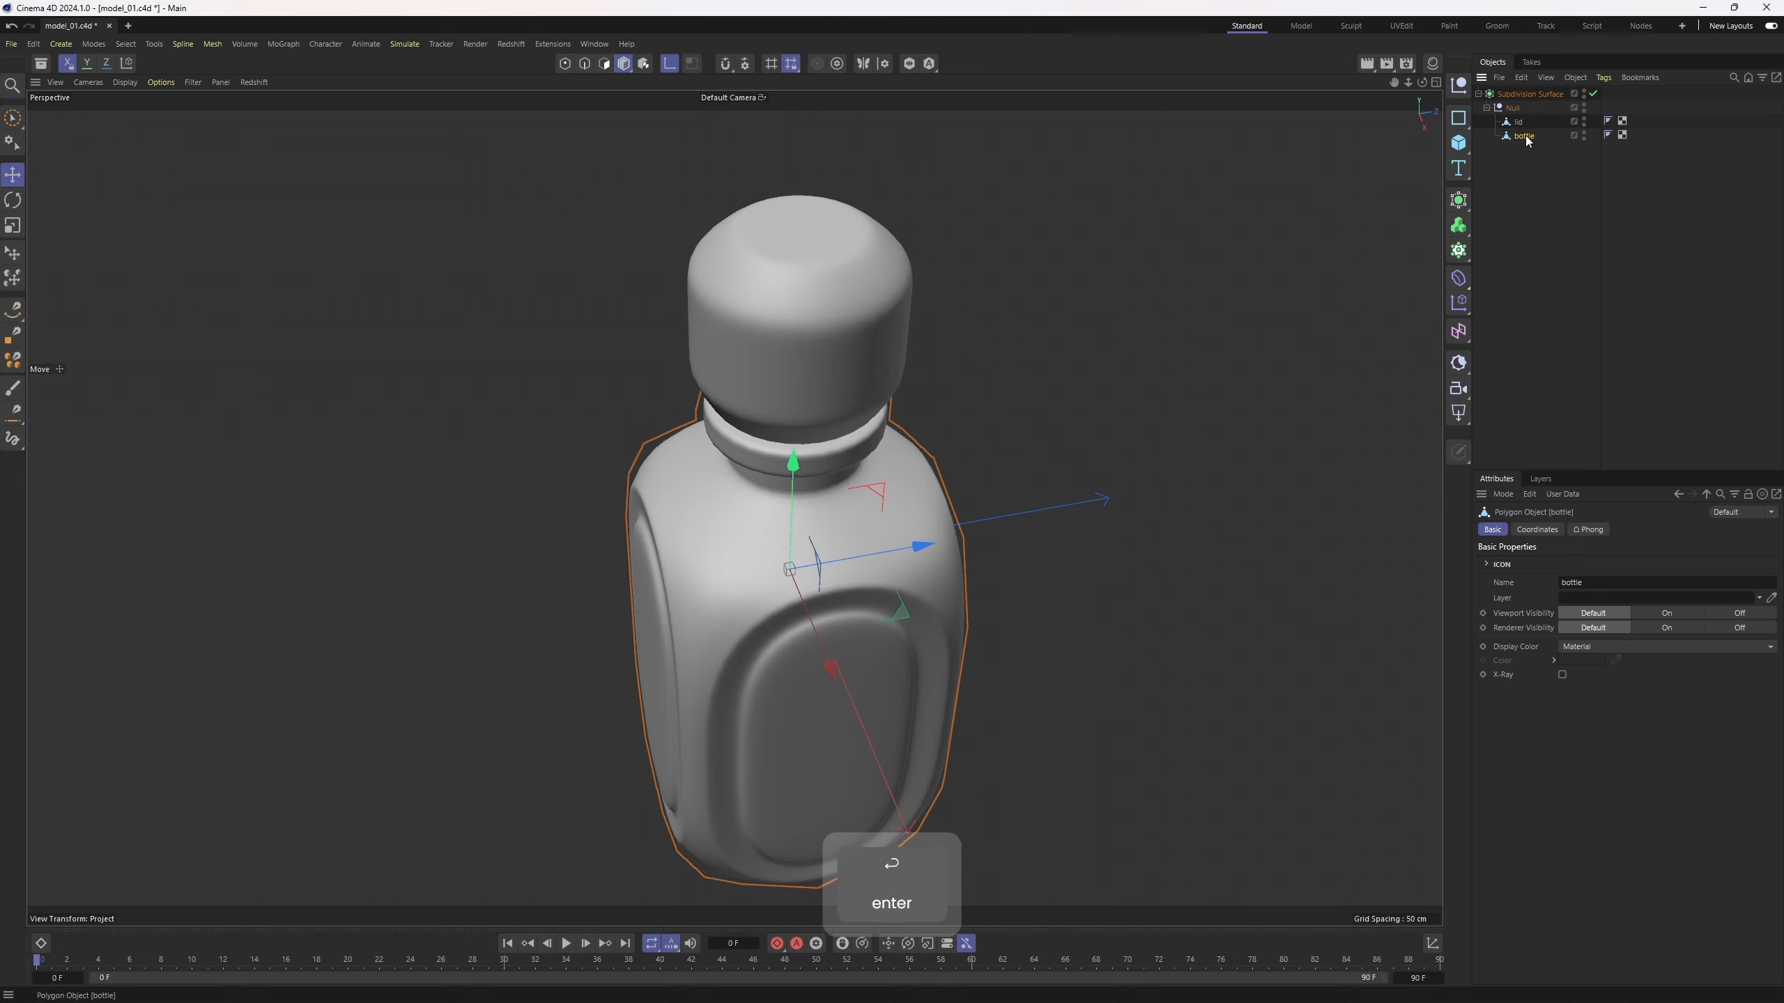
- Open the lid in the UVEdit layout, isolate it in the viewport and disable Subdivision Surface
left_click(1523, 123)
left_click(1401, 26)
key("ctrl+a")
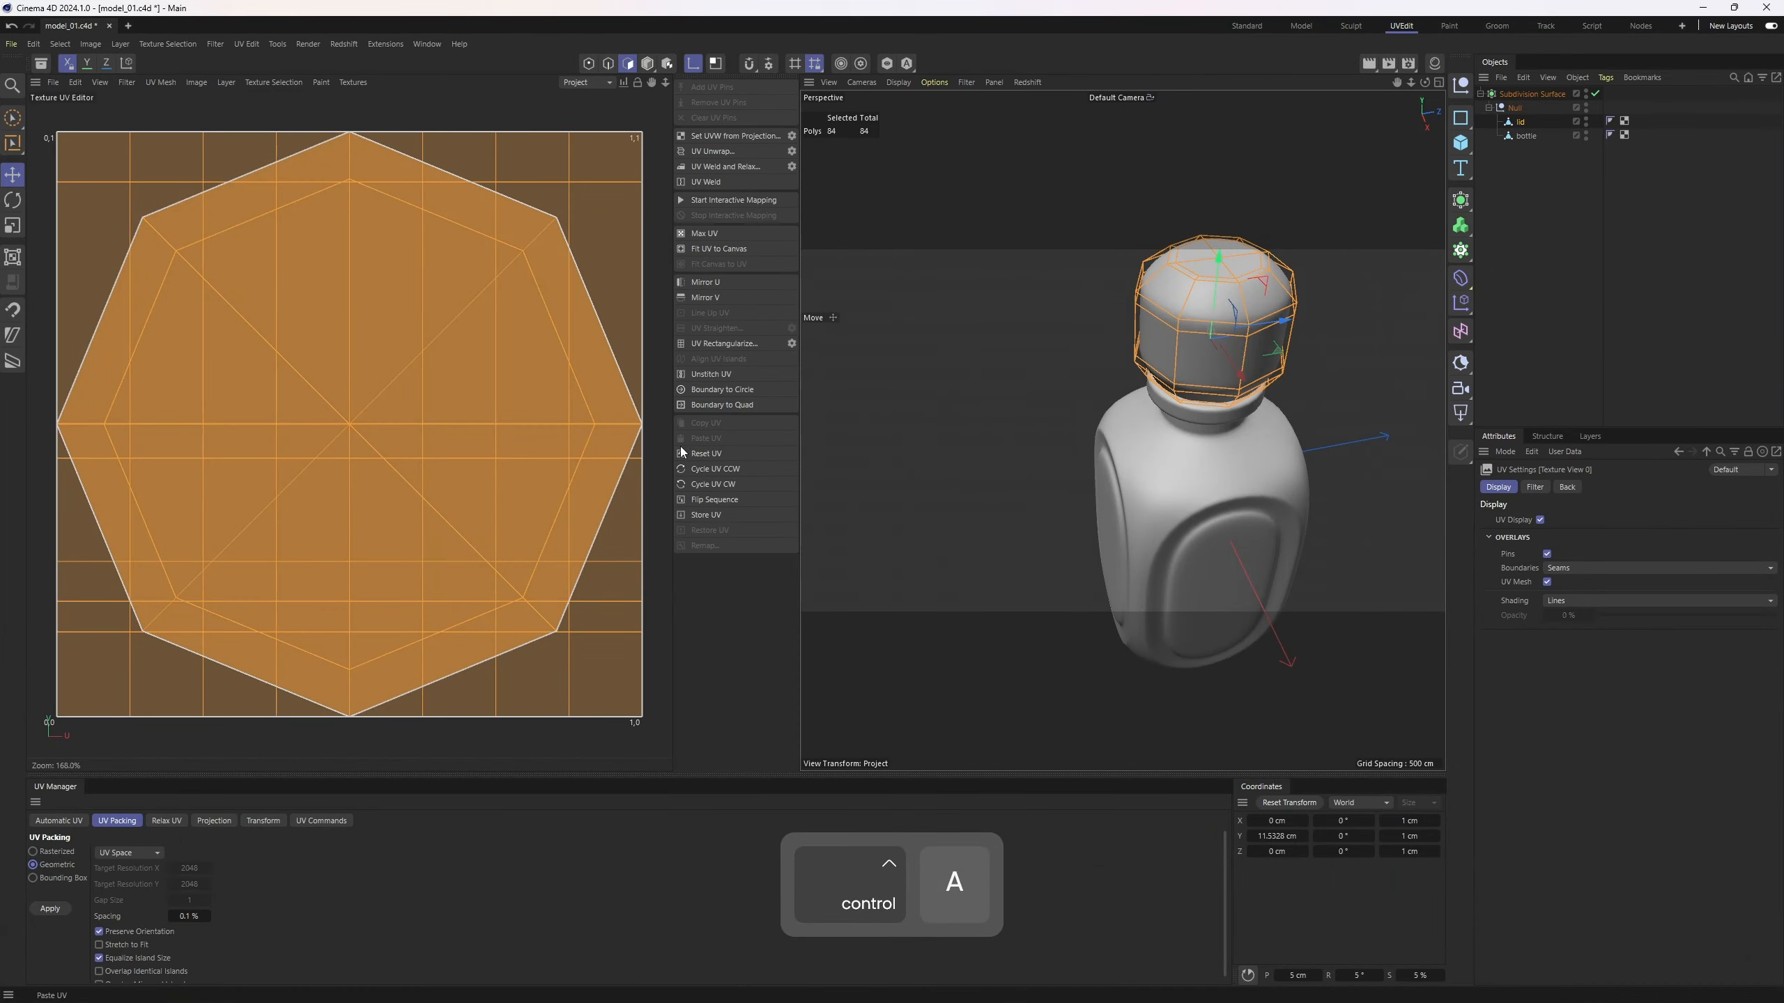
key("2")
left_click(887, 65)
key("q")
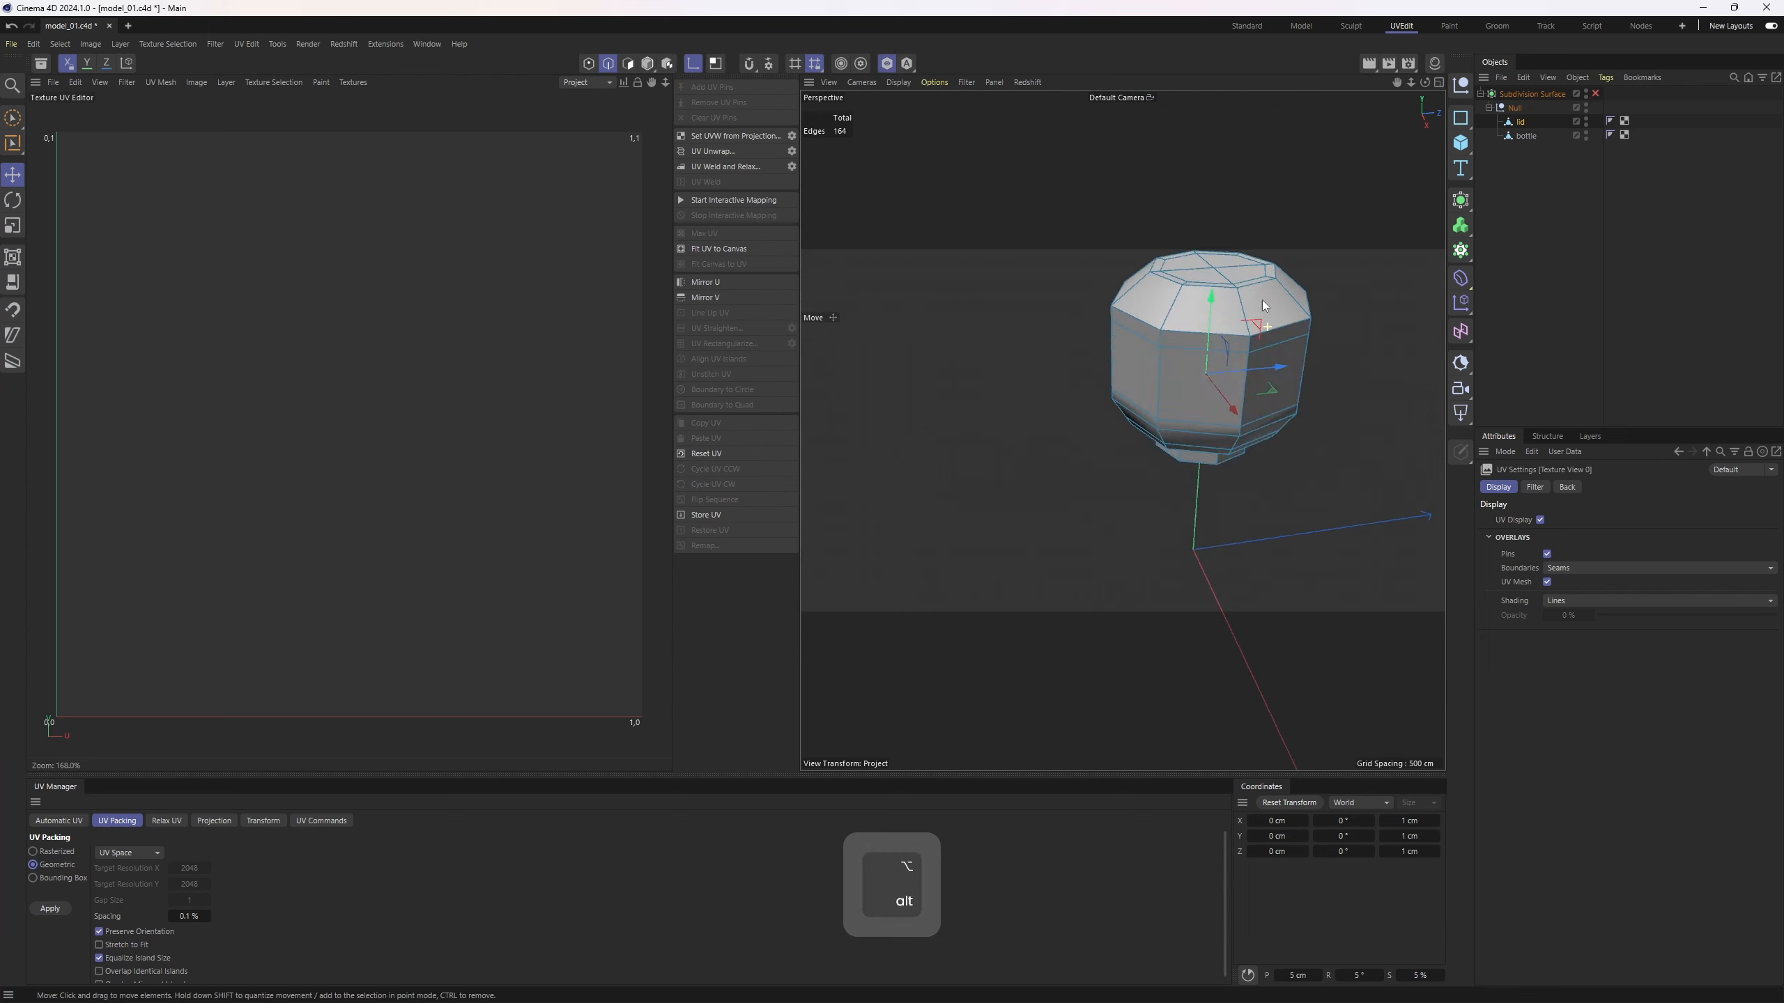
- Select the edge loops around the lid's top, shoulder, underside and inner plug, plus vertical edges, as UV seams
left_click_drag(1262, 300, 1145, 359, "alt")
key("2")
left_click(1183, 277)
double_click(1128, 295)
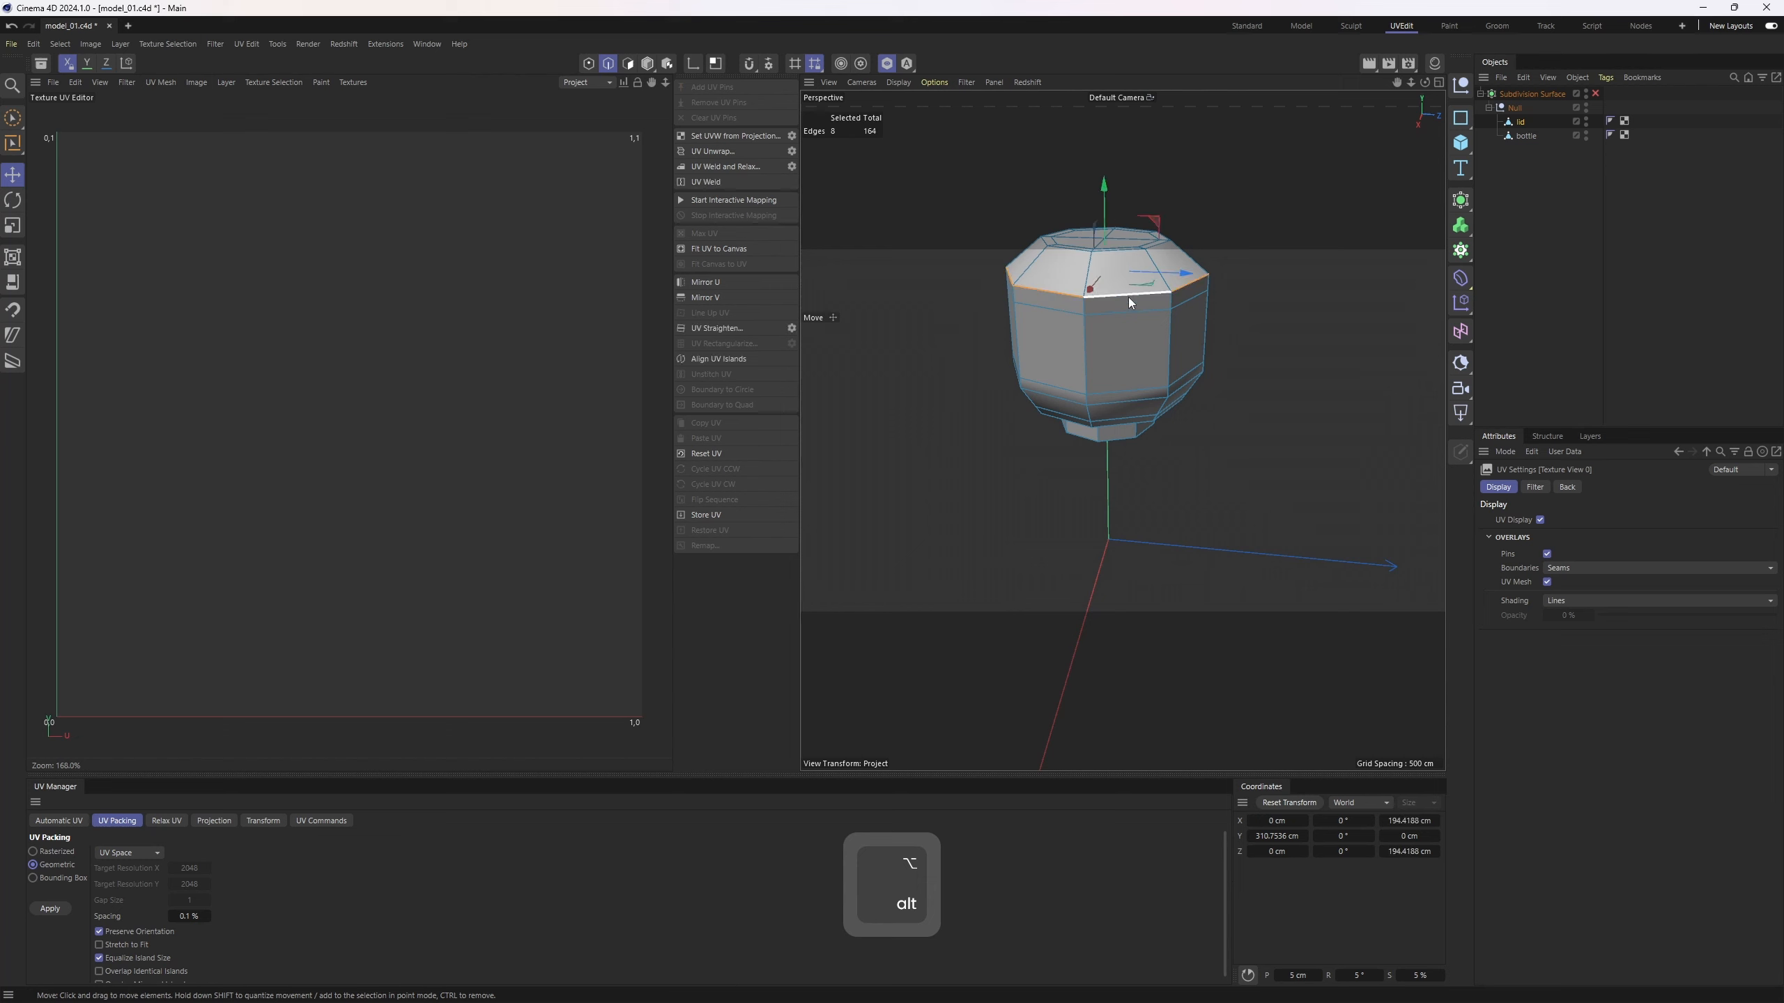
left_click_drag(1113, 427, 1114, 351, "alt")
double_click(1118, 440, "shift")
double_click(1113, 462, "shift")
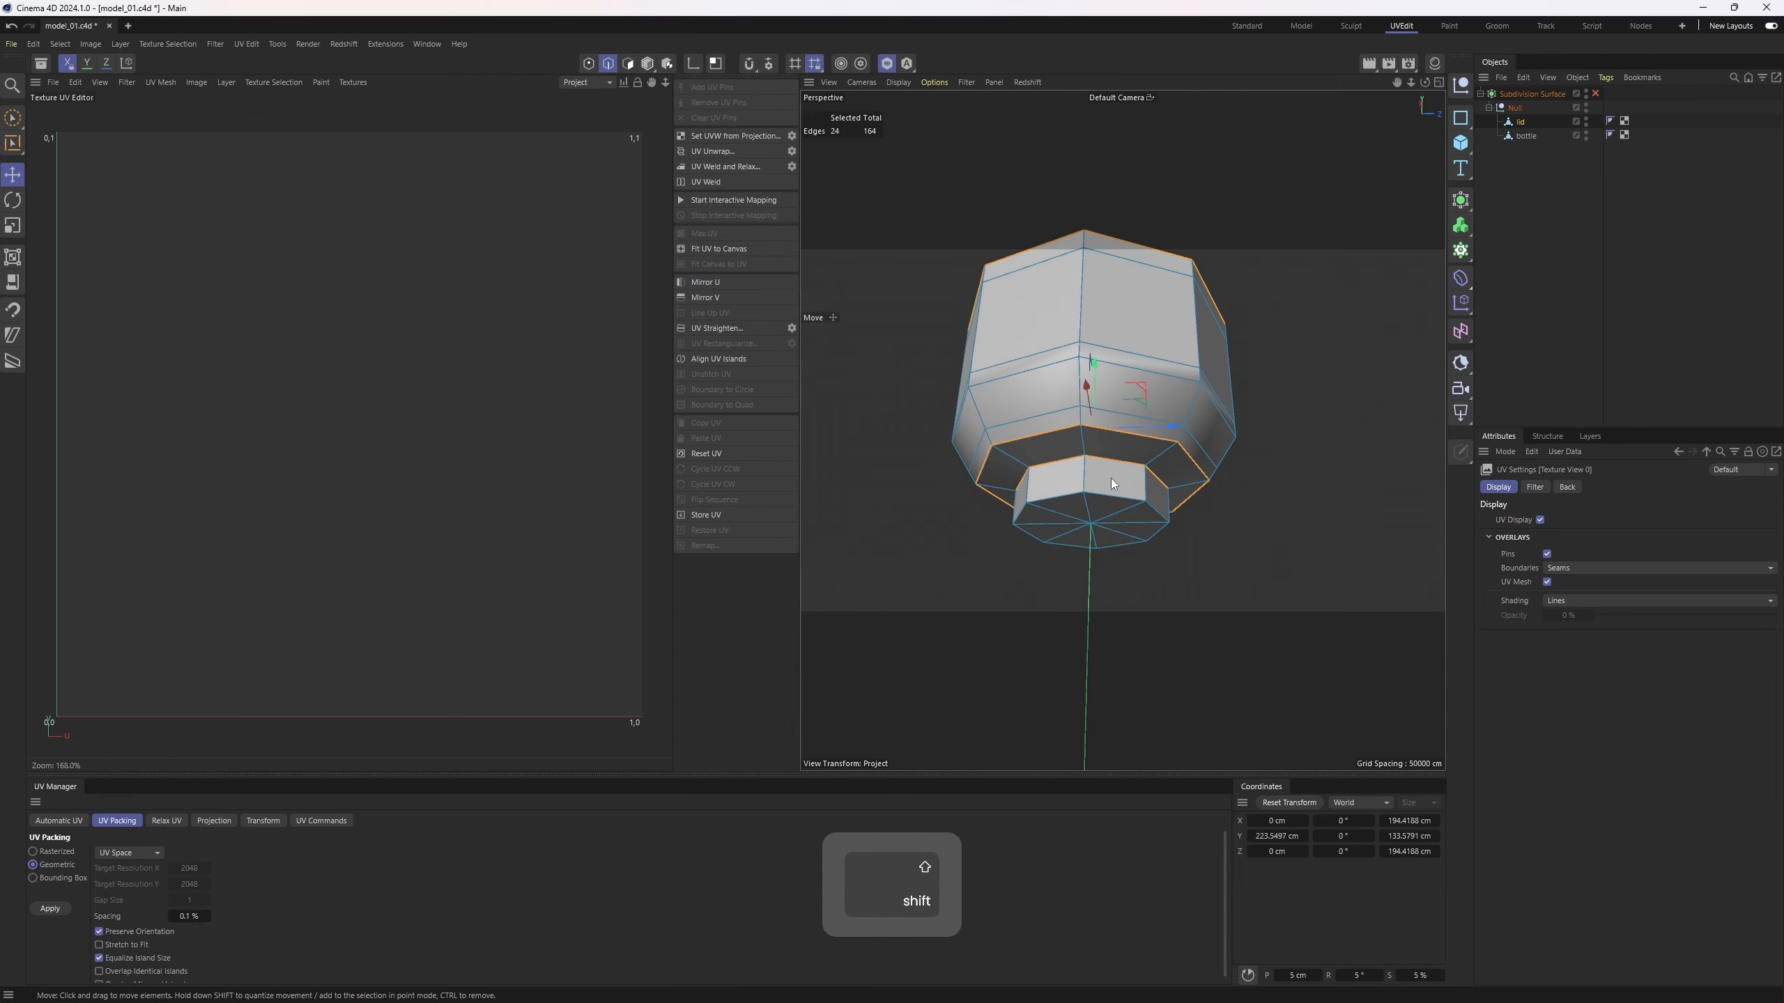
left_click_drag(1110, 485, 1112, 296, "alt")
double_click(1123, 388, "shift")
left_click(1112, 295, "shift")
mouse_move(1123, 432)
left_mouse_down("alt")
mouse_move(1084, 514)
mouse_move(1045, 439)
mouse_move(1162, 508)
mouse_move(1171, 423)
mouse_move(1106, 510)
mouse_move(996, 377)
mouse_move(920, 382)
mouse_move(1109, 410)
left_mouse_up("alt")
double_click(1099, 494, "shift")
left_click(1162, 507, "shift")
- Unwrap the lid's UVs along the selected seam edges and select the curved side-wall island
left_click(747, 155)
key("3")
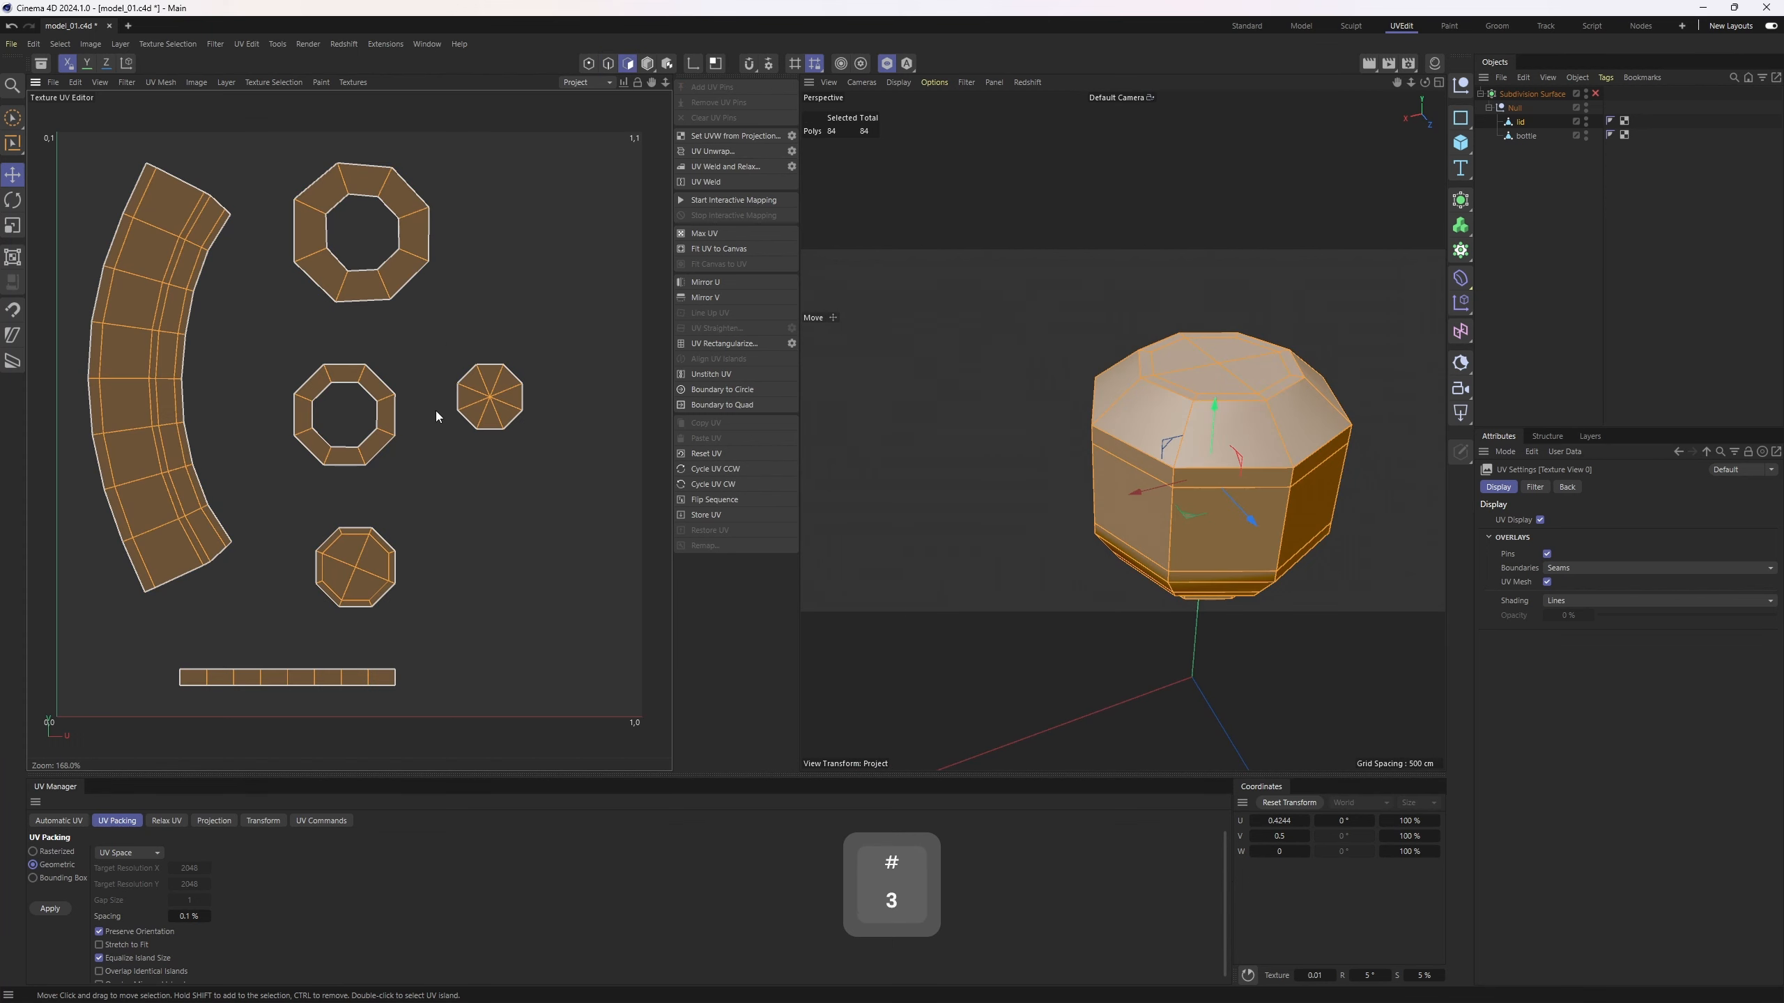
key("ctrl+a")
double_click(150, 504)
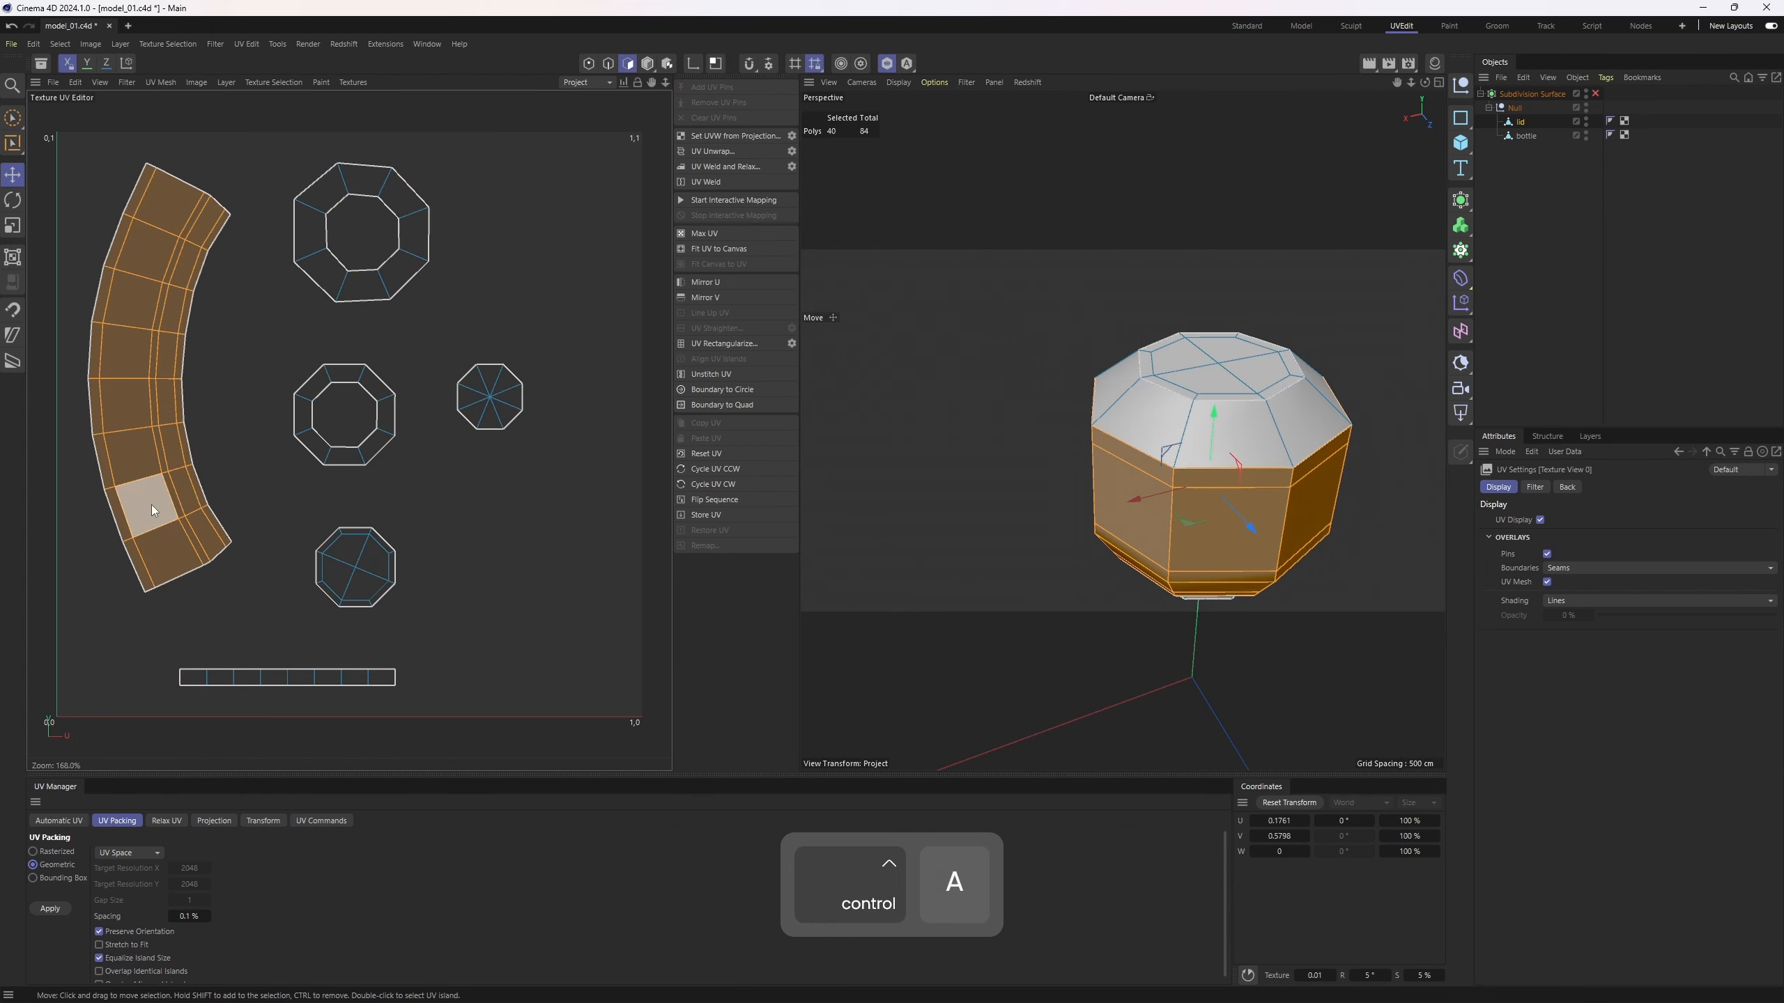
- Rectangularize the lid's curved side-wall island and repack all lid islands with geometric UV packing
left_click_drag(1168, 540, 1157, 457, "alt")
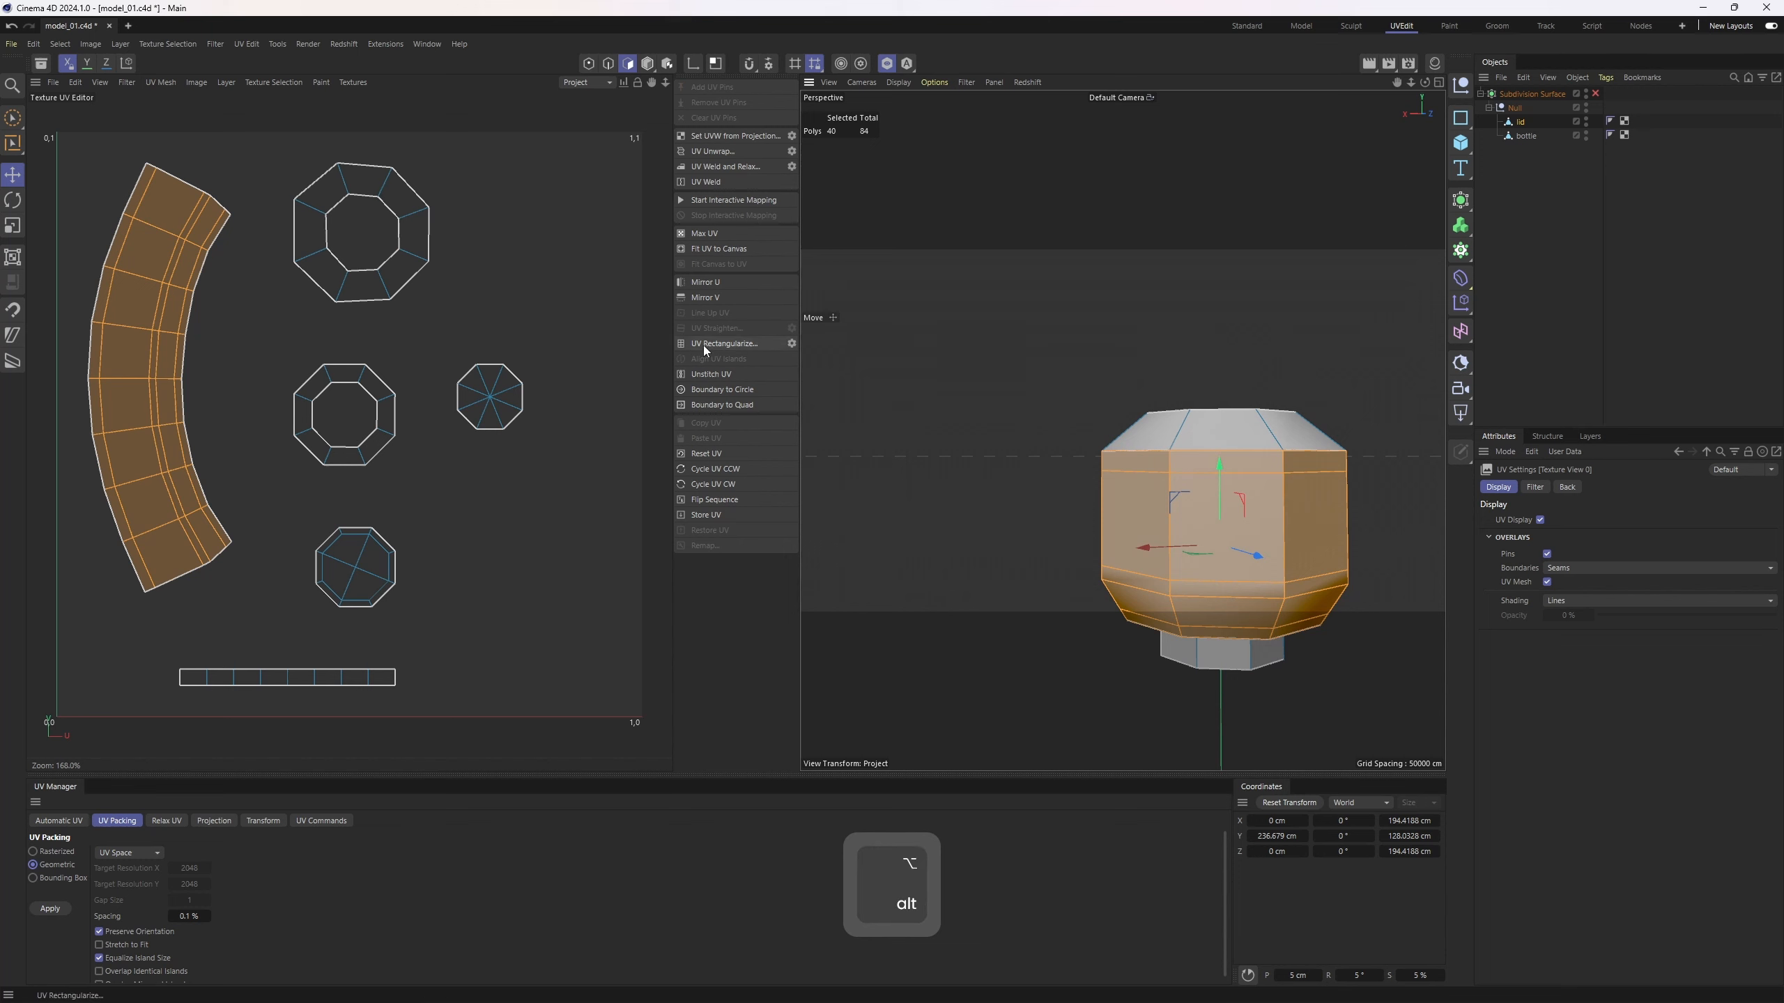
left_click(749, 343)
key("3")
key("ctrl+a")
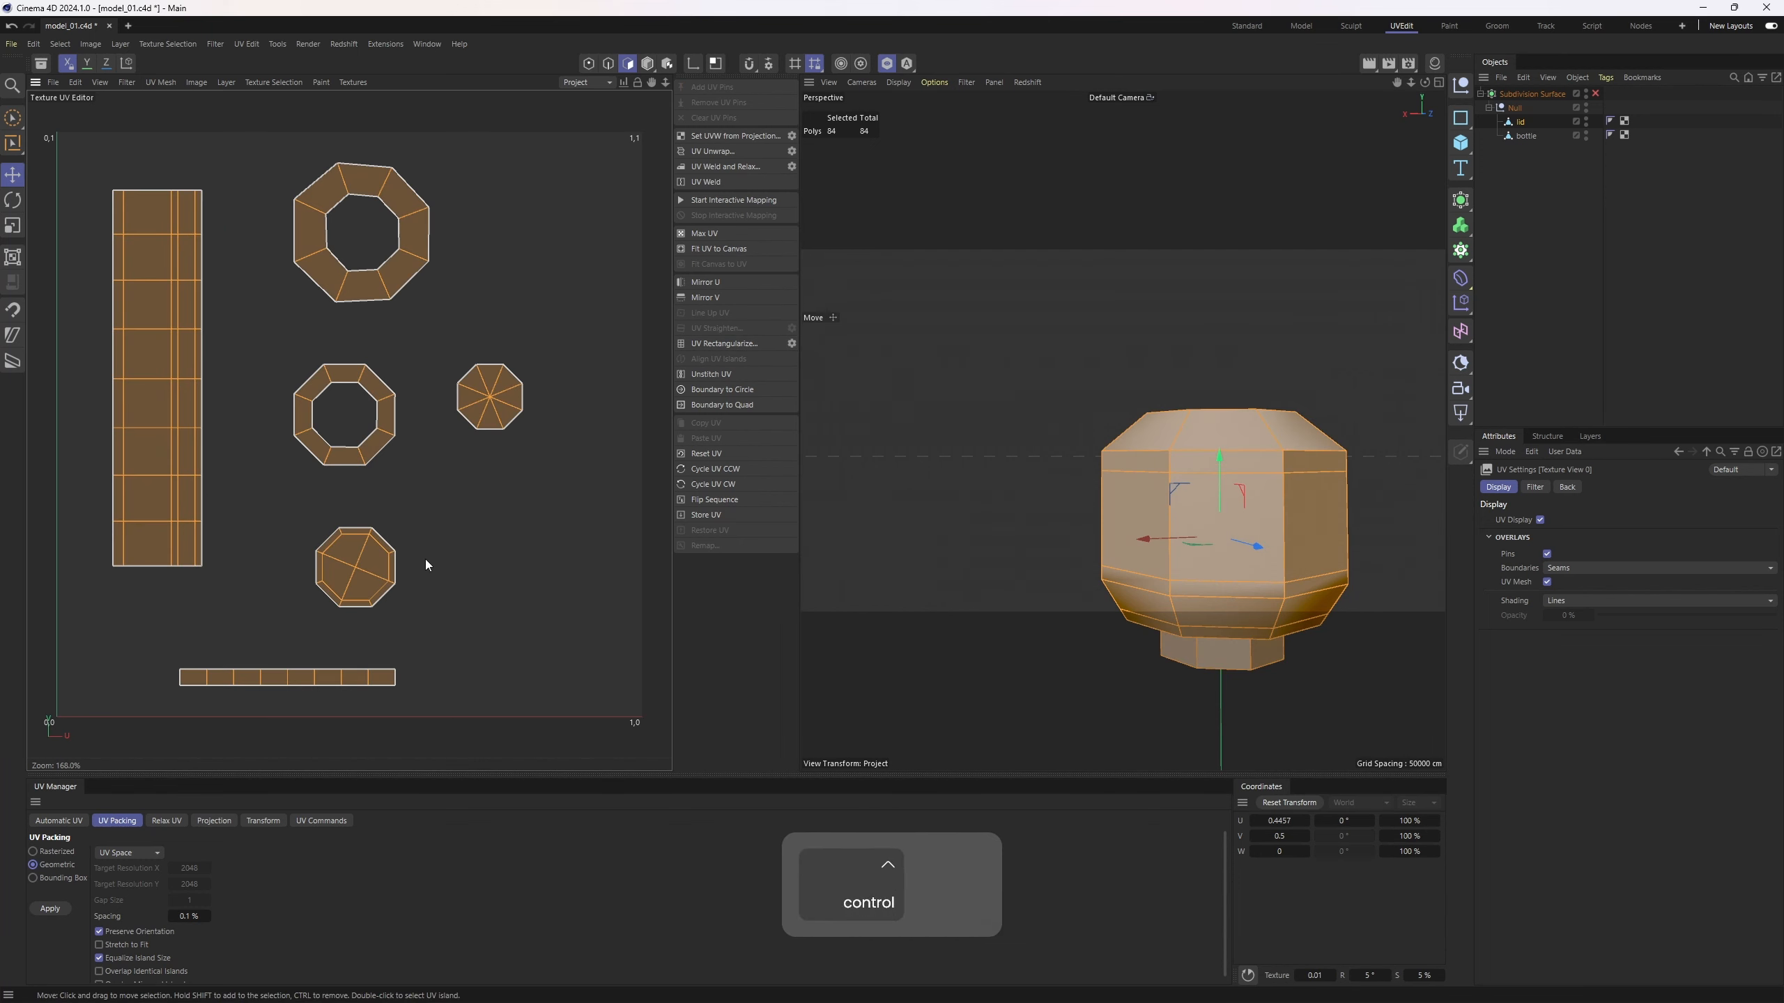
left_click(49, 909)
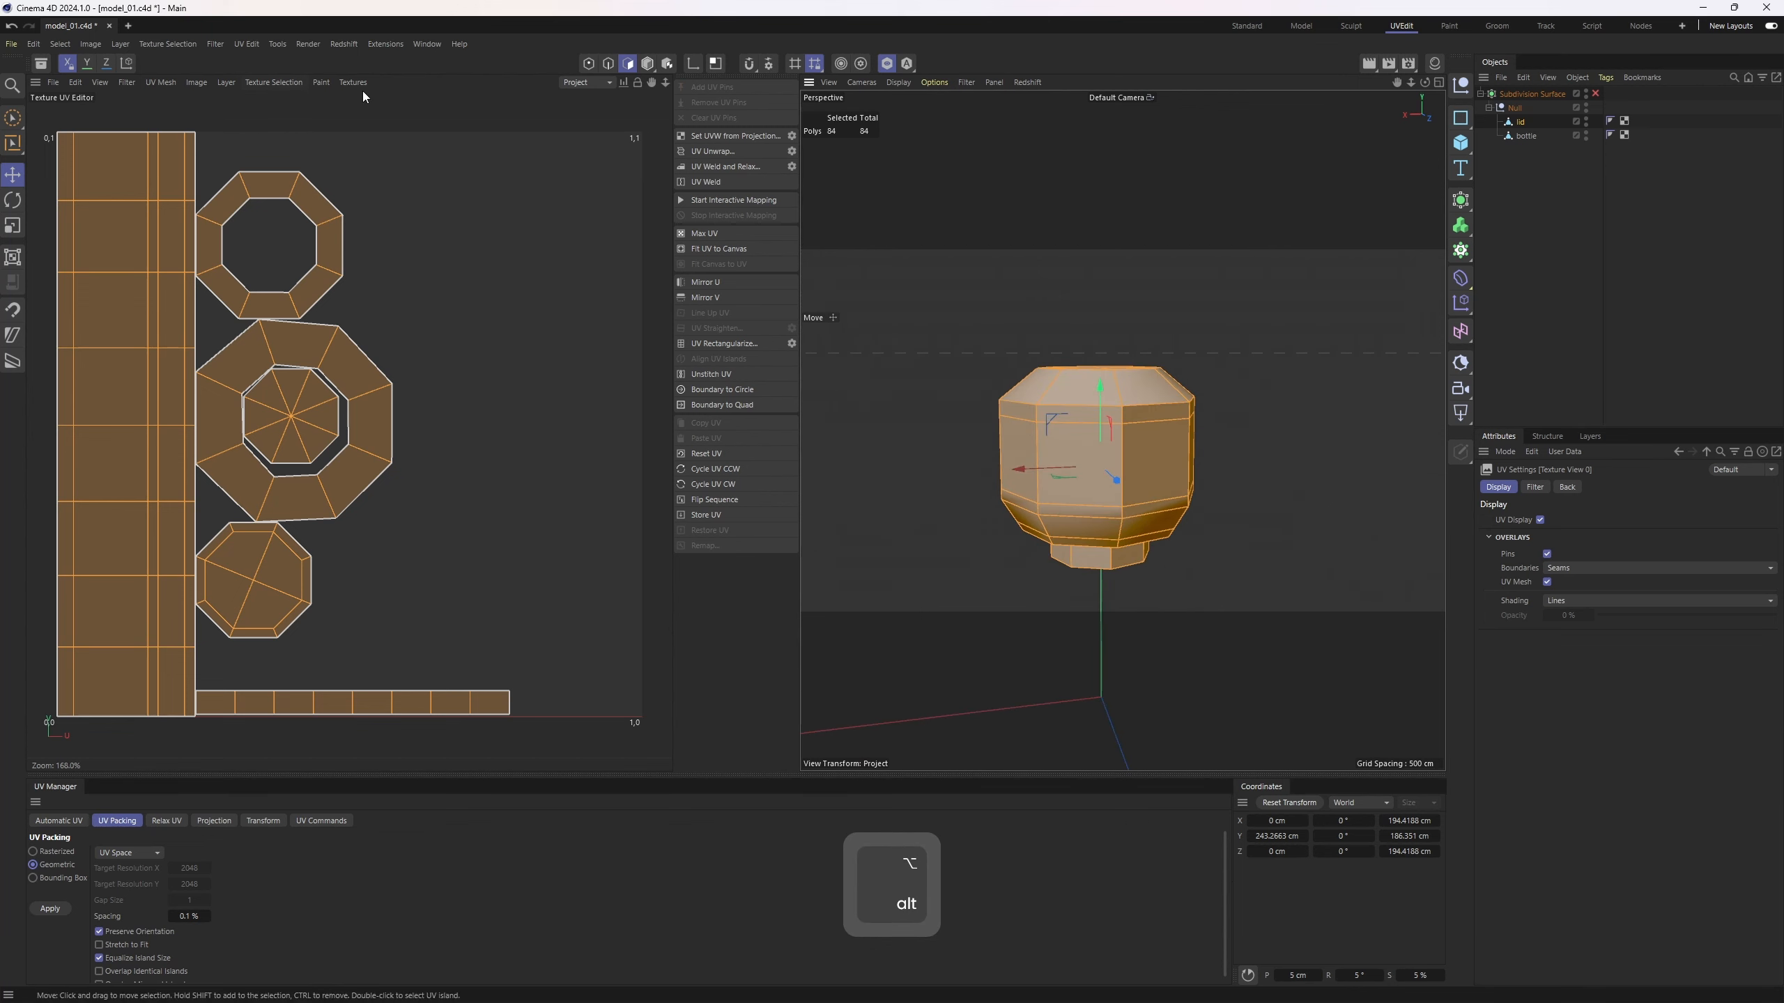
- Move the straightened side-wall strip clear of the other lid islands and display the colored UV grid texture
double_click(162, 240)
key("e")
left_click_drag(126, 291, 512, 294)
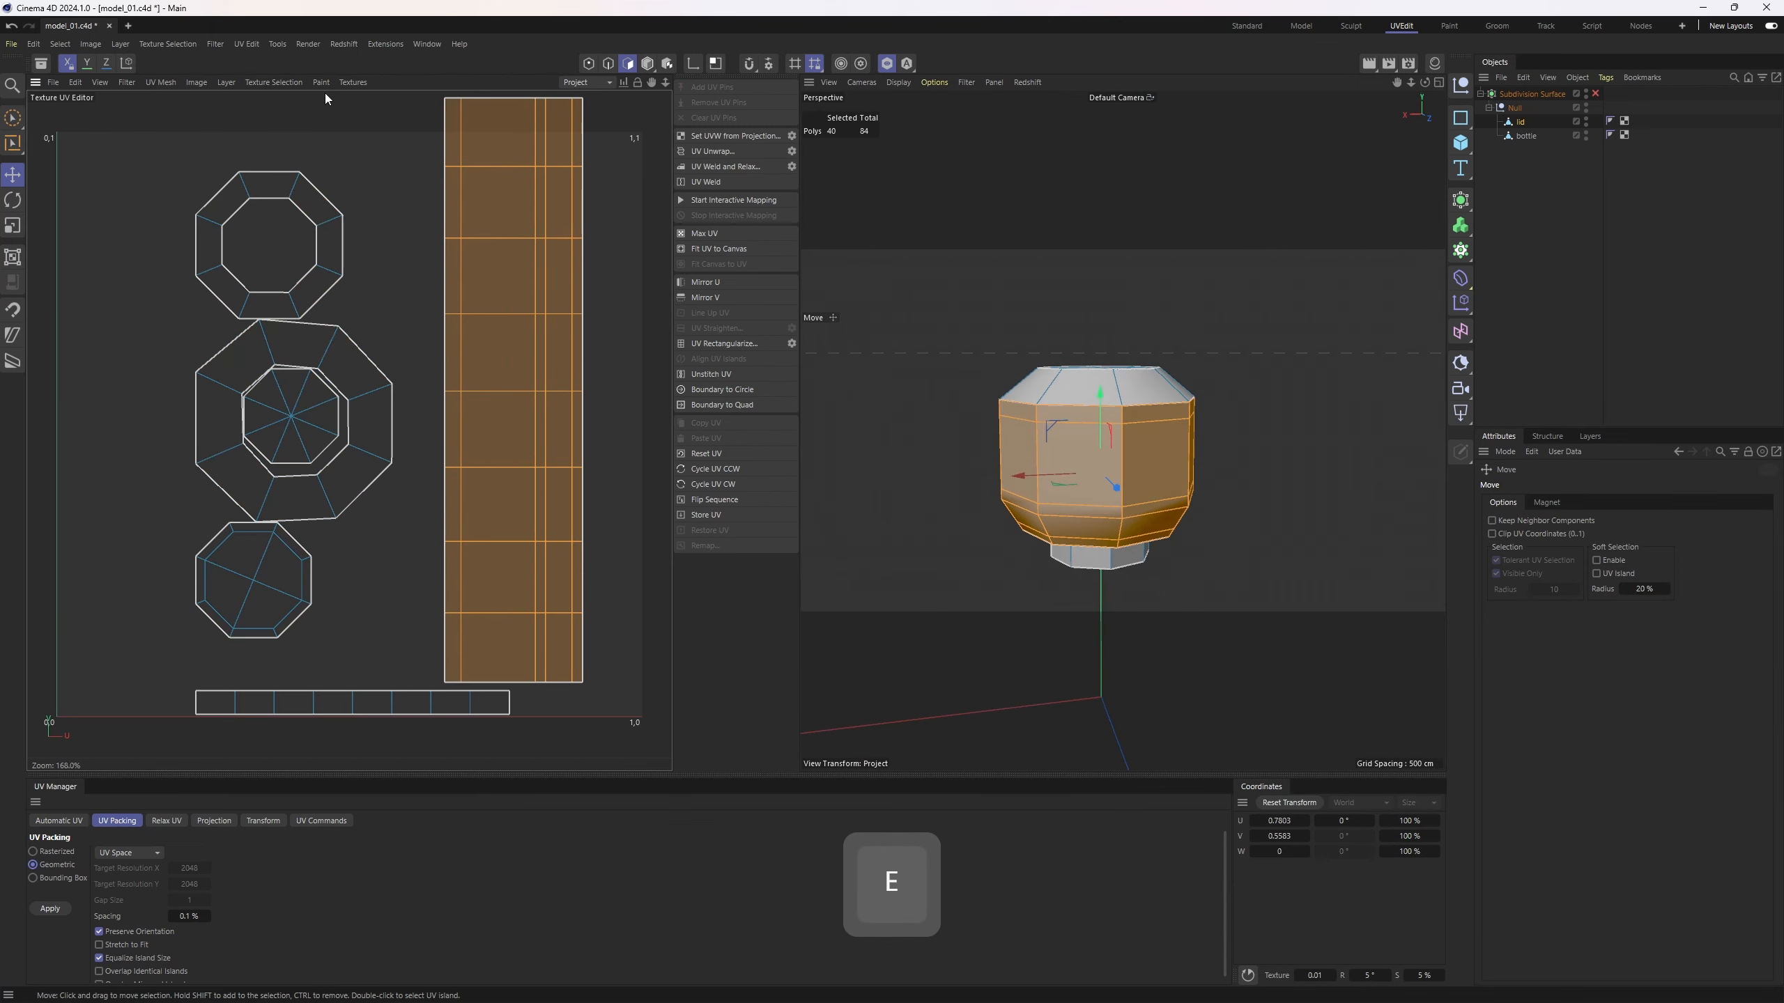
left_click(352, 82)
left_click(357, 124)
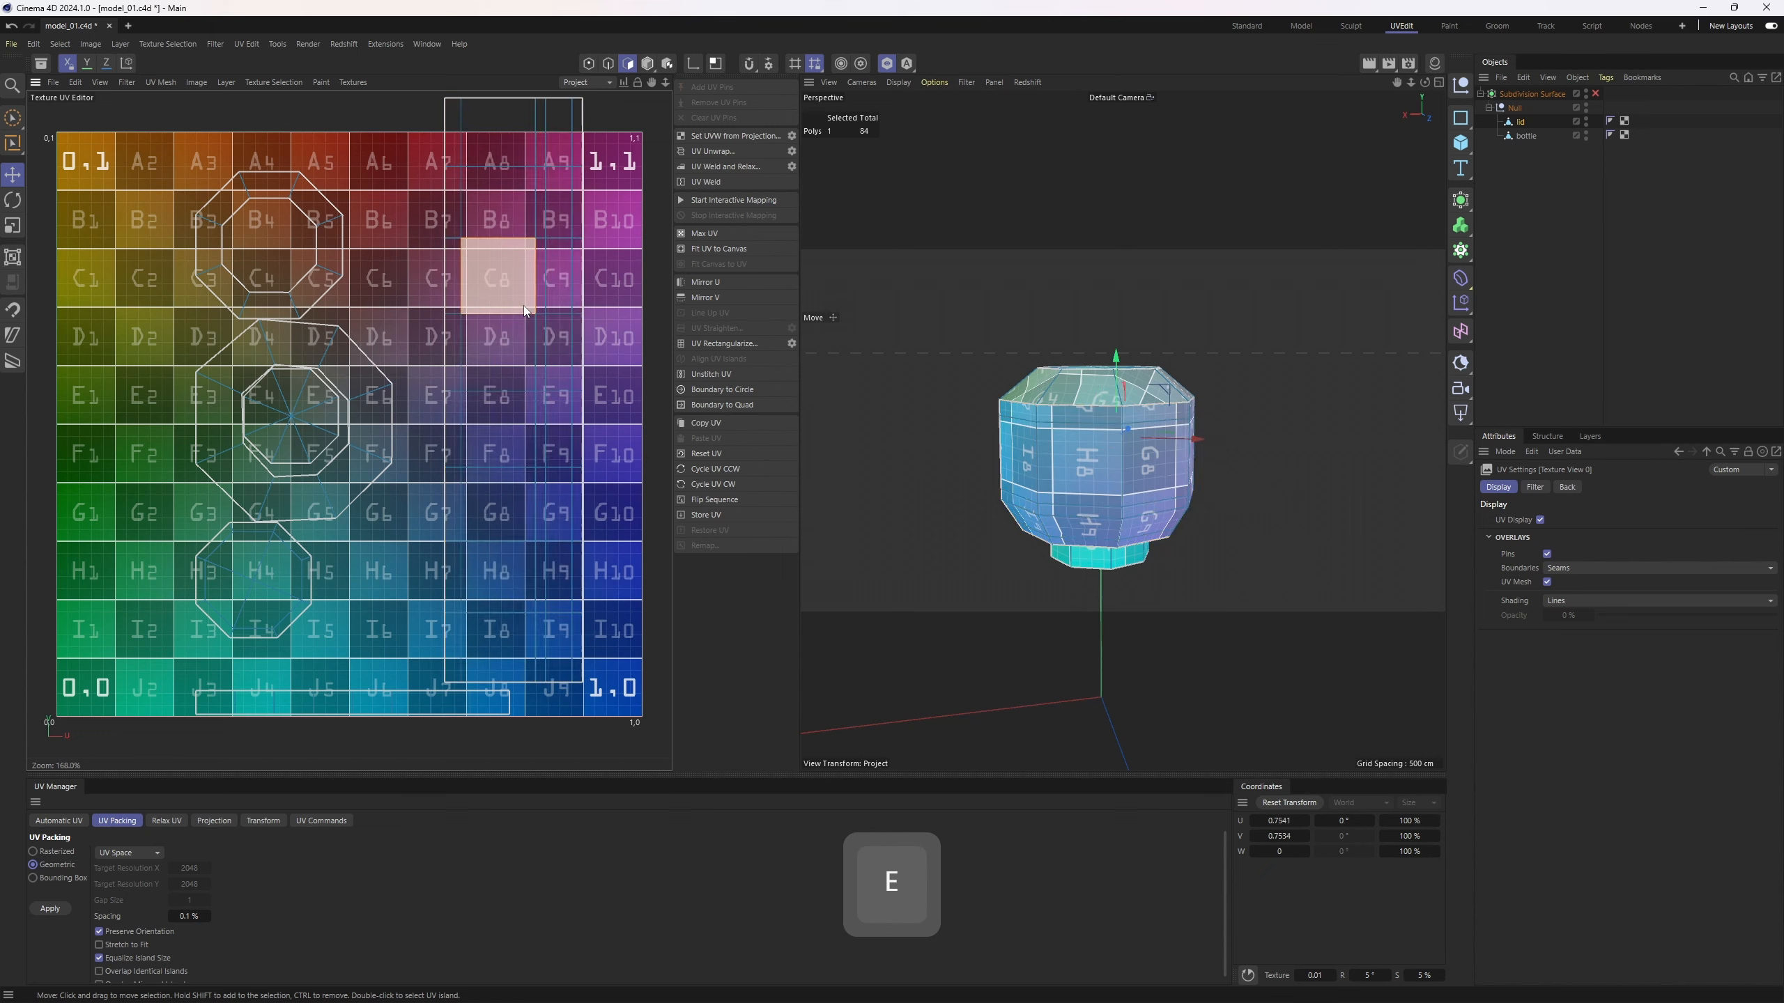
- Rotate the side-wall strip by 90° and repack all the lid's UV islands
left_click(263, 822)
left_click(172, 883)
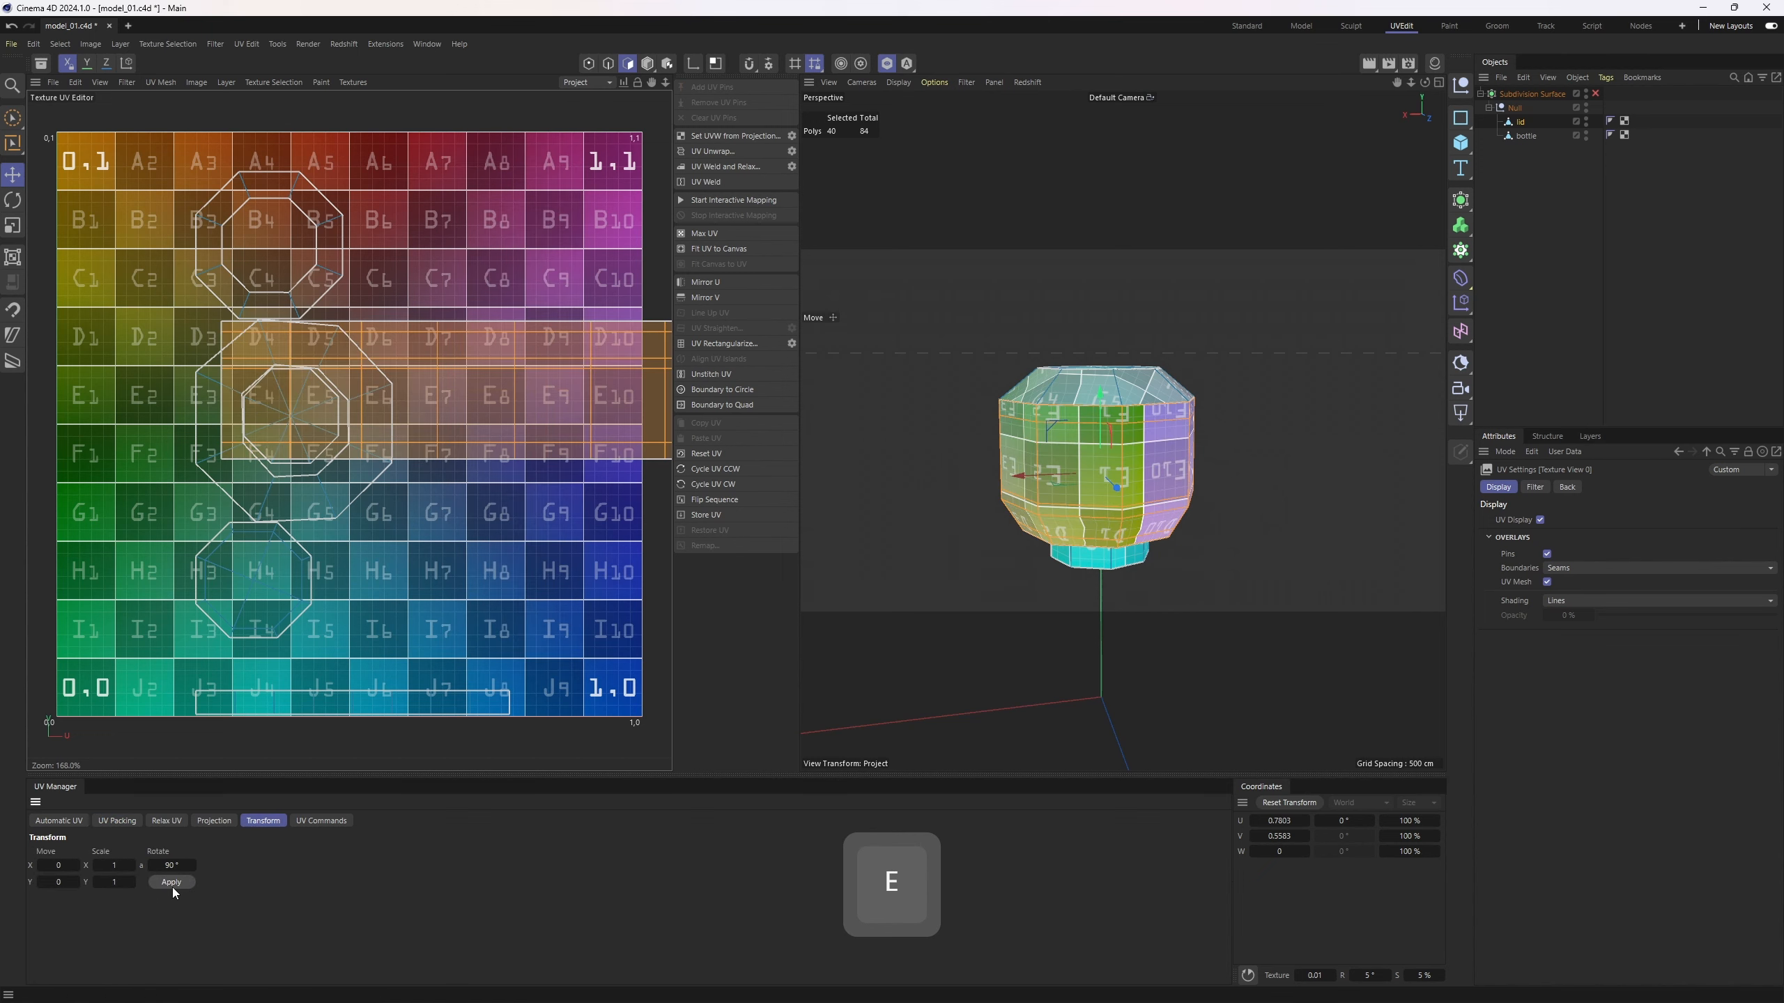
key("ctrl+a")
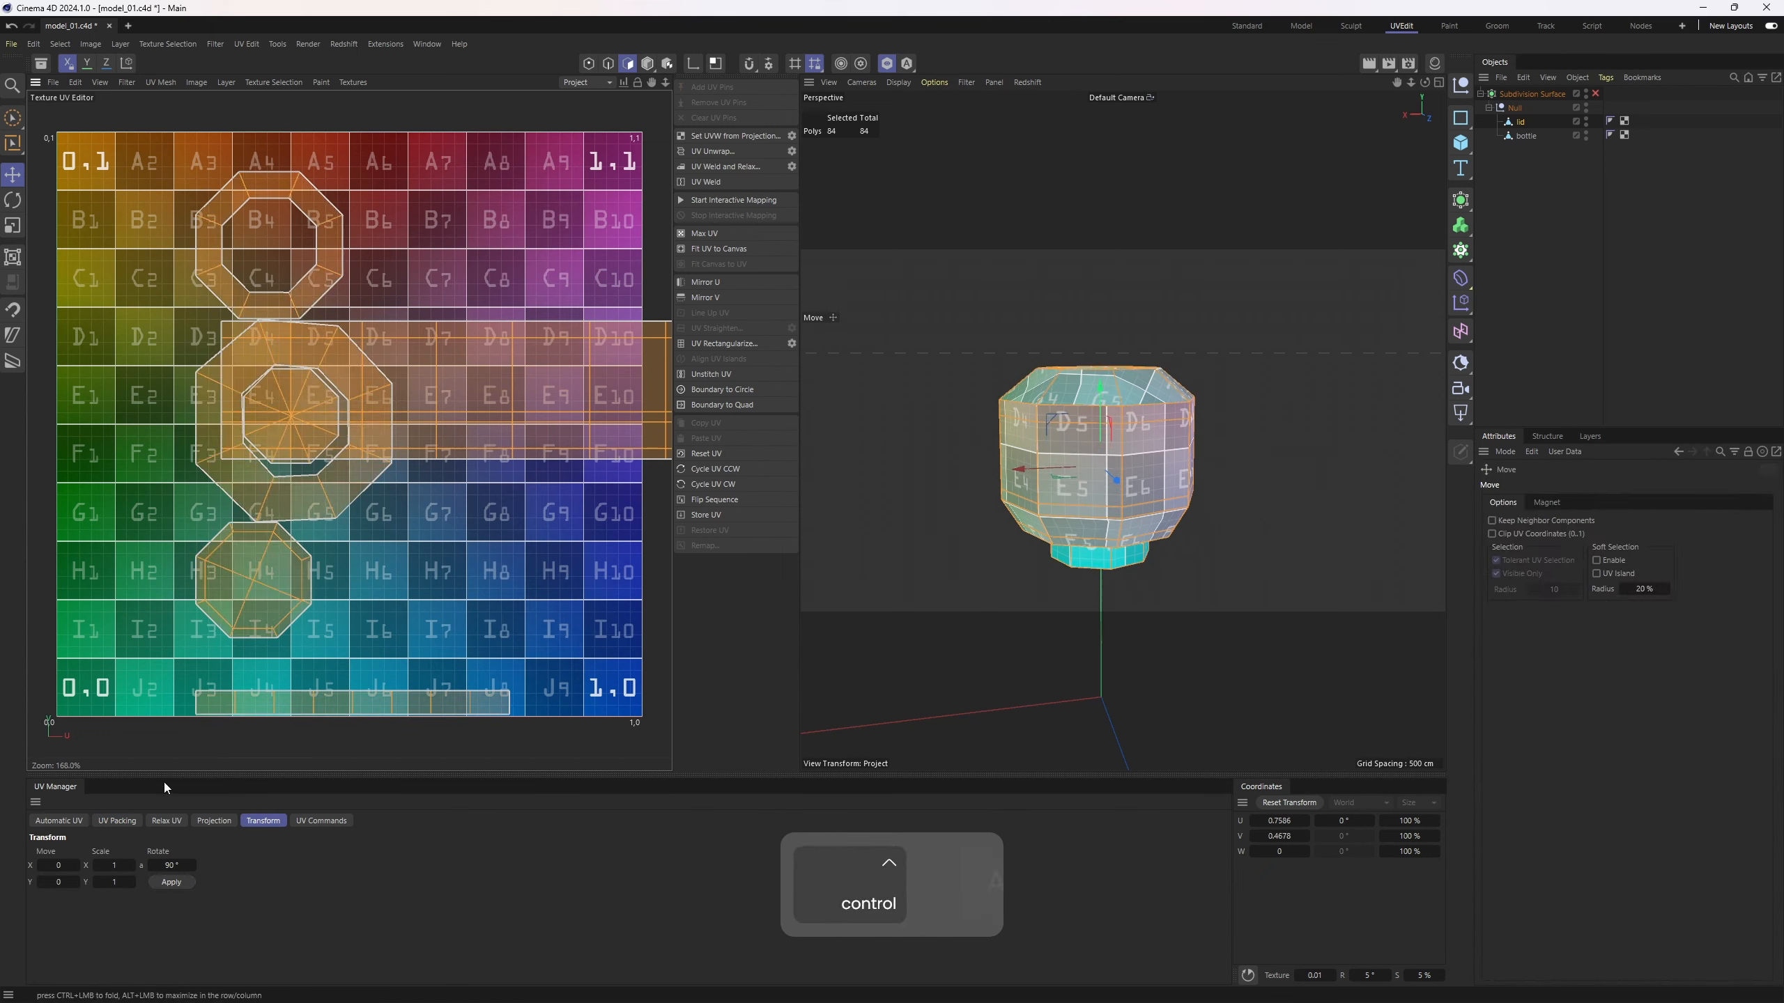
left_click(116, 821)
left_click(68, 909)
scroll(380, 478, "down", 1)
key("3")
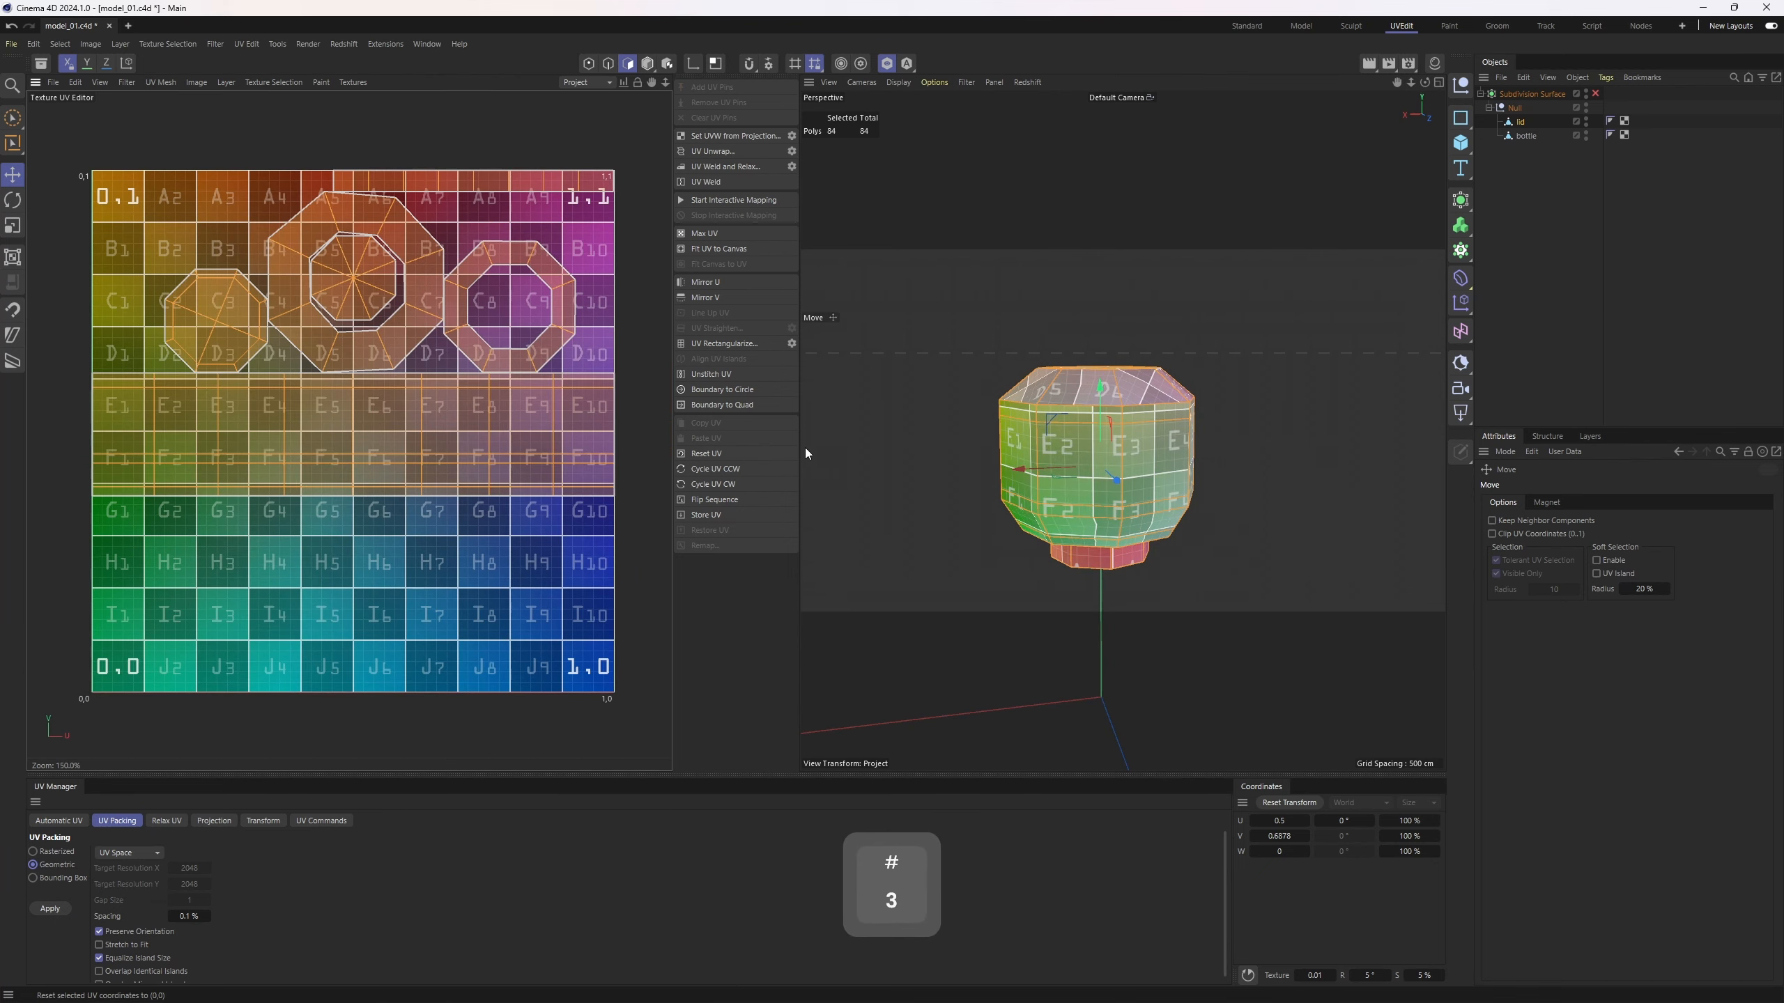
- Select the lid's ring and octagonal cap islands and relax their UVs
scroll(1129, 442, "up", 3)
left_click_drag(1071, 438, 1095, 408, "alt")
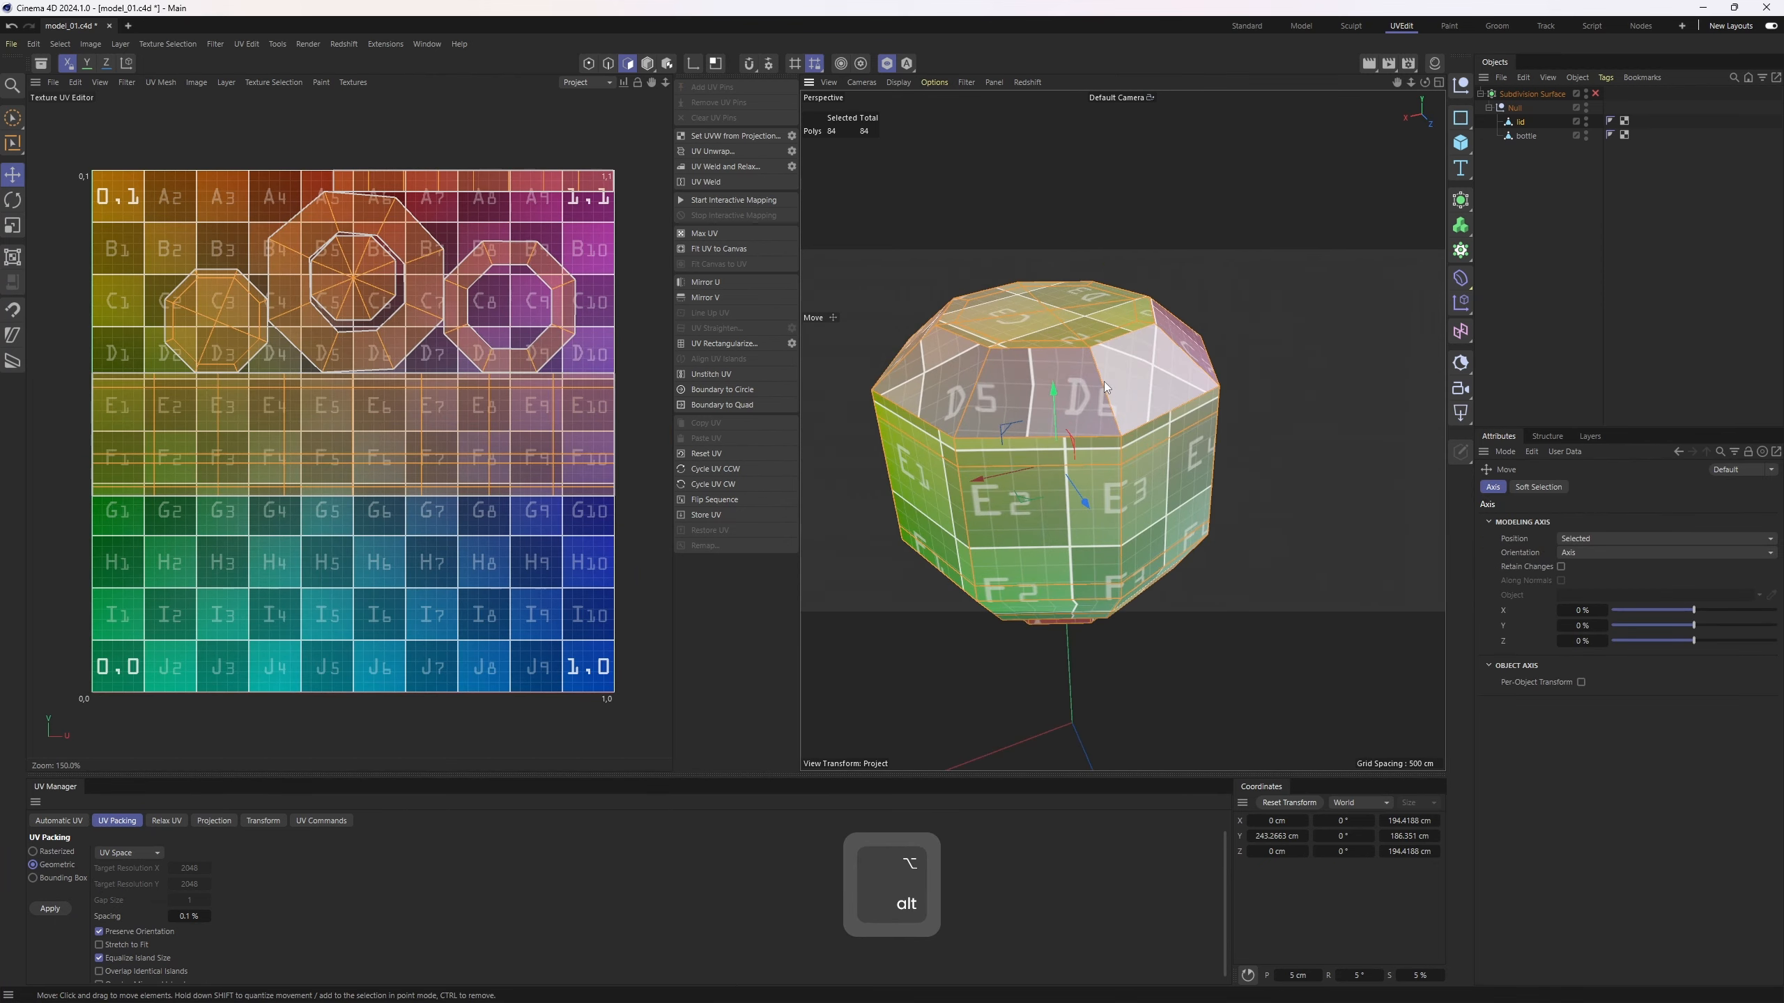
double_click(1116, 404)
scroll(1116, 405, "up", 2)
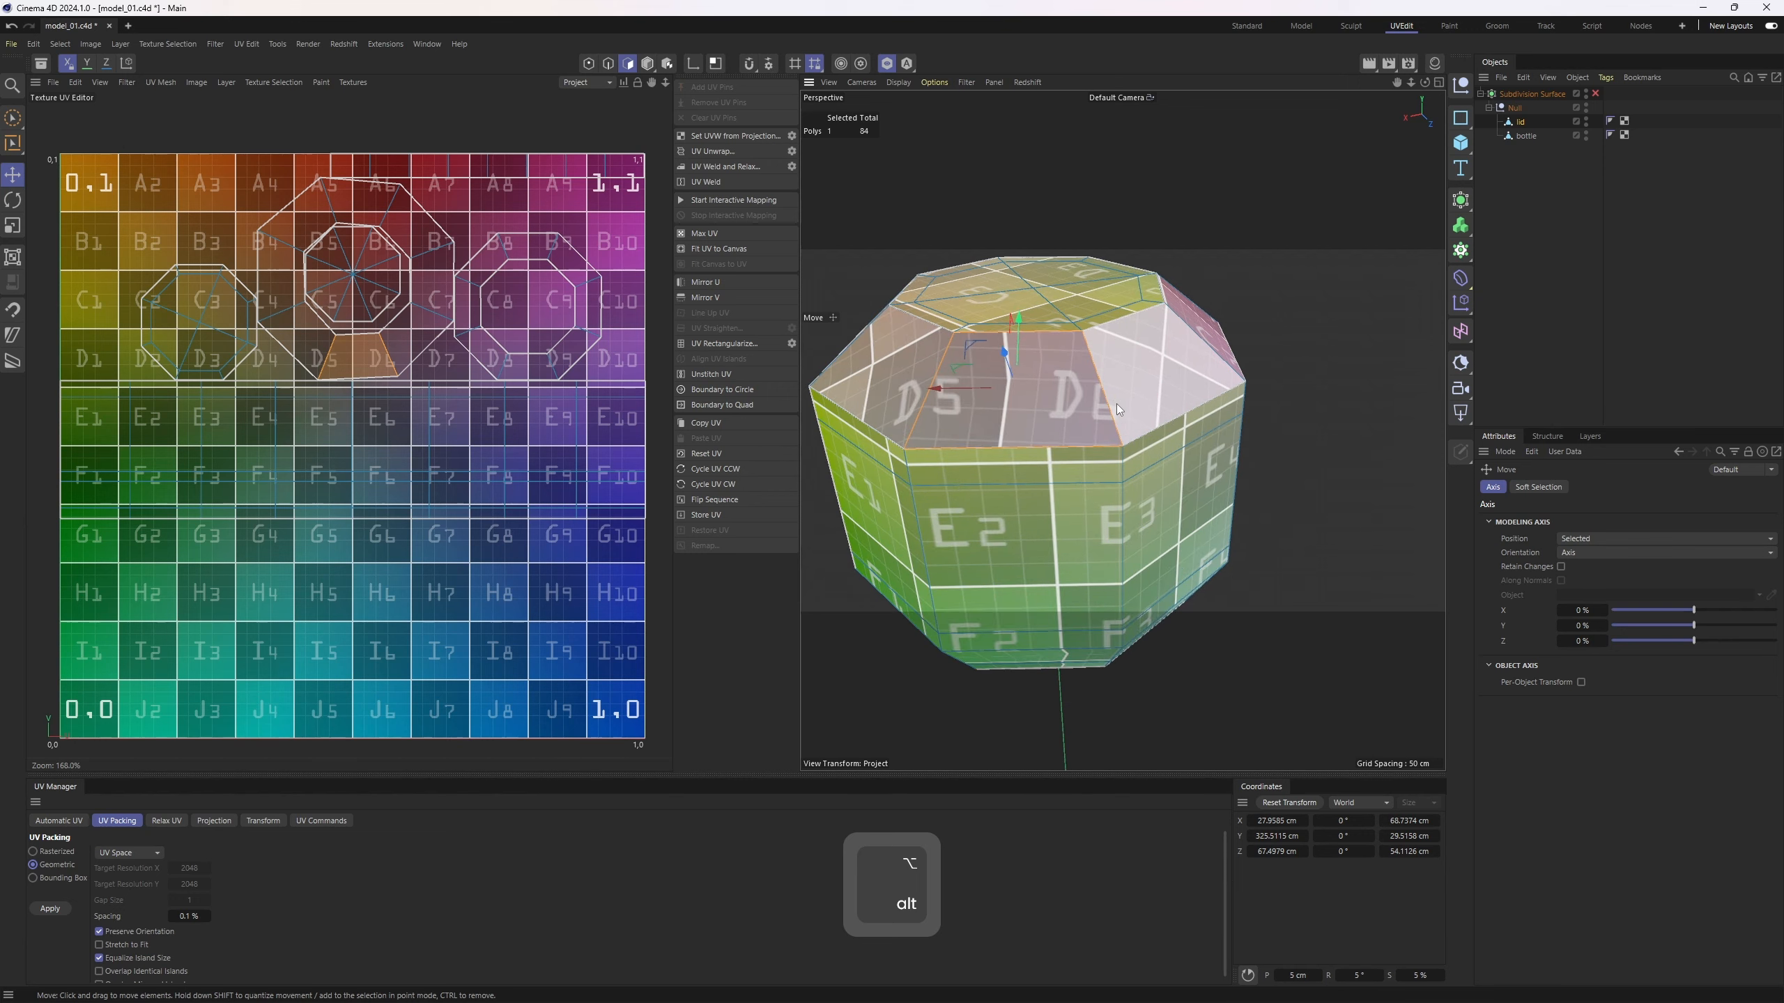
double_click(523, 367, "shift")
double_click(235, 357, "shift")
double_click(355, 277, "shift")
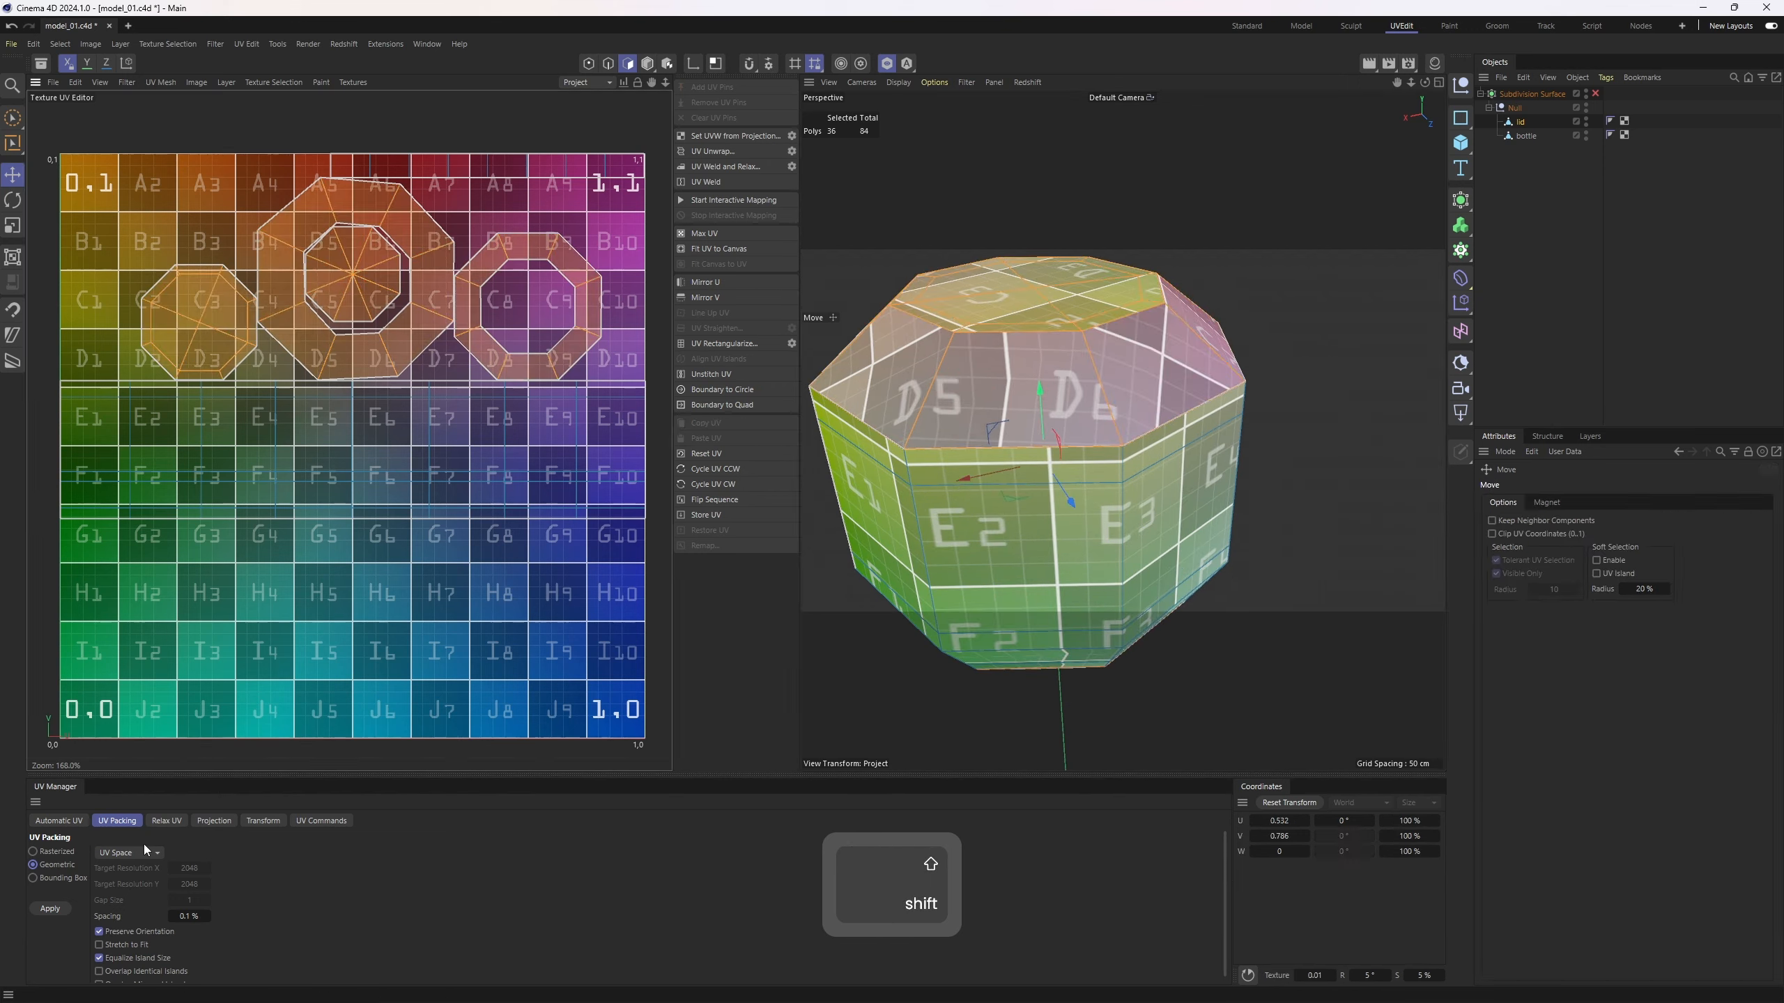
left_click(167, 821)
left_click(62, 919)
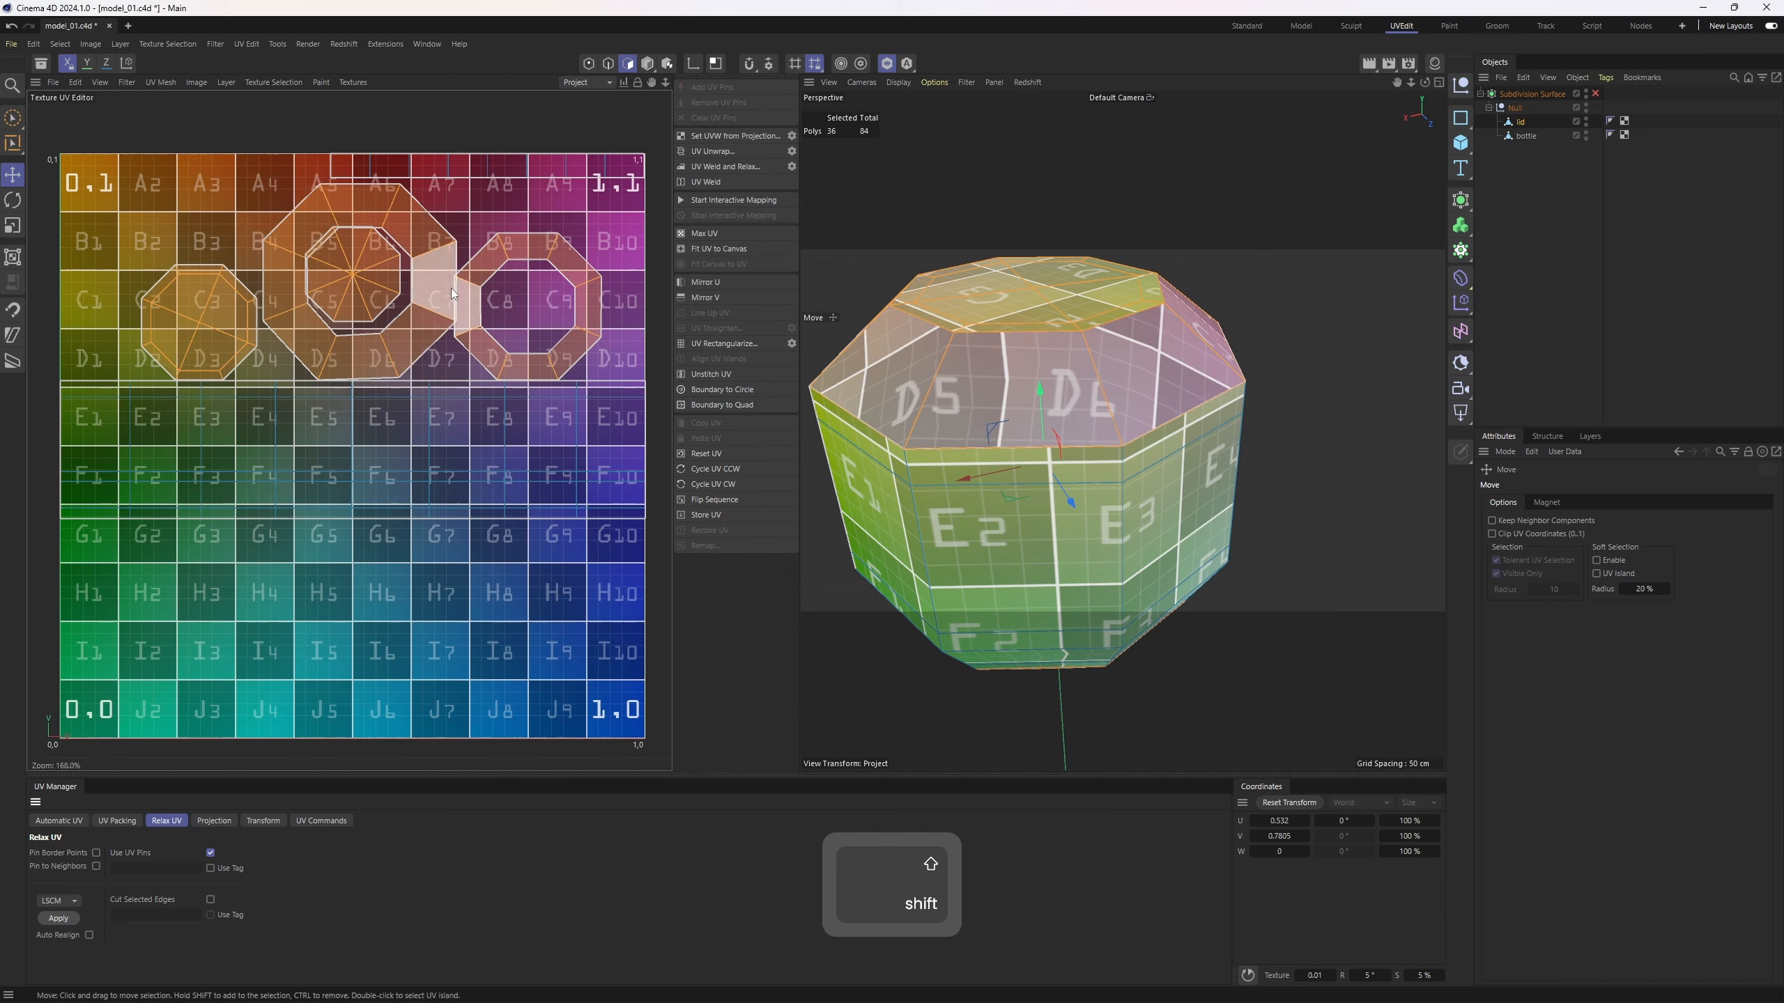
- Select all the lid's UVs and repack them with geometric packing after the relax
key("ctrl+a")
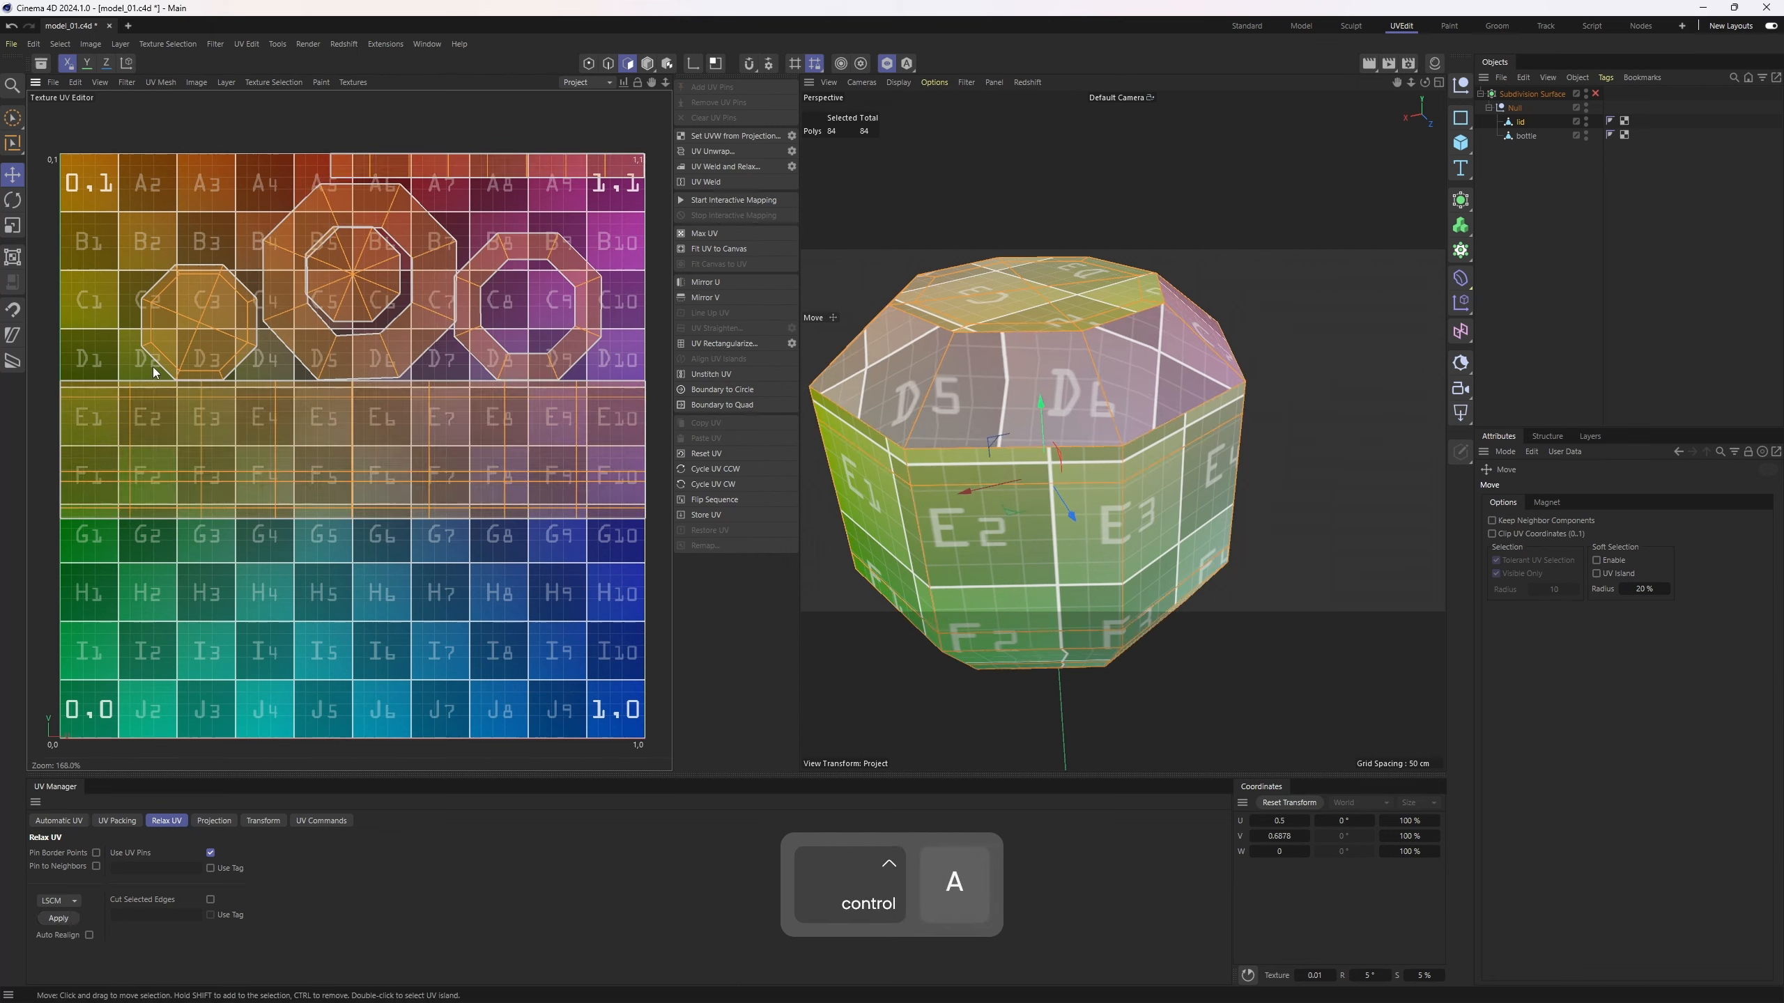
left_click(76, 820)
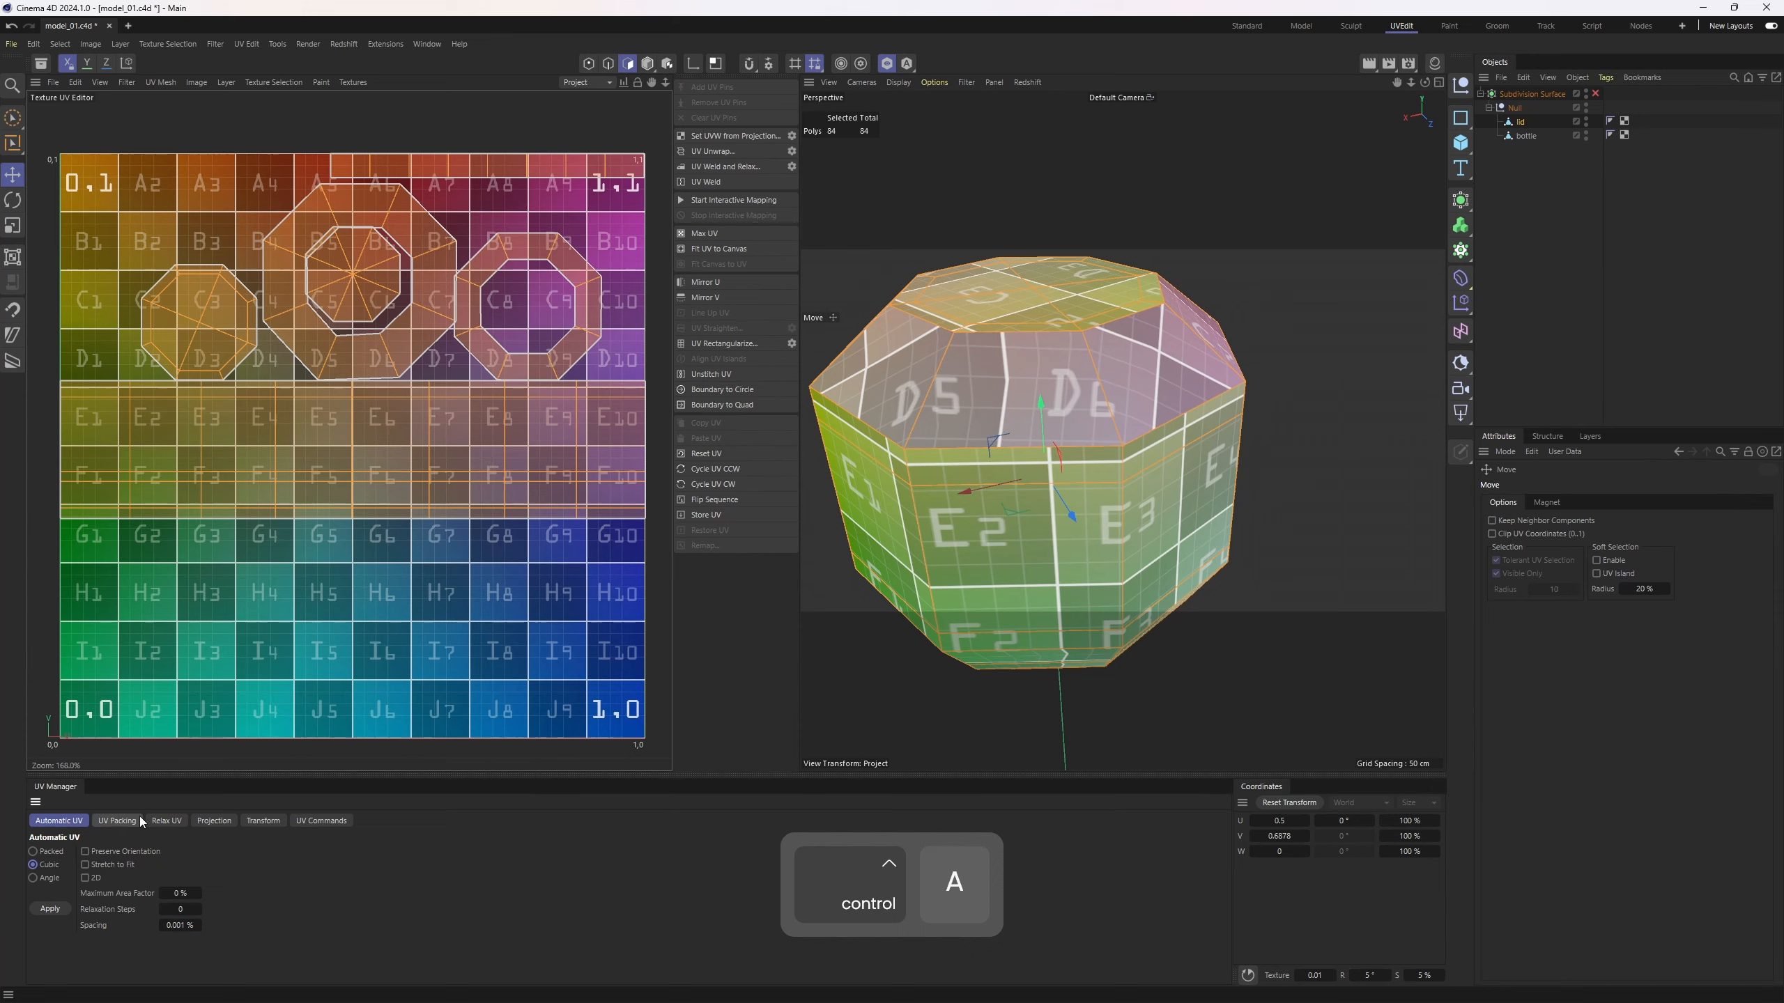
left_click(117, 821)
left_click(50, 909)
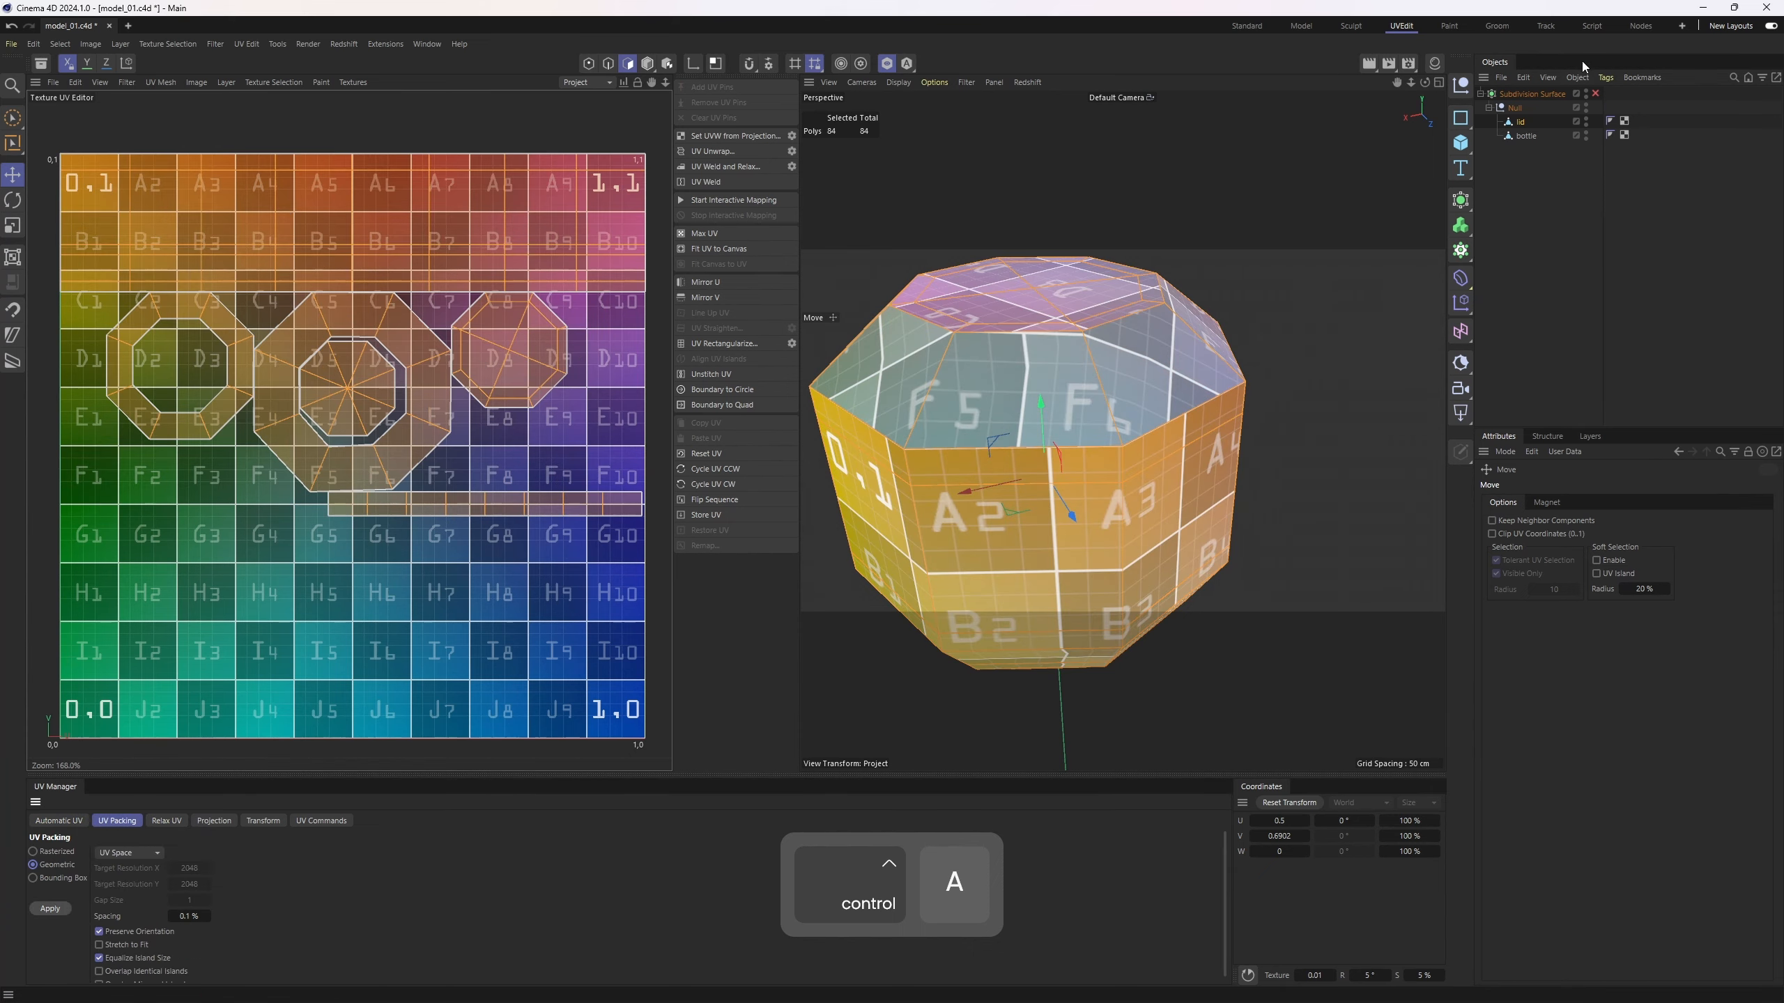
- Return to the Standard layout, turn off isolation of the lid and frame the whole bottle in perspective
left_click(1264, 26)
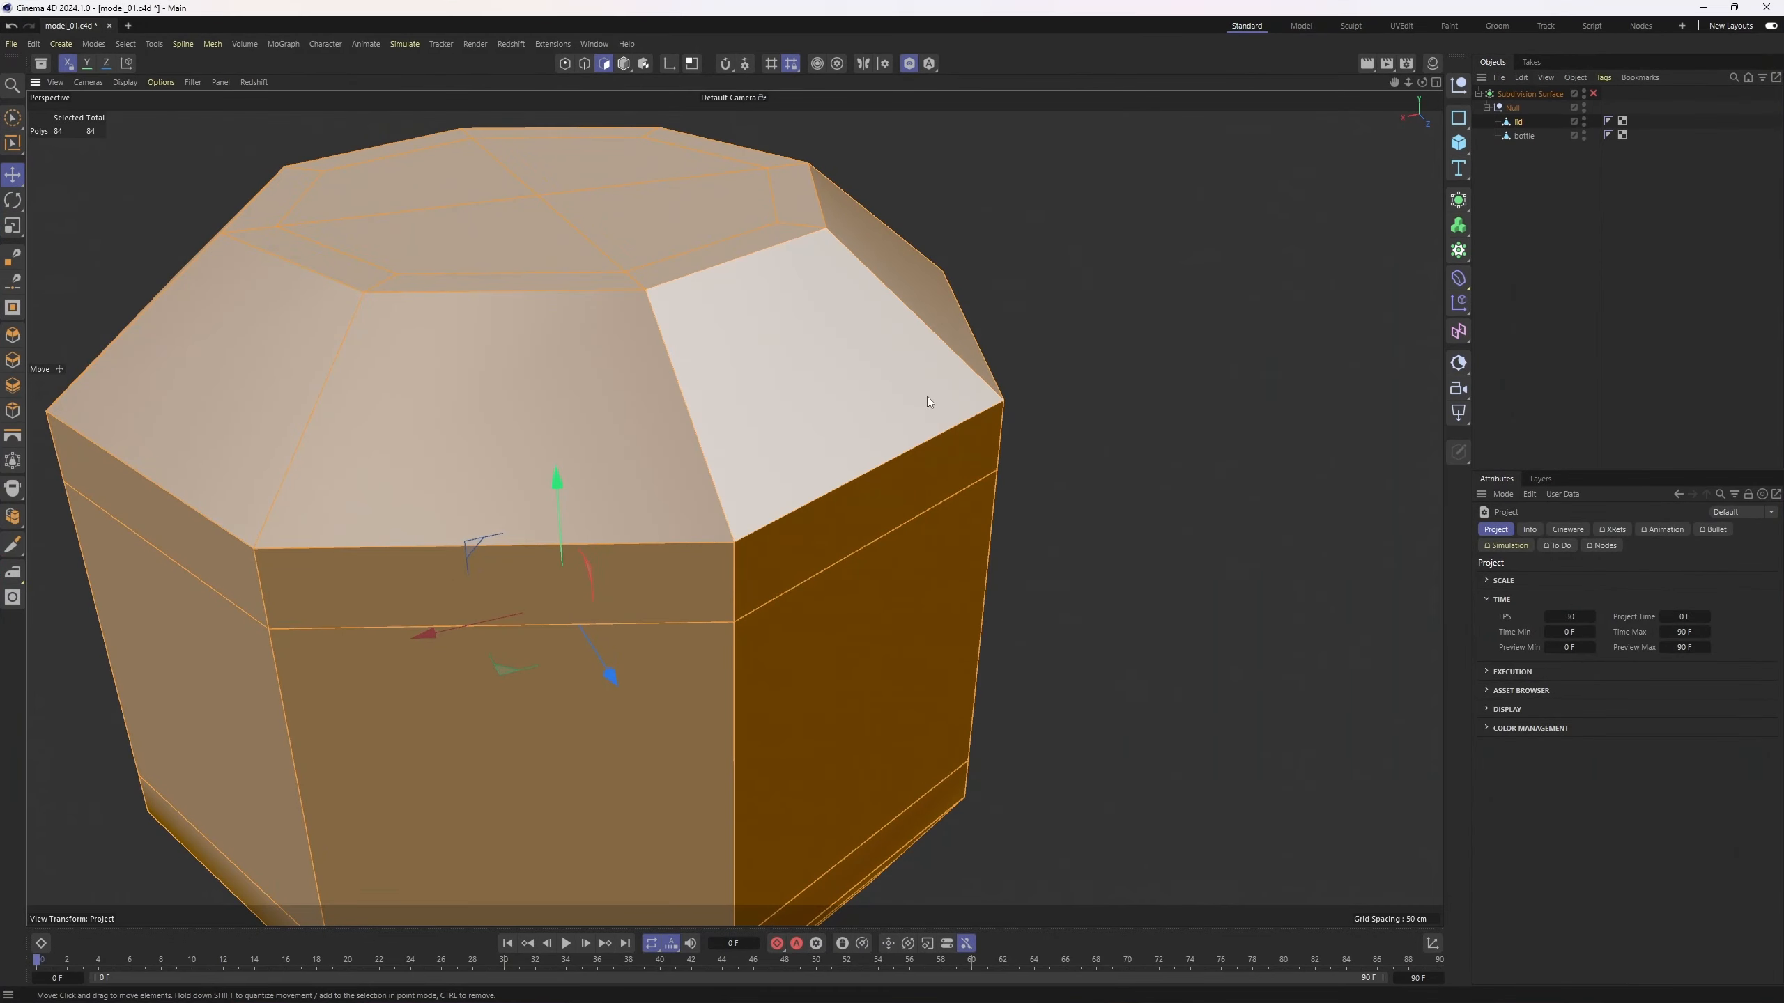
key("Return")
right_click_drag(927, 397, 924, 352, "alt")
left_click_drag(924, 358, 1159, 309, "alt")
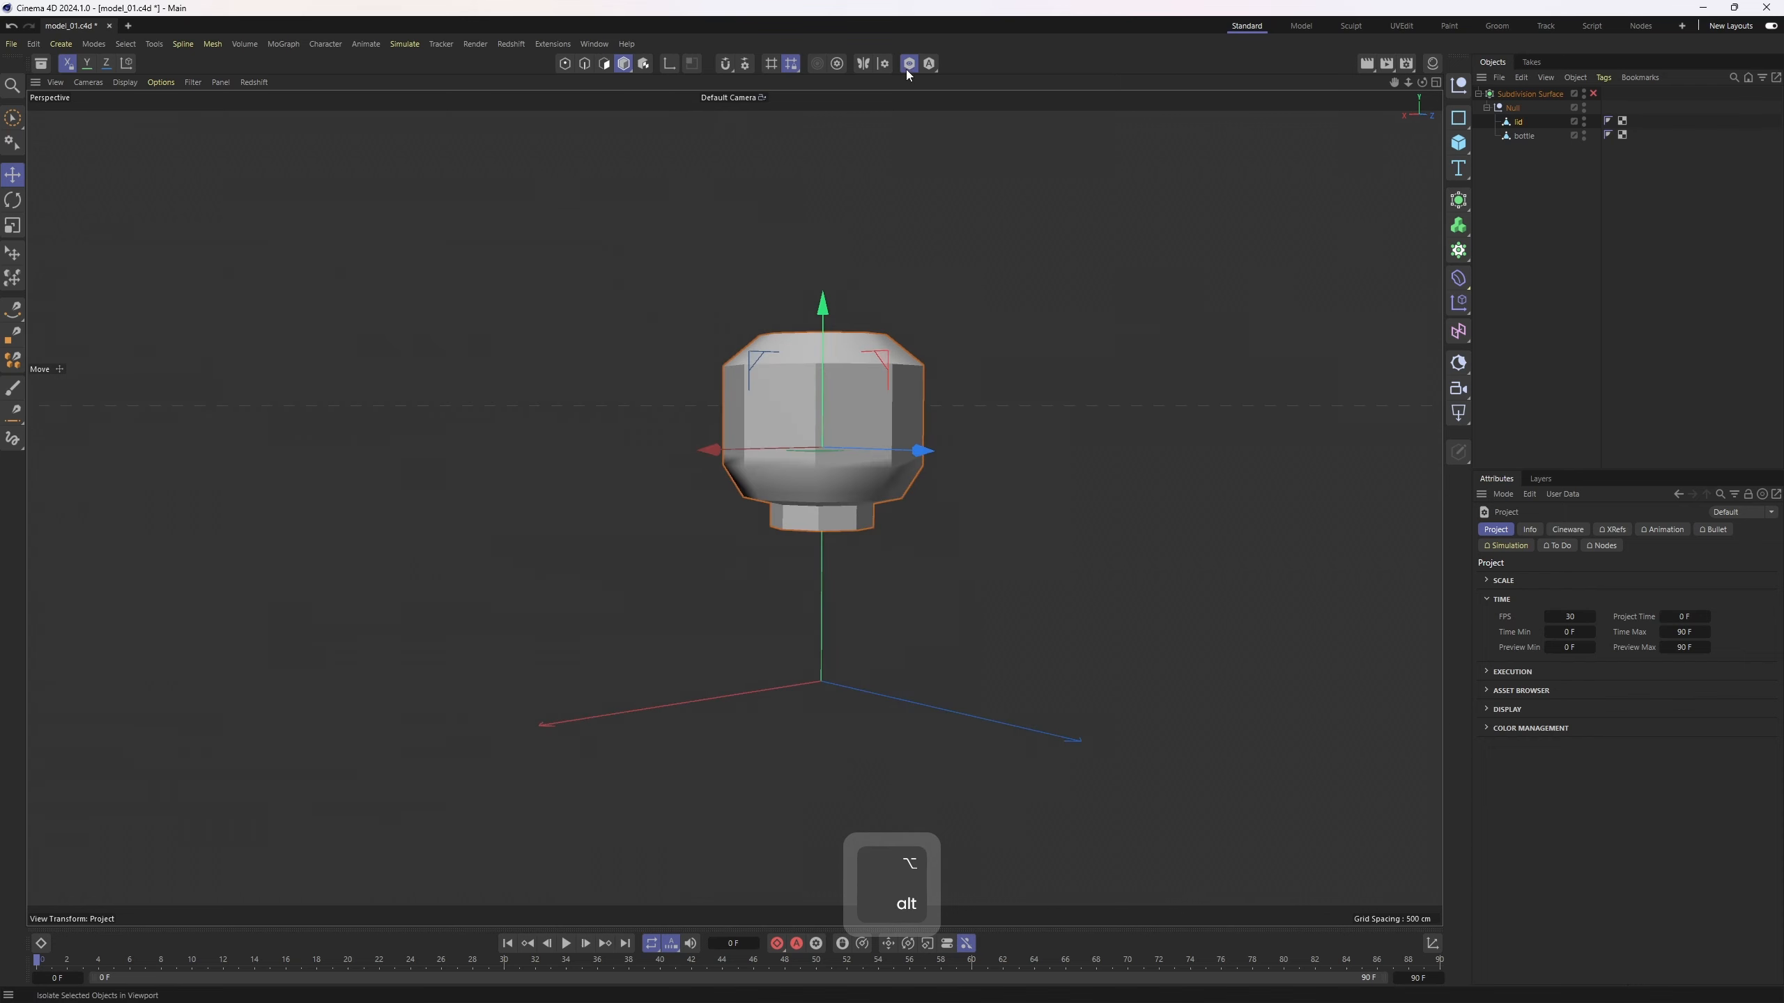
middle_click_drag(911, 603, 942, 575, "alt")
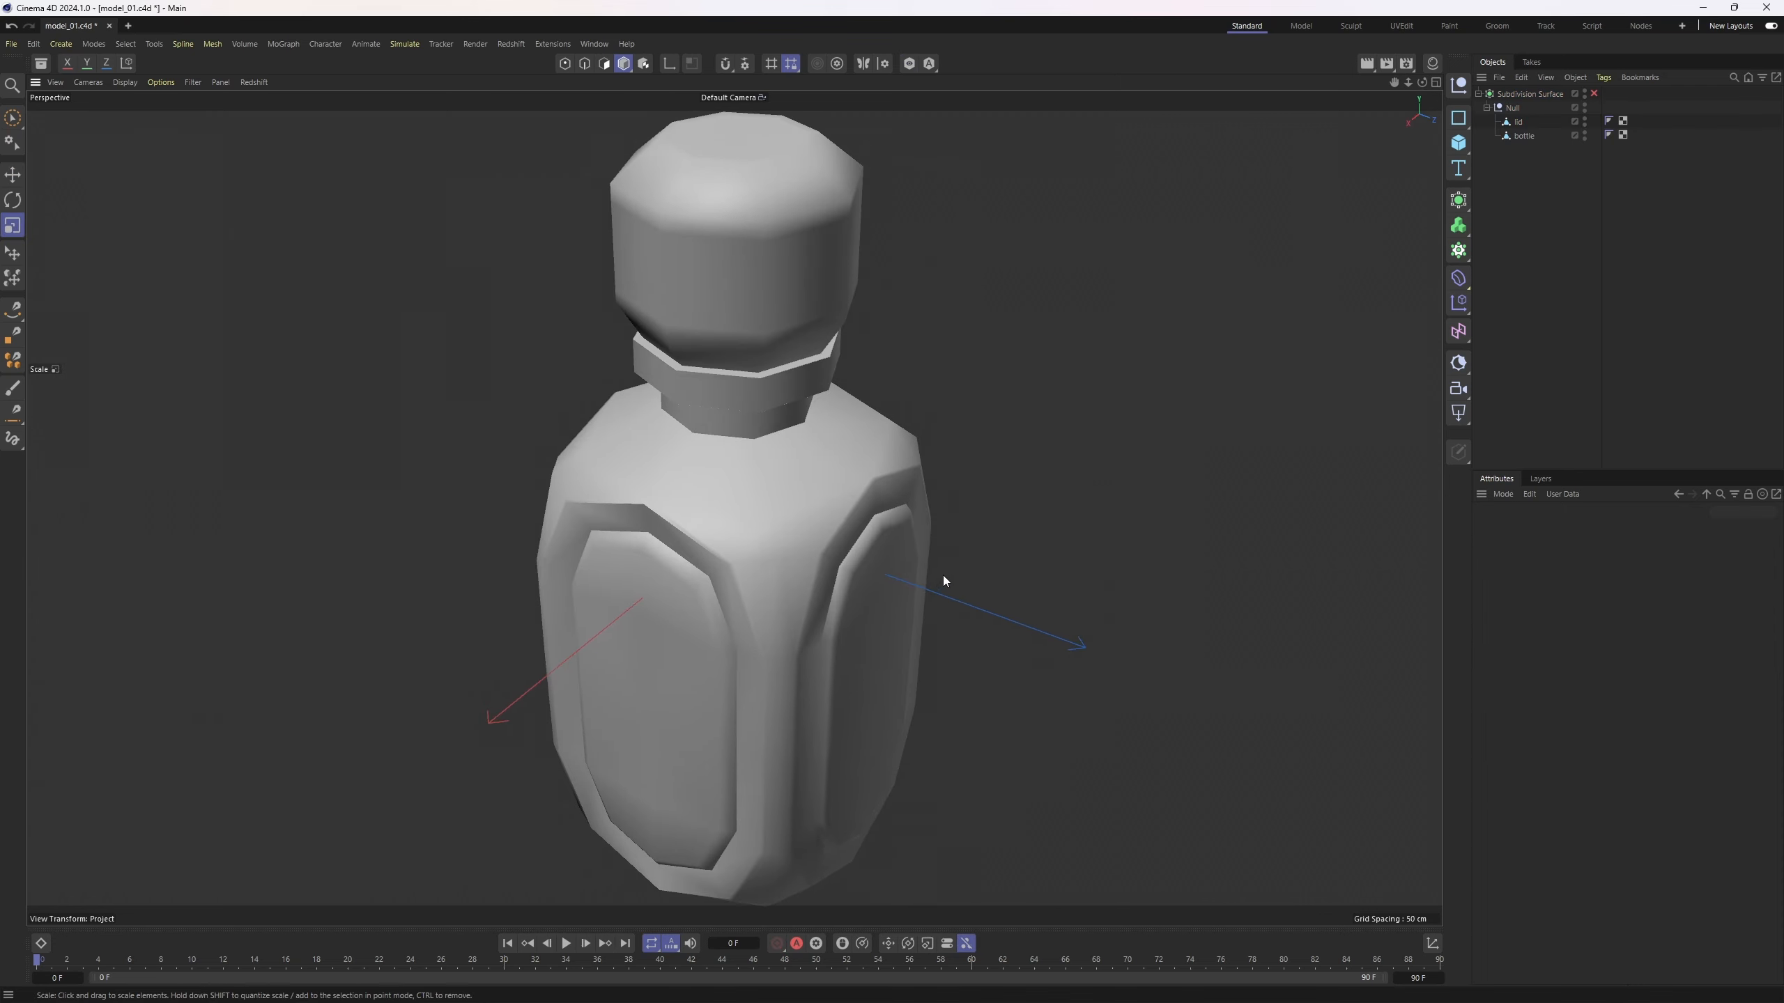
right_click_drag(942, 571, 800, 614, "alt")
left_click_drag(796, 610, 871, 492, "alt")
- Set the render output resolution to 720 pixels wide by 1280 pixels high
key("ctrl+b")
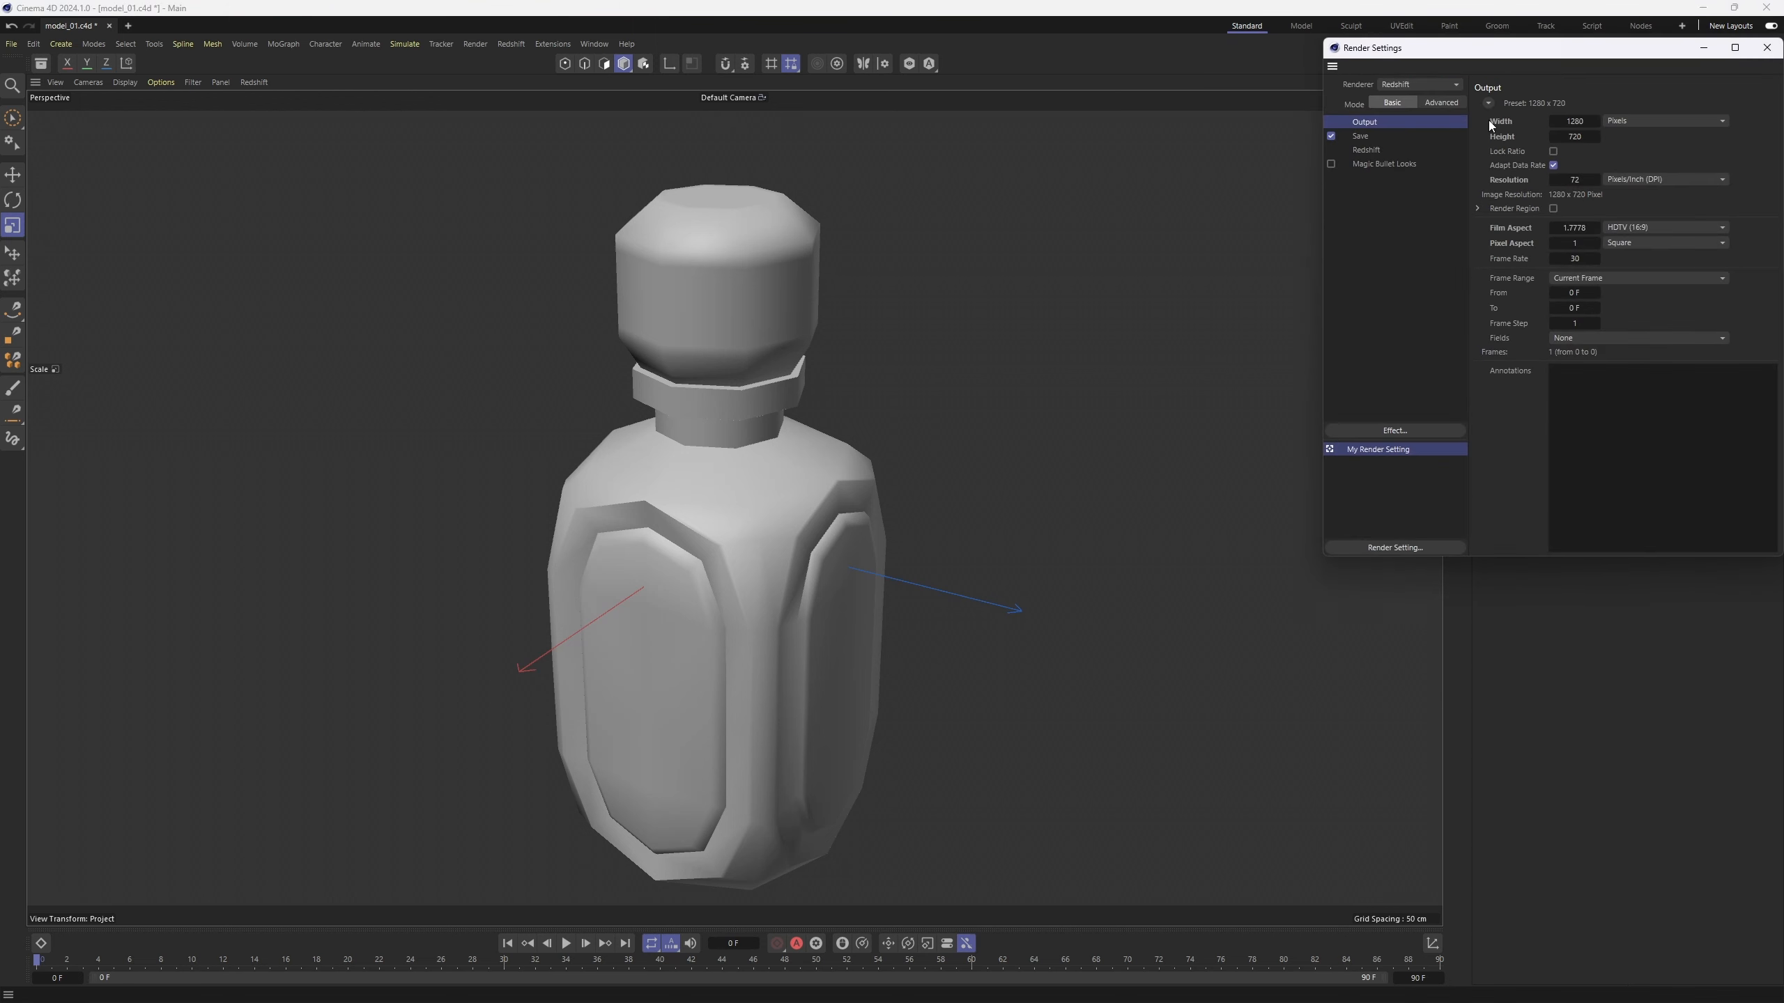
type("720")
key("Tab")
type("2")
double_click(1577, 142)
type("1280")
key("Return")
left_click_drag(1659, 54, 1382, 111)
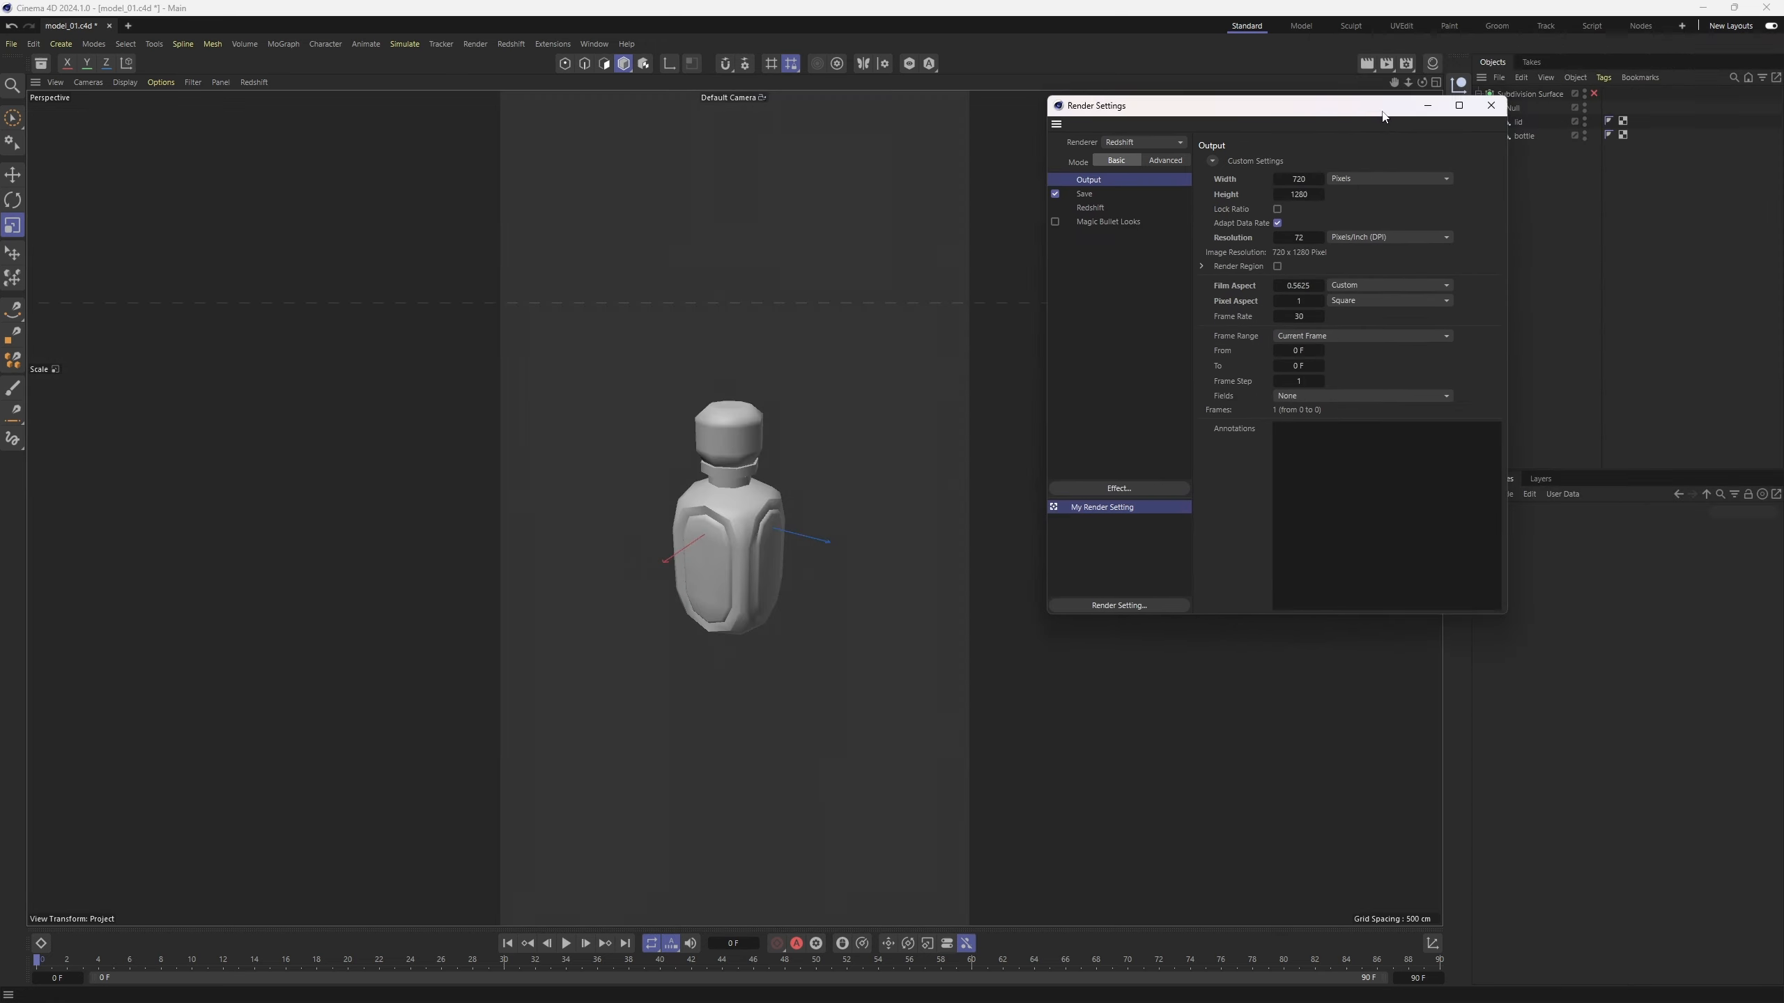
left_click(1489, 105)
- Add a standard camera with an 85 mm focal length and vertical sensor fit, framing the bottle in the portrait view
left_click(1453, 392)
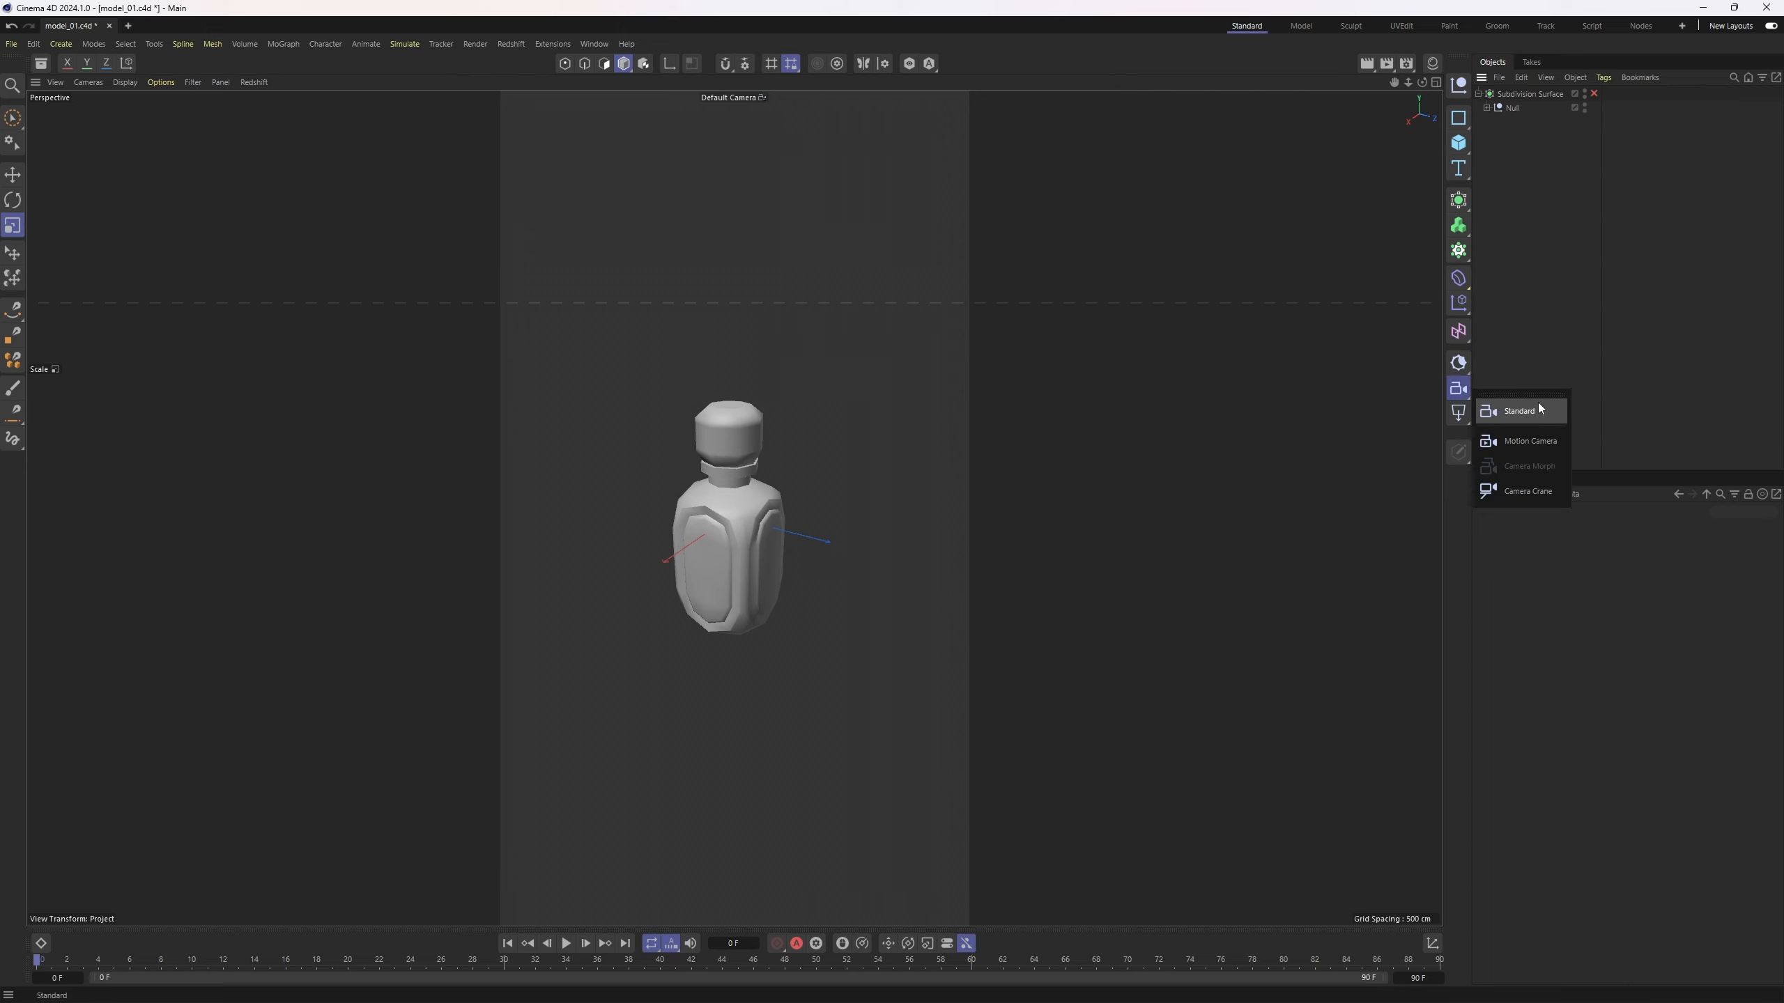
left_click(1544, 409)
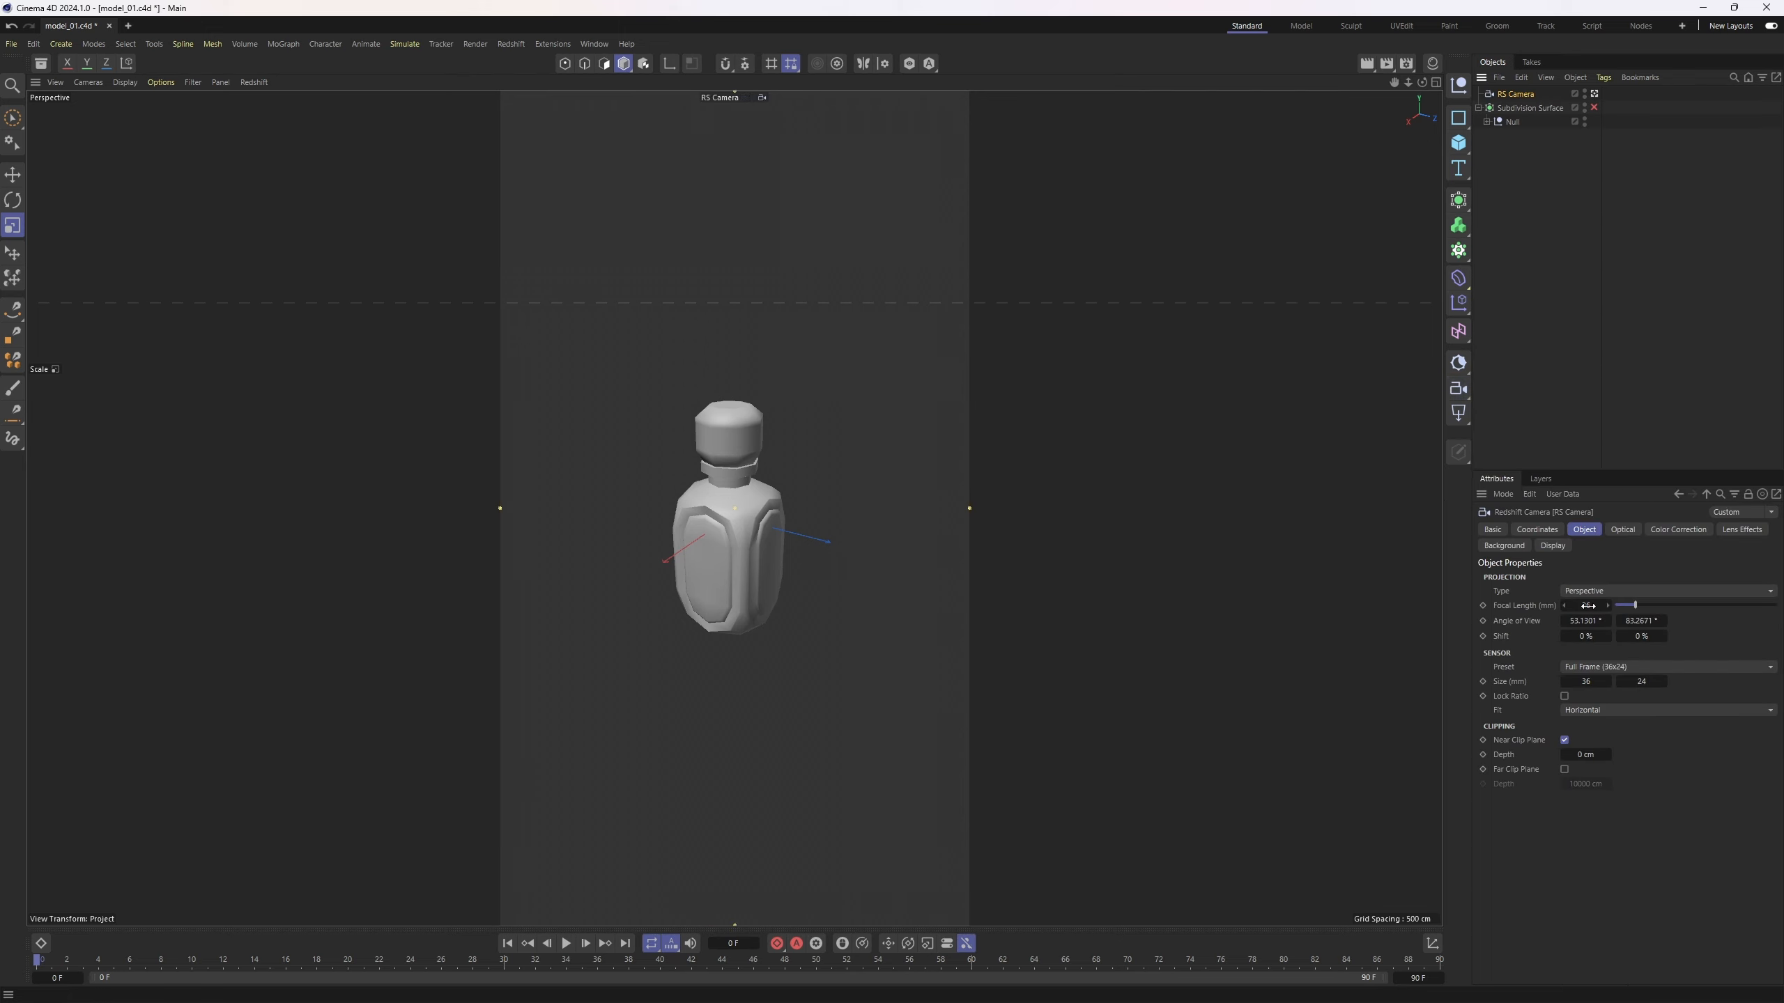
type("85")
key("Return")
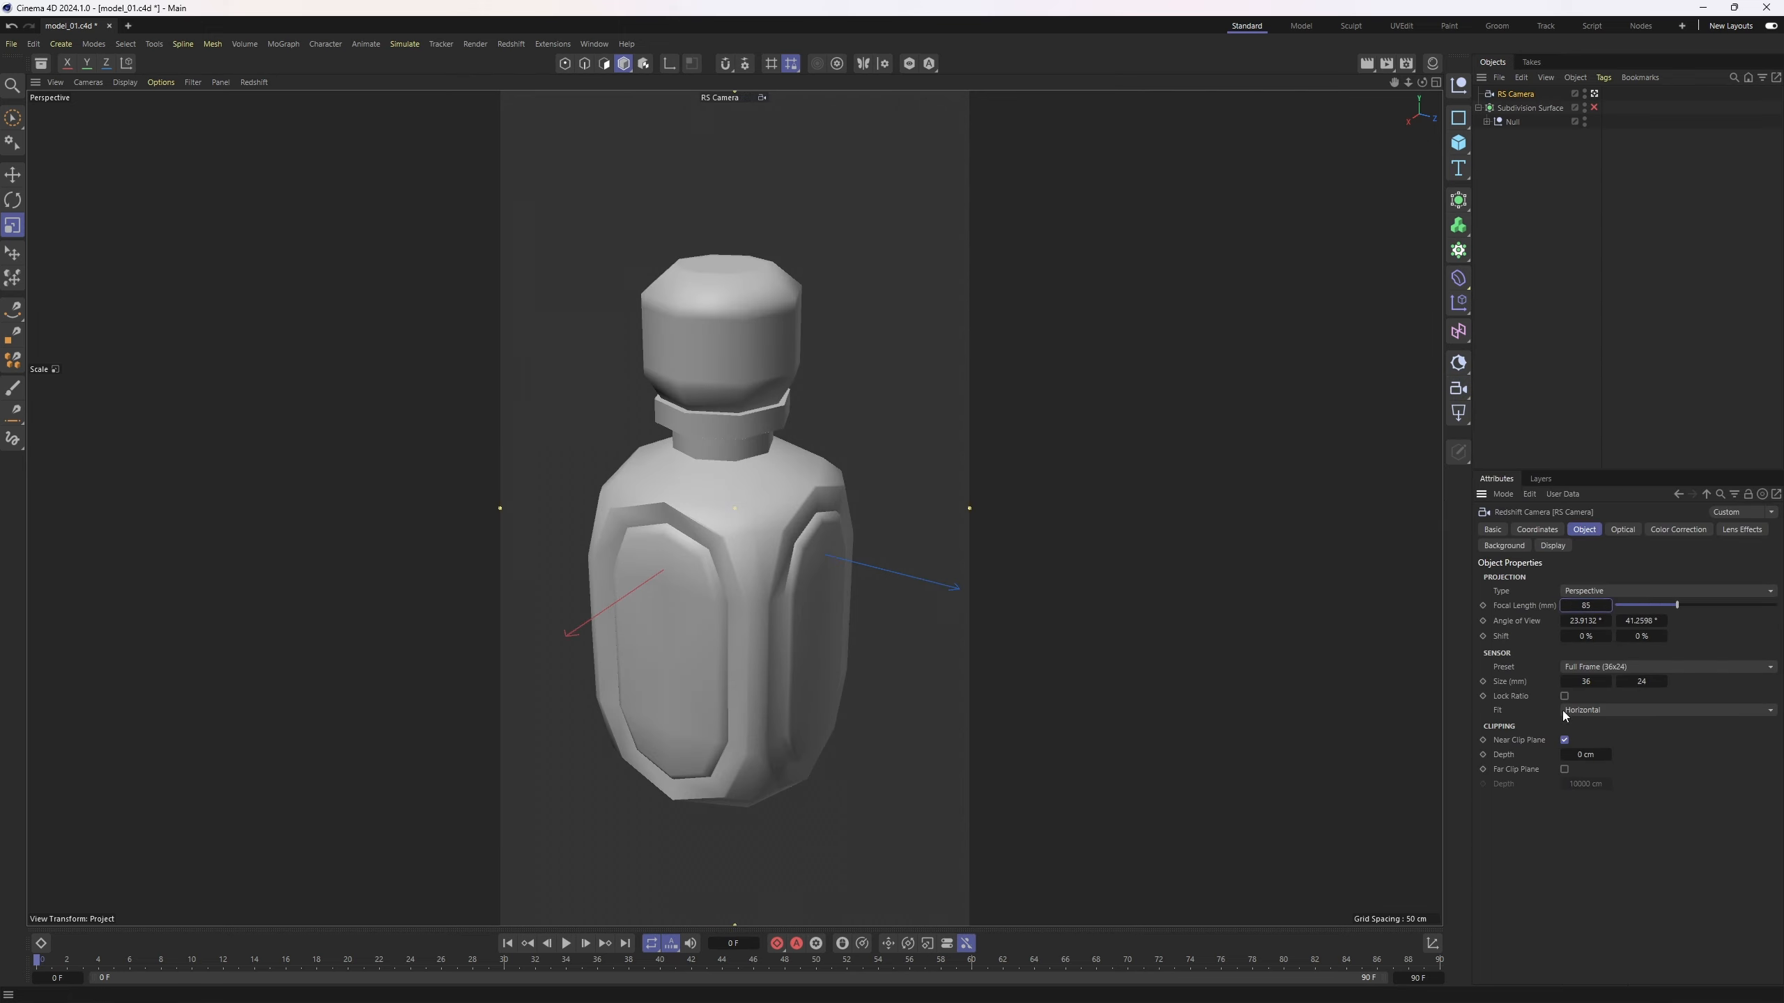
left_click(1592, 714)
left_click(1620, 758)
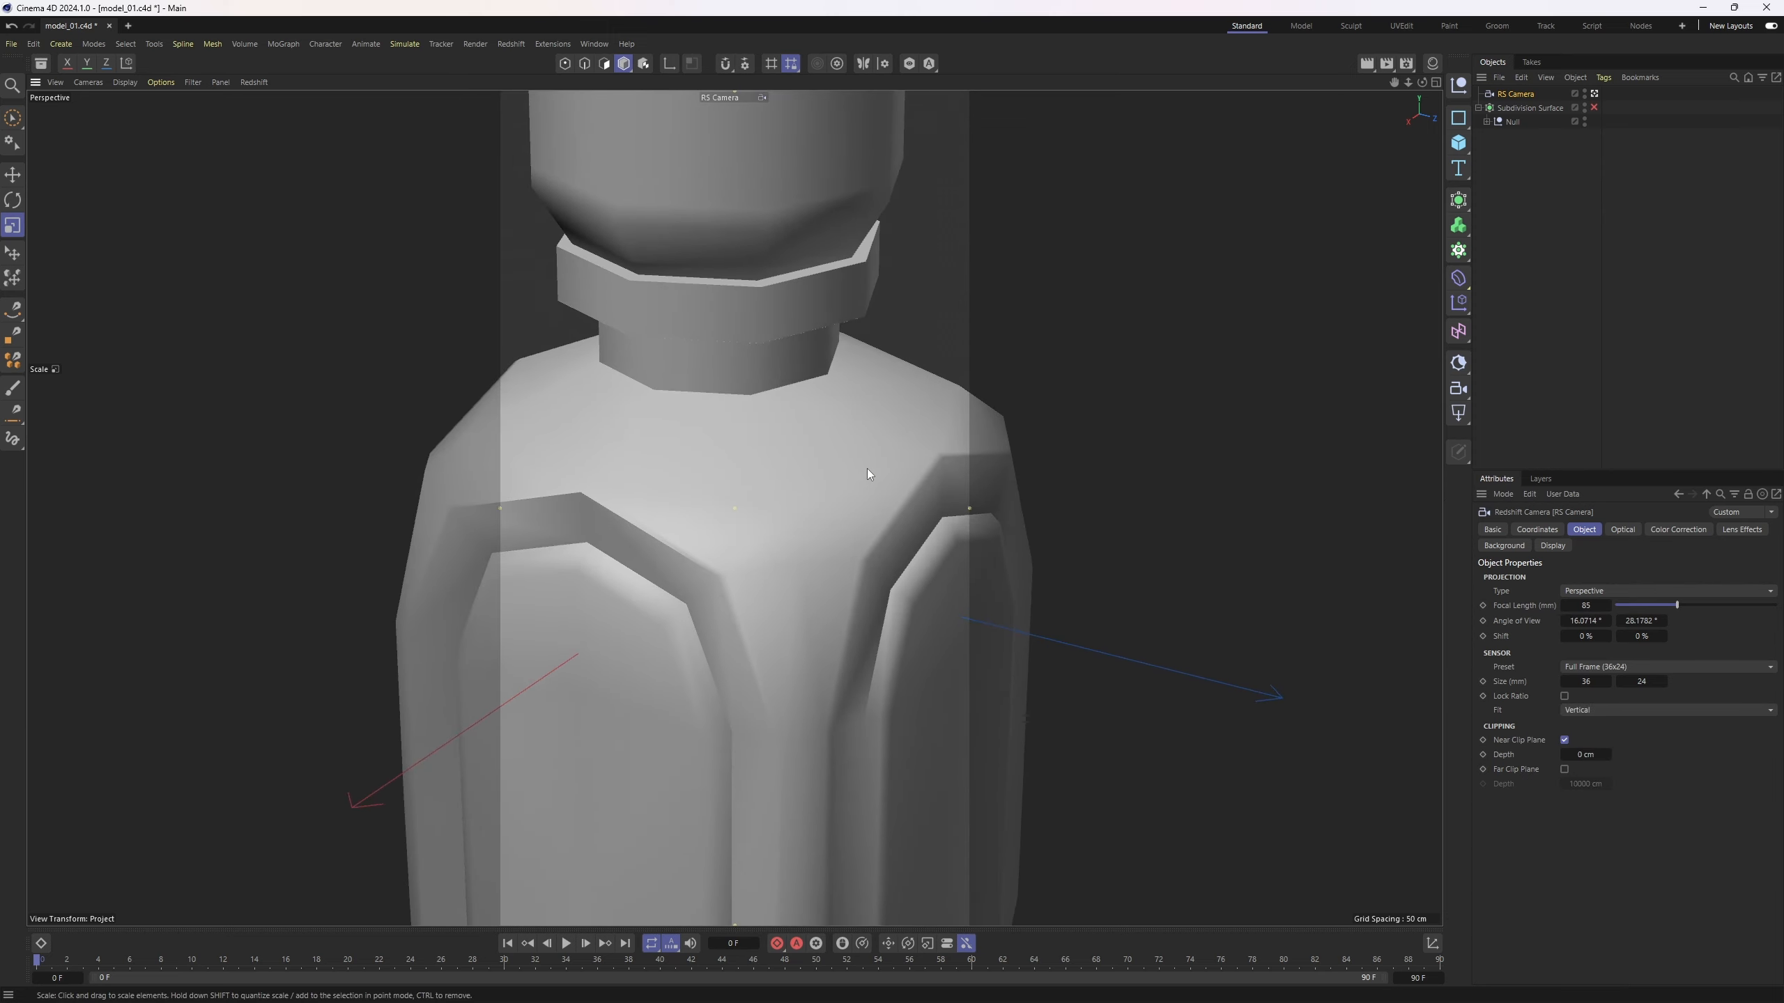
right_click_drag(867, 469, 725, 451, "alt")
left_click_drag(724, 452, 699, 551, "alt")
middle_click_drag(700, 551, 666, 548, "alt")
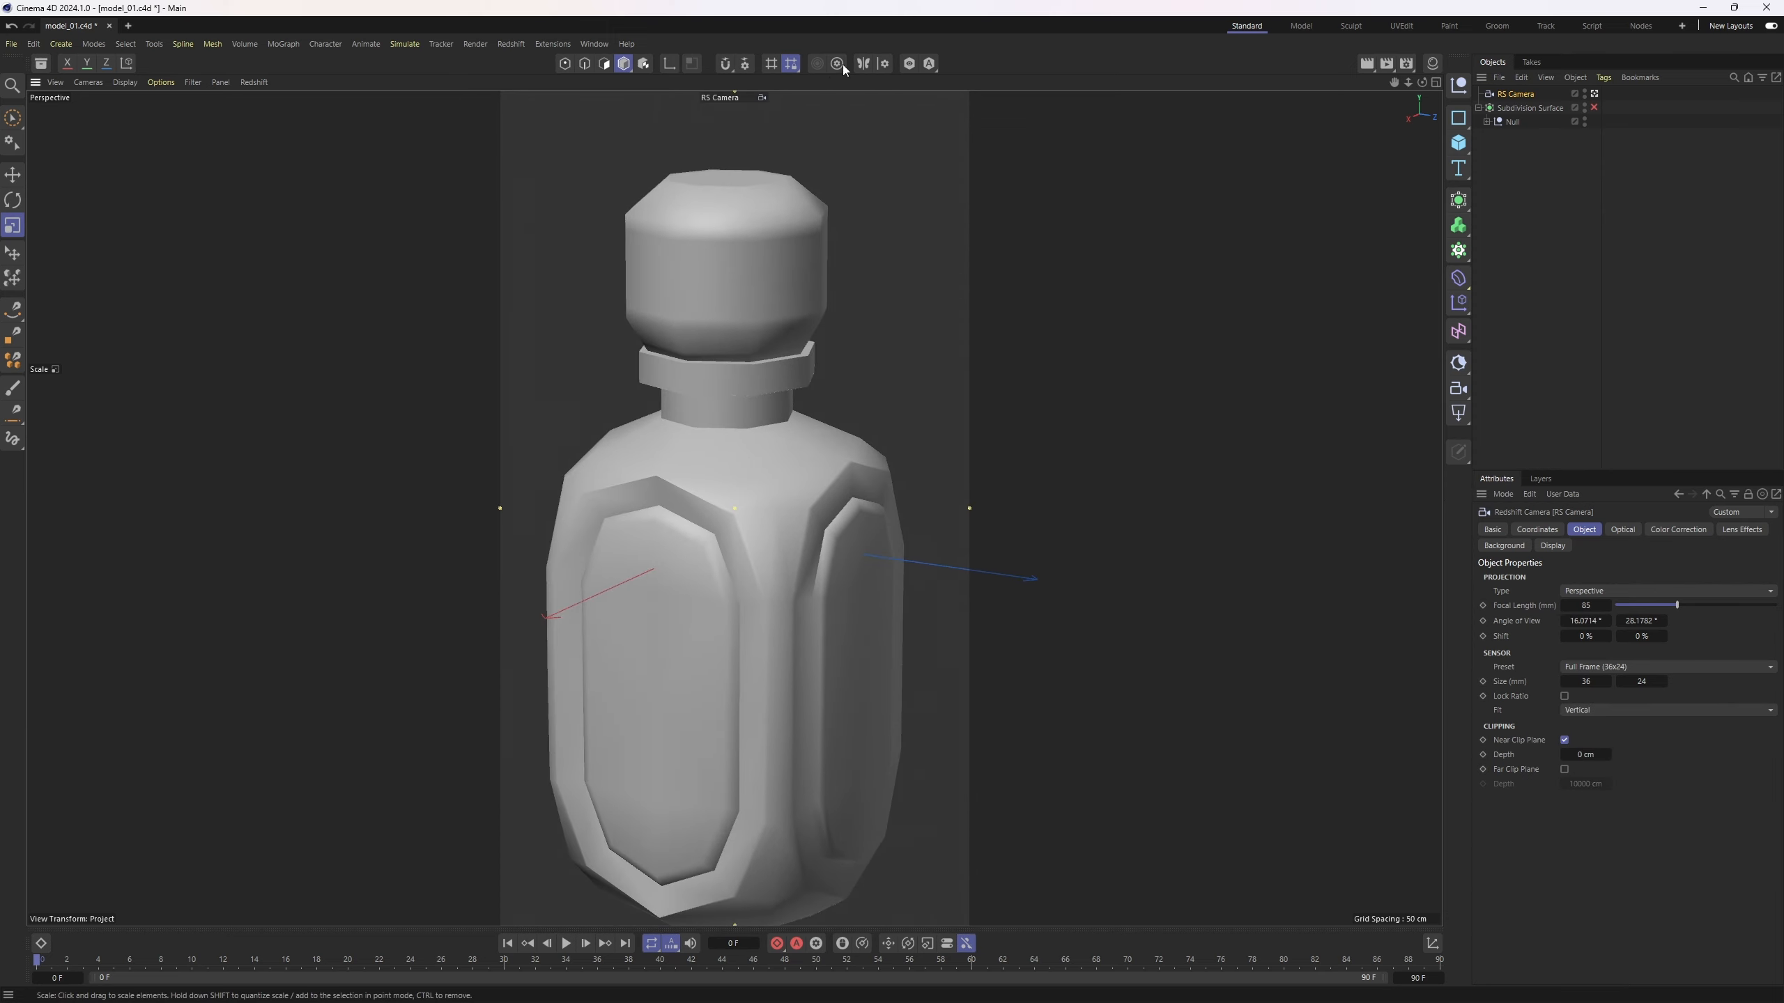
- Open the Redshift RenderView docked beside the viewport and start the live interactive render
left_click(555, 44)
mouse_move(511, 44)
left_click(536, 161)
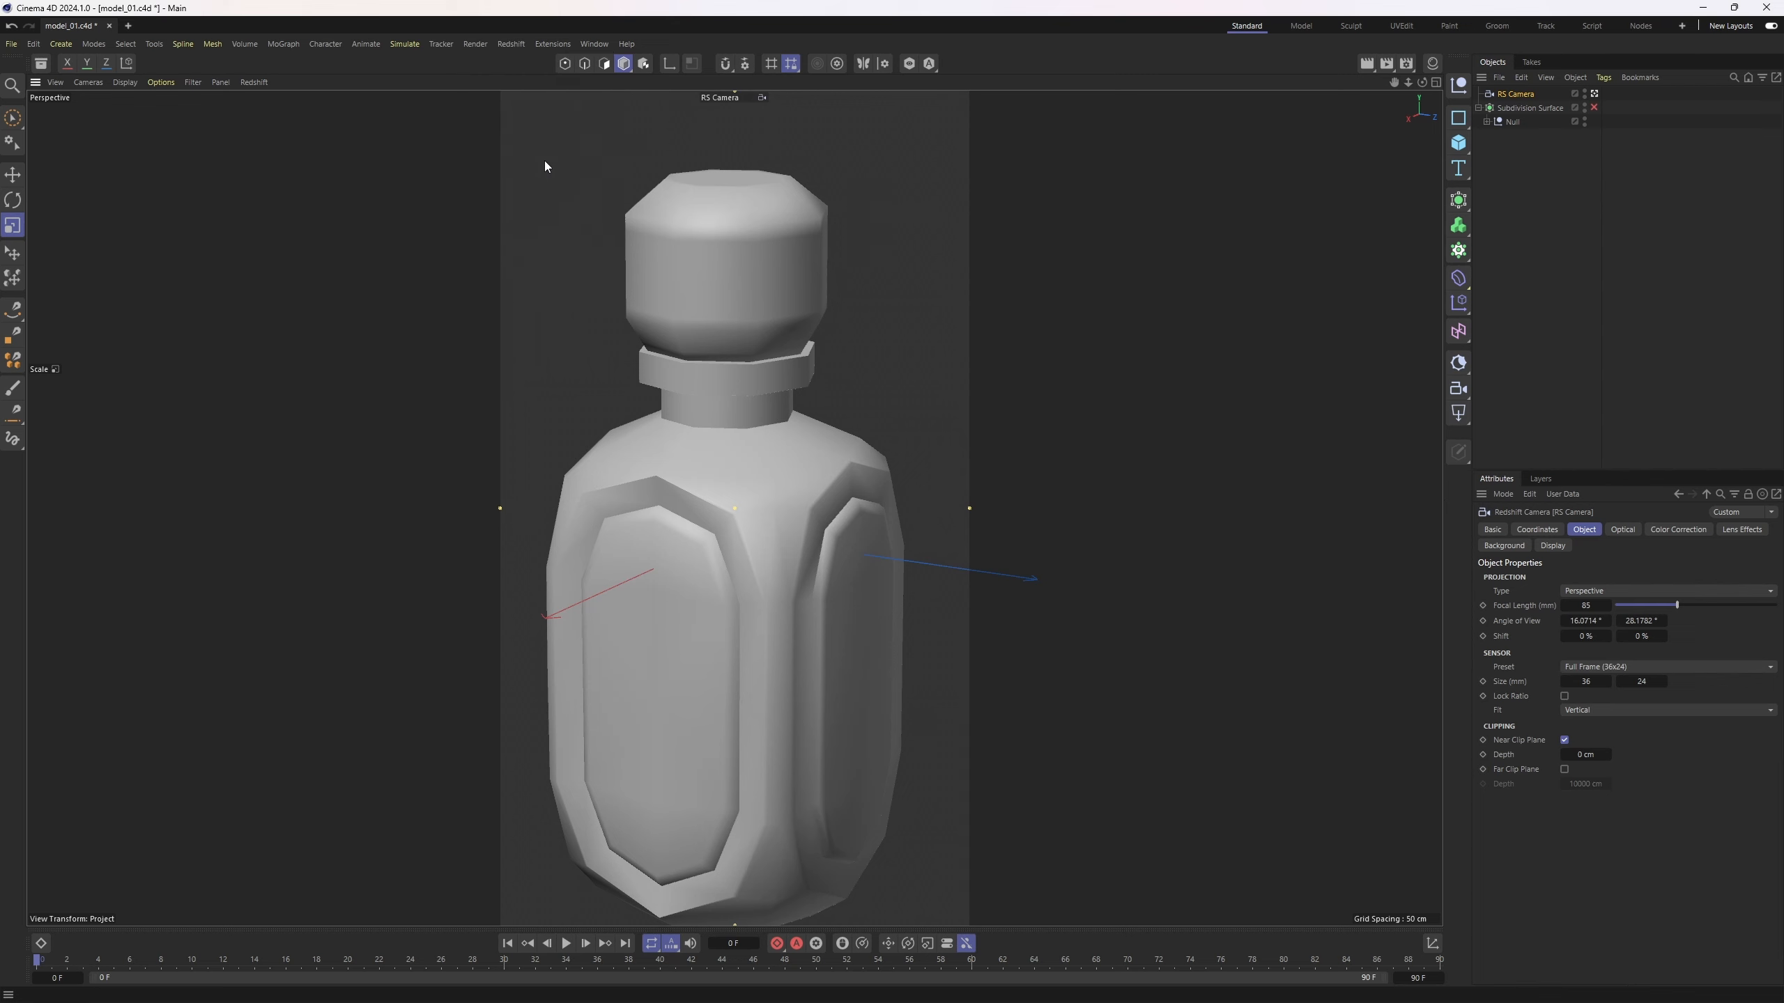
left_click_drag(546, 169, 1416, 258)
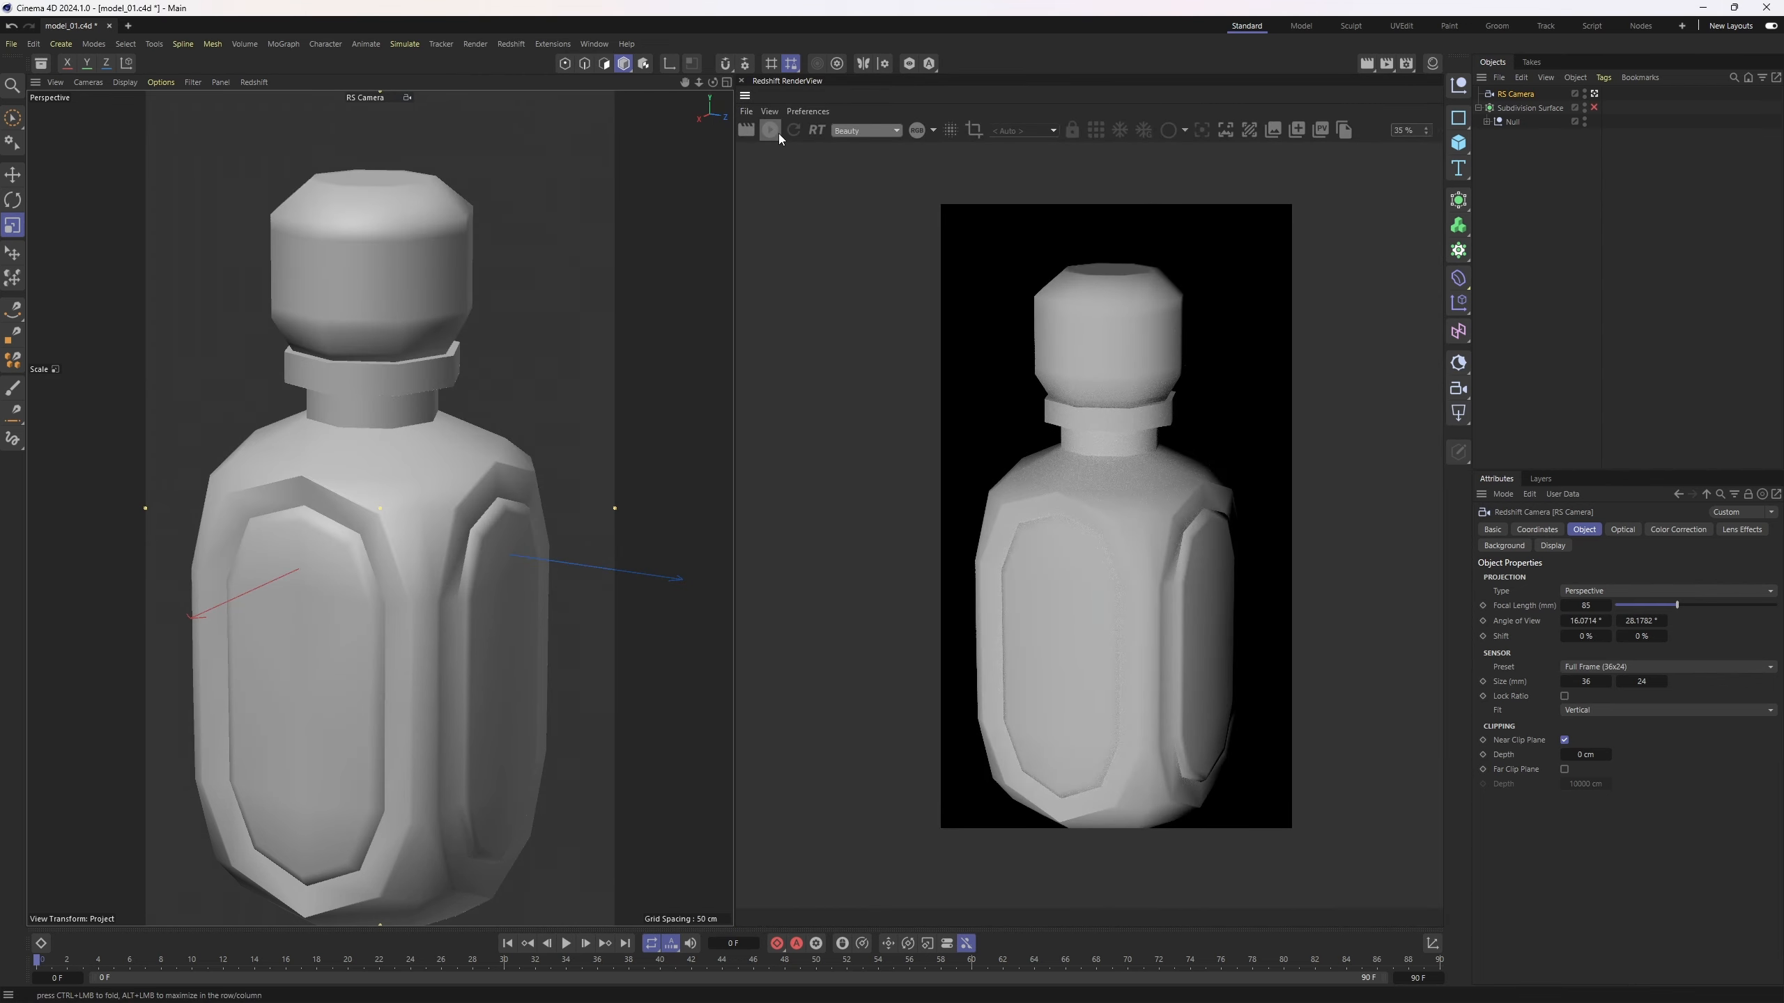
left_click(771, 131)
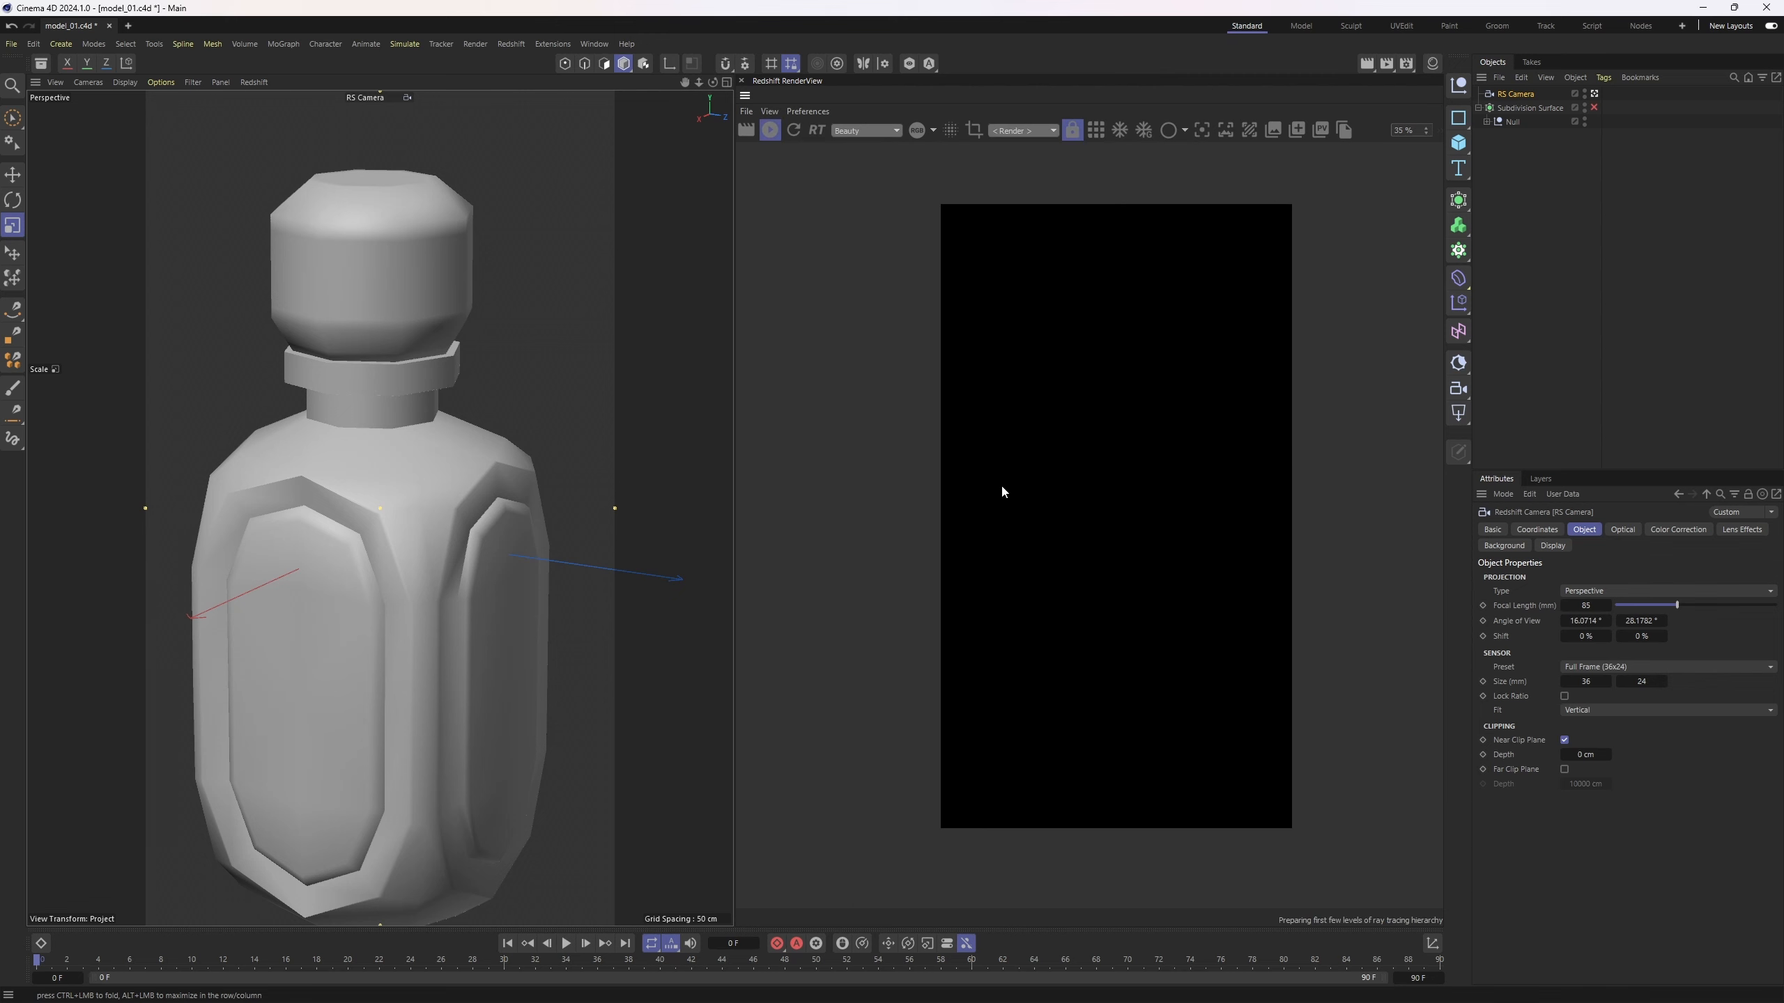
- Add a dome light textured with the blurred canada_montreal_pierre_kitchen EXR and re-enable Subdivision Surface
left_click(1459, 413)
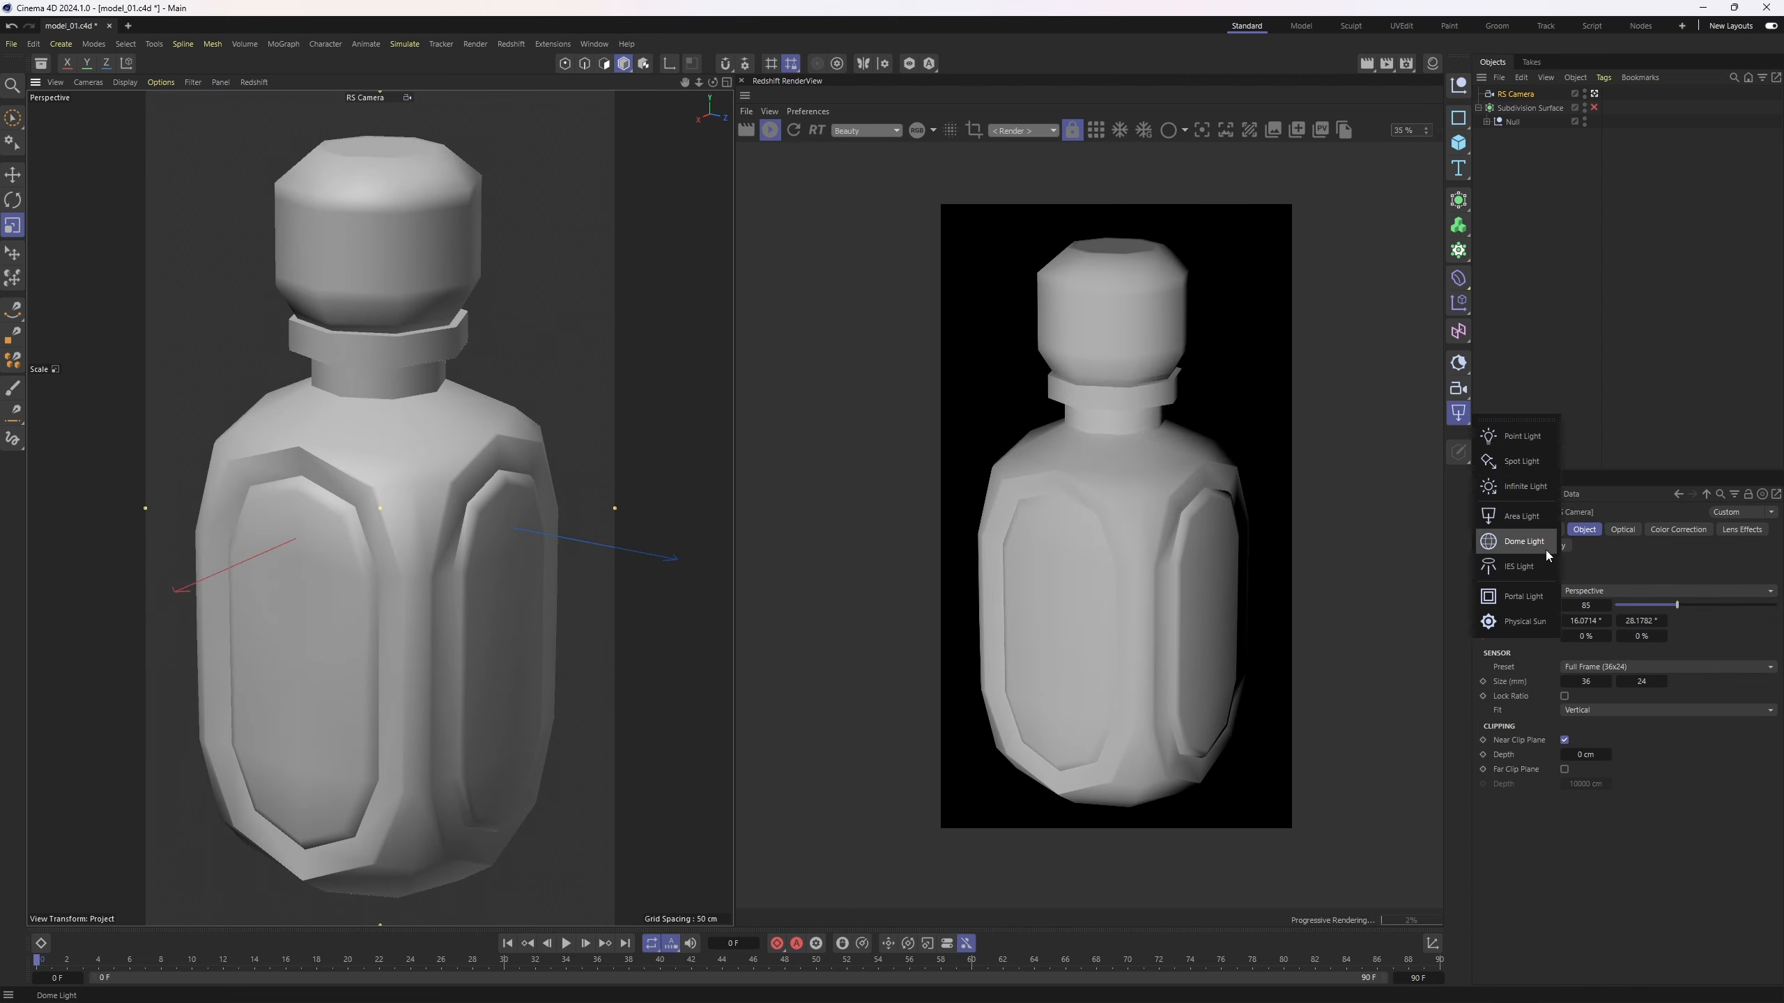
left_click(1524, 541)
left_click(1771, 682)
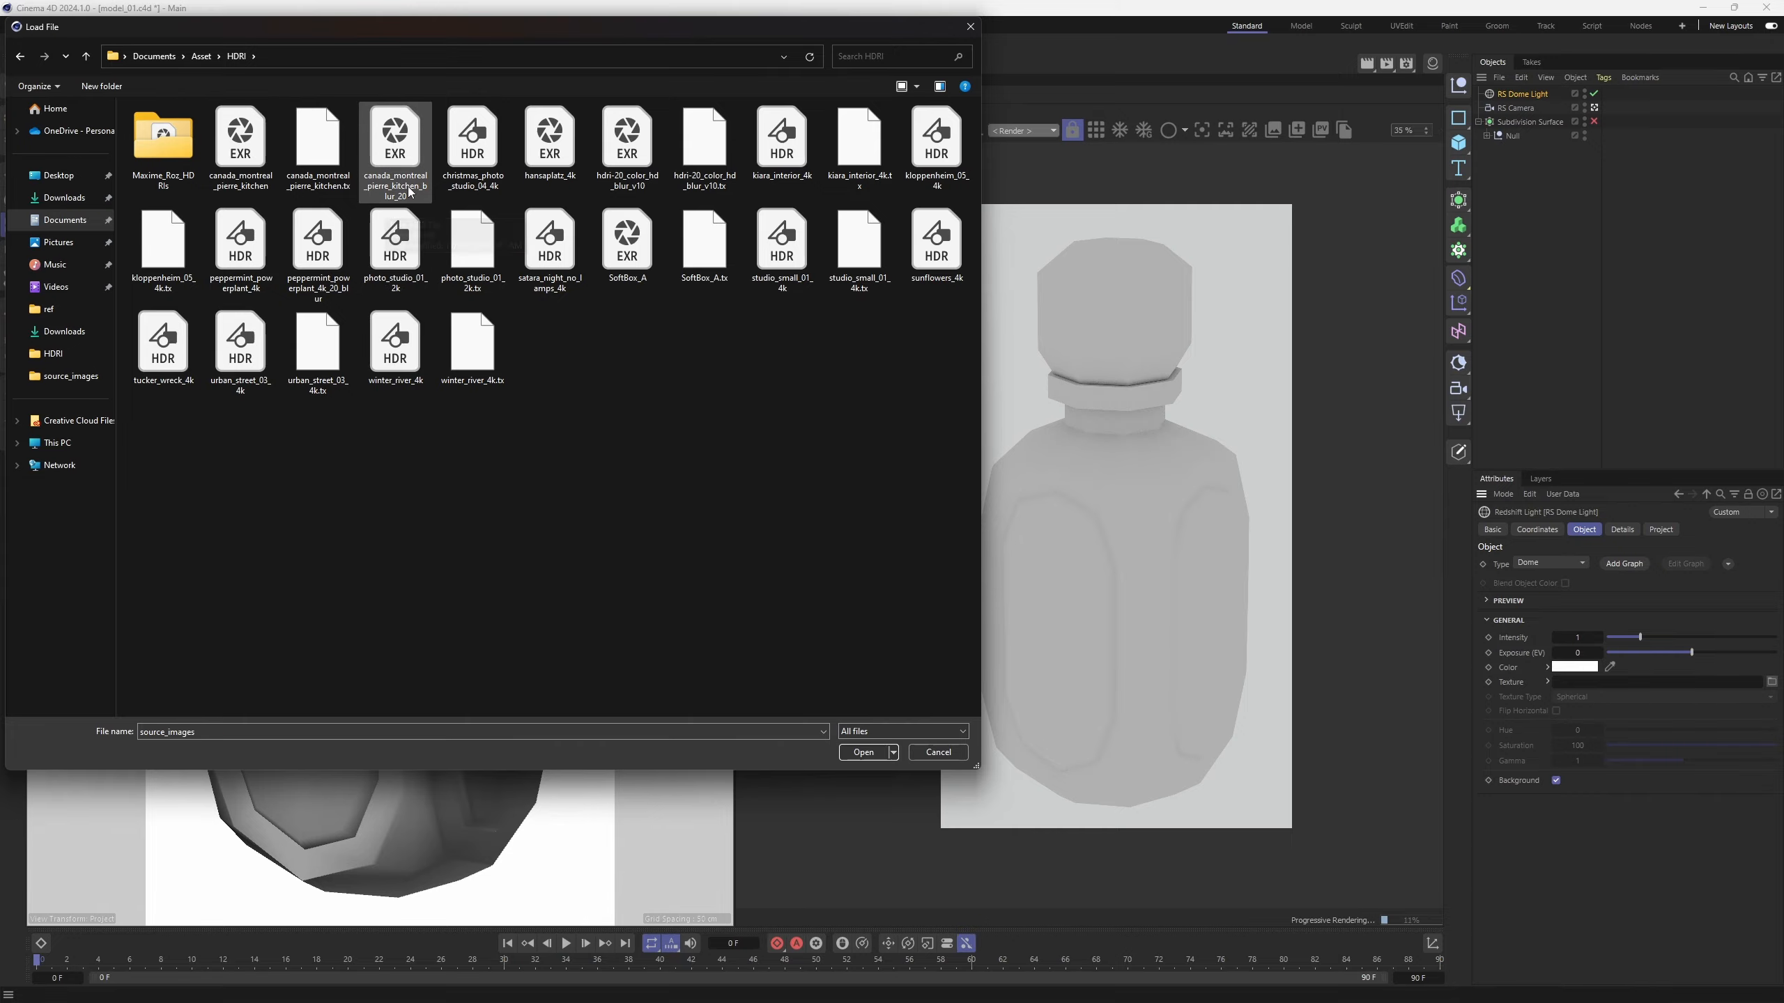
double_click(390, 225)
left_click(1011, 573)
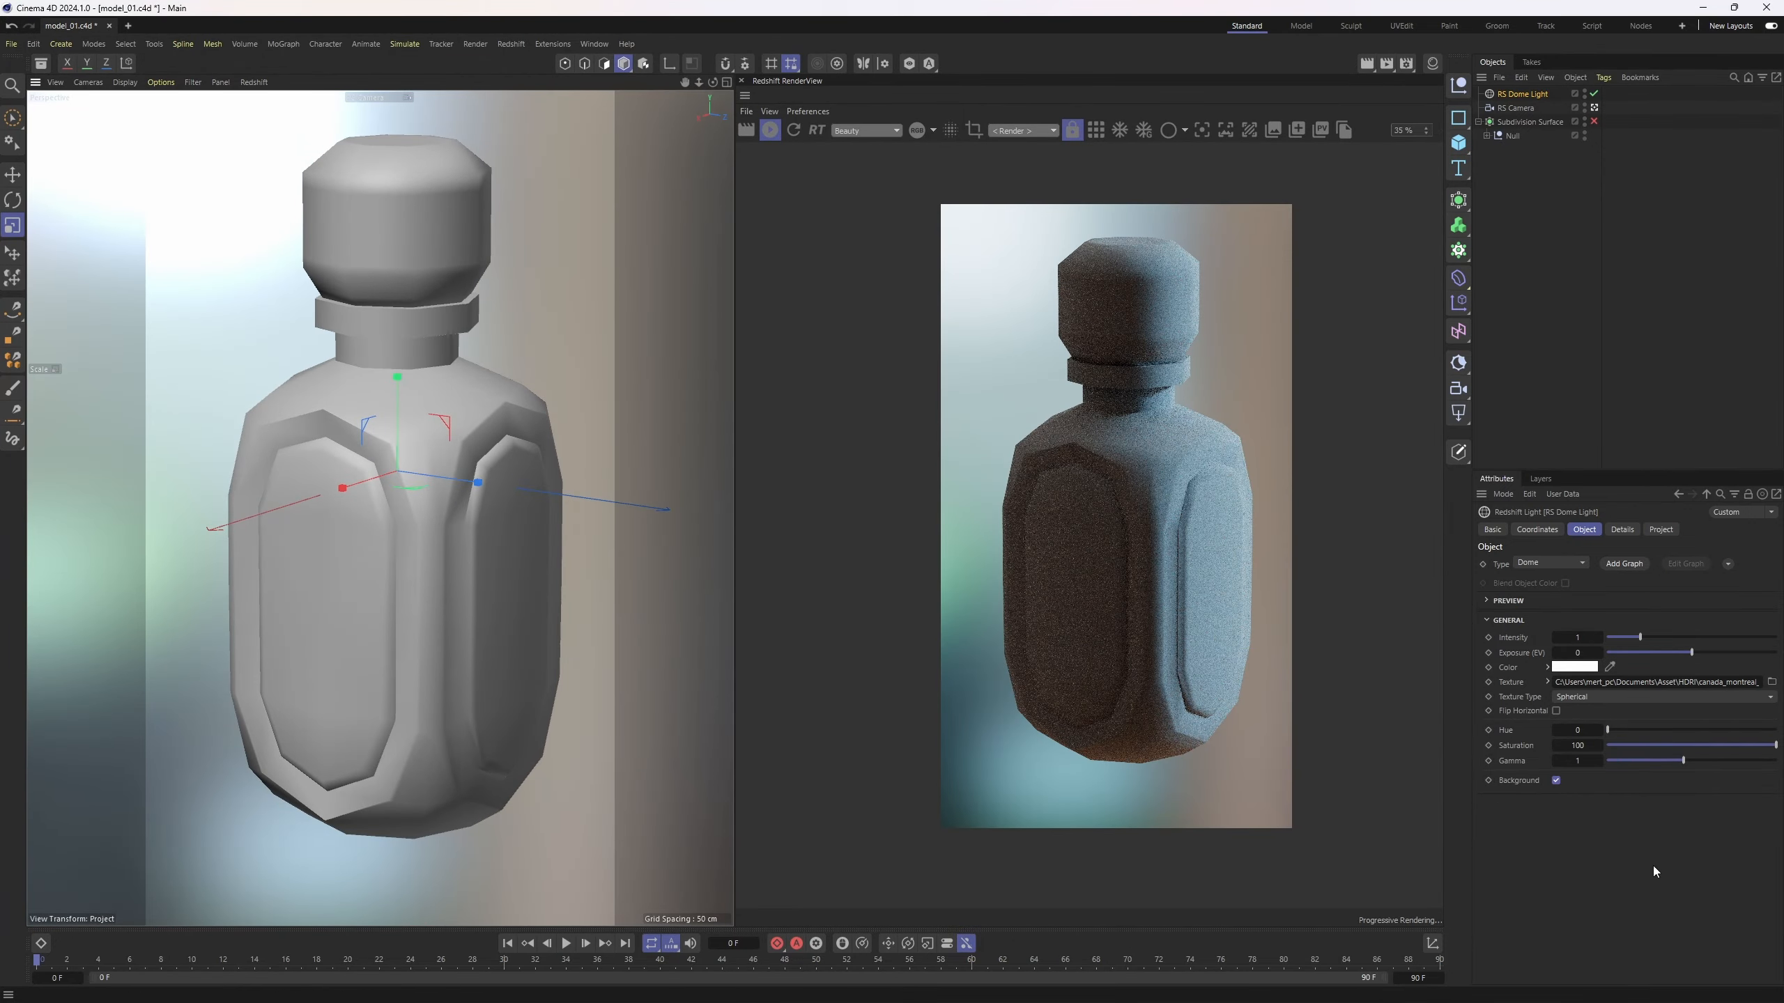
left_click(1594, 121)
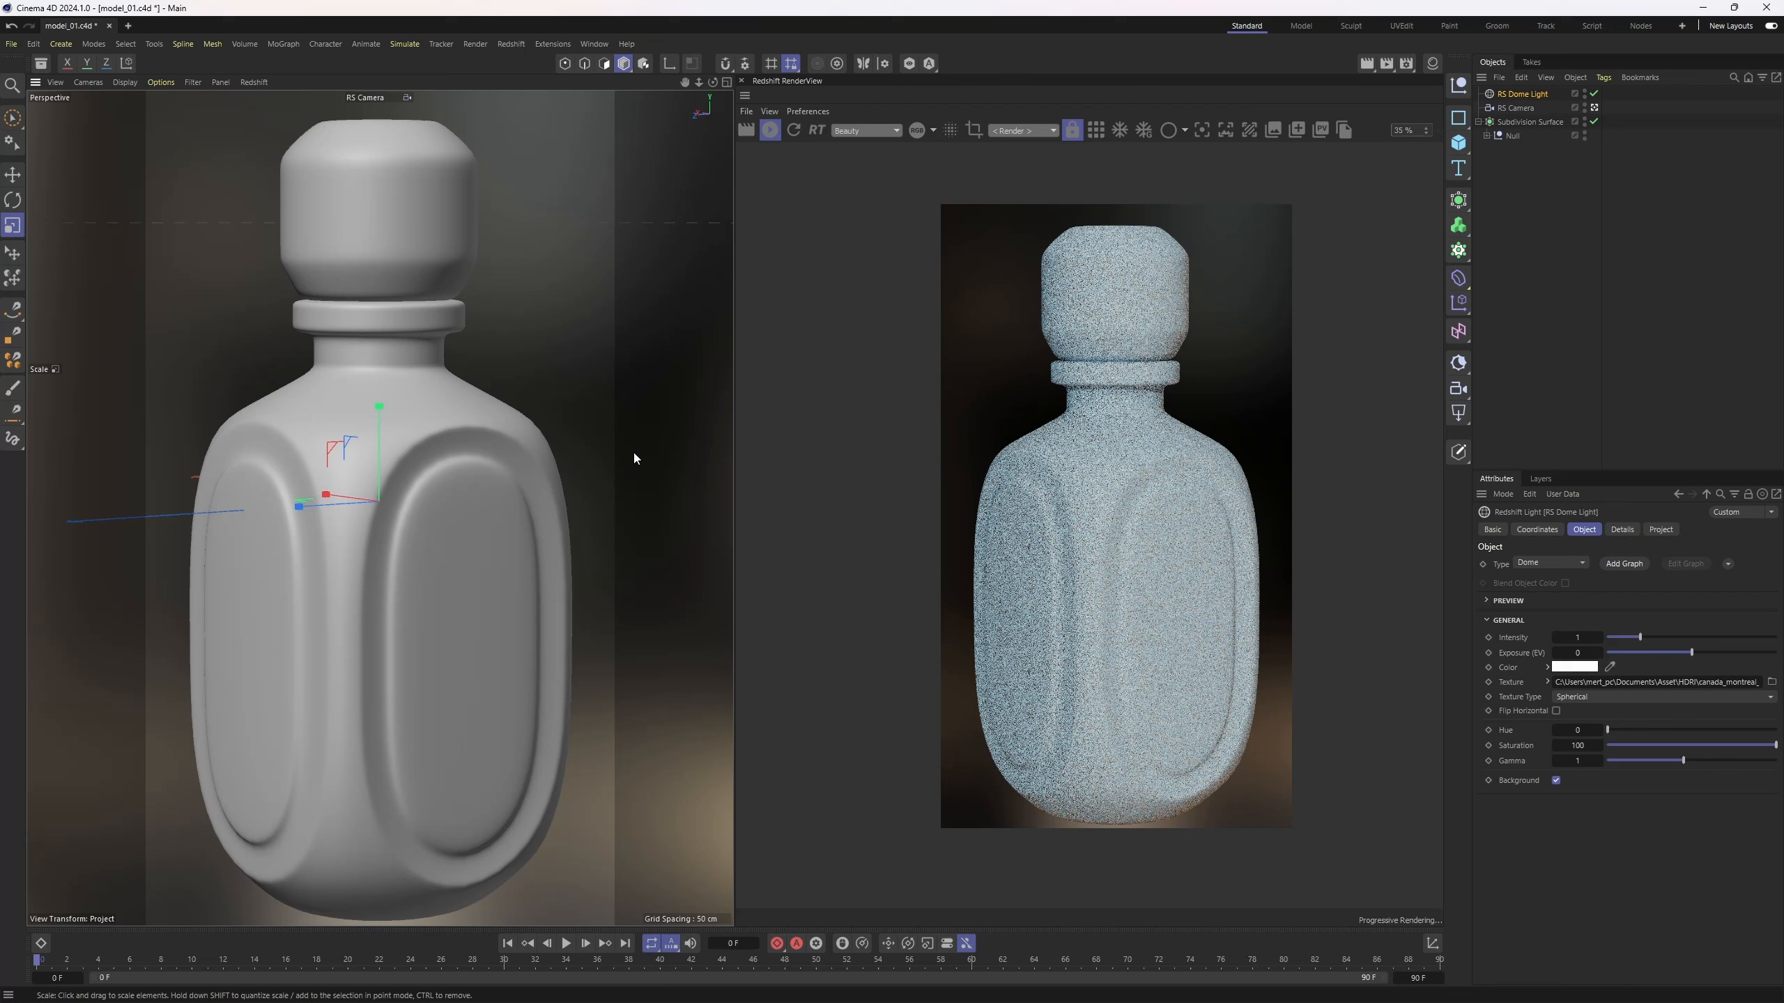
- Show the Material Manager and create a new Redshift Standard material
left_click(1432, 64)
left_click(1368, 169)
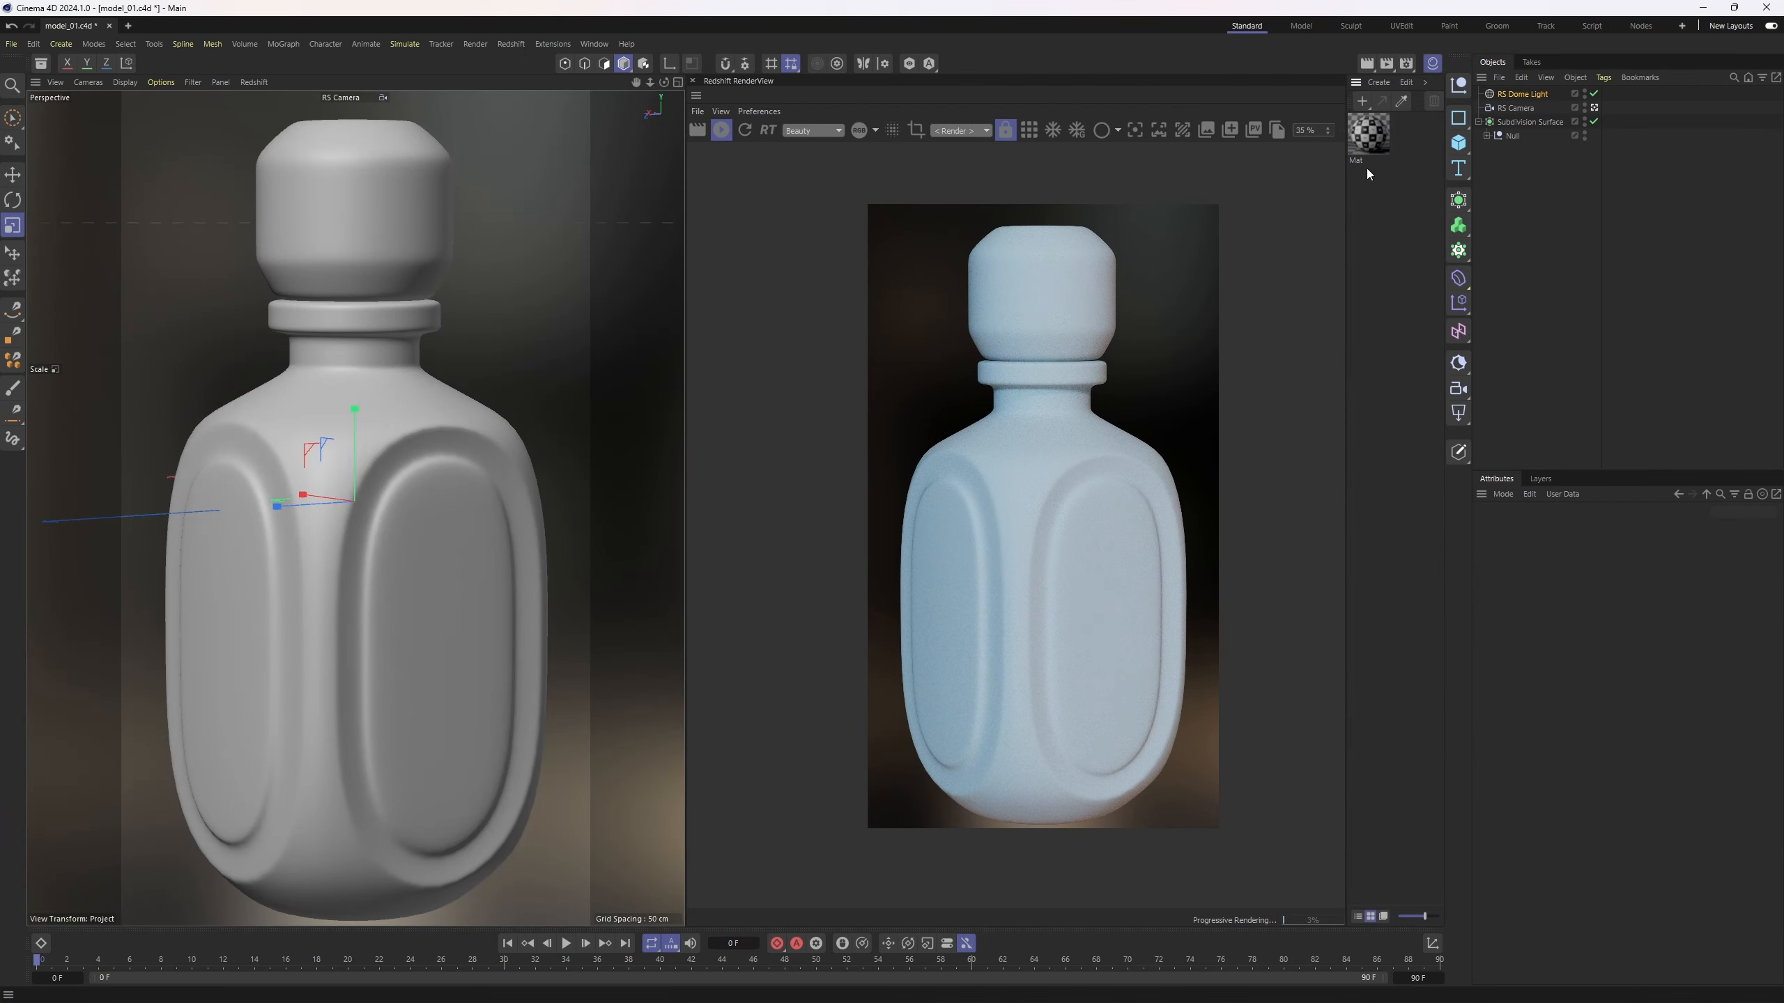
left_click(1515, 209)
double_click(1386, 181)
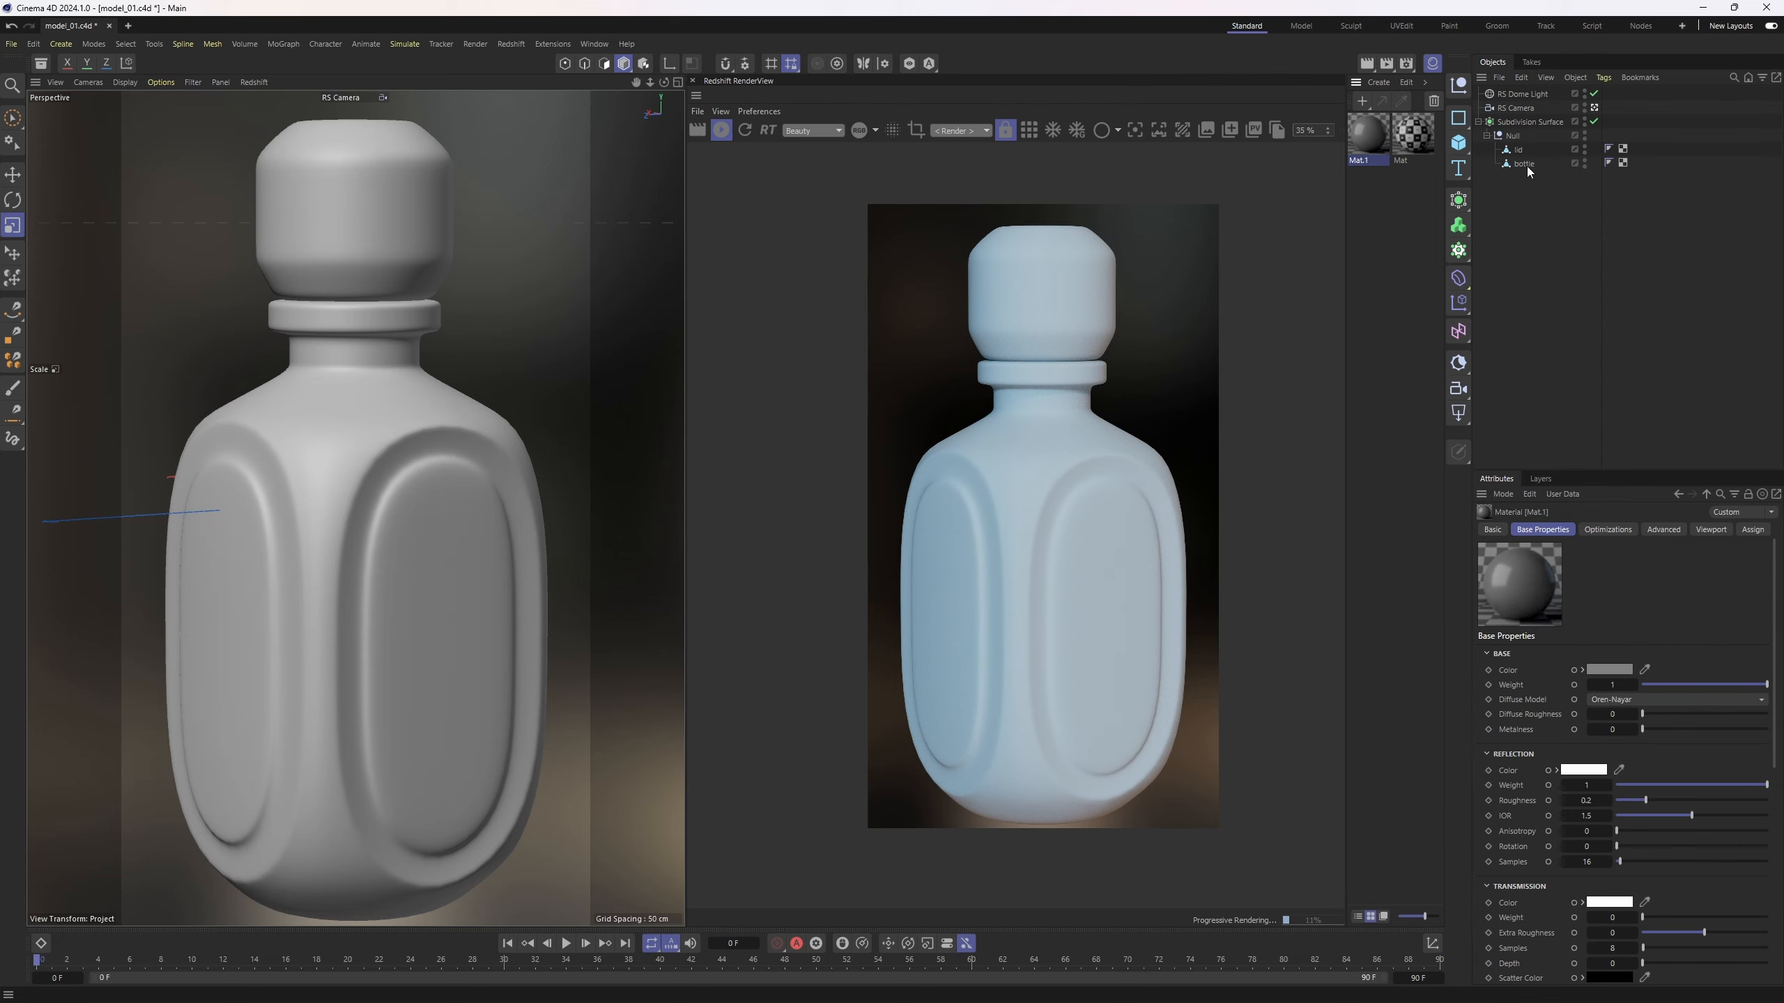
- Assign the new material to the bottle object and open it in the Node Editor
left_click_drag(1527, 166, 1528, 168)
double_click(1376, 141)
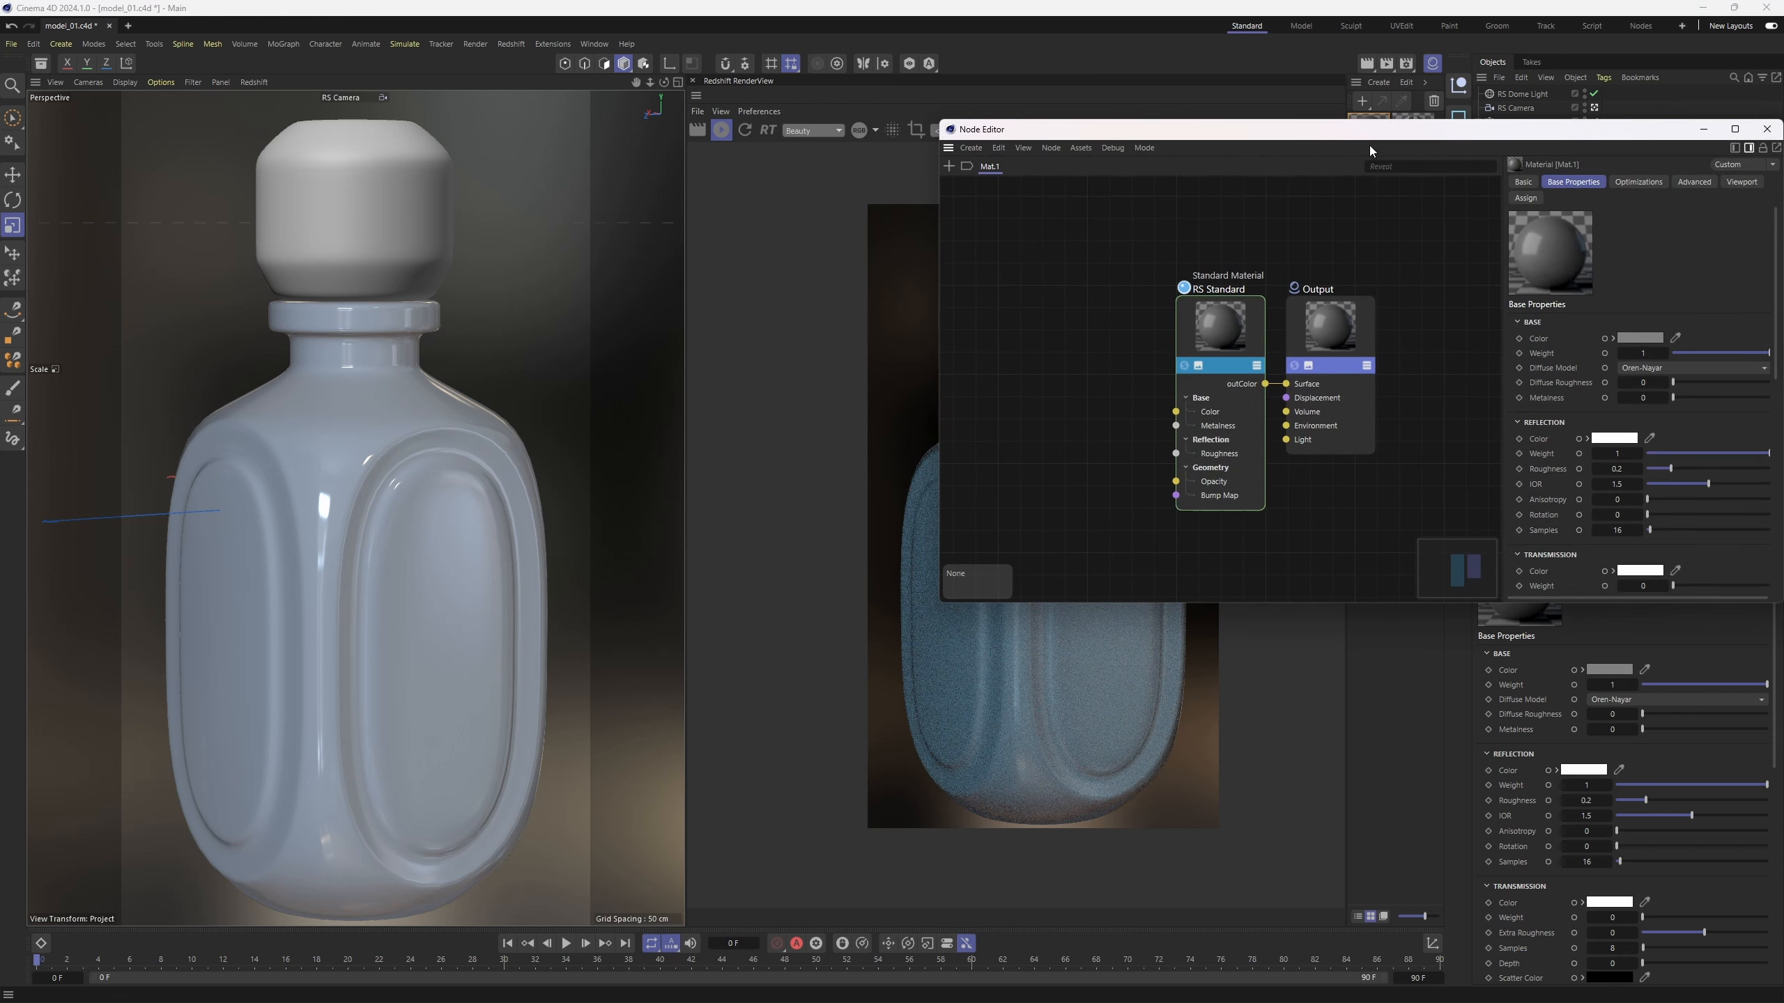
- Close the Node Editor and turn the bottle material into clear glass with transmission weight 1 and reflection roughness 0
left_click(1767, 131)
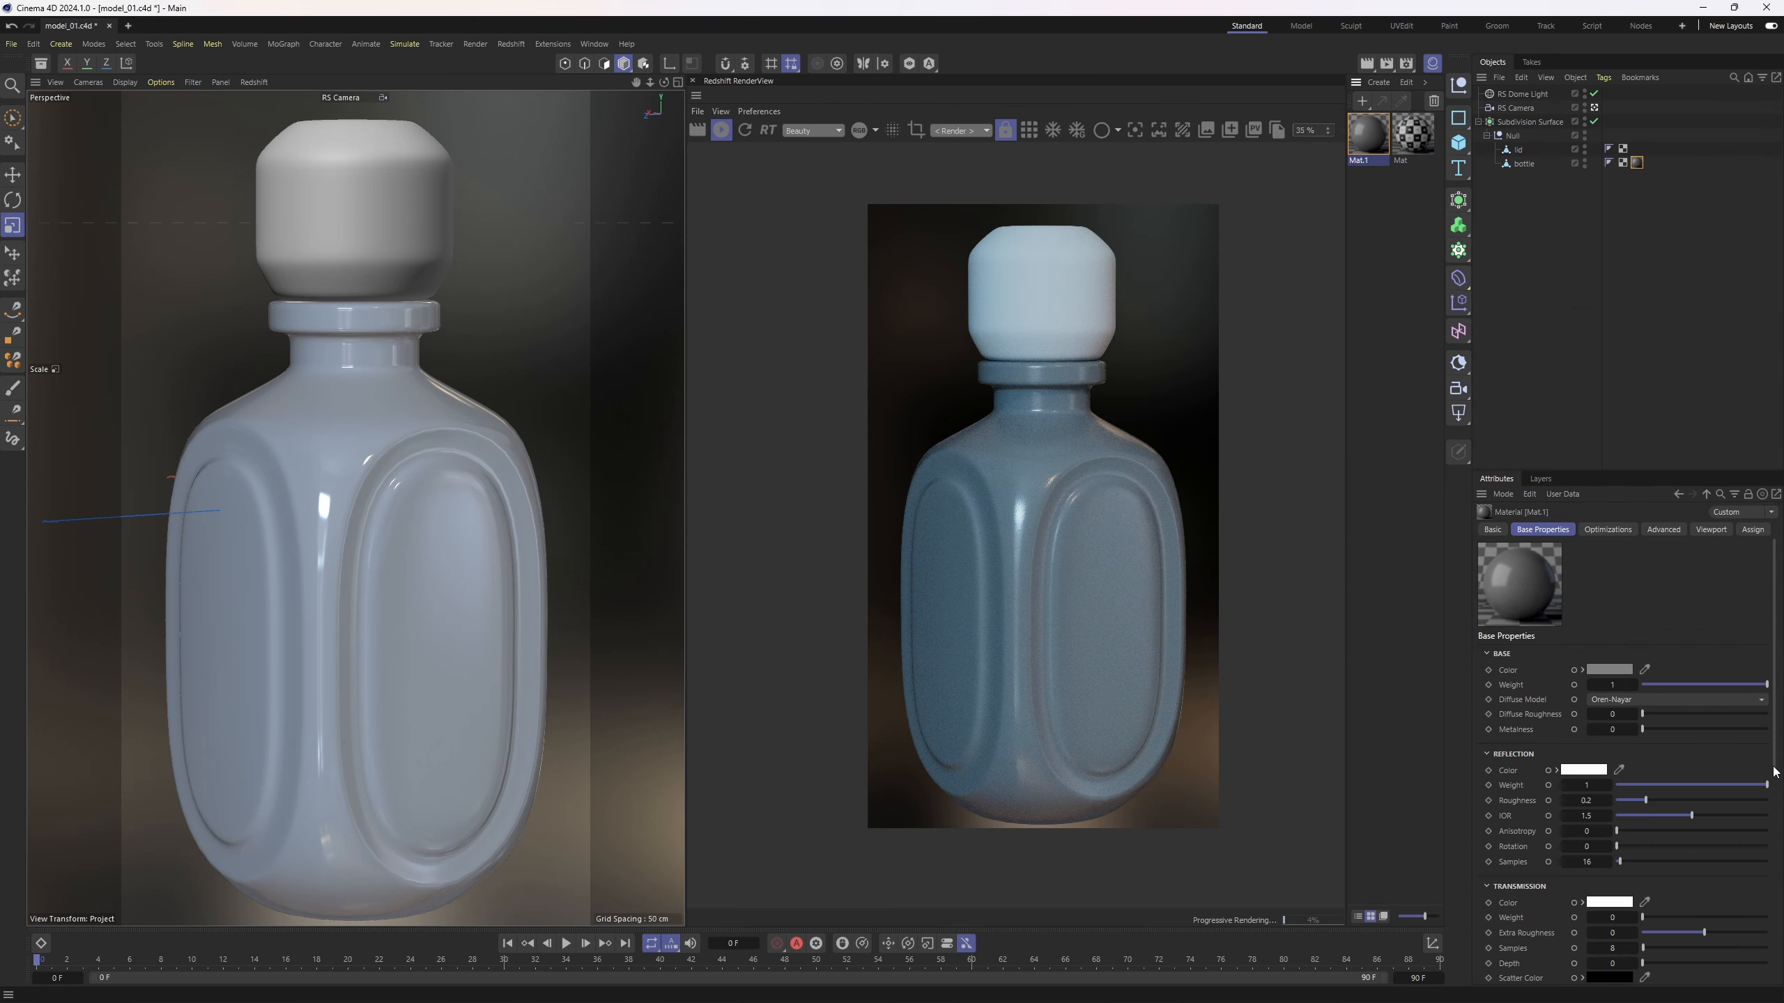
scroll(1772, 771, "down", 2)
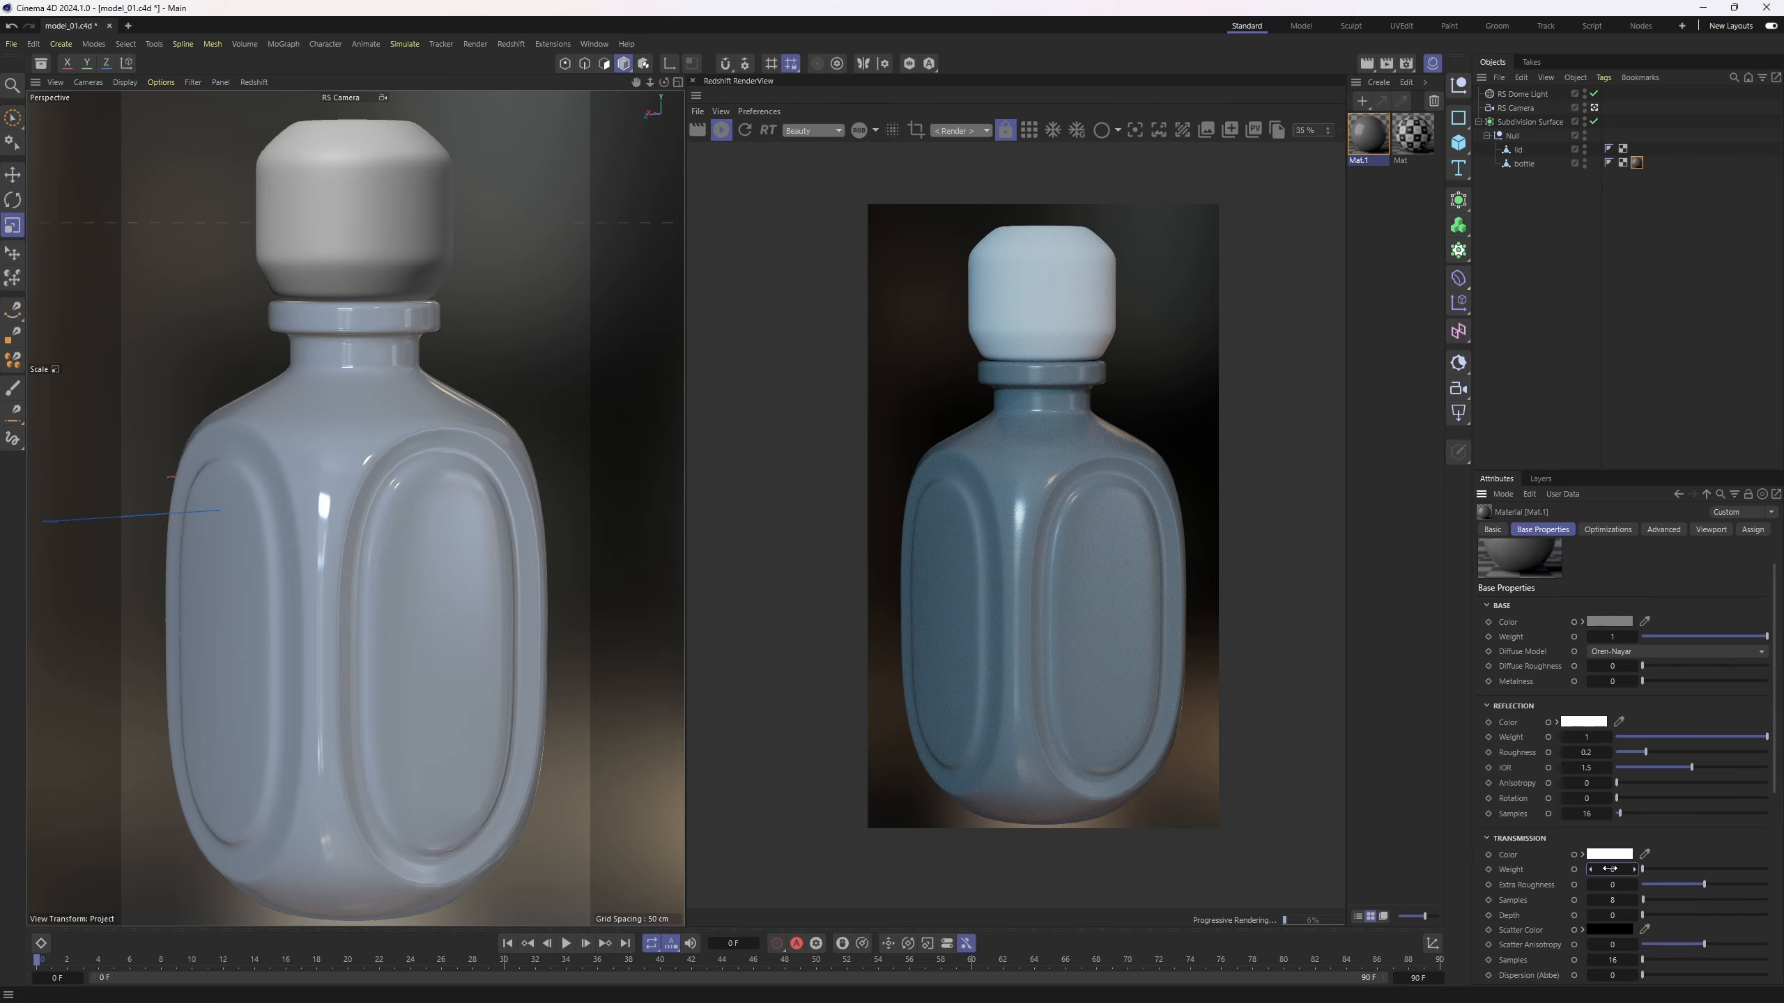
type("1")
key("Return")
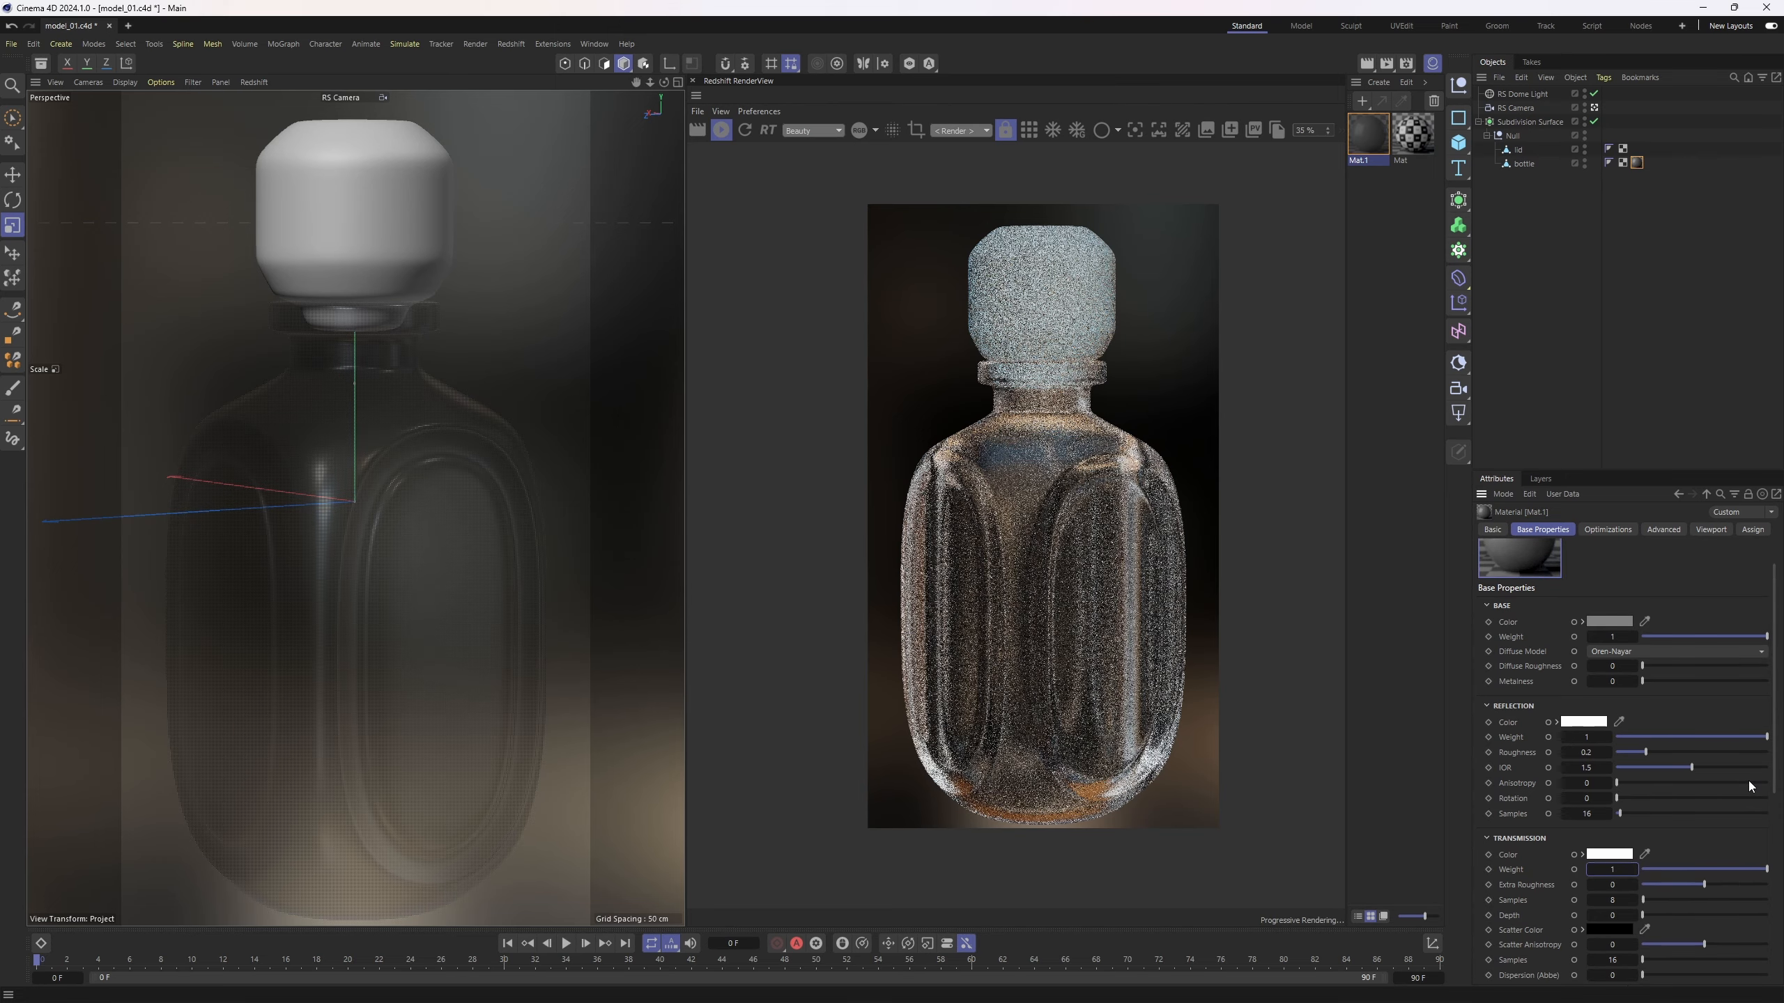
double_click(1596, 754)
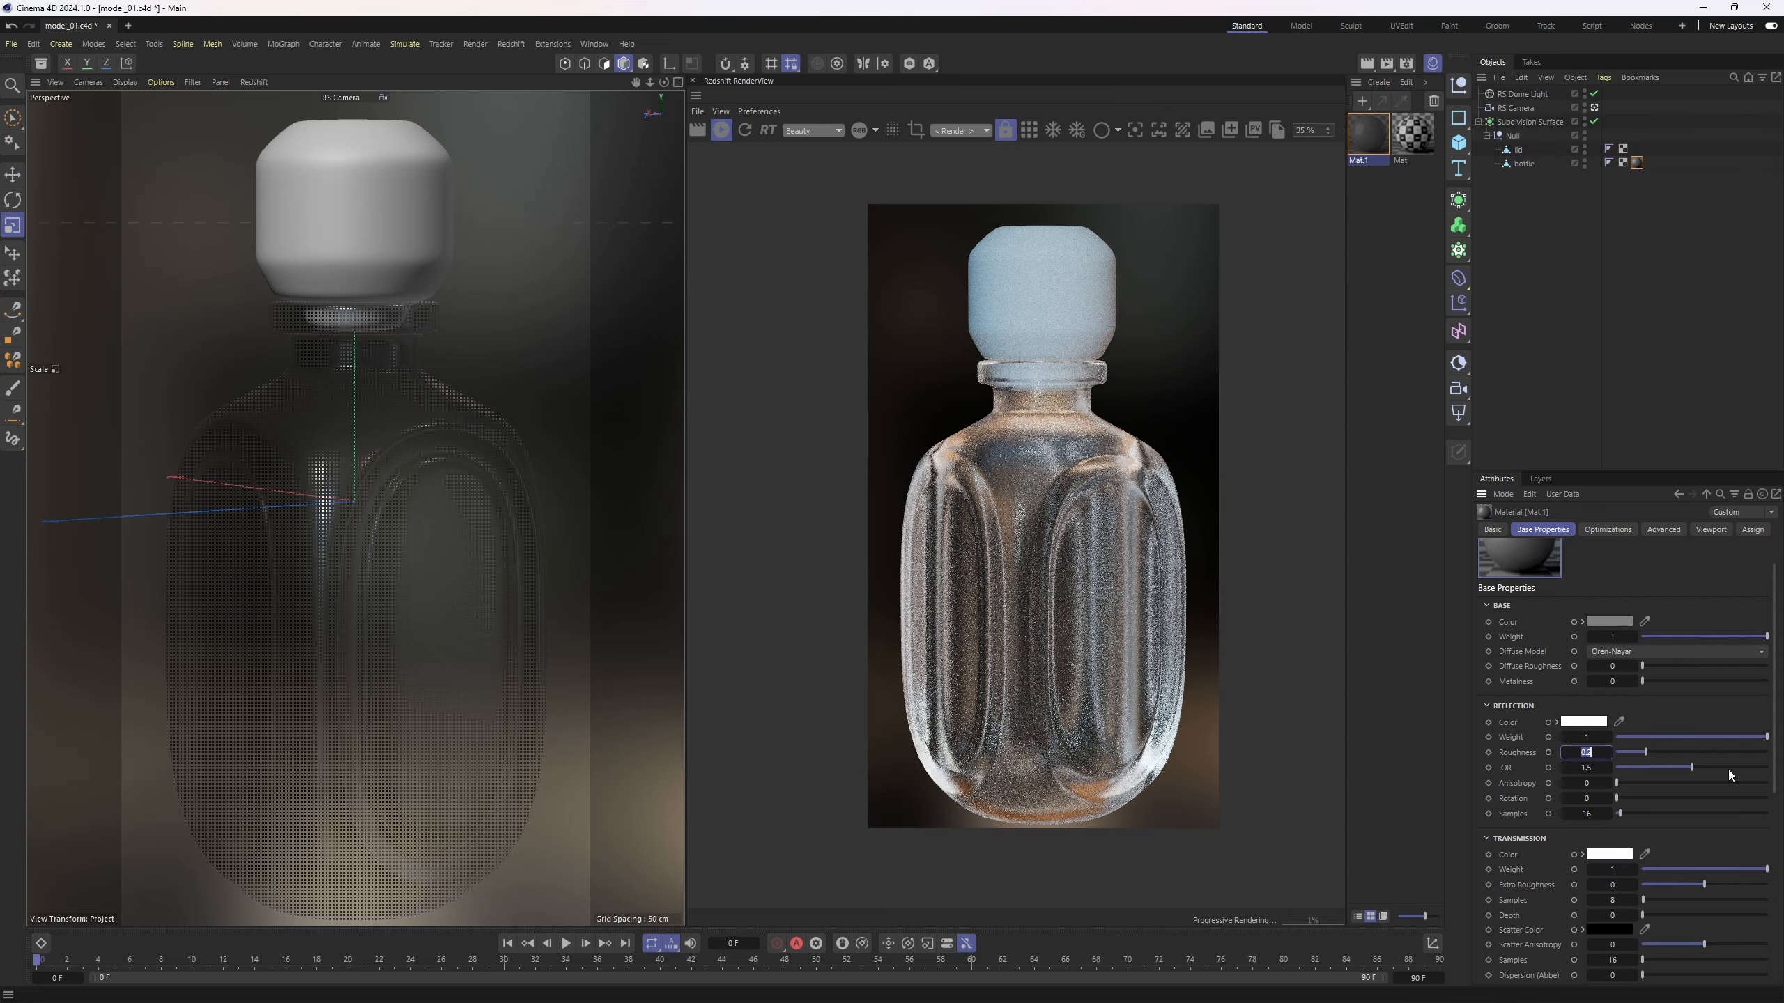
type("0")
key("Return")
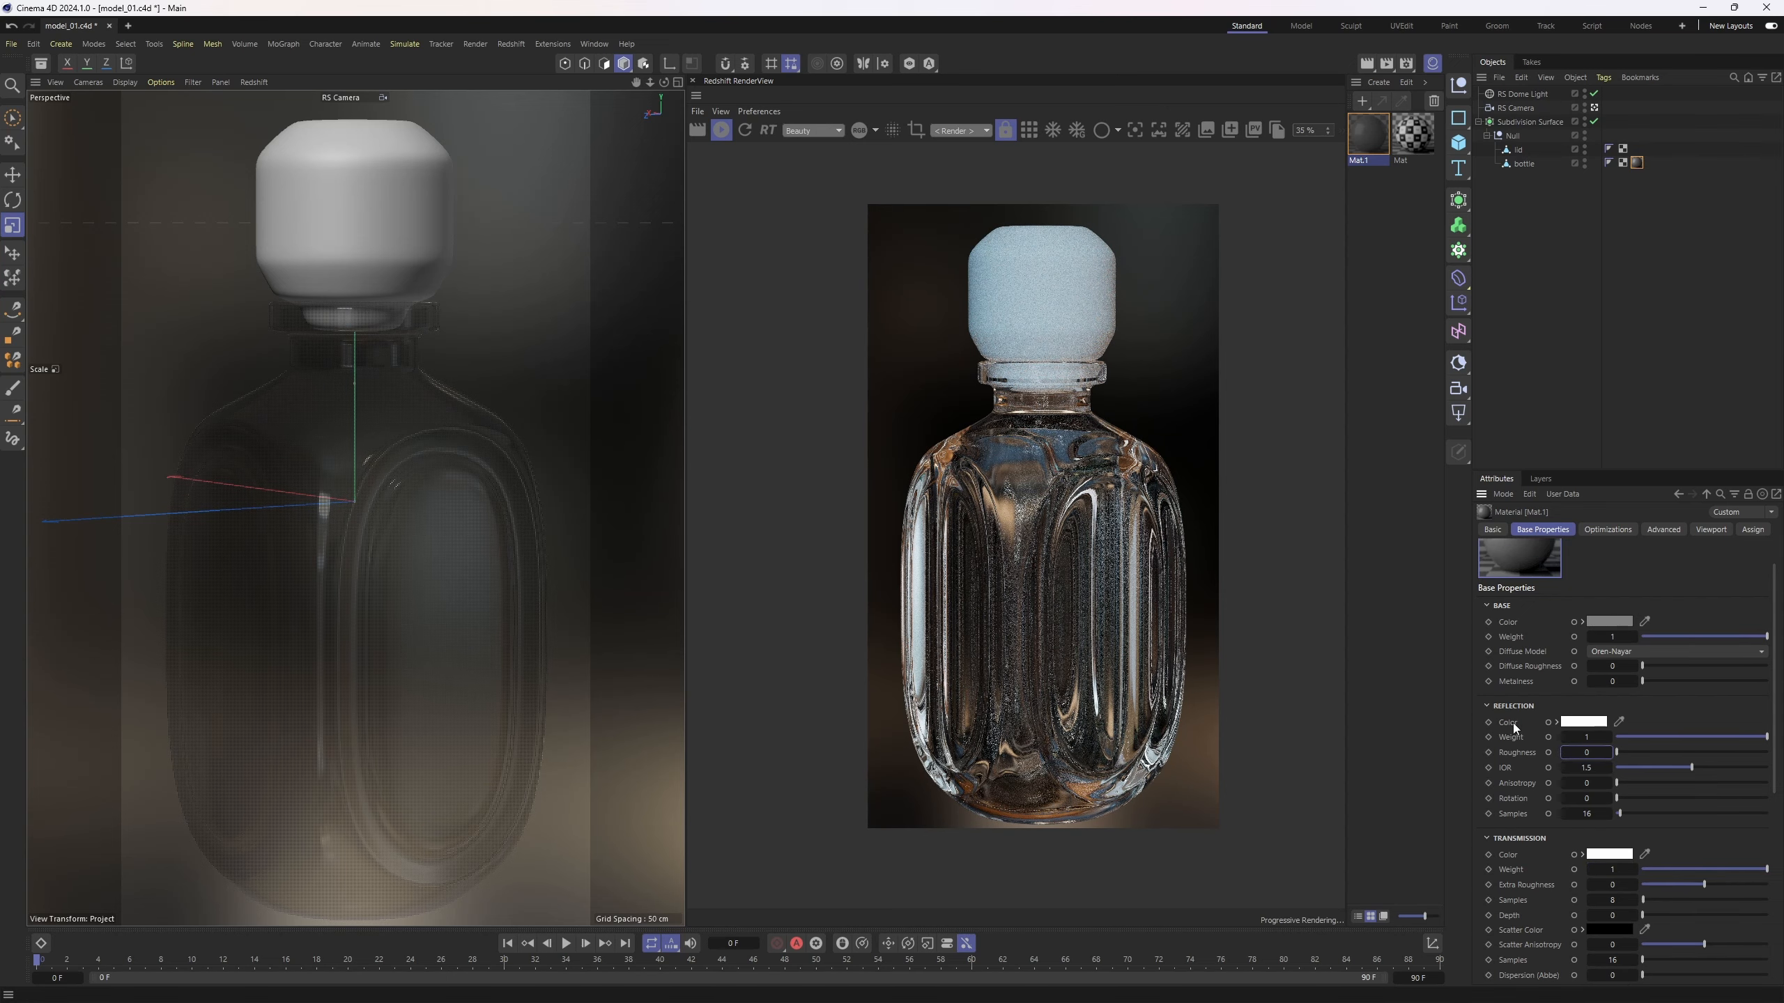
left_click_drag(510, 697, 474, 678, "alt")
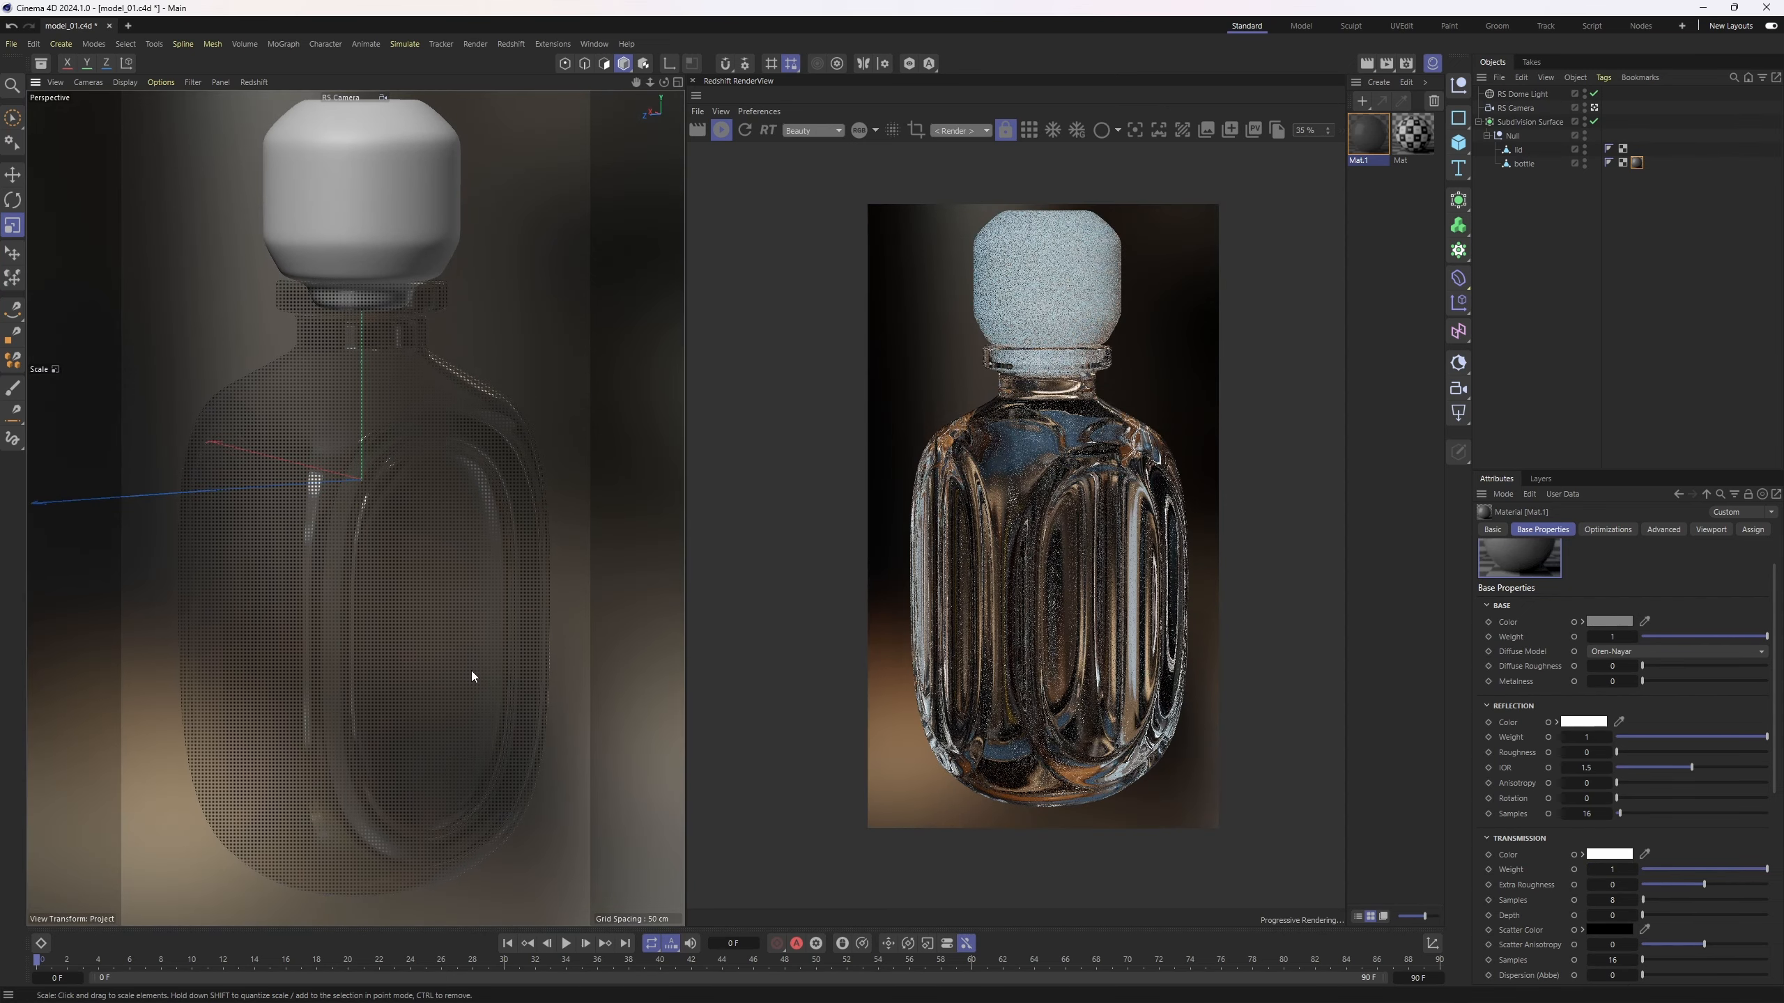
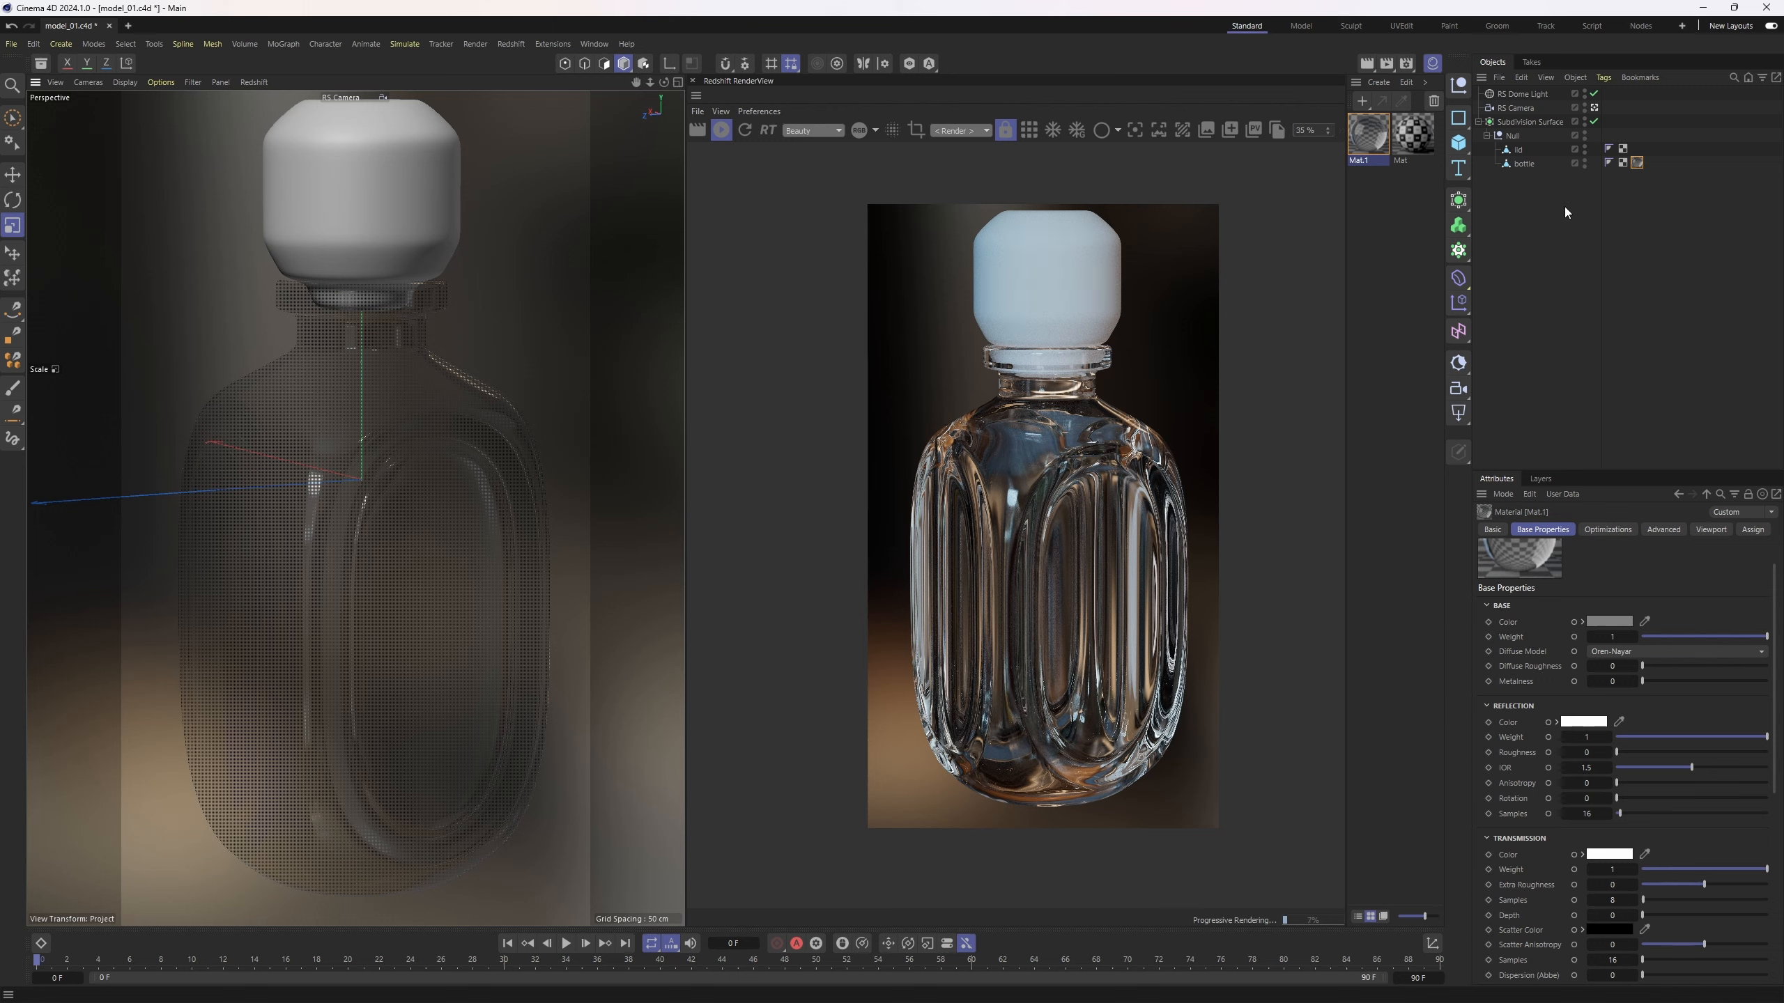
- Stop the live render and isolate the bottle object for polygon editing without Subdivision Surface smoothing
left_click(1523, 163)
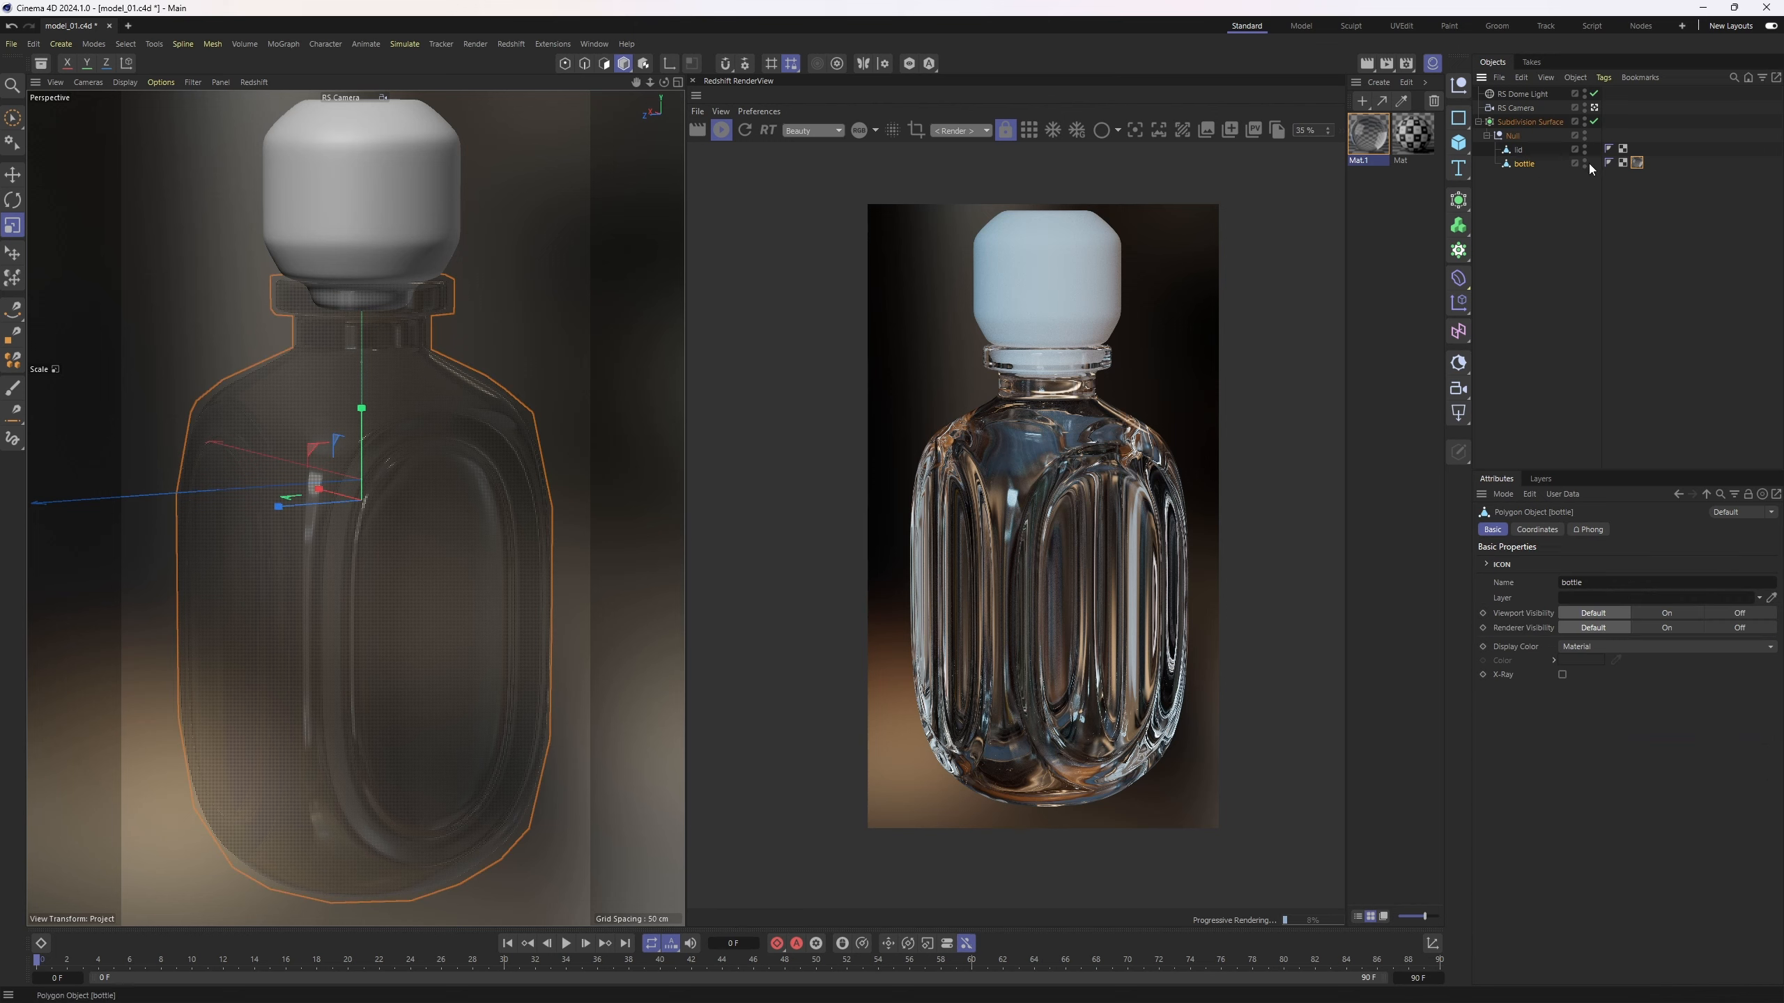
left_click(721, 130)
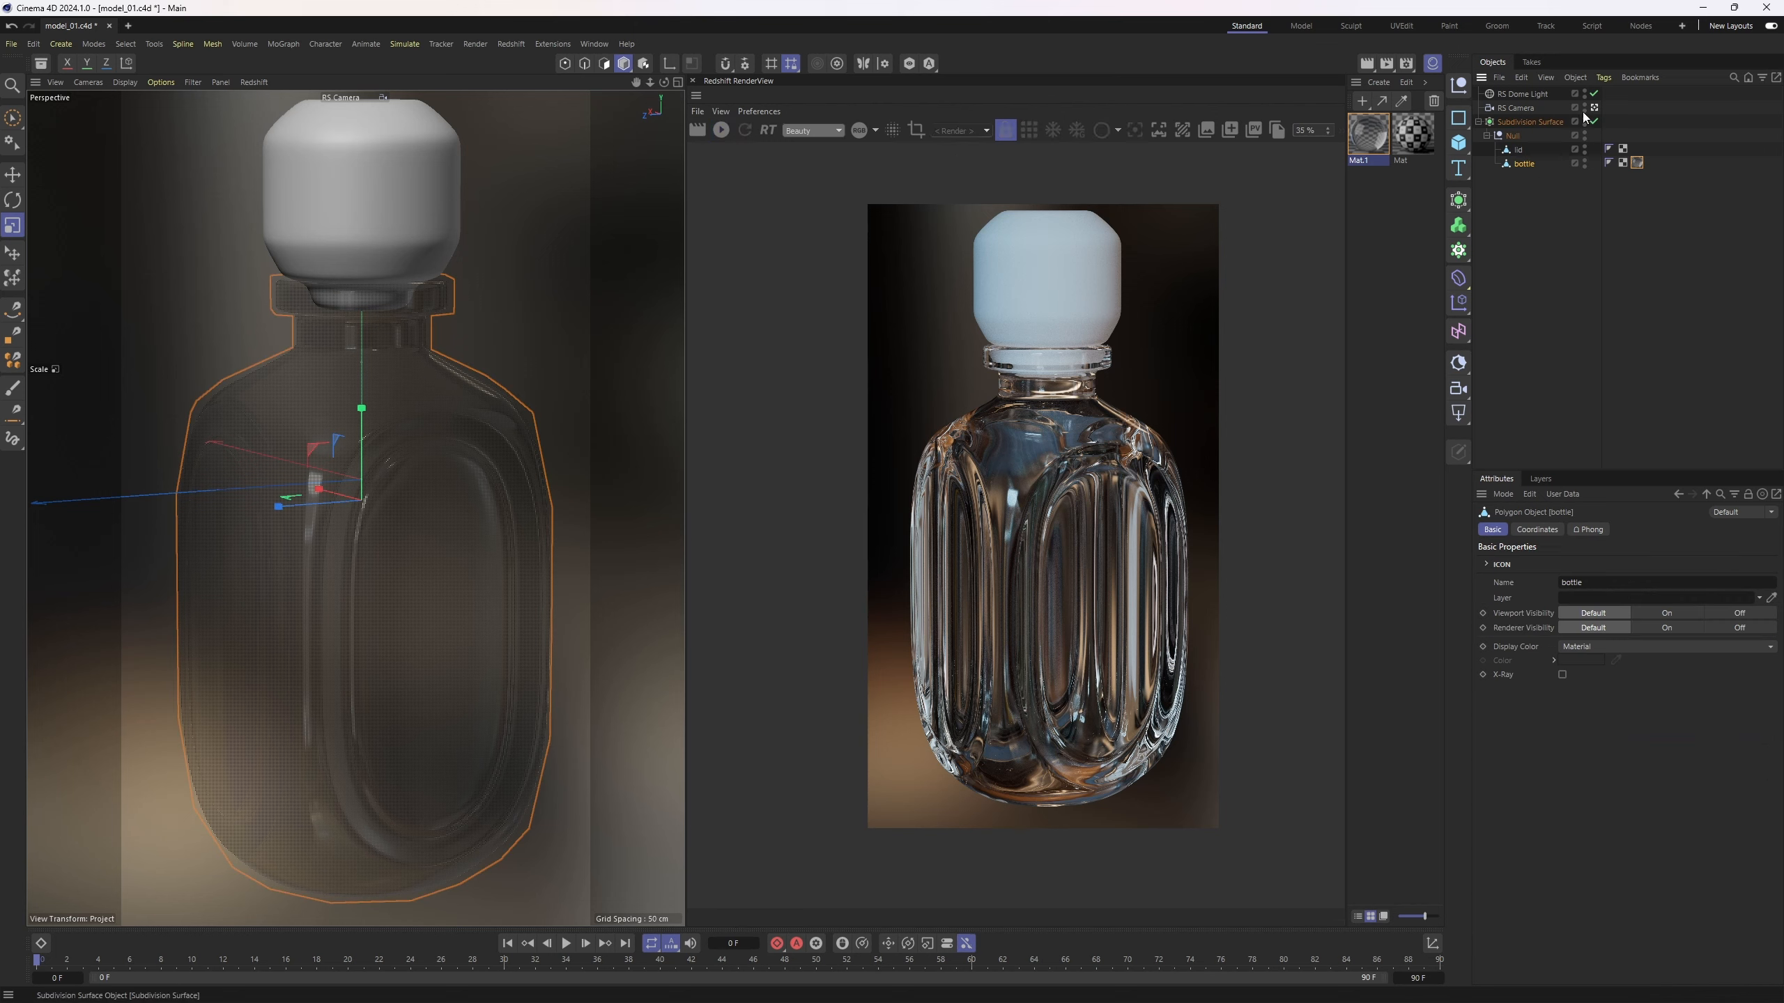
left_click(1594, 120)
key("n")
key("q")
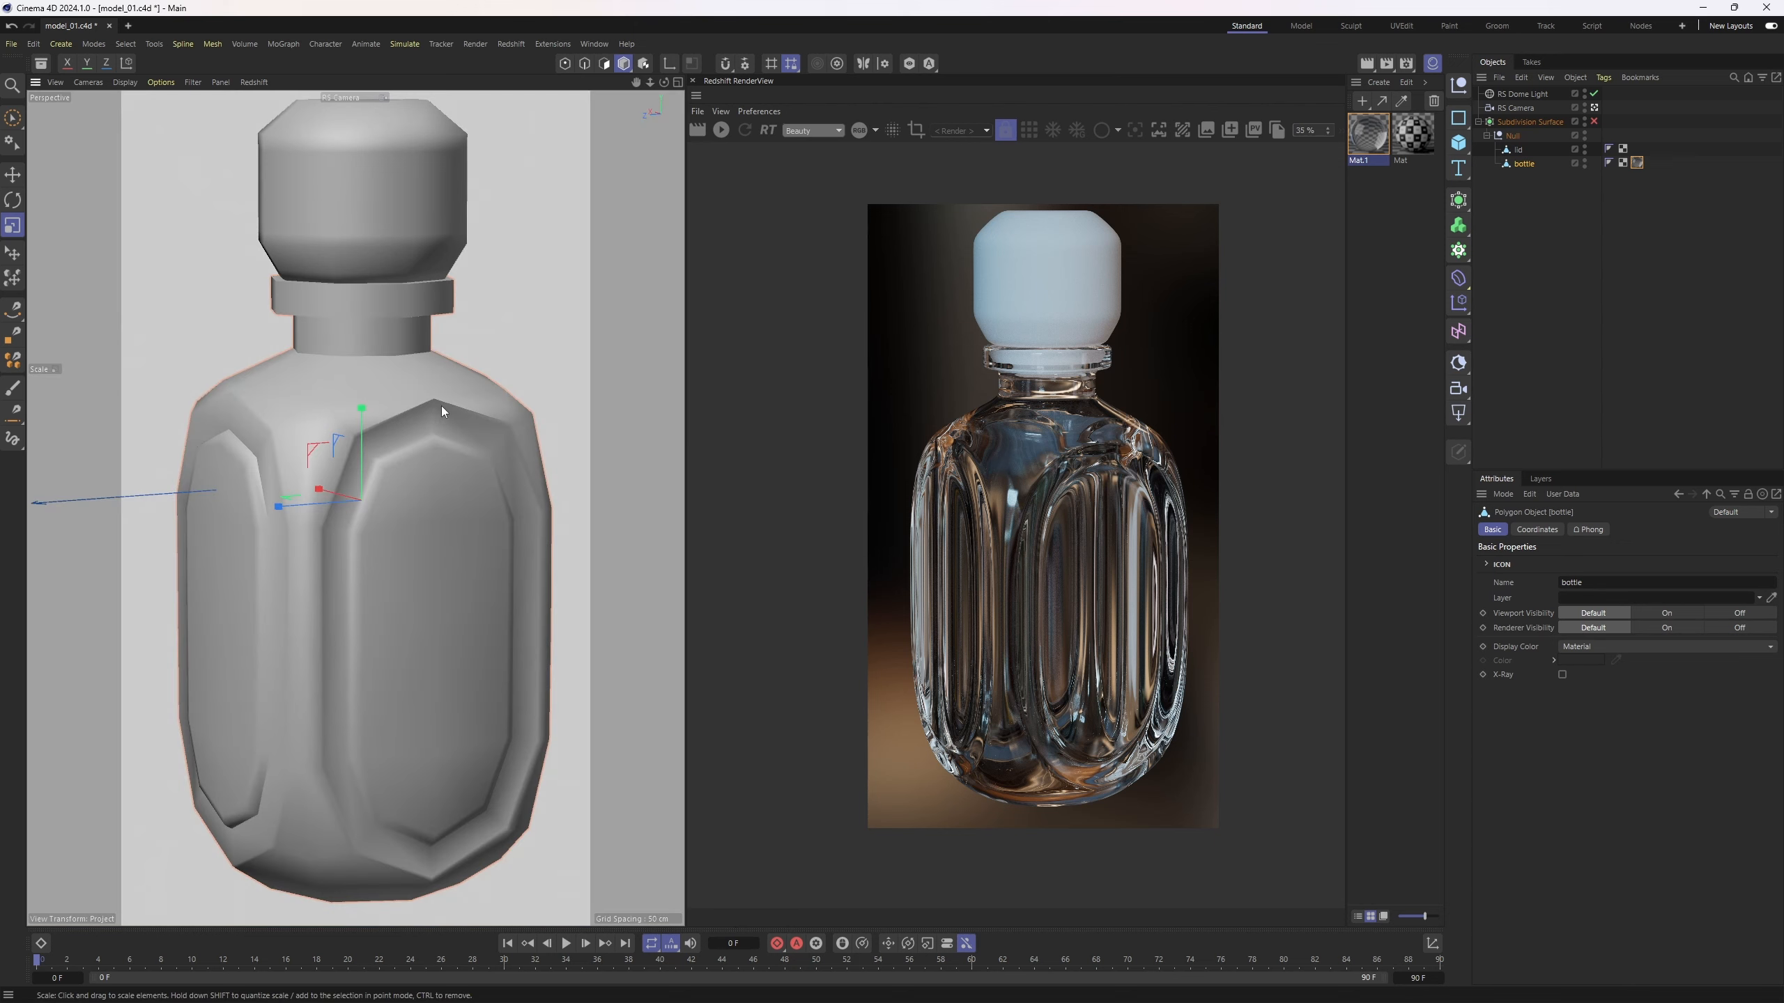
left_click_drag(406, 426, 404, 483, "alt")
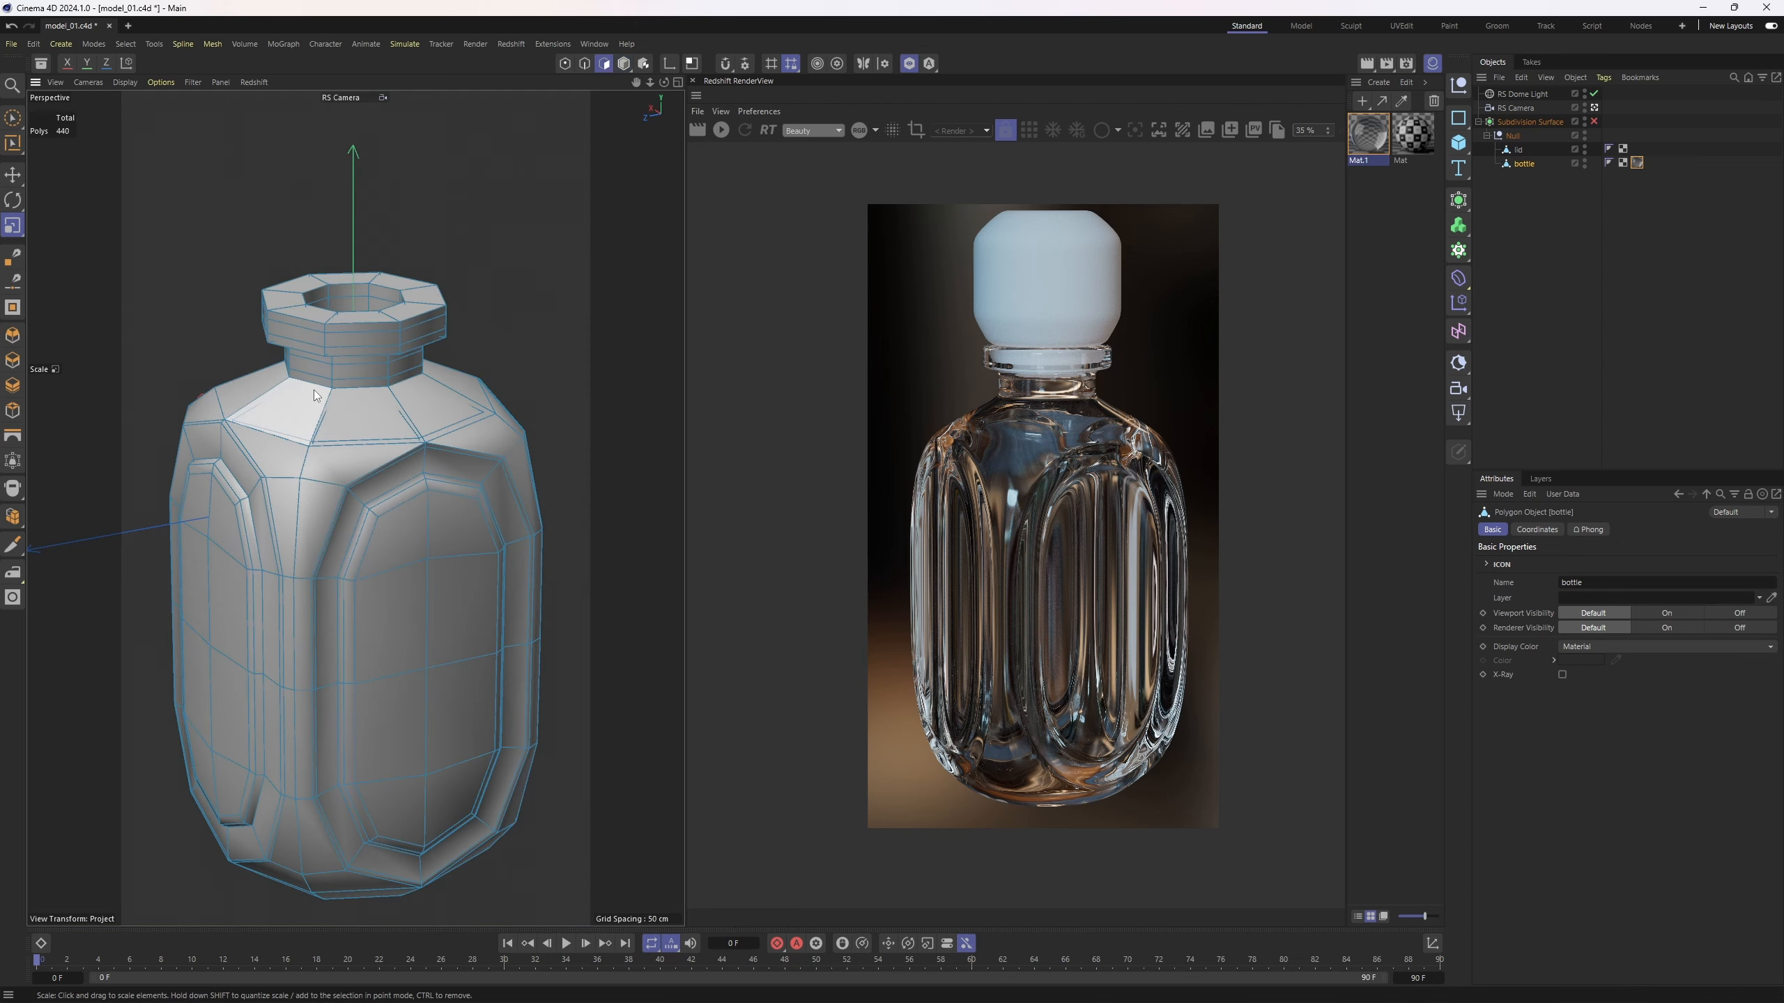
- Switch from the RS Camera to the default camera and loop-select polygon rings on the bottle's inner wall
key("u")
key("l")
left_click_drag(326, 402, 467, 596, "alt")
scroll(443, 490, "up", 4)
scroll(460, 596, "up", 8)
scroll(460, 595, "down", 10)
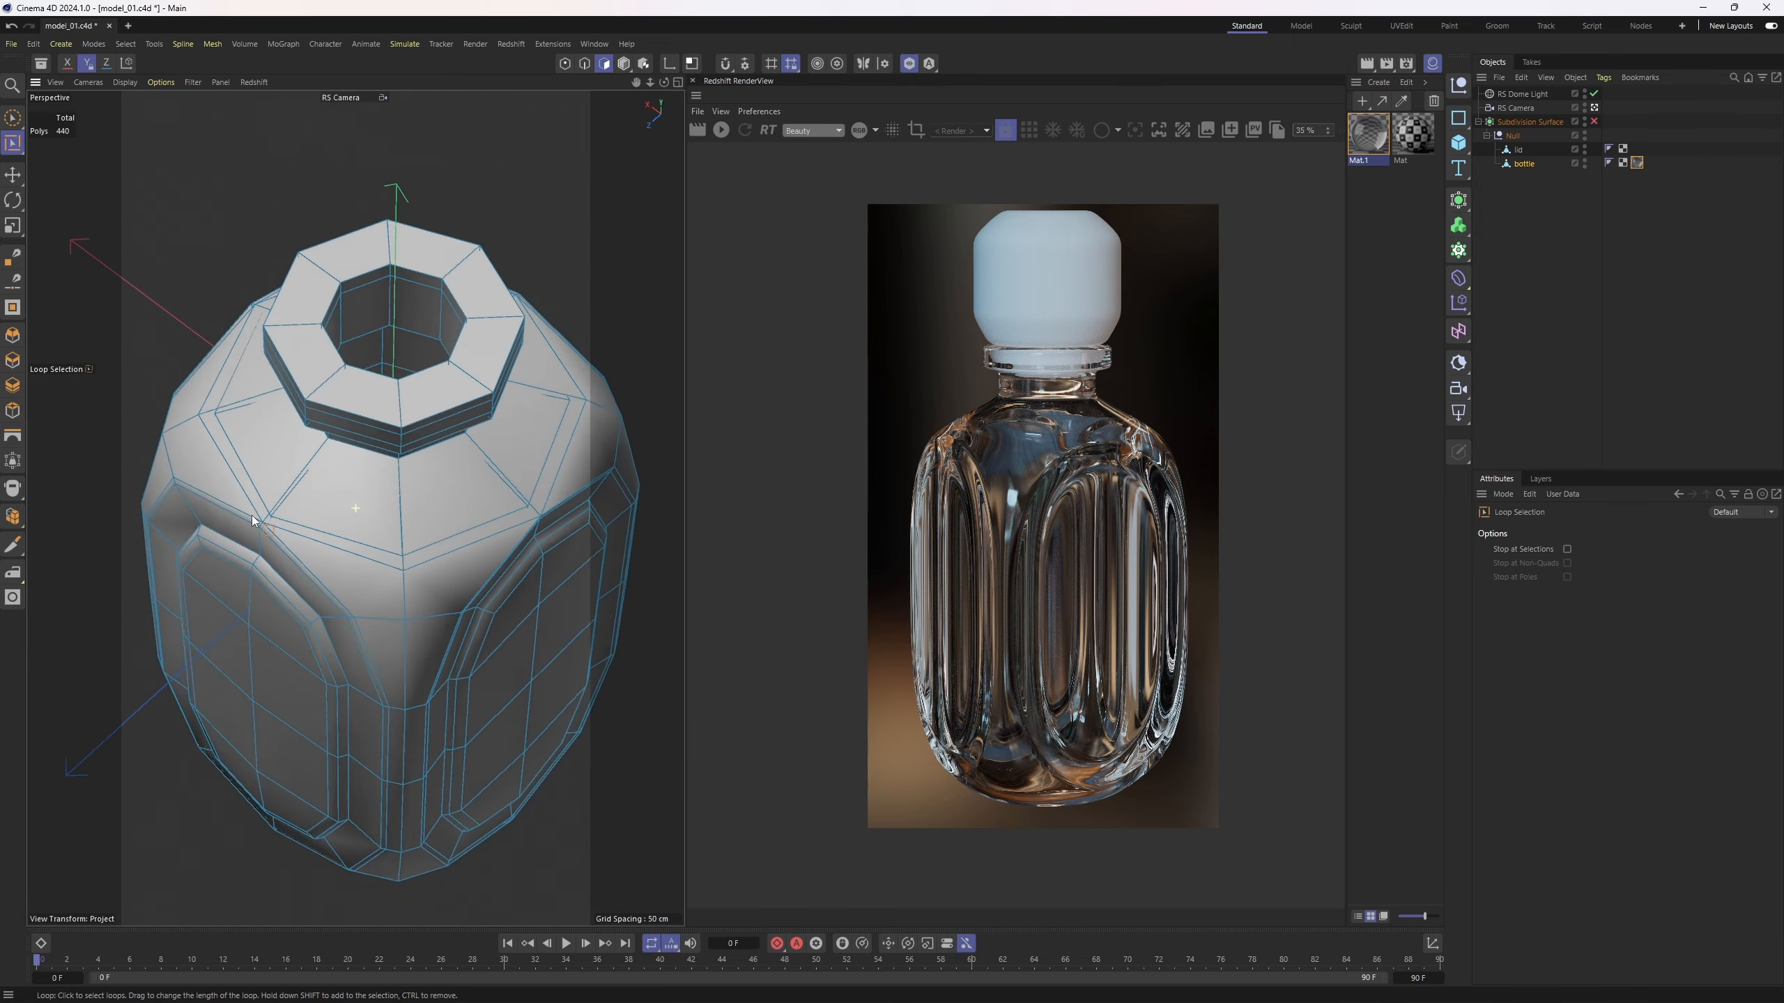
left_click_drag(251, 520, 350, 418, "alt")
middle_click_drag(350, 418, 345, 343, "alt")
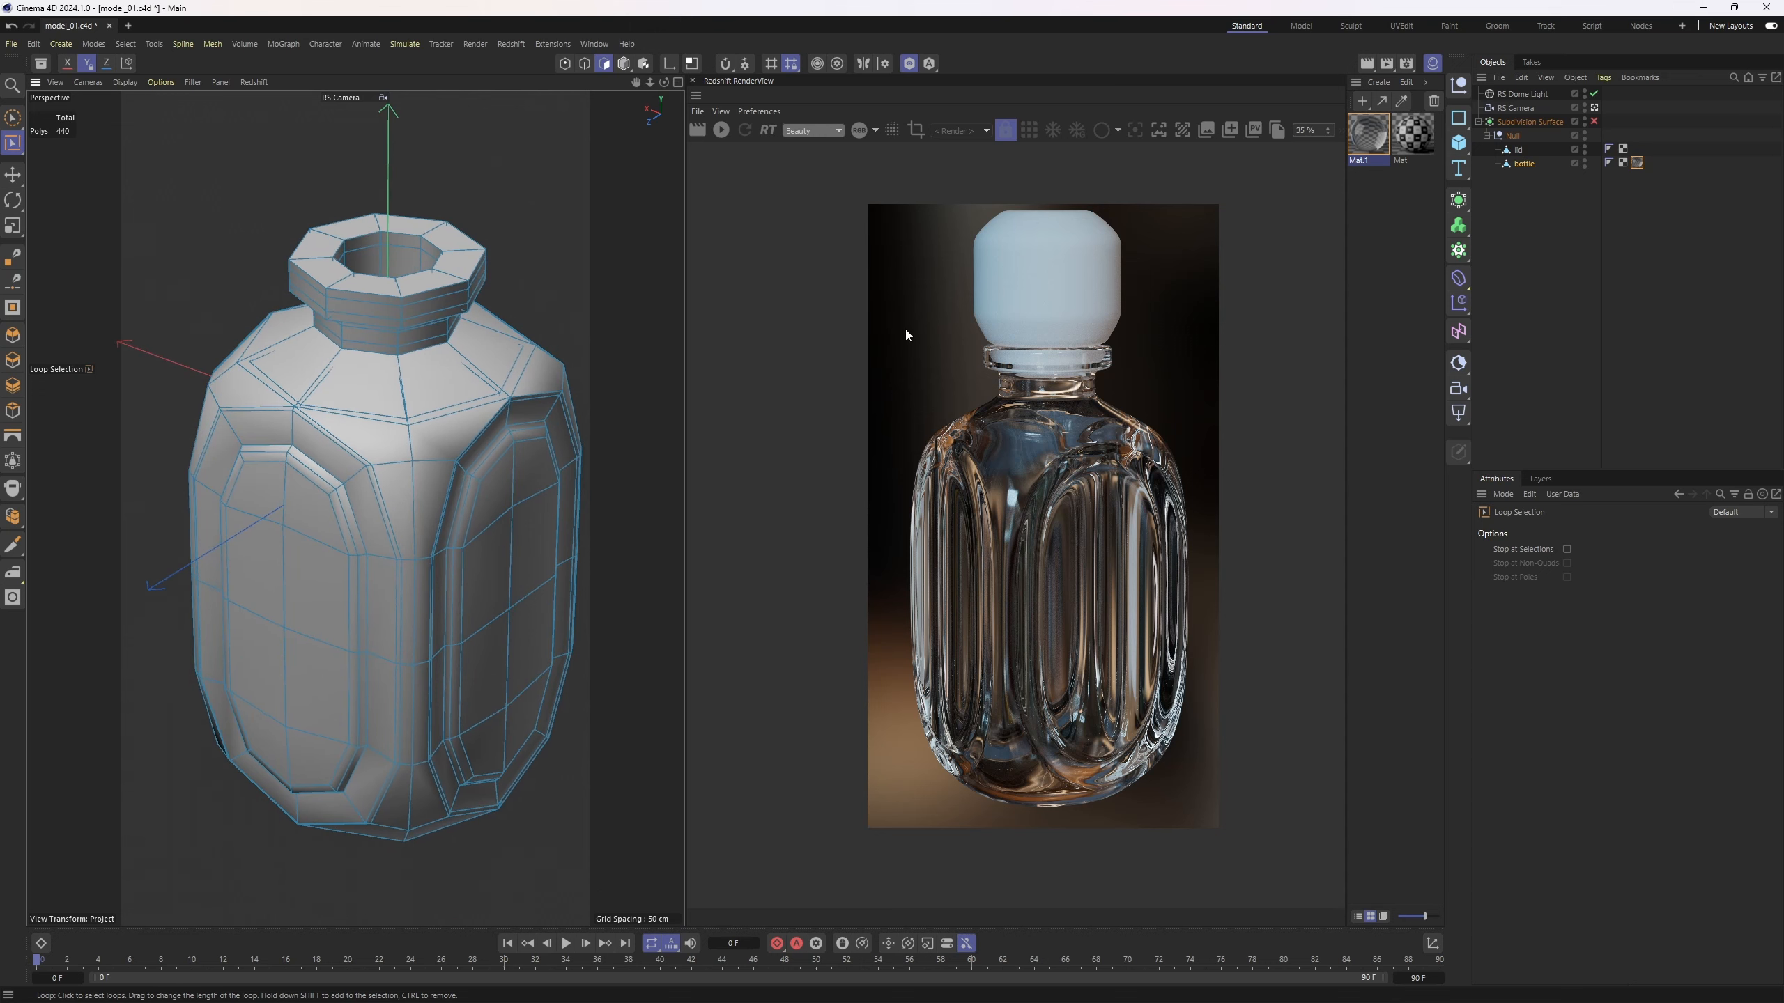
left_click_drag(534, 337, 658, 355, "alt")
scroll(398, 451, "up", 8)
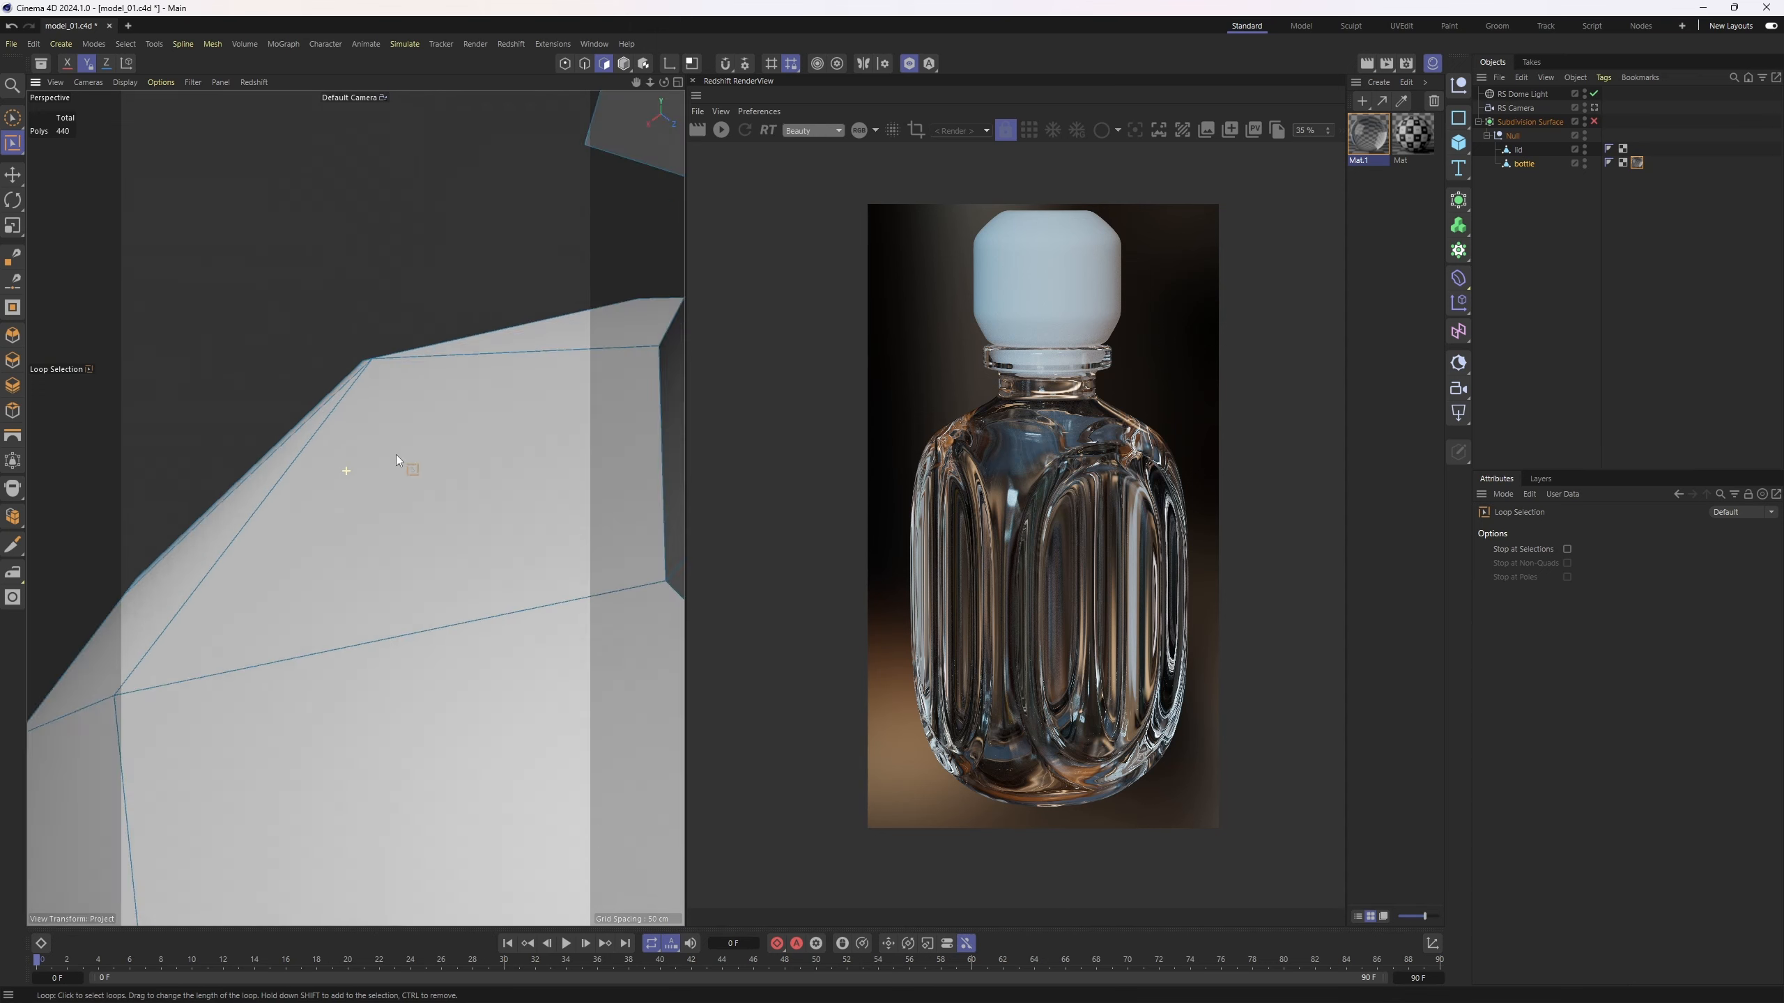
scroll(396, 454, "down", 4)
left_click_drag(362, 492, 290, 467, "alt")
scroll(514, 467, "up", 4)
left_click_drag(514, 467, 435, 351, "alt")
left_click(357, 398)
left_click(442, 338, "shift")
left_click(473, 483, "shift")
- Grow the polygon selection three times to spread it across the bottle's inner cavity
key("u")
key("y")
key("u")
key("y")
key("u")
key("y")
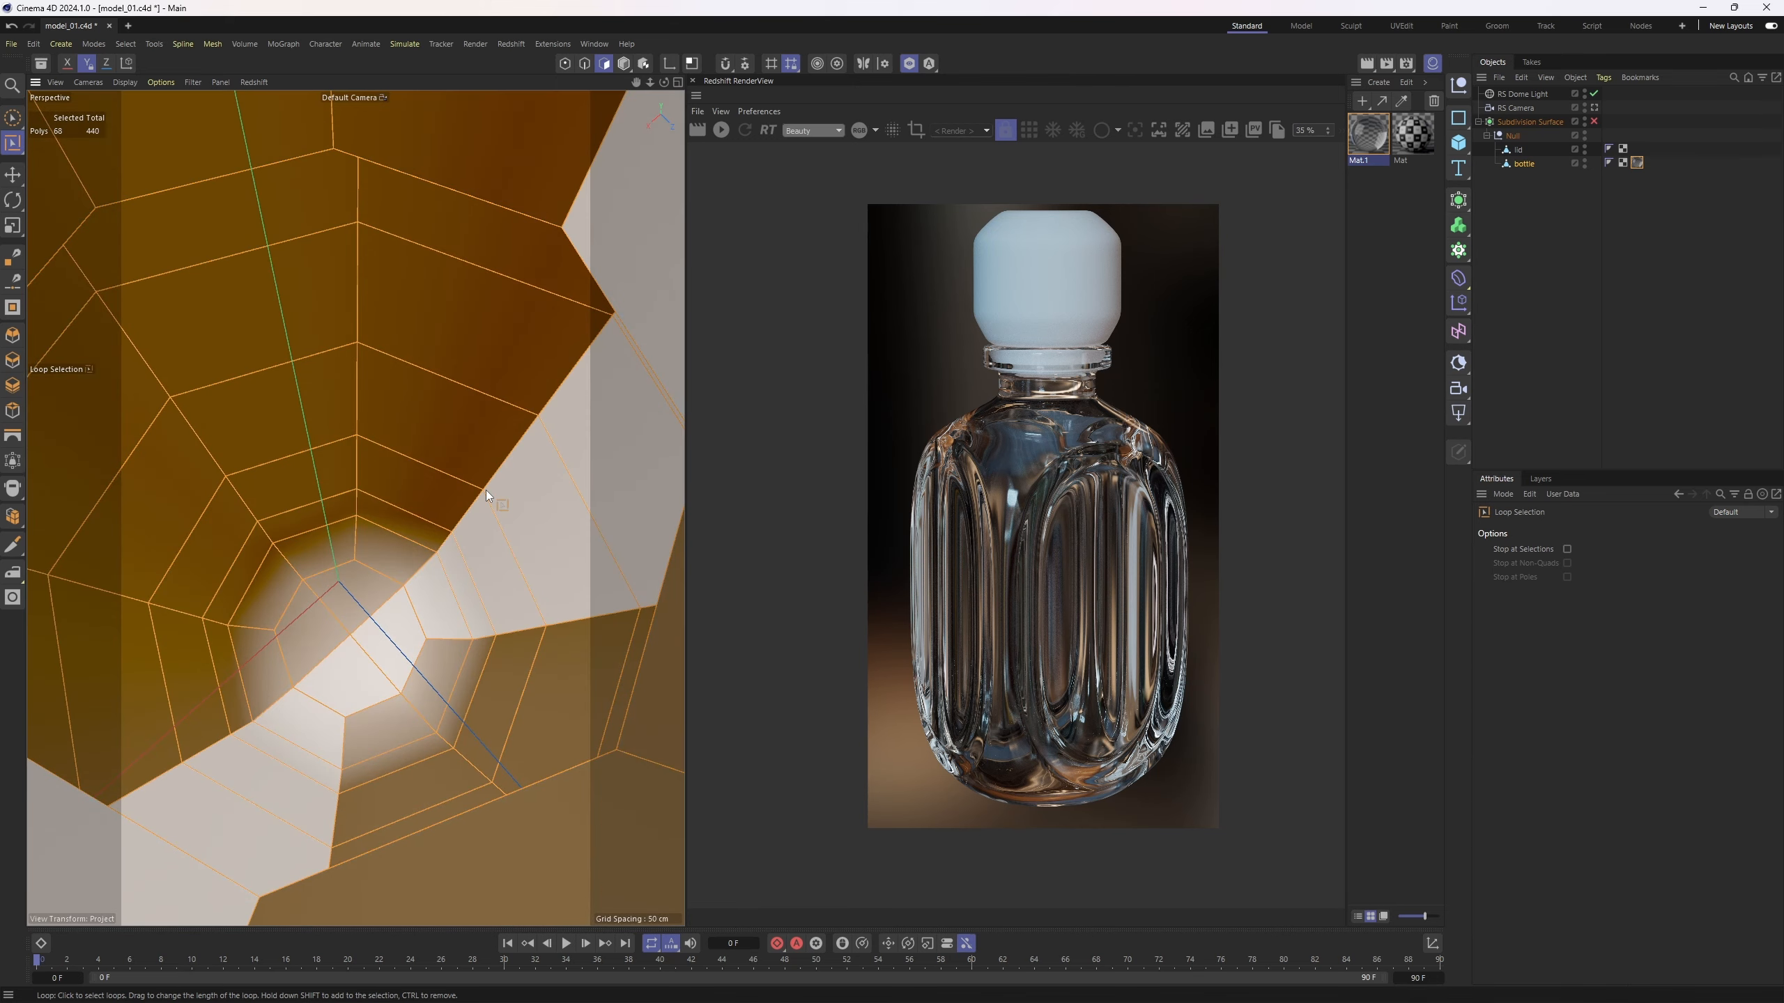
- In the front view, remove the inner neck and shoulder polygons from the selection with Rectangle Selection
middle_click(474, 482)
middle_click(516, 653)
scroll(383, 391, "up", 3)
key("0")
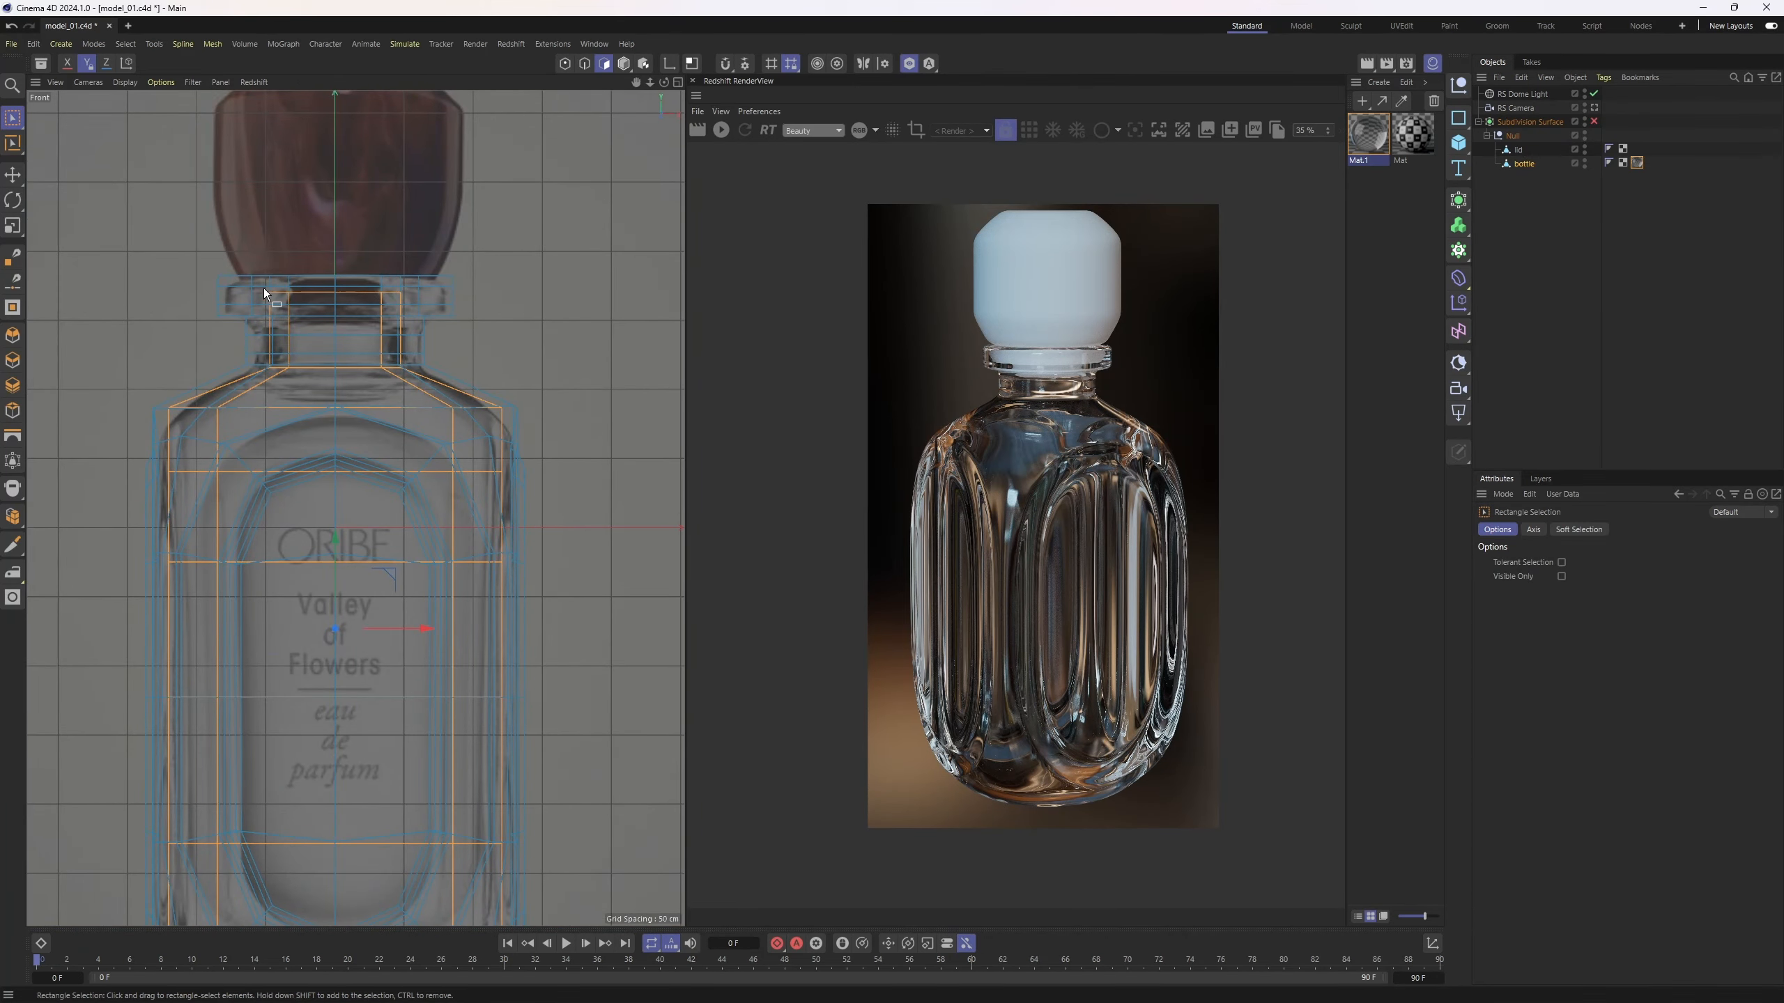
left_click_drag(215, 258, 436, 375, "ctrl")
left_click_drag(94, 311, 578, 415, "ctrl")
- Return to the perspective view and split the selected inner-wall polygons into a separate object
middle_click(487, 532)
middle_click(334, 435)
scroll(439, 485, "down", 4)
scroll(443, 492, "down", 2)
key("u")
key("p")
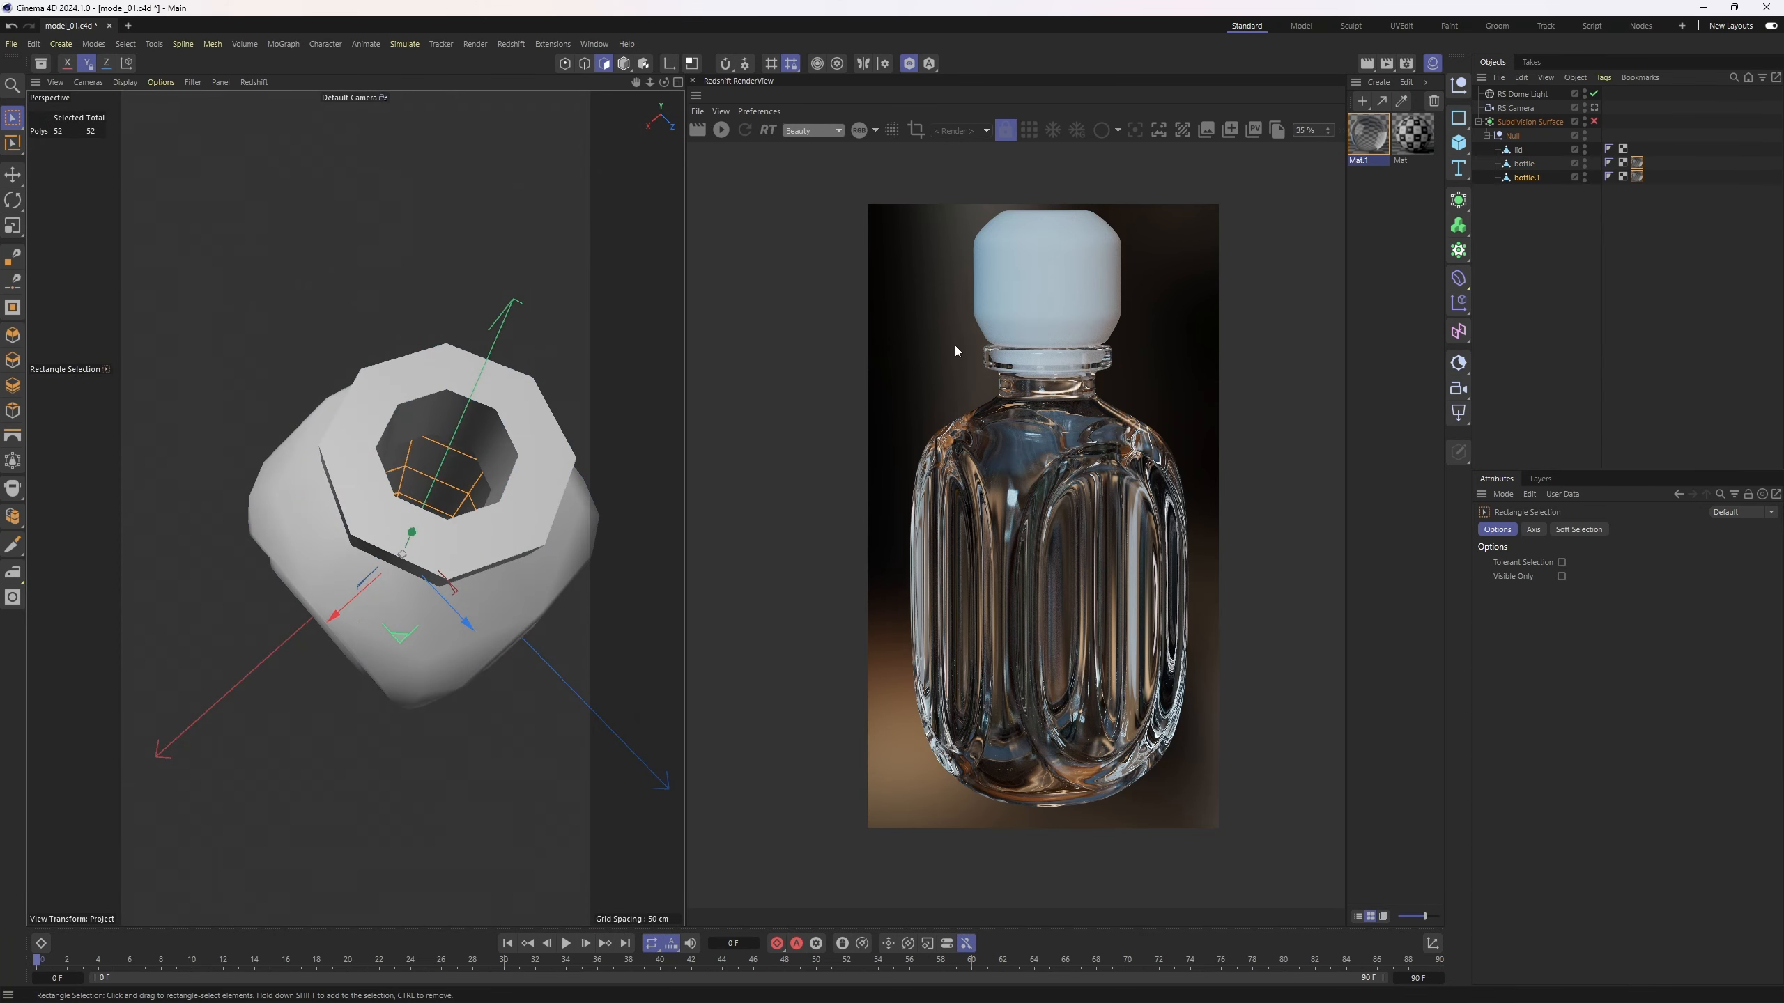
- Isolate the split-off inner shell and select the edge loop around its open top
left_click_drag(448, 495, 439, 514, "alt")
scroll(439, 514, "up", 2)
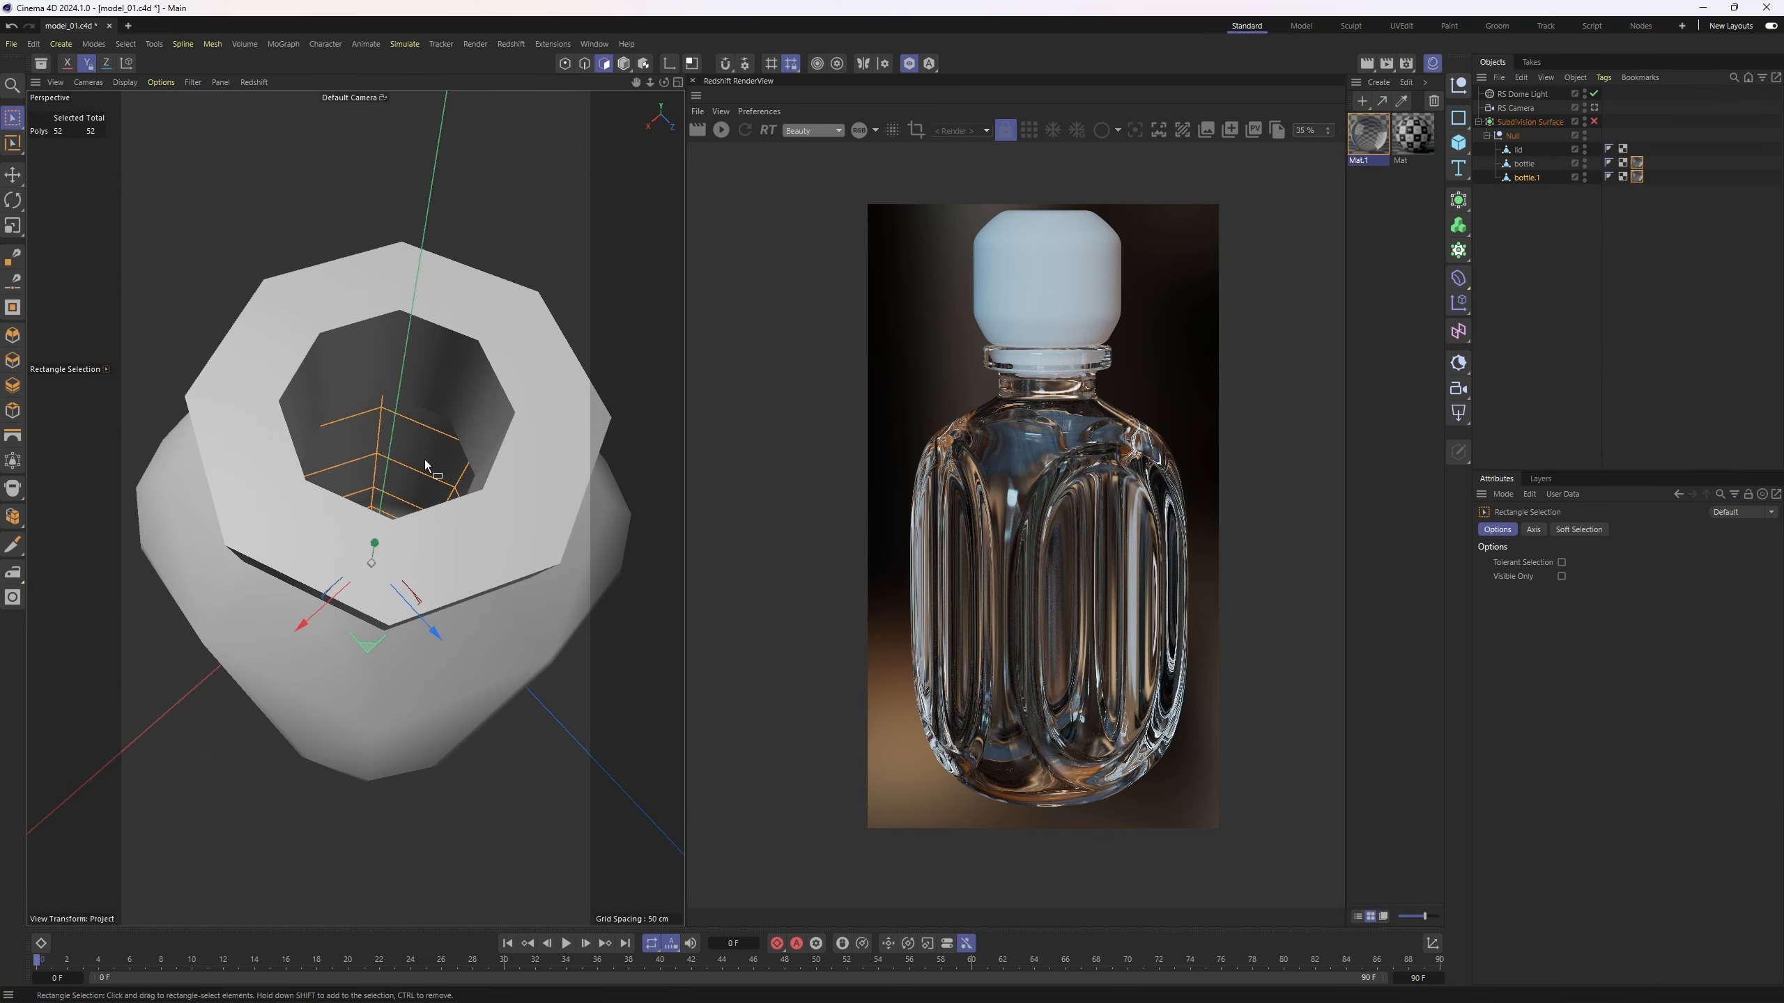
left_click(912, 62)
key("Return")
key("e")
double_click(472, 357)
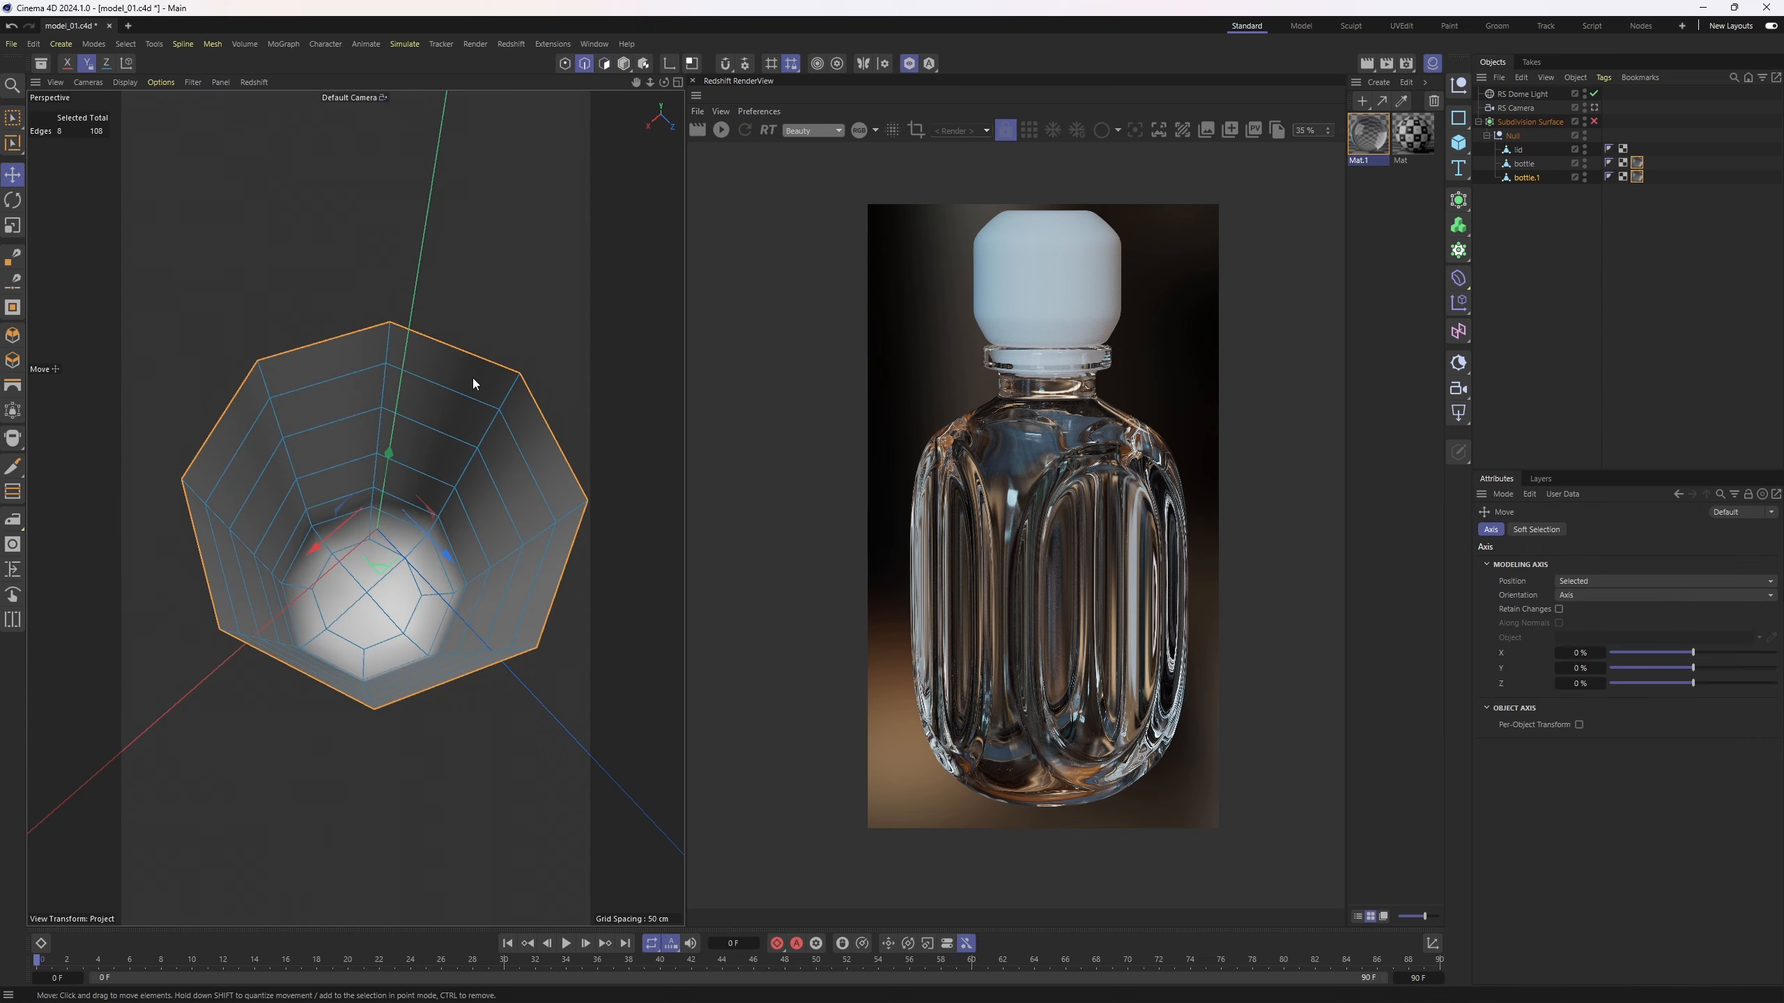
- Extrude the open edge loop inward by scaling and cap the remaining opening with Close Polygon Hole in Grid mode
key("t")
left_click_drag(562, 338, 532, 548, "ctrl")
right_click(562, 338)
left_click(621, 313)
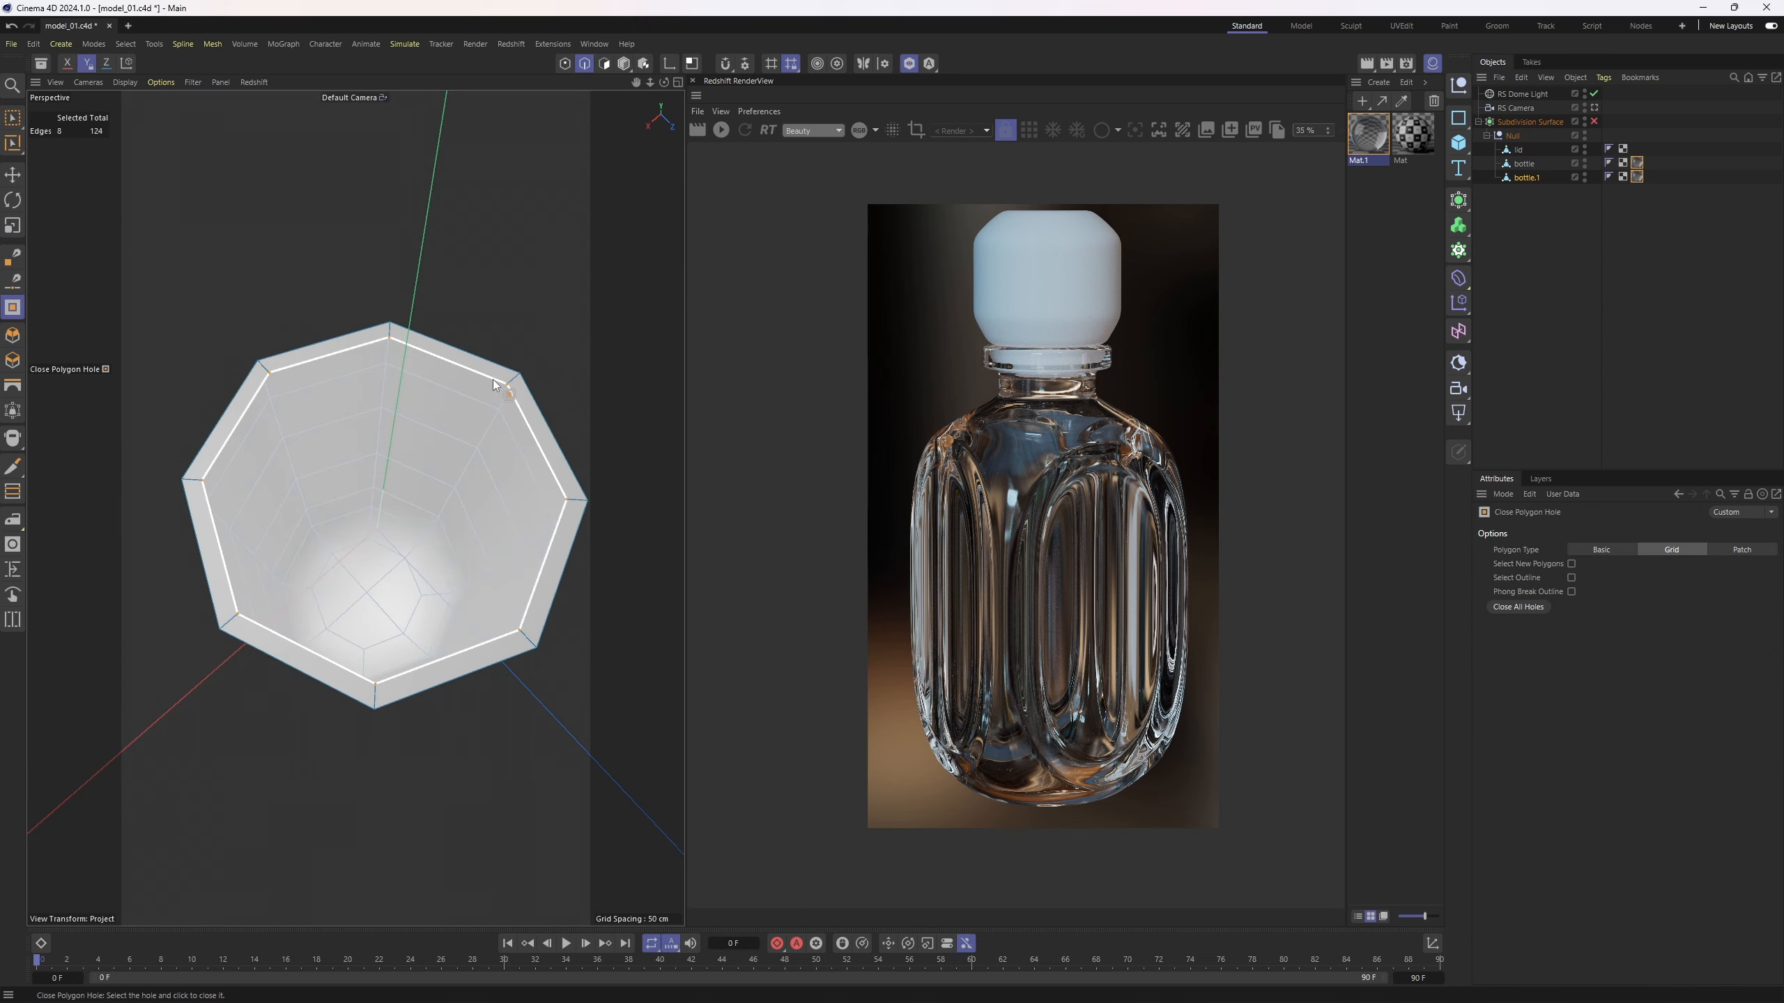
left_click(496, 388)
- Re-enable Subdivision Surface and show all objects again in the front view
scroll(485, 430, "down", 3)
left_click_drag(485, 430, 477, 336, "alt")
key("q")
middle_click(481, 475)
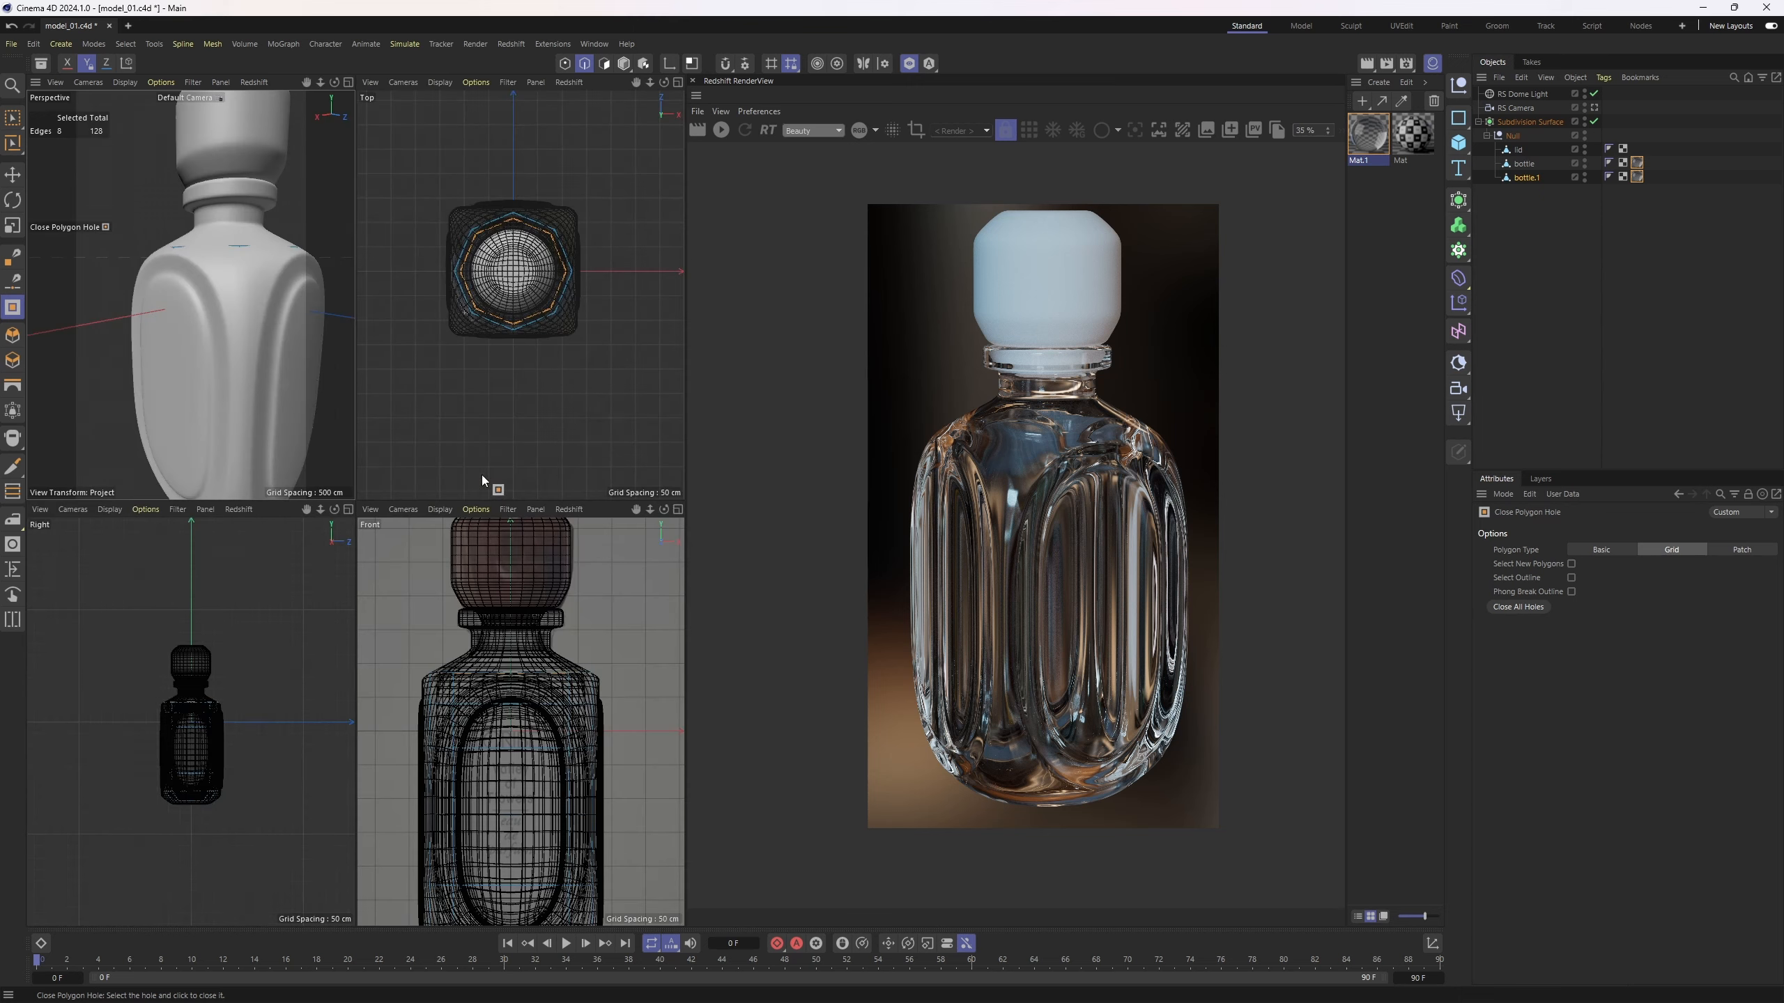
middle_click(494, 578)
key("q")
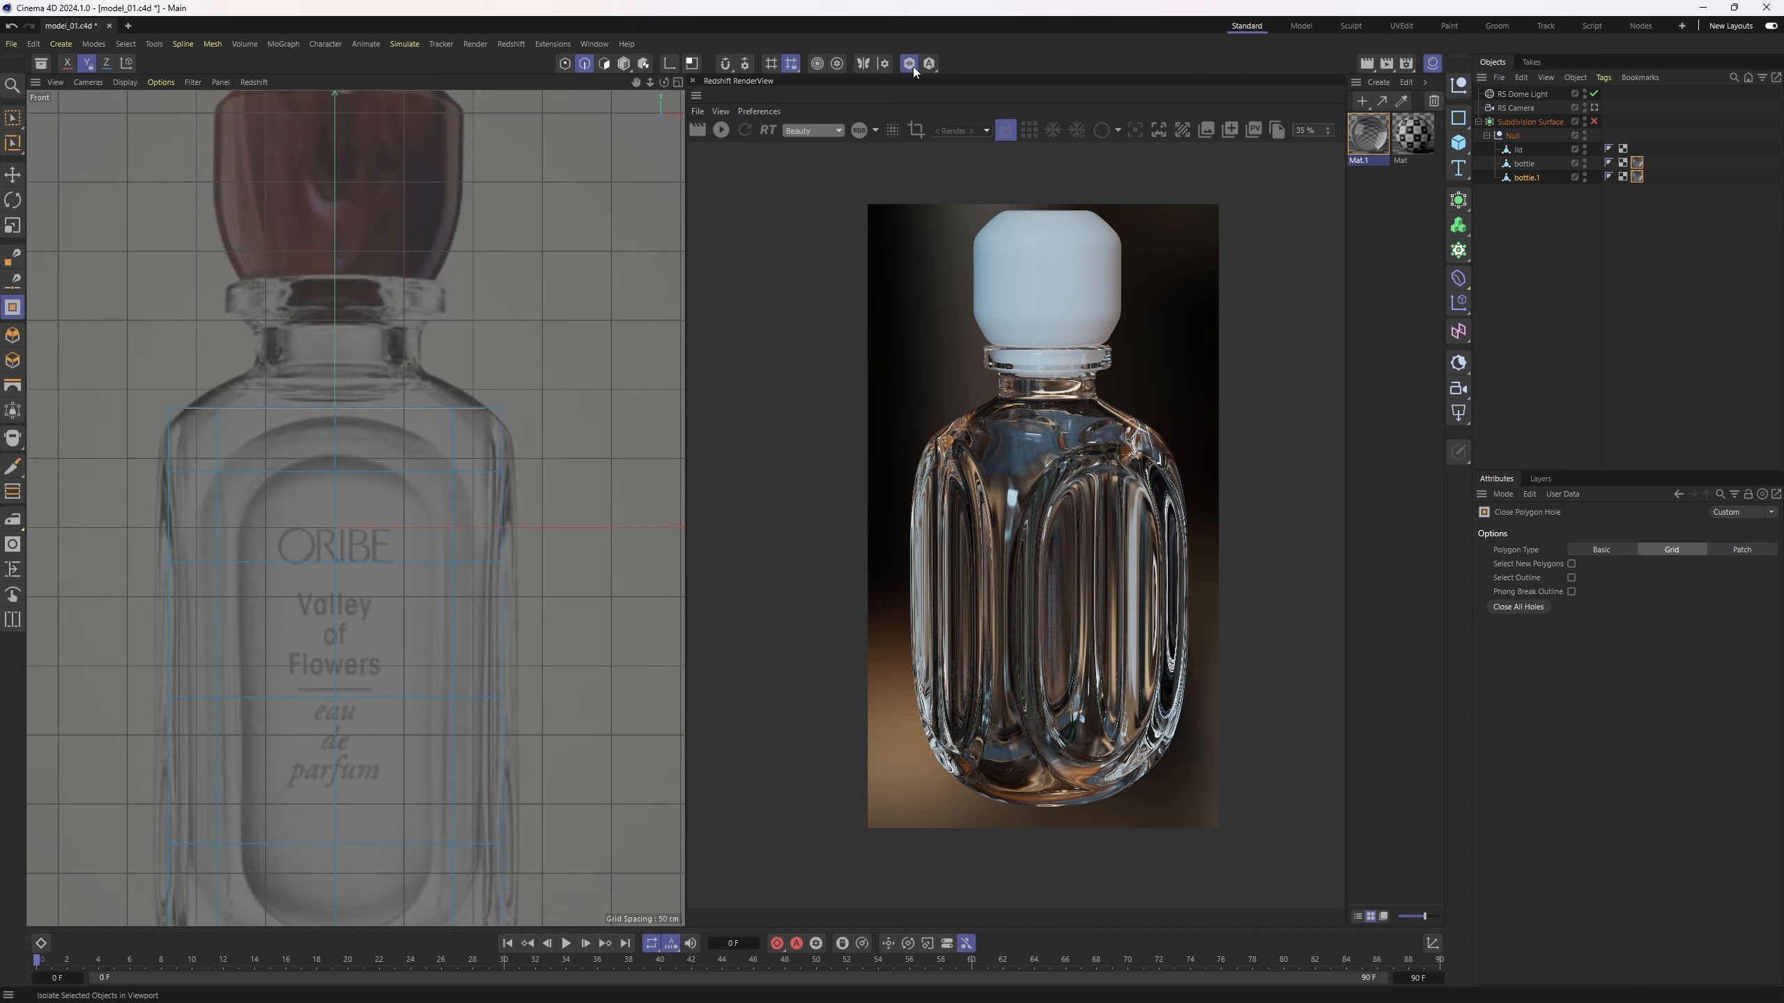
key("q")
key("0")
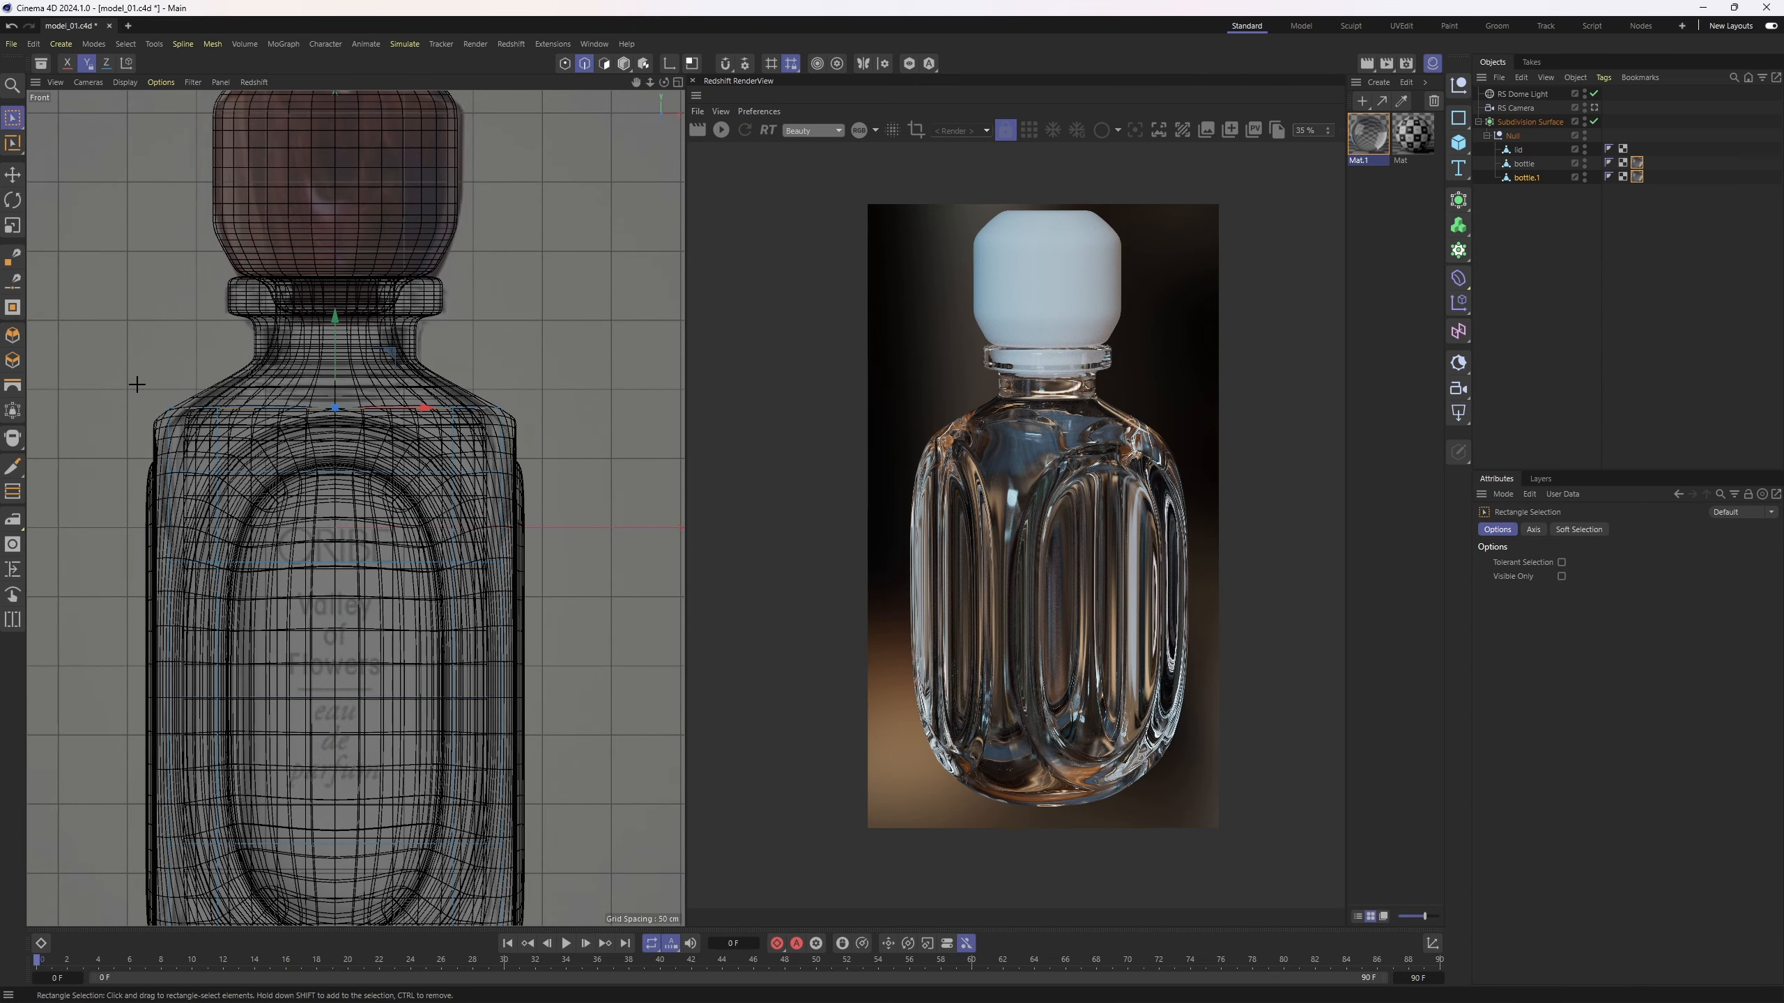
- Select the inner shell's top edges in the front view and scale them inward to follow the bottle's shoulder
left_click_drag(137, 385, 569, 431)
scroll(464, 415, "up", 3)
key("t")
scroll(492, 450, "up", 2)
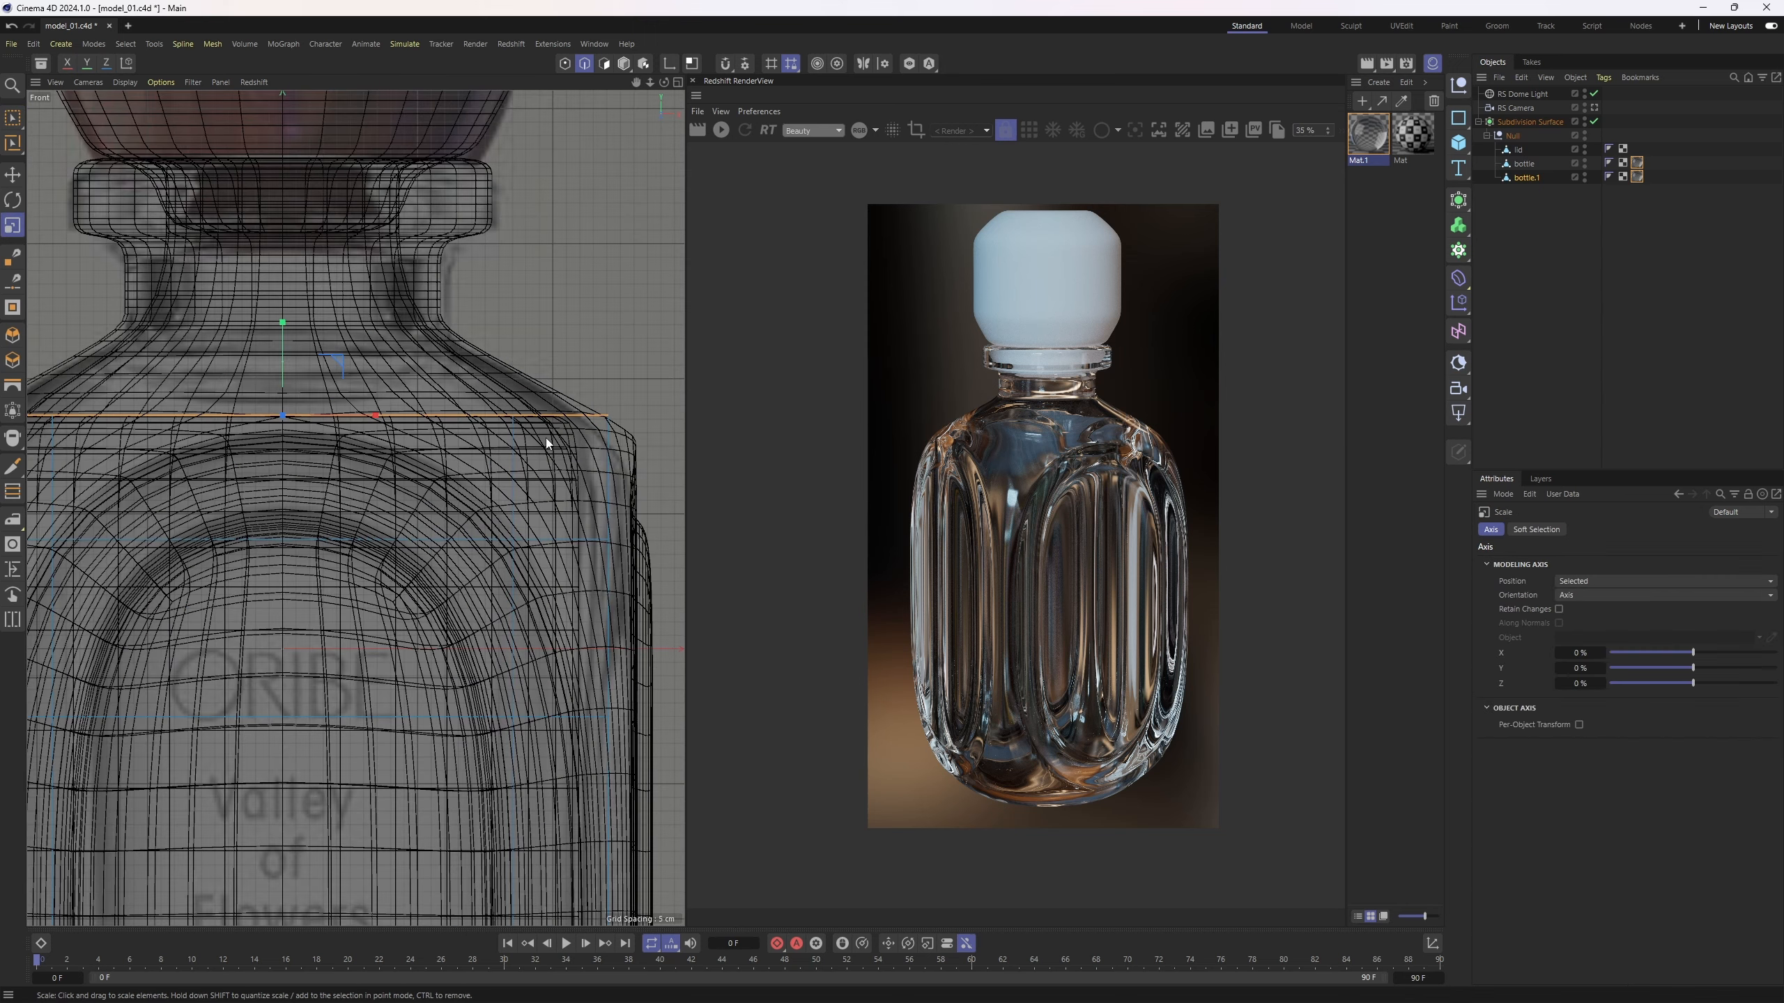
scroll(595, 423, "up", 2)
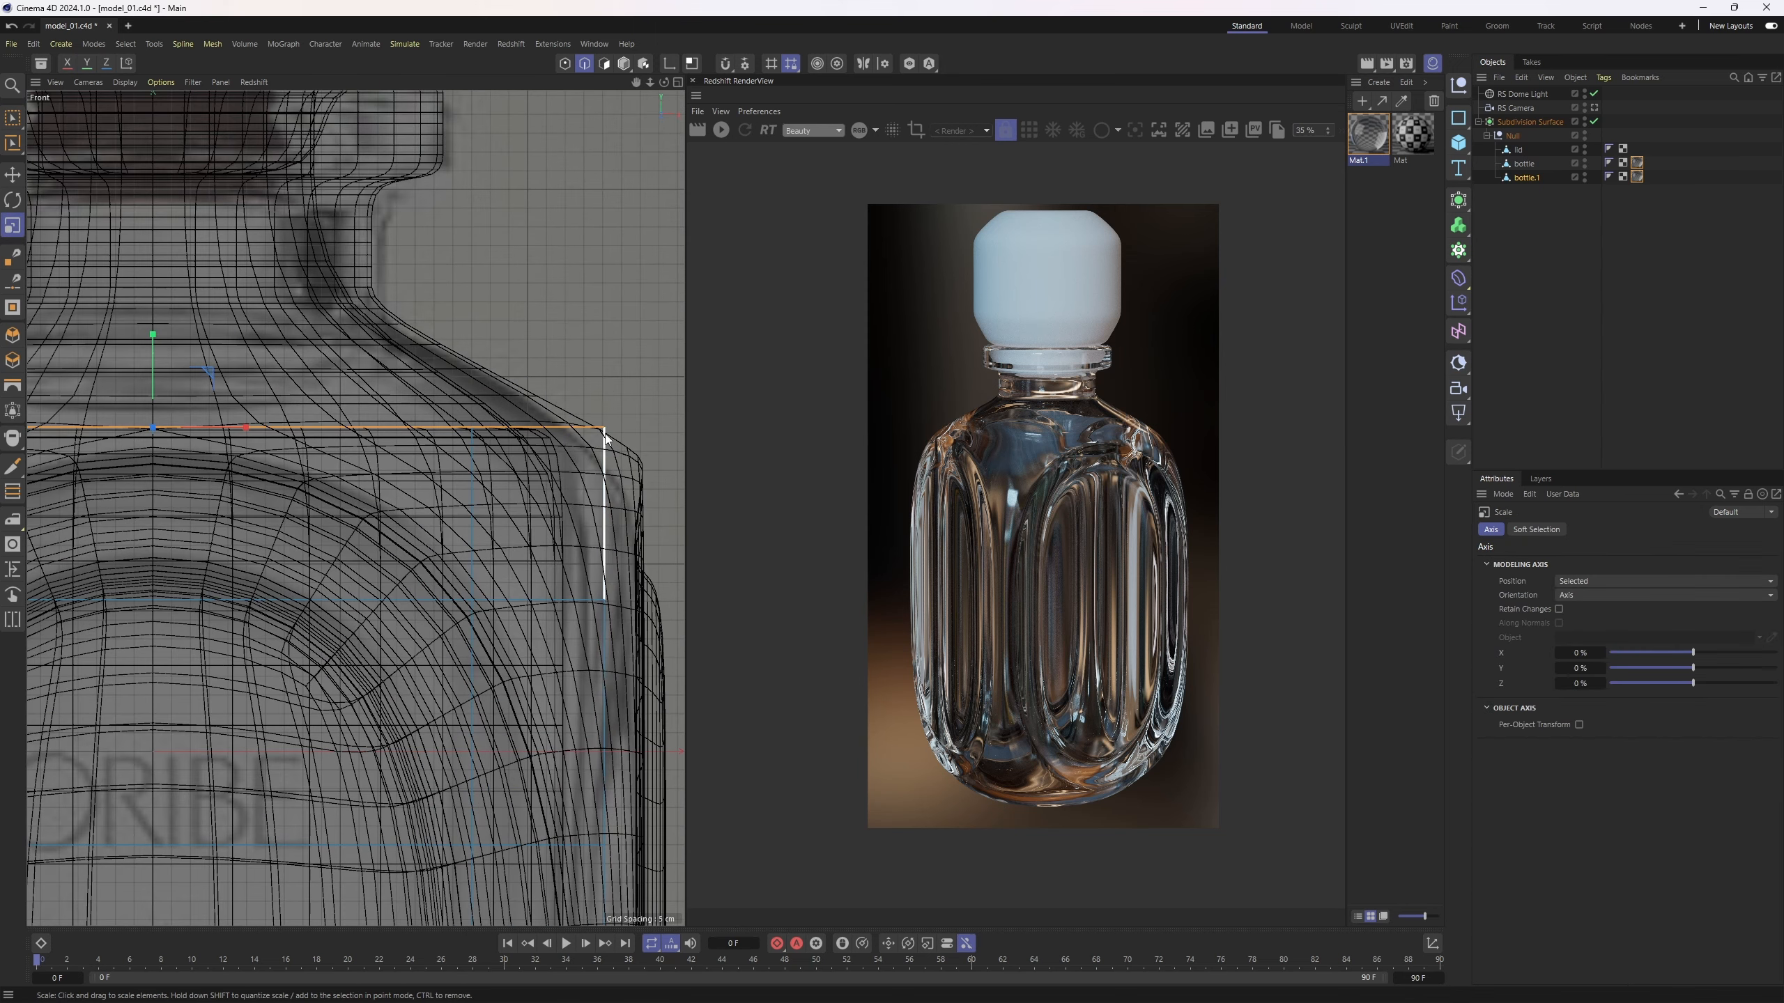
middle_click_drag(537, 441, 447, 413, "alt")
scroll(567, 437, "up", 1)
scroll(572, 447, "up", 3)
scroll(569, 357, "up", 3)
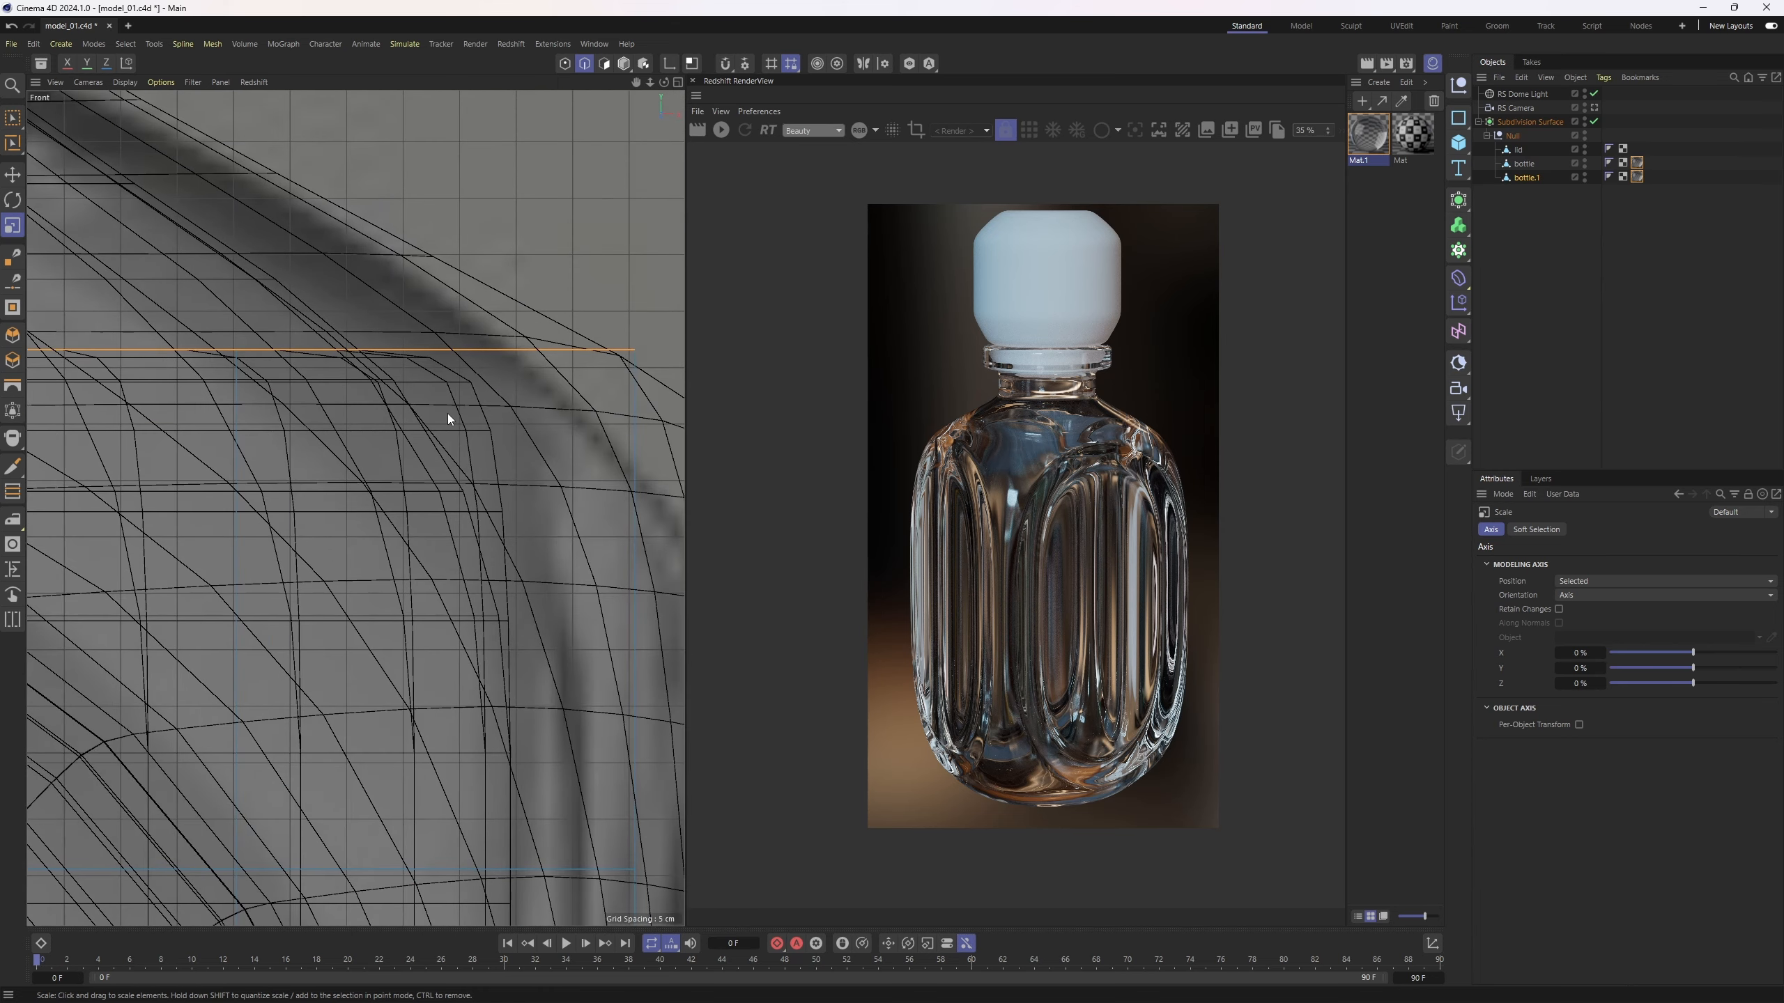
scroll(457, 503, "down", 3)
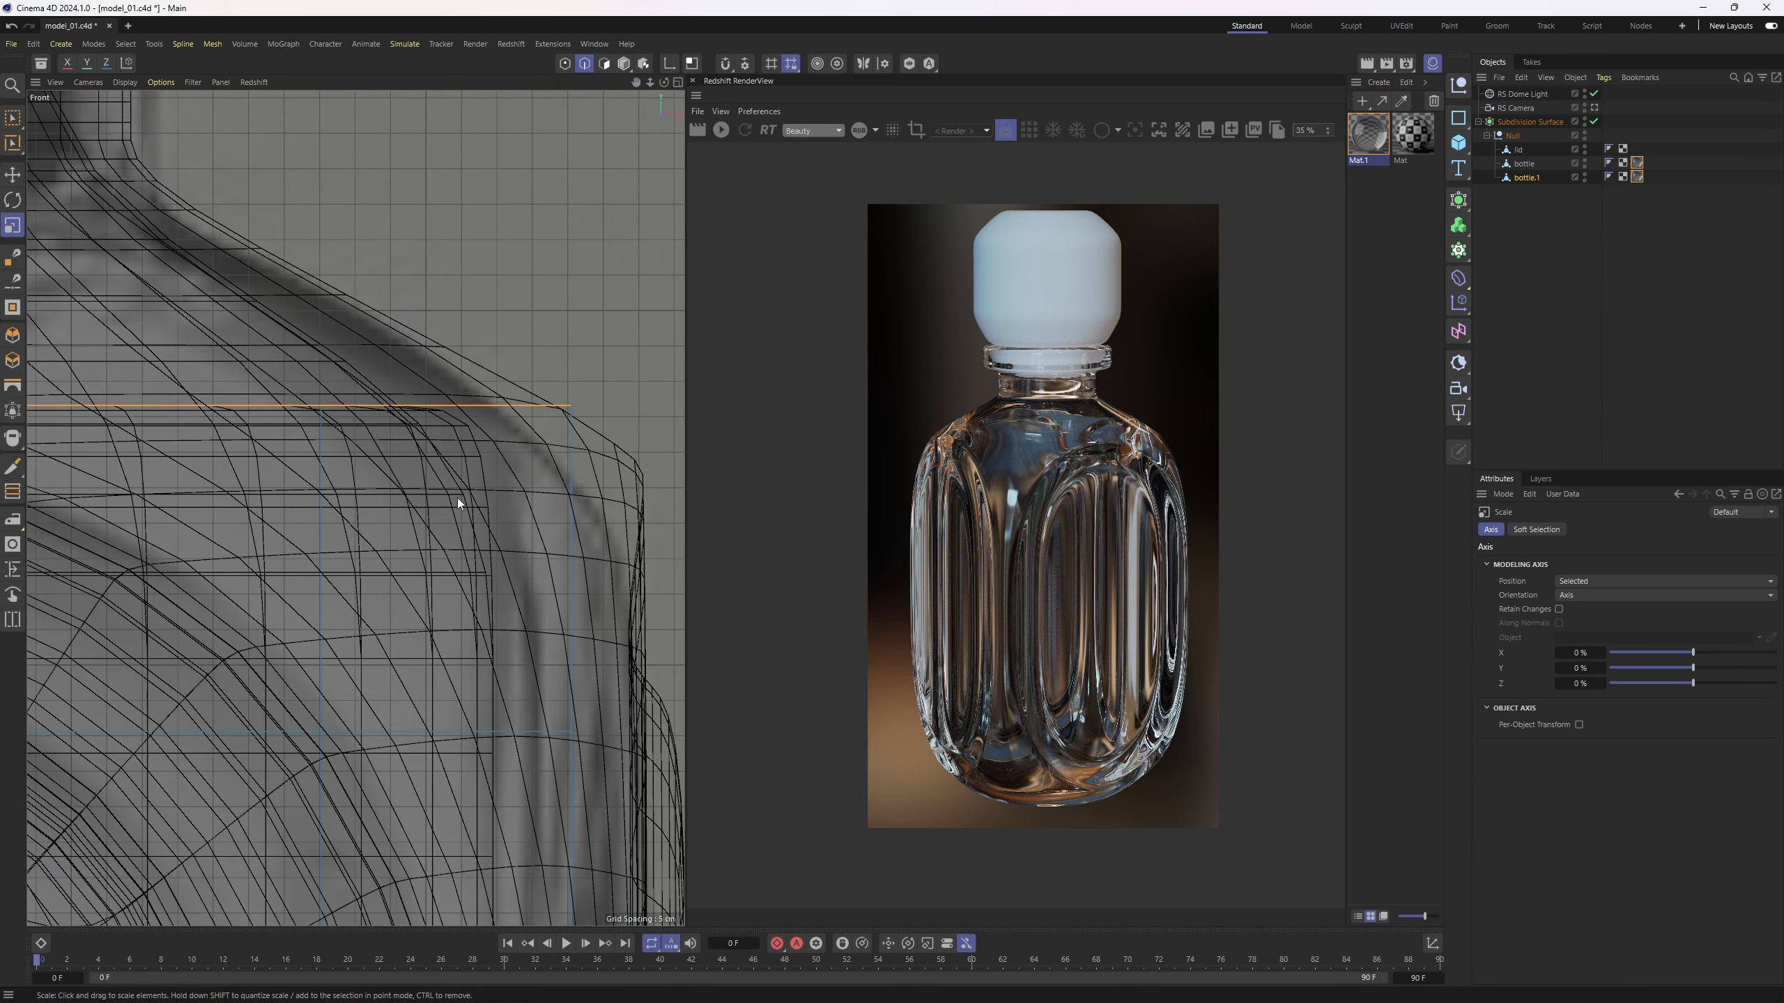
scroll(583, 588, "down", 3)
- Return to the perspective view through the RS Camera in object mode and clear the object selection
key("F1")
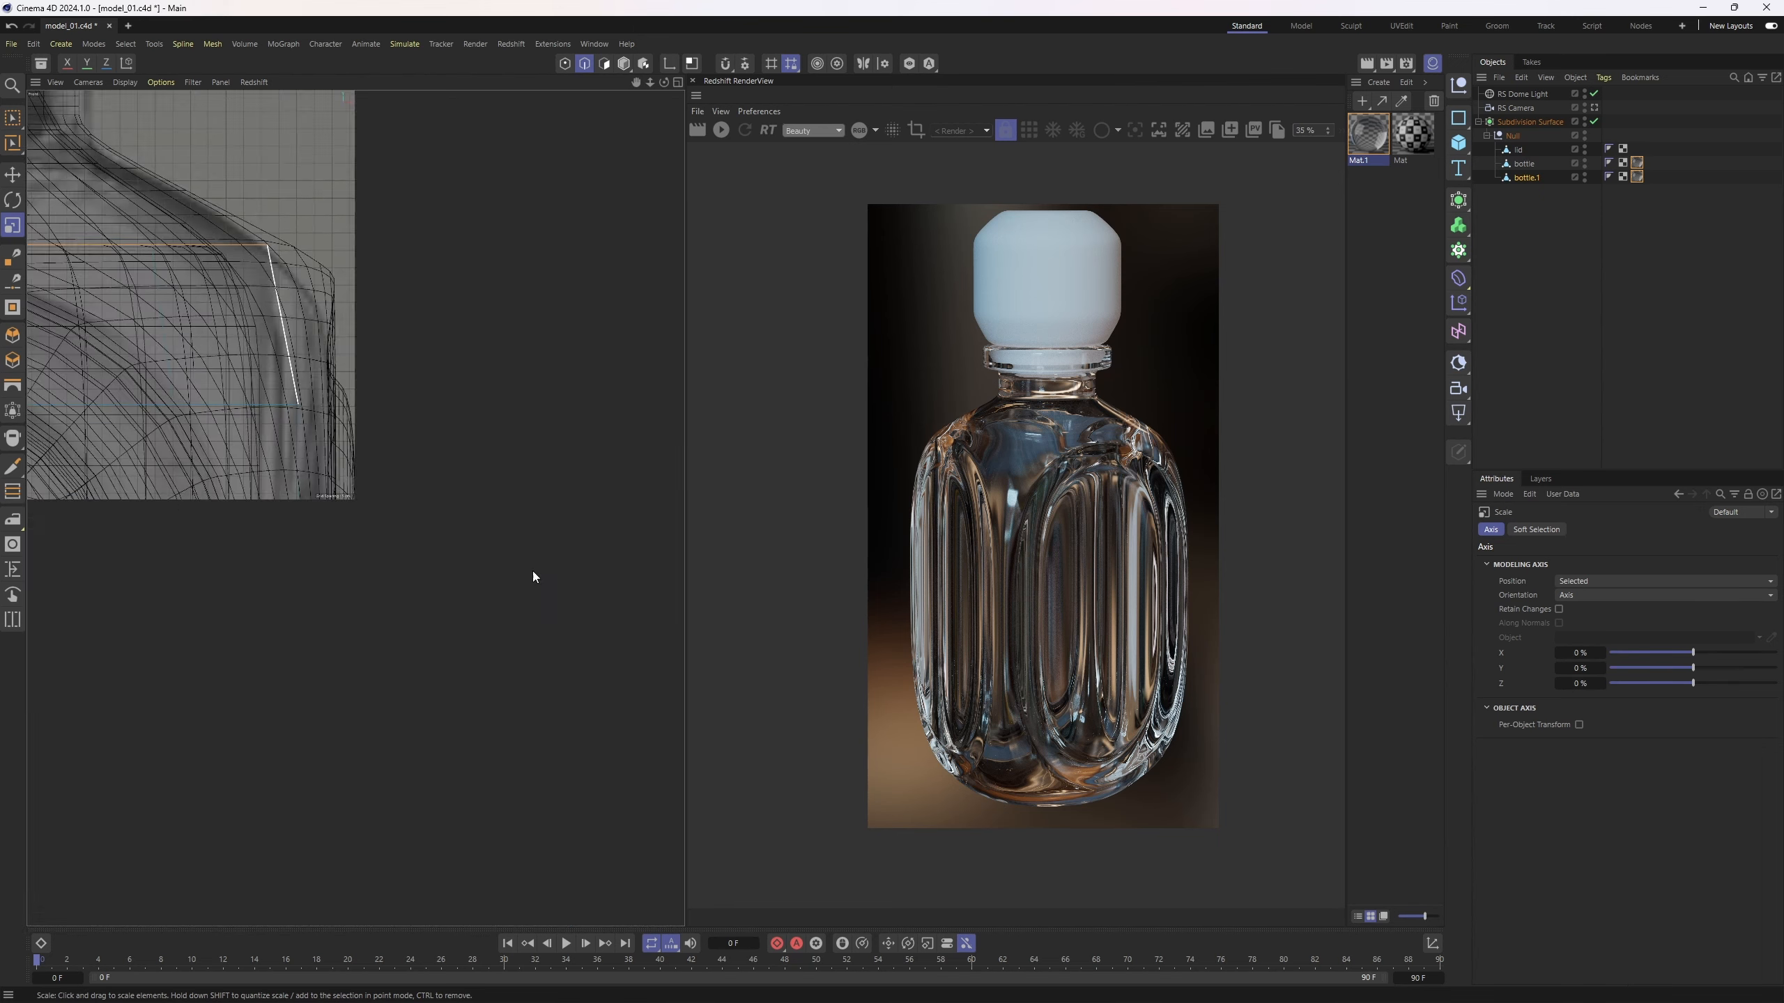
scroll(458, 384, "down", 5)
left_click_drag(453, 406, 449, 452, "alt")
scroll(448, 451, "up", 2)
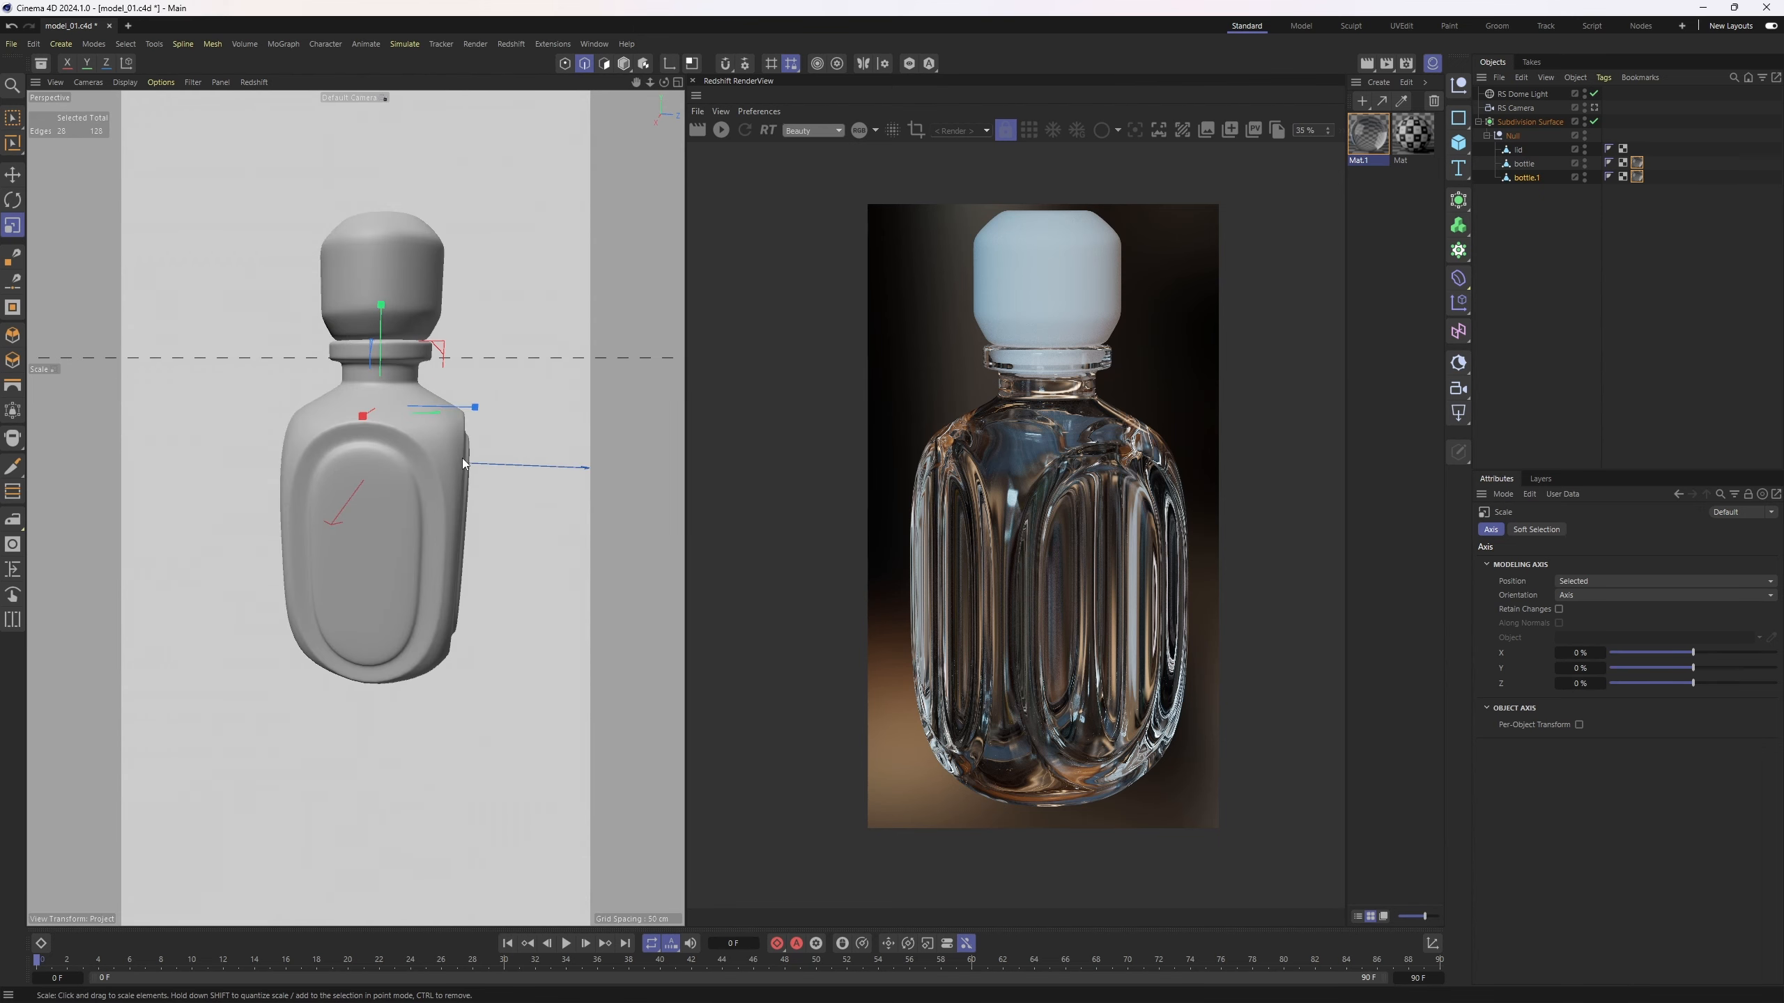
key("Return")
left_click(1594, 107)
left_click(1580, 270)
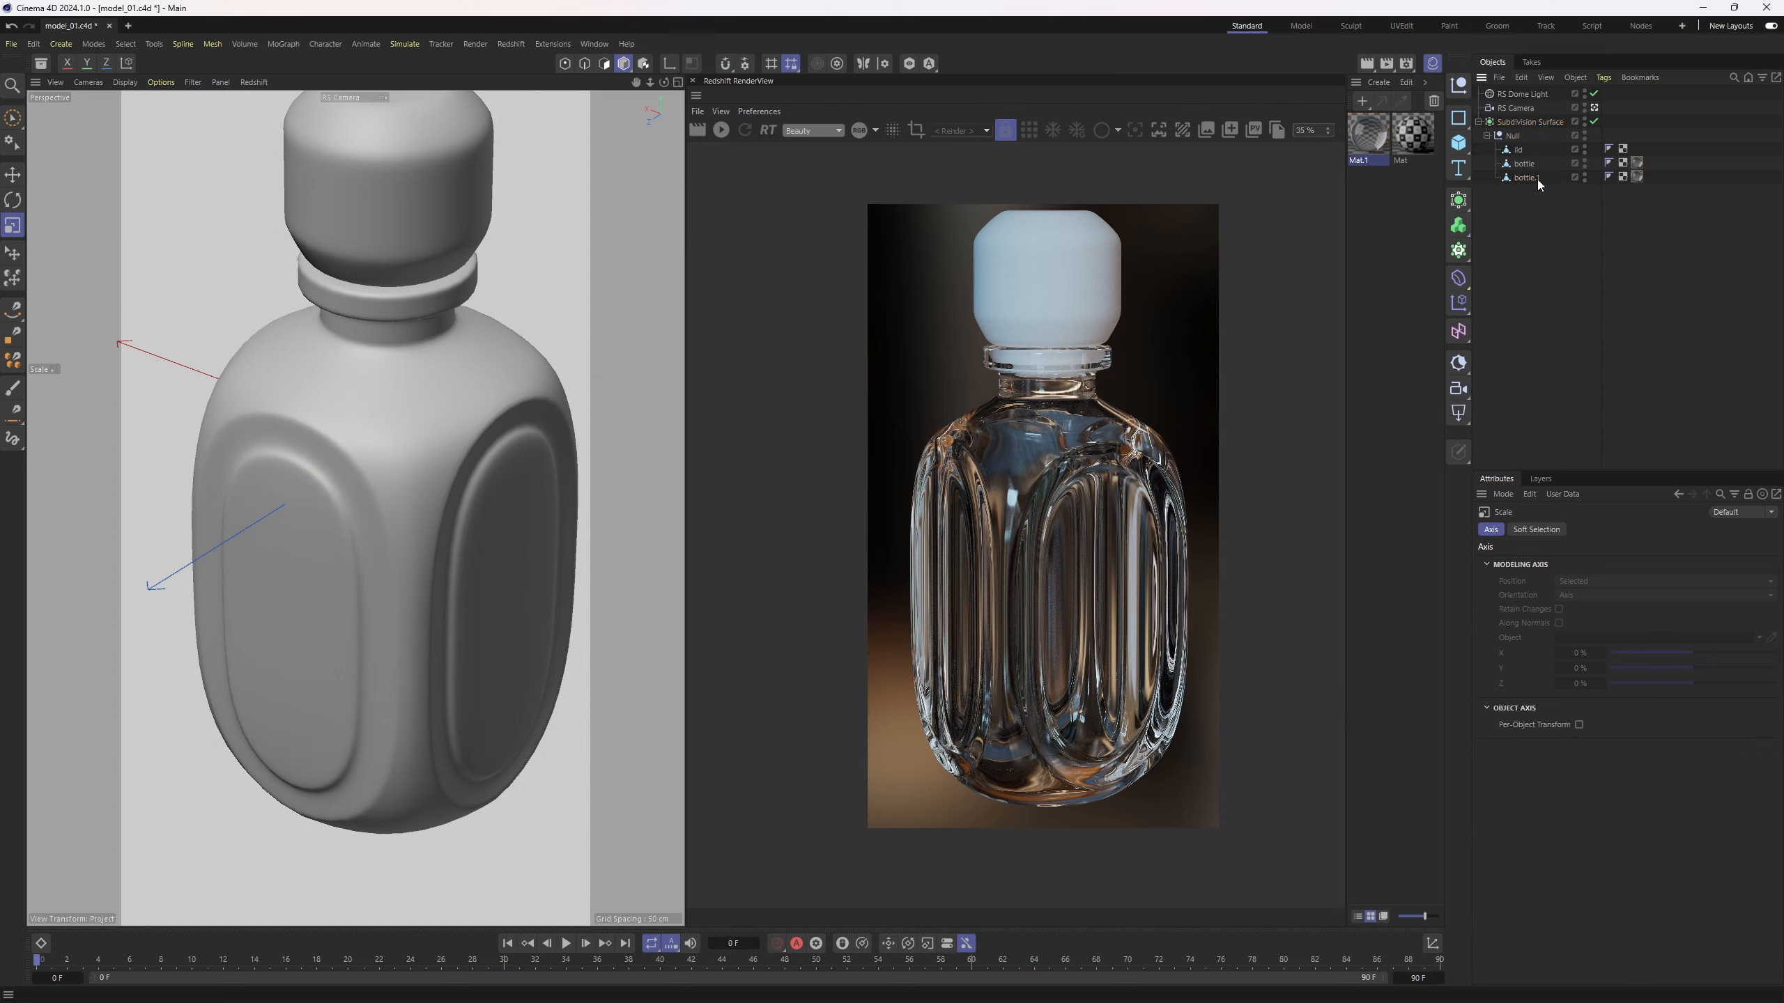
- Rename the split-off inner shell object as liquid and deselect it
double_click(1531, 178)
type("liq")
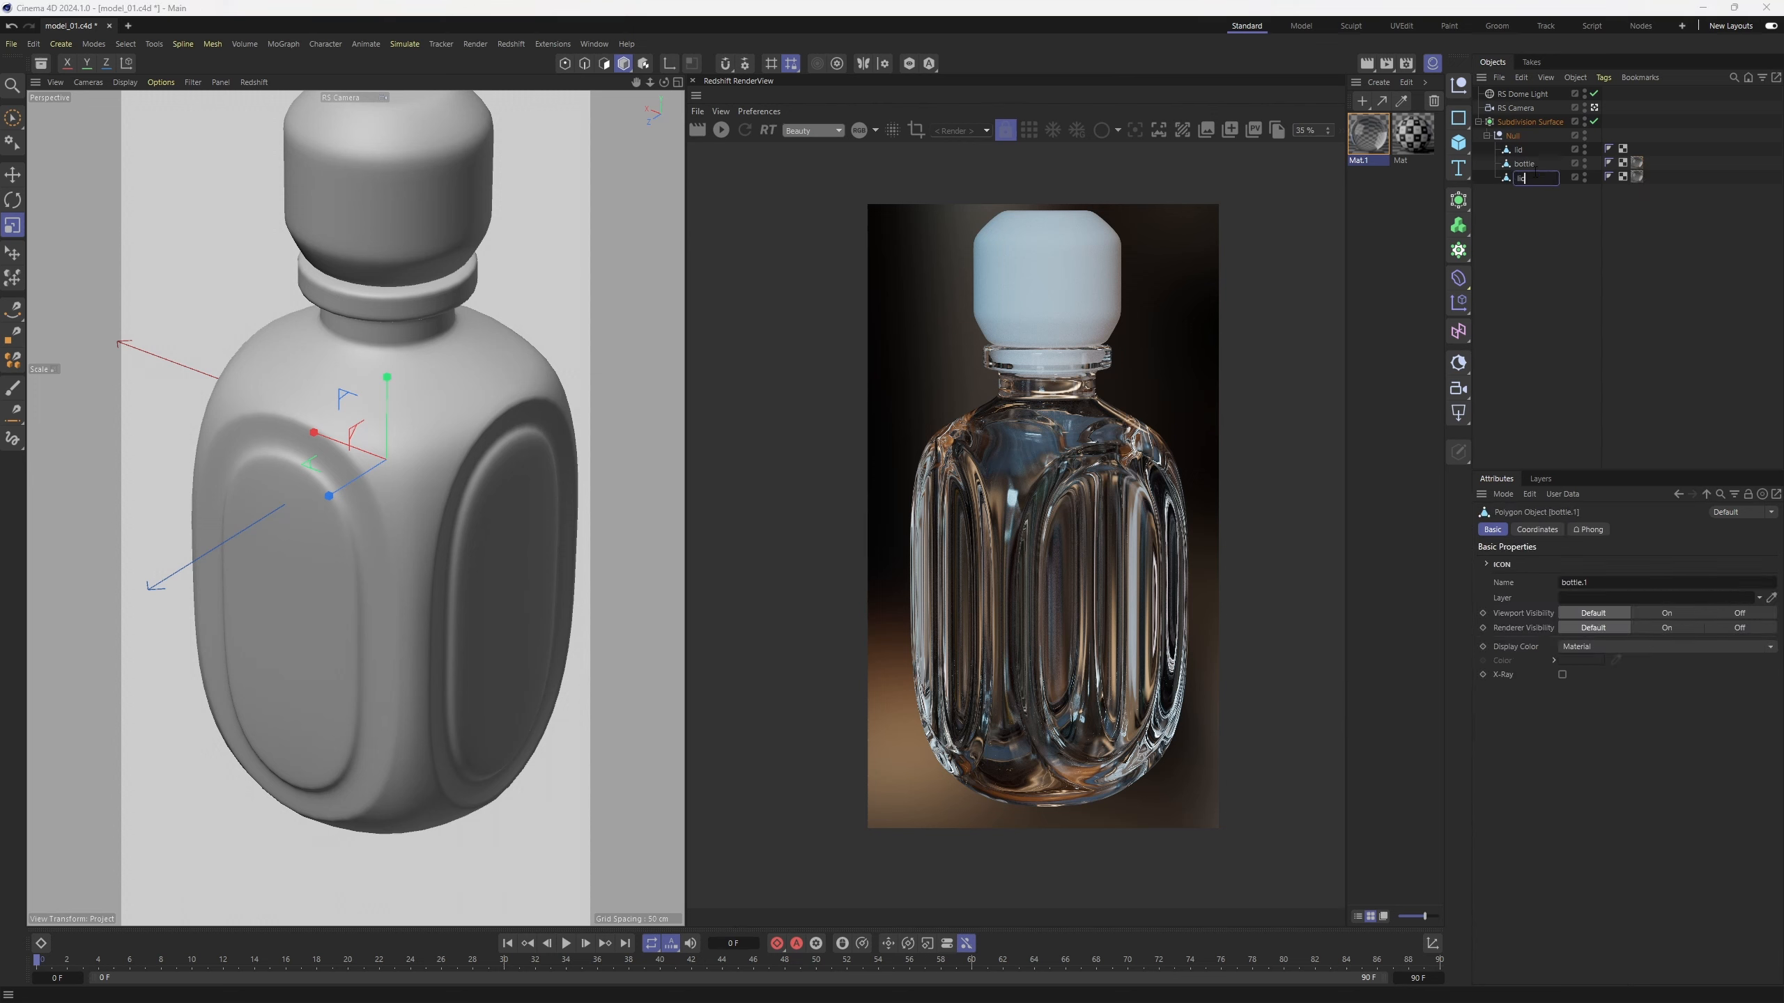
type("uid")
key("Return")
left_click(1624, 239)
left_click(1637, 178)
left_click(1532, 276)
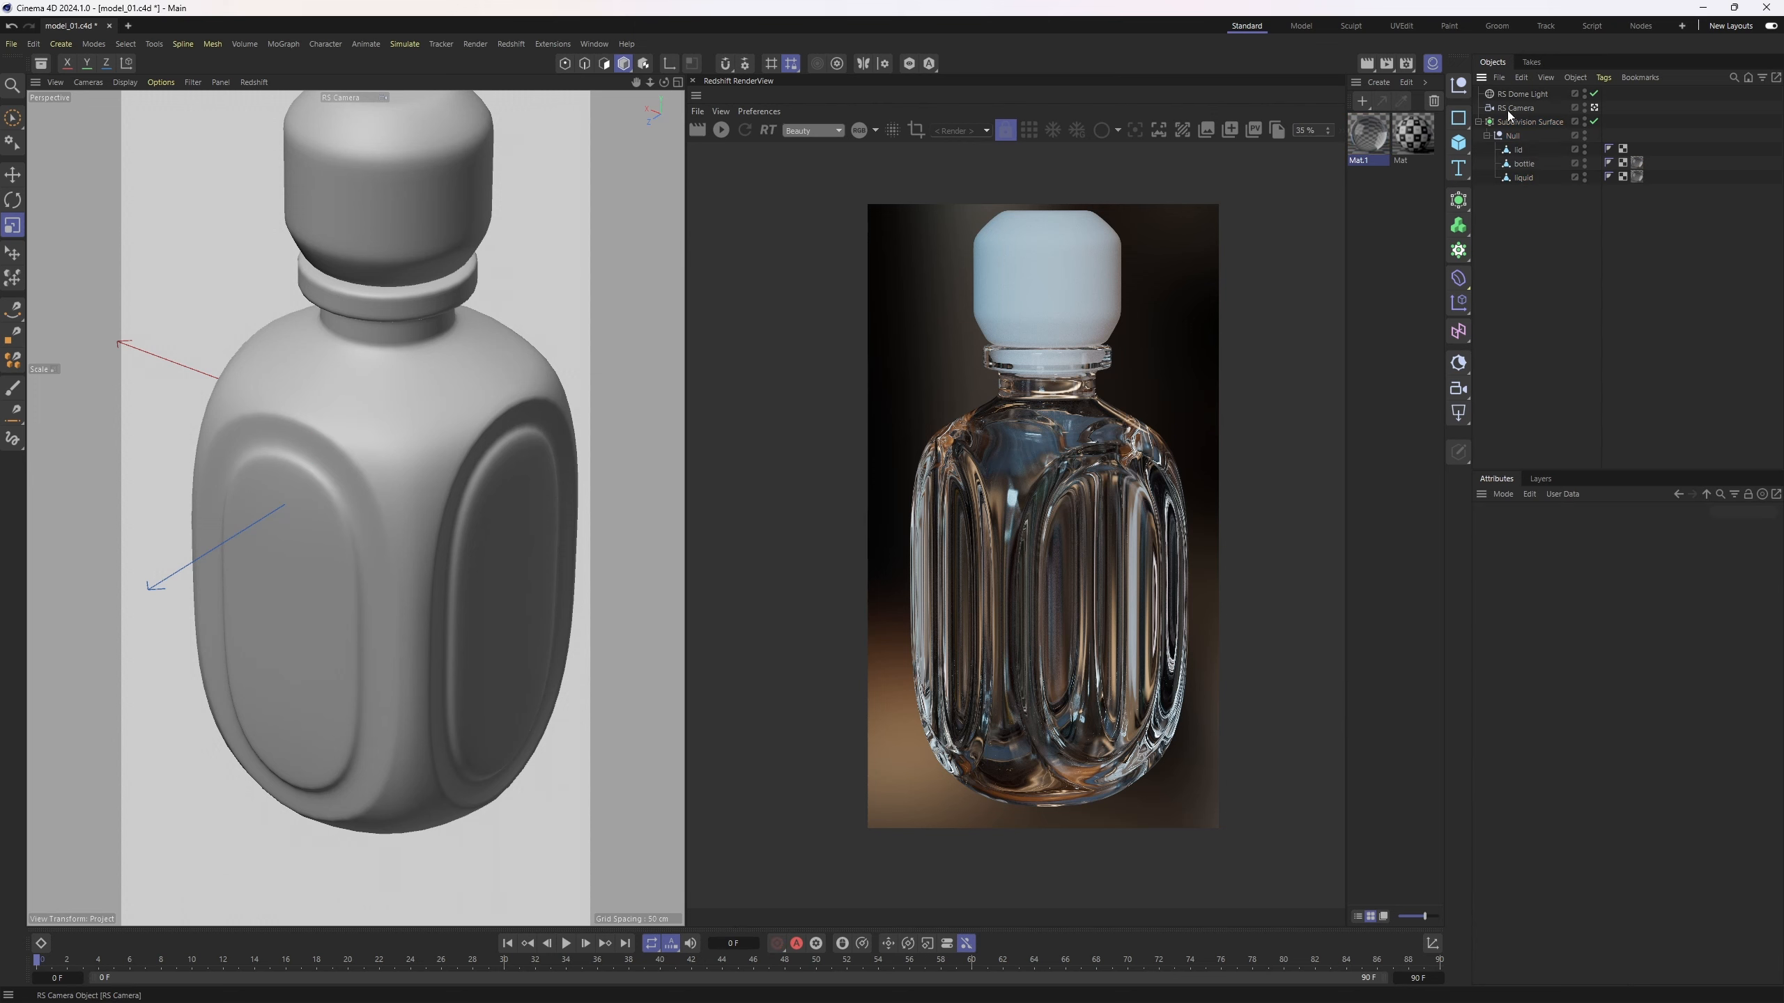
- Restart the live Redshift render and orbit the camera around the bottle to examine the glass and liquid
left_click(723, 129)
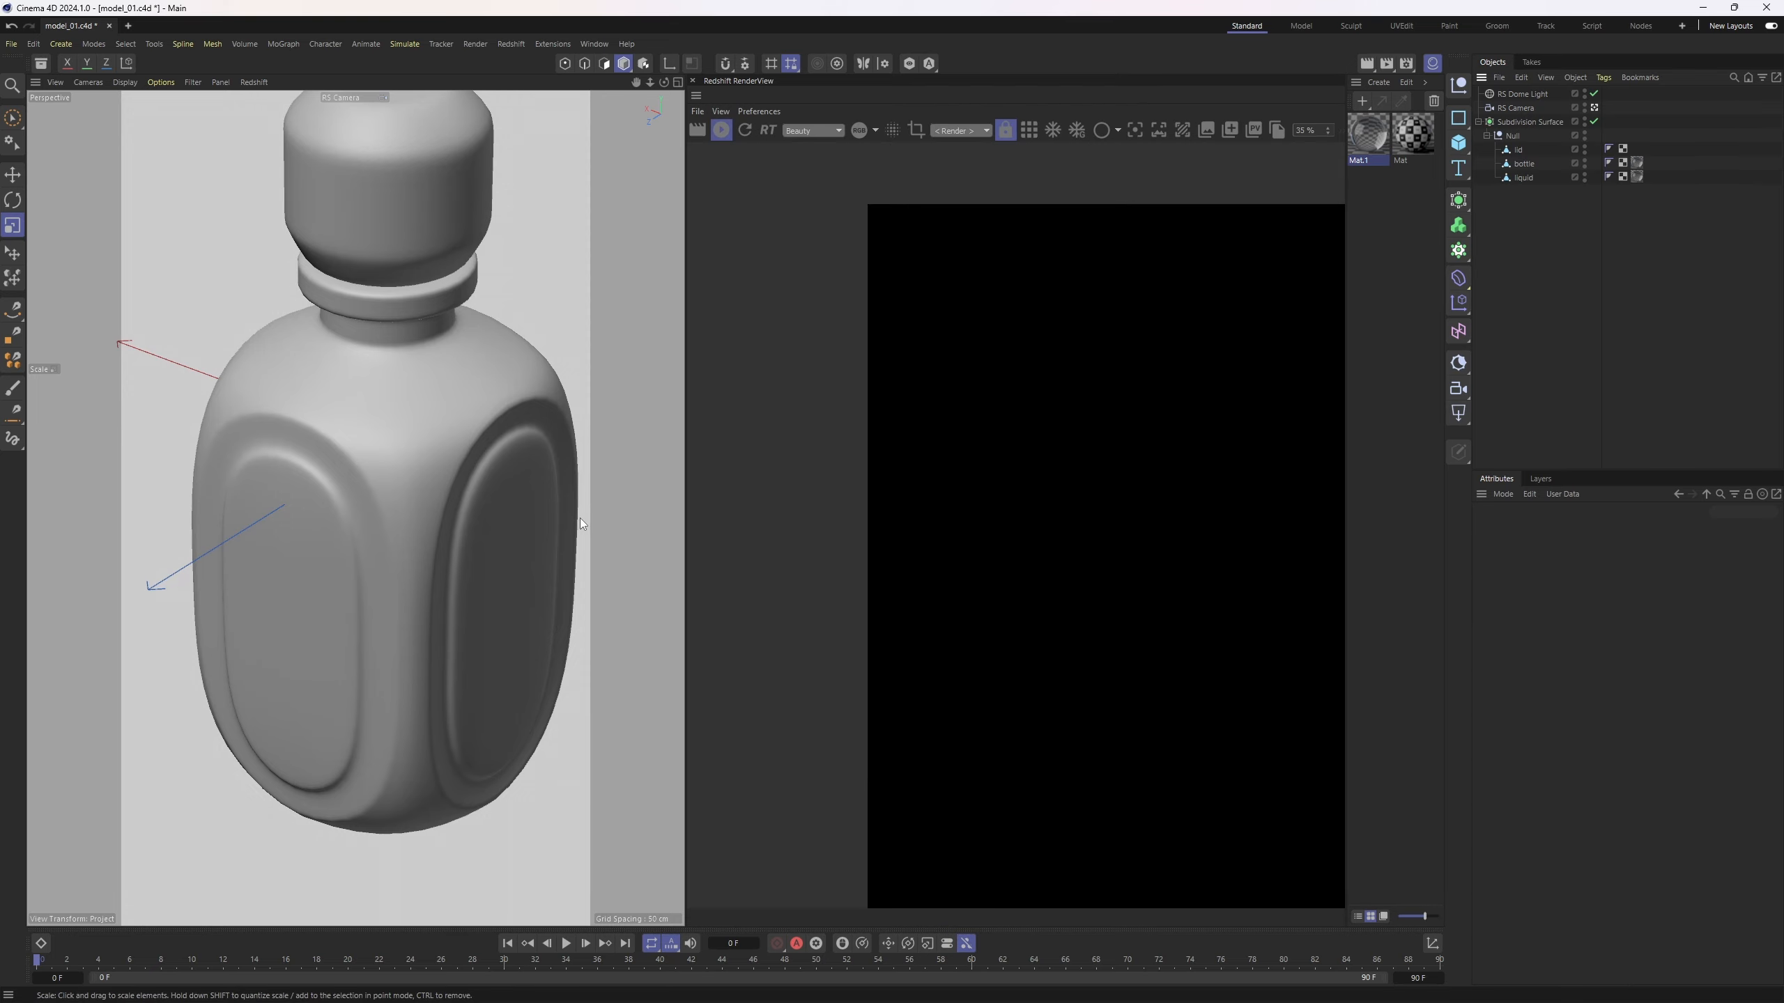
left_click_drag(403, 541, 379, 594, "alt")
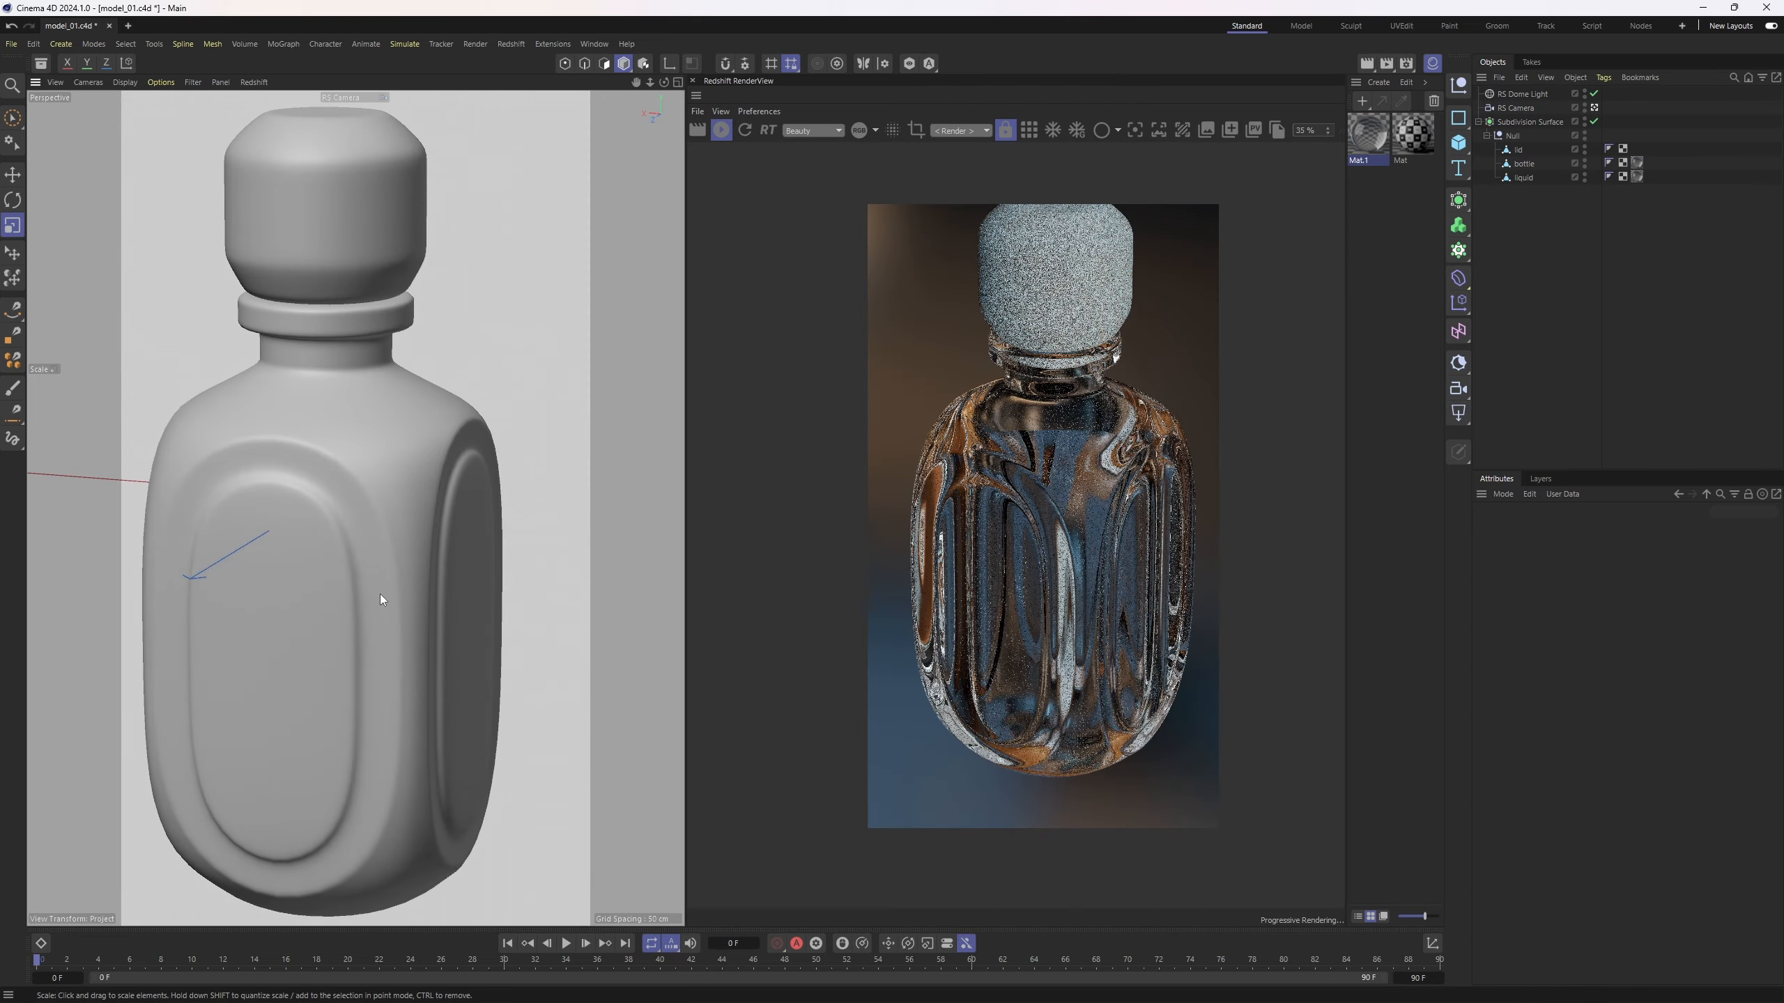
middle_click_drag(380, 594, 438, 540, "alt")
left_click_drag(451, 531, 369, 488, "alt")
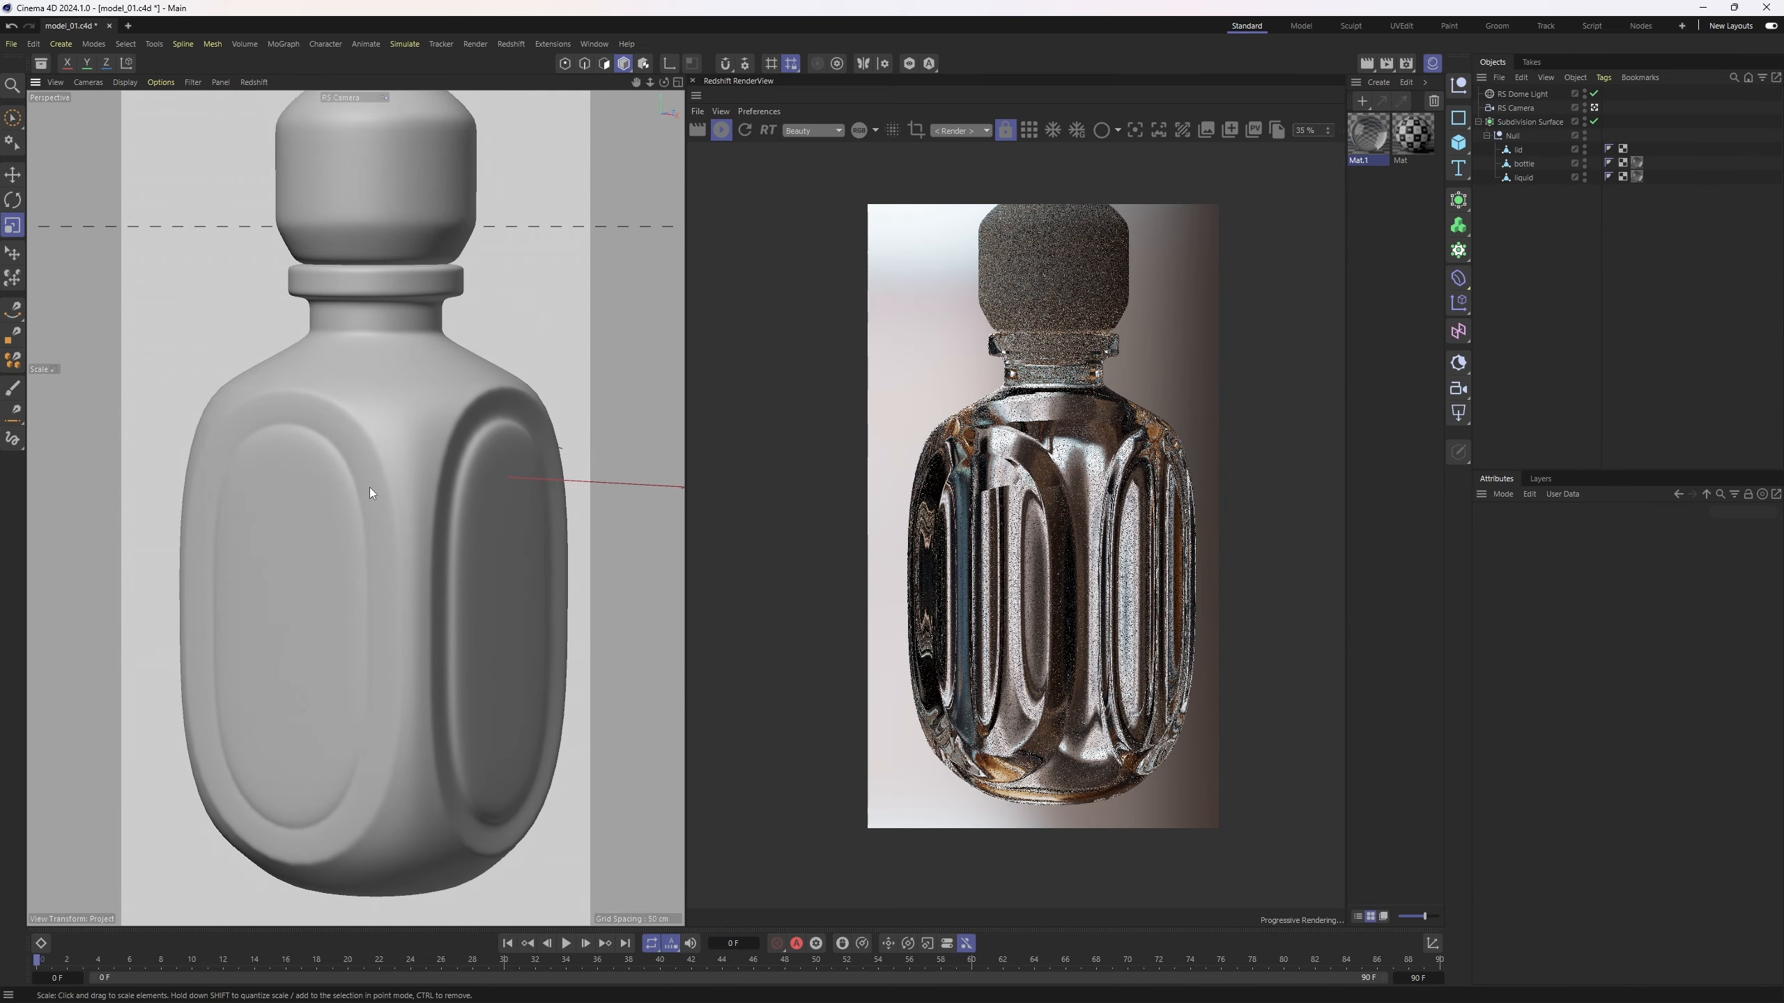
- Set the reflection roughness of the glass material Mat.1 to 0.05
left_click(1369, 137)
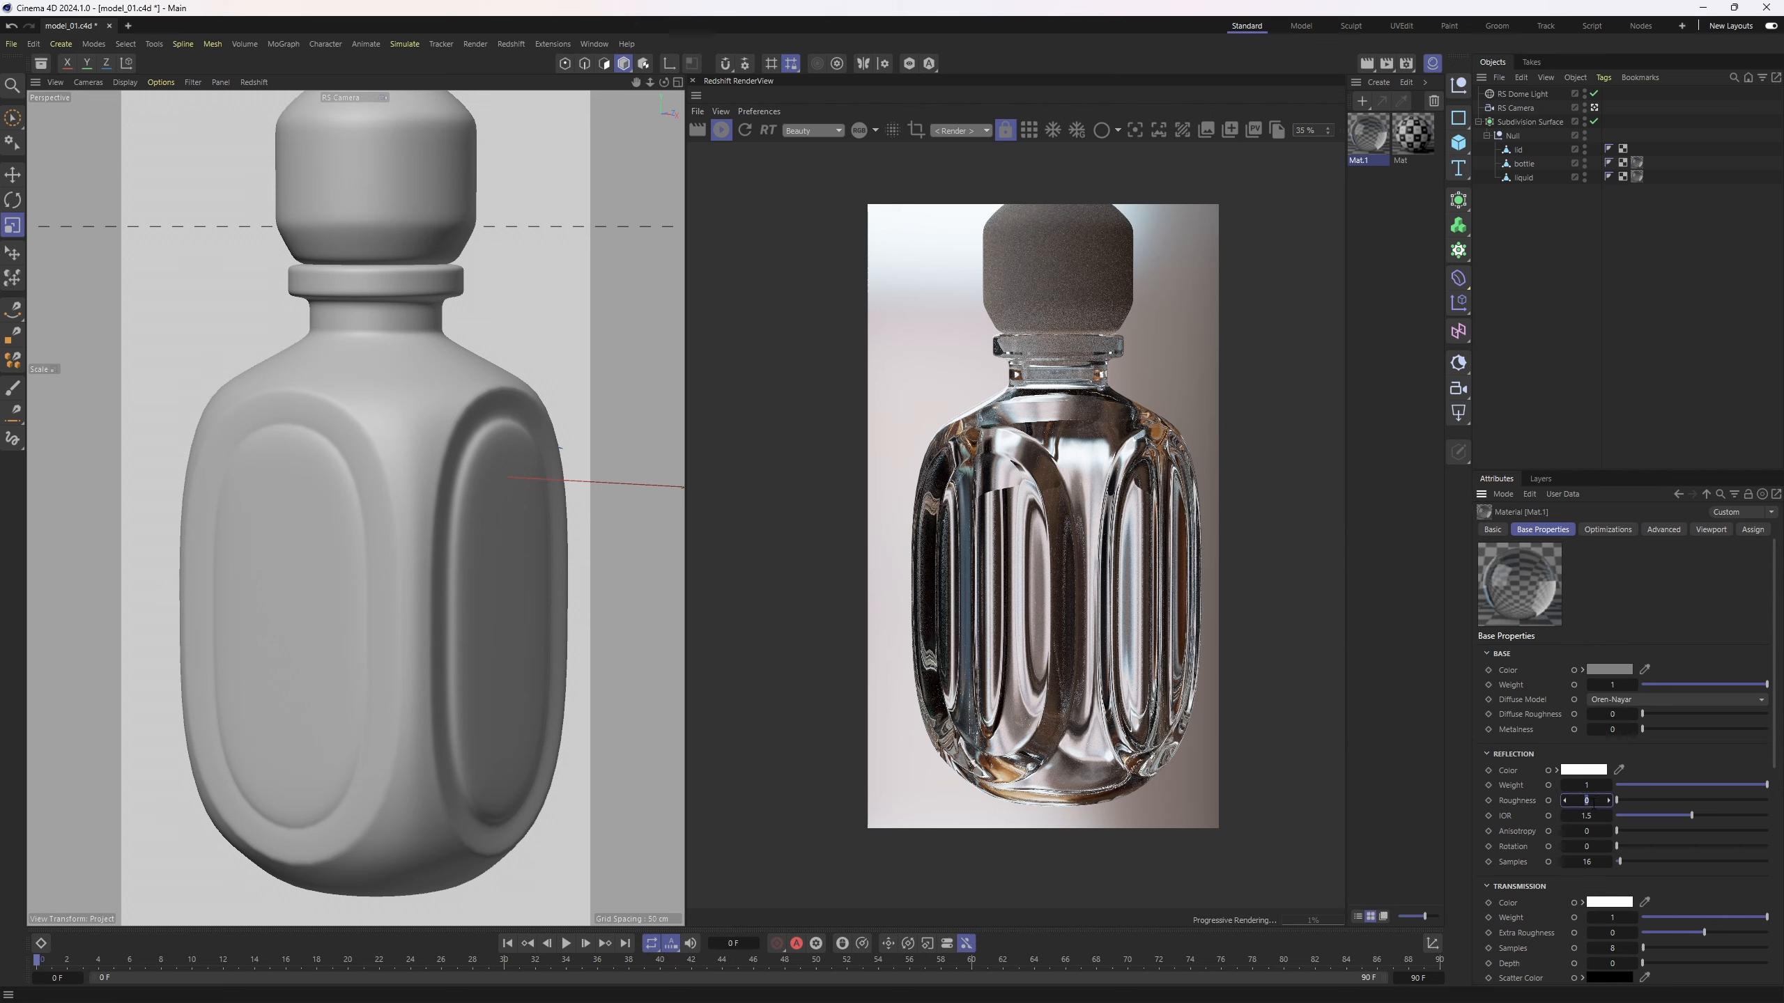
type("0,05")
key("Return")
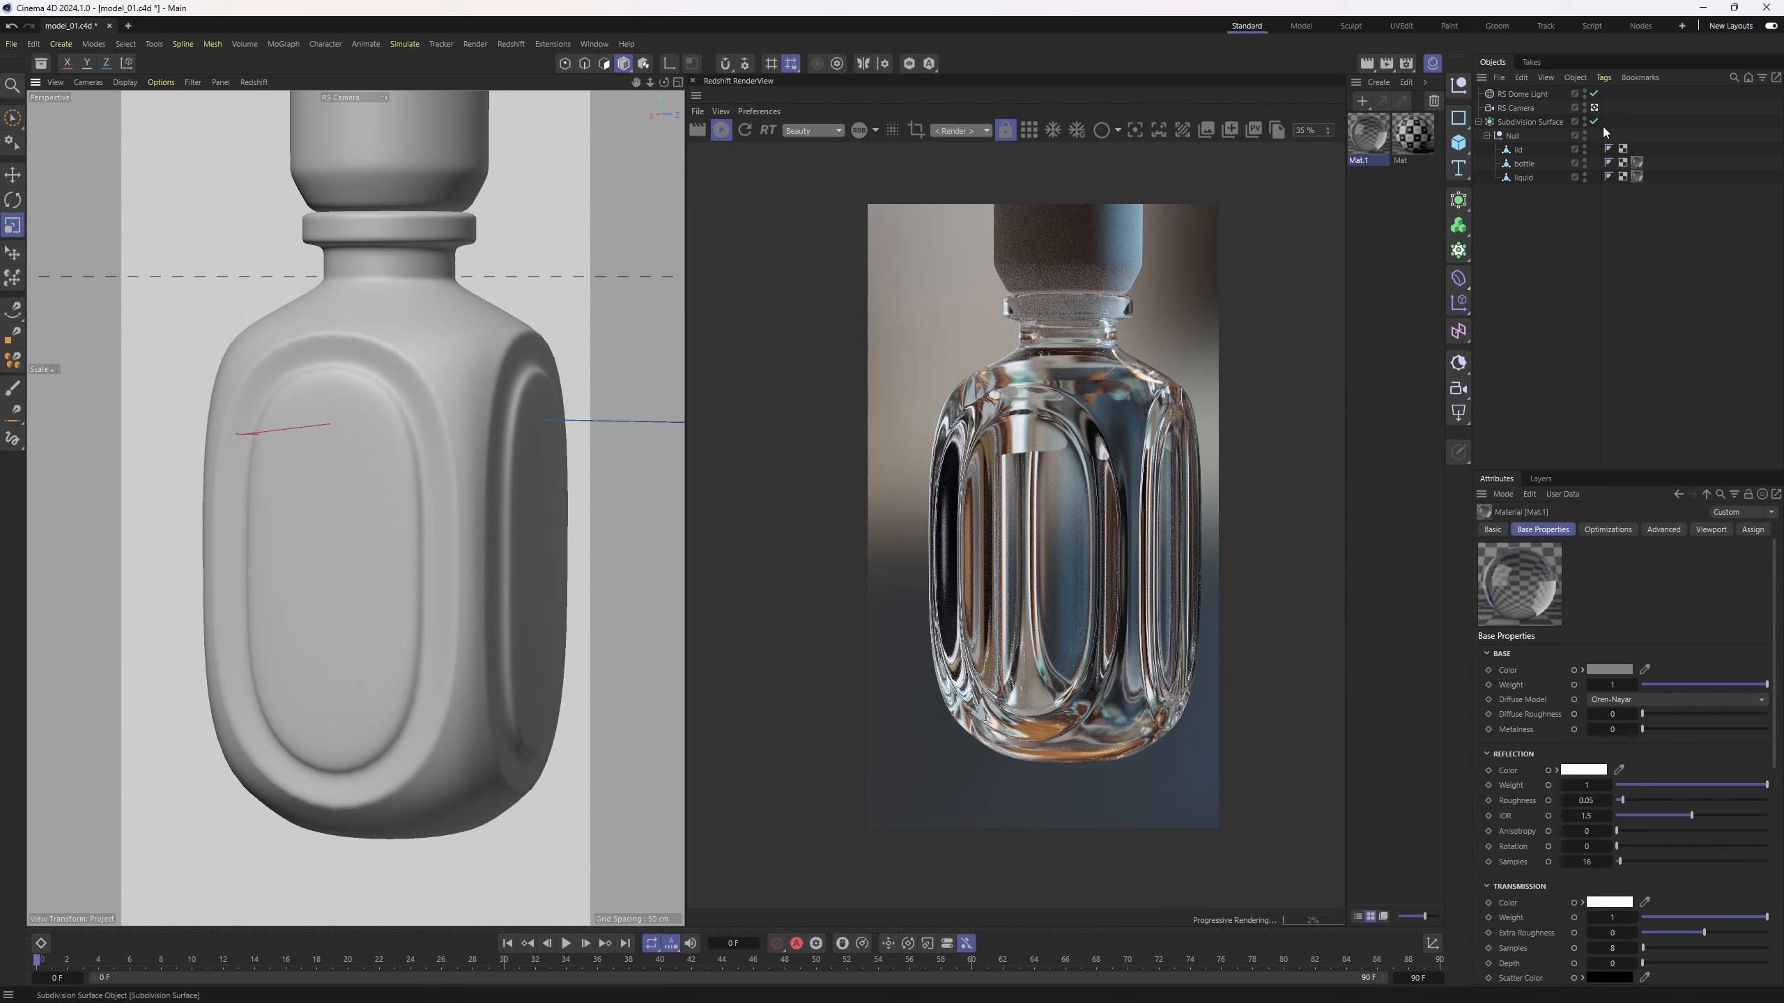
- Pause the live render and show the liquid object's polygons in wireframe for editing, keeping the Subdivision Surface enabled
left_click(1595, 121)
left_click(1527, 177)
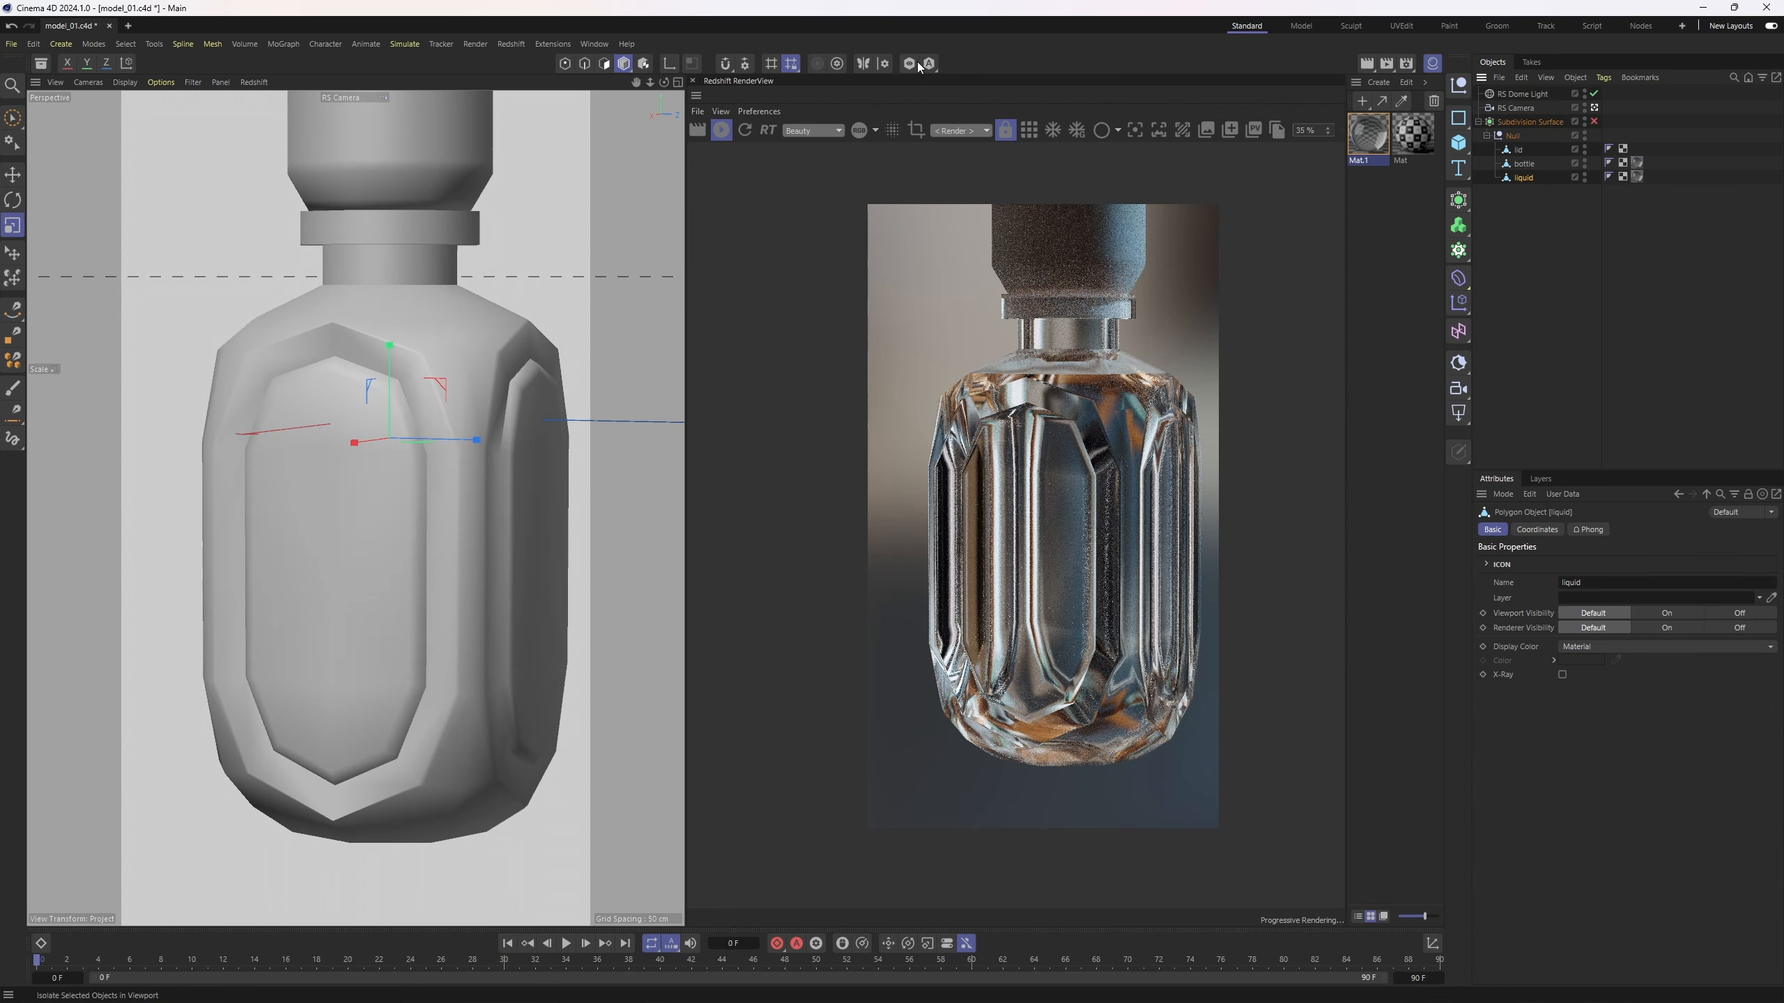
left_click(723, 131)
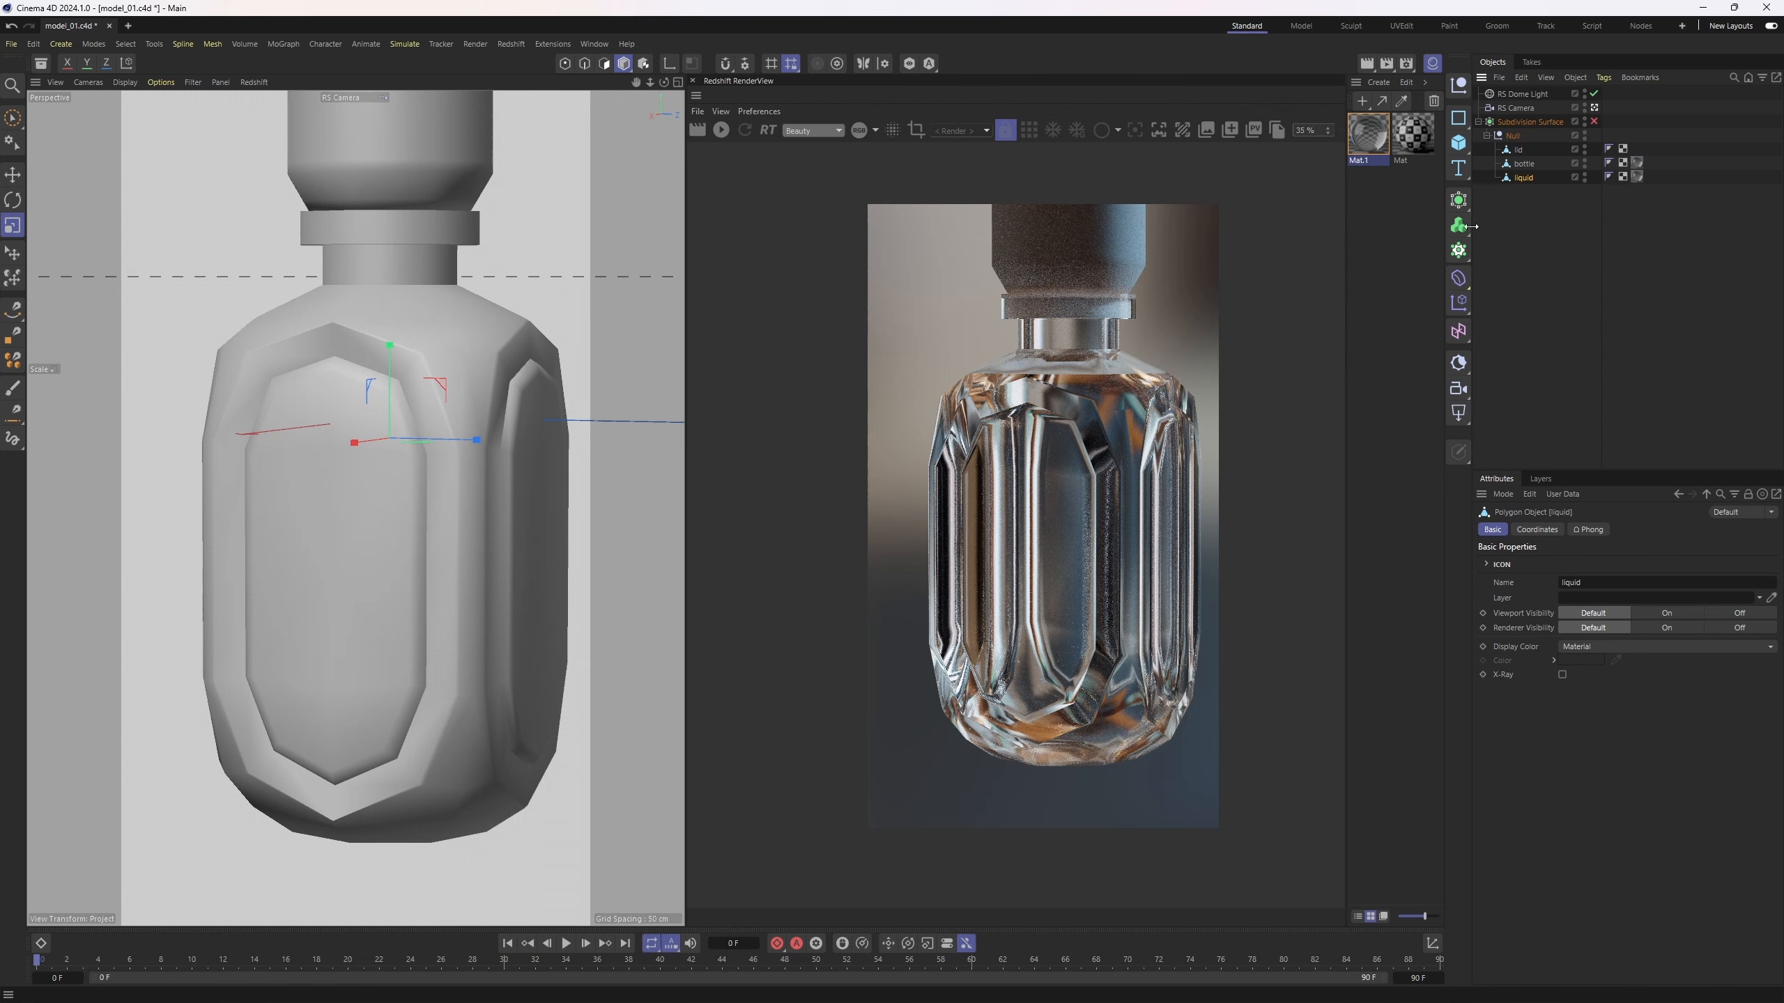
left_click(1594, 121)
left_click(604, 64)
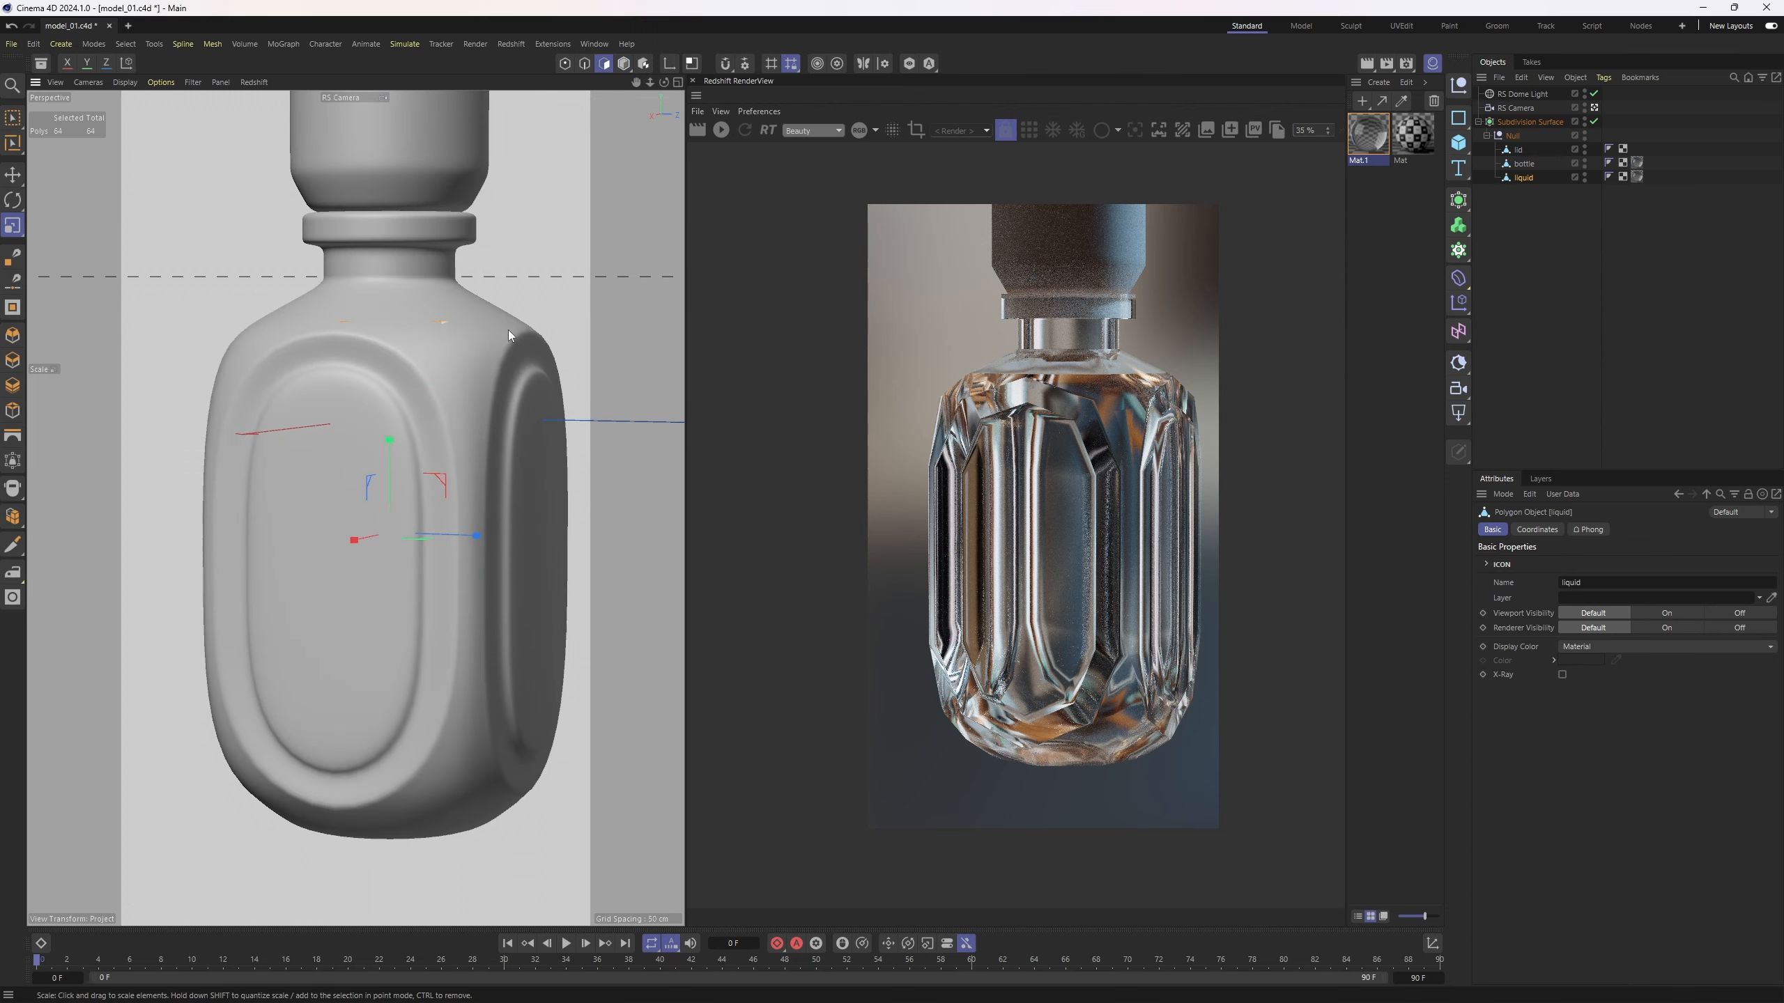
key("n")
key("g")
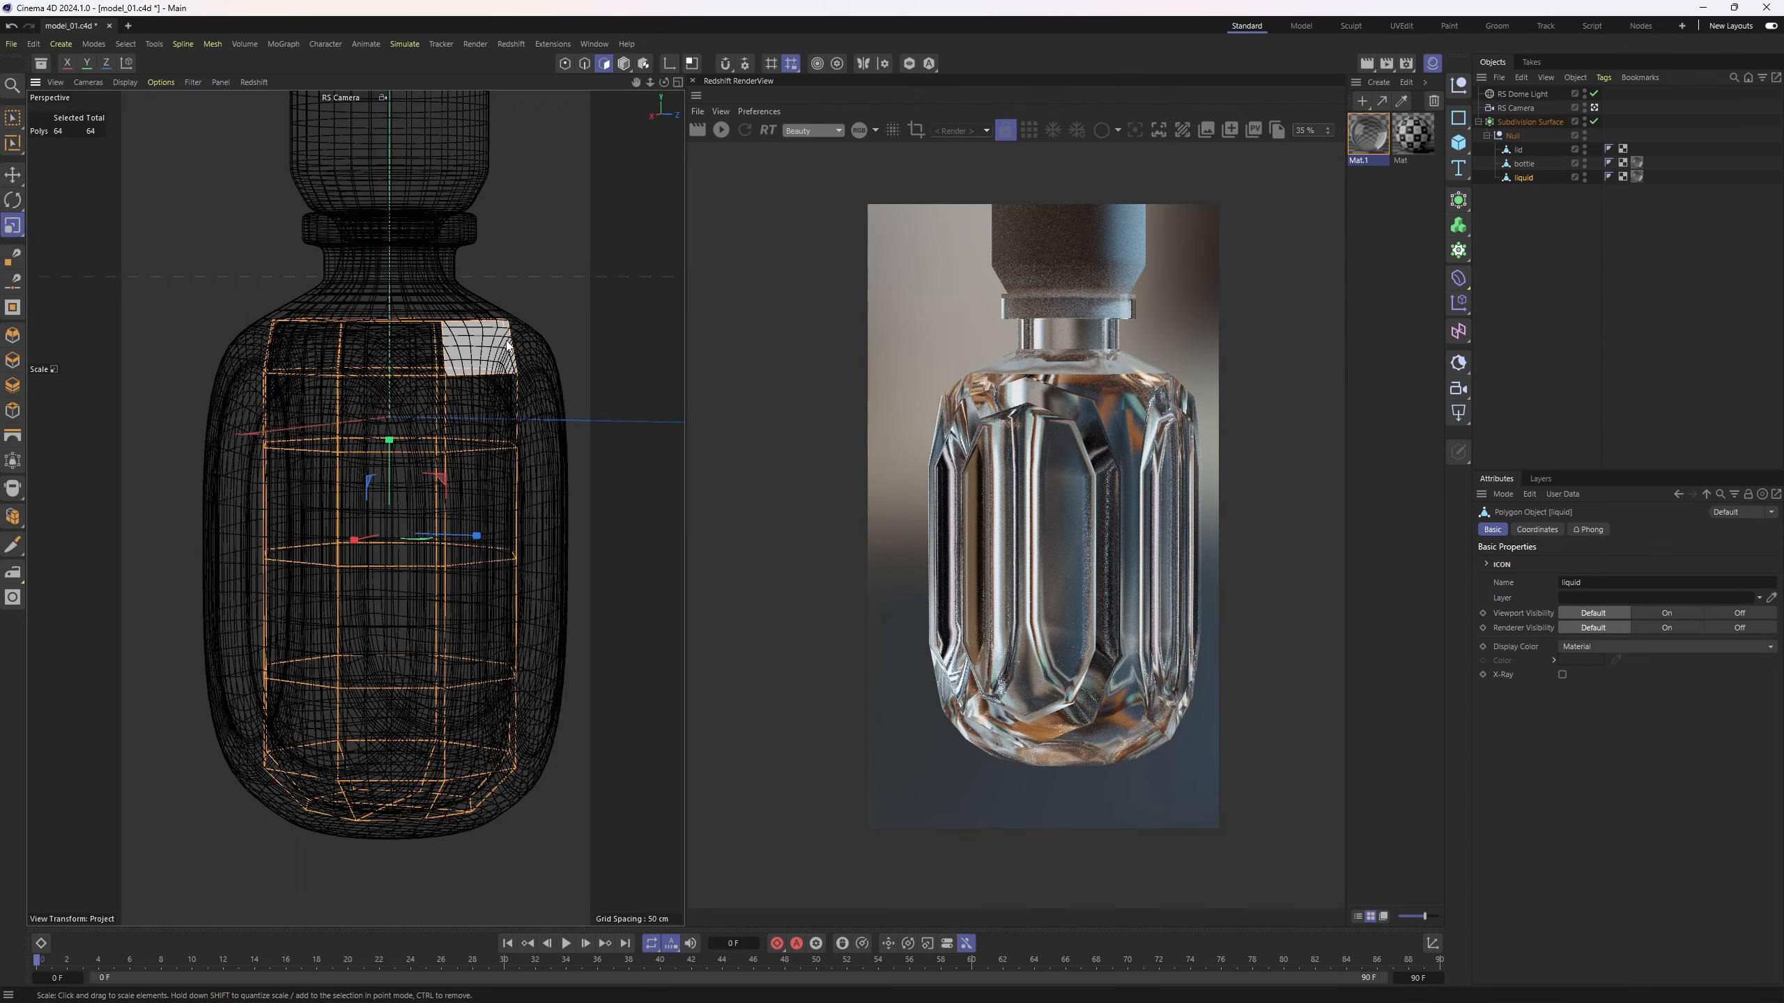
- Leave the RS Camera view and frame the liquid's upper corner against the bottle's shoulder in the front view
left_click(1594, 108)
left_click_drag(415, 421, 352, 427, "alt")
scroll(351, 427, "down", 5)
scroll(310, 556, "up", 8)
left_click_drag(310, 555, 464, 486, "alt")
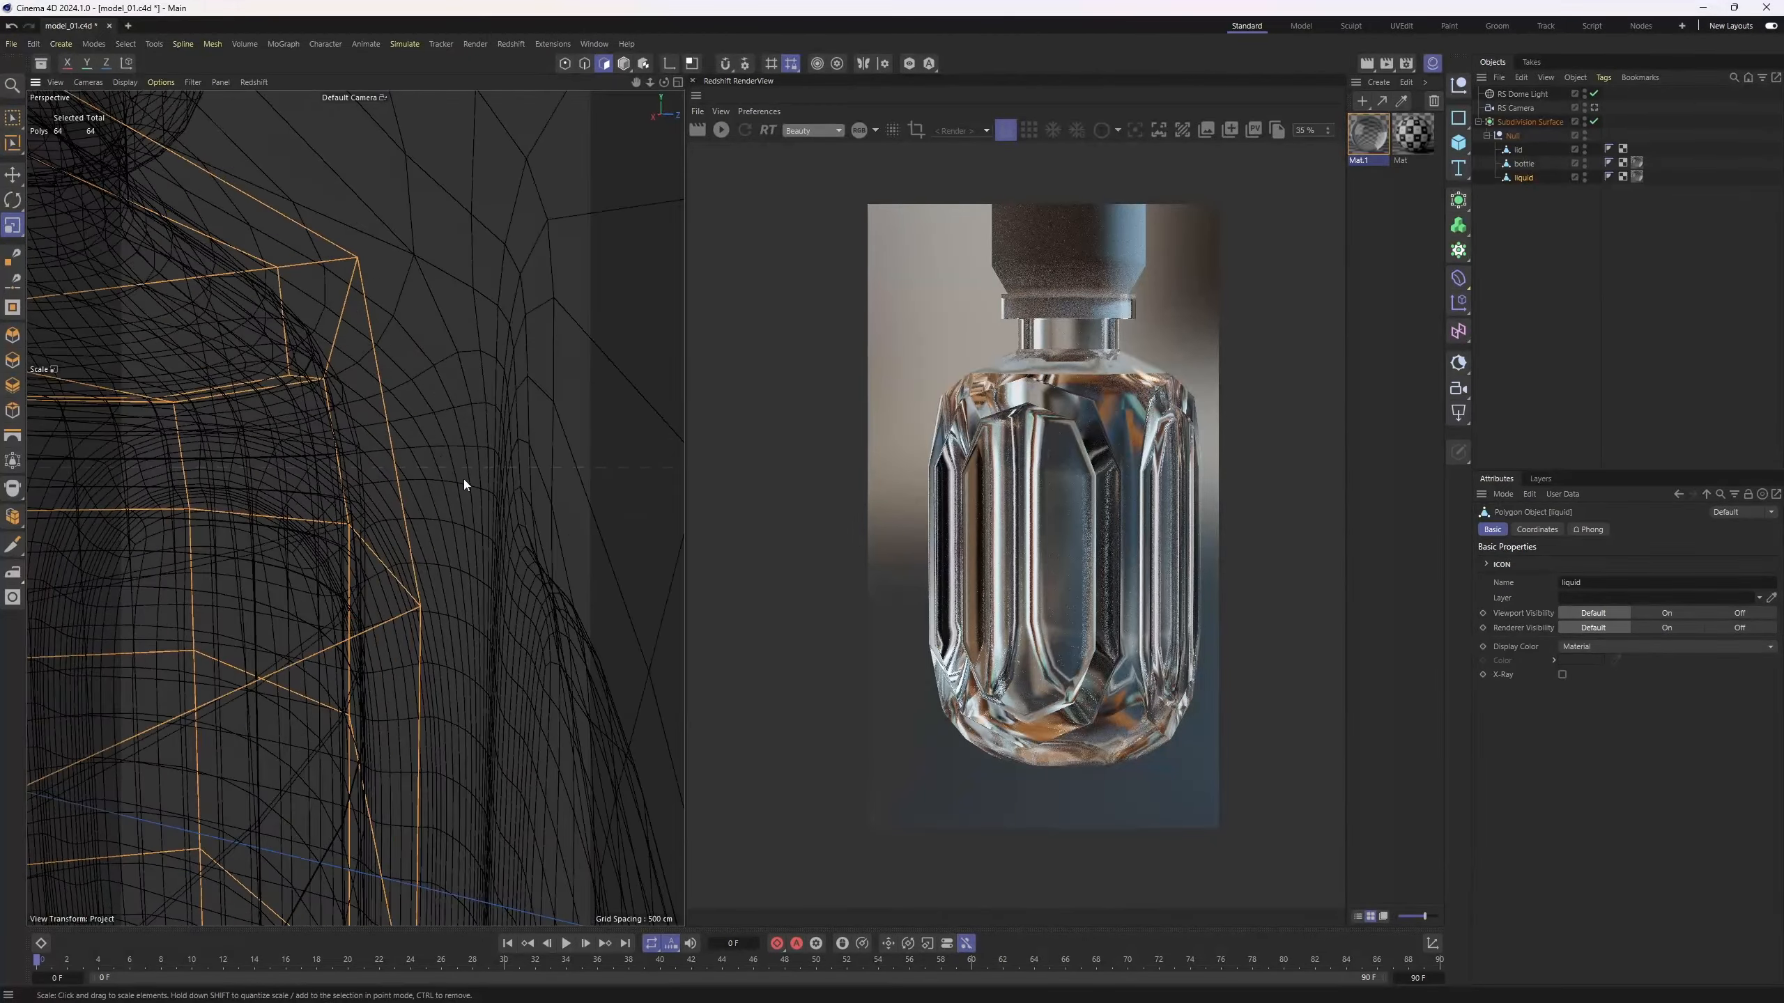
middle_click(464, 492)
middle_click(466, 552)
middle_click_drag(466, 553, 422, 418, "alt")
middle_click_drag(559, 602, 556, 439, "alt")
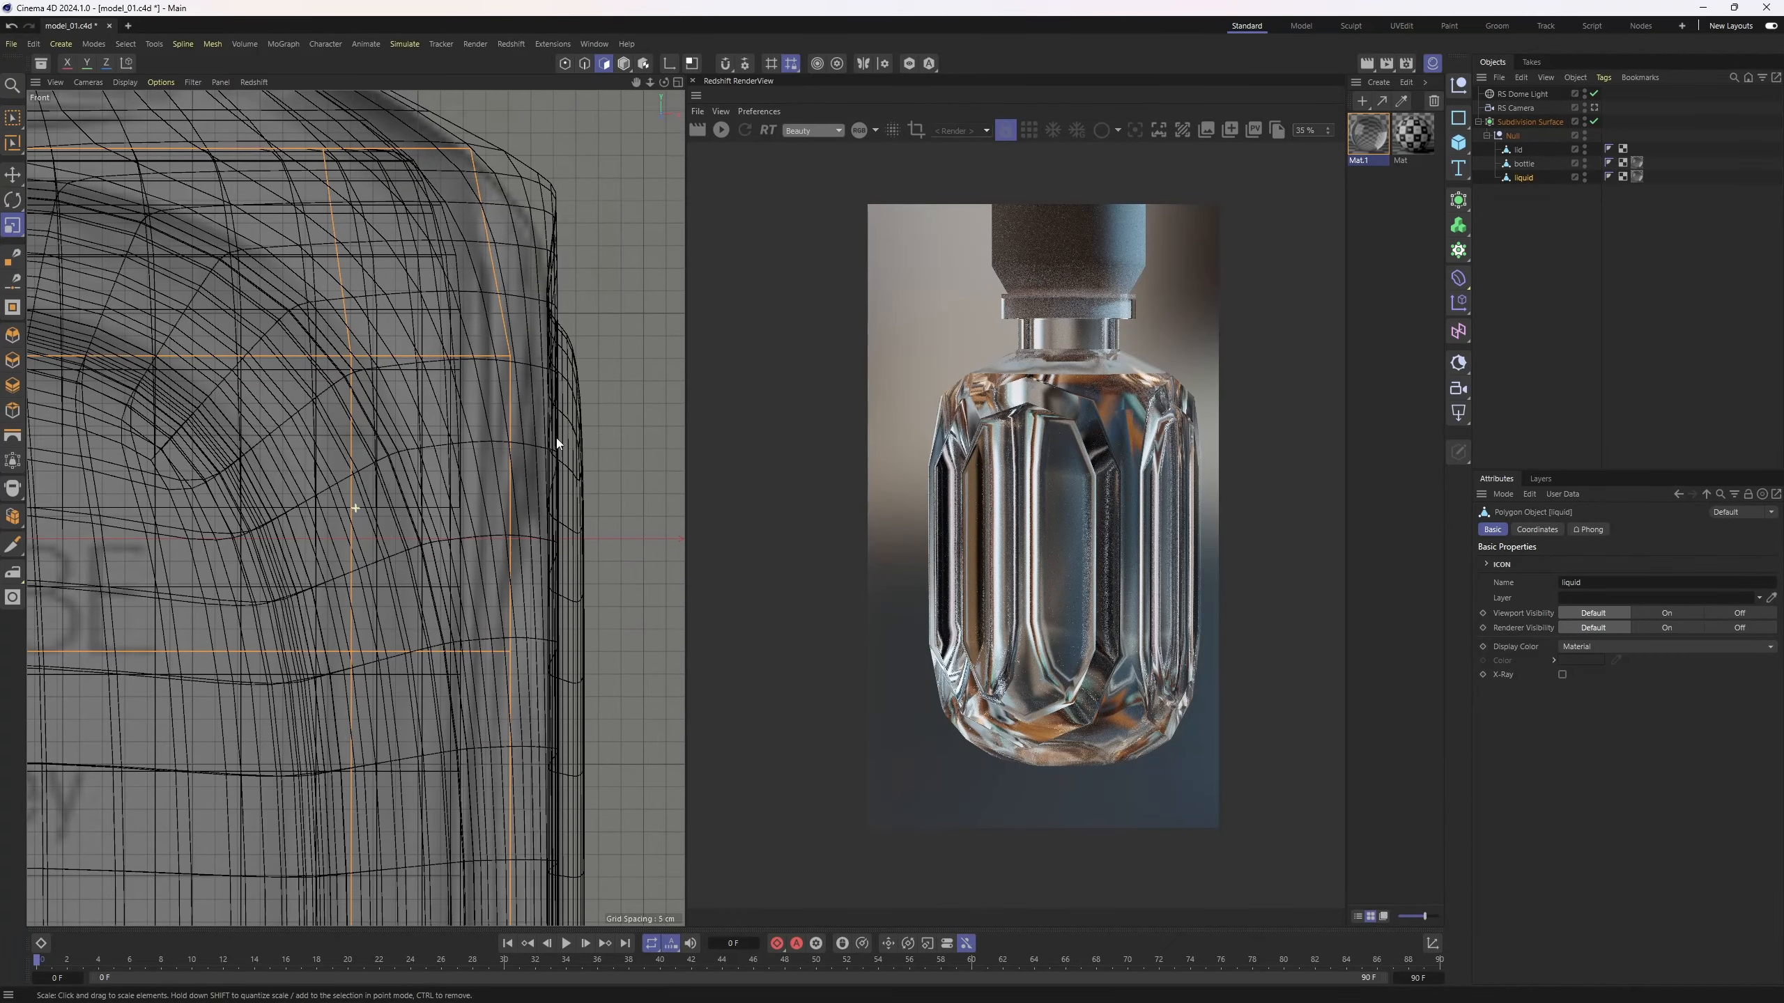
- Use Normal Move to push the liquid's polygons outward toward the bottle wall by about 1.9 cm
right_click(540, 456)
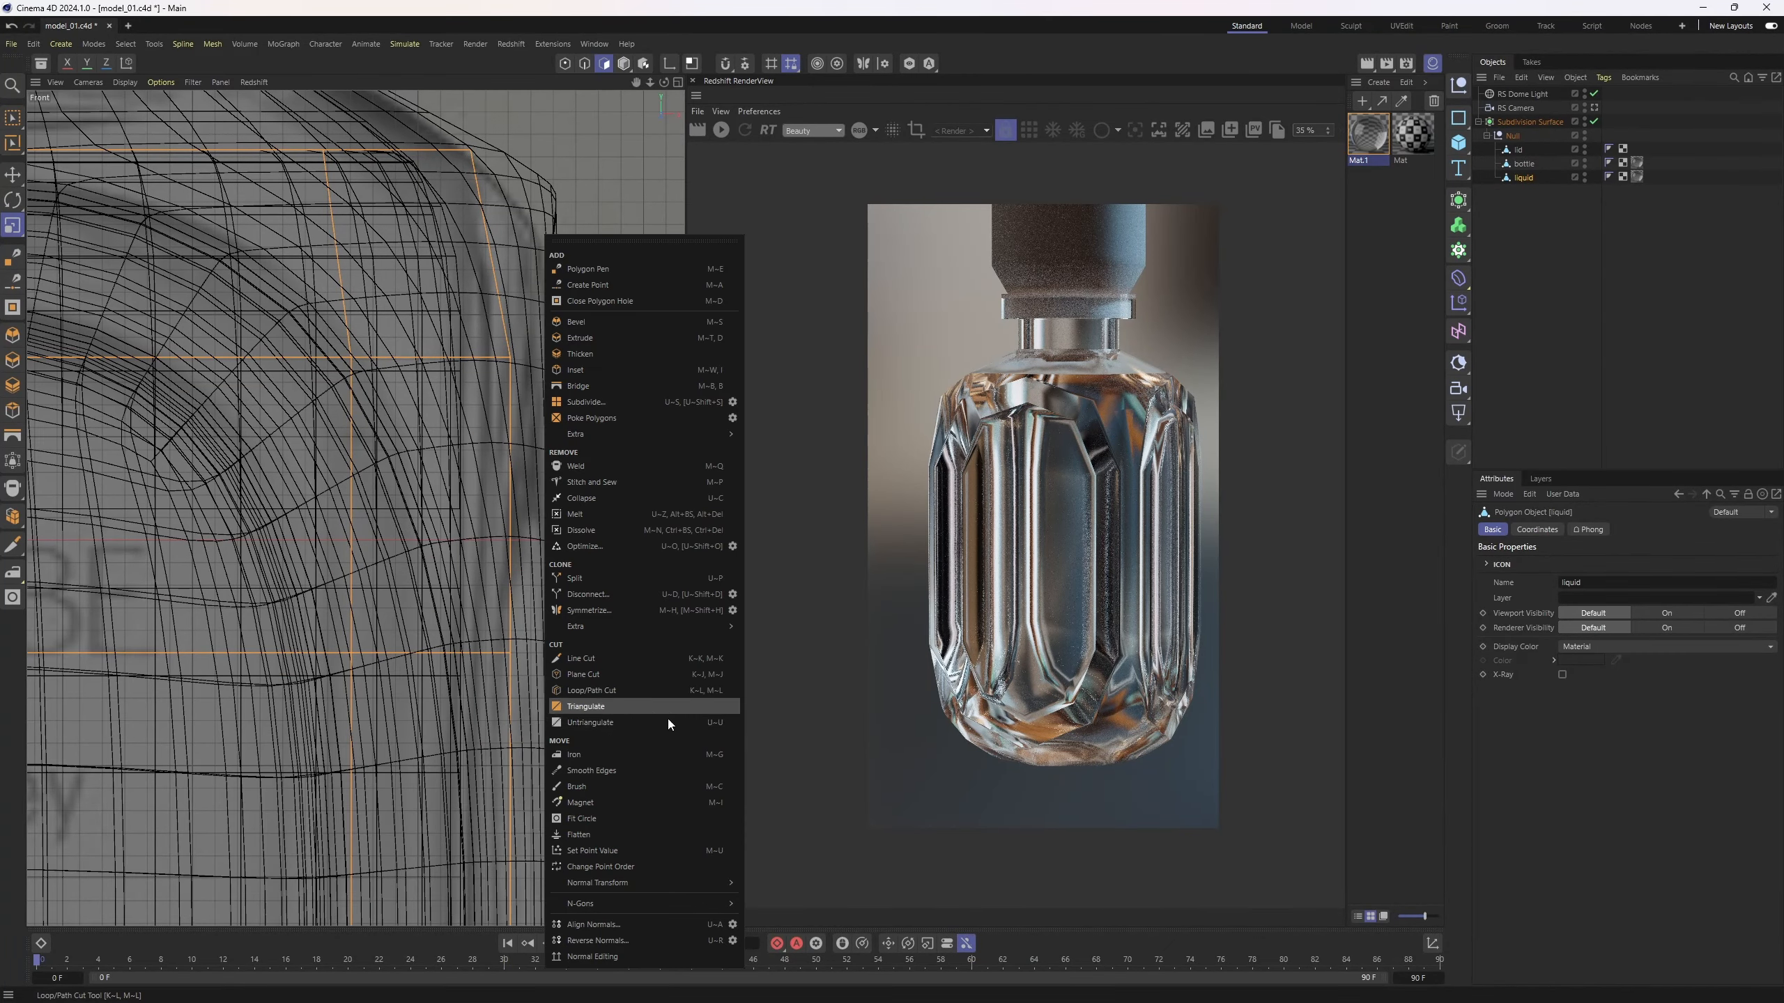
mouse_move(697, 888)
left_click(784, 891)
right_click_drag(470, 351, 535, 383, "alt")
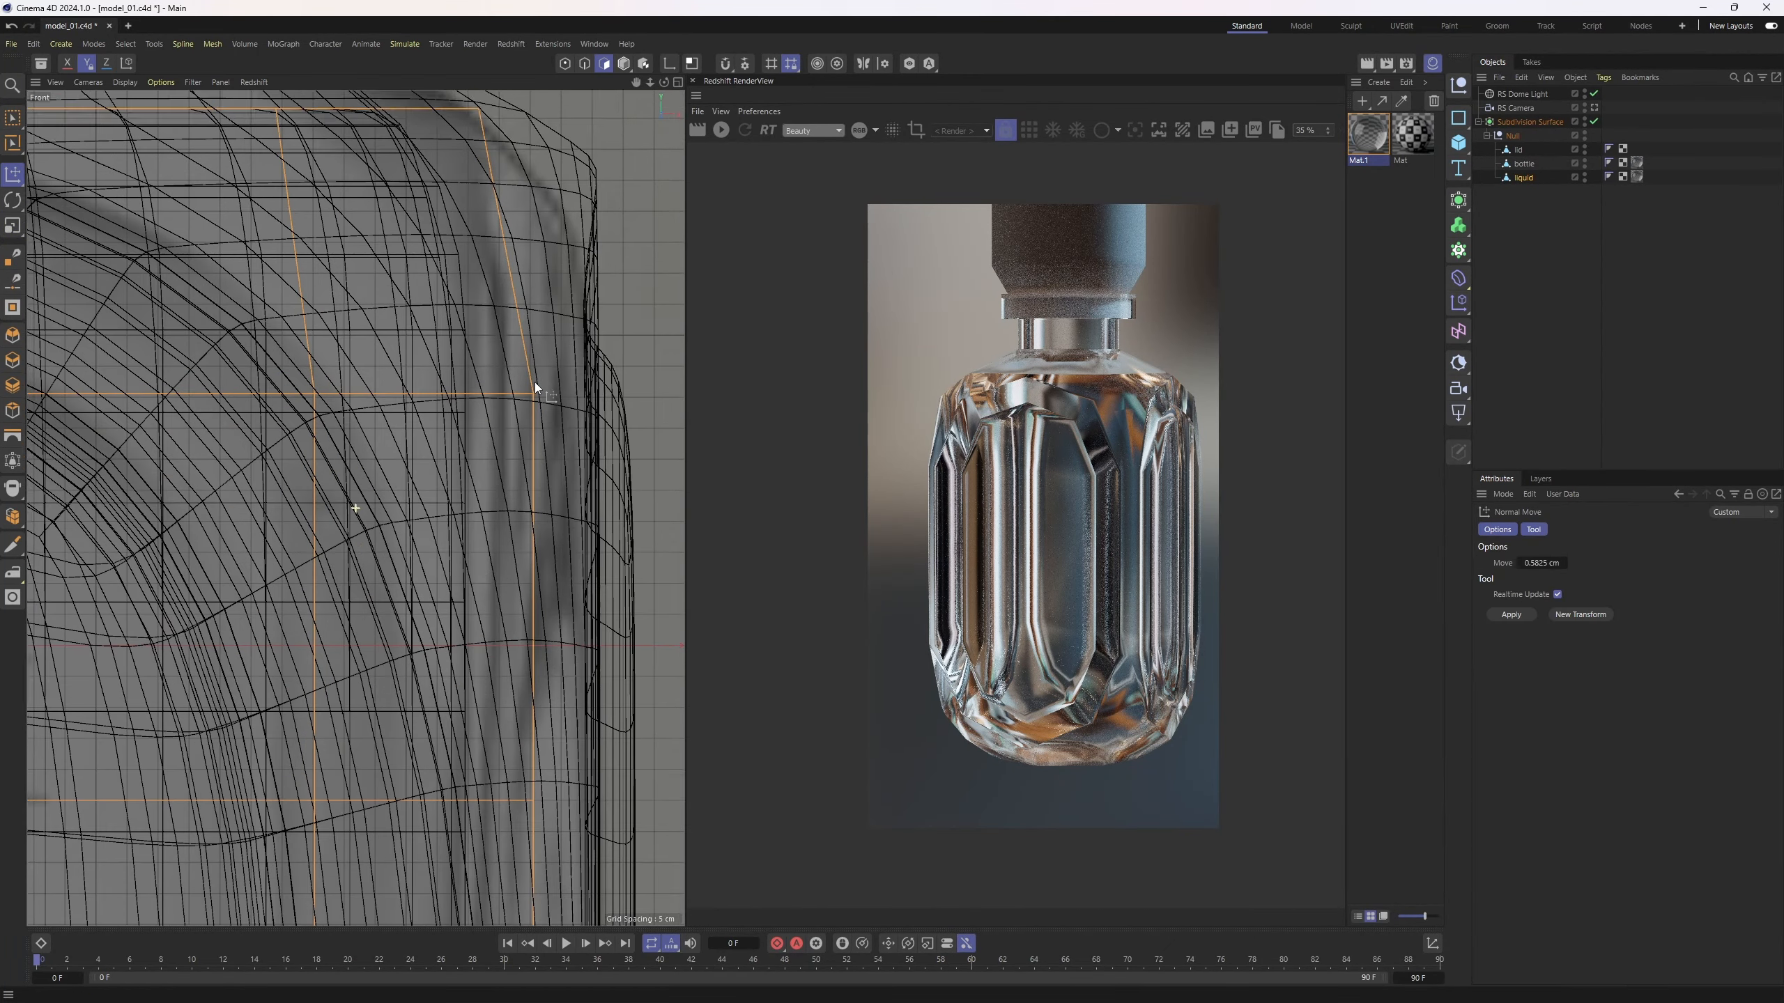
middle_click_drag(536, 383, 520, 479, "alt")
right_click_drag(583, 607, 639, 572, "alt")
left_click_drag(641, 575, 743, 575)
key("ctrl+z")
right_click_drag(619, 563, 501, 469, "alt")
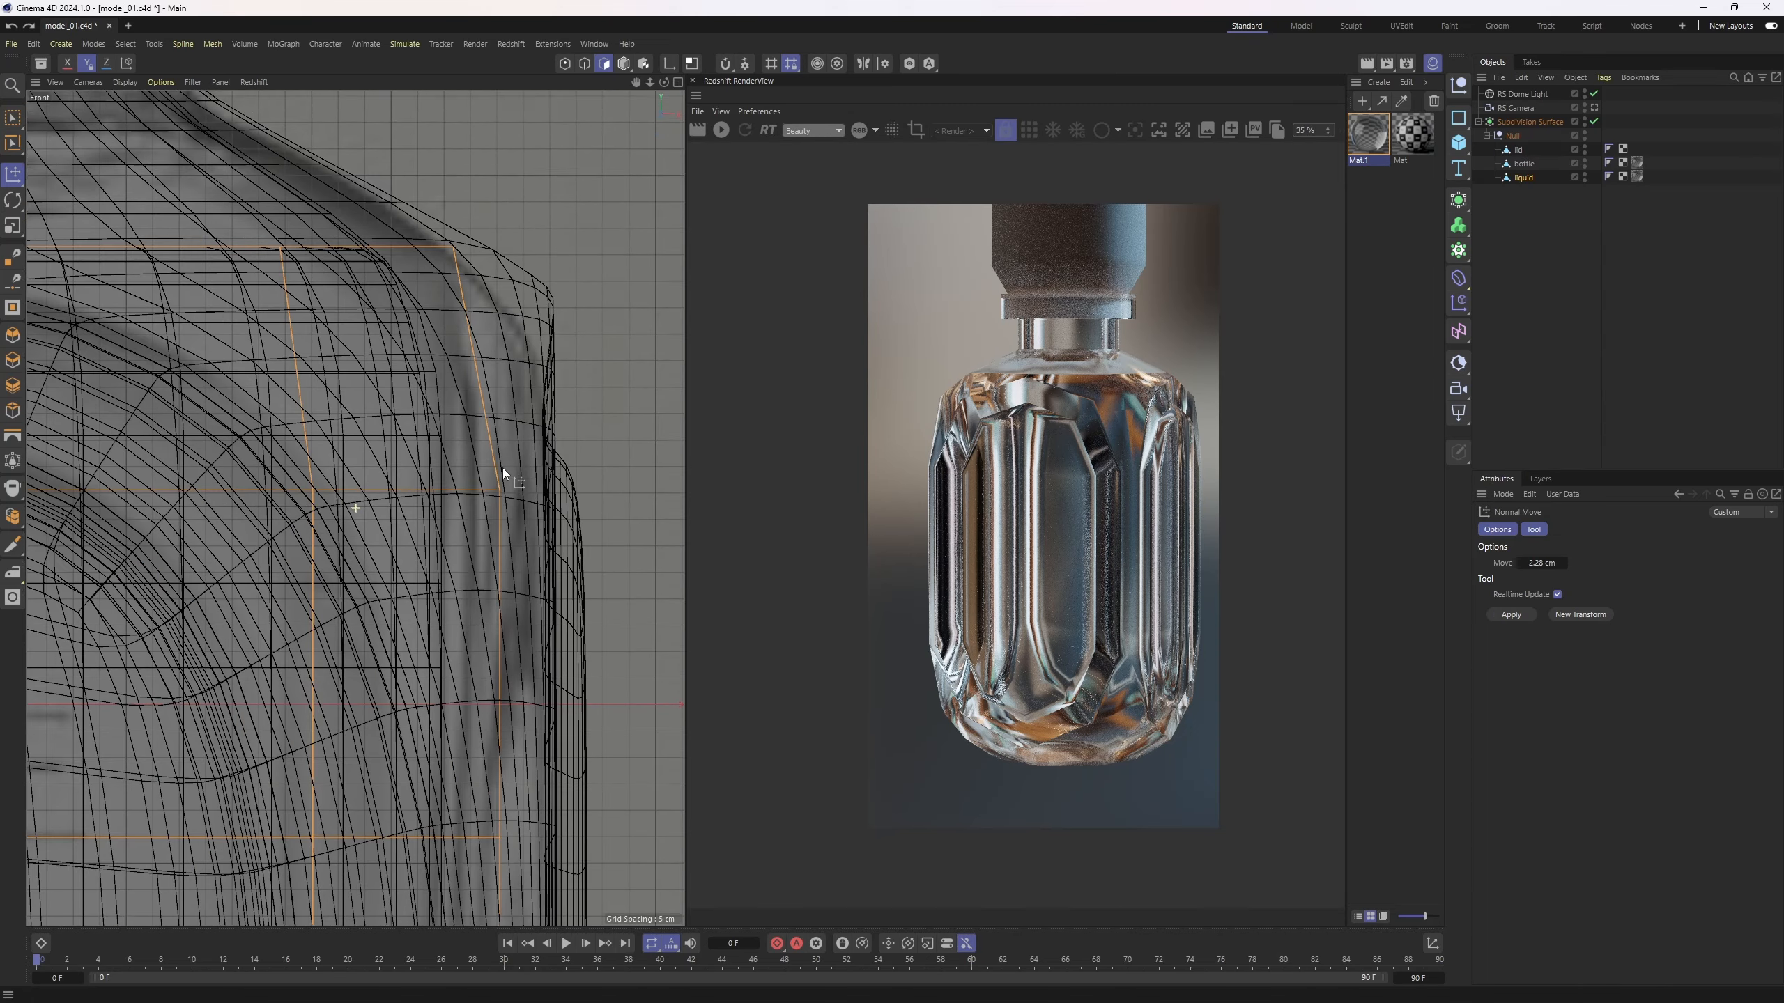
middle_click_drag(502, 469, 507, 361, "alt")
mouse_move(506, 361)
right_mouse_down("alt")
mouse_move(460, 382)
mouse_move(502, 402)
right_mouse_up("alt")
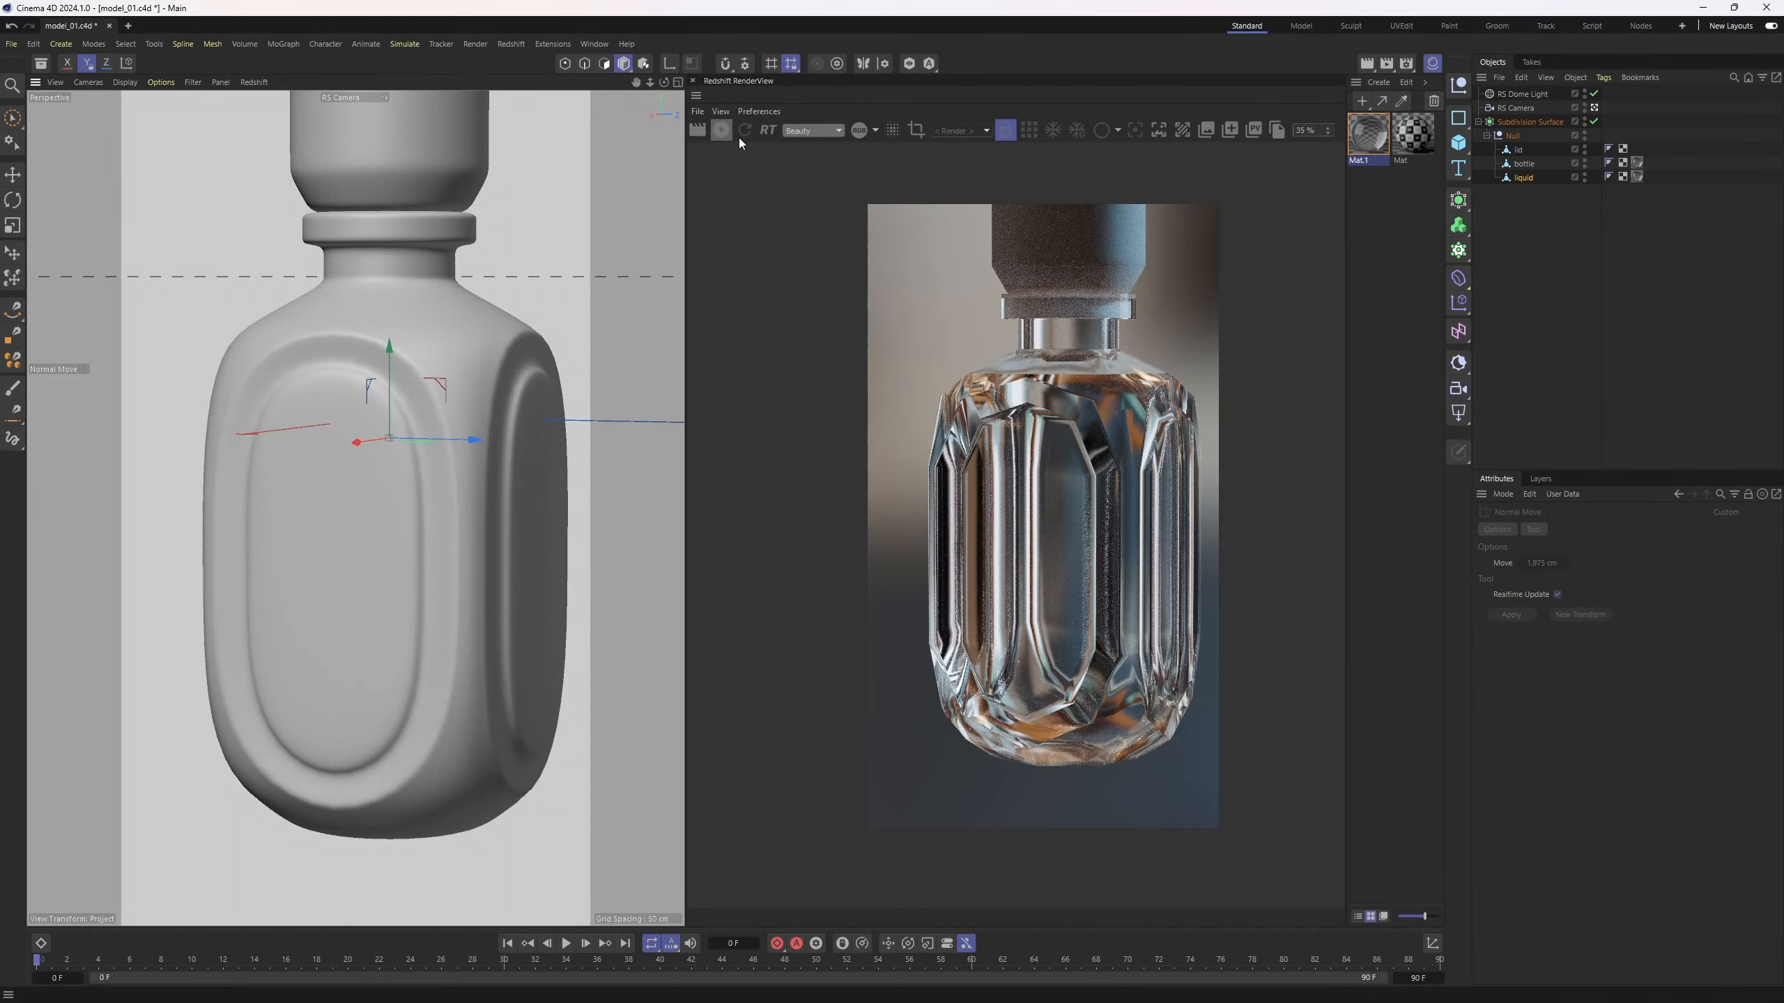
- Restart the live Redshift render, examine the enlarged liquid from another side of the bottle, and clear the selection
left_click(722, 131)
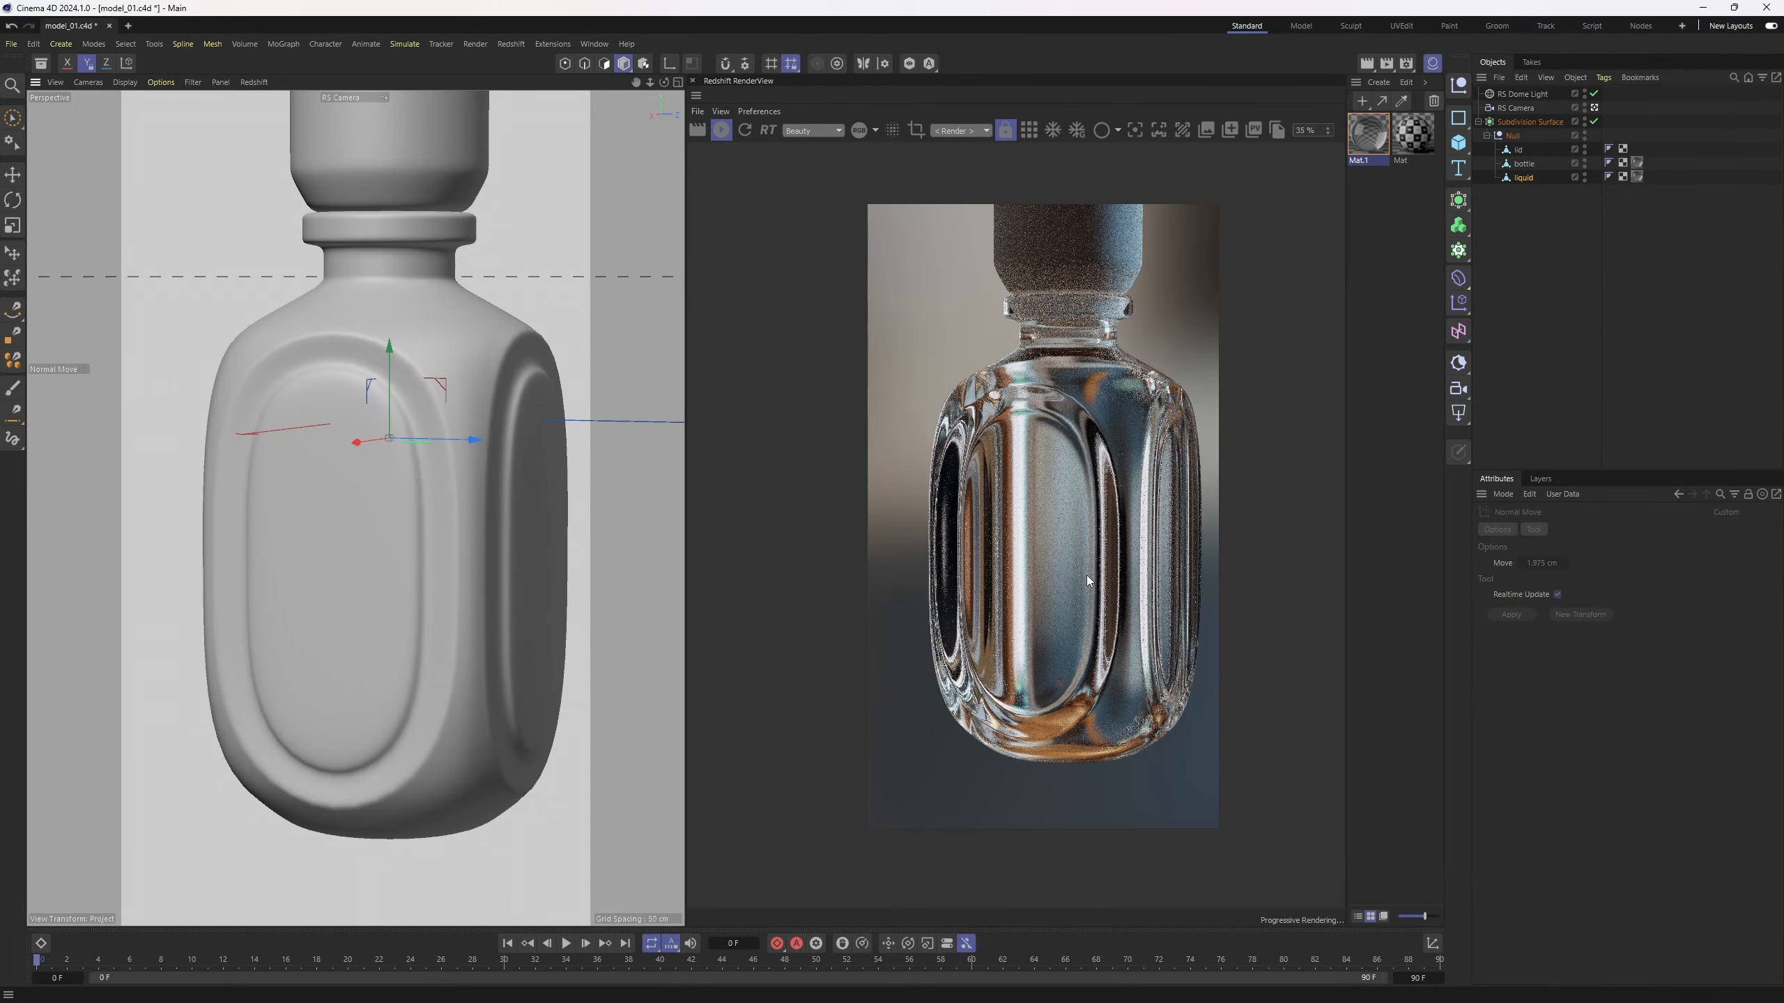
left_click_drag(334, 507, 267, 456, "alt")
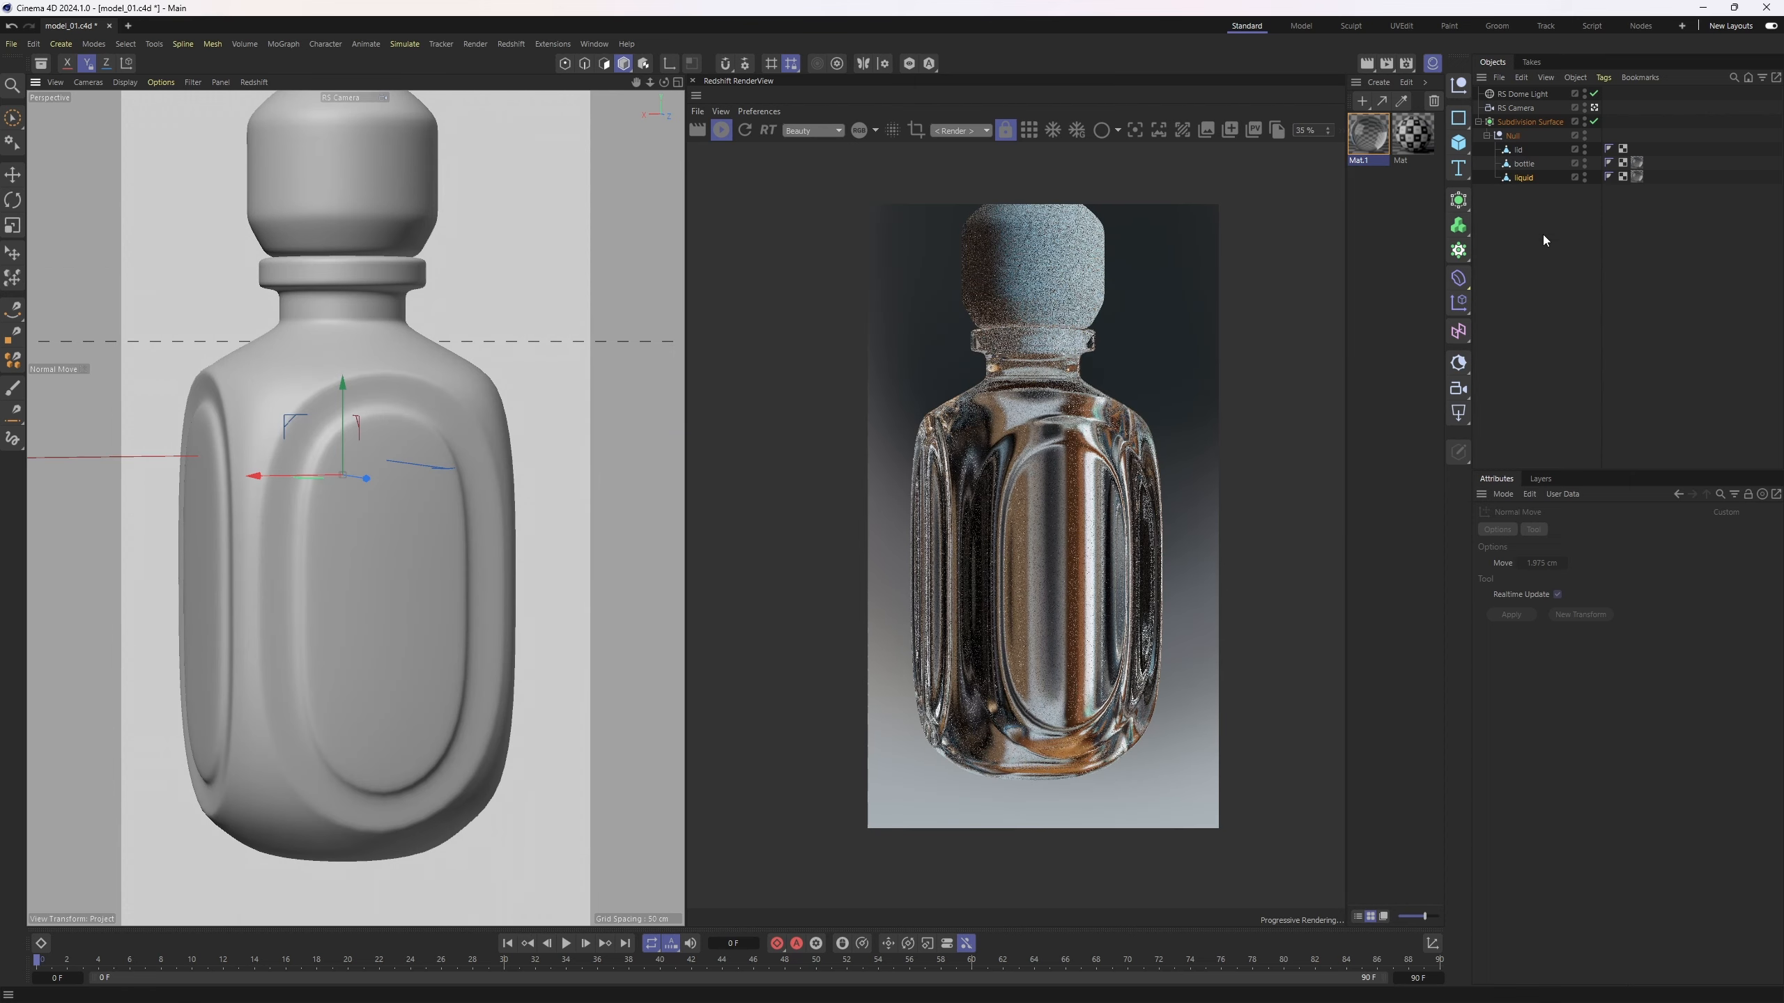
left_click(1543, 234)
- Set the RS Dome Light's intensity to 3
left_click(1523, 95)
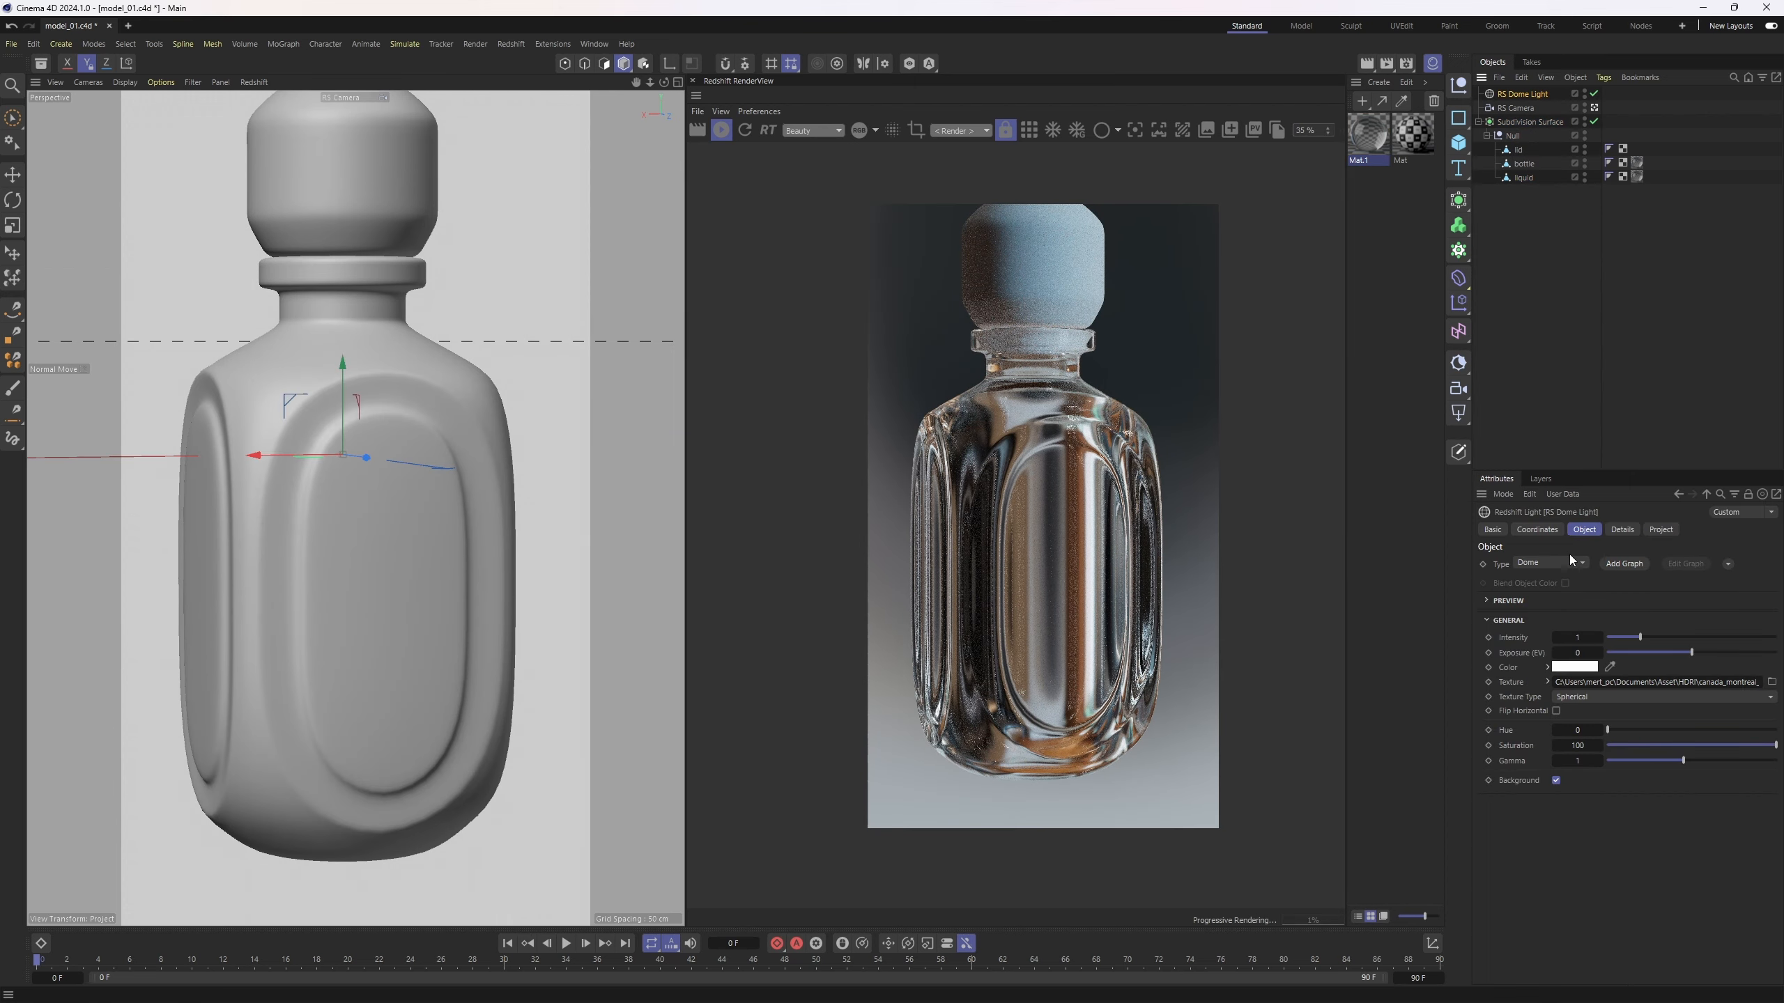
type("2")
key("Return")
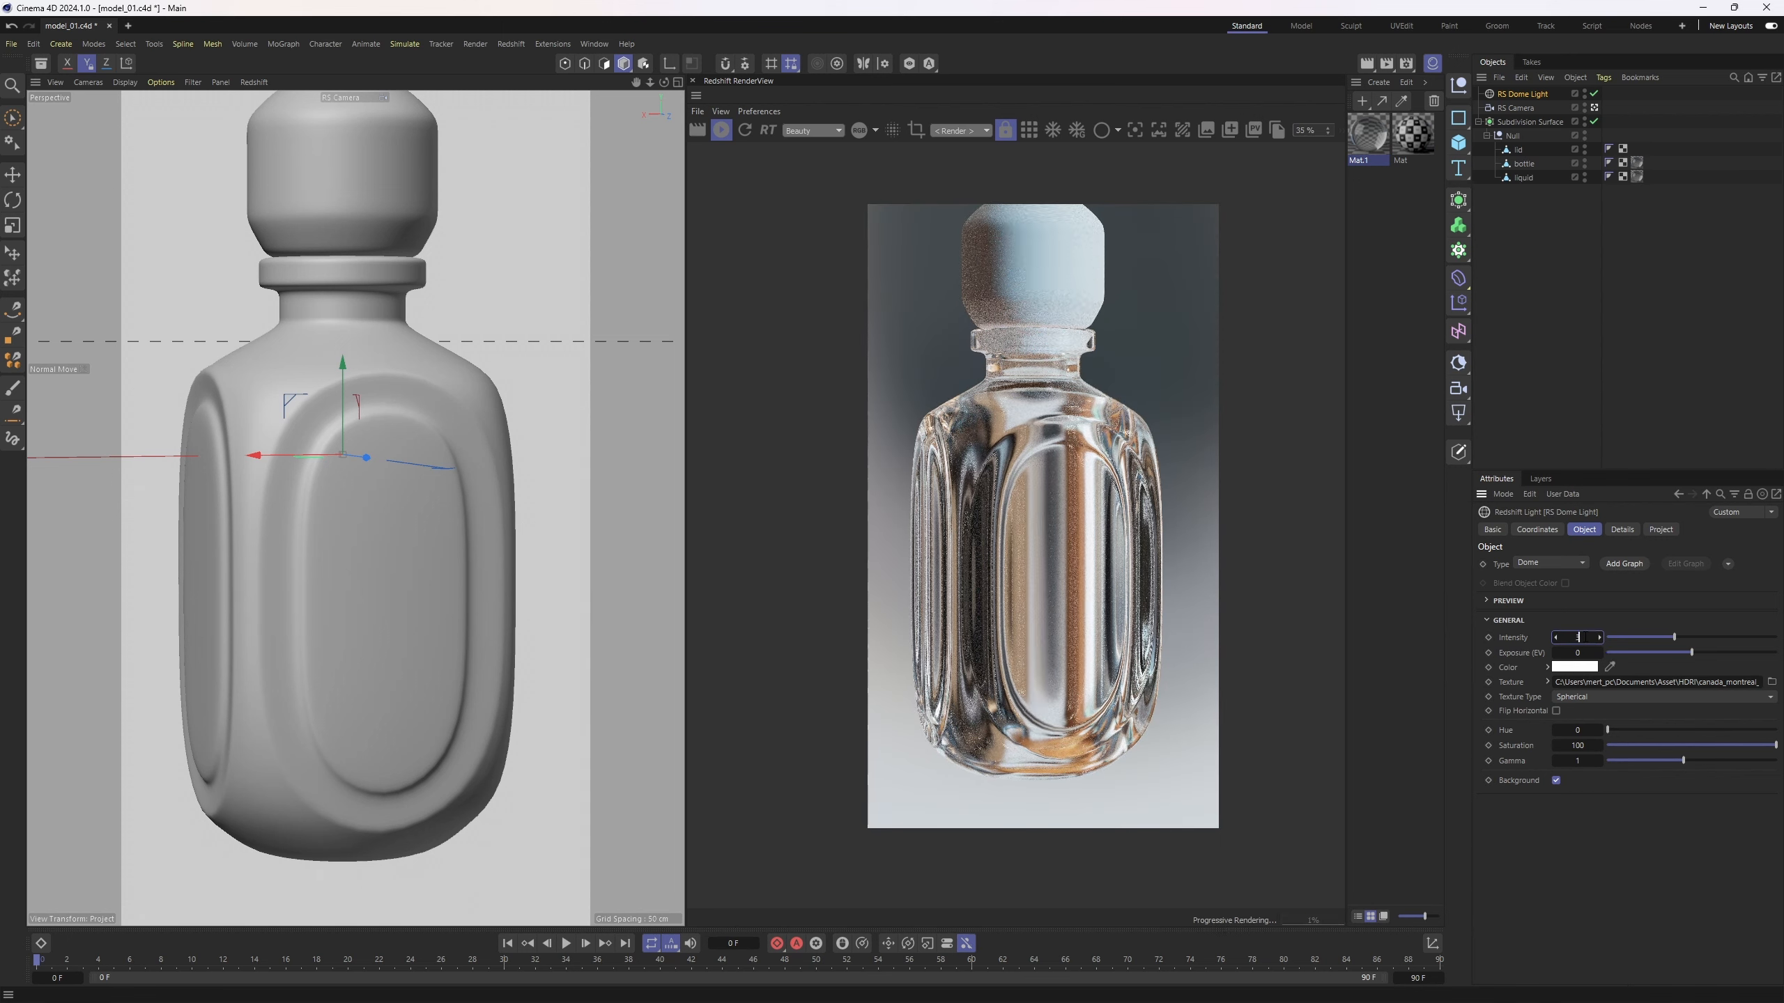
type("3")
key("Return")
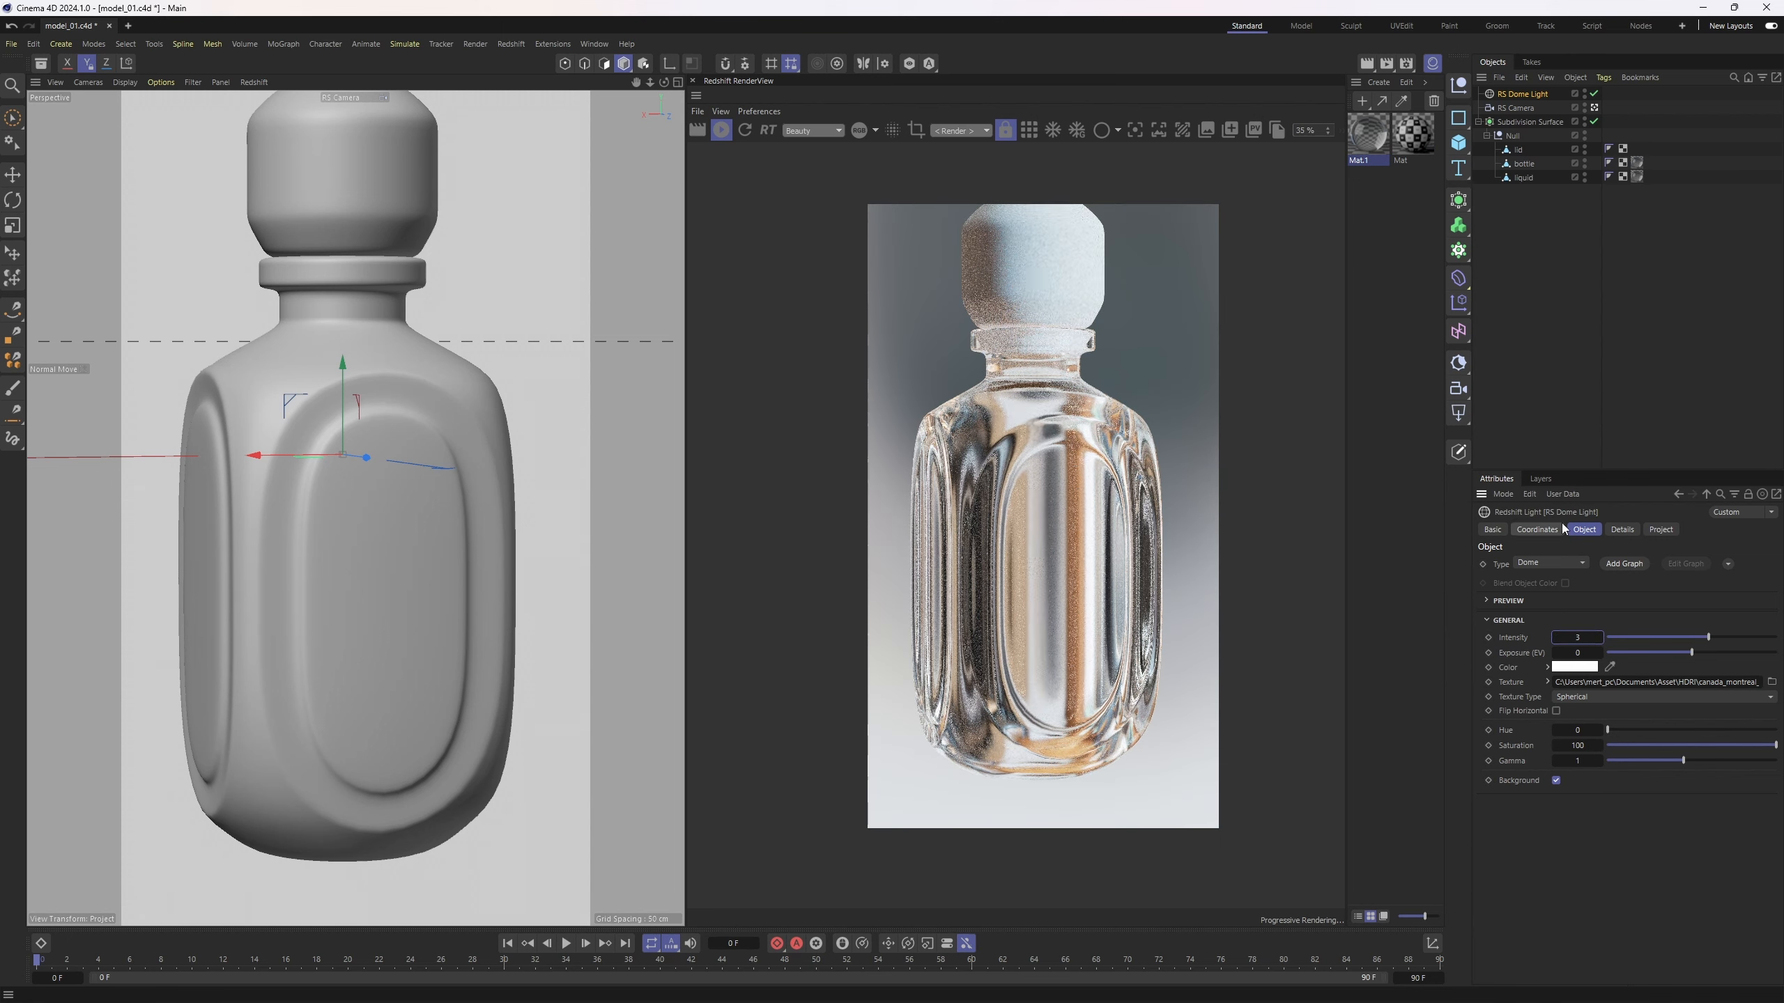
- Rotate the RS Dome Light to a heading of 72° and deselect it
left_click(1537, 529)
left_click_drag(1657, 582, 1720, 582)
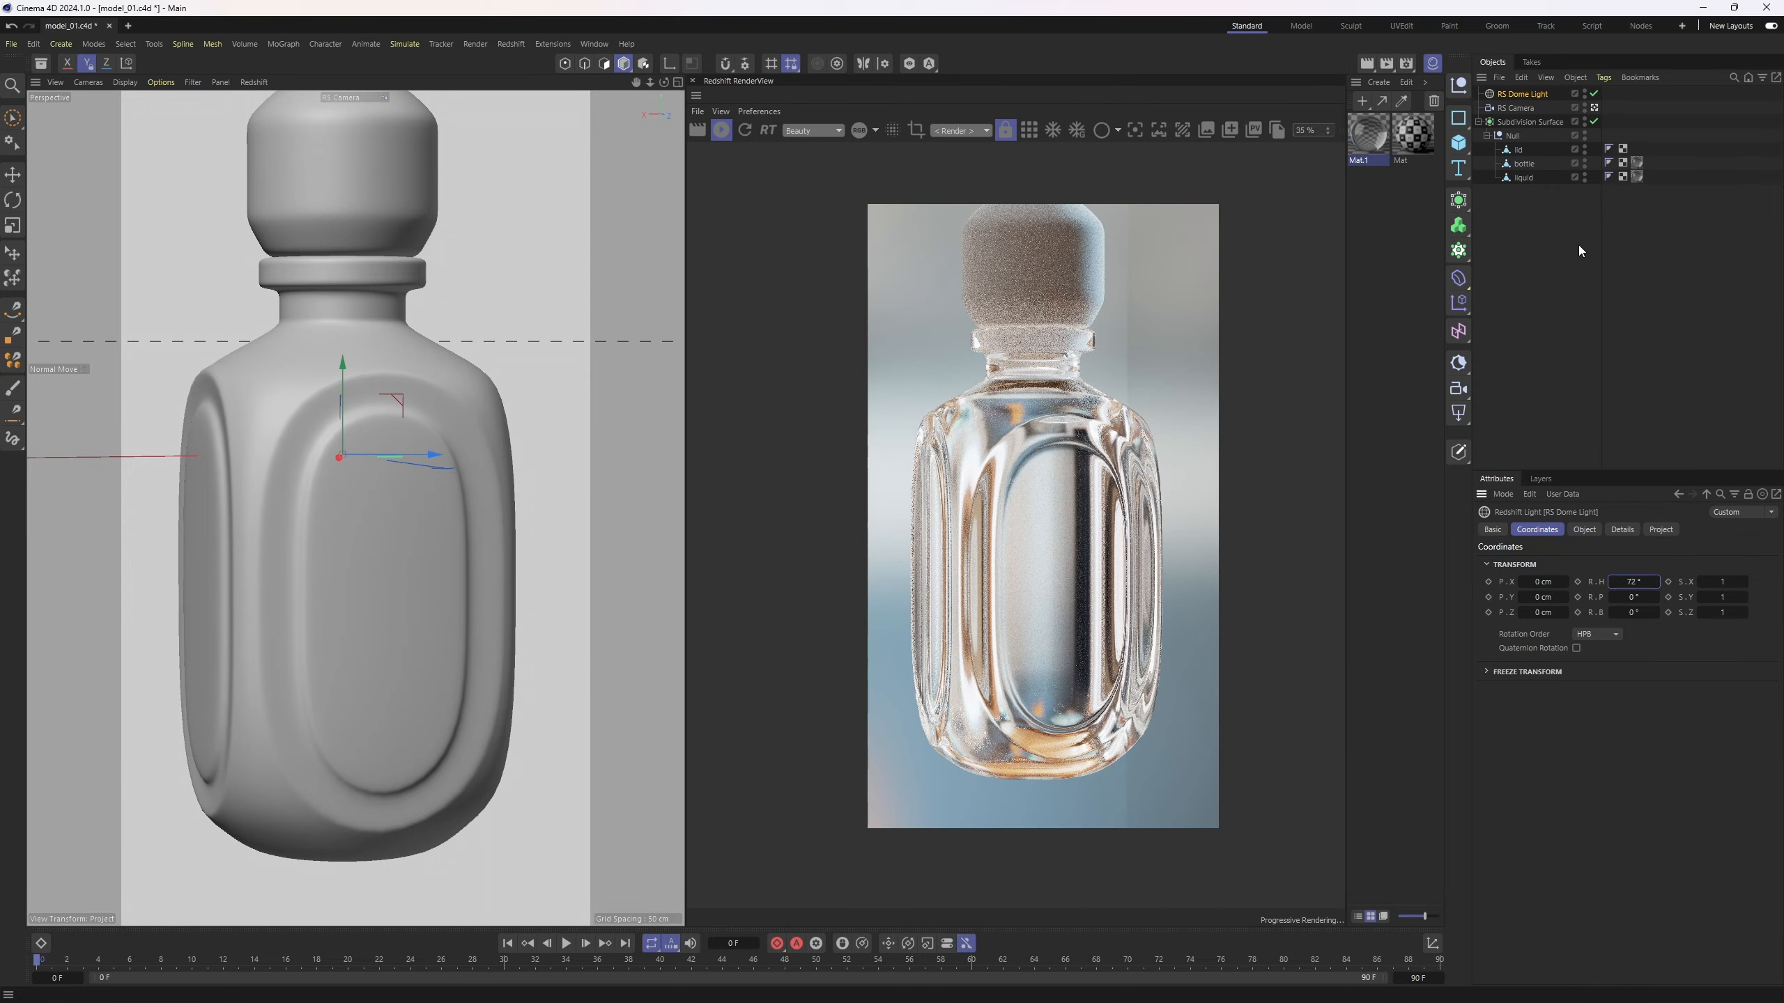
left_click(1545, 225)
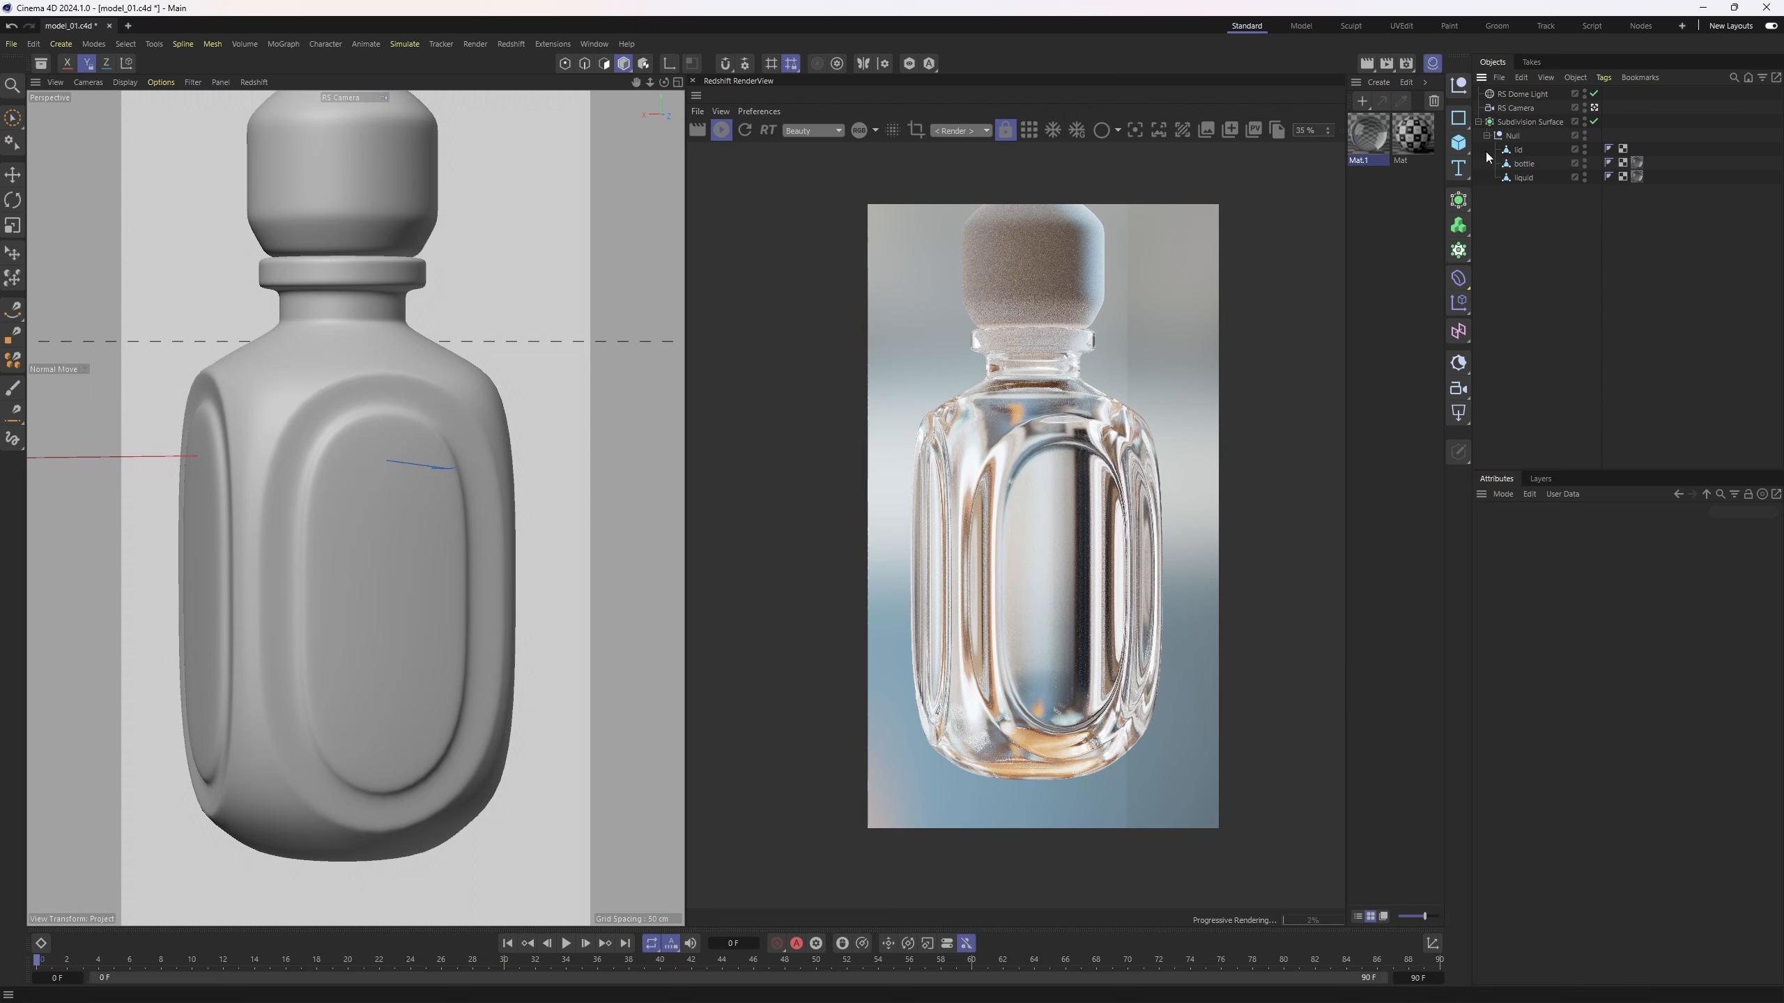
- Create a new standard Redshift material and add a Texture node beside its RS Standard node in the Node Editor
double_click(1404, 212)
double_click(1369, 141)
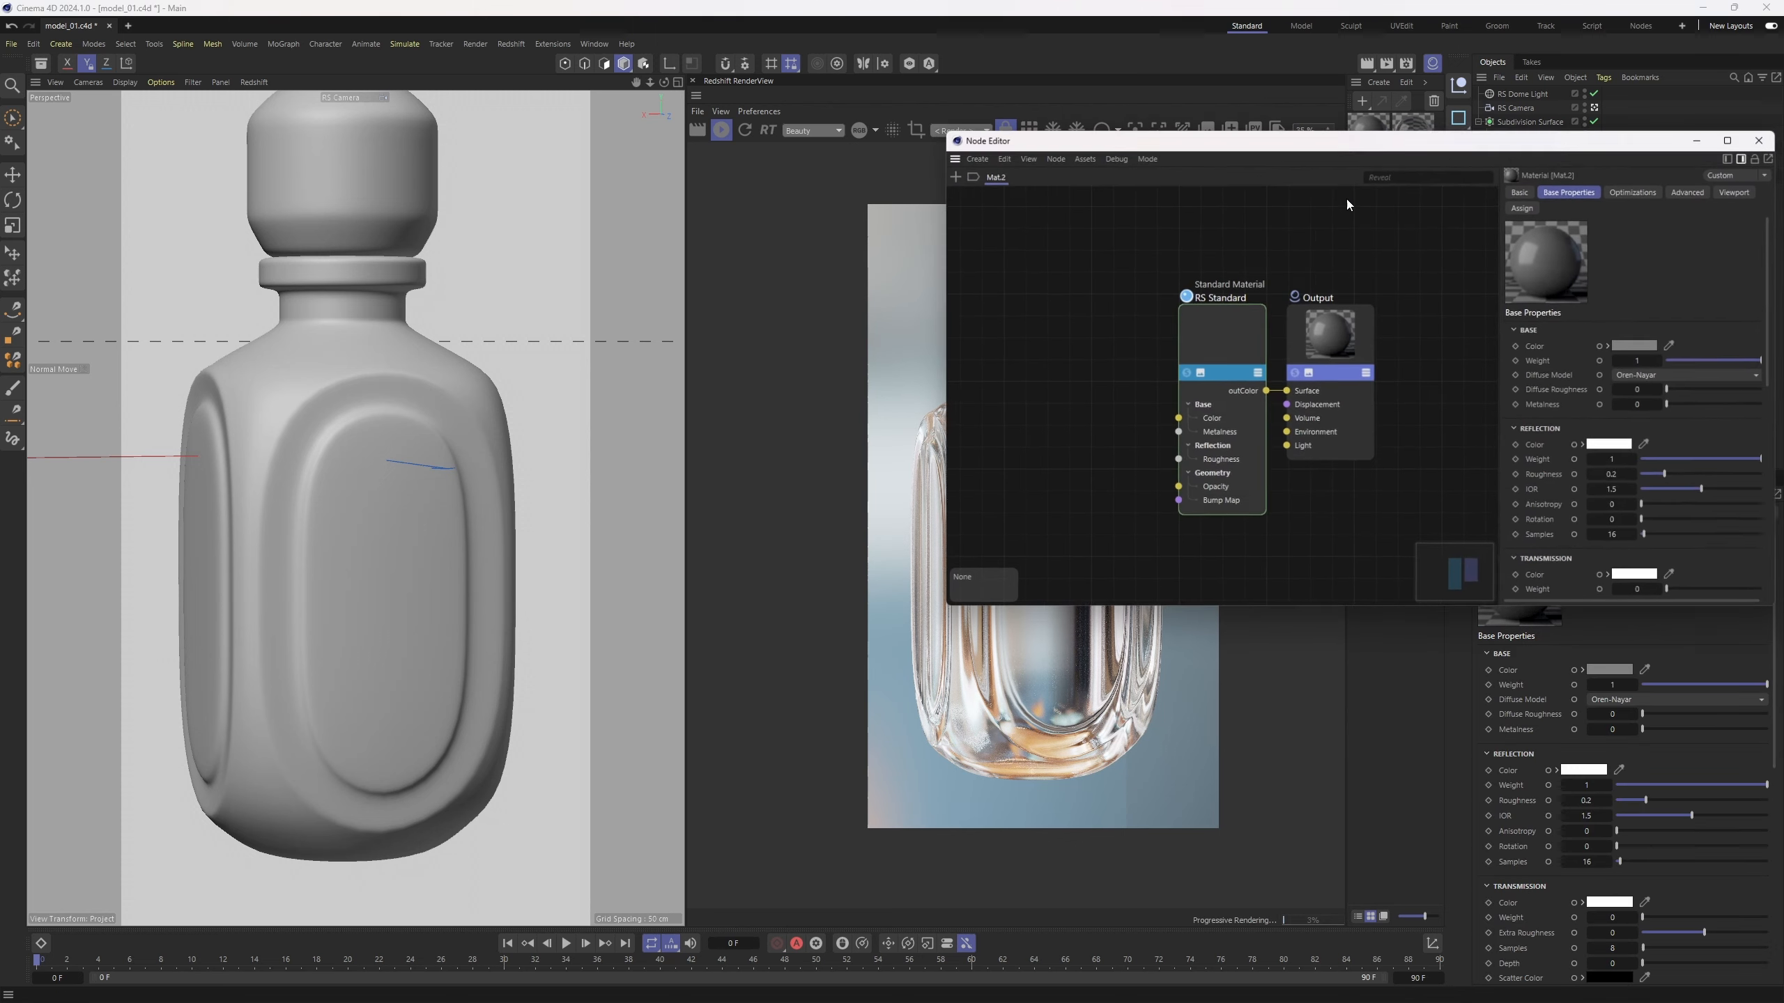
left_click(950, 176)
type("te")
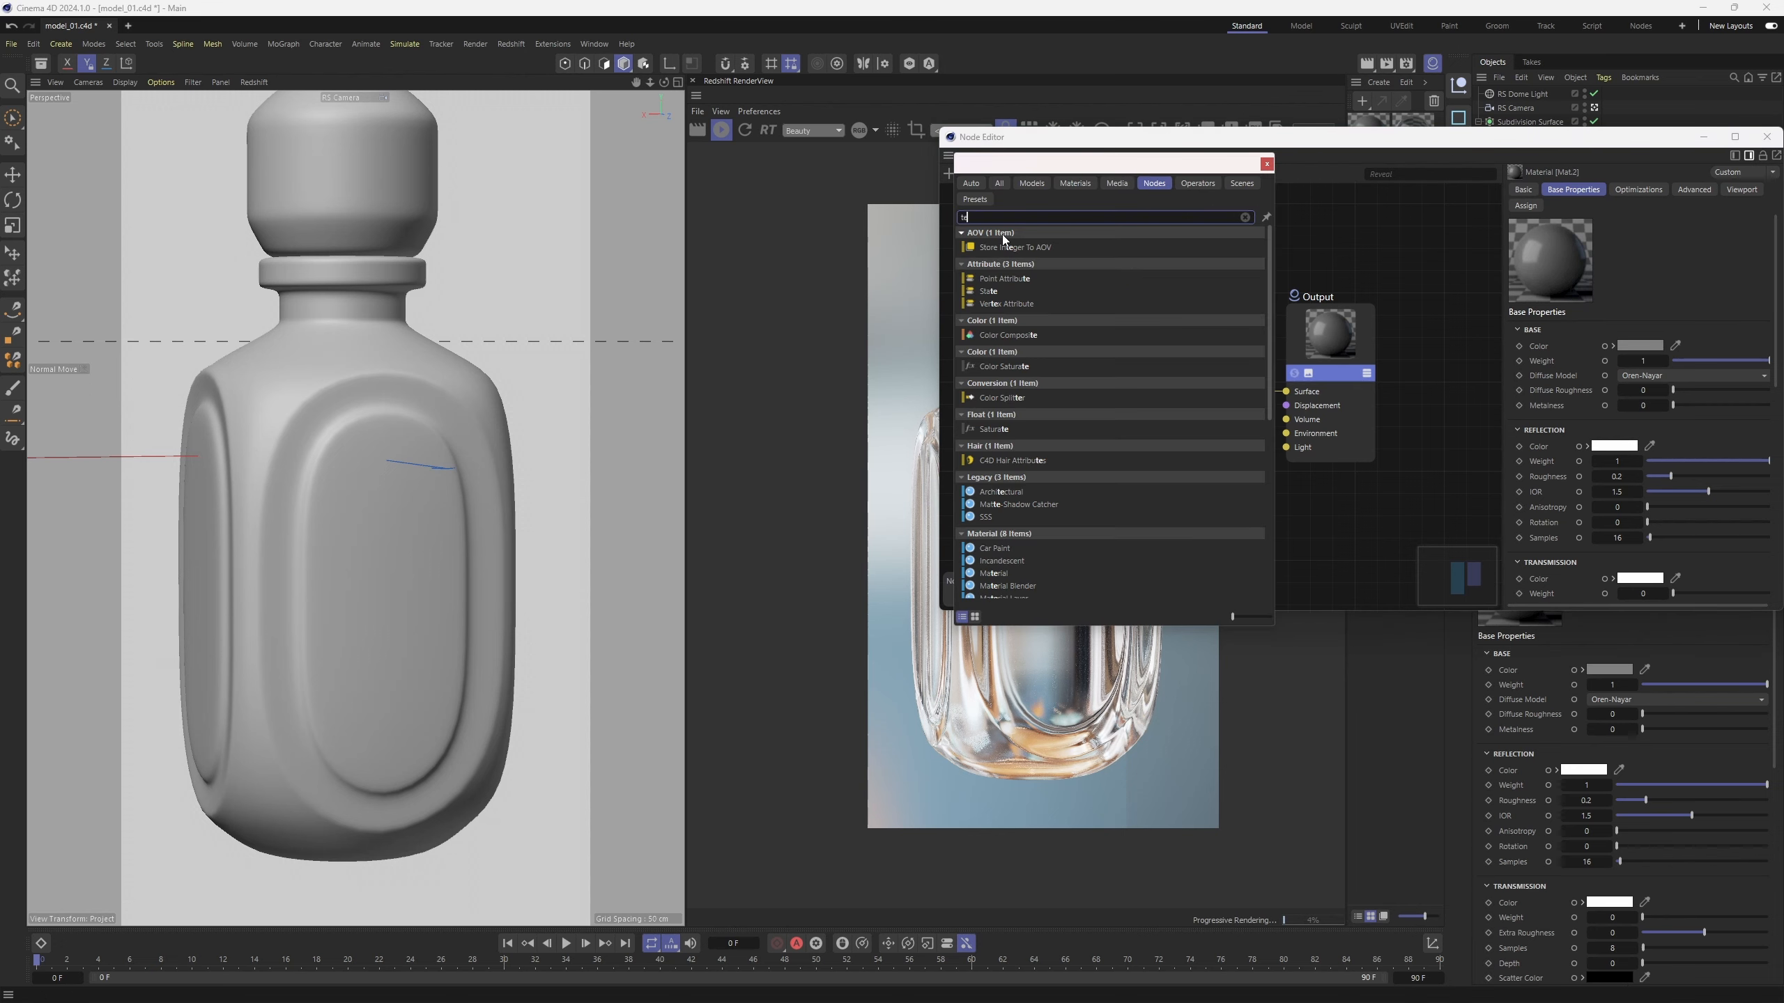
type("xture")
double_click(1002, 235)
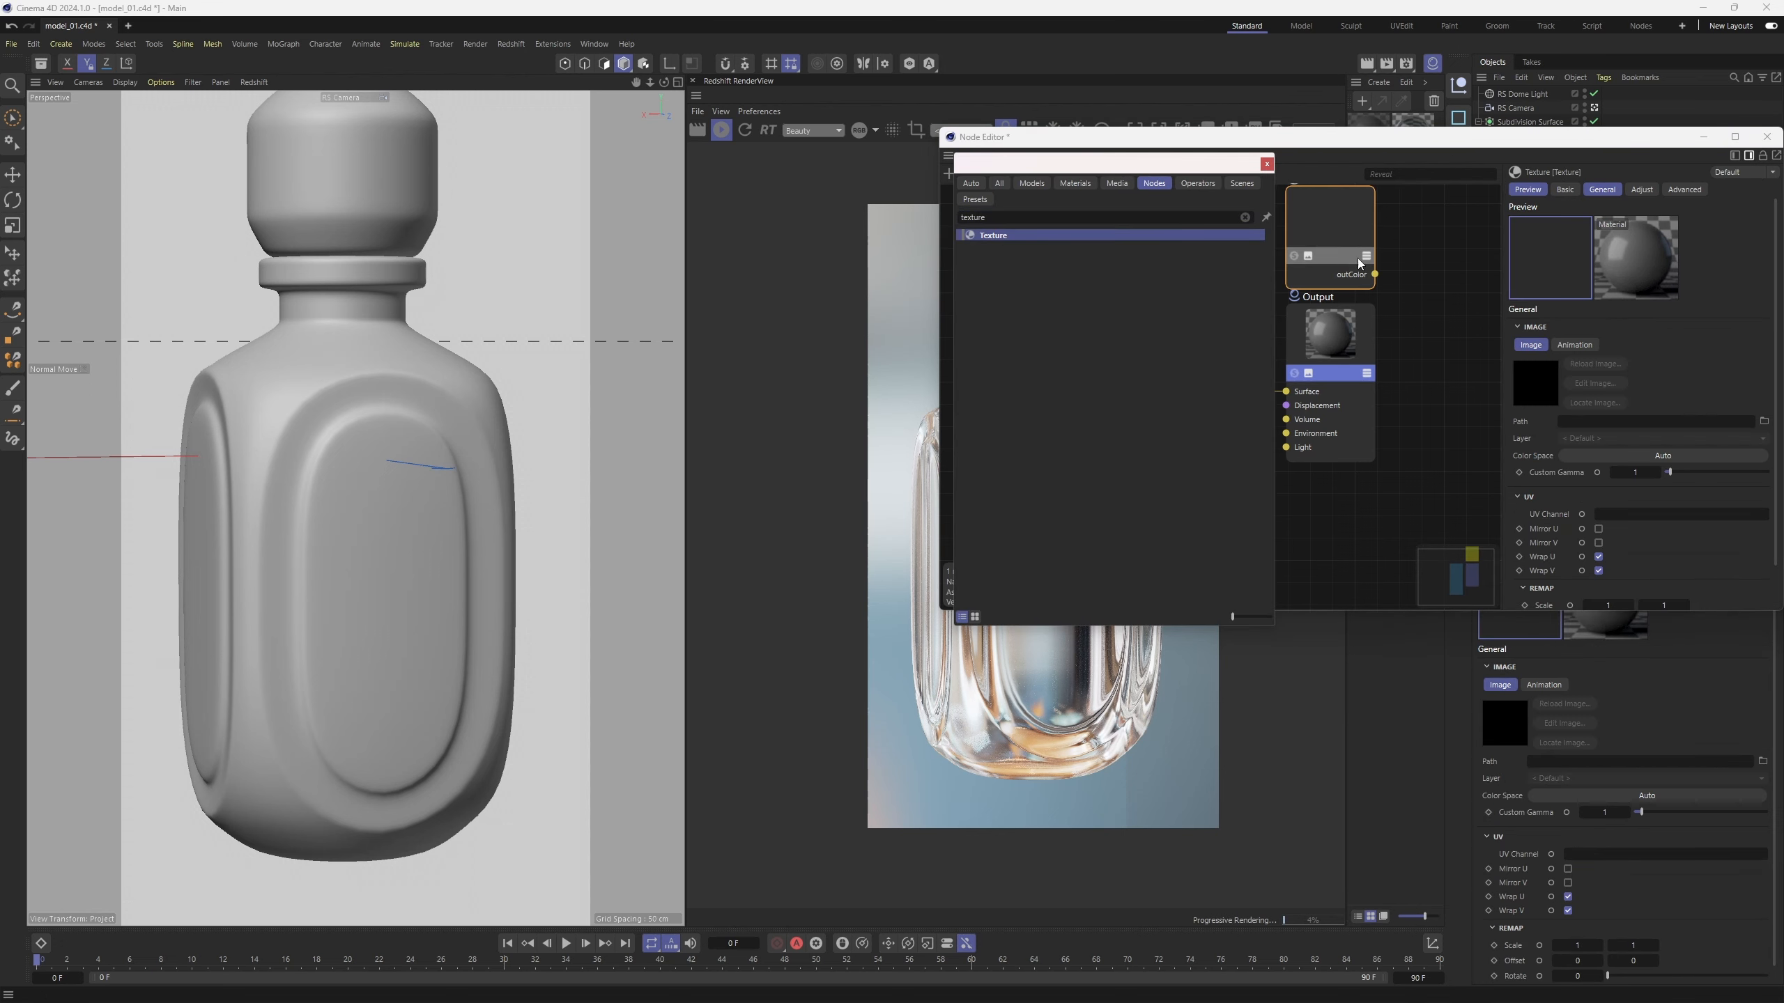
left_click_drag(1358, 264, 1053, 476)
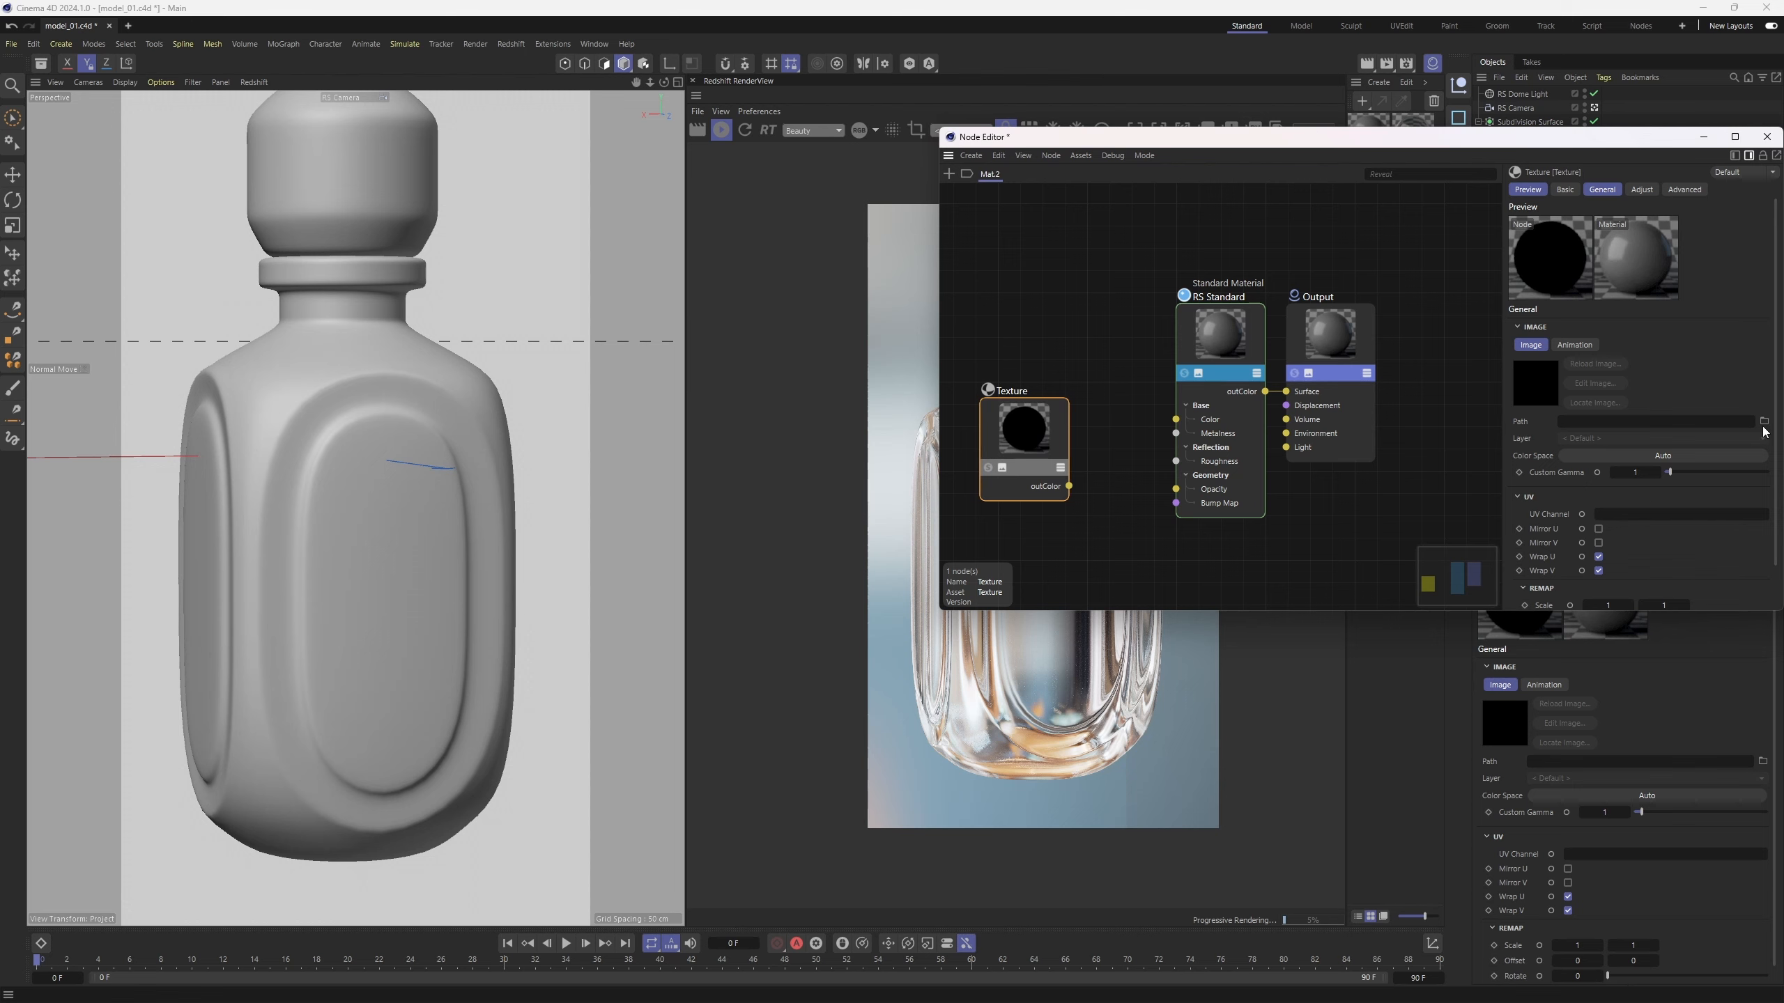
- Load the label image from source_images into the Texture node and connect its outColor to the RS Standard base Color
left_click(1763, 421)
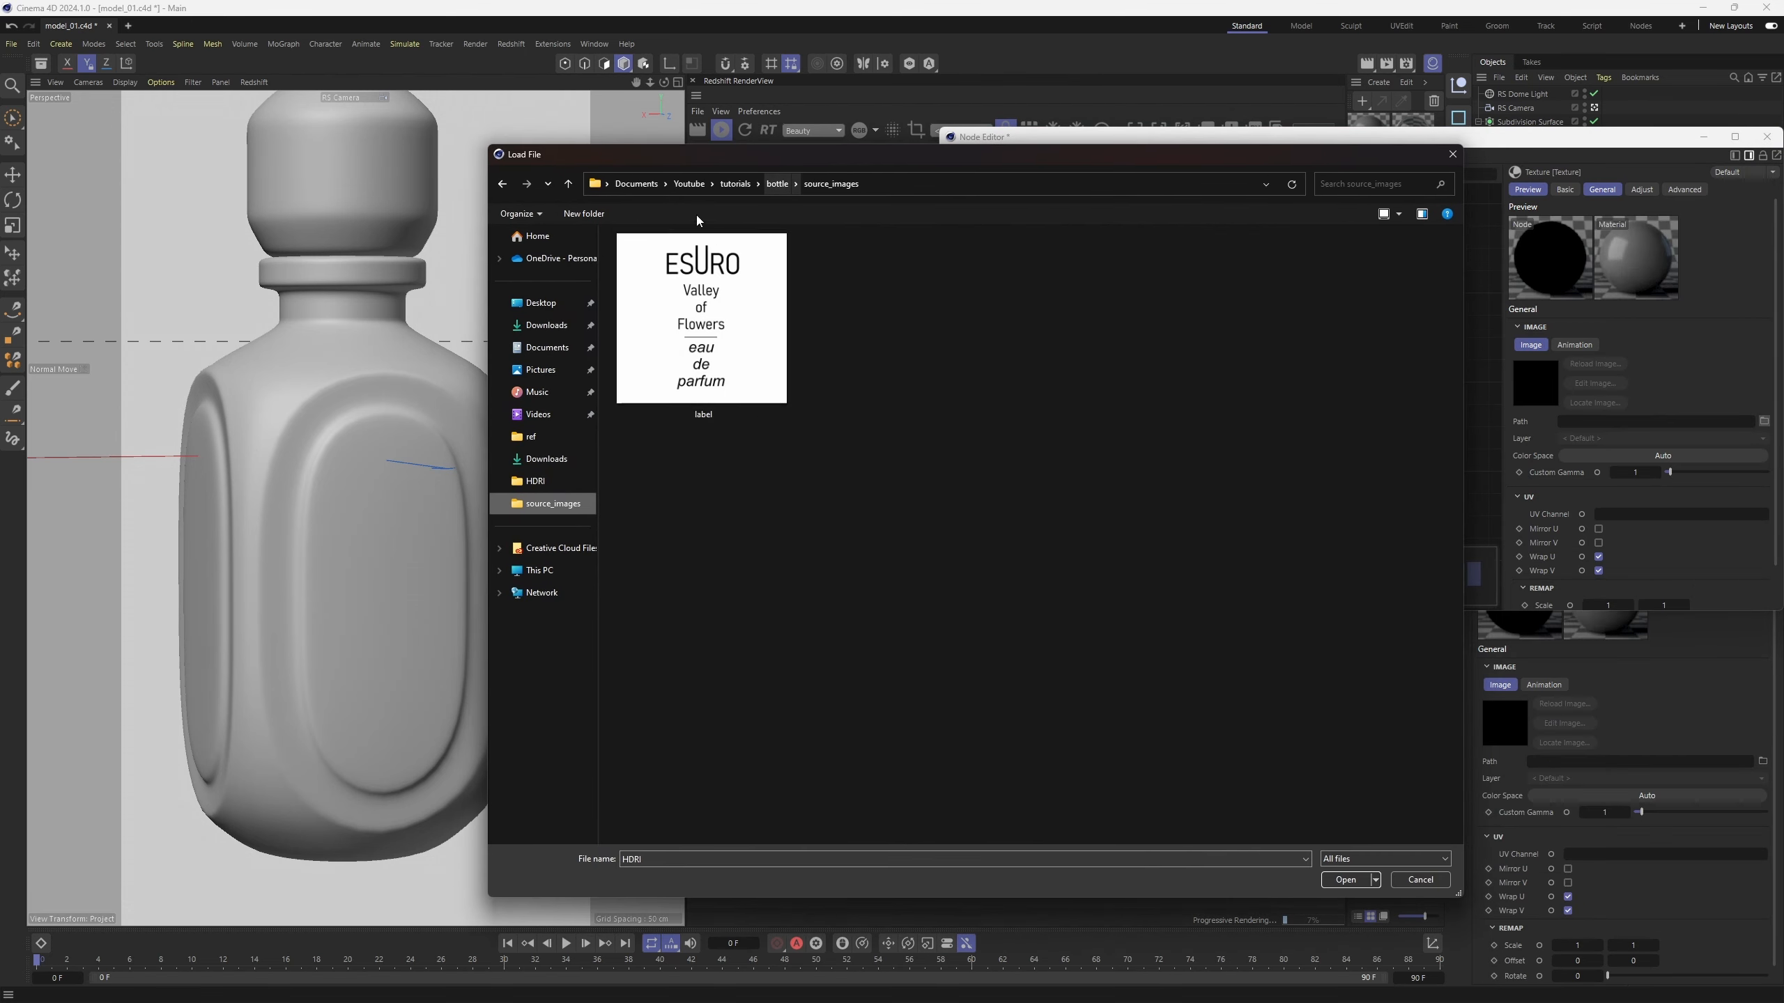
left_click(1346, 880)
left_click(992, 573)
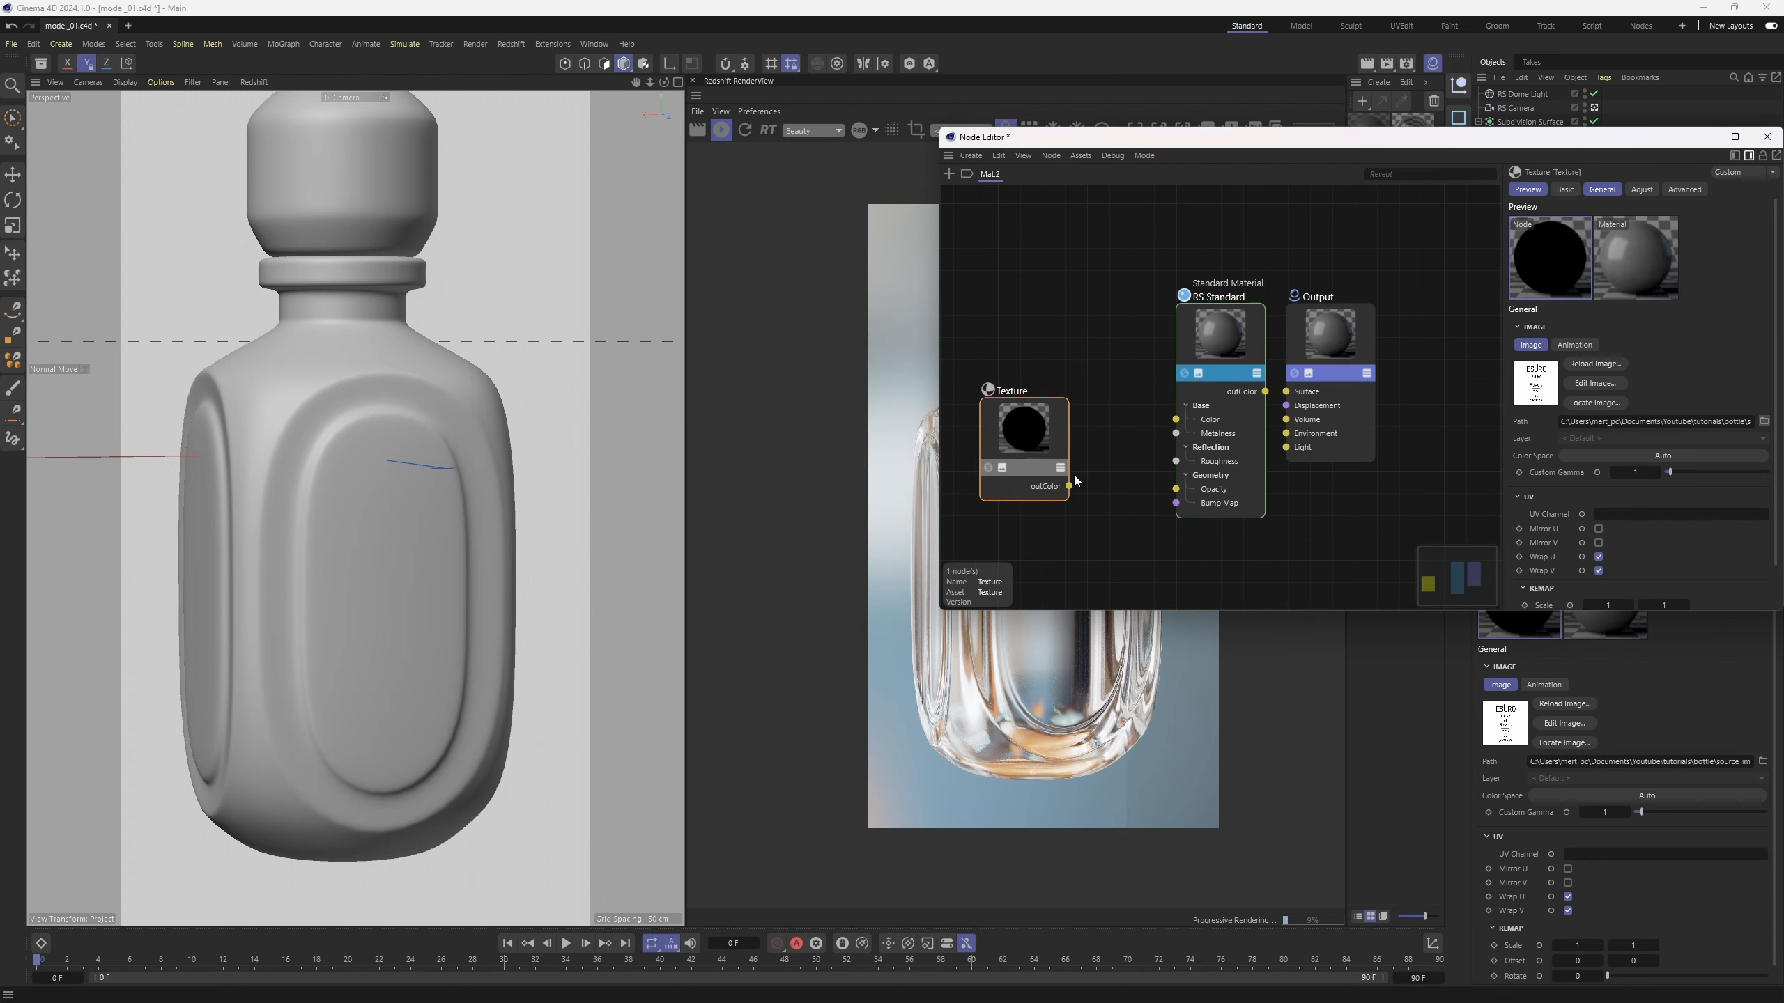
left_click_drag(1075, 481, 1060, 378)
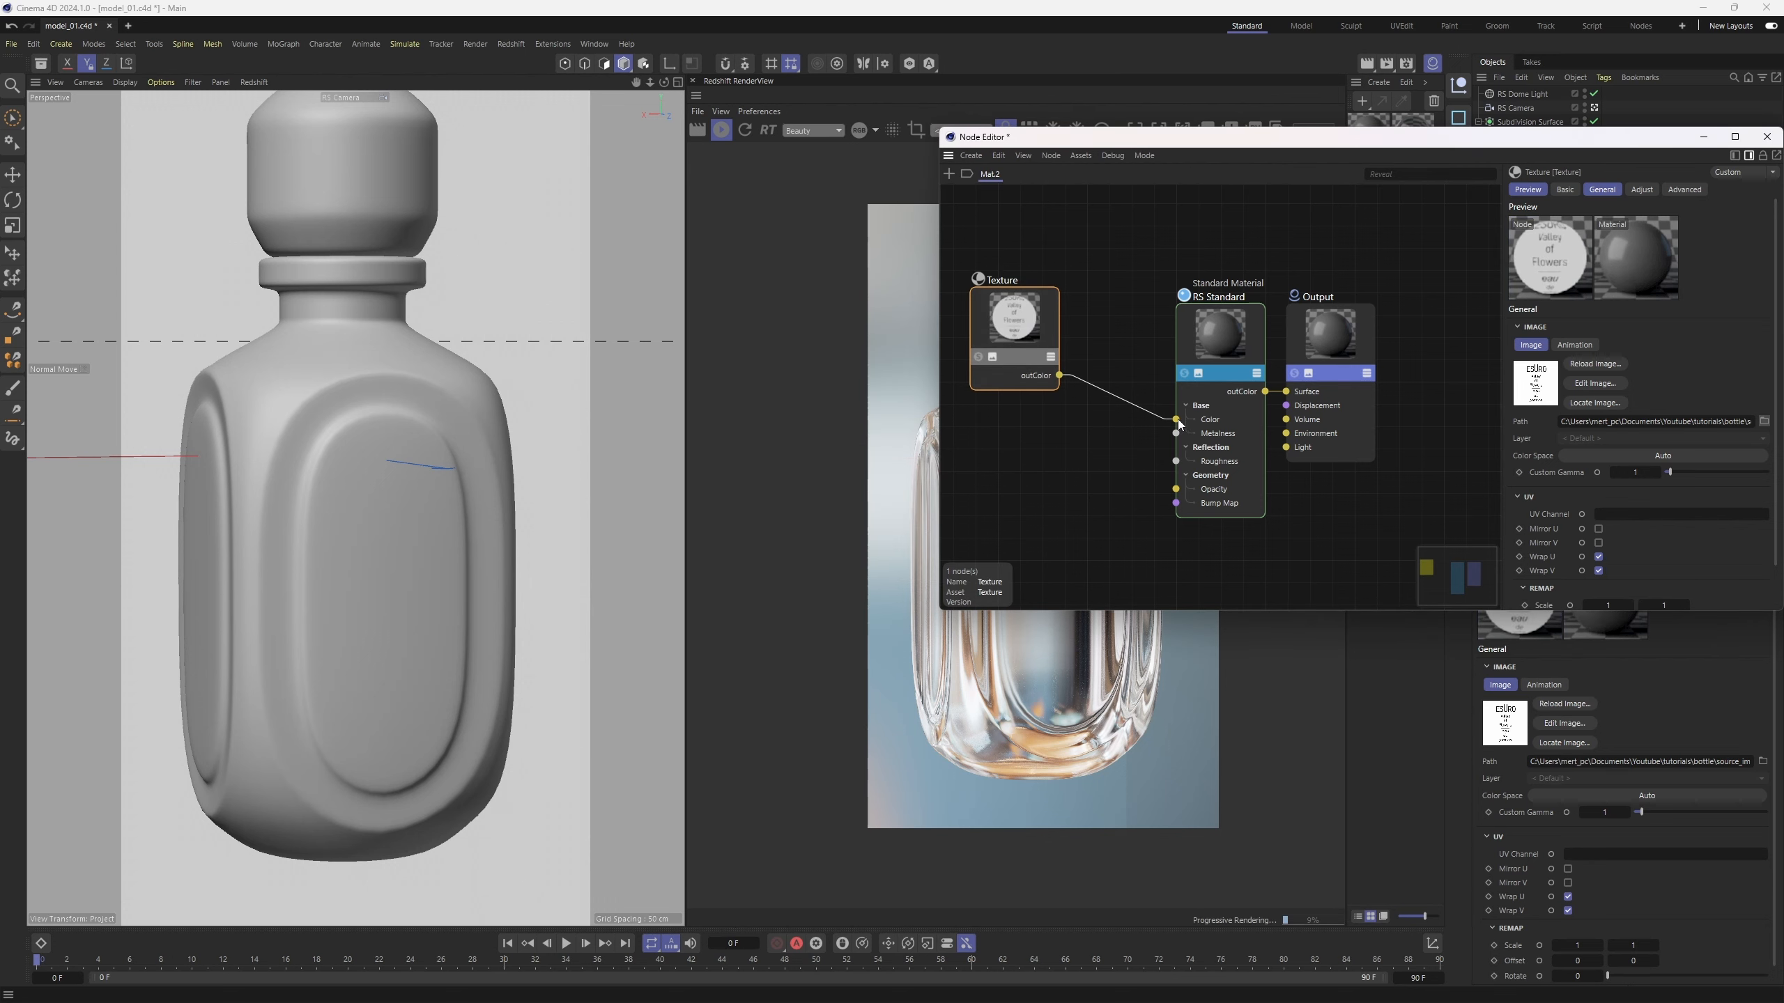
left_click_drag(1178, 424, 1177, 422)
- Pause the live render and assign the label material Mat.2 to the bottle object
left_click_drag(1354, 141, 1285, 181)
left_click_drag(731, 234, 721, 249)
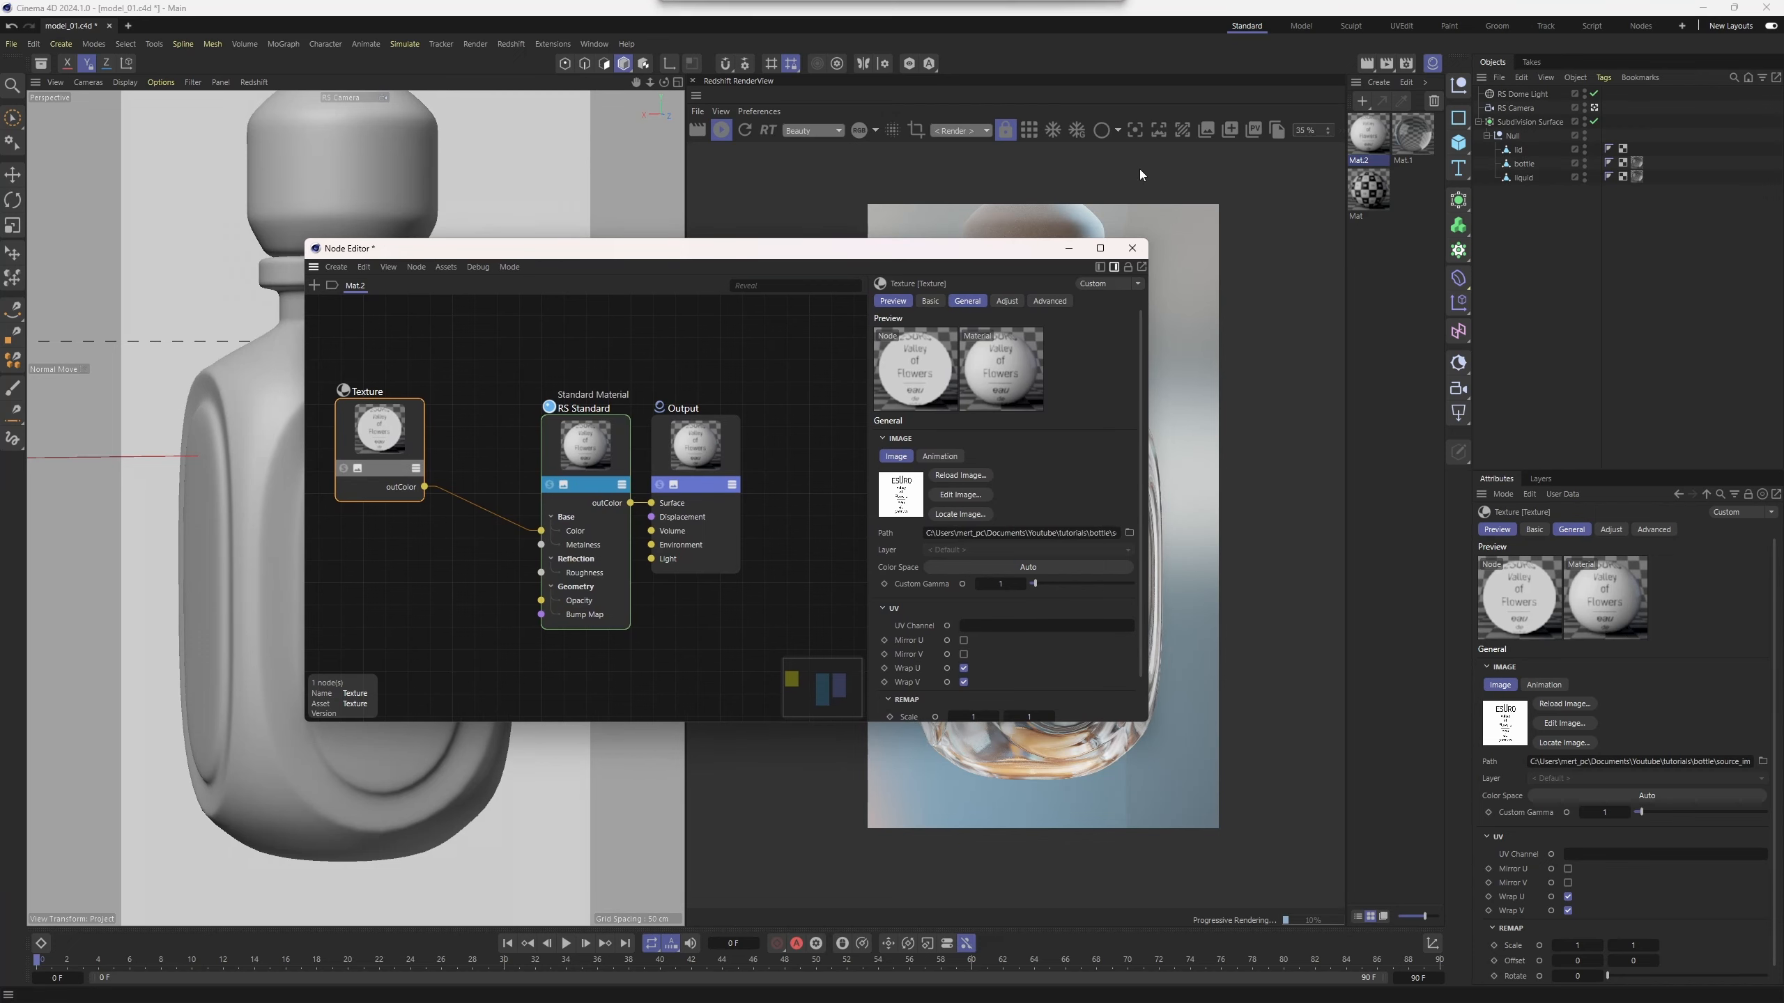
left_click_drag(932, 256, 963, 304)
left_click(721, 131)
left_click_drag(758, 288, 898, 312)
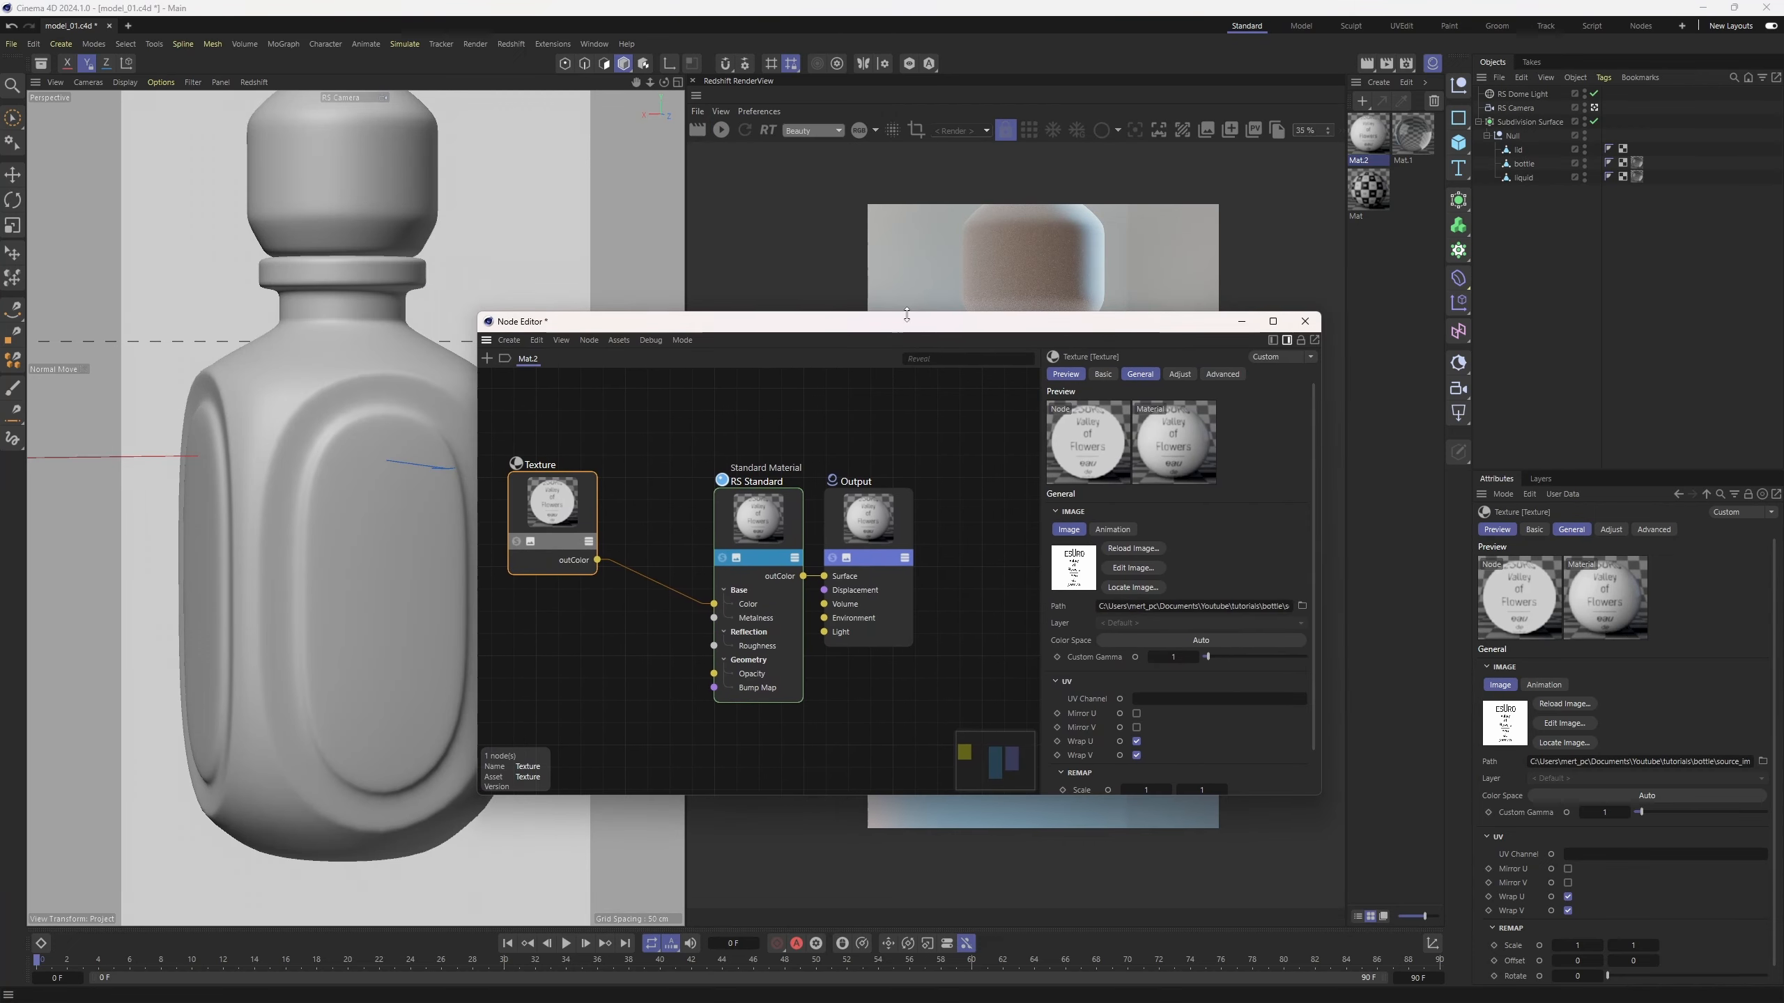
left_click_drag(1368, 133, 1525, 173)
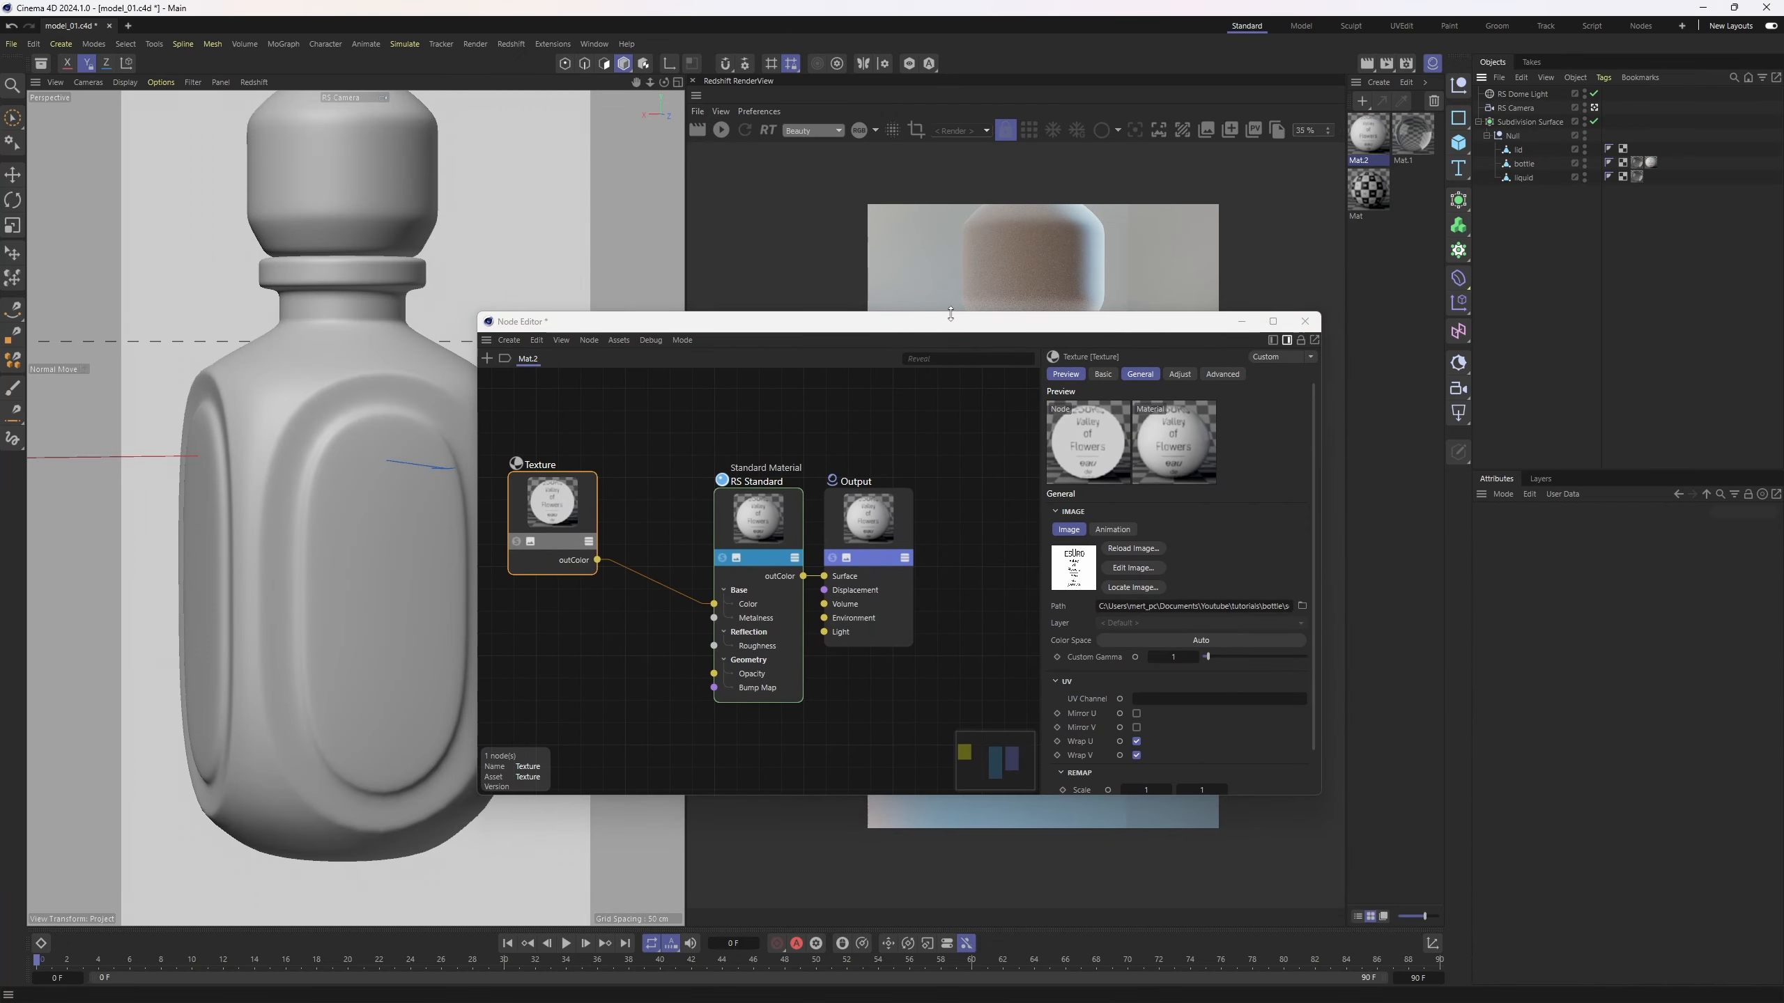
left_click_drag(899, 322, 1233, 377)
left_click(424, 425)
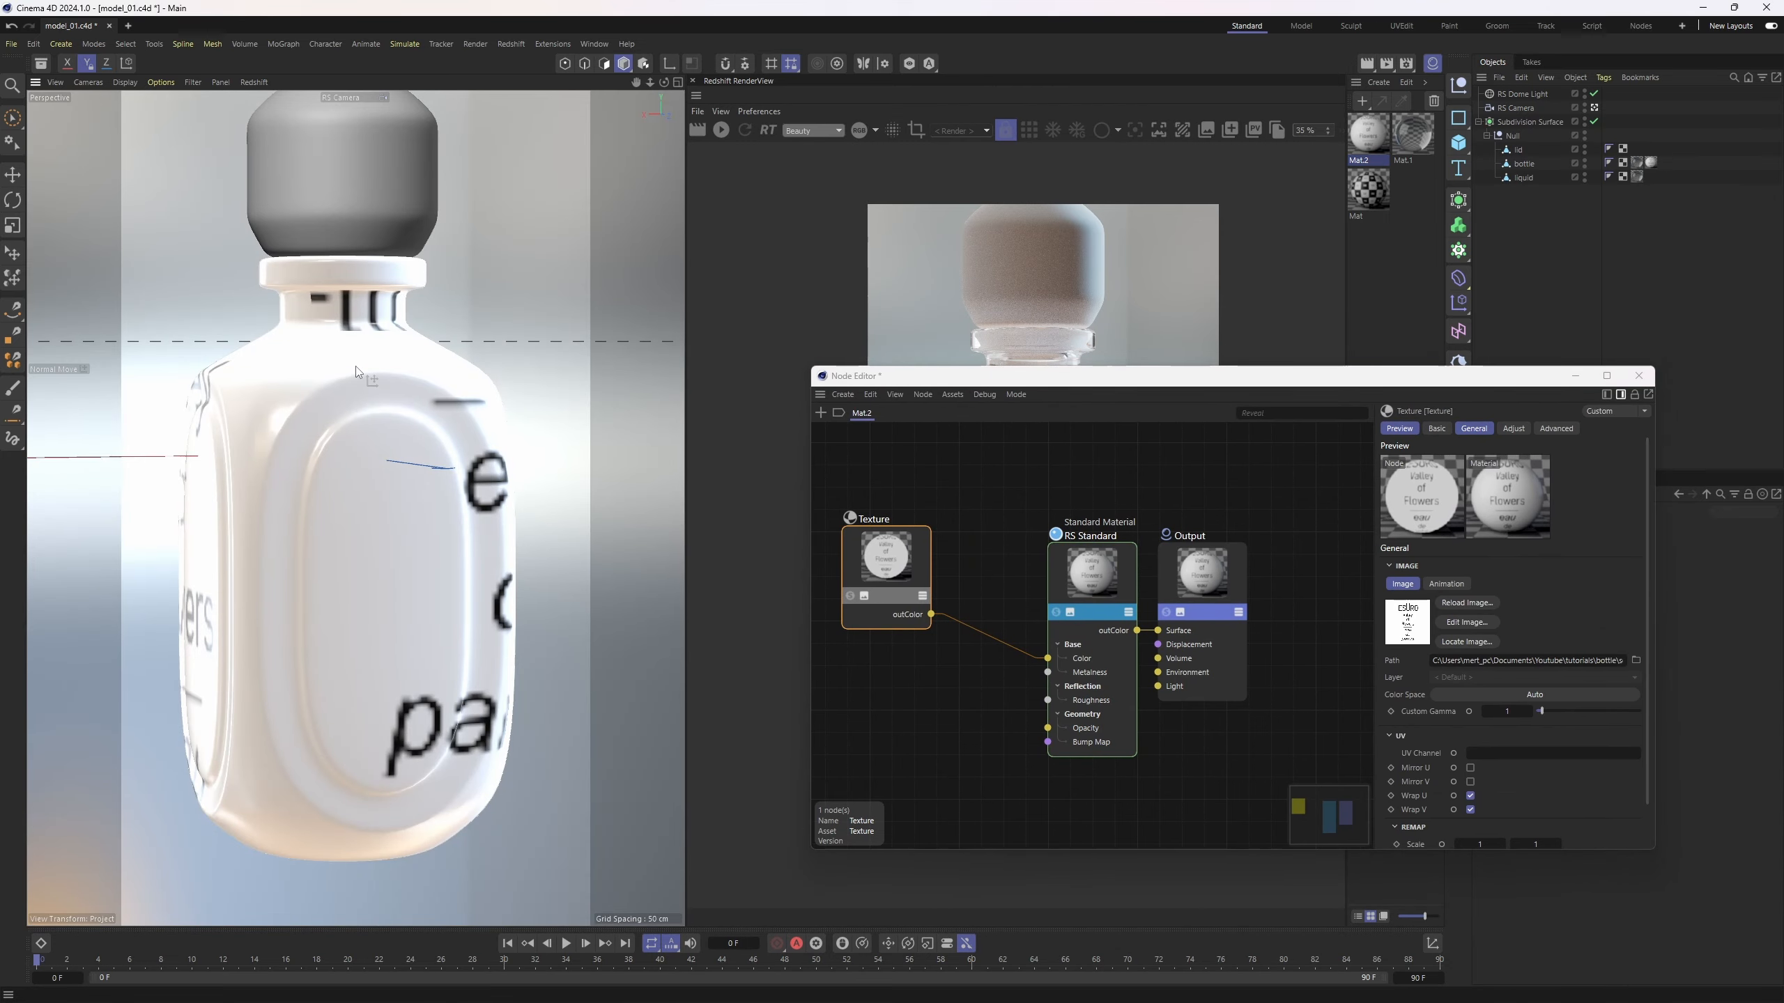
- Set the projection of the bottle's label material tag to Flat and close the Node Editor
left_click_drag(1504, 388, 1246, 253)
left_click(1641, 594)
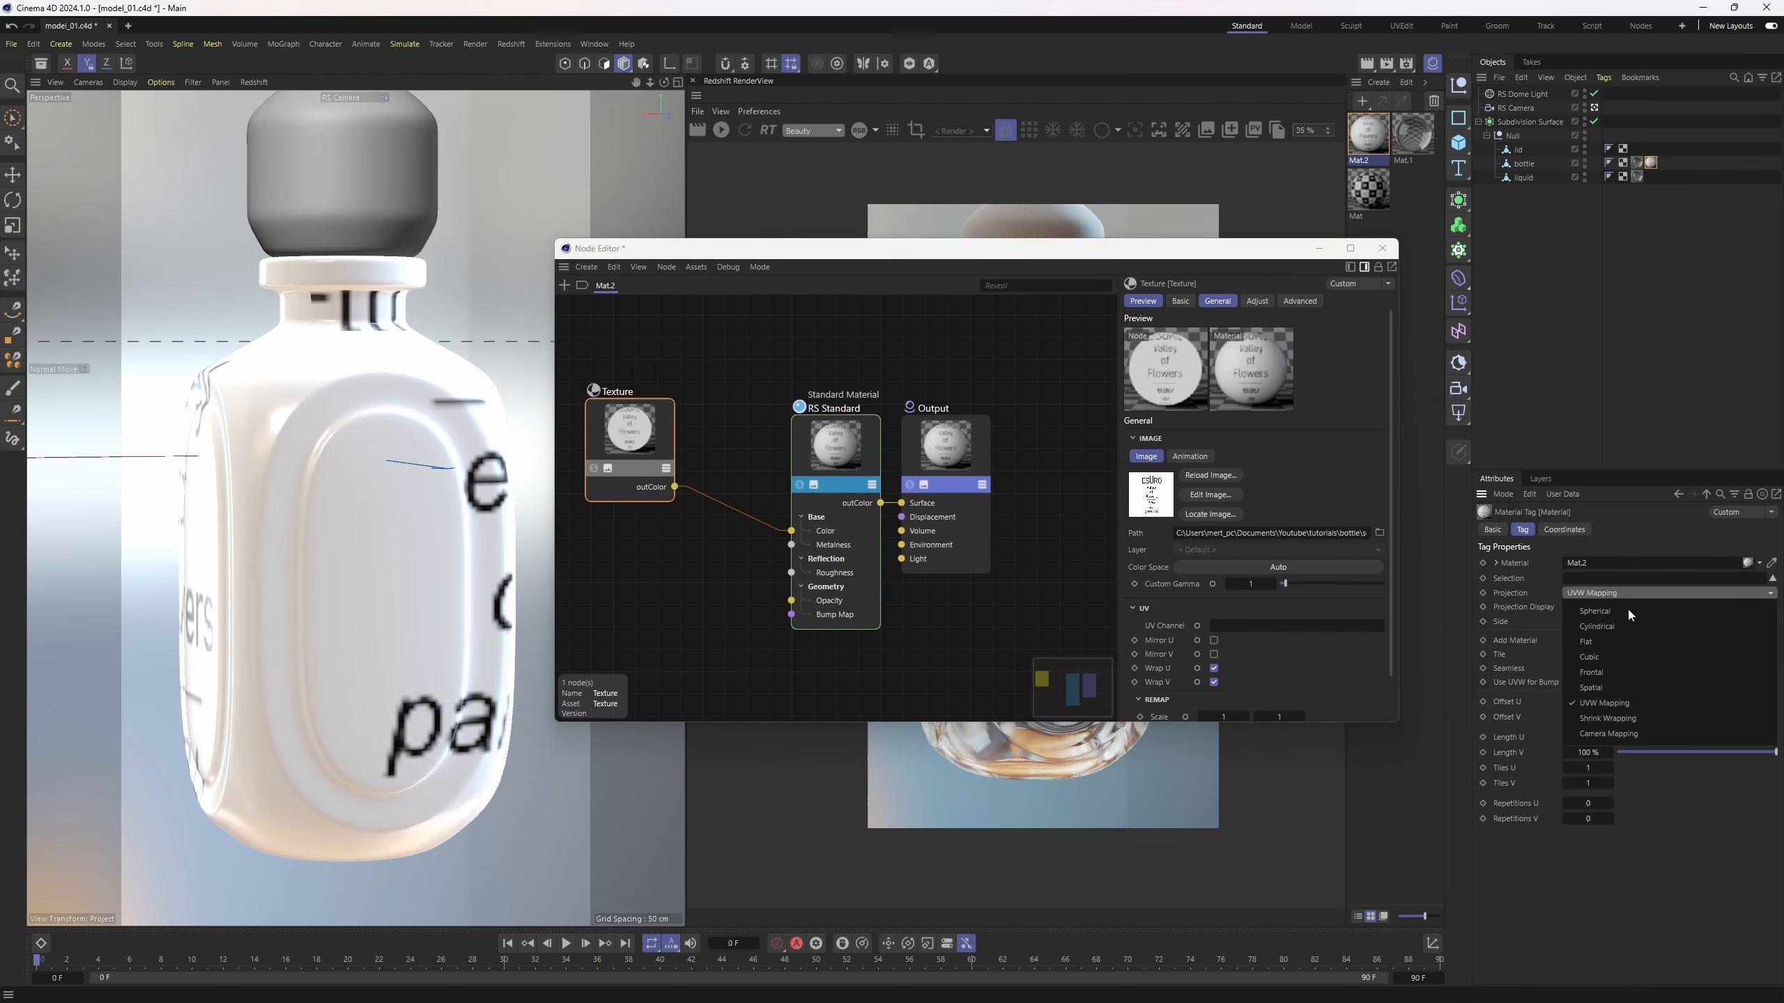
left_click(1610, 642)
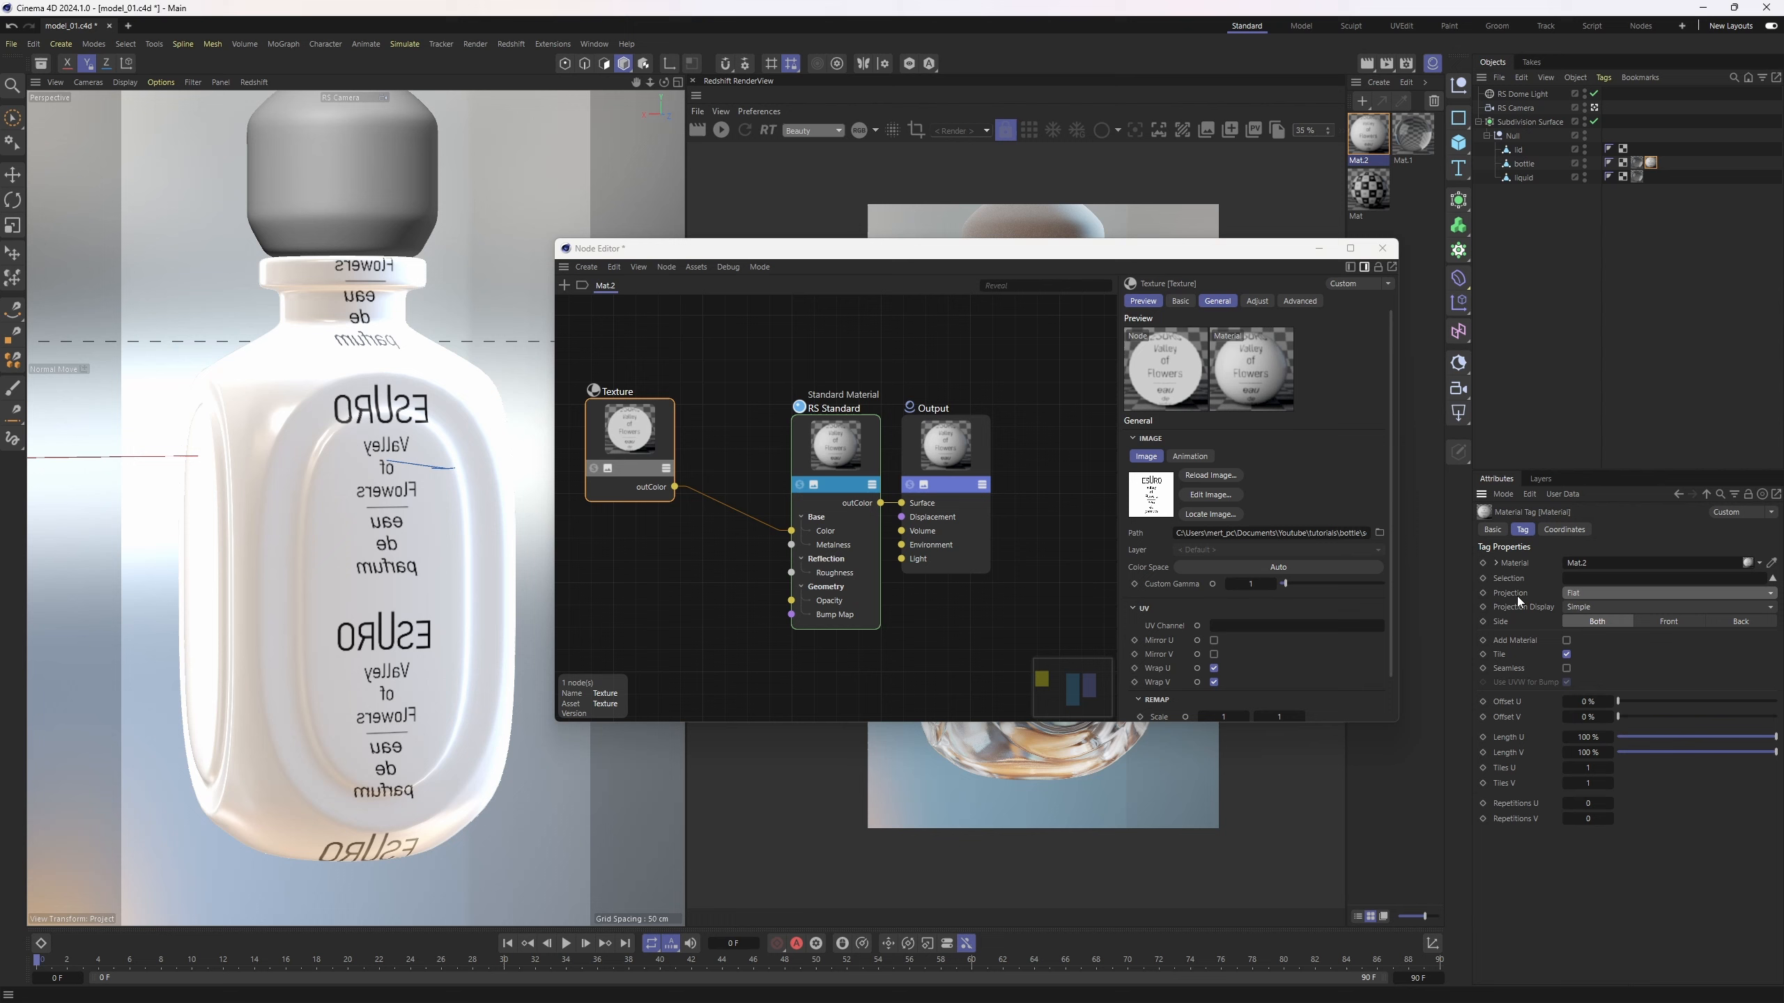
left_click(1381, 248)
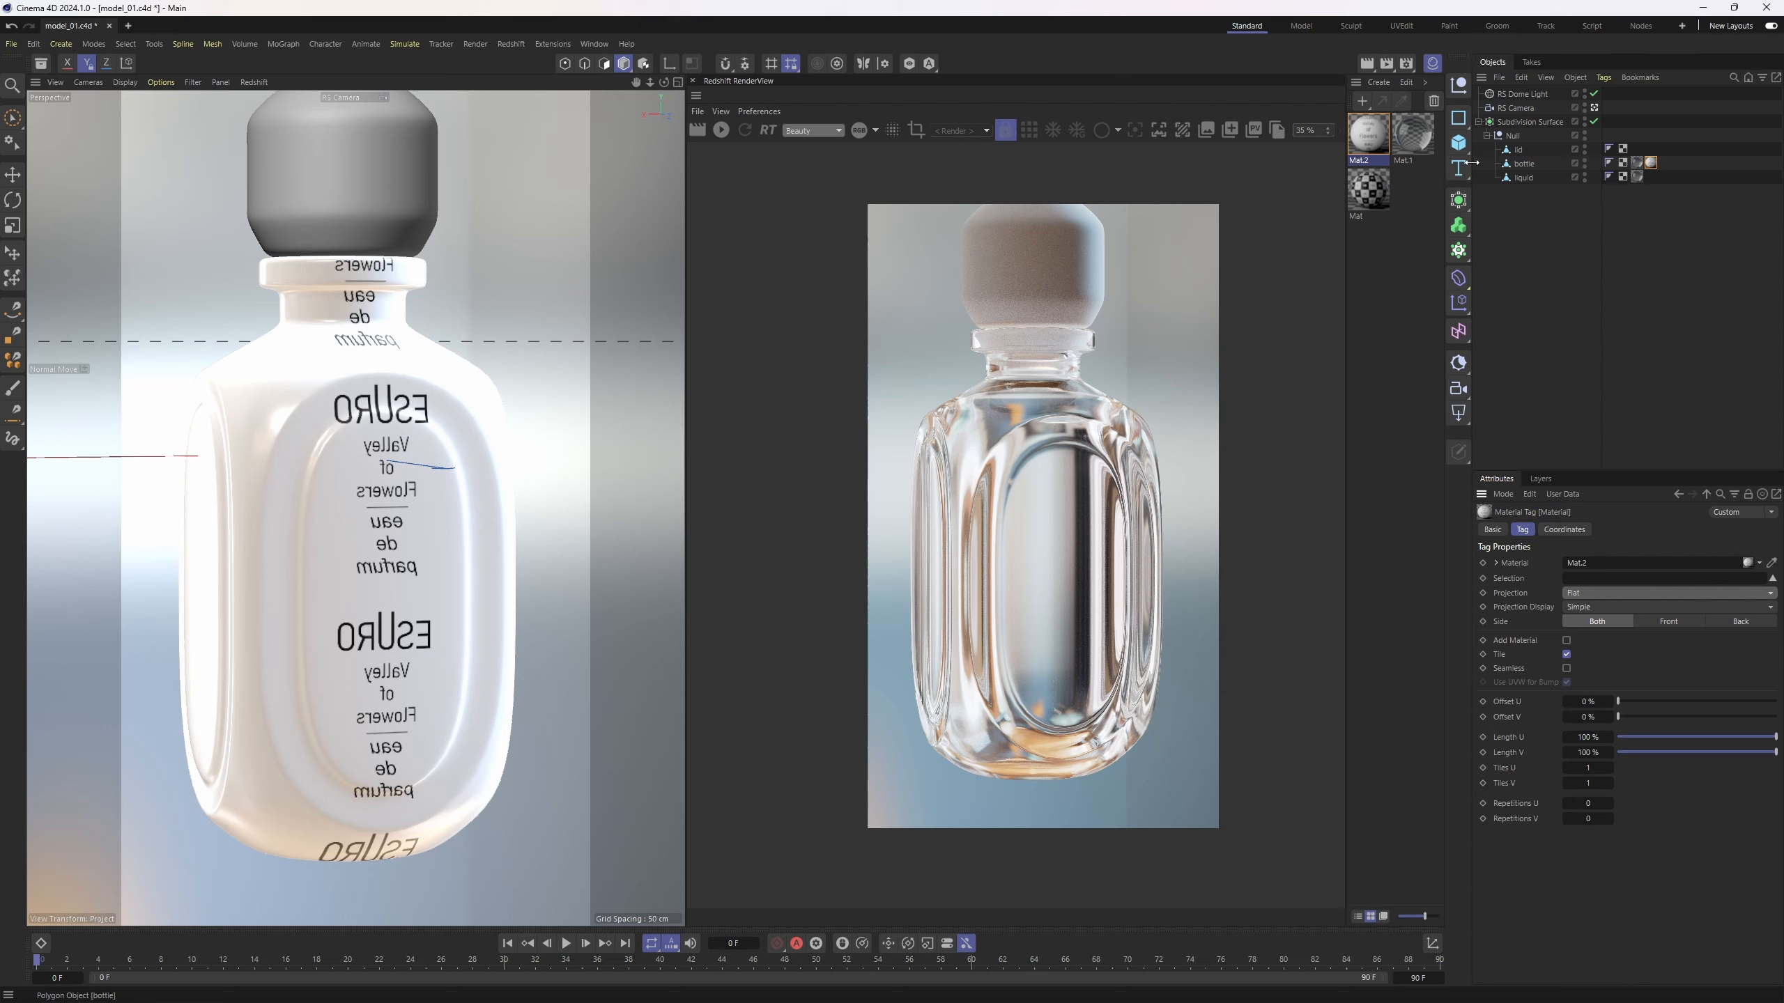
- In texture mode, rotate the flat label projection about half a turn so the text reads correctly and move it lower on the bottle
left_click(644, 64)
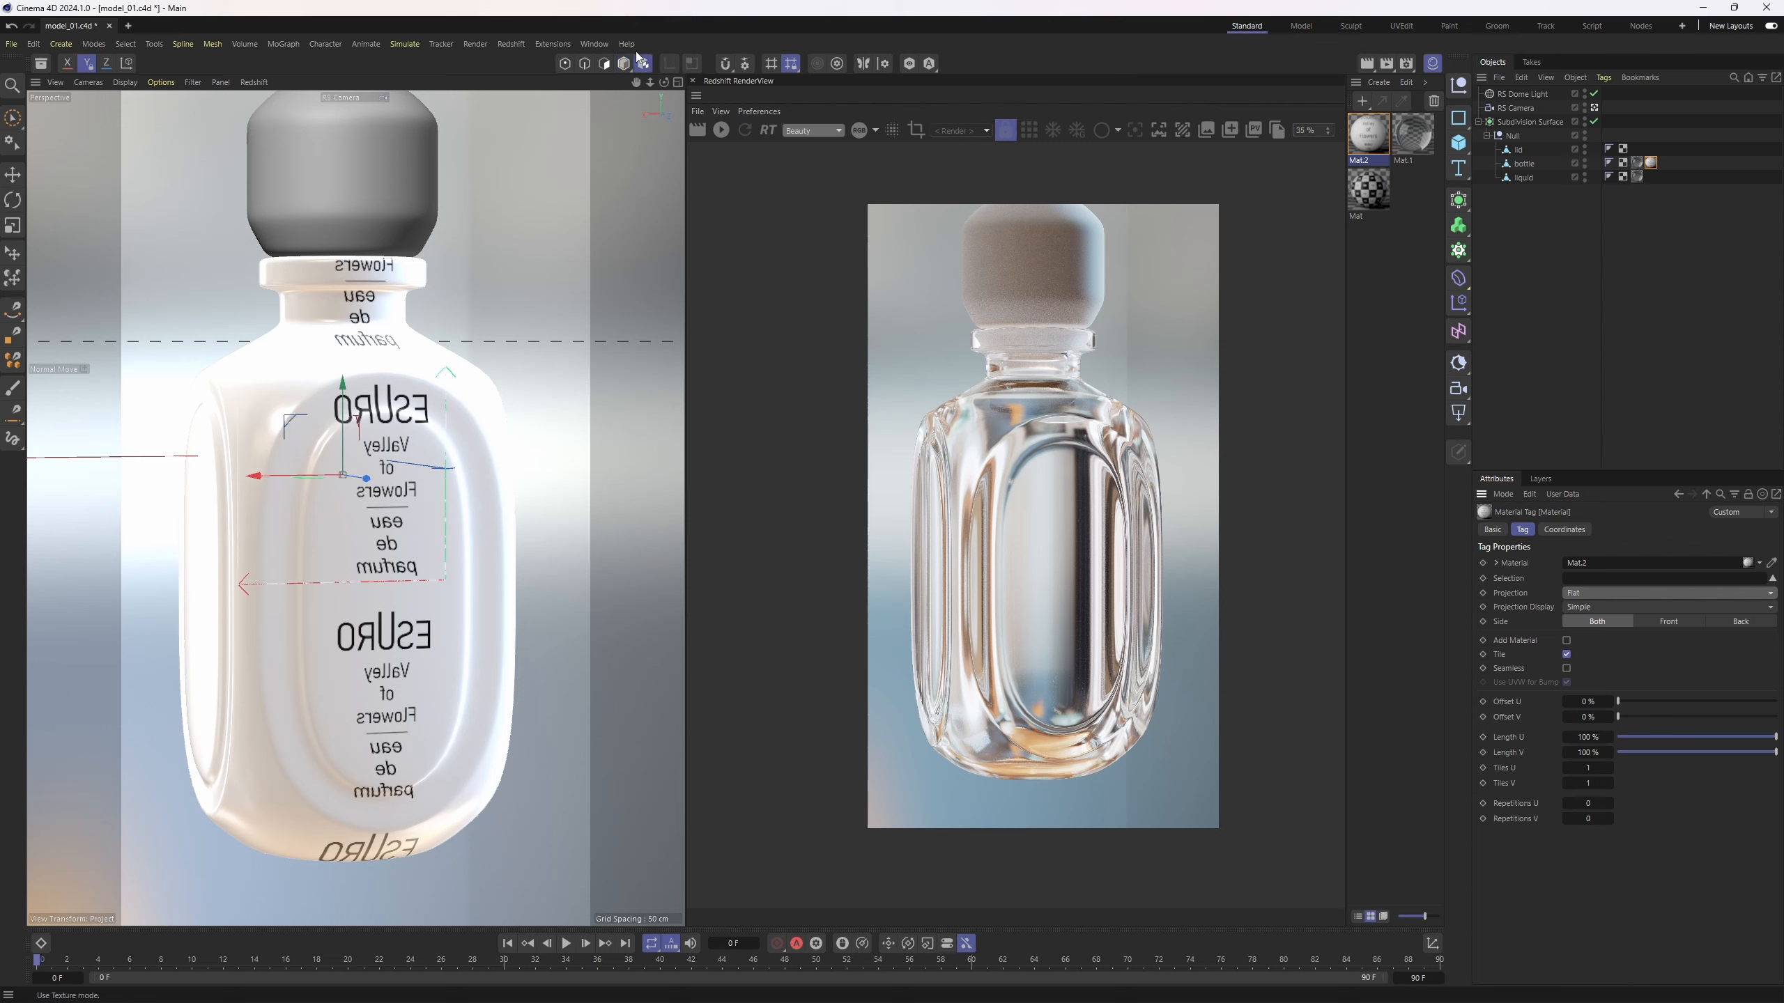
key("r")
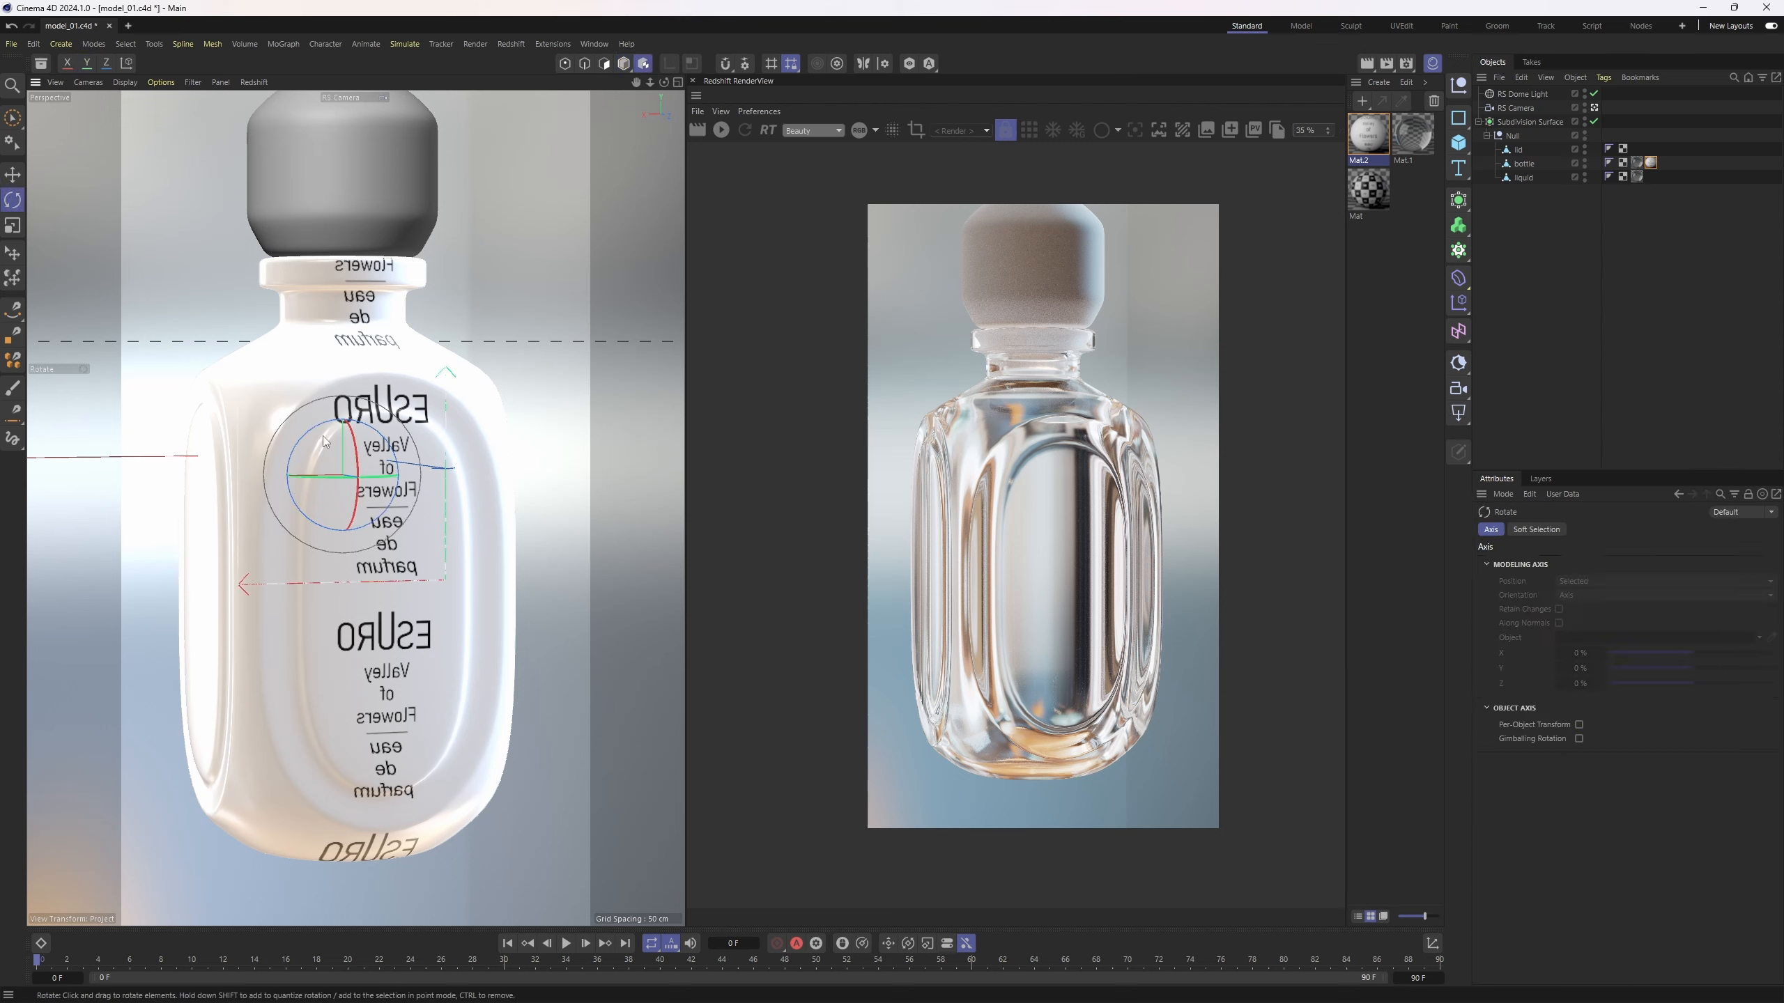
left_click_drag(397, 456, 623, 421)
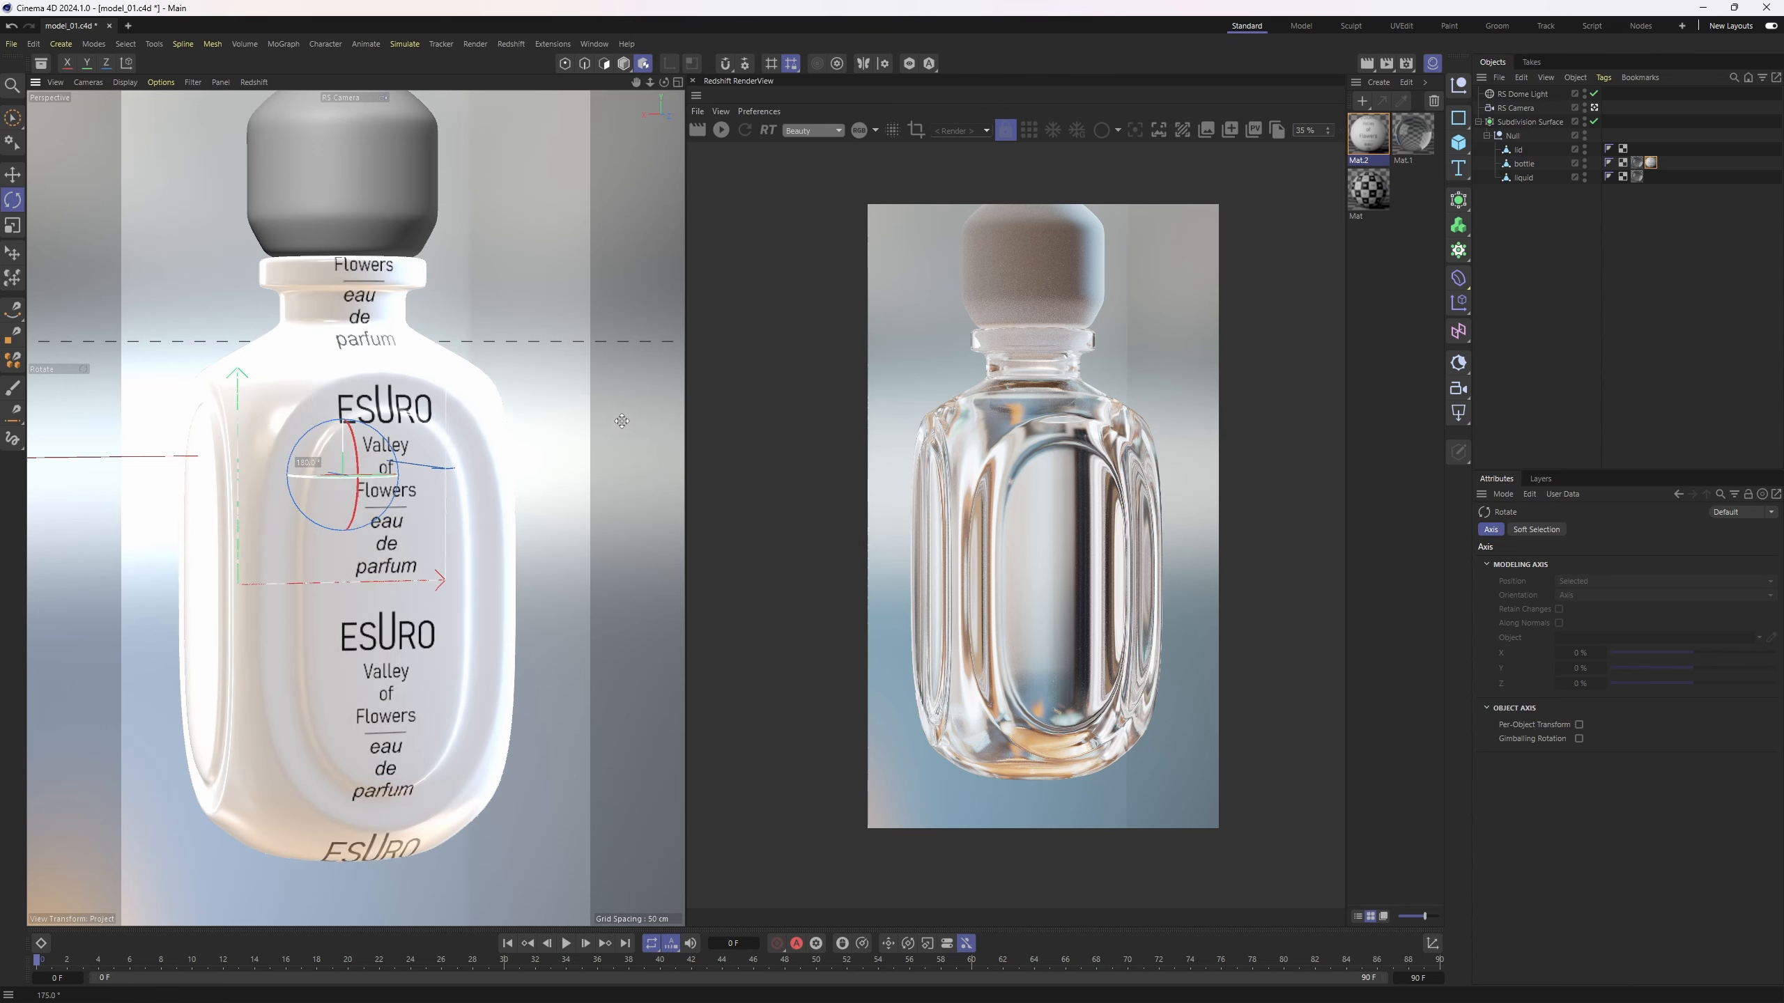
key("e")
left_click_drag(343, 395, 343, 478)
- Turn off tiling for the bottle's label material tag, then enlarge and lower the label projection to cover the bottle's front
left_click(1652, 166)
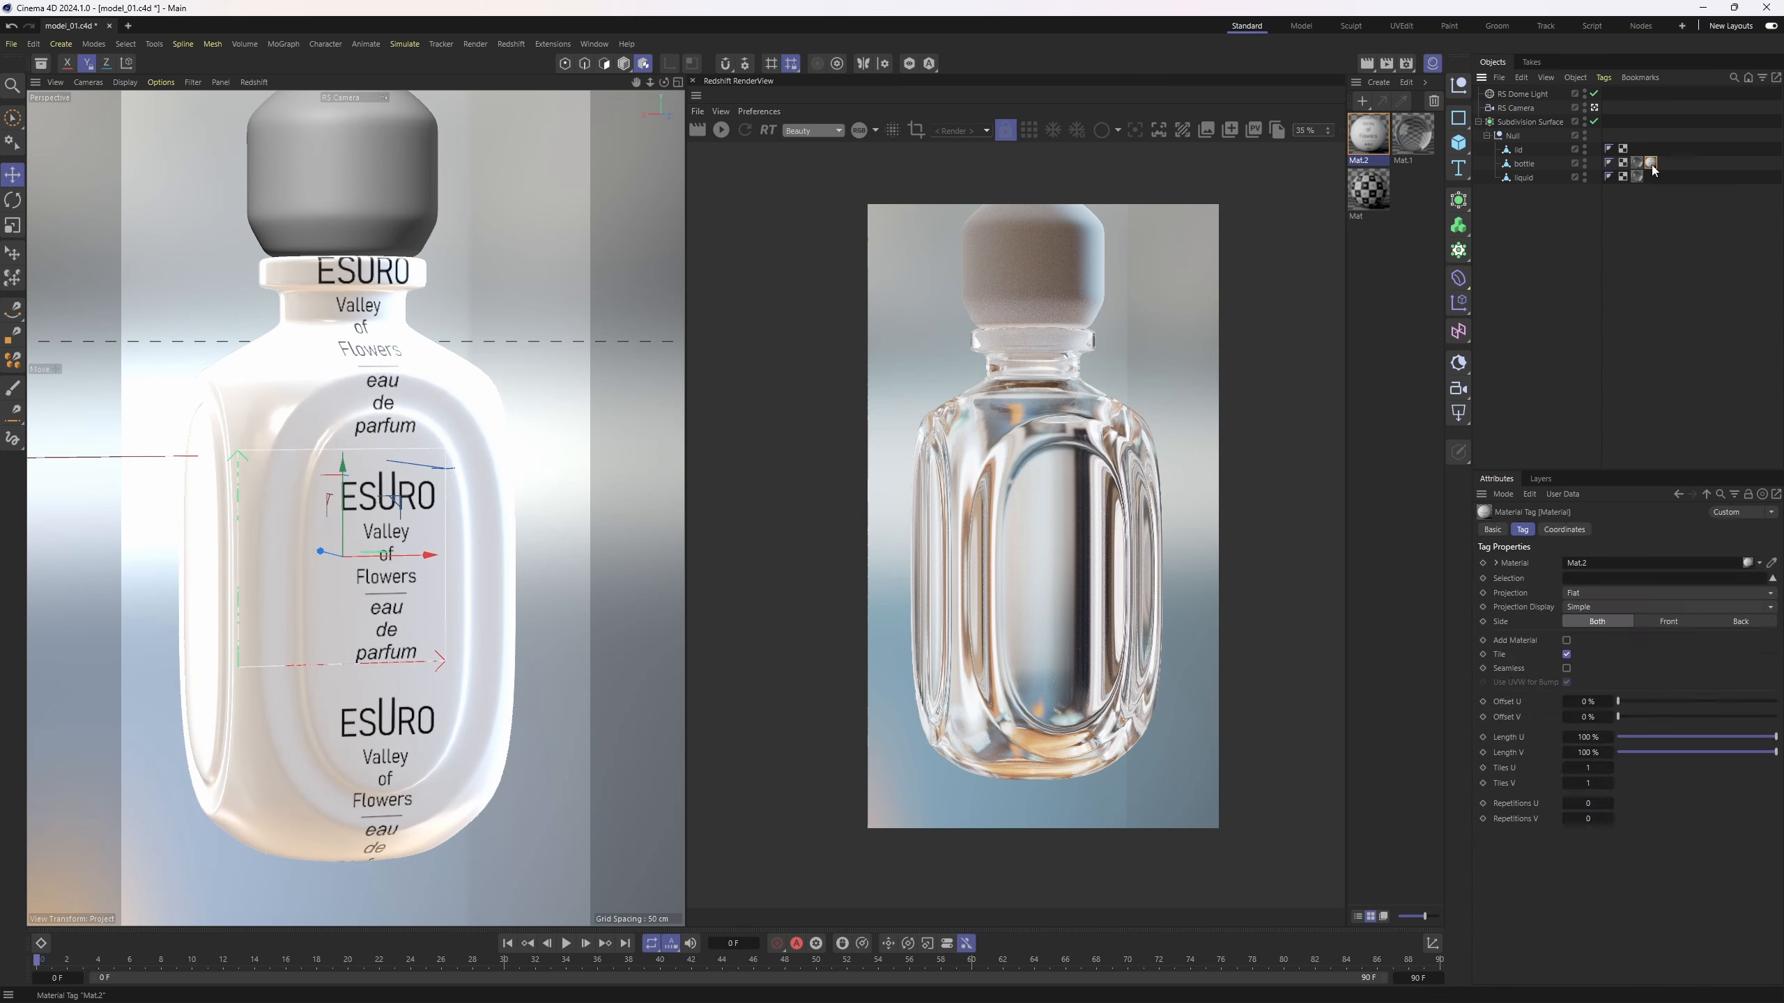
left_click(1567, 654)
key("t")
left_click_drag(414, 599, 585, 642)
key("e")
left_click_drag(343, 467, 341, 494)
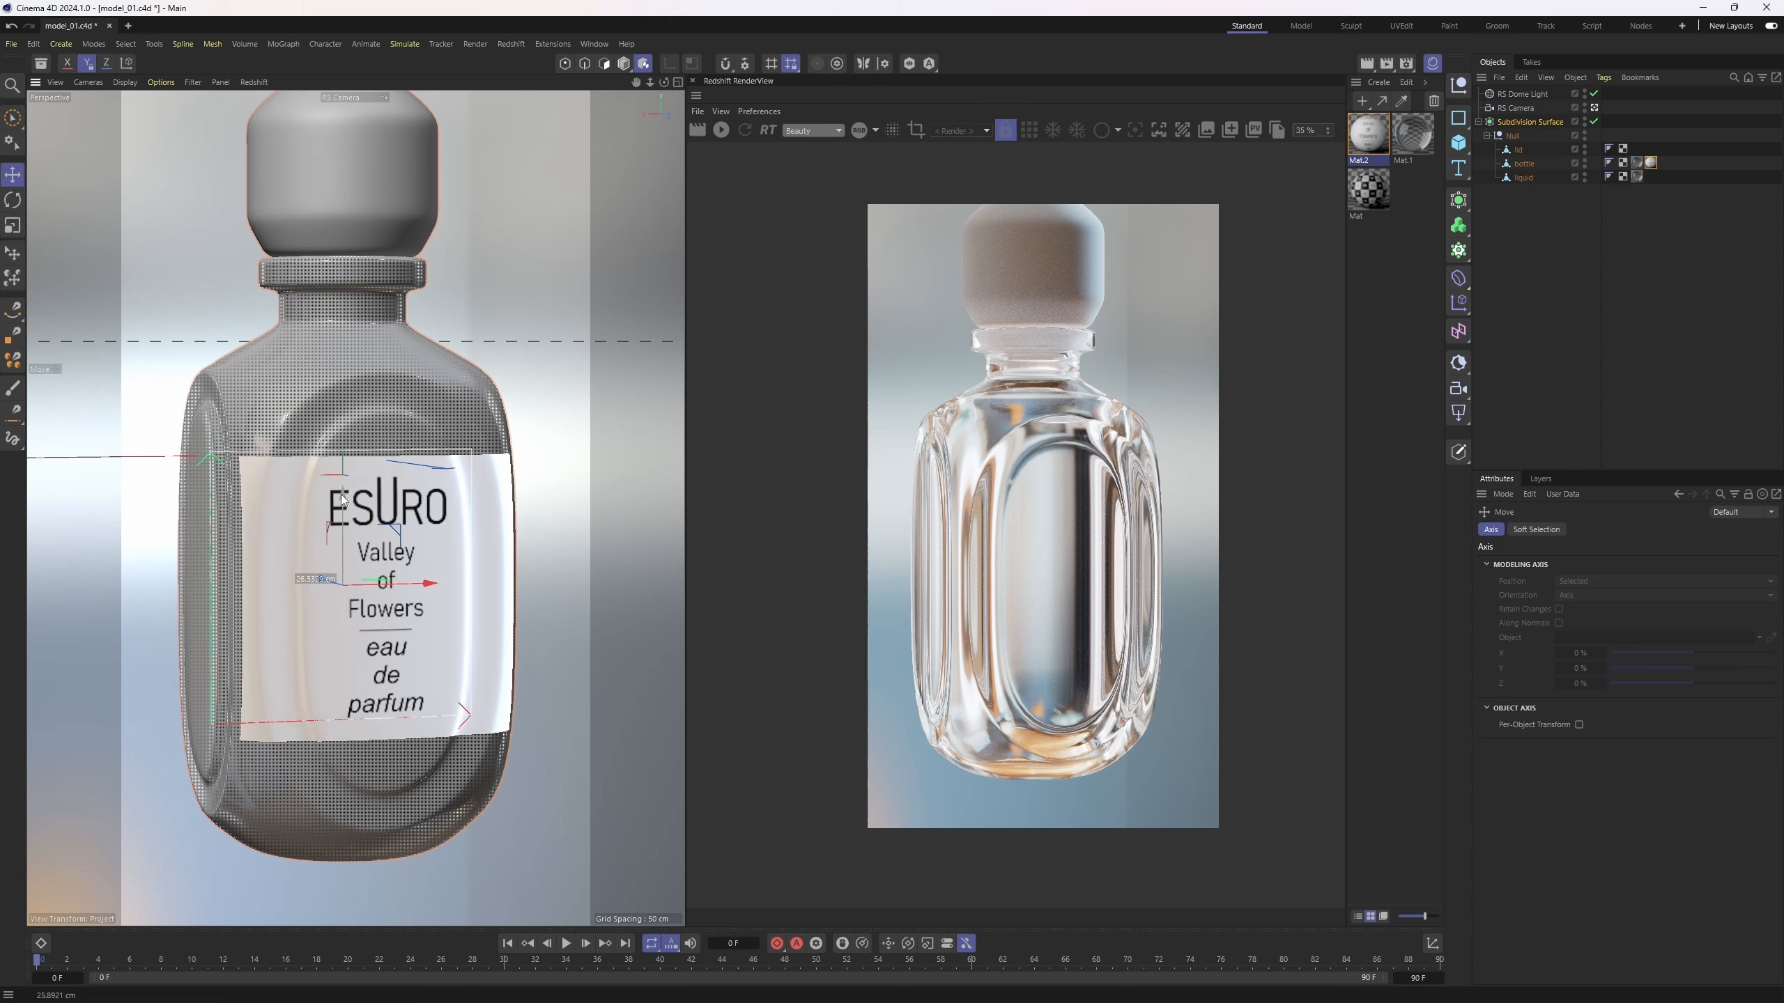
key("t")
left_click_drag(495, 624, 524, 628)
key("e")
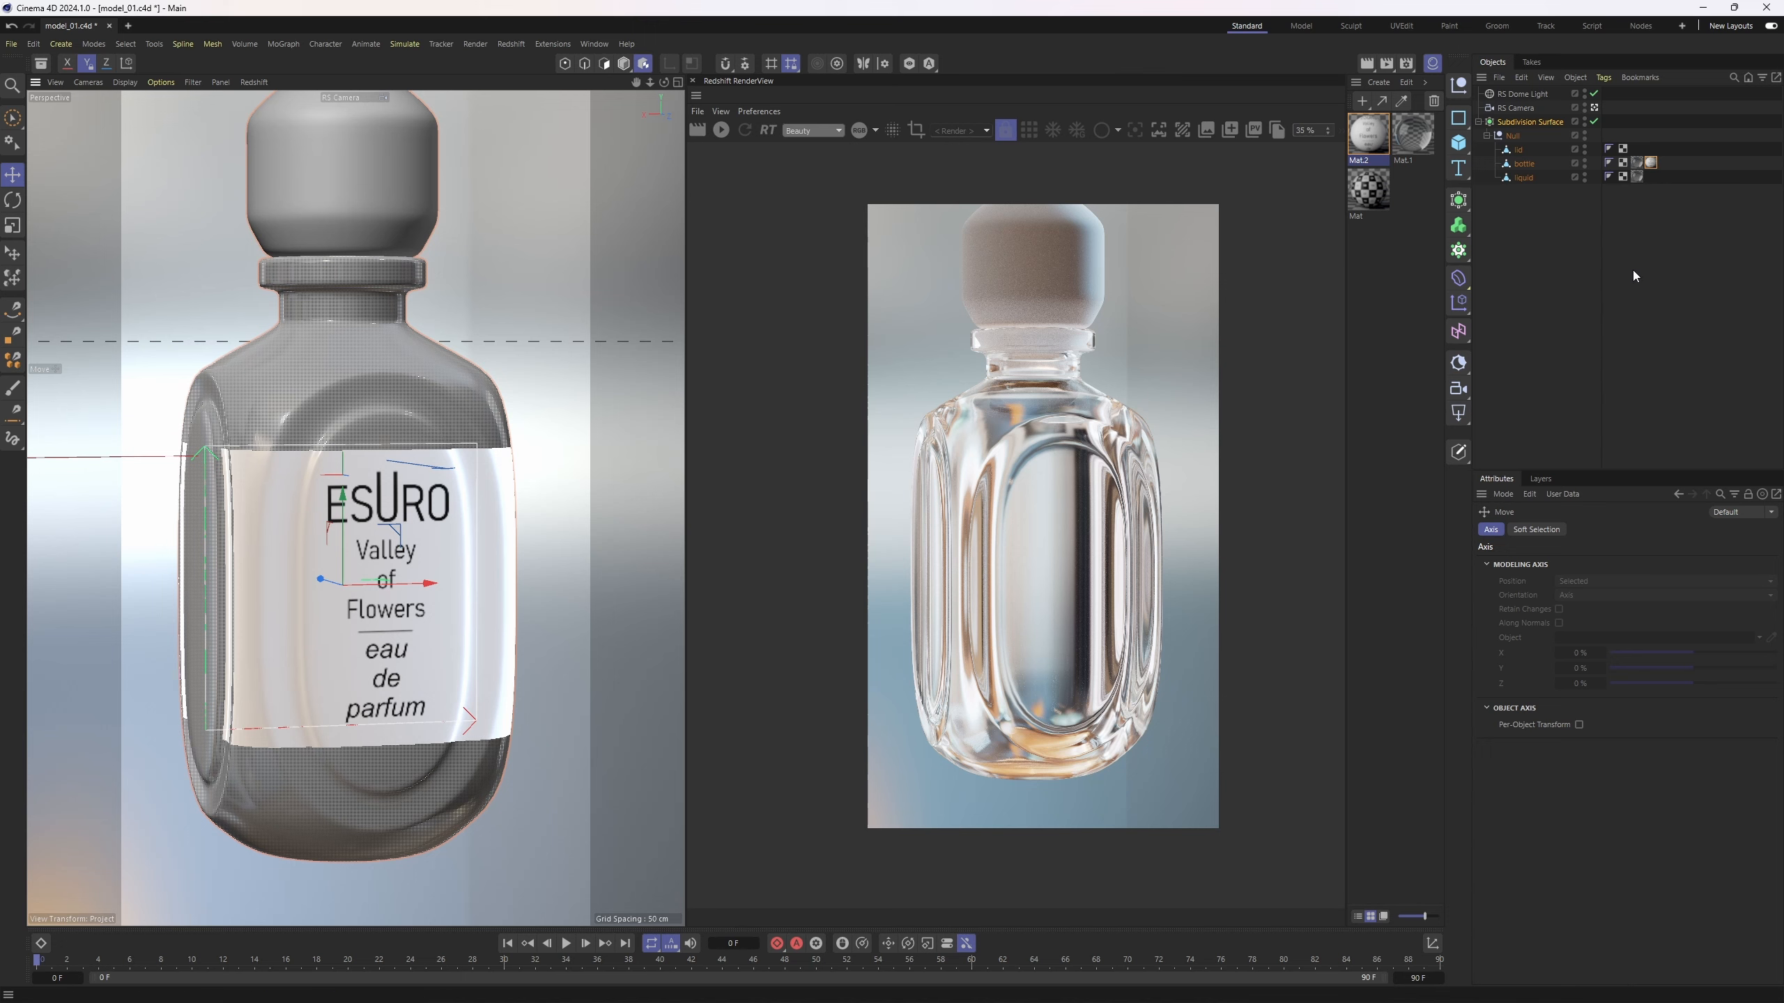
- Duplicate the label Texture node in Mat.2's node graph and connect the copy's outColor to the RS Standard Opacity
double_click(1368, 134)
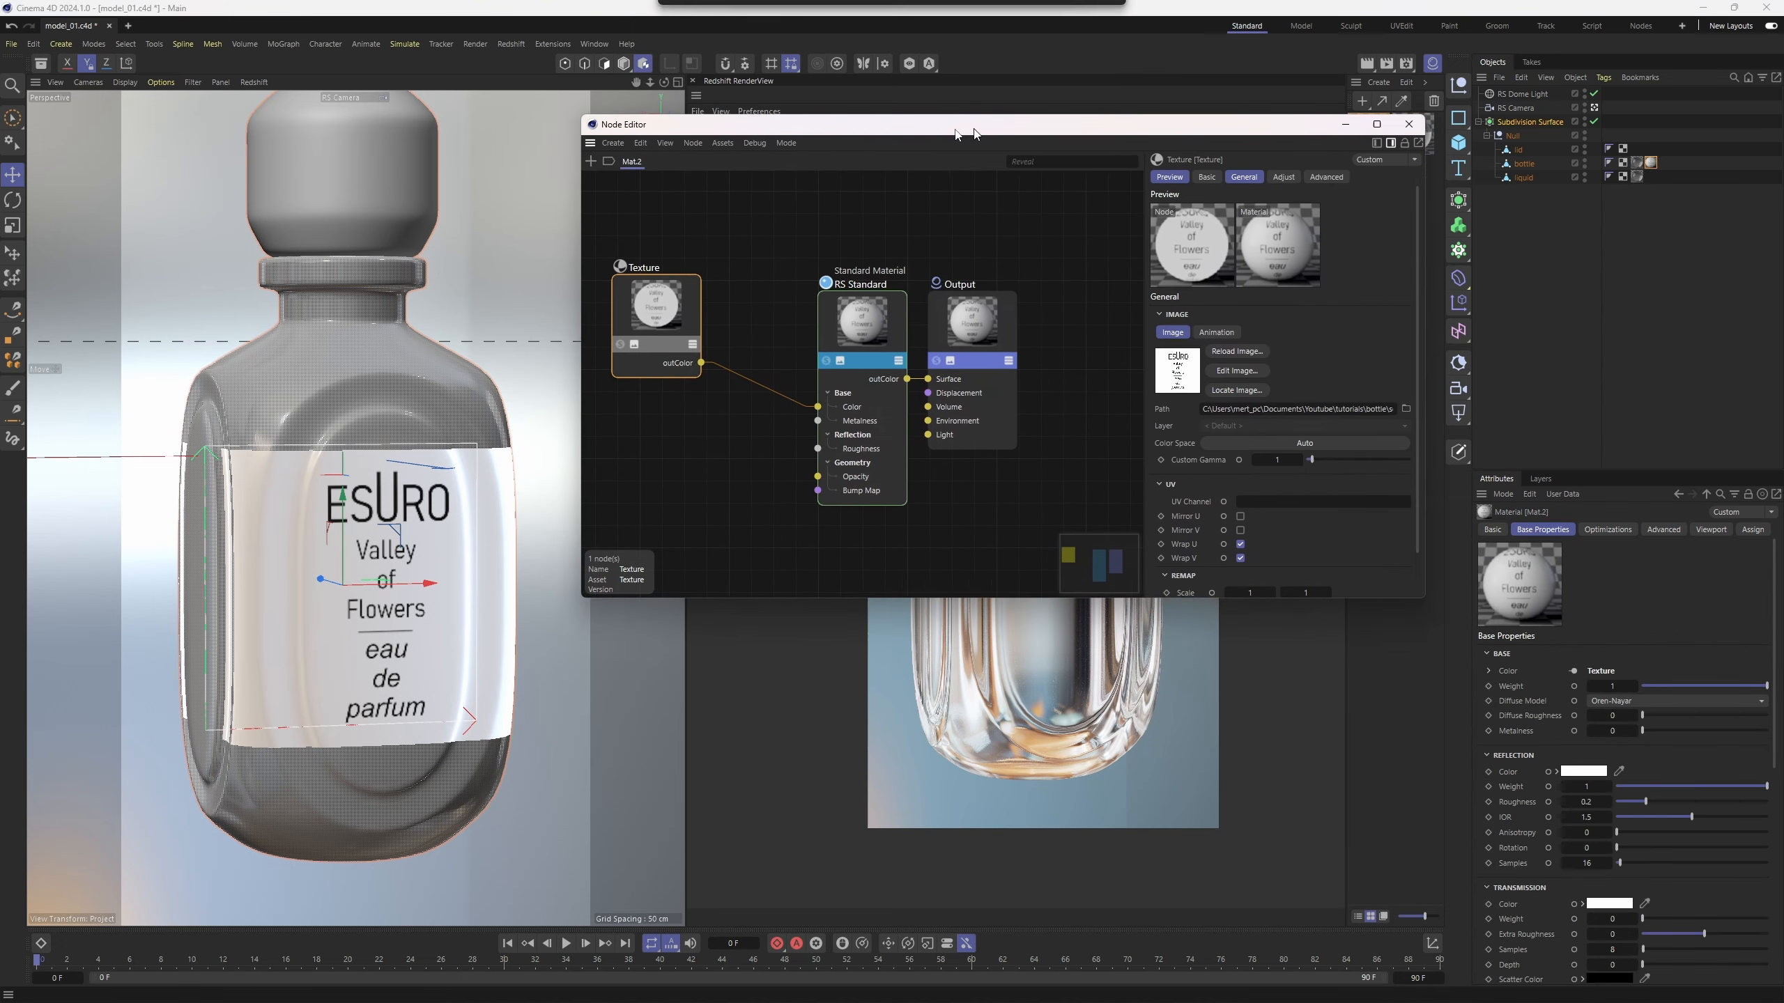
left_click_drag(967, 127, 900, 136)
left_click_drag(572, 323, 749, 486)
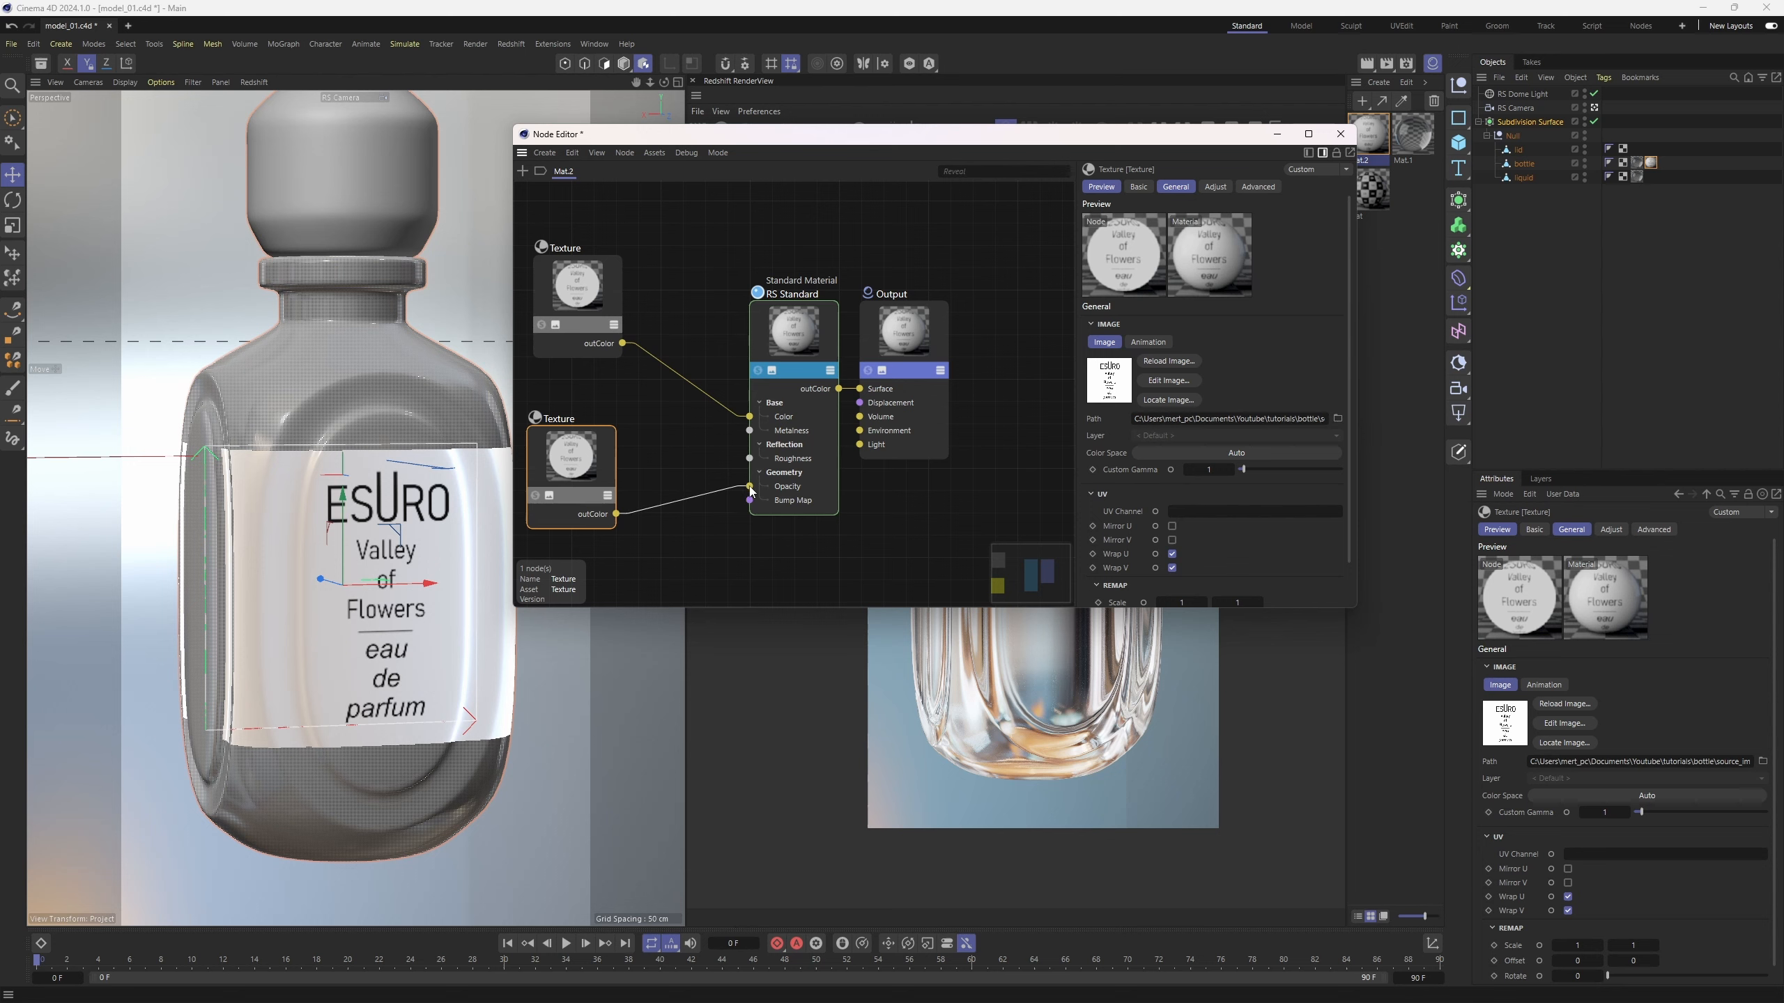
middle_click_drag(557, 463, 641, 454)
scroll(641, 454, "up", 6)
scroll(626, 417, "down", 5)
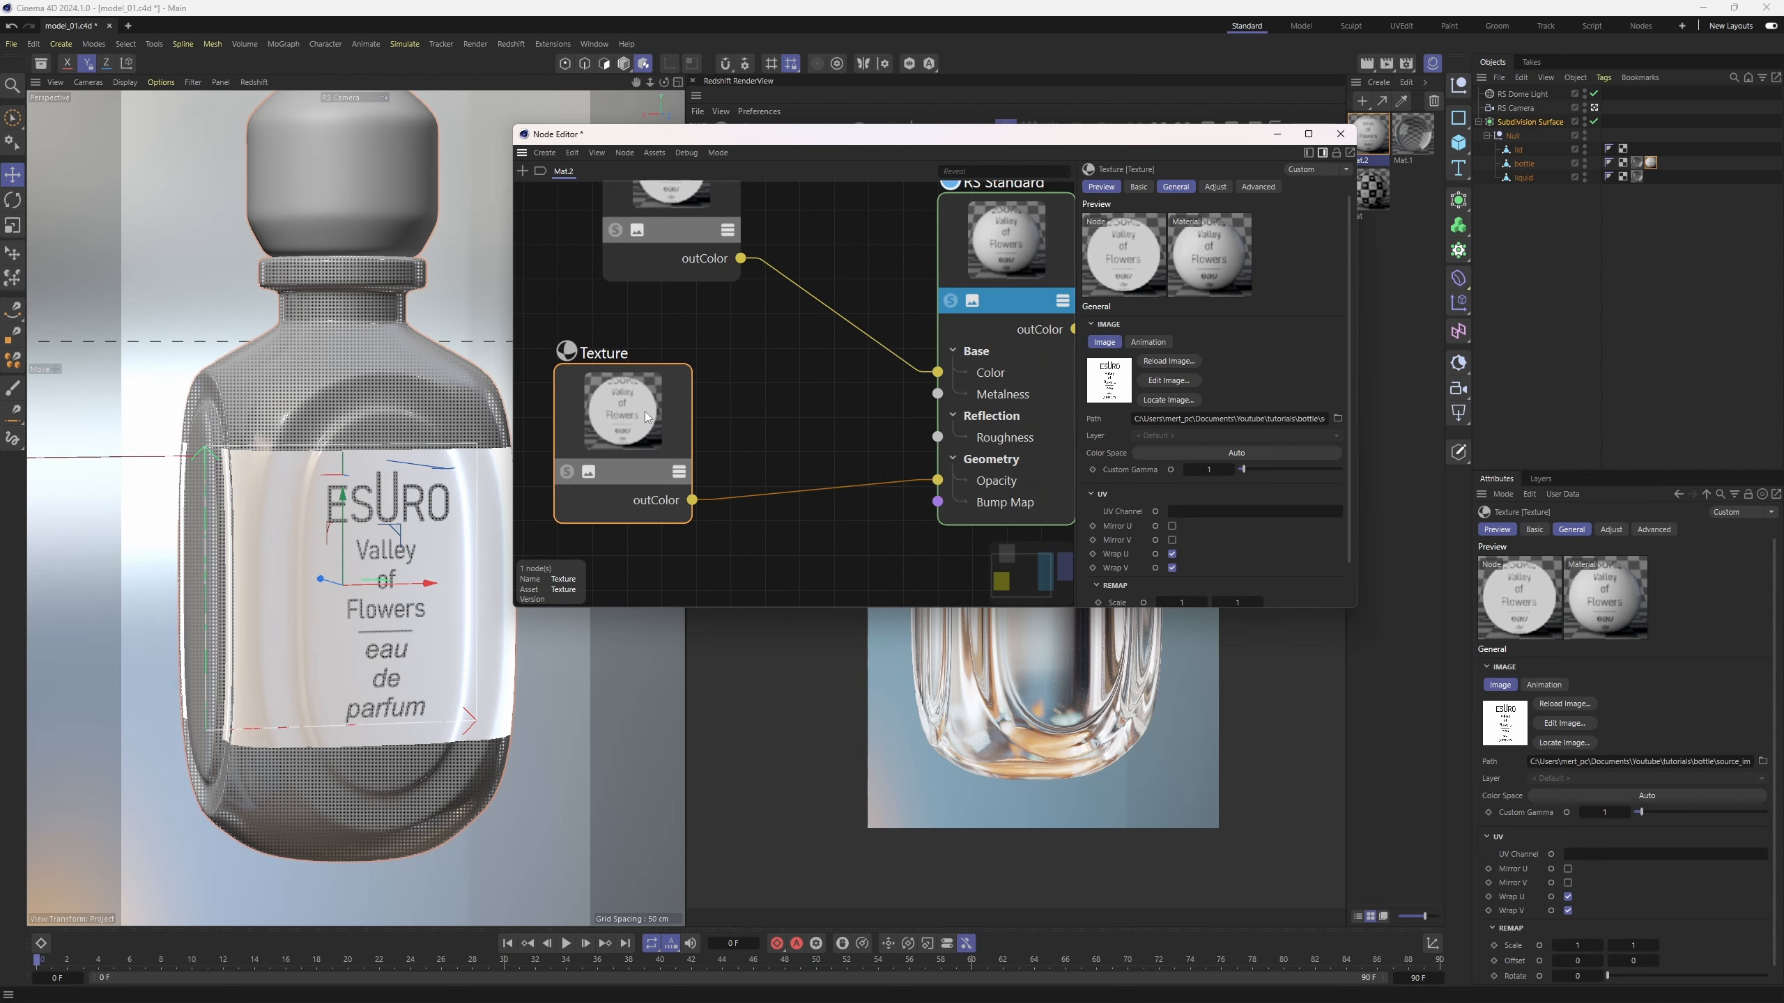
left_click_drag(635, 413, 577, 403)
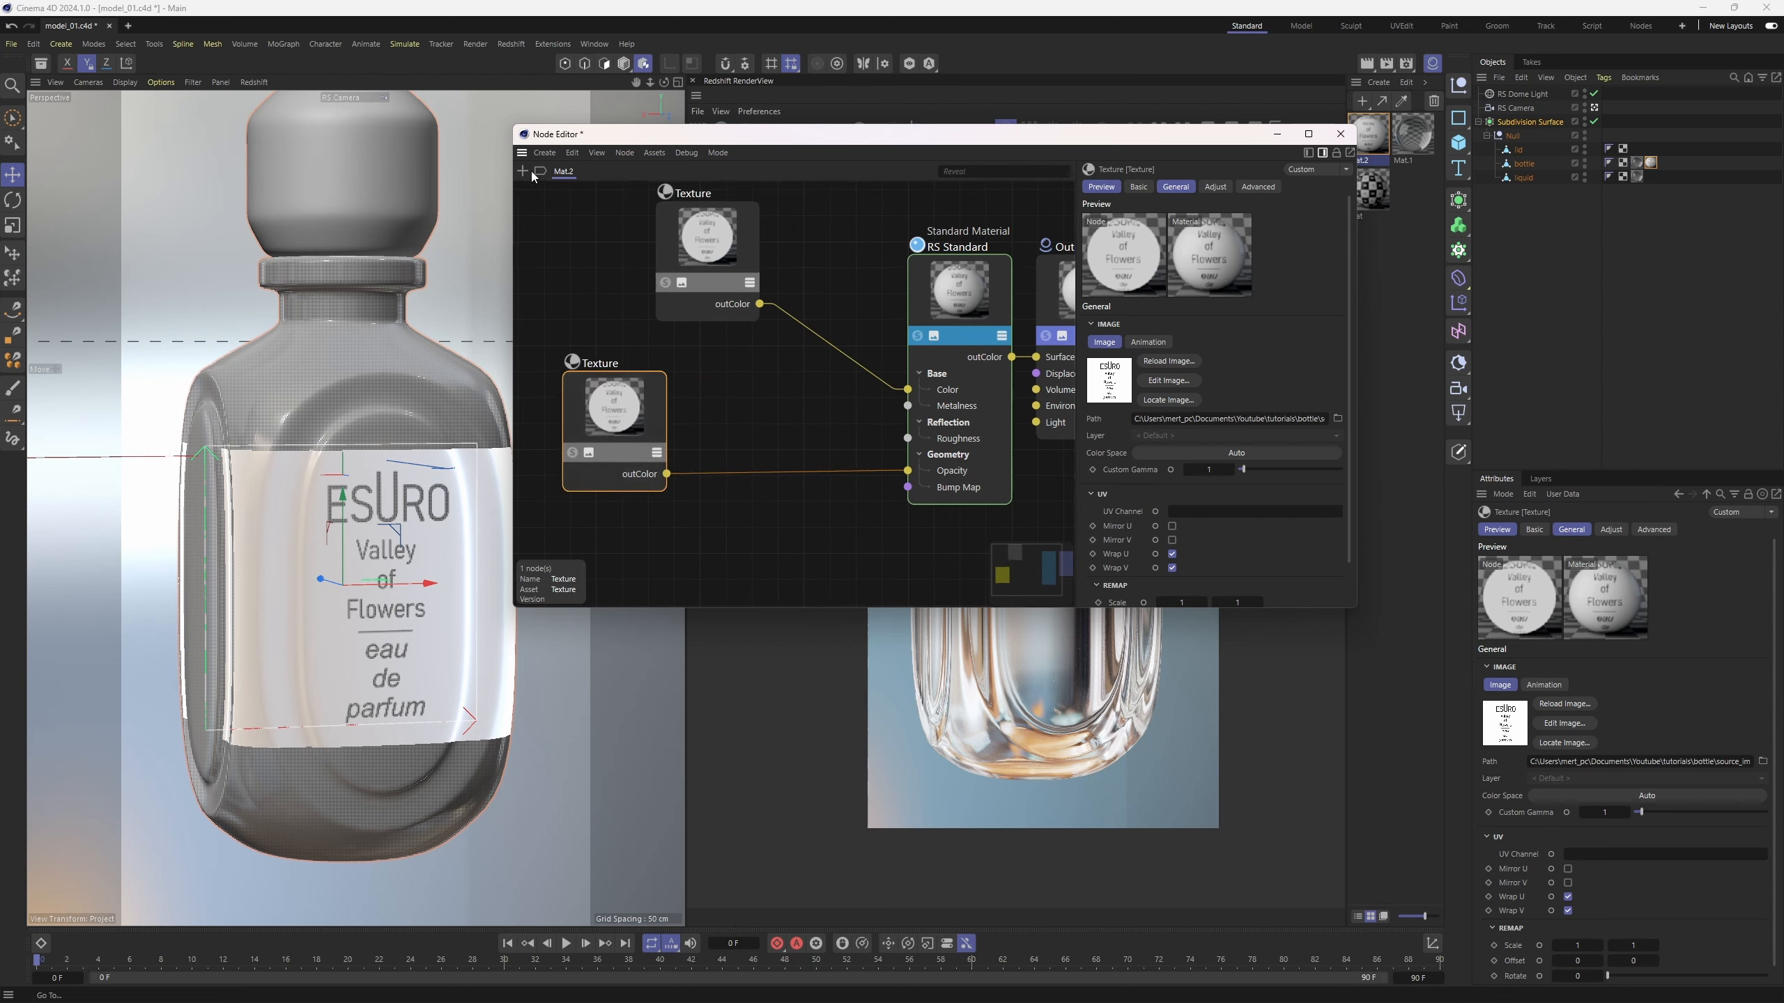
- Add a Ramp node and insert it between the second Texture node and the RS Standard Opacity input
left_click(522, 171)
type("ramp")
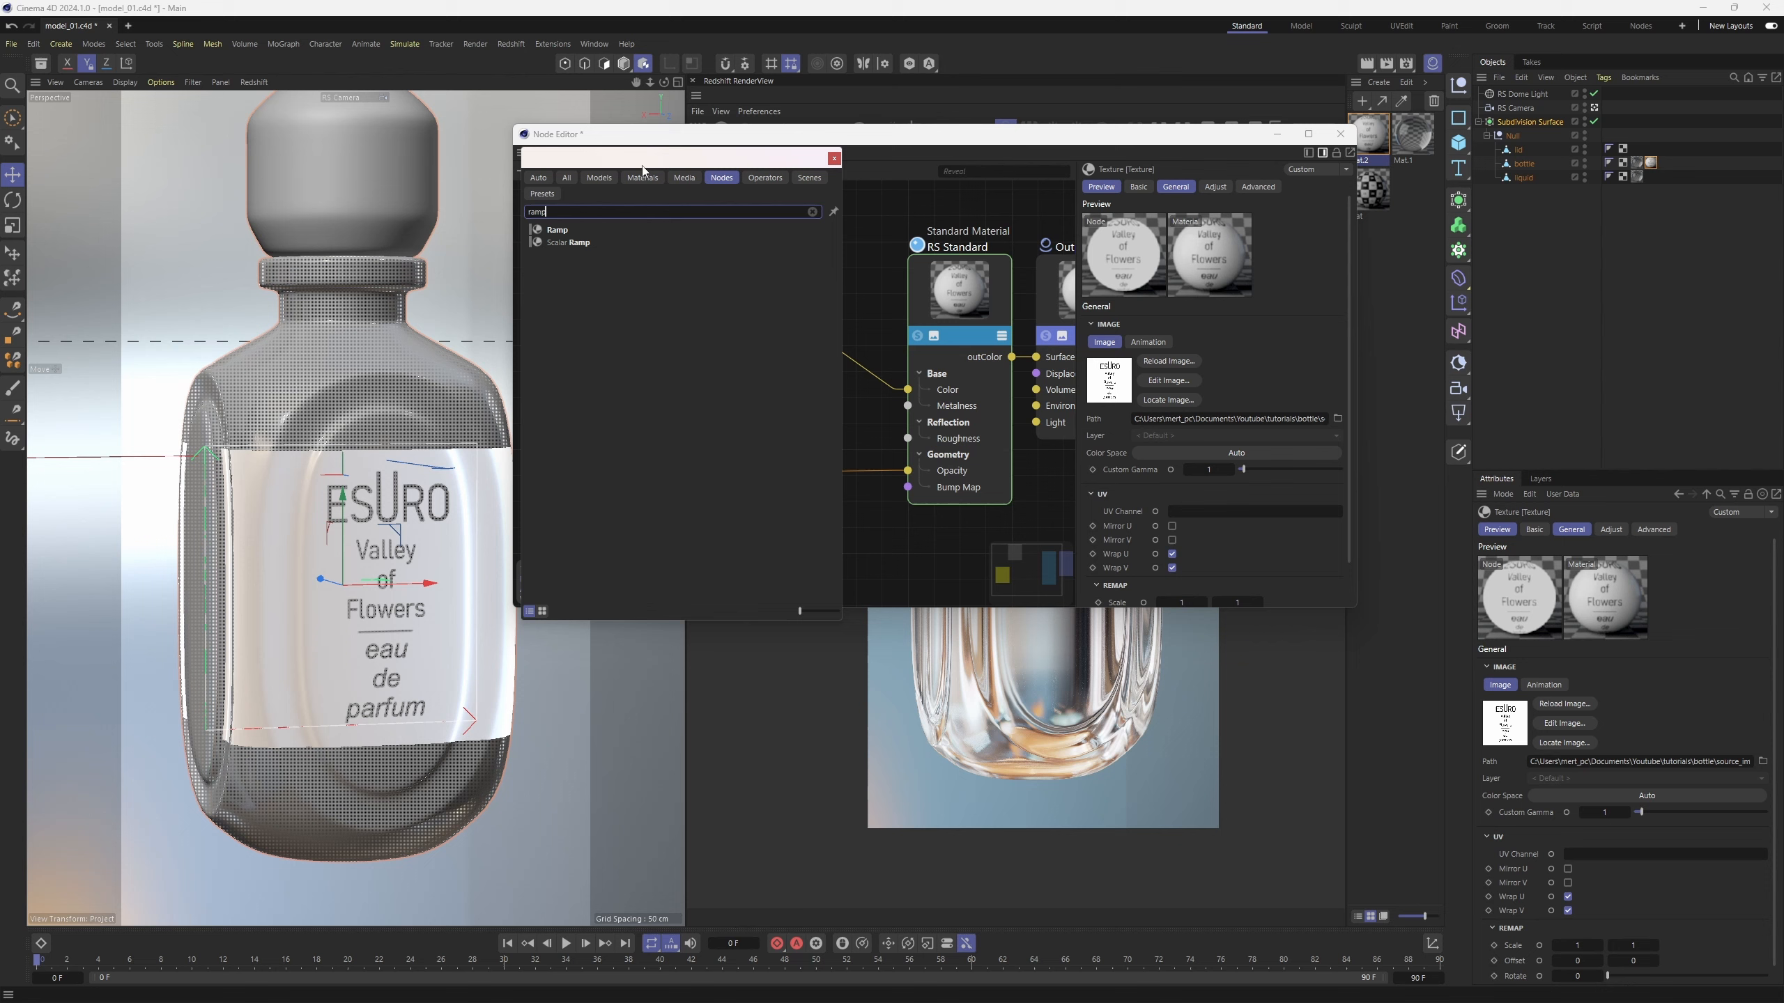
left_click_drag(643, 166, 385, 245)
left_click_drag(301, 313, 666, 396)
left_click_drag(783, 475, 786, 472)
left_click(575, 239)
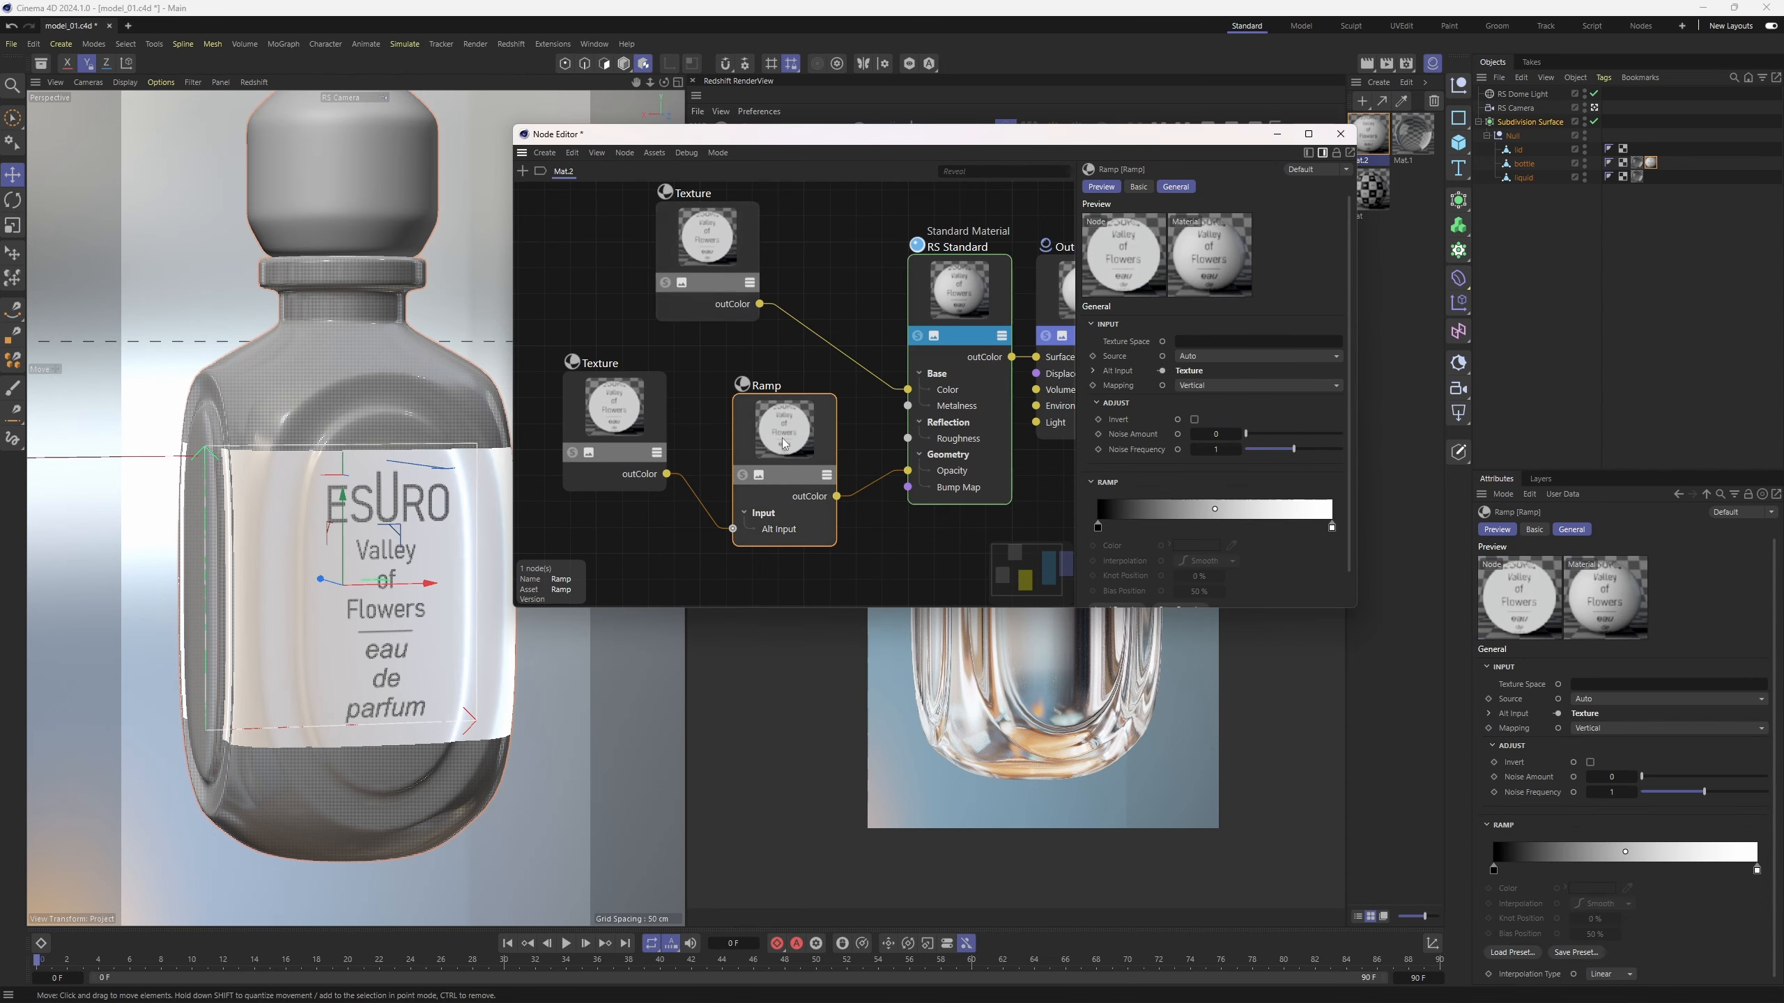
- Invert the Ramp node's gradient and close the Node Editor
right_click(1099, 532)
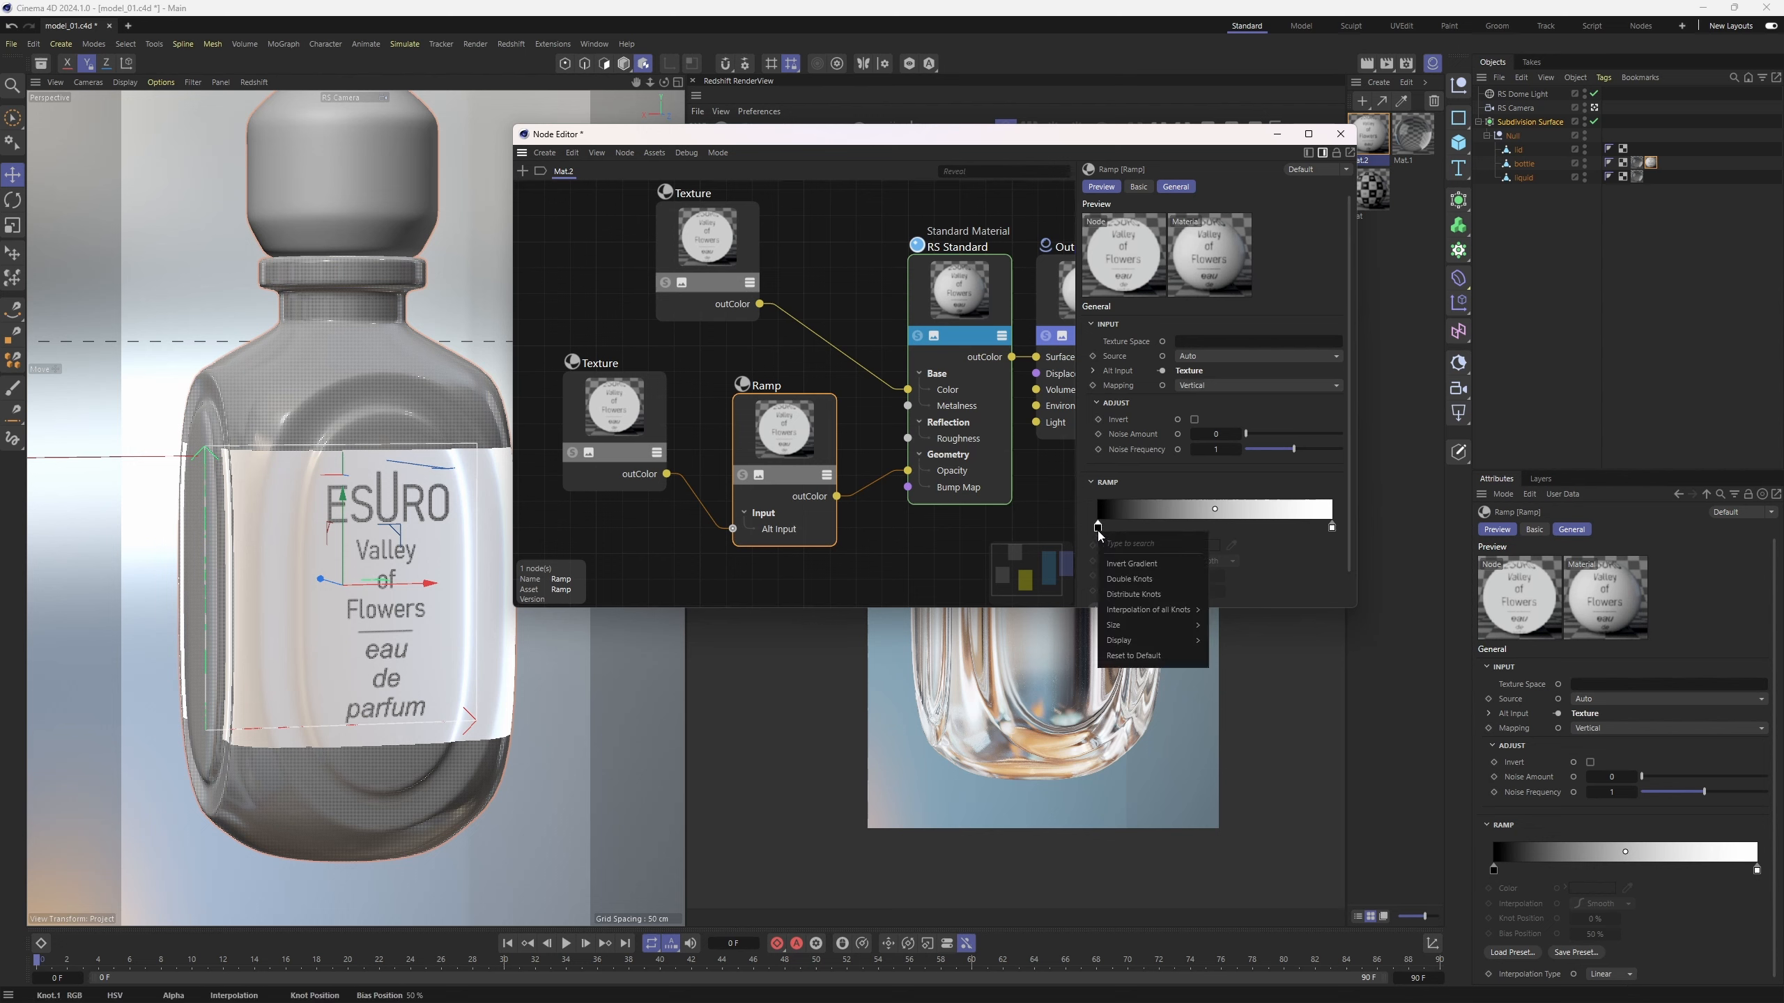
left_click(1132, 562)
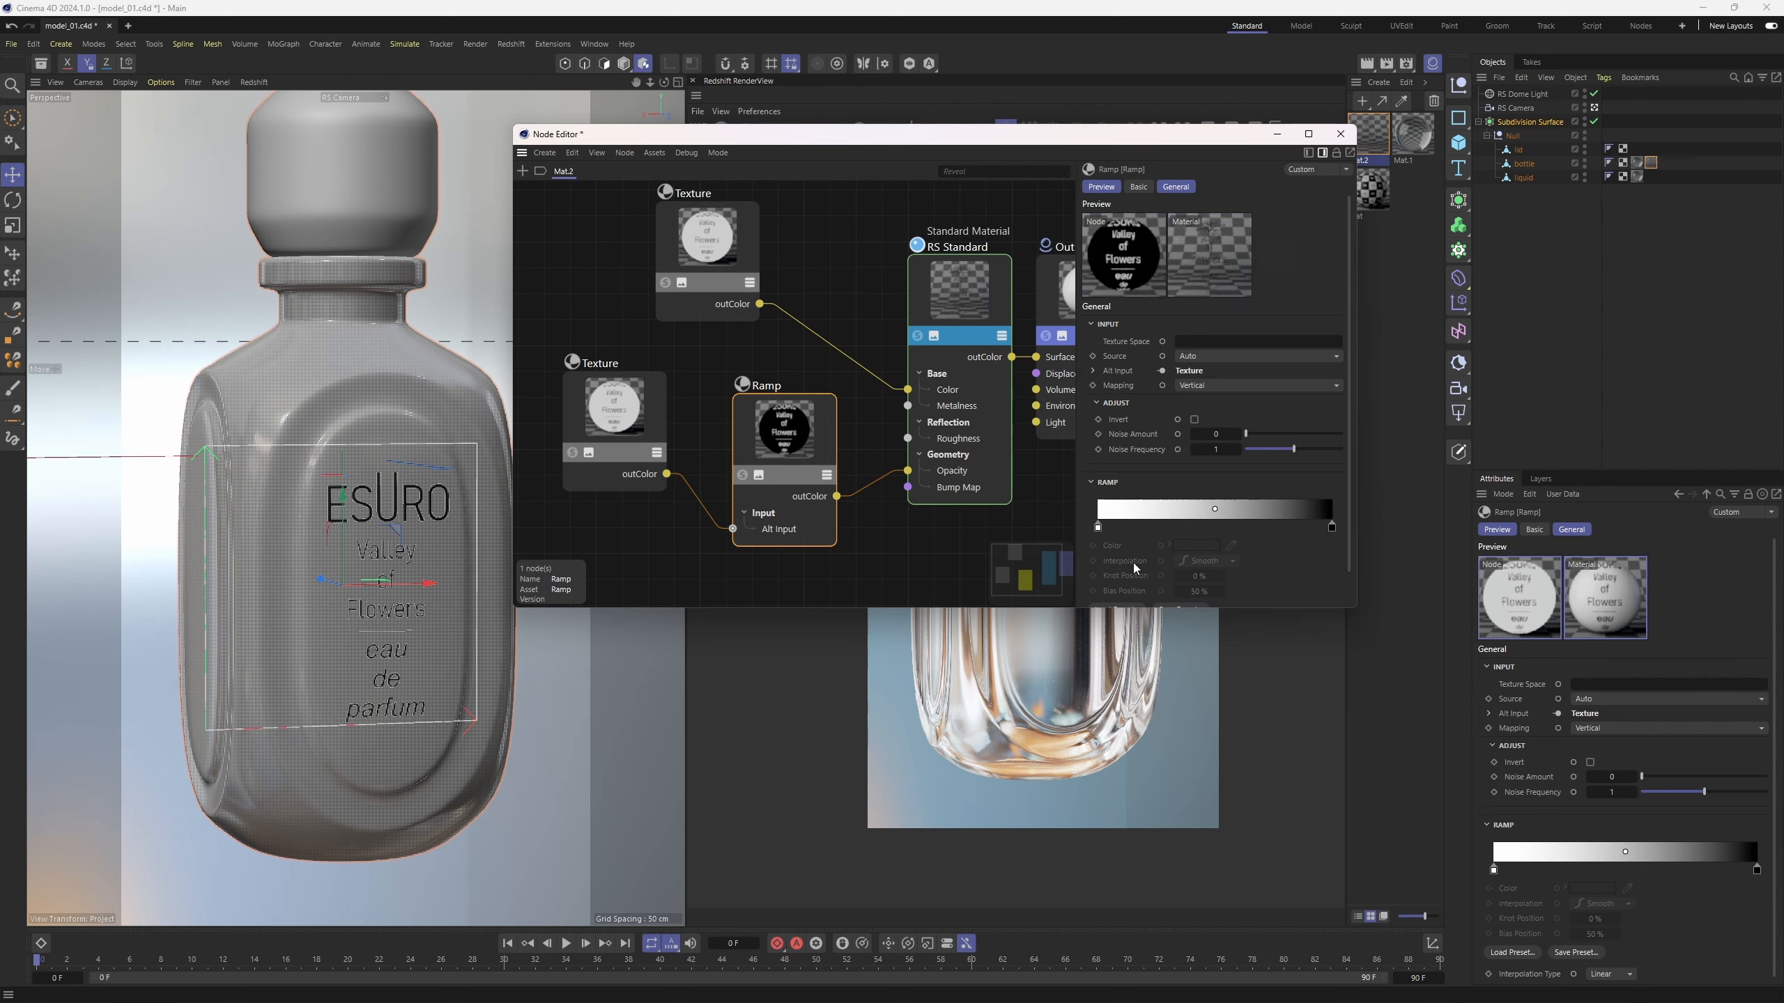
left_click(1340, 134)
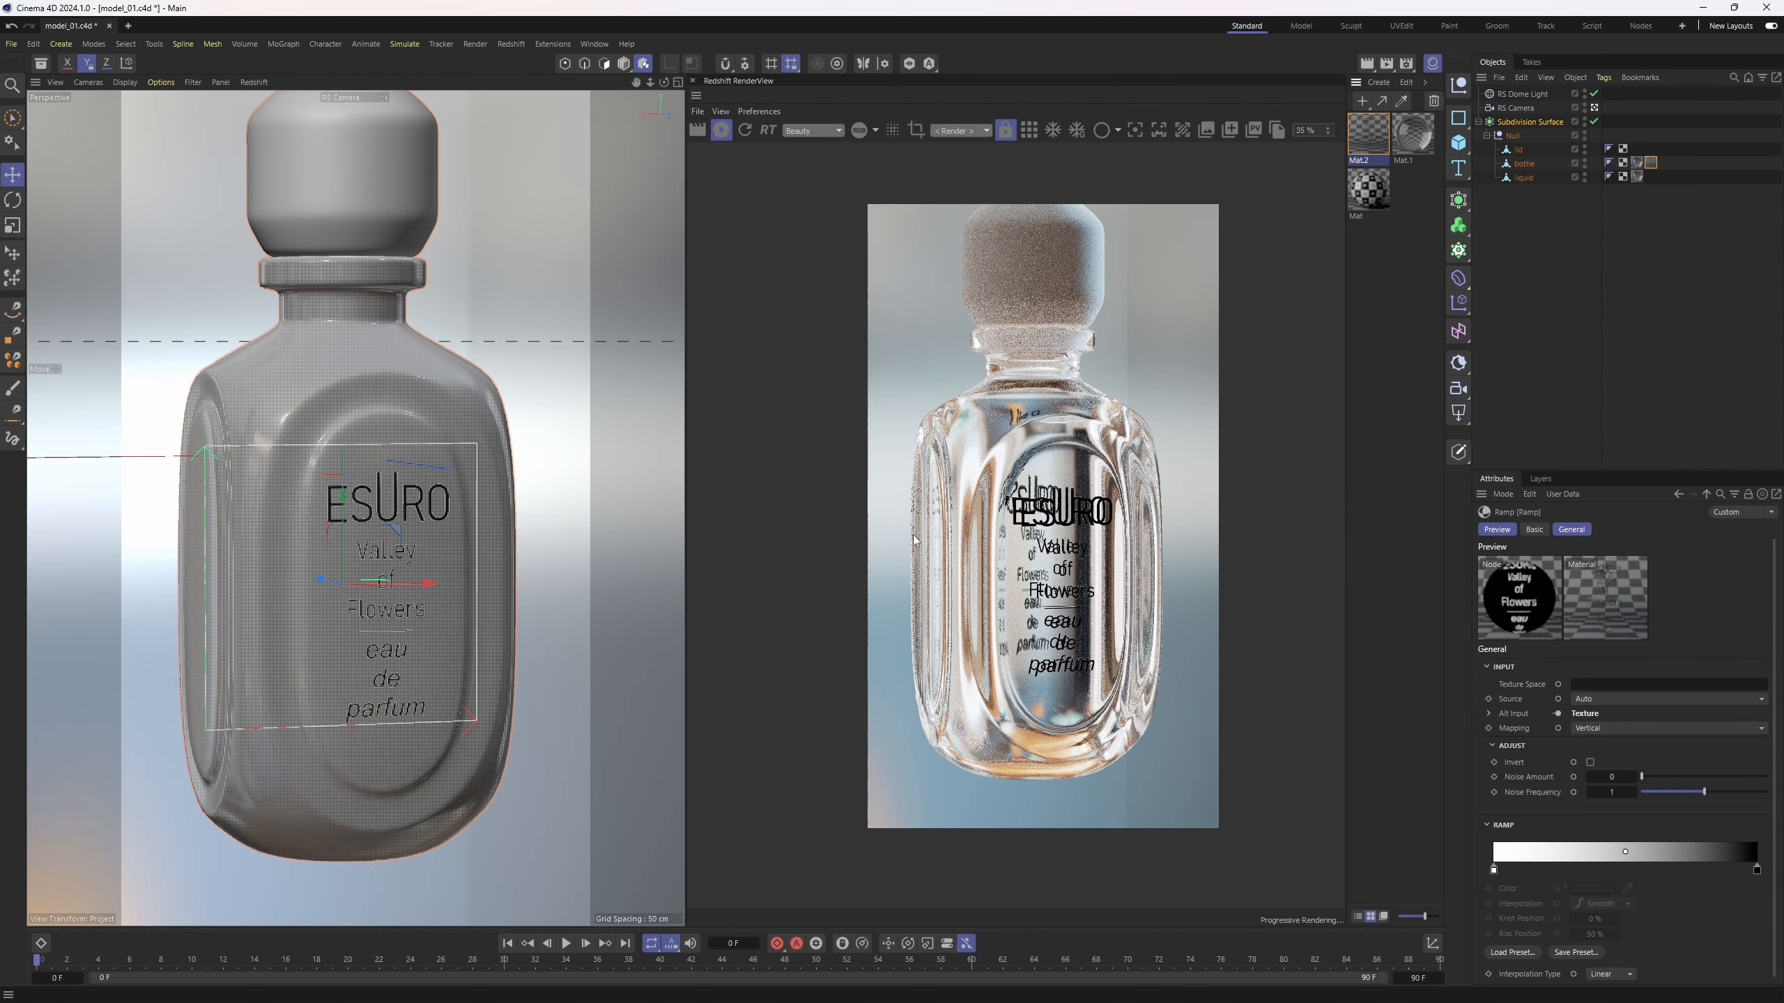
- Examine the label on the glass bottle from several angles and distances in the live render
left_click_drag(457, 488, 466, 506, "alt")
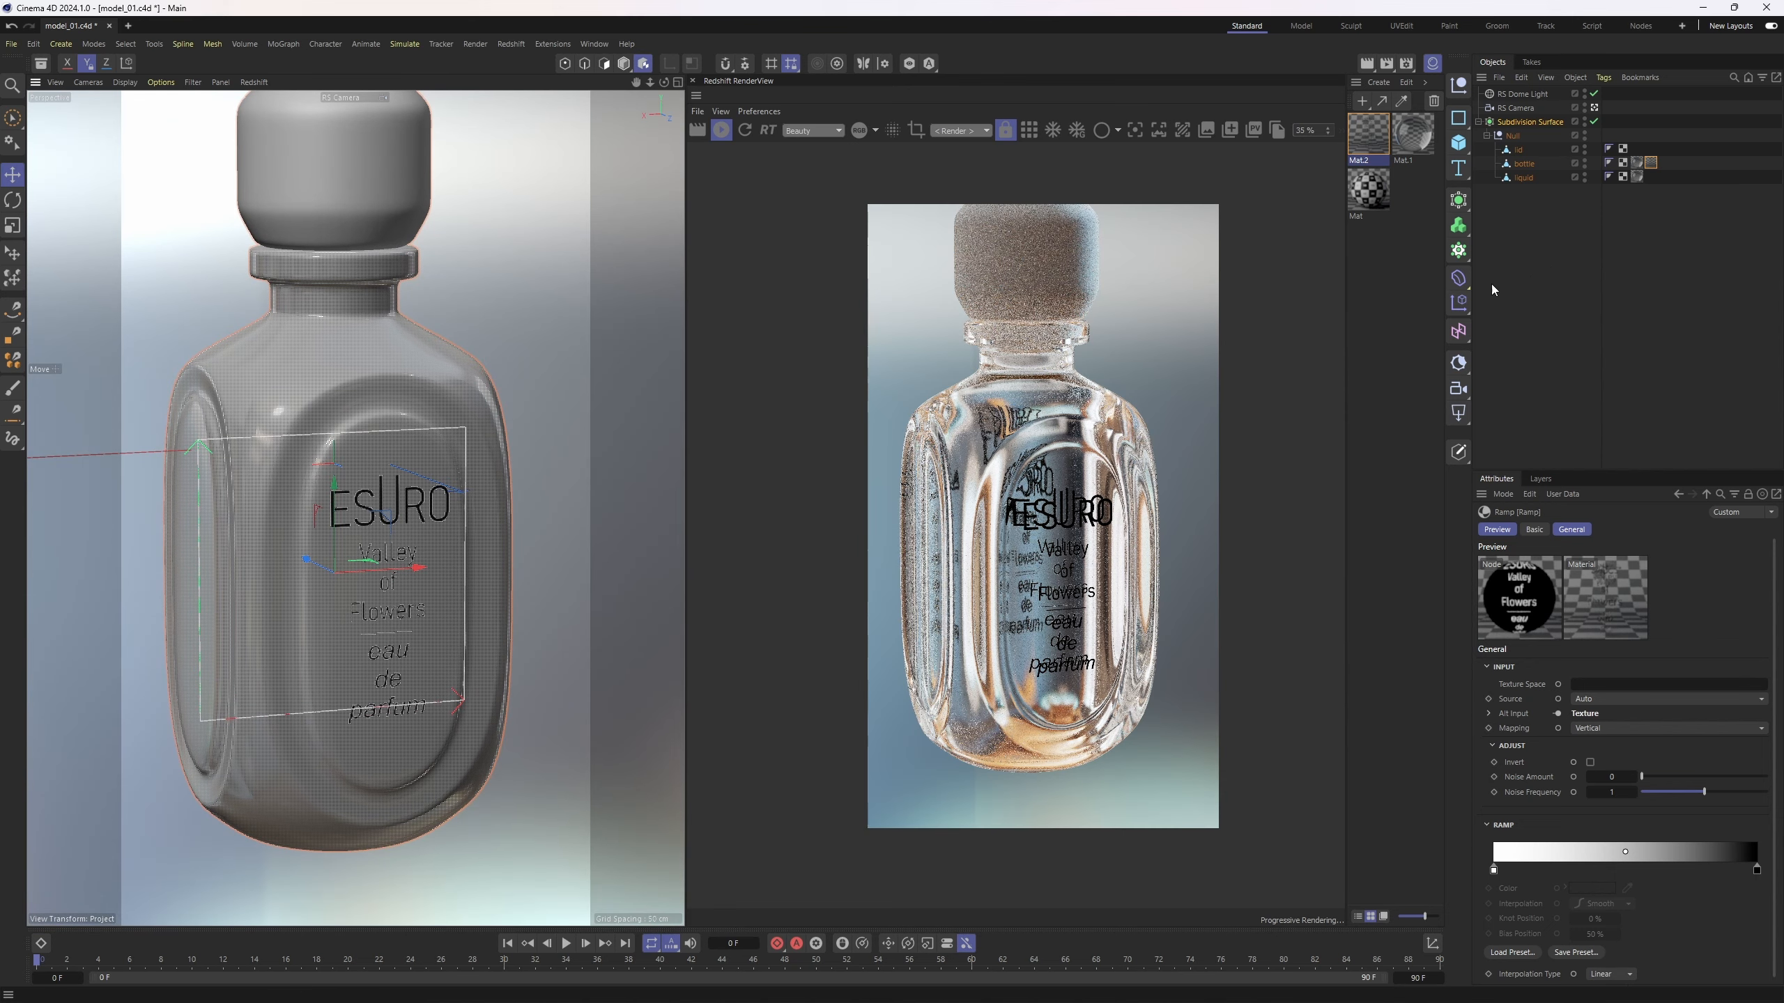
left_click_drag(619, 566, 416, 547, "alt")
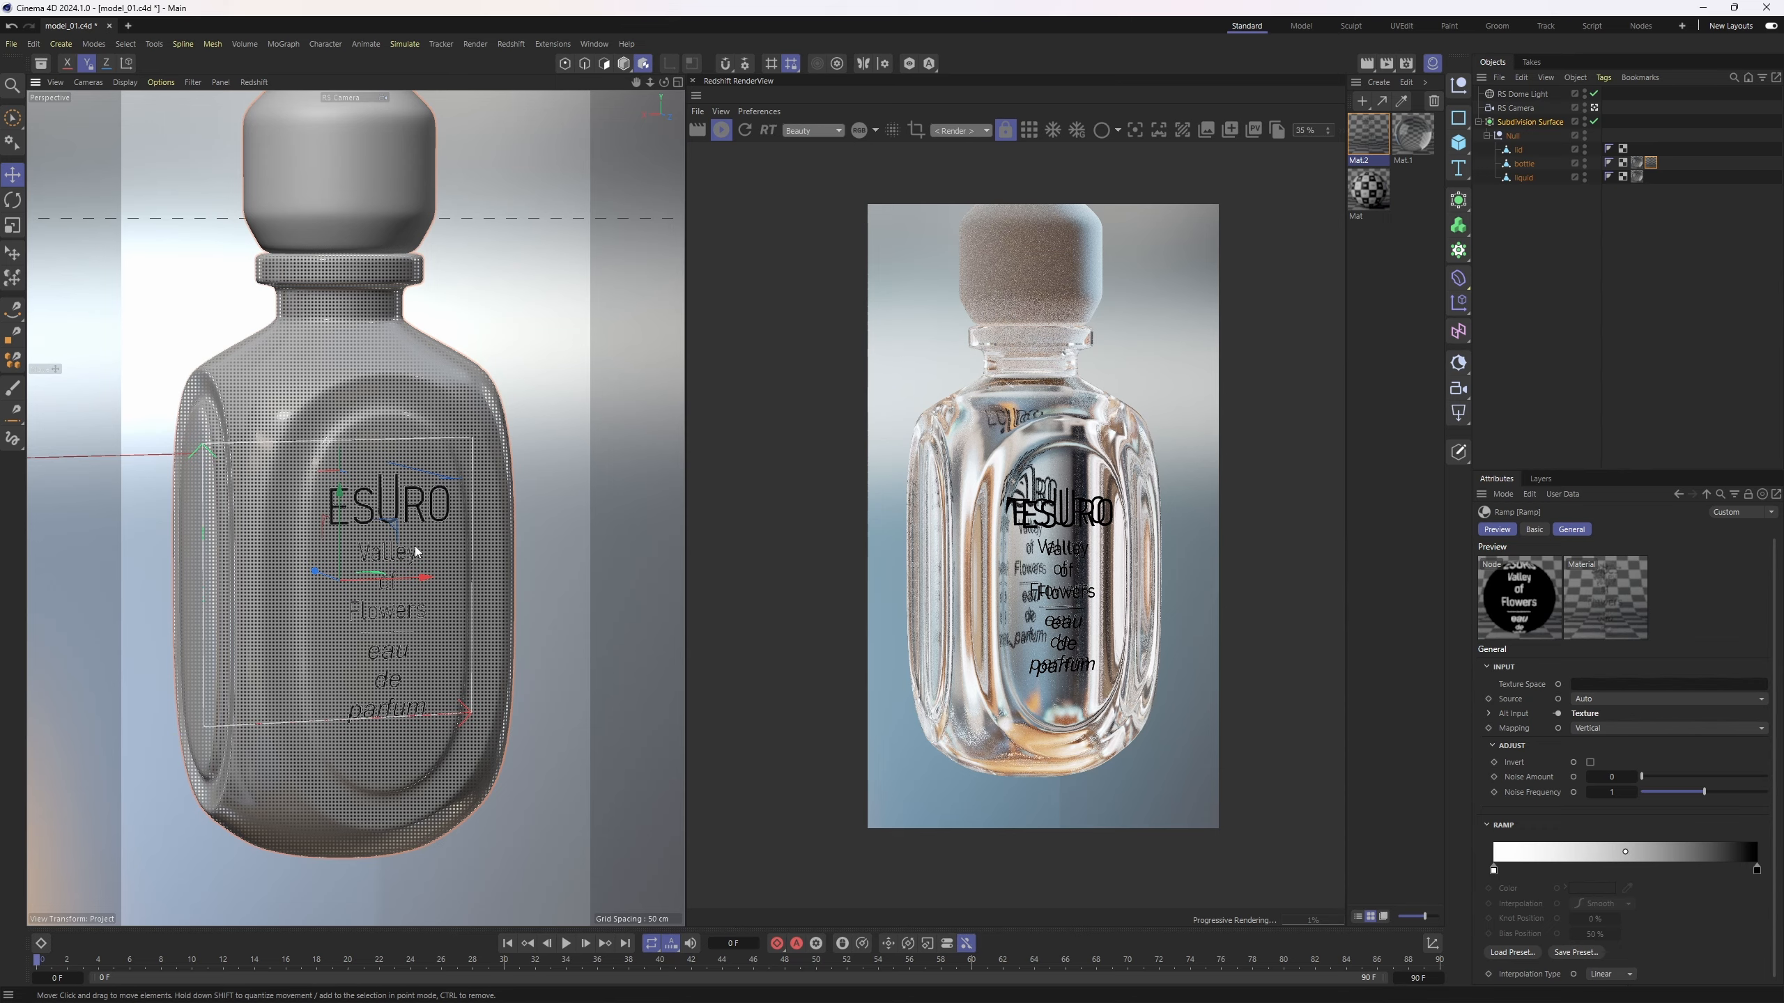
left_click_drag(386, 545, 304, 565, "alt")
right_click_drag(304, 565, 485, 458, "alt")
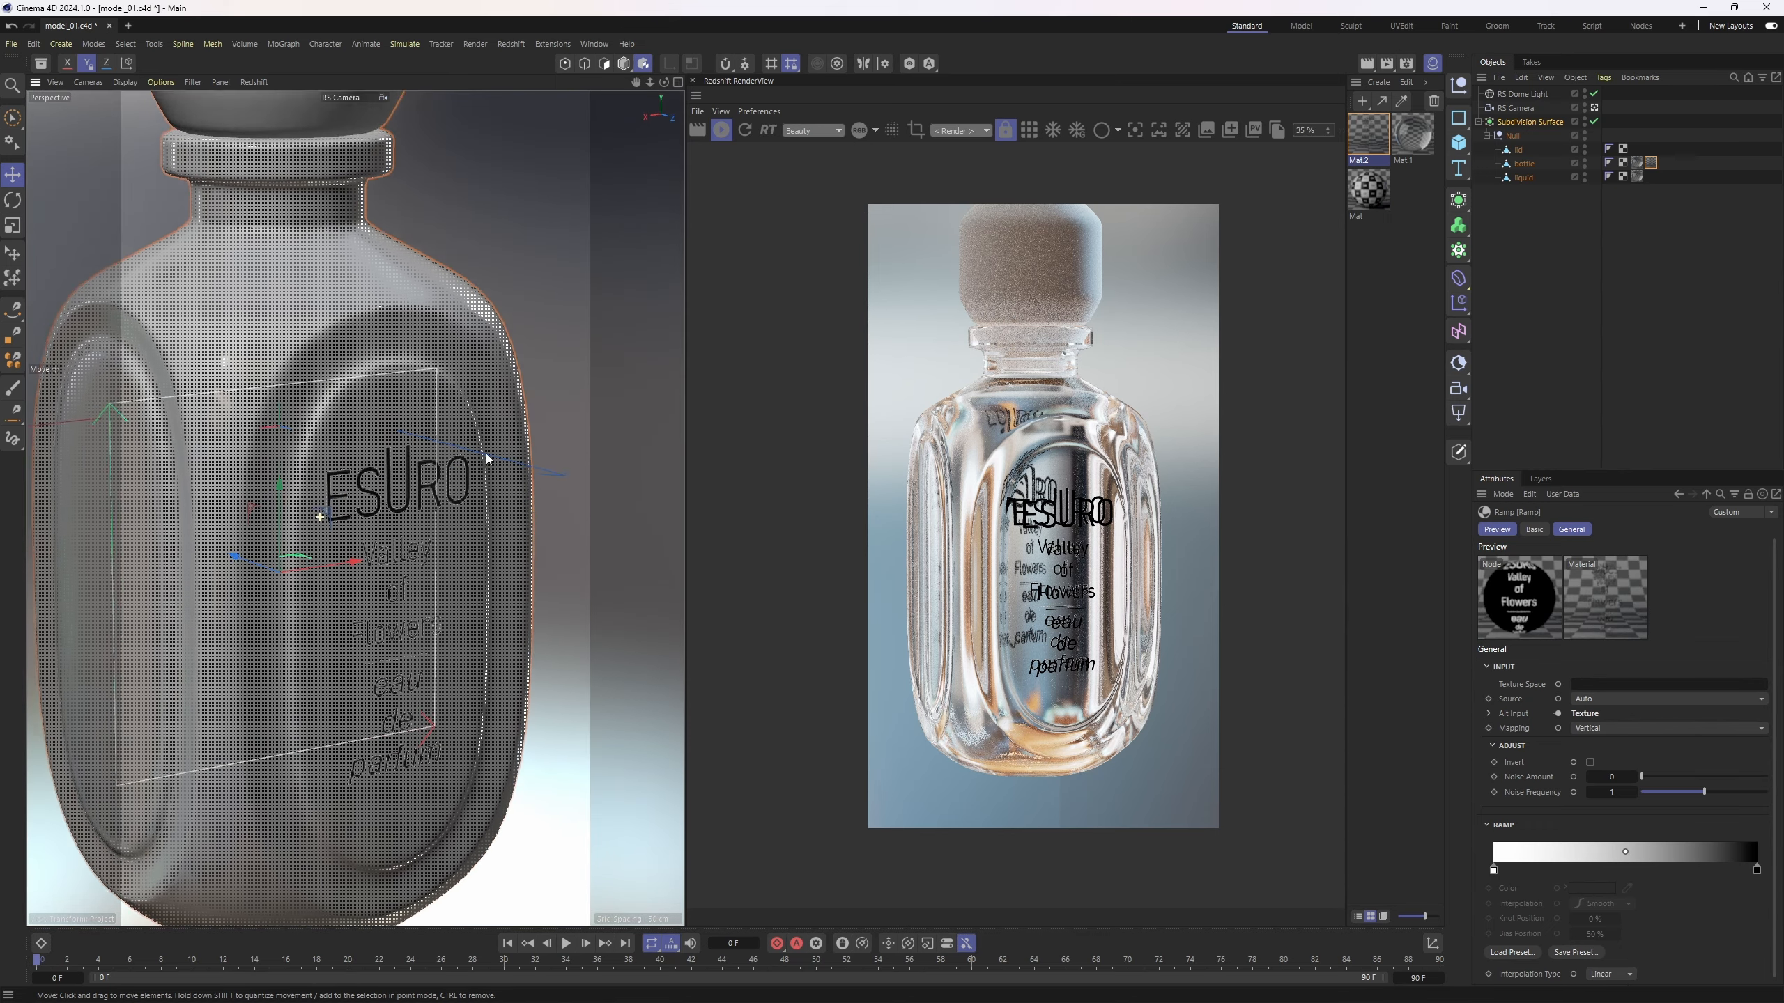
left_click_drag(485, 457, 407, 506, "alt")
right_click_drag(407, 506, 305, 555, "alt")
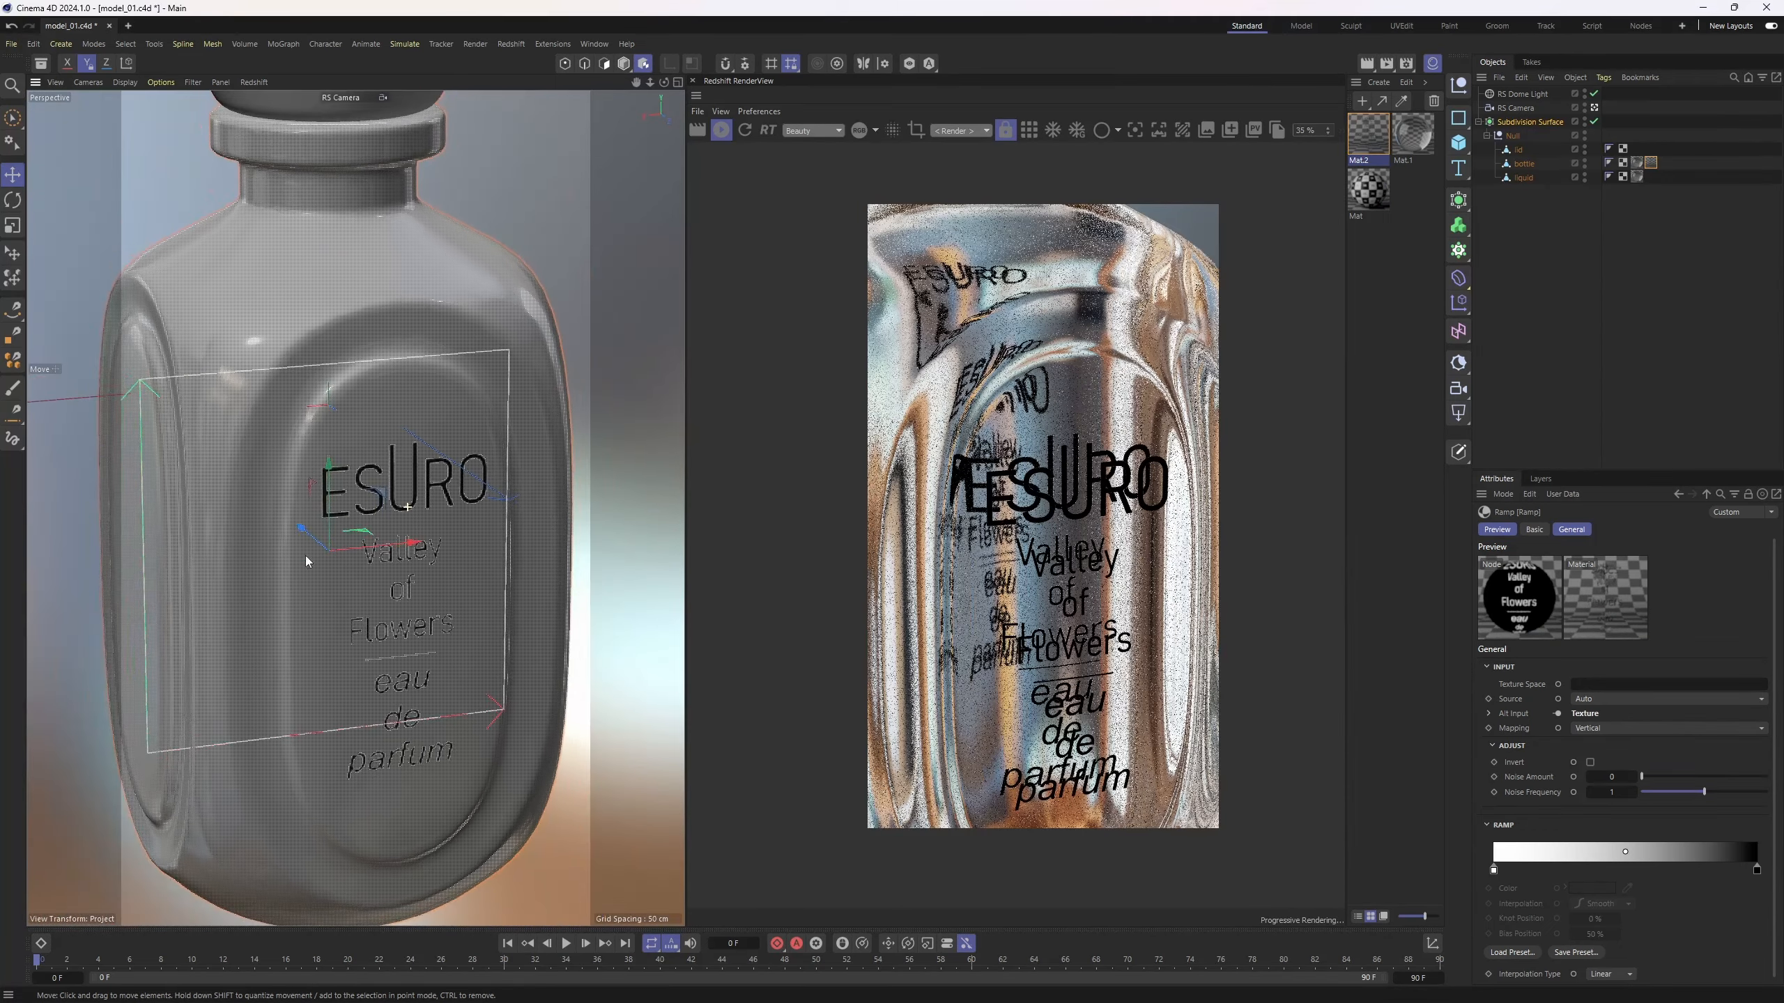
left_click_drag(305, 555, 356, 512, "alt")
middle_click_drag(356, 513, 344, 499, "alt")
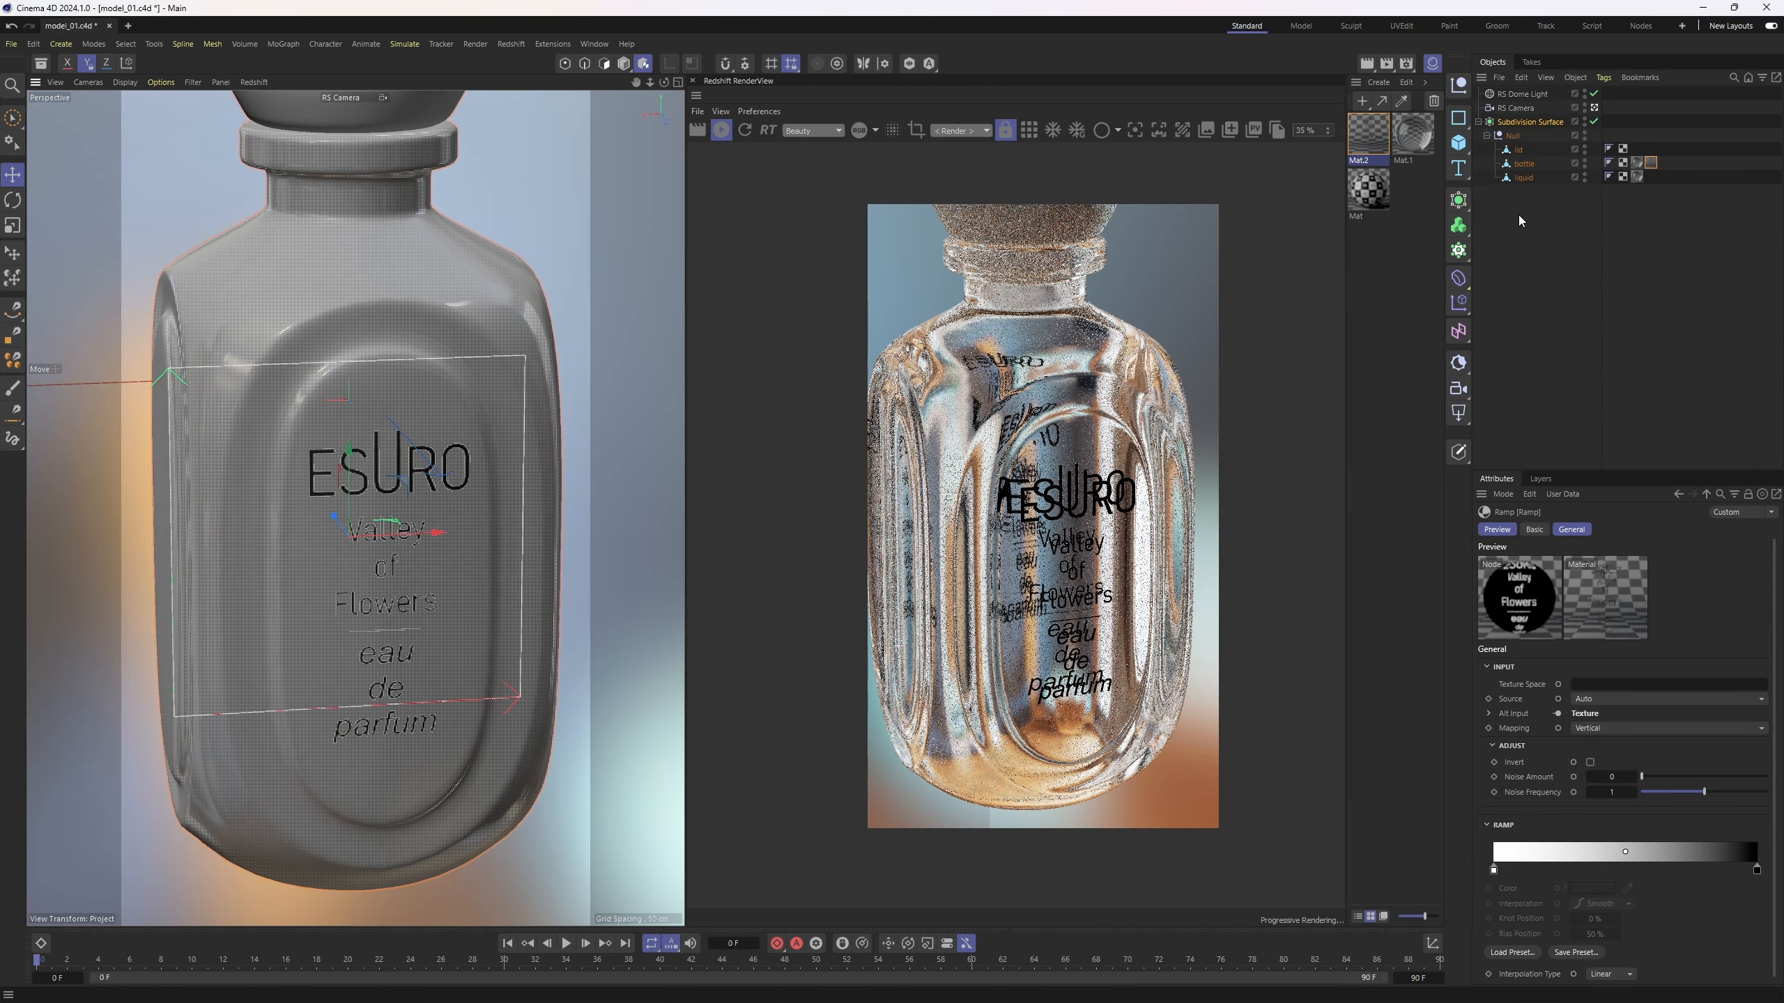
- Select the polygons of the bottle's recessed oval front panel and store them as a polygon selection
left_click(1564, 213)
left_click(1522, 164)
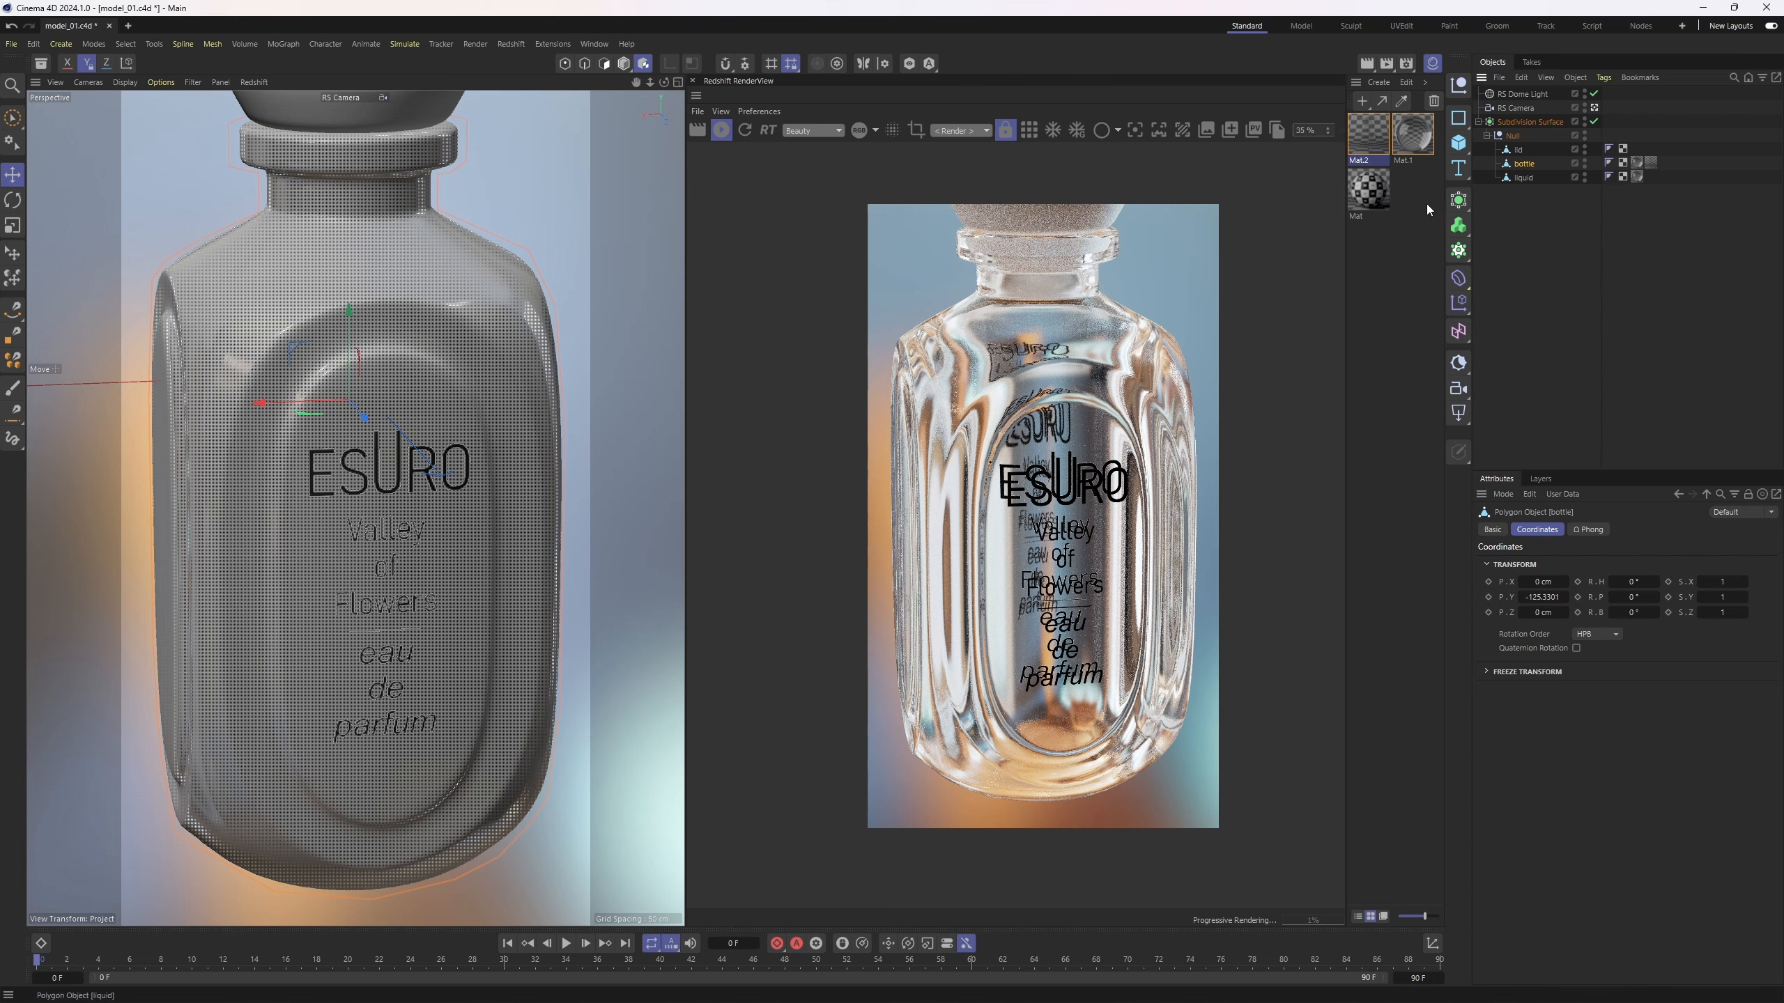
left_click(605, 65)
mouse_move(408, 430)
right_mouse_down()
mouse_move(345, 519)
mouse_move(357, 657)
mouse_move(436, 680)
right_mouse_up()
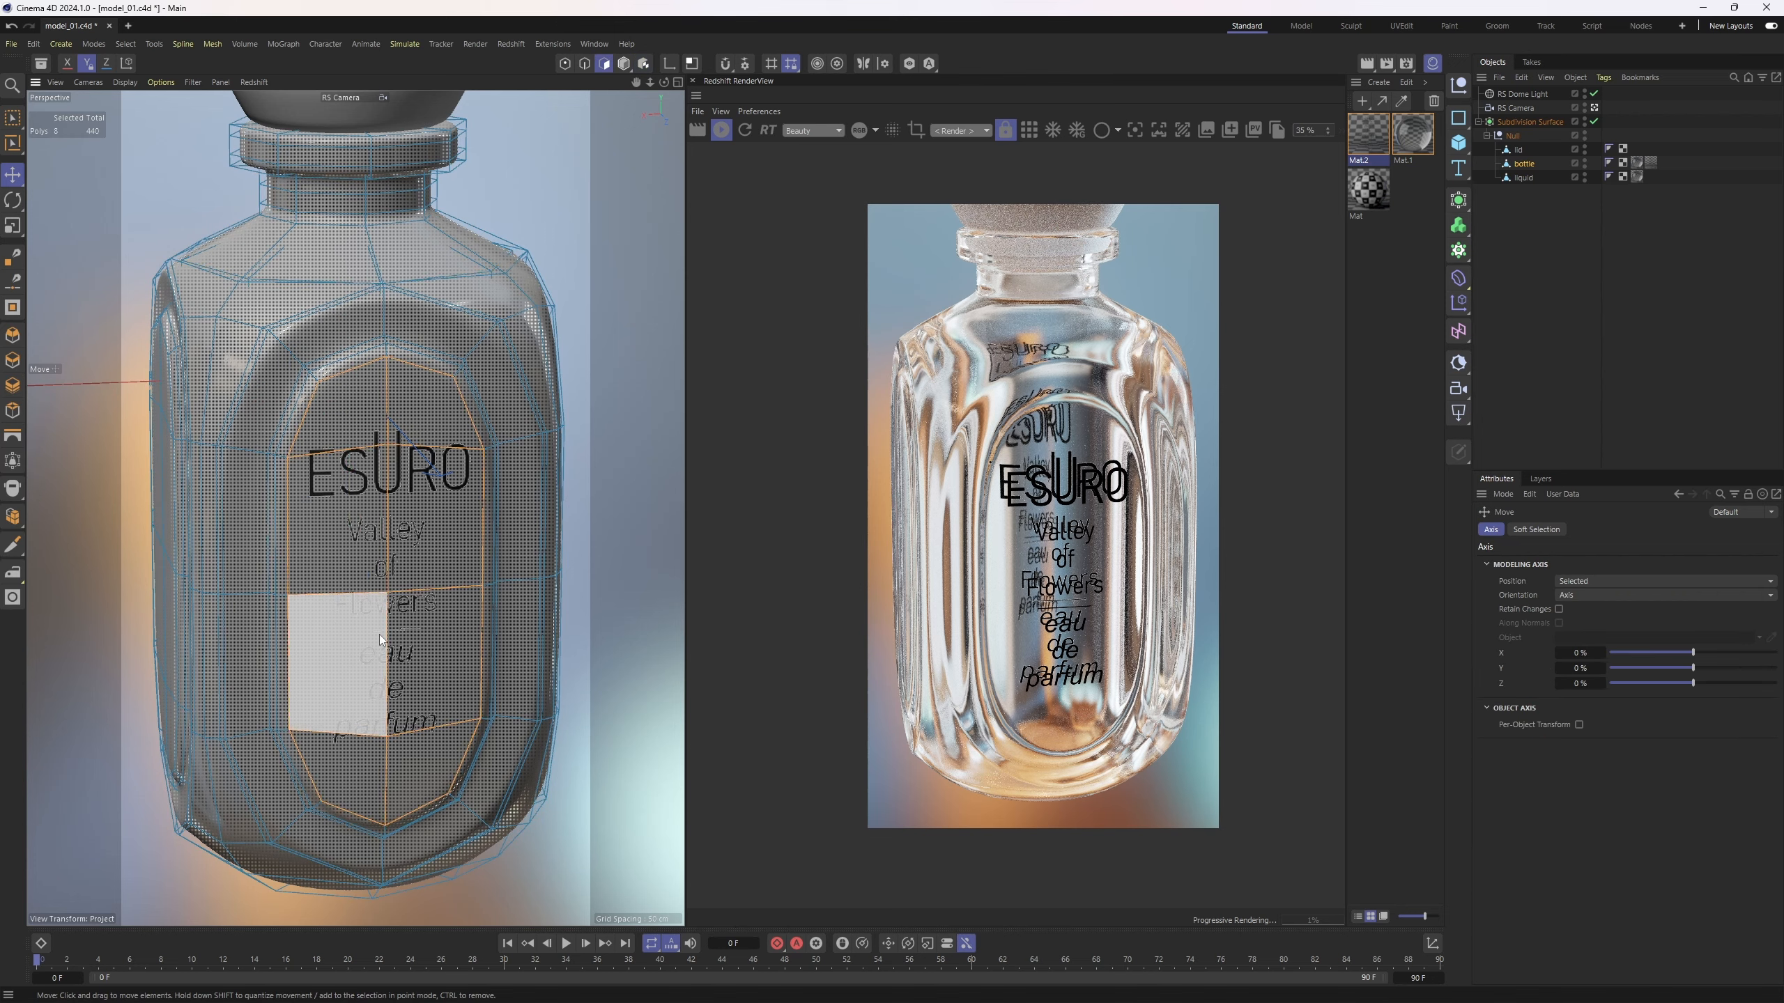
left_click(177, 46)
mouse_move(127, 46)
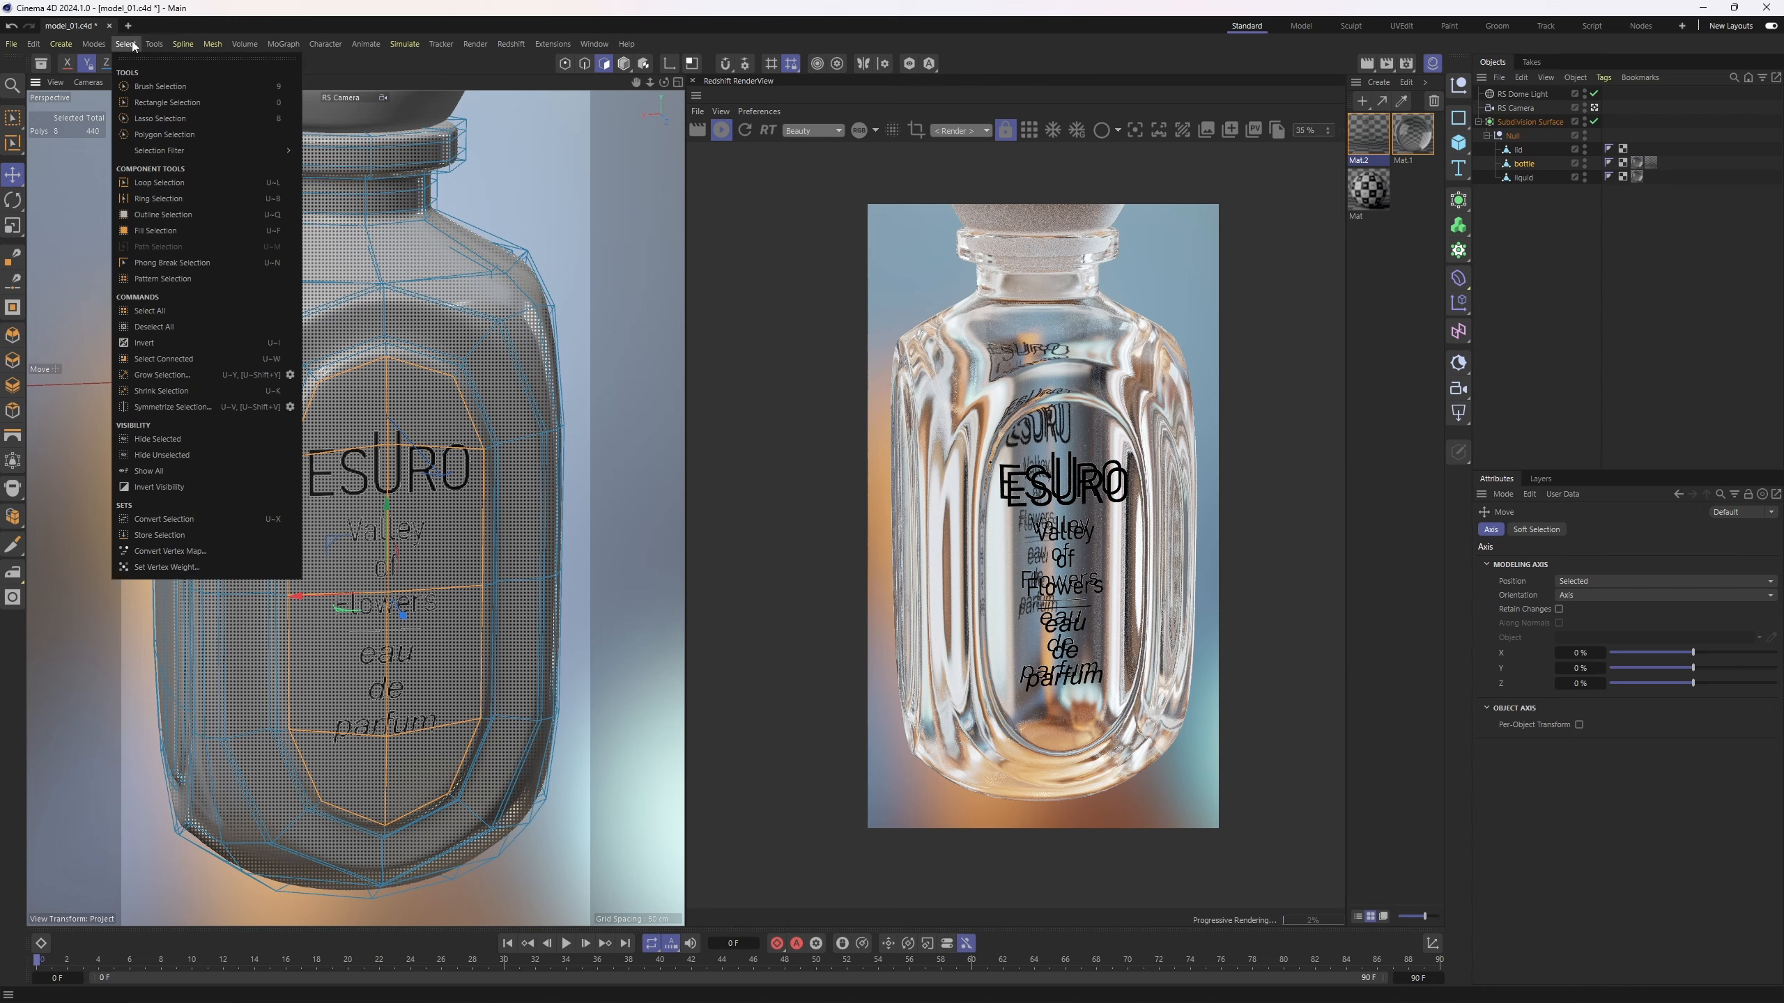
left_click(160, 535)
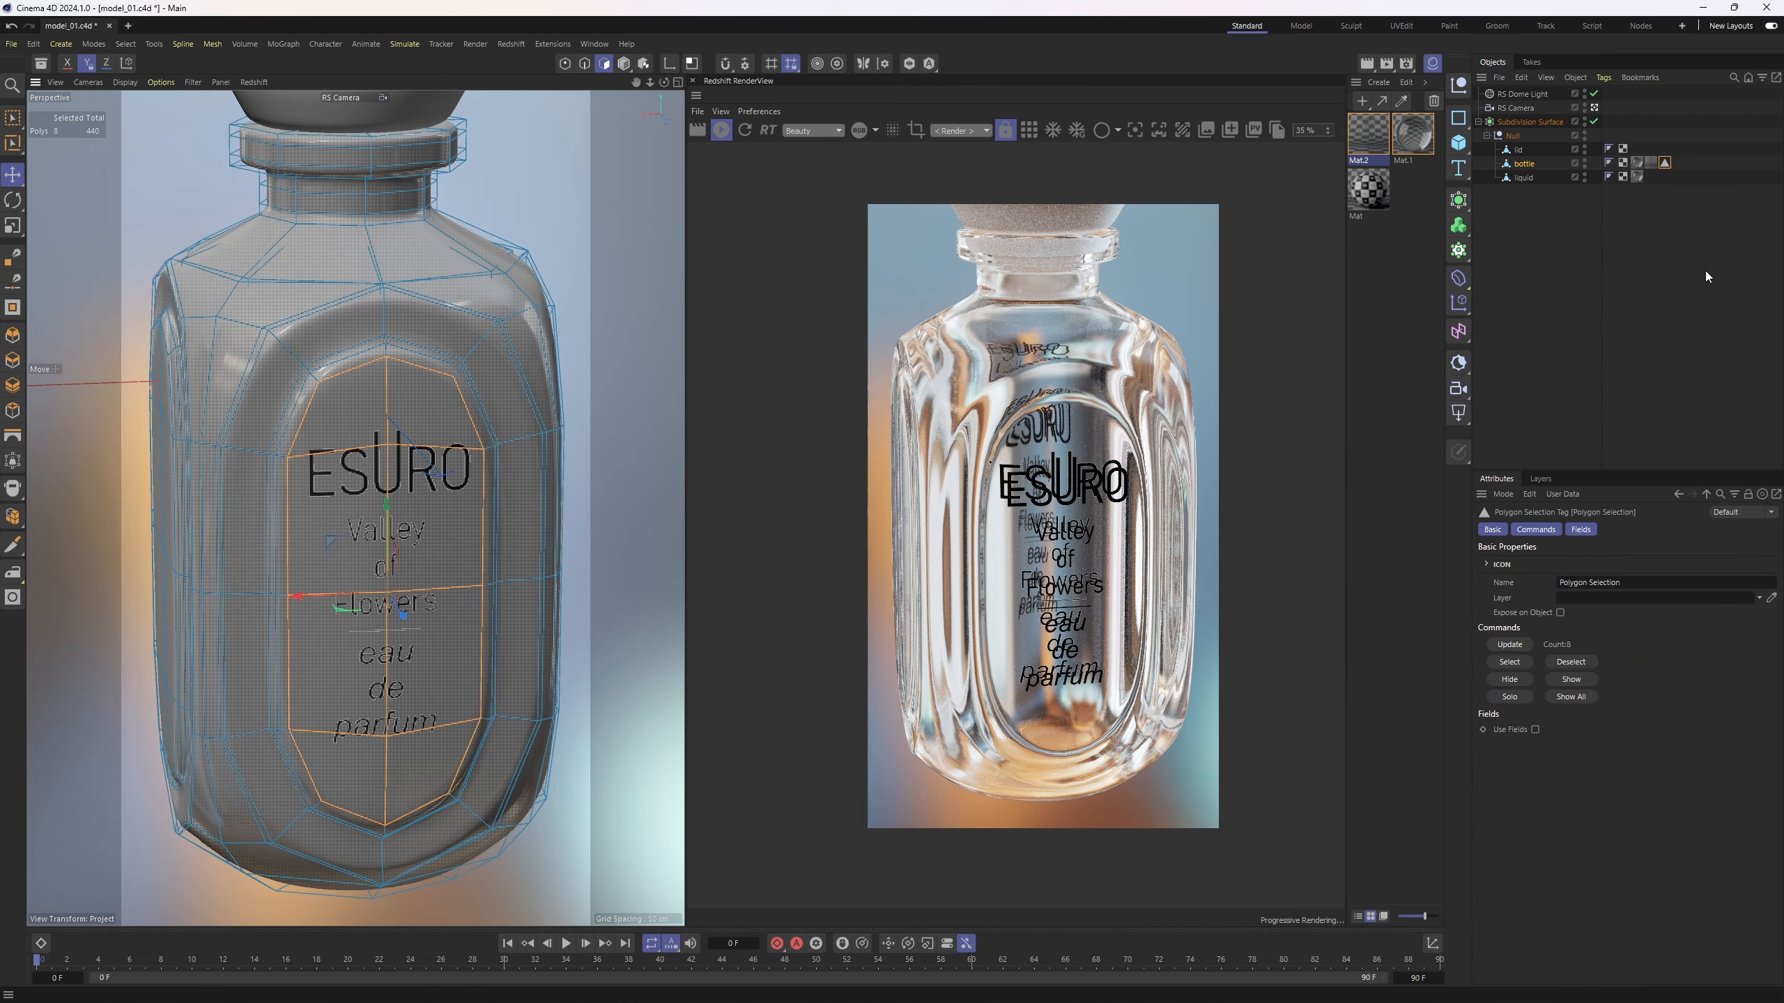
- Restrict the bottle's label material tag to the stored Polygon Selection and check the label up close
left_click(1651, 164)
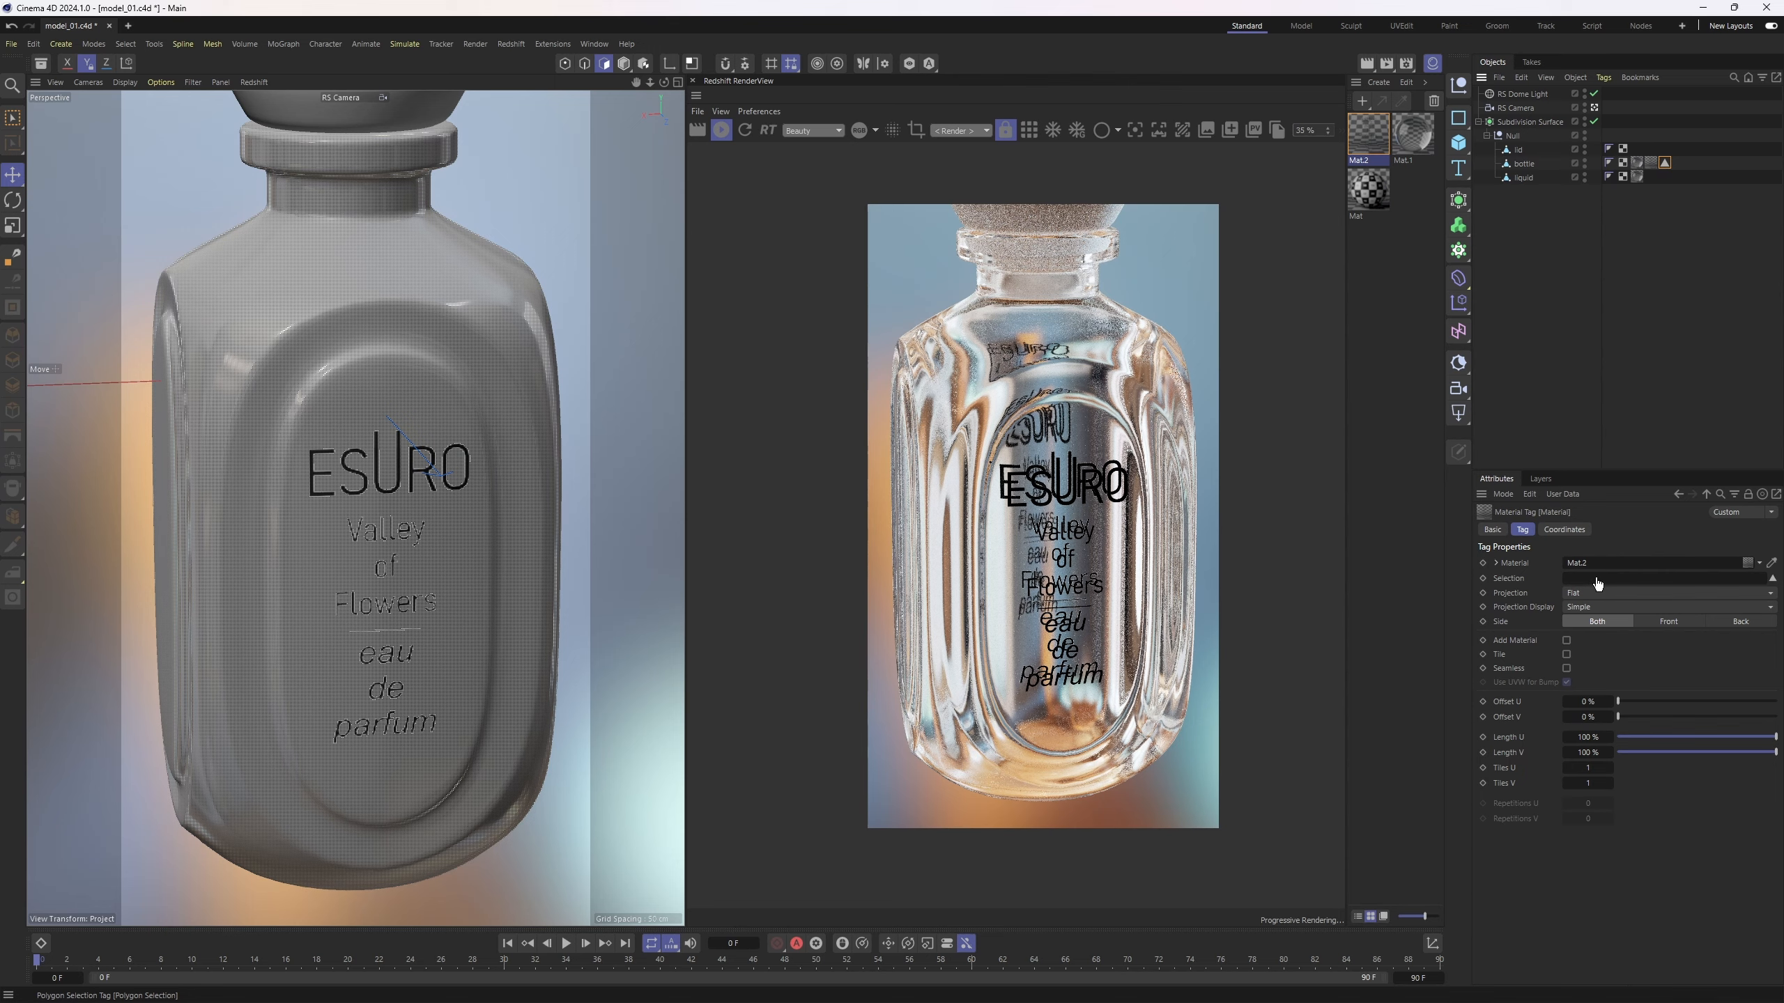
left_click_drag(1598, 583, 1597, 581)
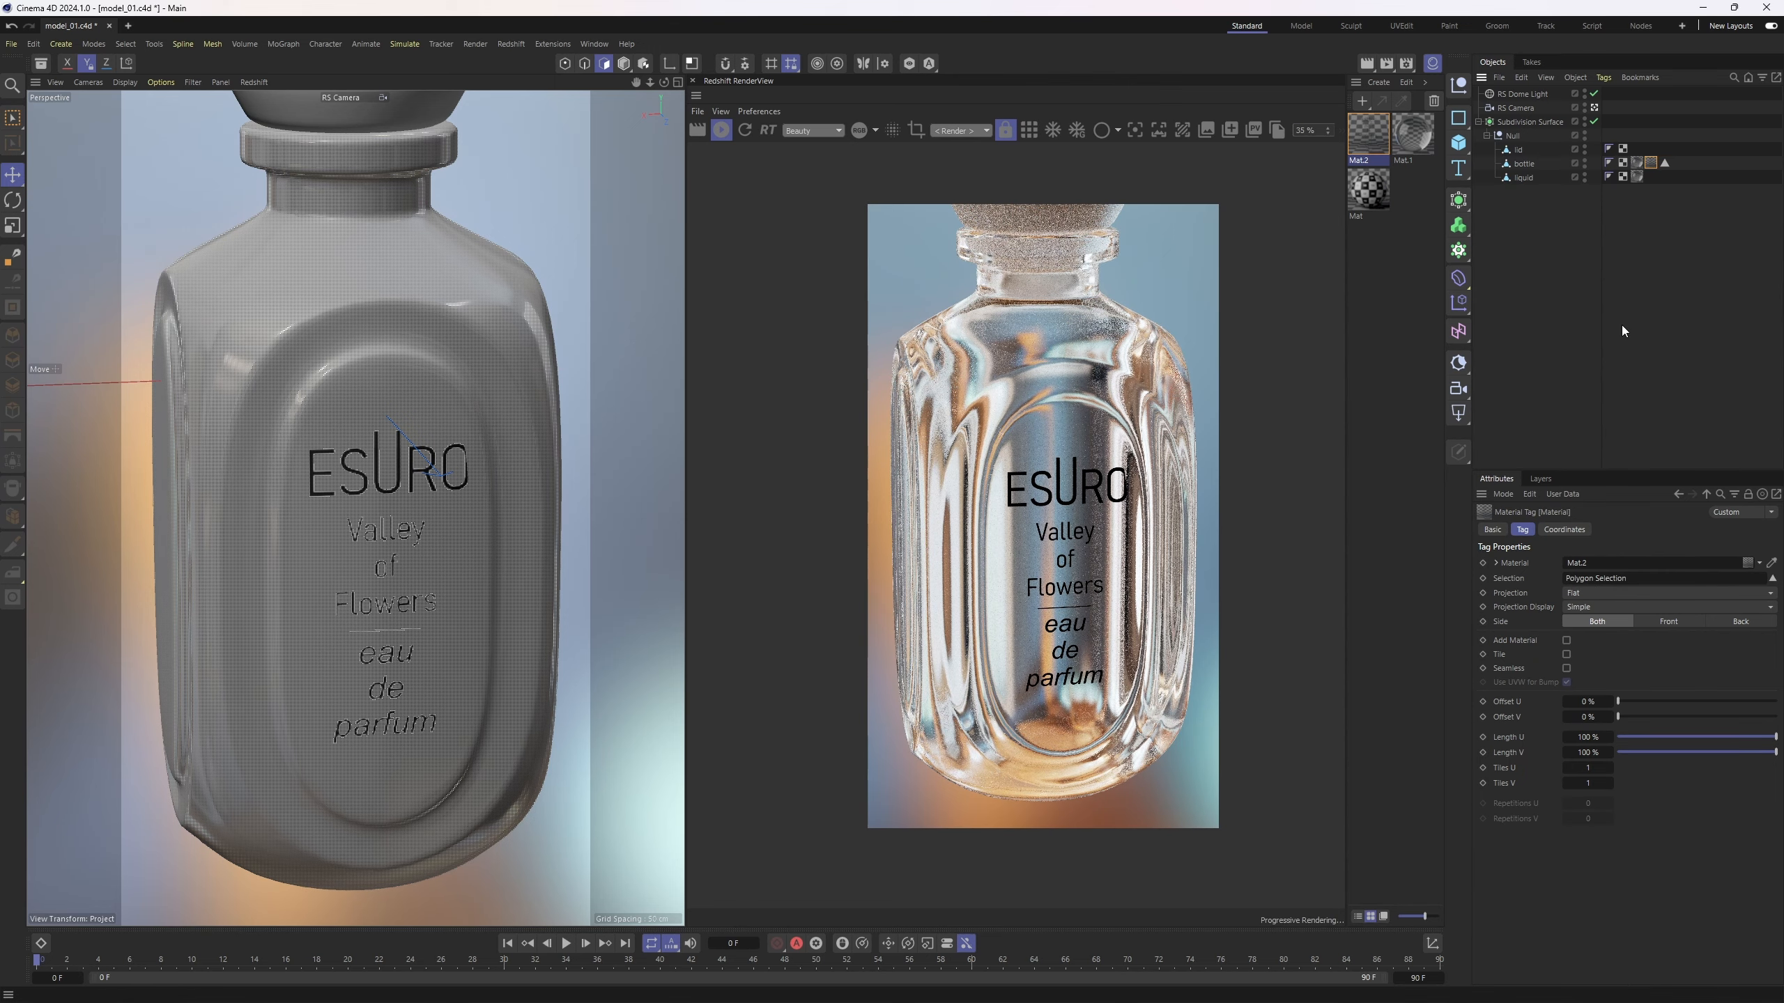
left_click_drag(503, 504, 446, 454, "alt")
right_click_drag(446, 454, 648, 402, "alt")
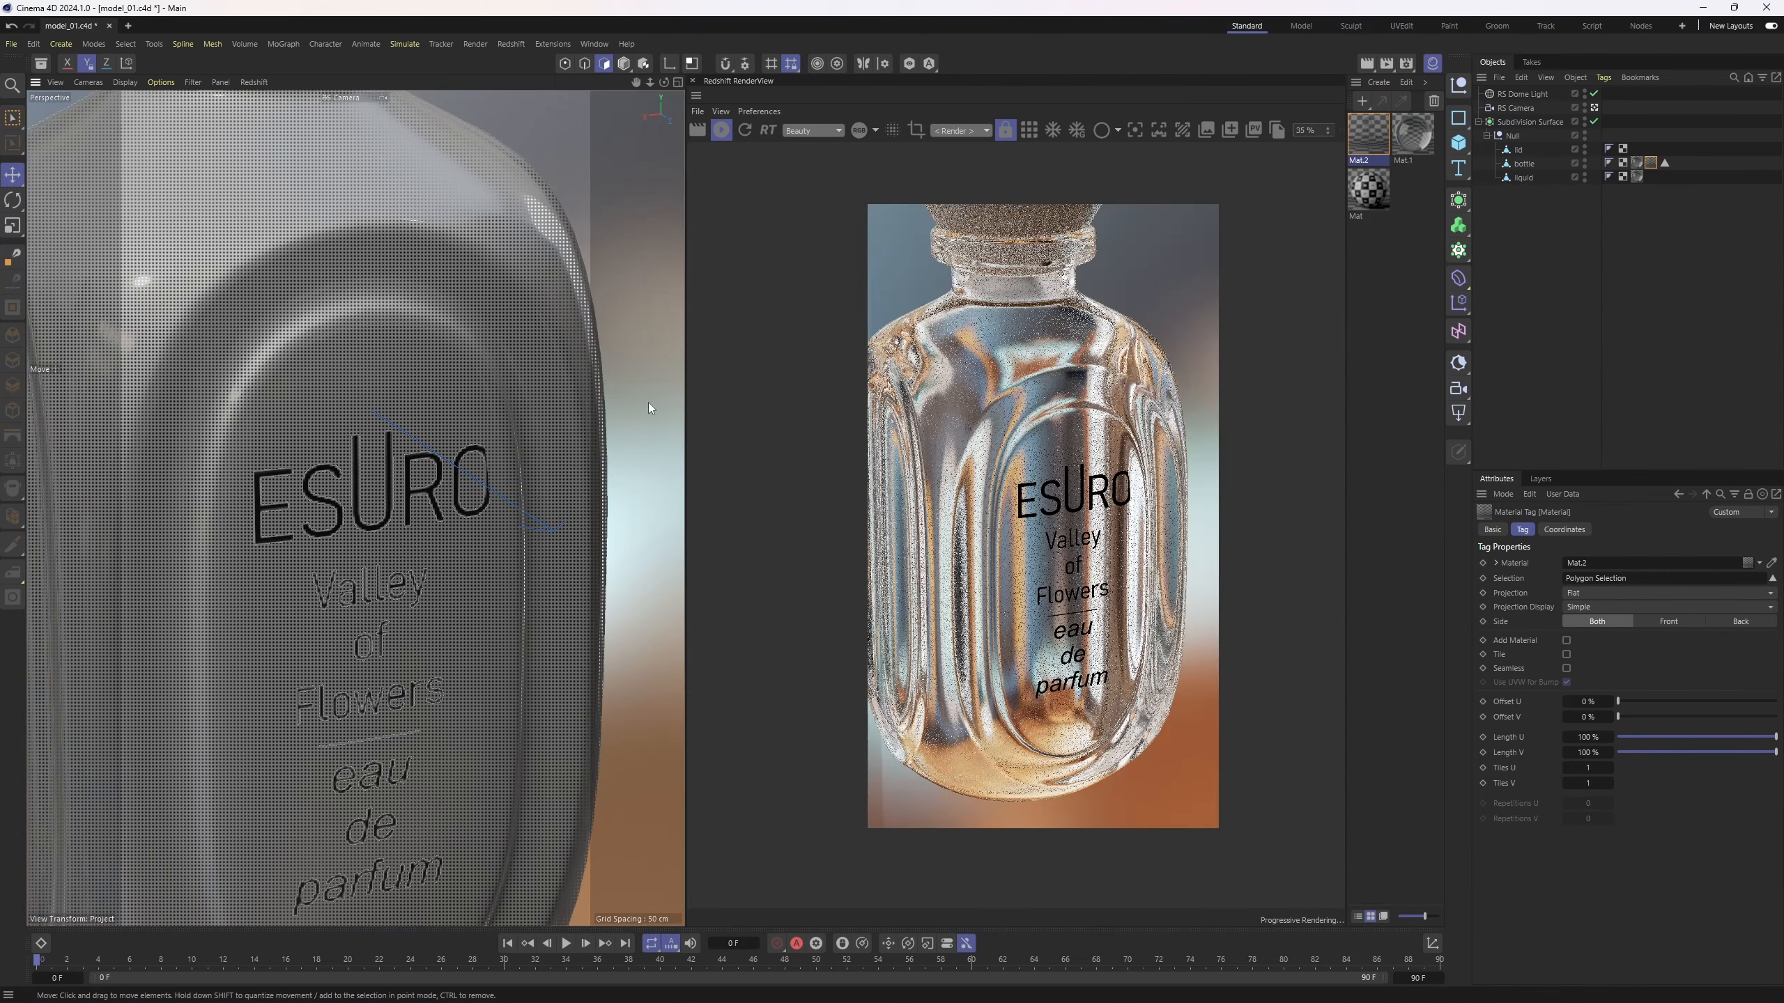
left_click_drag(510, 535, 434, 399, "alt")
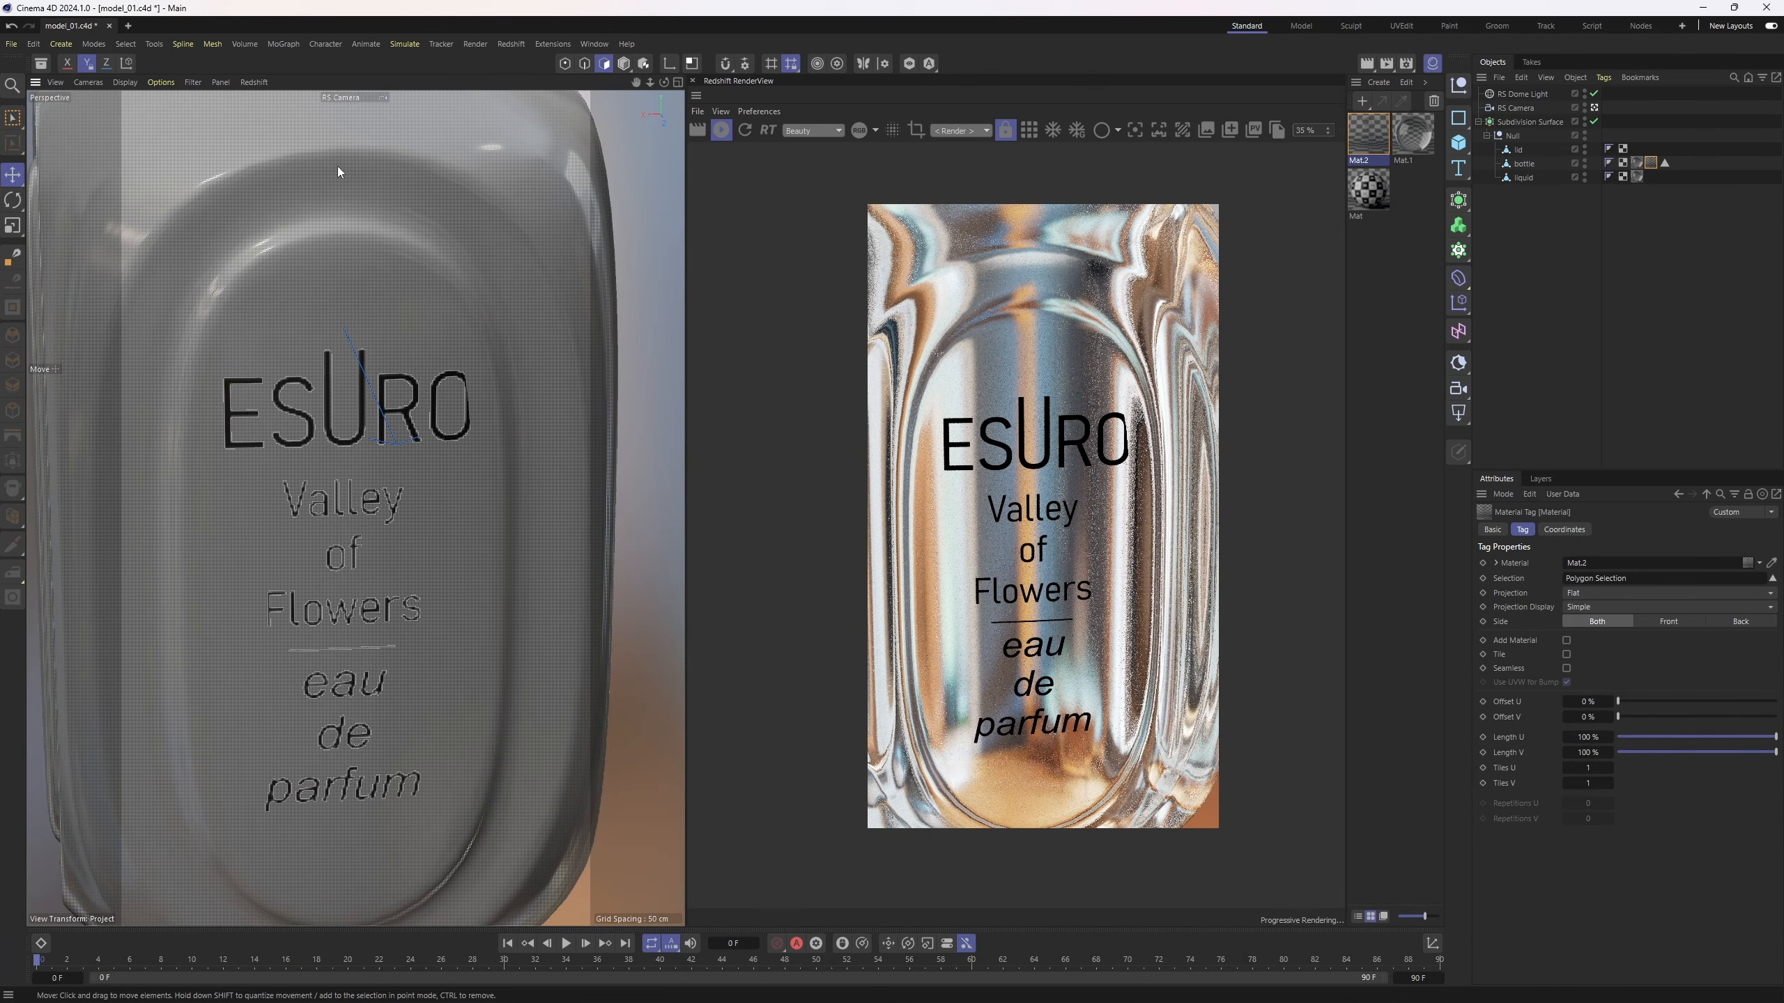
- Try scaling the label projection down slightly in texture mode, and undo the change
left_click(644, 64)
key("t")
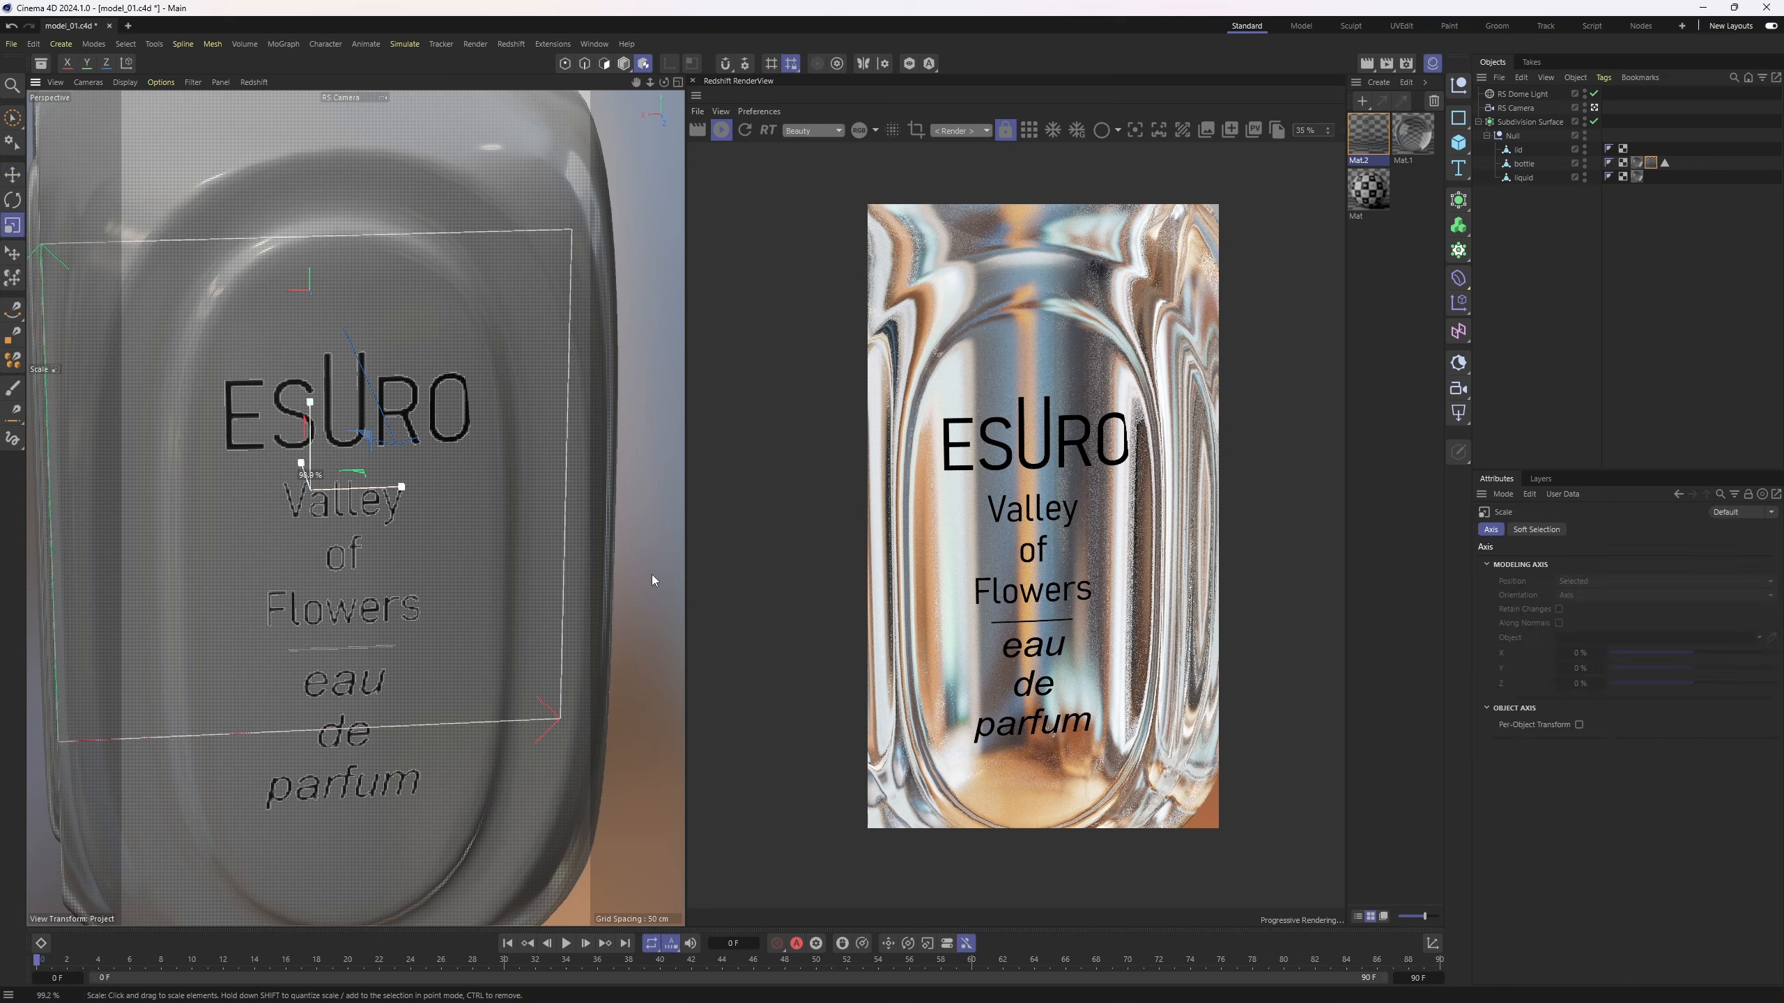
left_click_drag(653, 575, 637, 575)
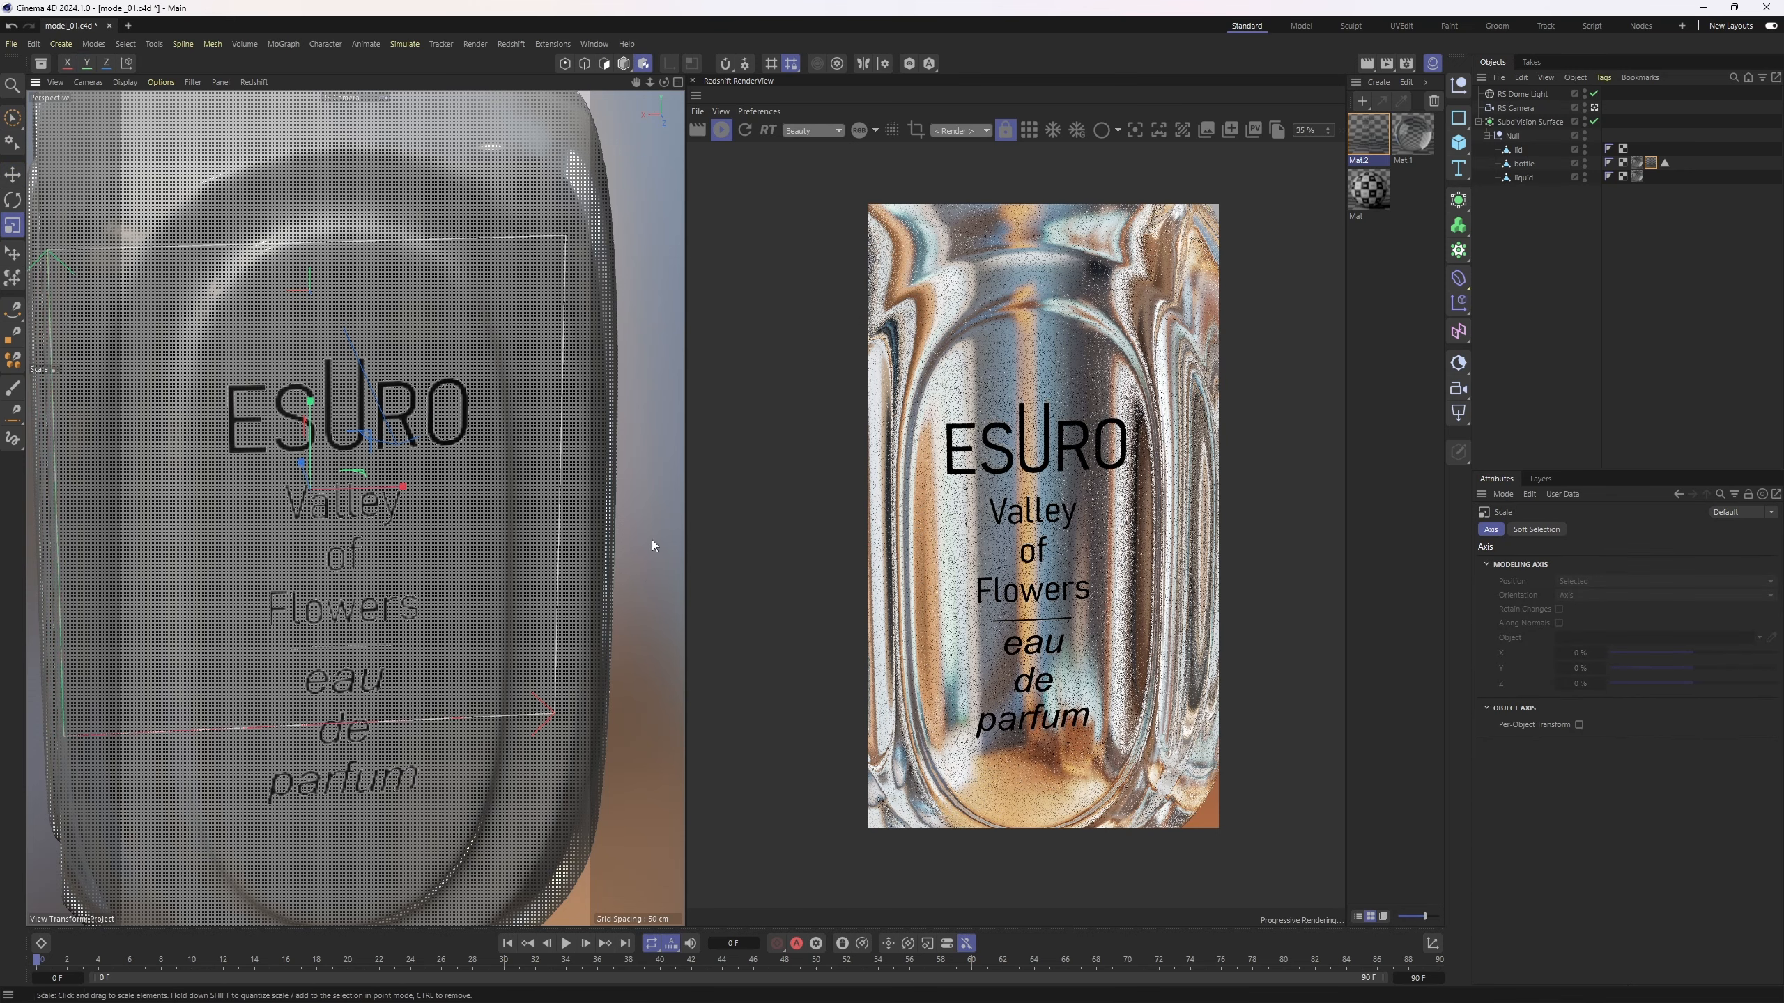
left_click(1665, 164)
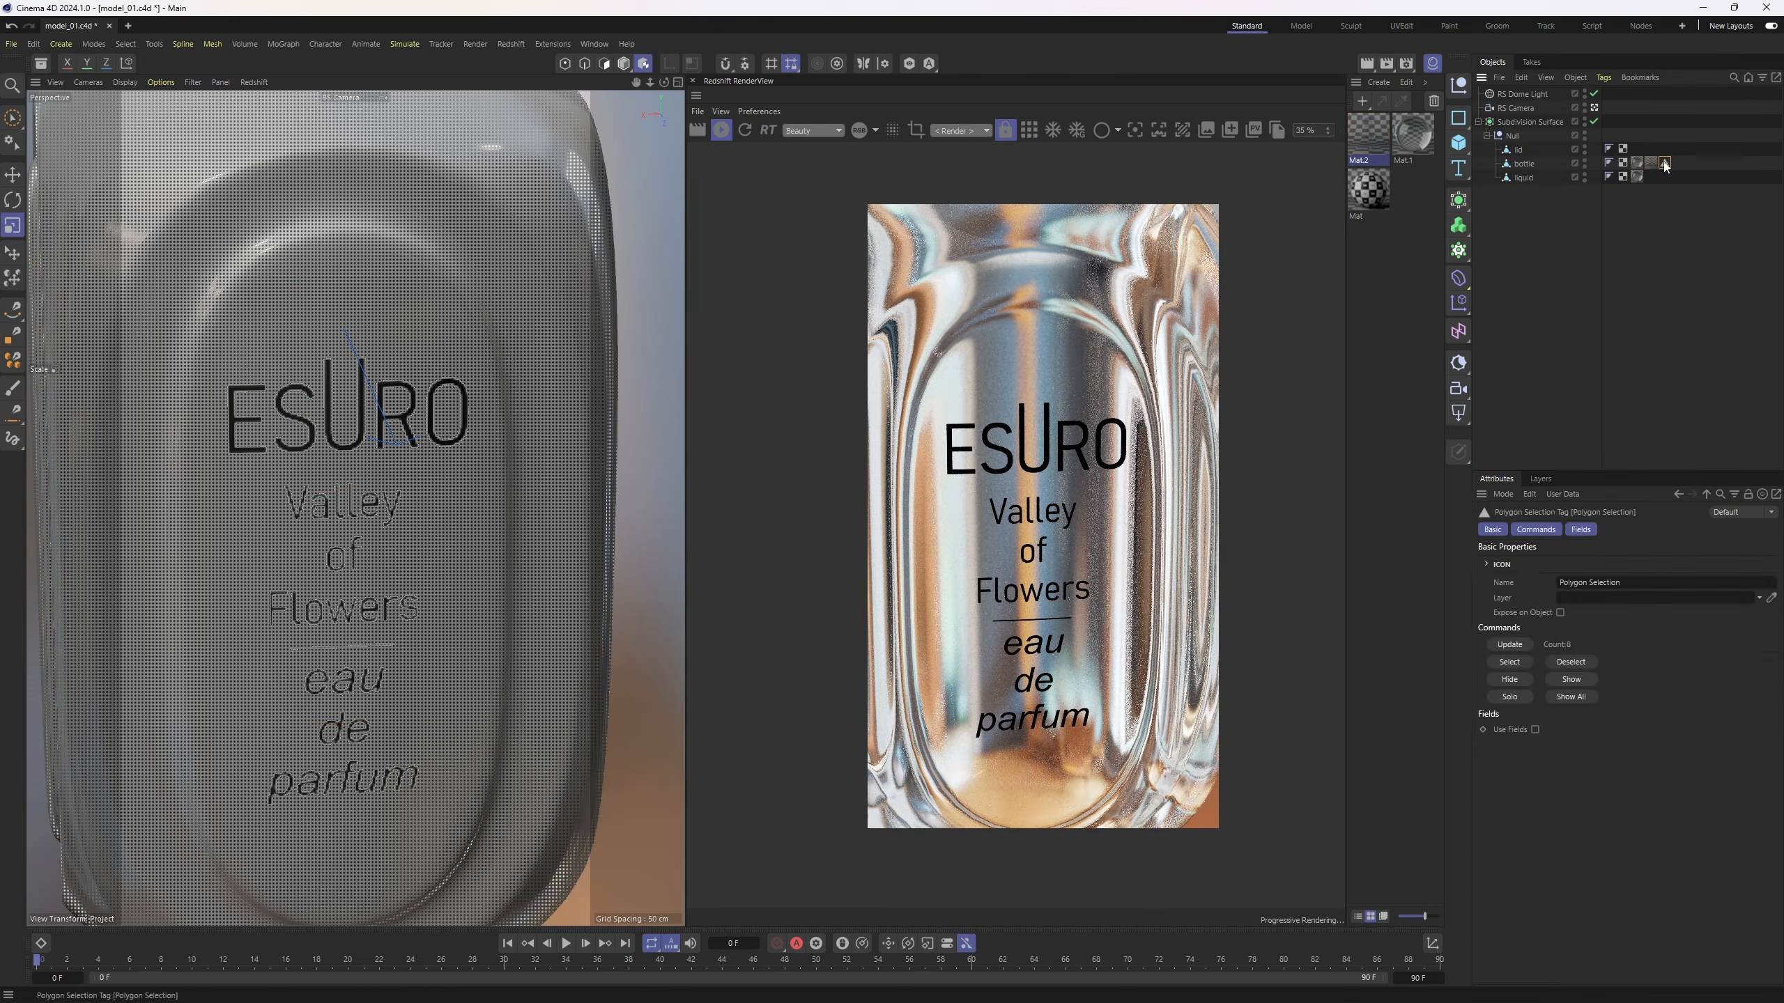
key("ctrl+z")
key("ctrl+z")
left_click(1676, 205)
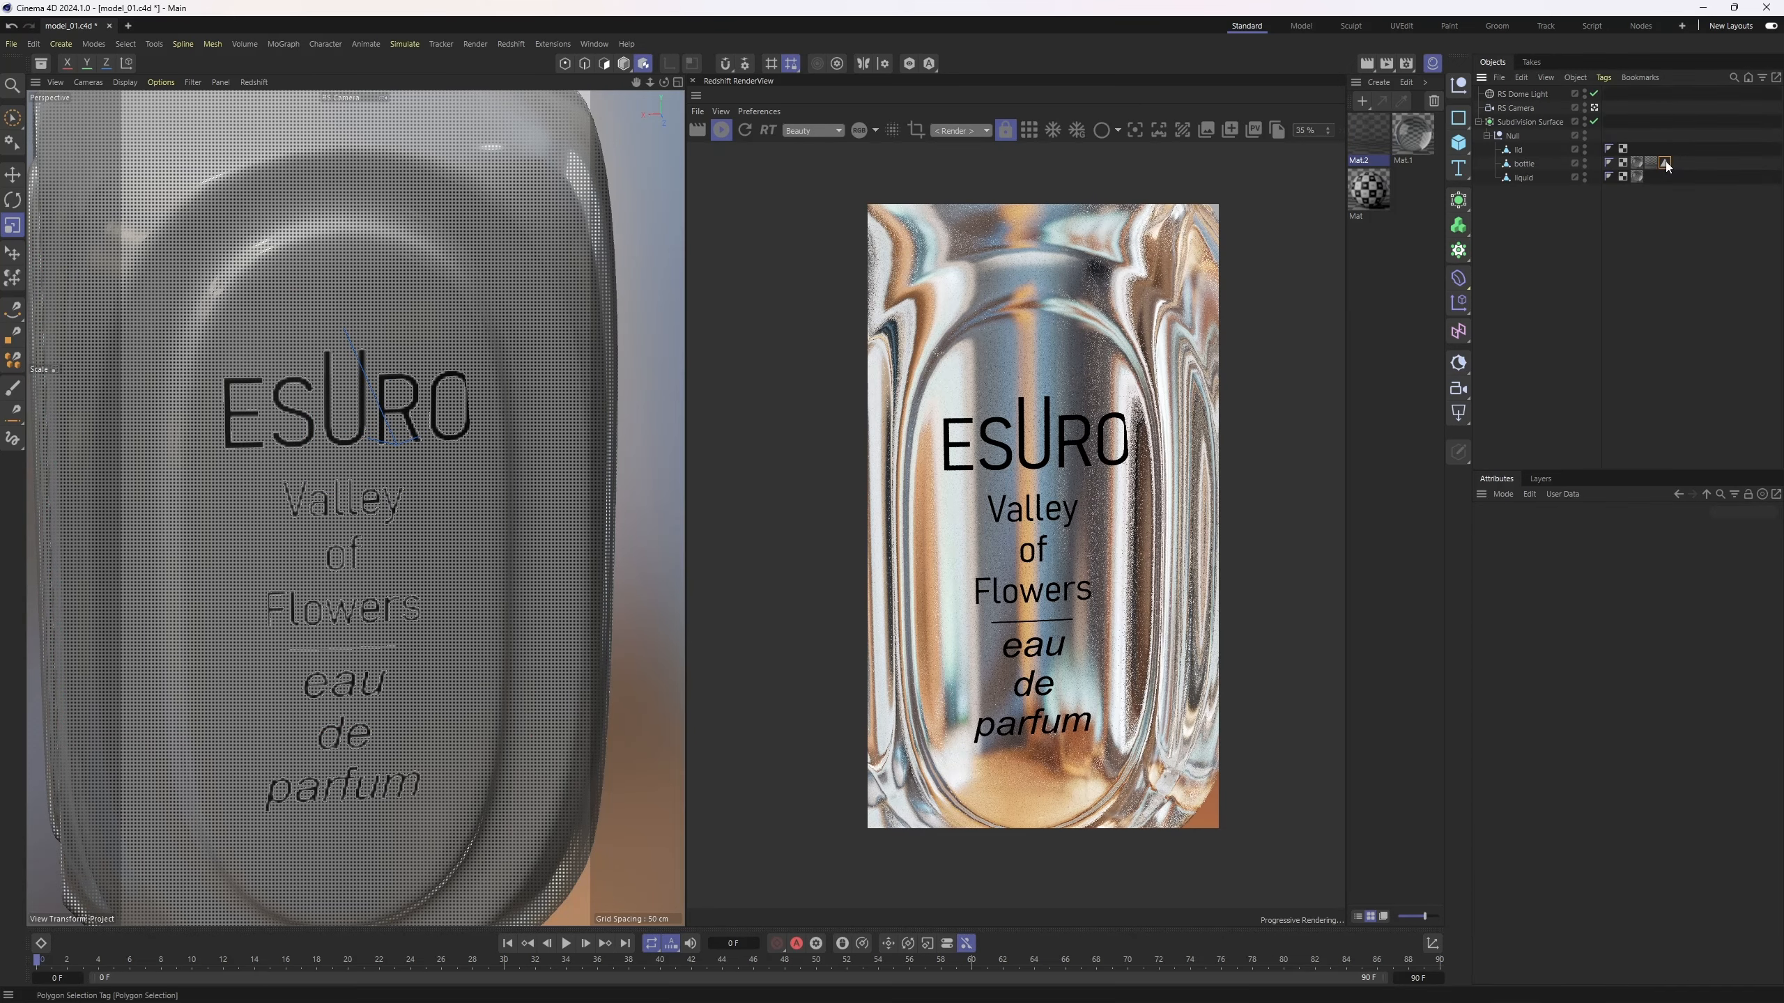
- Recall the stored front-panel polygon selection, grow it by one ring and update the selection tag with it
double_click(1666, 164)
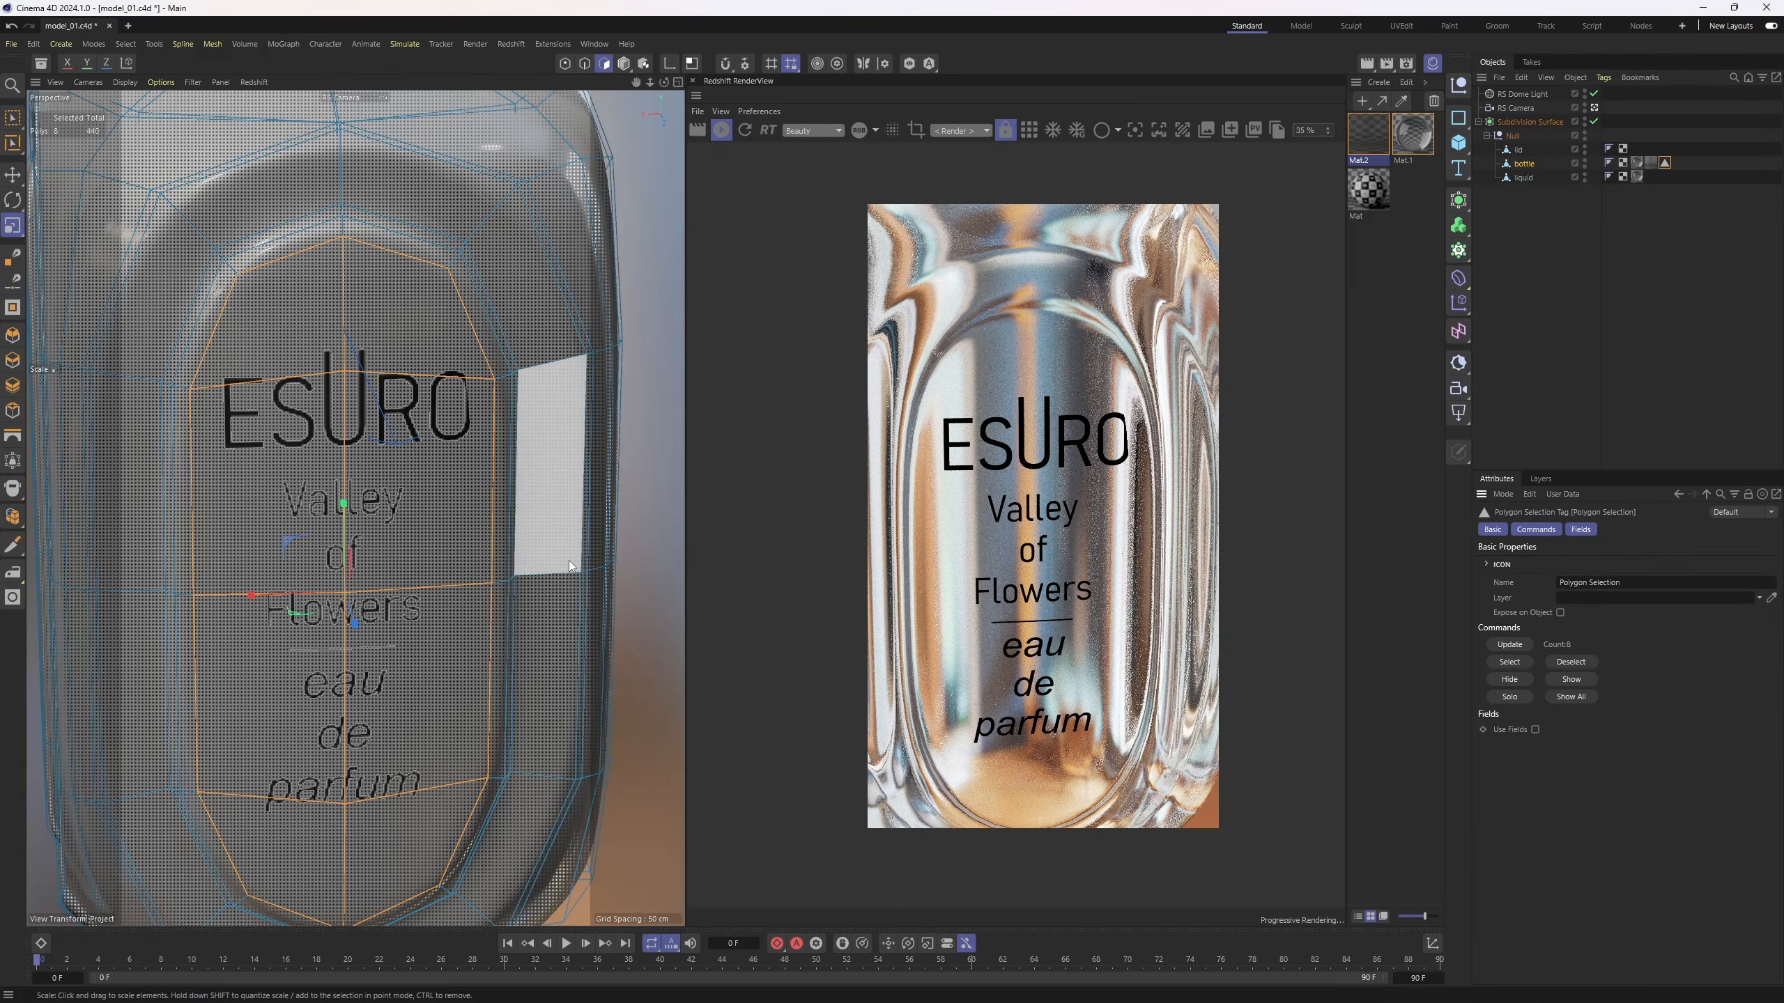
key("u")
key("y")
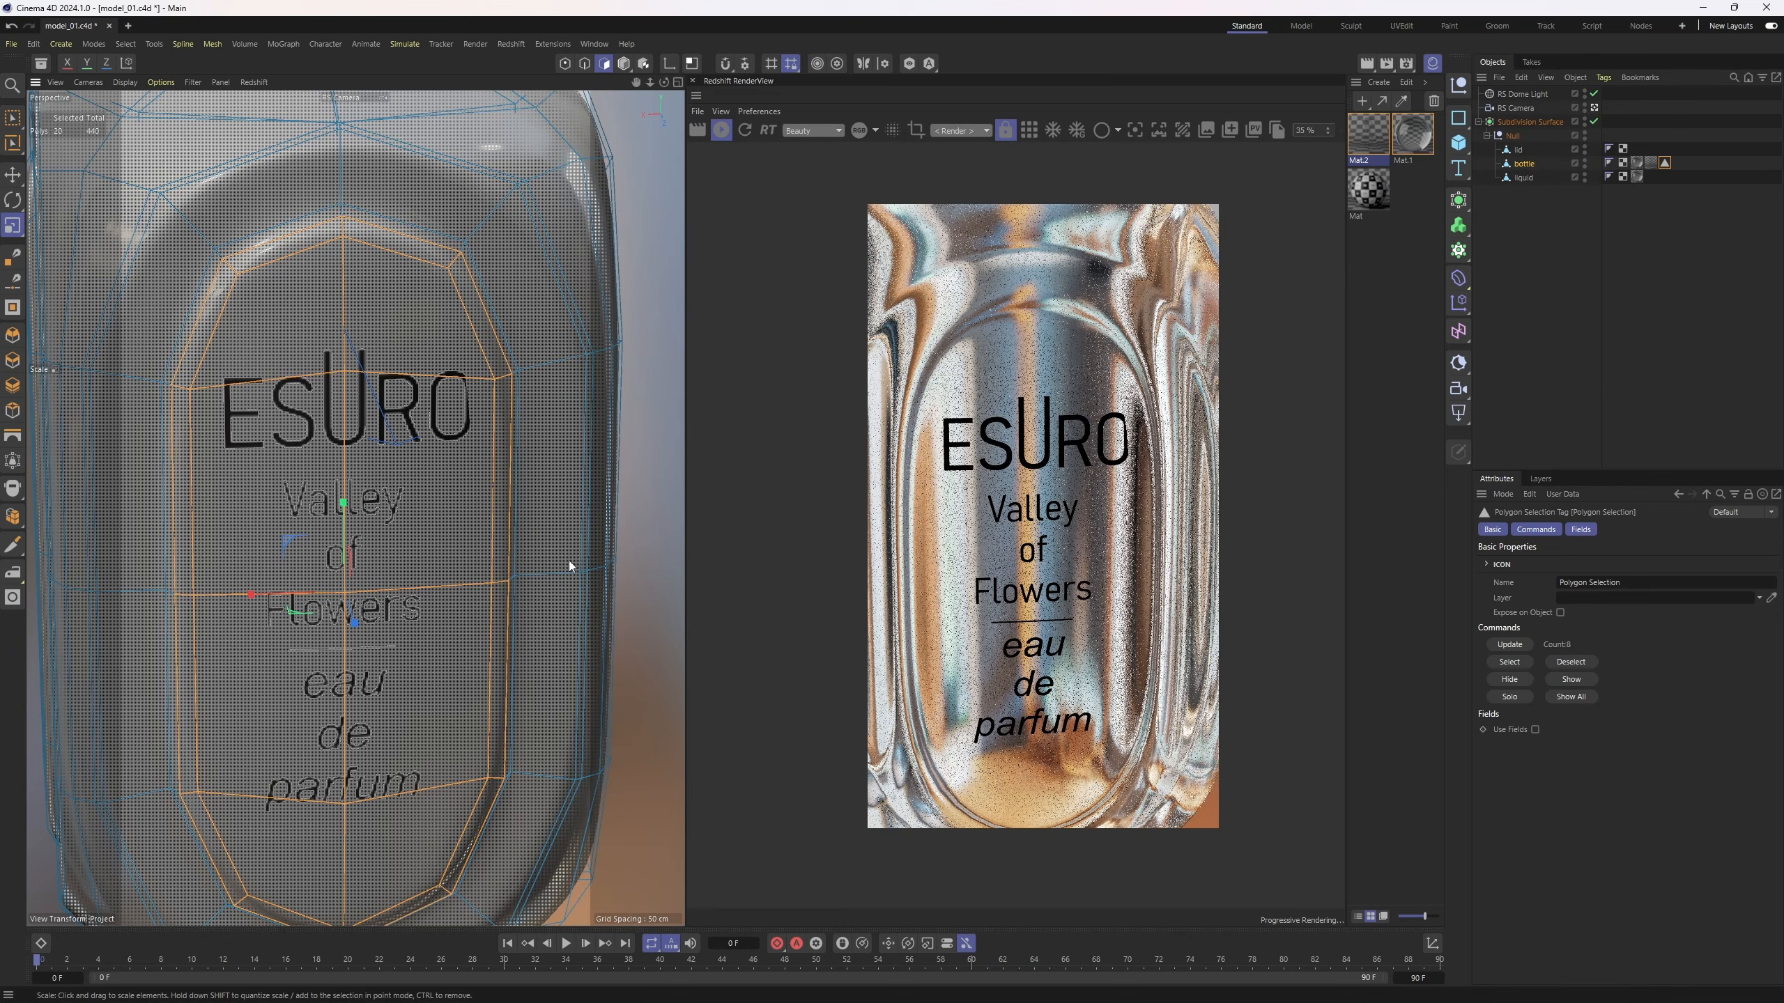
left_click(1511, 648)
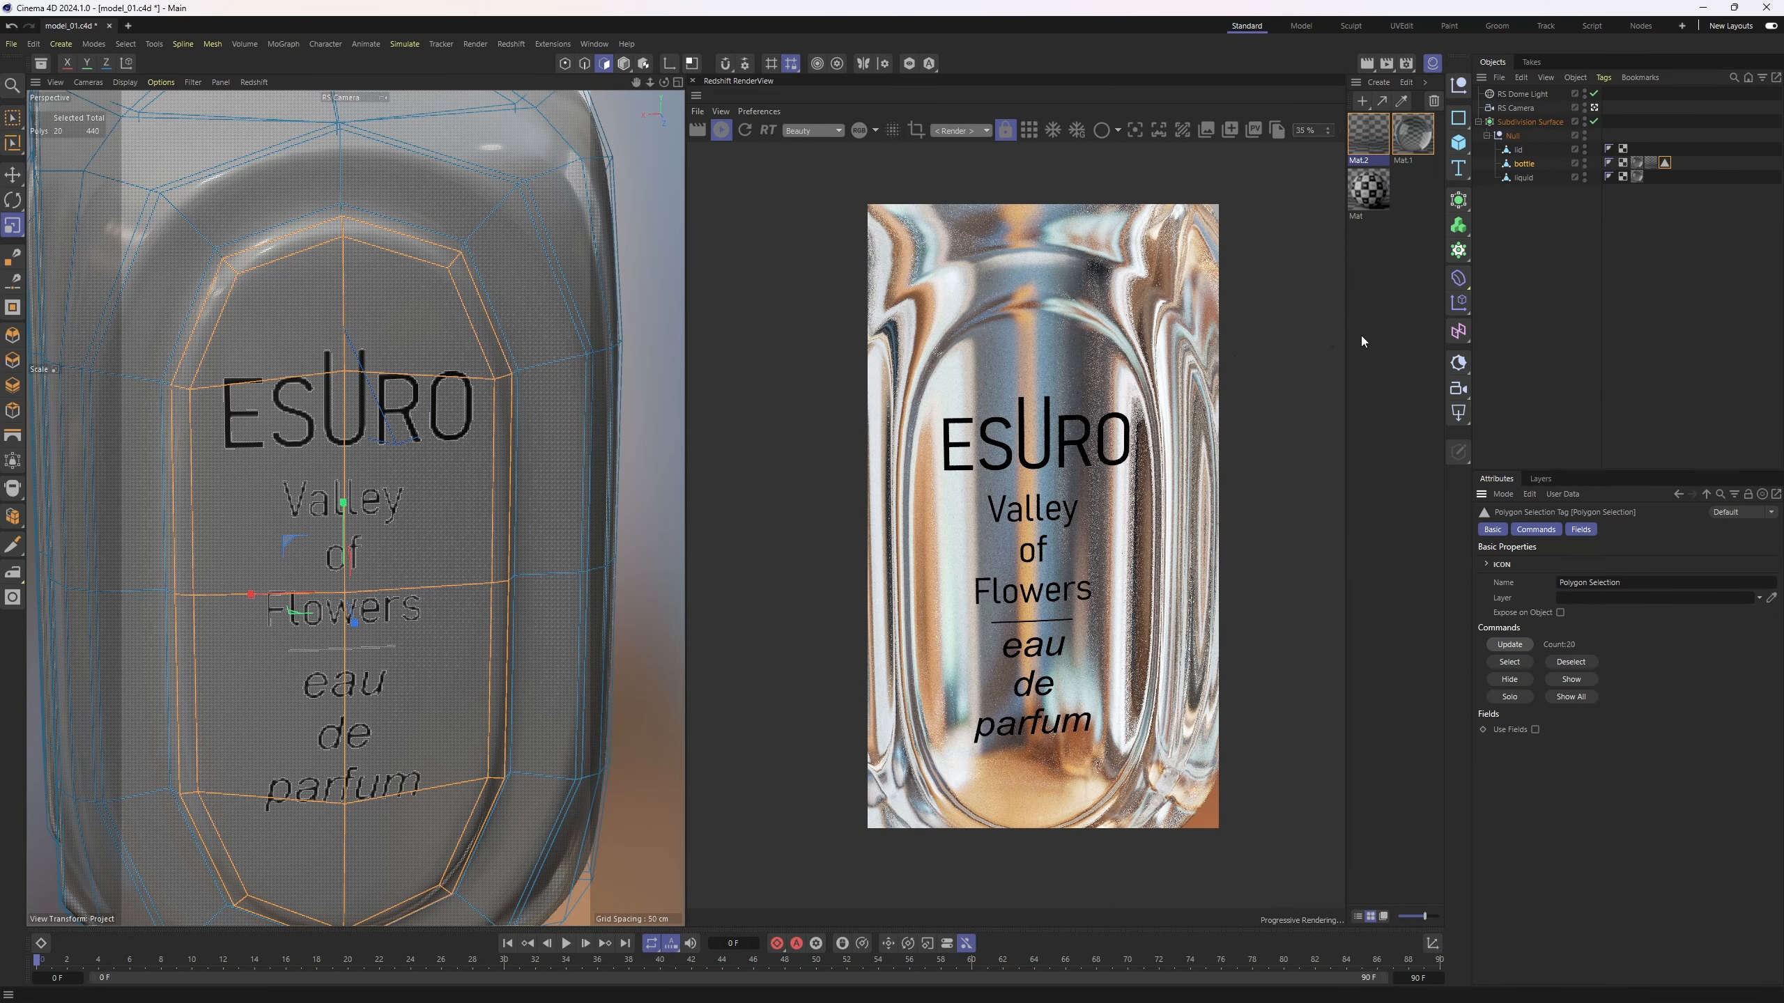
- Inspect the front label in the render at an angle and set the RS Dome Light's heading rotation to -89°
key("Return")
left_click_drag(499, 406, 463, 405, "alt")
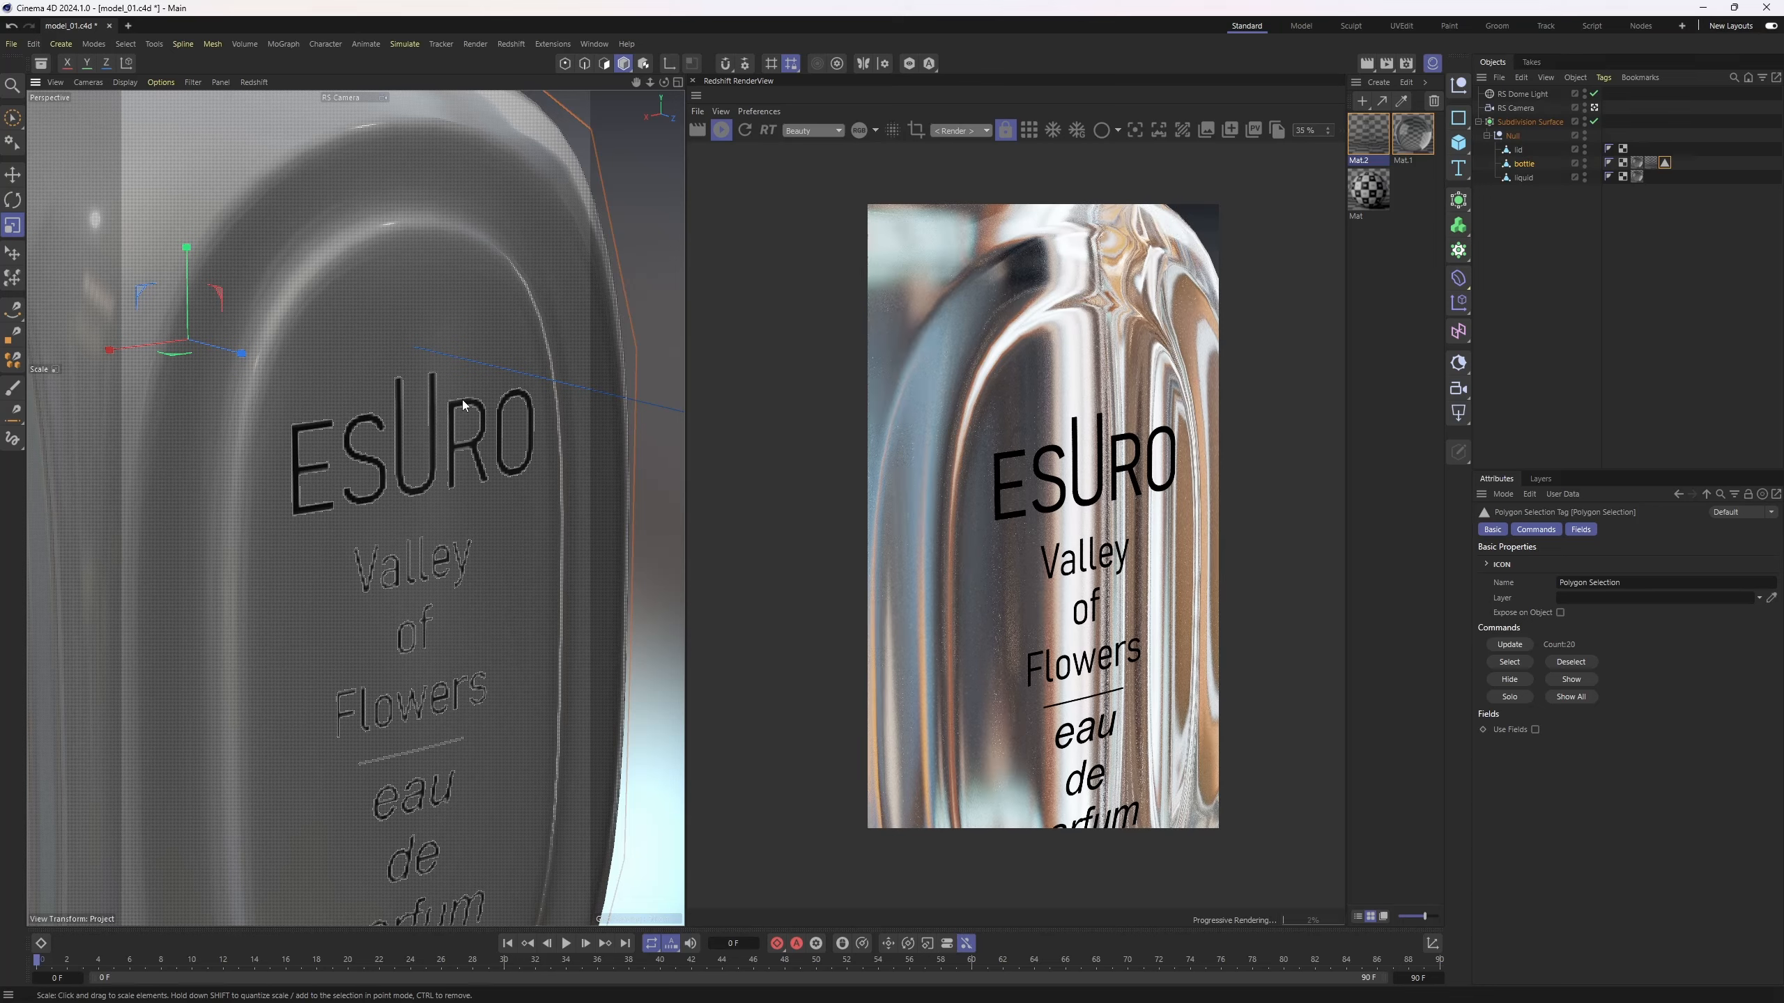
scroll(1036, 496, "up", 2)
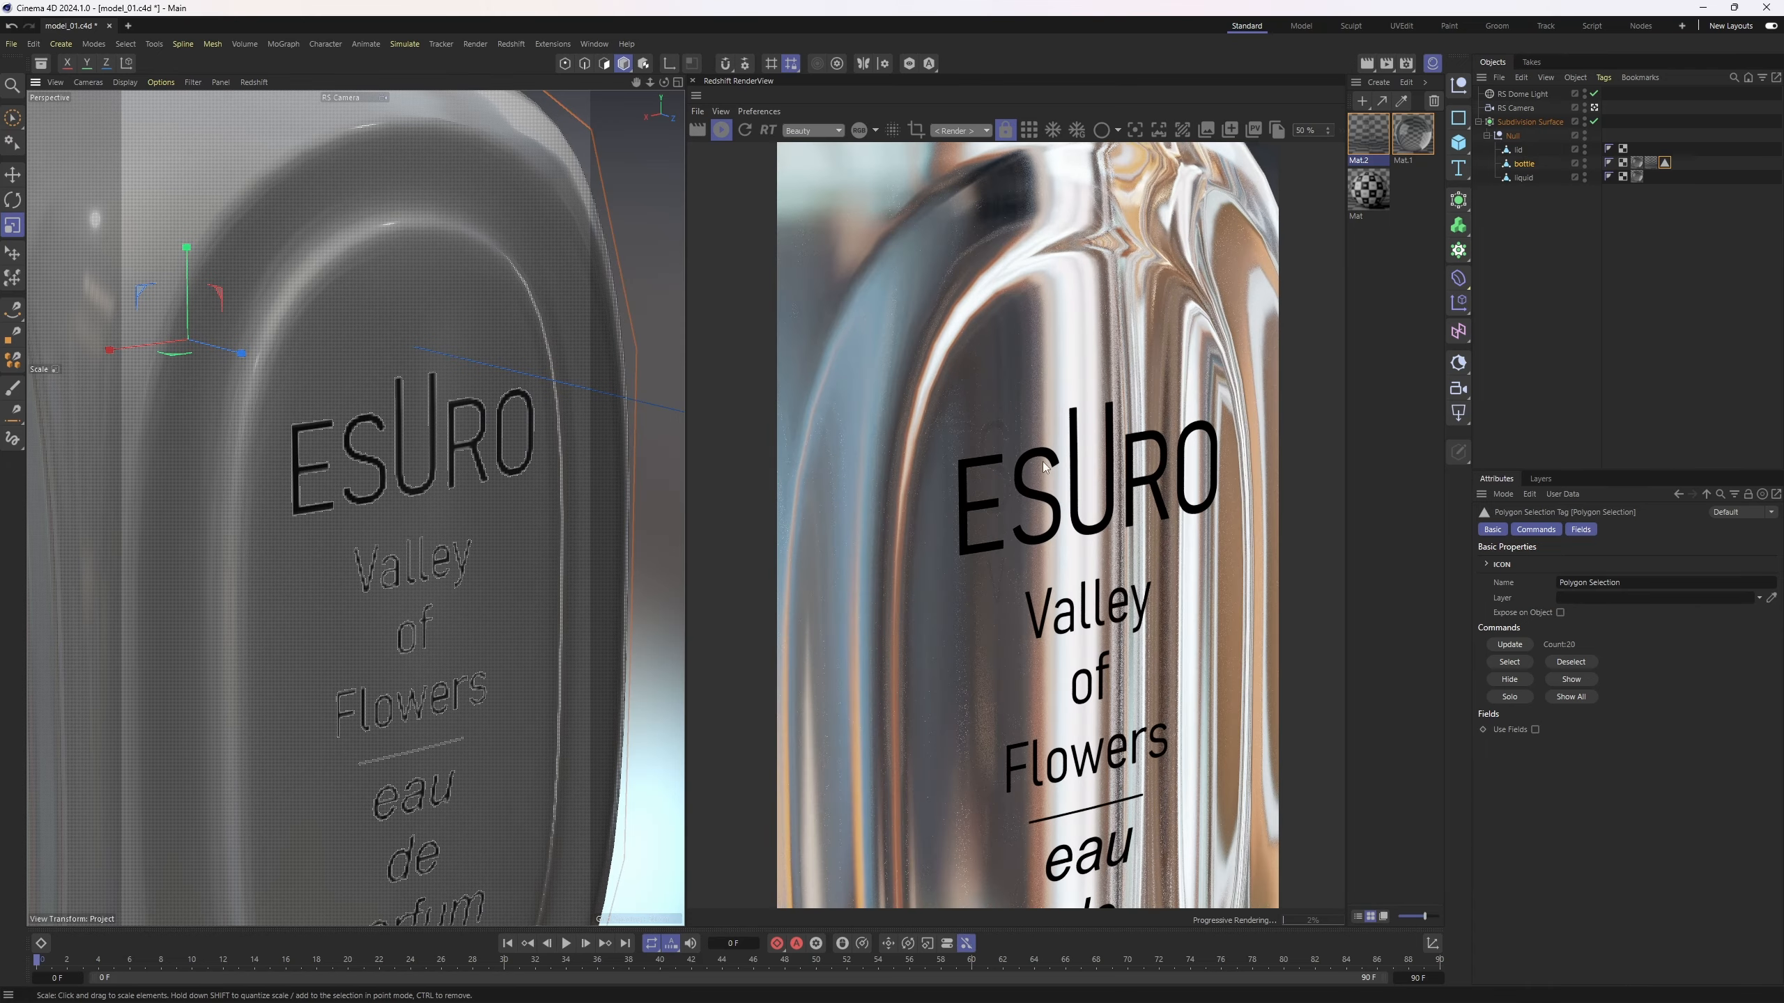
left_click_drag(505, 456, 434, 440, "alt")
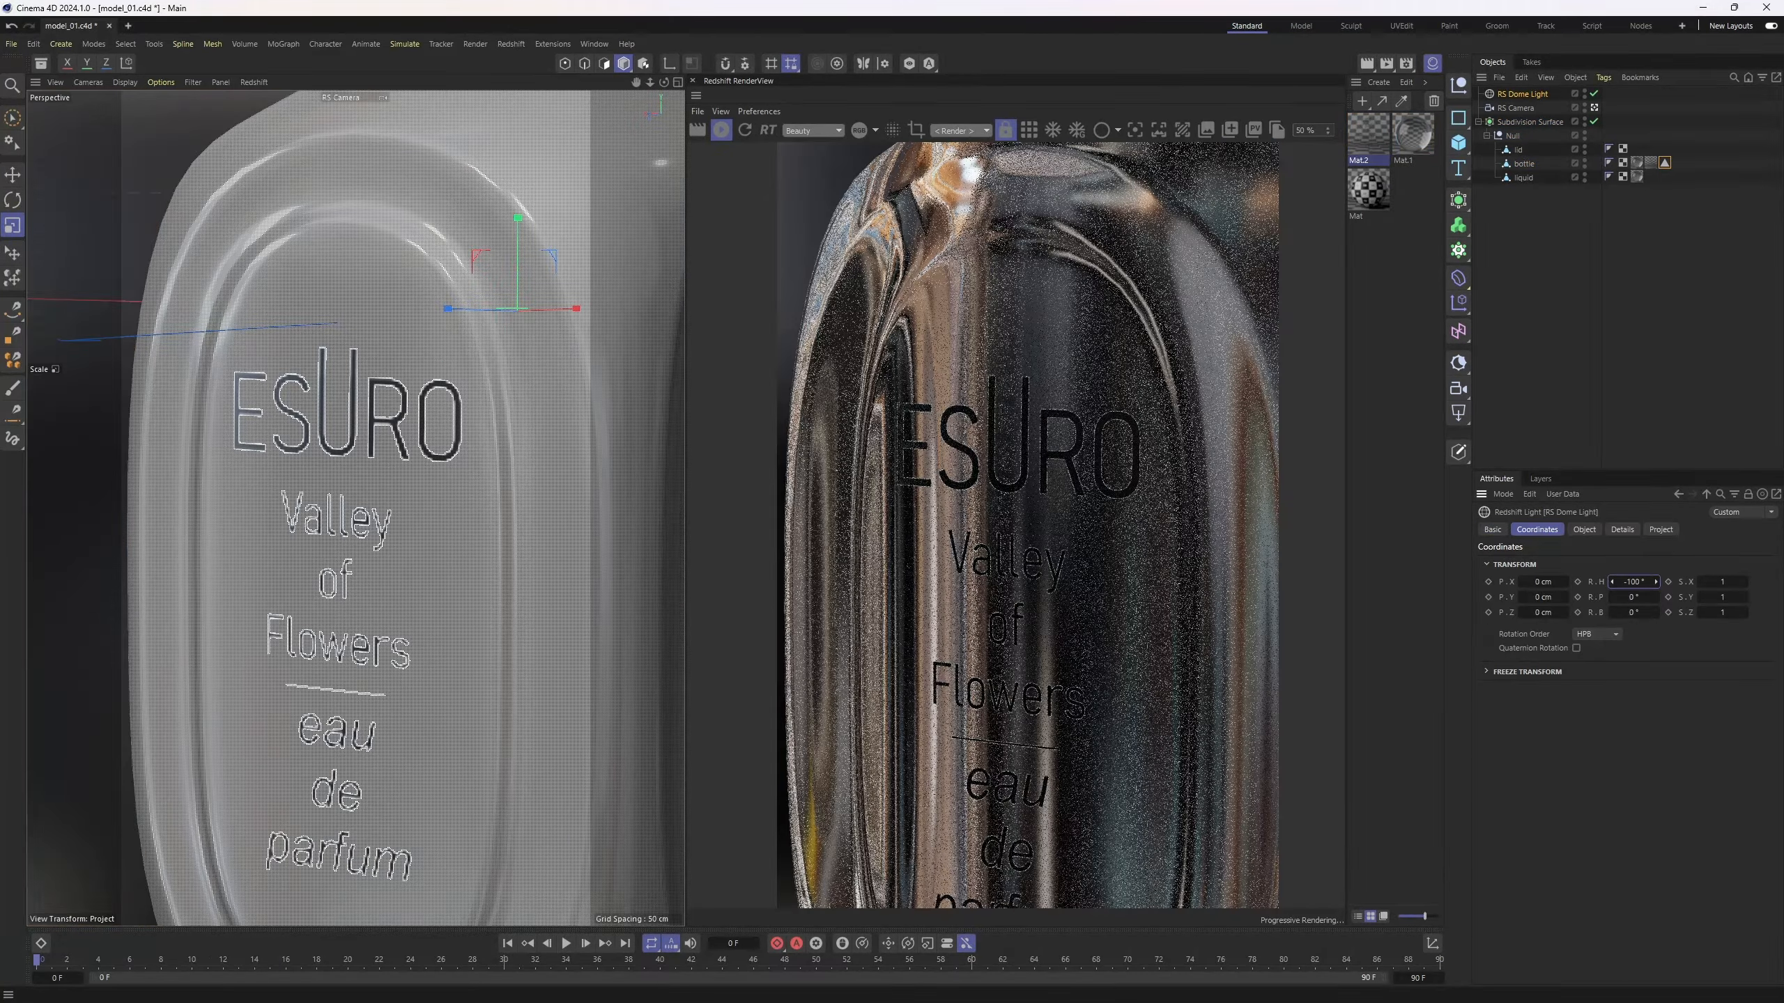
left_click_drag(1634, 581, 1641, 582)
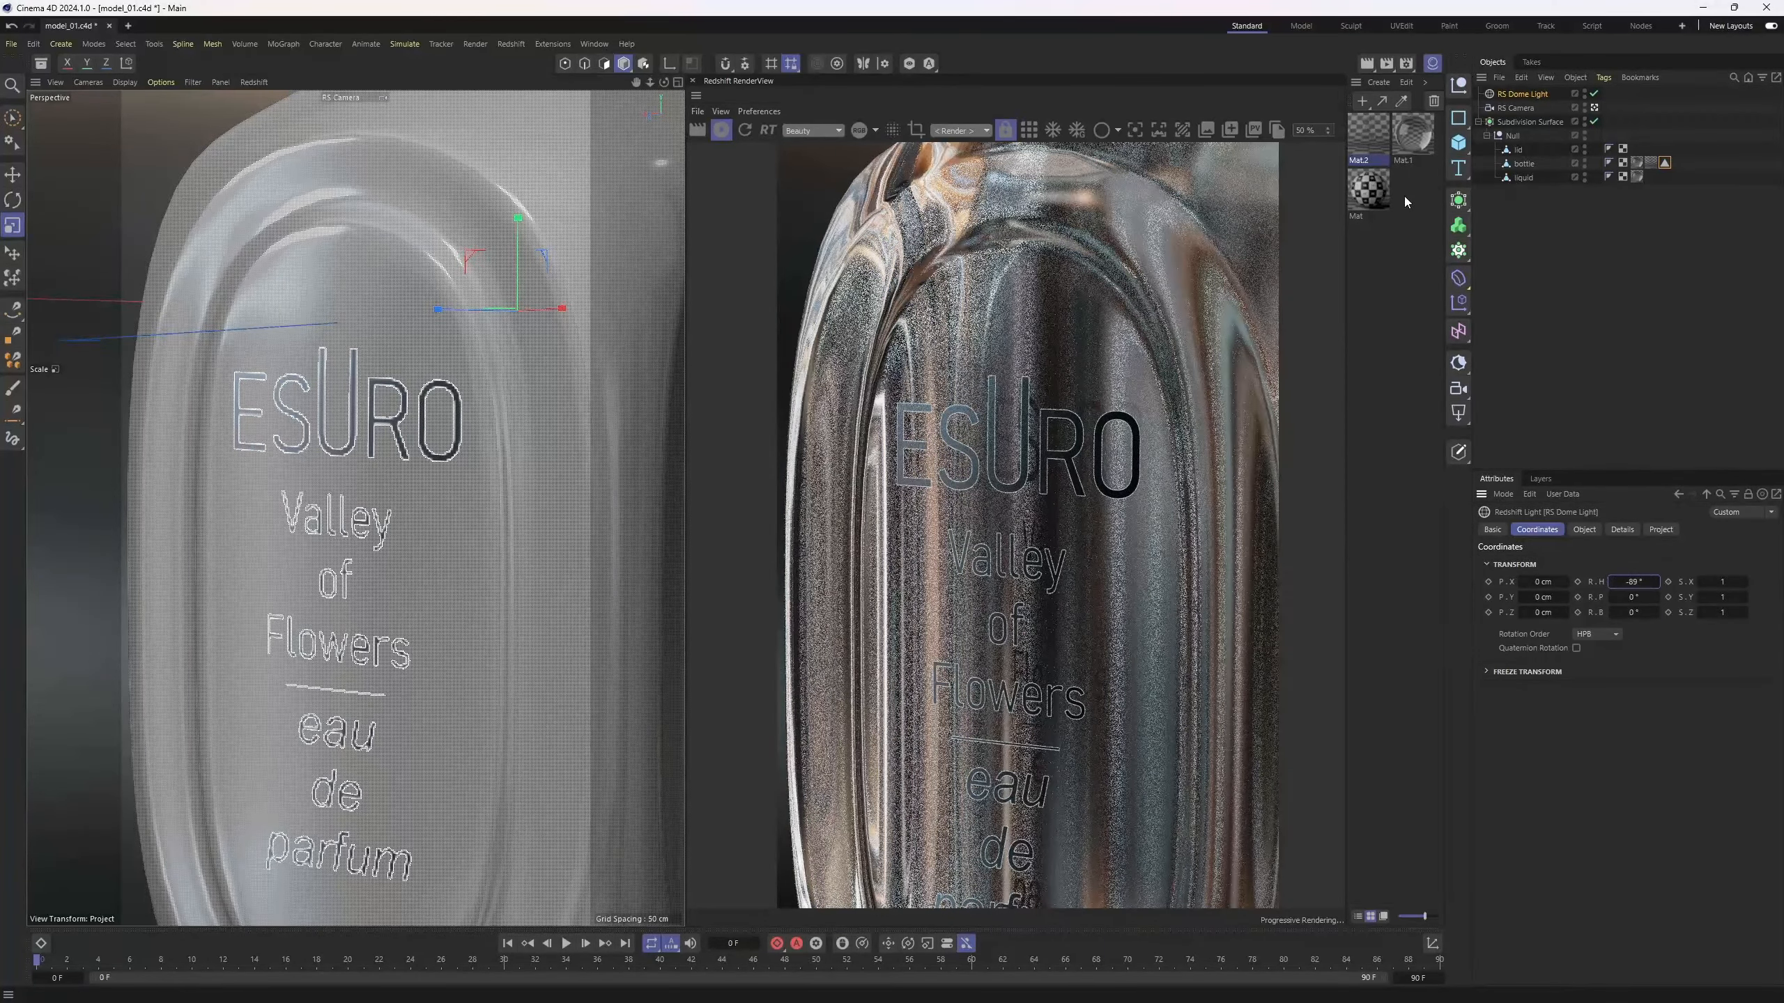
- Open the Mat.2 label material's node graph and add a Bump Map node below the Ramp and RS Standard nodes
double_click(1373, 137)
left_click_drag(1380, 111, 580, 183)
left_click(153, 224)
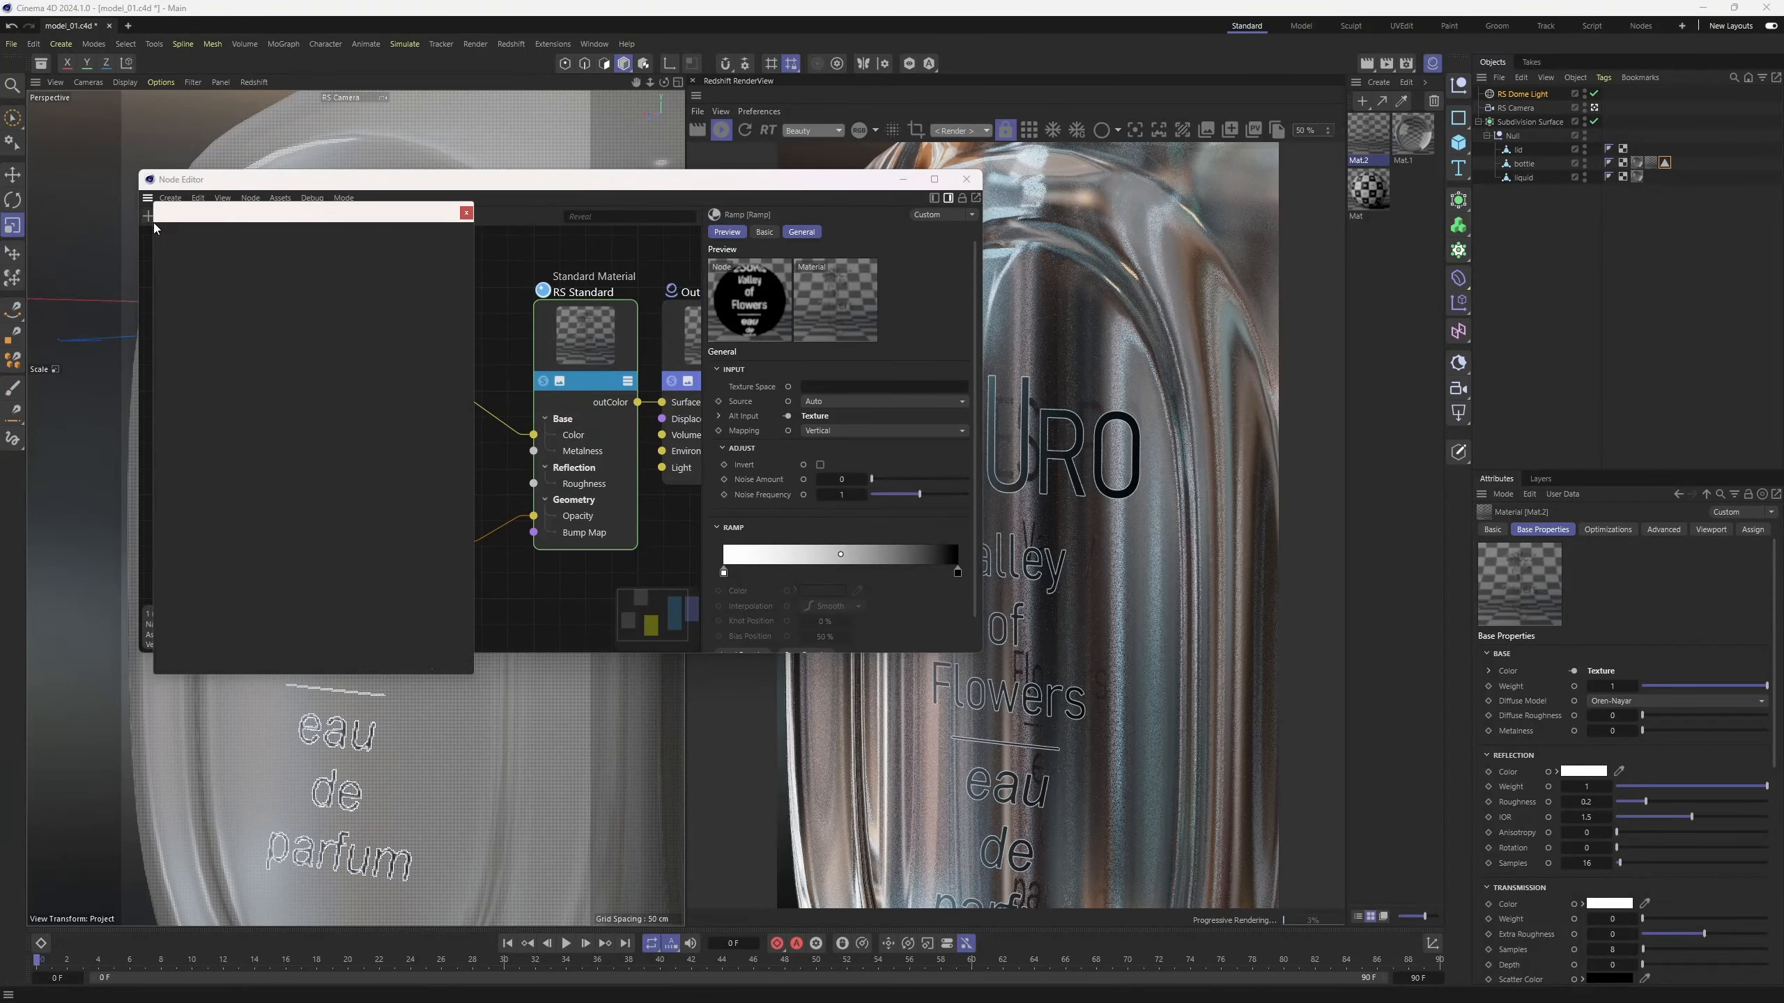
type("bump")
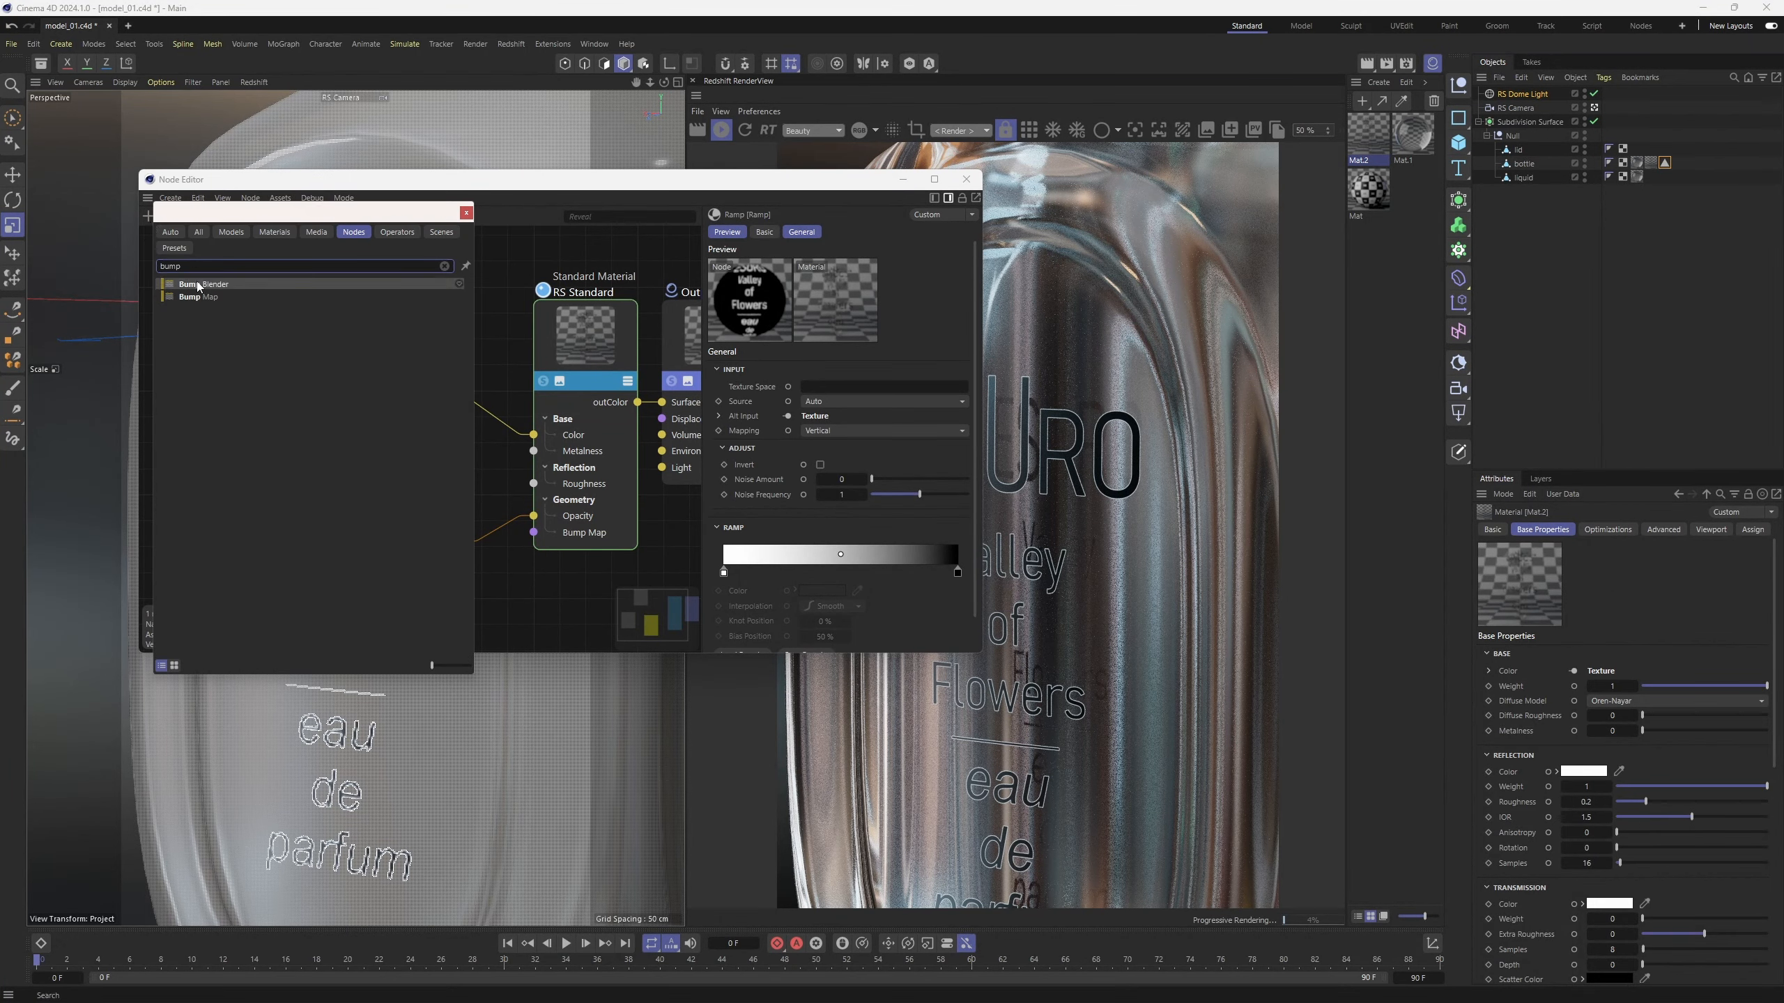
left_click_drag(198, 297, 566, 585)
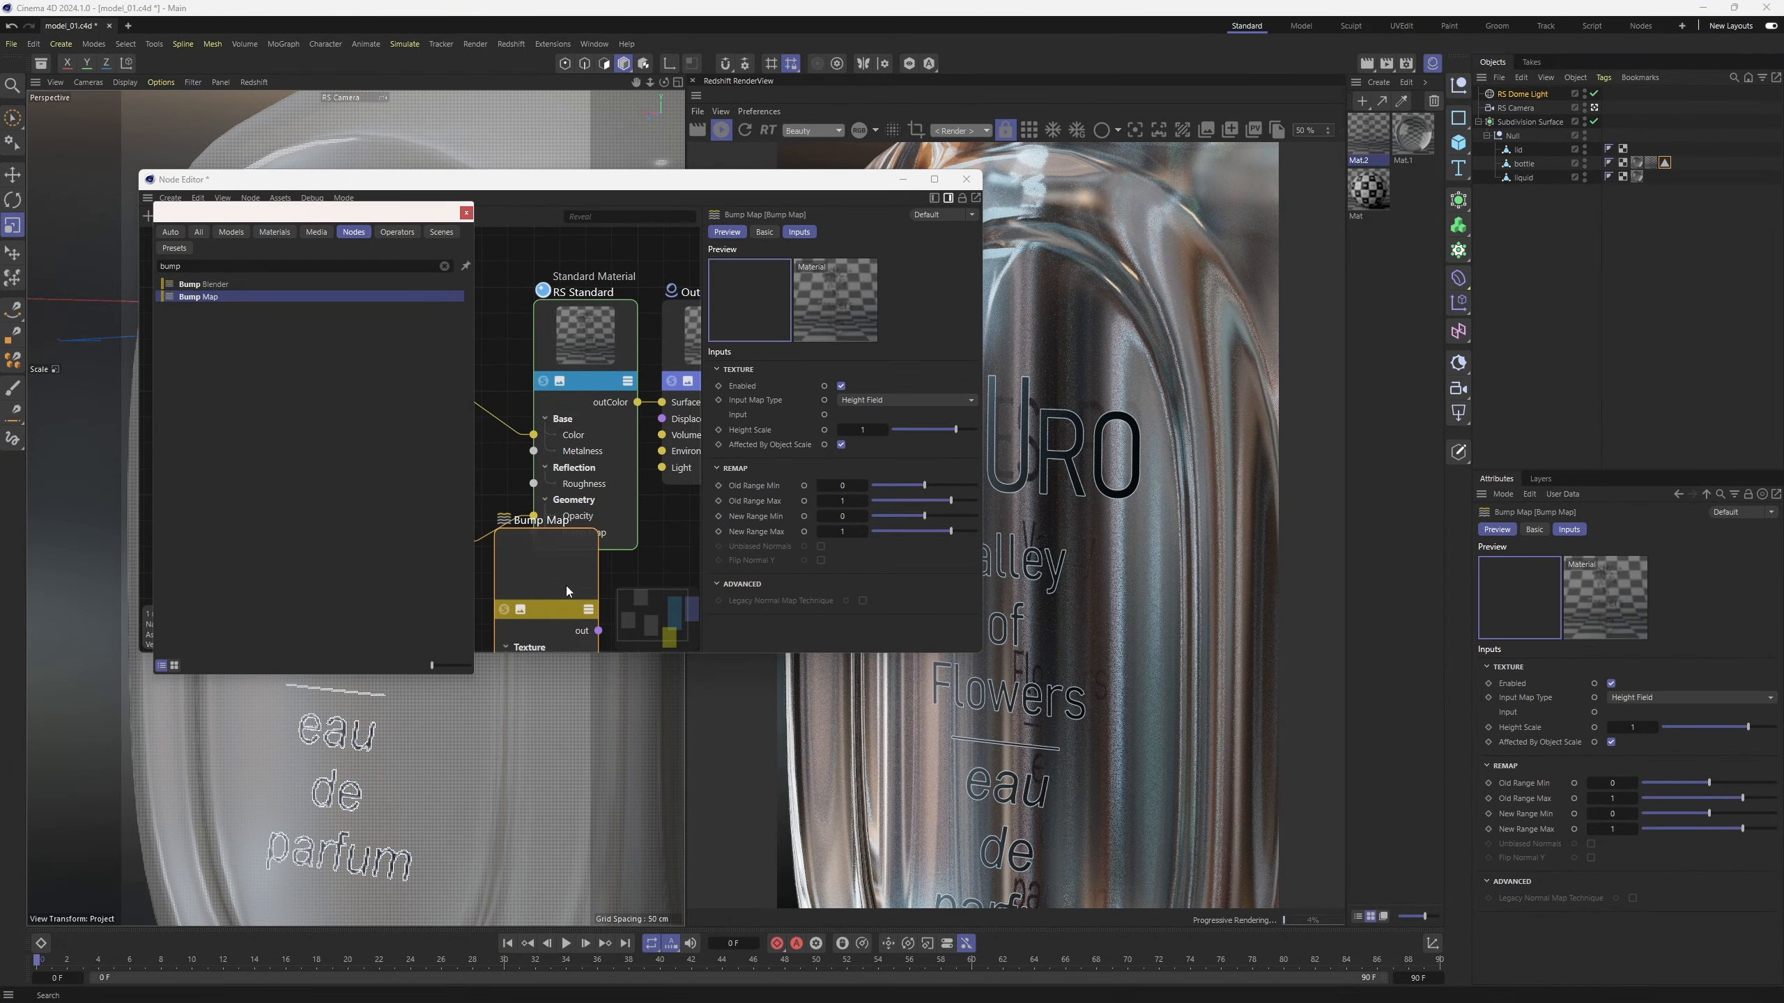
middle_click_drag(542, 502, 595, 347)
left_click_drag(573, 473, 524, 568)
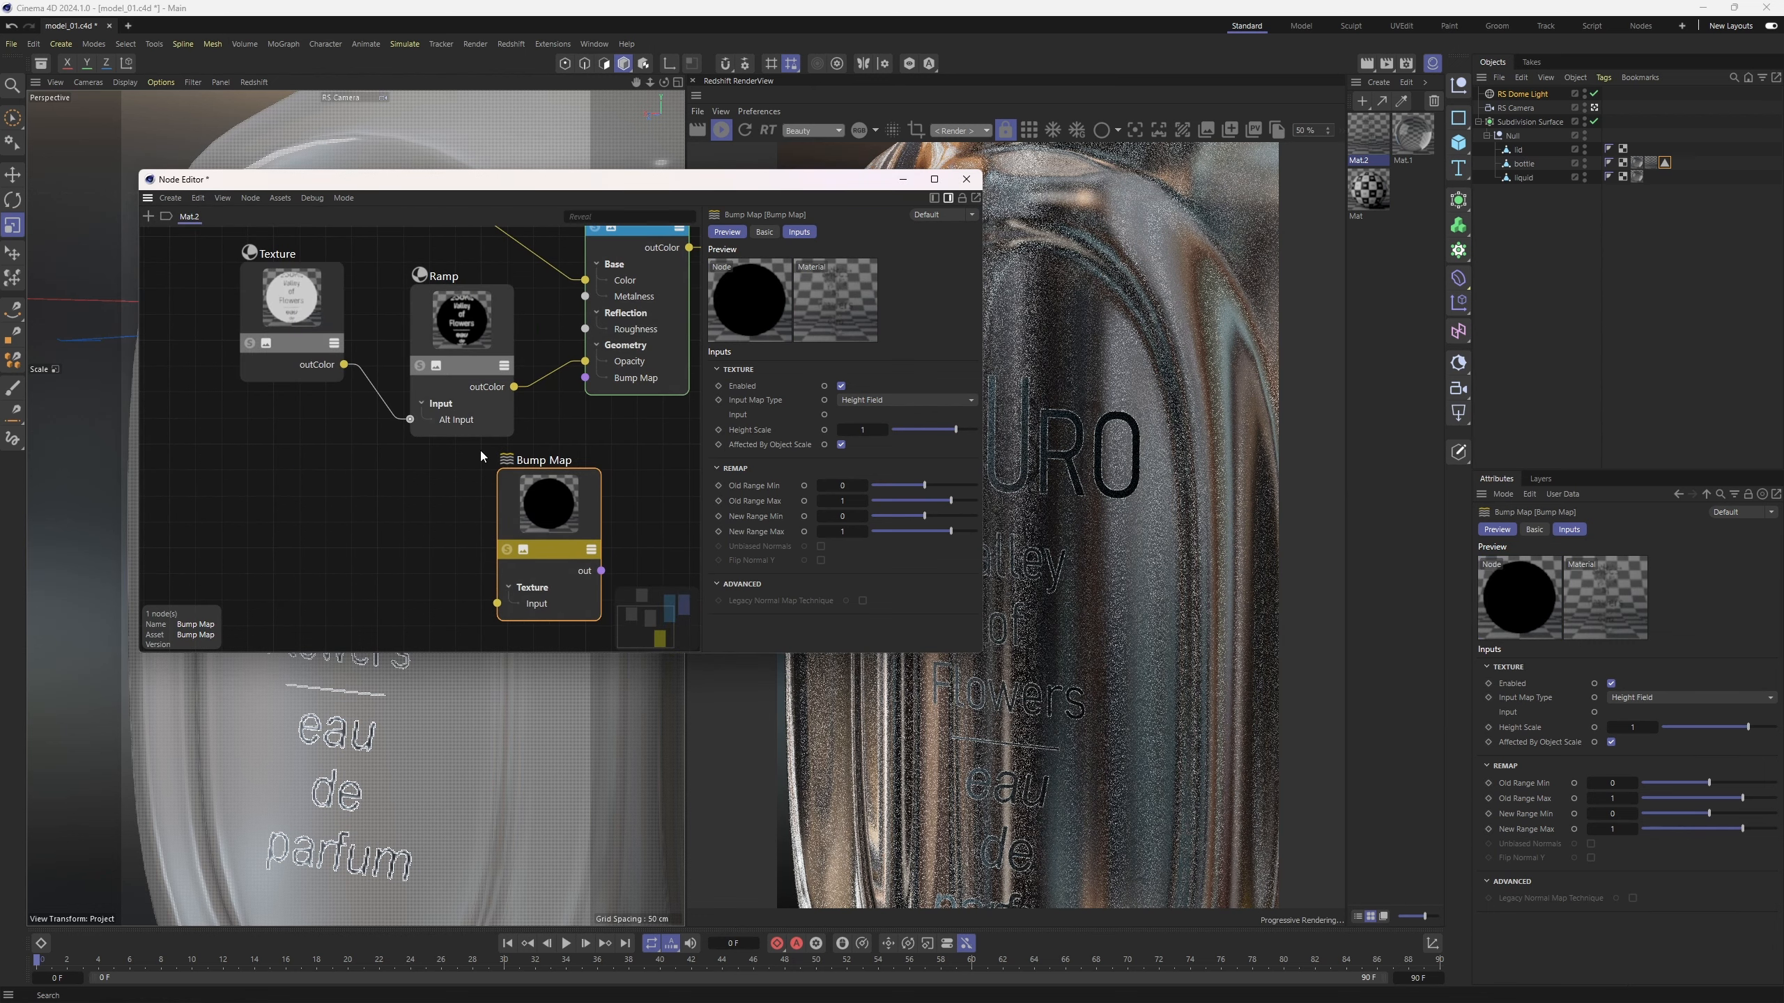
- Connect the Ramp's color output to the Bump Map input and the Bump Map output to RS Standard's Bump Map, checking the lettering up close
left_click(423, 327)
left_click_drag(423, 322, 425, 325)
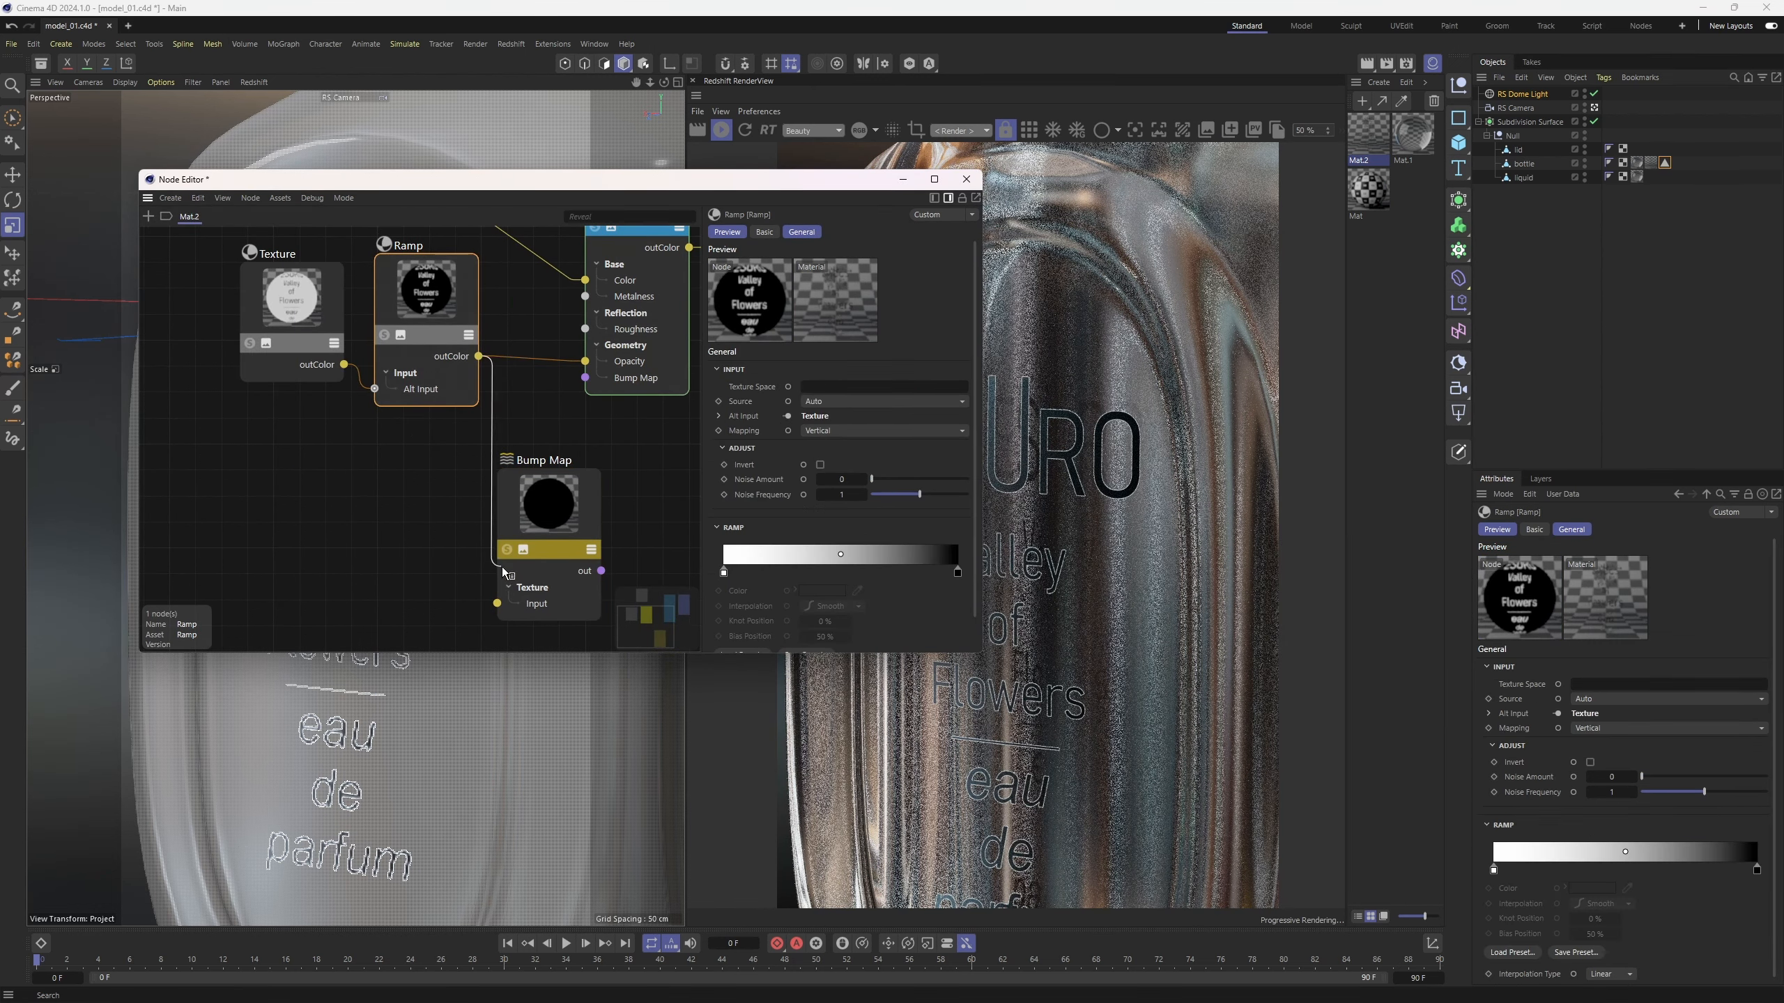
left_click_drag(502, 567, 502, 606)
middle_click_drag(634, 524, 429, 521)
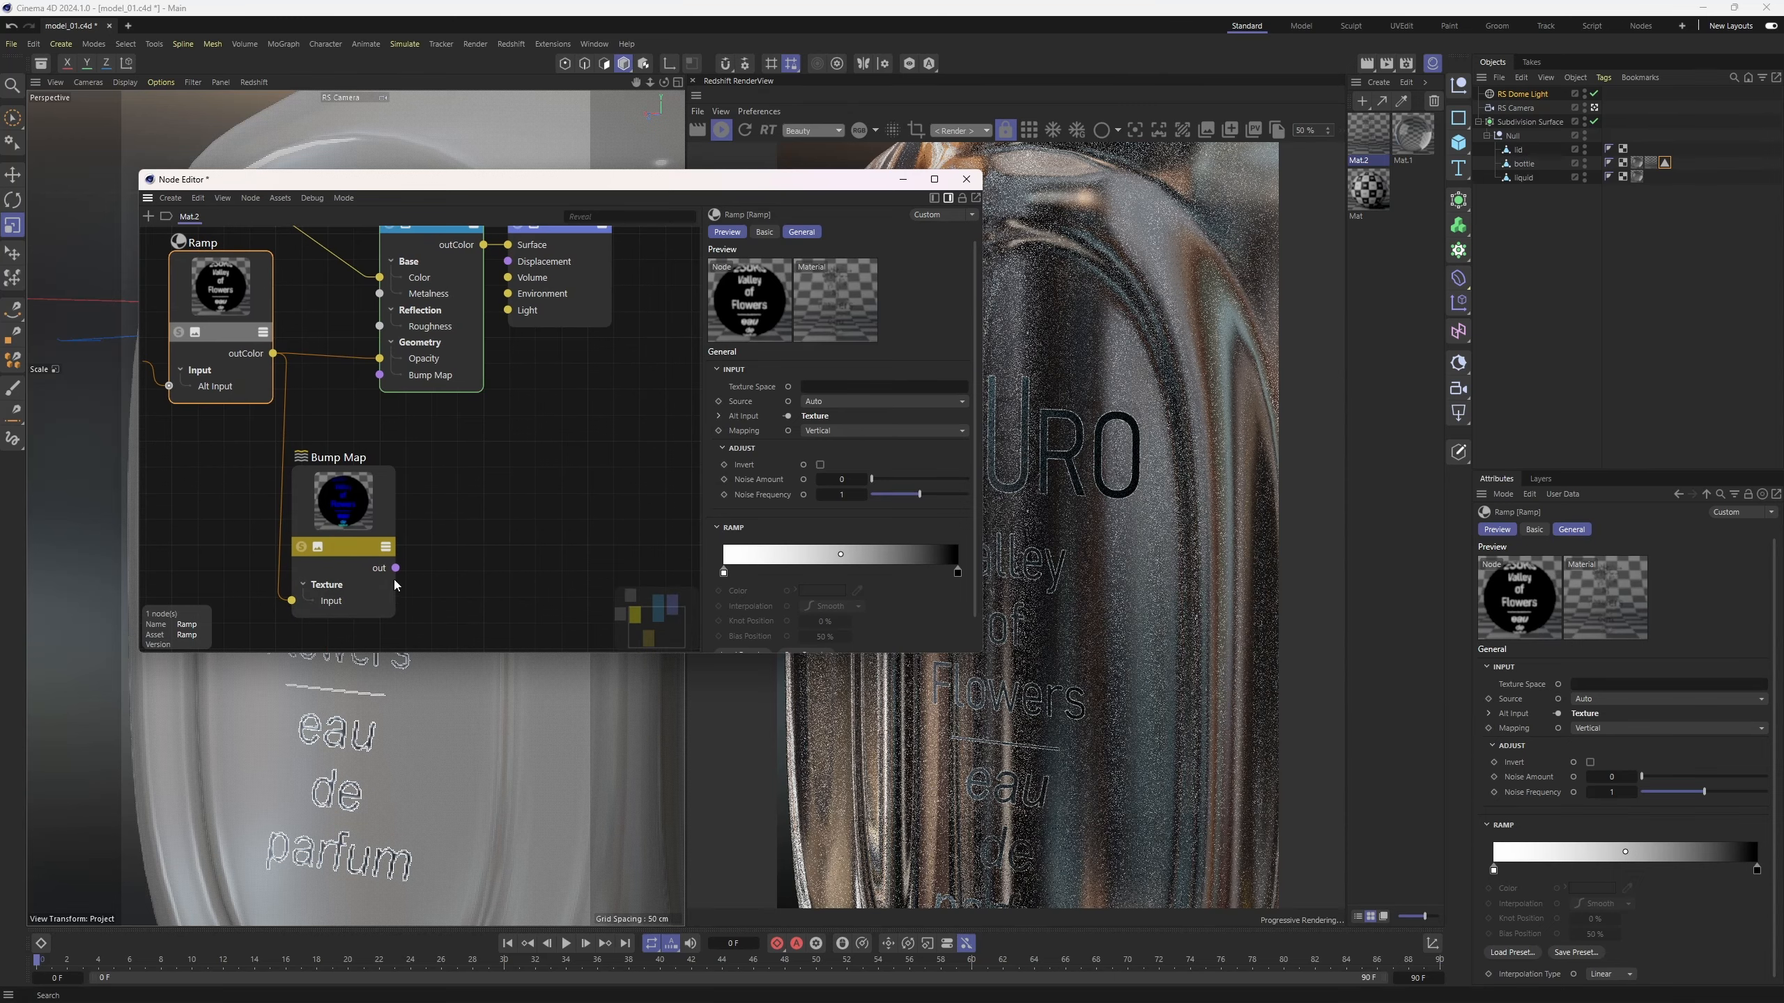
left_click_drag(396, 568, 382, 377)
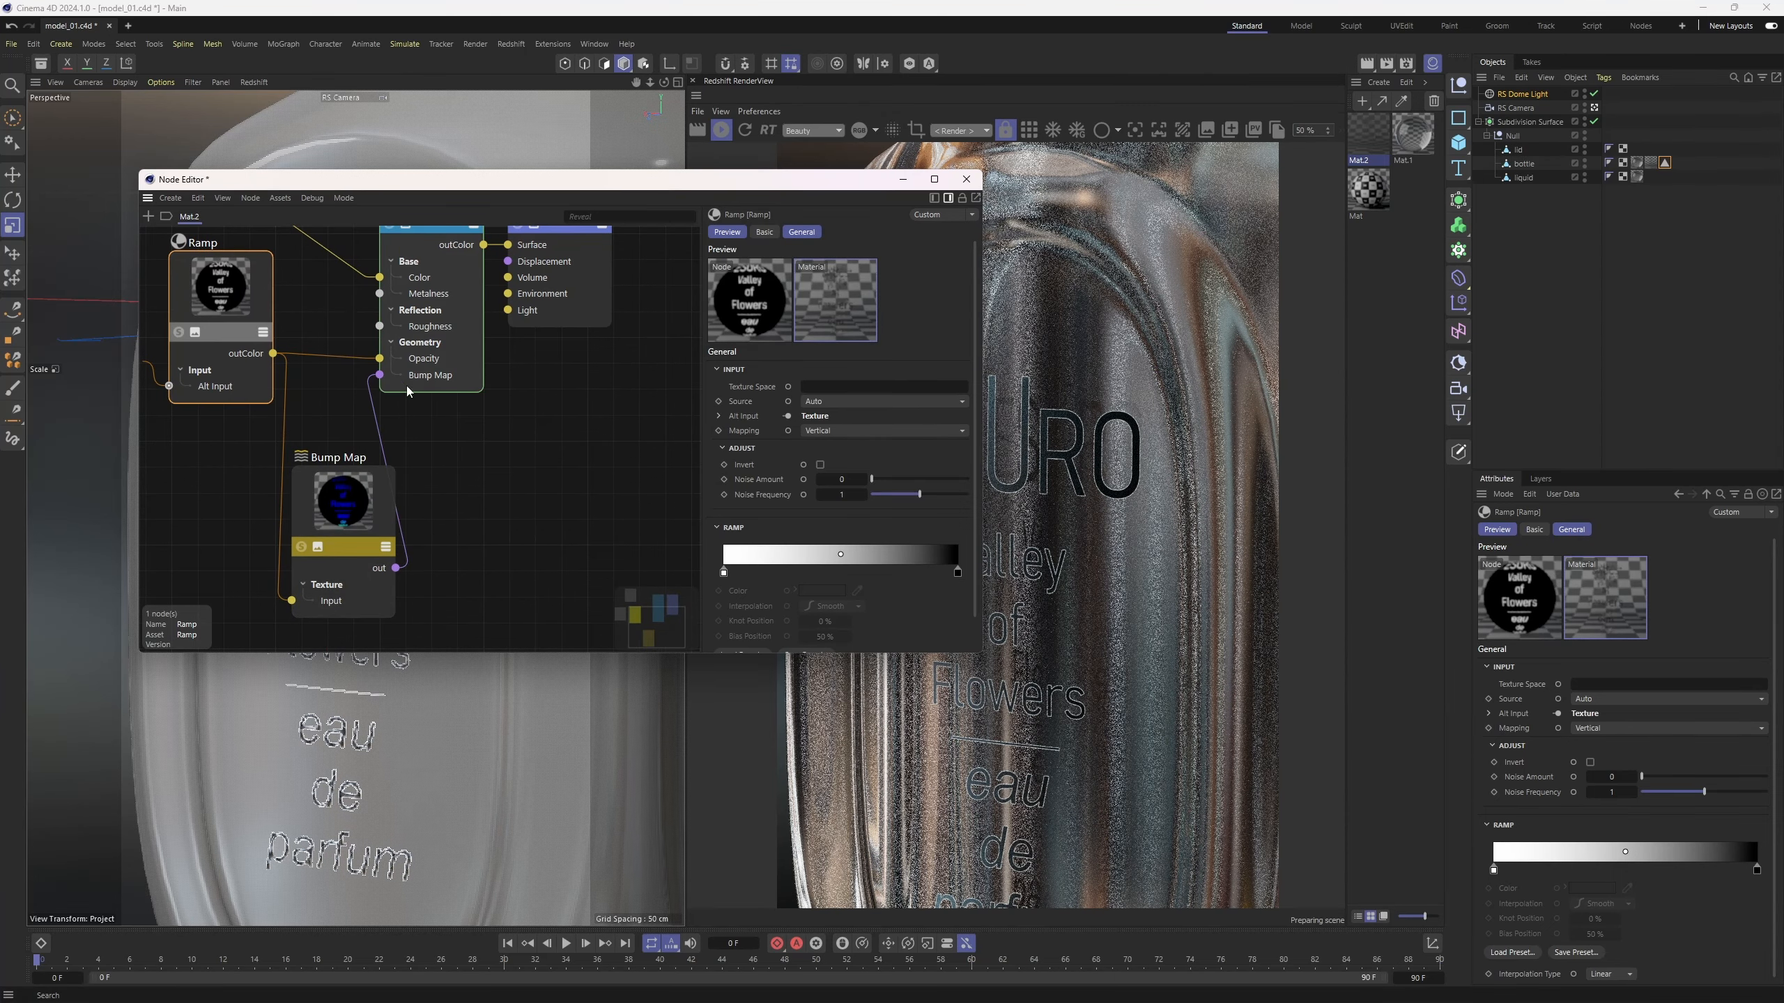
left_click_drag(799, 186, 536, 590)
left_click_drag(450, 422, 358, 425, "alt")
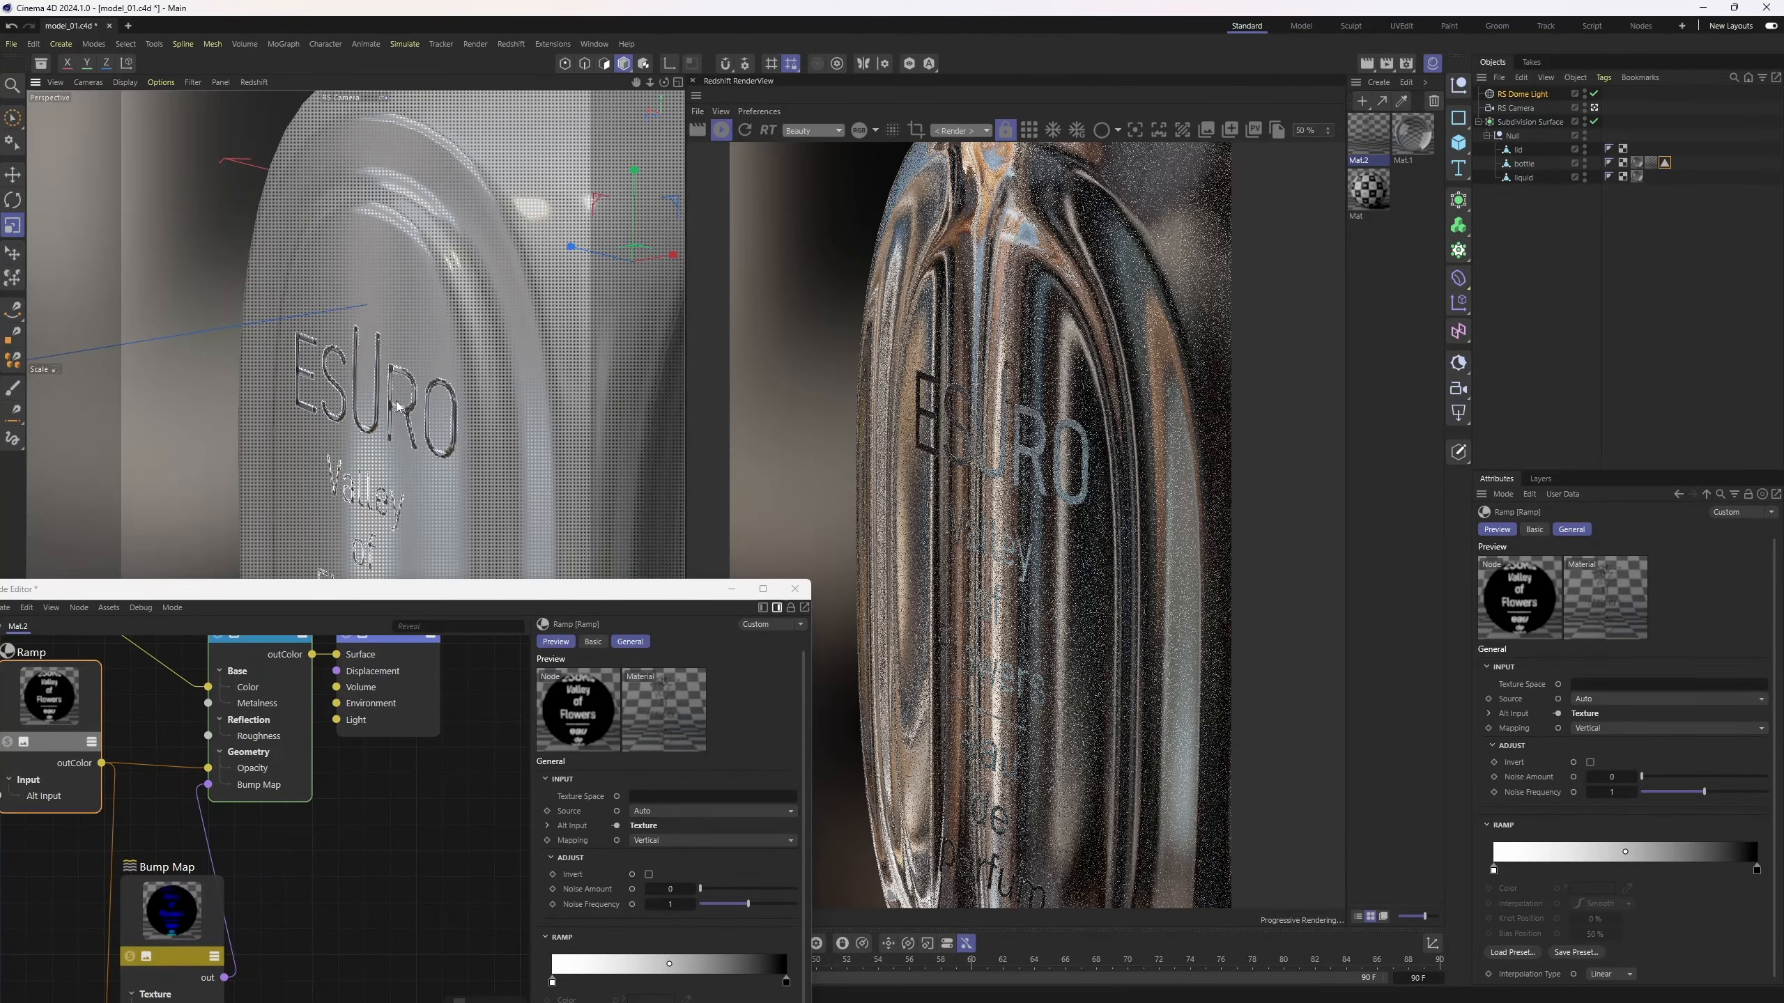
scroll(208, 416, "up", 5)
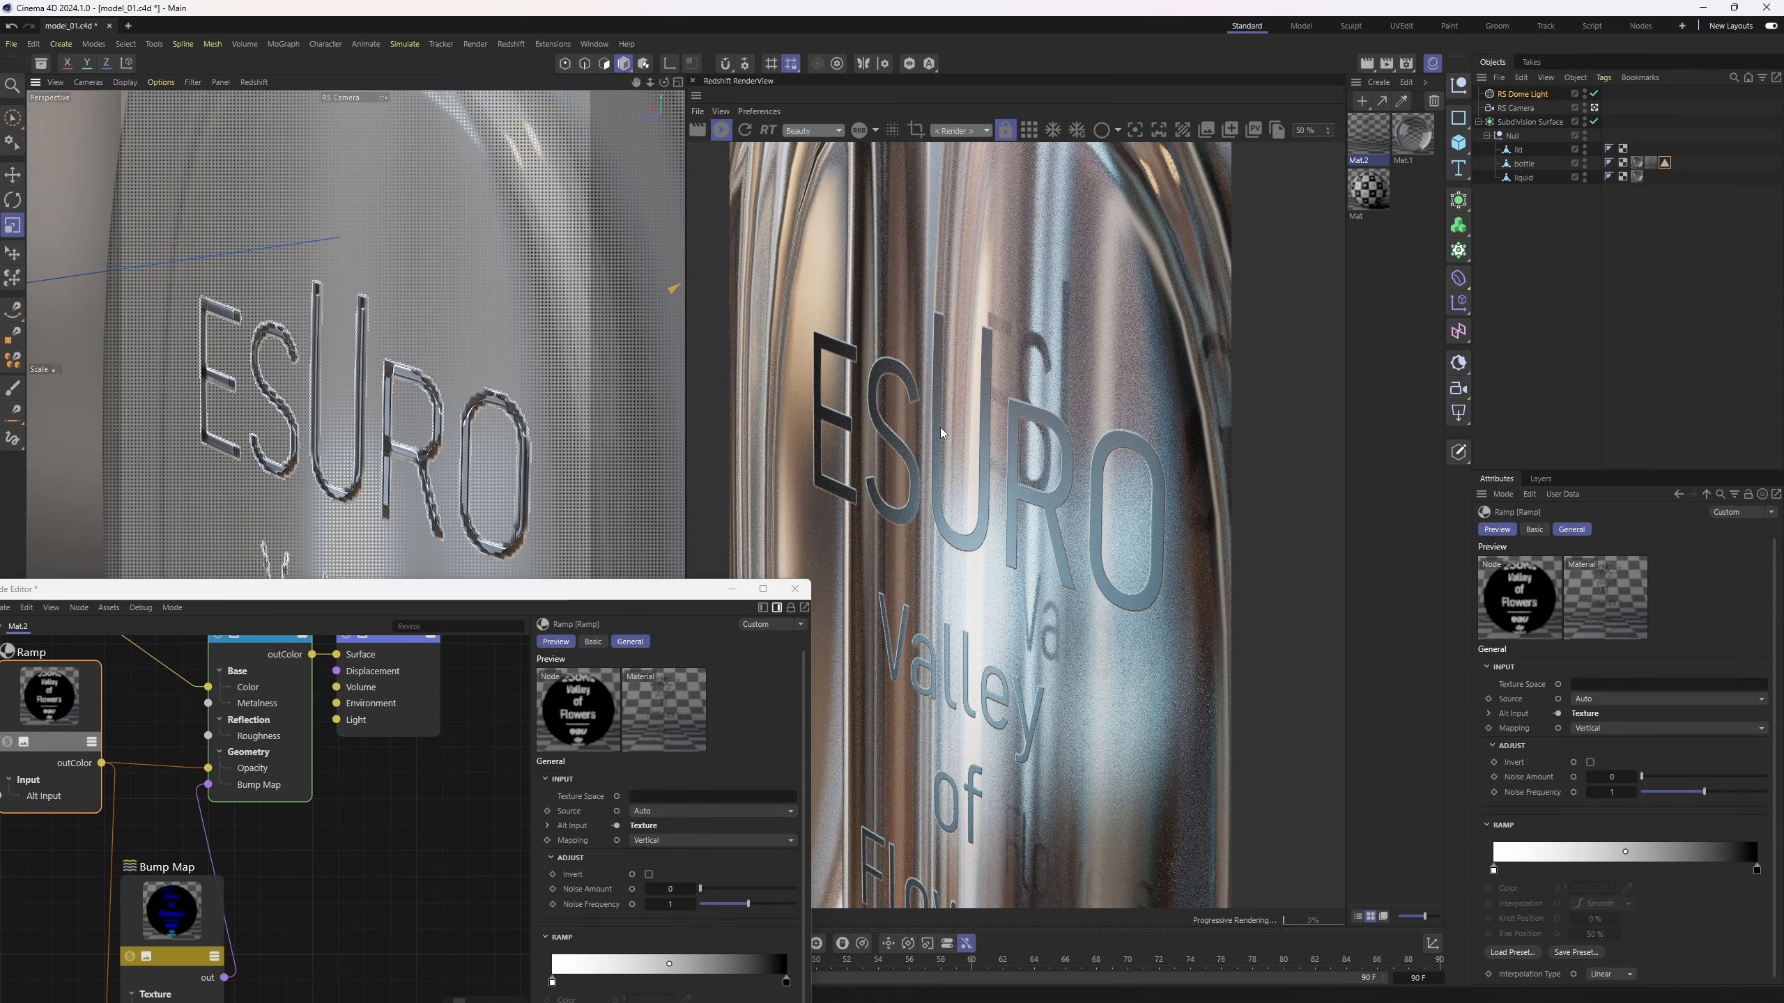
- Set the label material's reflection roughness to 0.1 and IOR to 2, and close the node graph
left_click_drag(631, 592, 597, 351)
middle_click_drag(382, 565, 345, 734)
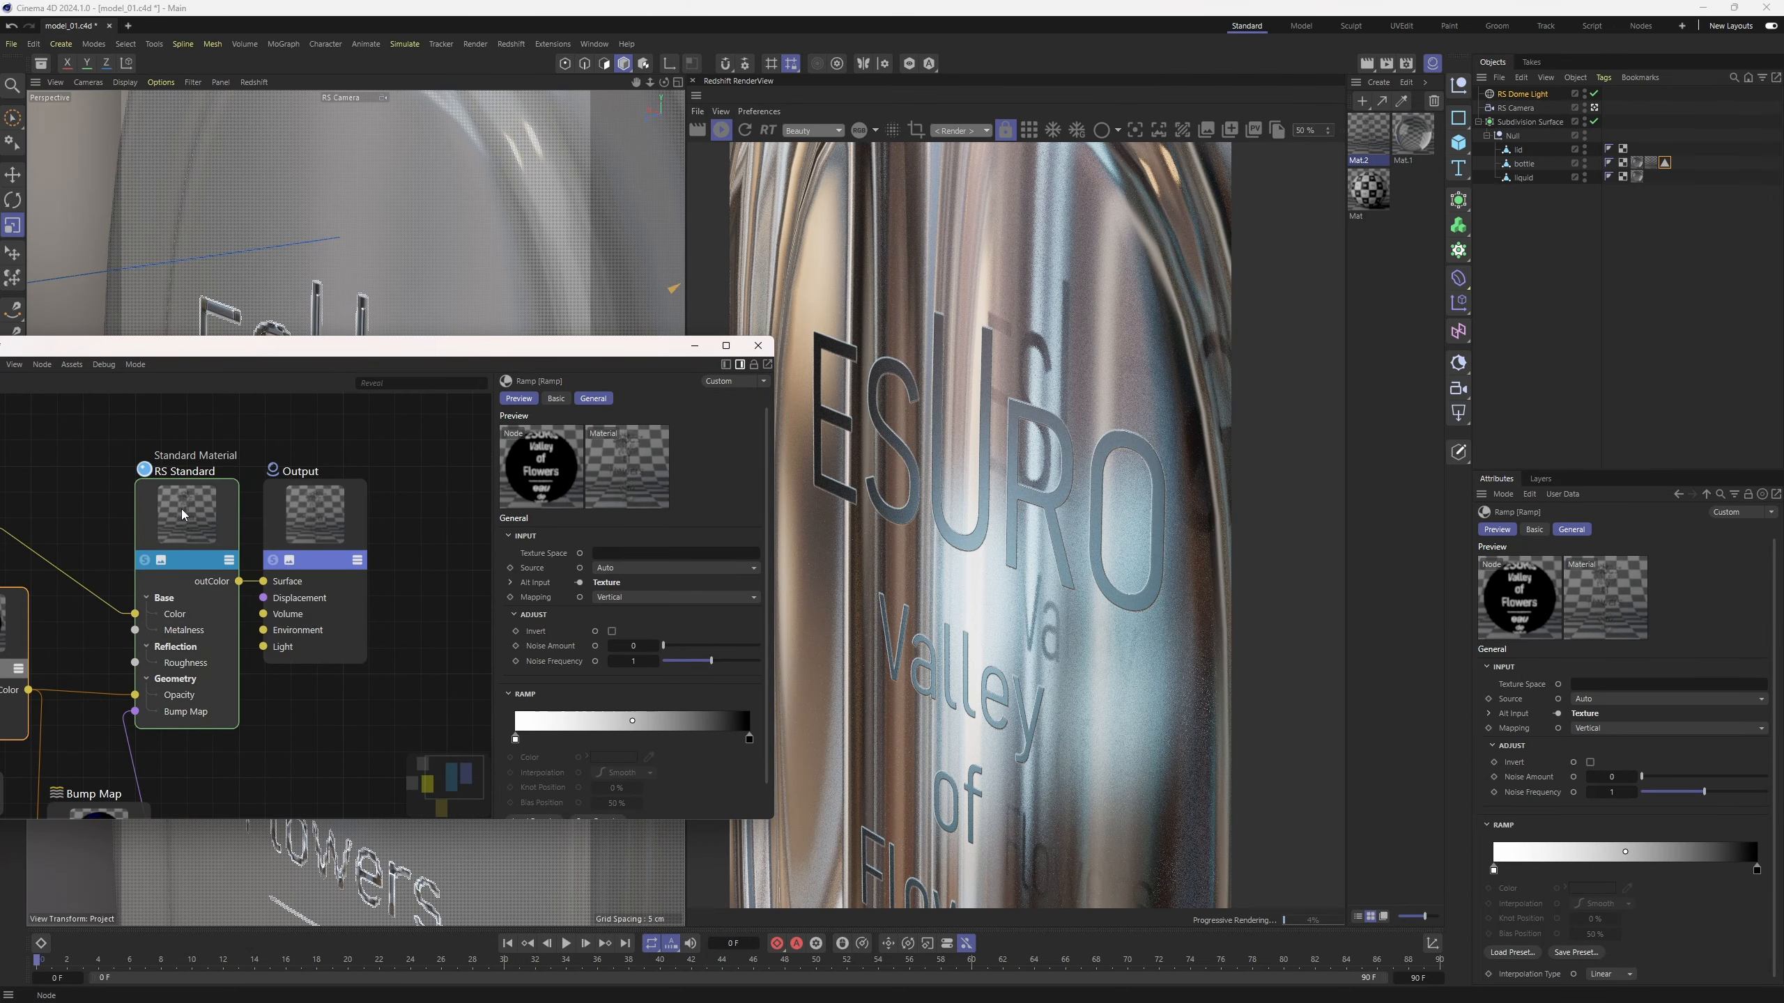
left_click(181, 510)
left_click(608, 683)
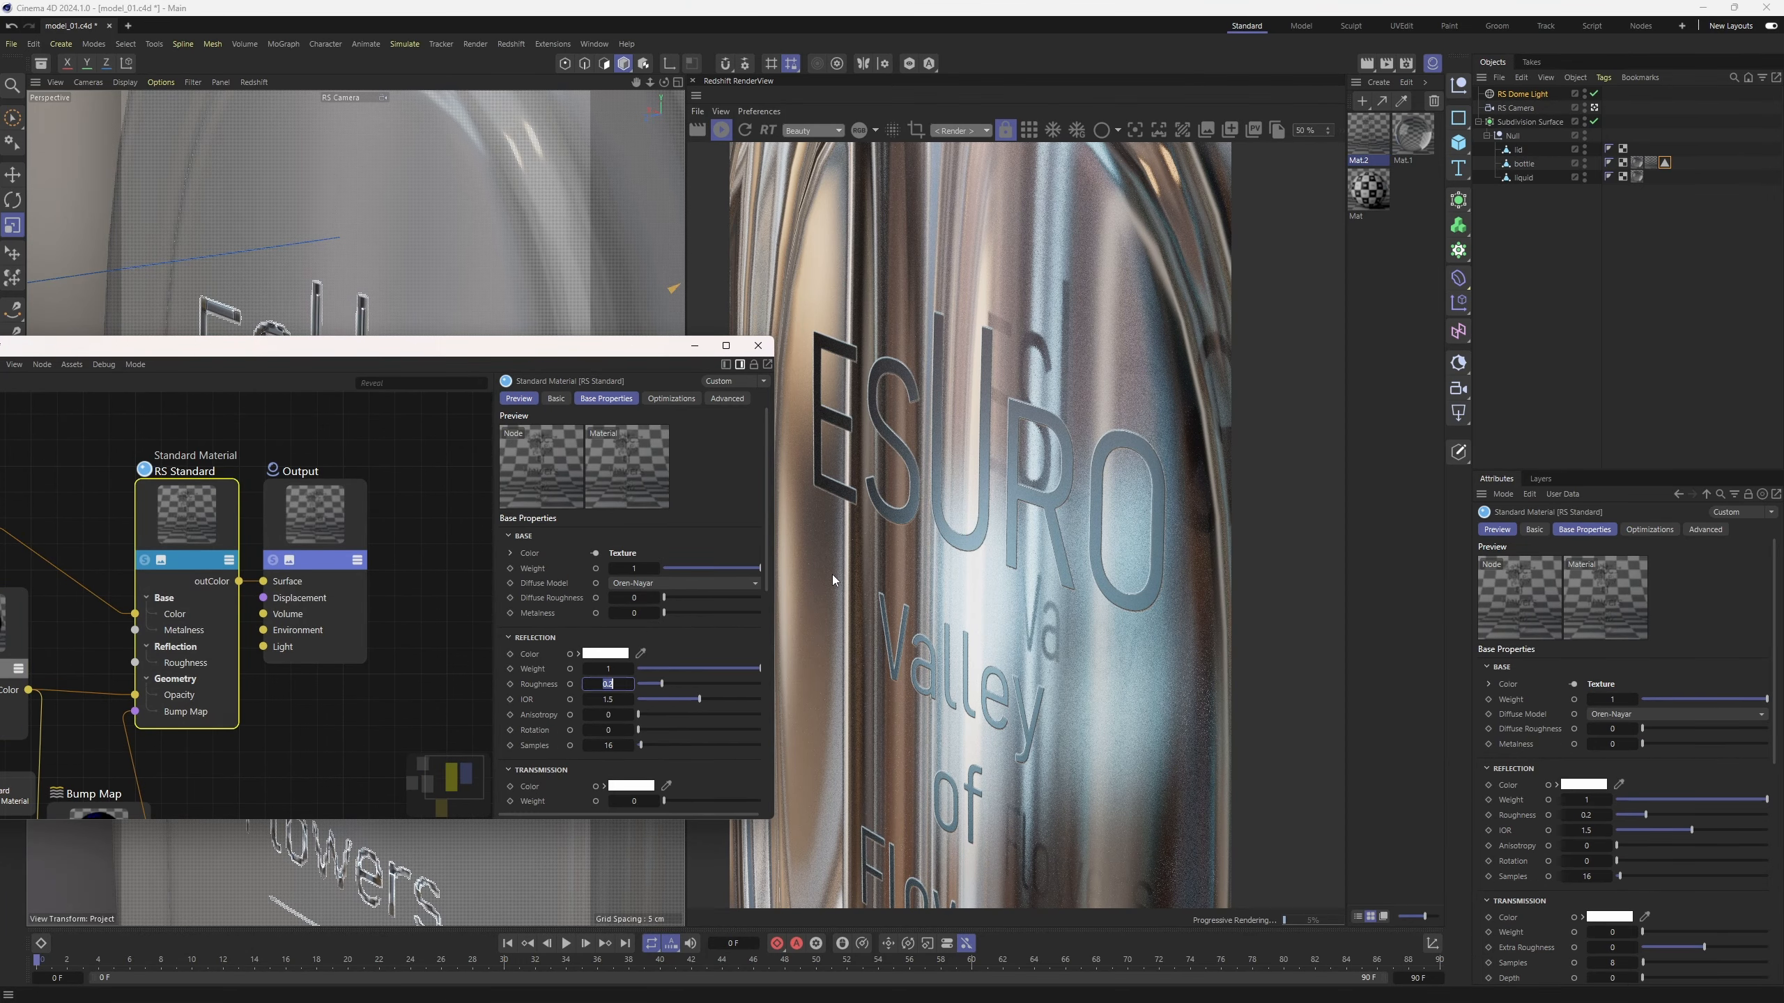
type("0.1")
key("Return")
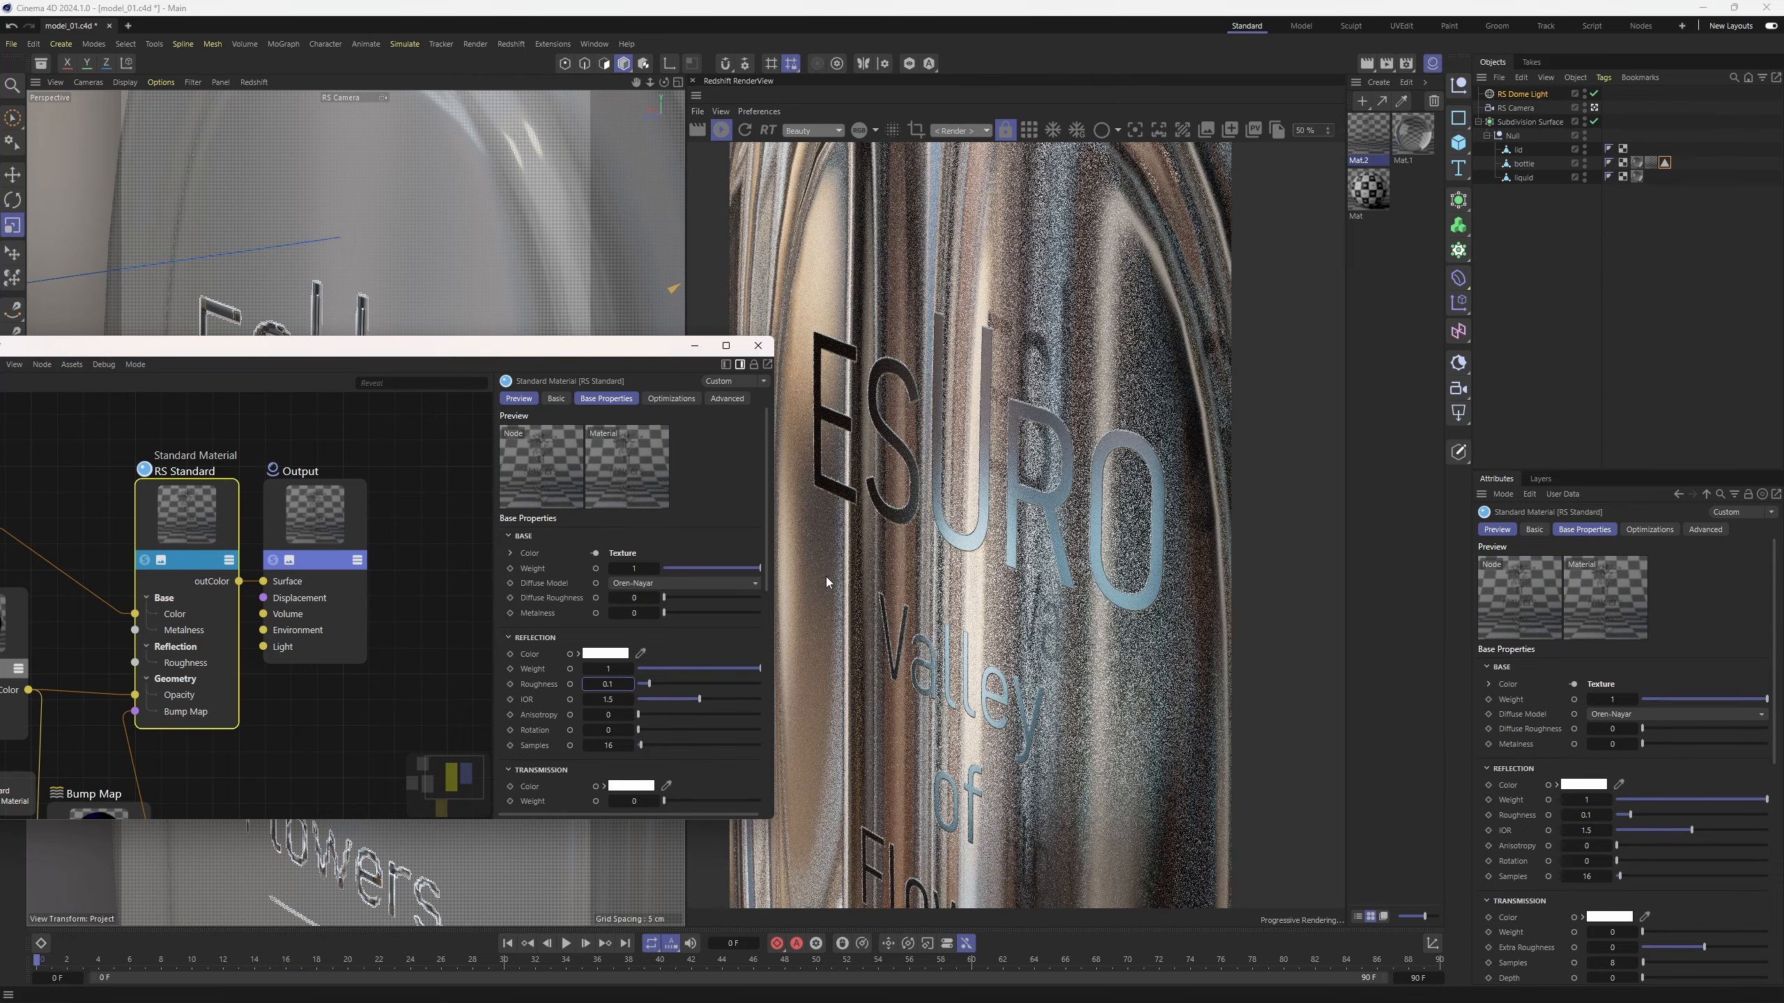
left_click(608, 699)
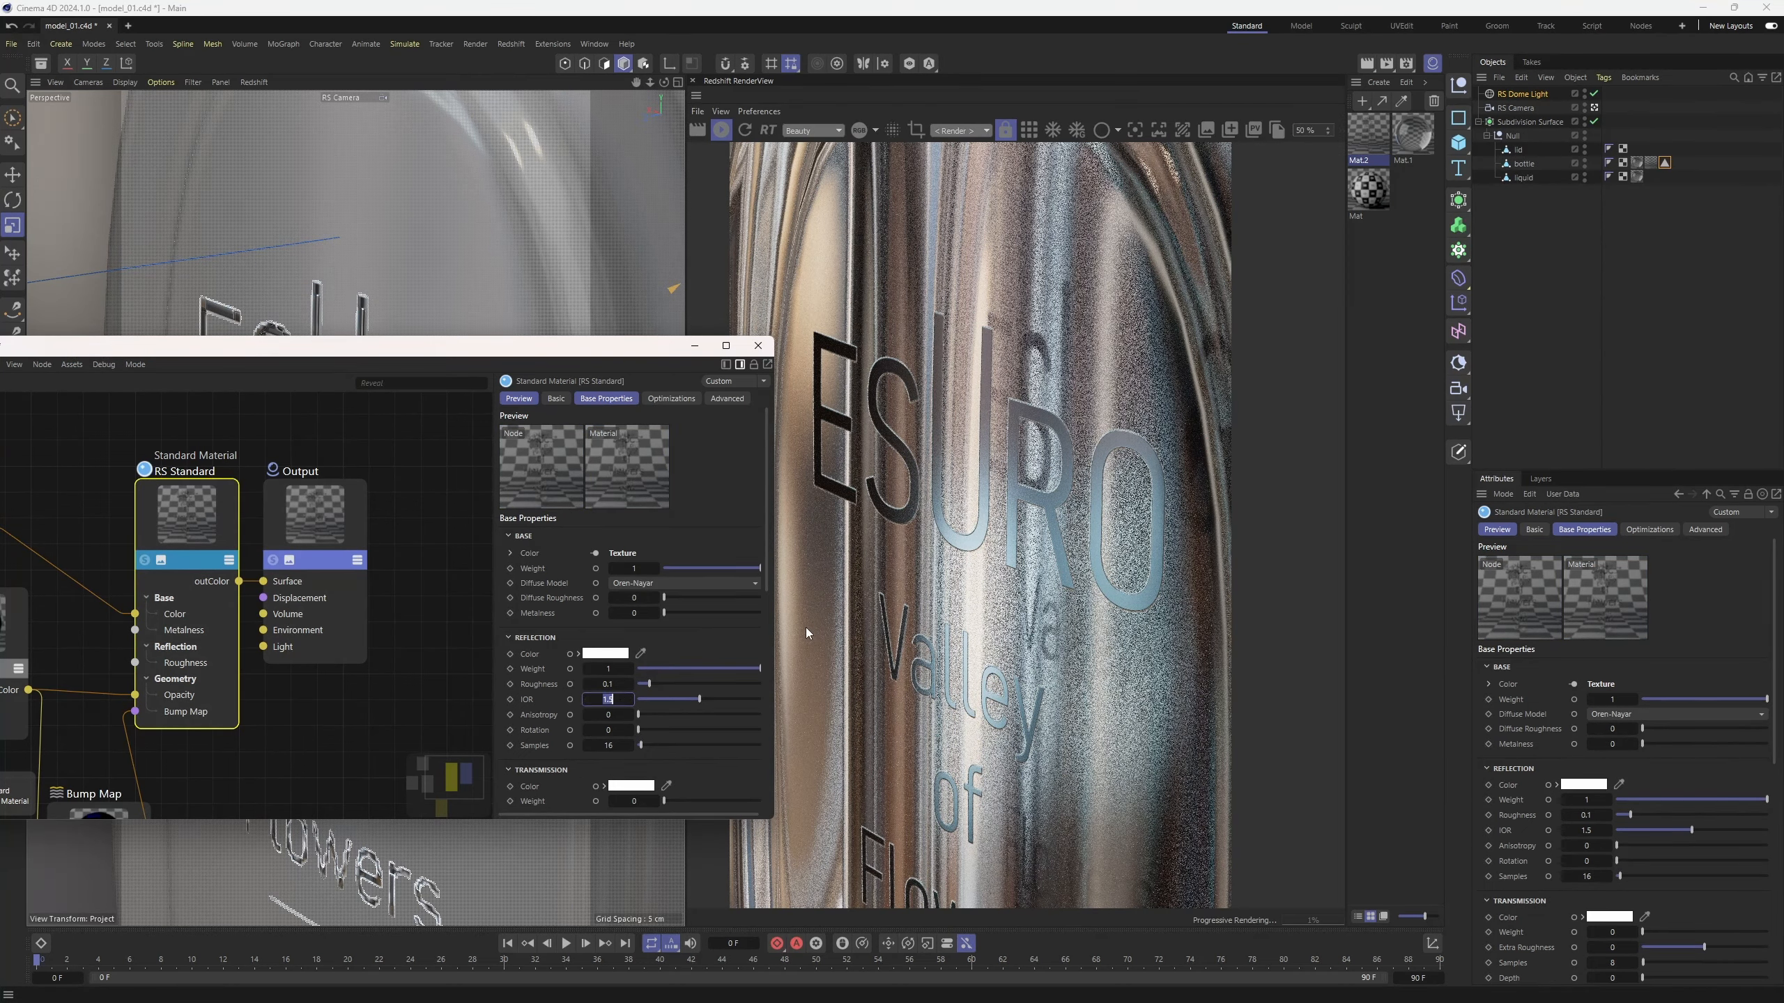
type("2")
key("Return")
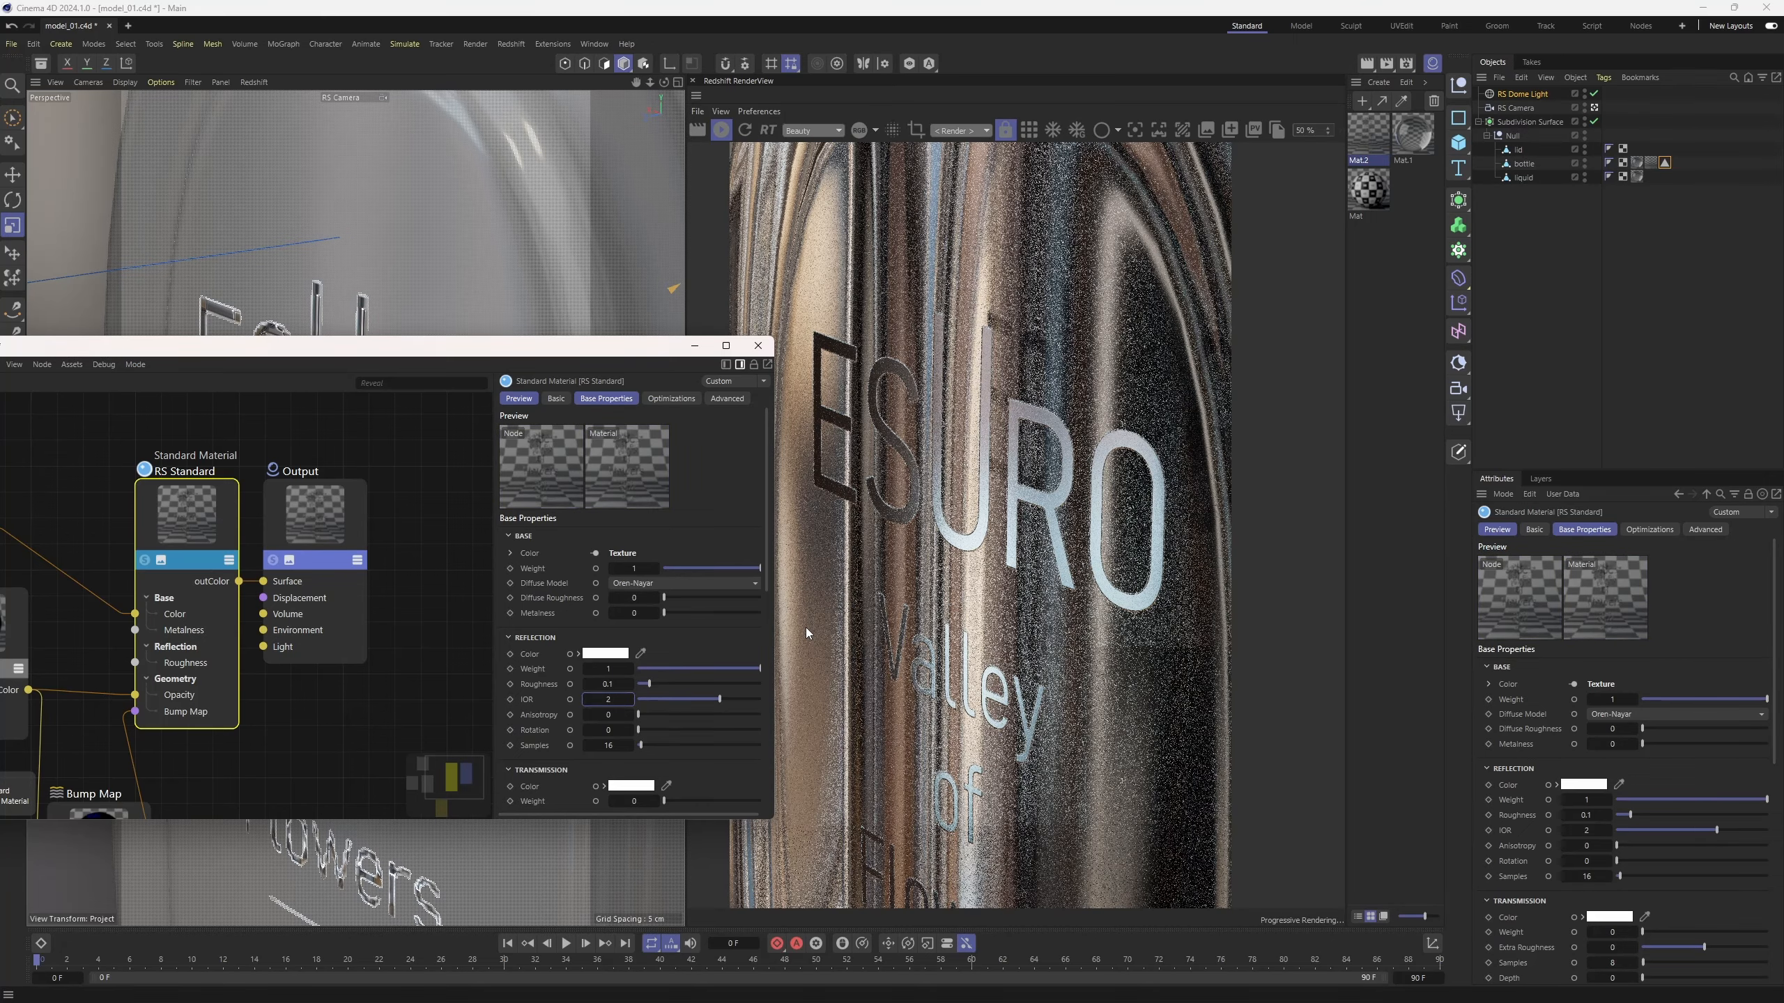
left_click(758, 345)
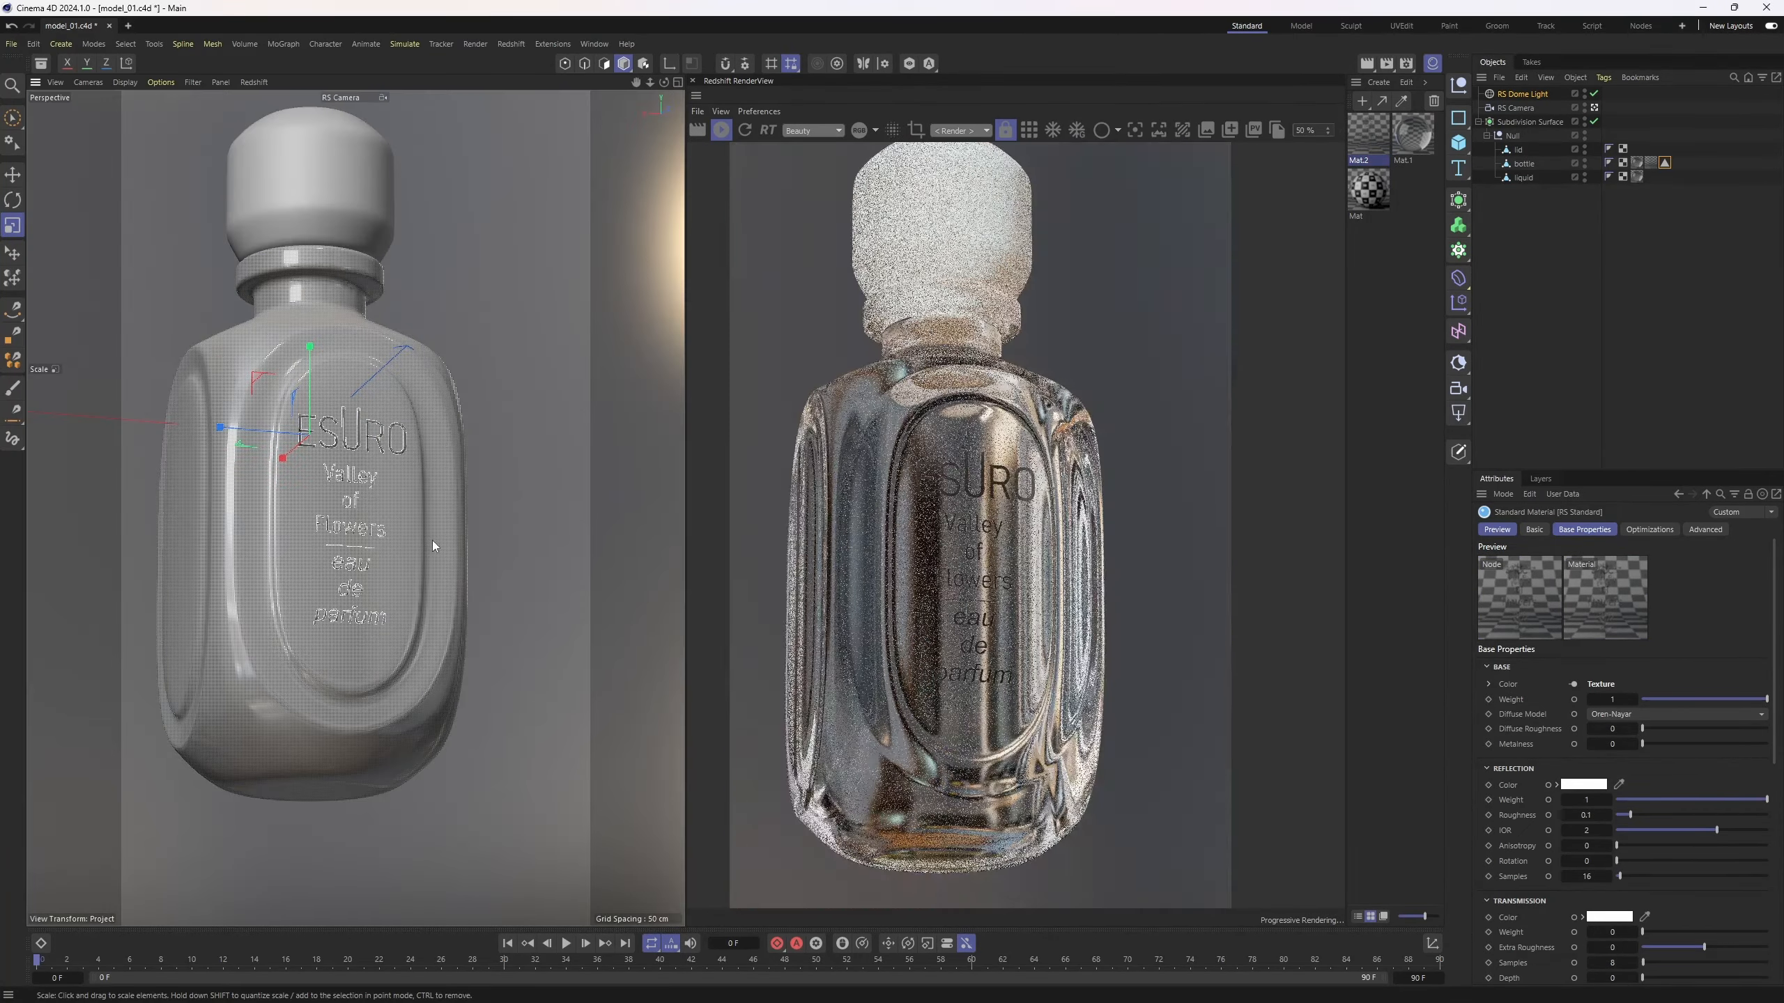
- Frame the whole bottle at a slight angle and set the RS Dome Light's heading rotation to 0°
middle_click_drag(432, 547, 476, 552, "alt")
left_click_drag(489, 553, 446, 538, "alt")
middle_click_drag(446, 538, 451, 589, "alt")
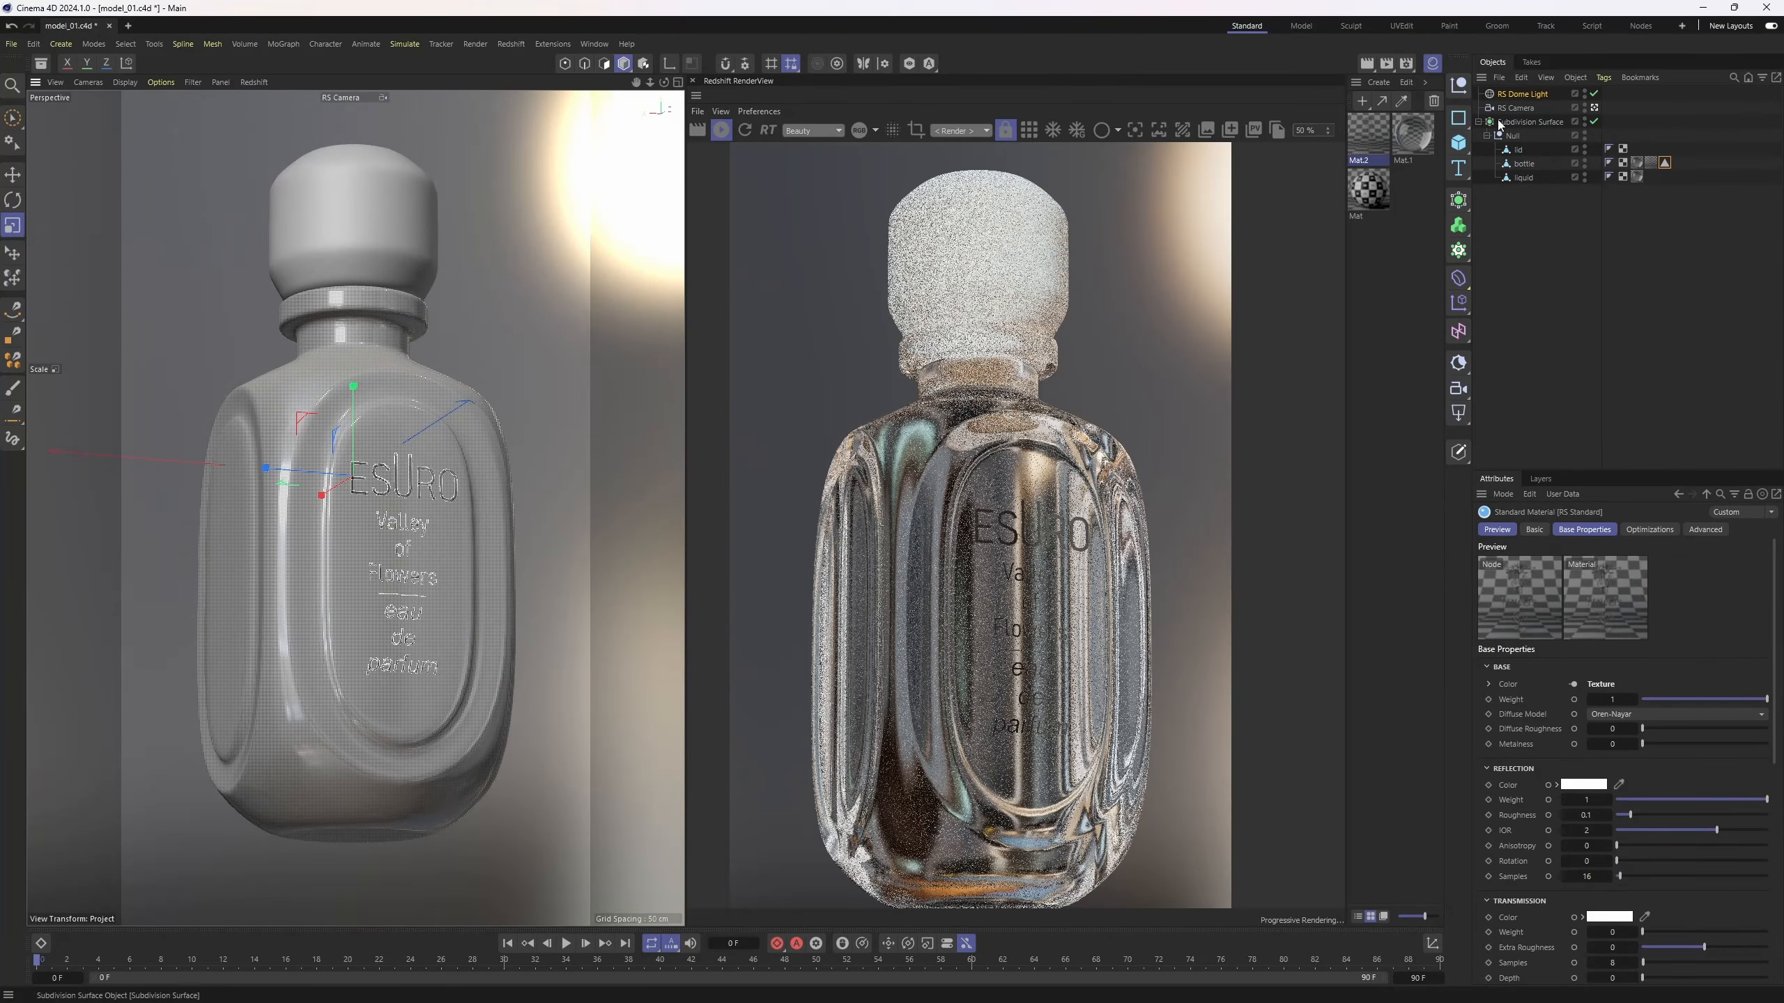
left_click_drag(467, 565, 455, 538, "alt")
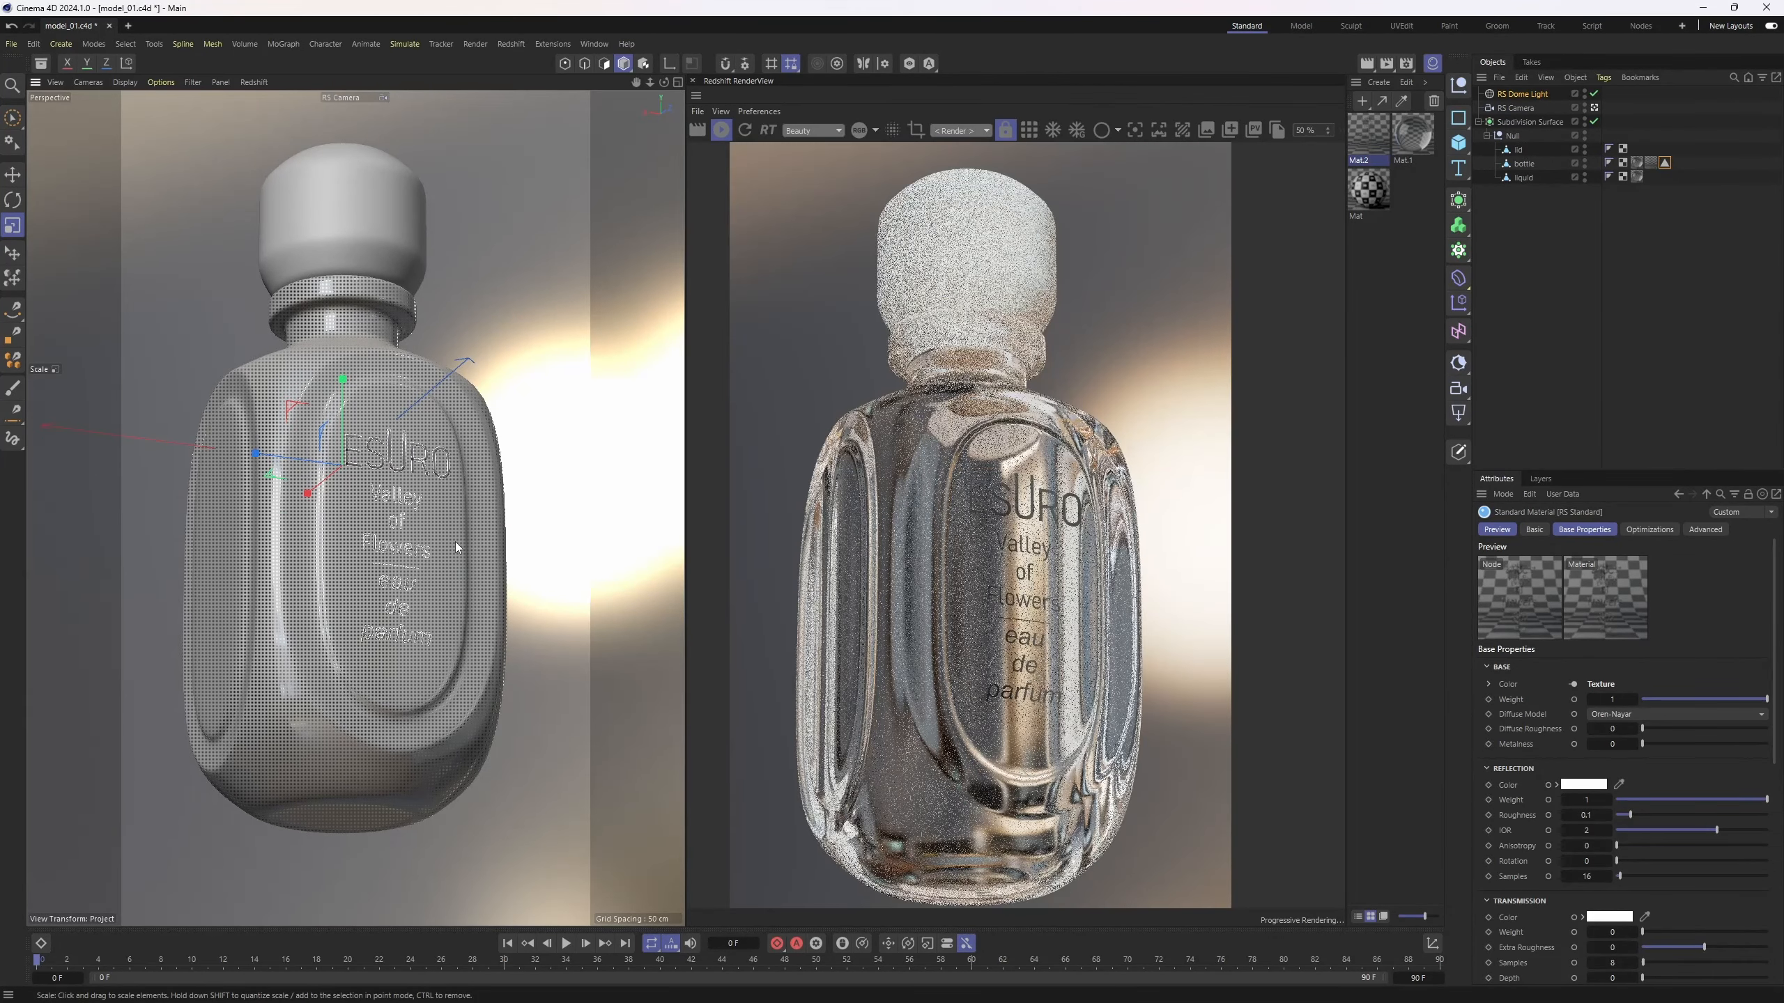
left_click(1537, 95)
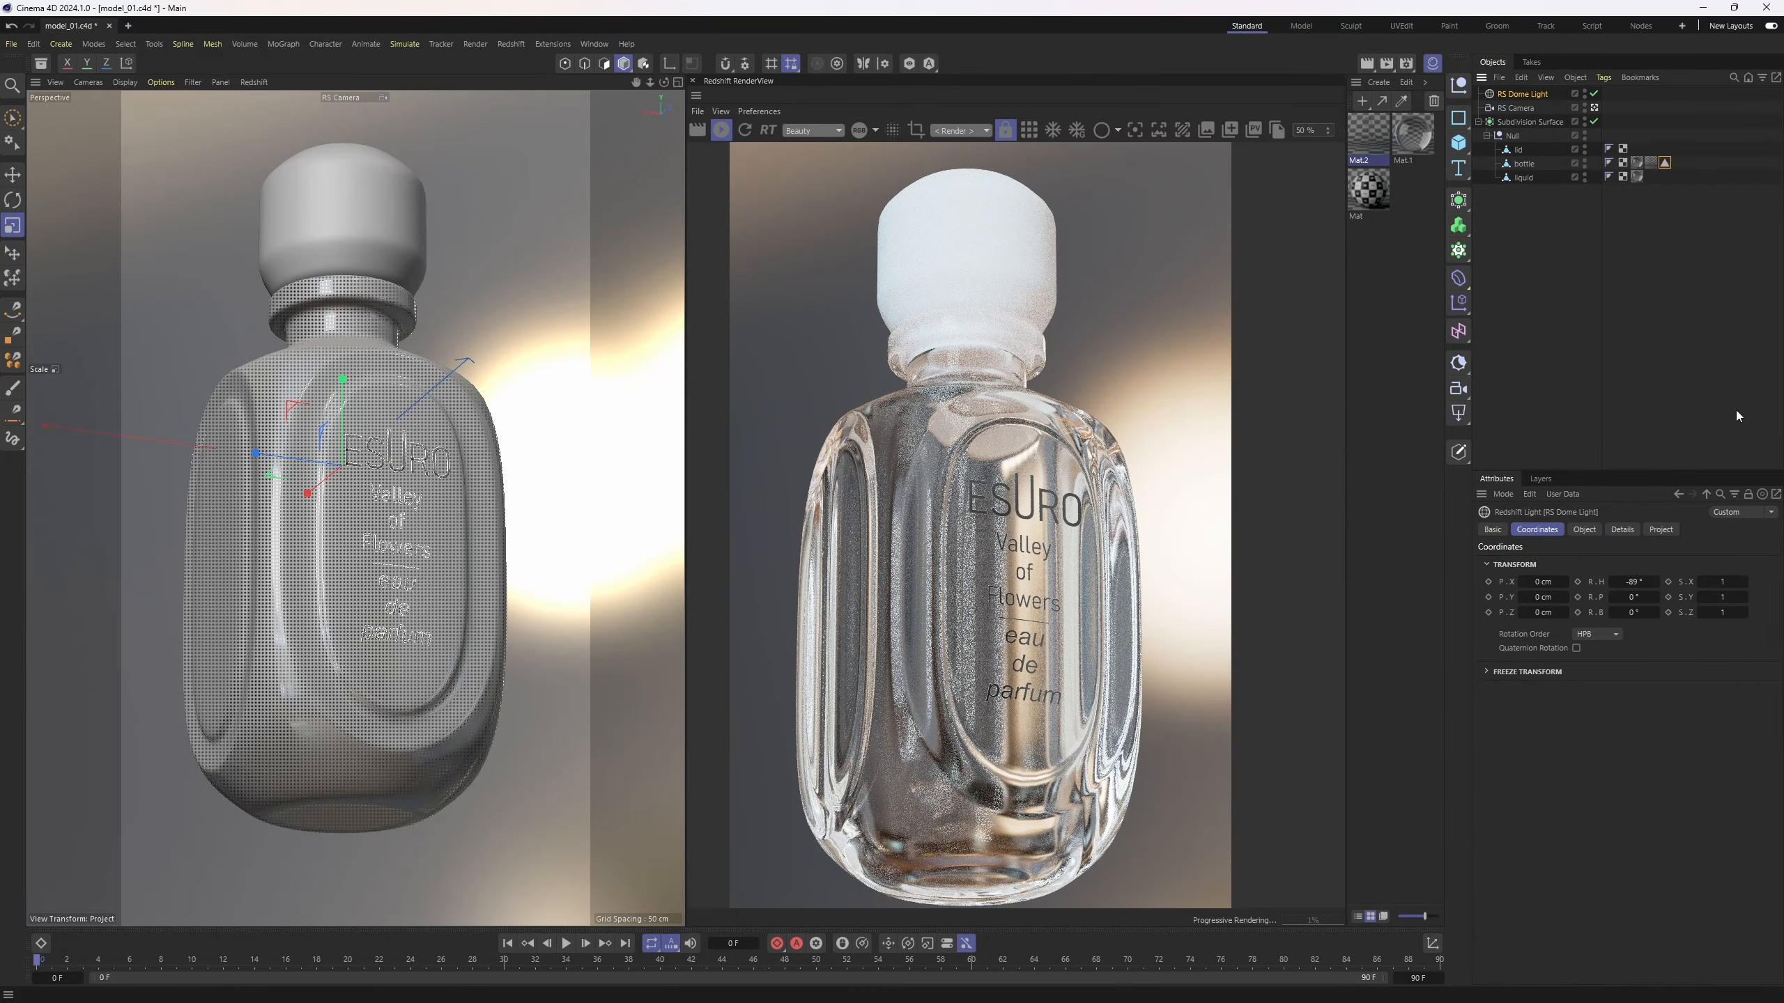
left_click(1636, 582)
type("0")
key("Return")
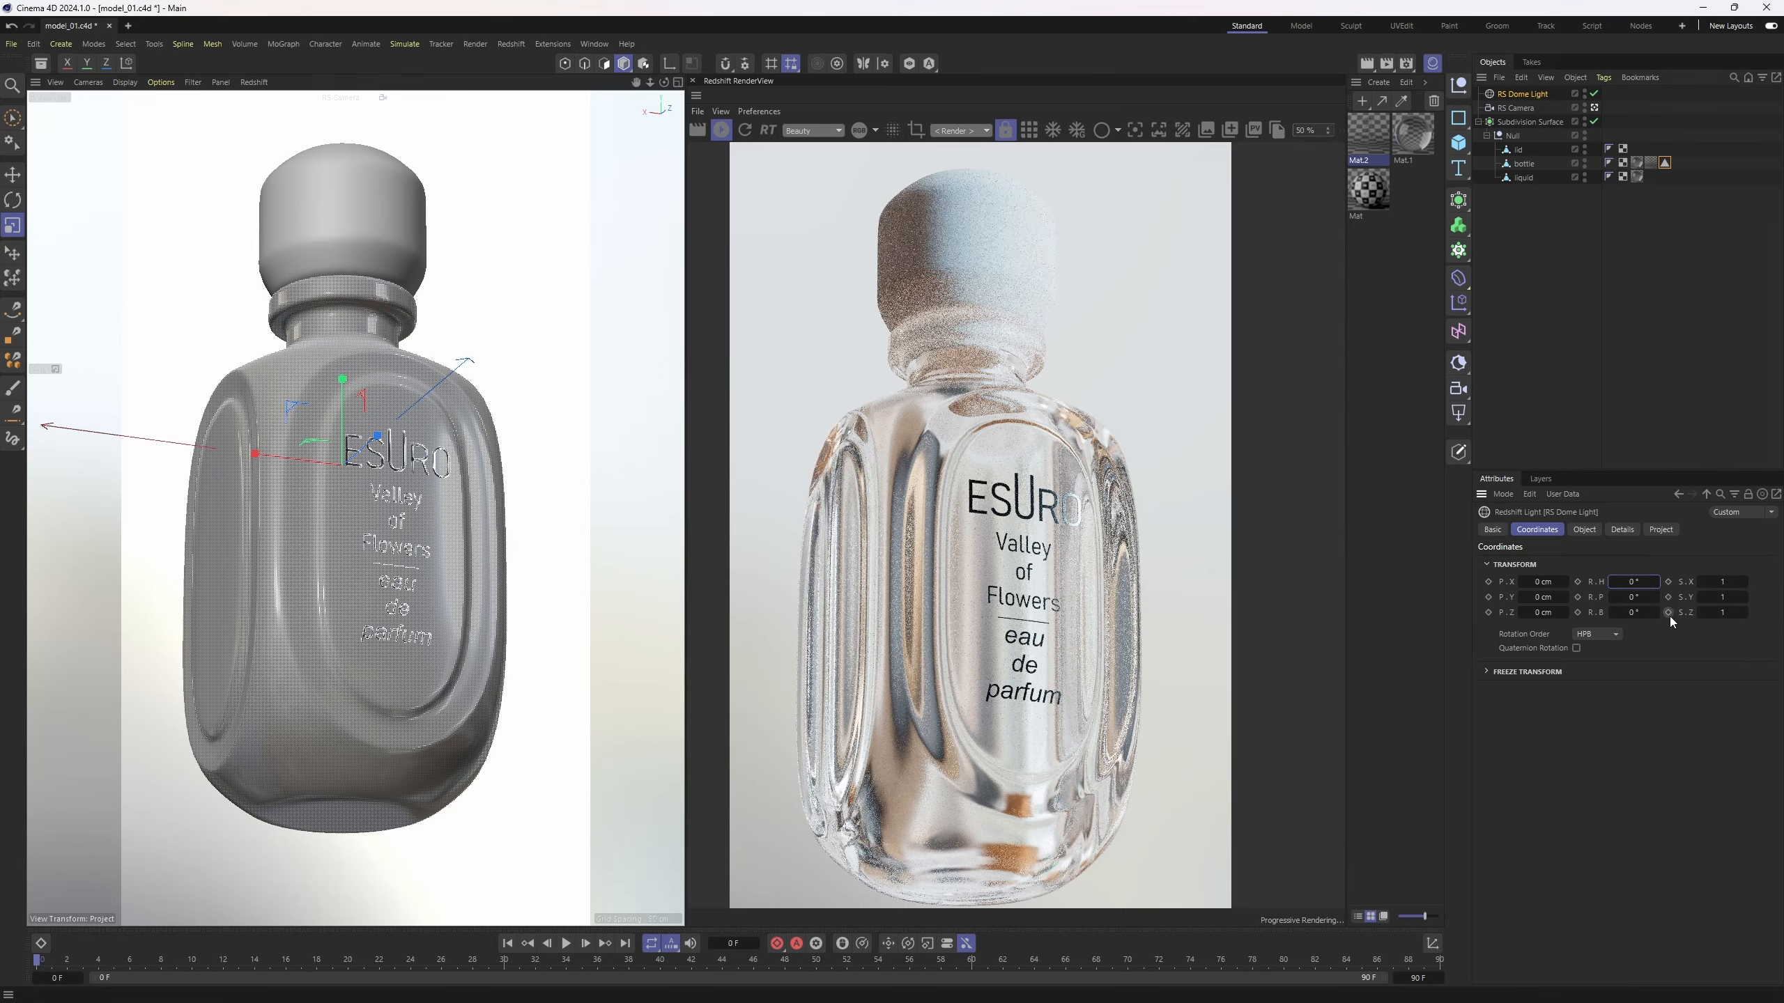
middle_click_drag(336, 654, 348, 654, "alt")
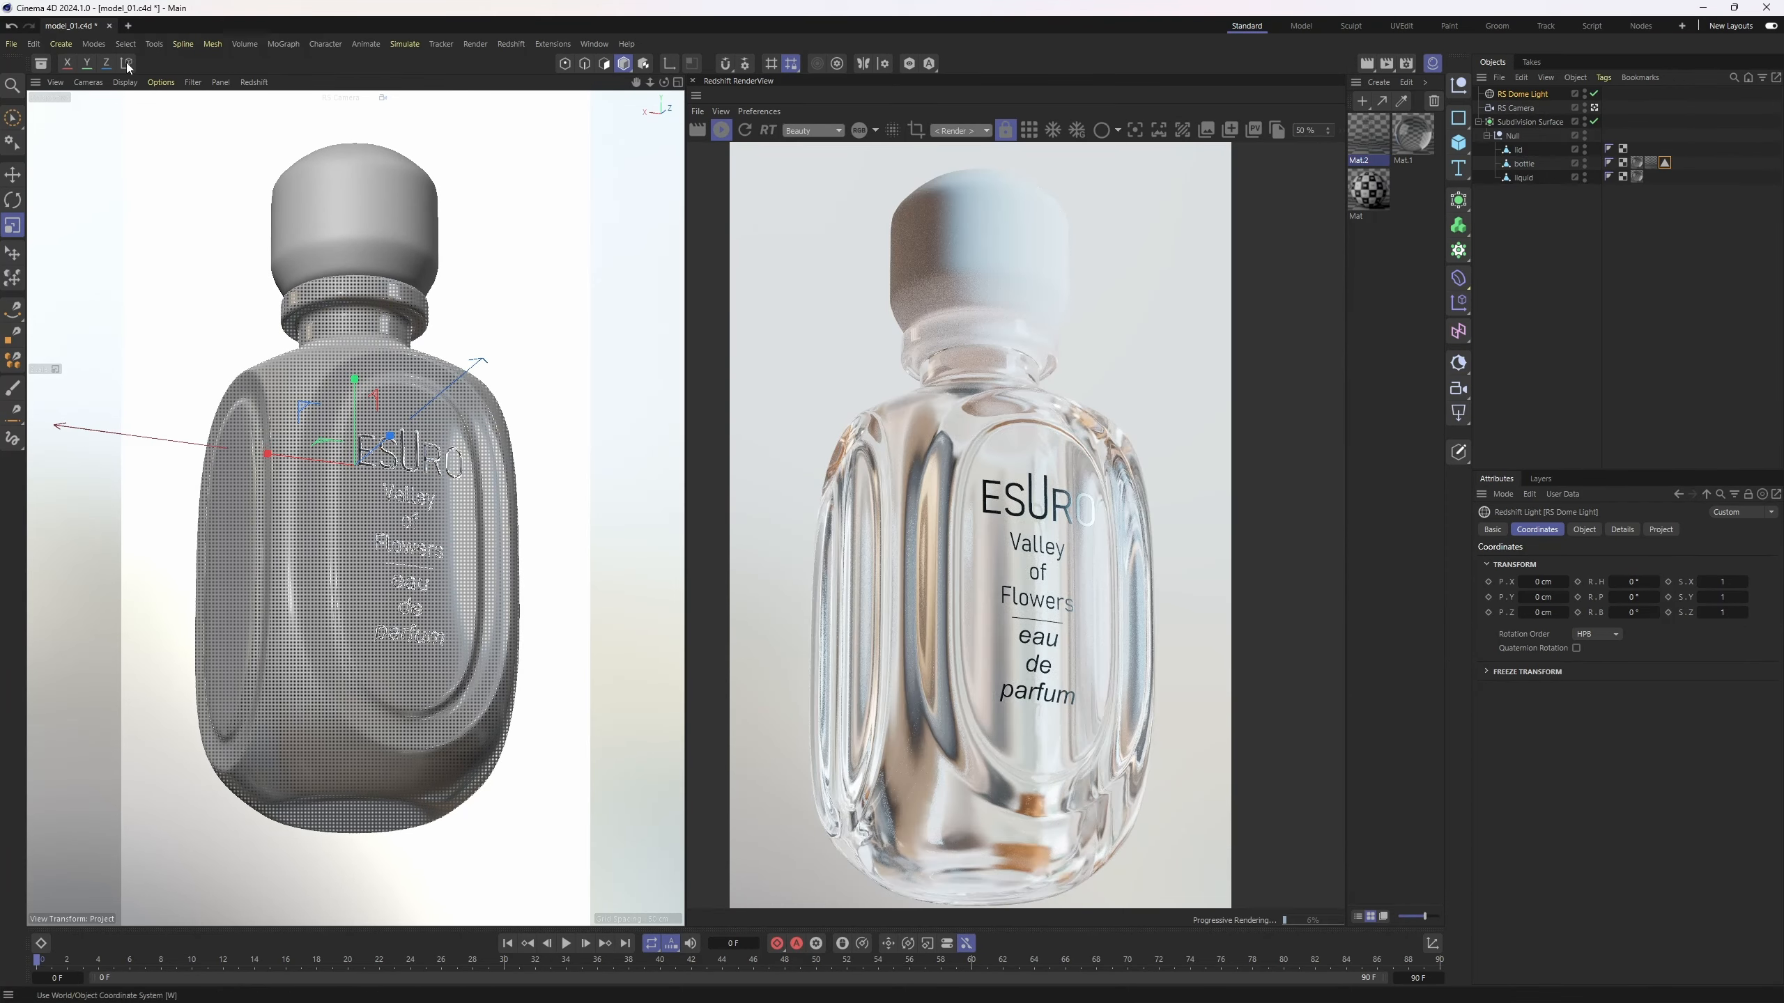
- Search the asset library's materials for wood, add Wood Walnut 001 90cm to the scene and apply it to the lid
left_click(44, 62)
left_click(144, 101)
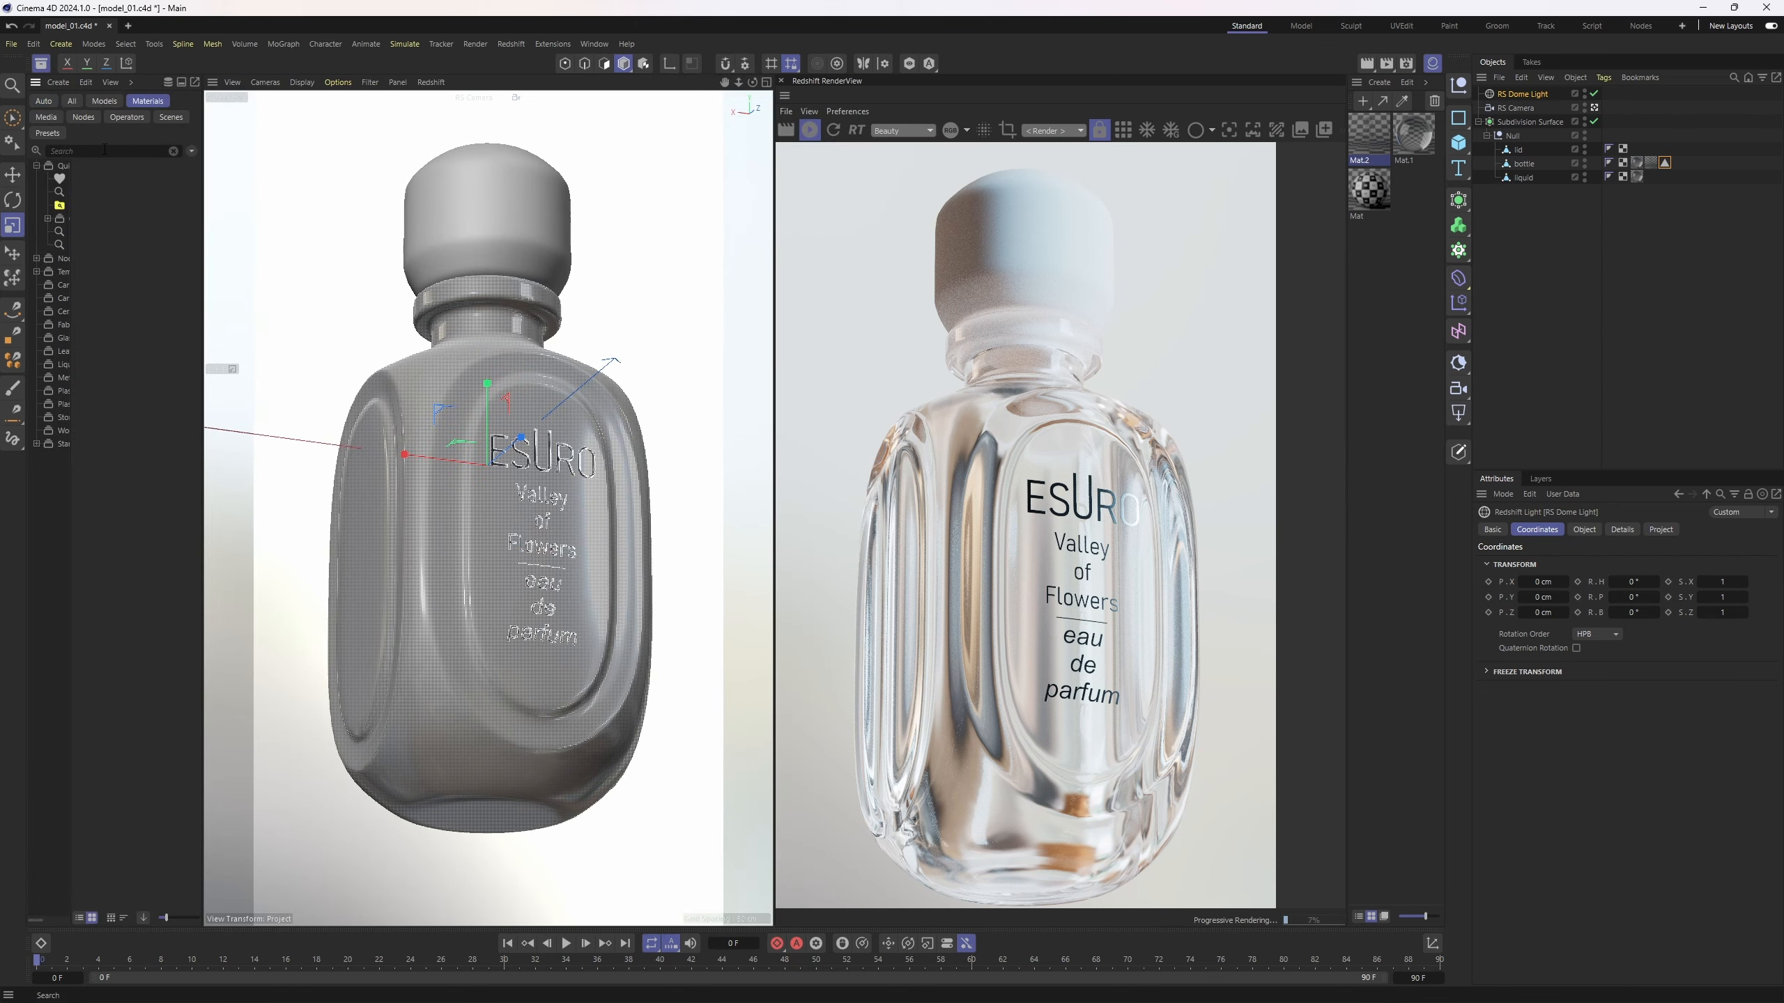
left_click(103, 150)
type("wood")
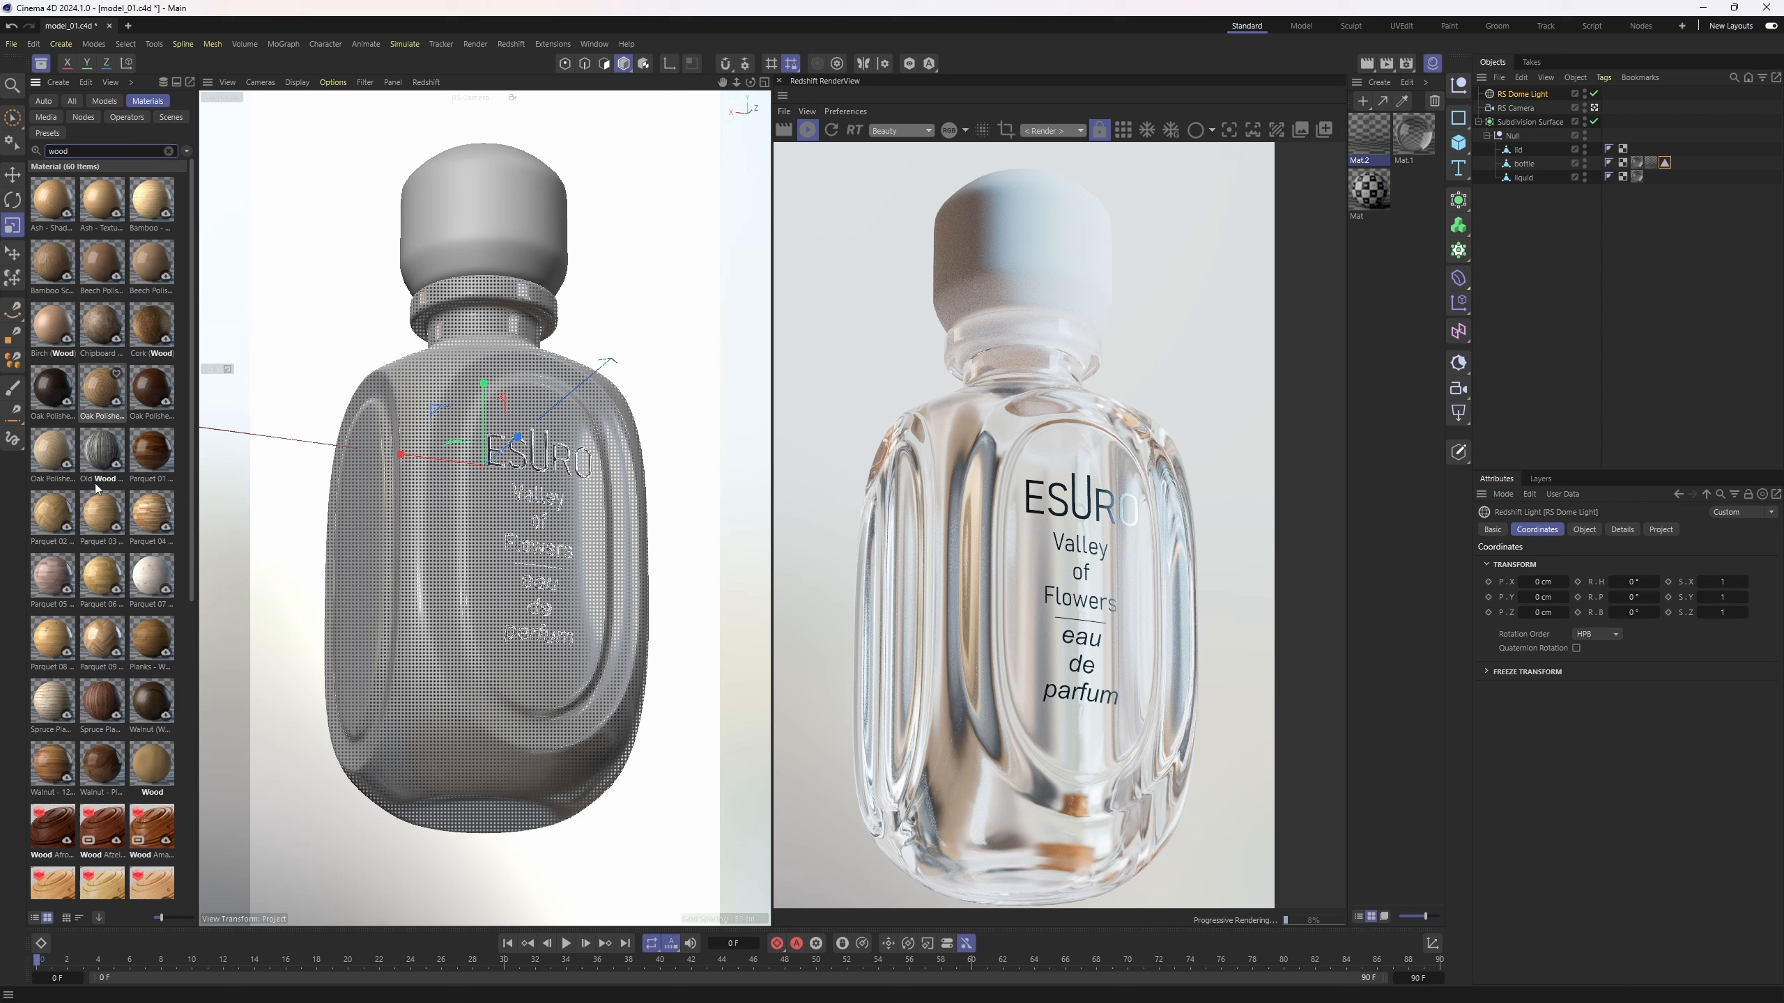
scroll(53, 547, "down", 8)
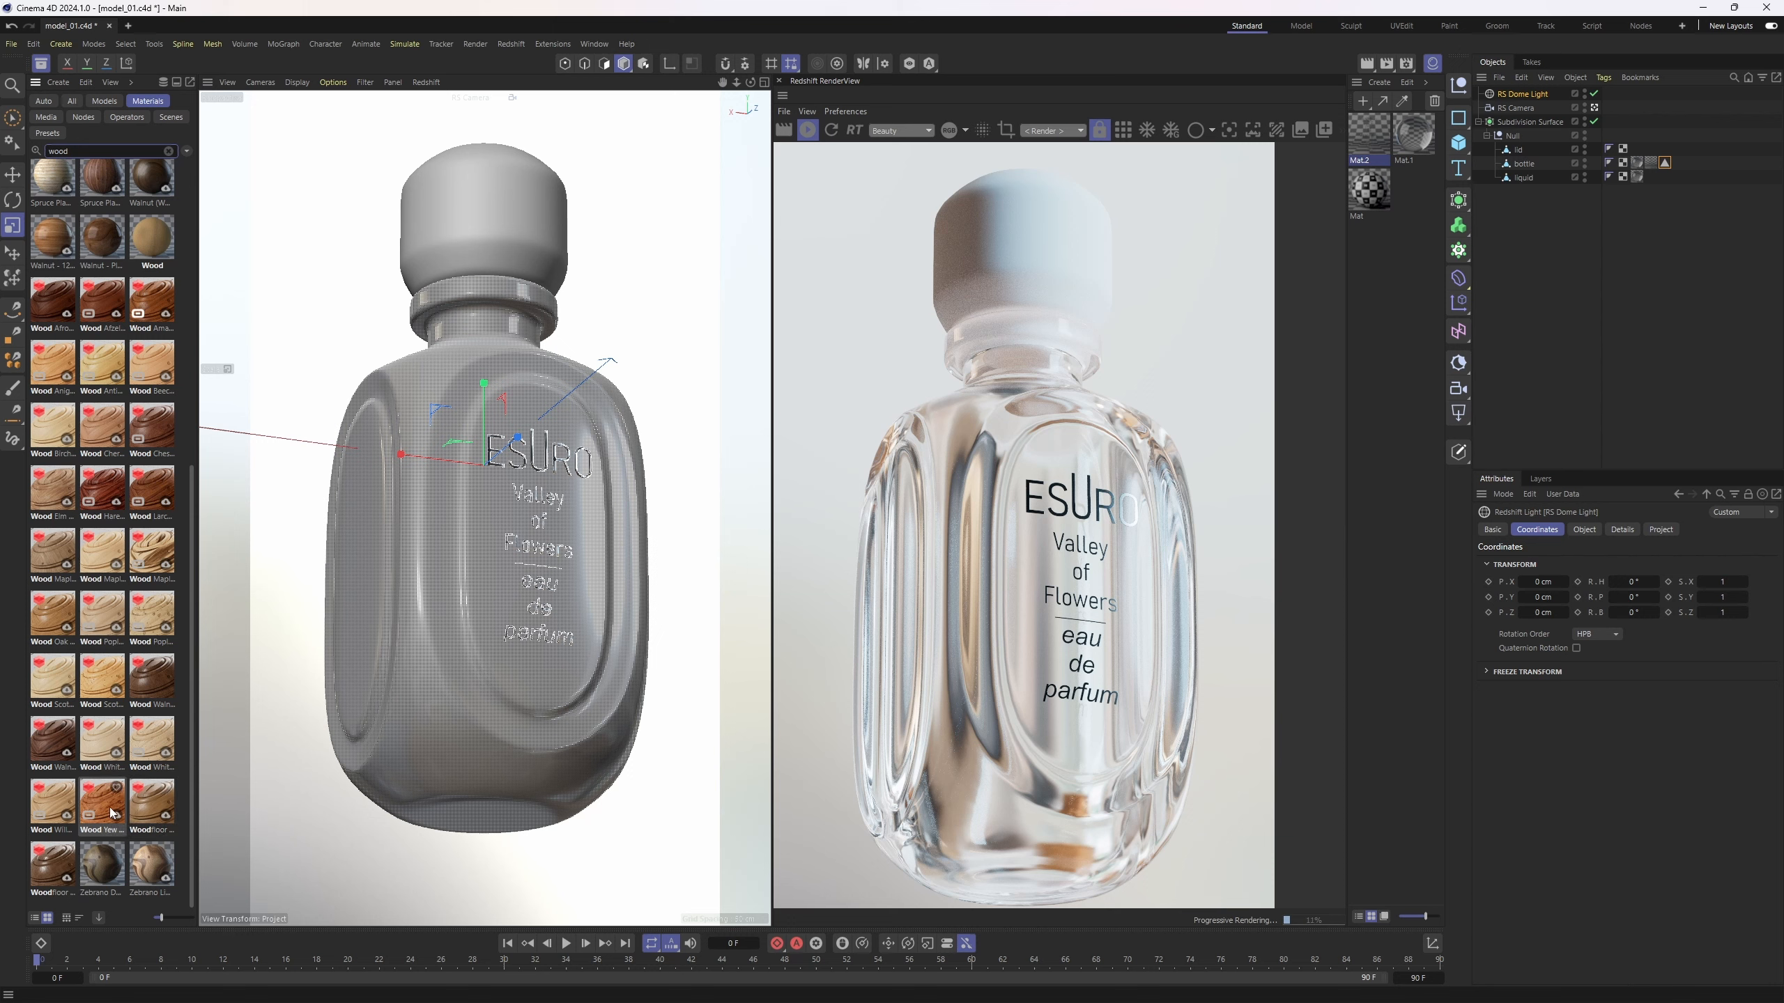
double_click(162, 683)
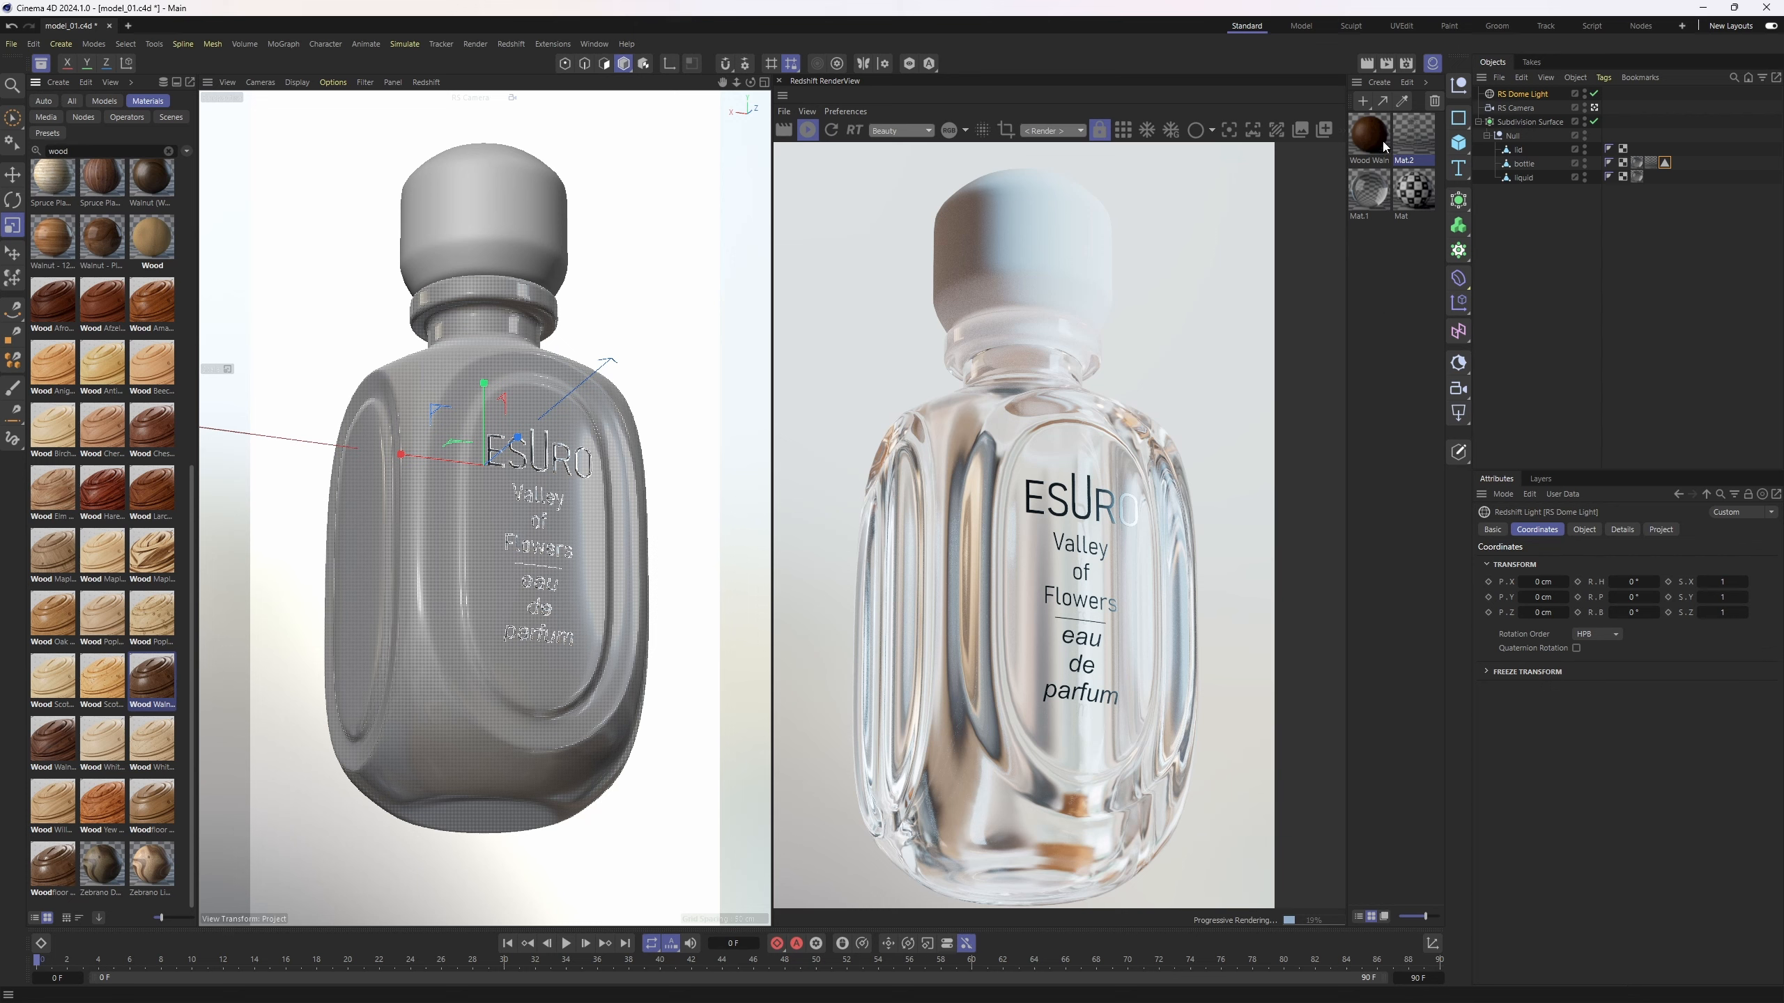
left_click_drag(1384, 146, 1519, 150)
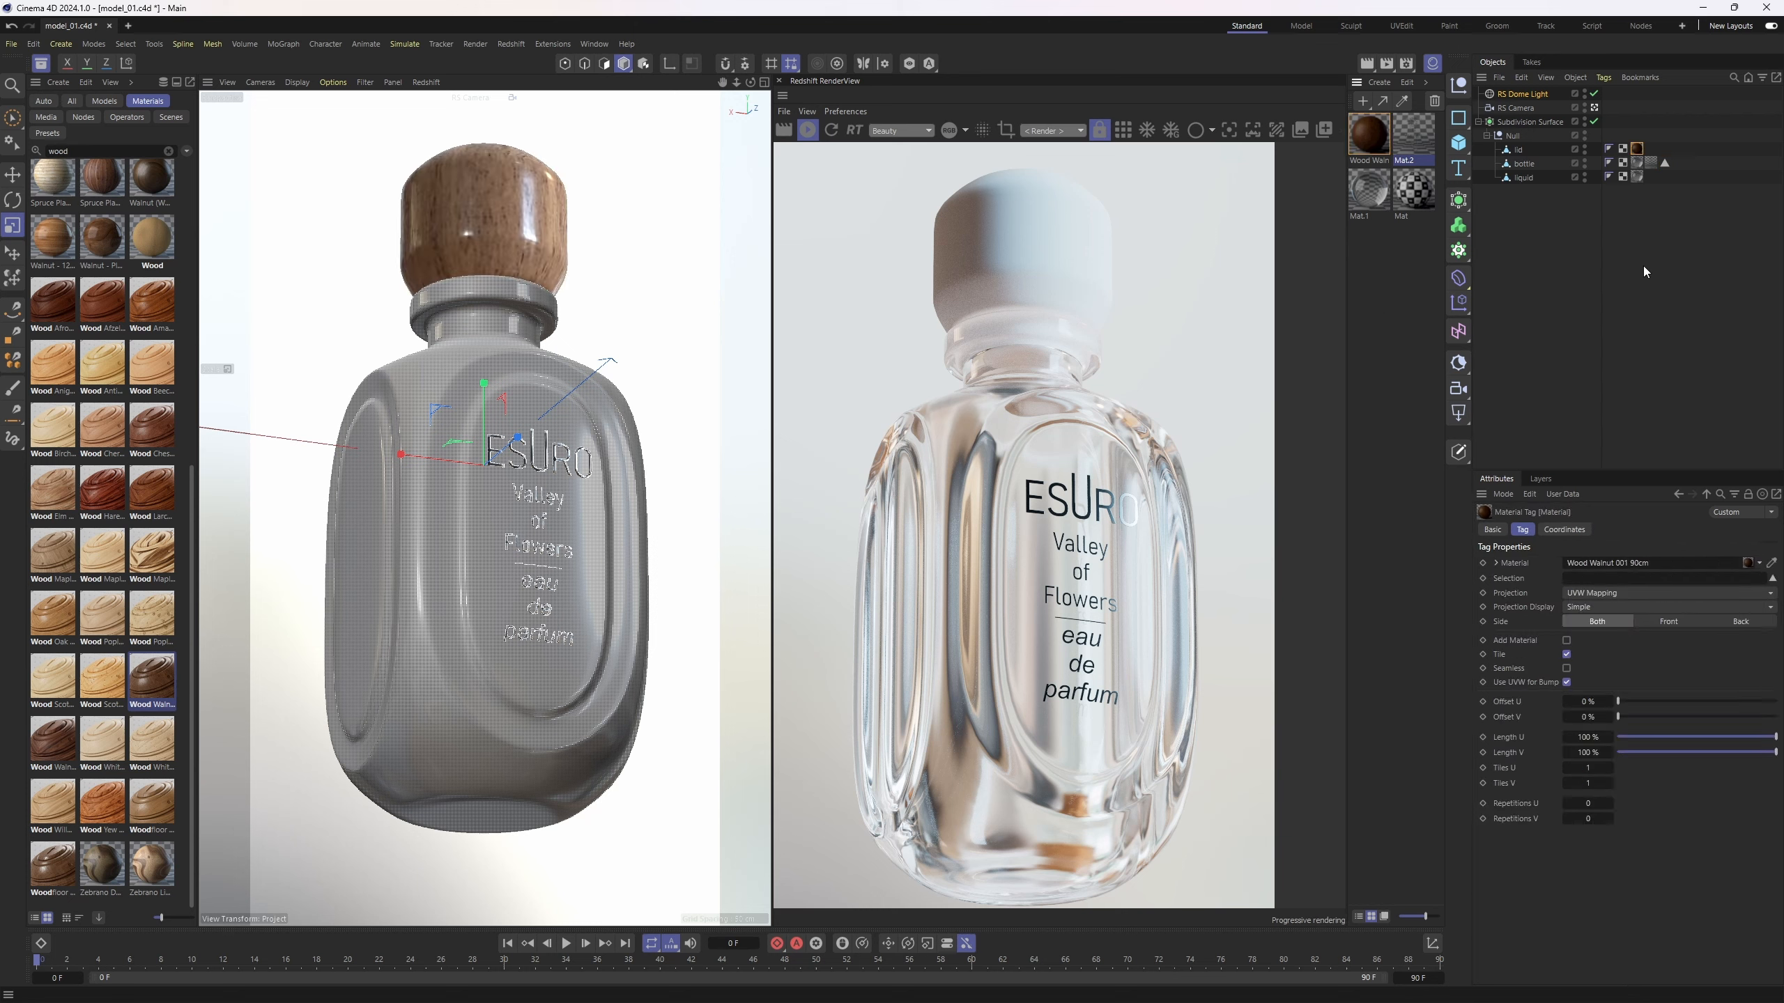
- Set the lid's wood texture Length U and Length V to 200%, and deselect everything
double_click(1588, 737)
type("200")
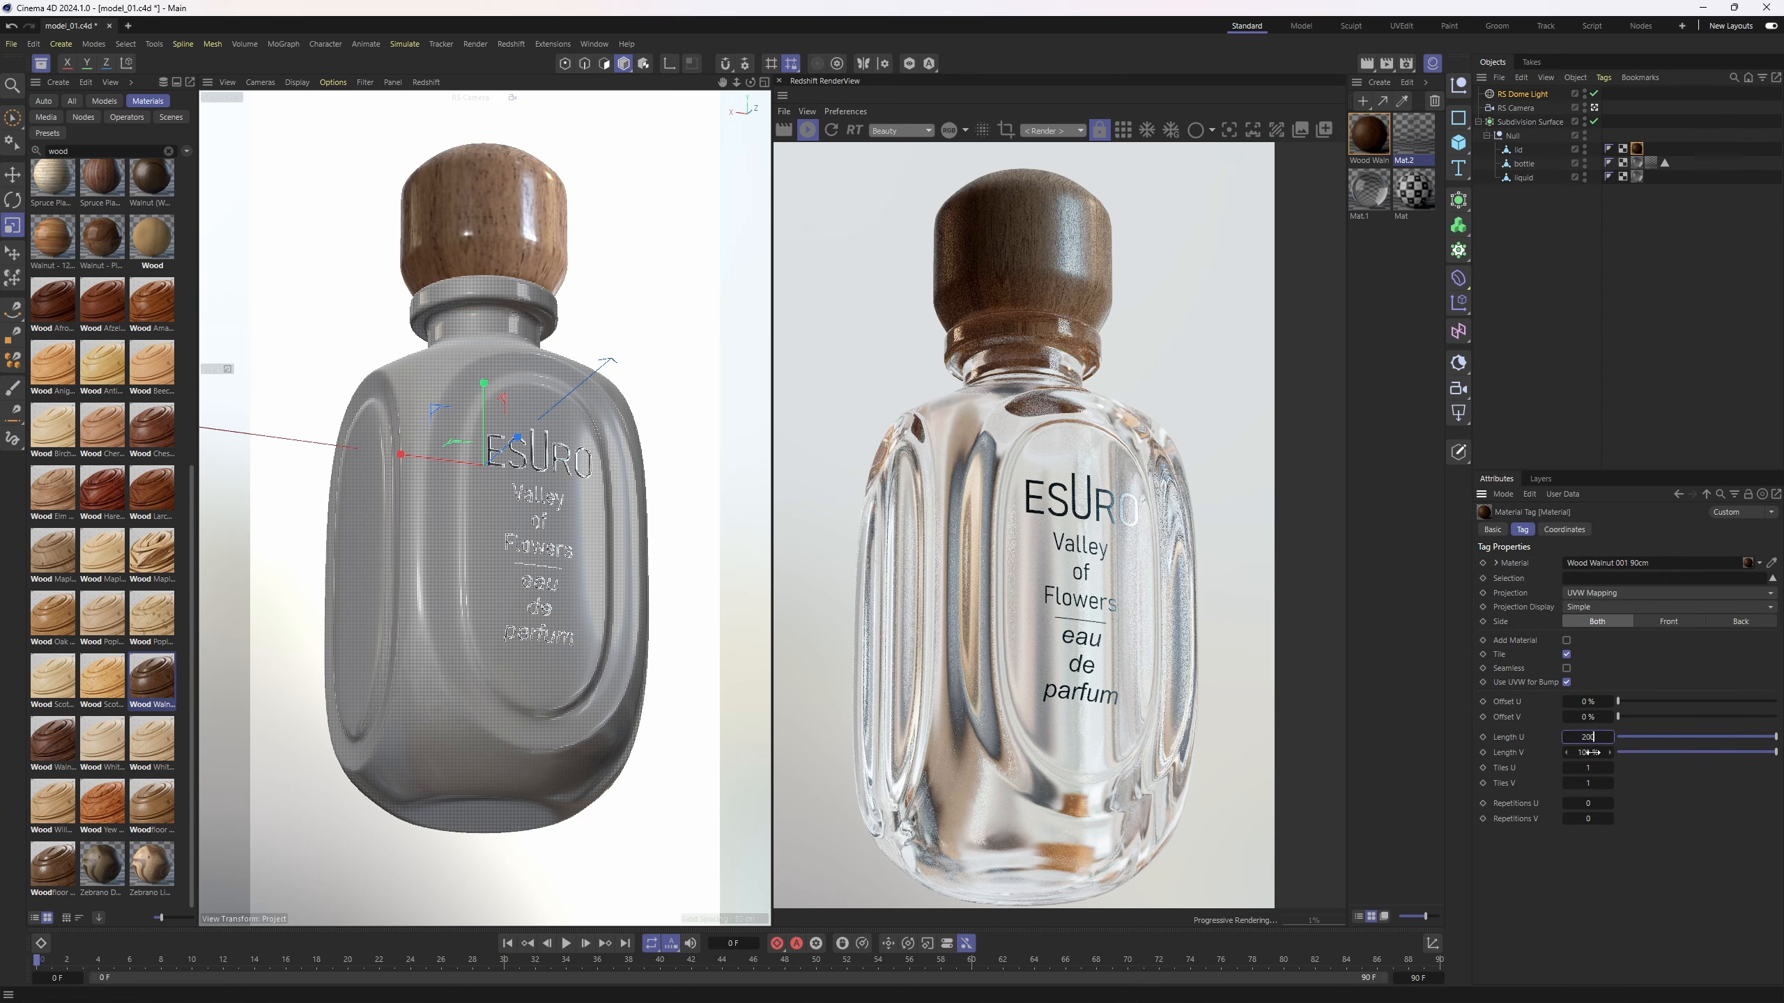
key("Return")
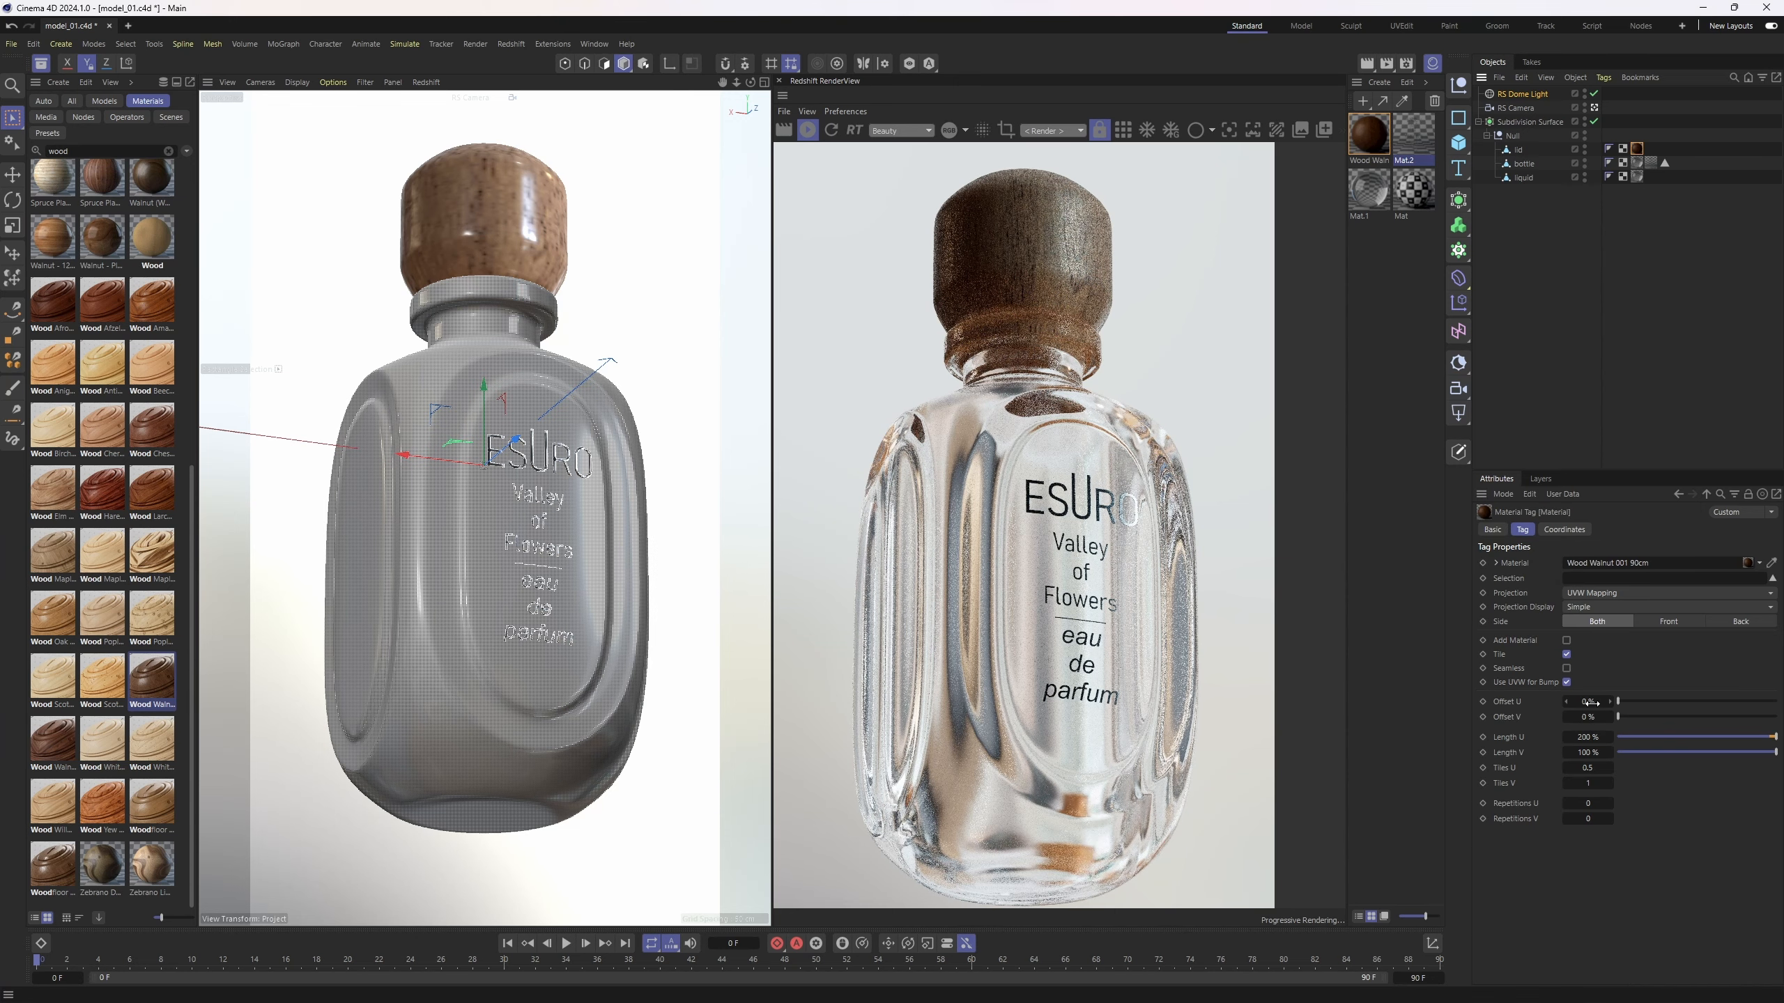
double_click(1588, 752)
type("200")
key("Return")
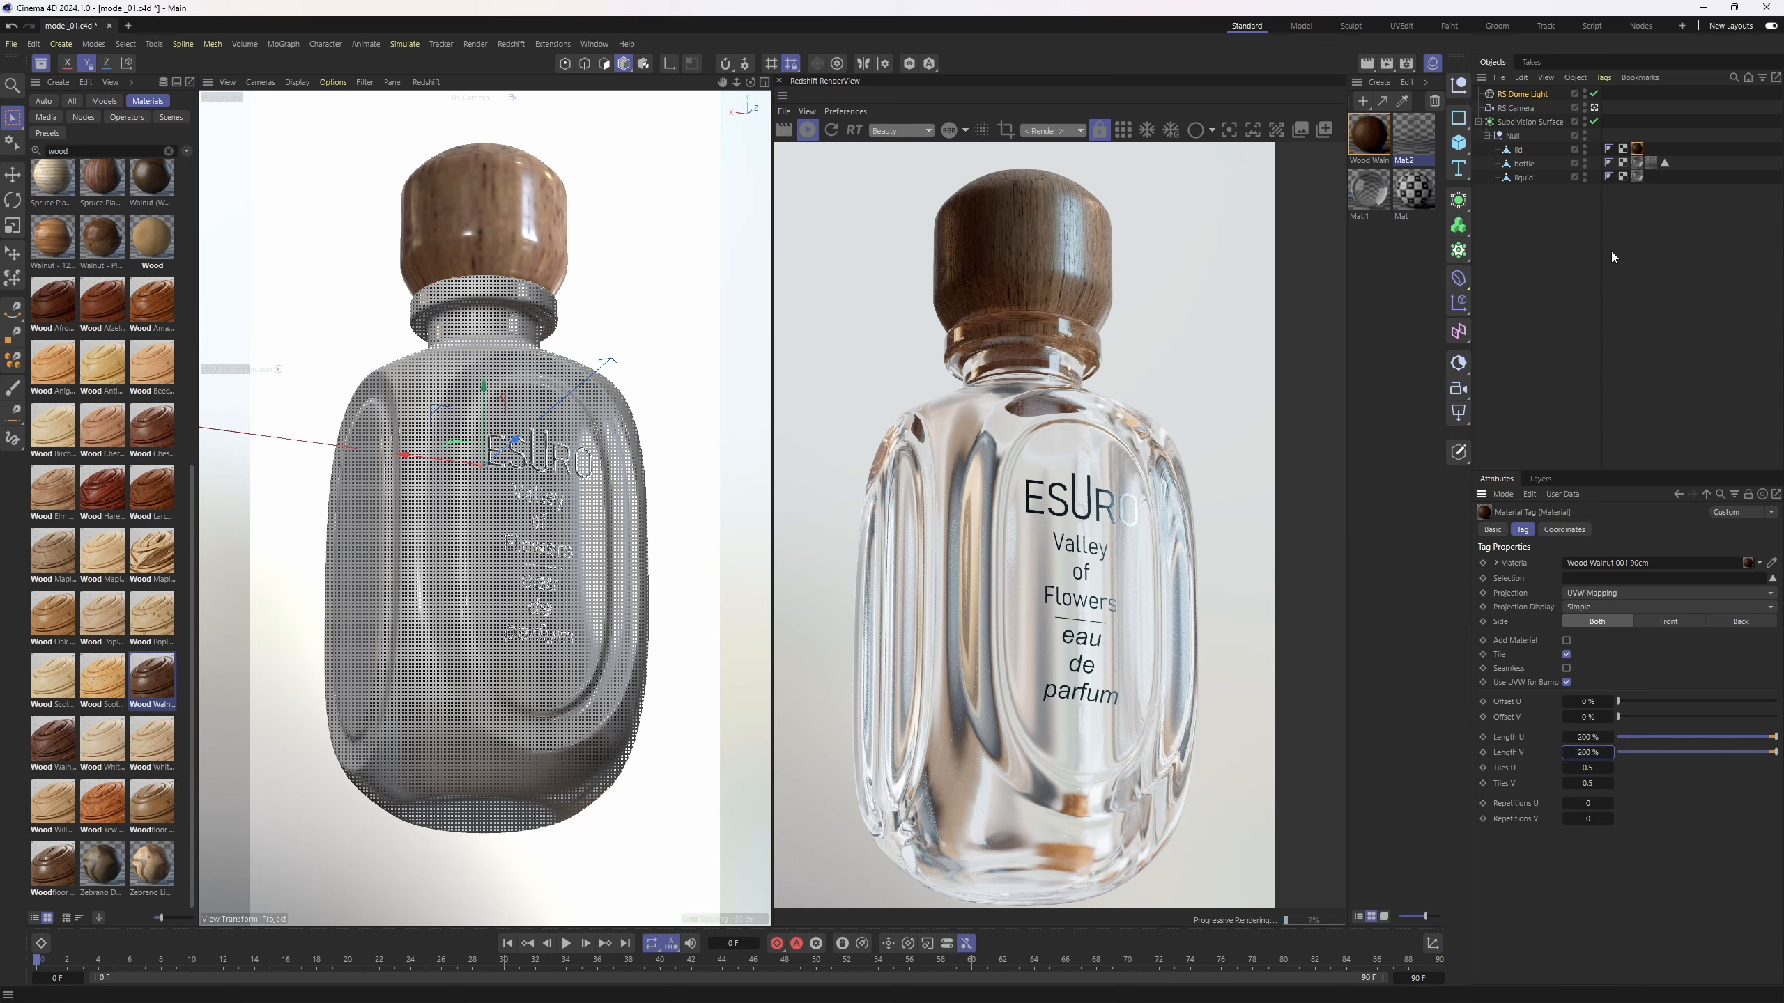
left_click(1657, 261)
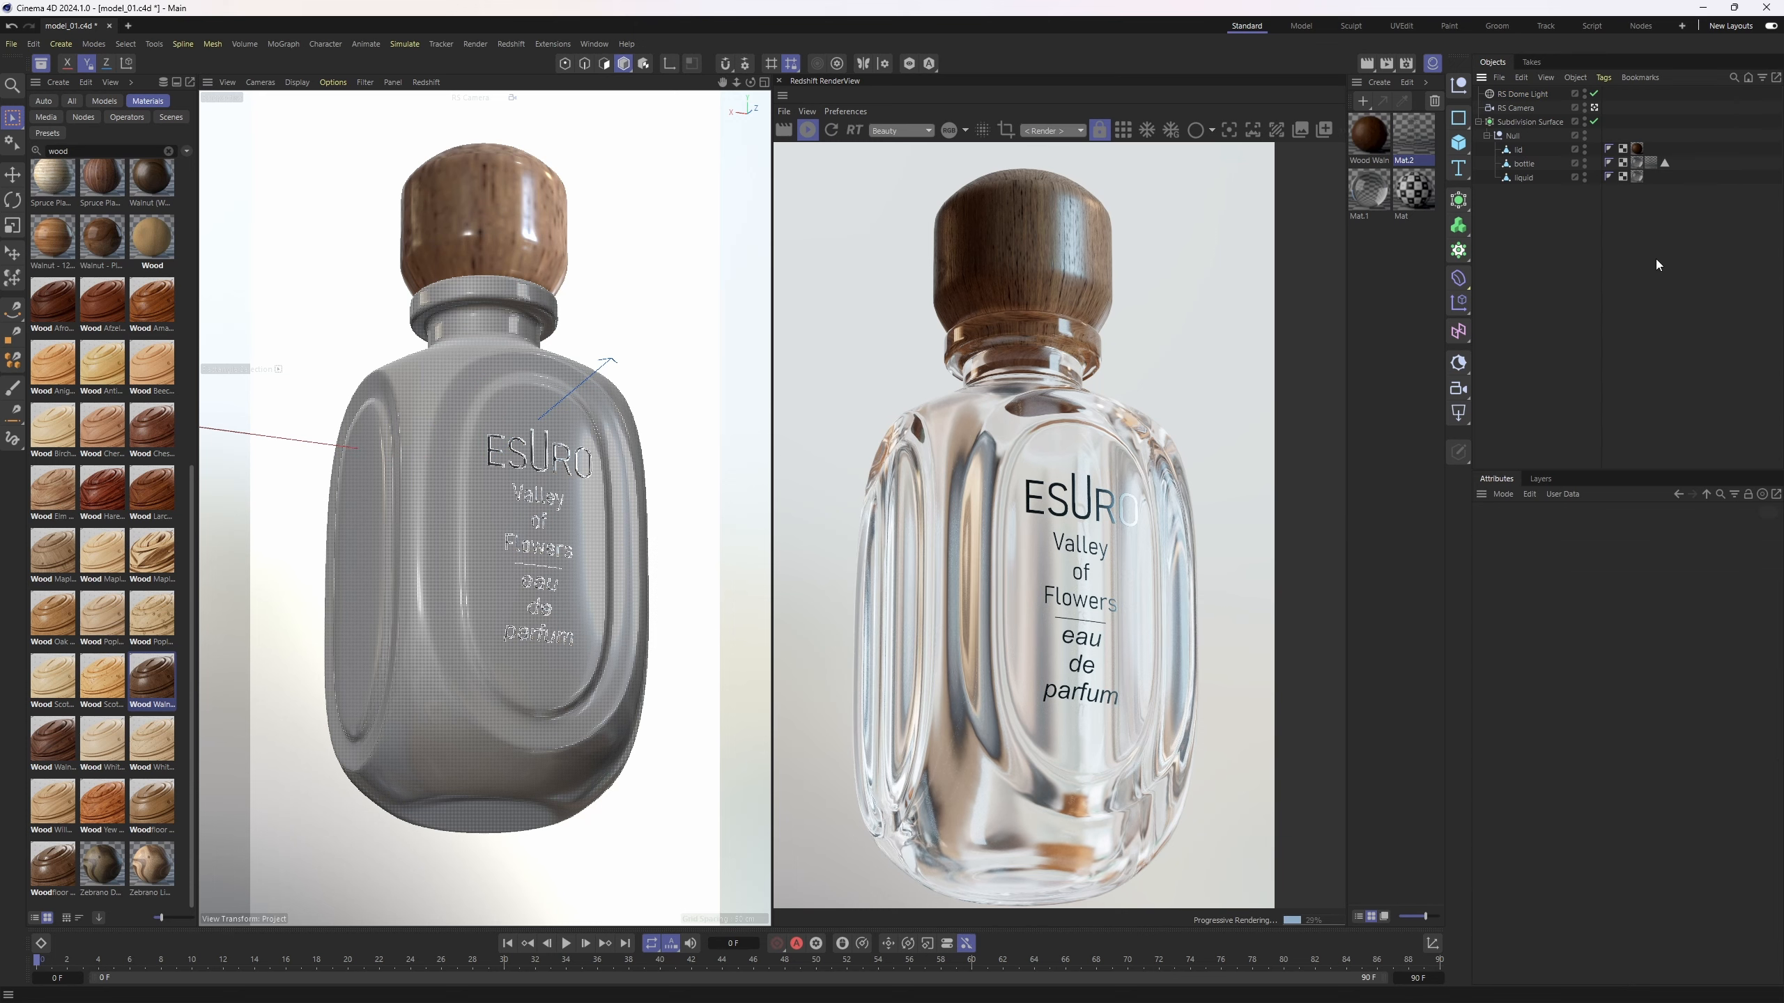